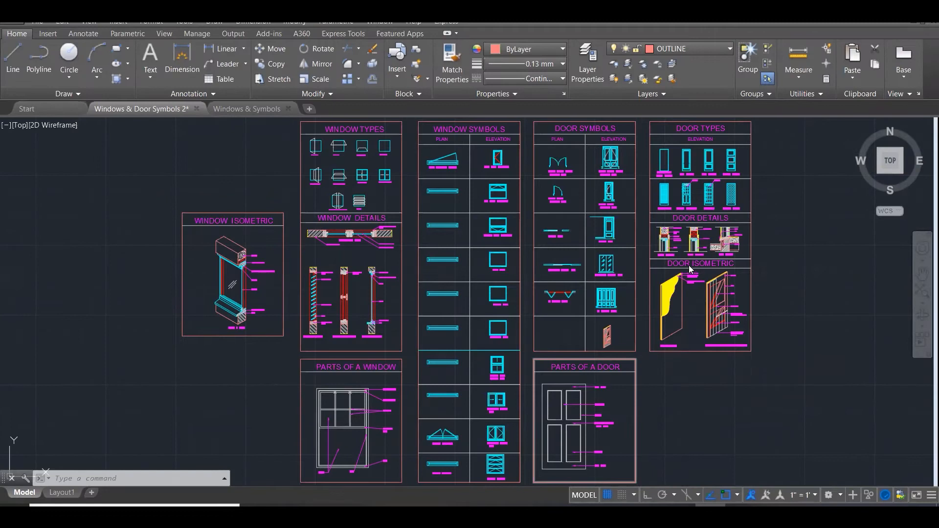
# Look over the window and door types, symbols and details panels in the Windows & Door Symbols 2 drawing
pyautogui.scroll(1, 388, 151)
pyautogui.scroll(-2, 387, 154)
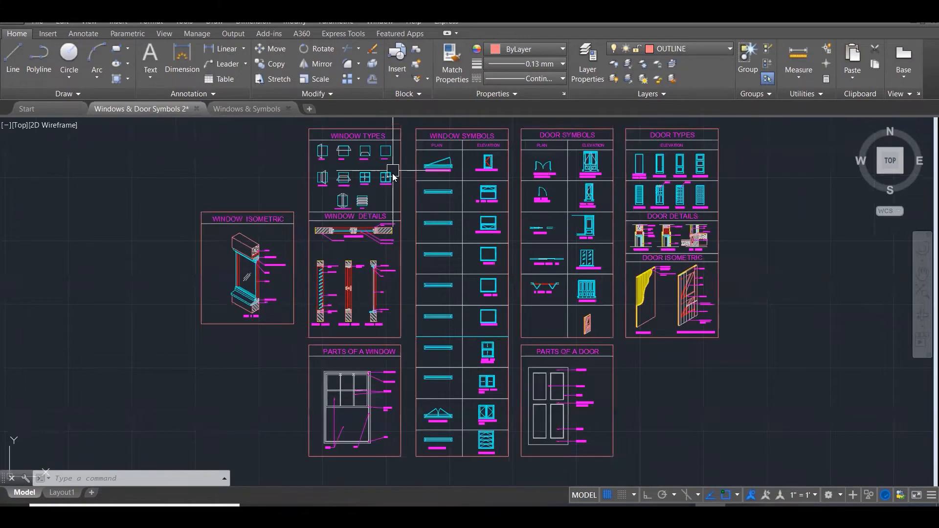
pyautogui.scroll(5, 386, 159)
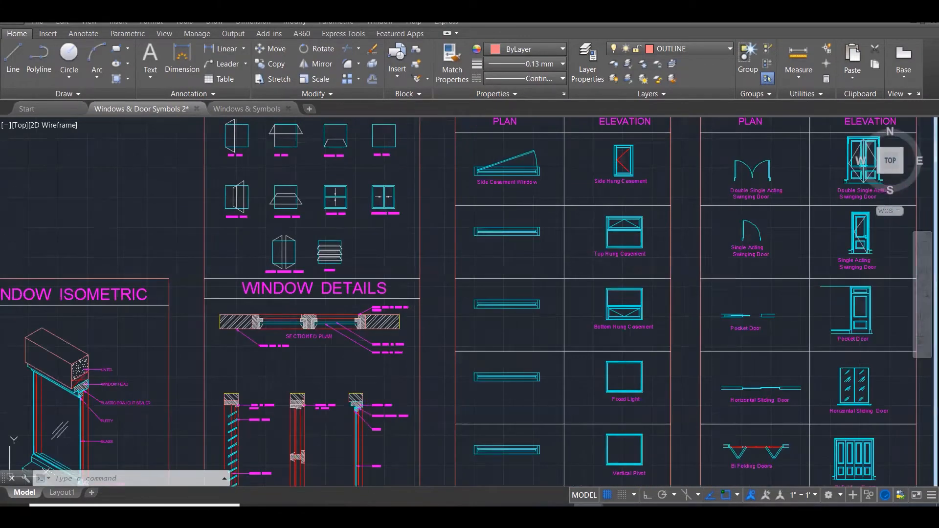
pyautogui.scroll(-1, 444, 199)
pyautogui.moveTo(446, 208); pyautogui.dragTo(454, 285, button='middle')
pyautogui.scroll(-1, 648, 310)
pyautogui.moveTo(648, 310); pyautogui.dragTo(567, 156, button='middle')
pyautogui.scroll(-2, 596, 253)
pyautogui.scroll(2, 351, 203)
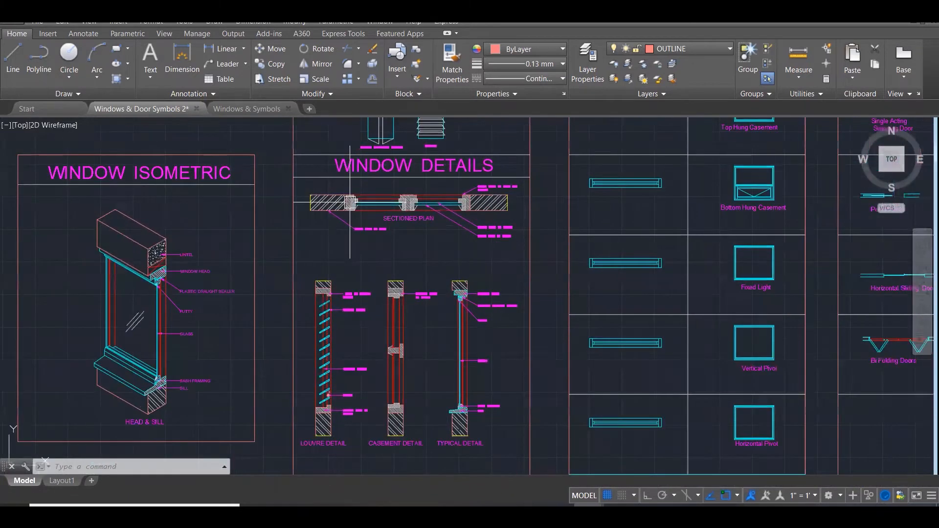
# Examine the Window Isometric and Window Details panels, including the same sheets in the Windows & Symbols drawing
pyautogui.scroll(-2, 351, 202)
pyautogui.moveTo(478, 335)
pyautogui.mouseDown(button='middle')
pyautogui.moveTo(482, 360)
pyautogui.moveTo(521, 267)
pyautogui.moveTo(496, 126)
pyautogui.moveTo(509, 277)
pyautogui.moveTo(548, 356)
pyautogui.moveTo(604, 353)
pyautogui.moveTo(629, 366)
pyautogui.mouseUp(button='middle')
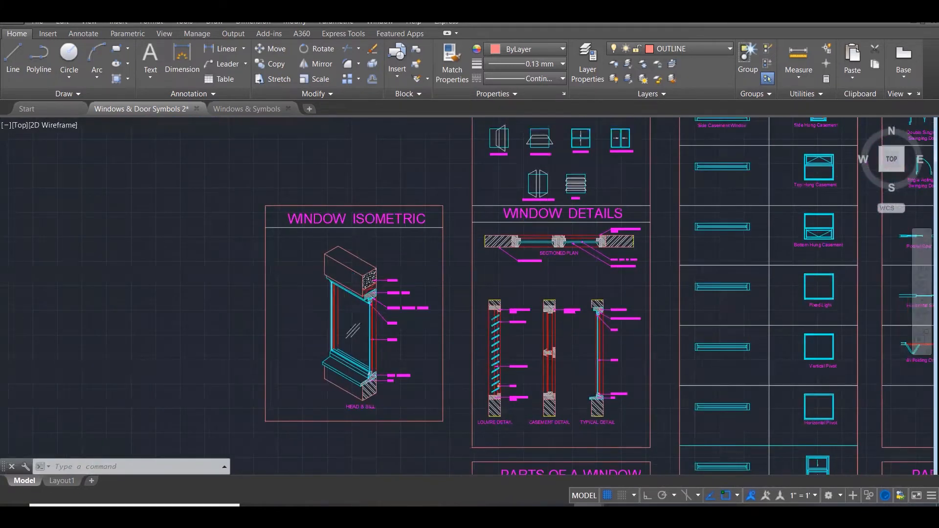
pyautogui.scroll(2, 327, 310)
pyautogui.scroll(-4, 327, 310)
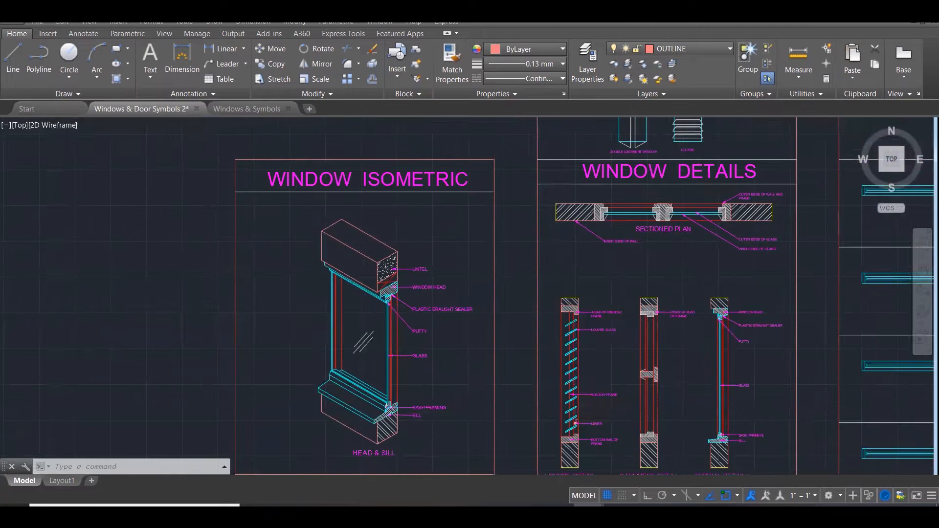
pyautogui.moveTo(547, 337)
pyautogui.mouseDown(button='middle')
pyautogui.moveTo(407, 245)
pyautogui.moveTo(406, 290)
pyautogui.mouseUp(button='middle')
pyautogui.scroll(-1, 406, 290)
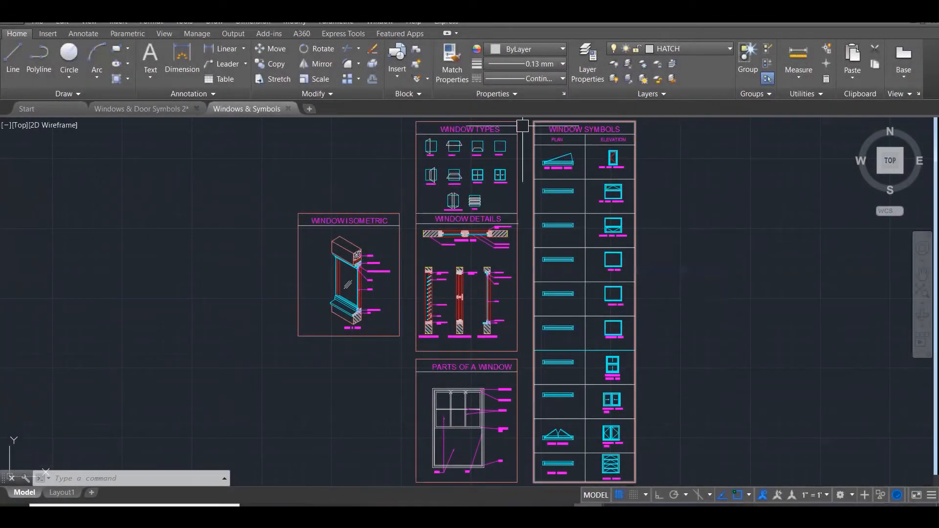
pyautogui.scroll(5, 523, 126)
pyautogui.moveTo(523, 126)
pyautogui.mouseDown(button='middle')
pyautogui.moveTo(526, 147)
pyautogui.moveTo(557, 176)
pyautogui.moveTo(558, 200)
pyautogui.mouseUp(button='middle')
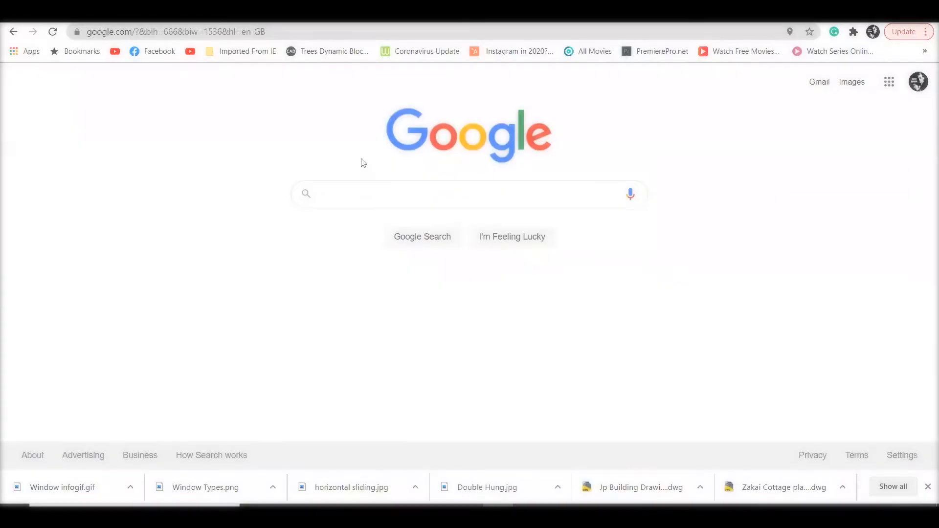
# Search Google for "what is a window" and highlight the first dictionary definition of a window
pyautogui.write('what is a w')
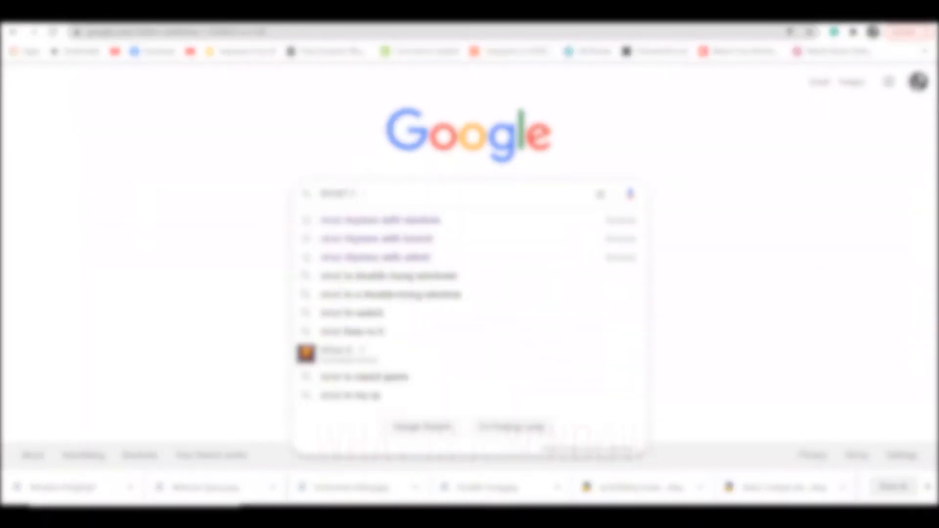
pyautogui.write('indow')
pyautogui.press('Return')
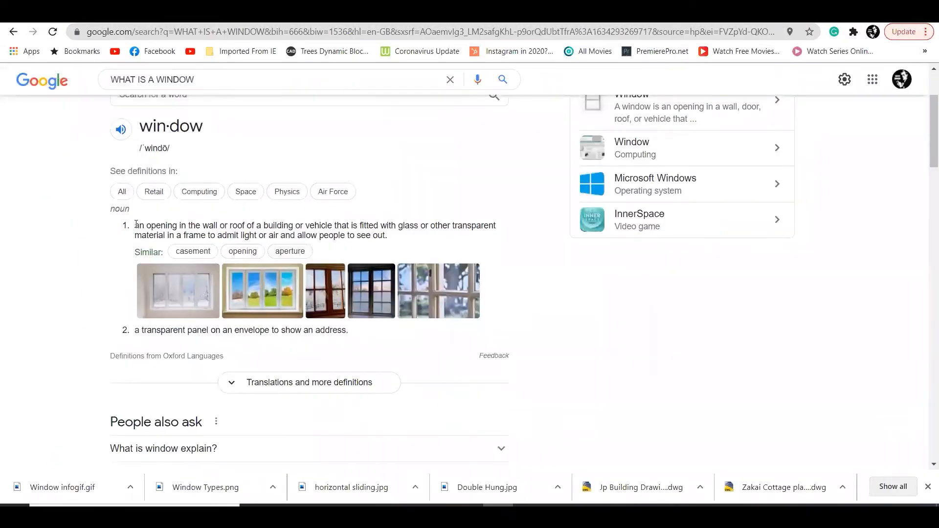
pyautogui.moveTo(136, 224); pyautogui.dragTo(396, 239)
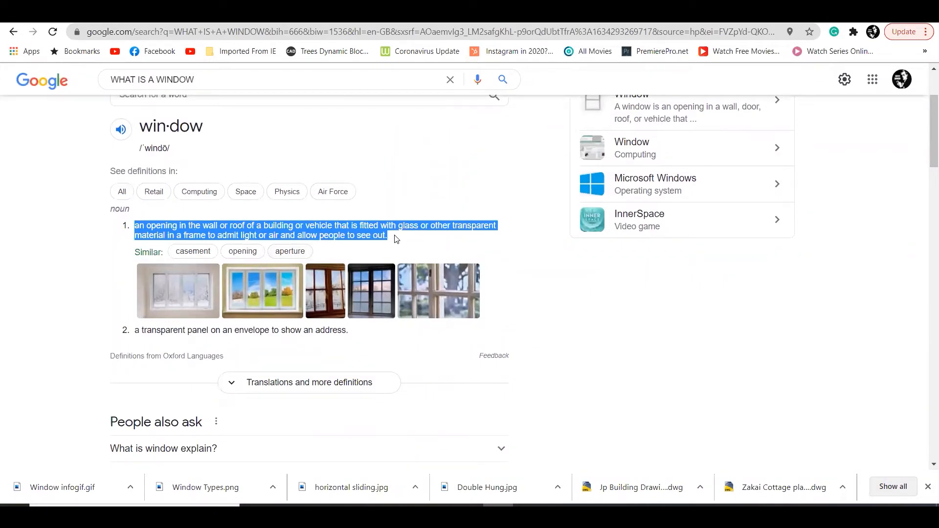
pyautogui.scroll(2, 396, 238)
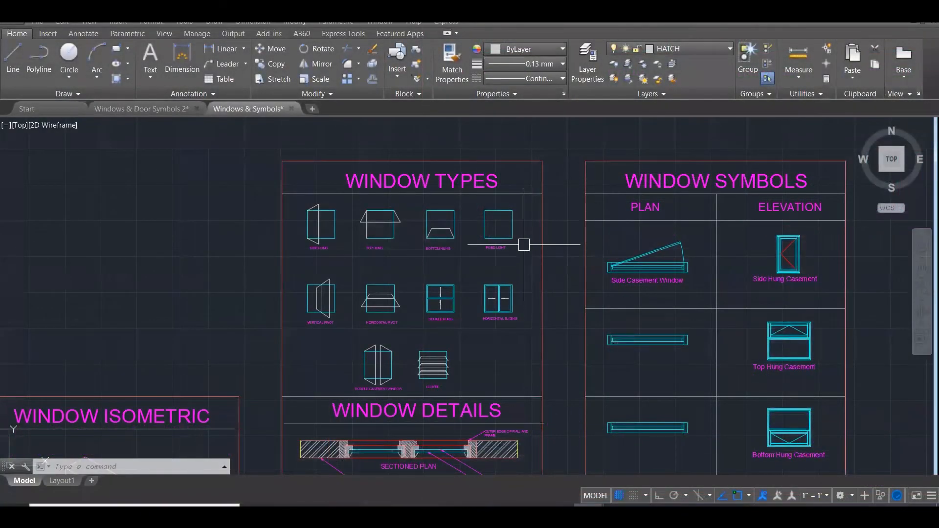
# Return to the Windows & Symbols drawing in AutoCAD and examine the symbols in the Window Types panel
pyautogui.scroll(2, 516, 255)
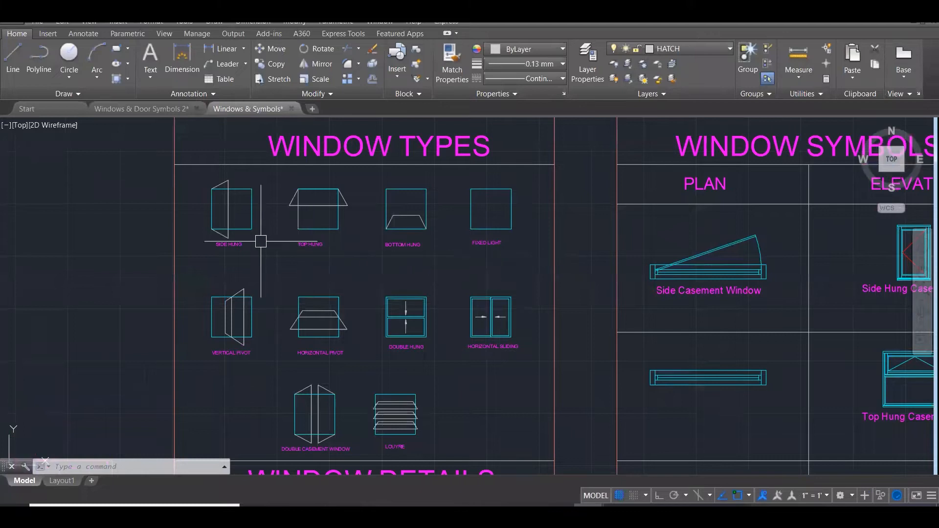
pyautogui.scroll(1, 211, 246)
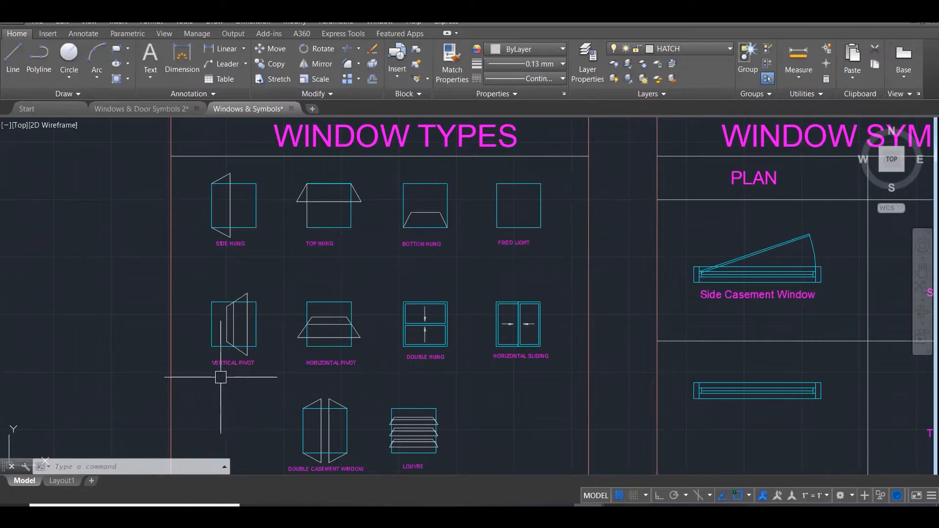
pyautogui.scroll(3, 221, 377)
pyautogui.press('Escape')
pyautogui.press('Escape')
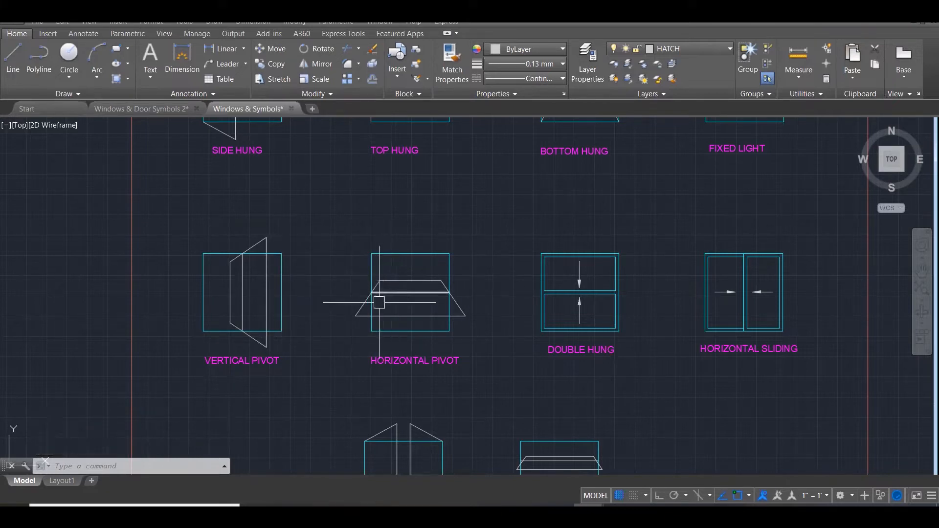
# Highlight the pivot line of the vertical pivot symbol, and that of the horizontal pivot symbol
pyautogui.click(243, 292)
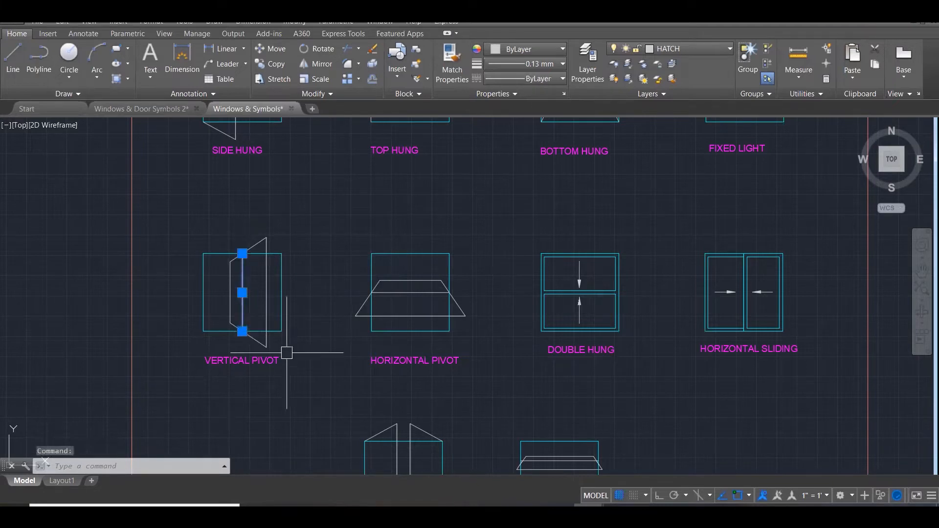
pyautogui.press('Escape')
pyautogui.click(418, 294)
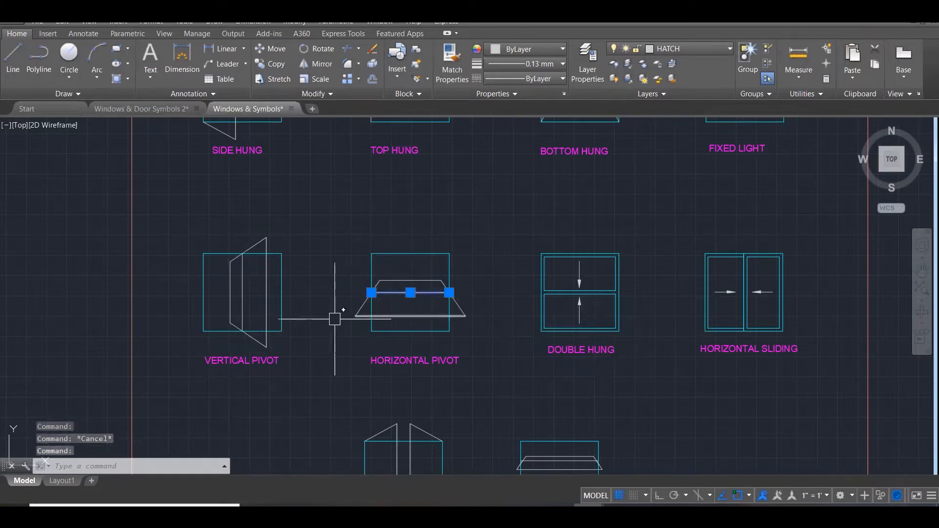
# Examine the double hung and horizontal sliding window symbols and their opening arrows up close
pyautogui.scroll(-1, 318, 317)
pyautogui.scroll(2, 638, 333)
pyautogui.scroll(1, 637, 332)
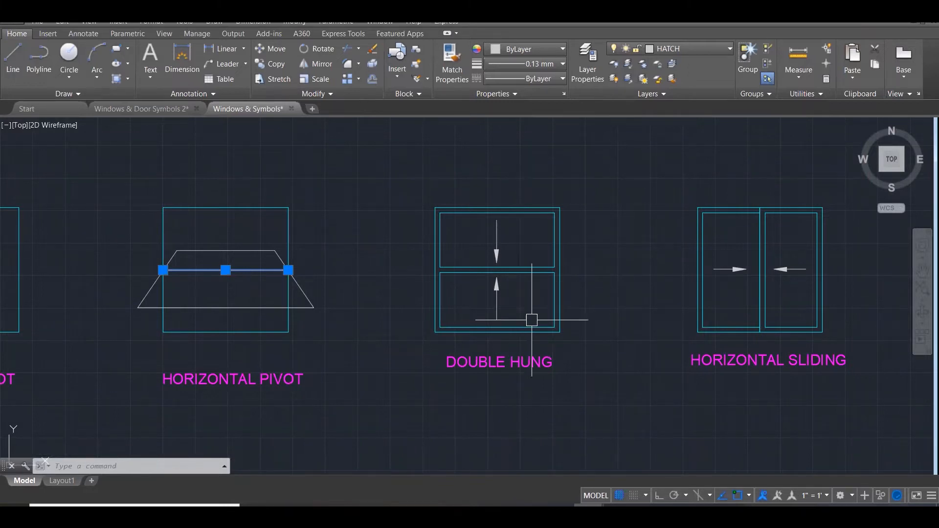
pyautogui.moveTo(466, 296)
pyautogui.mouseDown()
pyautogui.moveTo(562, 288)
pyautogui.moveTo(492, 280)
pyautogui.moveTo(554, 315)
pyautogui.mouseUp()
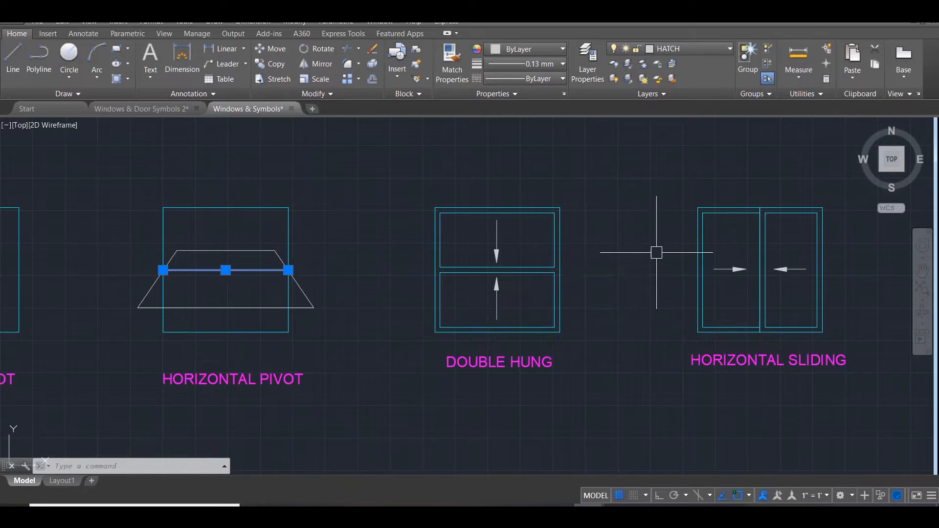
pyautogui.scroll(-4, 657, 252)
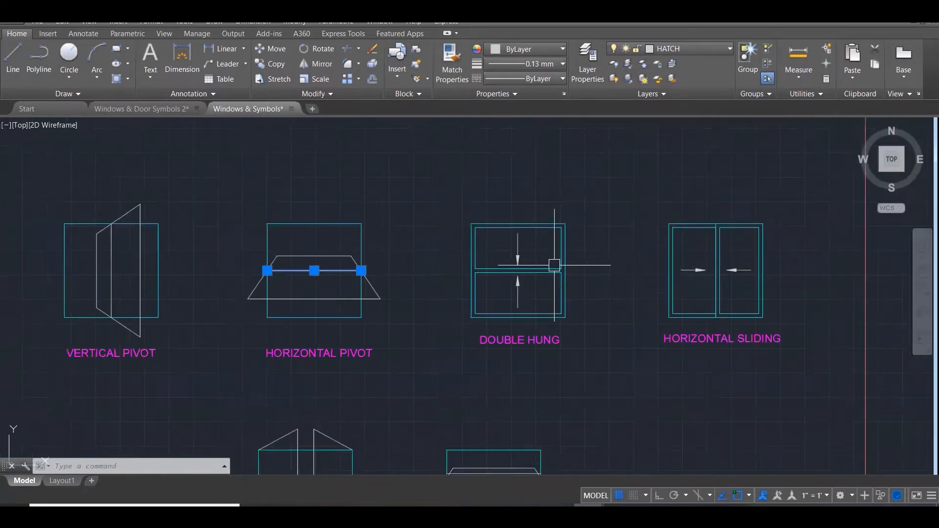
pyautogui.scroll(4, 738, 289)
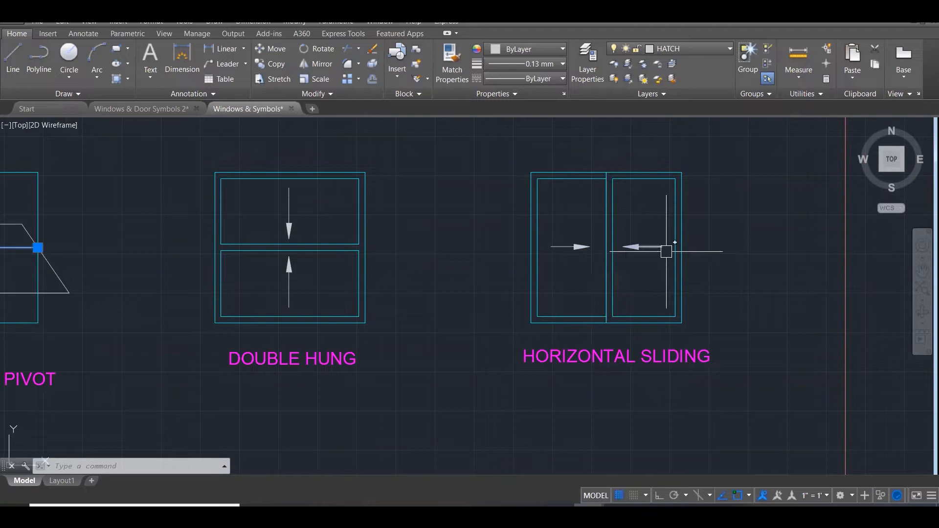
pyautogui.scroll(-3, 739, 262)
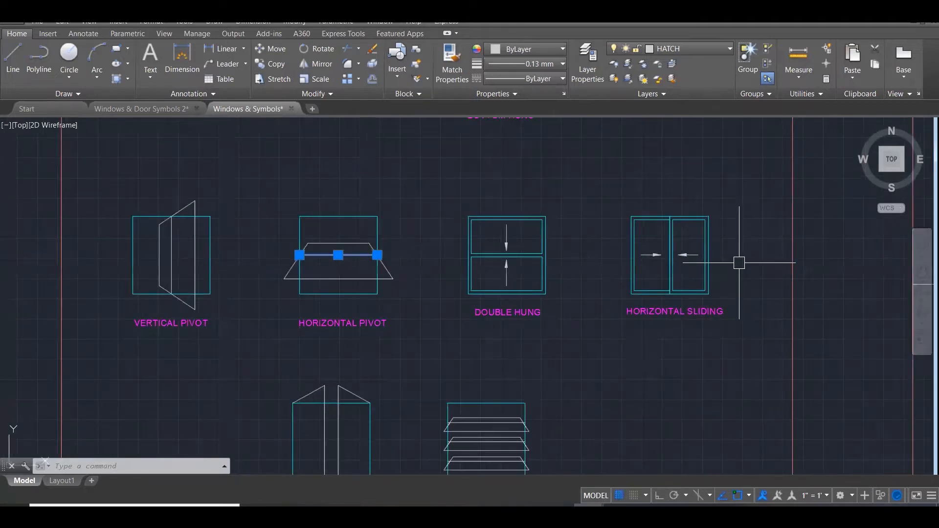
# Highlight all six white lines of both open sashes in the double casement window symbol, and clear the selection
pyautogui.scroll(-3, 739, 263)
pyautogui.scroll(4, 567, 422)
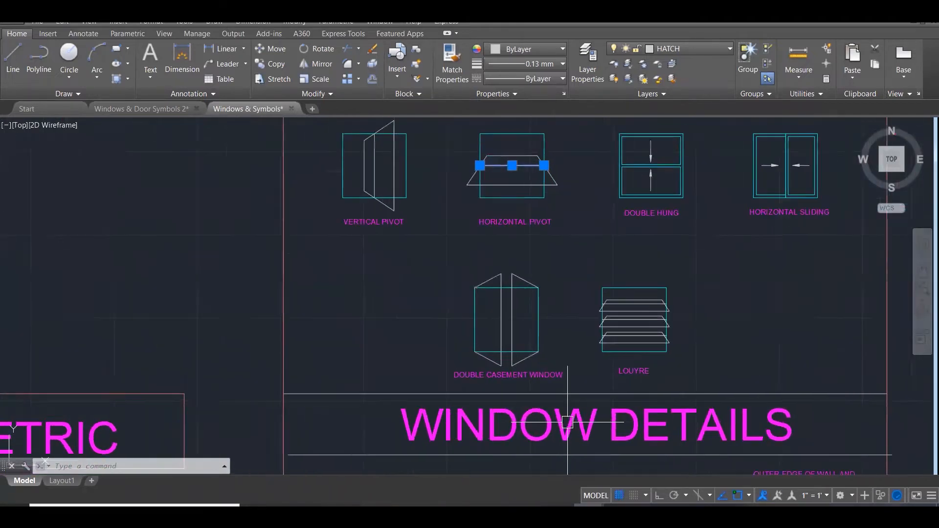
pyautogui.scroll(1, 567, 422)
pyautogui.scroll(1, 504, 359)
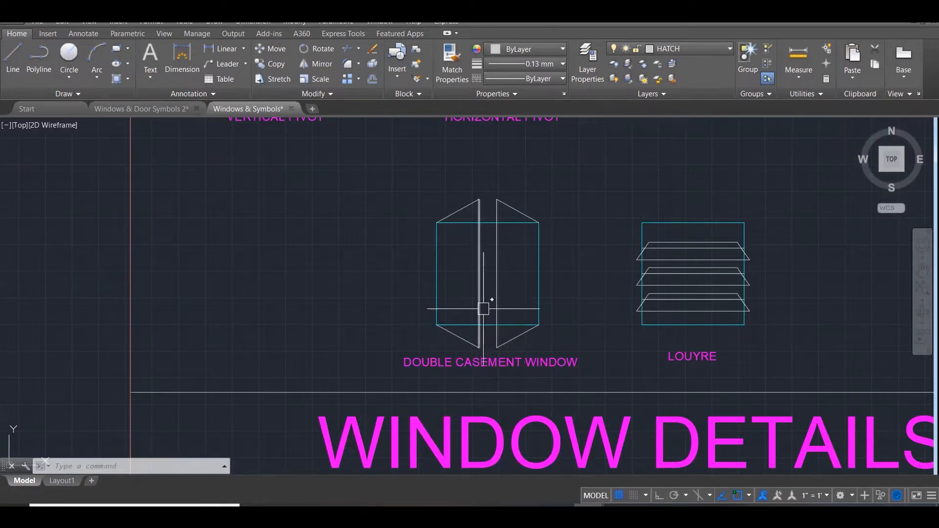
pyautogui.click(457, 337)
pyautogui.click(479, 260)
pyautogui.click(459, 210)
pyautogui.click(511, 207)
pyautogui.click(495, 229)
pyautogui.click(516, 335)
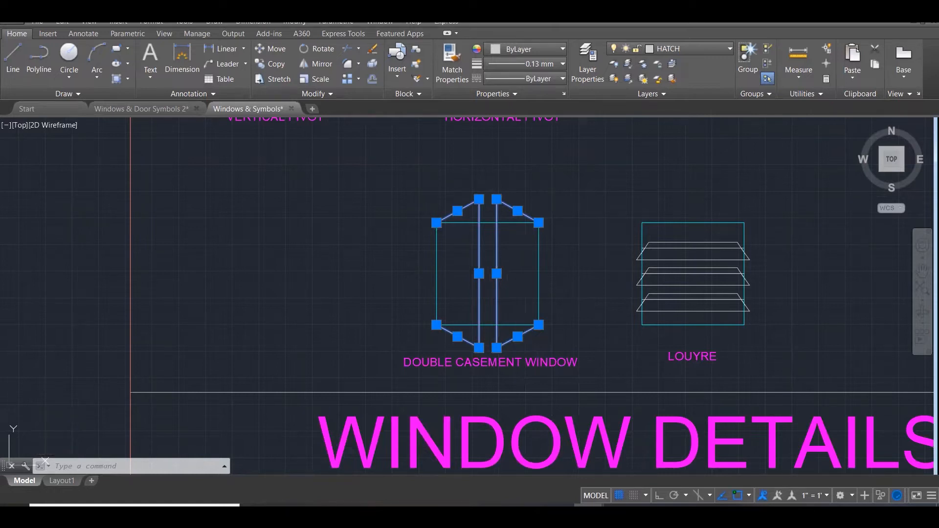
pyautogui.press('Escape')
pyautogui.press('Escape')
# Examine the slats of the louvre window symbol beside the double casement window
pyautogui.scroll(-2, 526, 294)
pyautogui.scroll(2, 682, 277)
pyautogui.scroll(3, 682, 277)
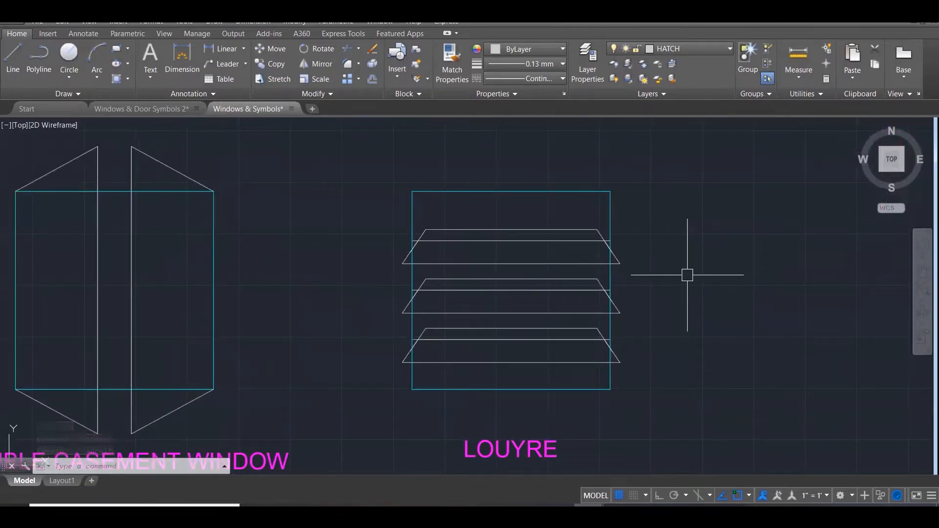
pyautogui.scroll(-5, 688, 275)
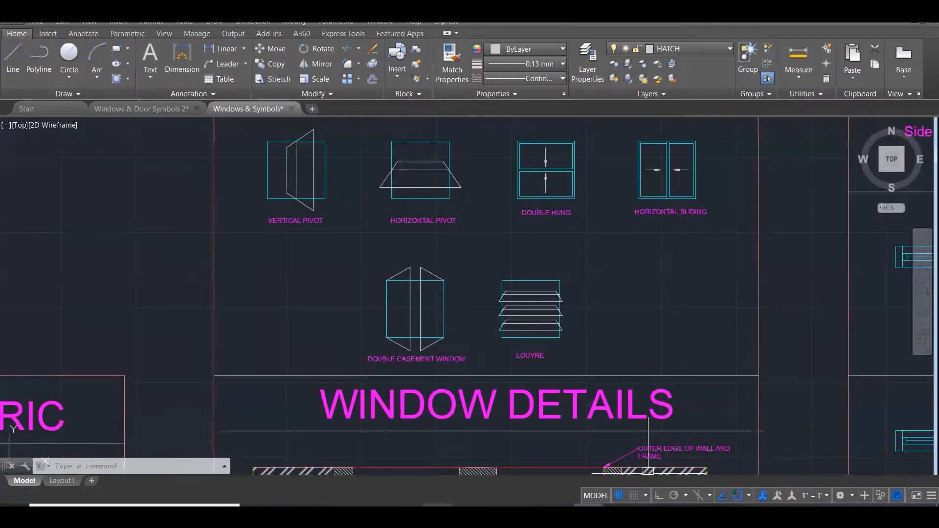
# Open Awning Windows.jpg from the Window Information folder and place the AutoCAD drawing beside the photo
pyautogui.moveTo(437, 519)
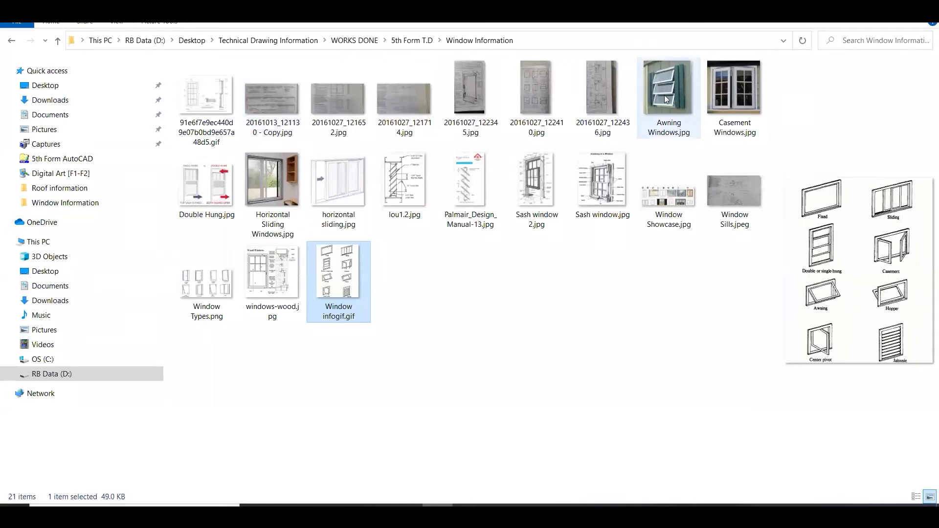
pyautogui.click(664, 95)
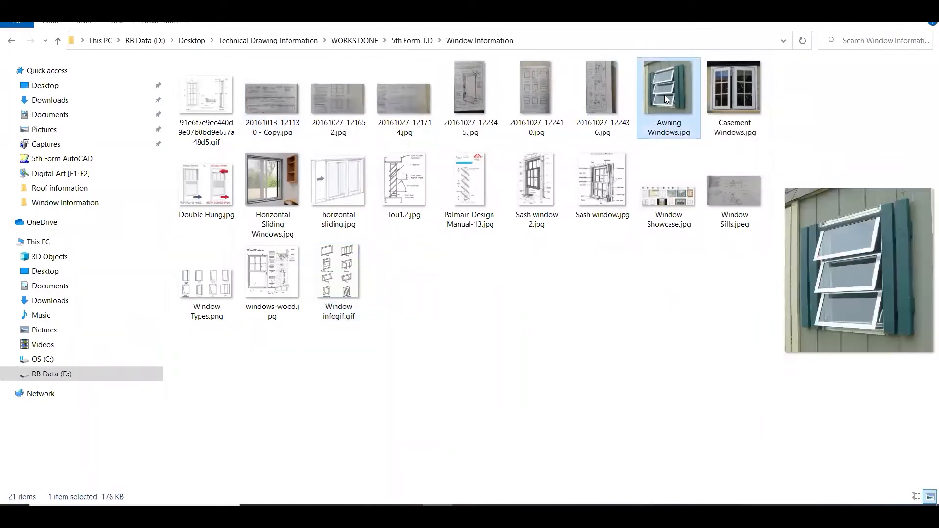
pyautogui.doubleClick(664, 95)
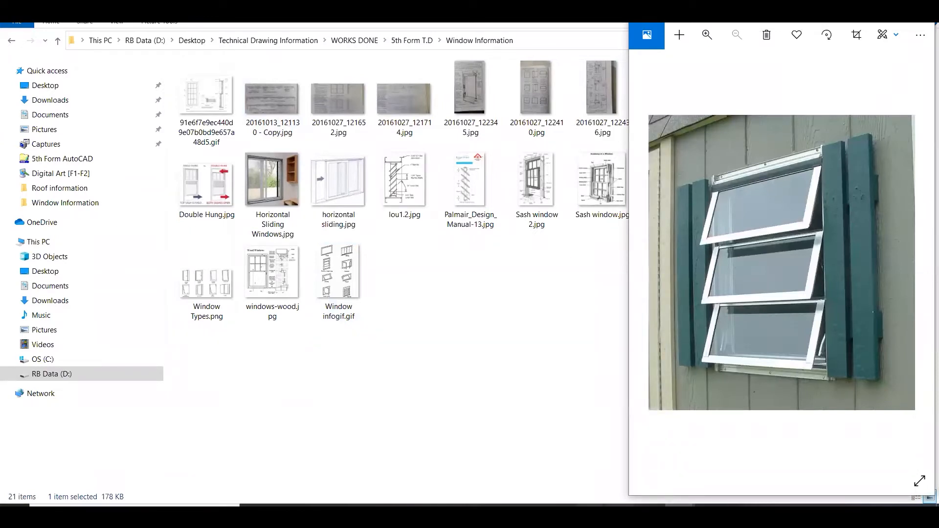
pyautogui.moveTo(591, 516)
pyautogui.click(645, 472)
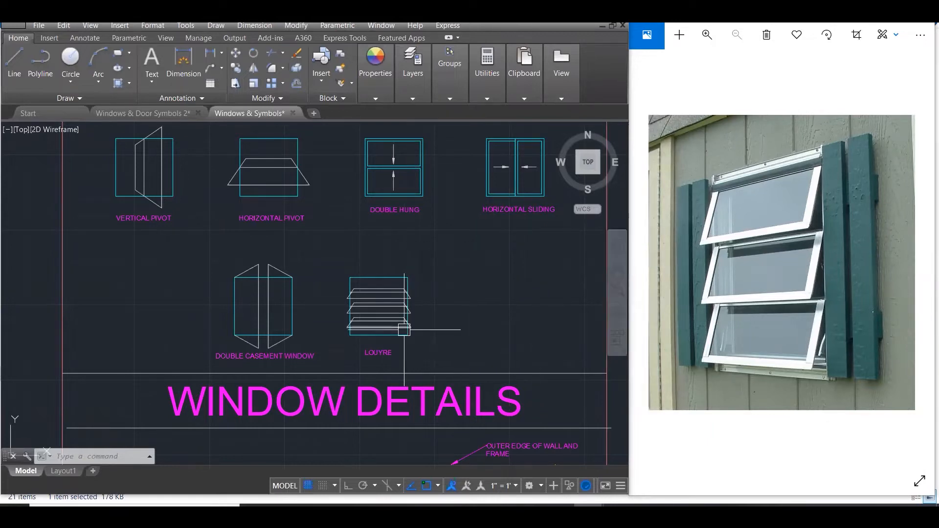
# Compare the louvre window symbol in the drawing with the awning window photo
pyautogui.scroll(1, 363, 321)
pyautogui.scroll(2, 363, 321)
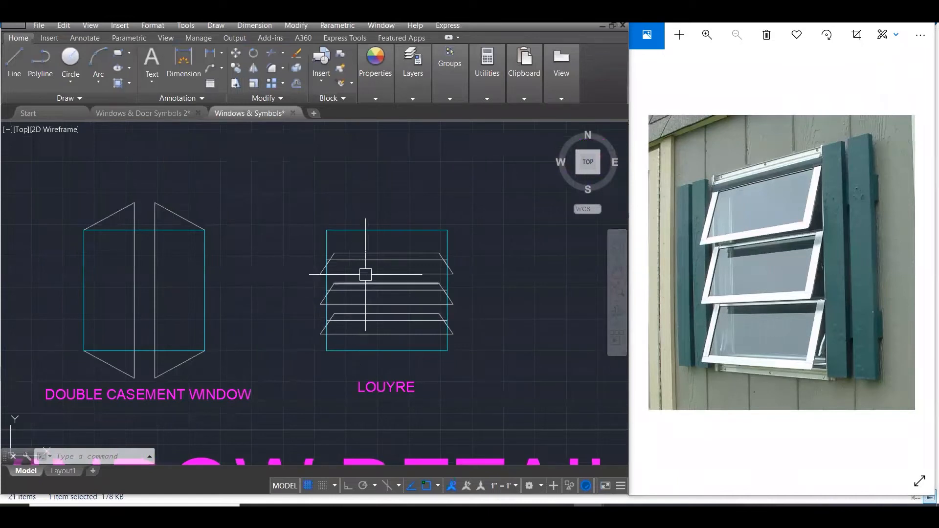
pyautogui.scroll(-3, 487, 338)
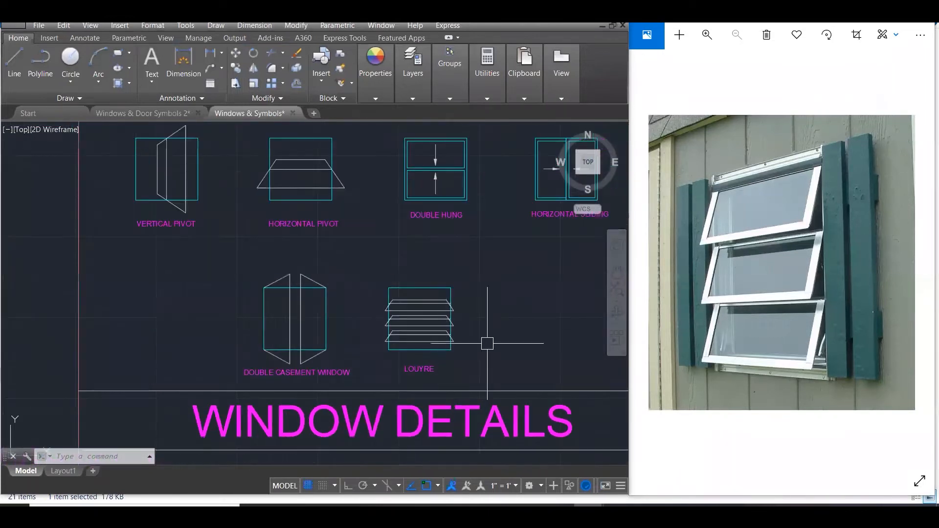
# Browse on to the casement window photo and the single-hung versus double-hung picture to compare with the window type symbols
pyautogui.click(918, 258)
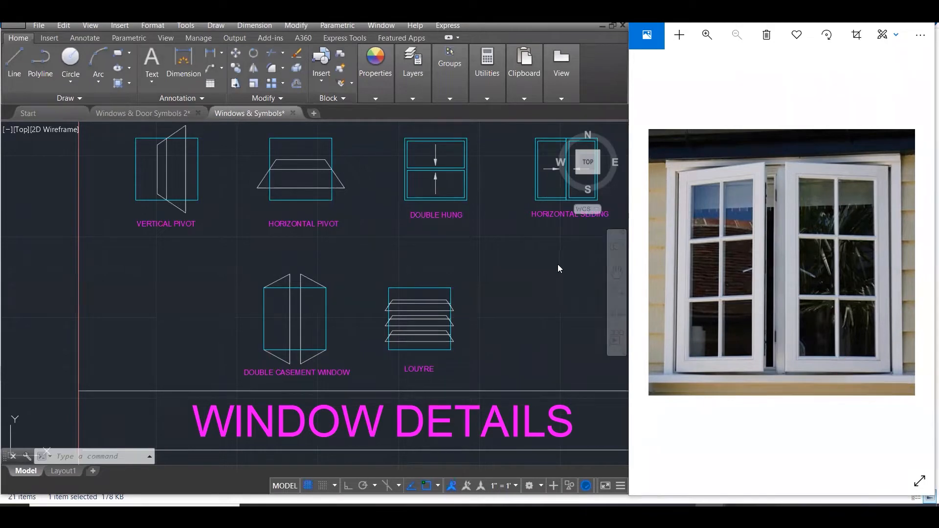
pyautogui.scroll(-1, 516, 327)
pyautogui.click(920, 266)
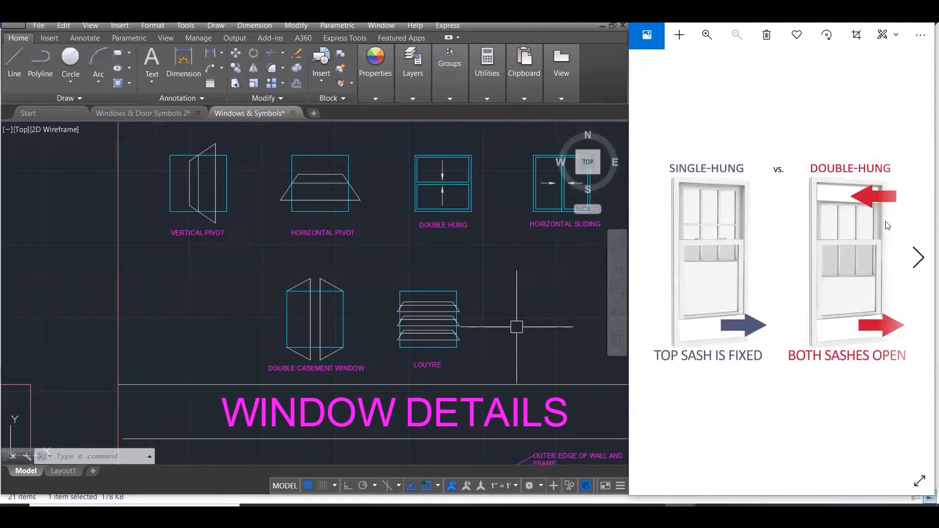
pyautogui.scroll(-2, 62, 317)
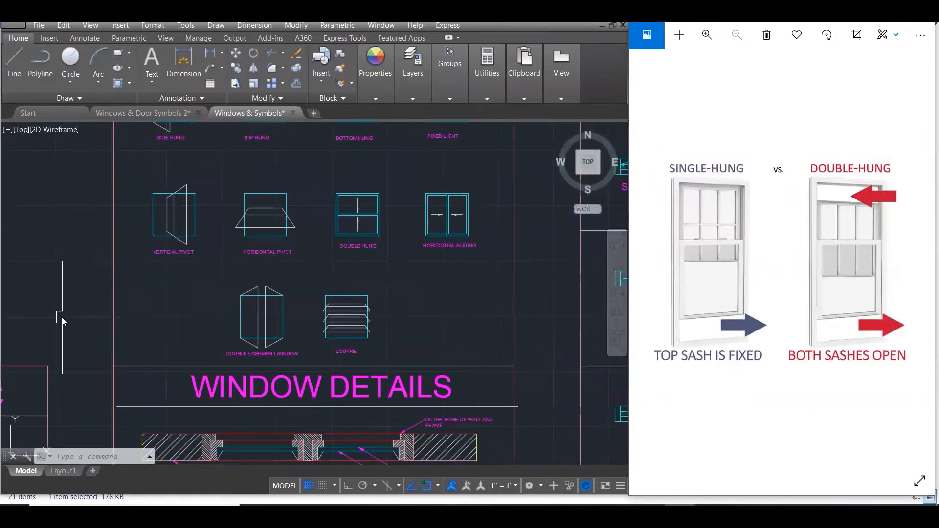
# Beside the double hung symbol, mark the double-hung picture's sashes with blue arrows and highlight the single-hung window's upper and lower sashes
pyautogui.scroll(3, 311, 223)
pyautogui.scroll(-2, 280, 239)
pyautogui.scroll(4, 341, 210)
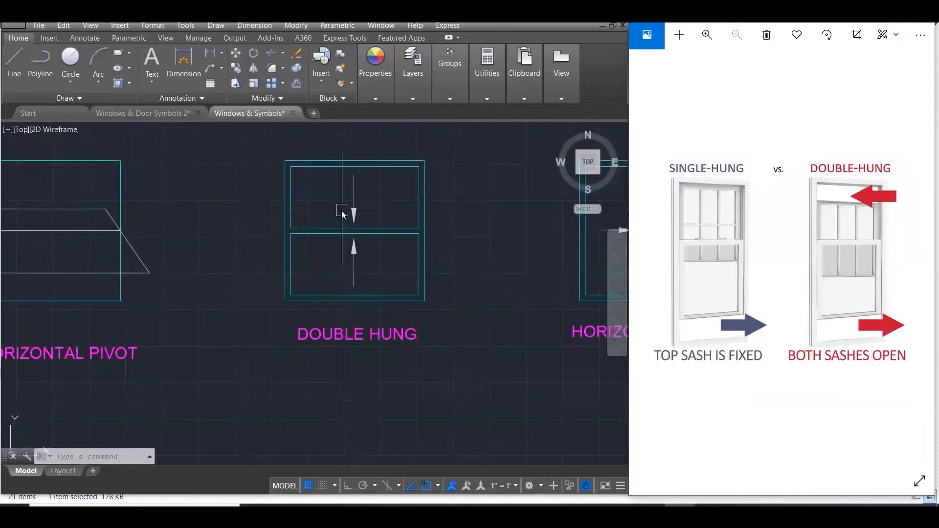
pyautogui.scroll(1, 342, 212)
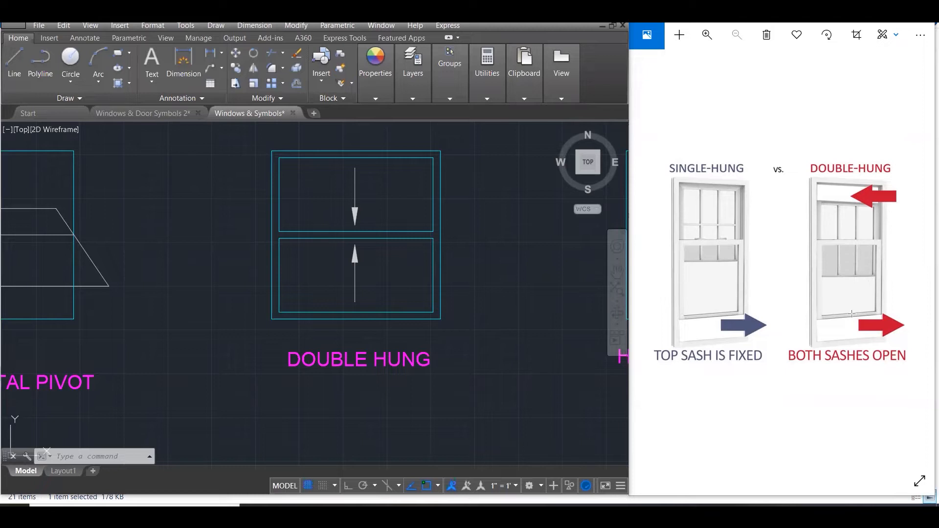
pyautogui.moveTo(852, 314); pyautogui.dragTo(851, 243)
pyautogui.moveTo(846, 245)
pyautogui.mouseDown()
pyautogui.moveTo(845, 185)
pyautogui.moveTo(831, 251)
pyautogui.moveTo(835, 332)
pyautogui.mouseUp()
pyautogui.moveTo(923, 254); pyautogui.dragTo(839, 289)
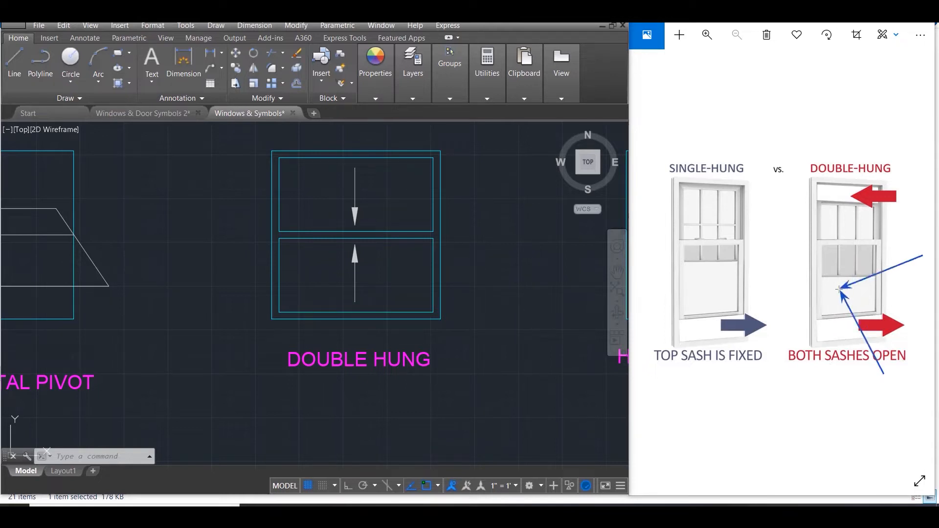
pyautogui.moveTo(912, 123)
pyautogui.mouseDown()
pyautogui.moveTo(820, 198)
pyautogui.moveTo(842, 195)
pyautogui.mouseUp()
pyautogui.moveTo(678, 184); pyautogui.dragTo(745, 240)
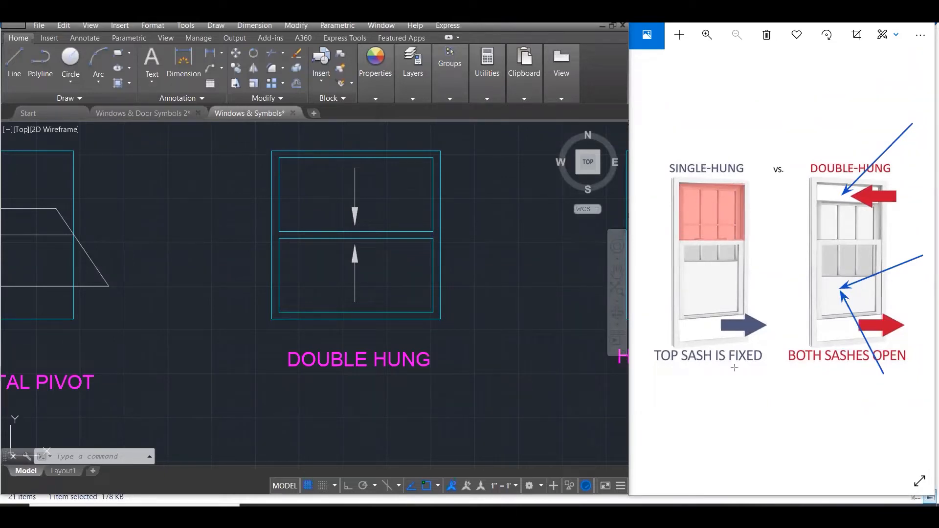
pyautogui.moveTo(685, 263); pyautogui.dragTo(739, 335)
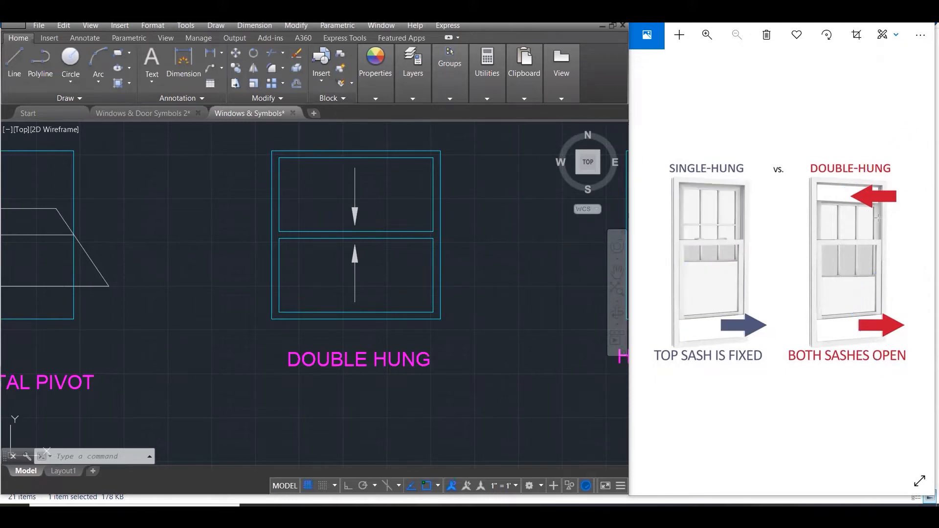
# Frame the vertical and horizontal pivot symbols and browse back to the picture of a sash window's elevation and sections
pyautogui.scroll(-6, 507, 331)
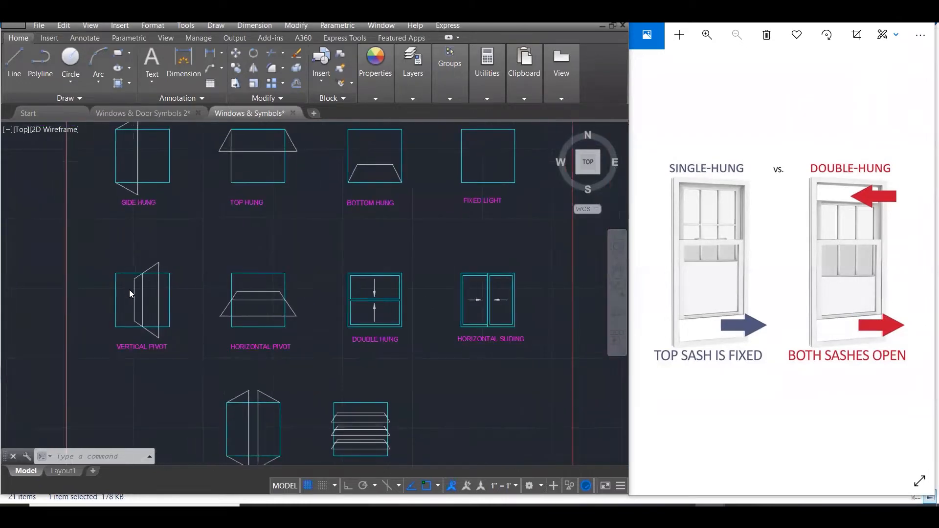
pyautogui.scroll(3, 129, 289)
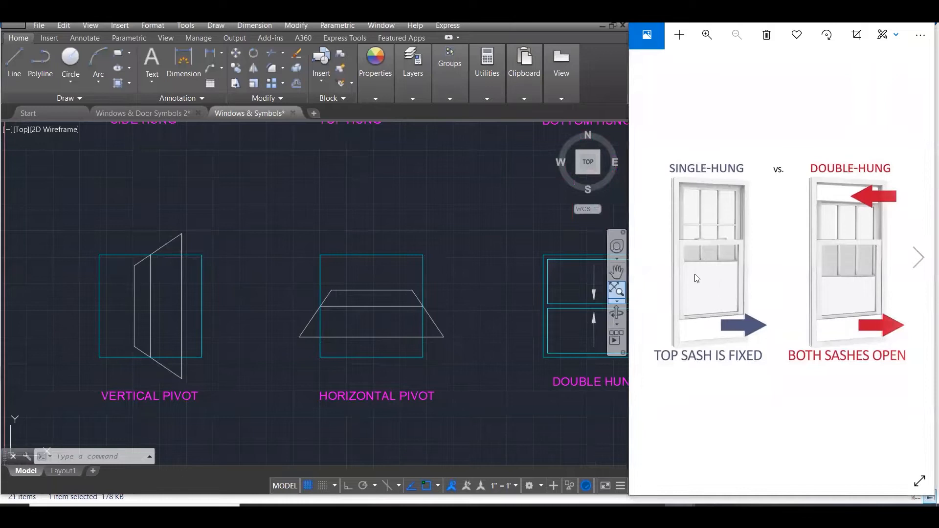
pyautogui.click(651, 256)
pyautogui.click(650, 257)
pyautogui.click(651, 256)
pyautogui.click(651, 257)
pyautogui.click(651, 256)
pyautogui.click(650, 256)
pyautogui.click(651, 257)
pyautogui.click(650, 256)
pyautogui.click(651, 256)
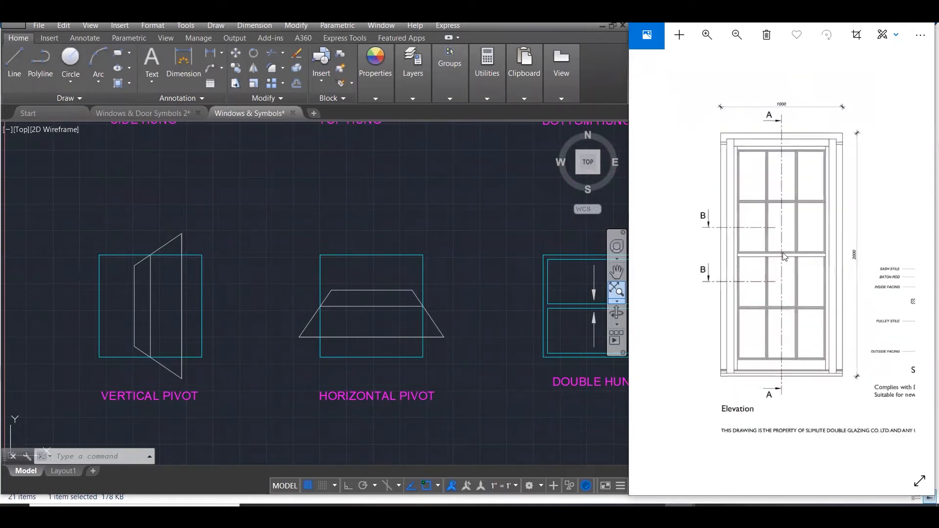
# Examine the elevation, Section B-B and Section A-A in the sash window picture
pyautogui.doubleClick(844, 255)
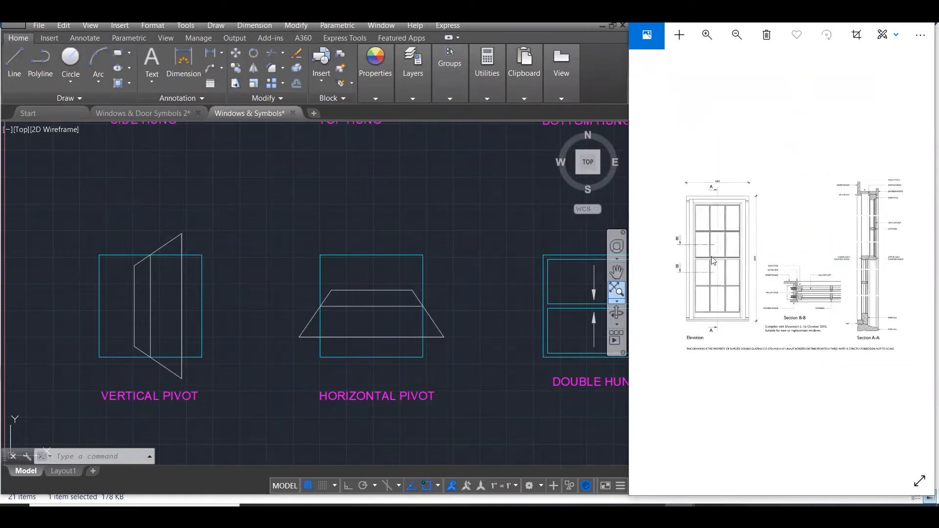
pyautogui.scroll(2, 702, 263)
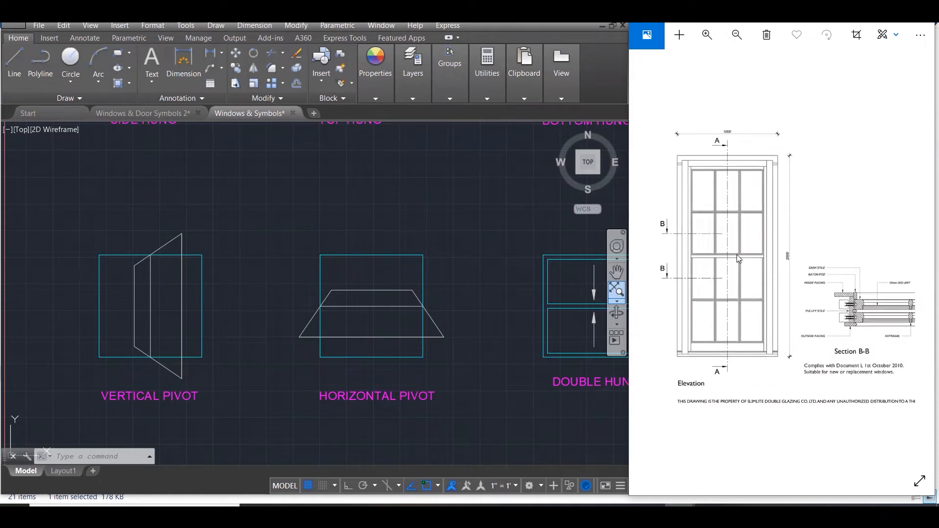
pyautogui.scroll(-1, 736, 255)
pyautogui.moveTo(863, 265); pyautogui.dragTo(715, 265)
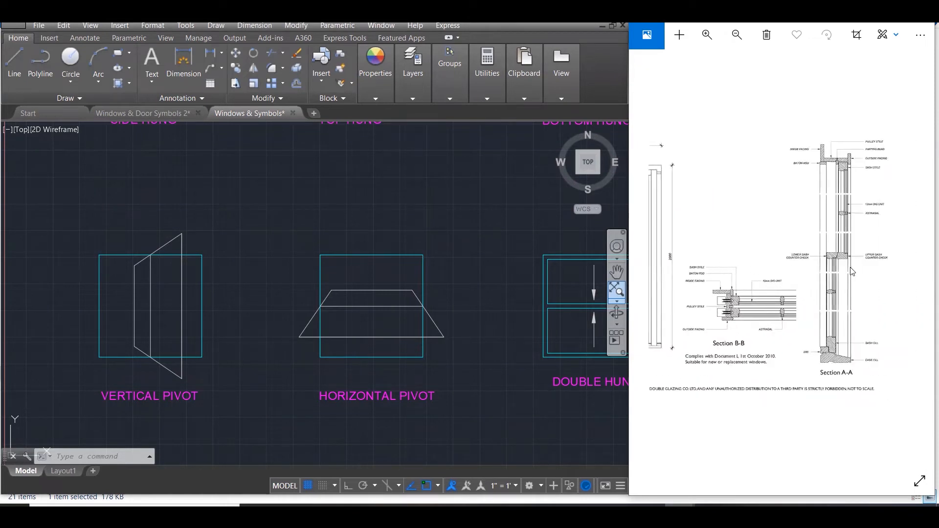
pyautogui.scroll(1, 851, 272)
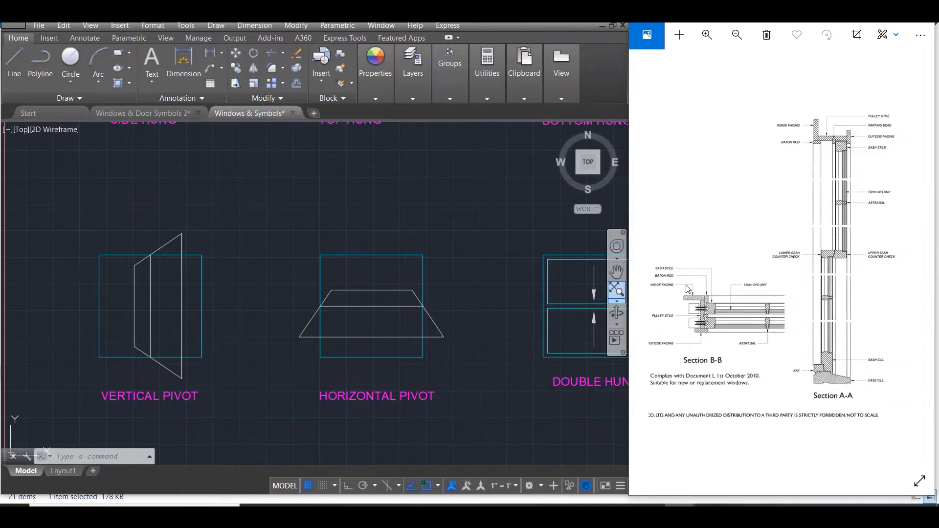
# Browse forward to the chart of fixed, sliding, casement, awning, hopper and jalousie windows and compare it with the Window Types symbols
pyautogui.scroll(-3, 463, 296)
pyautogui.scroll(-2, 459, 296)
pyautogui.click(493, 260)
pyautogui.press('Escape')
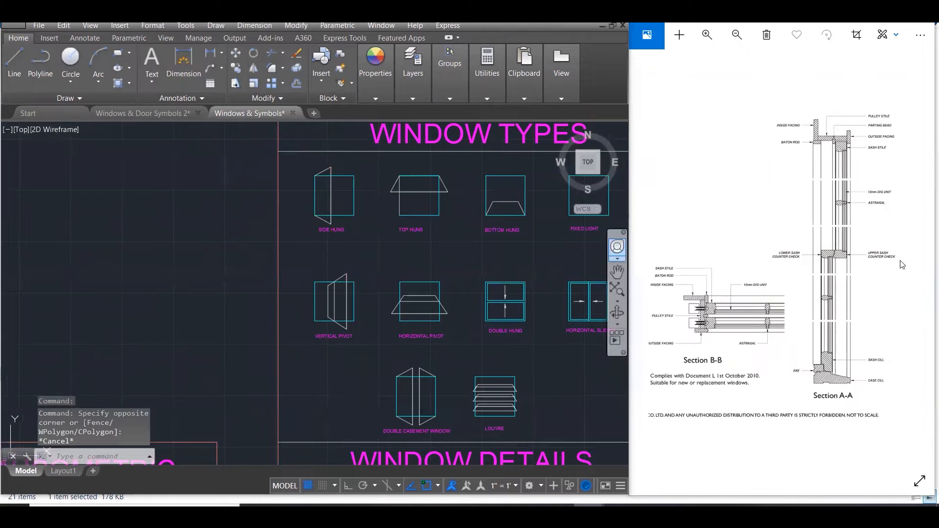
pyautogui.scroll(-3, 886, 270)
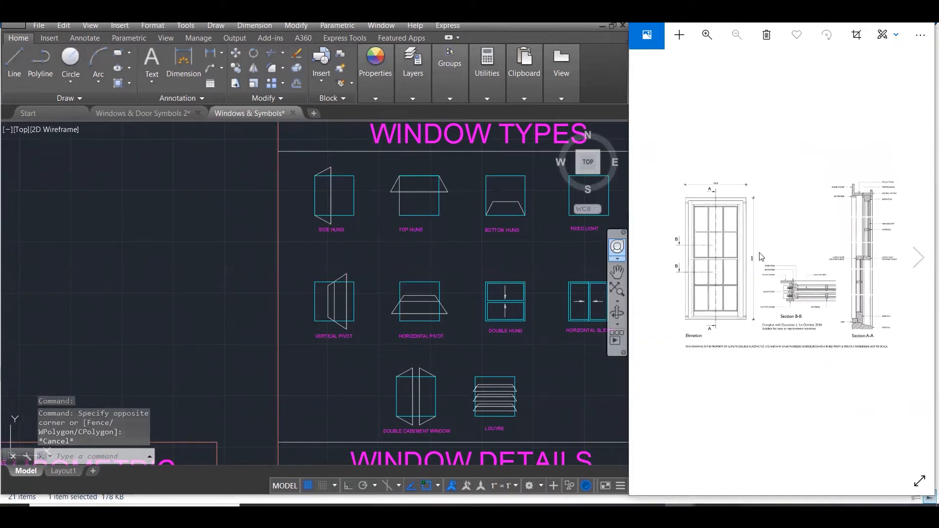
pyautogui.click(918, 258)
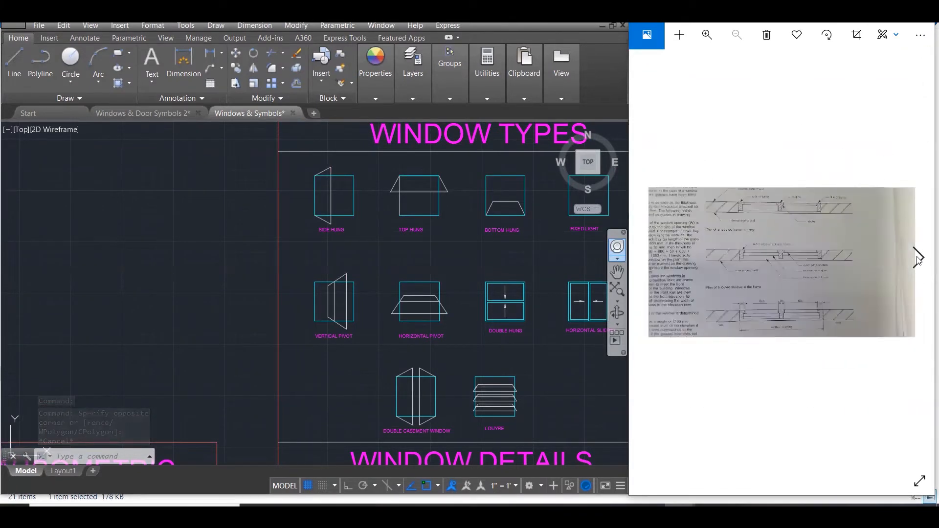
pyautogui.click(918, 258)
pyautogui.click(918, 258)
pyautogui.click(918, 258)
pyautogui.click(918, 258)
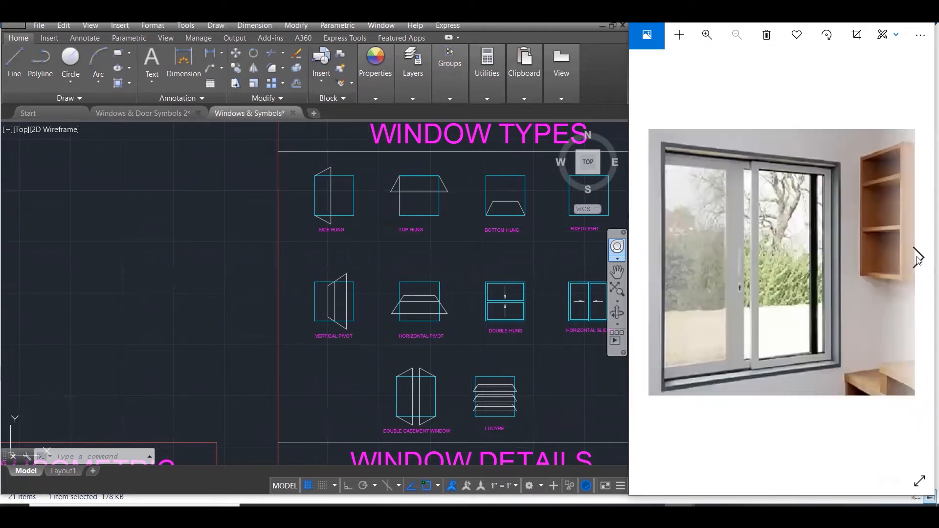
pyautogui.click(918, 258)
pyautogui.click(918, 258)
pyautogui.click(918, 258)
pyautogui.click(918, 258)
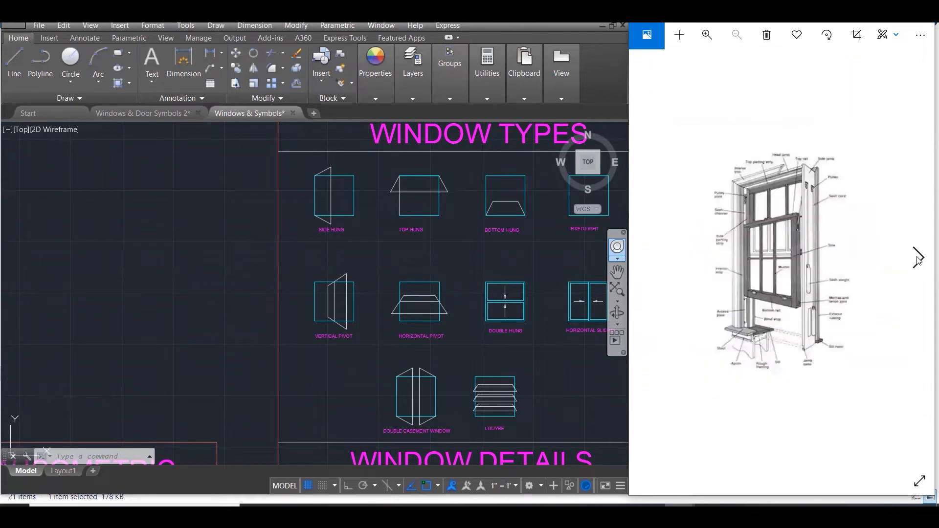
pyautogui.click(918, 258)
pyautogui.click(918, 258)
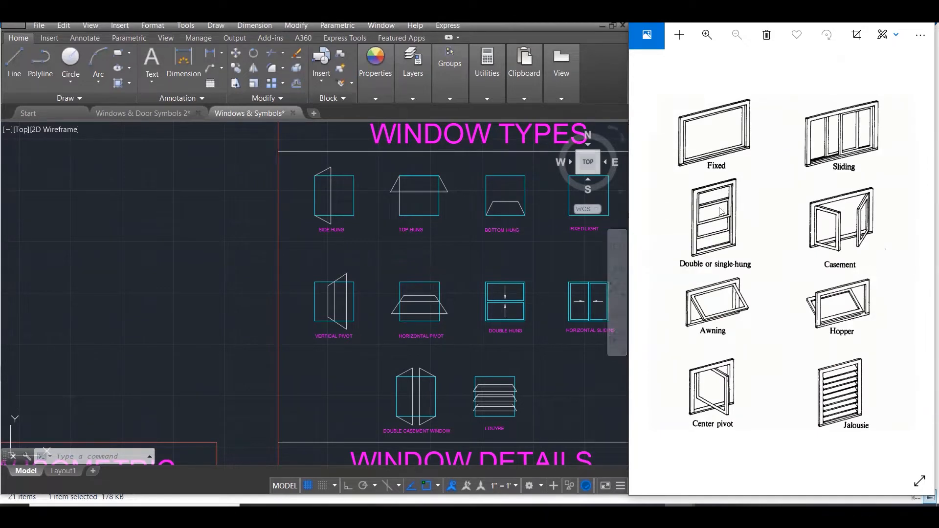
pyautogui.scroll(-1, 392, 272)
pyautogui.scroll(3, 555, 215)
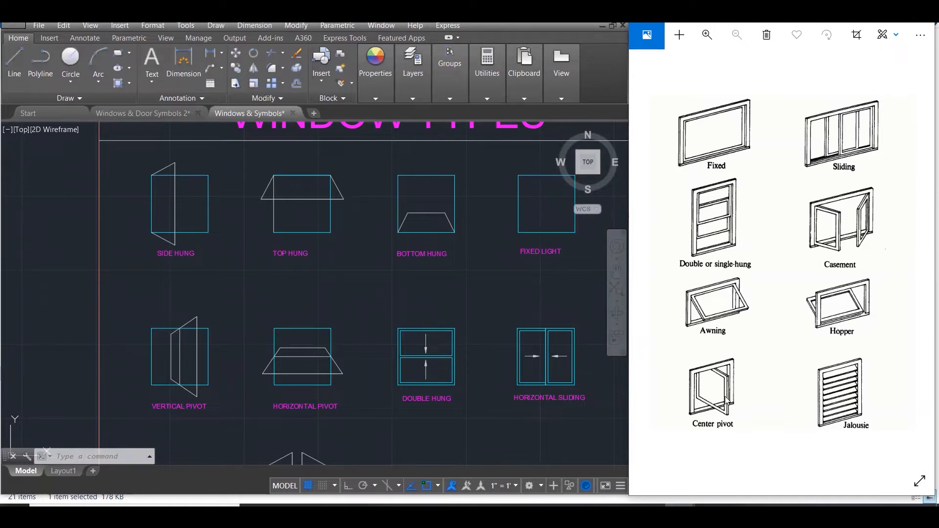
# Browse on to the picture of side-hung, top-hung and pivot windows and enlarge its Pivot Vertical and Pivot Horizontal examples
pyautogui.click(916, 257)
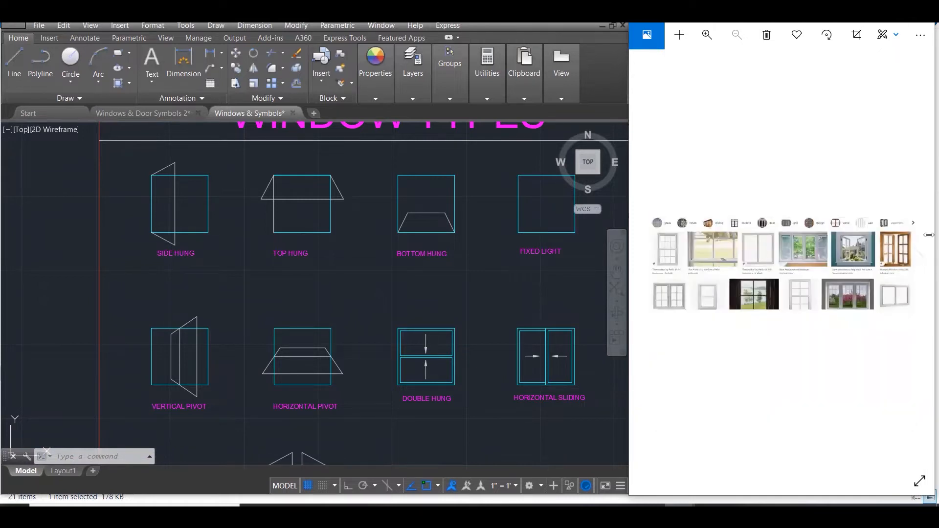
pyautogui.click(916, 258)
pyautogui.click(917, 257)
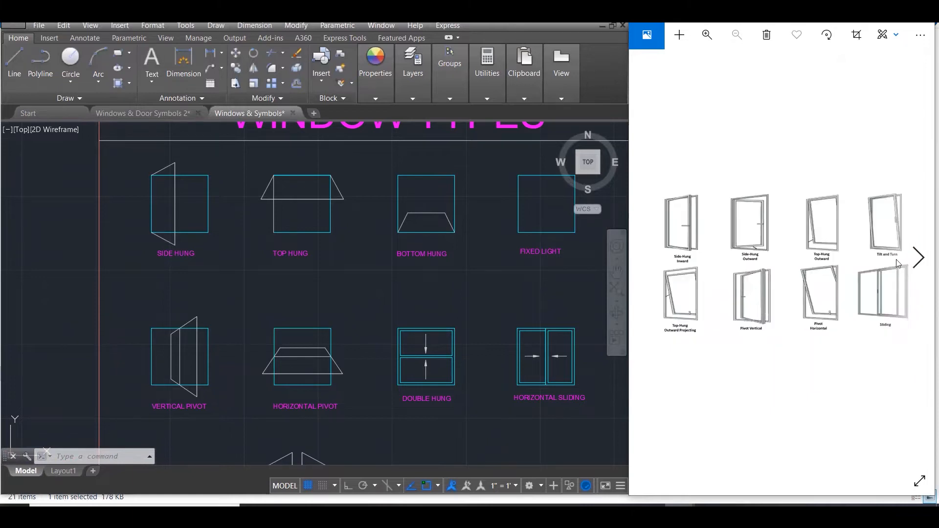
pyautogui.scroll(2, 833, 261)
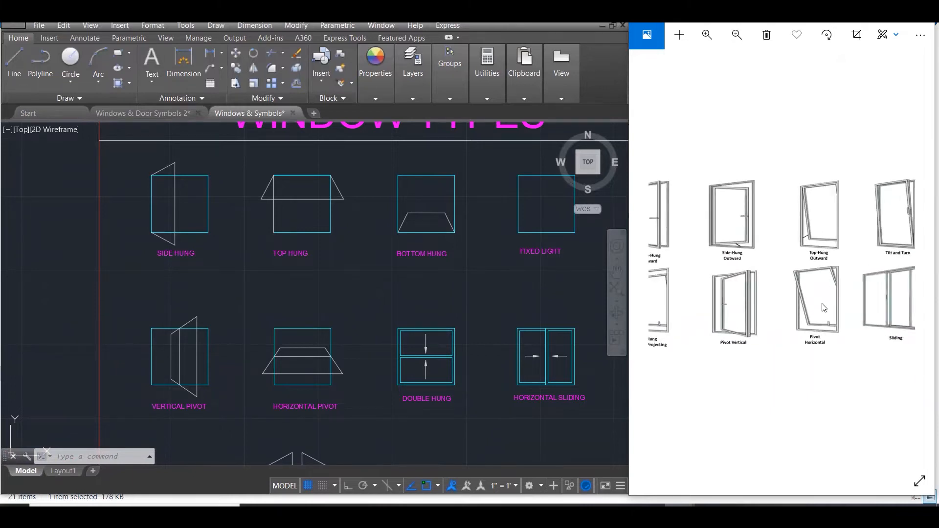
pyautogui.scroll(2, 818, 316)
pyautogui.moveTo(818, 318)
pyautogui.mouseDown()
pyautogui.moveTo(732, 313)
pyautogui.moveTo(816, 302)
pyautogui.mouseUp()
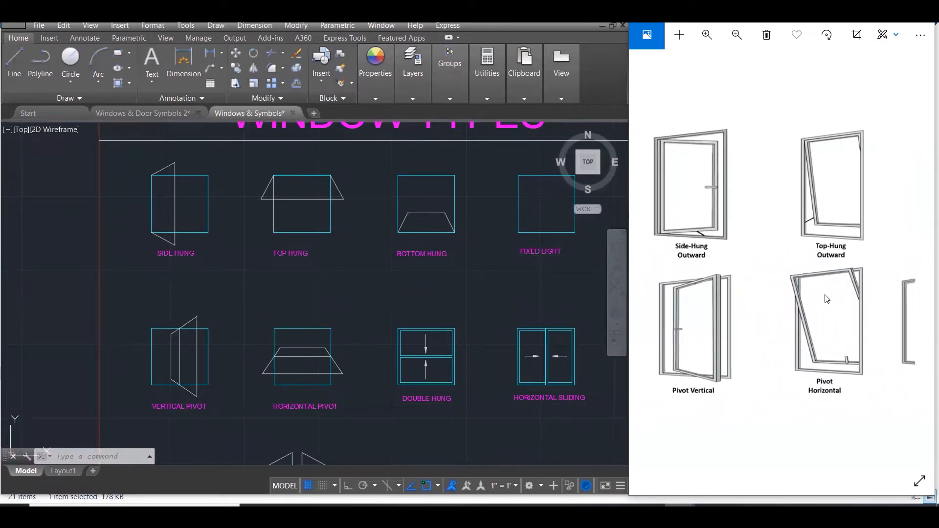
pyautogui.scroll(1, 805, 357)
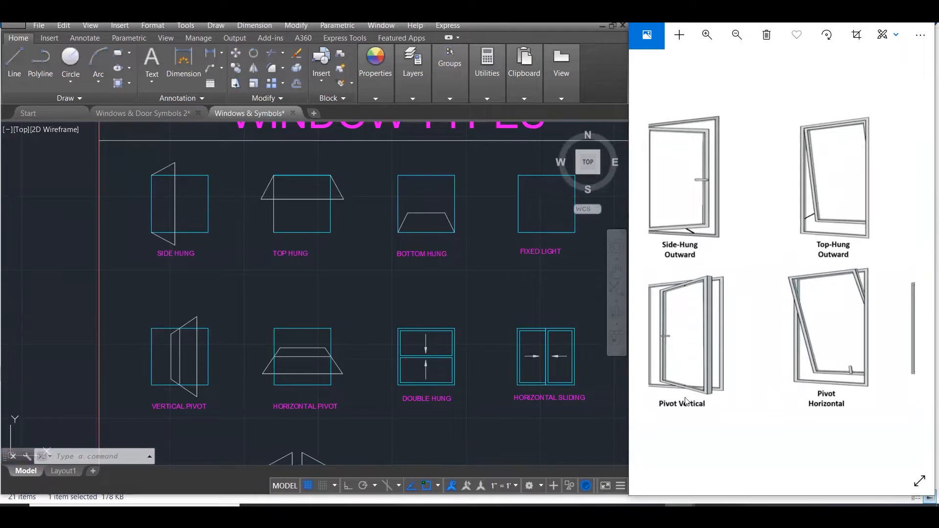
pyautogui.moveTo(681, 397); pyautogui.dragTo(700, 391)
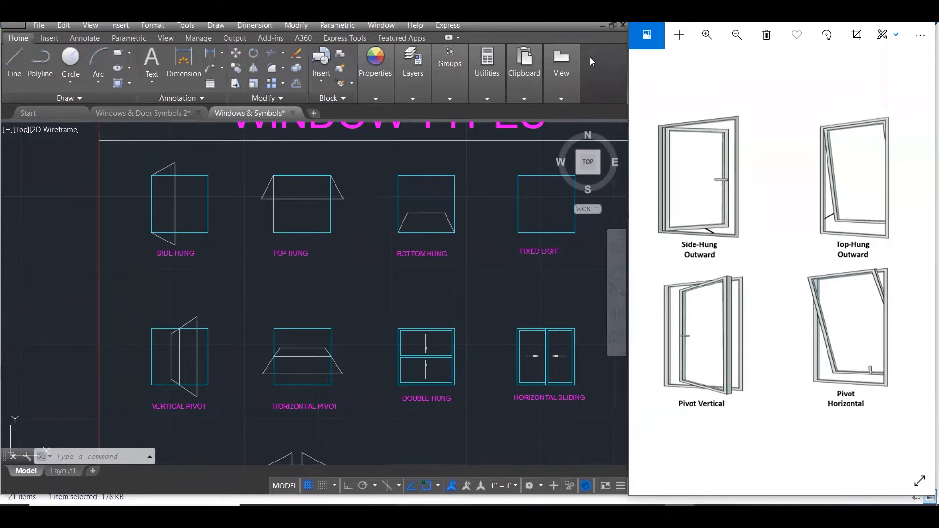
# Point red arrows at the top and bottom pivots of the Pivot Vertical picture and the two side pivots of Pivot Horizontal
pyautogui.moveTo(757, 238); pyautogui.dragTo(709, 281)
pyautogui.moveTo(675, 443); pyautogui.dragTo(704, 387)
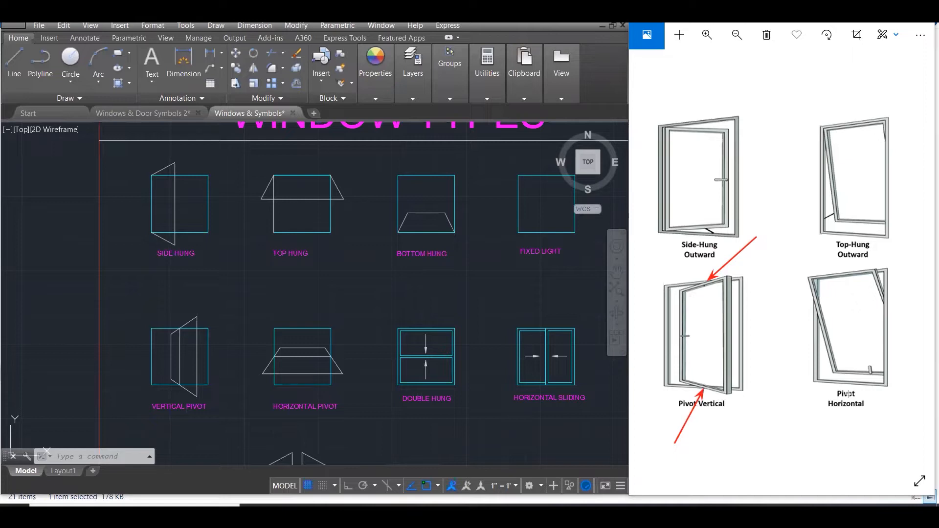
pyautogui.moveTo(759, 332); pyautogui.dragTo(817, 320)
pyautogui.moveTo(913, 321); pyautogui.dragTo(890, 318)
pyautogui.moveTo(704, 280); pyautogui.dragTo(706, 388)
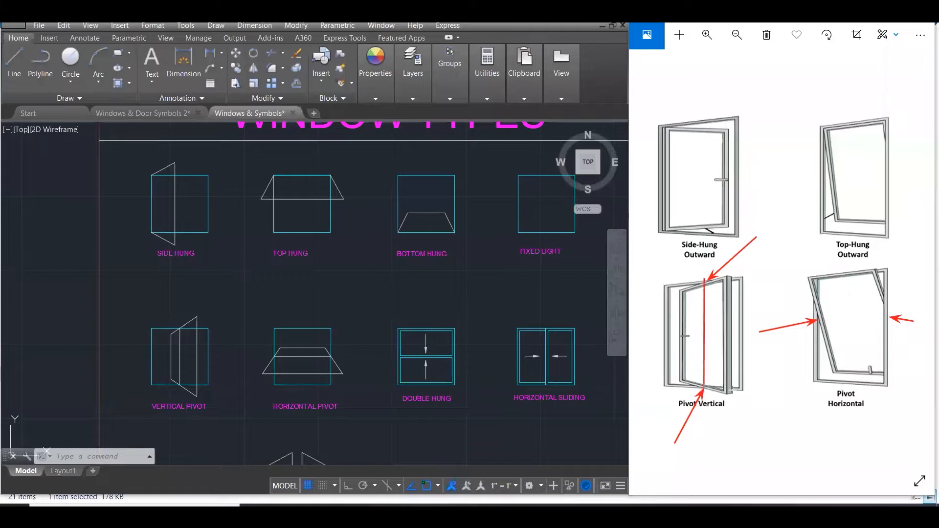
pyautogui.moveTo(814, 321); pyautogui.dragTo(897, 323)
pyautogui.hotkey('ctrl', 'z')
pyautogui.hotkey('ctrl', 'z')
# Mark the Pivot Vertical picture's pivot points with short red lines, its two sides with blue arrows, and point out the Vertical Pivot label
pyautogui.moveTo(705, 275); pyautogui.dragTo(705, 289)
pyautogui.moveTo(703, 383); pyautogui.dragTo(703, 389)
pyautogui.moveTo(639, 387); pyautogui.dragTo(675, 336)
pyautogui.moveTo(802, 402); pyautogui.dragTo(737, 335)
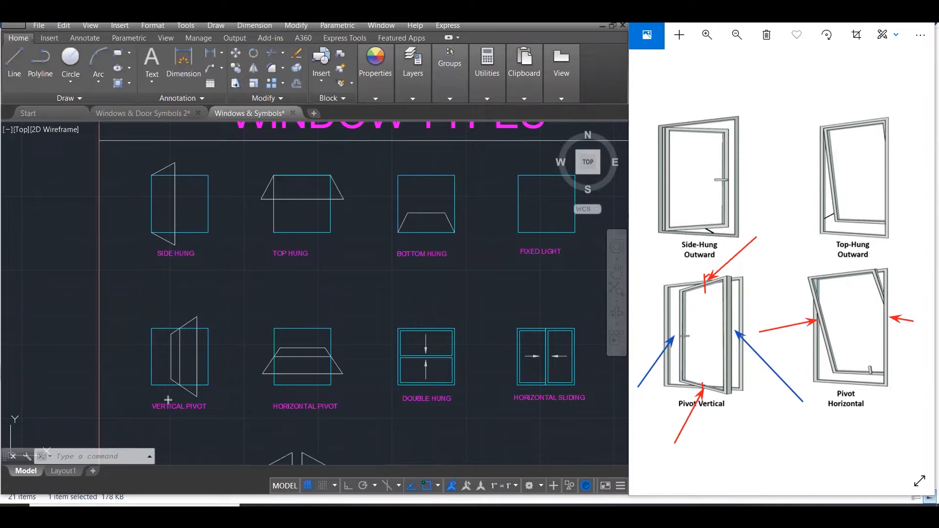
pyautogui.moveTo(222, 443)
pyautogui.mouseDown()
pyautogui.moveTo(162, 386)
pyautogui.moveTo(160, 415)
pyautogui.mouseUp()
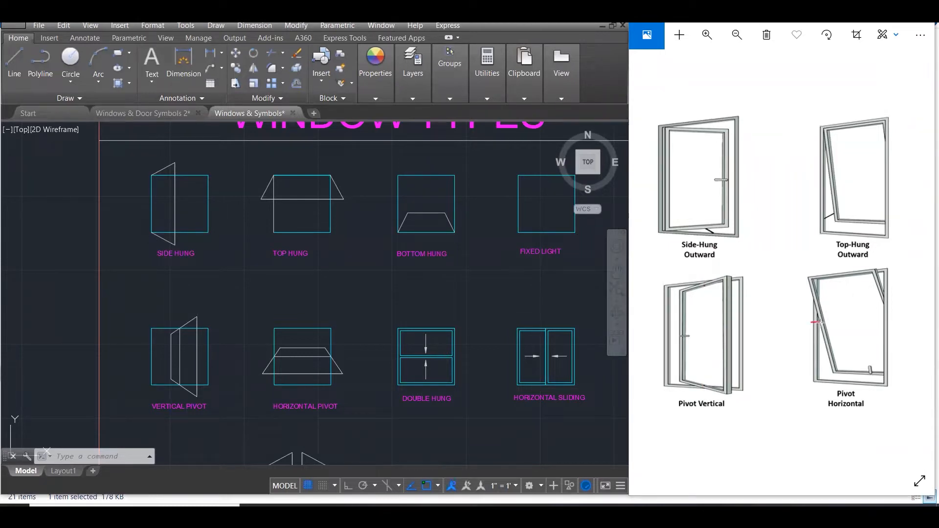
# Mark the side pivot points with short red lines on the Pivot Horizontal picture and the horizontal pivot symbol
pyautogui.moveTo(882, 320); pyautogui.dragTo(892, 320)
pyautogui.moveTo(327, 356); pyautogui.dragTo(338, 356)
pyautogui.moveTo(265, 357); pyautogui.dragTo(279, 357)
# Point blue arrows at the upper and lower parts of the sash in the Pivot Horizontal picture and the horizontal pivot symbol
pyautogui.moveTo(745, 472); pyautogui.dragTo(827, 372)
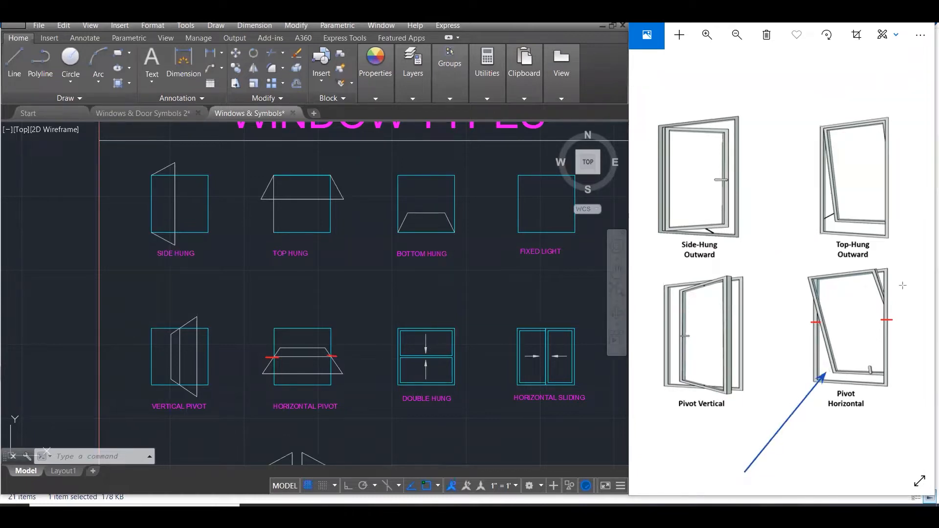
pyautogui.moveTo(918, 265); pyautogui.dragTo(882, 272)
pyautogui.moveTo(279, 304); pyautogui.dragTo(299, 335)
pyautogui.moveTo(253, 411); pyautogui.dragTo(299, 380)
# Point blue arrows at the Side Hung and Top Hung labels and draw red lines along the hinged edges in their matching pictures
pyautogui.moveTo(129, 262); pyautogui.dragTo(153, 254)
pyautogui.moveTo(251, 271); pyautogui.dragTo(268, 255)
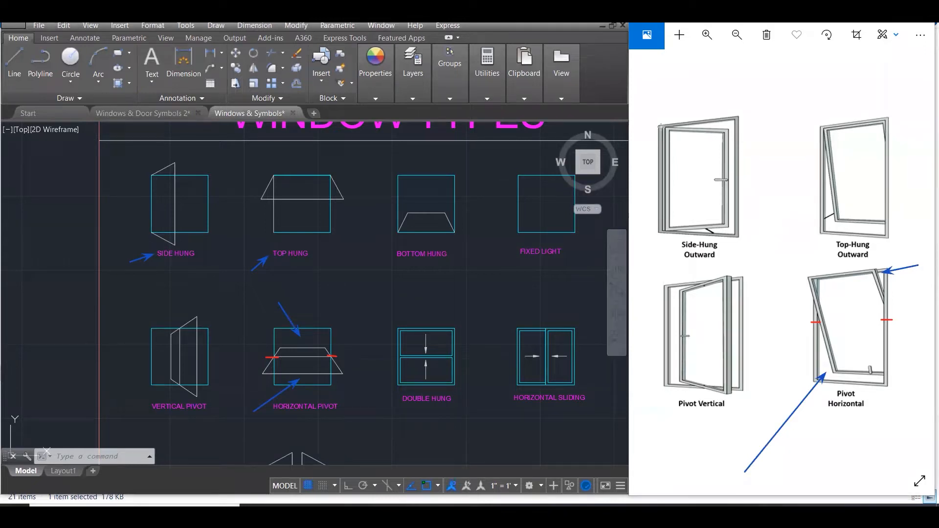
pyautogui.moveTo(661, 126); pyautogui.dragTo(665, 254)
pyautogui.moveTo(664, 106); pyautogui.dragTo(664, 249)
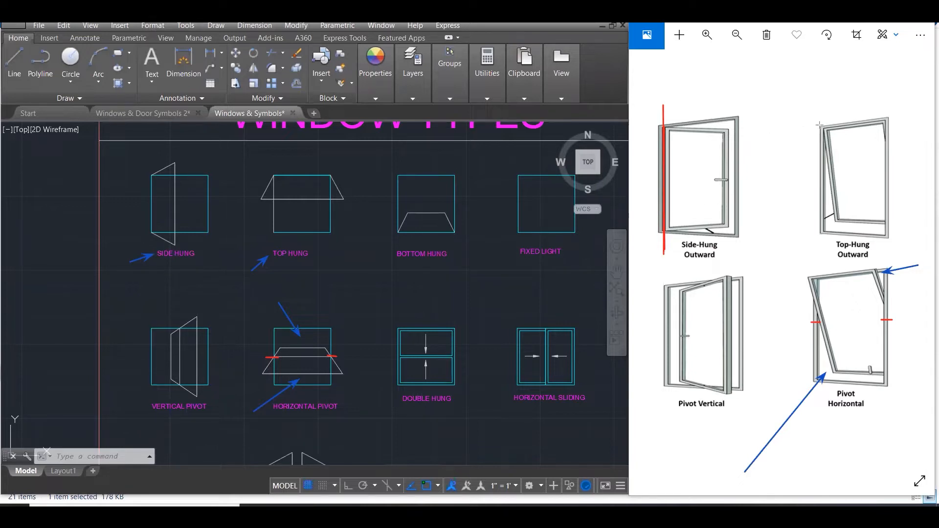
pyautogui.moveTo(818, 131); pyautogui.dragTo(919, 117)
pyautogui.moveTo(798, 133); pyautogui.dragTo(898, 119)
# Draw red lines along the hinged edges of the side hung, top hung and bottom hung window symbols
pyautogui.moveTo(154, 175); pyautogui.dragTo(153, 233)
pyautogui.moveTo(273, 177); pyautogui.dragTo(344, 178)
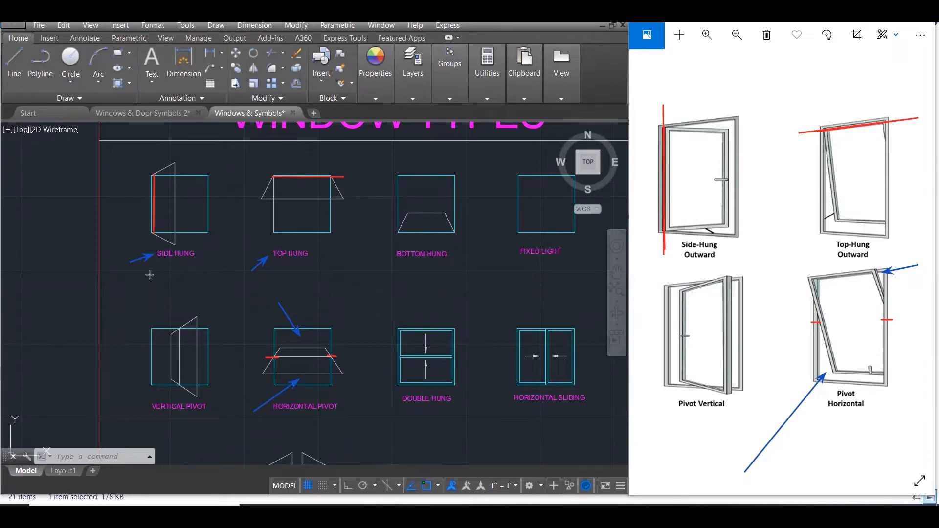
pyautogui.moveTo(271, 176); pyautogui.dragTo(335, 176)
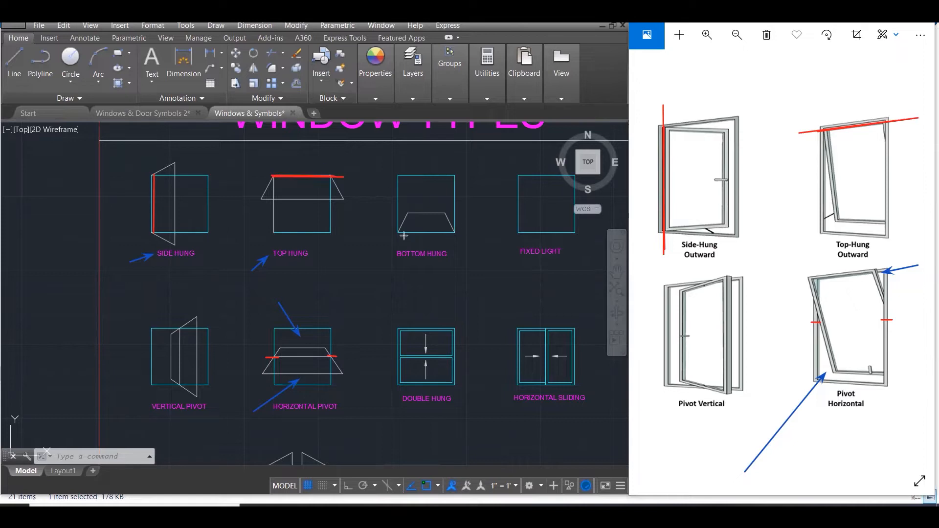
pyautogui.moveTo(396, 231); pyautogui.dragTo(461, 229)
# Point two blue arrows at the opening lower edge of the Top-Hung Outward picture
pyautogui.moveTo(788, 253); pyautogui.dragTo(834, 224)
pyautogui.moveTo(903, 263); pyautogui.dragTo(873, 229)
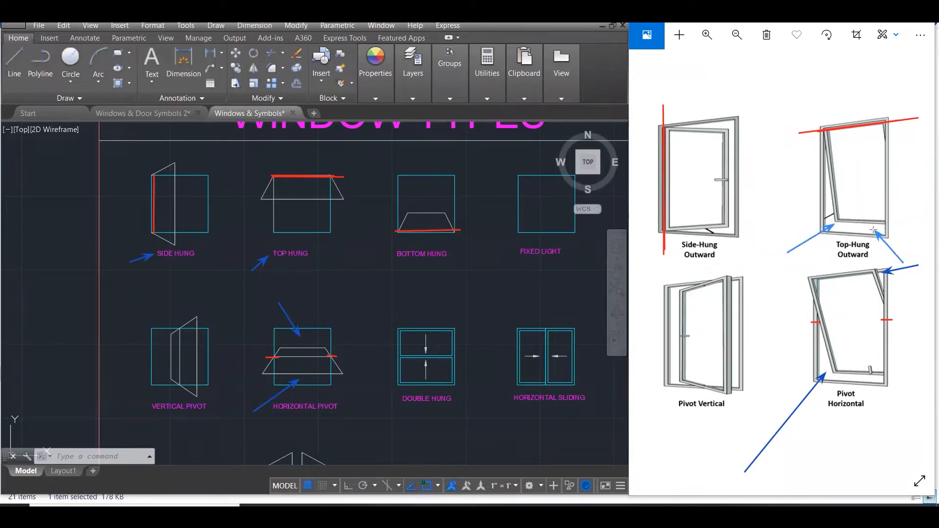
# Point two blue arrows at the opening edge of the Side-Hung Outward picture and clear all annotations from the screen
pyautogui.moveTo(756, 130); pyautogui.dragTo(732, 143)
pyautogui.moveTo(773, 217); pyautogui.dragTo(732, 193)
pyautogui.press('Escape')
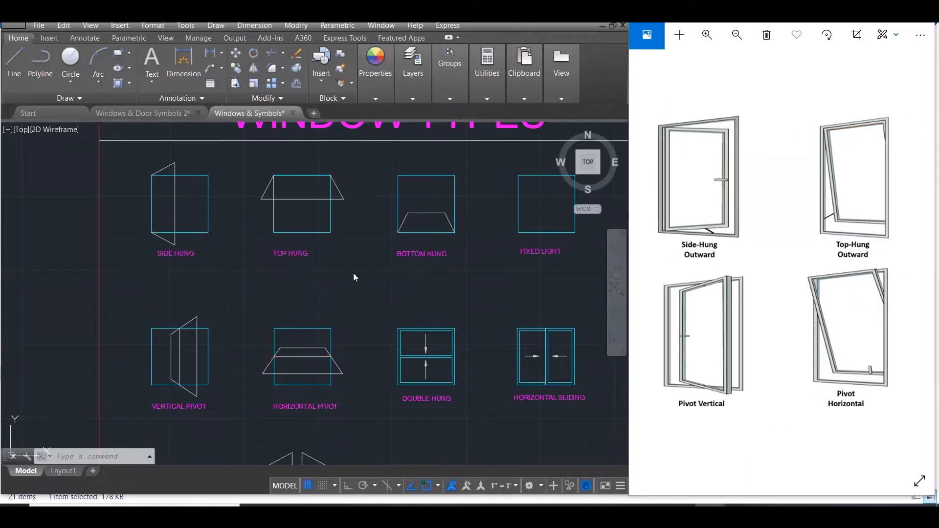
# Examine the double hung and horizontal sliding symbols alongside the Sliding window in the reference picture
pyautogui.scroll(-1, 404, 264)
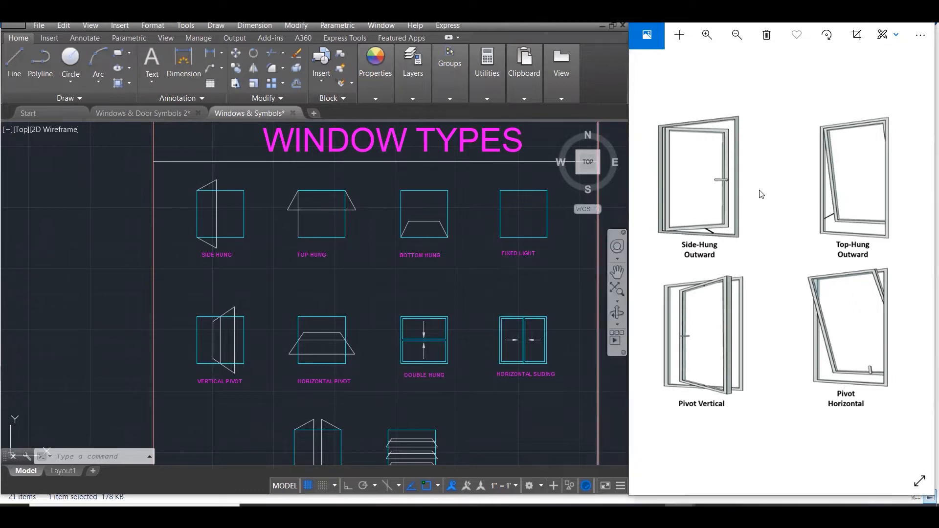
pyautogui.scroll(-1, 347, 291)
pyautogui.scroll(-2, 769, 263)
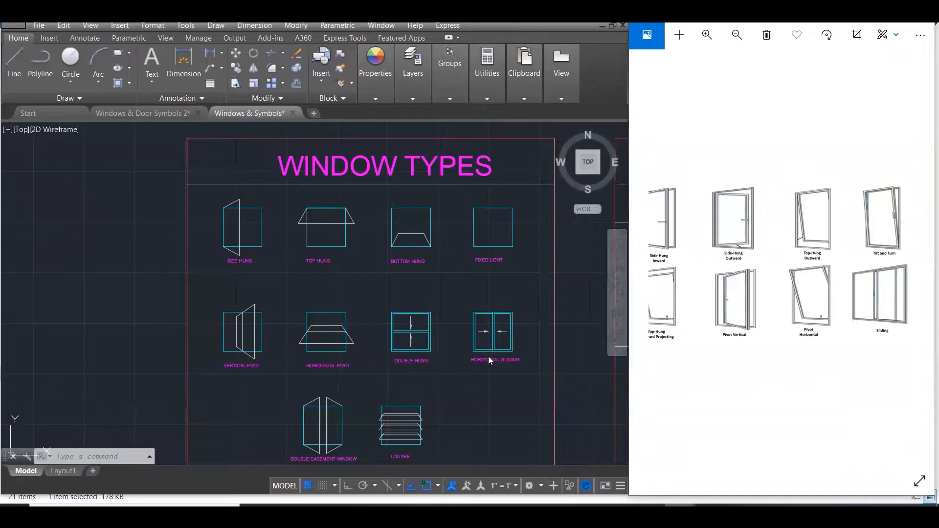
pyautogui.scroll(1, 488, 356)
pyautogui.scroll(1, 488, 356)
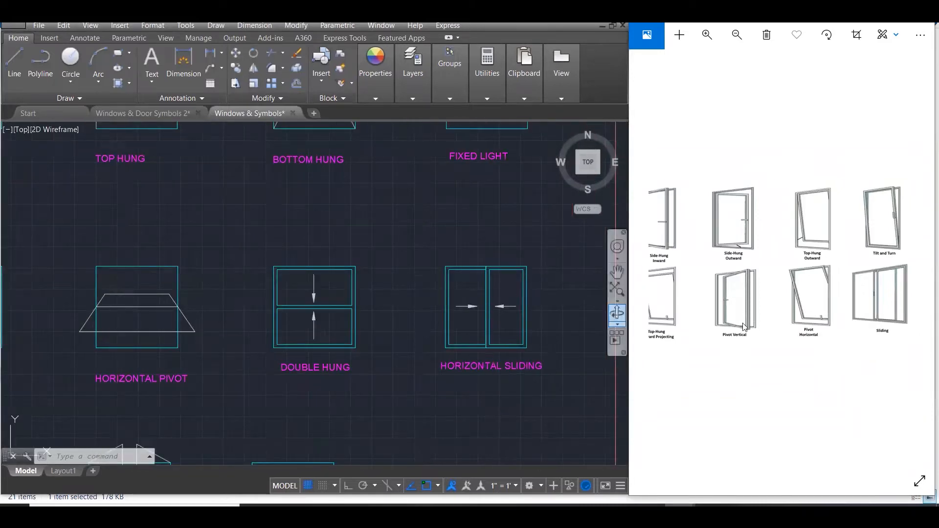
pyautogui.scroll(1, 891, 313)
pyautogui.scroll(3, 890, 314)
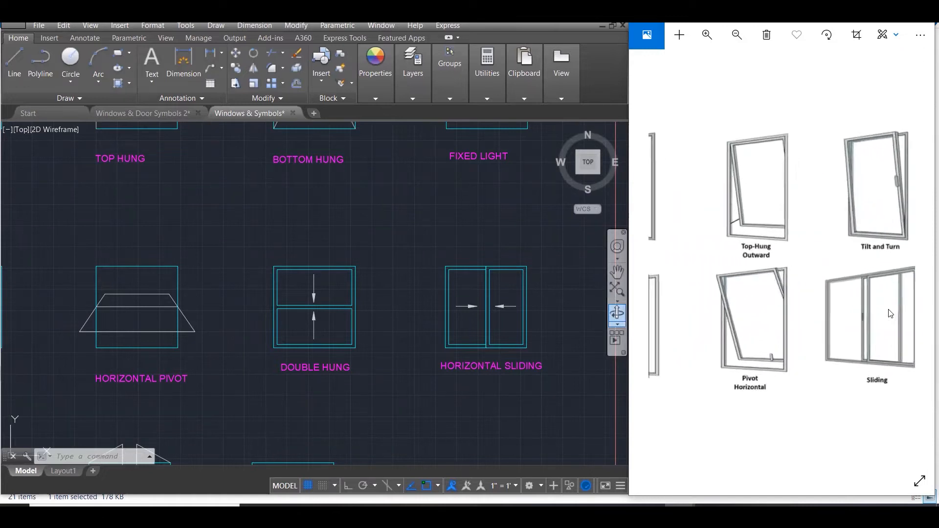
pyautogui.scroll(-4, 872, 371)
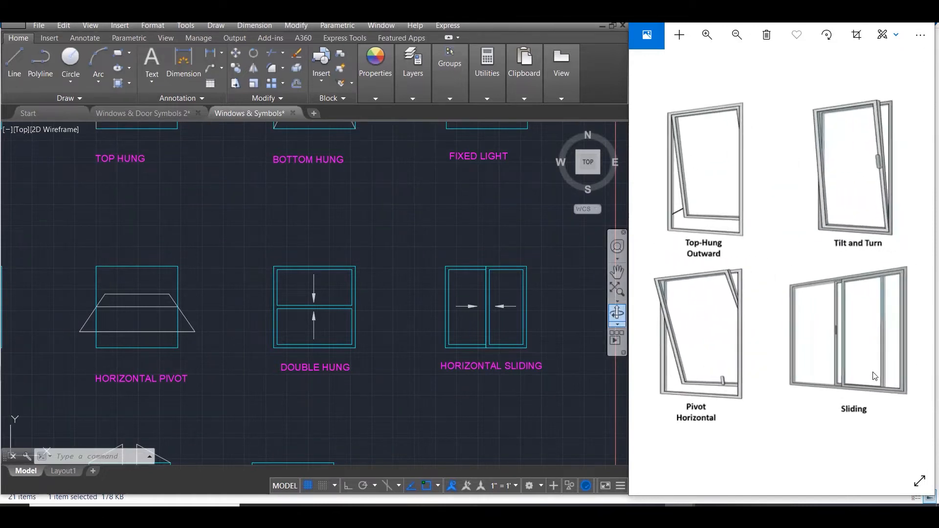
# Browse the reference pictures for the horizontal sliding window illustration and enlarge it
pyautogui.click(919, 258)
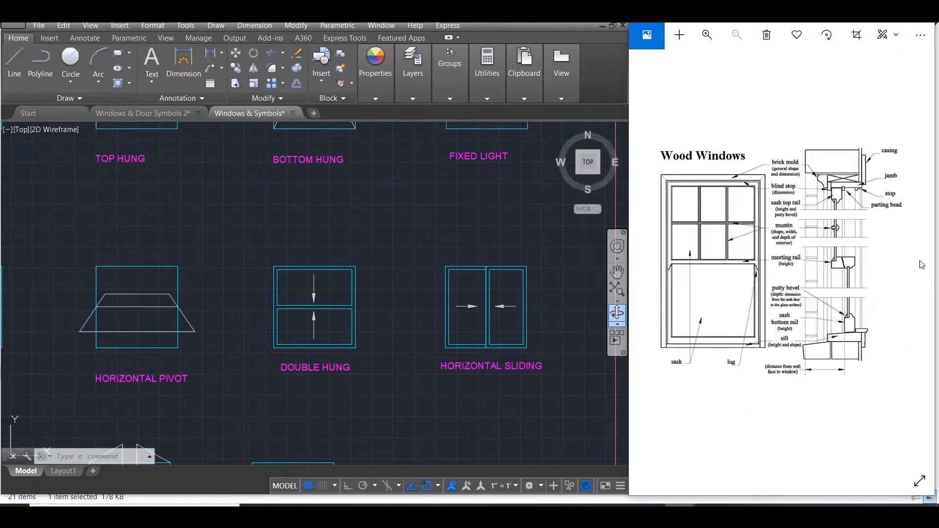
pyautogui.click(644, 257)
pyautogui.click(645, 256)
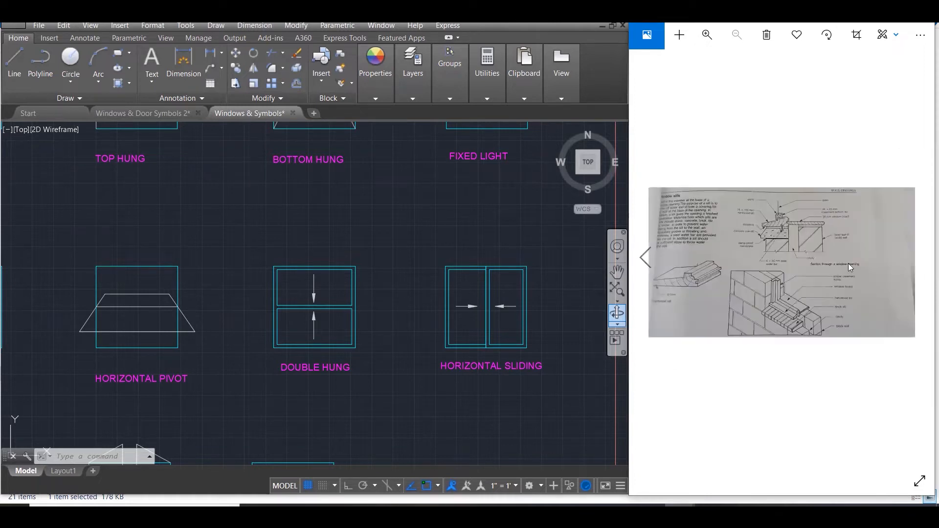
pyautogui.click(918, 258)
pyautogui.click(918, 259)
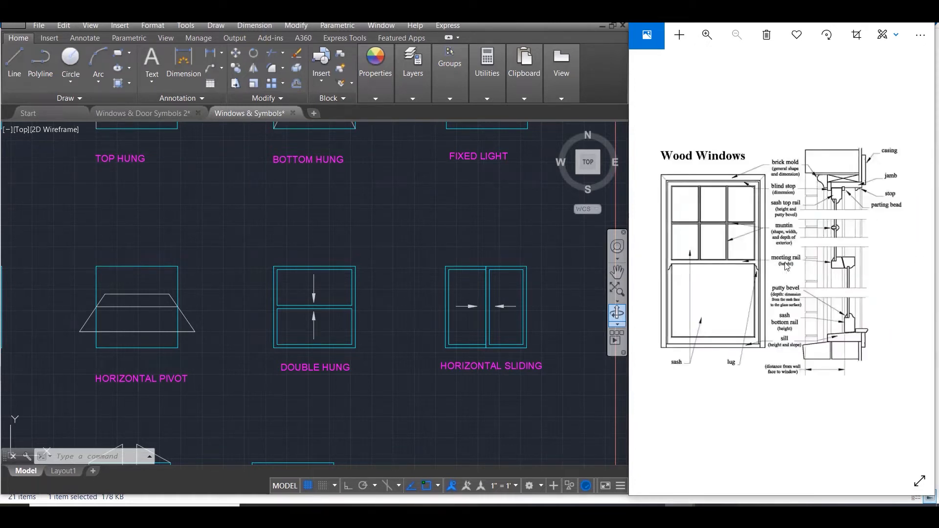
pyautogui.click(644, 257)
pyautogui.click(644, 257)
pyautogui.click(644, 257)
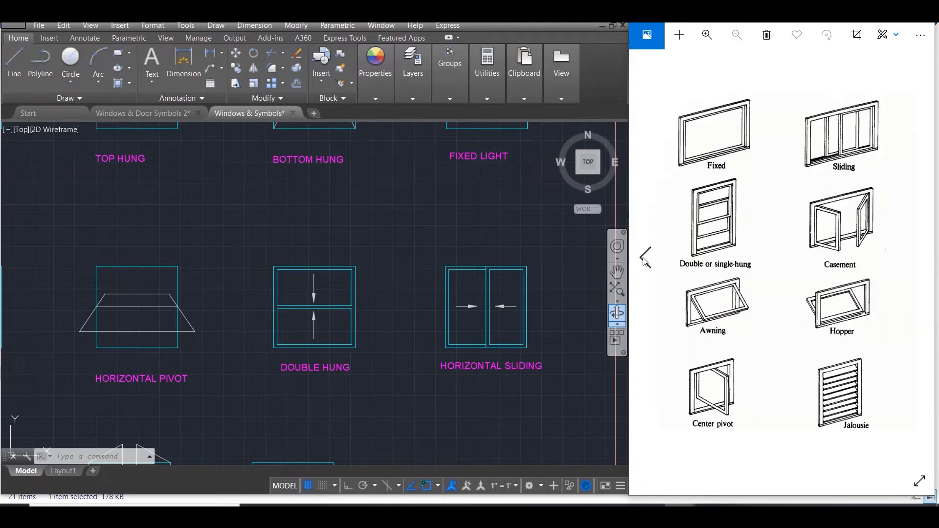
pyautogui.click(645, 257)
pyautogui.click(645, 256)
pyautogui.click(645, 257)
pyautogui.click(644, 256)
pyautogui.click(645, 257)
pyautogui.click(918, 258)
pyautogui.scroll(2, 776, 241)
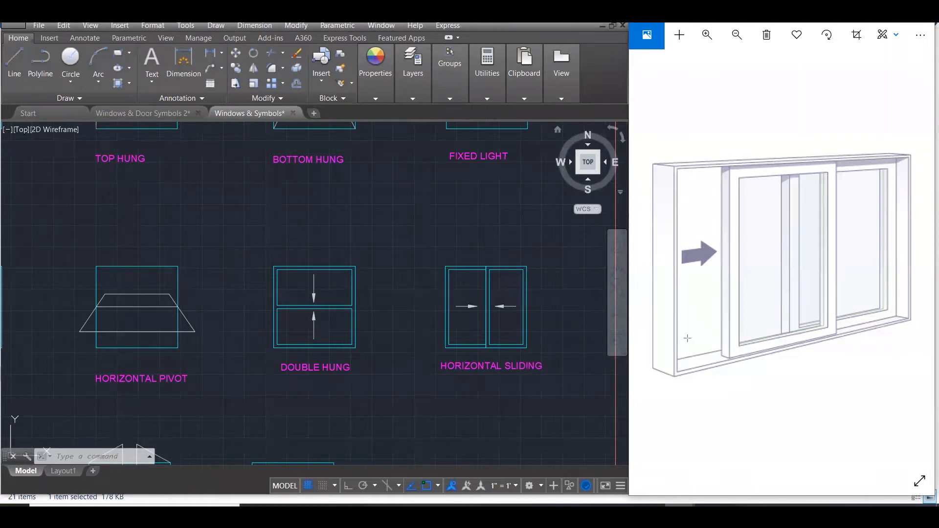
# Draw red arrows along the sliding direction of the sashes in the picture and highlight the open area in blue
pyautogui.moveTo(681, 306)
pyautogui.mouseDown()
pyautogui.moveTo(824, 282)
pyautogui.moveTo(733, 299)
pyautogui.mouseUp()
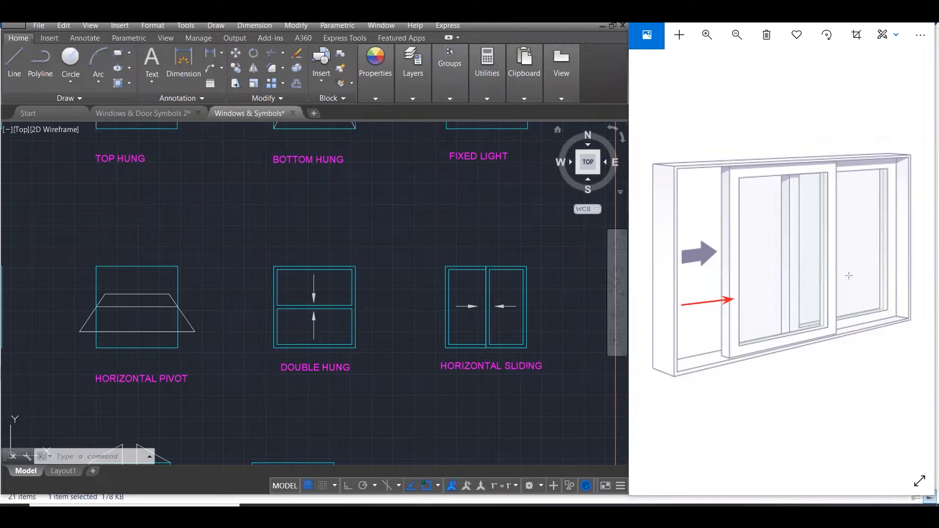
pyautogui.moveTo(833, 258)
pyautogui.mouseDown()
pyautogui.moveTo(833, 279)
pyautogui.moveTo(905, 261)
pyautogui.mouseUp()
pyautogui.moveTo(678, 167); pyautogui.dragTo(732, 362)
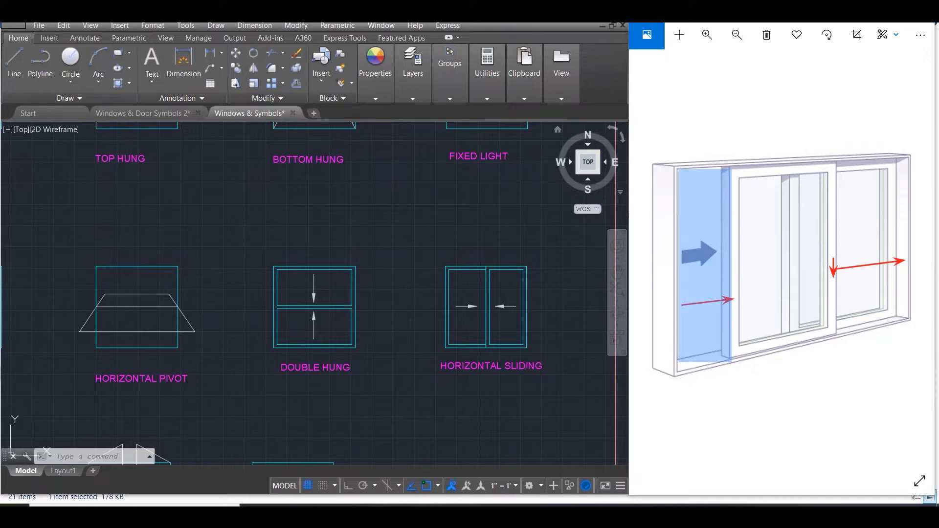
# Point three blue arrows at the highlighted opening of the sliding window, mark its far frame edge, and clear all annotations
pyautogui.moveTo(783, 415); pyautogui.dragTo(697, 339)
pyautogui.moveTo(656, 454); pyautogui.dragTo(694, 331)
pyautogui.moveTo(740, 116); pyautogui.dragTo(705, 202)
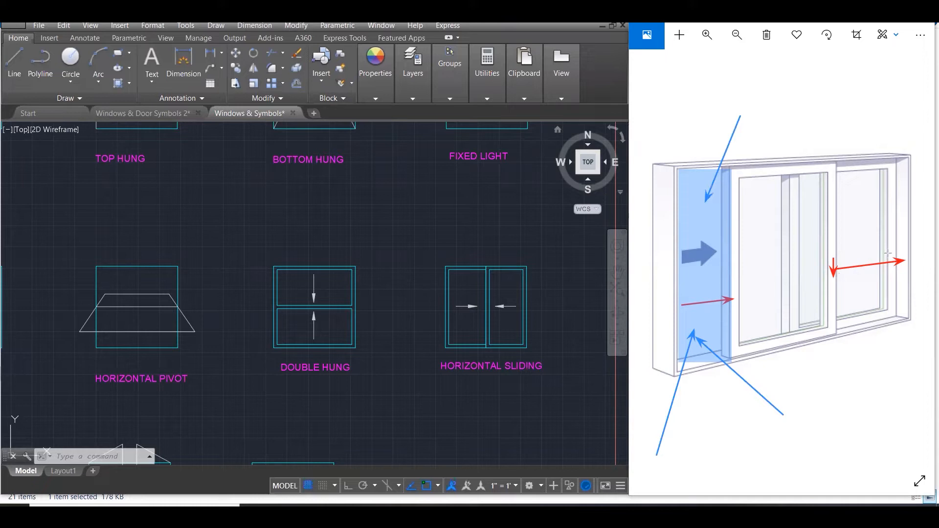
pyautogui.moveTo(904, 254)
pyautogui.mouseDown()
pyautogui.moveTo(905, 266)
pyautogui.moveTo(913, 261)
pyautogui.mouseUp()
pyautogui.press('Escape')
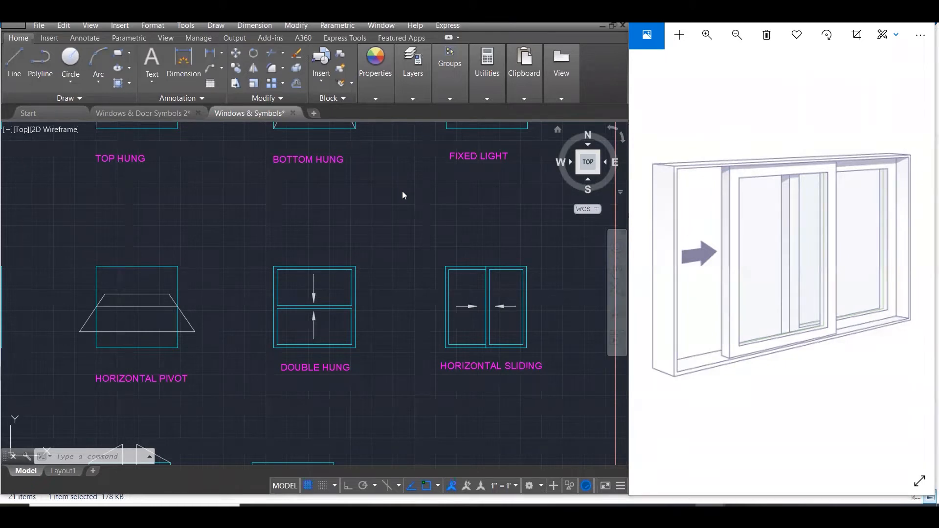
# Show the louvre symbol beside the window types reference picture and label its Jalousie window FIXED LOUVERS with a red arrow
pyautogui.scroll(-2, 408, 207)
pyautogui.scroll(-1, 408, 207)
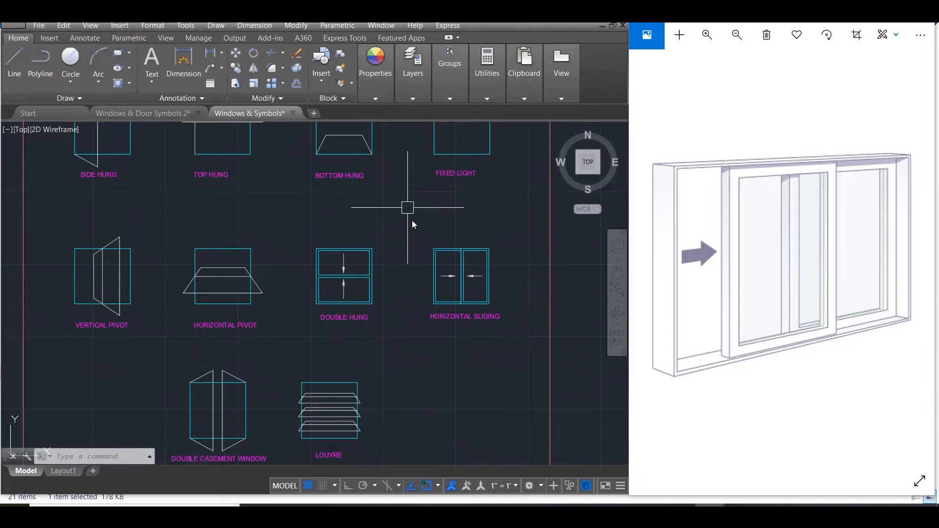
pyautogui.scroll(1, 412, 221)
pyautogui.scroll(-1, 412, 221)
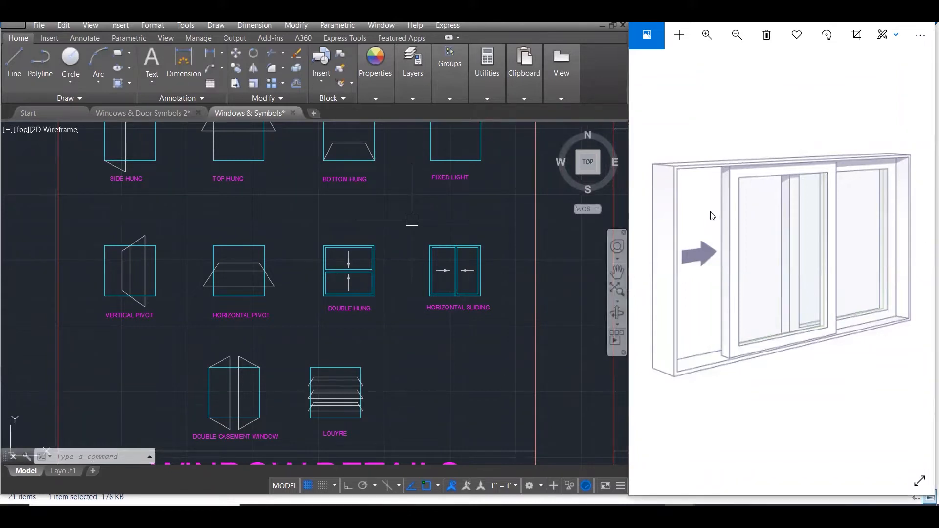
pyautogui.scroll(-1, 746, 277)
pyautogui.click(916, 257)
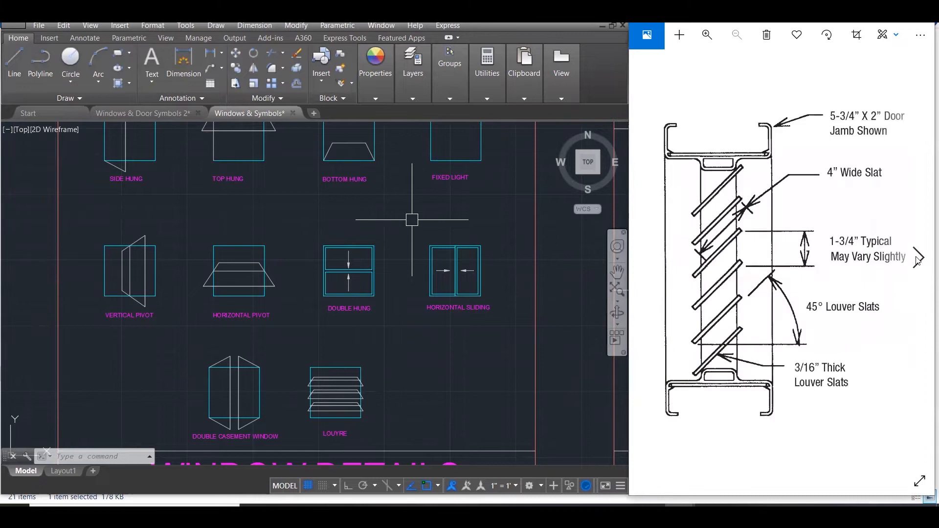
pyautogui.click(917, 257)
pyautogui.click(646, 256)
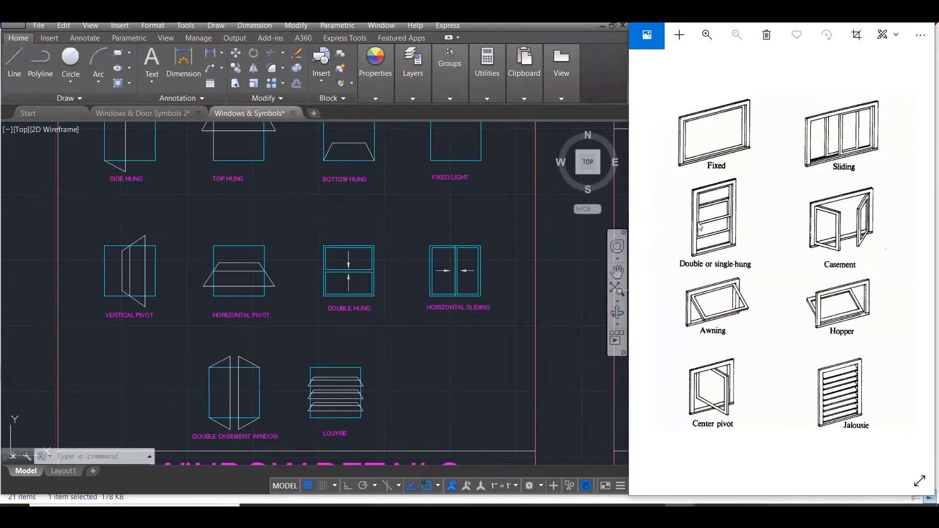
pyautogui.scroll(3, 853, 430)
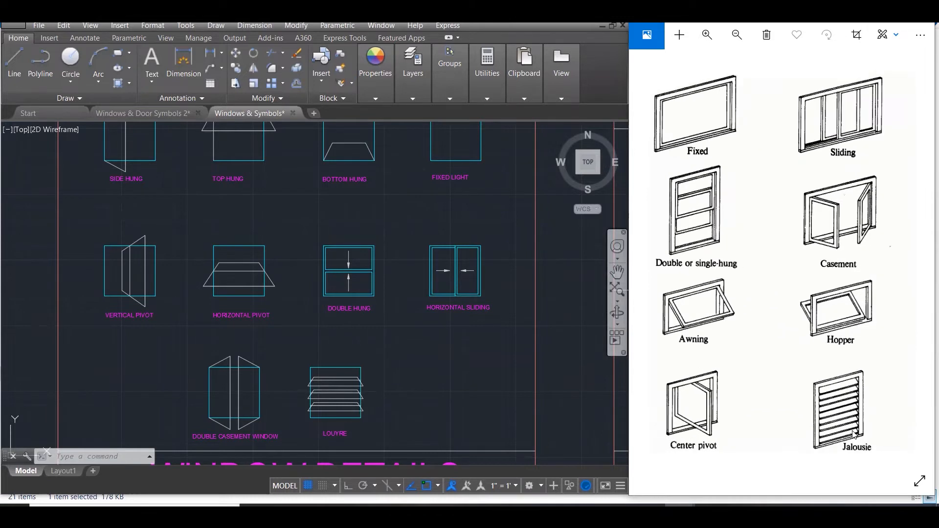
pyautogui.moveTo(826, 270); pyautogui.dragTo(849, 221)
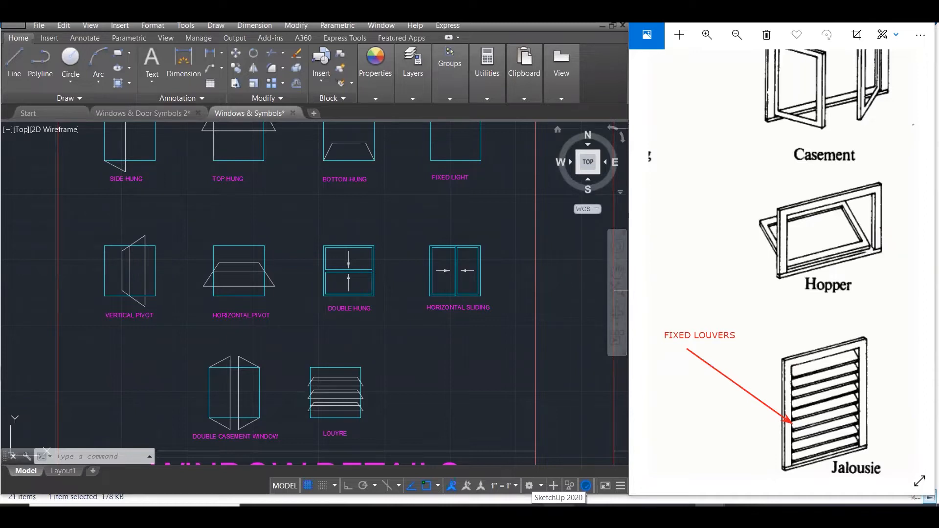
# Switch to Chrome and search Google Images for JALOUSIE windows
pyautogui.moveTo(498, 515)
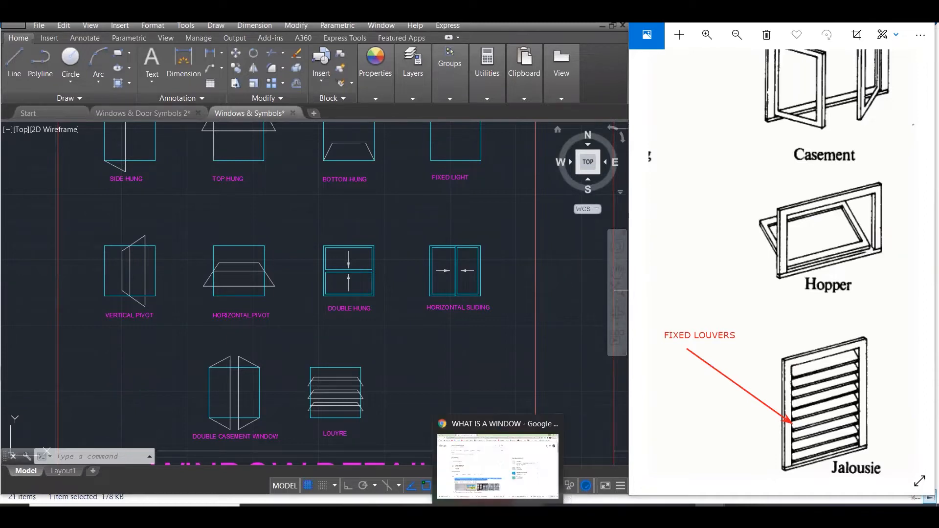
pyautogui.click(497, 514)
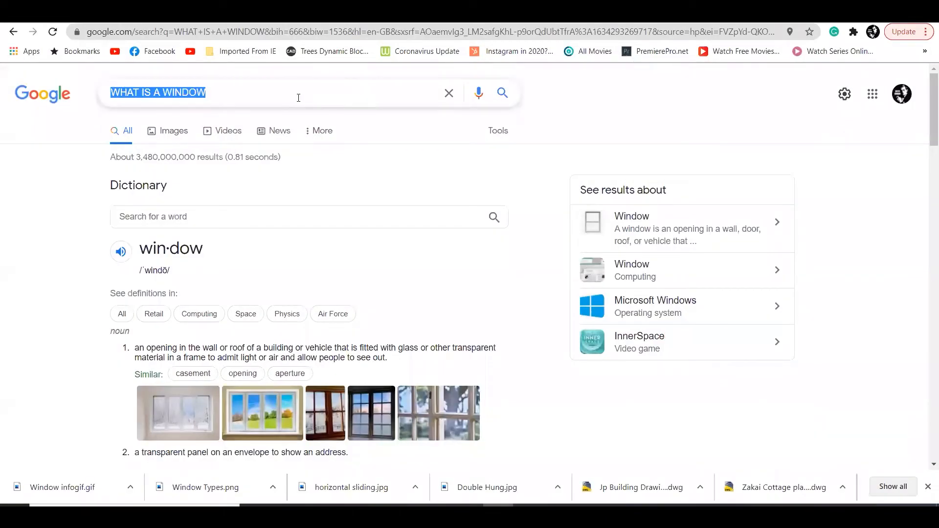
pyautogui.write('JA')
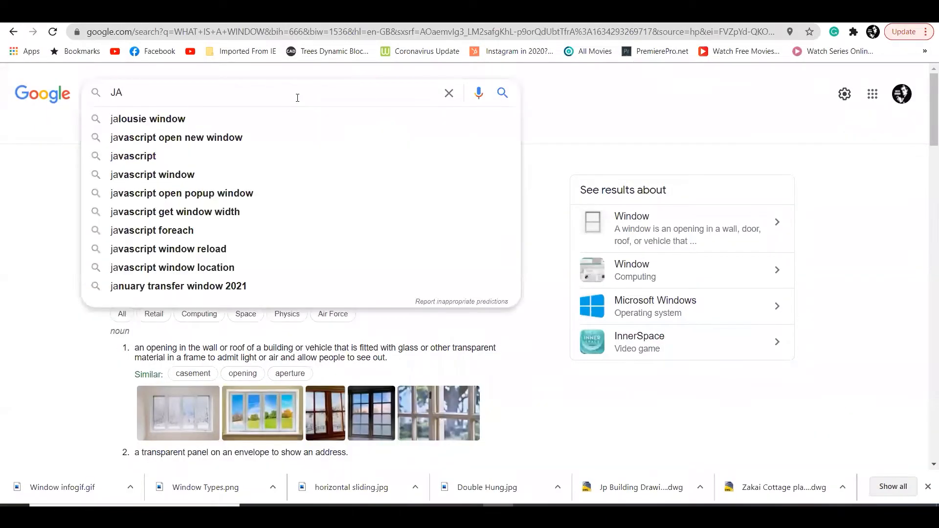
pyautogui.write('LO')
pyautogui.write('U')
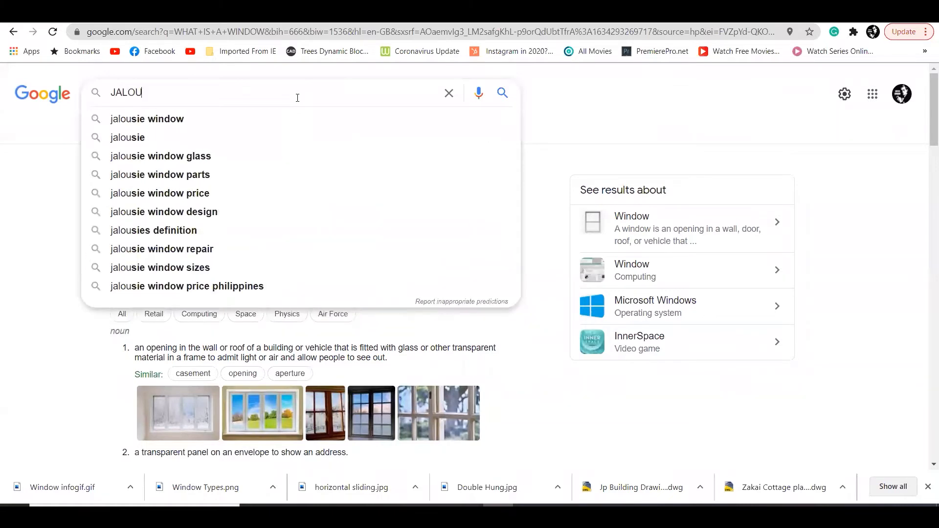
pyautogui.write('SIE')
pyautogui.press('Return')
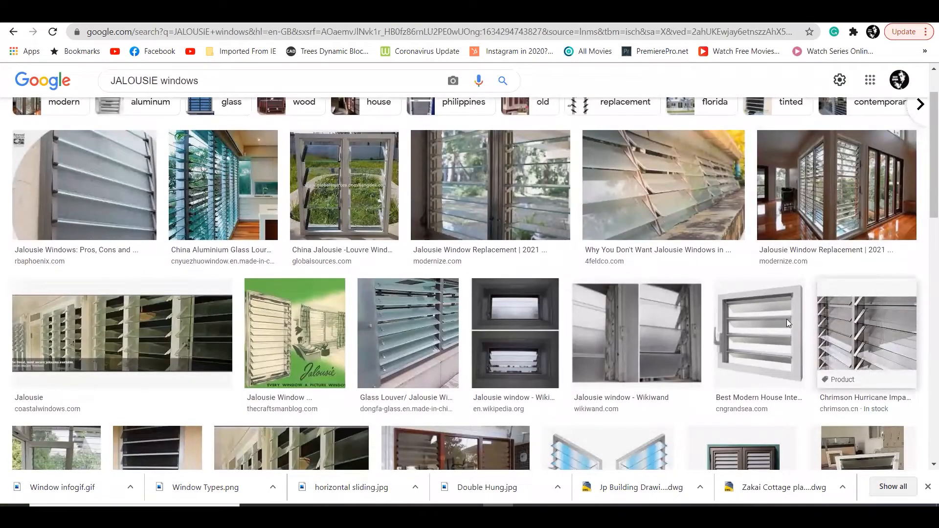
# Look through the jalousie image results, previewing the modern aluminium louvre window and the aluminum glass louver window
pyautogui.scroll(1, 379, 285)
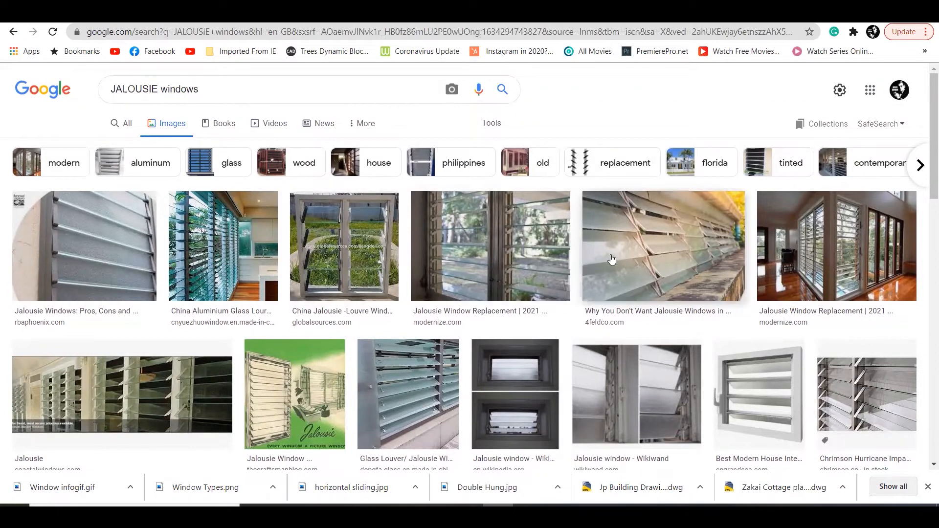
pyautogui.scroll(-2, 611, 259)
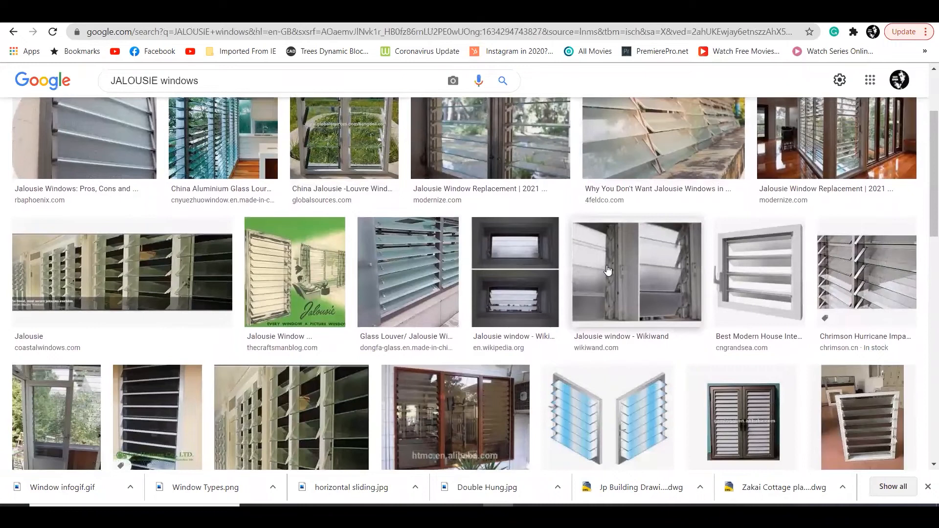
pyautogui.click(758, 402)
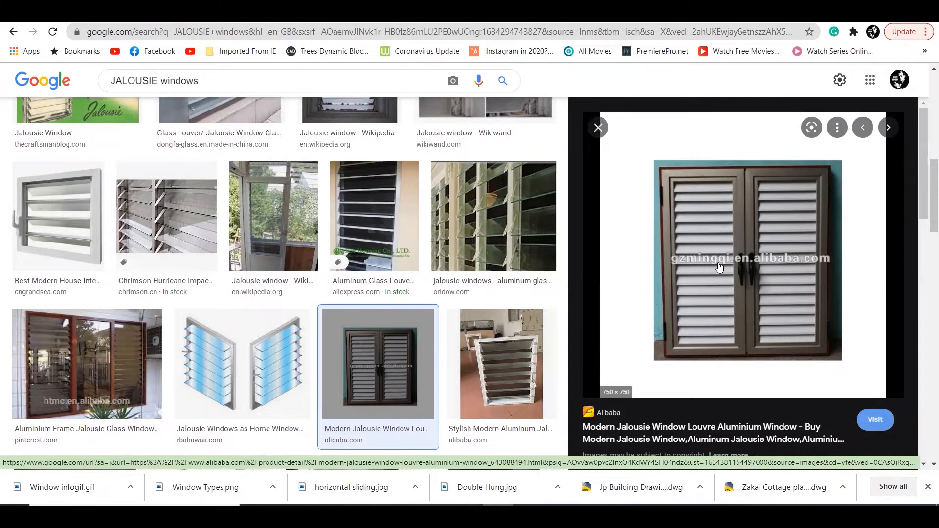
pyautogui.click(479, 220)
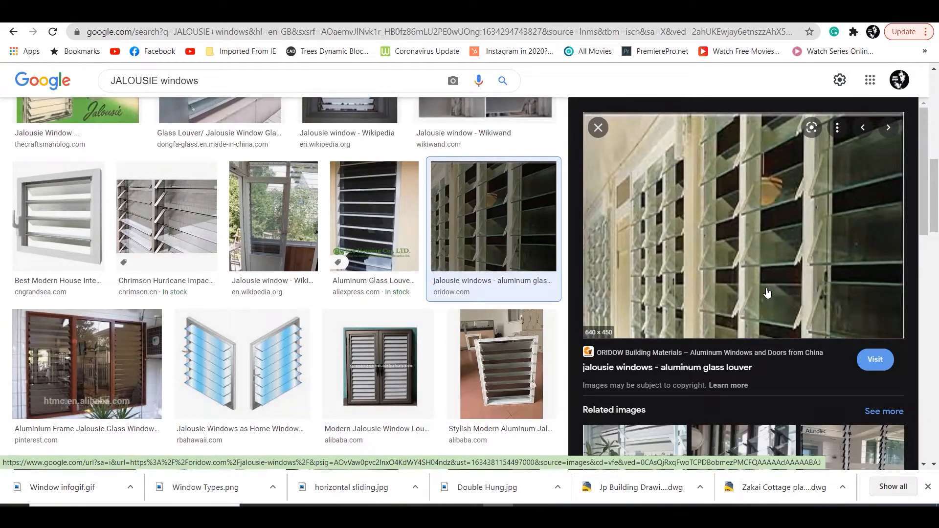
pyautogui.scroll(-7, 402, 215)
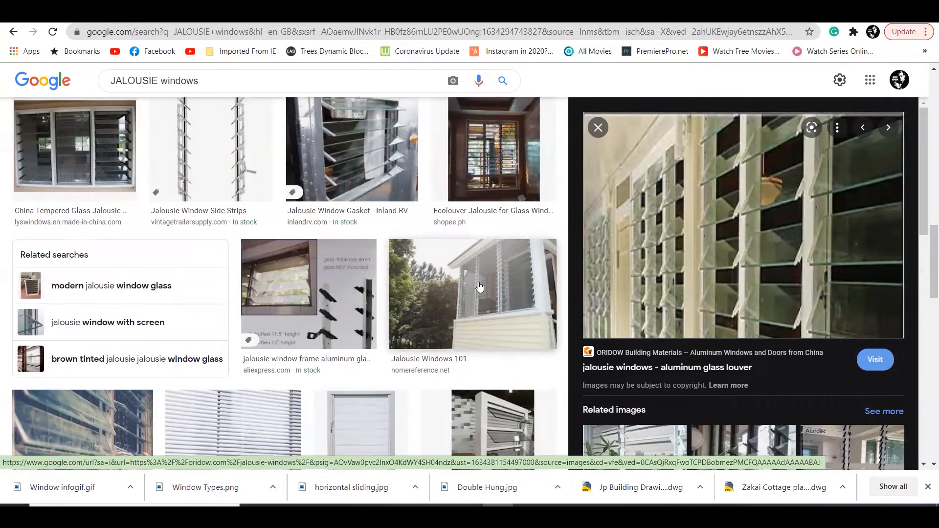
pyautogui.scroll(2, 479, 288)
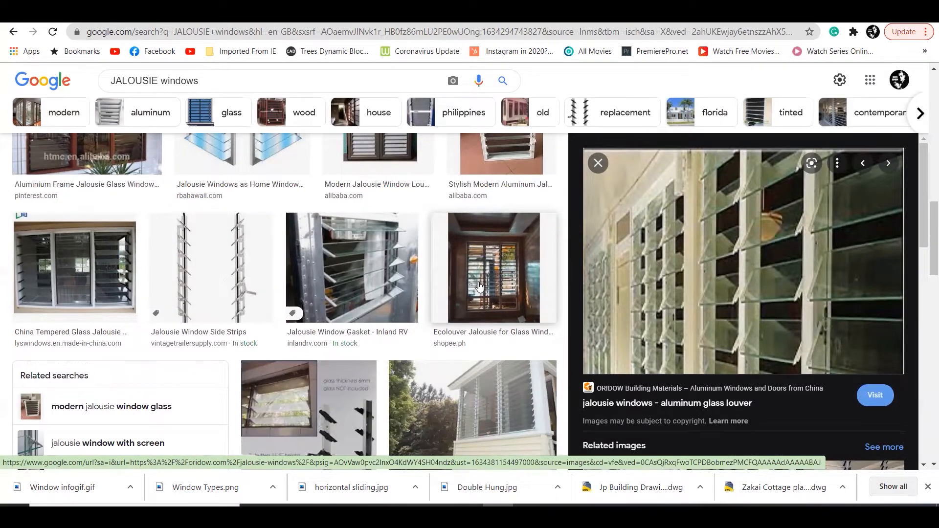
# View the source page of the aluminum glass louver image, return to the results and preview the RBA Phoenix jalousie image
pyautogui.click(661, 262)
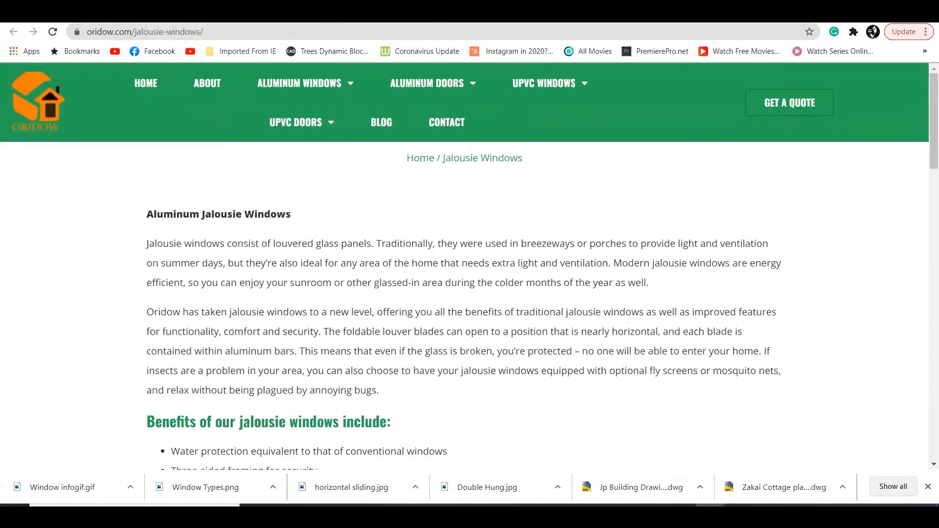
pyautogui.click(279, 14)
pyautogui.scroll(10, 473, 288)
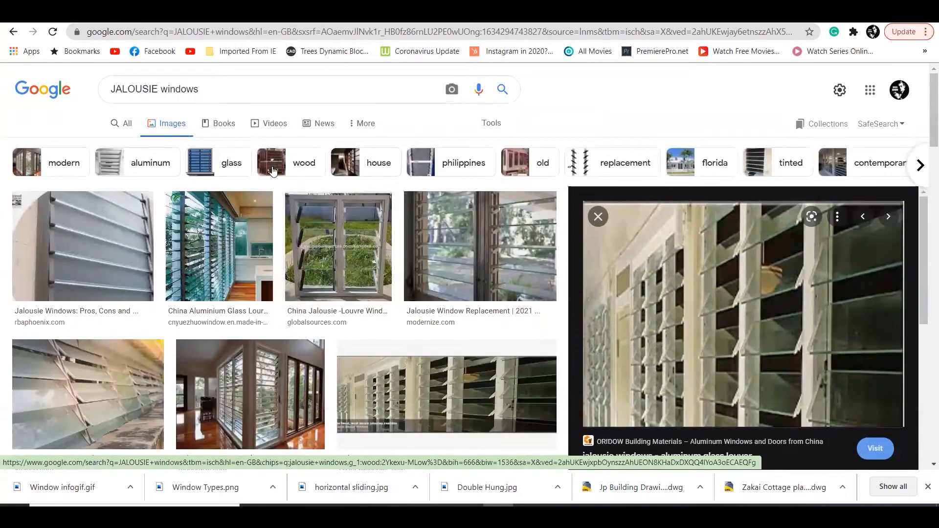
pyautogui.click(125, 272)
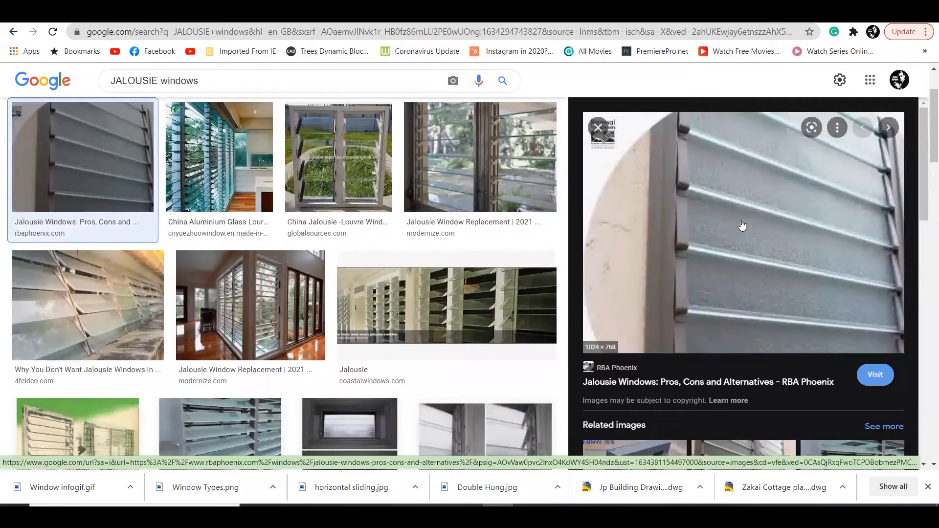
# Look through more jalousie image results, previewing the Chrimson frosted glass window and the Alibaba modern louvre aluminium window
pyautogui.scroll(-5, 552, 226)
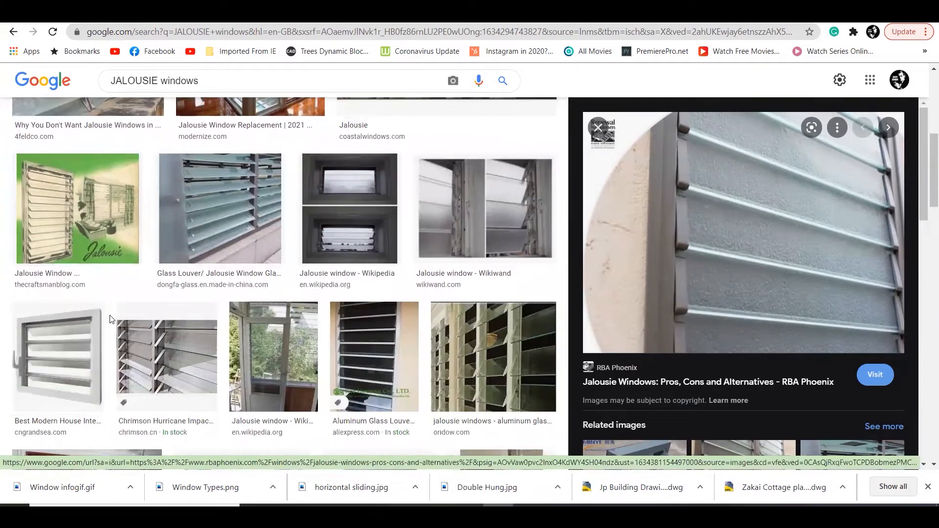
pyautogui.click(141, 355)
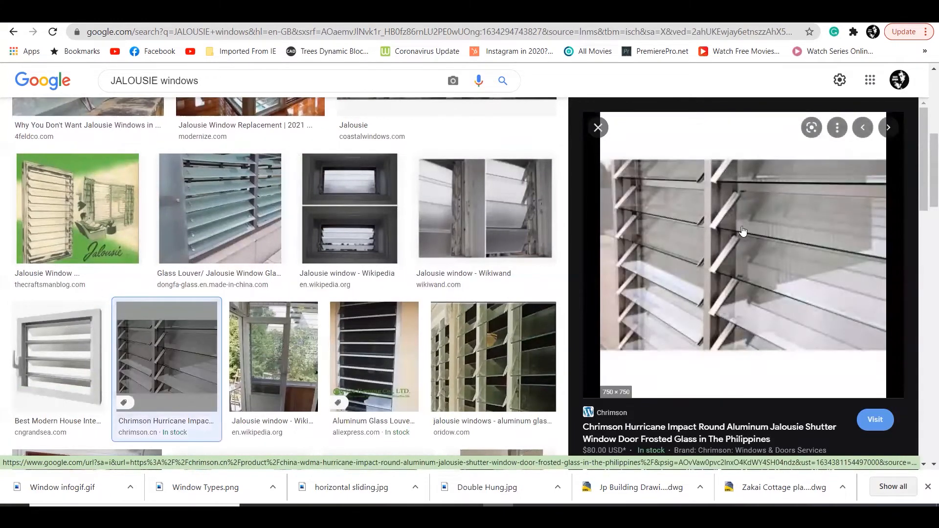
pyautogui.scroll(1, 490, 284)
pyautogui.scroll(6, 490, 283)
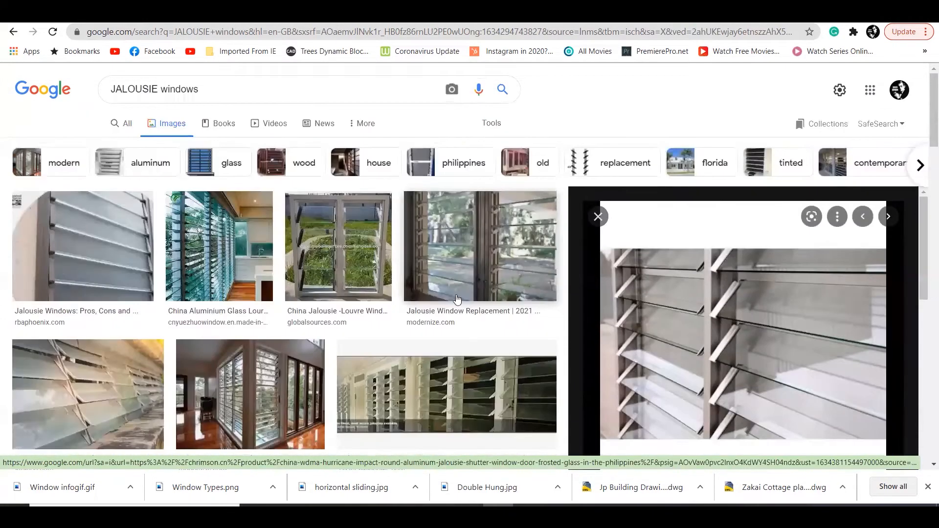
pyautogui.scroll(-1, 483, 283)
pyautogui.scroll(-12, 483, 284)
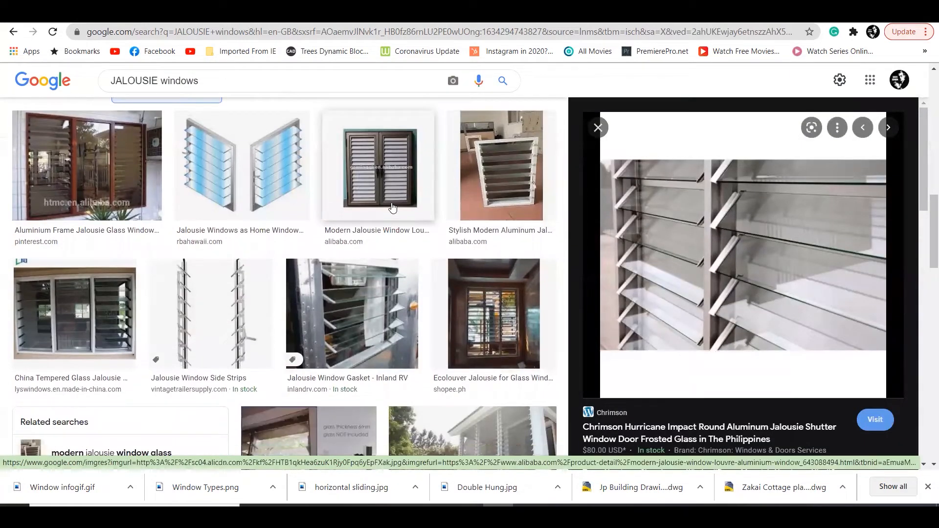
pyautogui.click(392, 208)
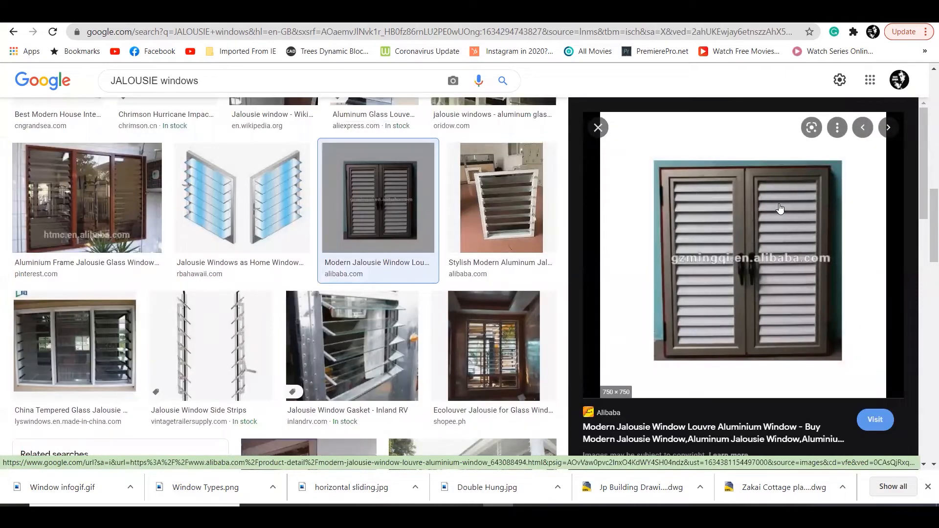
# Preview the related images of the aluminum adjustable louver and the Movable Louver System for Shutters
pyautogui.scroll(-3, 781, 213)
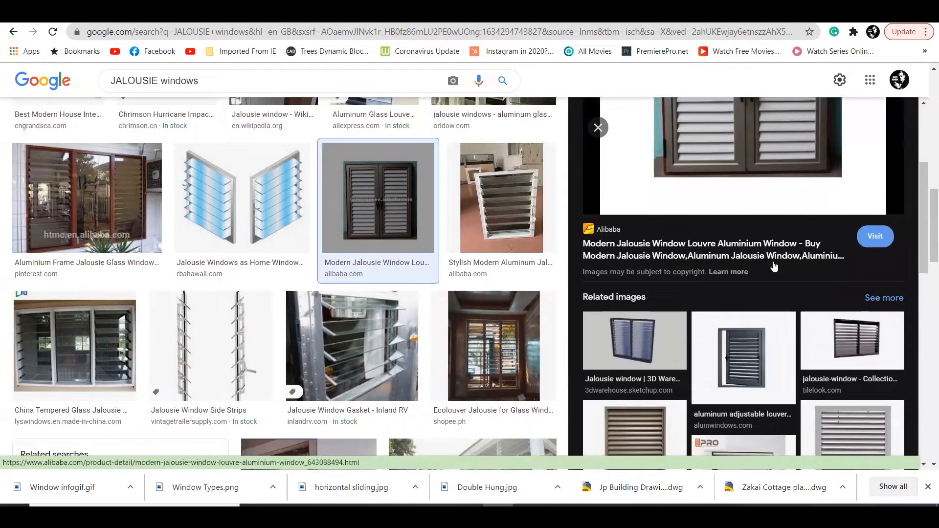
pyautogui.click(756, 351)
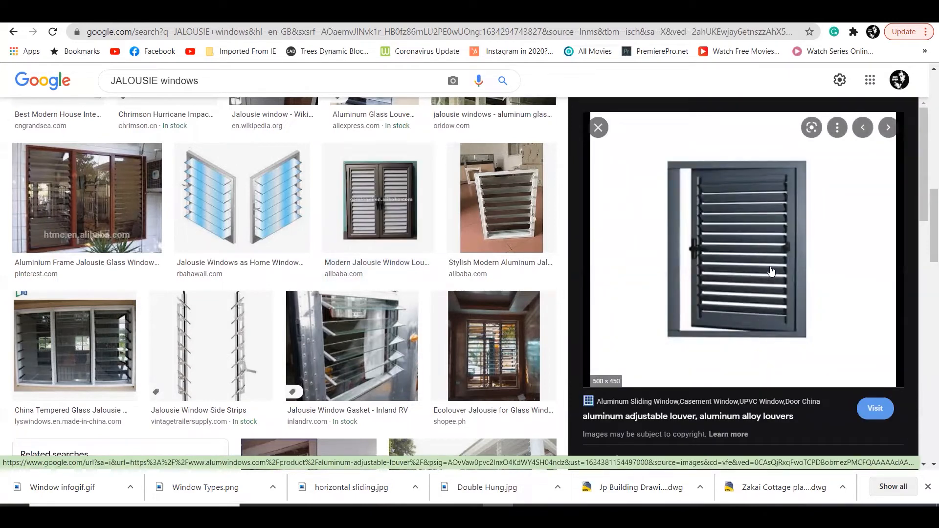
pyautogui.scroll(-6, 771, 270)
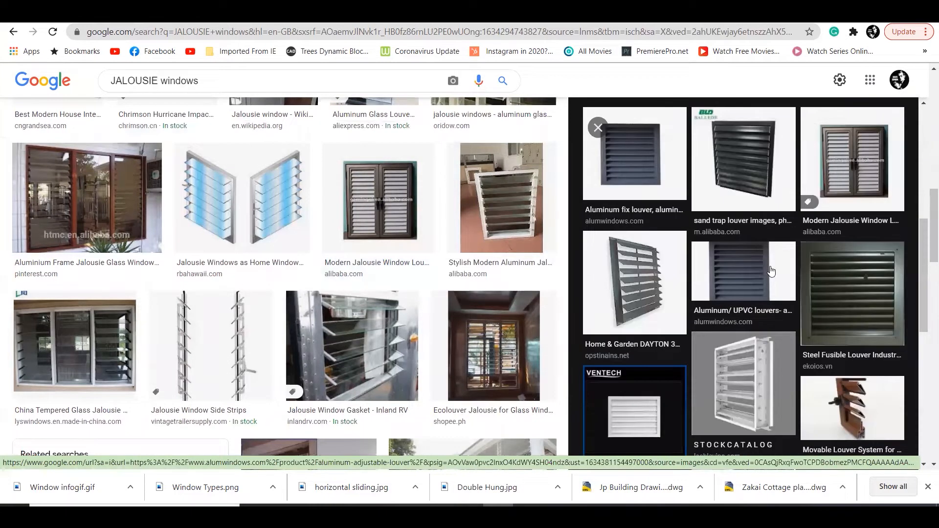
pyautogui.click(824, 379)
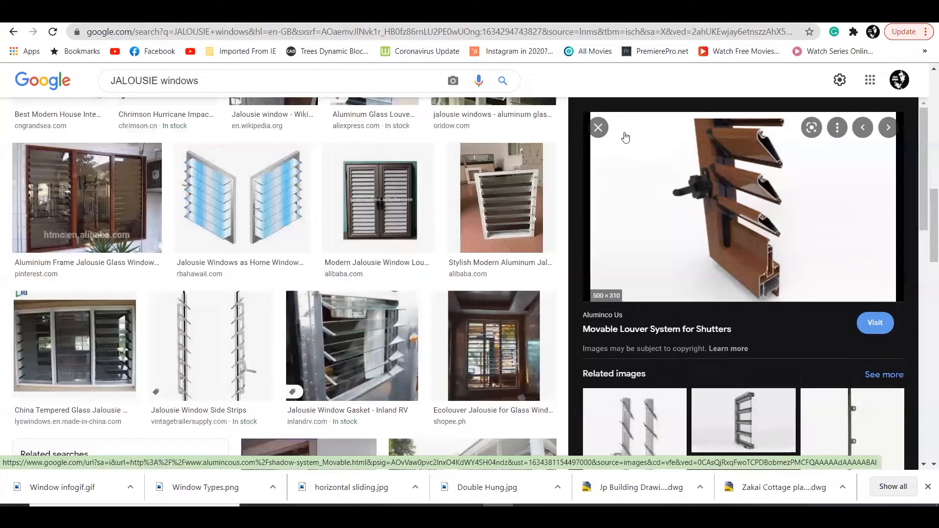
# Point out the operating handle in the movable louver image with a red arrow, and clear the screen annotations
pyautogui.moveTo(663, 162); pyautogui.dragTo(691, 194)
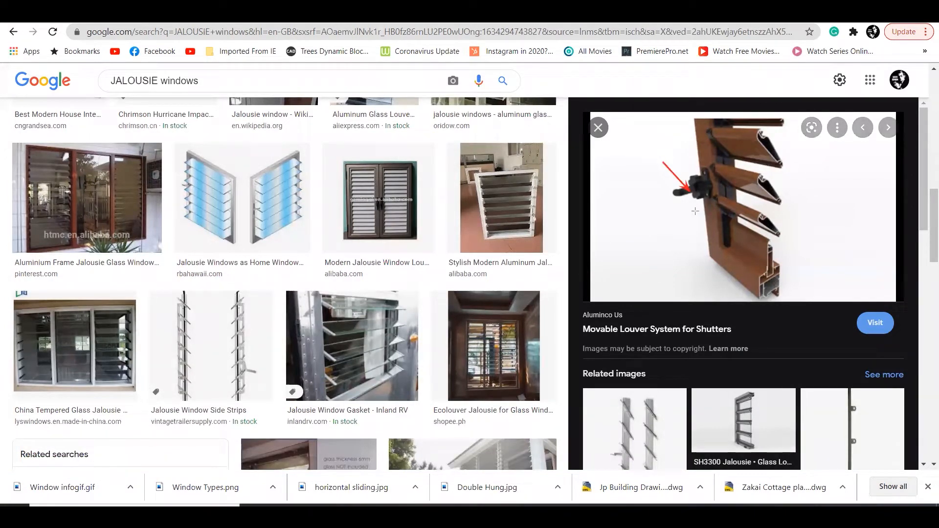
pyautogui.moveTo(694, 201); pyautogui.dragTo(635, 323)
pyautogui.press('Escape')
# Switch back to AutoCAD and view the sheet's window types, details, isometric and symbols sections
pyautogui.click(633, 459)
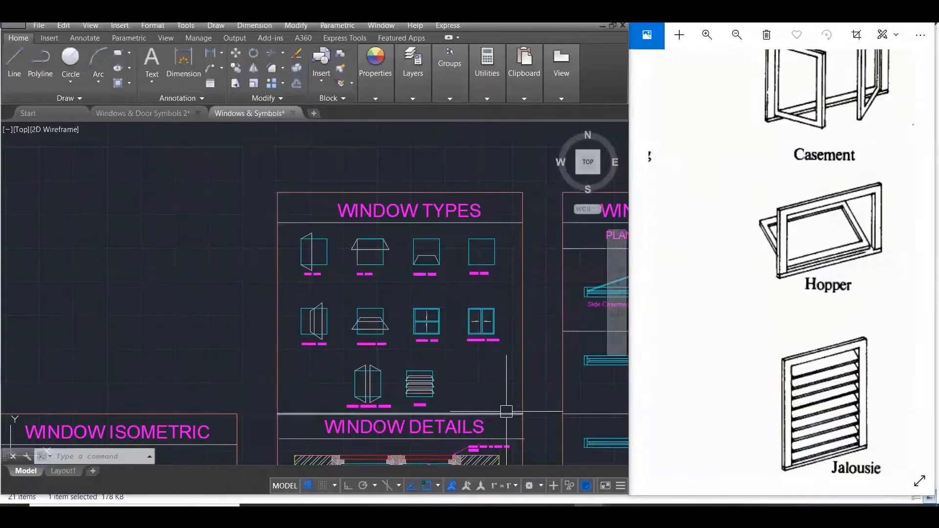
pyautogui.scroll(2, 502, 416)
pyautogui.scroll(-4, 465, 304)
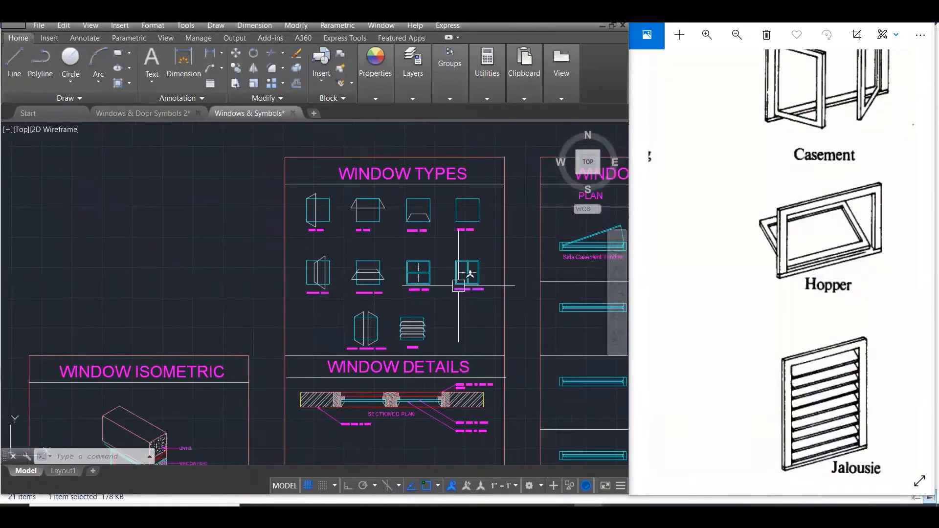
pyautogui.scroll(-3, 455, 244)
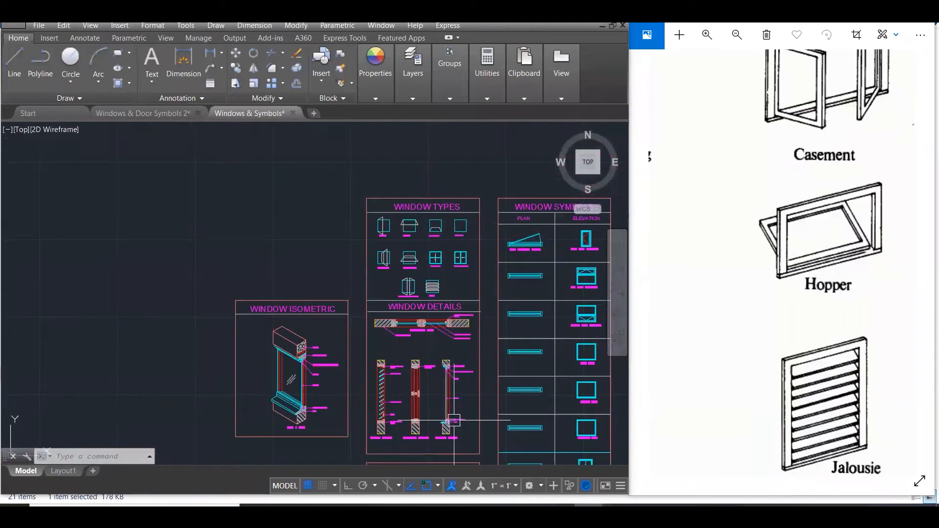
pyautogui.scroll(-2, 279, 372)
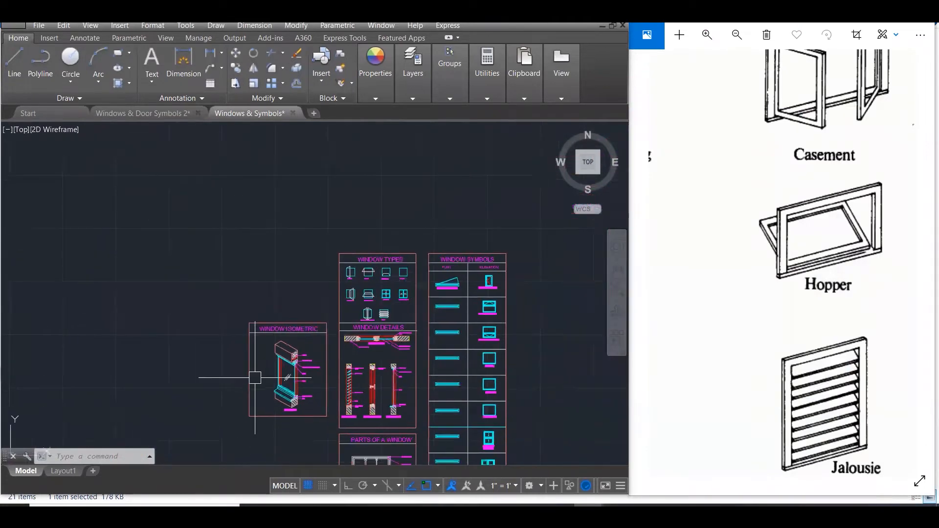
pyautogui.scroll(3, 494, 299)
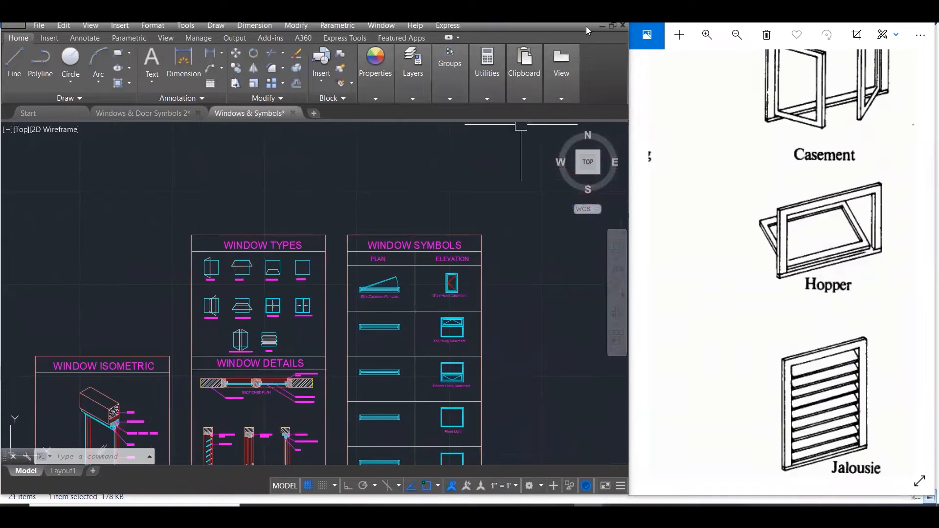
# Maximize the AutoCAD window and examine the plan and elevation columns of the Window Symbols table
pyautogui.click(593, 14)
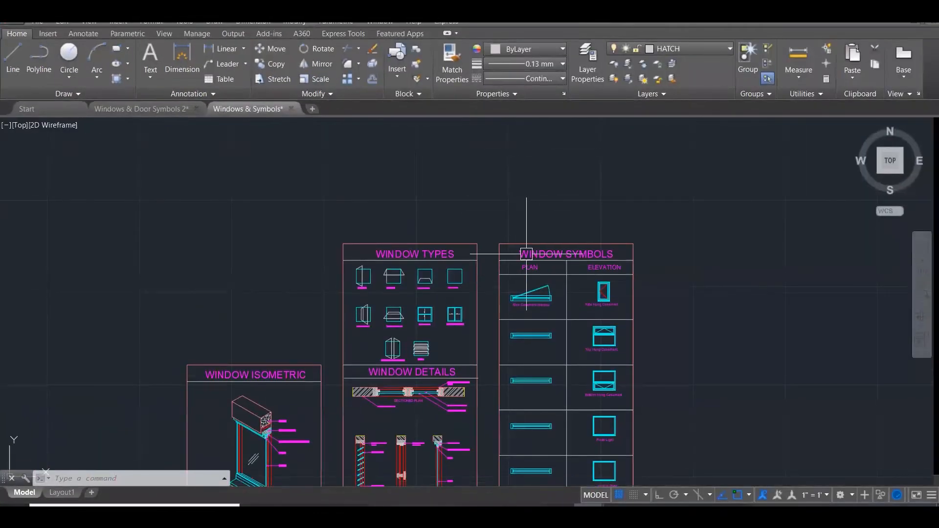
pyautogui.scroll(-1, 540, 331)
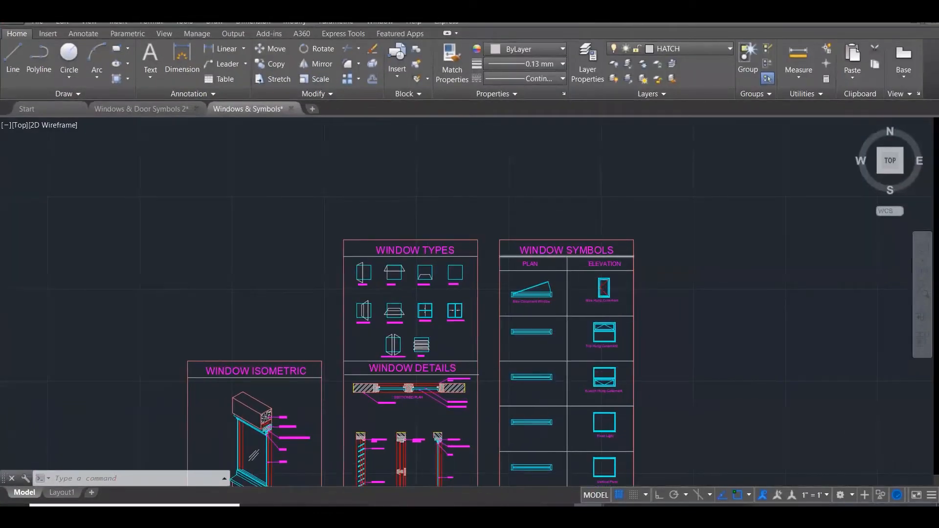
pyautogui.scroll(3, 581, 254)
pyautogui.scroll(3, 581, 255)
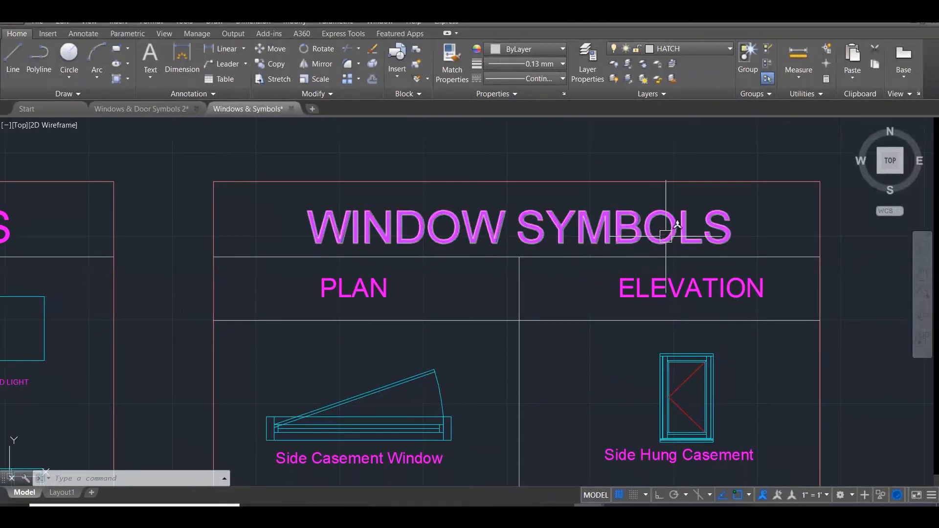
pyautogui.moveTo(675, 211)
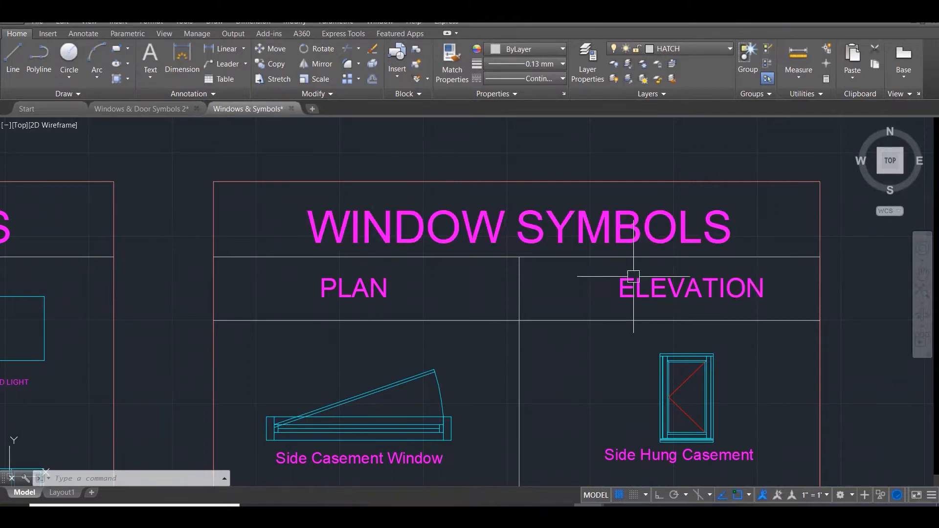
# Compare the Window Types with the Window Symbols table and mark the Side Casement Window plan's open leaf with a red arrow
pyautogui.scroll(-2, 637, 224)
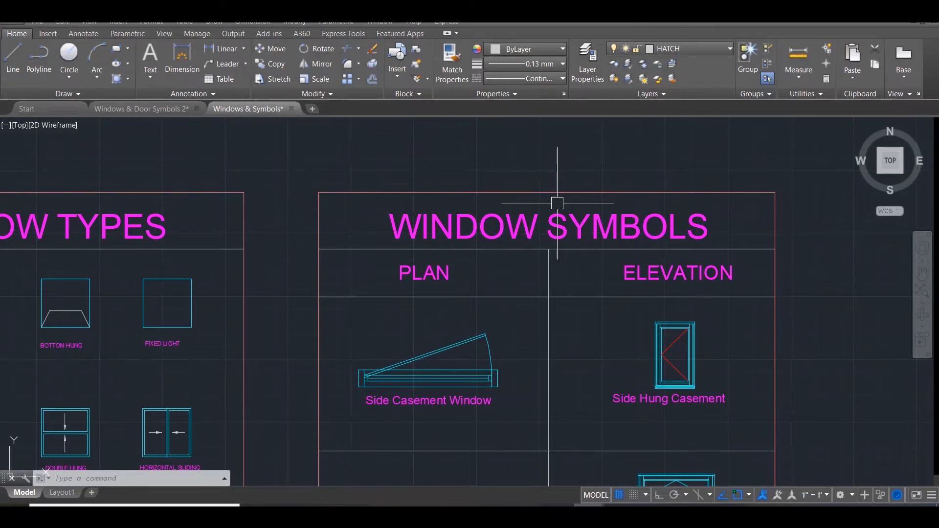
pyautogui.scroll(-3, 557, 203)
pyautogui.scroll(2, 298, 291)
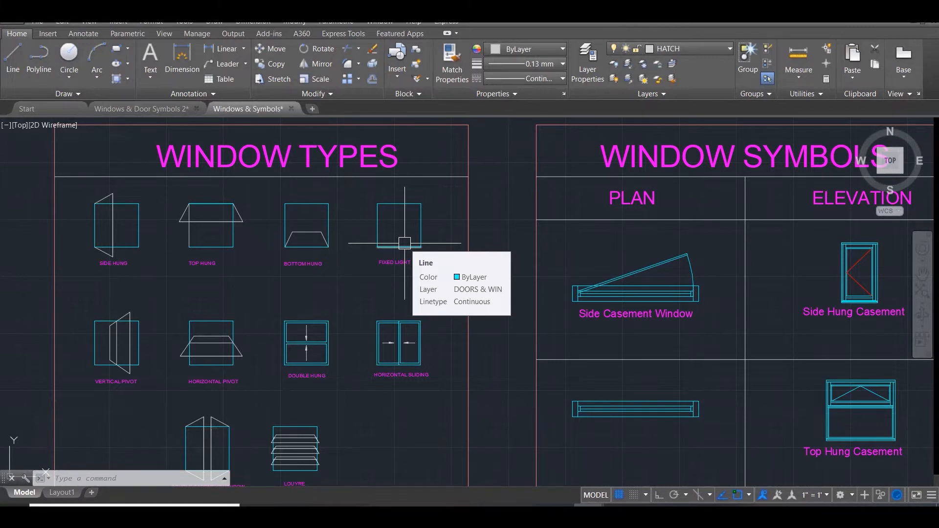
pyautogui.scroll(-3, 442, 212)
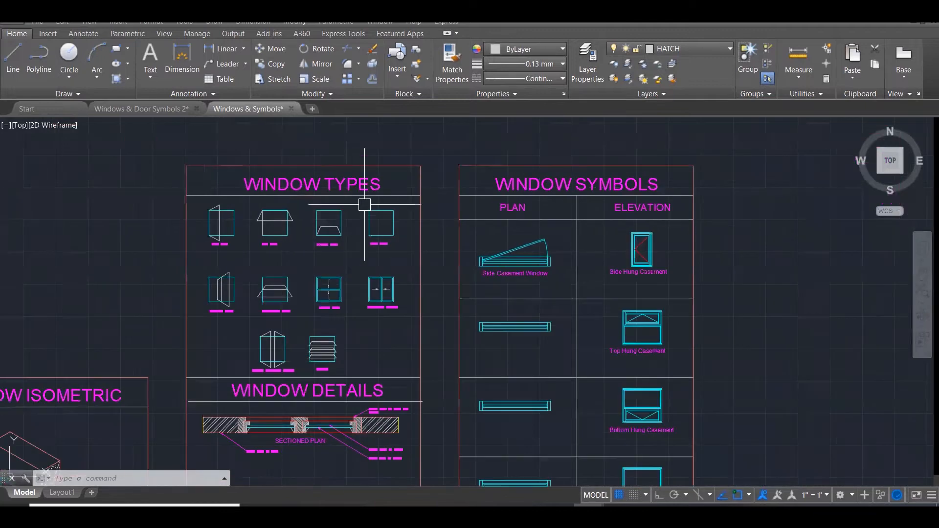
pyautogui.scroll(4, 531, 282)
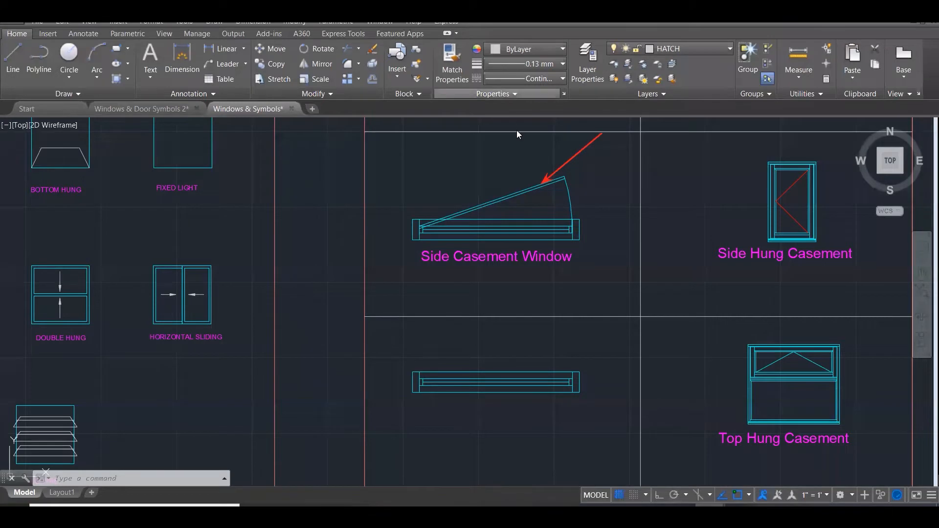
# Point out both open leaves of the Double Casement plan symbol with red arrows, and clear the annotations
pyautogui.scroll(-2, 547, 190)
pyautogui.scroll(-6, 629, 181)
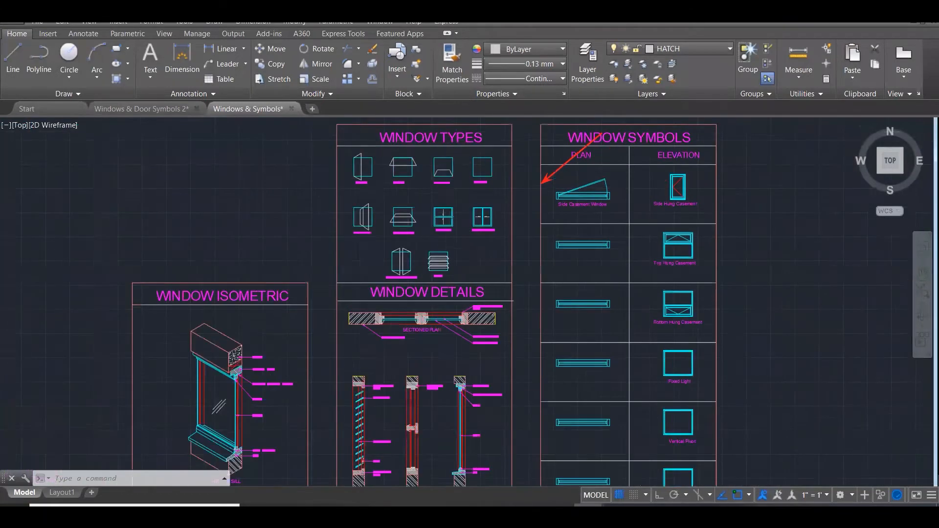
pyautogui.scroll(4, 590, 437)
pyautogui.scroll(6, 592, 440)
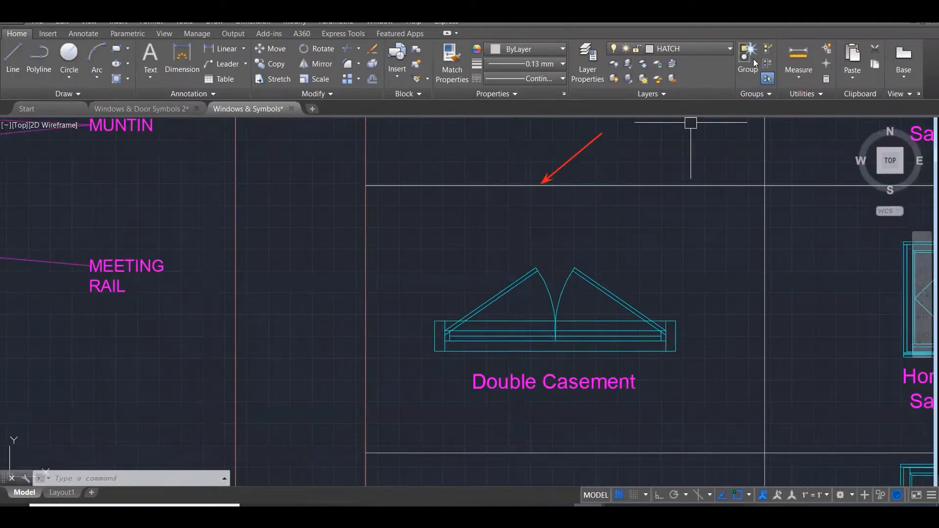
pyautogui.moveTo(566, 163); pyautogui.dragTo(567, 237)
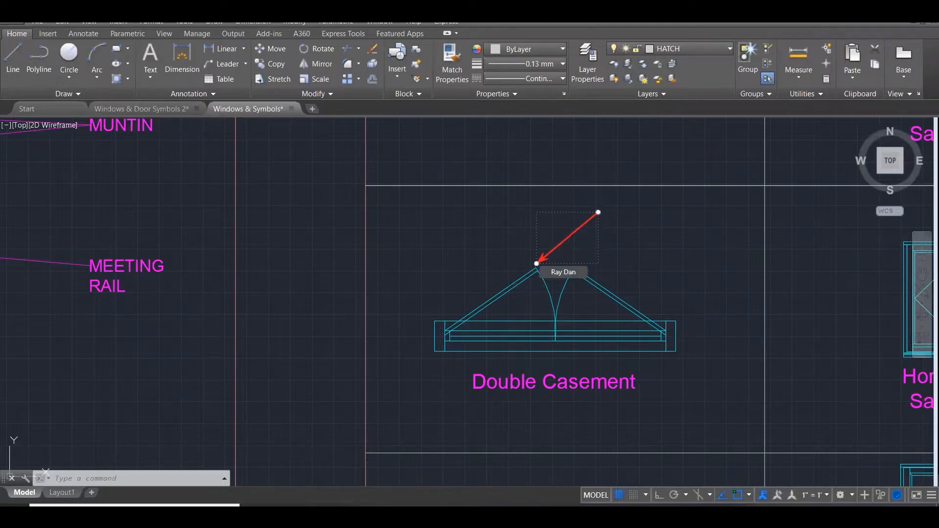
pyautogui.moveTo(681, 240); pyautogui.dragTo(625, 304)
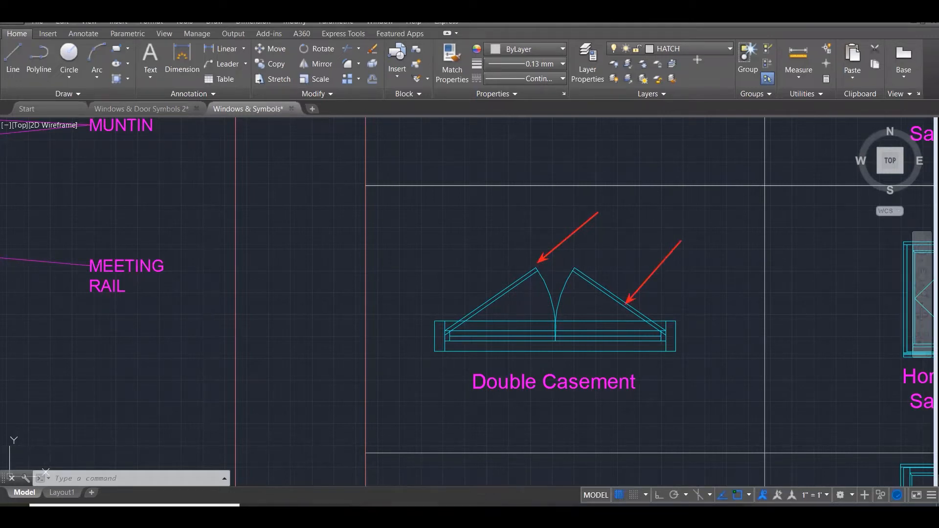
pyautogui.press('Escape')
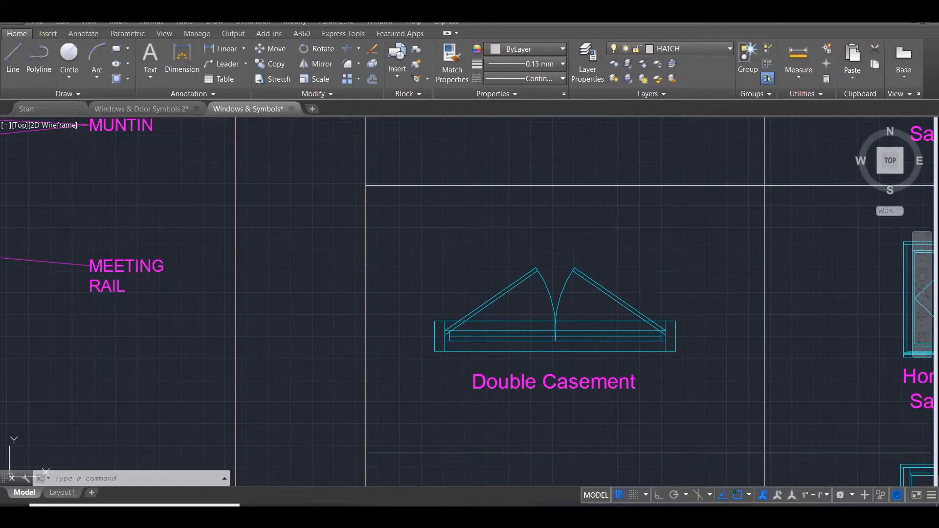
# Highlight the plan symbol in the Fixed Light row with a red rectangle, and clear the highlight
pyautogui.scroll(-1, 617, 306)
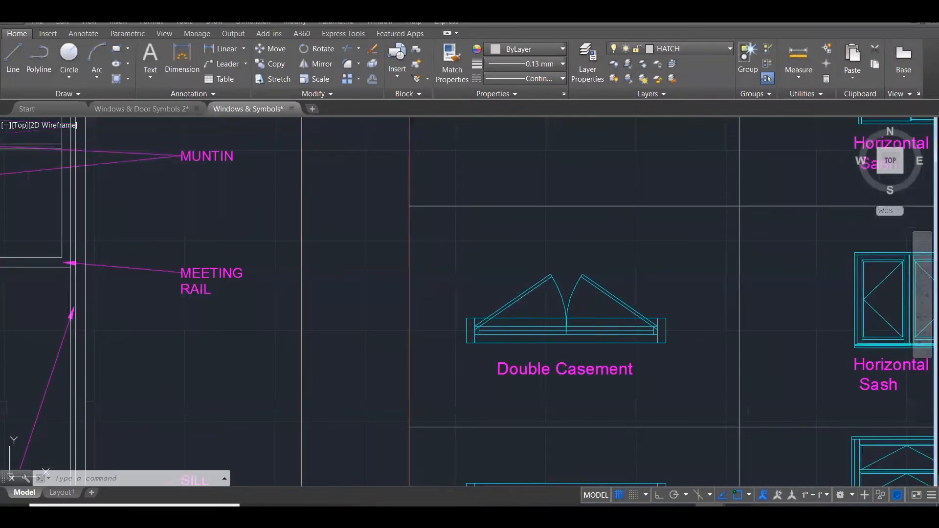
pyautogui.scroll(-3, 591, 323)
pyautogui.scroll(-2, 591, 323)
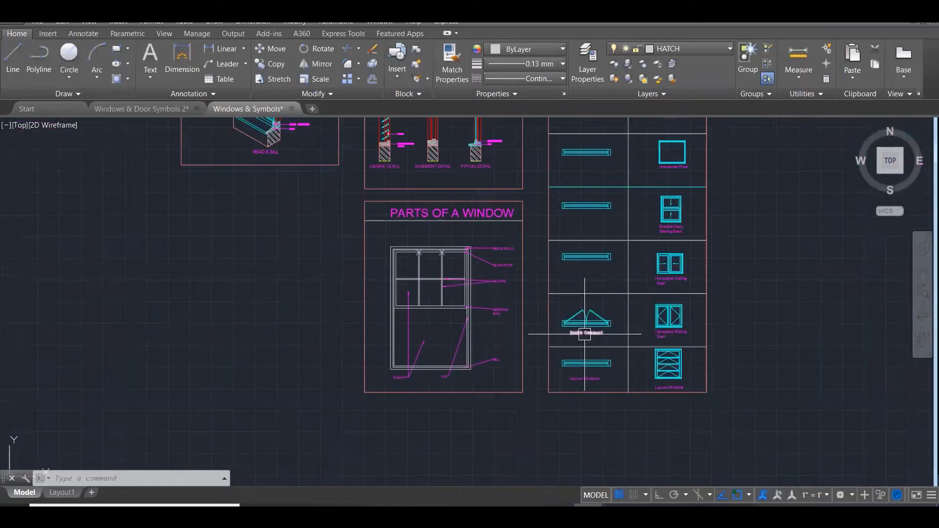
pyautogui.scroll(-2, 579, 242)
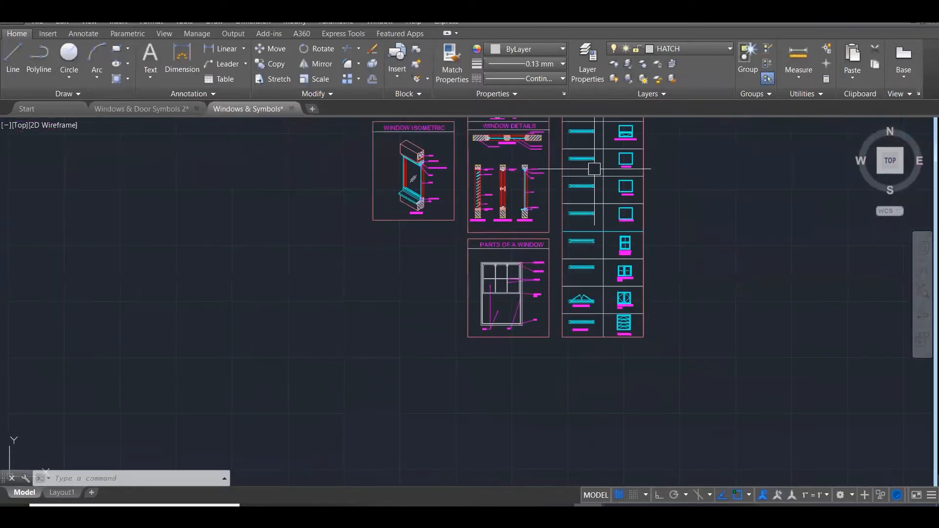
pyautogui.scroll(4, 568, 176)
pyautogui.scroll(3, 566, 174)
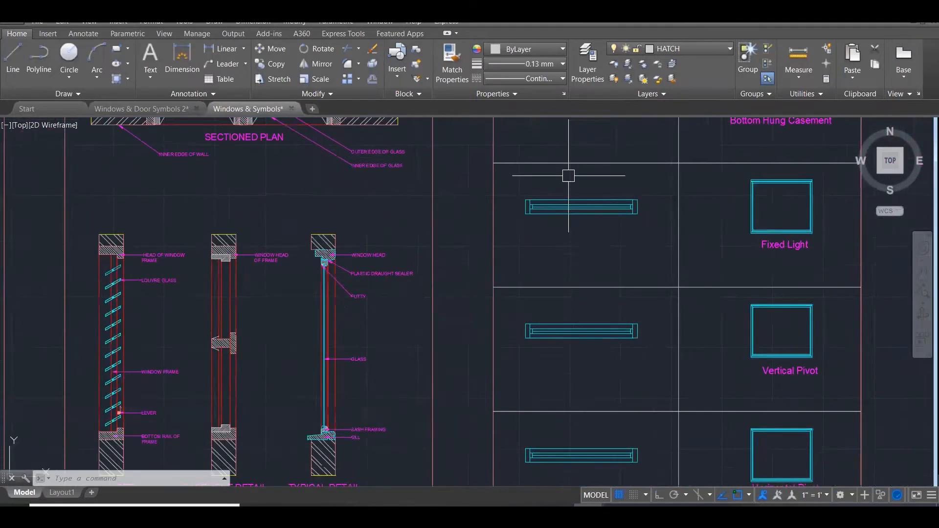
pyautogui.scroll(3, 561, 185)
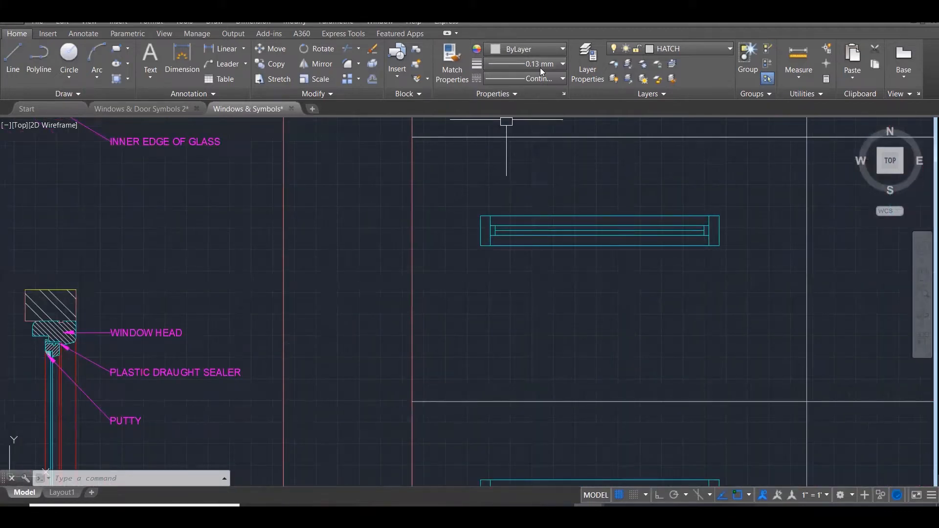
pyautogui.click(442, 180)
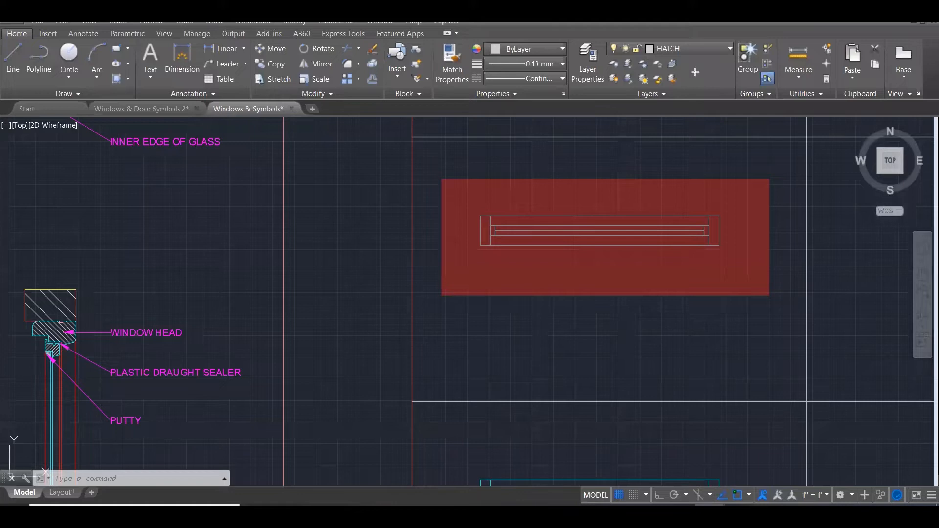
pyautogui.scroll(-1, 342, 282)
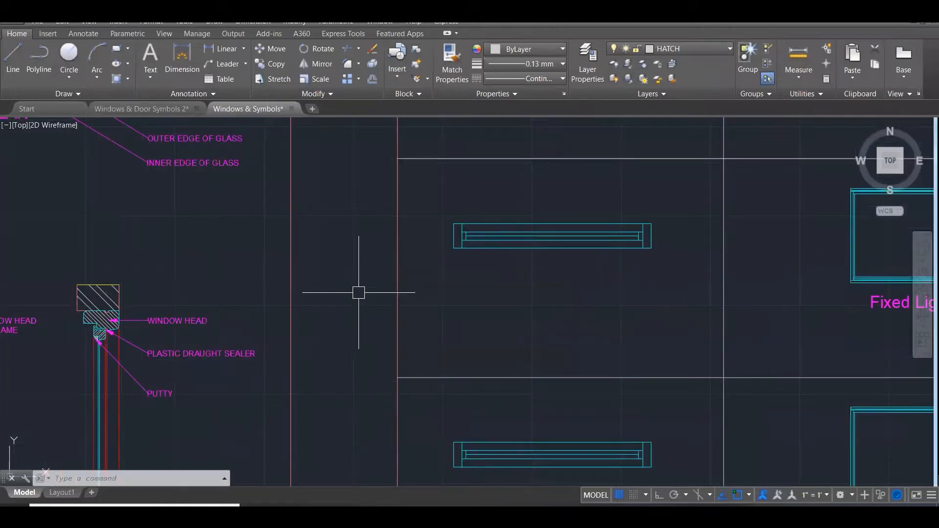
# Draw a large, nearly square room outline with the Rectangle command in the empty space beside the Window Symbols table
pyautogui.press('Escape')
pyautogui.press('Escape')
pyautogui.scroll(-5, 370, 281)
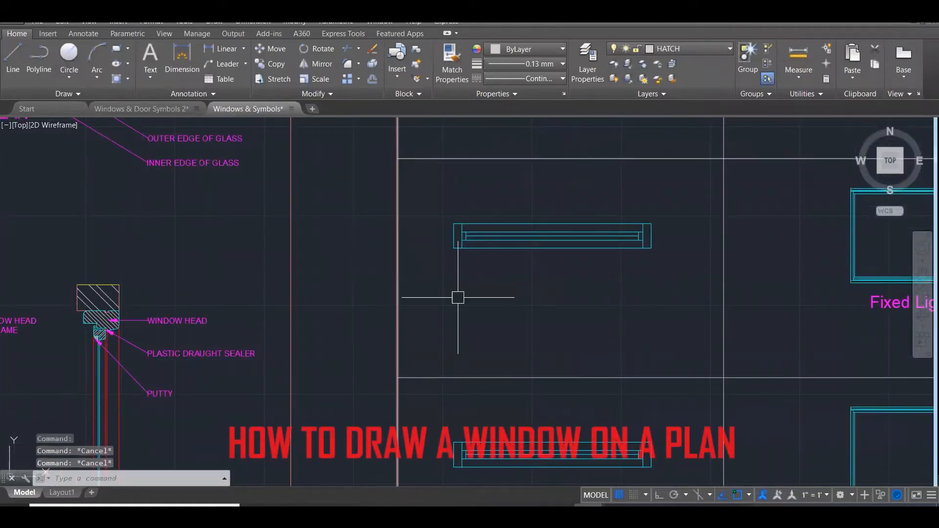
pyautogui.scroll(-2, 352, 342)
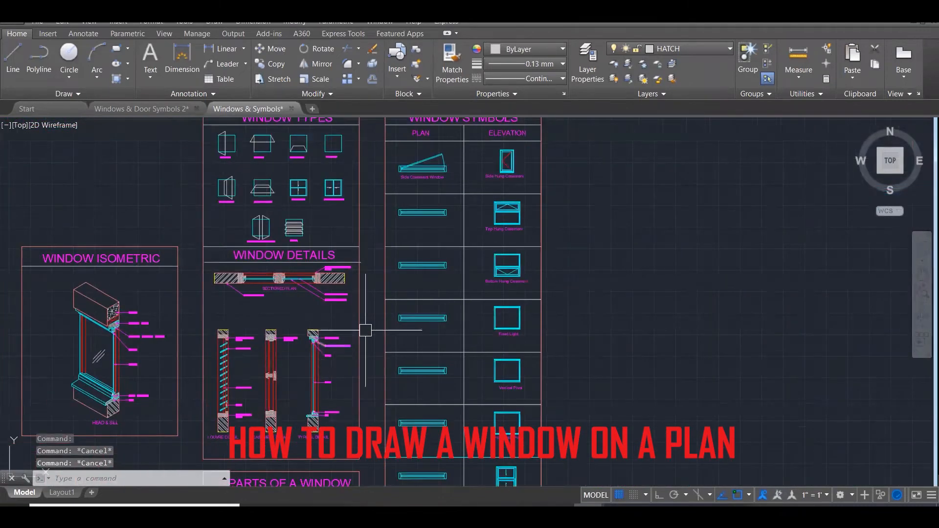
pyautogui.scroll(3, 650, 283)
pyautogui.press('Escape')
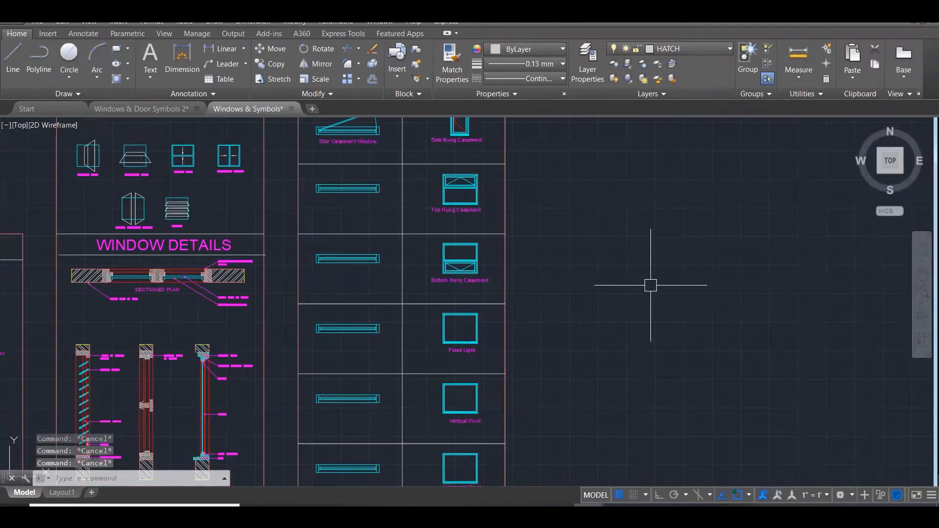
pyautogui.write('REC')
pyautogui.press('Return')
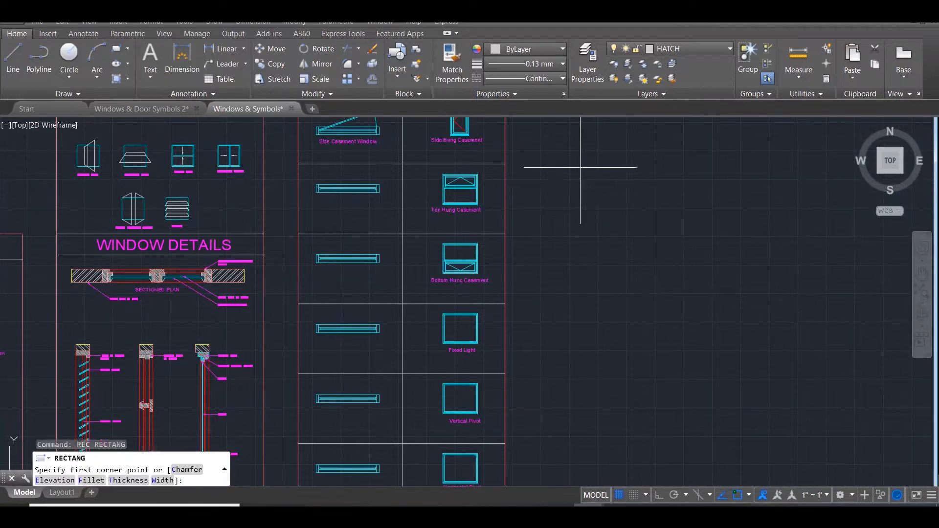
pyautogui.click(580, 167)
pyautogui.click(821, 421)
pyautogui.press('Escape')
pyautogui.press('Escape')
pyautogui.press('Escape')
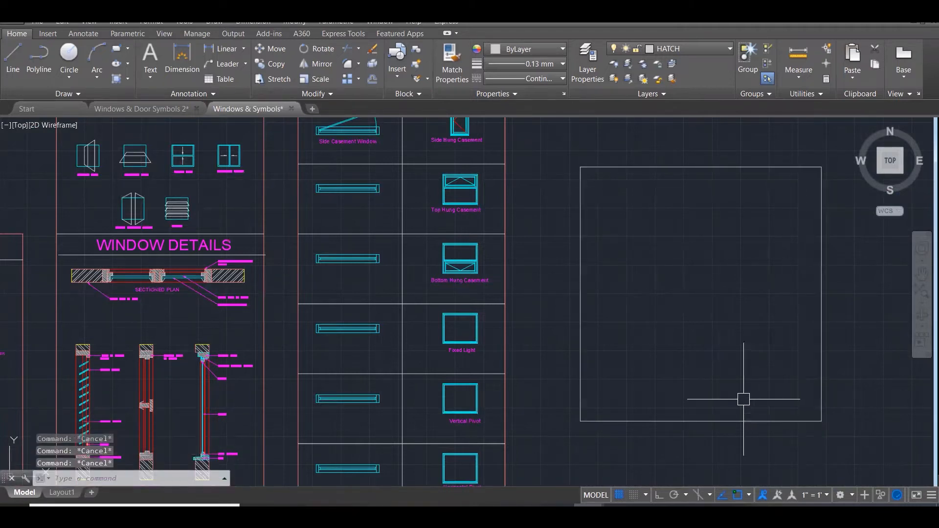
# Offset the room outline inward by 150 to form the double-line wall
pyautogui.write('O')
pyautogui.press('Return')
pyautogui.write('150')
pyautogui.press('Return')
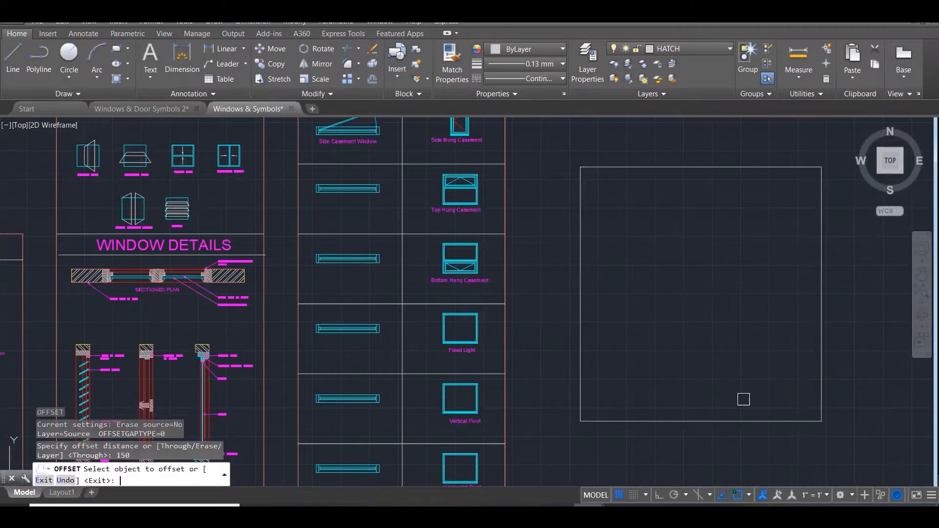
pyautogui.click(739, 159)
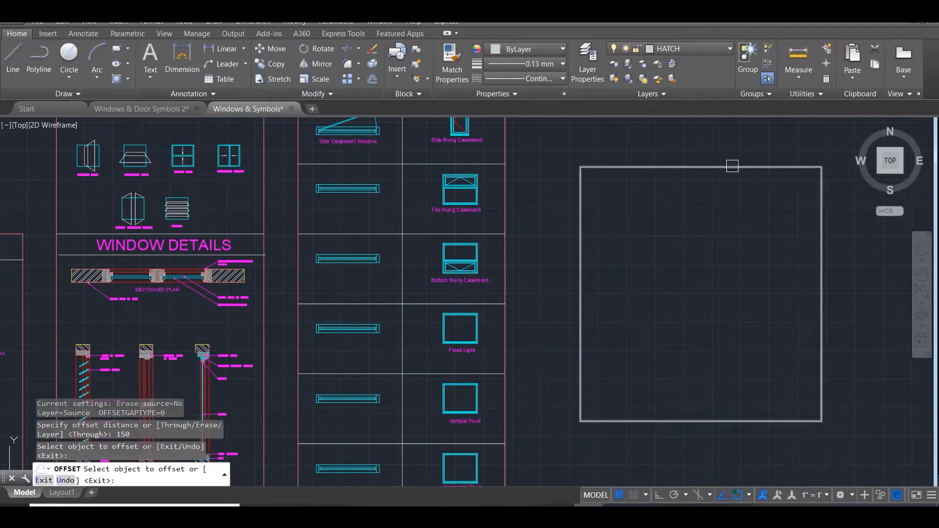
pyautogui.click(732, 167)
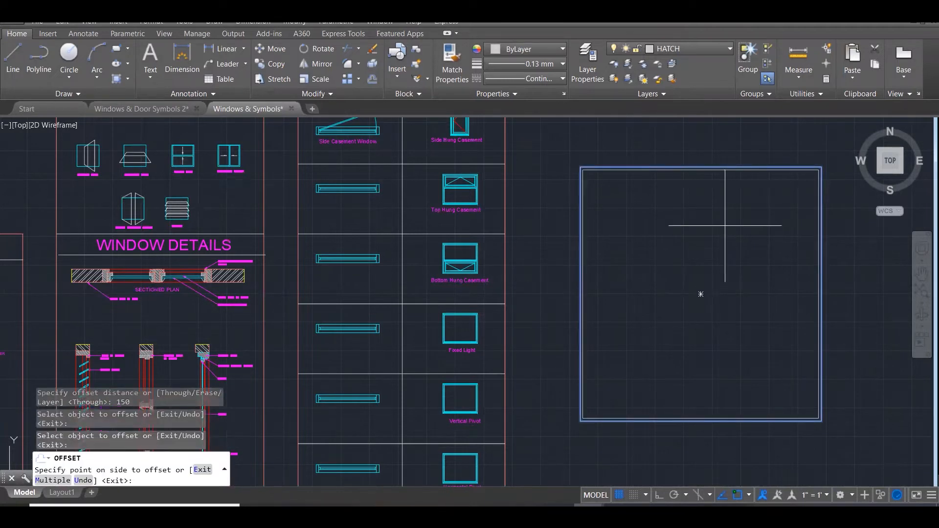
pyautogui.click(701, 294)
pyautogui.click(362, 256)
pyautogui.scroll(5, 362, 256)
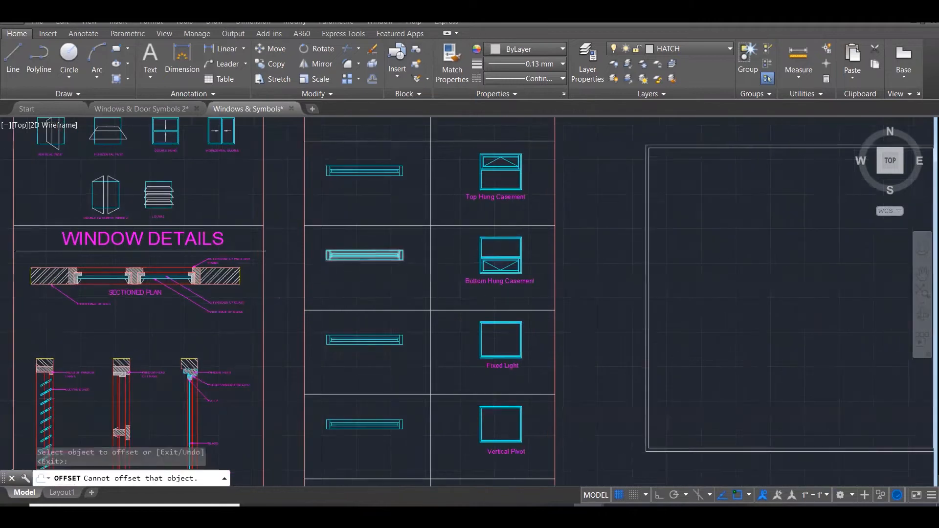
pyautogui.press('Escape')
# Measure the depth of the plan symbol in the Bottom Hung Casement row at its end edge
pyautogui.write('DI')
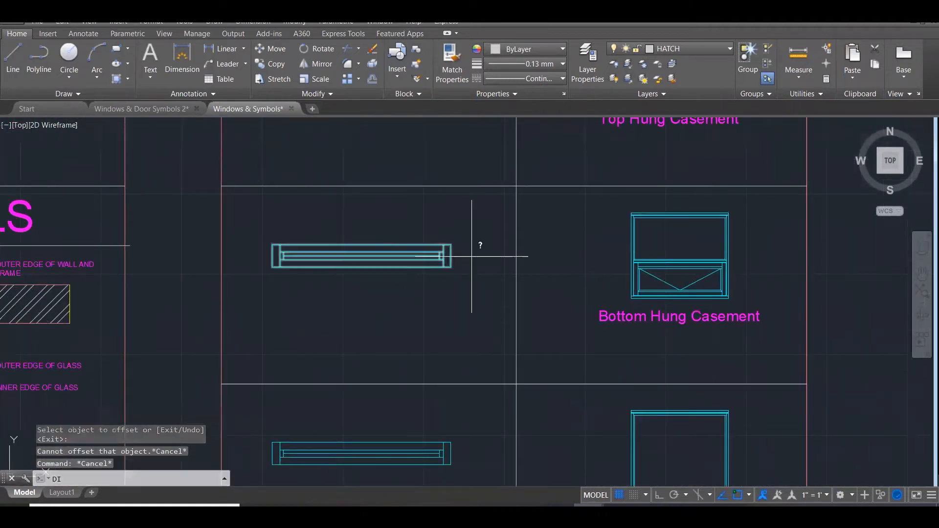
pyautogui.press('Return')
pyautogui.click(451, 245)
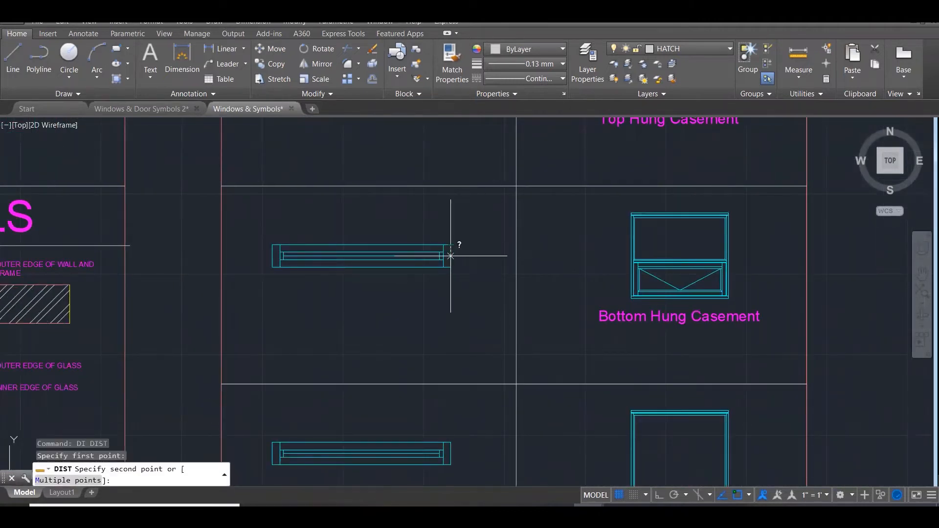
pyautogui.click(450, 268)
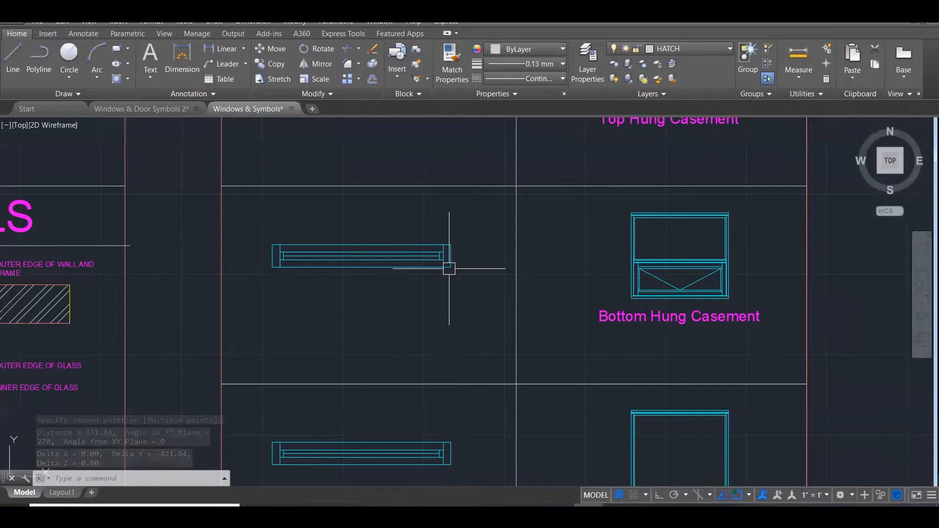
pyautogui.press('Escape')
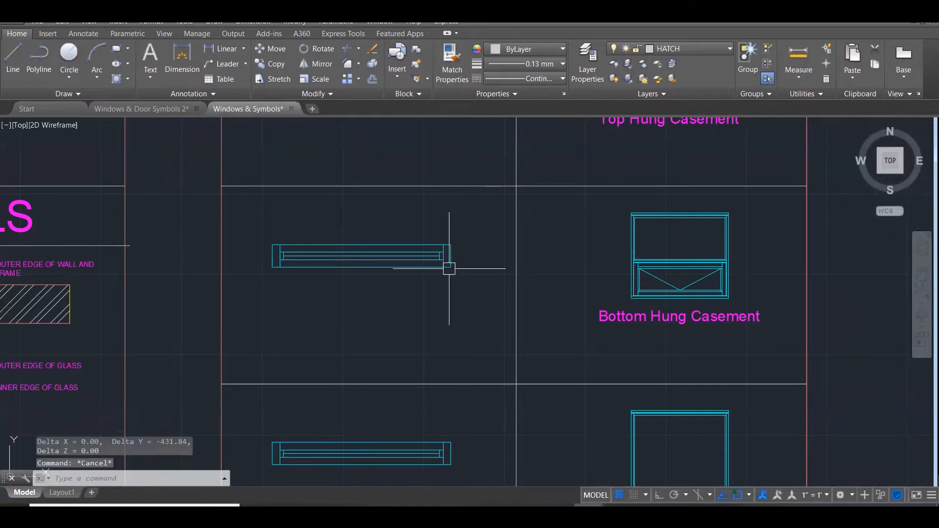
pyautogui.scroll(-6, 449, 268)
pyautogui.scroll(4, 670, 205)
pyautogui.scroll(4, 530, 249)
pyautogui.scroll(1, 531, 249)
pyautogui.scroll(3, 407, 266)
pyautogui.write('DIST')
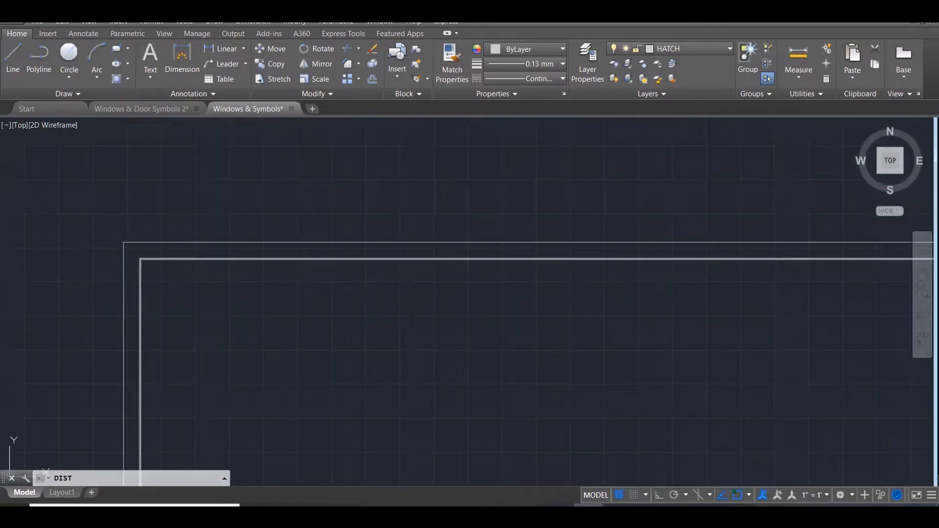
pyautogui.press('Return')
pyautogui.click(140, 243)
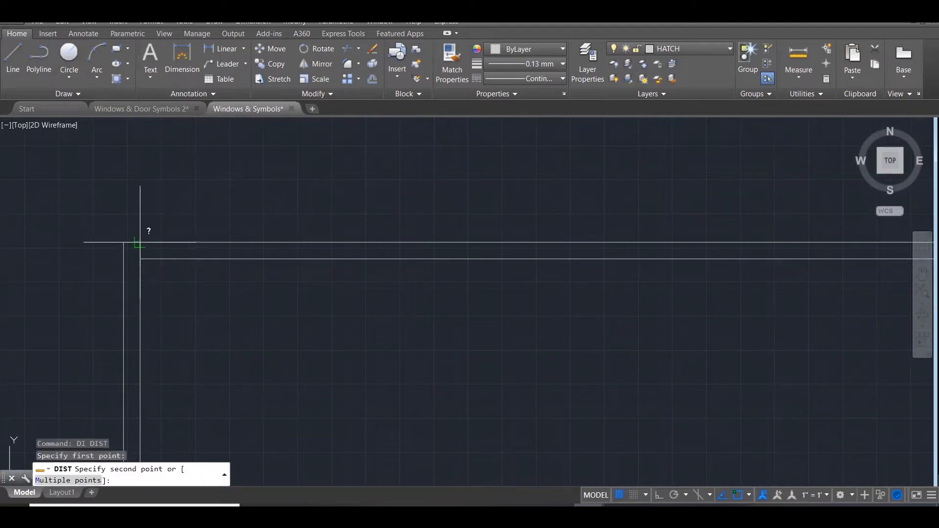
pyautogui.press('Escape')
# Draw a short vertical line crossing both lines of the room's upper wall, near its left corner
pyautogui.write('l')
pyautogui.press('Return')
pyautogui.click(391, 302)
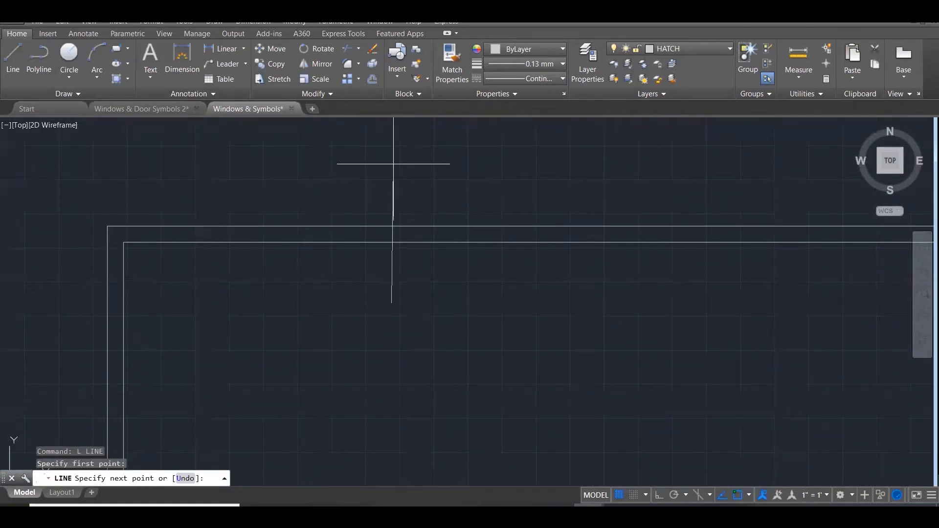
pyautogui.click(395, 166)
pyautogui.press('Escape')
pyautogui.press('Escape')
pyautogui.press('Escape')
# Measure the upper wall's thickness along the vertical line crossing it
pyautogui.write('pdi')
pyautogui.press('Return')
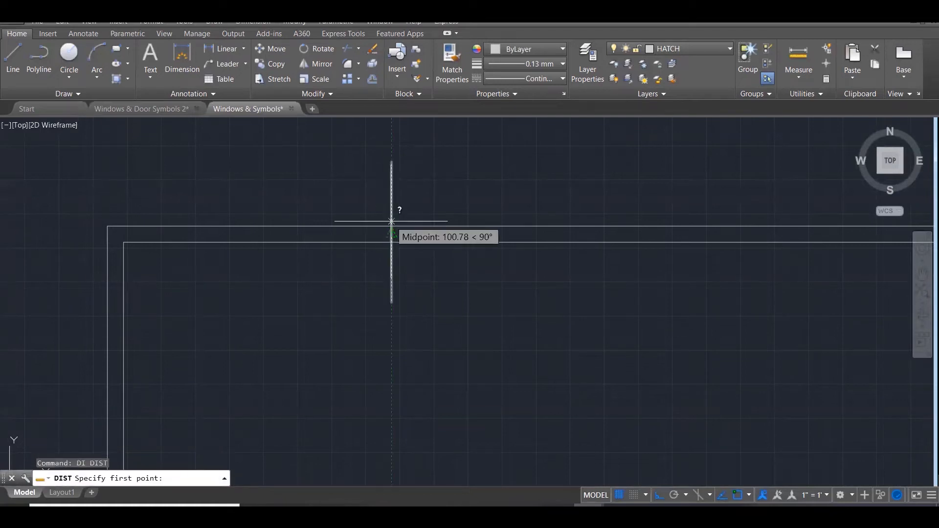
pyautogui.click(392, 223)
pyautogui.click(390, 247)
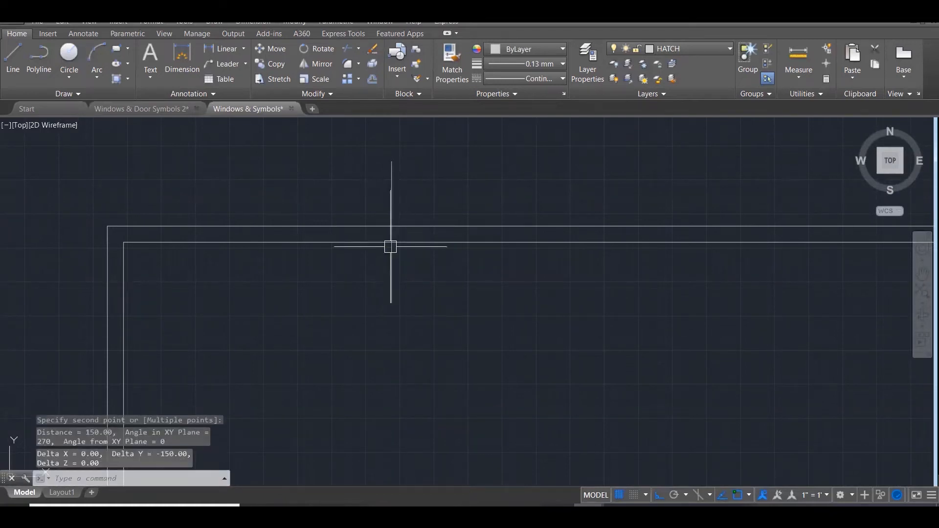
pyautogui.press('Escape')
pyautogui.press('Escape')
pyautogui.press('Escape')
# Copy the vertical line horizontally to the right along the upper wall to mark the window's other end
pyautogui.scroll(-1, 343, 225)
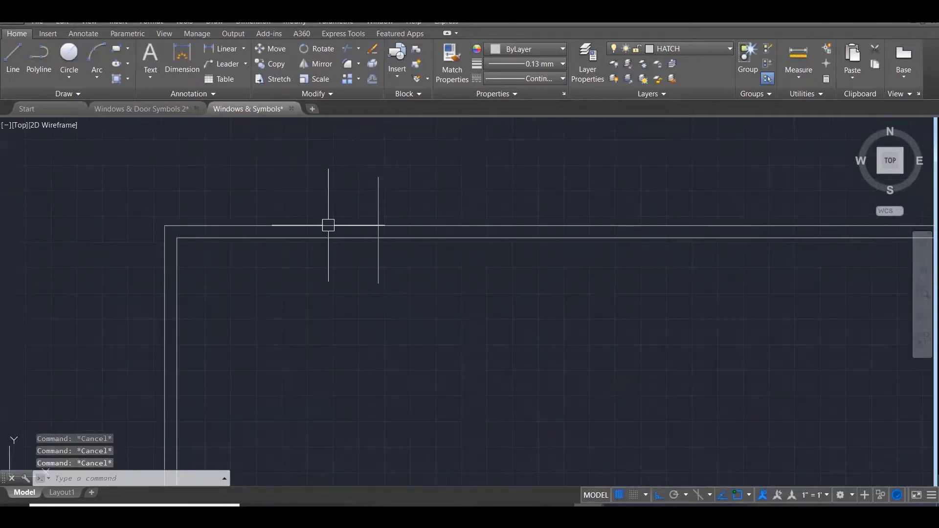
pyautogui.write('co')
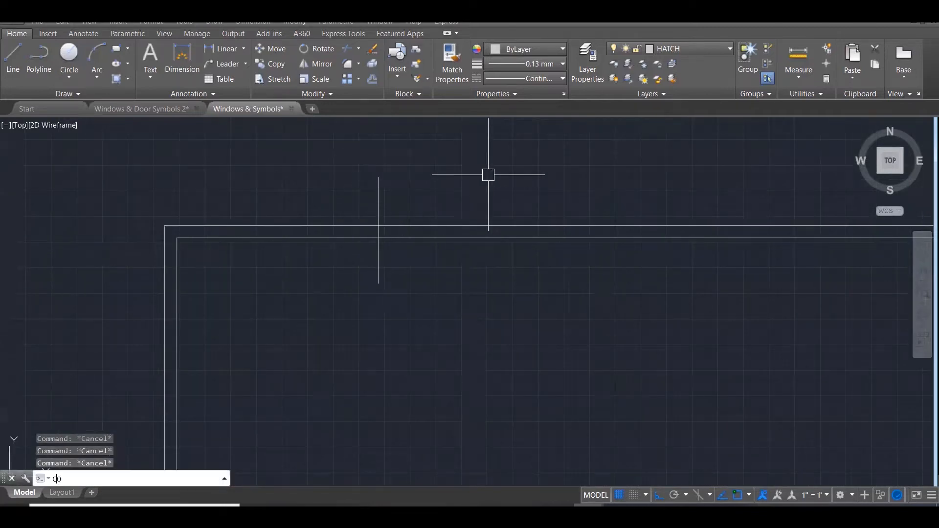
pyautogui.press('Return')
pyautogui.click(413, 191)
pyautogui.click(339, 142)
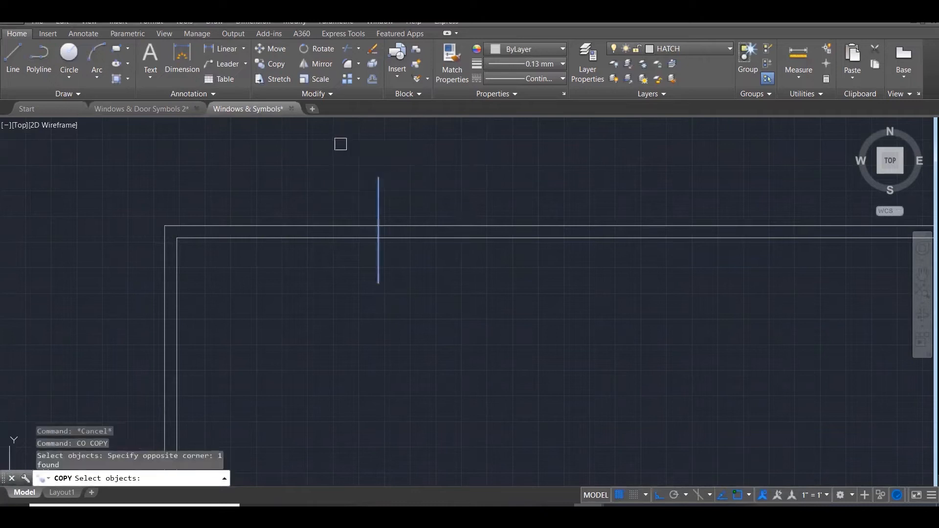
pyautogui.press('Return')
pyautogui.click(378, 226)
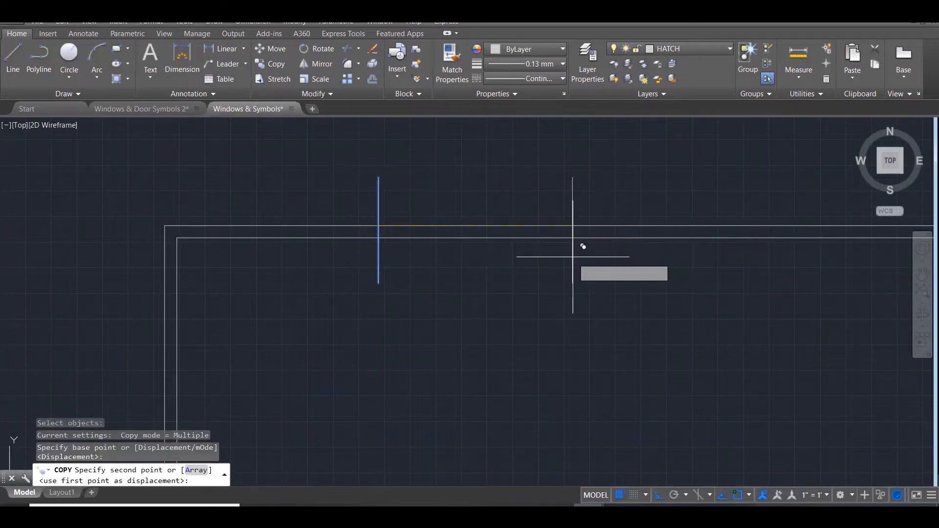
pyautogui.click(562, 249)
pyautogui.press('Escape')
pyautogui.scroll(-2, 603, 184)
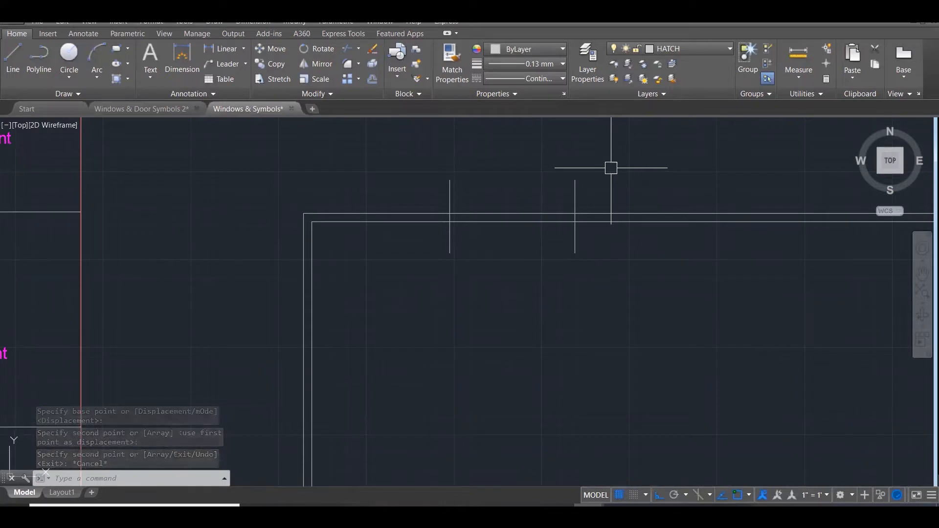
# Make DOORS & WIN the current layer
pyautogui.scroll(-3, 610, 168)
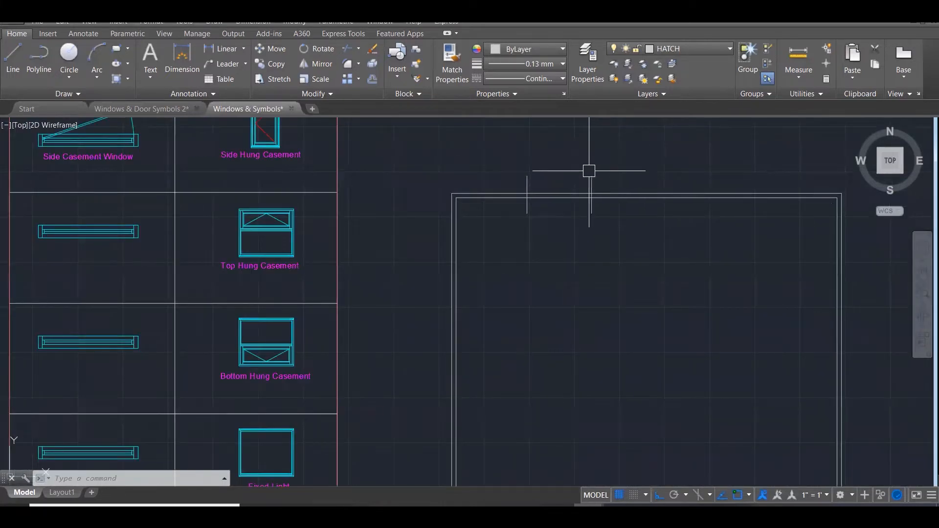
pyautogui.scroll(1, 572, 196)
pyautogui.scroll(3, 577, 199)
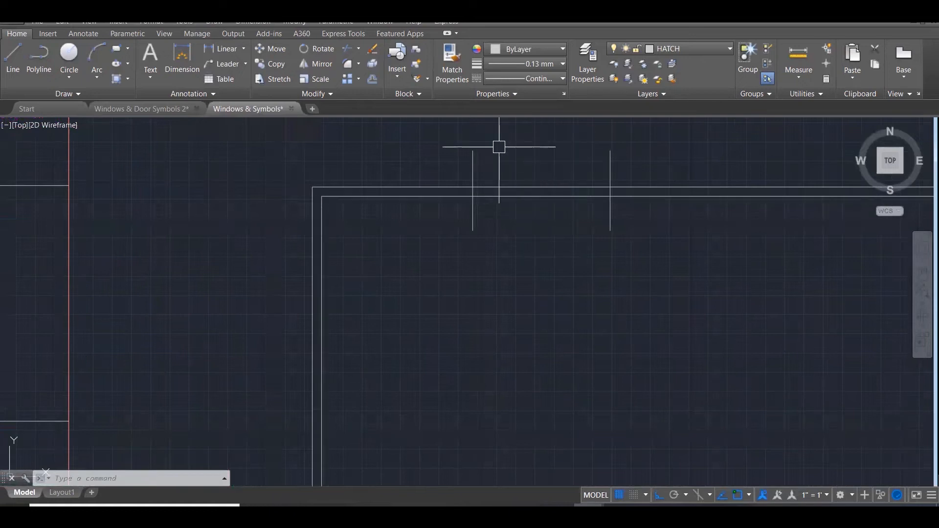
pyautogui.scroll(1, 498, 146)
pyautogui.moveTo(499, 146); pyautogui.dragTo(390, 239, button='middle')
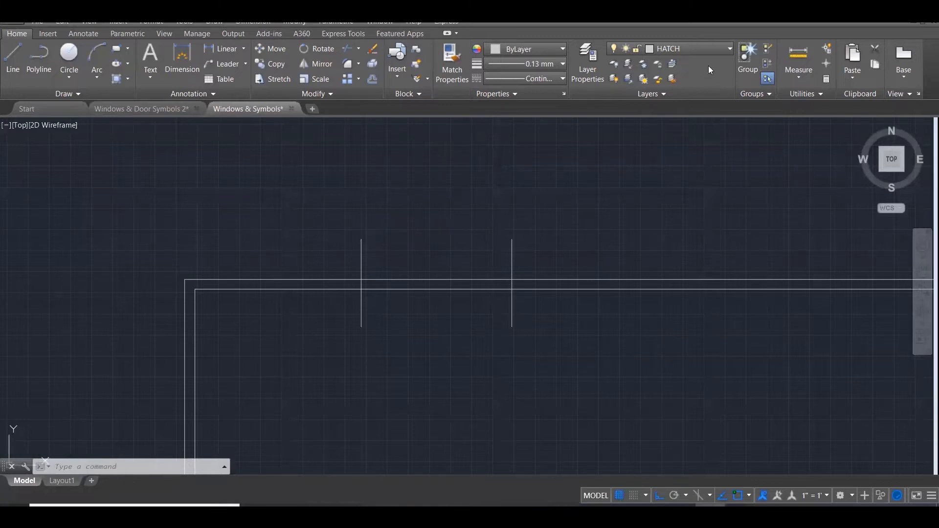
pyautogui.click(714, 49)
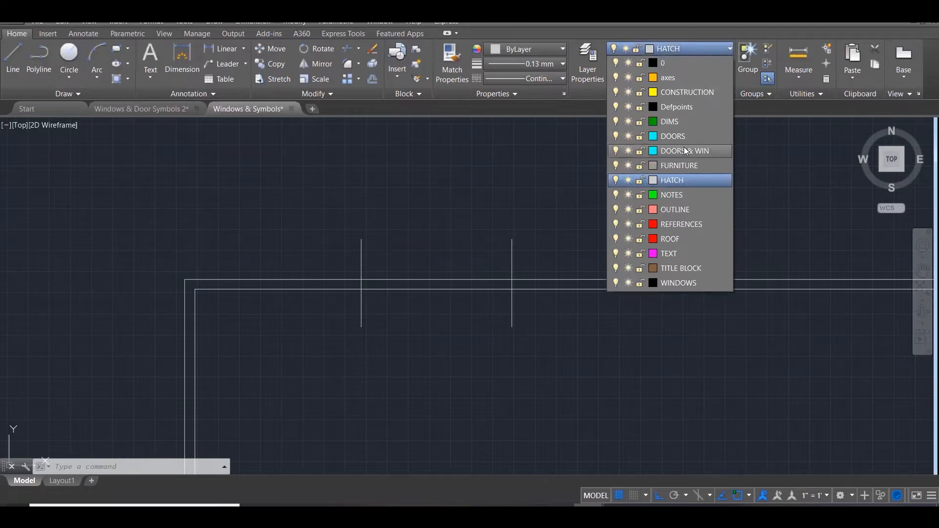
pyautogui.click(684, 149)
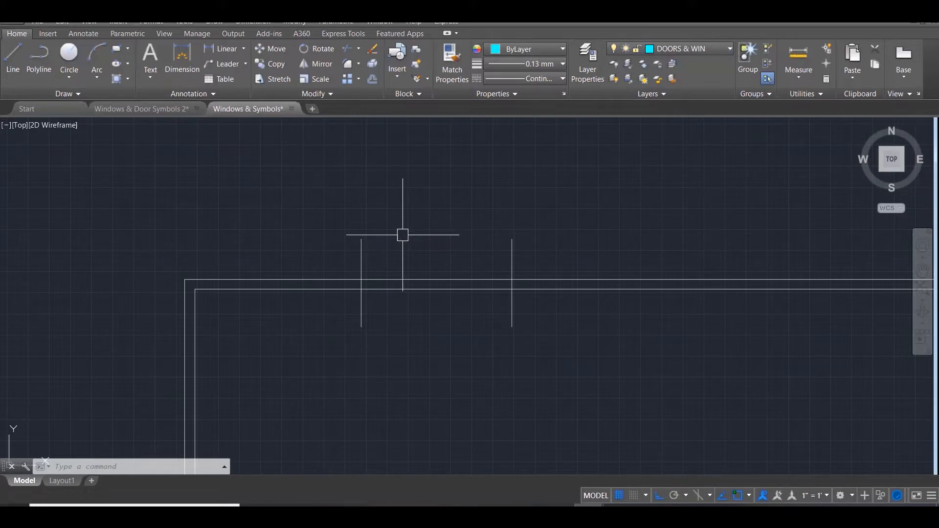
# Draw a rectangle across the wall thickness between the two vertical lines as the window's outer outline
pyautogui.scroll(3, 379, 285)
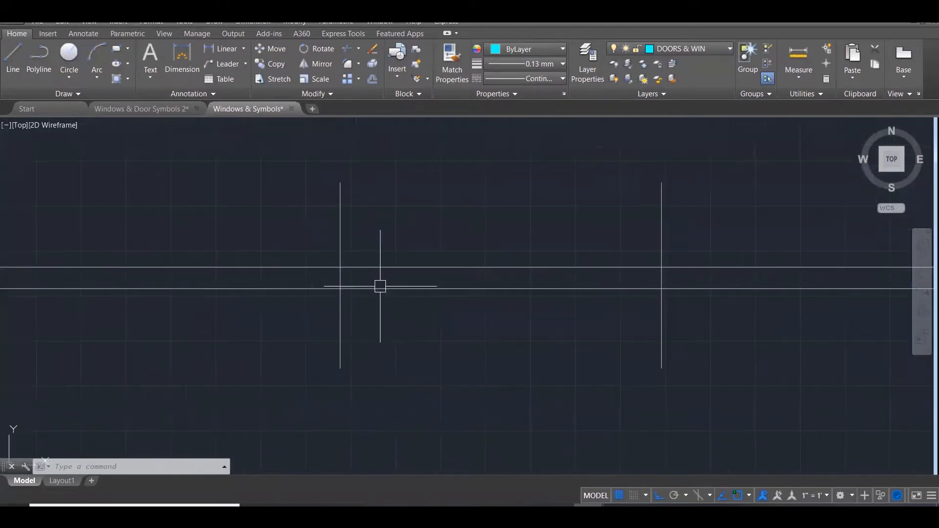
pyautogui.write('RE')
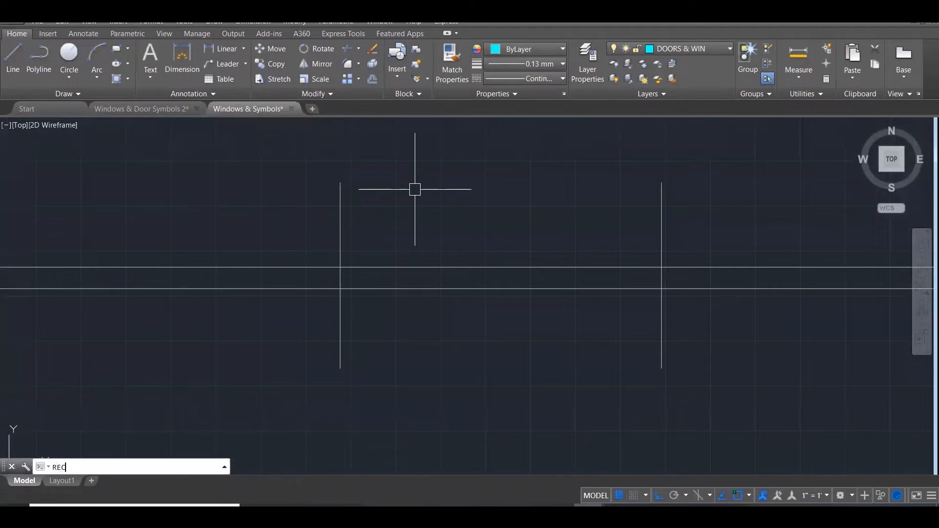
pyautogui.write('C')
pyautogui.press('Return')
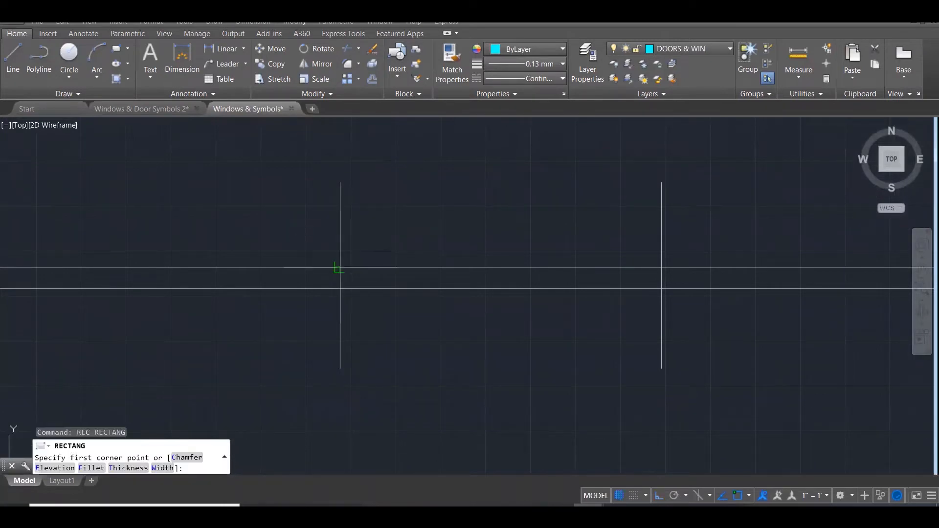
pyautogui.click(340, 267)
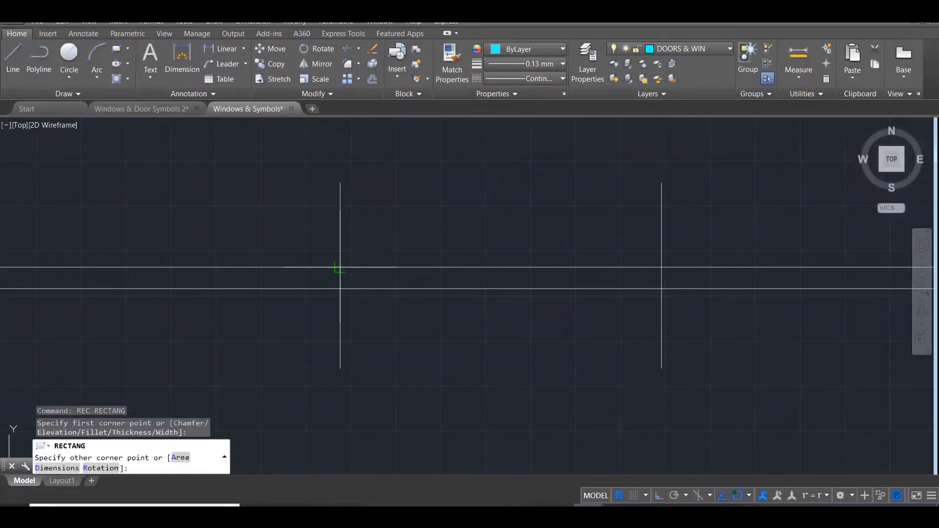
pyautogui.click(660, 289)
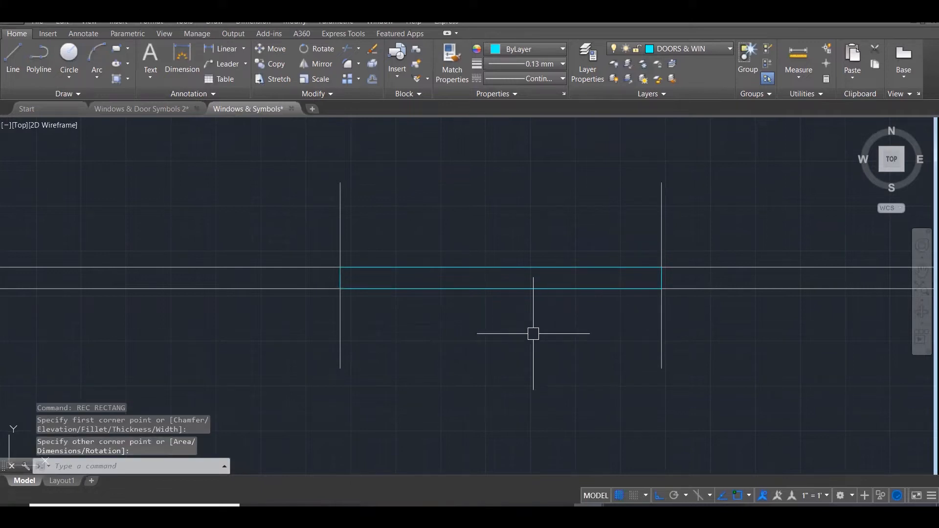
pyautogui.press('Escape')
pyautogui.press('Escape')
pyautogui.press('Escape')
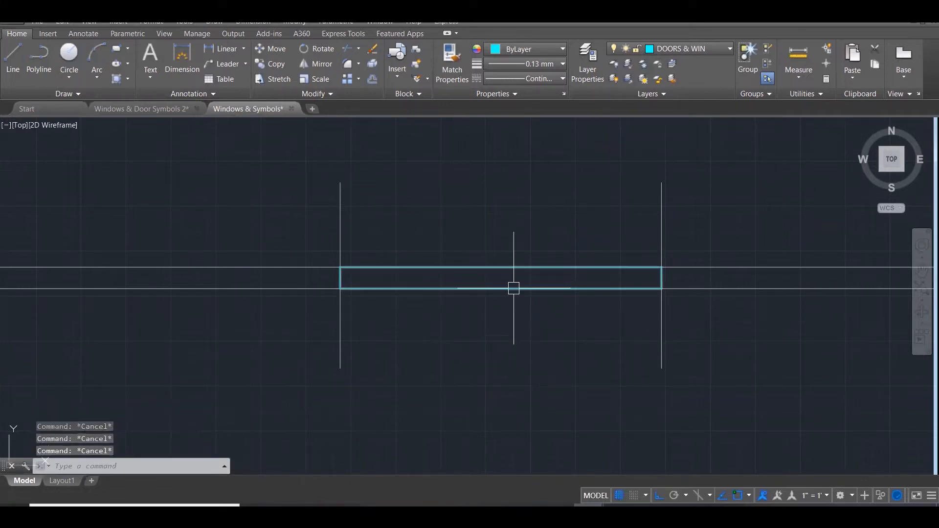
# Move the window's outline rectangle straight up from its midpoint, clear of the wall and the two vertical lines
pyautogui.click(513, 288)
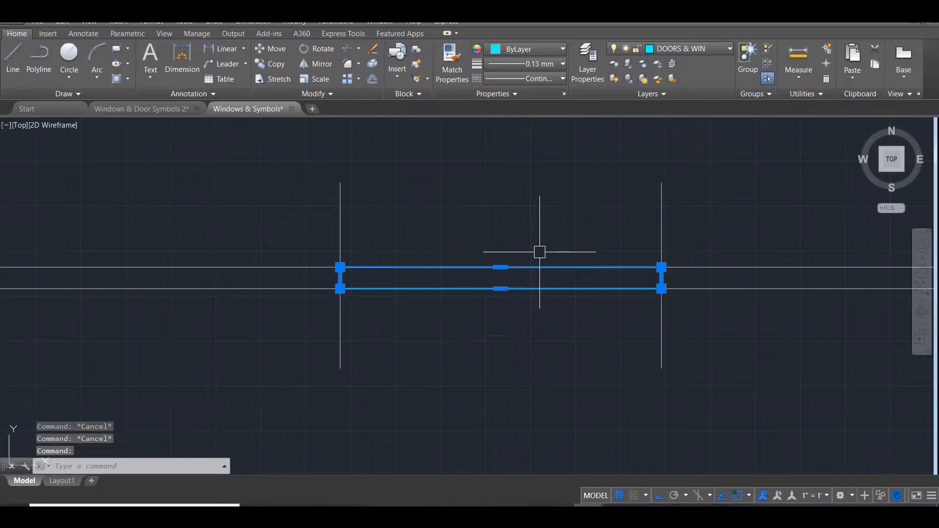
pyautogui.press('Return')
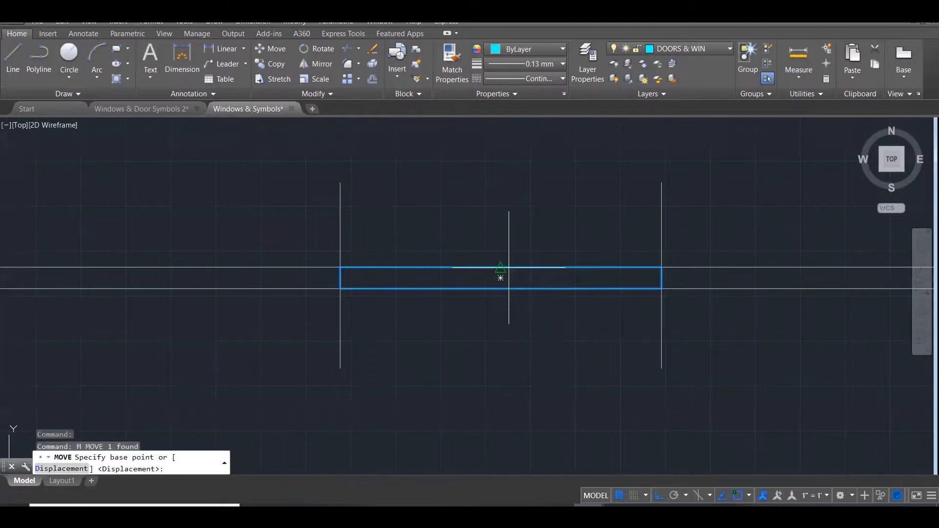
pyautogui.click(501, 278)
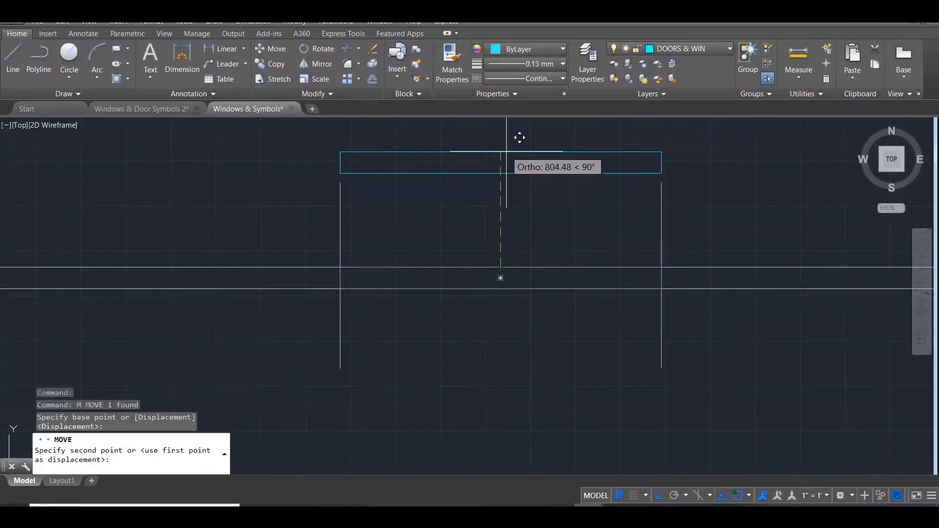
pyautogui.click(506, 141)
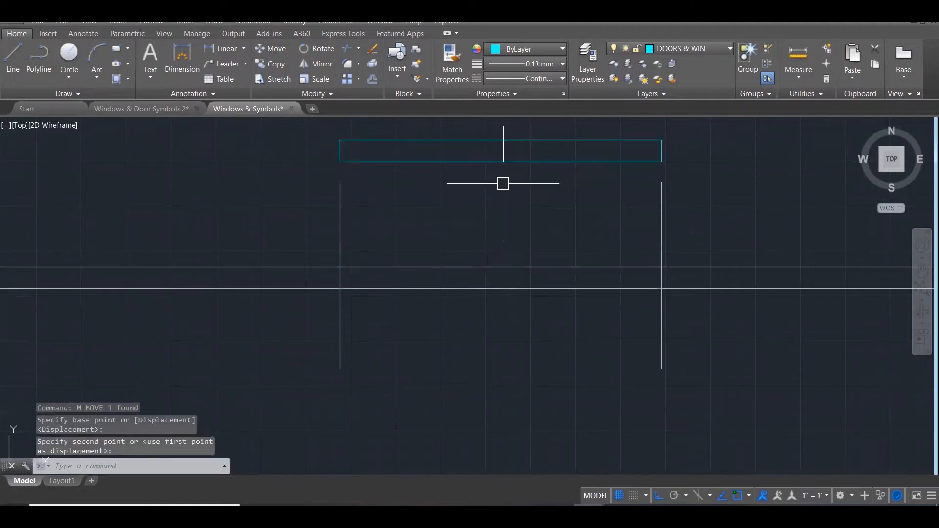
pyautogui.press('Escape')
pyautogui.press('Escape')
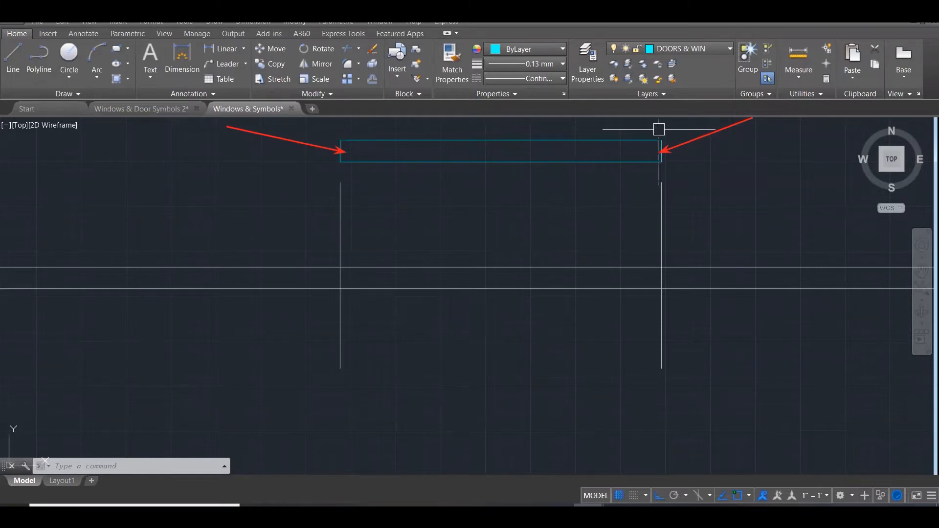
pyautogui.click(558, 140)
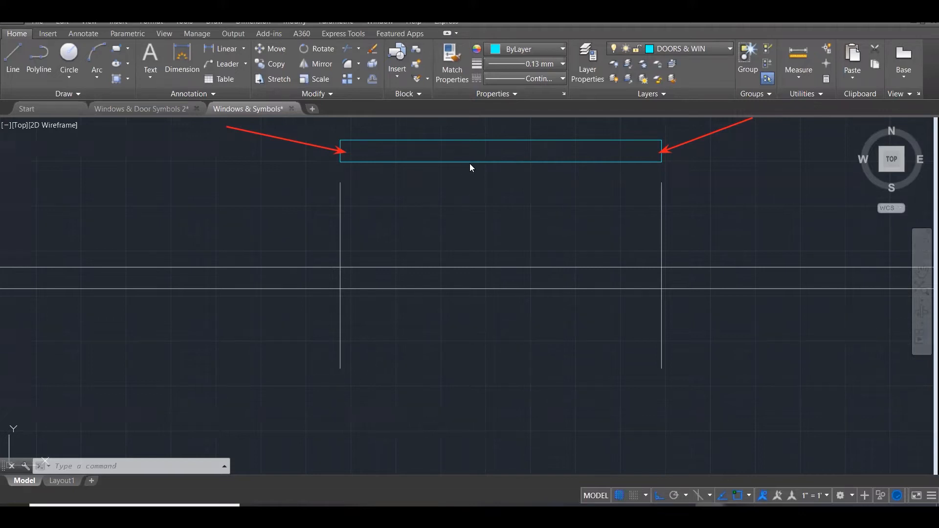
pyautogui.click(489, 140)
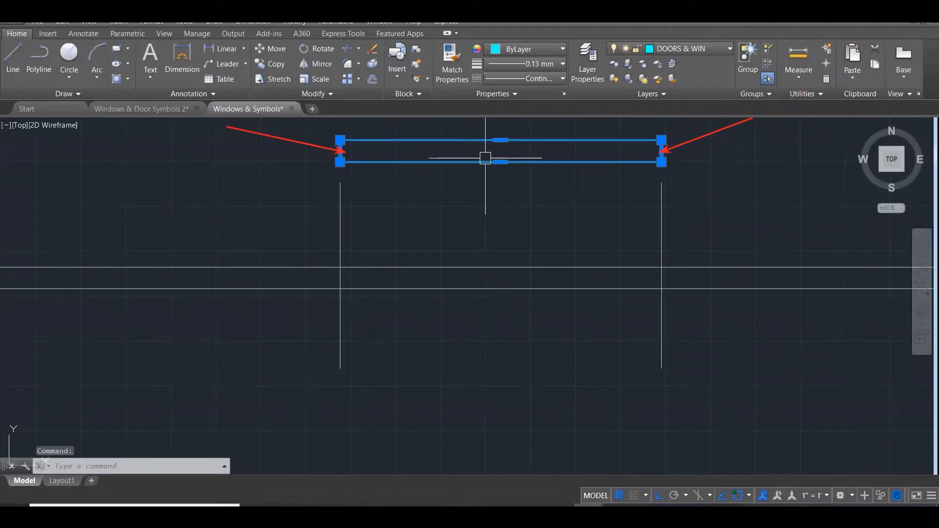
pyautogui.press('Escape')
pyautogui.press('Escape')
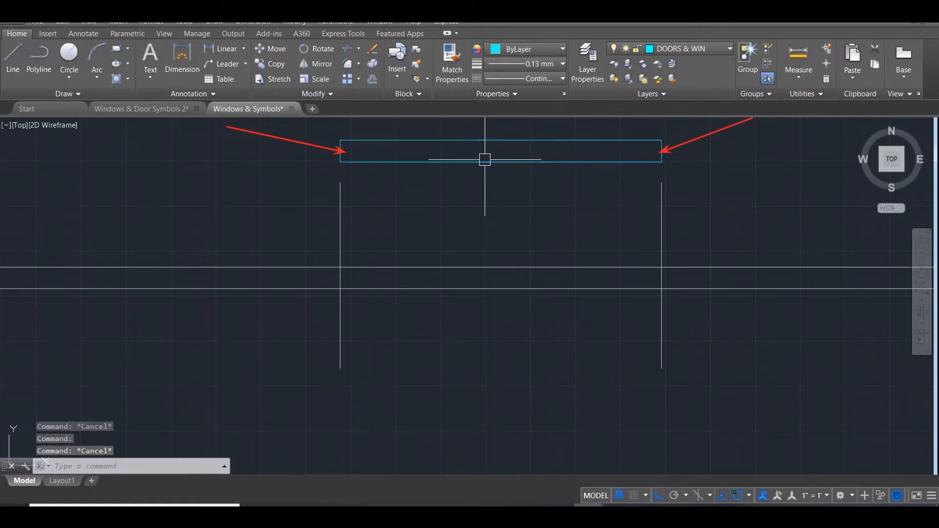
# Explode the window's outline rectangle into separate lines
pyautogui.write('EXPLODE')
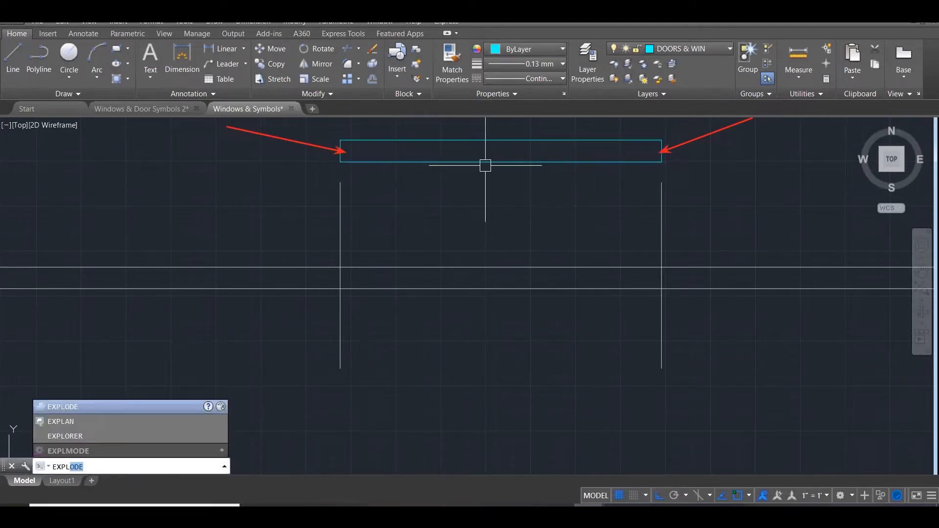
pyautogui.press('Return')
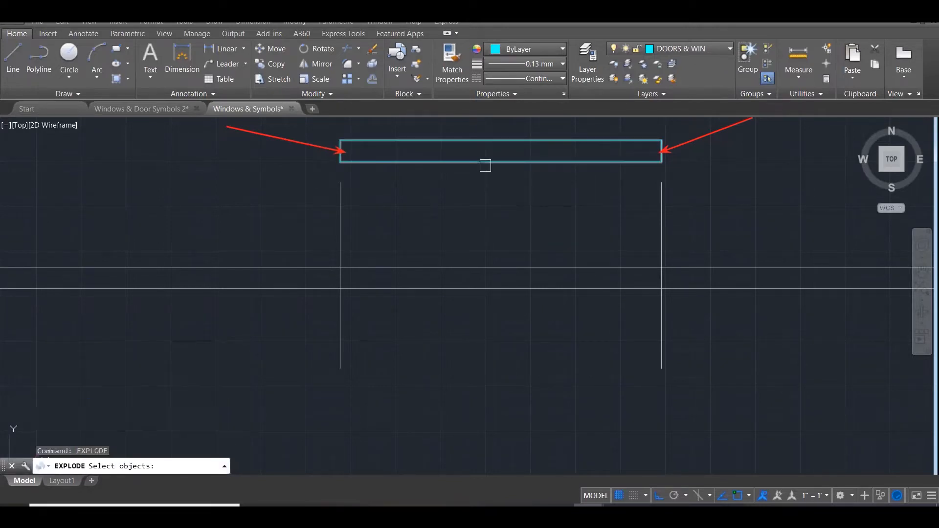
pyautogui.click(485, 166)
pyautogui.click(491, 140)
pyautogui.write('x')
pyautogui.press('Return')
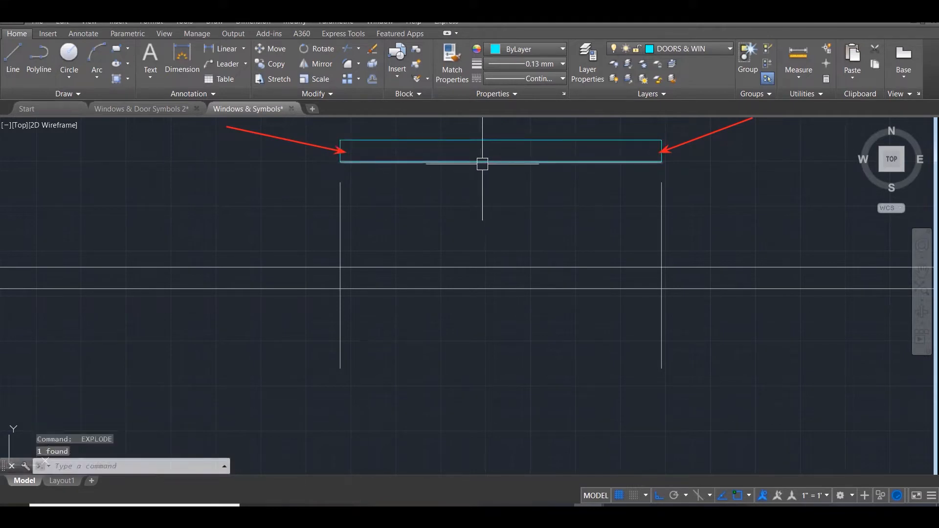
pyautogui.click(482, 162)
pyautogui.click(482, 140)
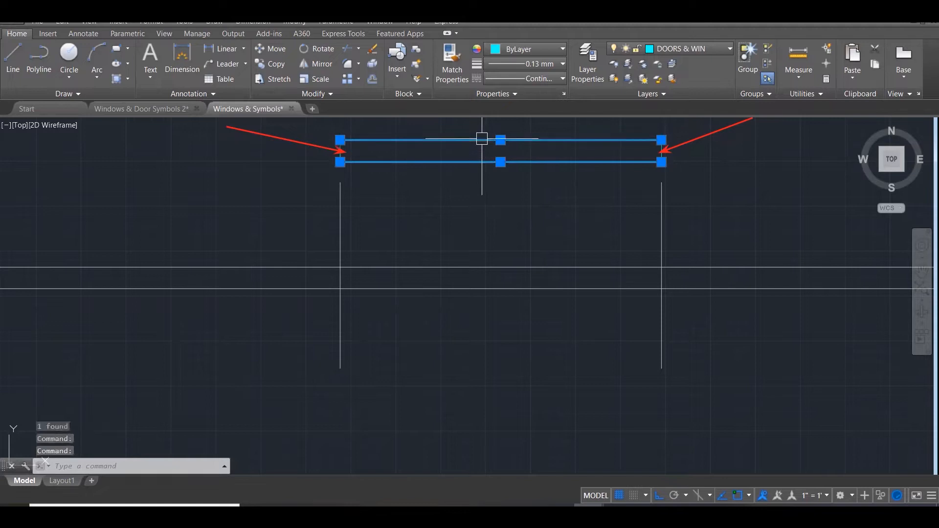
pyautogui.press('Escape')
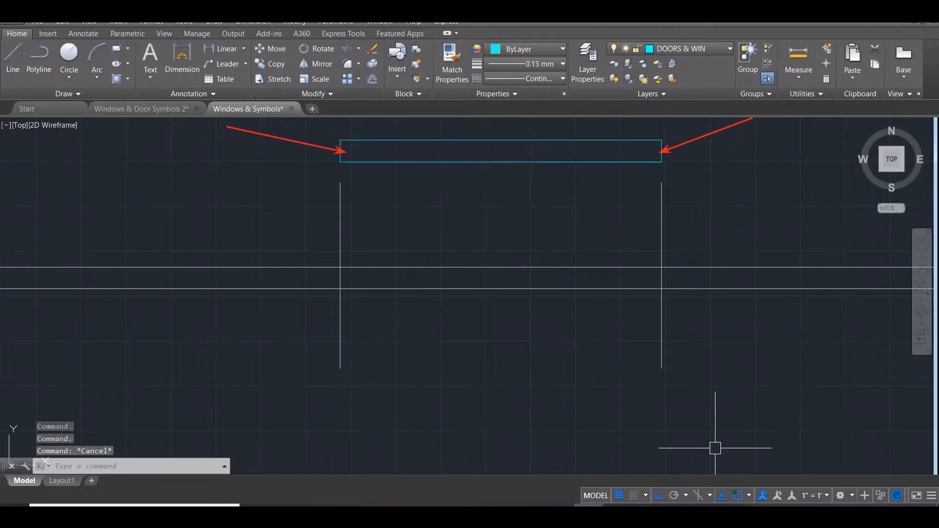
pyautogui.press('Escape')
pyautogui.press('Escape')
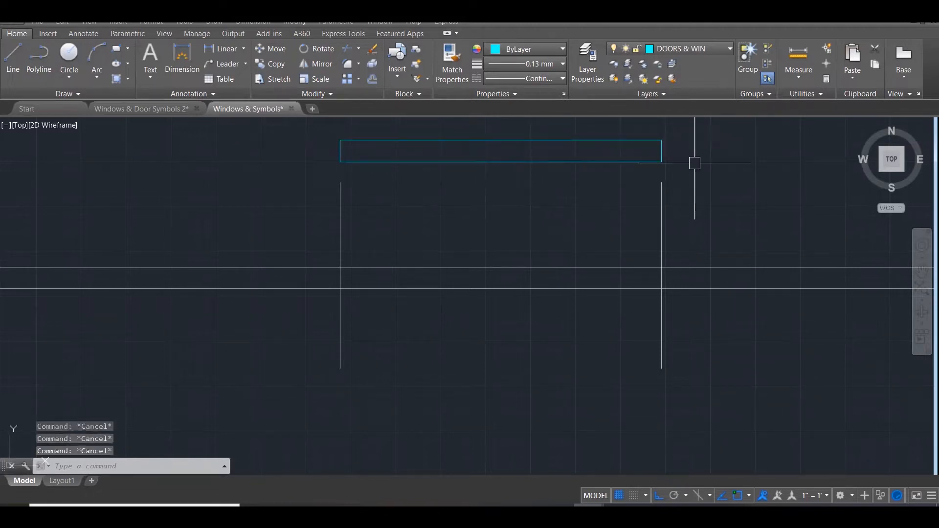
# Offset both short end lines of the window outline 50 inward to form the frame
pyautogui.write('o')
pyautogui.press('Return')
pyautogui.write('50')
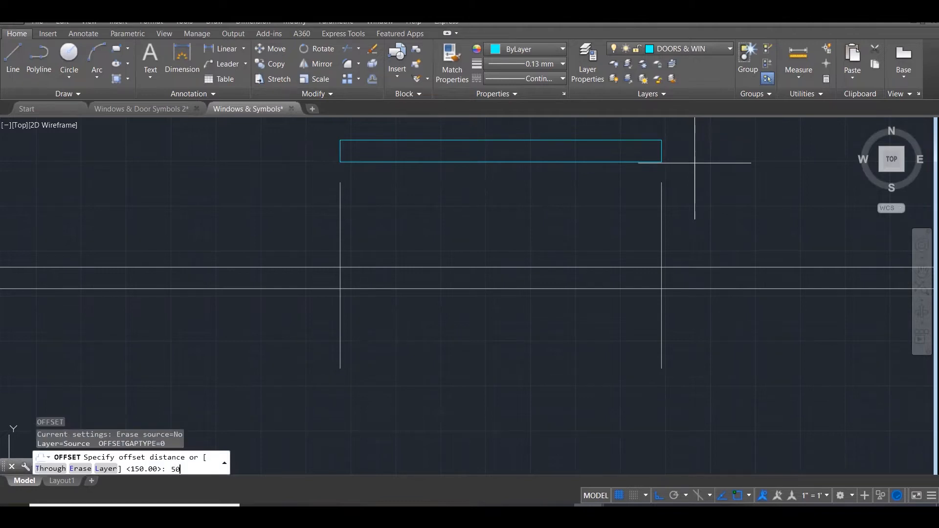
pyautogui.press('Return')
pyautogui.scroll(2, 675, 156)
pyautogui.click(657, 151)
pyautogui.click(601, 147)
pyautogui.click(231, 151)
pyautogui.click(261, 153)
pyautogui.press('Escape')
pyautogui.press('Escape')
pyautogui.press('Escape')
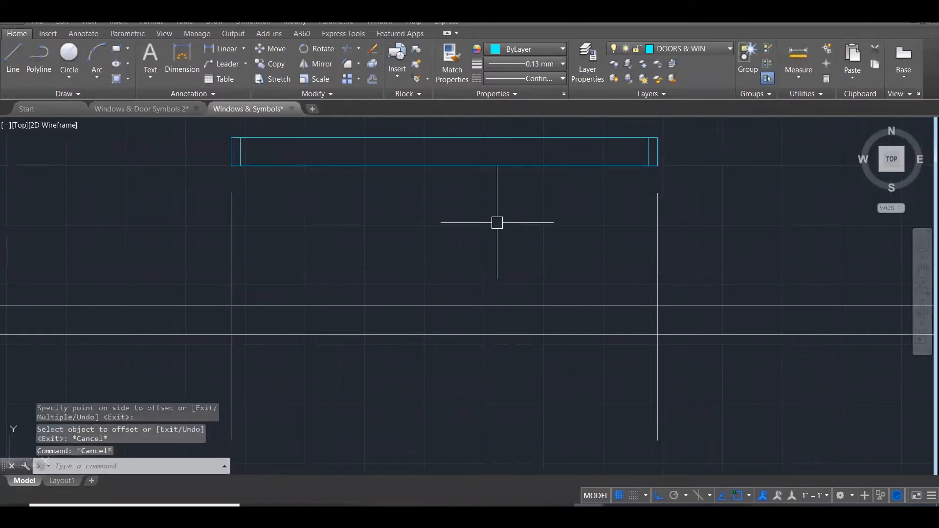
# Draw a horizontal line between the midpoints of the two inner frame lines
pyautogui.write('l')
pyautogui.press('Return')
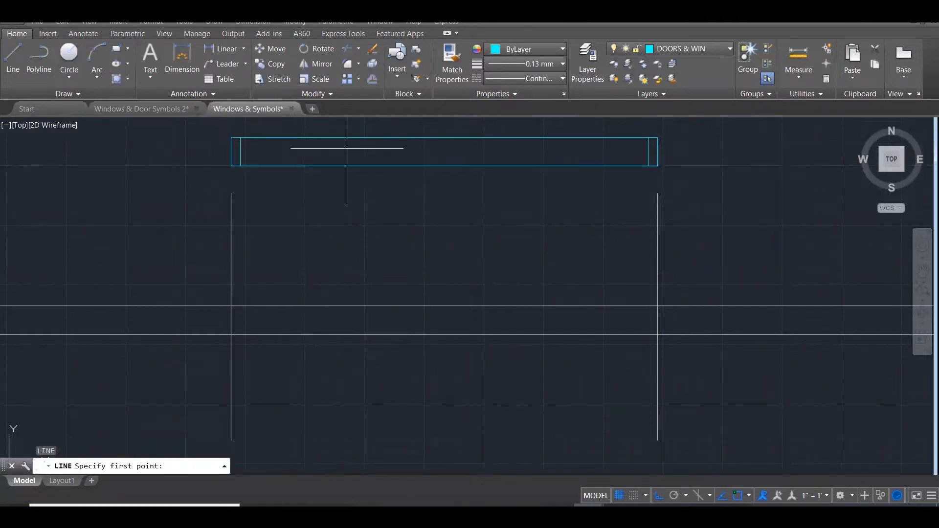
pyautogui.click(241, 152)
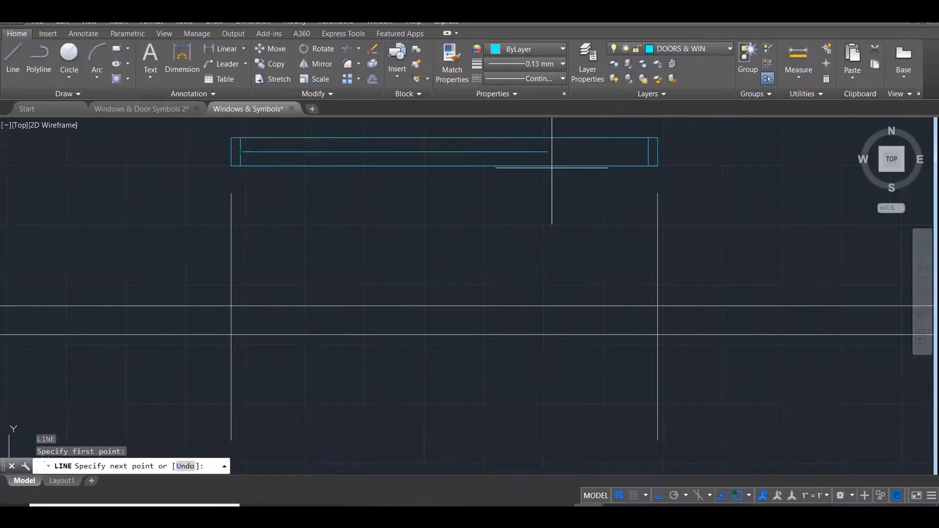
pyautogui.click(648, 151)
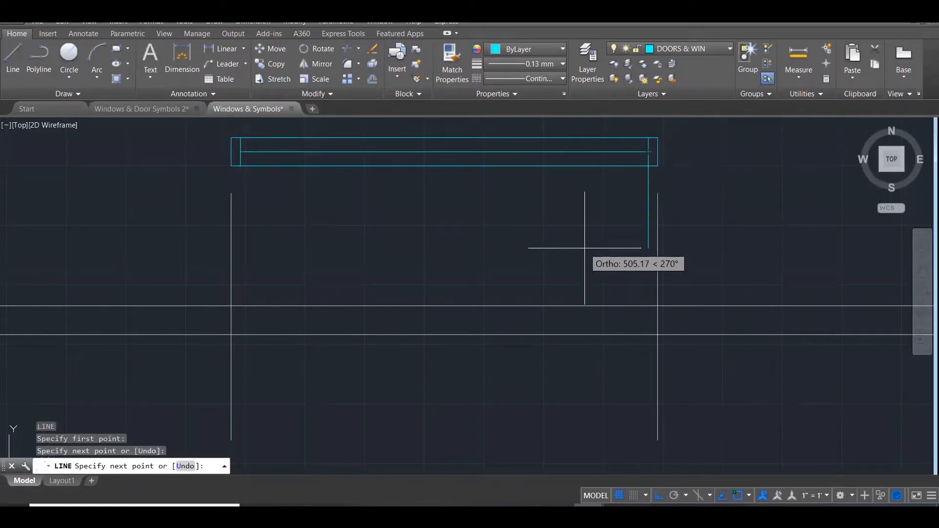
pyautogui.press('Escape')
pyautogui.press('Escape')
pyautogui.press('Escape')
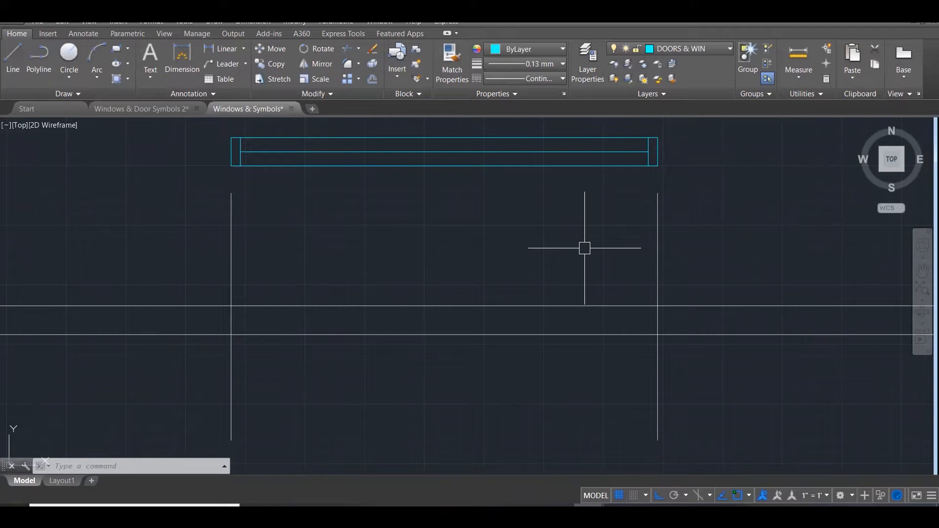
# Offset the window's horizontal centre line 10 upward and 10 downward to form the glass
pyautogui.write('o')
pyautogui.press('Return')
pyautogui.write('10')
pyautogui.press('Return')
pyautogui.click(597, 150)
pyautogui.click(599, 124)
pyautogui.scroll(1, 599, 126)
pyautogui.scroll(1, 567, 154)
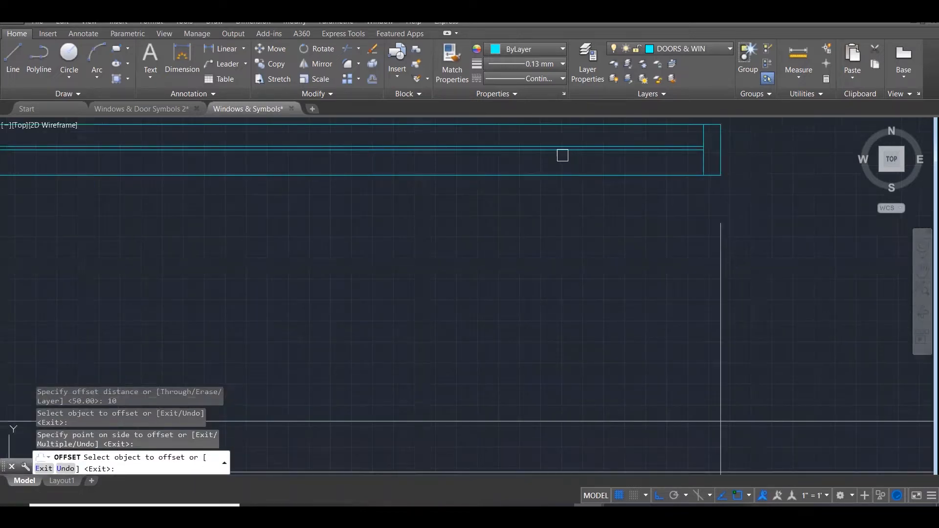
pyautogui.click(559, 152)
pyautogui.click(541, 174)
pyautogui.scroll(3, 541, 167)
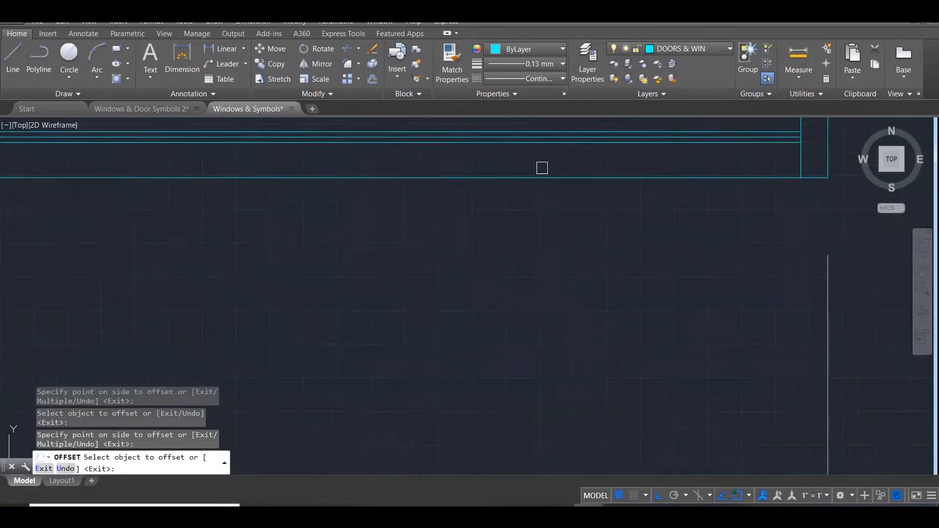
pyautogui.press('Escape')
# Delete the middle one of the three horizontal glass lines
pyautogui.click(522, 129)
pyautogui.press('Escape')
pyautogui.scroll(1, 507, 124)
pyautogui.click(504, 127)
pyautogui.press('Delete')
pyautogui.scroll(-3, 556, 275)
pyautogui.scroll(-2, 620, 266)
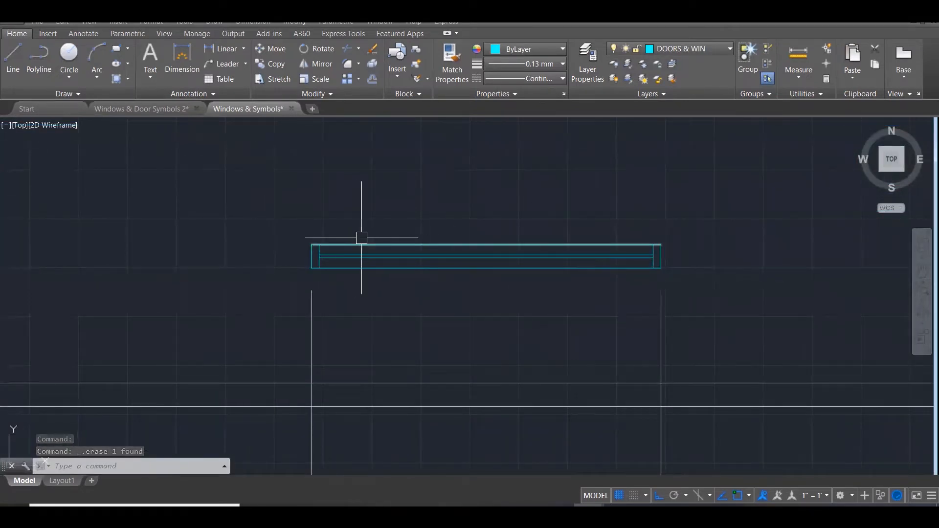
# Label the window's end piece FRAME and its double centre line GLASS with on-screen annotations
pyautogui.scroll(1, 354, 240)
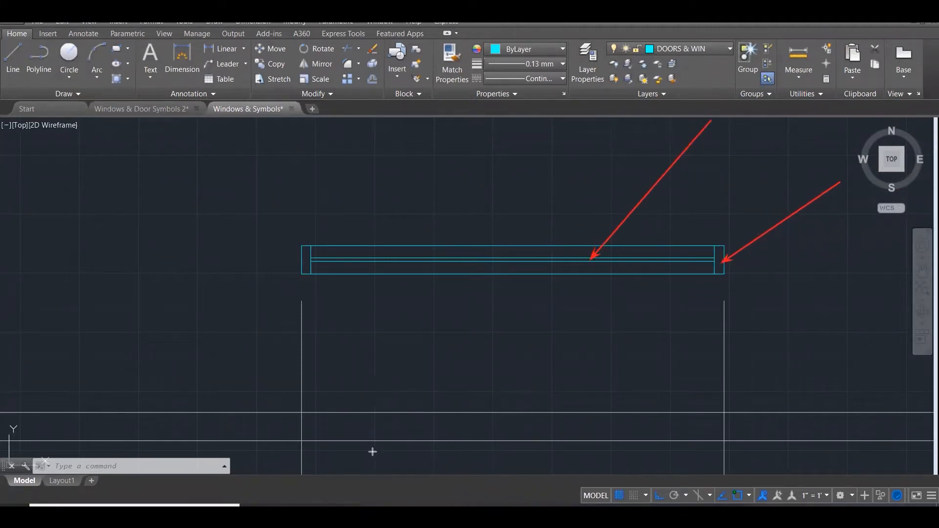
pyautogui.click(835, 215)
pyautogui.write('FRAME')
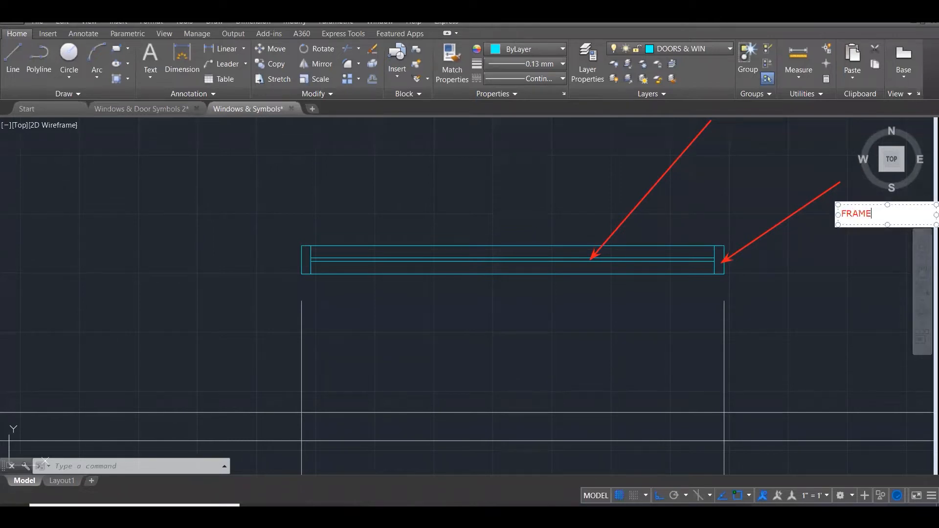
pyautogui.click(814, 240)
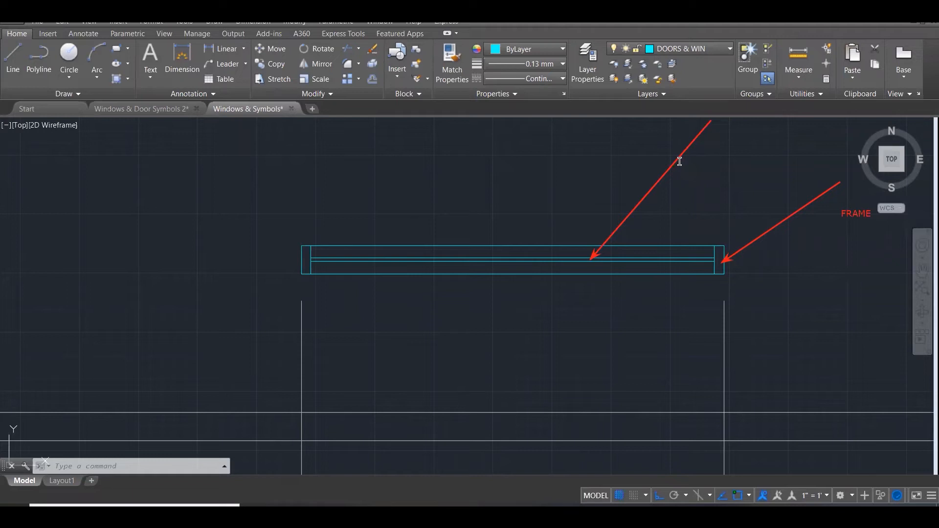
pyautogui.click(680, 161)
pyautogui.write('GLASS')
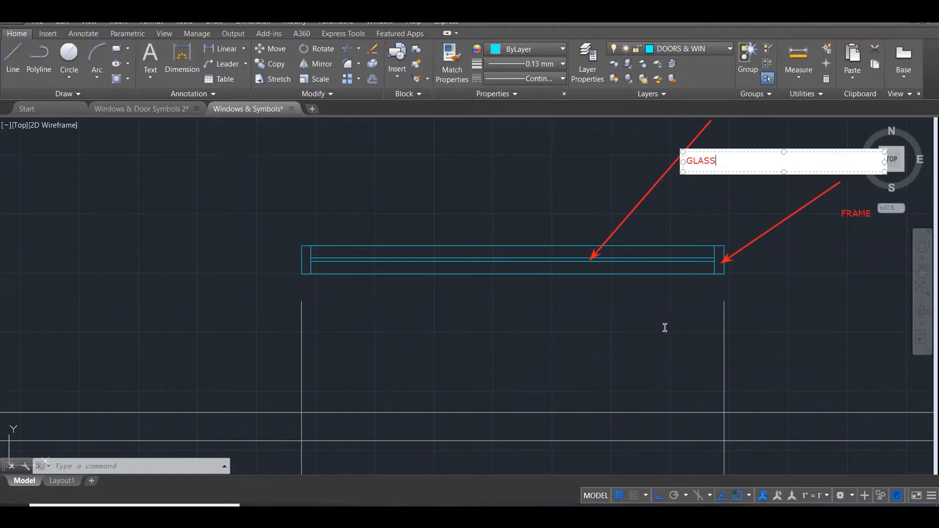
pyautogui.click(665, 327)
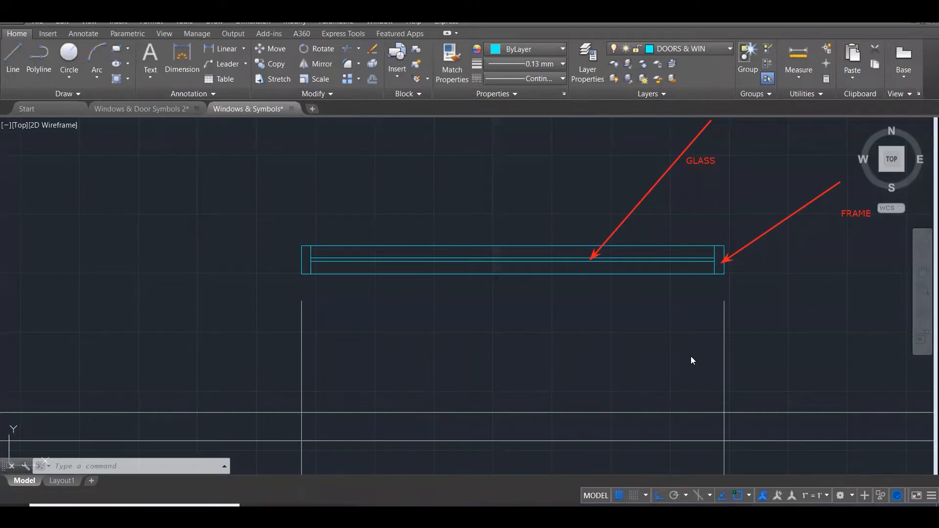
pyautogui.scroll(-3, 604, 273)
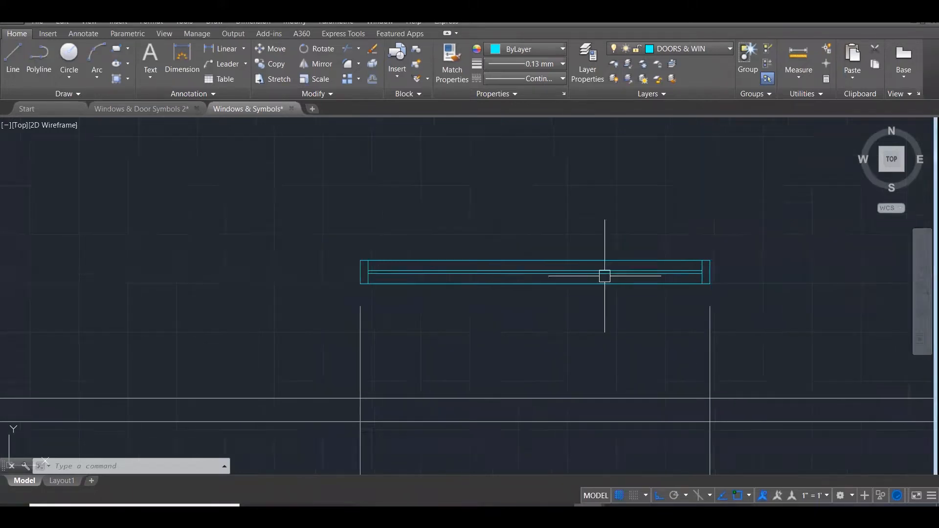
pyautogui.click(415, 236)
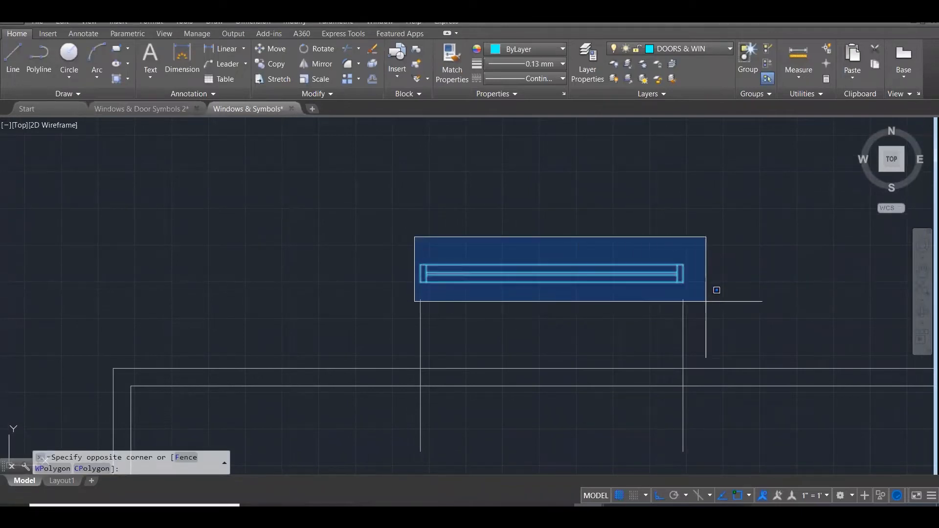
pyautogui.click(736, 292)
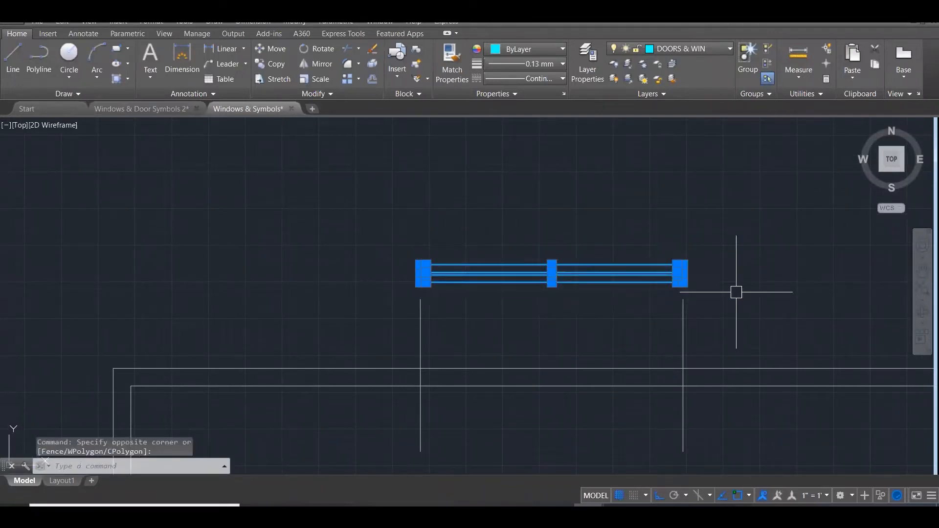
pyautogui.press('Escape')
pyautogui.click(724, 289)
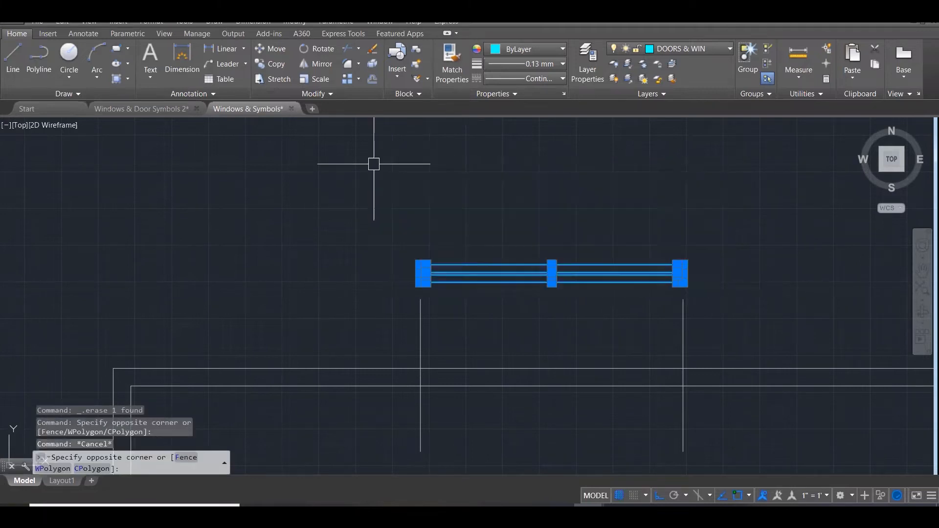
pyautogui.click(374, 164)
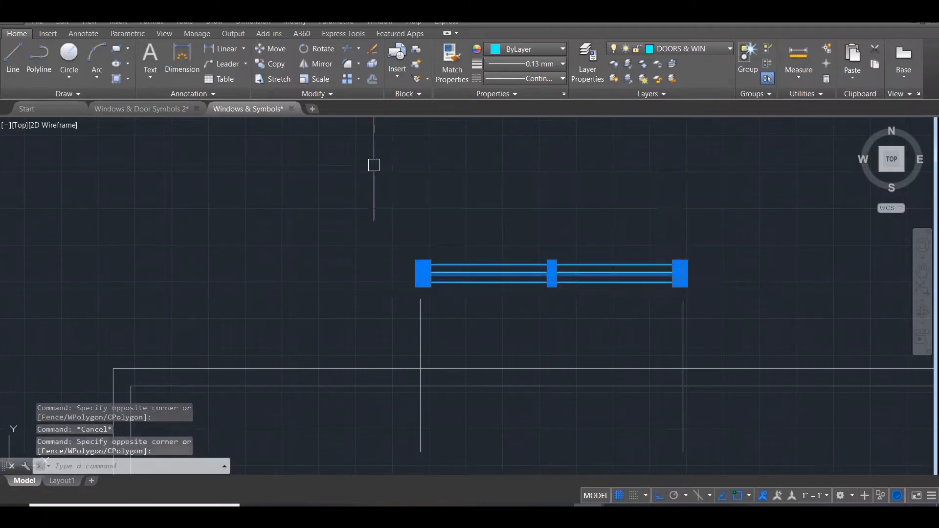
pyautogui.write('BL')
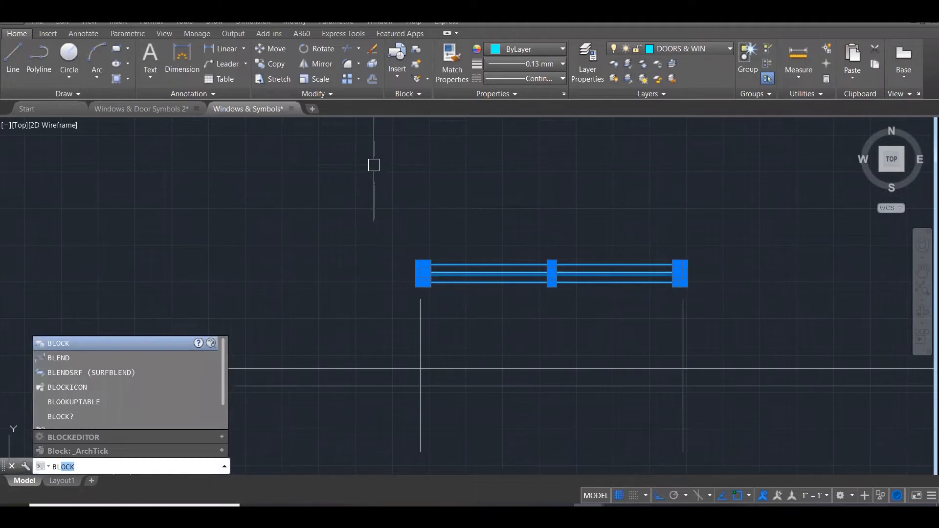
pyautogui.press('Return')
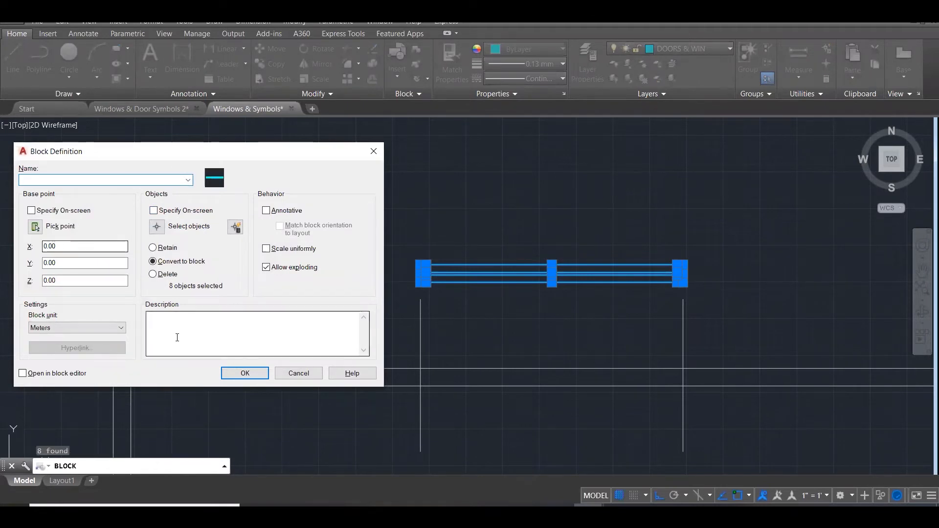
pyautogui.click(289, 374)
pyautogui.press('Escape')
pyautogui.press('Escape')
pyautogui.press('Escape')
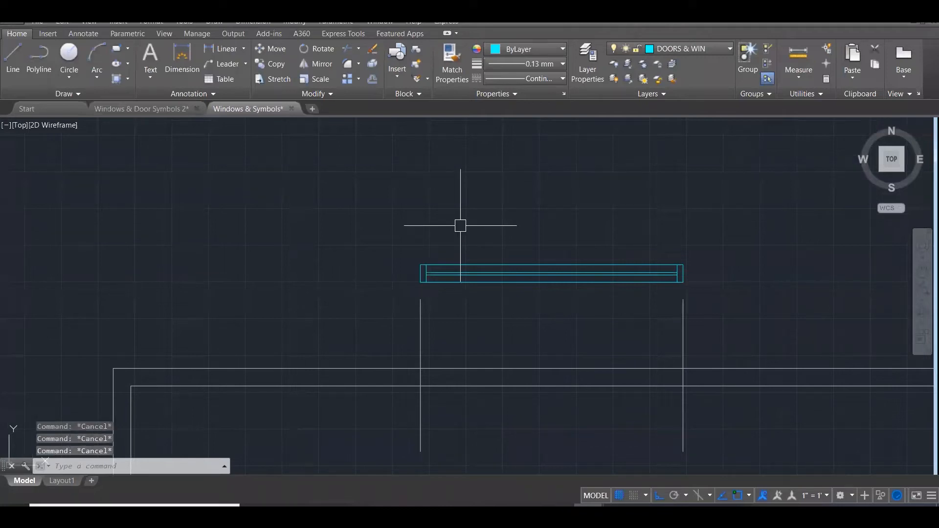
# Measure the window's overall length between the two outer corners of its upper edge
pyautogui.write('DI')
pyautogui.press('Return')
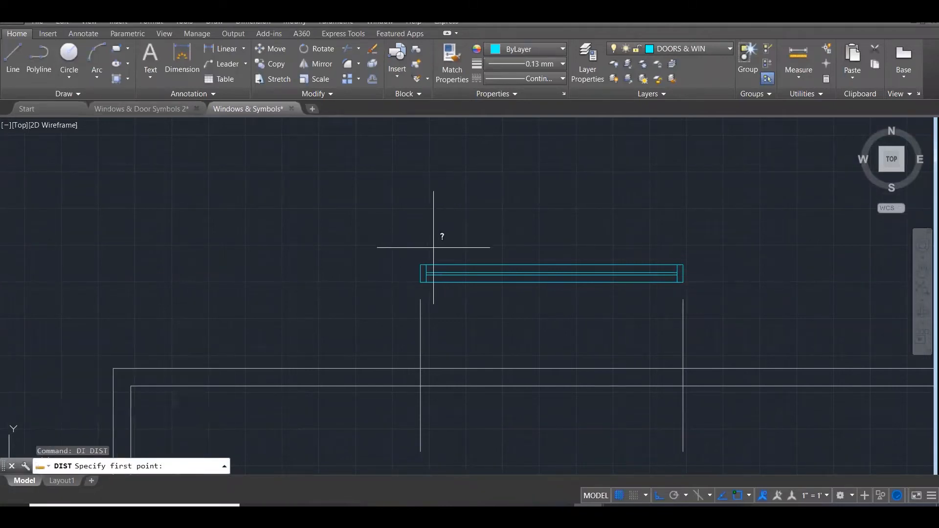
pyautogui.click(422, 265)
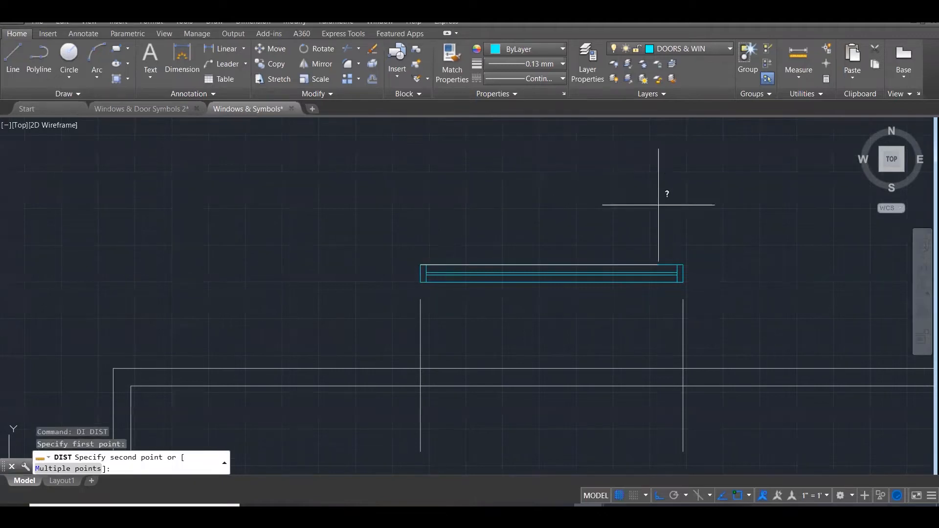
pyautogui.click(684, 262)
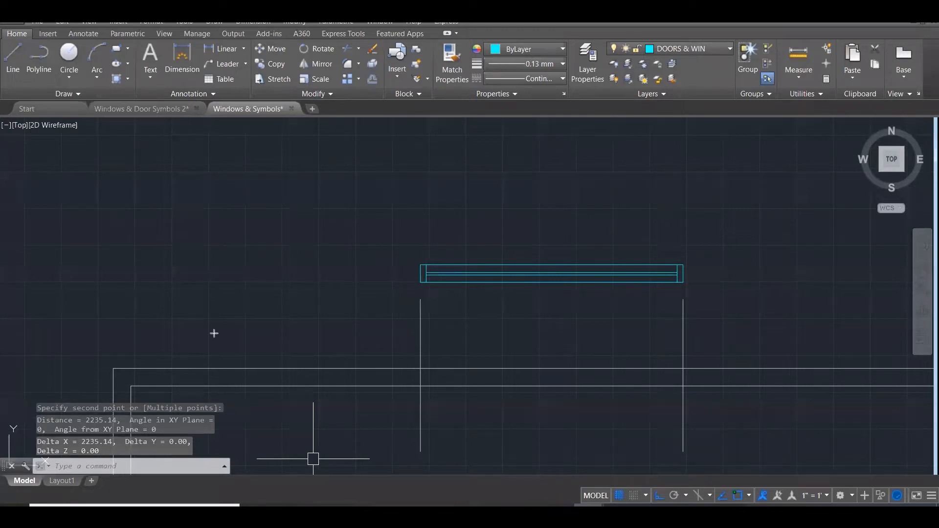
pyautogui.moveTo(215, 333); pyautogui.dragTo(111, 440)
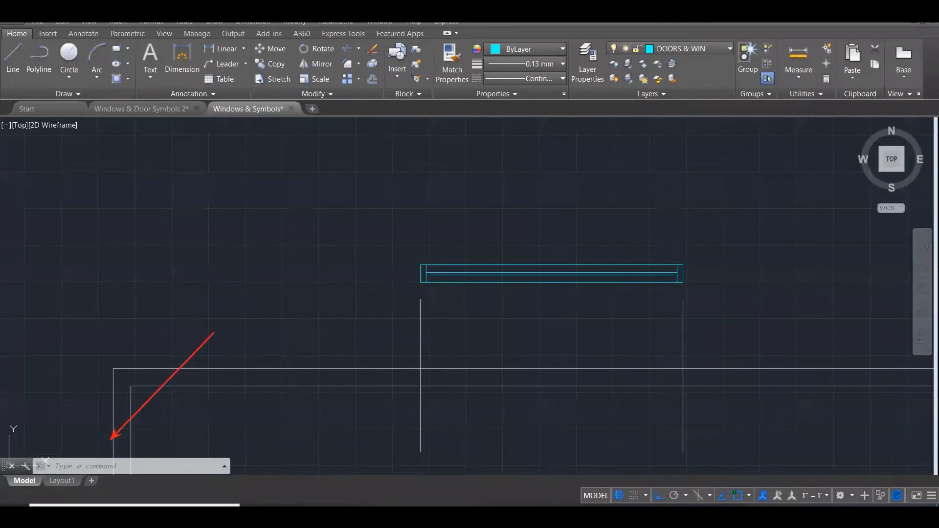
pyautogui.write('di')
pyautogui.press('Return')
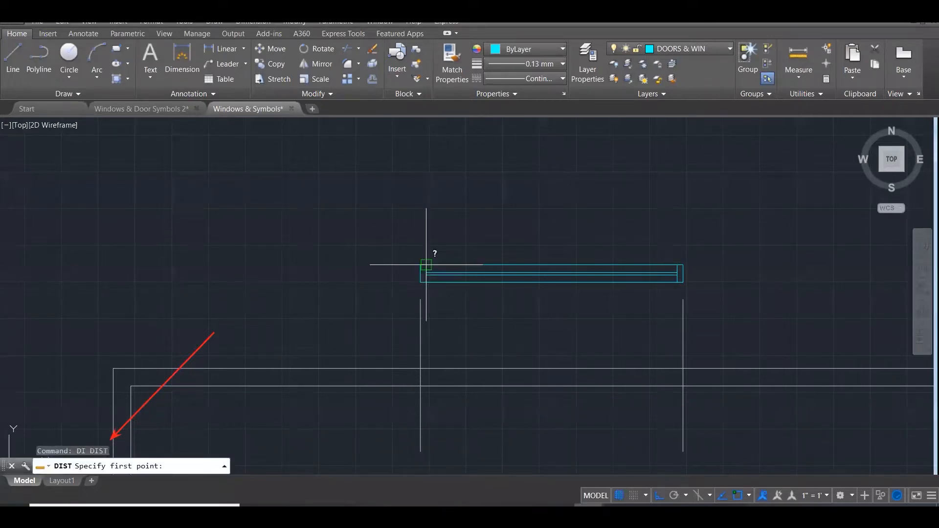
pyautogui.click(419, 264)
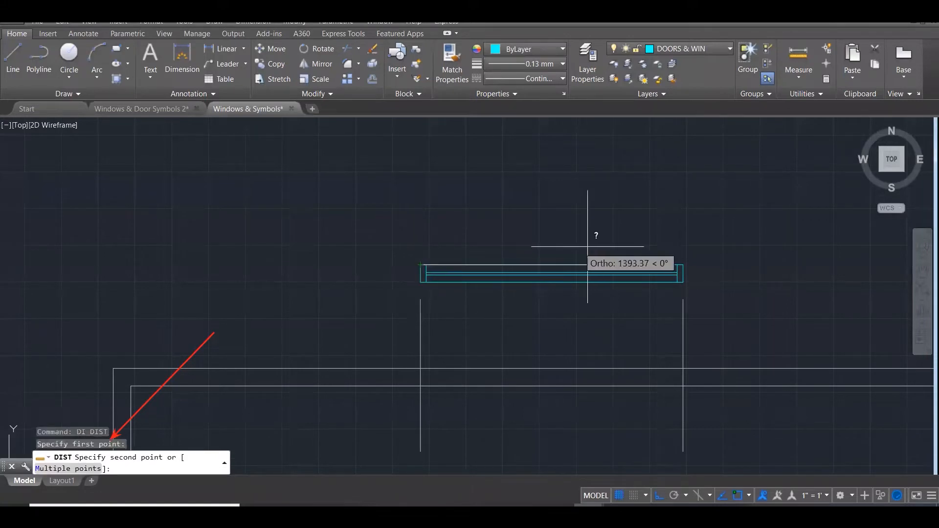
pyautogui.click(685, 265)
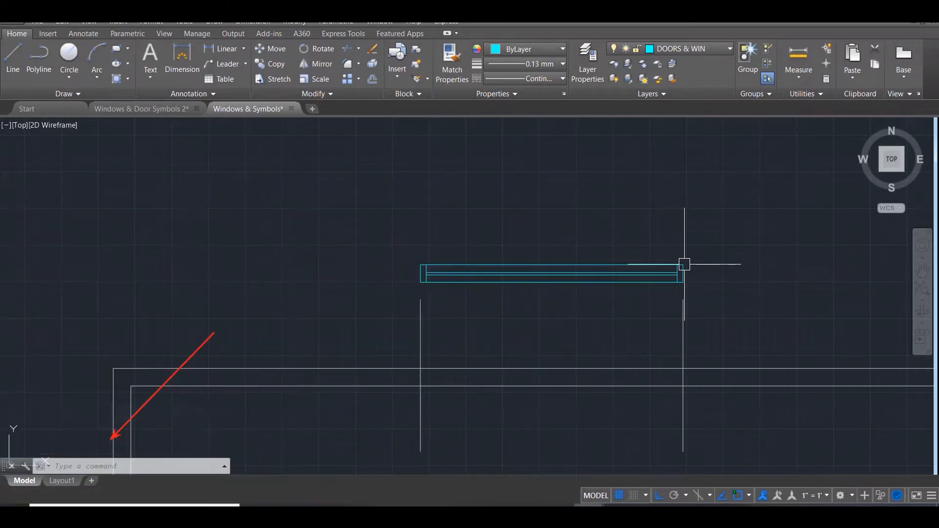
pyautogui.press('Escape')
pyautogui.press('Escape')
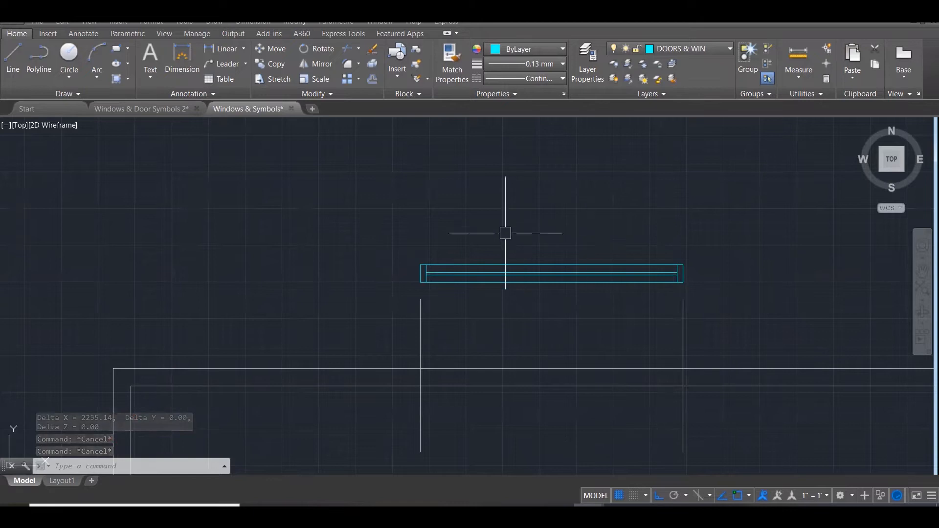
# Turn all the window's lines into a block named WINDOW 2235 with the description 2235 SIZE
pyautogui.click(367, 210)
pyautogui.click(785, 292)
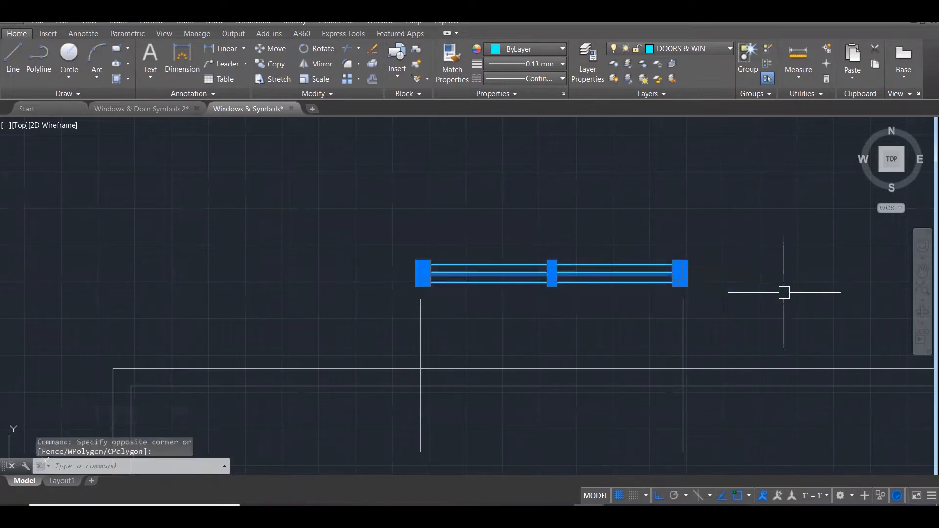
pyautogui.write('b')
pyautogui.press('Return')
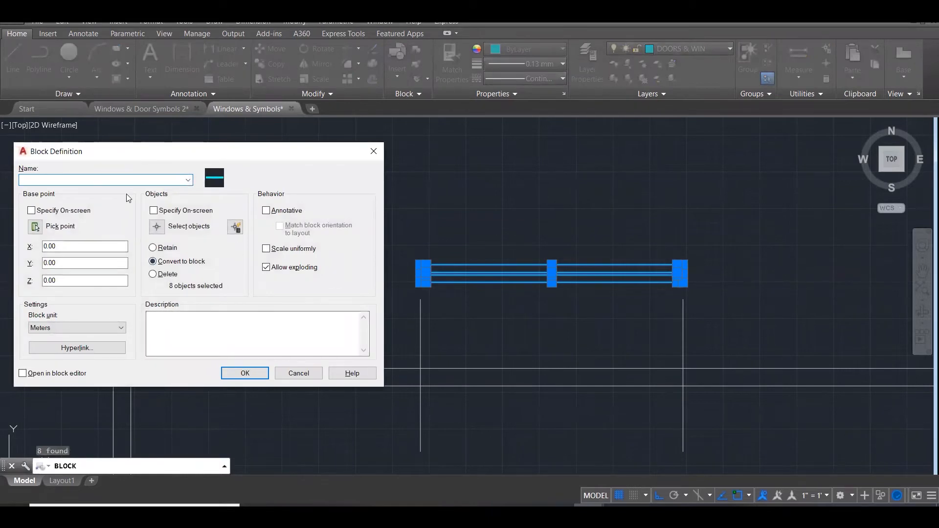
pyautogui.write('WINDOW 2235')
pyautogui.click(173, 350)
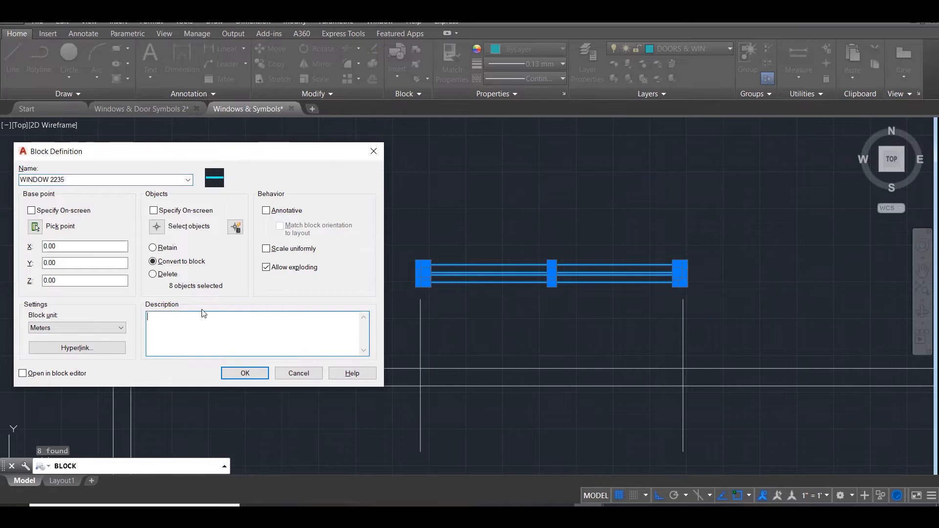
pyautogui.write('2235 SIZE')
pyautogui.moveTo(219, 317); pyautogui.dragTo(137, 312)
pyautogui.click(237, 336)
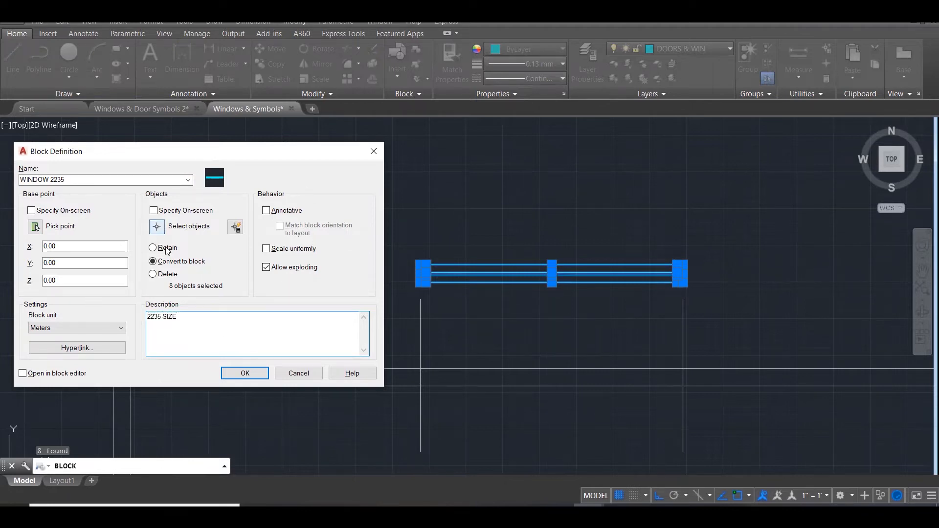
pyautogui.click(261, 376)
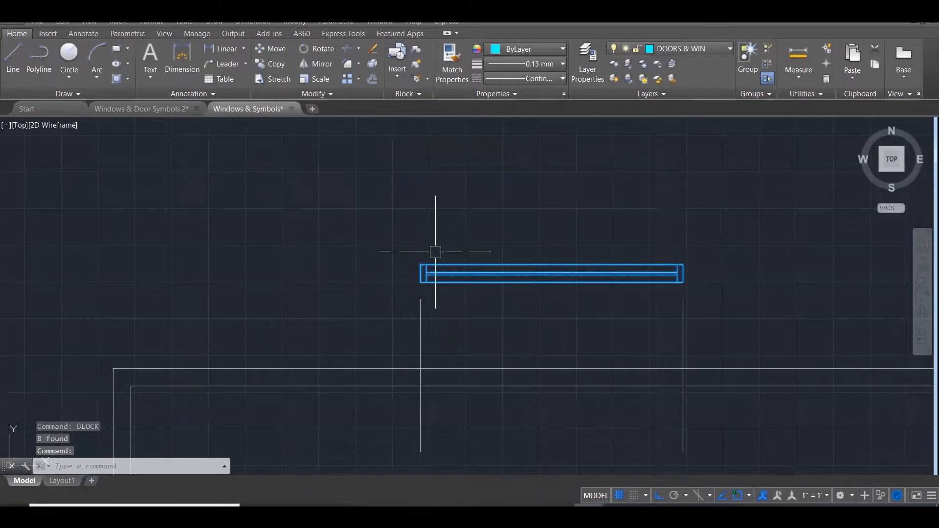
# Move the window block from its lower outer corner down to the guide line's intersection with the wall's inner line
pyautogui.write('M')
pyautogui.press('Return')
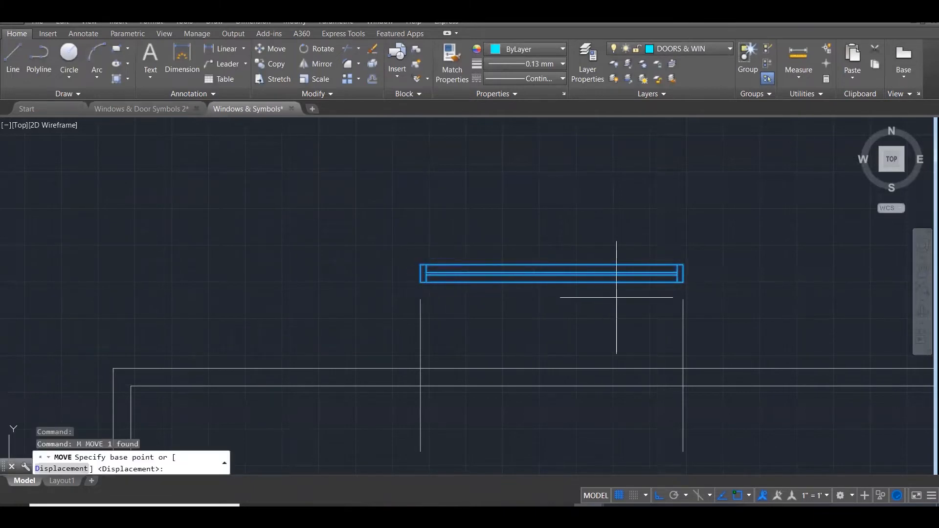
pyautogui.click(683, 282)
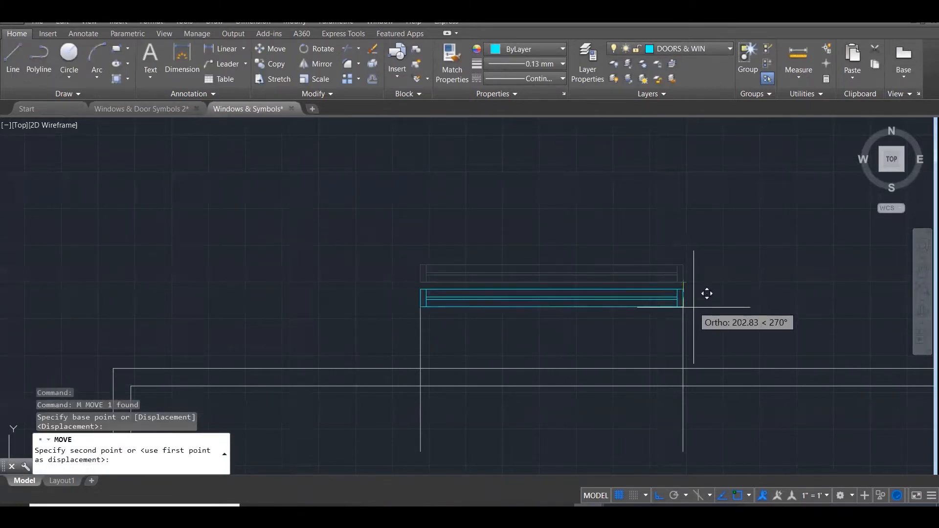
pyautogui.scroll(2, 705, 380)
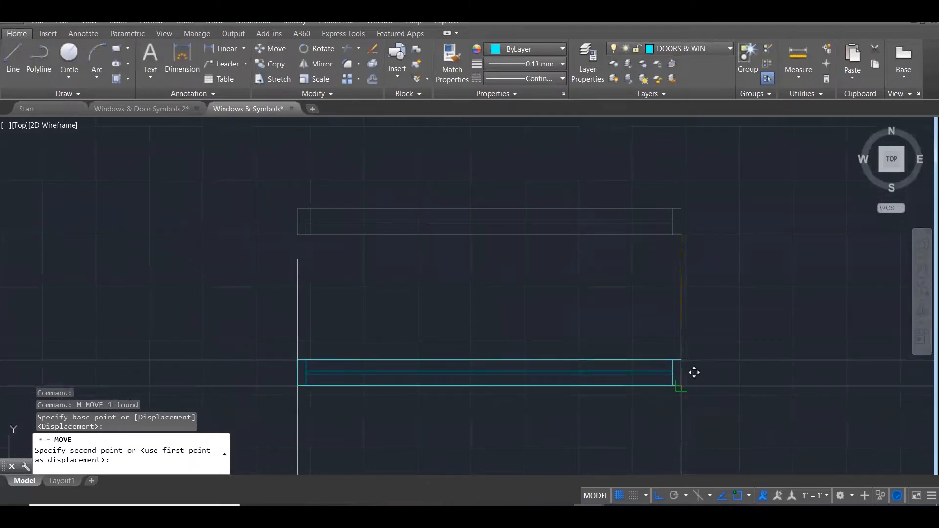
pyautogui.click(681, 386)
# Delete the two vertical guide lines at the ends of the window
pyautogui.click(715, 282)
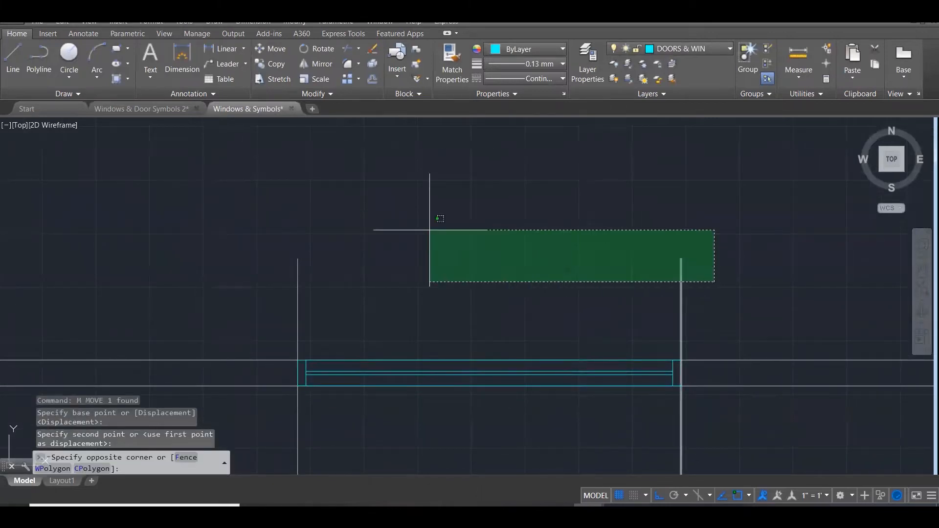
pyautogui.click(247, 241)
pyautogui.press('Delete')
pyautogui.scroll(-2, 329, 215)
pyautogui.scroll(-2, 579, 355)
pyautogui.scroll(3, 578, 355)
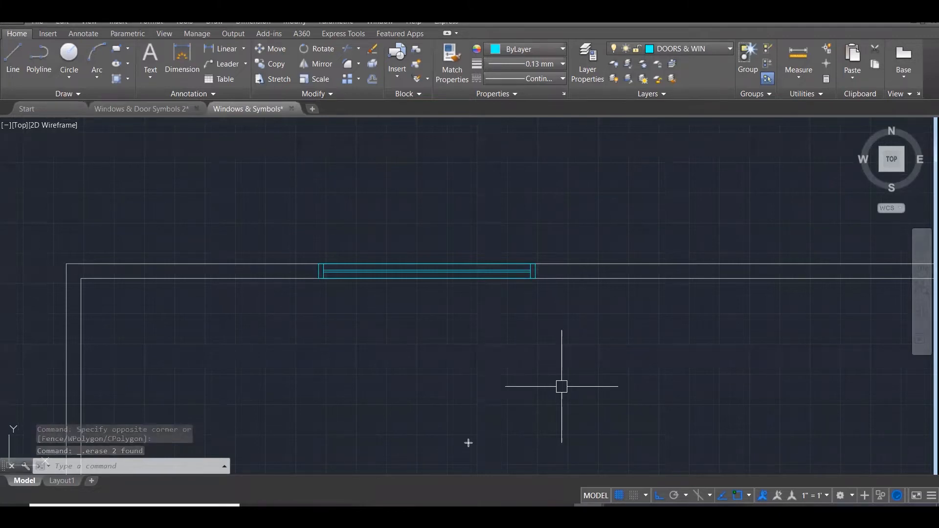
# Point out the window in the wall with on-screen arrows from several sides and clear them
pyautogui.moveTo(511, 403); pyautogui.dragTo(508, 439)
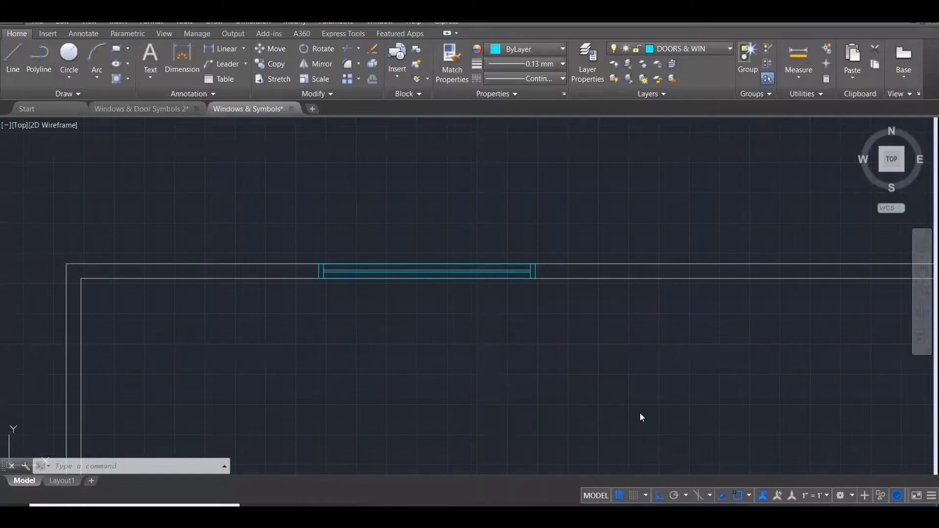
pyautogui.moveTo(517, 380)
pyautogui.mouseDown()
pyautogui.moveTo(494, 333)
pyautogui.moveTo(467, 315)
pyautogui.mouseUp()
pyautogui.moveTo(376, 373)
pyautogui.mouseDown()
pyautogui.moveTo(447, 303)
pyautogui.moveTo(425, 295)
pyautogui.mouseUp()
pyautogui.moveTo(497, 158); pyautogui.dragTo(434, 234)
pyautogui.moveTo(385, 189); pyautogui.dragTo(396, 255)
pyautogui.moveTo(656, 405); pyautogui.dragTo(490, 279)
pyautogui.moveTo(197, 399); pyautogui.dragTo(364, 273)
pyautogui.moveTo(565, 149); pyautogui.dragTo(494, 234)
pyautogui.moveTo(389, 393); pyautogui.dragTo(453, 296)
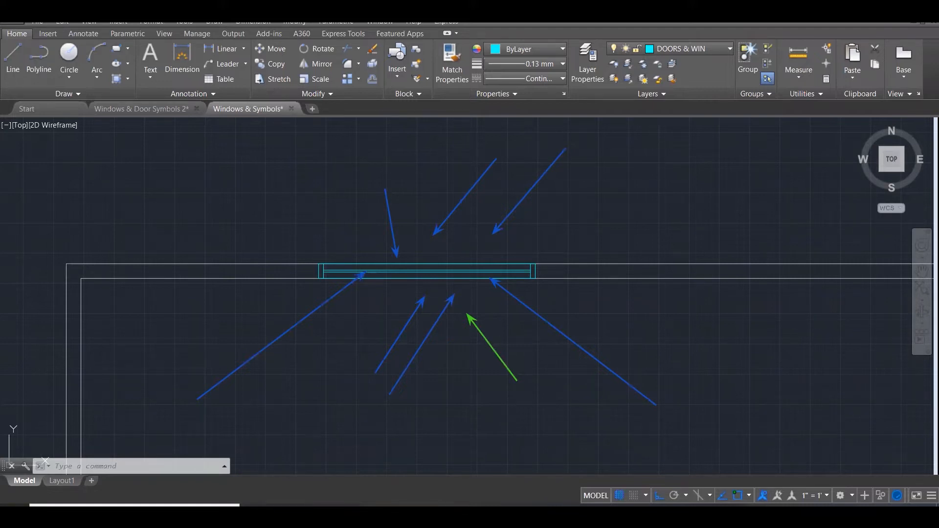
pyautogui.press('Escape')
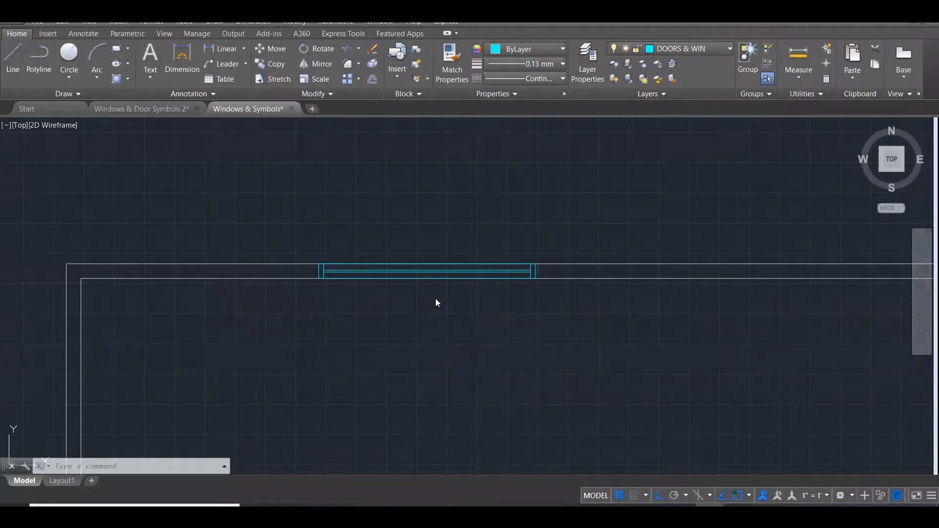
# Examine the plan and elevation drawings of the casement windows in the WINDOW SYMBOLS table
pyautogui.scroll(-1, 421, 210)
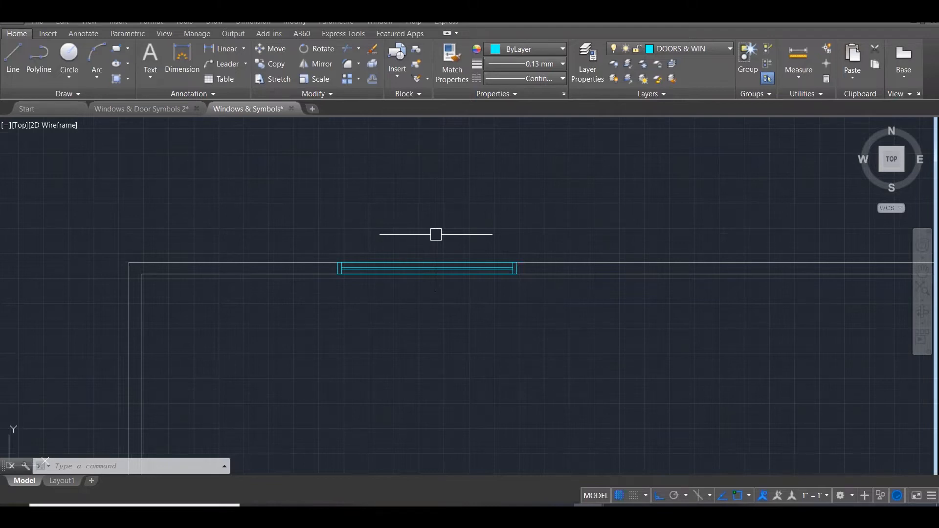
pyautogui.scroll(-2, 475, 322)
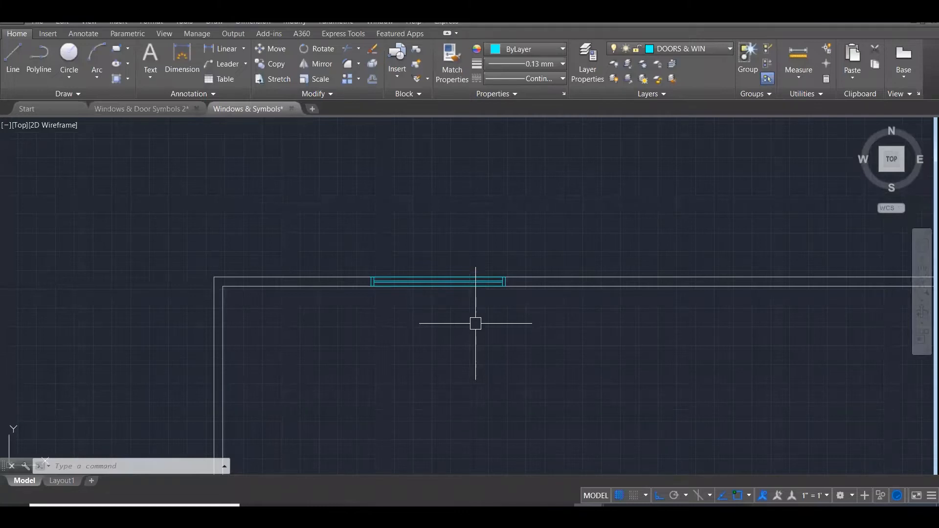
pyautogui.scroll(-5, 465, 268)
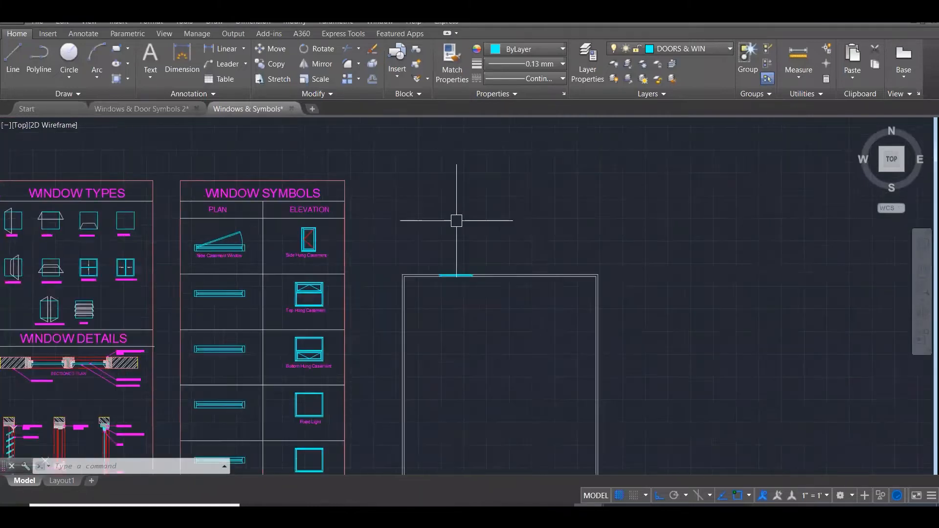
pyautogui.scroll(-1, 456, 221)
pyautogui.scroll(4, 225, 274)
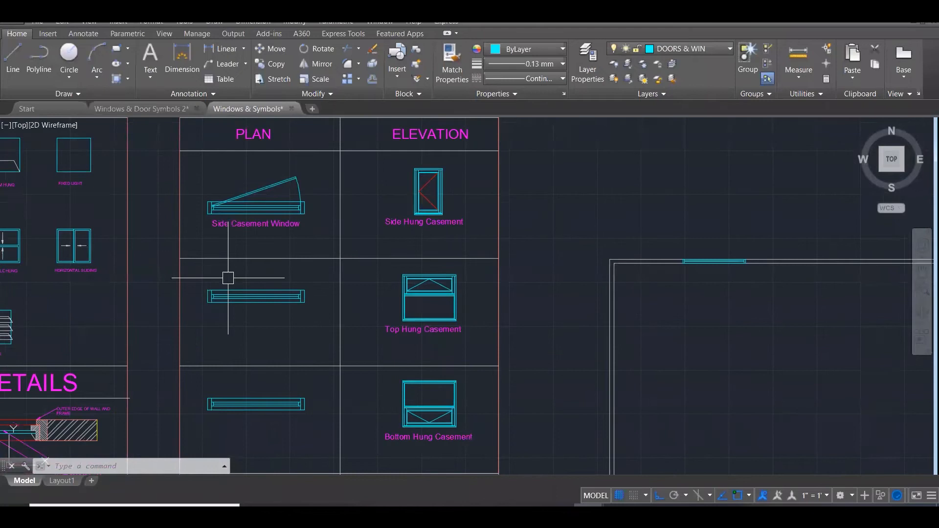
pyautogui.scroll(-2, 429, 251)
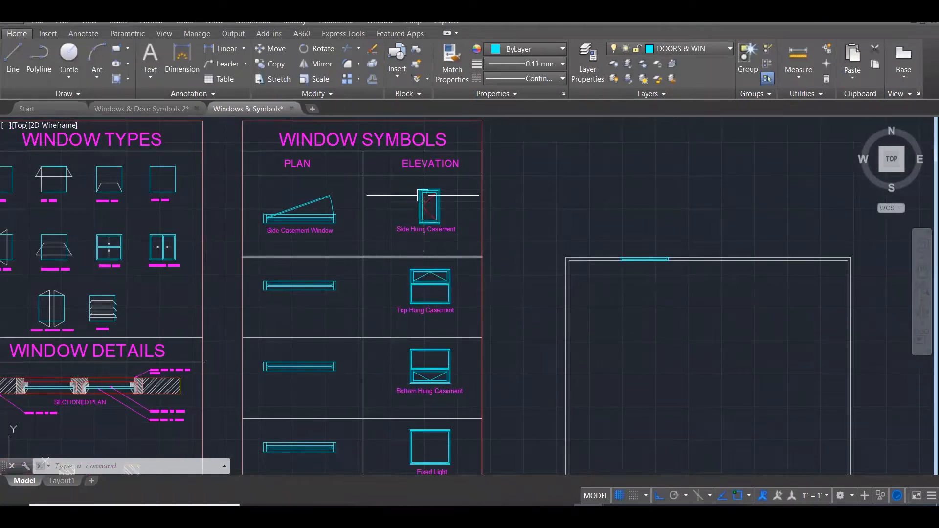
pyautogui.scroll(1, 424, 191)
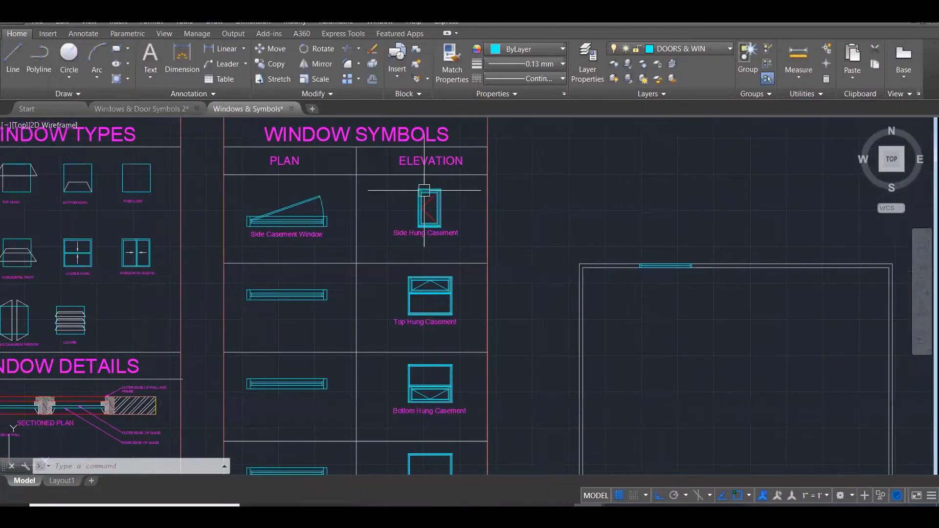
# Inspect the Side Hung Casement elevation block up close by selecting it and clearing the selection
pyautogui.scroll(3, 424, 190)
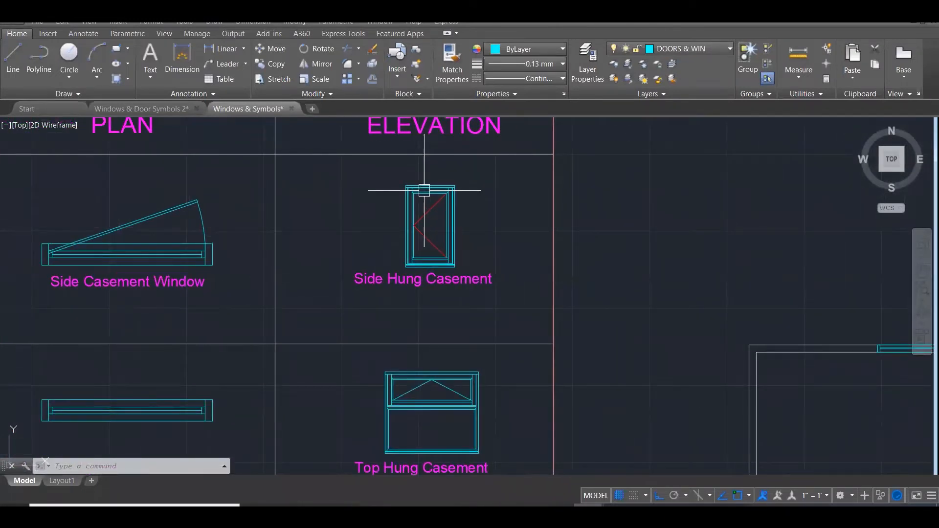
pyautogui.scroll(3, 424, 191)
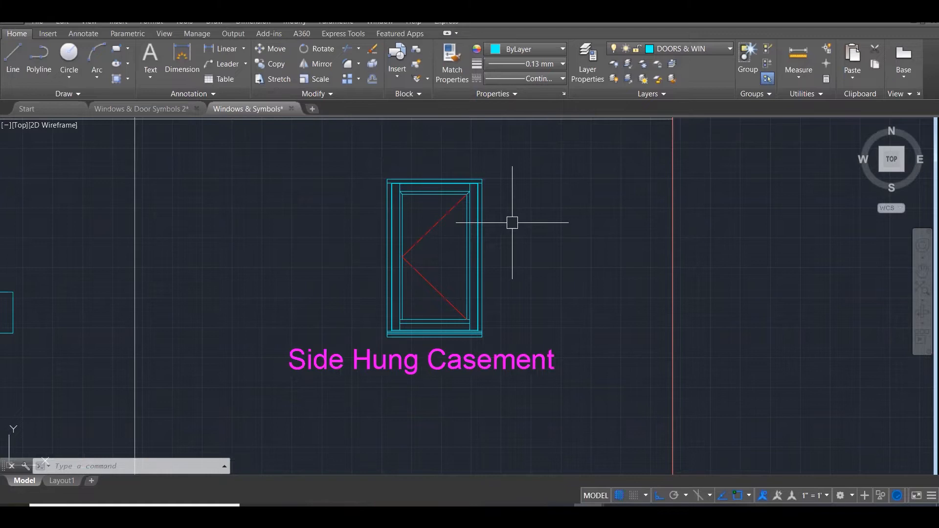
pyautogui.click(430, 220)
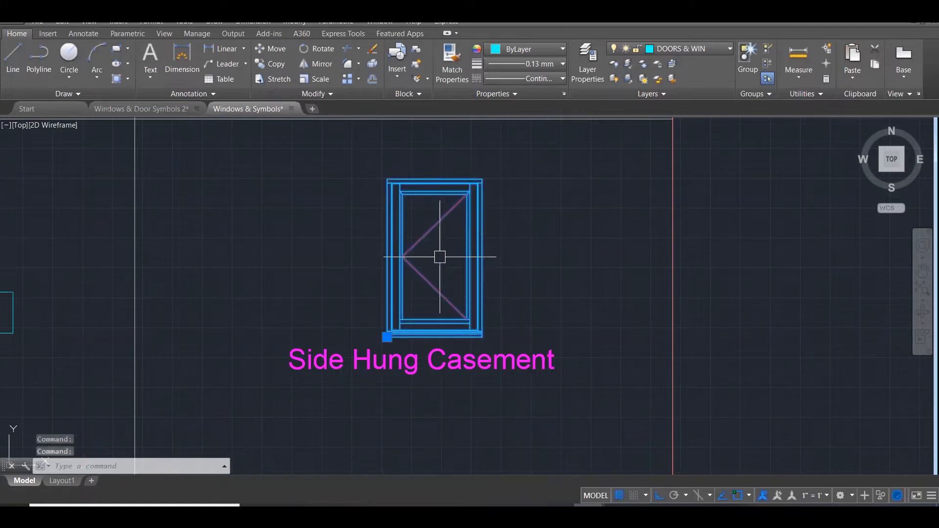
pyautogui.press('Escape')
pyautogui.press('Escape')
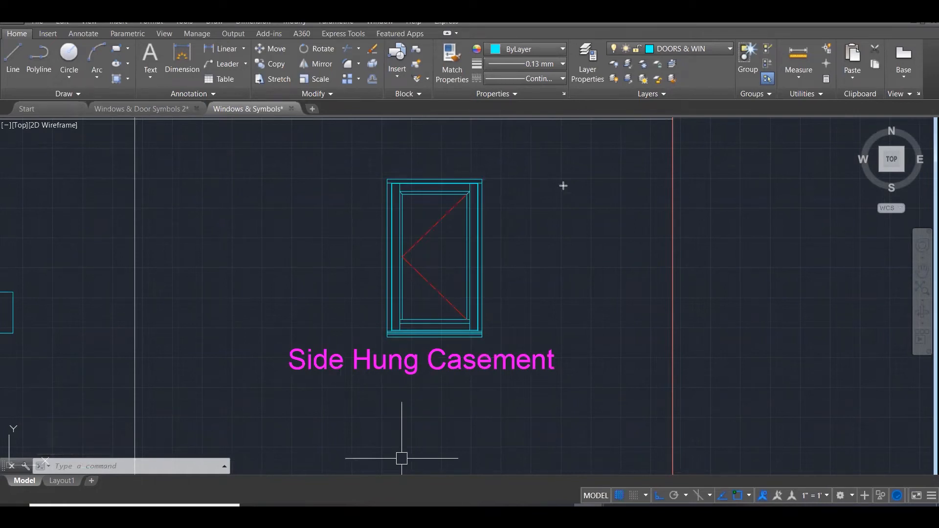
# Sketch two nested blue rectangles as an on-screen window outline beside the Side Hung Casement elevation
pyautogui.click(579, 172)
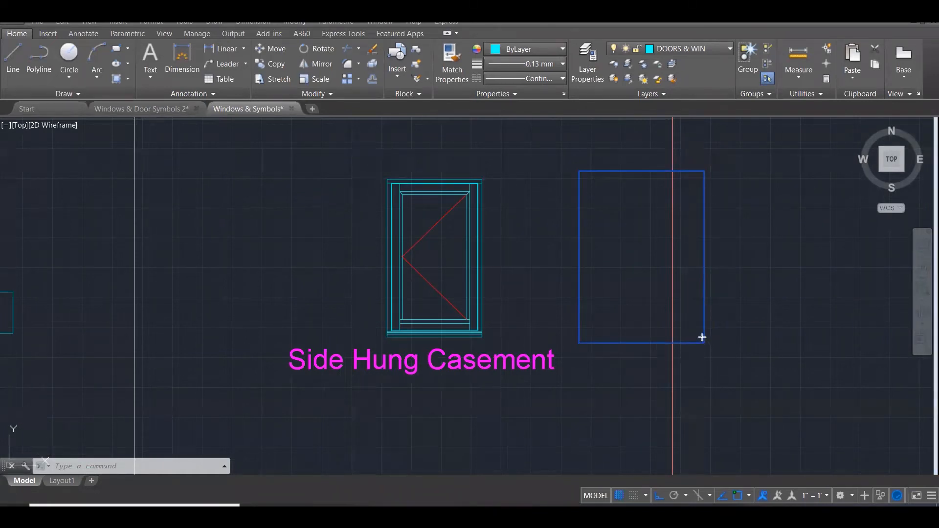
pyautogui.click(692, 335)
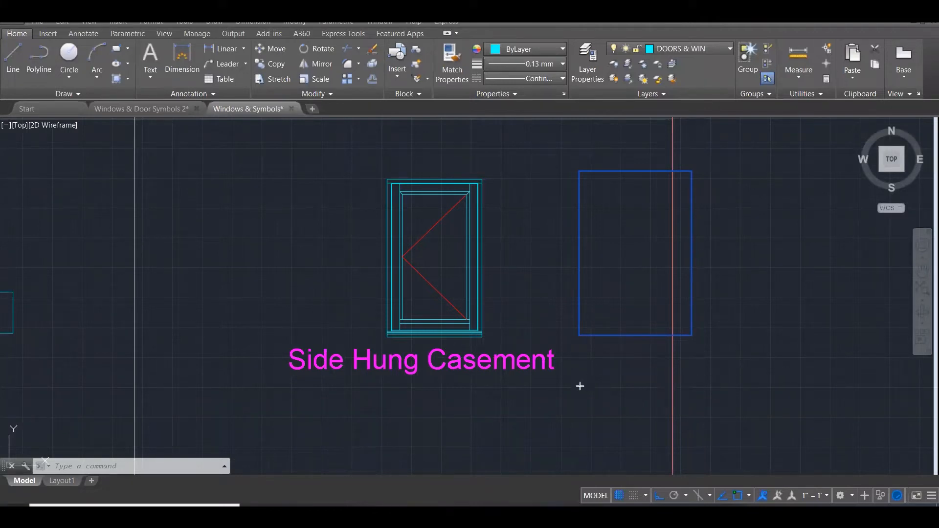
pyautogui.click(587, 176)
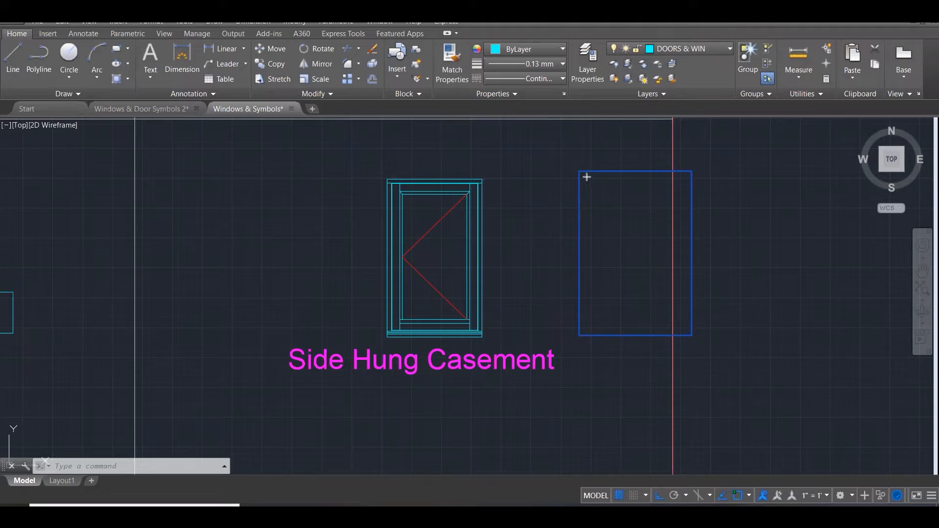
pyautogui.click(685, 328)
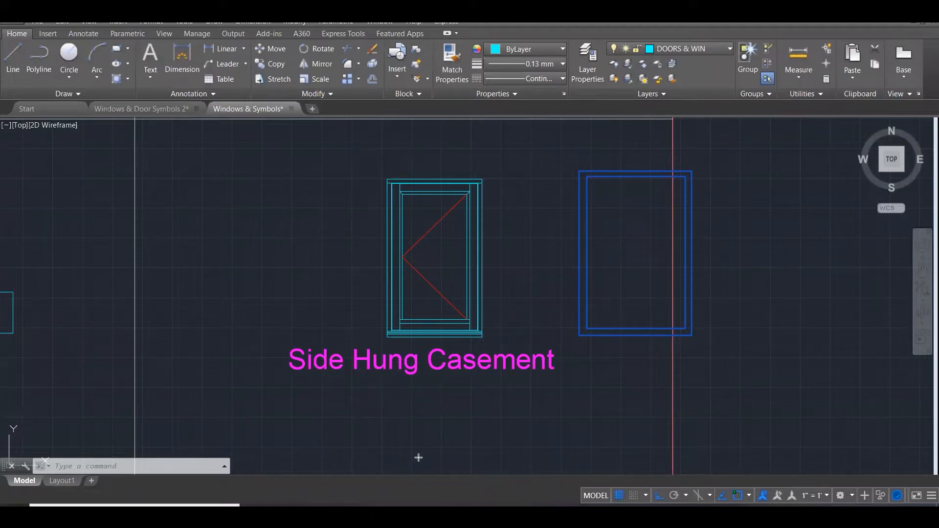
# Mark the left hinge side of both windows with red on-screen lines, undoing the extra line on the sketch's right side
pyautogui.moveTo(593, 143); pyautogui.dragTo(592, 380)
pyautogui.moveTo(404, 135); pyautogui.dragTo(403, 369)
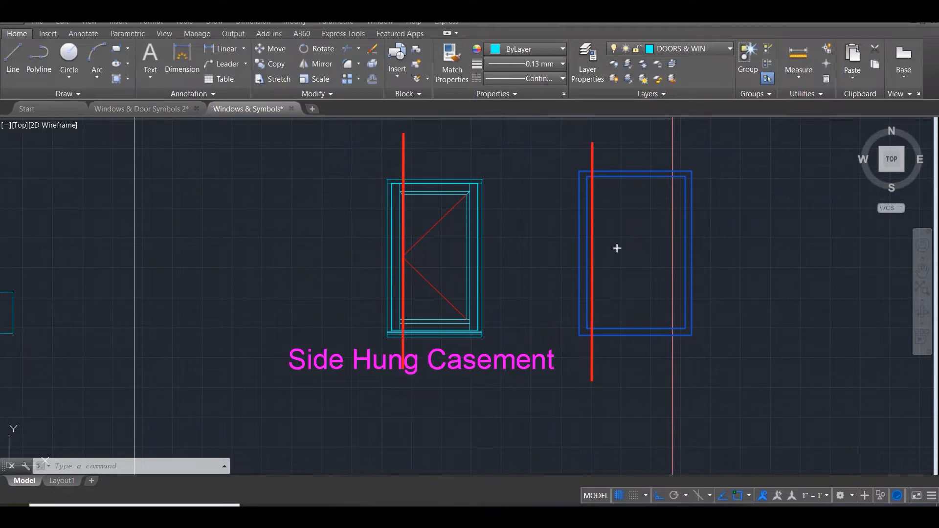
pyautogui.moveTo(686, 149); pyautogui.dragTo(680, 402)
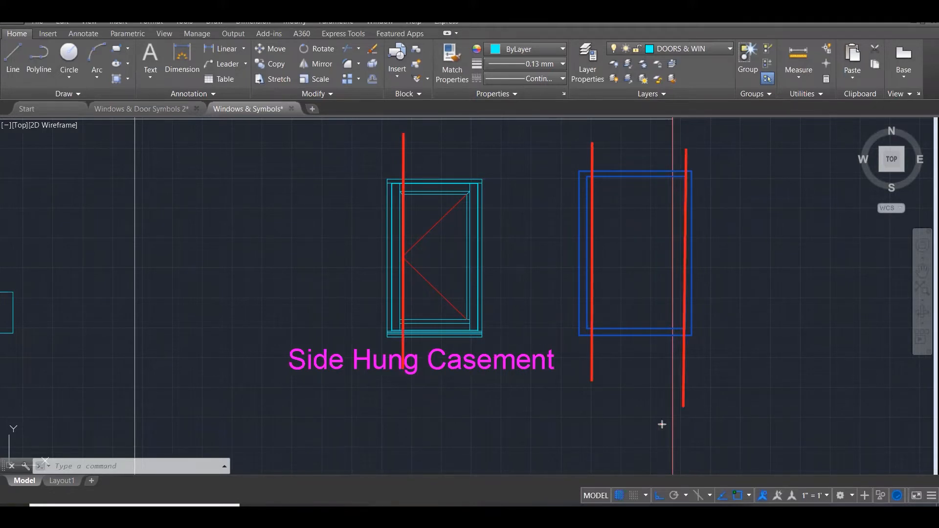
pyautogui.hotkey('ctrl', 'z')
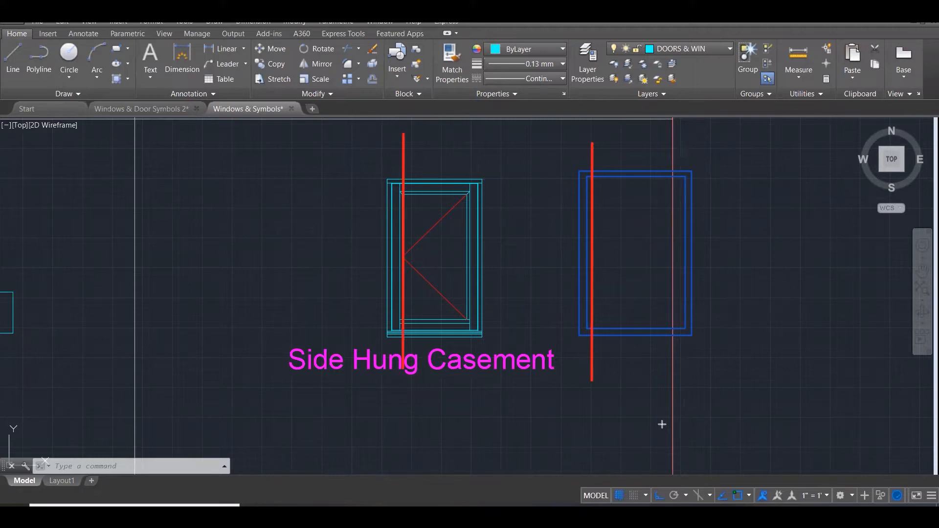
# Trace the diagonal opening lines on both windows in red, with their apex on the left hinge line
pyautogui.moveTo(473, 192)
pyautogui.mouseDown()
pyautogui.moveTo(404, 255)
pyautogui.moveTo(474, 326)
pyautogui.mouseUp()
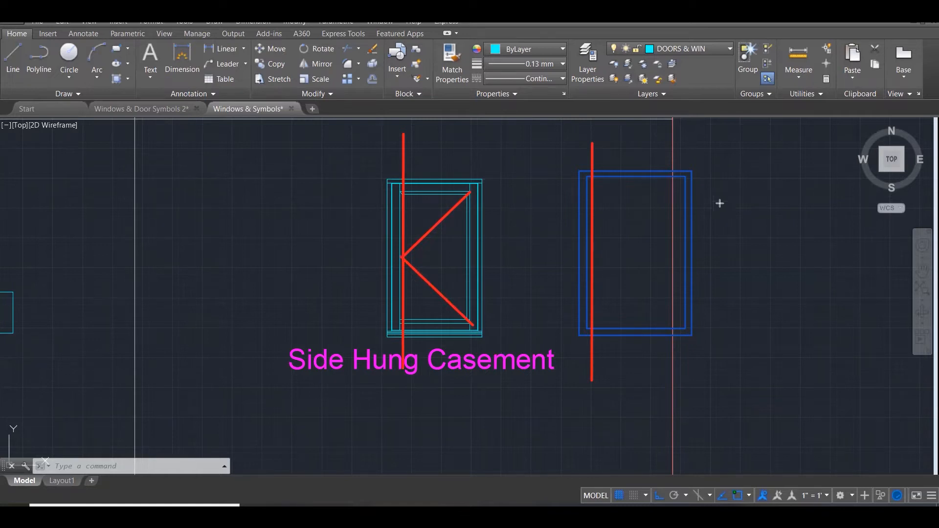
pyautogui.moveTo(685, 177); pyautogui.dragTo(680, 181)
pyautogui.moveTo(633, 224)
pyautogui.mouseDown()
pyautogui.moveTo(591, 246)
pyautogui.moveTo(594, 255)
pyautogui.mouseUp()
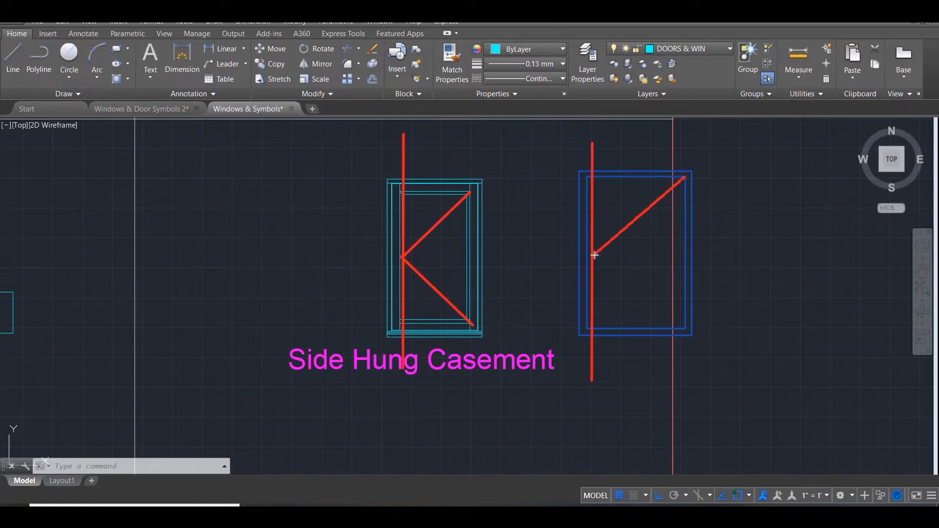
pyautogui.click(686, 327)
pyautogui.press('Return')
# Label the sketched window outline "LEFT HUNG" with red on-screen text above it
pyautogui.click(600, 143)
pyautogui.write('LEFT OPENING')
pyautogui.press('BackSpace')
pyautogui.press('BackSpace')
pyautogui.press('BackSpace')
pyautogui.press('BackSpace')
pyautogui.press('BackSpace')
pyautogui.press('BackSpace')
pyautogui.press('BackSpace')
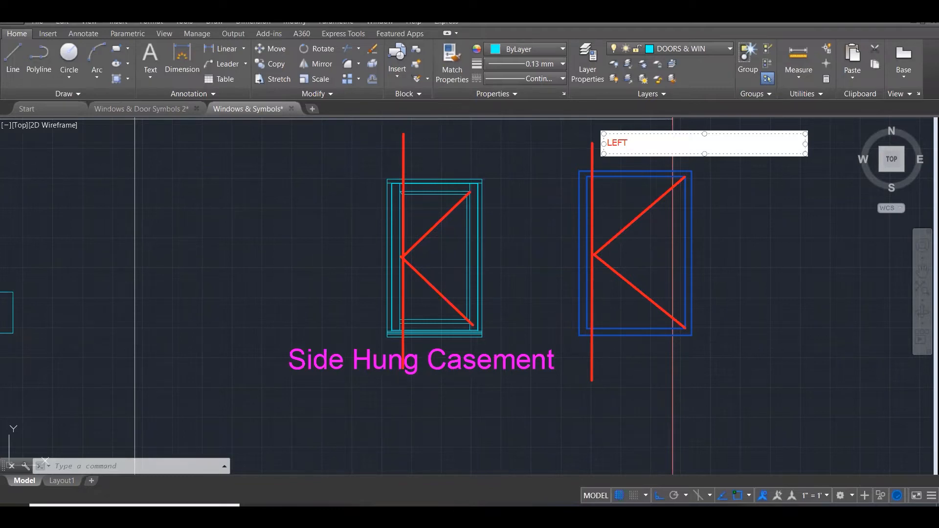
pyautogui.write('HUNG')
pyautogui.click(726, 187)
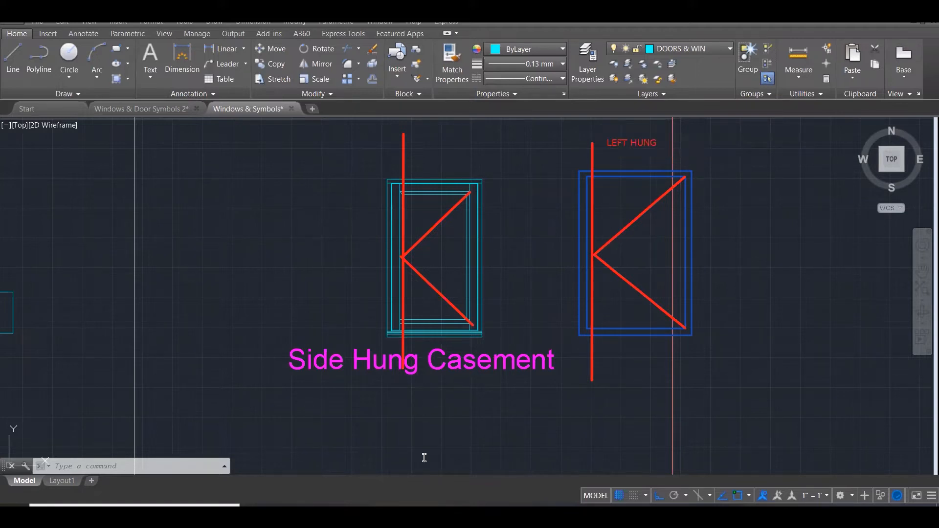
# Shade the triangle formed by the Side Hung Casement's opening lines in red and point an arrow at its hinge line
pyautogui.moveTo(470, 193); pyautogui.dragTo(468, 310)
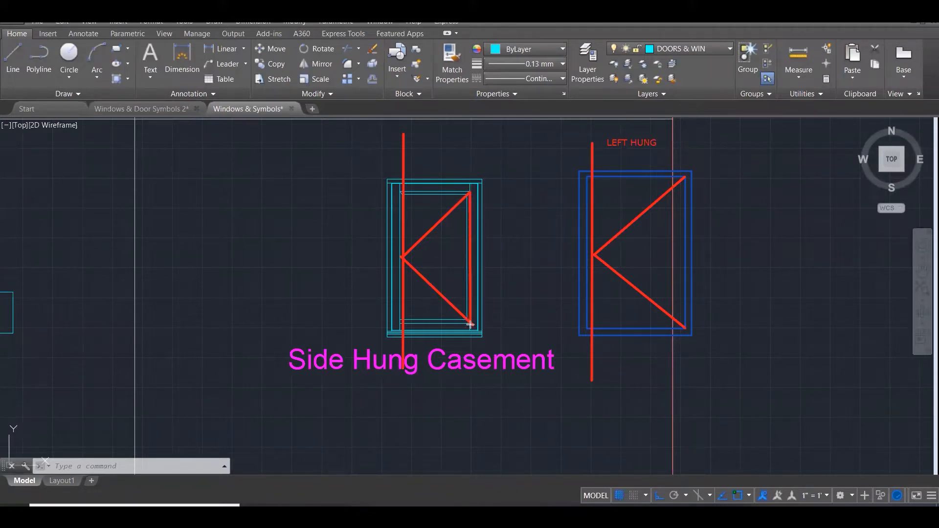
pyautogui.click(471, 325)
pyautogui.press('Escape')
pyautogui.moveTo(417, 243); pyautogui.dragTo(426, 287)
pyautogui.moveTo(433, 224)
pyautogui.mouseDown()
pyautogui.moveTo(446, 294)
pyautogui.moveTo(455, 293)
pyautogui.moveTo(471, 195)
pyautogui.mouseUp()
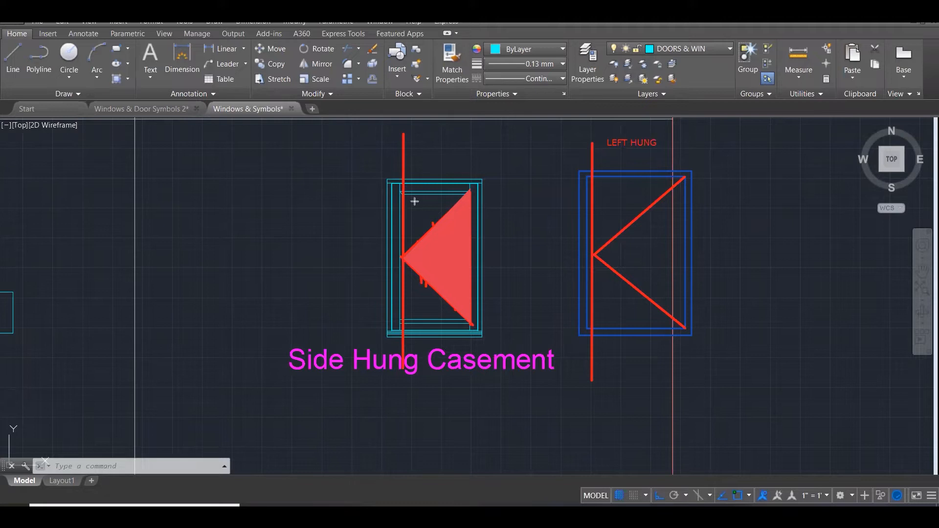
pyautogui.moveTo(441, 137)
pyautogui.mouseDown()
pyautogui.moveTo(414, 162)
pyautogui.moveTo(432, 157)
pyautogui.mouseUp()
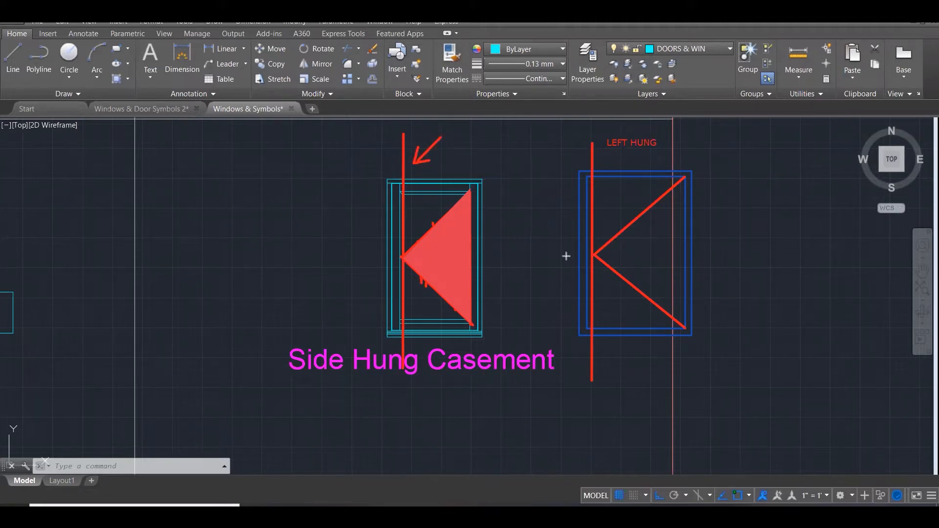
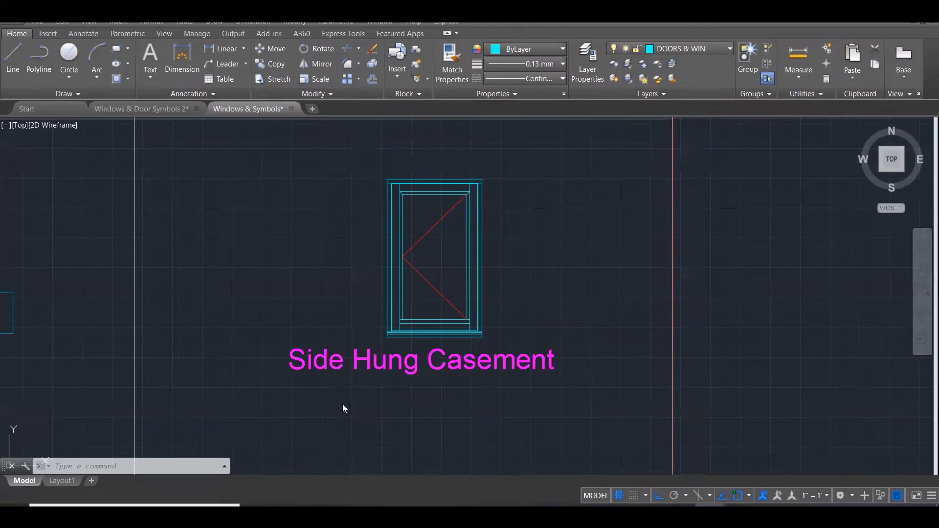
# Highlight the hinged top edge of the Top Hung Casement elevation with red on-screen boxes and clear them
pyautogui.scroll(-1, 470, 279)
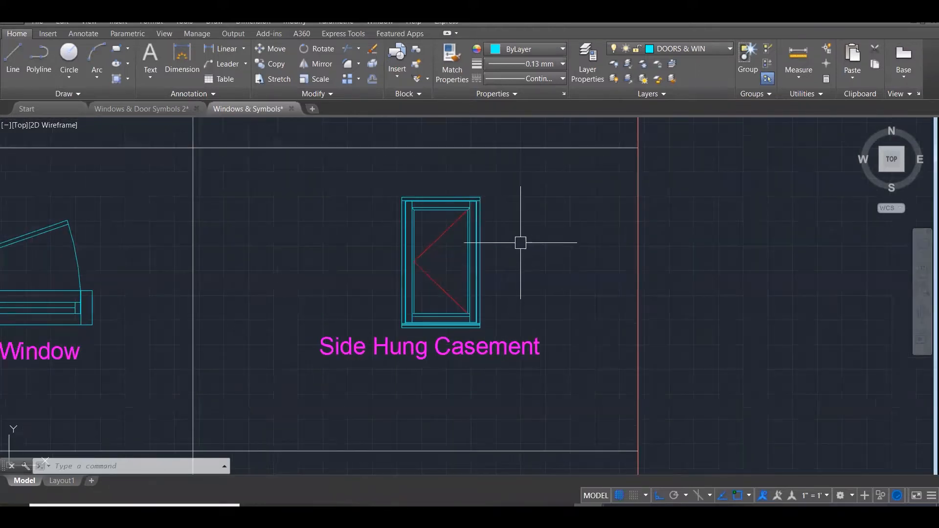
pyautogui.scroll(-1, 521, 242)
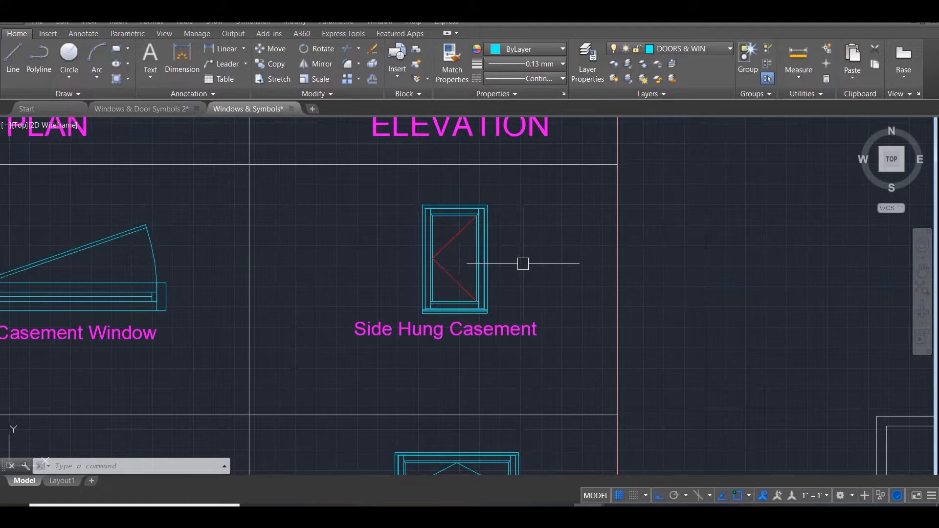
pyautogui.scroll(-2, 465, 274)
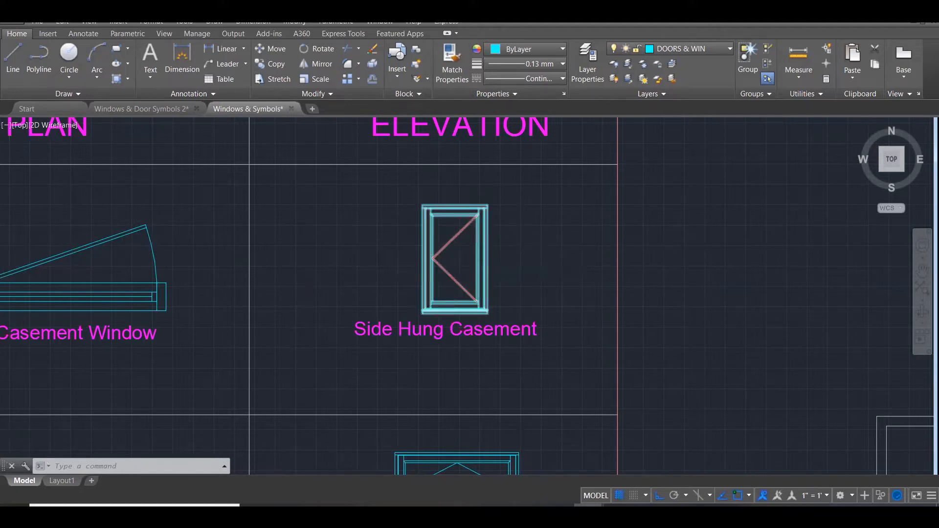
pyautogui.scroll(-3, 462, 247)
pyautogui.scroll(4, 465, 372)
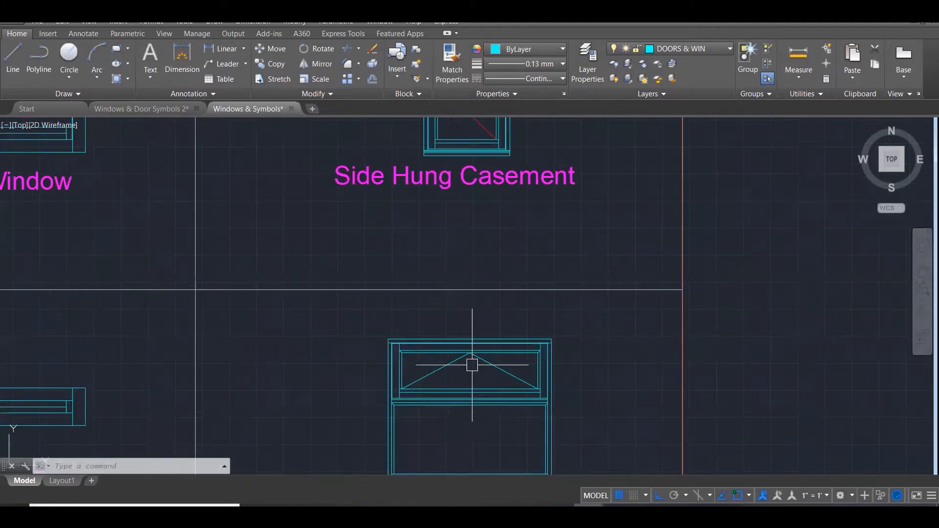
pyautogui.scroll(1, 478, 360)
pyautogui.scroll(2, 483, 365)
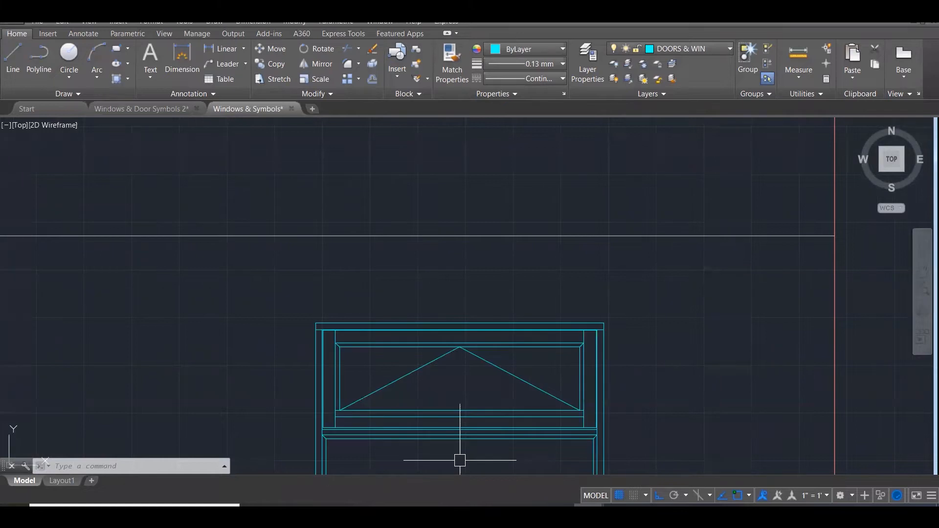
pyautogui.moveTo(420, 330)
pyautogui.mouseDown()
pyautogui.moveTo(506, 376)
pyautogui.moveTo(516, 363)
pyautogui.mouseUp()
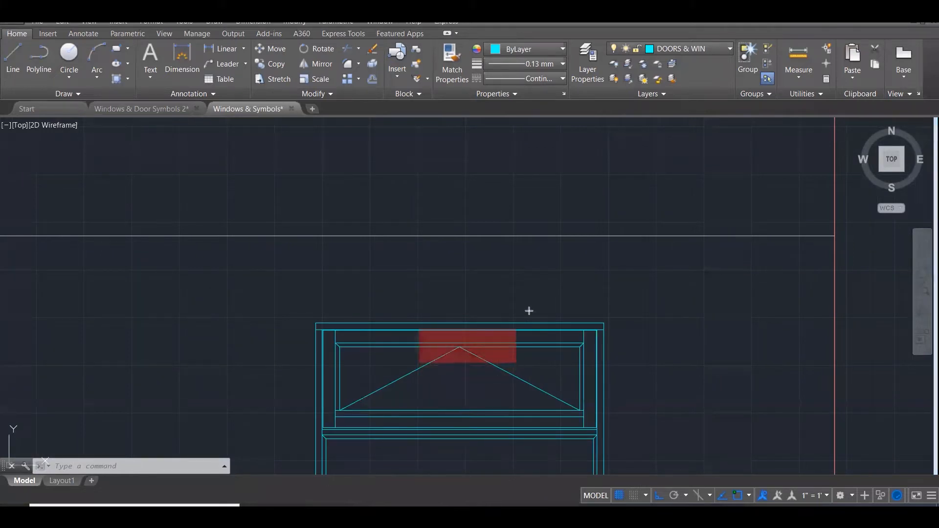
pyautogui.moveTo(329, 335)
pyautogui.mouseDown()
pyautogui.moveTo(511, 356)
pyautogui.moveTo(593, 354)
pyautogui.mouseUp()
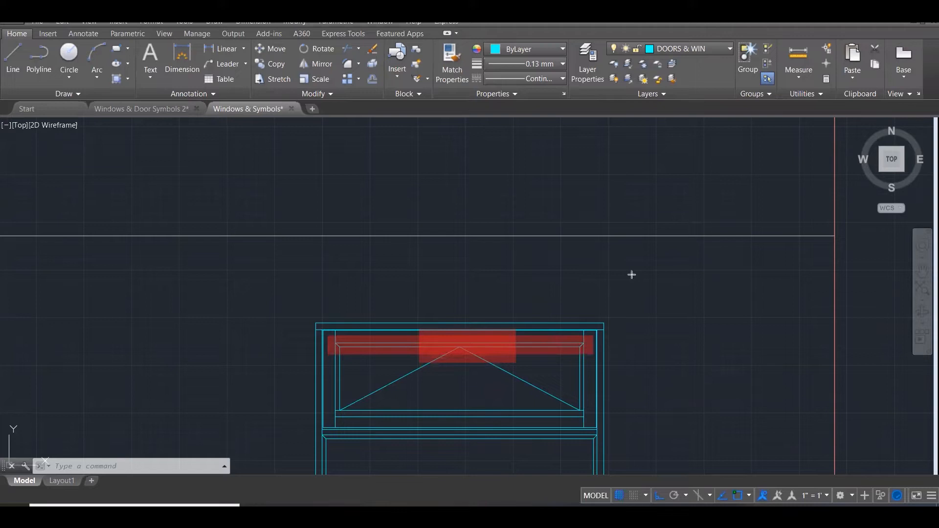
pyautogui.press('Escape')
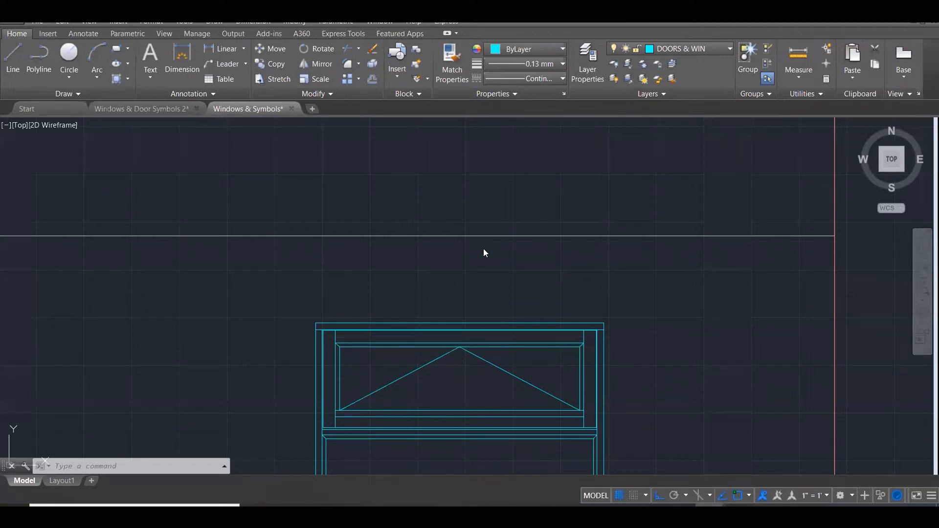
# Examine the Bottom Hung Casement and Fixed Light elevations in the WINDOW SYMBOLS table
pyautogui.scroll(-5, 499, 293)
pyautogui.scroll(5, 509, 433)
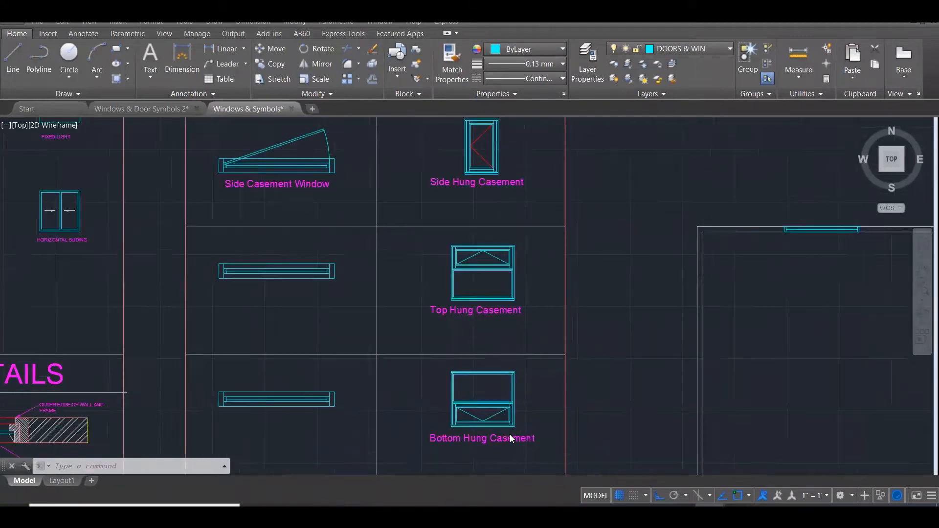
pyautogui.scroll(-1, 577, 283)
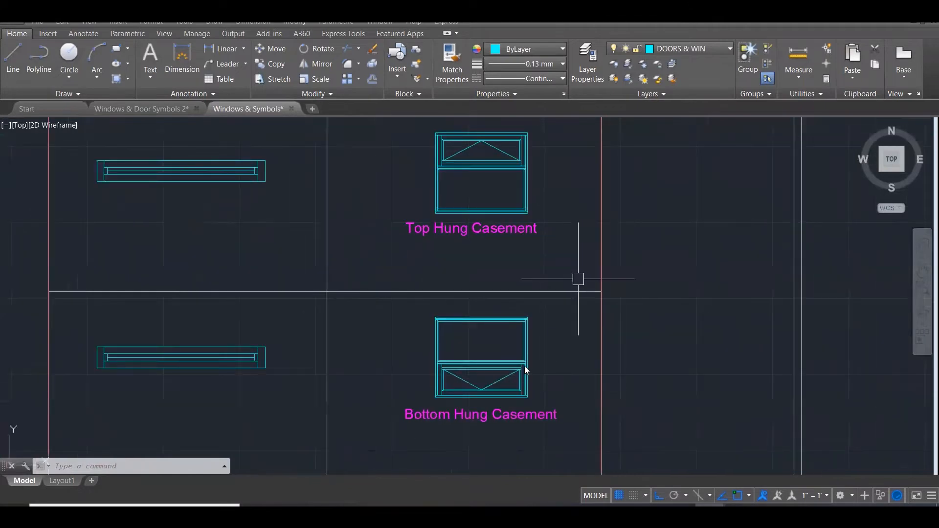
pyautogui.scroll(-3, 539, 256)
pyautogui.scroll(2, 540, 259)
pyautogui.scroll(3, 516, 383)
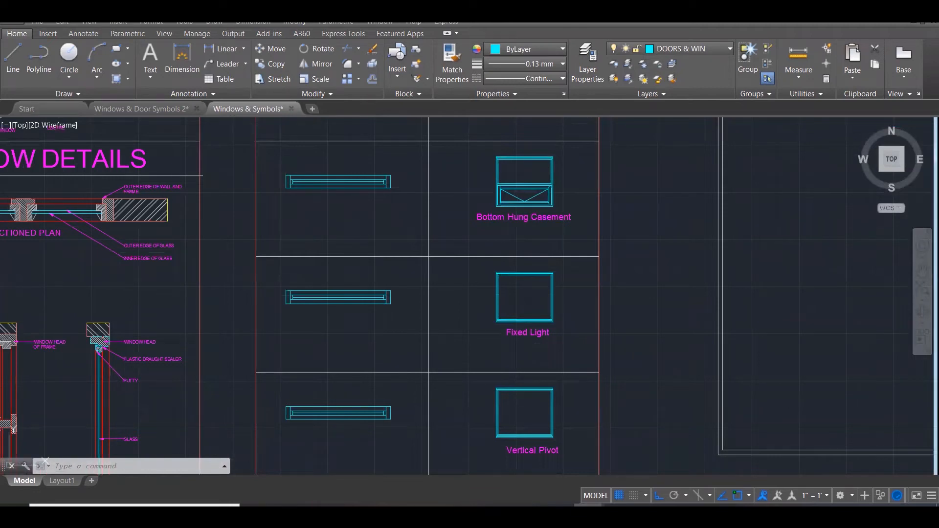
pyautogui.scroll(-1, 549, 249)
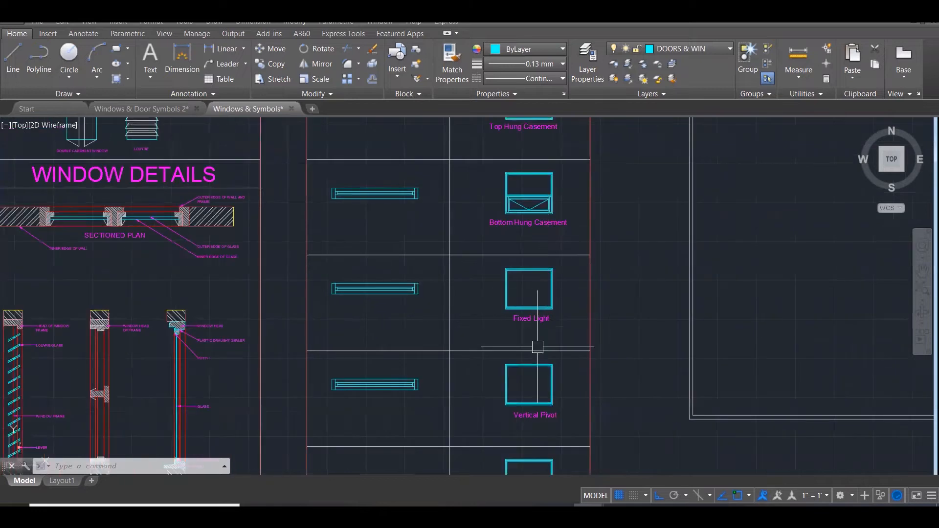
# Mark the Vertical Pivot window's top and bottom pivot points and vertical direction with red on-screen lines, underline "Vertical", and clear the marks
pyautogui.scroll(1, 524, 414)
pyautogui.scroll(2, 524, 413)
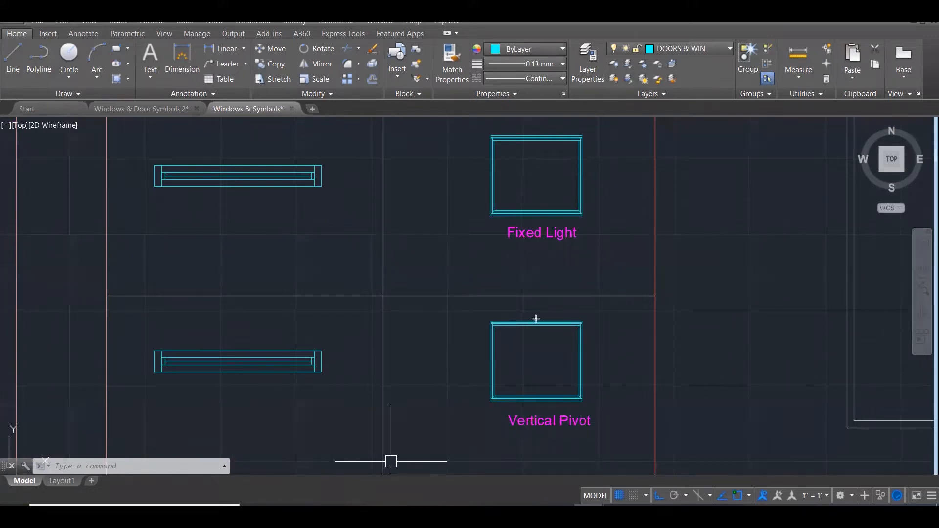
pyautogui.moveTo(537, 391); pyautogui.dragTo(538, 409)
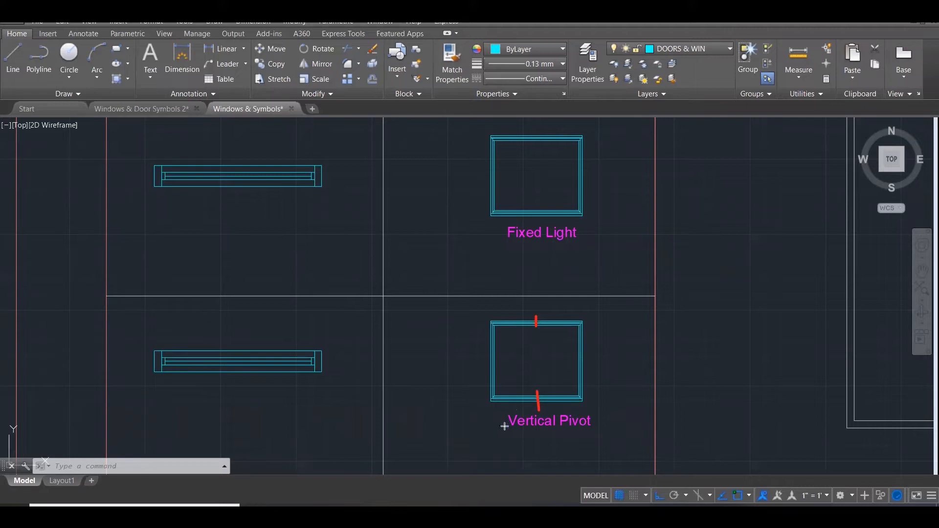
pyautogui.moveTo(514, 431); pyautogui.dragTo(555, 428)
pyautogui.moveTo(620, 311); pyautogui.dragTo(618, 422)
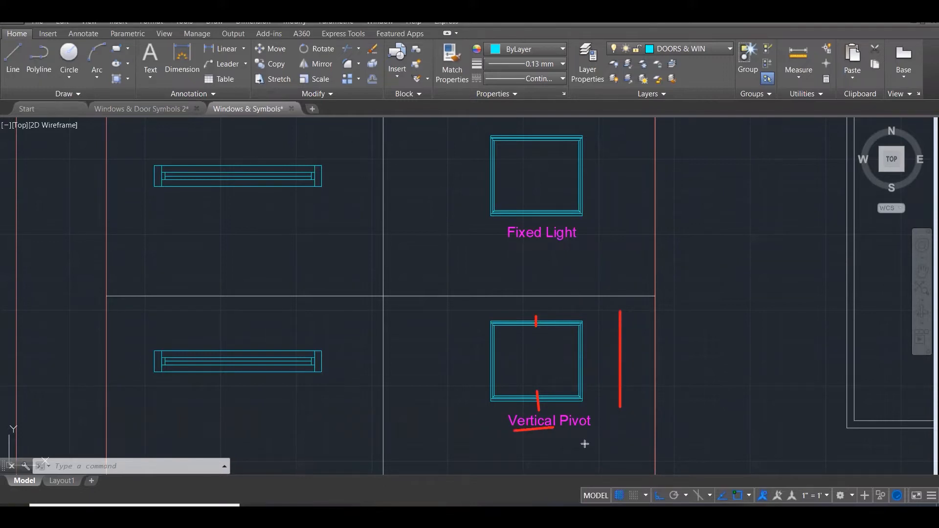
pyautogui.press('Escape')
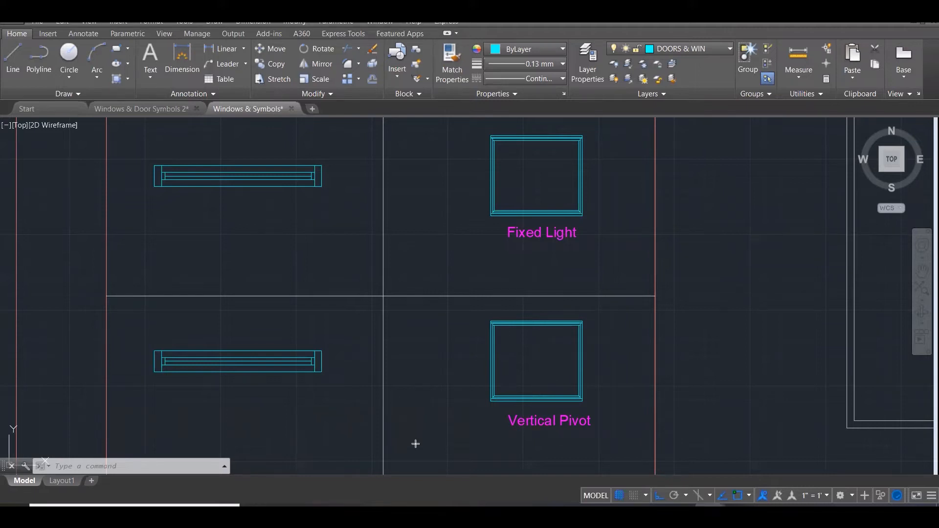
# Mark the Horizontal Pivot window's two side pivot points and horizontal axis in red, draw a circle across the axis, and clear the marks
pyautogui.scroll(-3, 684, 240)
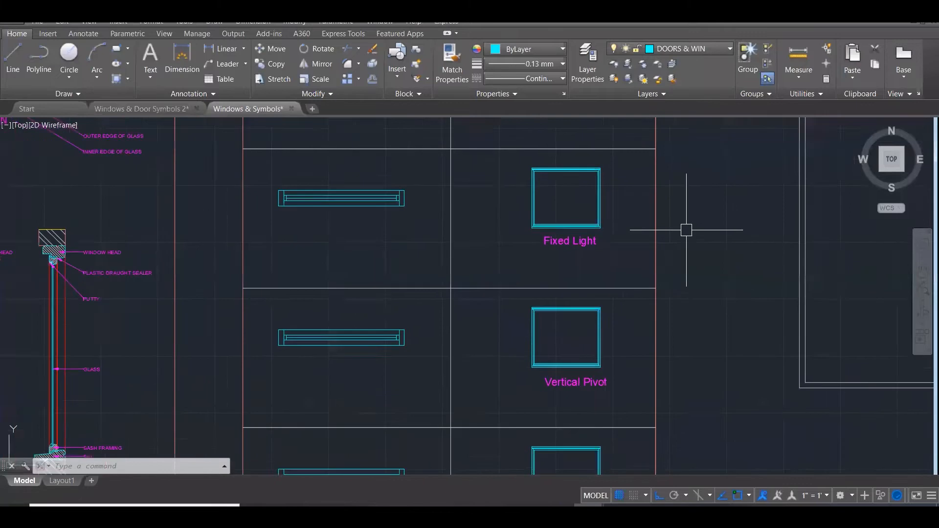
pyautogui.scroll(4, 657, 433)
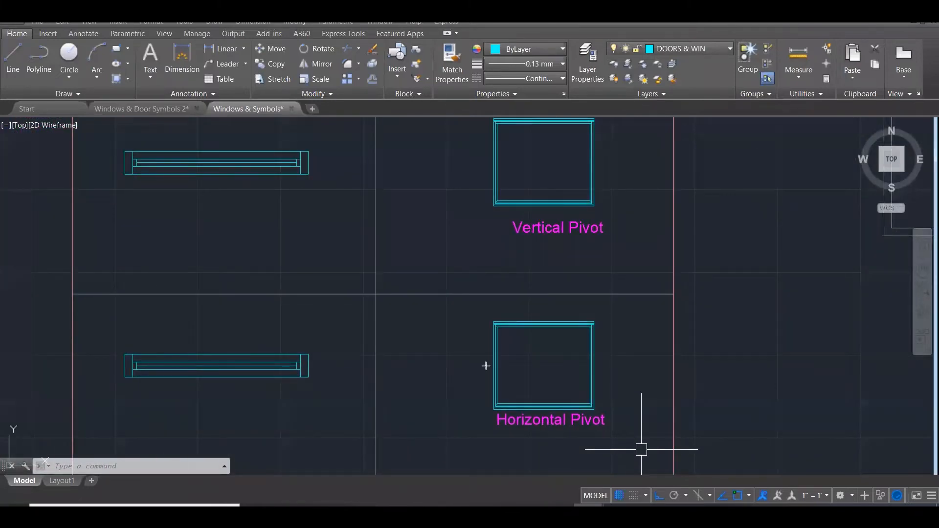
pyautogui.moveTo(487, 363); pyautogui.dragTo(502, 362)
pyautogui.moveTo(583, 364); pyautogui.dragTo(603, 364)
pyautogui.moveTo(380, 429); pyautogui.dragTo(486, 430)
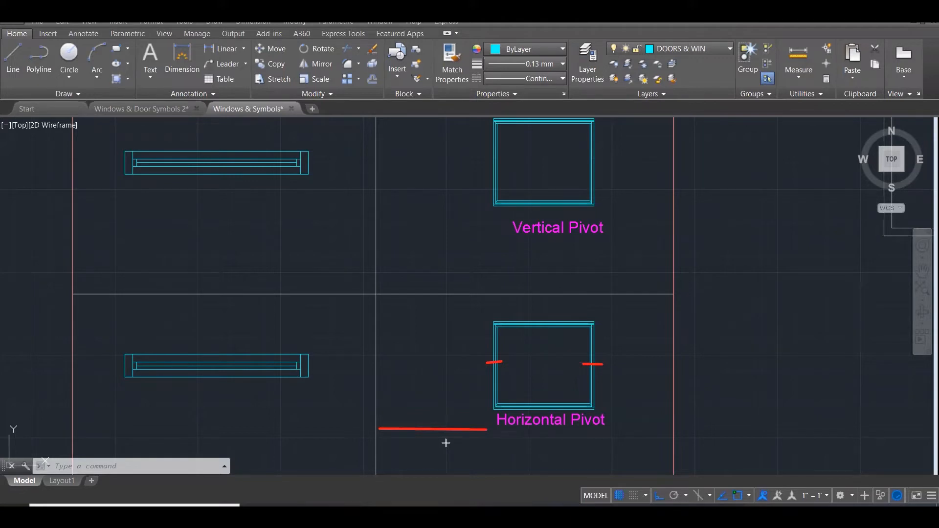
pyautogui.moveTo(417, 414)
pyautogui.mouseDown()
pyautogui.moveTo(447, 426)
pyautogui.moveTo(450, 444)
pyautogui.mouseUp()
pyautogui.moveTo(446, 417)
pyautogui.mouseDown()
pyautogui.moveTo(440, 375)
pyautogui.moveTo(440, 432)
pyautogui.mouseUp()
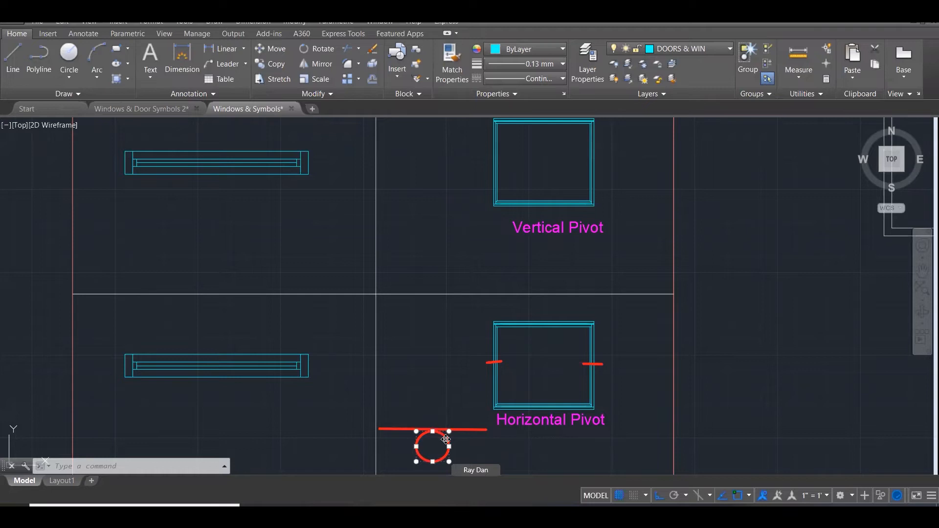
pyautogui.moveTo(450, 432); pyautogui.dragTo(432, 415)
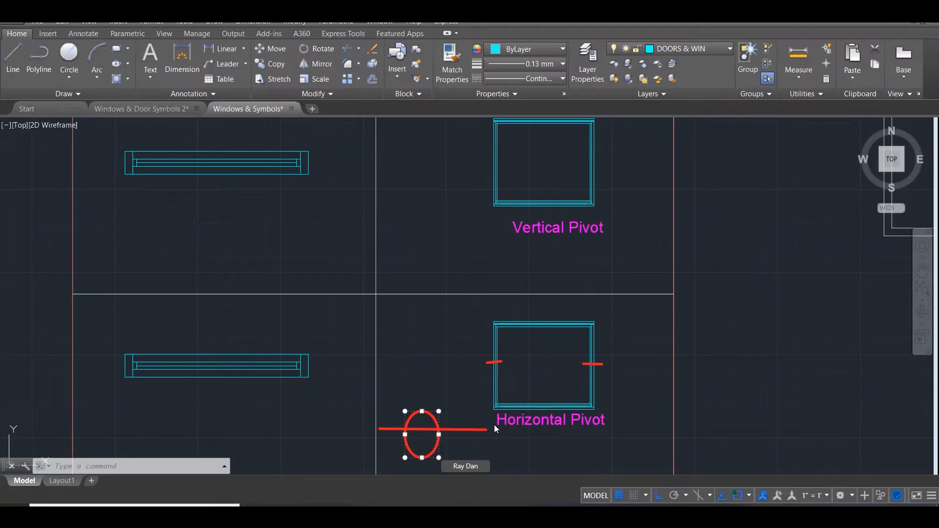
pyautogui.press('Delete')
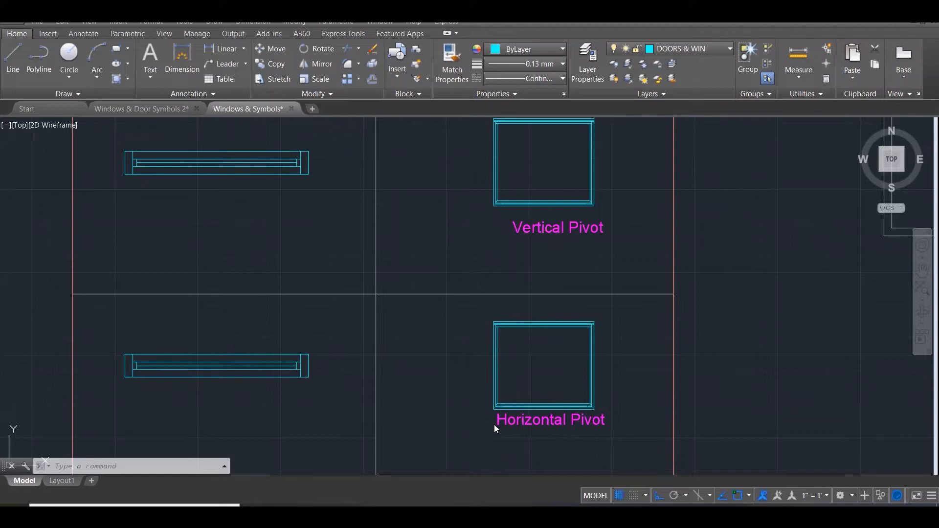
# Examine the arrows in the Double Hung Sliding Sash and Horizontal Sliding Sash elevations of the WINDOW SYMBOLS table
pyautogui.scroll(-1, 652, 381)
pyautogui.moveTo(651, 381); pyautogui.dragTo(622, 176, button='middle')
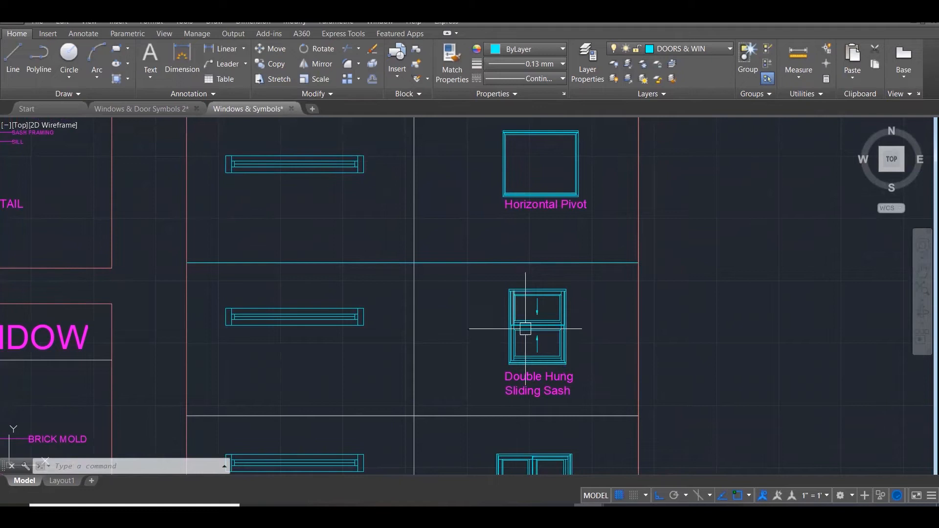
pyautogui.scroll(3, 538, 344)
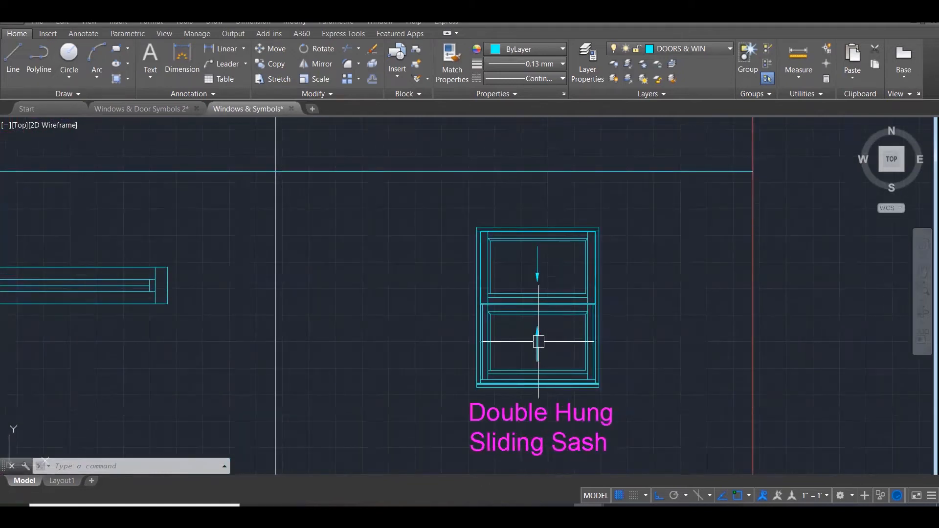
pyautogui.scroll(-1, 546, 334)
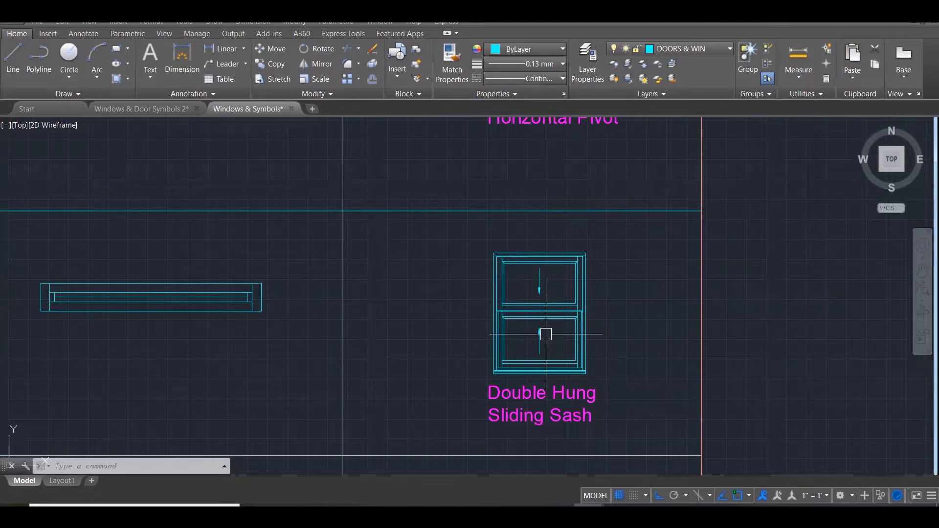
pyautogui.scroll(-3, 602, 266)
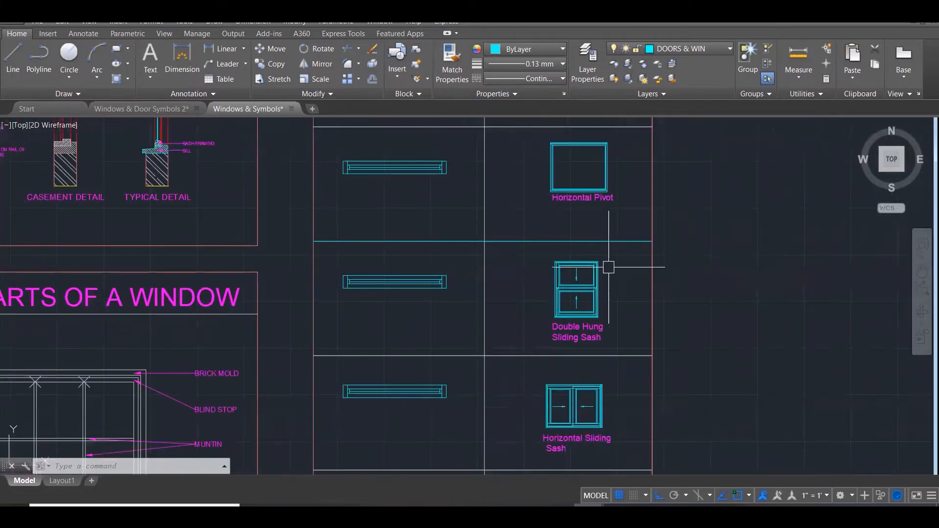
pyautogui.scroll(2, 587, 439)
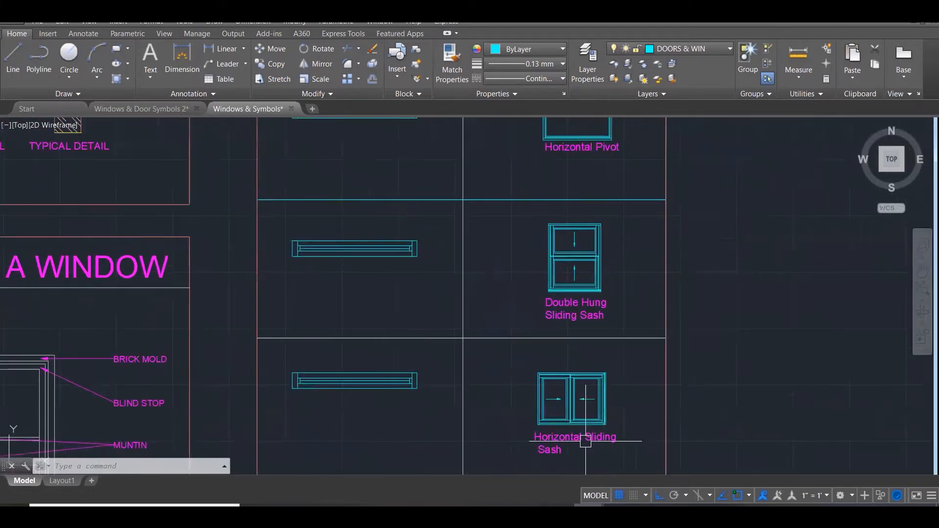
pyautogui.scroll(-1, 606, 368)
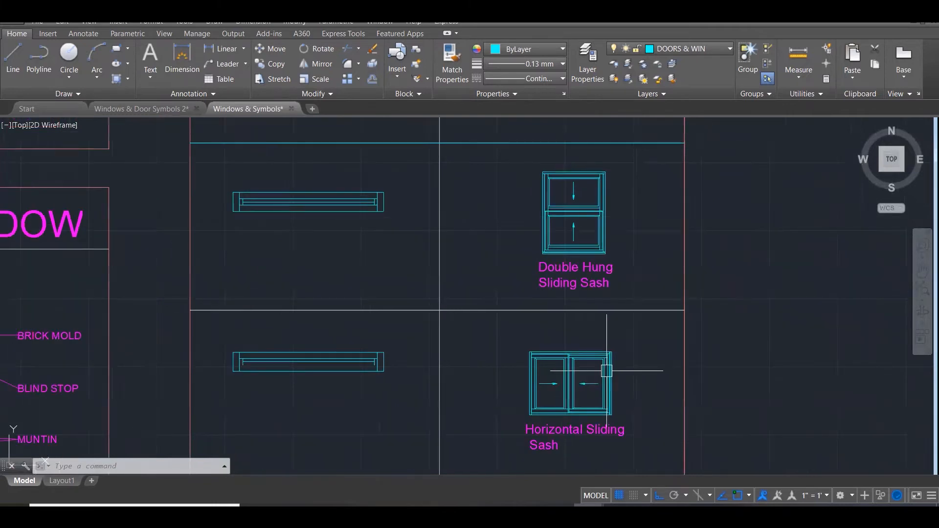
pyautogui.scroll(-6, 600, 373)
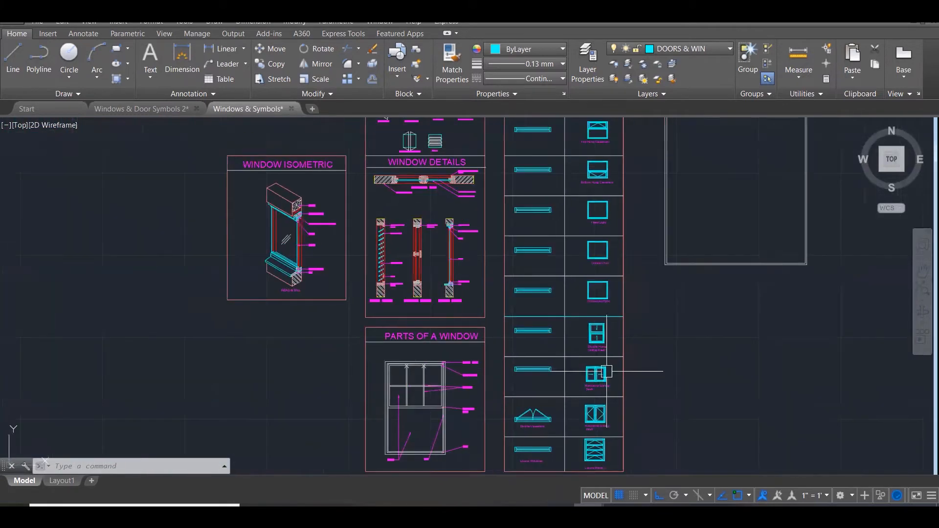
# Point red arrows along the opening lines of the elevation beside Double Casement, clear them, and outline both opening triangles in red
pyautogui.scroll(3, 631, 264)
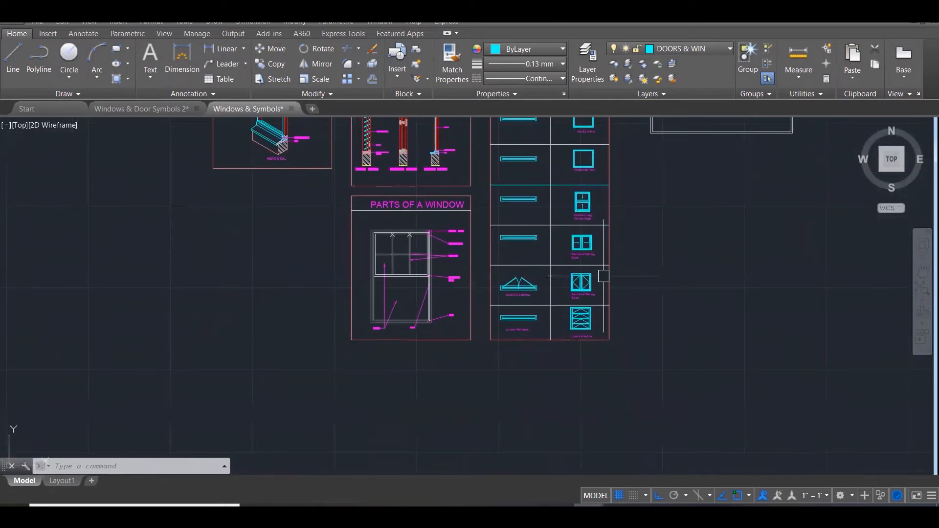
pyautogui.scroll(6, 594, 287)
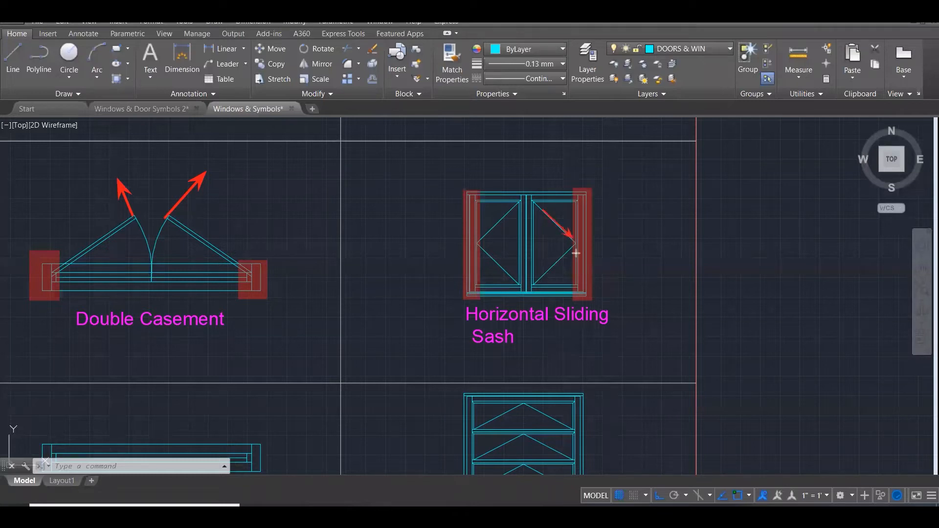
pyautogui.moveTo(518, 205); pyautogui.dragTo(483, 242)
pyautogui.moveTo(520, 287); pyautogui.dragTo(481, 245)
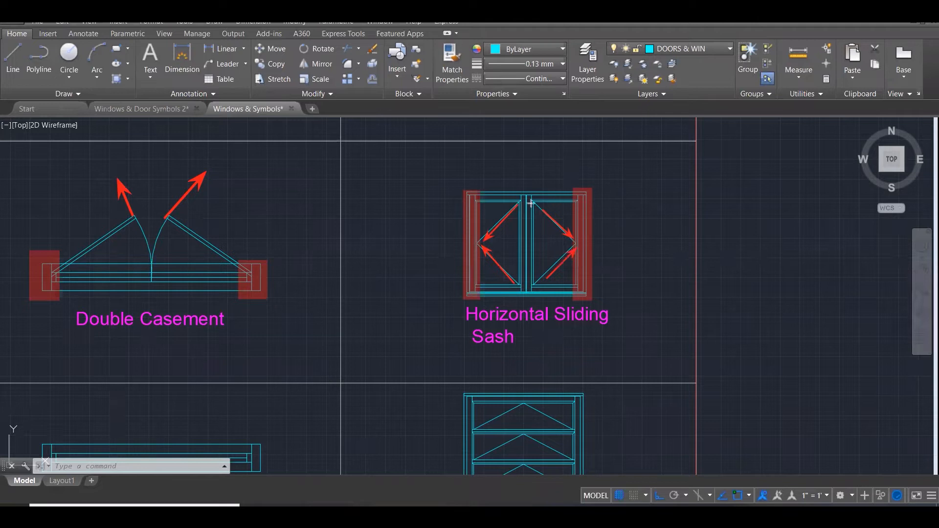
pyautogui.press('e')
pyautogui.moveTo(537, 201)
pyautogui.mouseDown()
pyautogui.moveTo(537, 299)
pyautogui.moveTo(533, 285)
pyautogui.moveTo(575, 246)
pyautogui.moveTo(534, 197)
pyautogui.mouseUp()
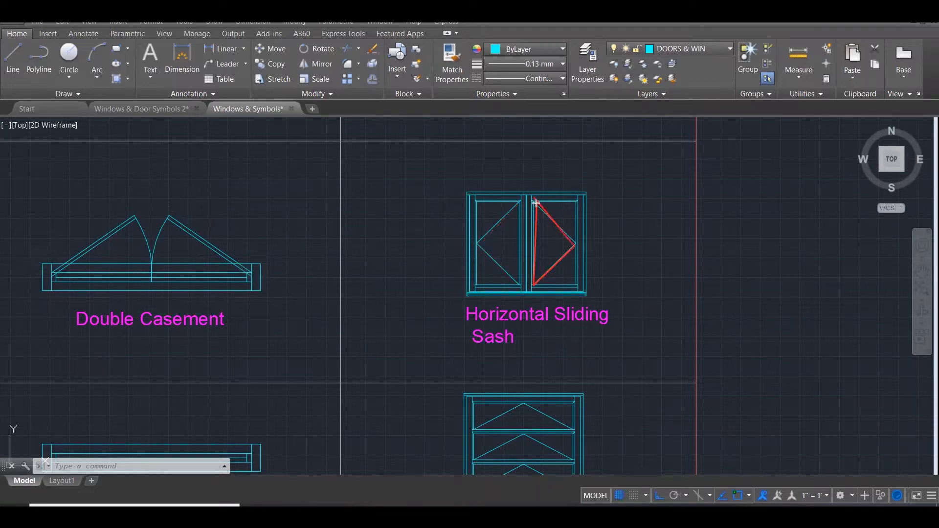
pyautogui.moveTo(514, 204)
pyautogui.mouseDown()
pyautogui.moveTo(474, 244)
pyautogui.moveTo(520, 287)
pyautogui.moveTo(519, 196)
pyautogui.mouseUp()
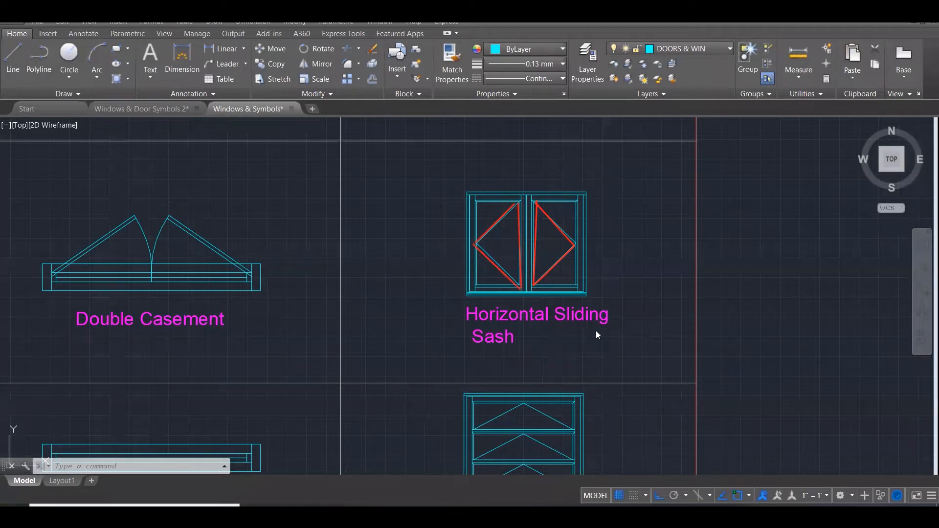
# Highlight the hinged top edges of the four panes in the Louvre Window elevation with red on-screen boxes
pyautogui.scroll(-5, 713, 324)
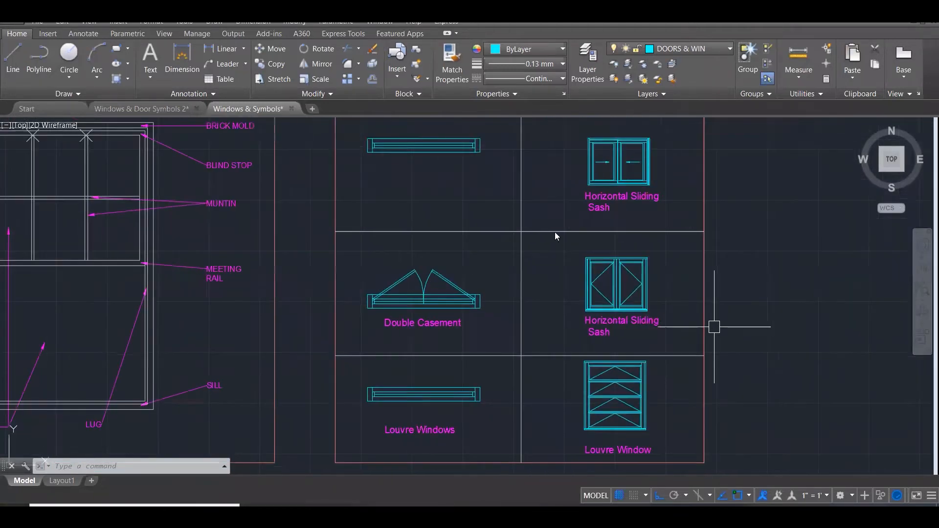
pyautogui.scroll(-2, 516, 189)
pyautogui.scroll(5, 613, 362)
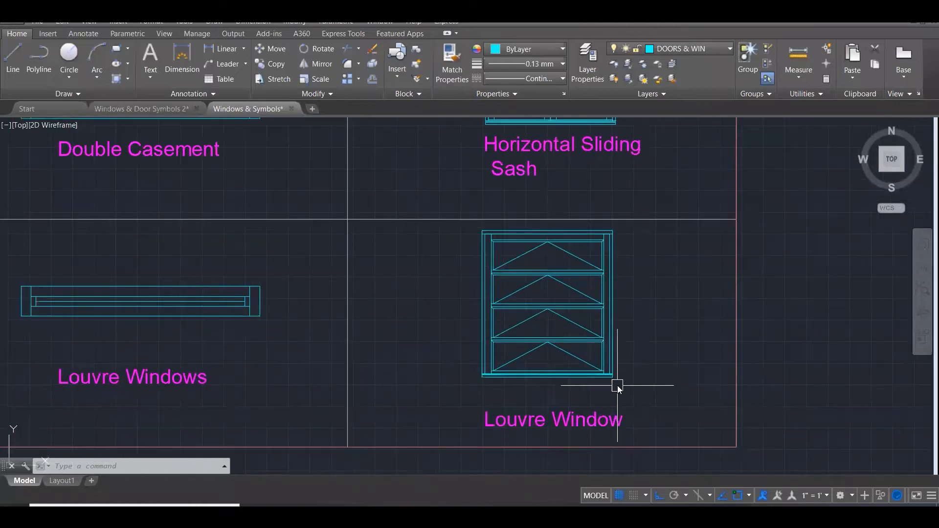
pyautogui.scroll(1, 617, 388)
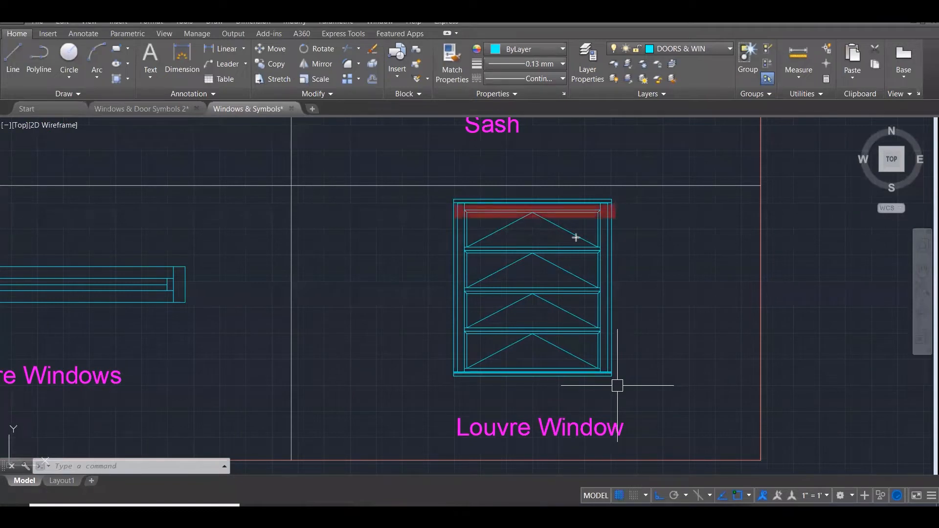
pyautogui.moveTo(462, 254); pyautogui.dragTo(624, 266)
pyautogui.moveTo(454, 290); pyautogui.dragTo(627, 291)
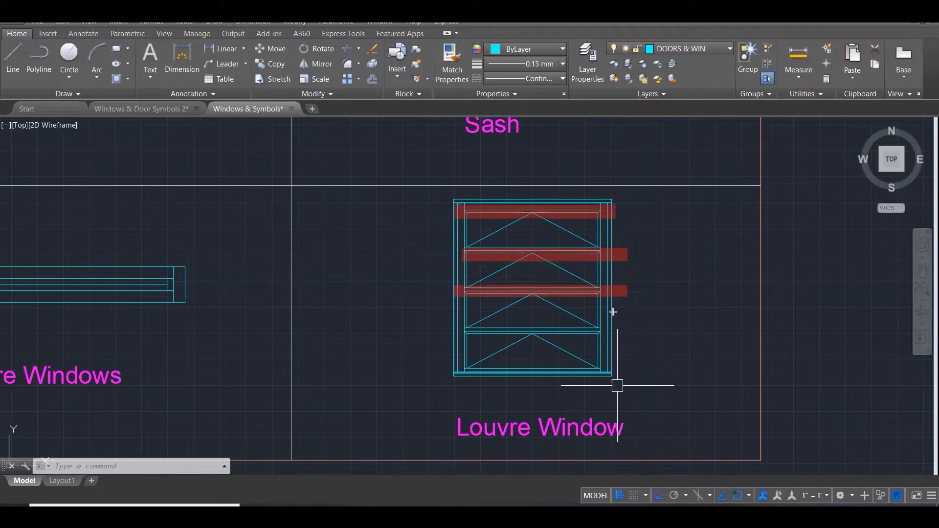
pyautogui.moveTo(459, 335); pyautogui.dragTo(609, 336)
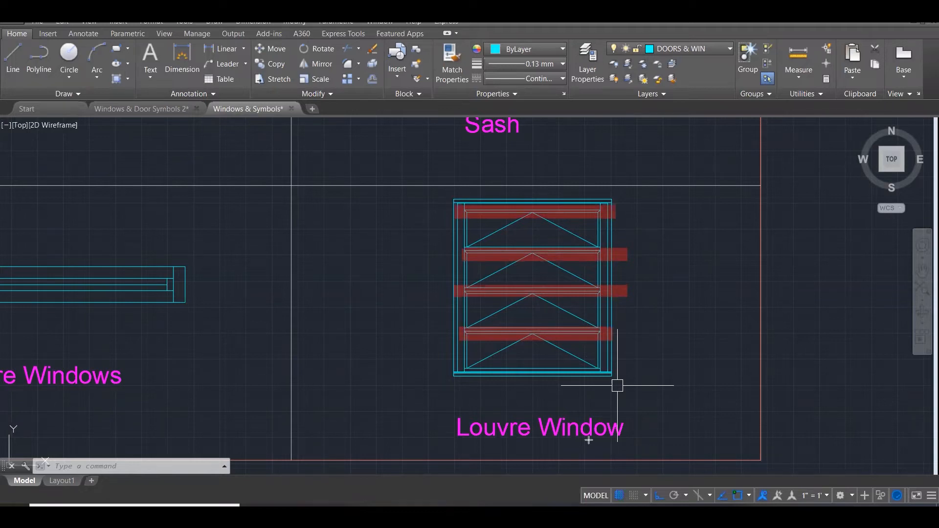
# Review the complete WINDOW SYMBOLS table with its PLAN and ELEVATION columns alongside the neighbouring window sheets
pyautogui.scroll(-5, 618, 384)
pyautogui.scroll(-8, 664, 353)
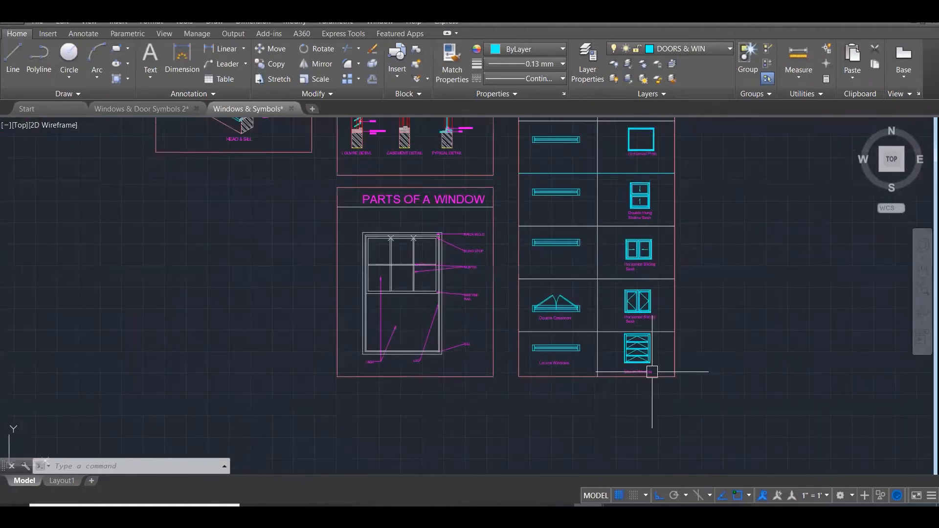
pyautogui.scroll(-3, 652, 372)
pyautogui.scroll(1, 659, 132)
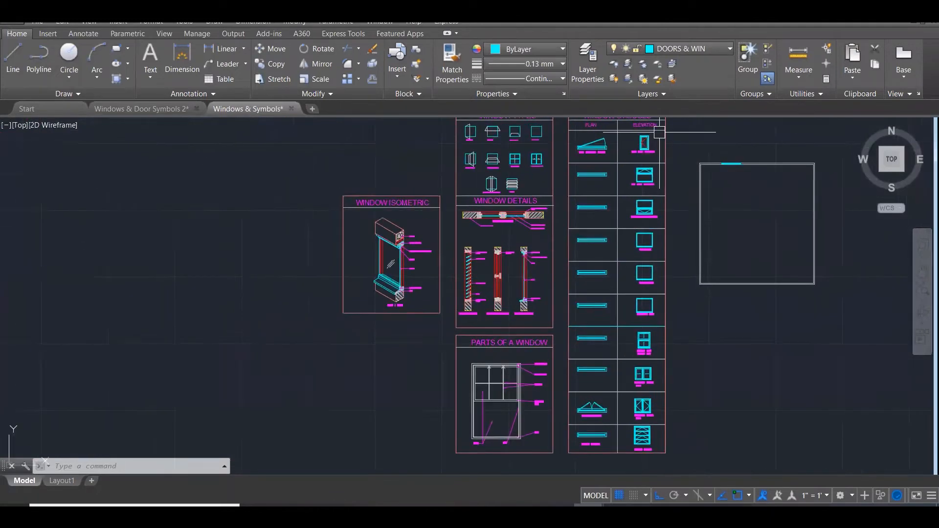
pyautogui.scroll(2, 659, 132)
pyautogui.scroll(-2, 562, 222)
pyautogui.scroll(4, 570, 197)
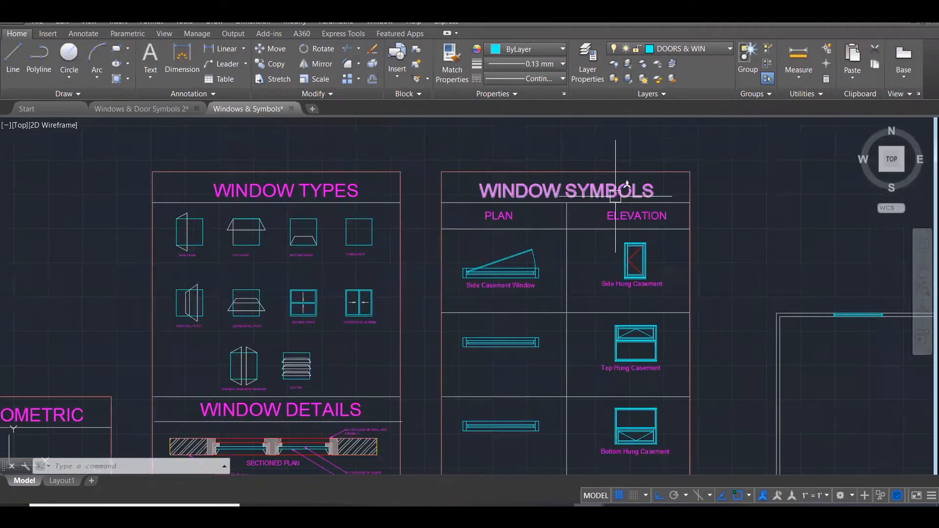
pyautogui.scroll(-3, 213, 210)
pyautogui.scroll(1, 710, 289)
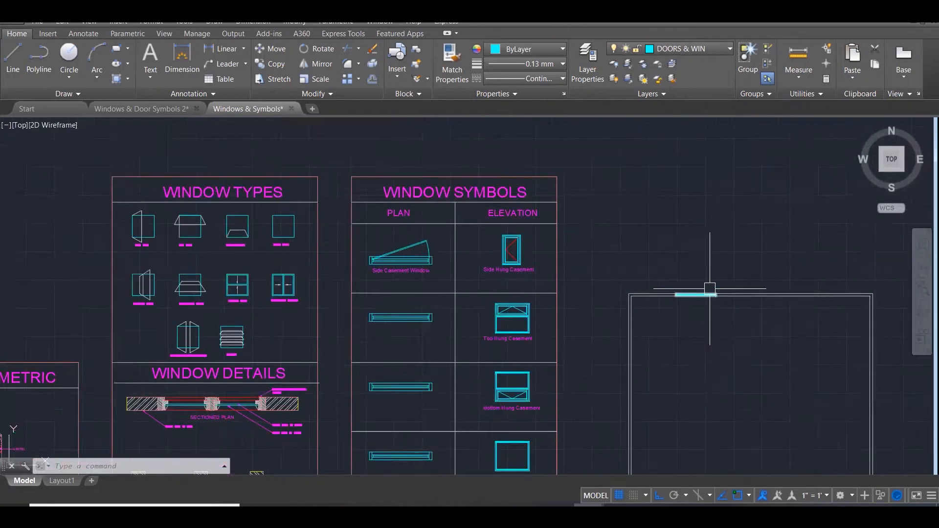
# Delete the plan window block from the upper wall of the room outline
pyautogui.scroll(5, 710, 288)
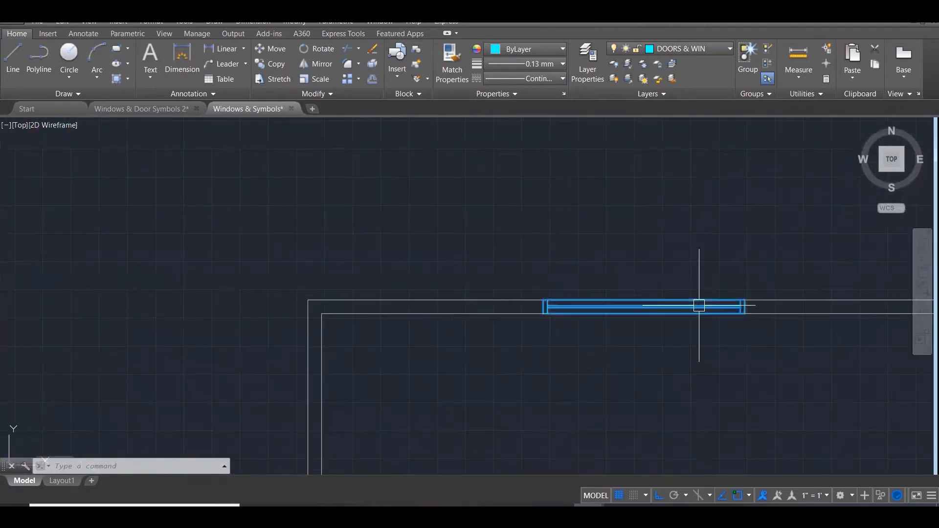
pyautogui.moveTo(699, 305)
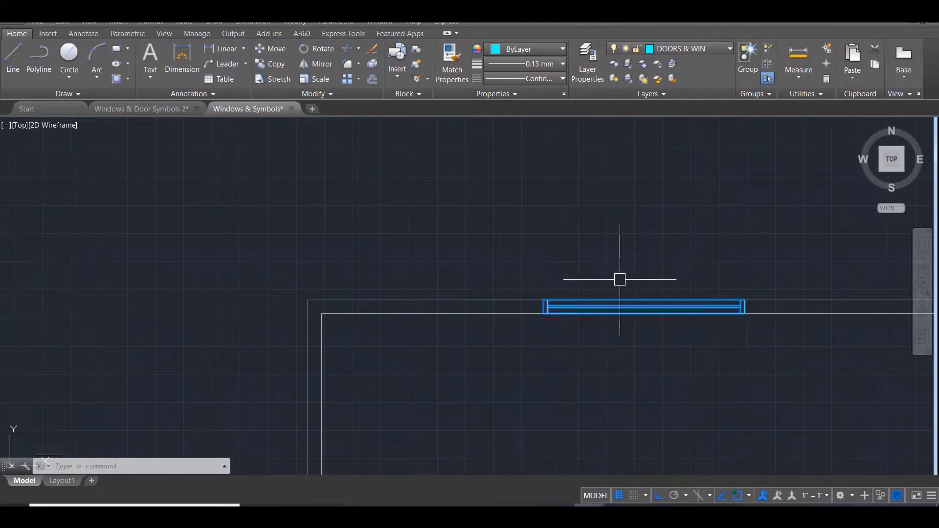
pyautogui.press('Delete')
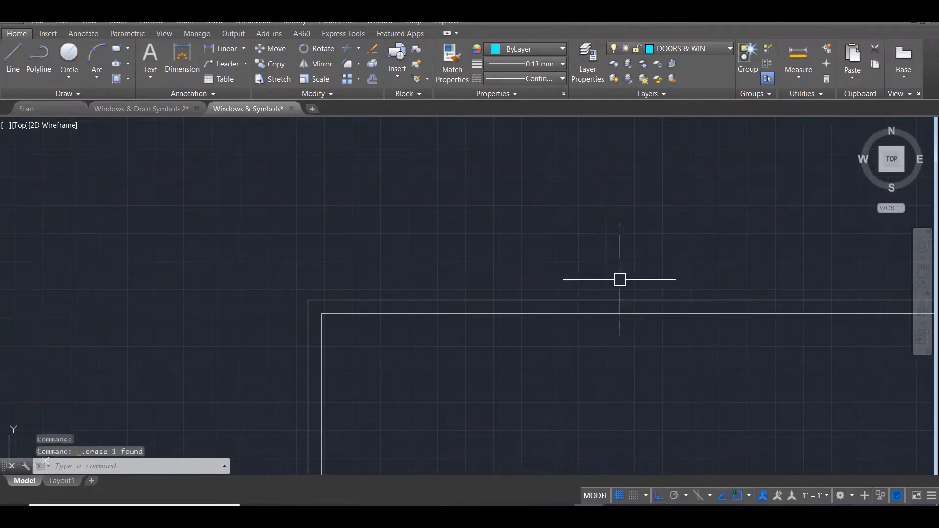
# Insert the WINDOW 2235 block at the outer upper-left corner of the room's wall
pyautogui.click(42, 34)
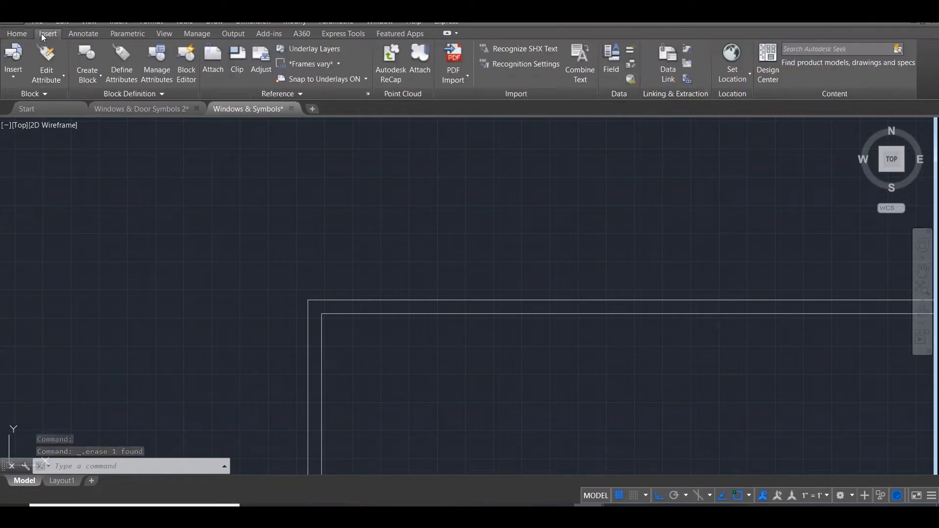
pyautogui.click(13, 78)
pyautogui.moveTo(158, 223); pyautogui.dragTo(500, 391)
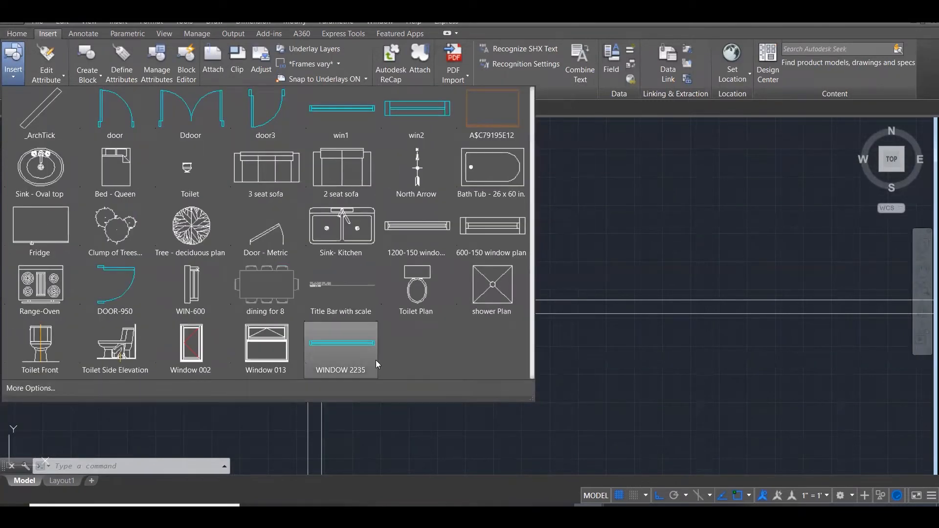
pyautogui.click(373, 360)
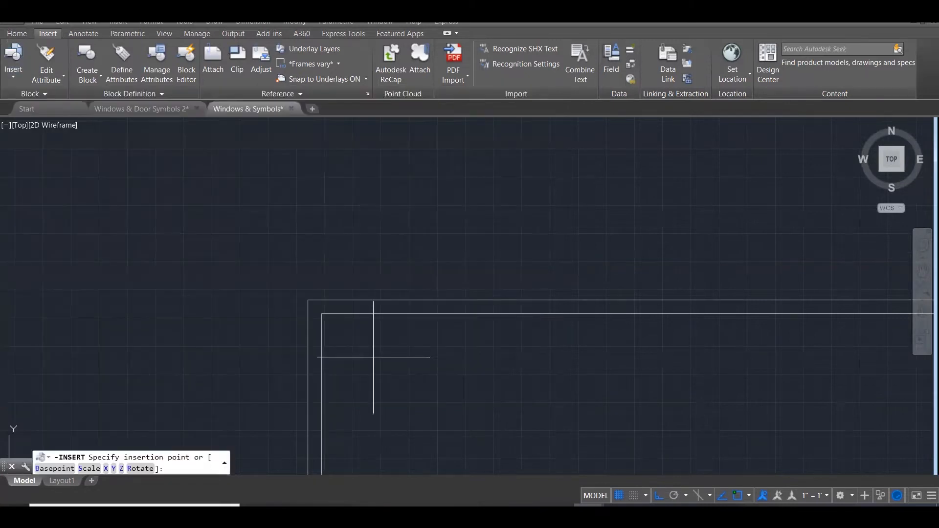
pyautogui.click(308, 300)
pyautogui.scroll(4, 306, 313)
pyautogui.scroll(9, 310, 285)
pyautogui.scroll(3, 303, 275)
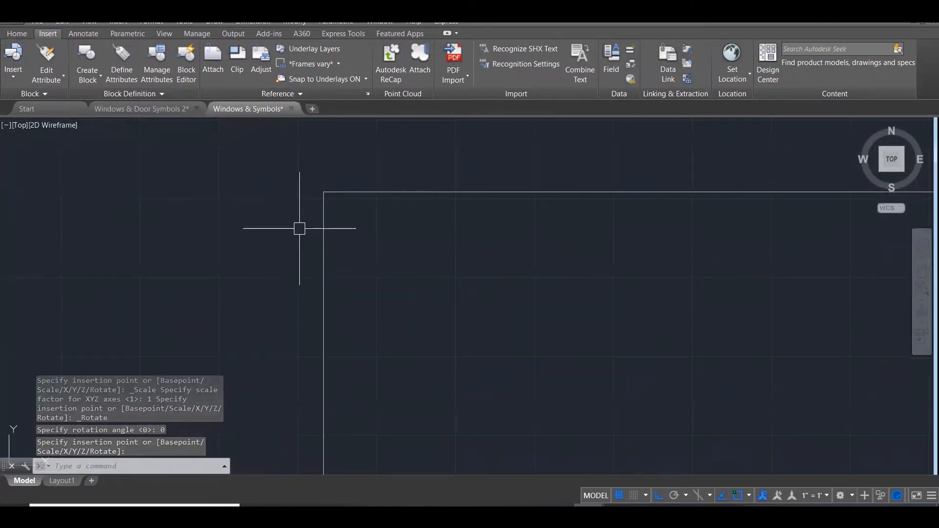
pyautogui.scroll(2, 300, 225)
pyautogui.scroll(-5, 302, 223)
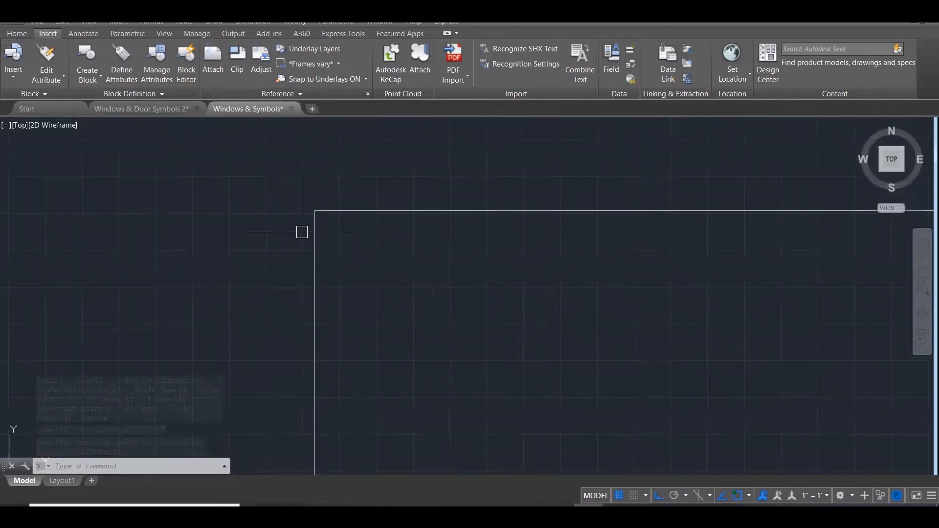
# Move the distant plan window block by its upper-right corner onto the outer line of the room's upper wall, with Ortho off
pyautogui.scroll(-7, 302, 232)
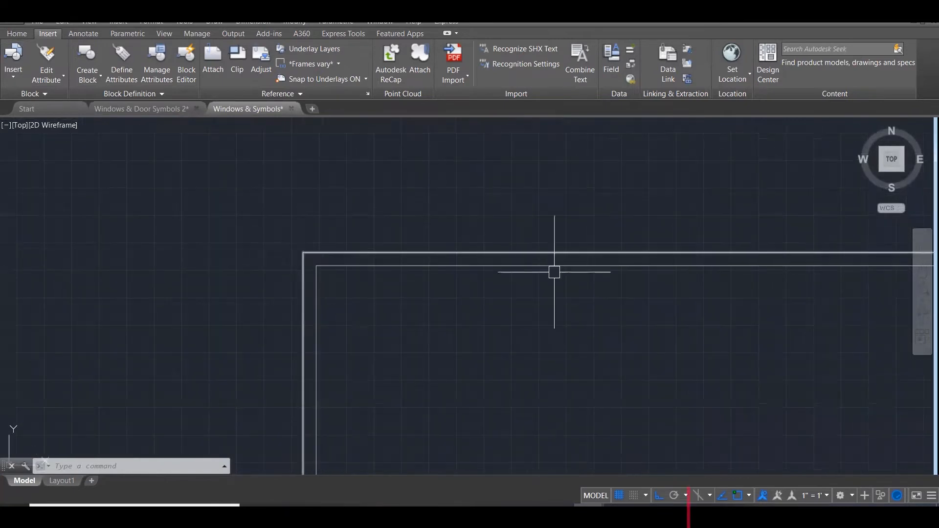
pyautogui.click(924, 290)
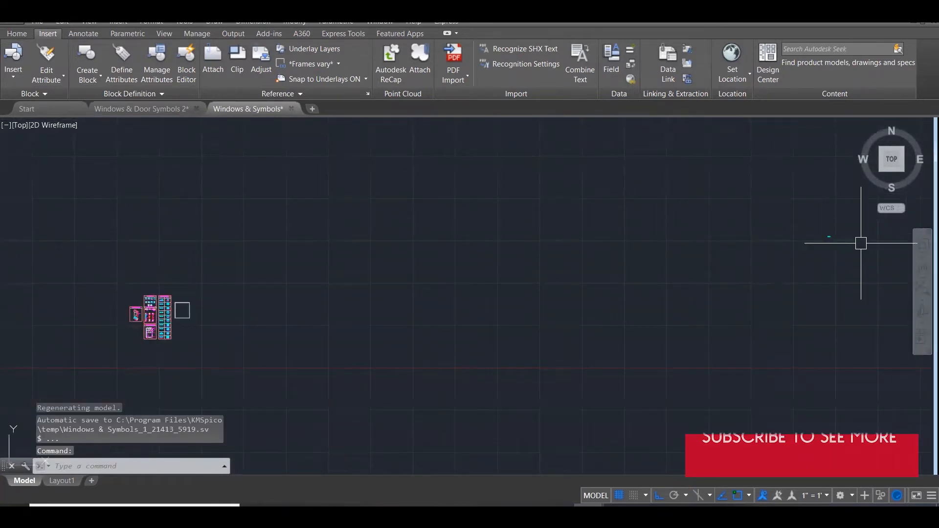
pyautogui.scroll(5, 861, 243)
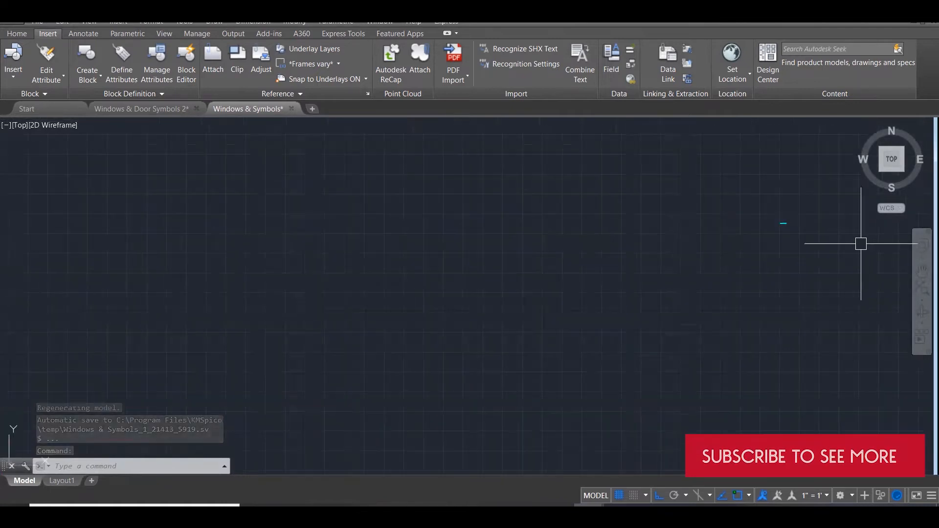
pyautogui.scroll(8, 795, 214)
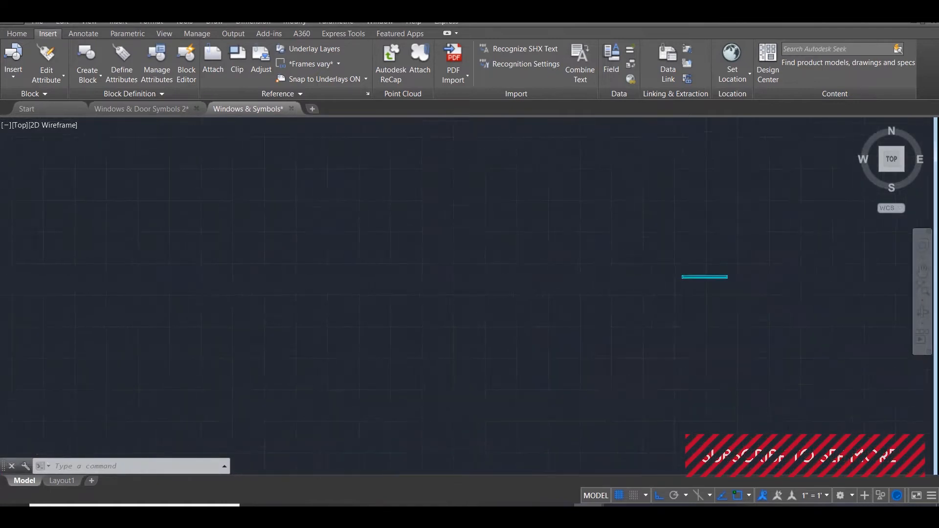
pyautogui.click(563, 259)
pyautogui.click(690, 278)
pyautogui.write('m')
pyautogui.press('Return')
pyautogui.click(719, 269)
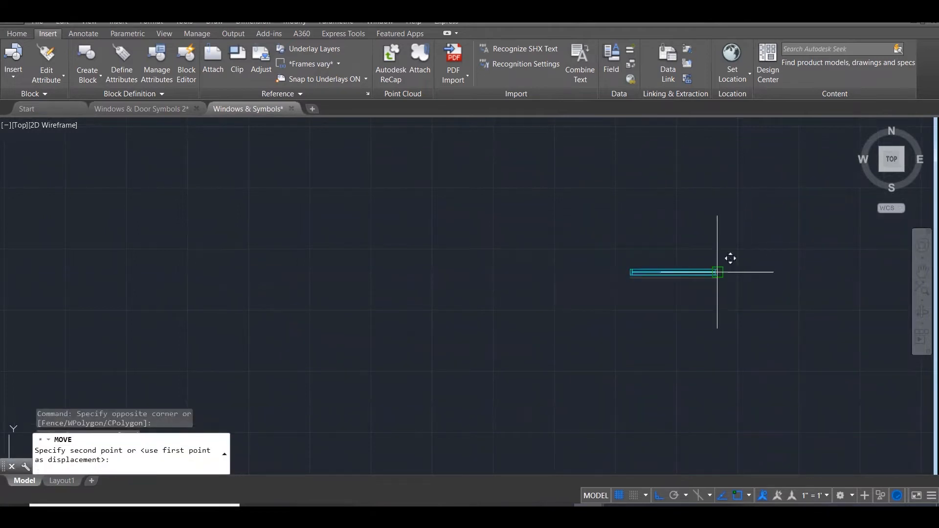
pyautogui.scroll(-10, 850, 239)
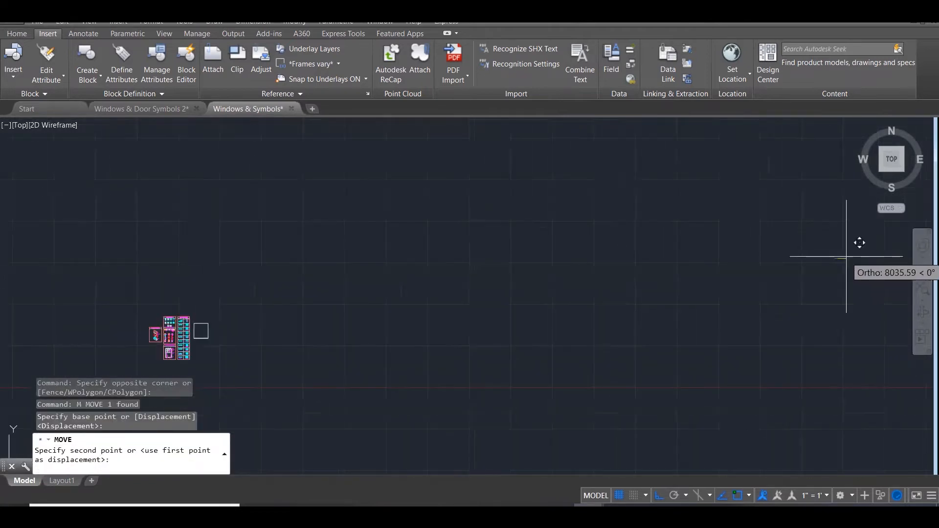
pyautogui.scroll(10, 583, 275)
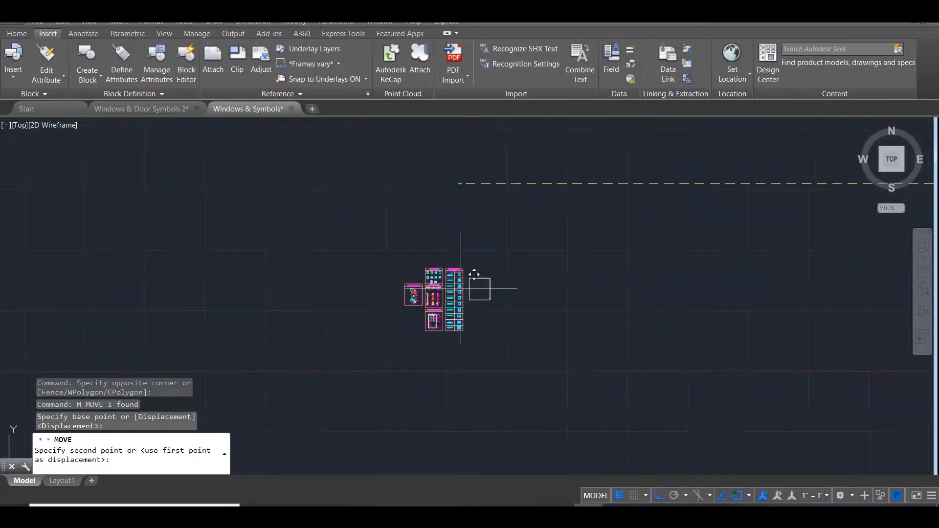
pyautogui.scroll(4, 523, 252)
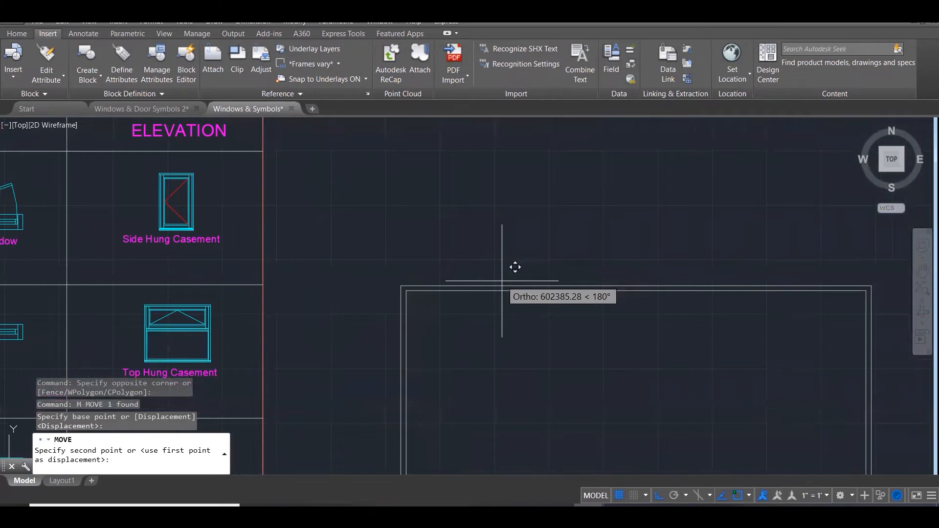
pyautogui.press('F8')
pyautogui.scroll(3, 499, 278)
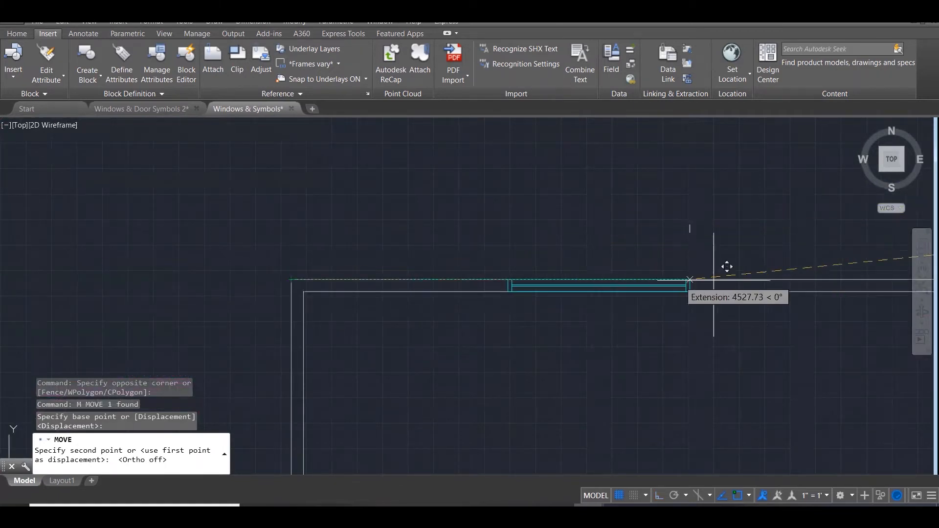
pyautogui.scroll(-3, 858, 269)
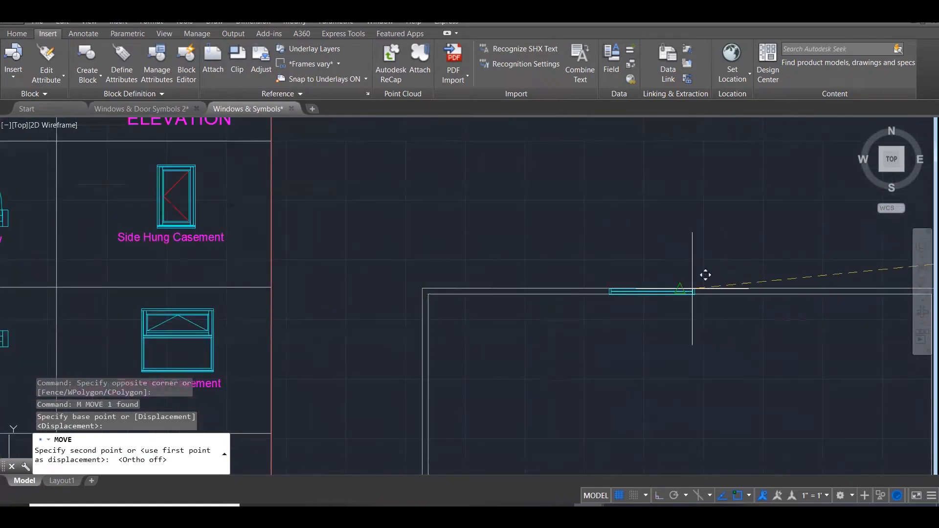
pyautogui.click(677, 290)
pyautogui.scroll(3, 680, 276)
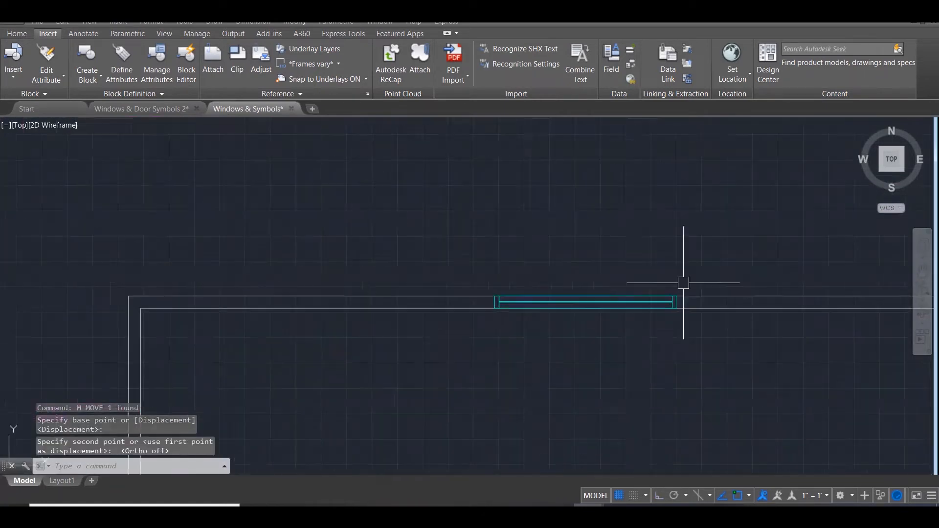
pyautogui.press('Escape')
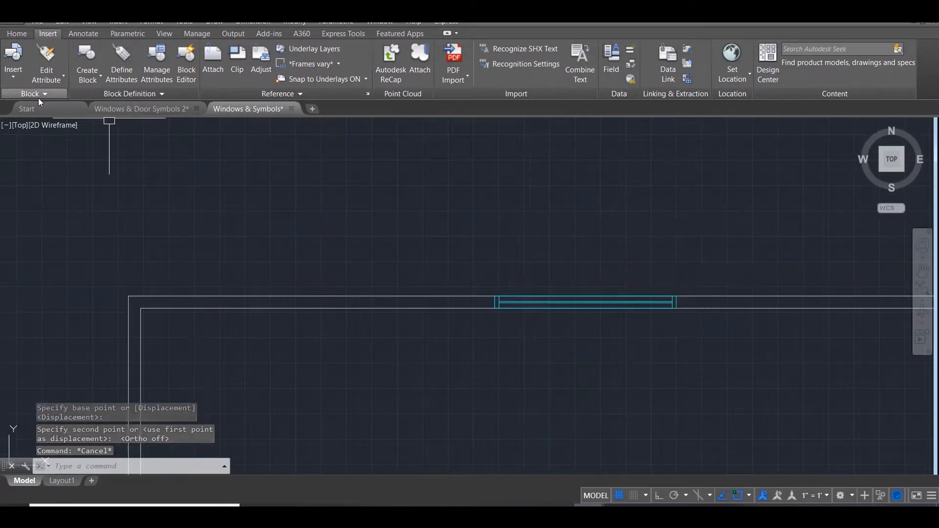
# Insert the Window 013 elevation block with its insertion point inside the room, just below the upper wall's window, and inspect the placed block
pyautogui.click(7, 84)
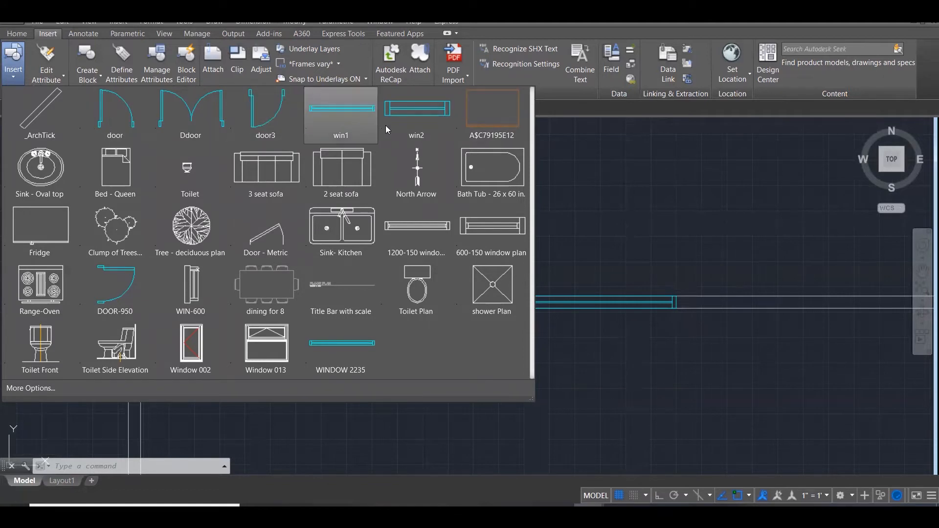
pyautogui.click(260, 341)
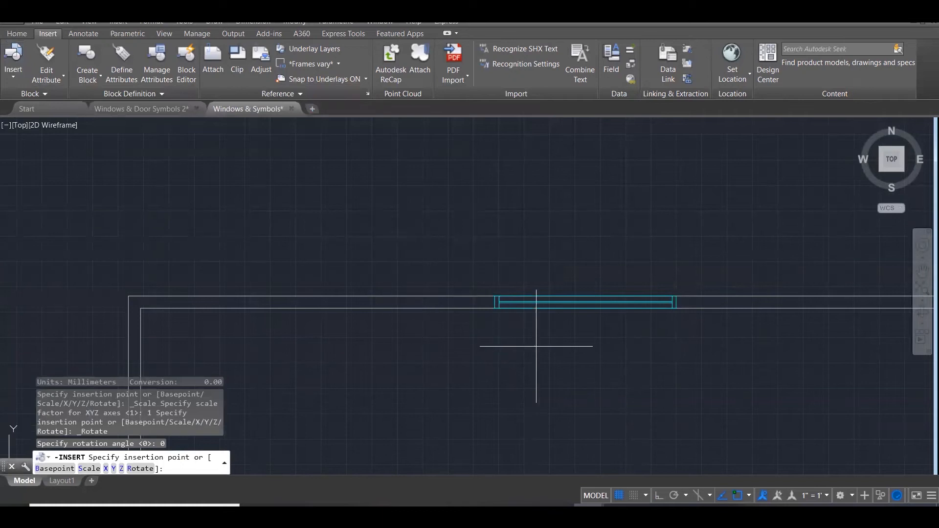
pyautogui.click(541, 346)
pyautogui.scroll(5, 567, 362)
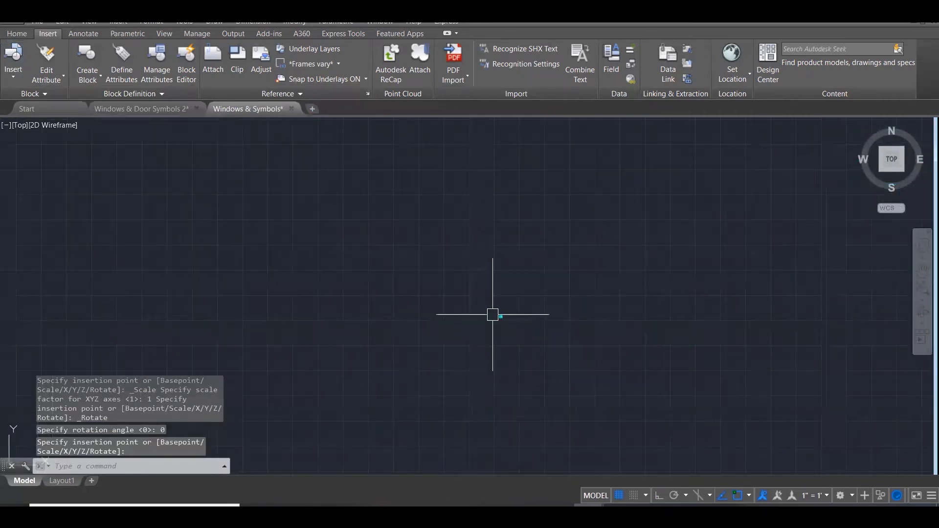
pyautogui.click(577, 333)
pyautogui.scroll(5, 610, 335)
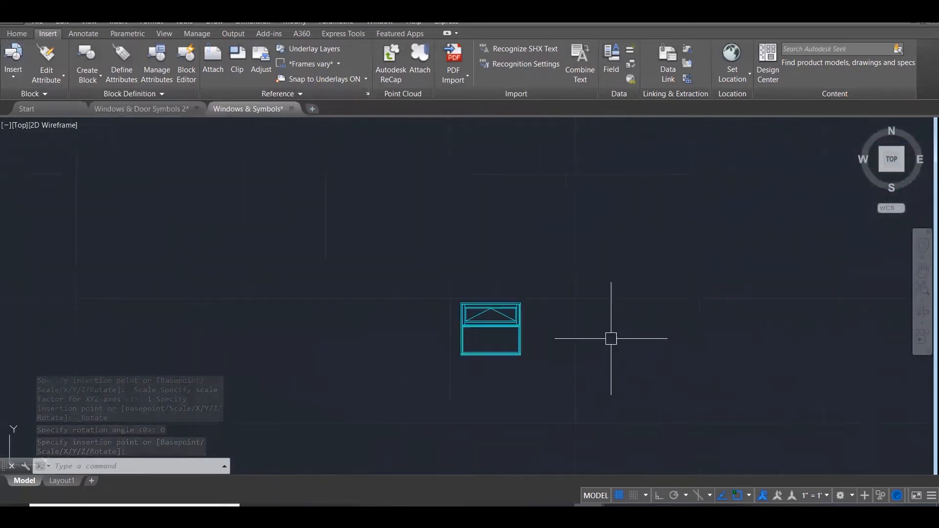
pyautogui.scroll(-8, 575, 262)
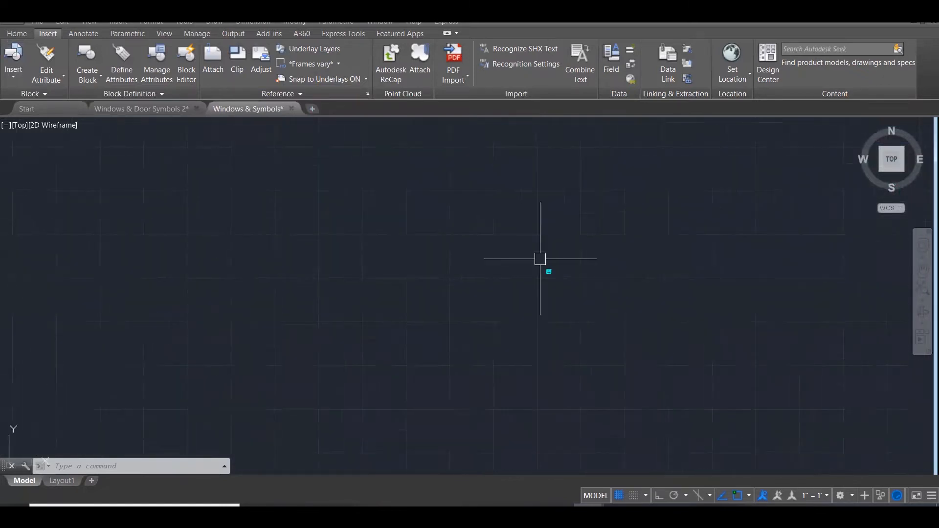
pyautogui.scroll(-5, 540, 261)
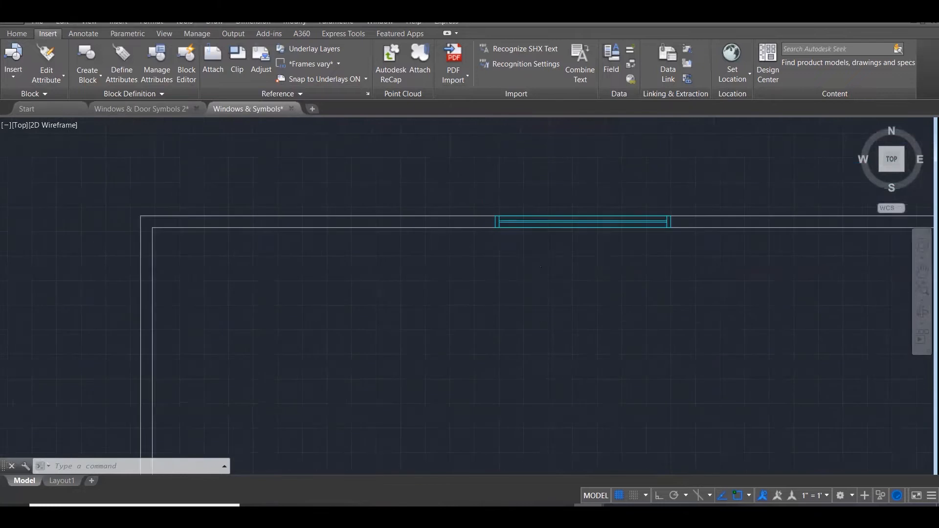
pyautogui.scroll(-3, 540, 263)
pyautogui.click(544, 270)
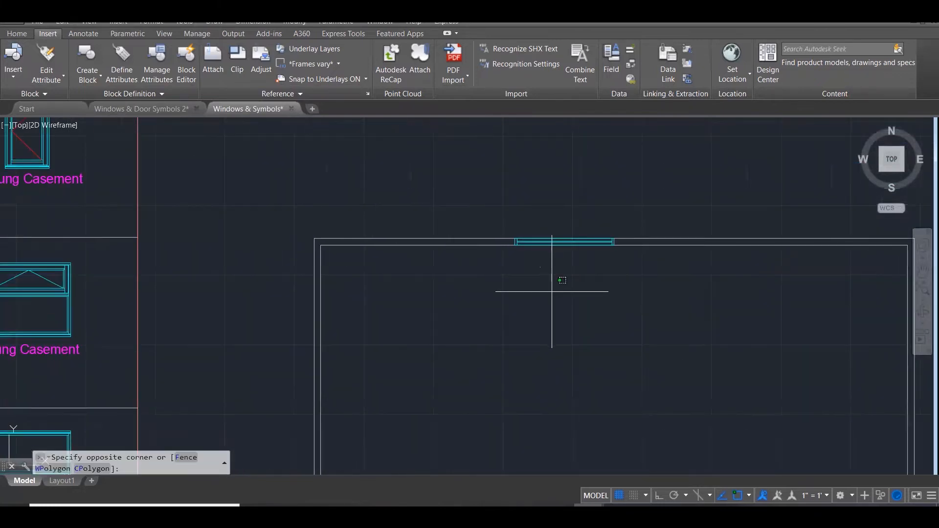
# Erase the stray object just below the plan window in the room's upper wall
pyautogui.click(521, 259)
pyautogui.press('Delete')
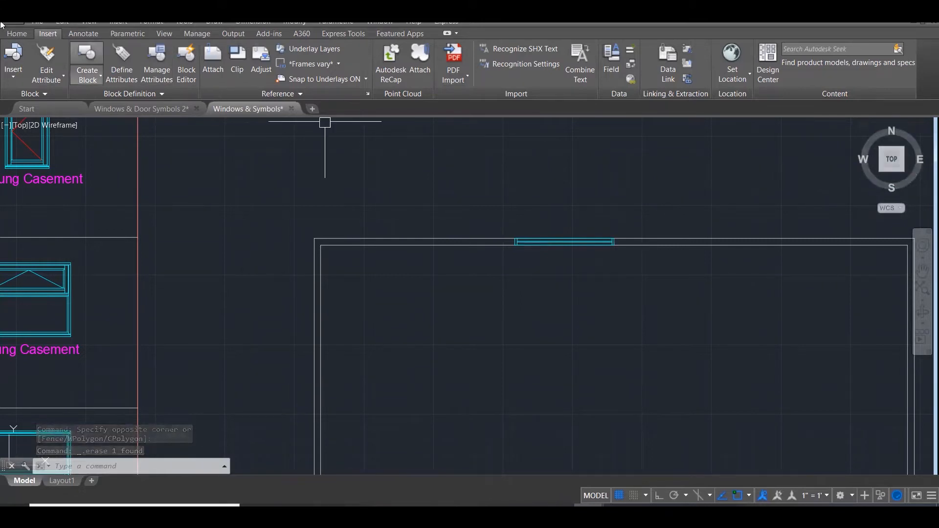
pyautogui.click(19, 34)
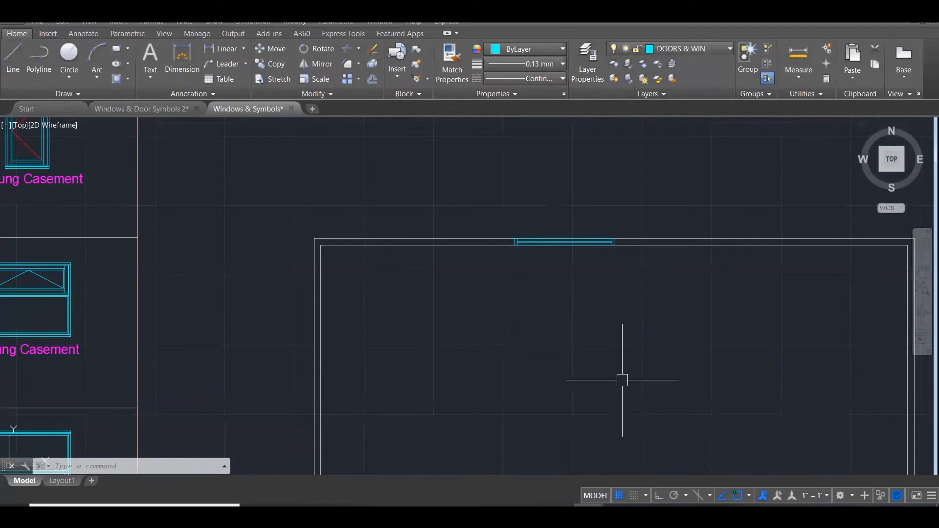
# Copy the Top Hung Casement elevation symbol from the window symbols table into the room, below the plan window
pyautogui.scroll(-3, 504, 308)
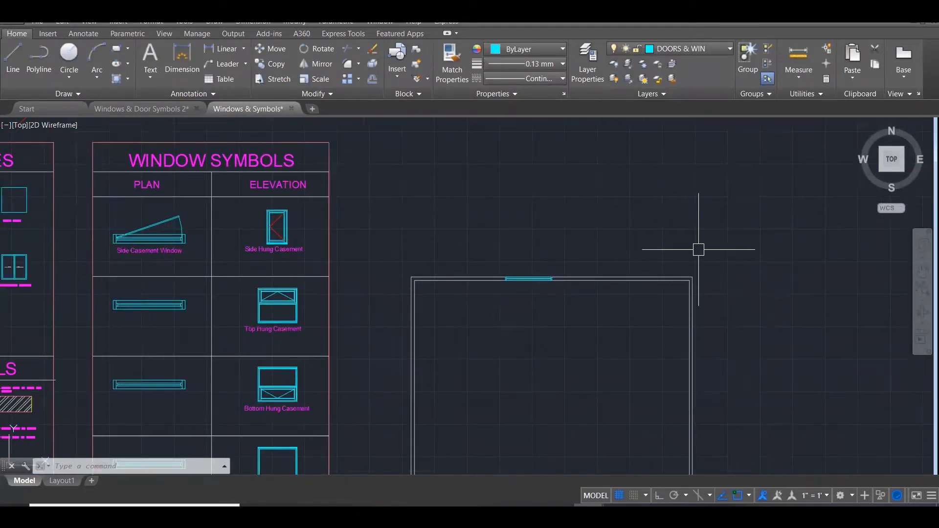
pyautogui.scroll(3, 115, 262)
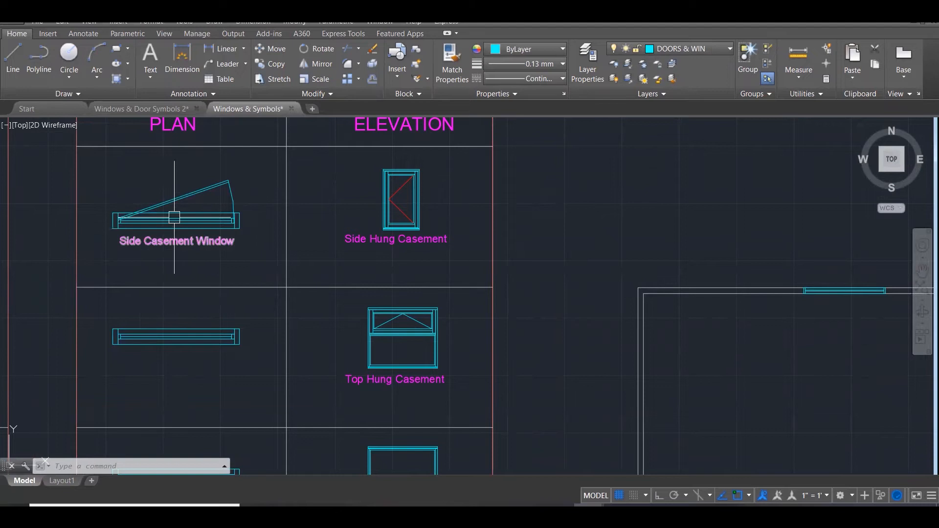
pyautogui.scroll(-2, 343, 187)
pyautogui.moveTo(392, 277); pyautogui.dragTo(435, 225, button='middle')
pyautogui.scroll(3, 433, 225)
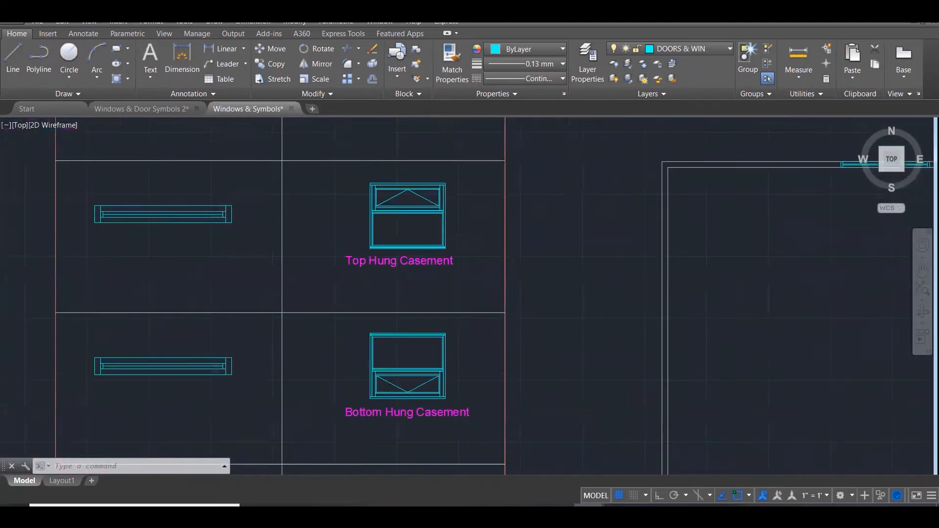
pyautogui.click(432, 205)
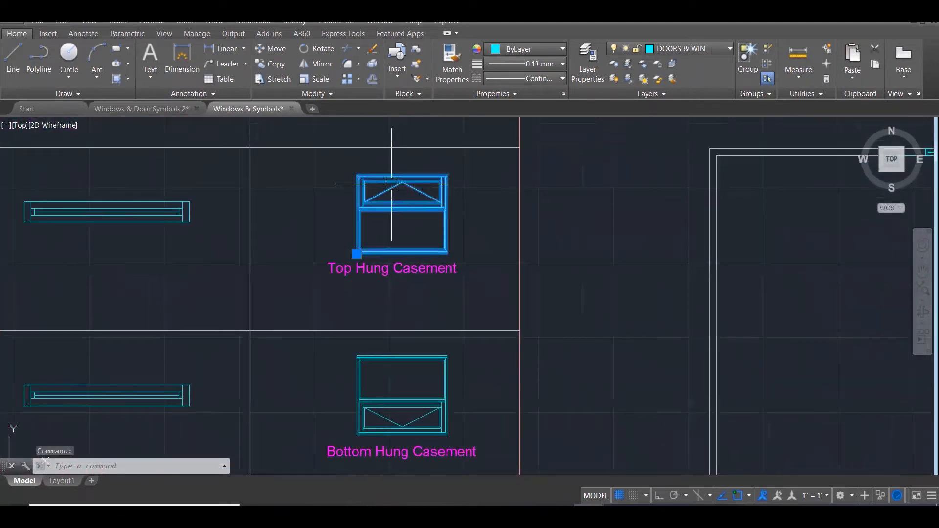
pyautogui.write('co')
pyautogui.press('Return')
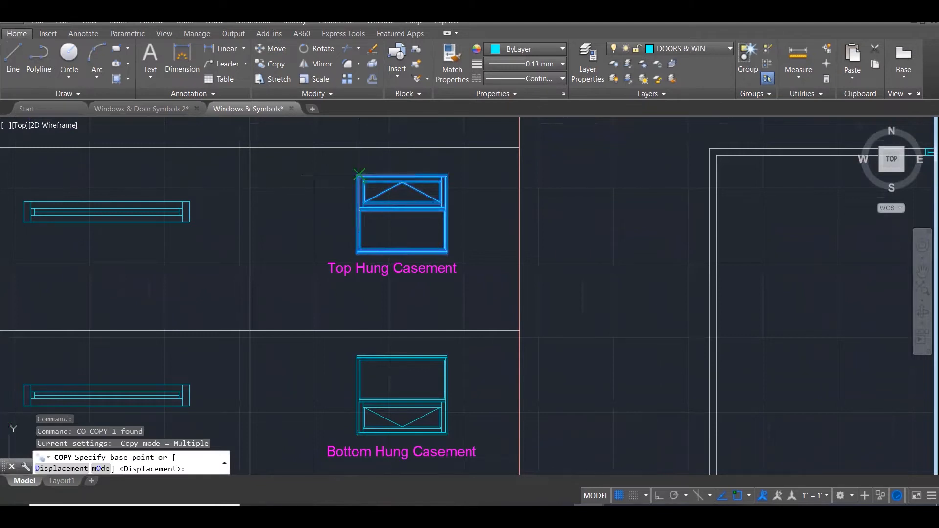
pyautogui.click(359, 175)
pyautogui.scroll(-3, 179, 215)
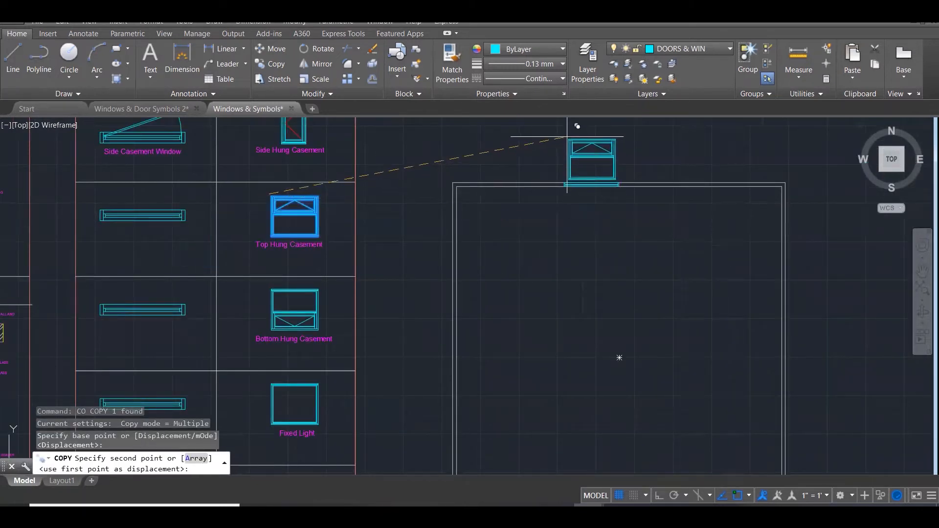
pyautogui.scroll(4, 567, 137)
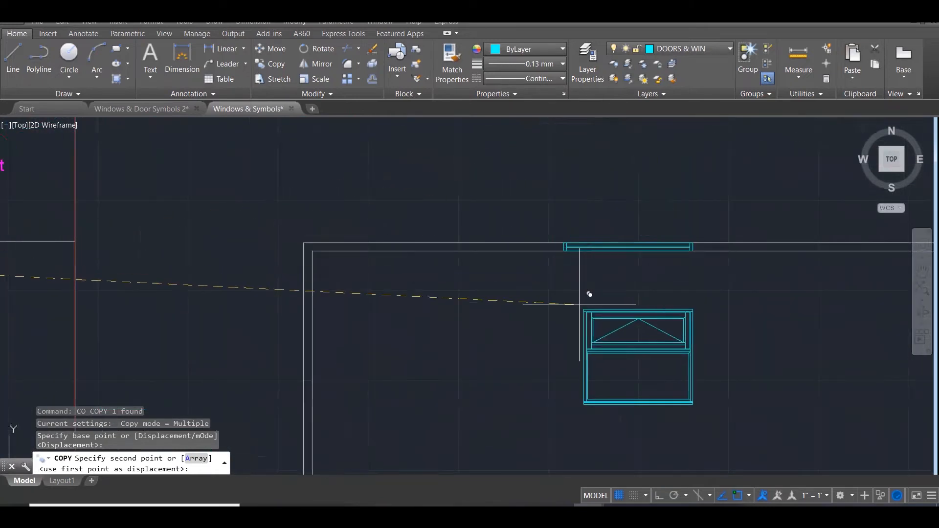
pyautogui.click(573, 341)
pyautogui.scroll(-3, 270, 171)
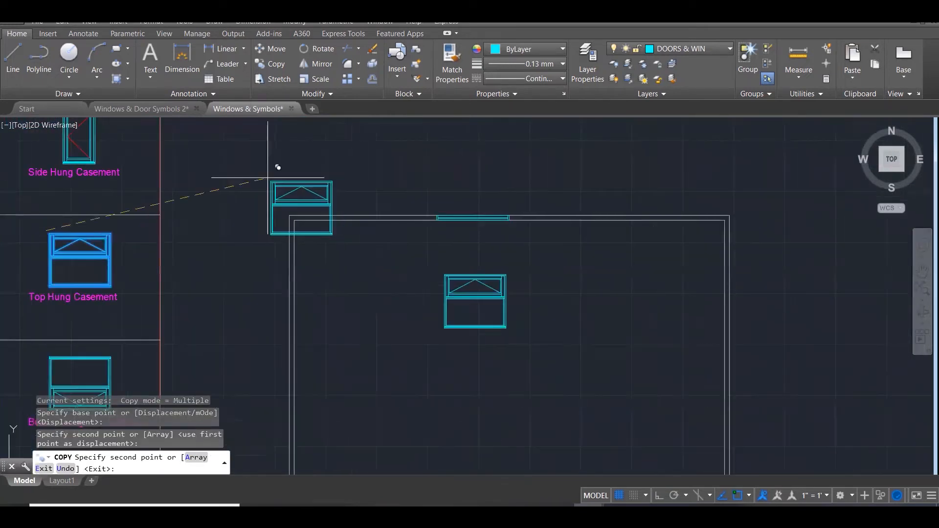
pyautogui.press('Escape')
pyautogui.press('Escape')
pyautogui.press('Escape')
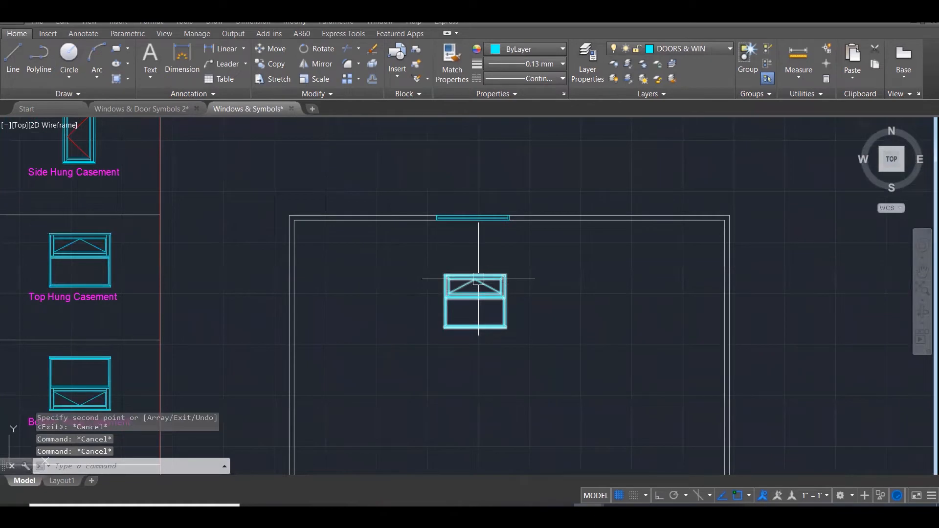
# Move the copied casement elevation about 5170 units horizontally to the right, with Ortho on
pyautogui.write('m')
pyautogui.press('Return')
pyautogui.click(486, 275)
pyautogui.press('Return')
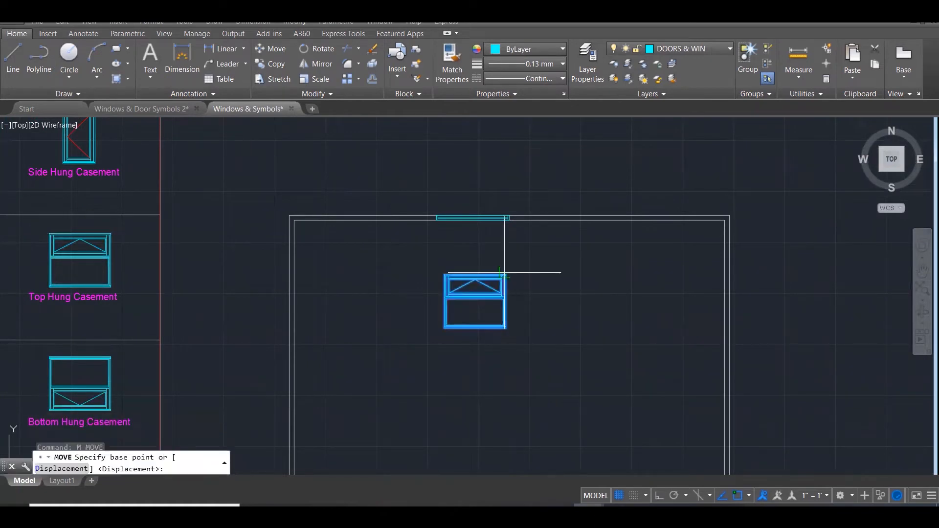
pyautogui.click(506, 276)
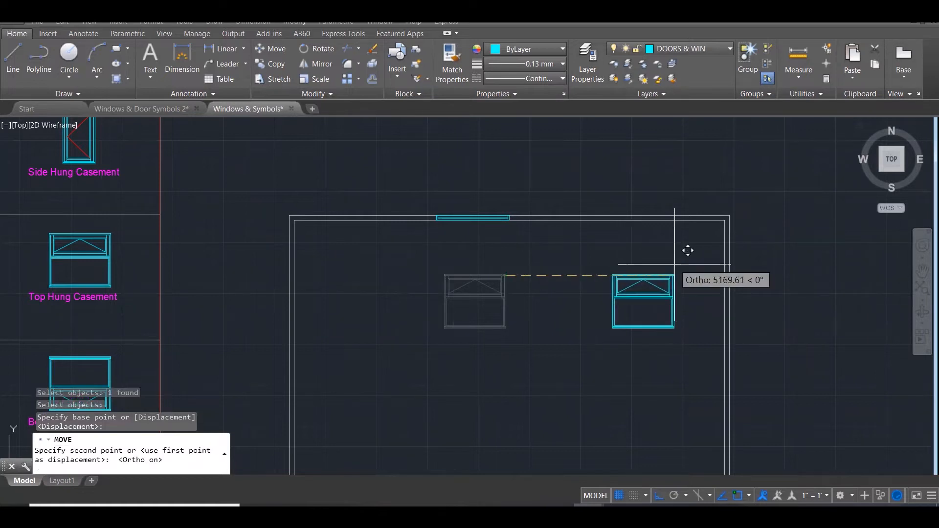
pyautogui.click(675, 275)
pyautogui.press('Escape')
pyautogui.press('Escape')
pyautogui.press('Escape')
# Draw two vertical projection lines down into the room from both ends of the plan window
pyautogui.scroll(4, 493, 199)
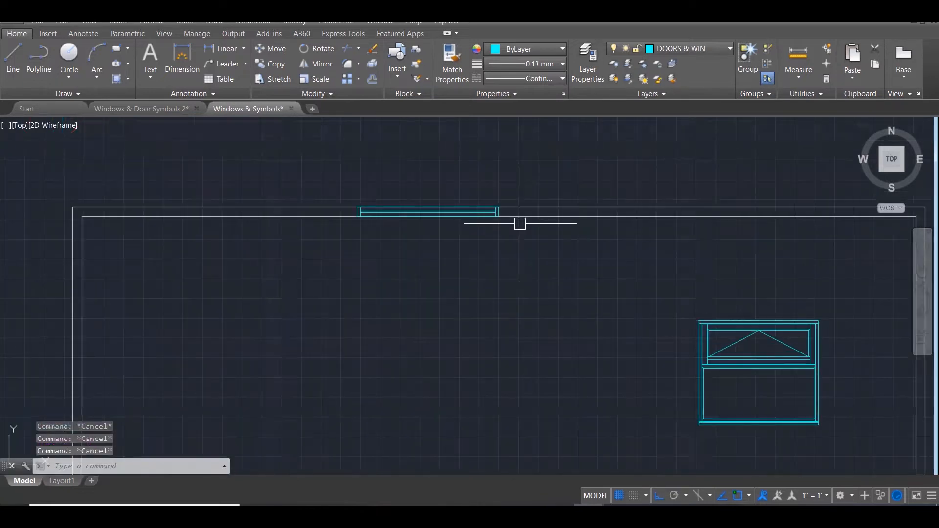
pyautogui.write('l')
pyautogui.press('Return')
pyautogui.click(498, 215)
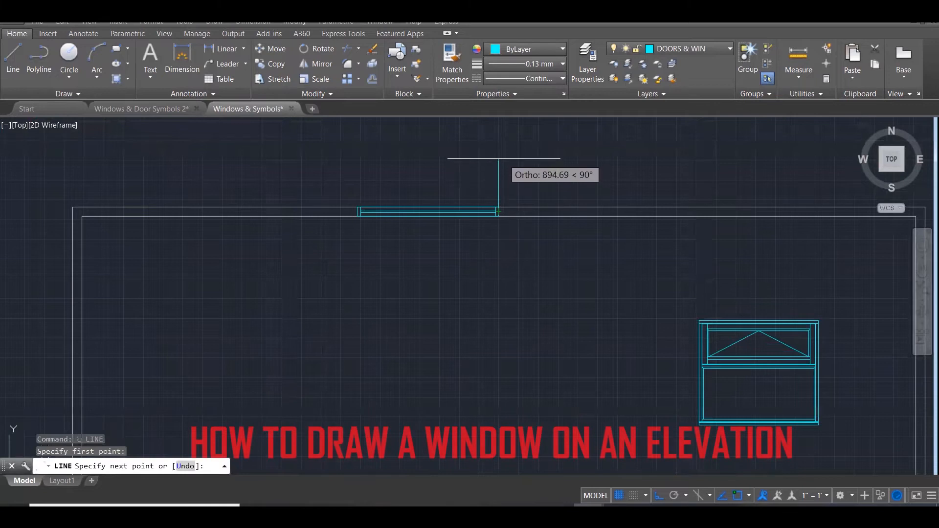
pyautogui.scroll(-1, 501, 172)
pyautogui.click(499, 413)
pyautogui.press('Return')
pyautogui.press('Return')
pyautogui.click(382, 202)
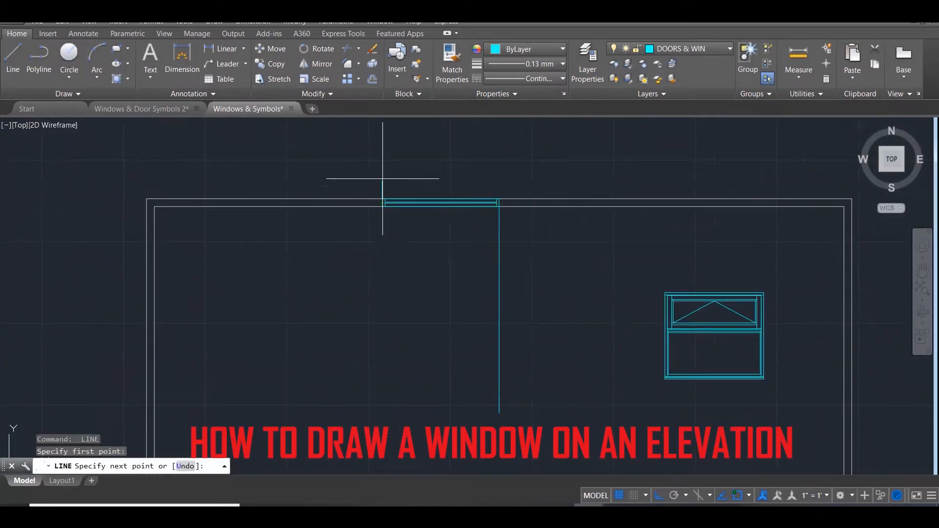
pyautogui.scroll(-2, 384, 178)
pyautogui.click(386, 343)
pyautogui.press('Return')
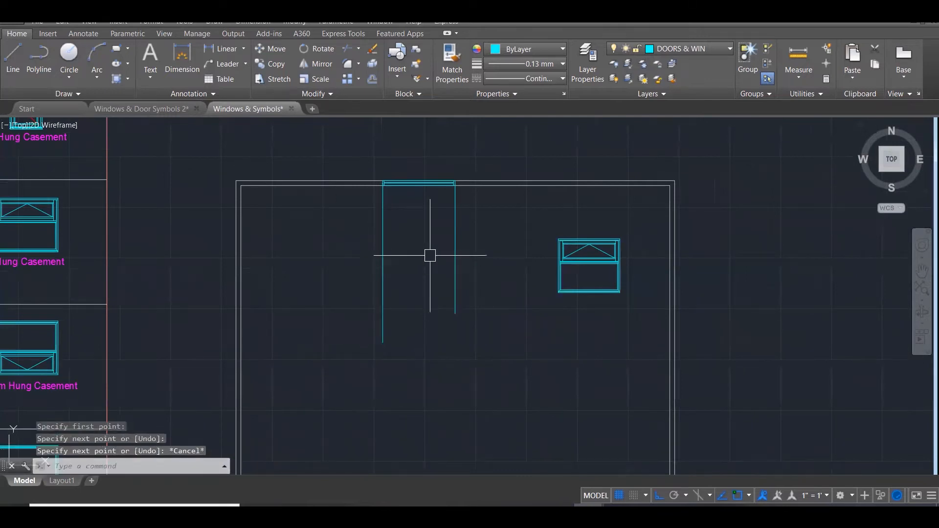
# Draw horizontal projection lines from the casement copy's lower-left and upper-left corners across both vertical lines
pyautogui.scroll(2, 430, 254)
pyautogui.press('Return')
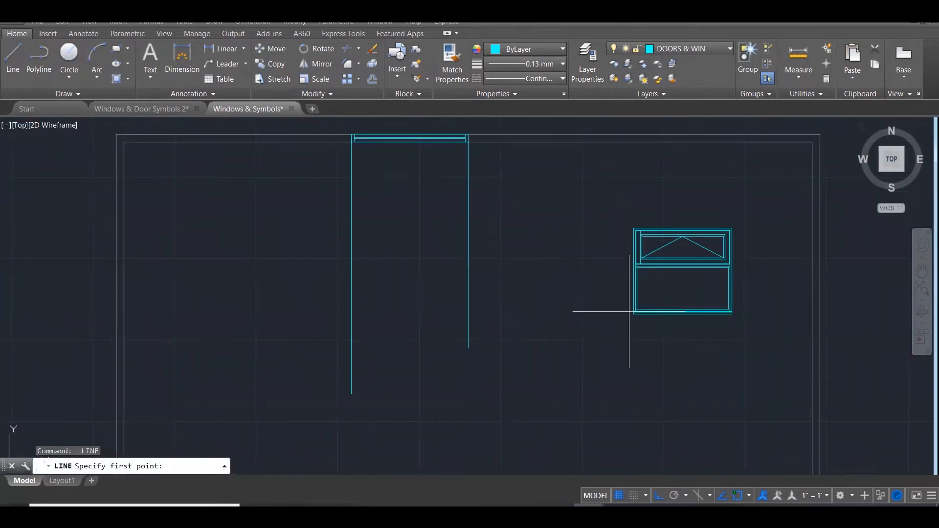
pyautogui.click(633, 314)
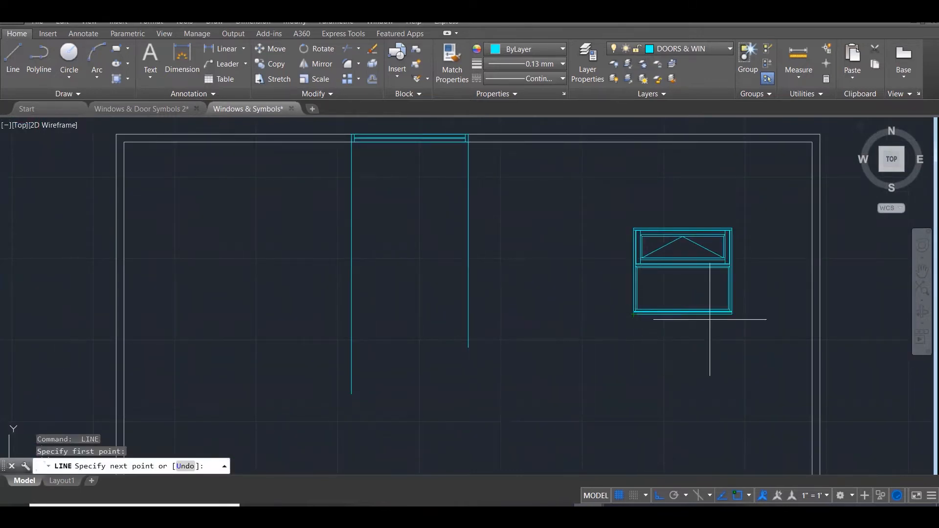
pyautogui.click(287, 321)
pyautogui.press('Return')
pyautogui.press('Return')
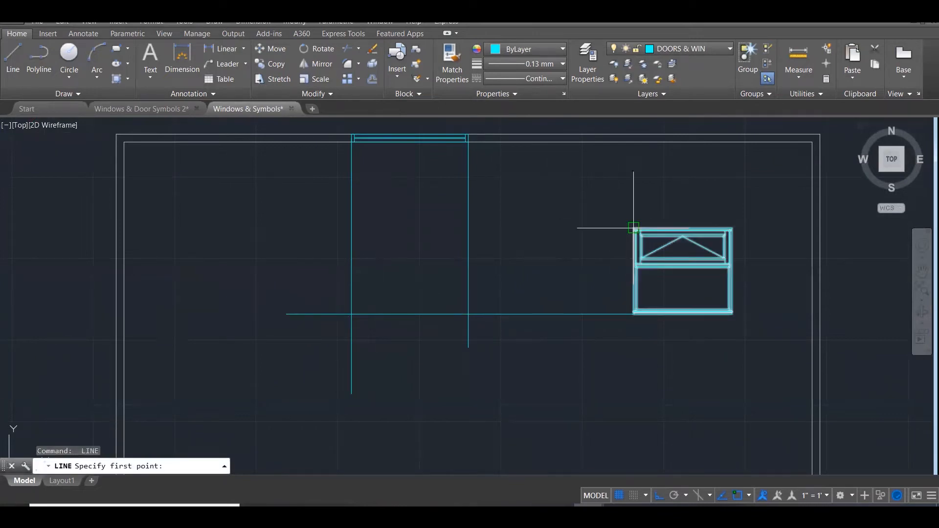
pyautogui.click(634, 228)
pyautogui.click(295, 264)
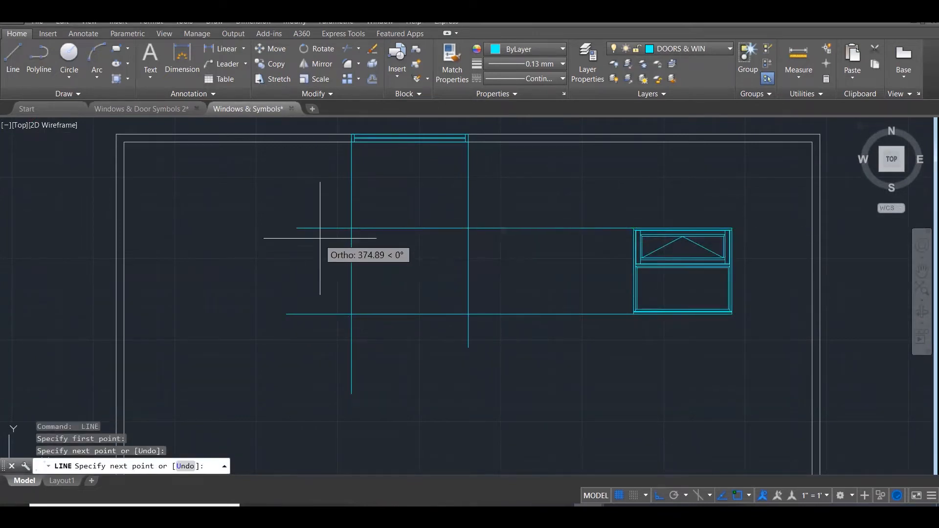
pyautogui.press('Escape')
# Trim the overhanging ends of the four projection lines, leaving a closed rectangle for the window outline
pyautogui.write('tr')
pyautogui.press('Return')
pyautogui.click(516, 192)
pyautogui.click(336, 317)
pyautogui.press('Return')
pyautogui.click(510, 345)
pyautogui.click(492, 201)
pyautogui.click(491, 201)
pyautogui.click(302, 198)
pyautogui.click(309, 191)
pyautogui.click(290, 396)
pyautogui.click(619, 349)
pyautogui.click(338, 337)
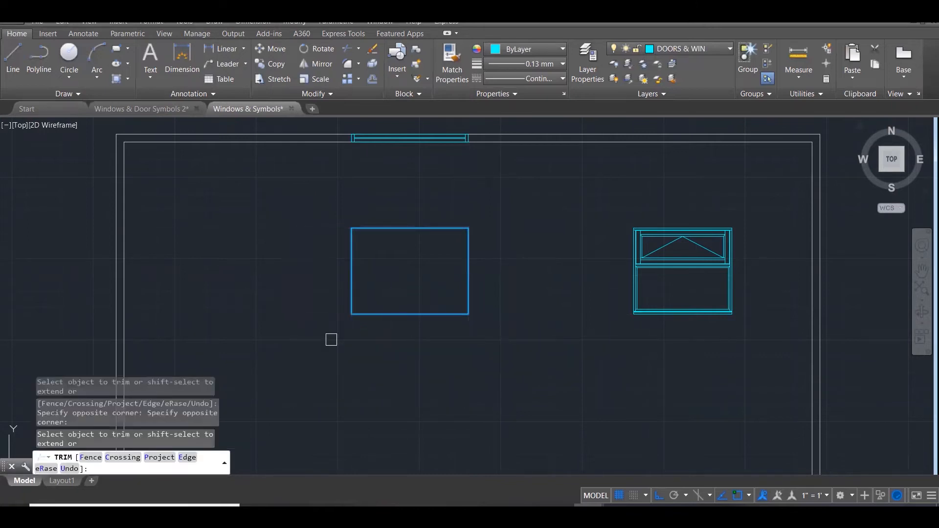
pyautogui.press('Escape')
pyautogui.press('Escape')
# Offset all four edges of the window outline inward by 50 to form the frame
pyautogui.scroll(1, 343, 185)
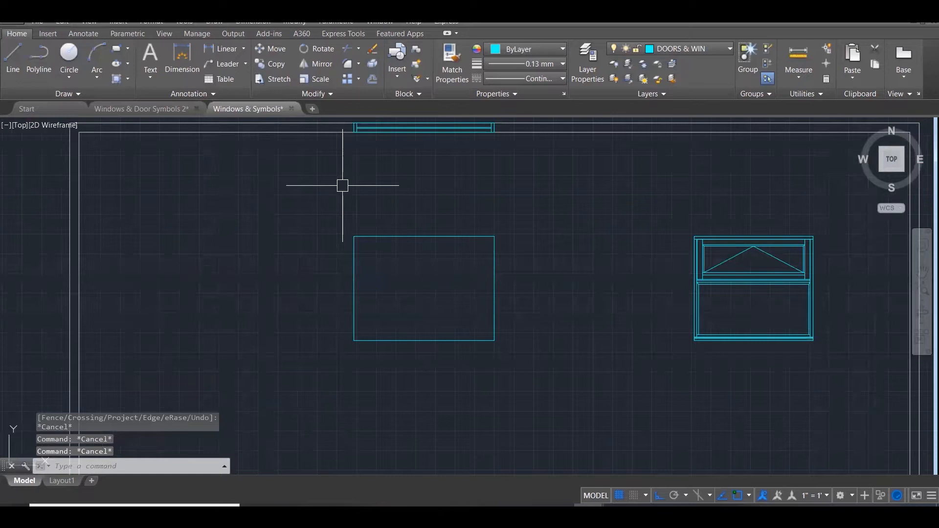
pyautogui.write('o')
pyautogui.press('Return')
pyautogui.write('50')
pyautogui.press('Return')
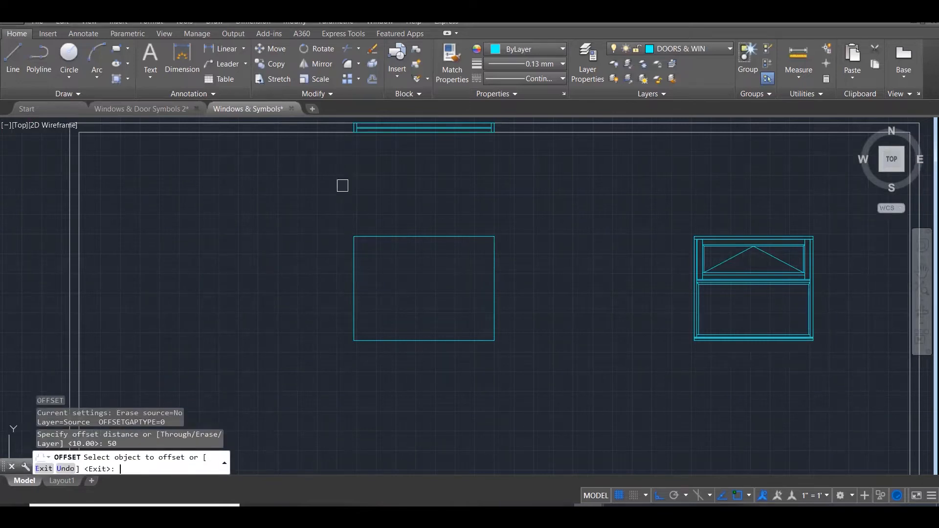
pyautogui.click(404, 237)
pyautogui.click(412, 302)
pyautogui.click(409, 335)
pyautogui.click(391, 302)
pyautogui.click(357, 277)
pyautogui.click(374, 264)
pyautogui.click(494, 275)
pyautogui.click(450, 271)
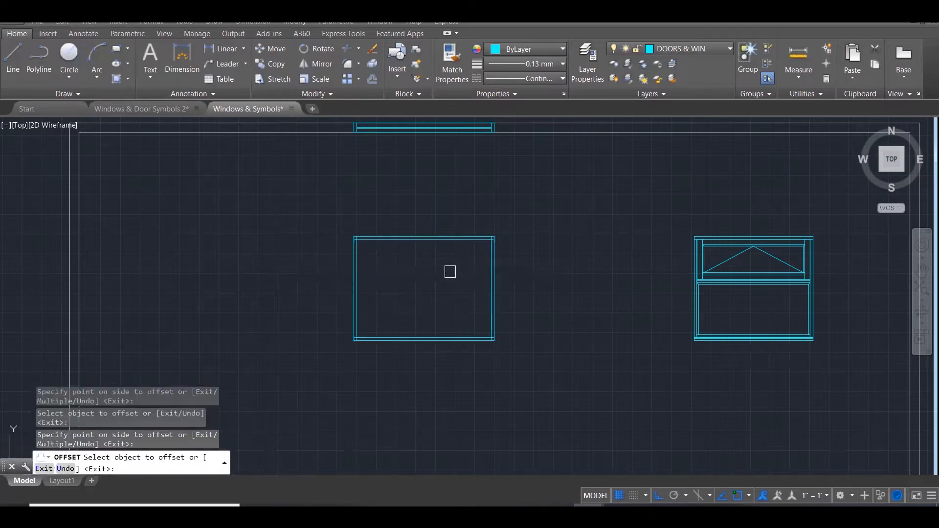
pyautogui.scroll(3, 400, 239)
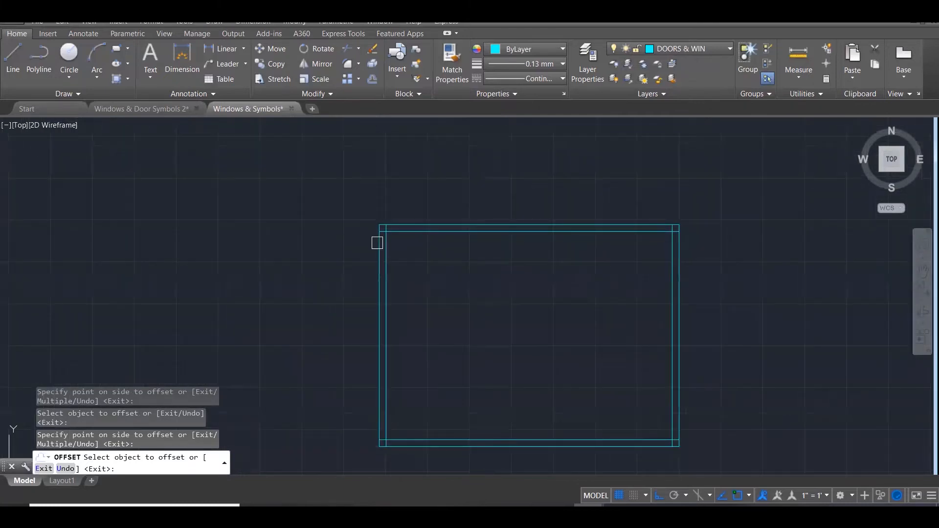
pyautogui.press('Escape')
# Trim the inner vertical frame lines where they cross the top rail at both upper corners
pyautogui.write('tr')
pyautogui.press('Return')
pyautogui.click(699, 280)
pyautogui.click(595, 255)
pyautogui.scroll(4, 392, 230)
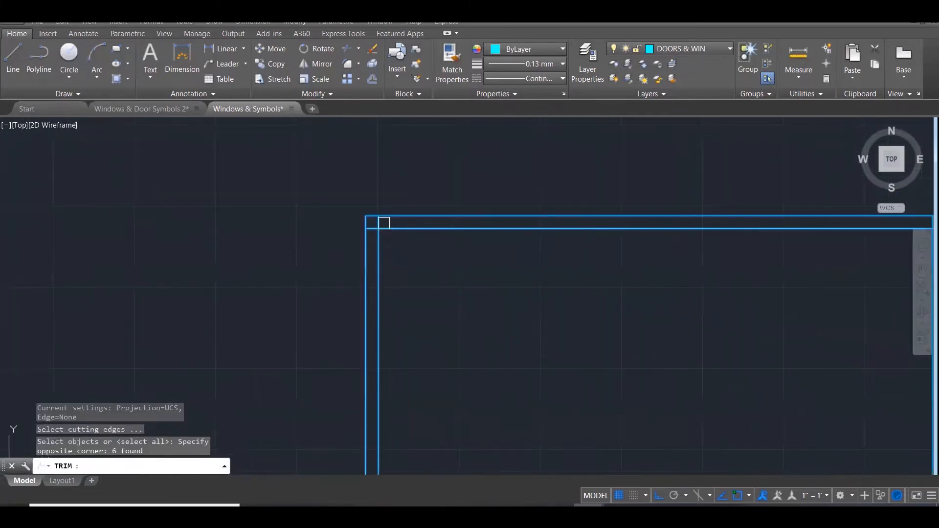
pyautogui.press('Return')
pyautogui.click(374, 219)
pyautogui.scroll(-2, 276, 226)
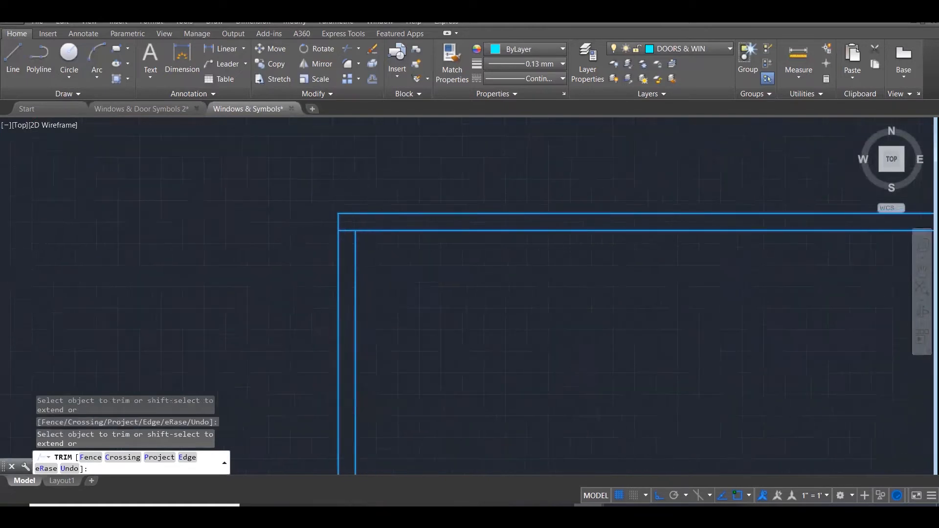
pyautogui.scroll(3, 760, 241)
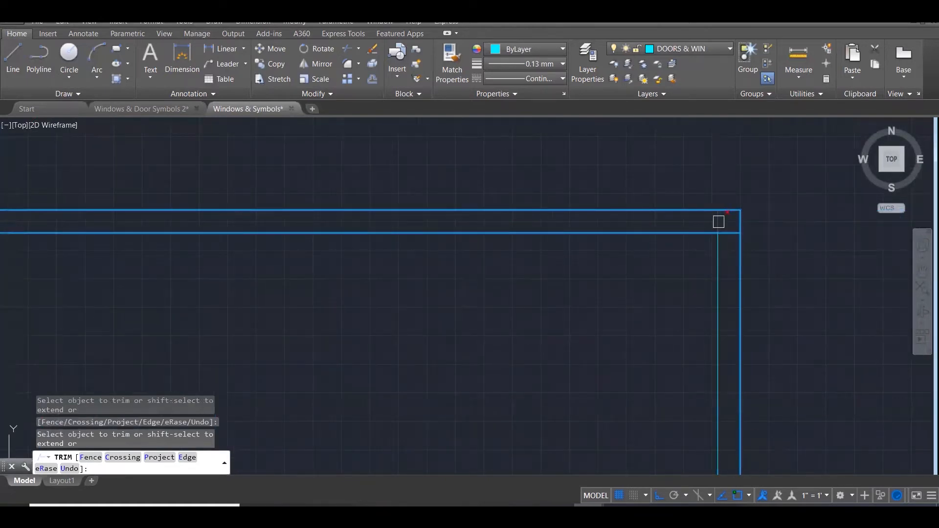
pyautogui.scroll(-4, 738, 193)
pyautogui.click(441, 331)
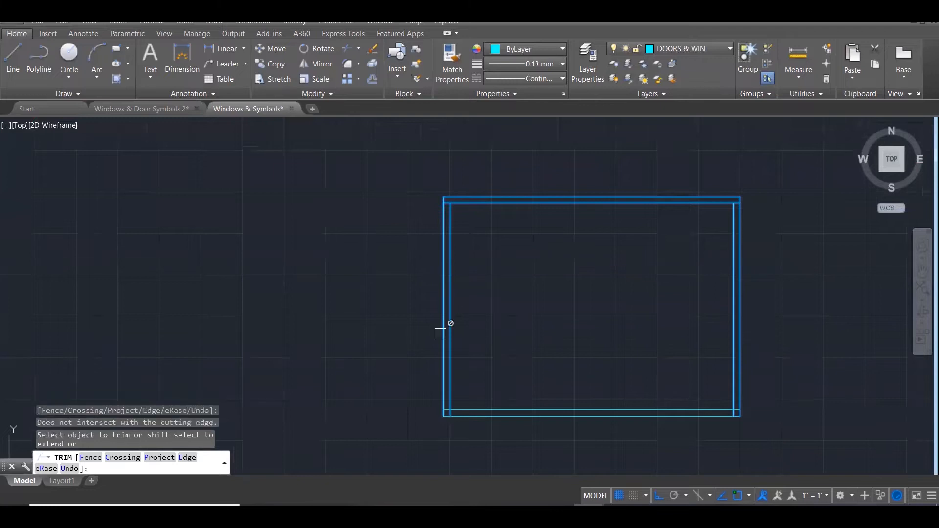
pyautogui.scroll(3, 449, 386)
pyautogui.scroll(3, 449, 407)
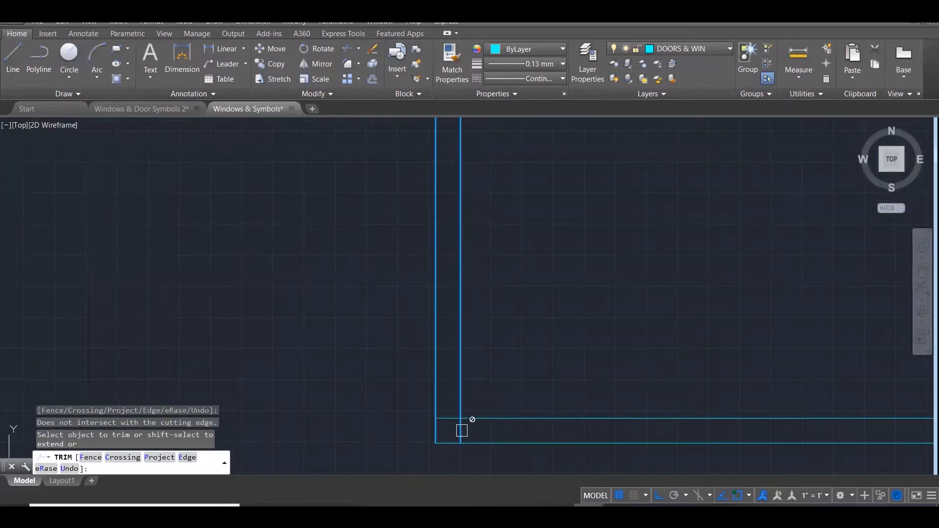
pyautogui.scroll(-1, 477, 345)
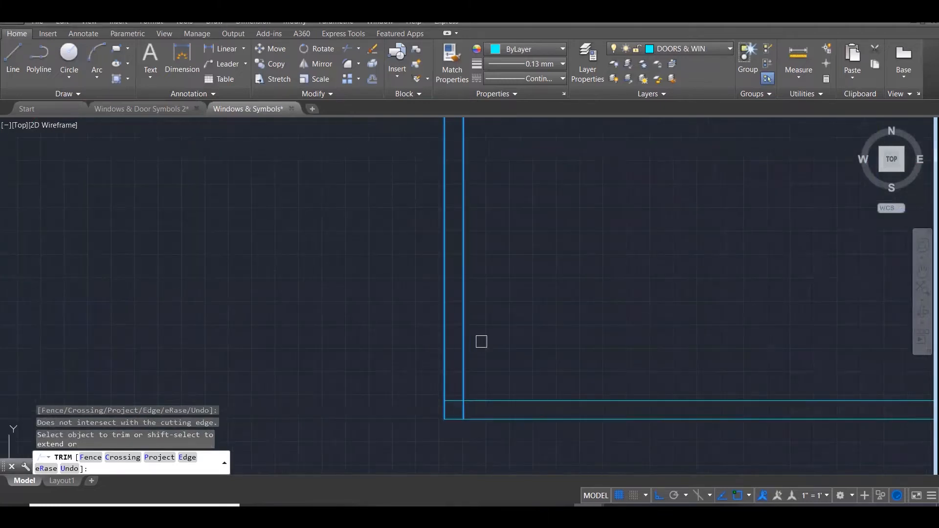
pyautogui.press('Escape')
# Trim the inner vertical frame lines where they cross the bottom rail at both lower corners
pyautogui.press('space')
pyautogui.click(556, 297)
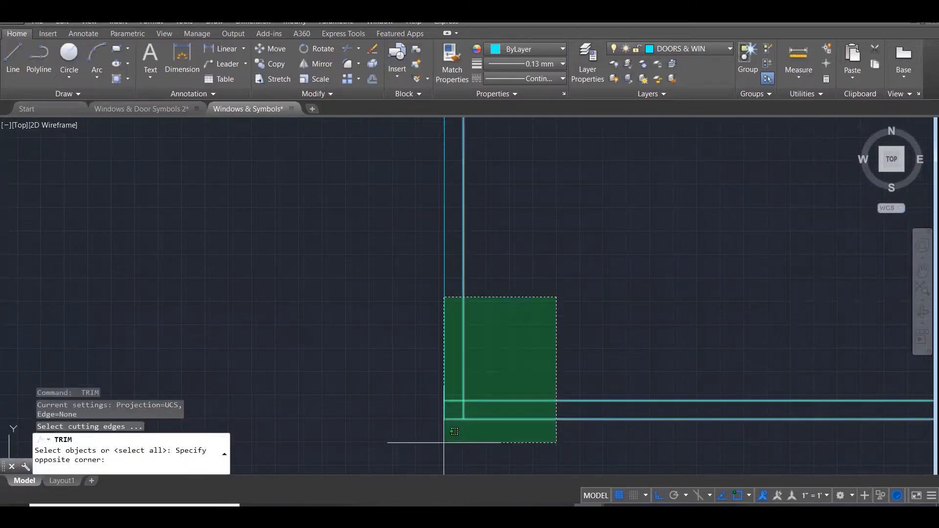
pyautogui.click(454, 432)
pyautogui.press('space')
pyautogui.scroll(-3, 318, 350)
pyautogui.scroll(6, 814, 387)
pyautogui.scroll(-8, 724, 377)
pyautogui.press('Escape')
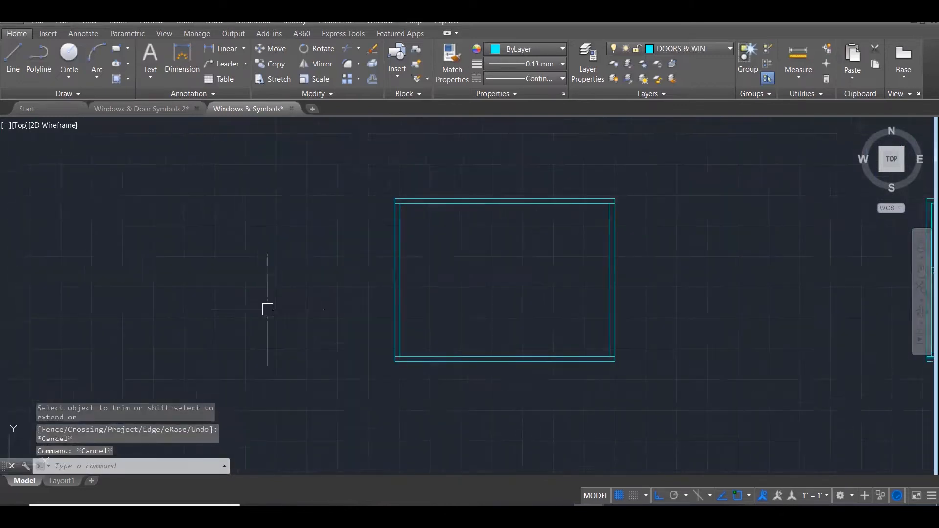
pyautogui.scroll(-1, 267, 310)
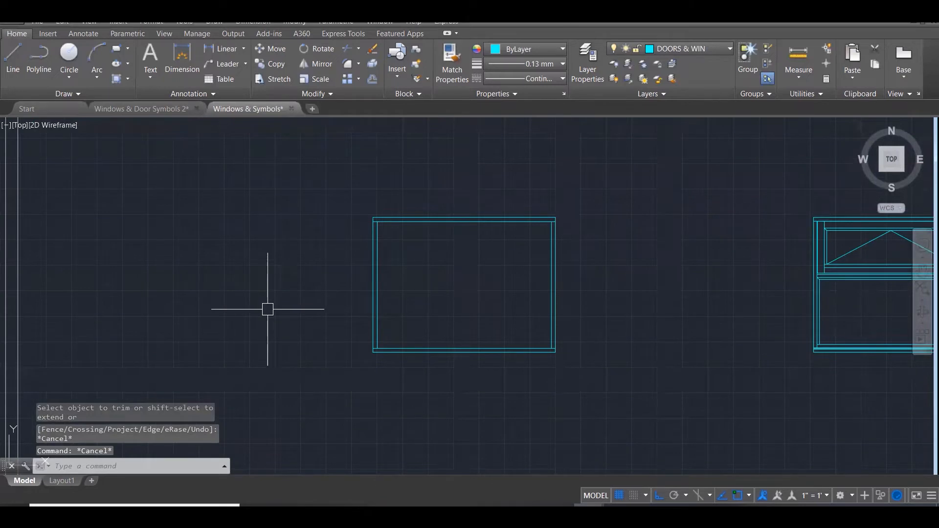
pyautogui.scroll(-2, 291, 369)
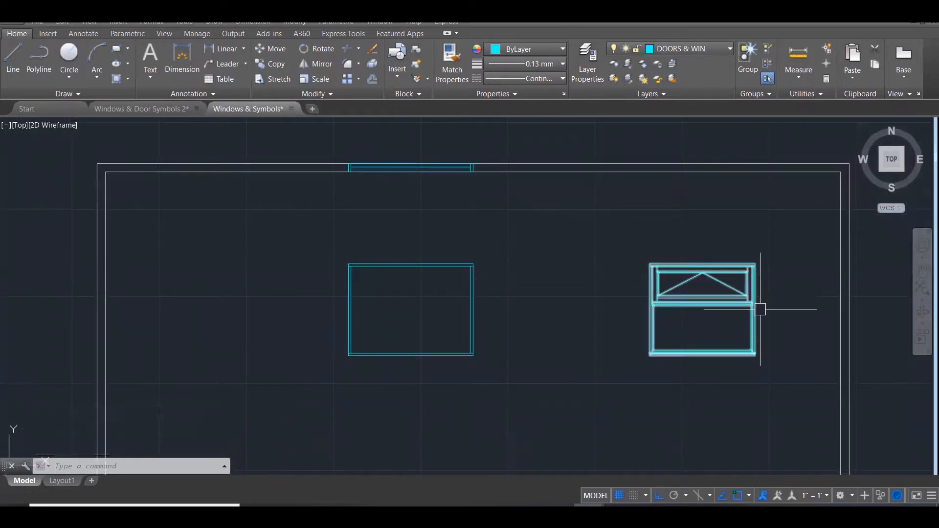
pyautogui.scroll(3, 773, 358)
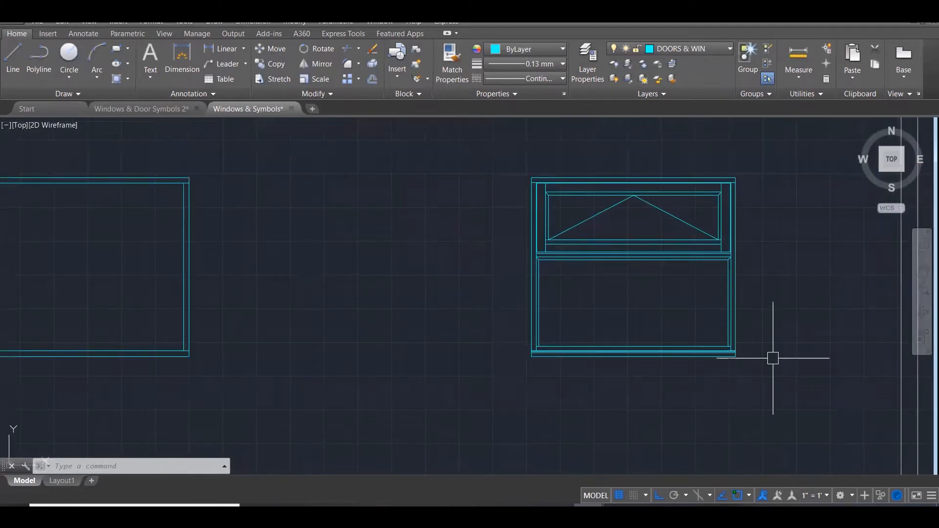
pyautogui.scroll(-2, 792, 341)
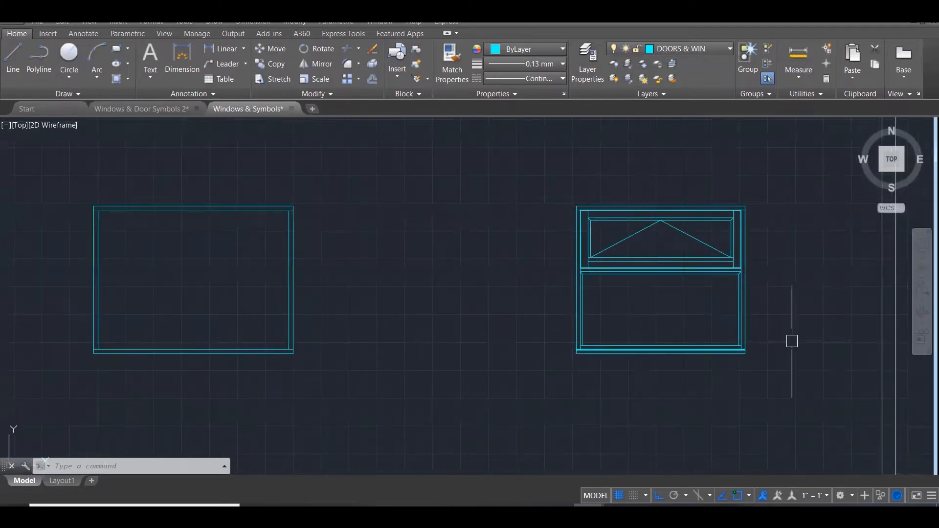
pyautogui.write('l')
pyautogui.press('Return')
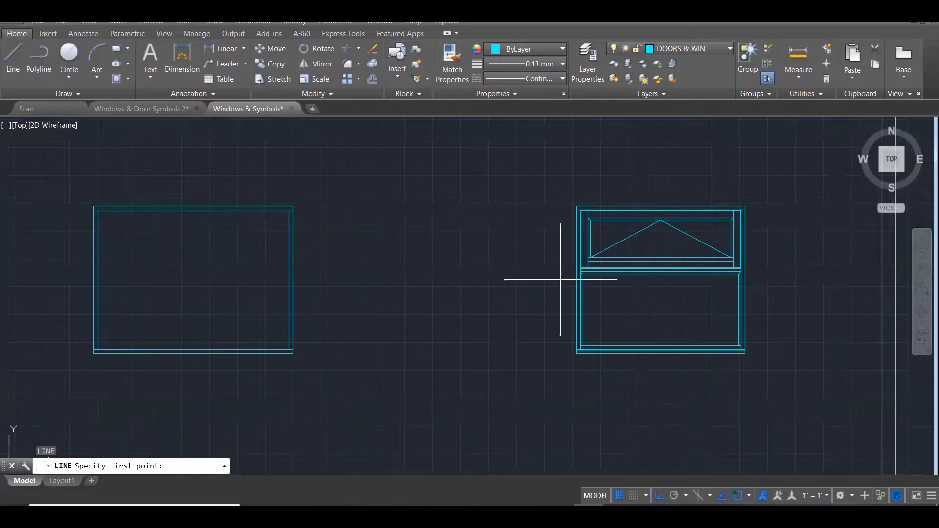
pyautogui.click(582, 274)
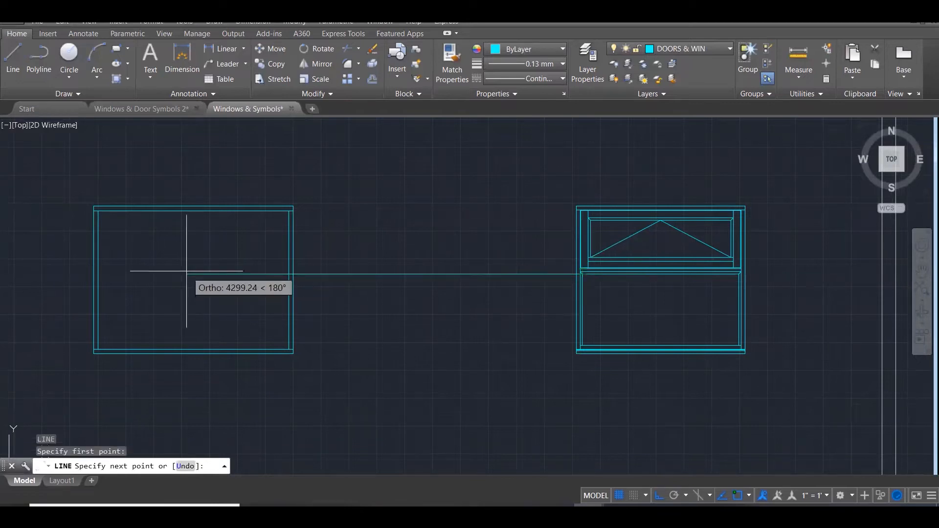
pyautogui.press('Escape')
# Draw a horizontal line across the window opening between the midpoints of the two inner vertical frame lines
pyautogui.press('Return')
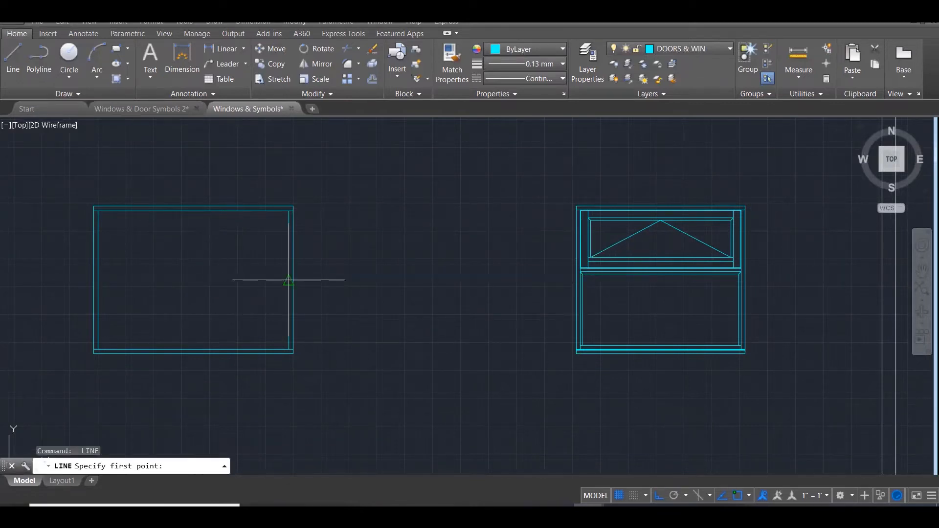
pyautogui.click(289, 279)
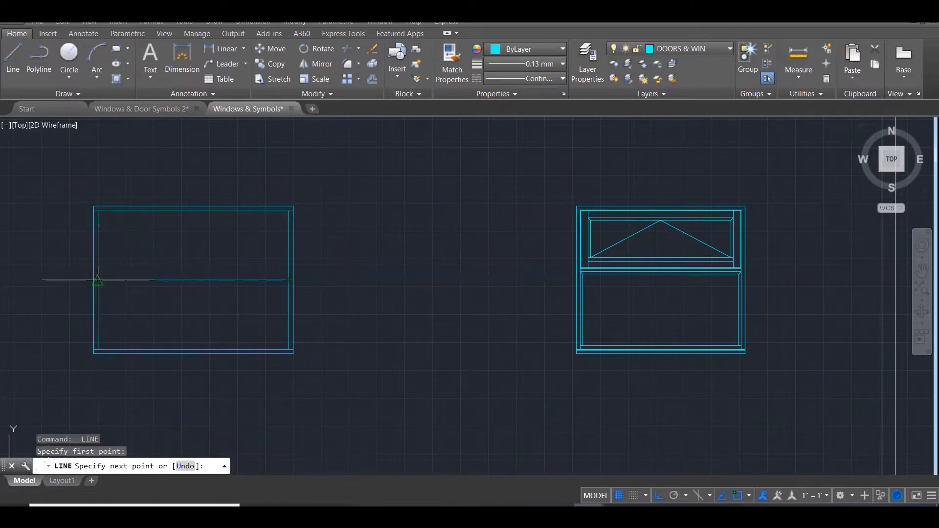
pyautogui.click(98, 279)
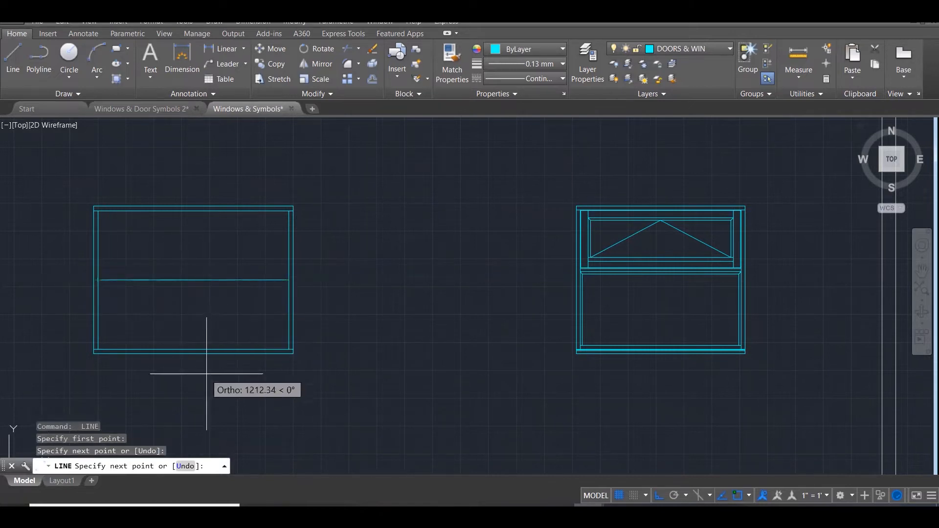
pyautogui.press('Escape')
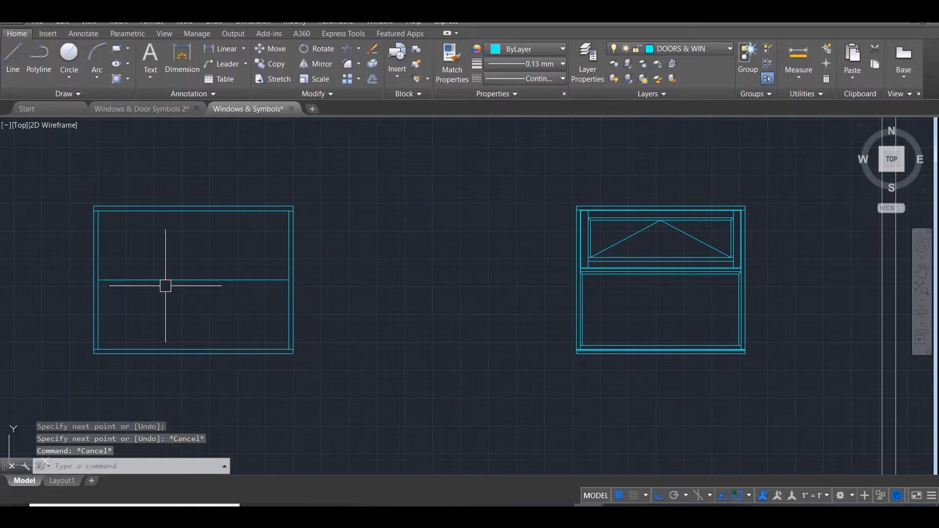
# Measure the width of the narrow inner strip at the lower pane's bottom-left corner in the reference symbol
pyautogui.scroll(5, 602, 350)
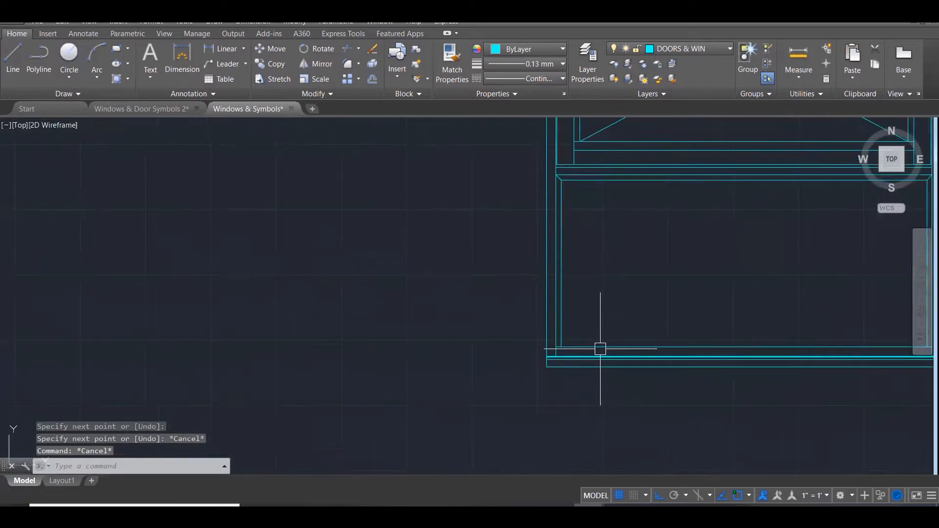
pyautogui.write('di')
pyautogui.press('Return')
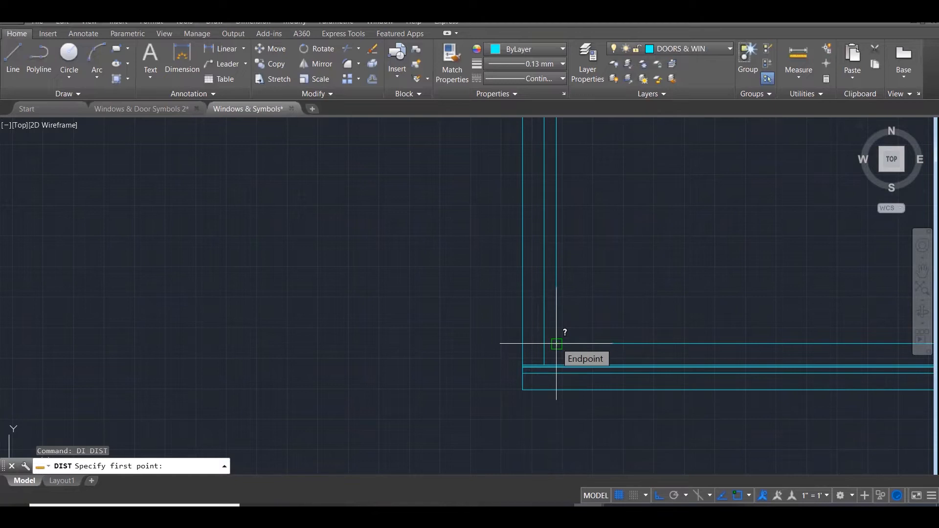
pyautogui.click(557, 344)
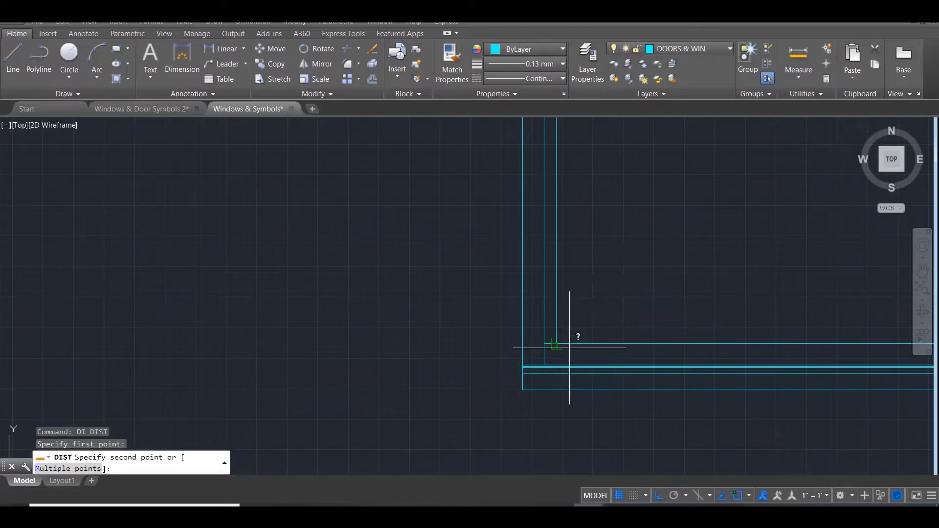
pyautogui.click(546, 343)
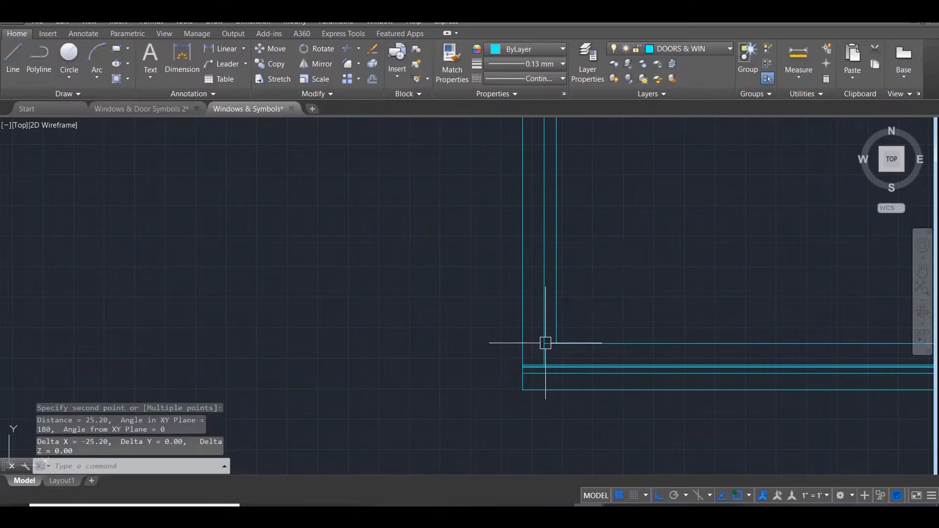
# Offset the two inner vertical frame lines inward and the middle horizontal line downward to outline the lower pane's inner strip
pyautogui.scroll(-8, 545, 343)
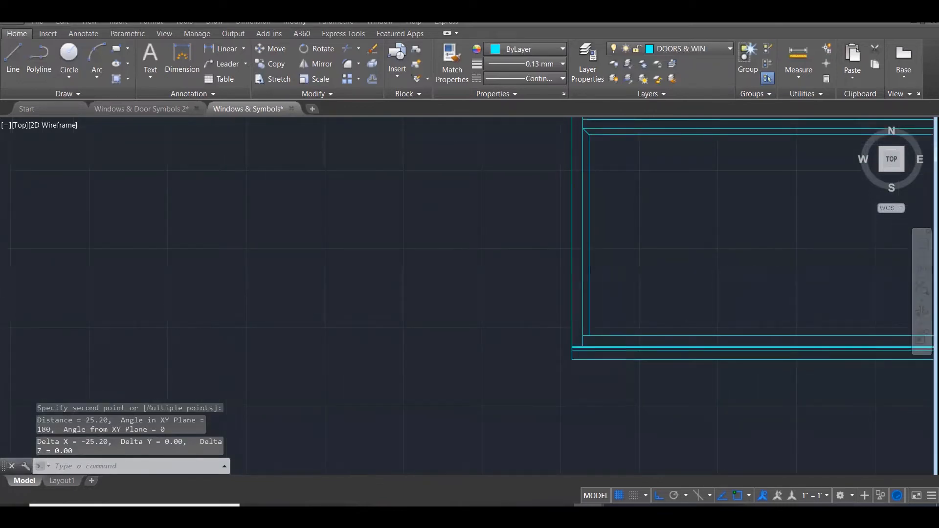
pyautogui.scroll(-2, 315, 287)
pyautogui.scroll(4, 315, 287)
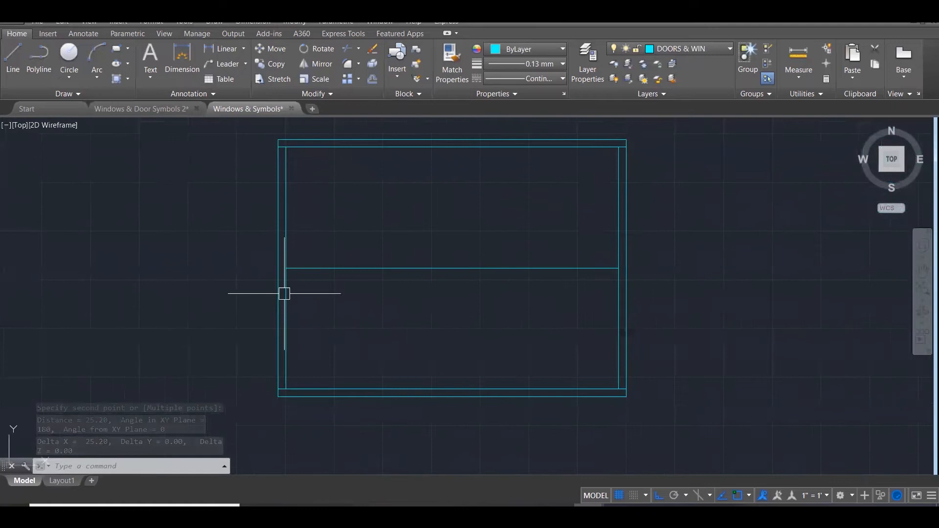
pyautogui.press('Escape')
pyautogui.write('o')
pyautogui.press('Return')
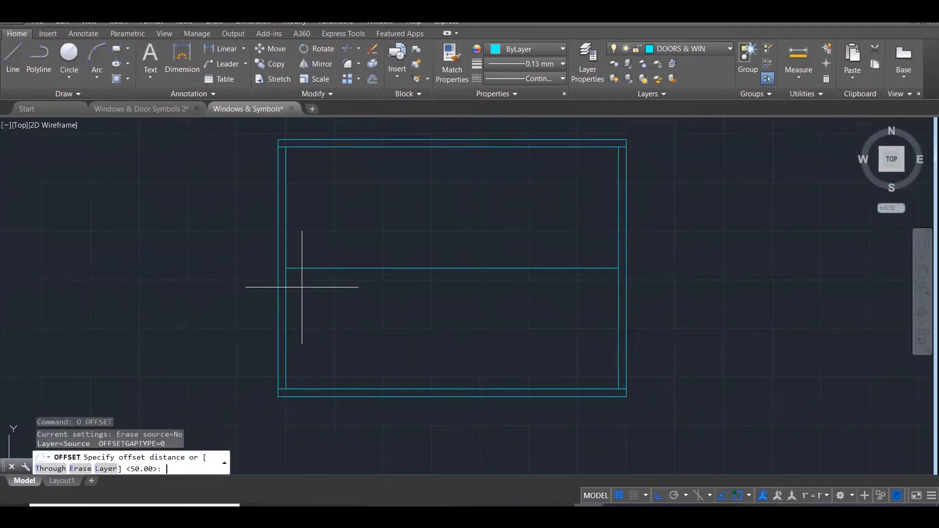
pyautogui.click(286, 304)
pyautogui.click(359, 309)
pyautogui.click(621, 284)
pyautogui.click(535, 291)
pyautogui.click(531, 269)
pyautogui.click(530, 299)
pyautogui.press('Escape')
# Fillet the offset right vertical line and the offset middle line into a sharp corner at the lower pane's top right
pyautogui.write('f')
pyautogui.press('Return')
pyautogui.scroll(-3, 382, 338)
pyautogui.scroll(-1, 377, 342)
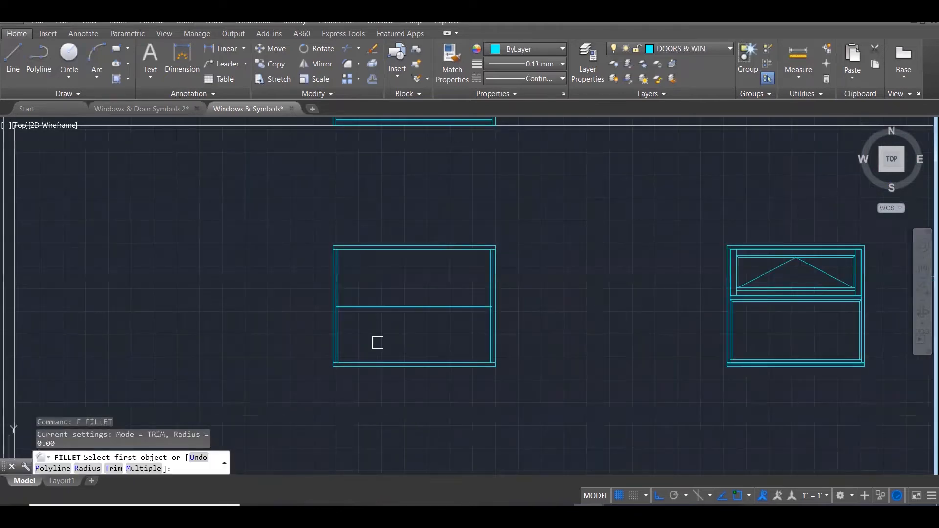
pyautogui.scroll(5, 428, 324)
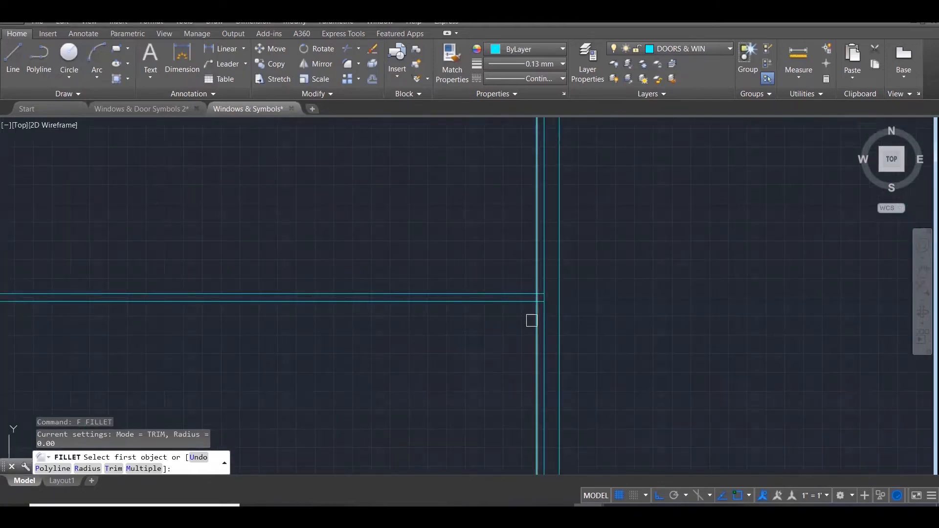
pyautogui.click(532, 321)
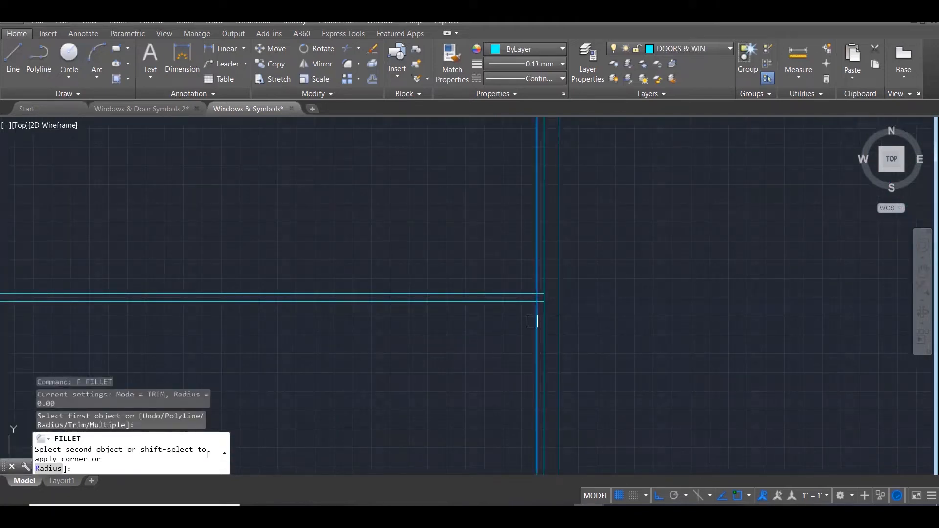
pyautogui.click(496, 300)
# Fillet the offset middle line and the offset left vertical line into a sharp corner at the lower pane's top left
pyautogui.press('Return')
pyautogui.scroll(-5, 587, 306)
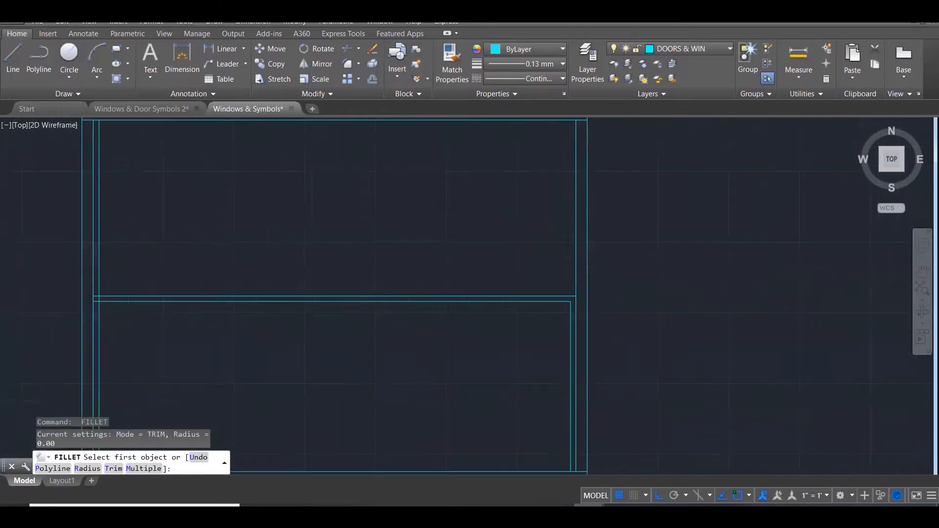
pyautogui.scroll(2, 391, 325)
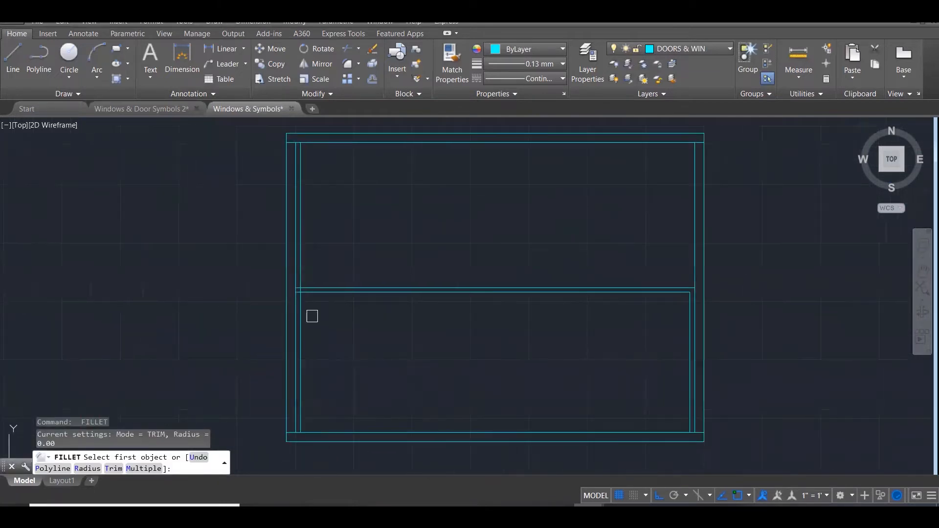
pyautogui.click(323, 293)
pyautogui.click(301, 310)
pyautogui.click(303, 316)
pyautogui.scroll(-1, 350, 339)
pyautogui.press('Escape')
pyautogui.press('Escape')
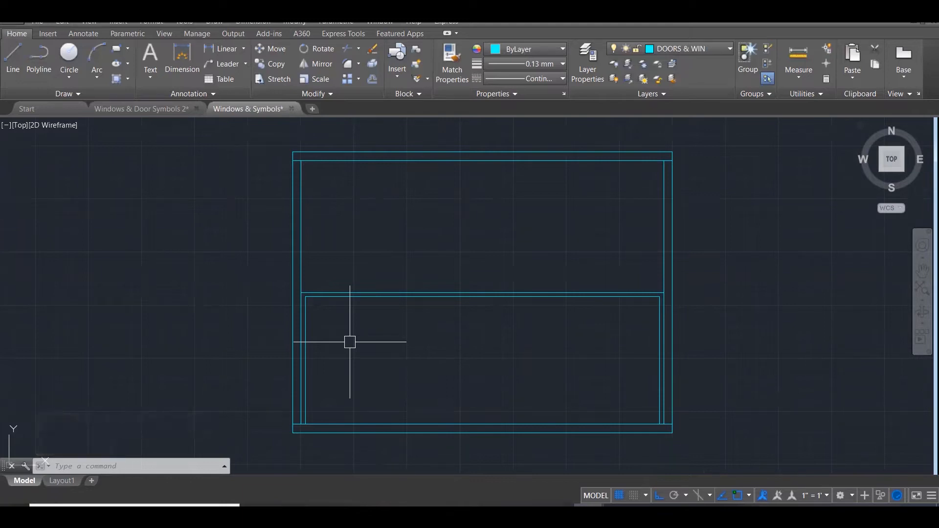
# Examine the outer sash frame and the inner strip around the glass of the reference symbol's top hung sash
pyautogui.scroll(-3, 401, 254)
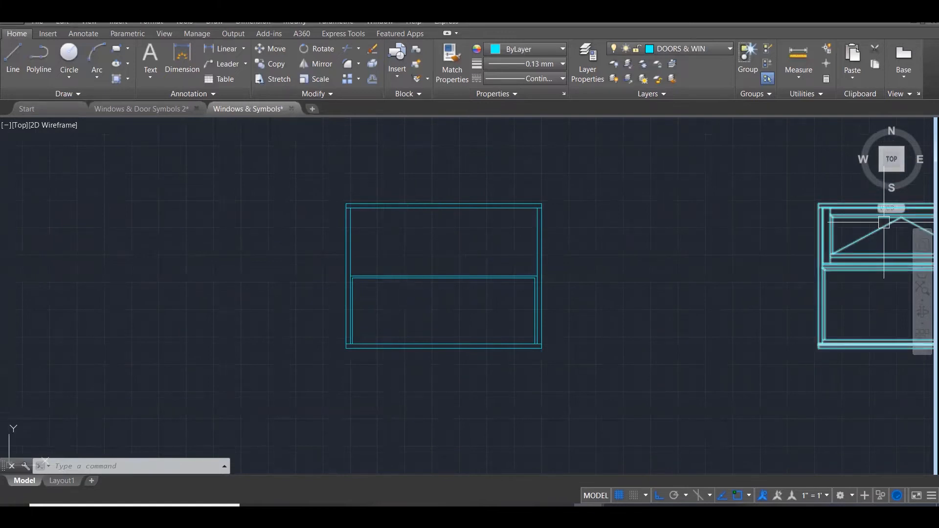
pyautogui.scroll(2, 866, 233)
pyautogui.scroll(-2, 321, 304)
pyautogui.scroll(3, 775, 255)
pyautogui.scroll(2, 760, 251)
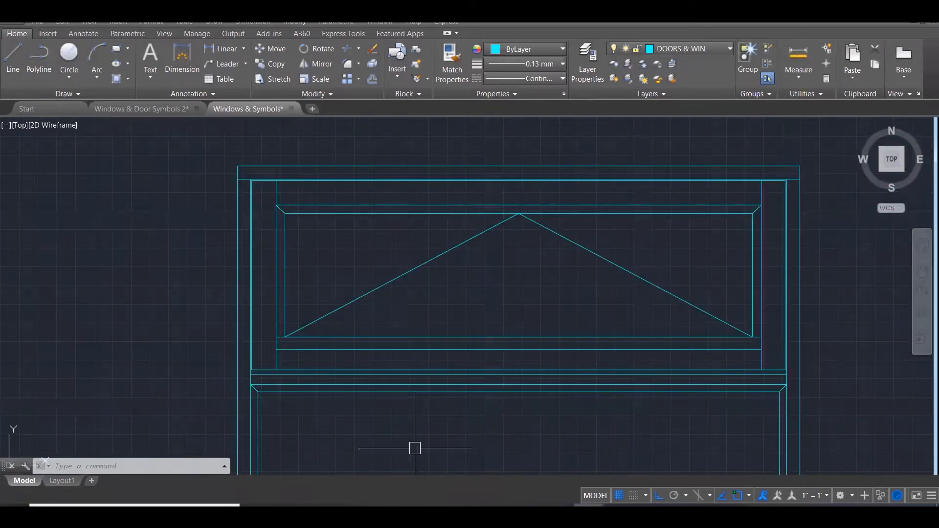
pyautogui.click(259, 186)
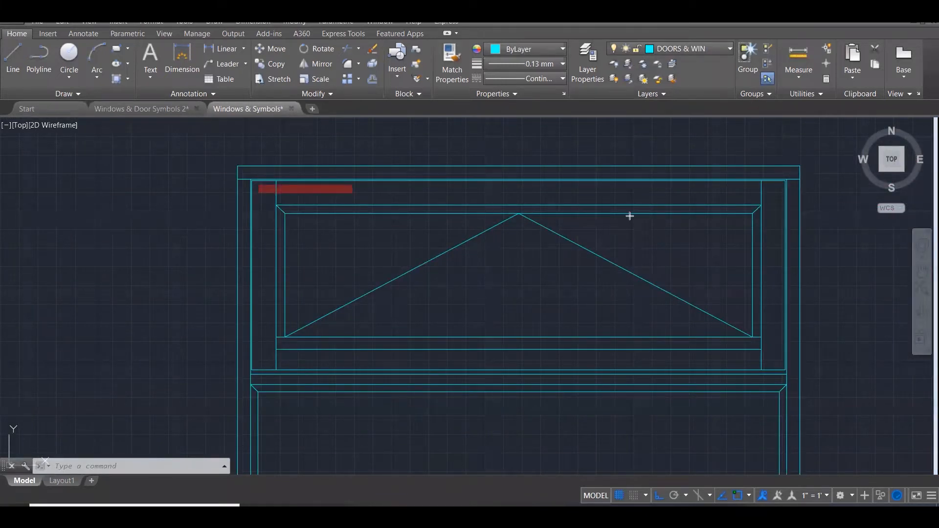
pyautogui.click(768, 185)
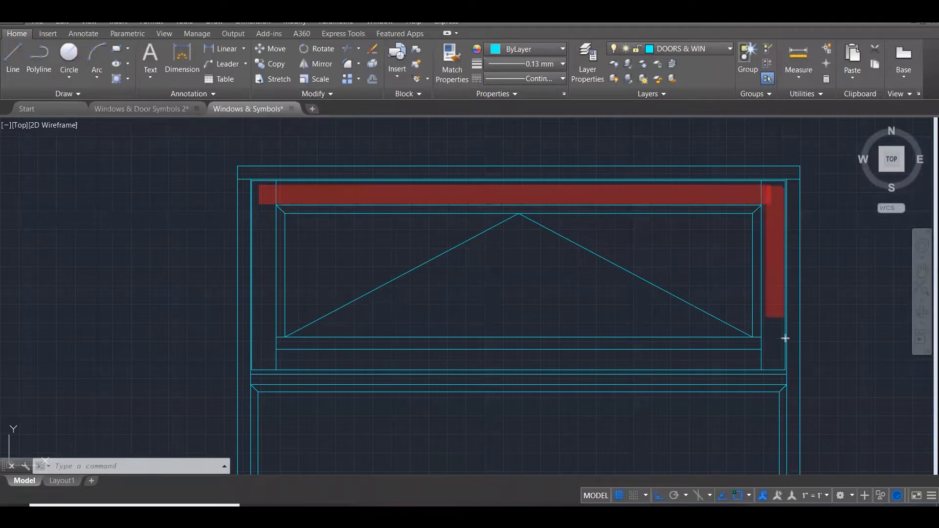
pyautogui.click(773, 360)
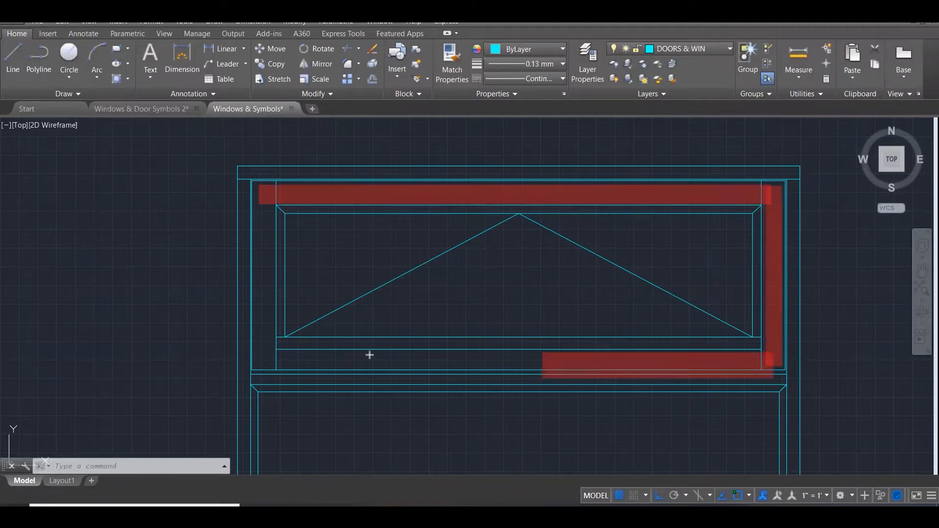
pyautogui.click(259, 360)
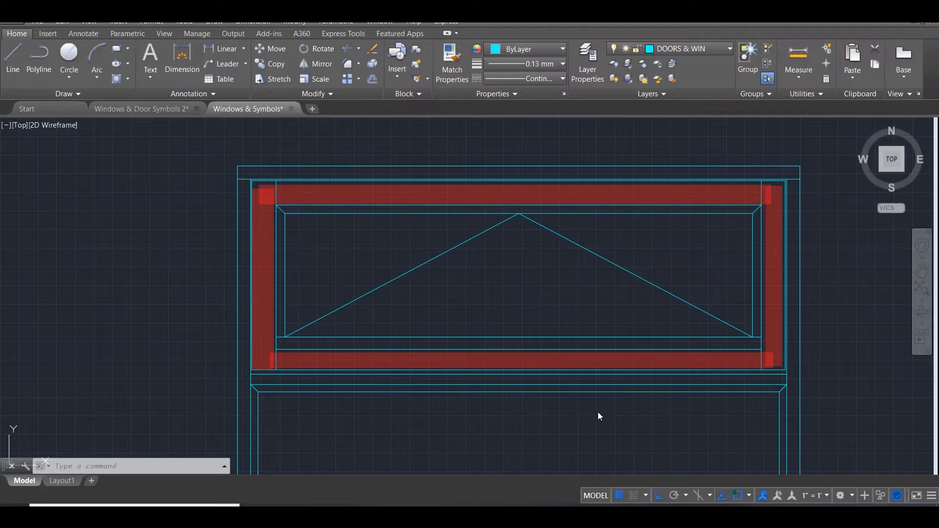
pyautogui.click(277, 207)
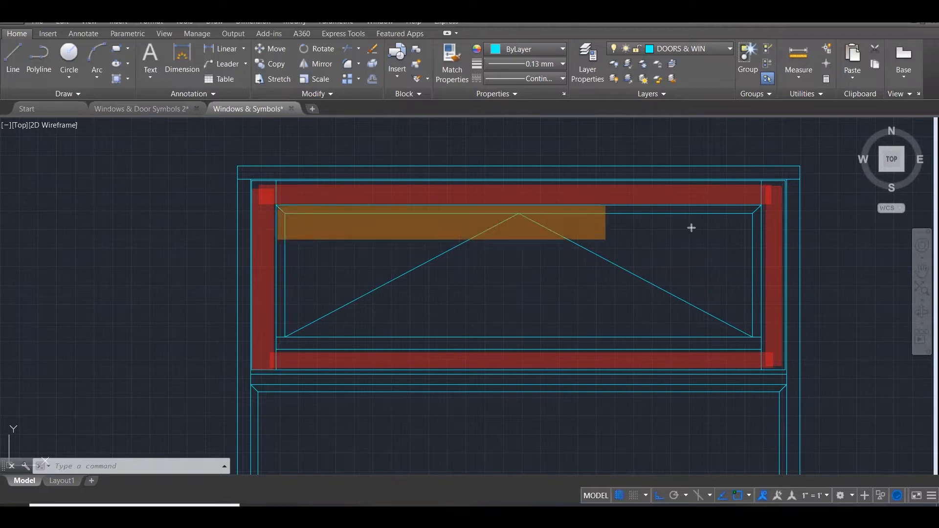
pyautogui.click(754, 215)
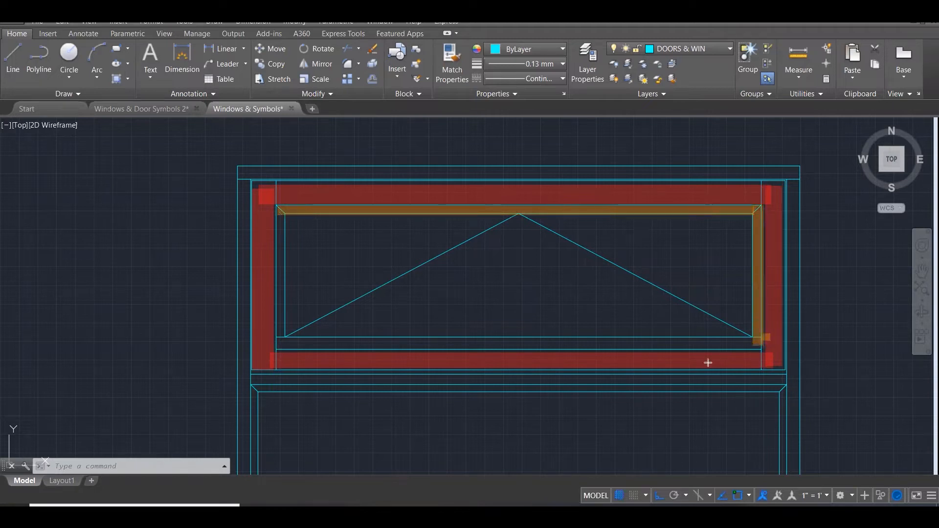
pyautogui.click(275, 351)
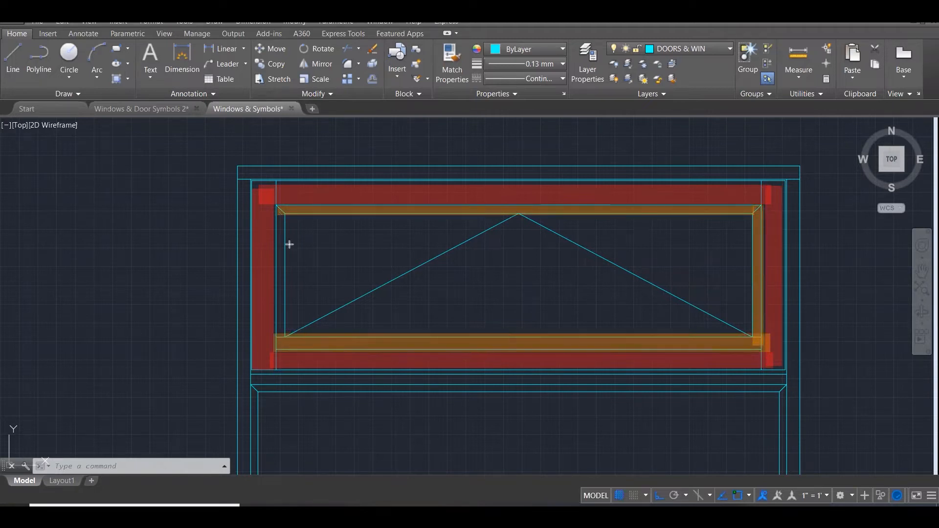
pyautogui.click(286, 202)
pyautogui.click(275, 350)
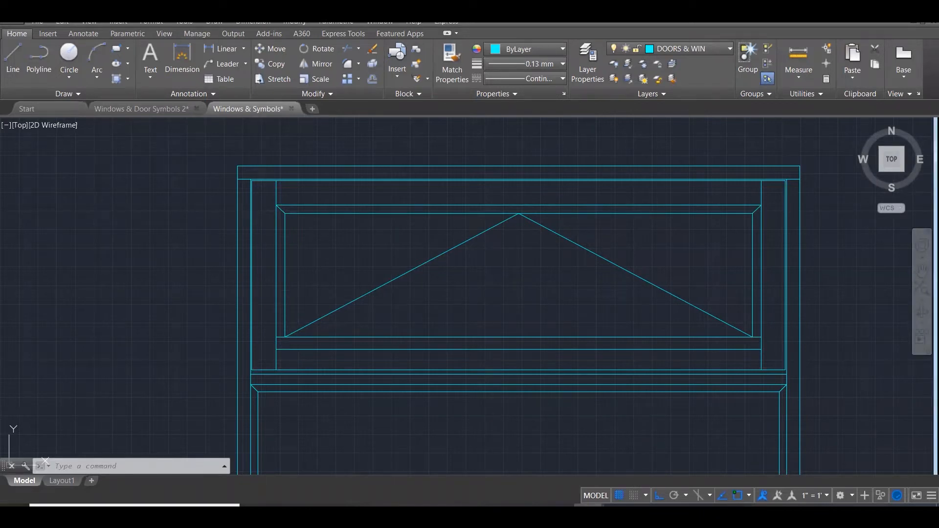
# Measure the width of the left upright of the reference symbol's top hung sash at its lower end
pyautogui.write('p')
pyautogui.write('I')
pyautogui.press('Return')
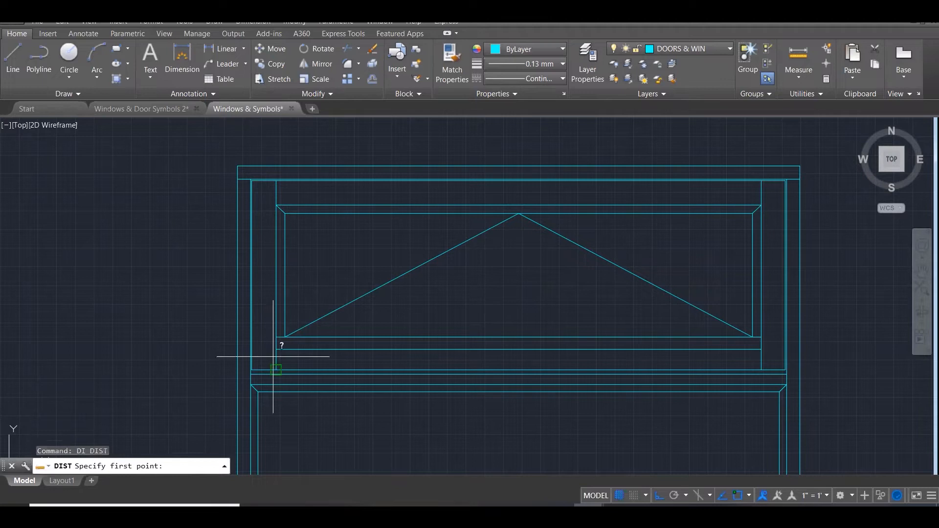
pyautogui.click(257, 375)
pyautogui.scroll(5, 254, 376)
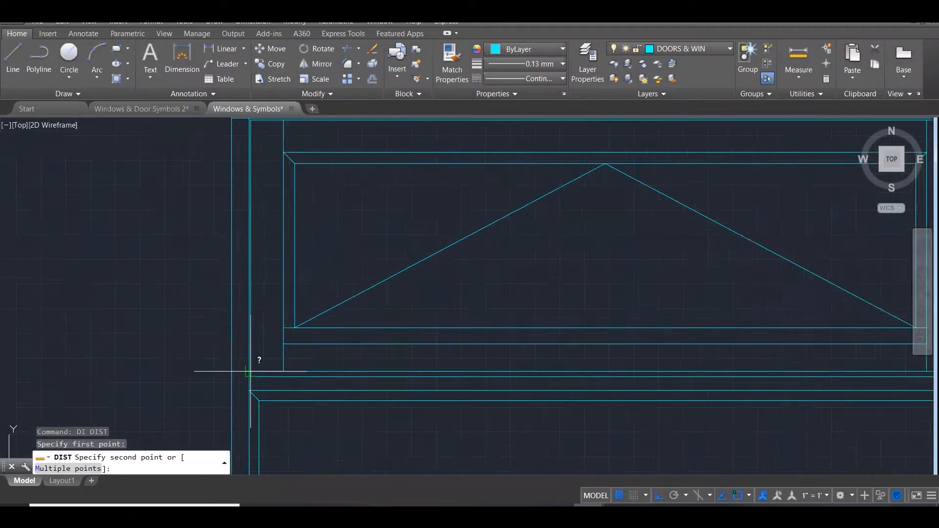
pyautogui.click(246, 376)
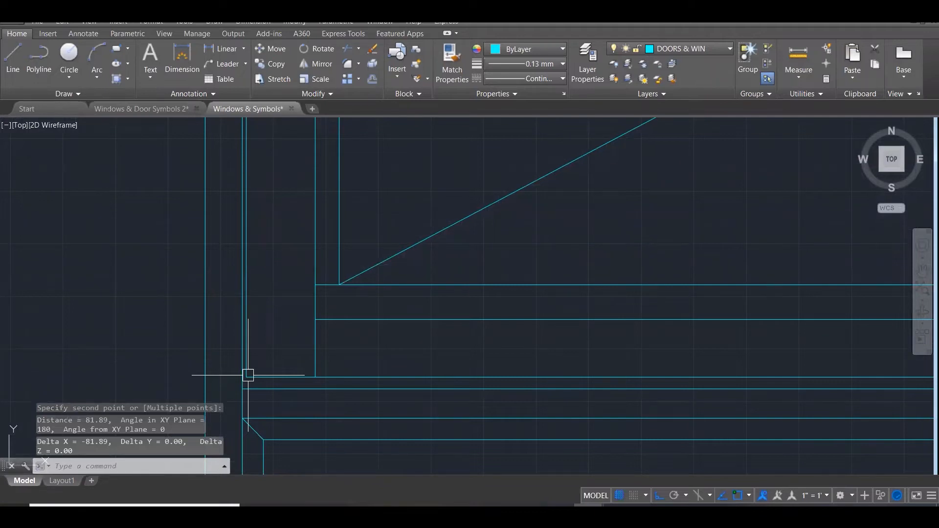
# Measure the height of the top rail of the reference symbol's top hung sash at its right end
pyautogui.scroll(-5, 248, 375)
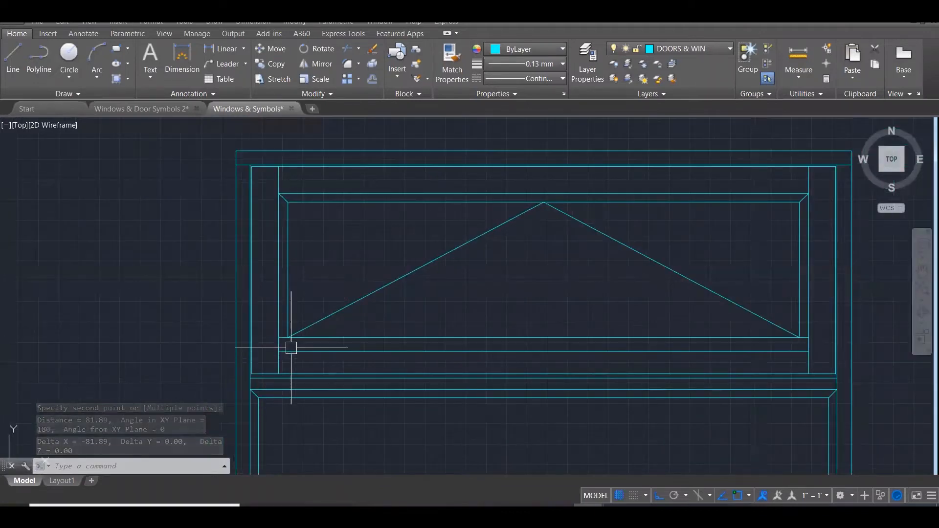
pyautogui.press('Escape')
pyautogui.press('Return')
pyautogui.scroll(2, 822, 169)
pyautogui.click(805, 164)
pyautogui.click(799, 206)
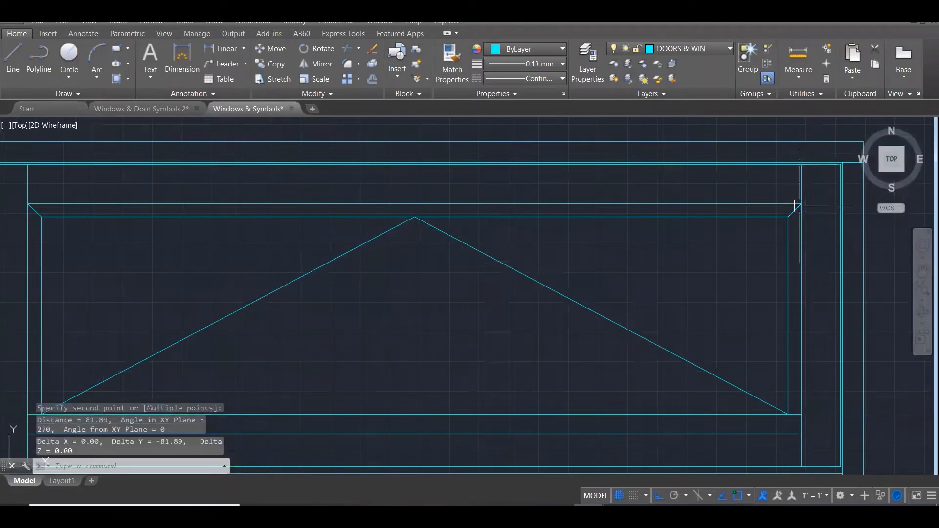
pyautogui.press('Escape')
# Measure the width of the inner strip around the glass at the top right corner of the reference symbol's sash
pyautogui.scroll(-2, 704, 146)
pyautogui.scroll(4, 743, 152)
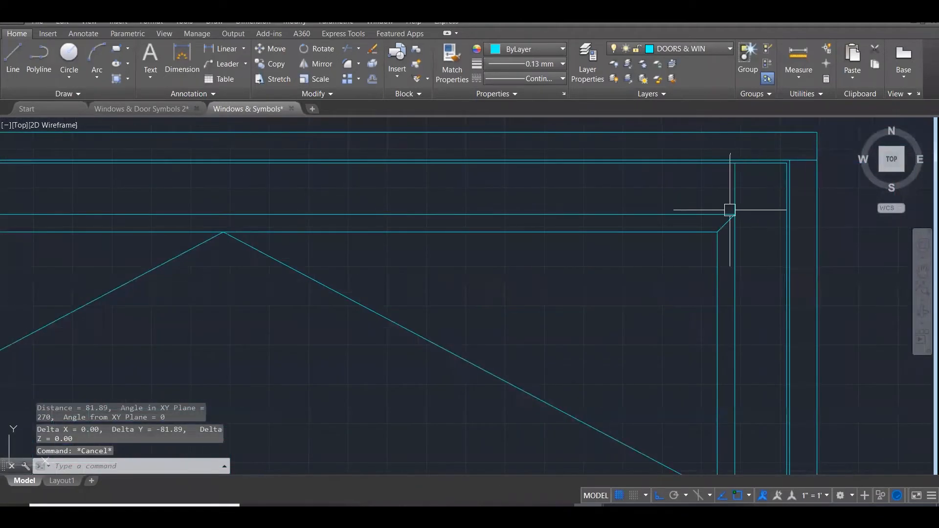
pyautogui.press('Return')
pyautogui.click(717, 232)
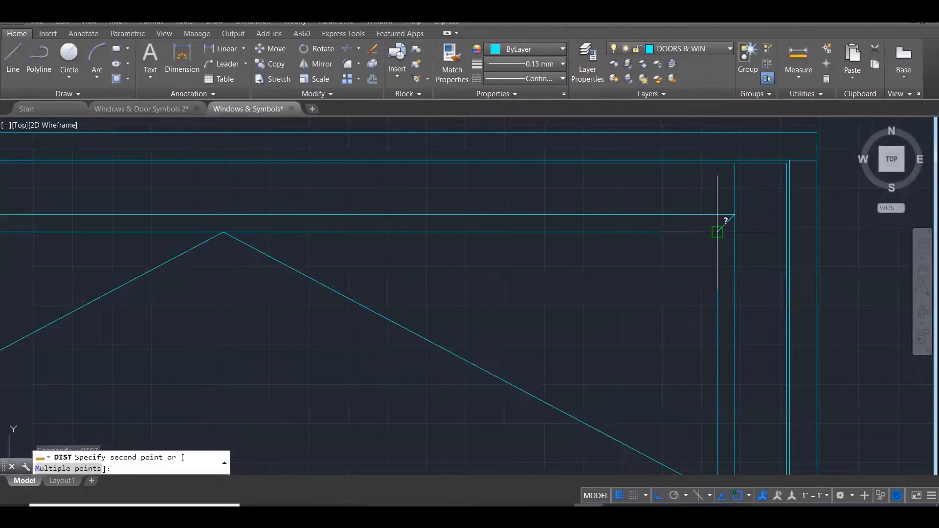
pyautogui.click(720, 215)
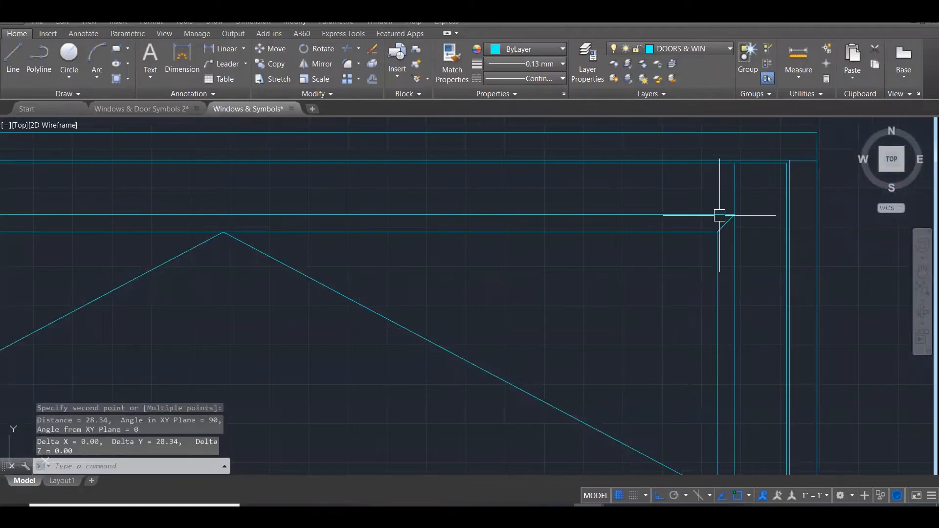
pyautogui.press('Escape')
# Offset the new window frame's inner right and inner left vertical lines inward by 80
pyautogui.scroll(-5, 719, 215)
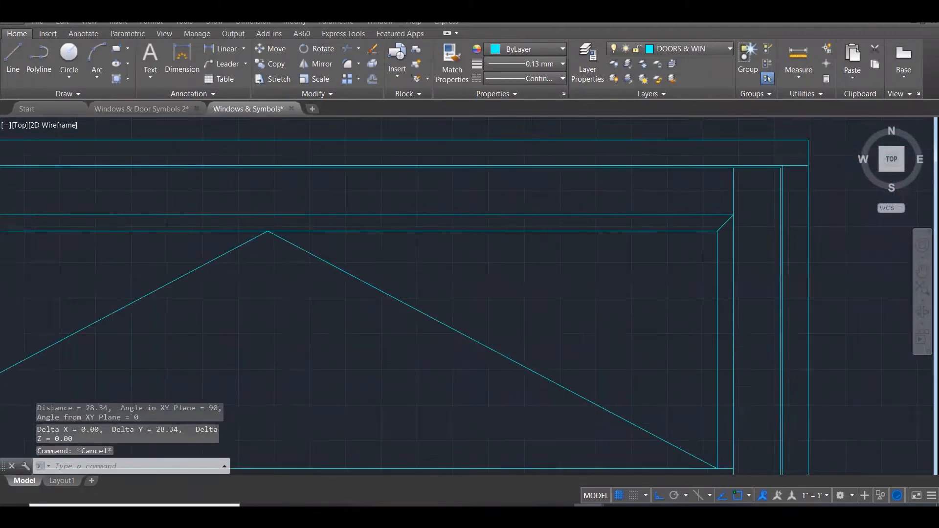
pyautogui.scroll(-6, 717, 216)
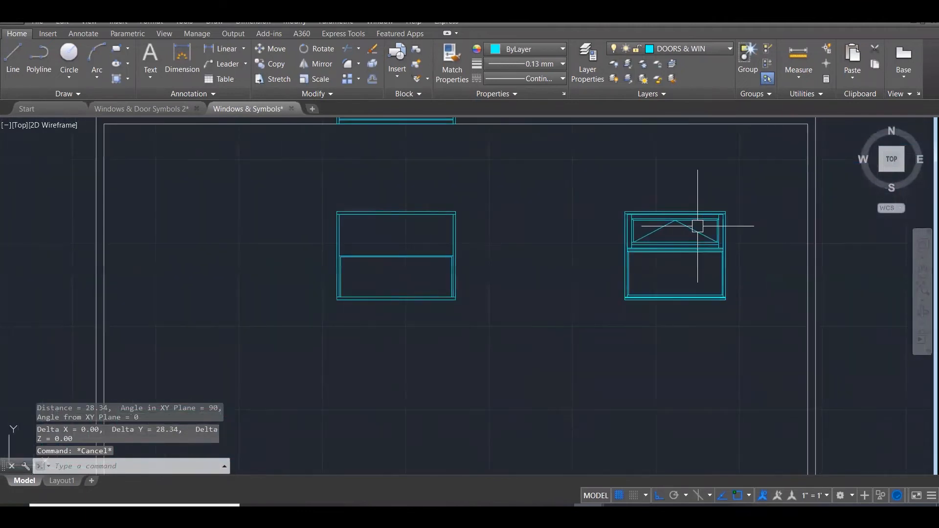
pyautogui.scroll(1, 474, 217)
pyautogui.scroll(3, 401, 248)
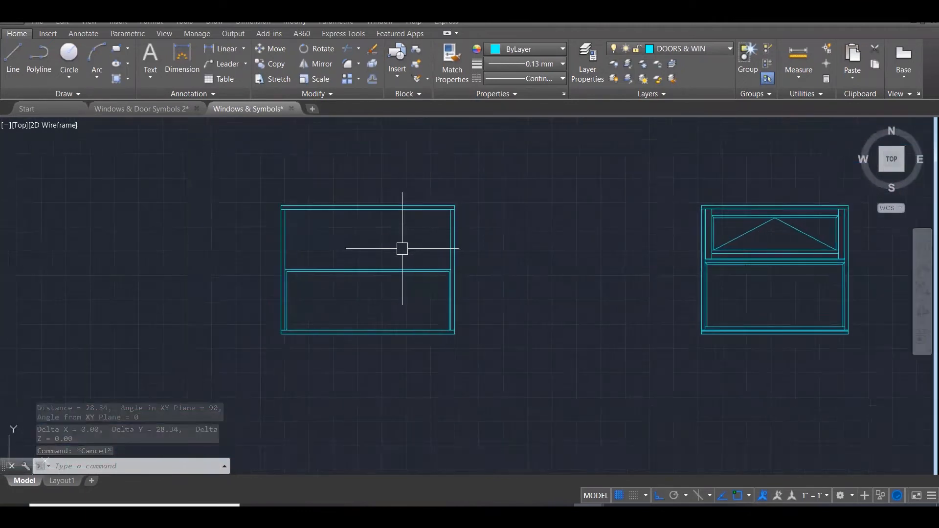
pyautogui.write('O')
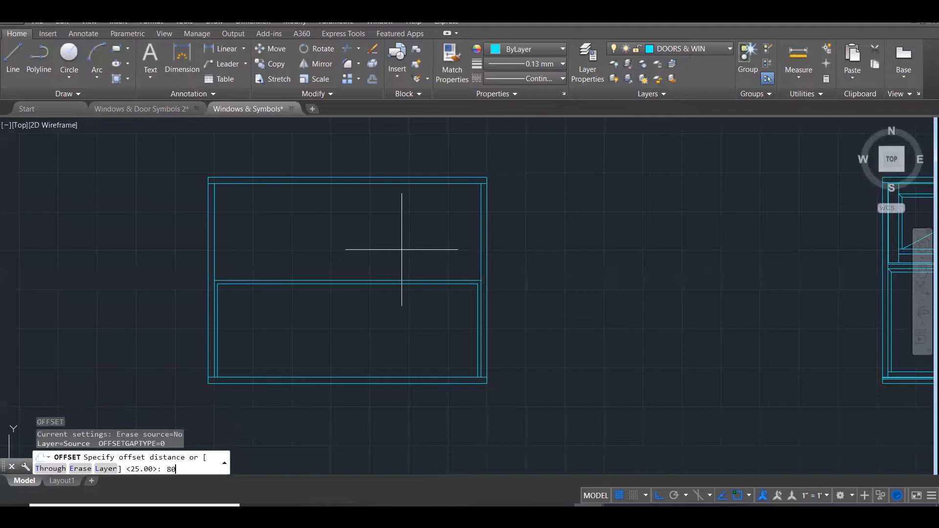
pyautogui.write('80')
pyautogui.press('Return')
pyautogui.click(475, 205)
pyautogui.click(430, 221)
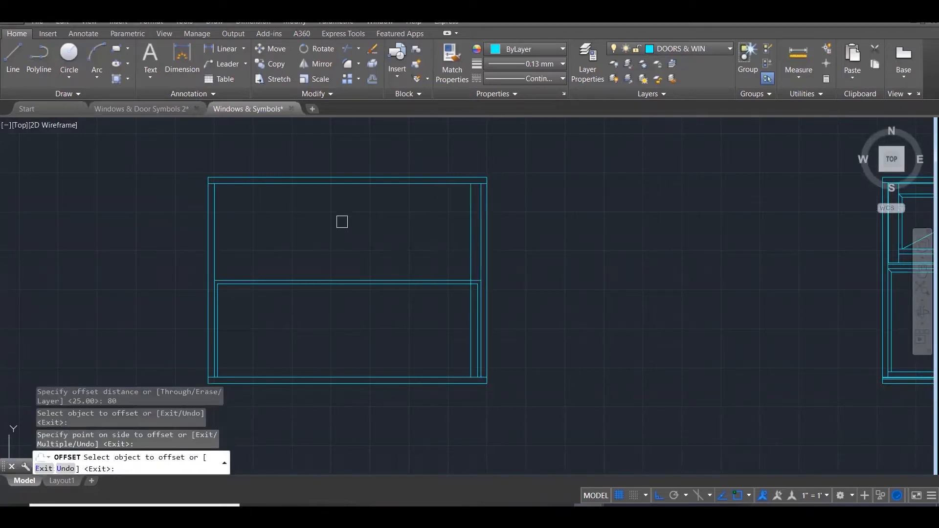
pyautogui.click(214, 212)
pyautogui.click(259, 209)
# Offset the frame's inner top line downward and the middle line upward by 80 within the upper pane
pyautogui.click(283, 184)
pyautogui.click(293, 250)
pyautogui.click(299, 277)
pyautogui.click(303, 259)
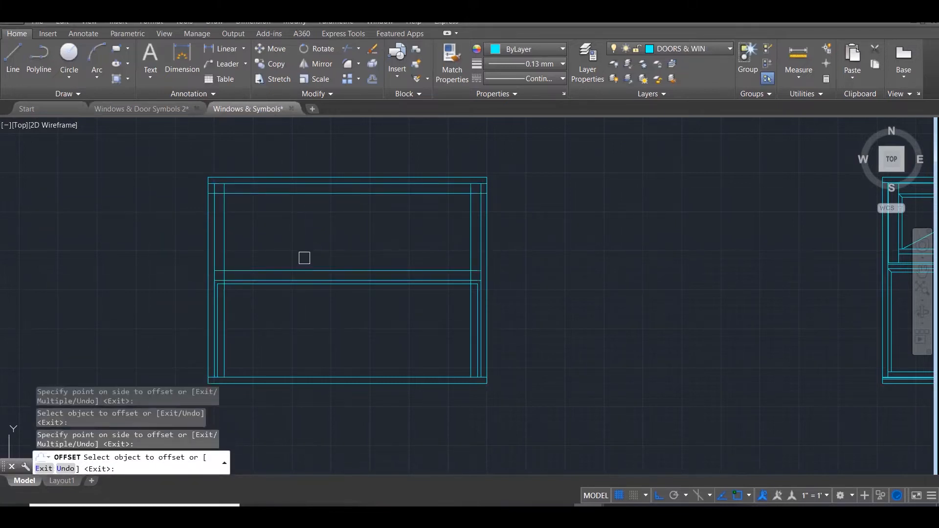
pyautogui.press('Escape')
pyautogui.press('Escape')
pyautogui.press('Escape')
# Fillet the 80 offset lines into sharp corners at the bottom right and bottom left of the upper sash
pyautogui.write('f')
pyautogui.press('Return')
pyautogui.click(471, 241)
pyautogui.click(442, 269)
pyautogui.press('Return')
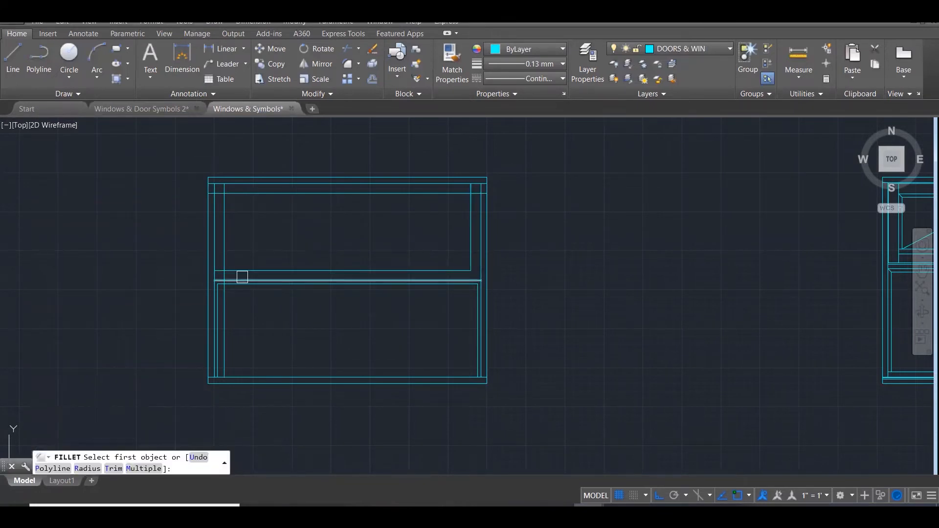
pyautogui.click(242, 271)
pyautogui.click(227, 248)
# Fillet the 80 offset lines into sharp corners at the top left and top right of the upper sash
pyautogui.press('Return')
pyautogui.click(225, 210)
pyautogui.click(250, 198)
pyautogui.press('Return')
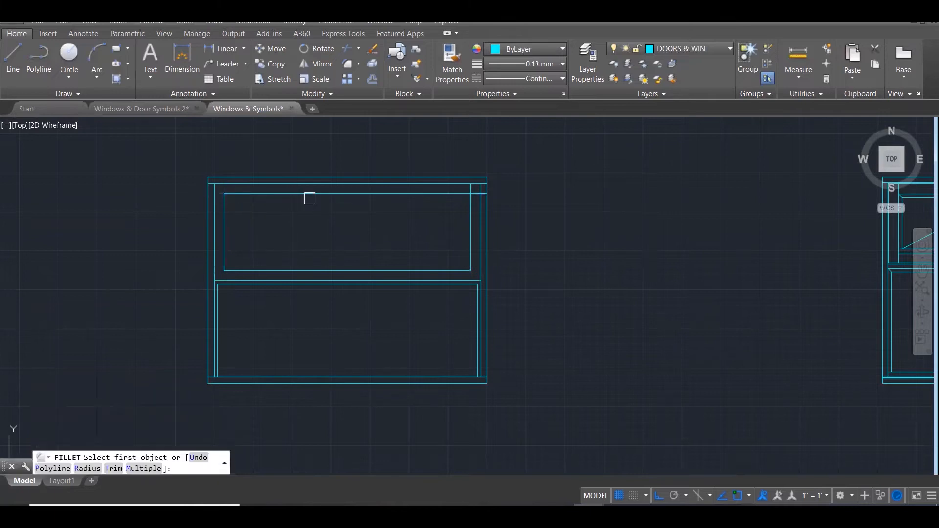
pyautogui.click(329, 194)
pyautogui.click(469, 223)
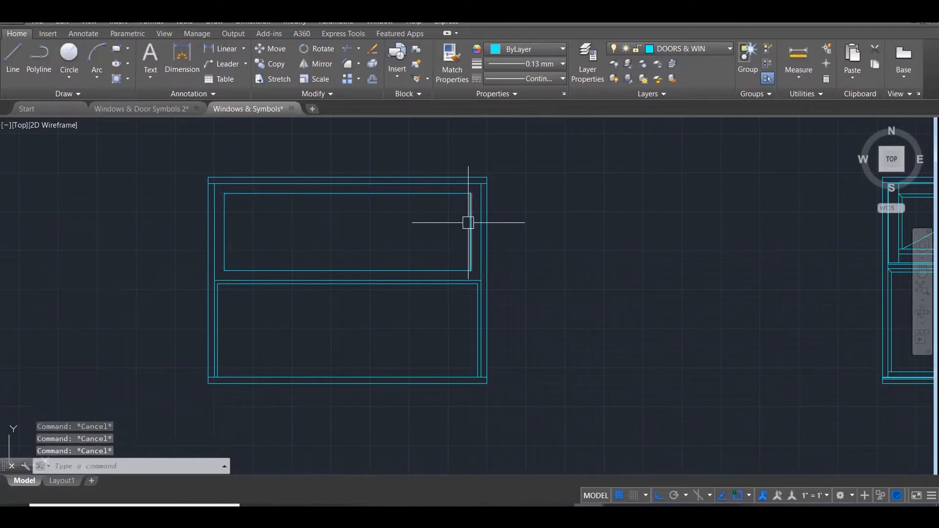
# Offset the right and top lines of the upper sash's inner rectangle inward by 28
pyautogui.write('o')
pyautogui.press('Return')
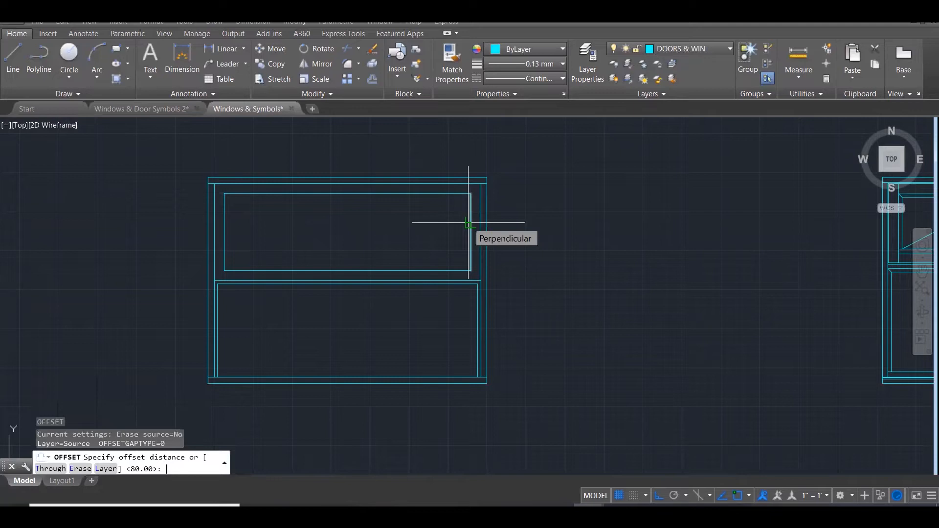
pyautogui.write('28')
pyautogui.press('Return')
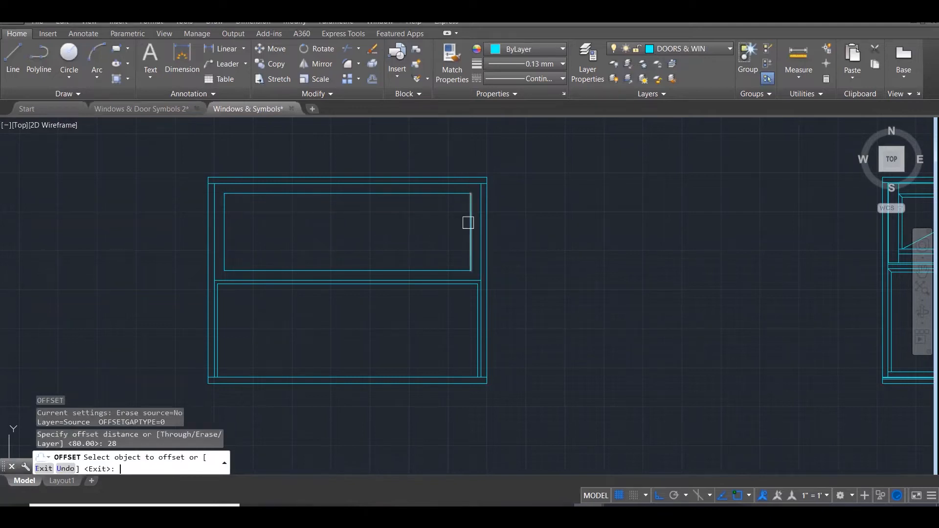
pyautogui.click(472, 207)
pyautogui.click(428, 224)
pyautogui.click(430, 194)
pyautogui.click(291, 211)
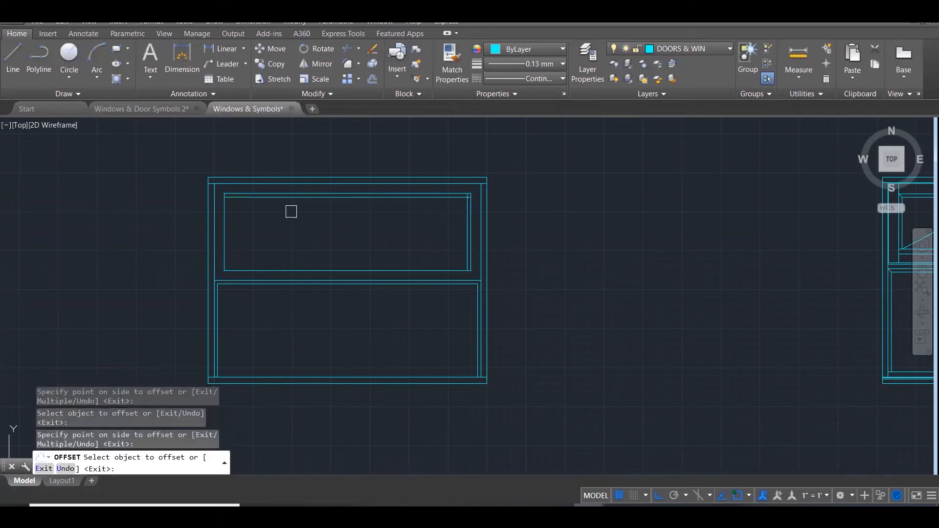
# Offset the left and bottom lines of the upper sash's inner rectangle inward by 28
pyautogui.click(224, 218)
pyautogui.click(285, 256)
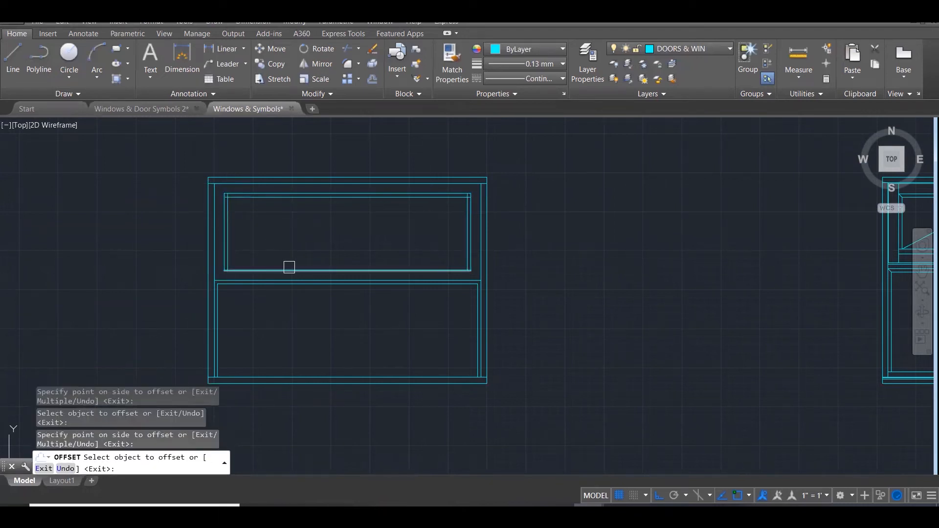
pyautogui.press('Escape')
pyautogui.press('Escape')
pyautogui.press('Escape')
# Fillet the 28 offset lines into sharp corners at the bottom right and bottom left of the glass area
pyautogui.write('f')
pyautogui.press('Return')
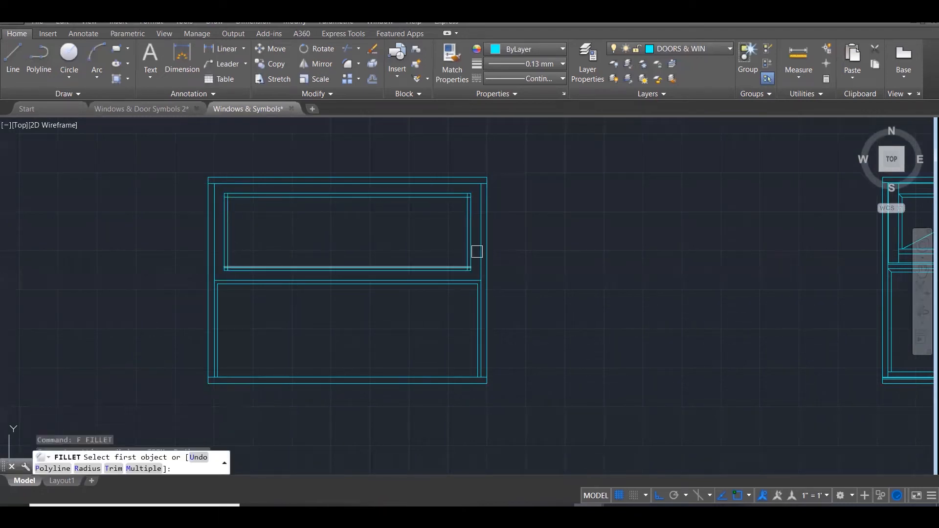
pyautogui.click(459, 245)
pyautogui.click(442, 264)
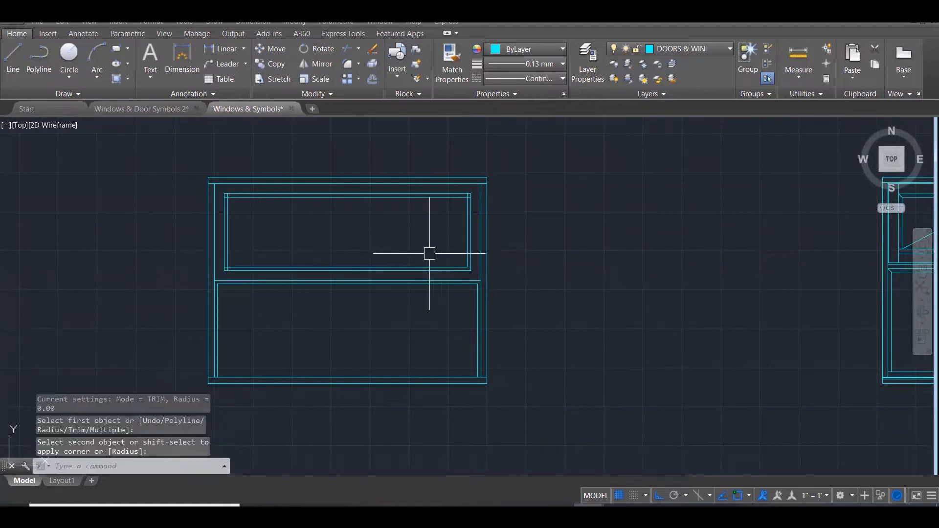
pyautogui.press('Return')
pyautogui.click(396, 265)
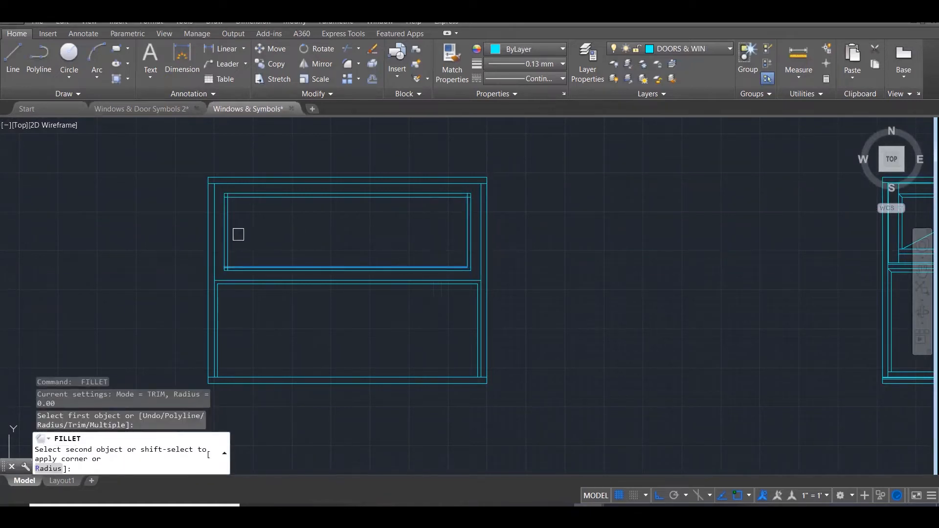
pyautogui.click(229, 234)
# Fillet the 28 offset lines into sharp corners at the top left and top right of the glass area
pyautogui.press('Return')
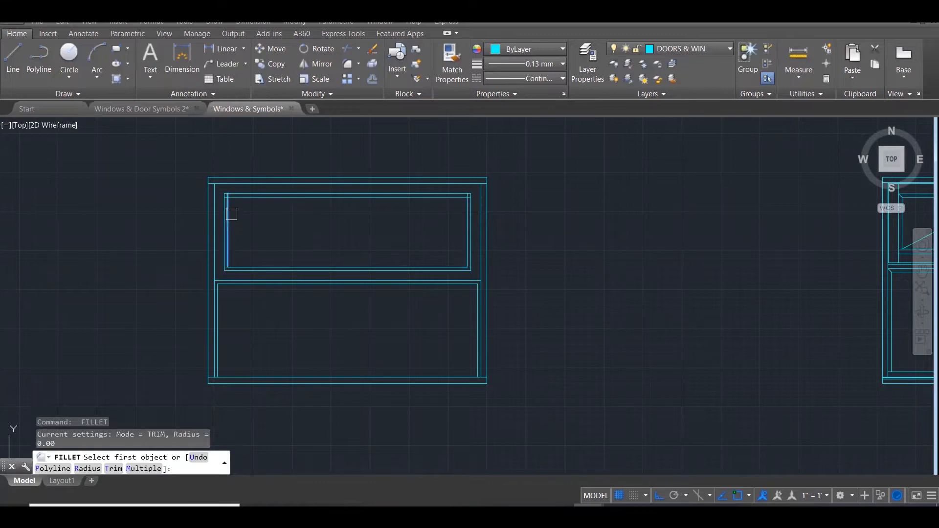
pyautogui.click(231, 213)
pyautogui.click(241, 198)
pyautogui.press('Return')
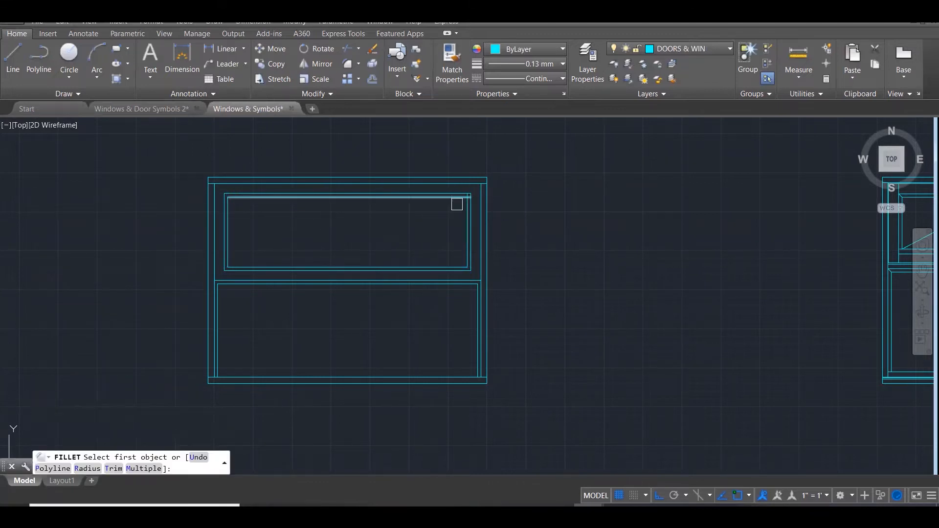
pyautogui.click(456, 201)
pyautogui.click(467, 218)
pyautogui.press('Escape')
pyautogui.press('Escape')
pyautogui.press('Escape')
# Stretch the sash's outer right vertical line up to the frame's inner top line and down to the middle line
pyautogui.scroll(-4, 272, 277)
pyautogui.scroll(1, 269, 274)
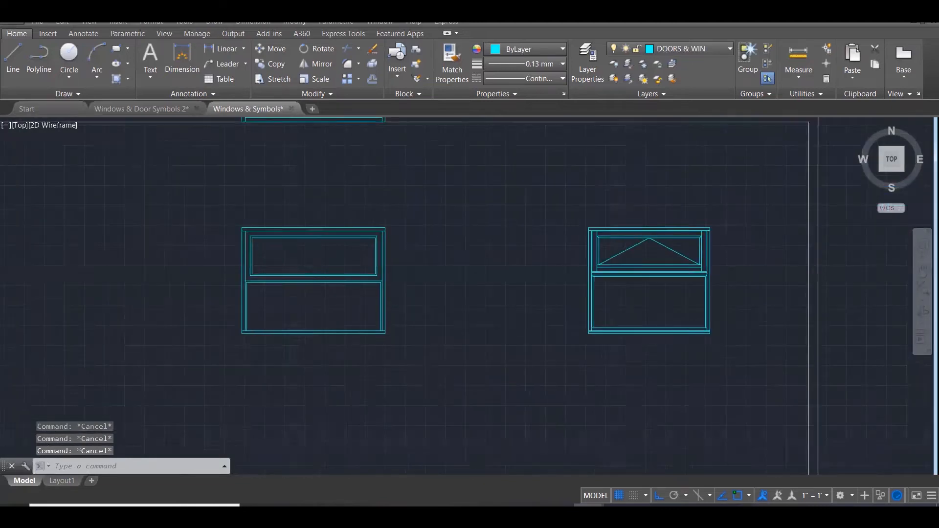
pyautogui.scroll(1, 272, 275)
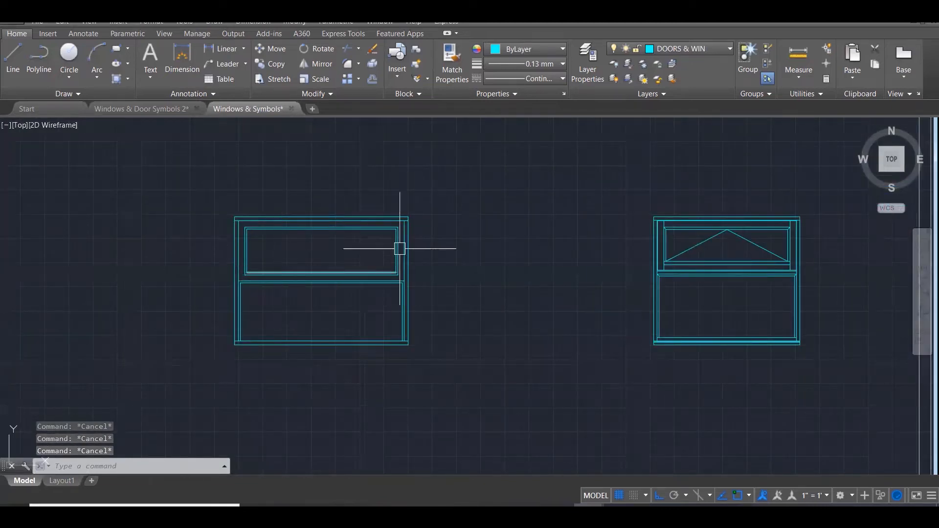
pyautogui.scroll(3, 406, 243)
pyautogui.scroll(3, 391, 211)
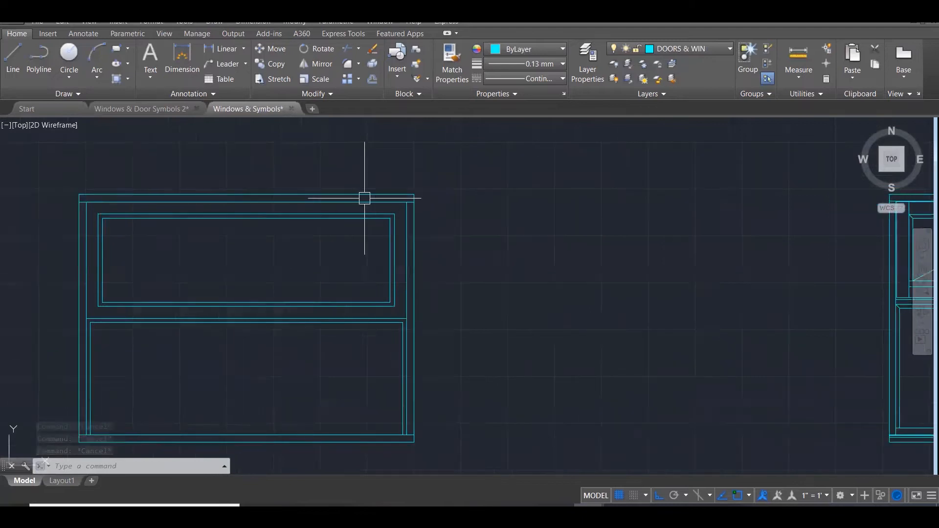
pyautogui.click(397, 205)
pyautogui.click(397, 203)
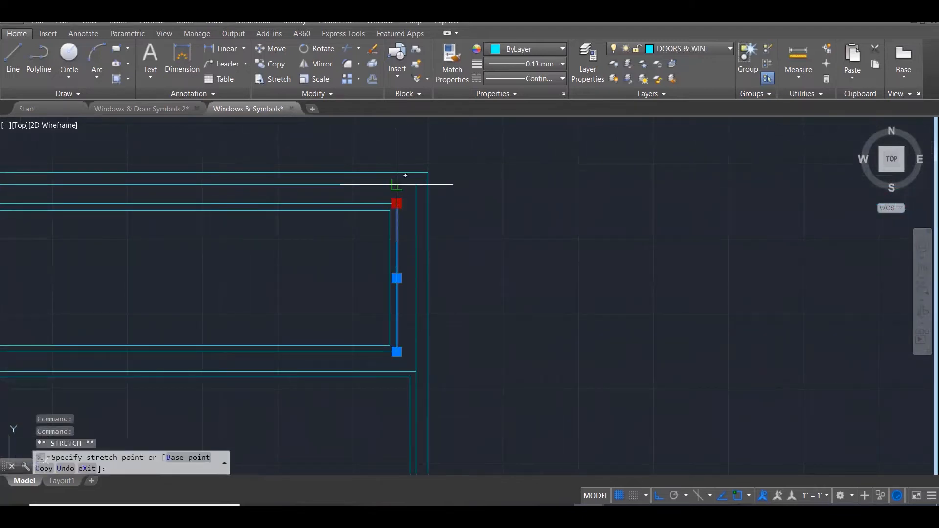
pyautogui.click(396, 184)
pyautogui.click(397, 351)
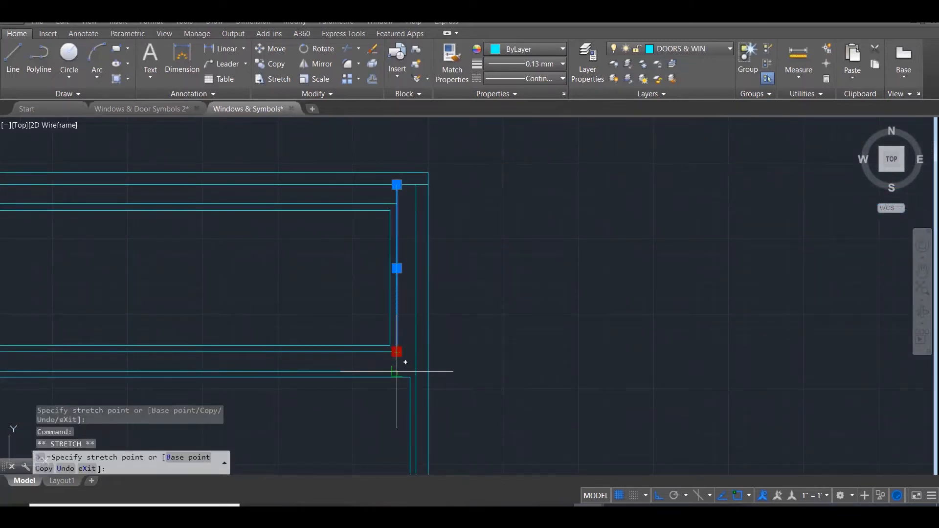
pyautogui.click(398, 371)
pyautogui.scroll(-3, 568, 287)
pyautogui.scroll(3, 173, 247)
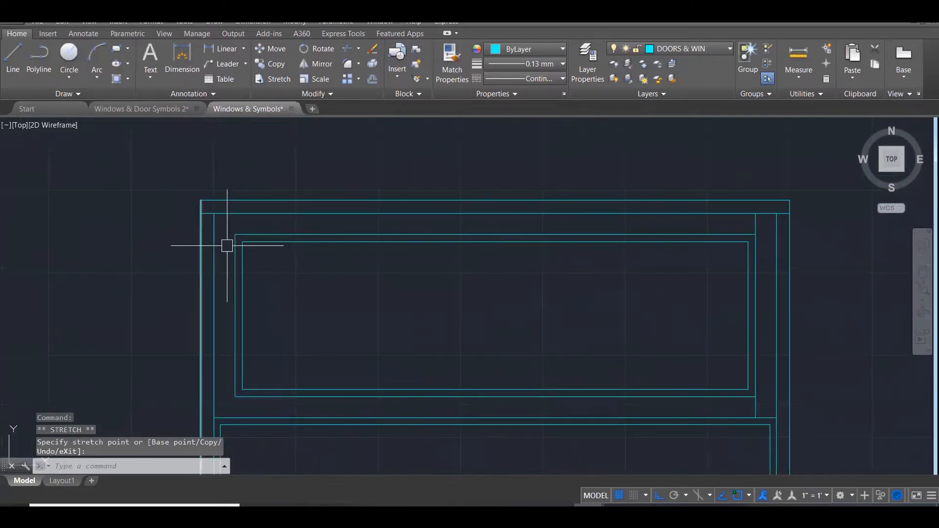
pyautogui.press('Escape')
pyautogui.press('Escape')
# Stretch the sash's outer left vertical line up to the frame's inner top line and down to the middle line
pyautogui.click(235, 239)
pyautogui.click(235, 234)
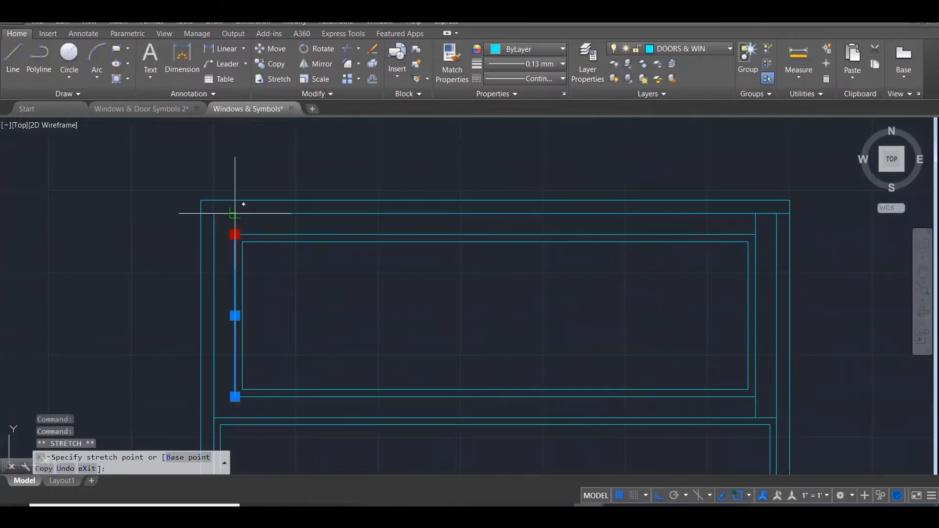
pyautogui.click(234, 213)
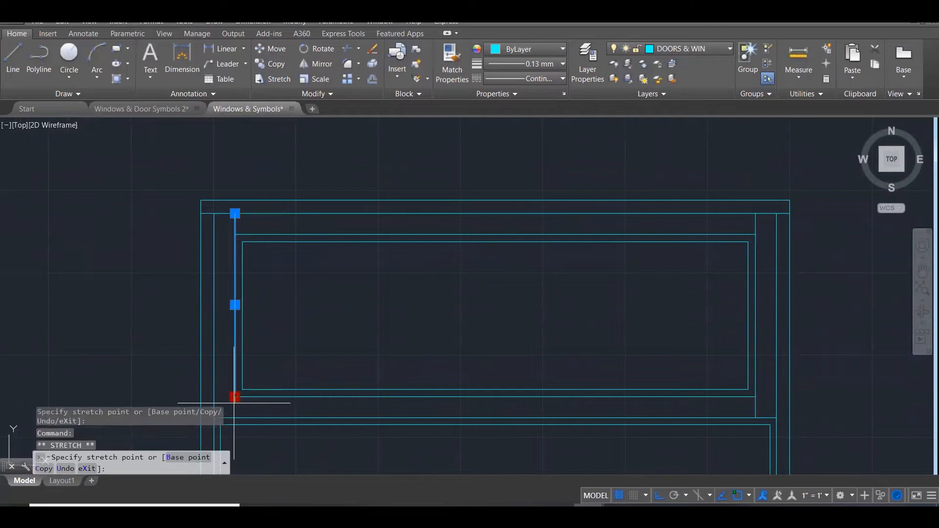
pyautogui.press('Escape')
pyautogui.press('Escape')
# Make REFERENCES the current layer
pyautogui.scroll(-2, 312, 323)
pyautogui.scroll(-3, 312, 323)
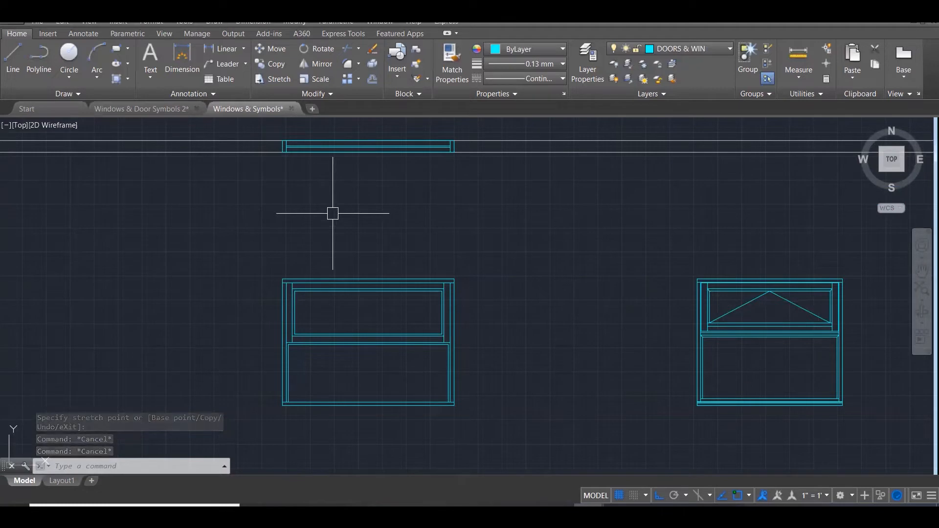
pyautogui.click(704, 44)
pyautogui.click(676, 223)
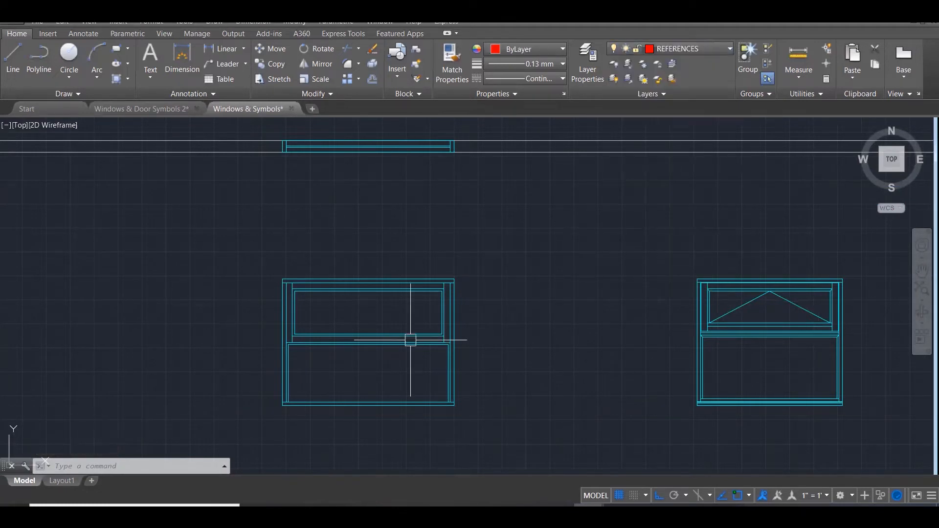
# Draw two lines from the upper pane's inner bottom corners to the midpoint of its inner top edge
pyautogui.scroll(2, 303, 339)
pyautogui.write('L')
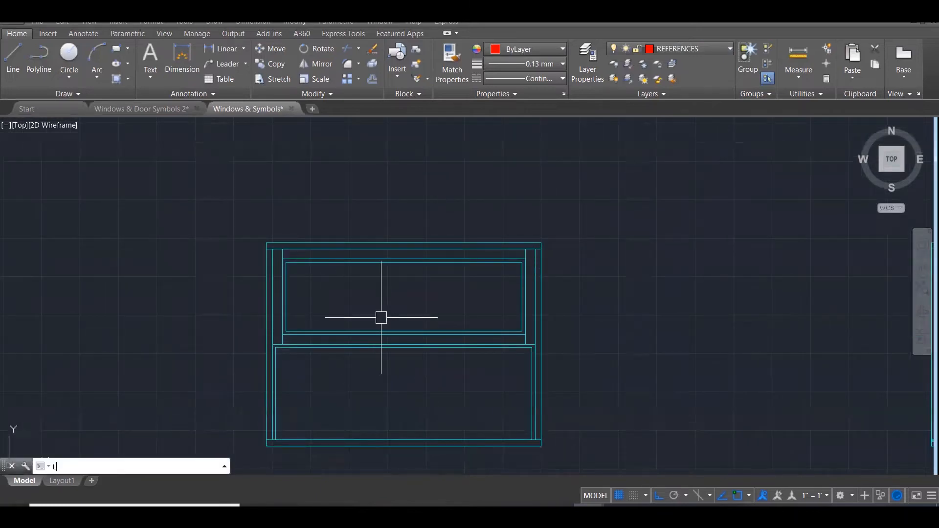
pyautogui.press('Return')
pyautogui.click(522, 331)
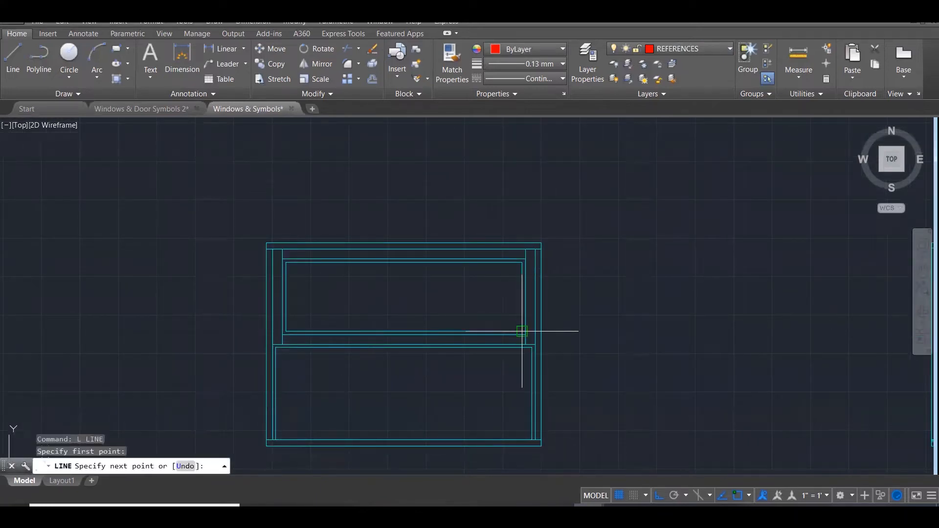
pyautogui.click(404, 263)
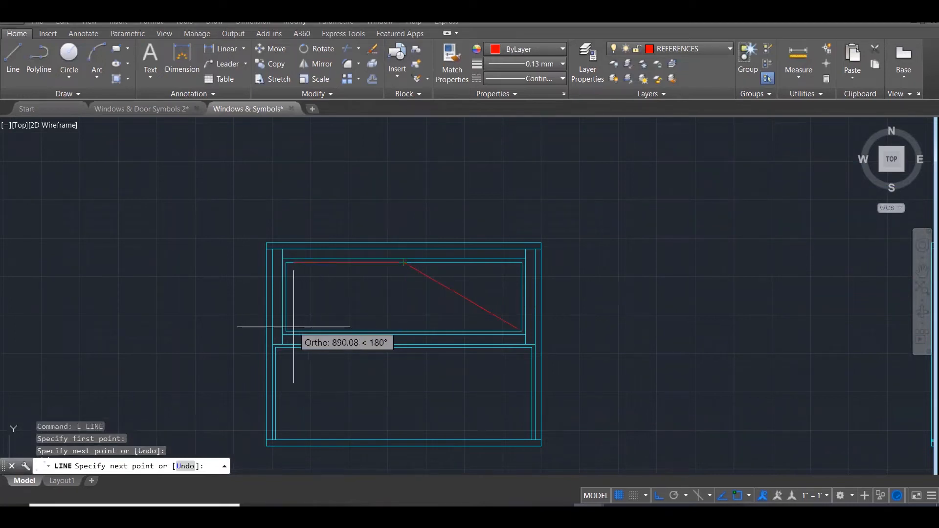
pyautogui.click(286, 331)
pyautogui.press('Escape')
# Open the properties of the two diagonal opening lines and set their linetype to DASHED2
pyautogui.click(444, 285)
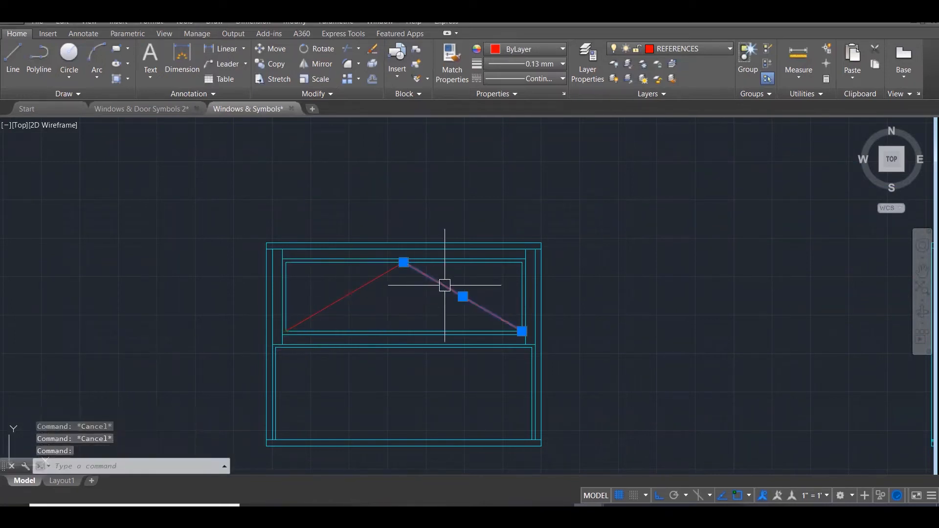
pyautogui.click(373, 281)
pyautogui.rightClick(373, 281)
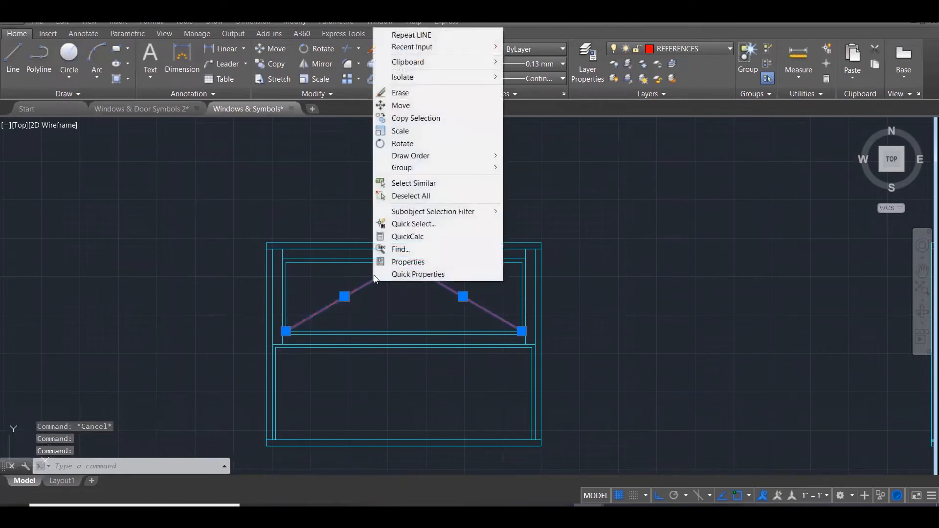
pyautogui.click(397, 263)
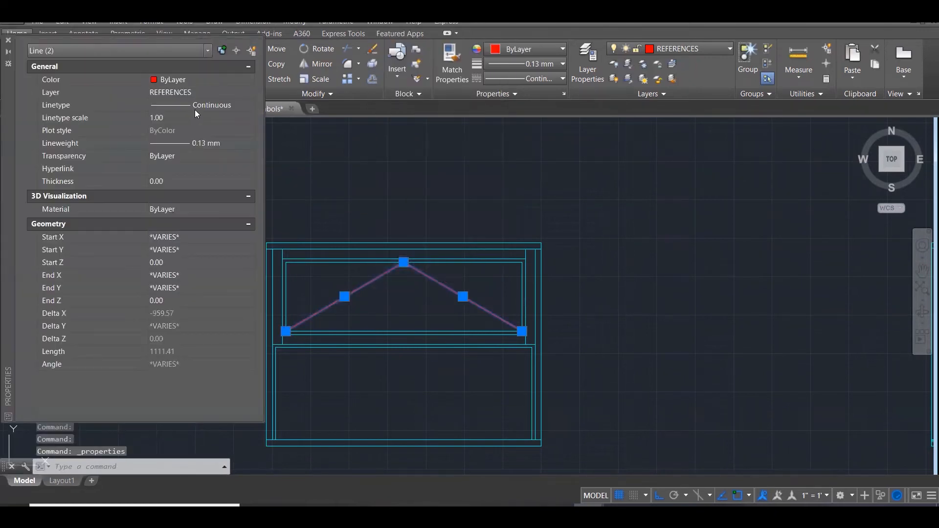
pyautogui.click(205, 103)
pyautogui.click(234, 104)
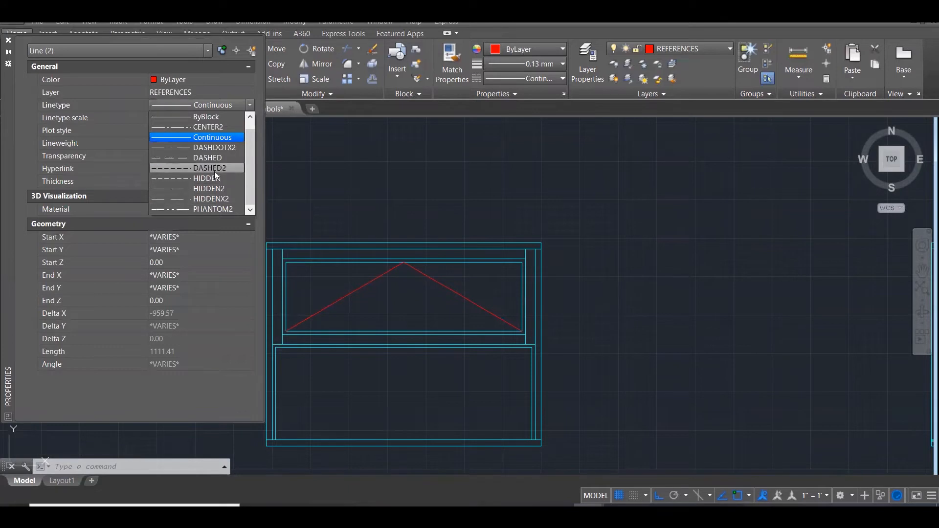
pyautogui.click(216, 169)
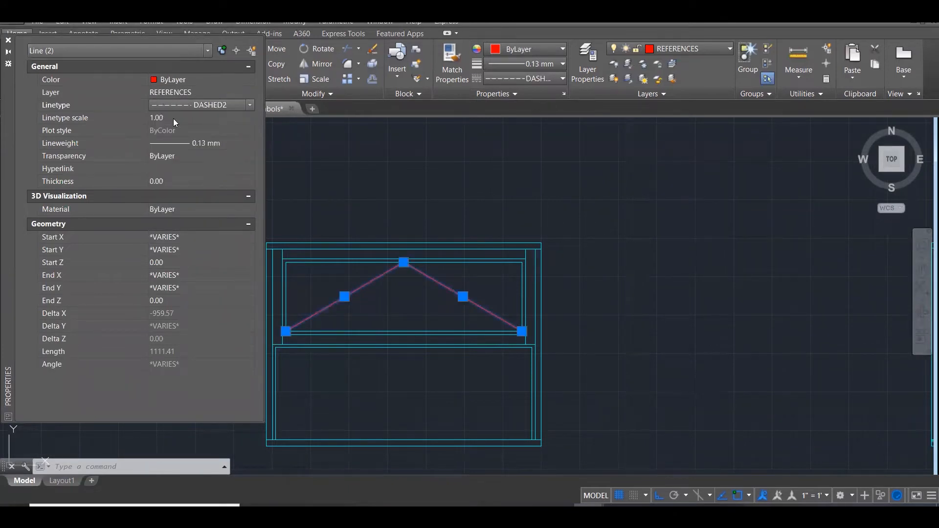
# Set the linetype scale of the two opening lines to 50
pyautogui.click(174, 118)
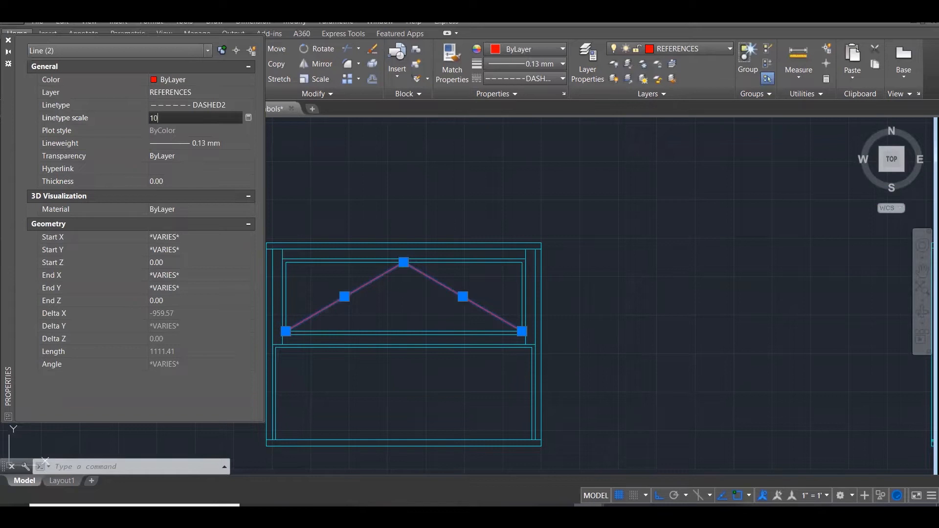
pyautogui.write('10')
pyautogui.press('Return')
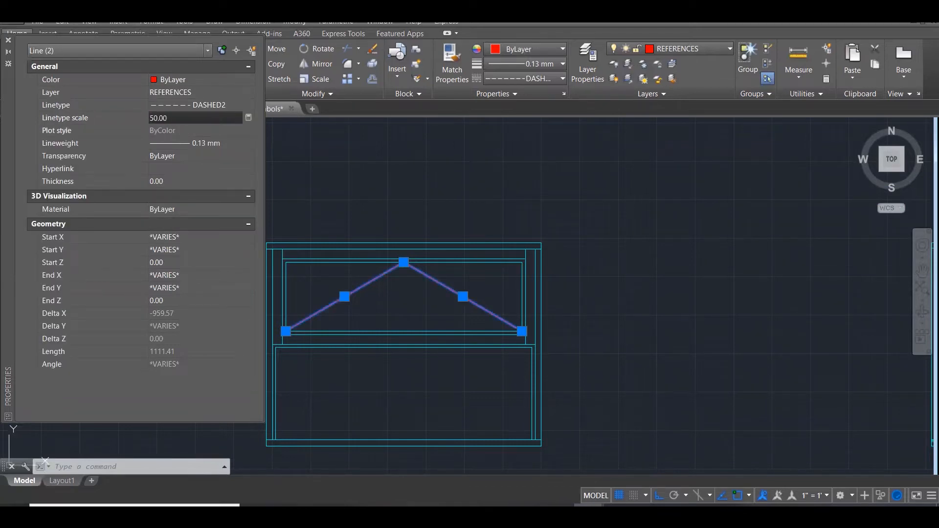
pyautogui.press('Return')
# Change the two opening lines to the DASHED linetype with a linetype scale of 100 and deselect them
pyautogui.click(218, 108)
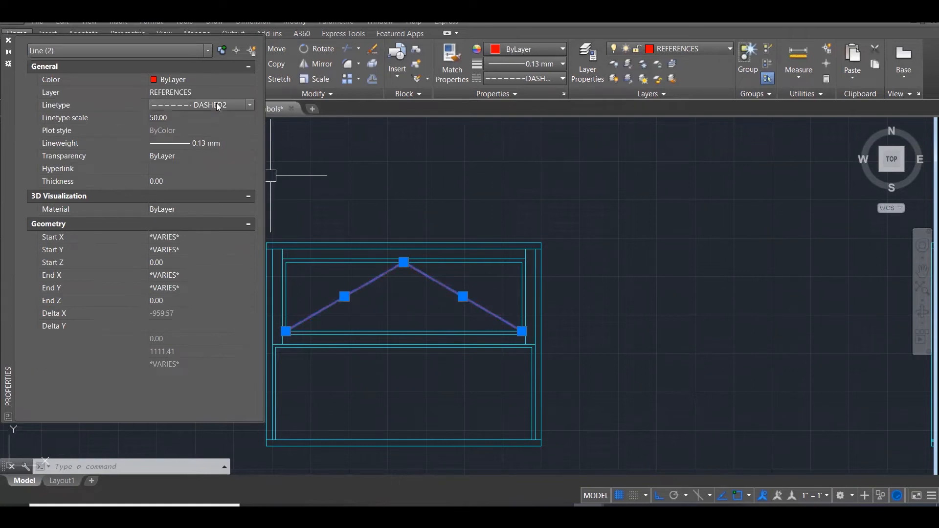
pyautogui.click(247, 105)
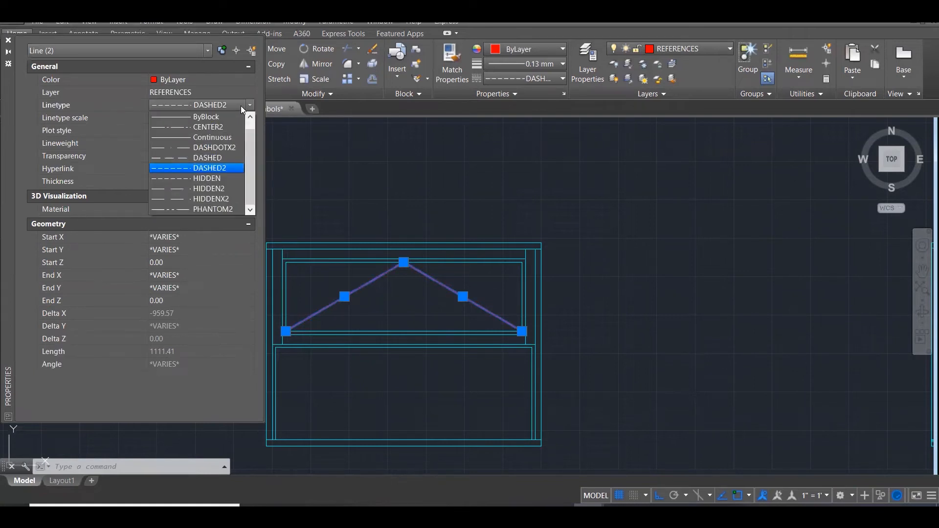
pyautogui.click(207, 158)
pyautogui.click(165, 117)
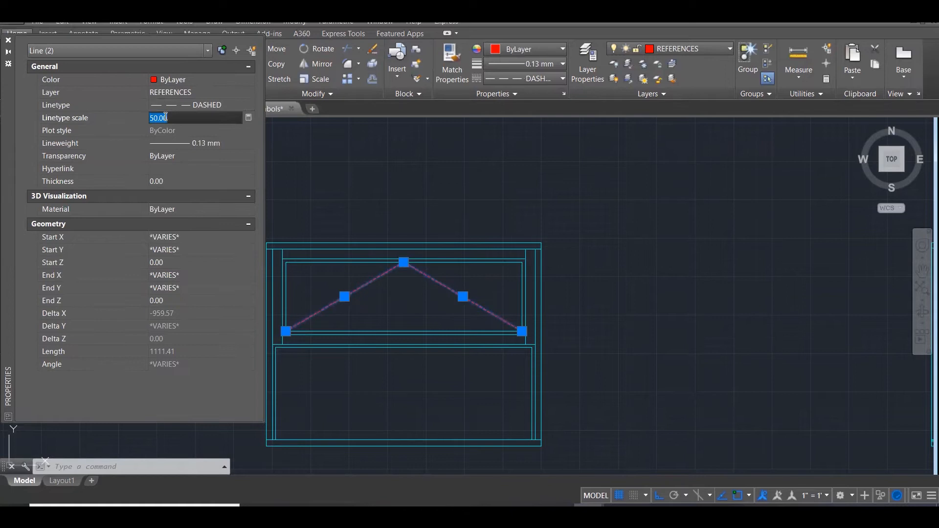
pyautogui.write('100')
pyautogui.press('Return')
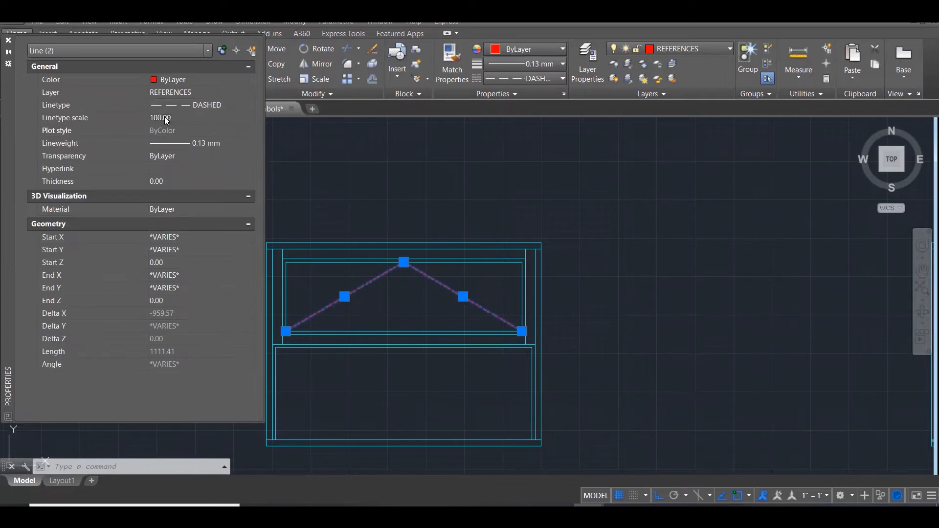
pyautogui.click(577, 220)
pyautogui.press('Escape')
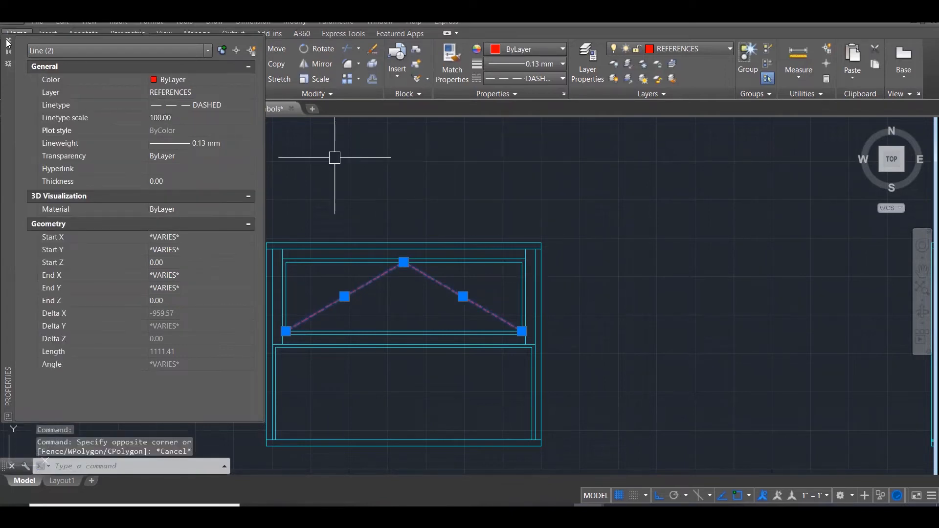
pyautogui.hotkey('ctrl', '1')
pyautogui.press('Escape')
pyautogui.press('Escape')
pyautogui.scroll(-3, 631, 314)
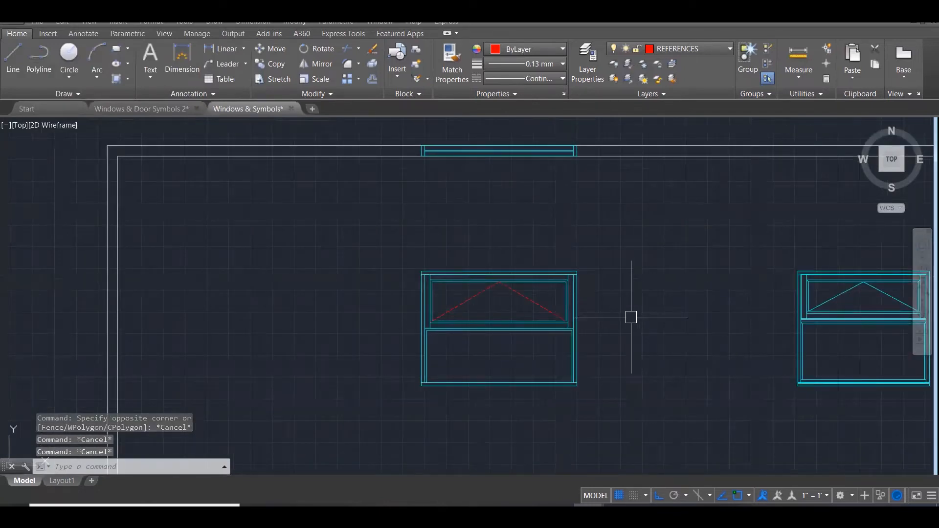
pyautogui.write('m')
pyautogui.press('Return')
pyautogui.click(389, 249)
pyautogui.click(629, 374)
pyautogui.press('Return')
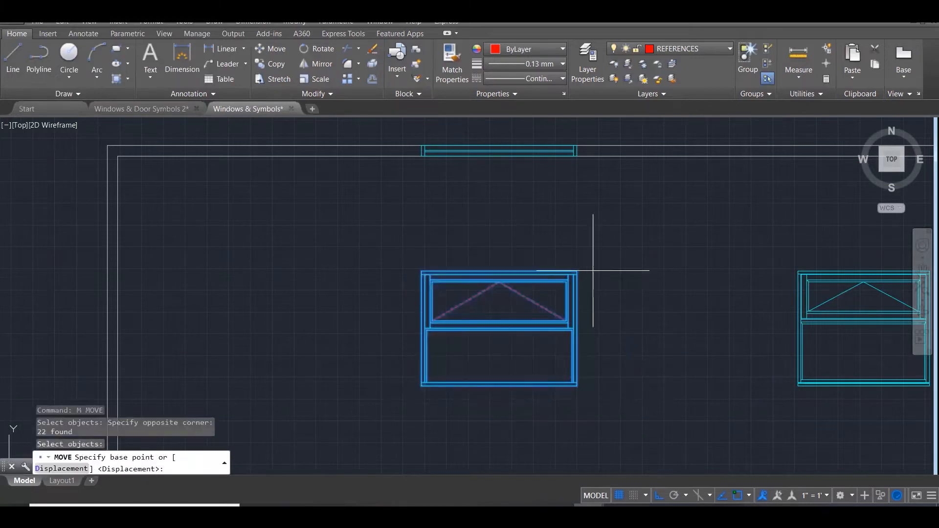
pyautogui.click(577, 271)
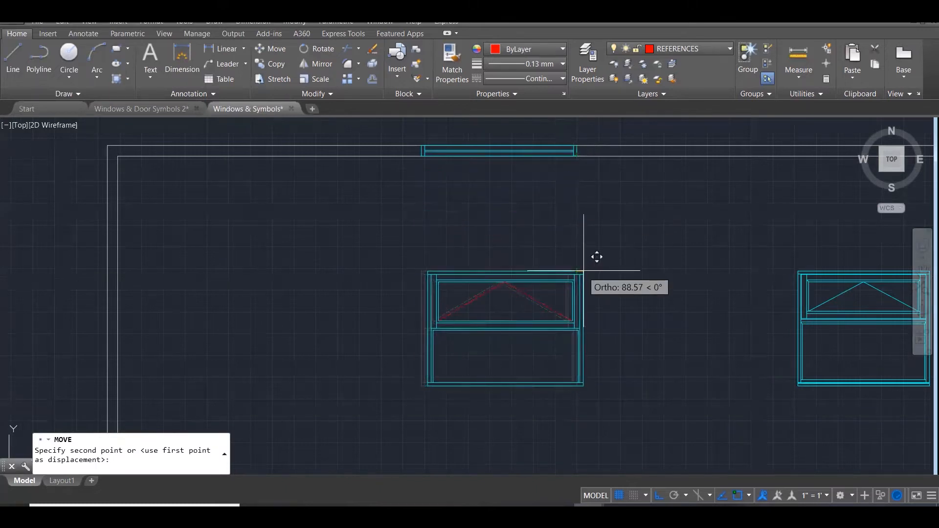
pyautogui.press('Escape')
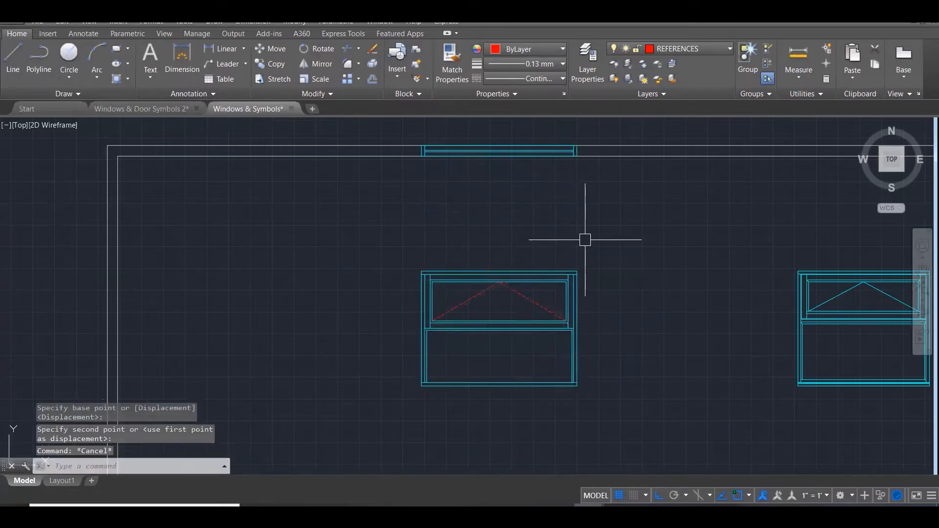
pyautogui.press('Escape')
pyautogui.press('Escape')
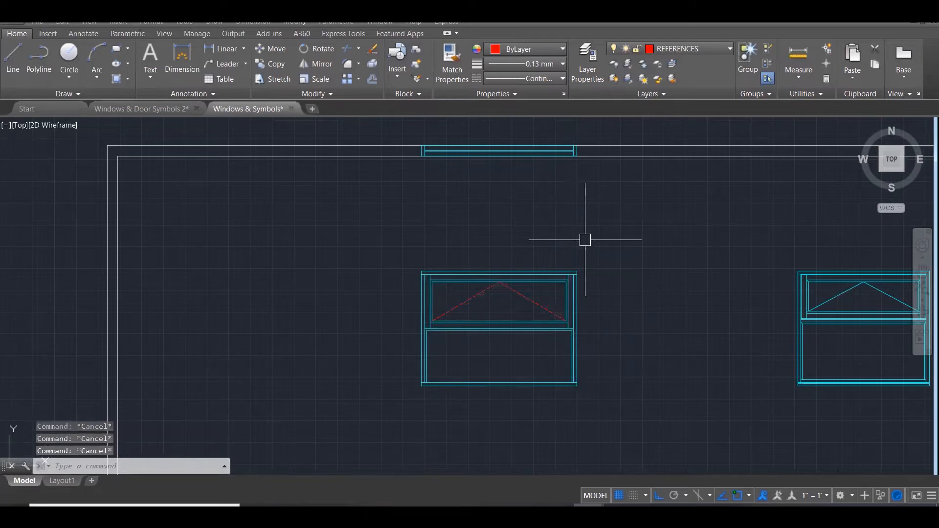
# Convert the entire new window elevation into a block named WINDOW ELEVATION 2235 with the description ELEVATION SIZE 2235
pyautogui.click(324, 223)
pyautogui.click(678, 435)
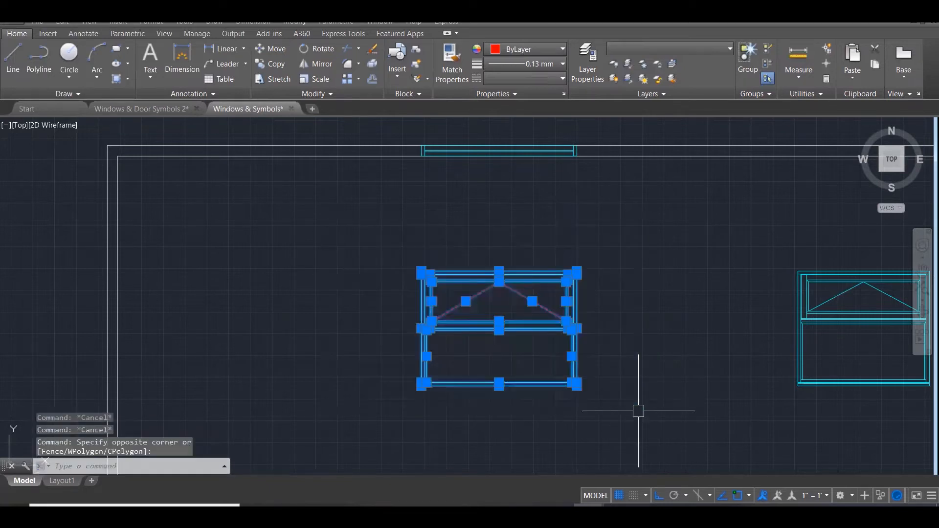
pyautogui.write('BL')
pyautogui.press('Return')
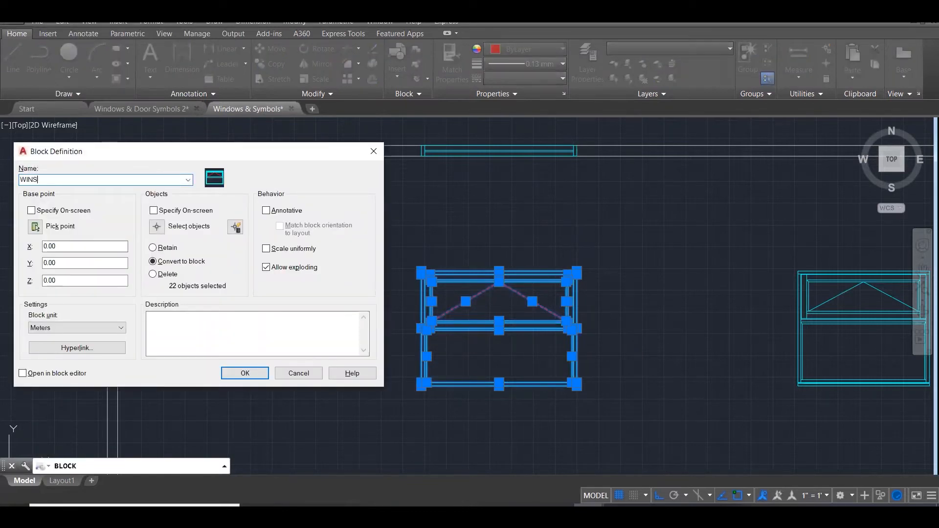
pyautogui.press('BackSpace')
pyautogui.press('BackSpace')
pyautogui.write('DOW ELEVATION')
pyautogui.click(171, 317)
pyautogui.write('ELEVAT')
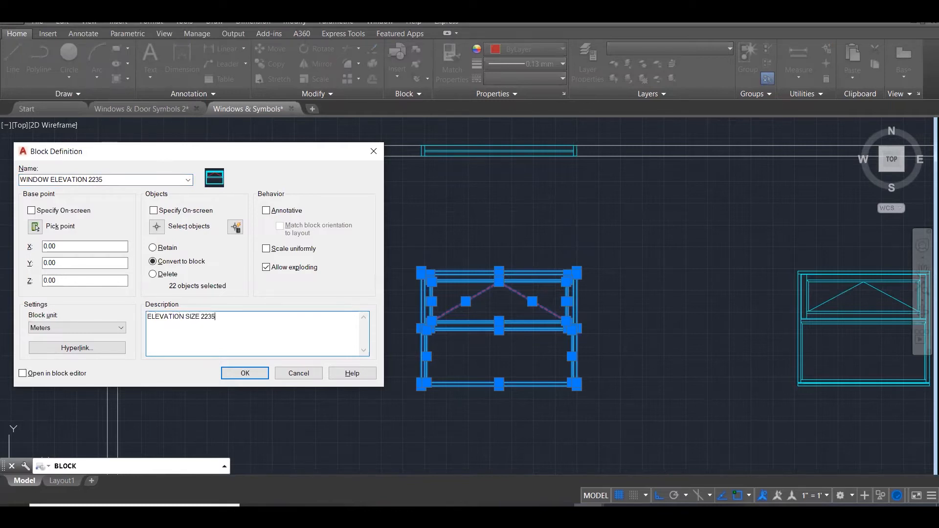
pyautogui.click(228, 372)
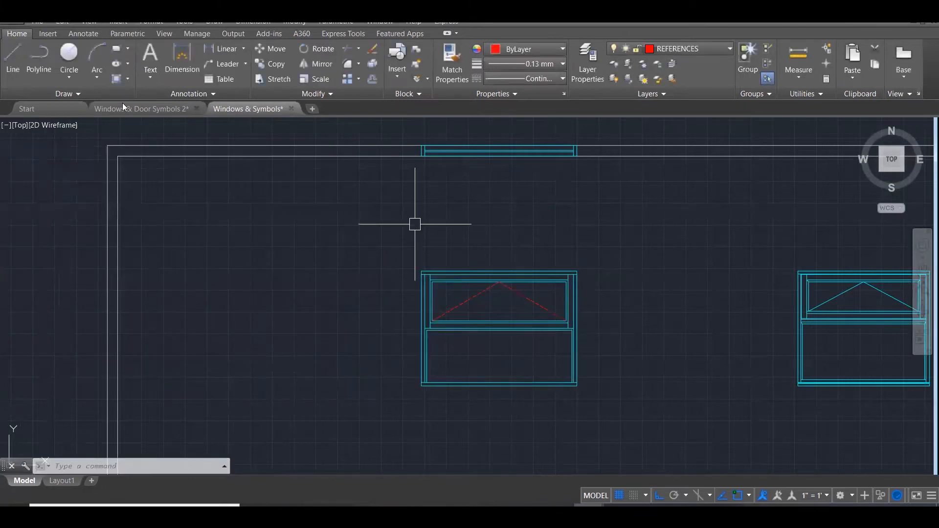
# Check the drawing's block gallery for the WINDOW ELEVATION 2235 block
pyautogui.click(56, 33)
pyautogui.click(13, 79)
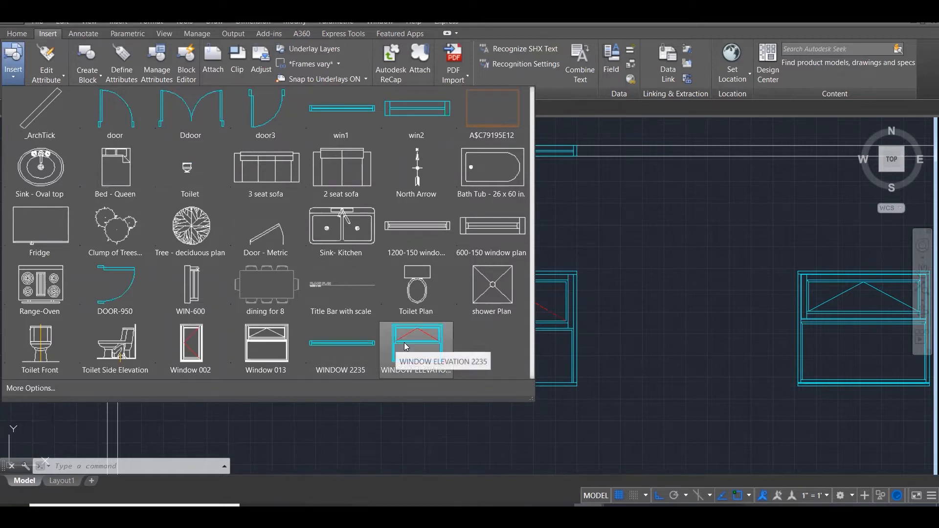
pyautogui.click(609, 246)
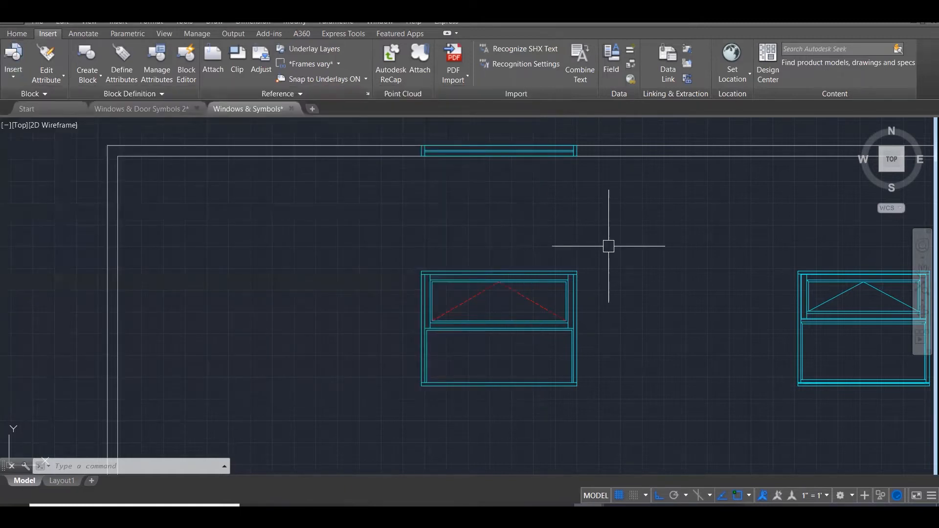
pyautogui.scroll(-7, 670, 279)
pyautogui.scroll(2, 723, 311)
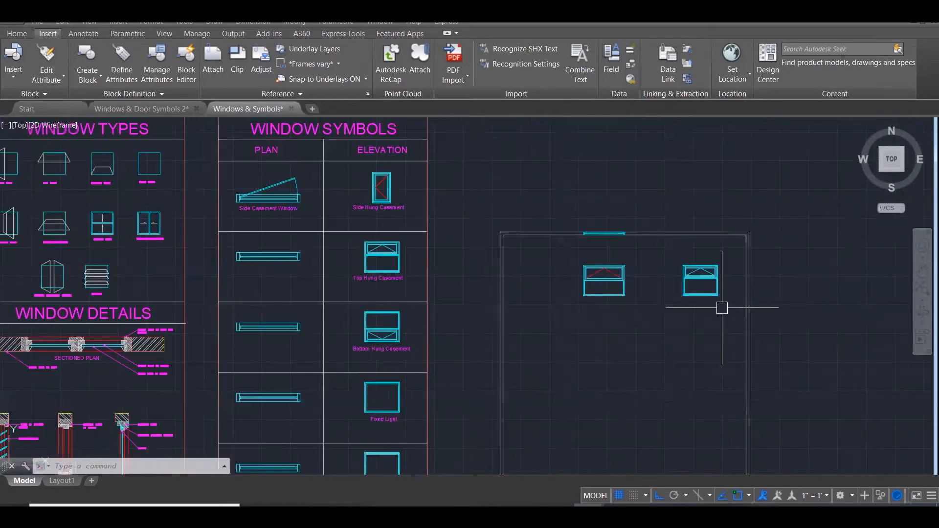
pyautogui.click(723, 304)
pyautogui.click(562, 247)
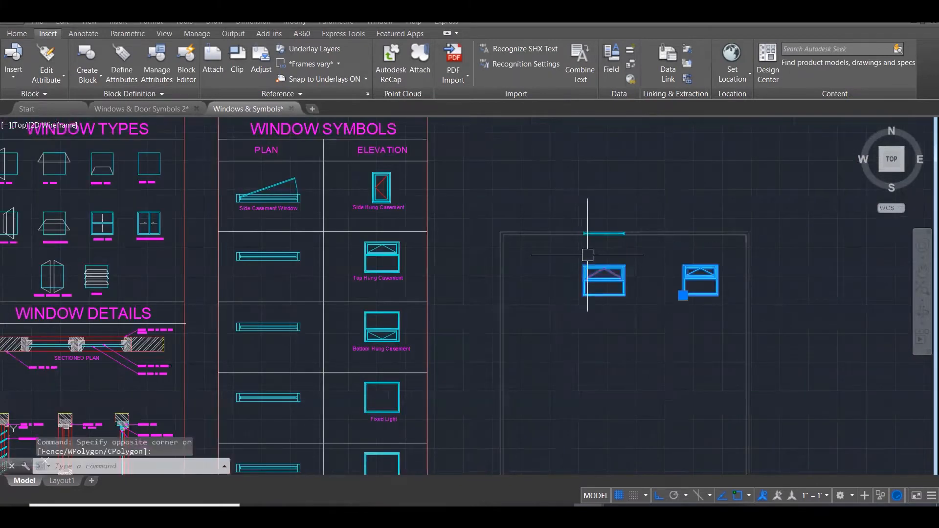
pyautogui.press('Escape')
pyautogui.press('Escape')
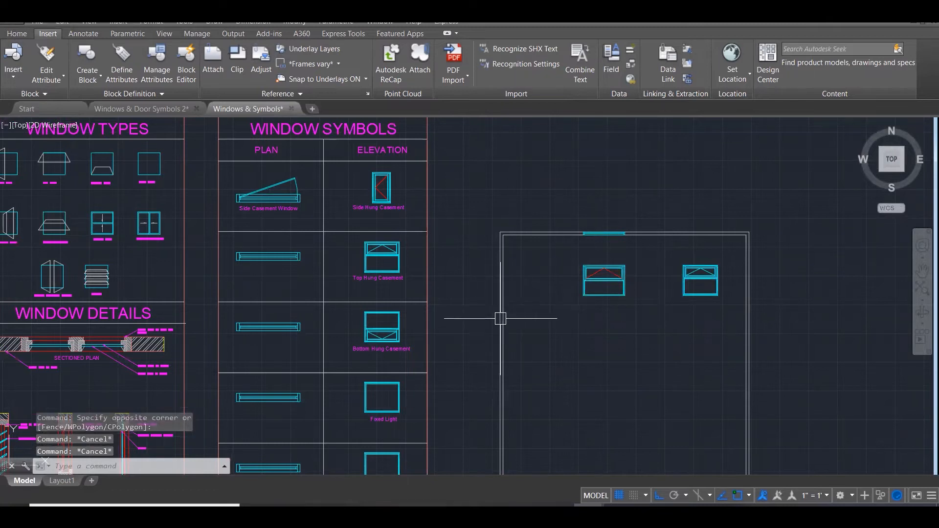
# Examine the window types, symbols, details and parts sheets and open the reference image of casement, hopper and jalousie windows
pyautogui.scroll(-2, 660, 233)
pyautogui.scroll(-1, 474, 266)
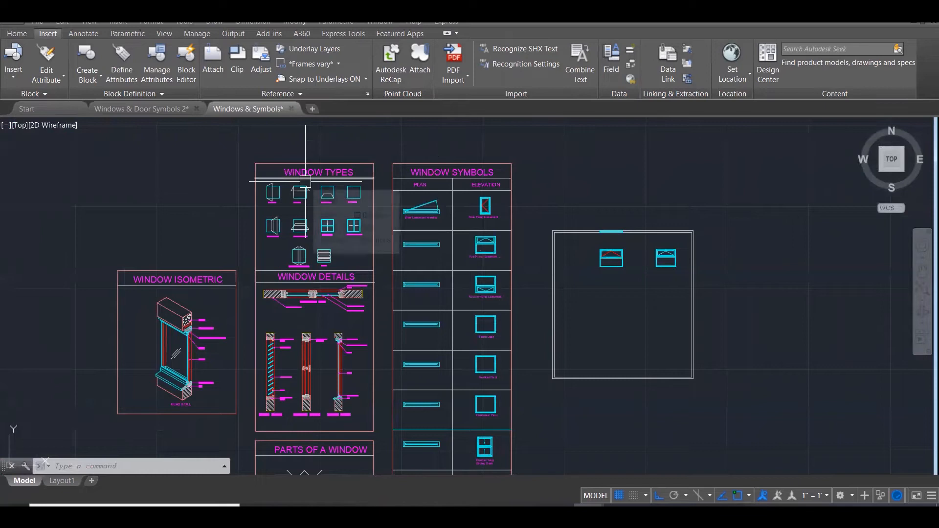
pyautogui.scroll(3, 477, 179)
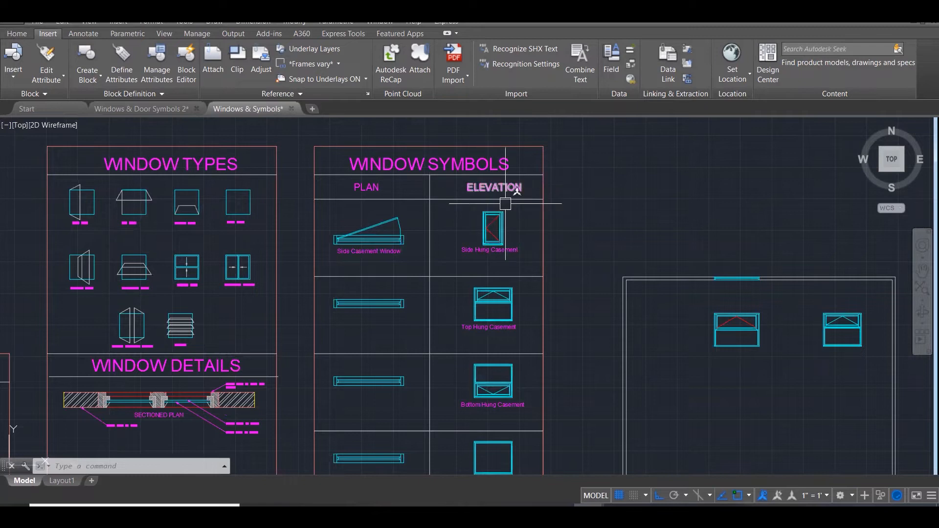
pyautogui.scroll(-4, 572, 193)
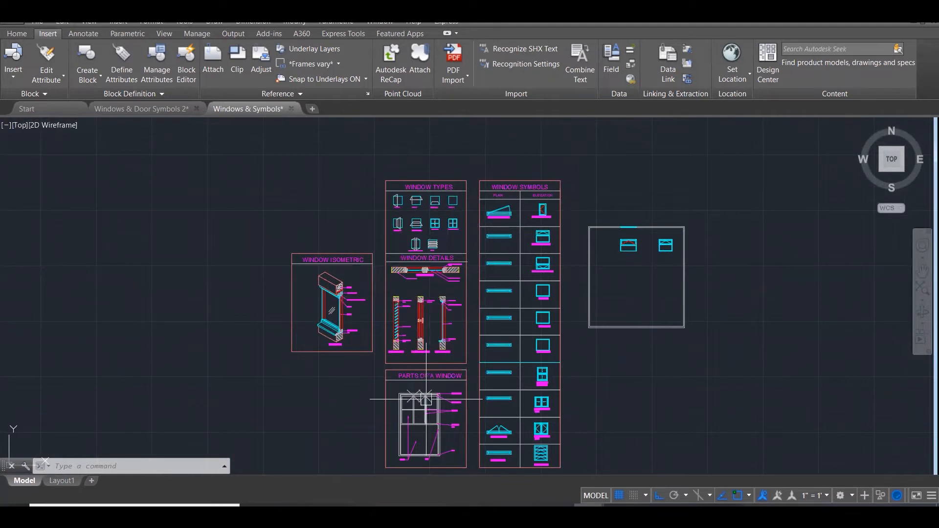
pyautogui.scroll(5, 421, 396)
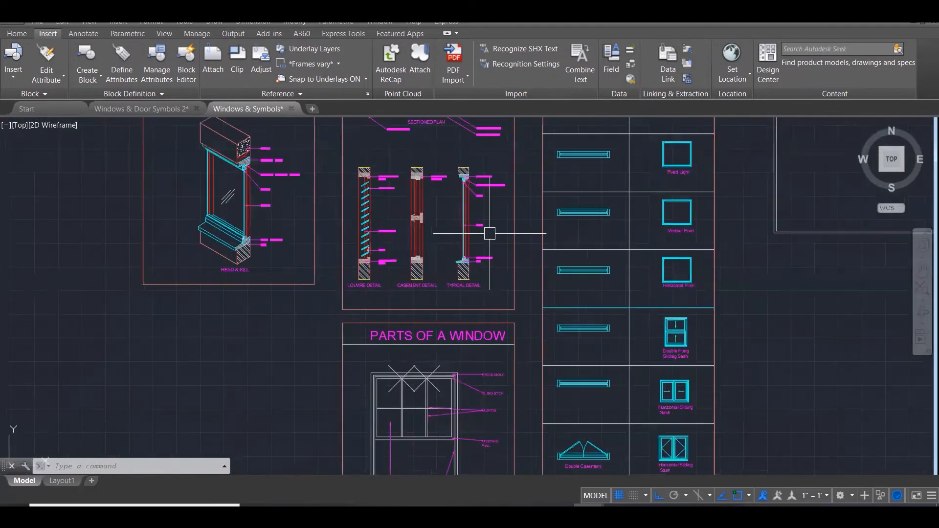
pyautogui.scroll(-1, 489, 234)
pyautogui.moveTo(680, 506)
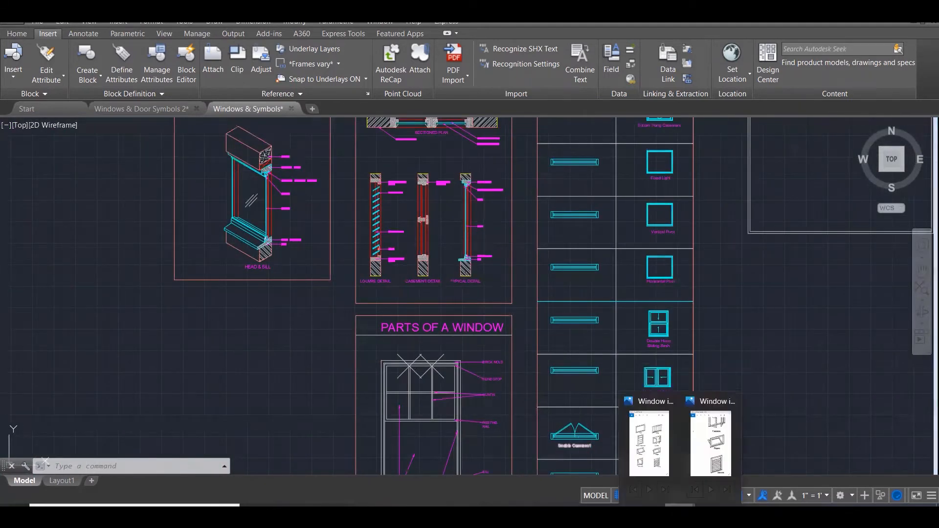
pyautogui.click(702, 463)
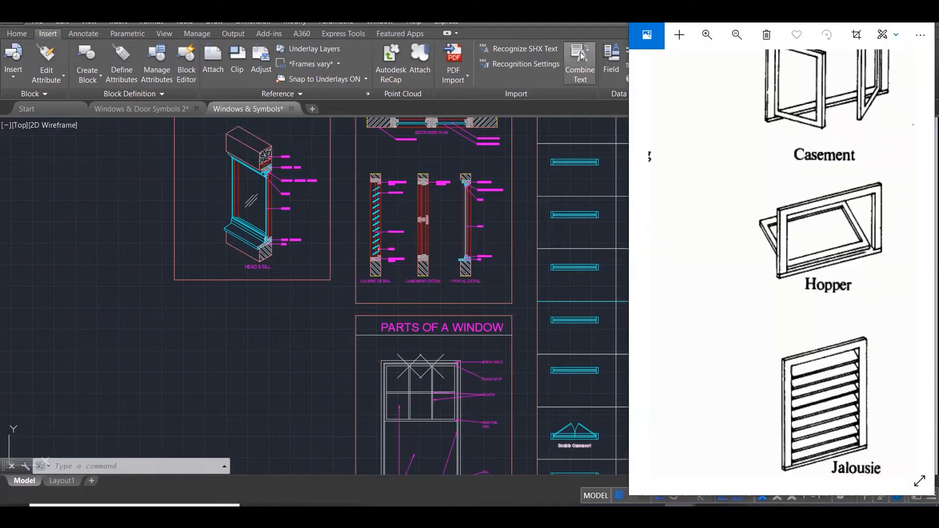
# Place the reference image viewer beside the drawing, bring up the Wood Windows image and examine its labelled window parts
pyautogui.click(581, 24)
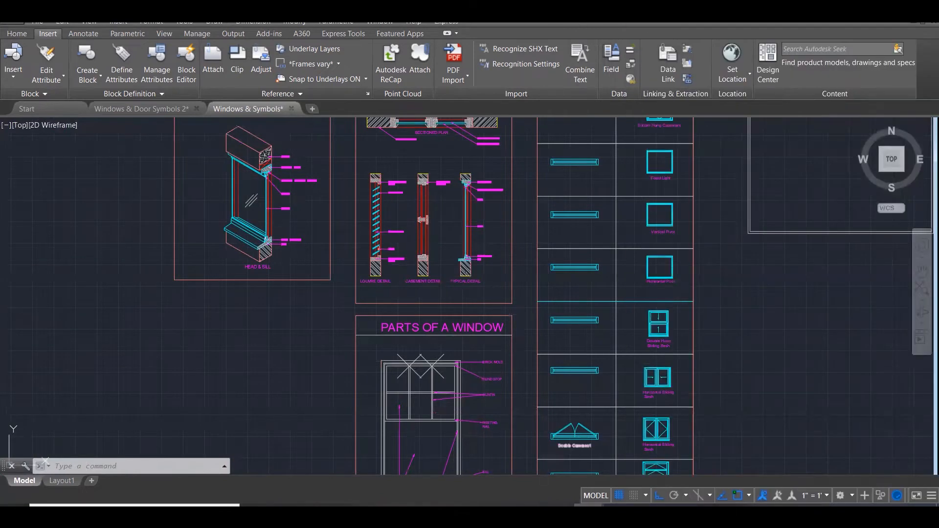
pyautogui.click(904, 23)
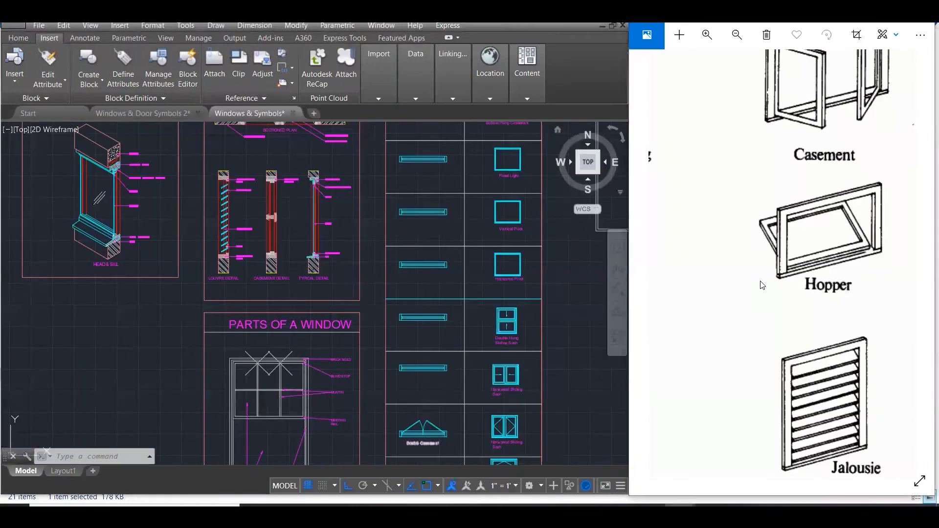
pyautogui.scroll(-4, 762, 285)
pyautogui.click(926, 261)
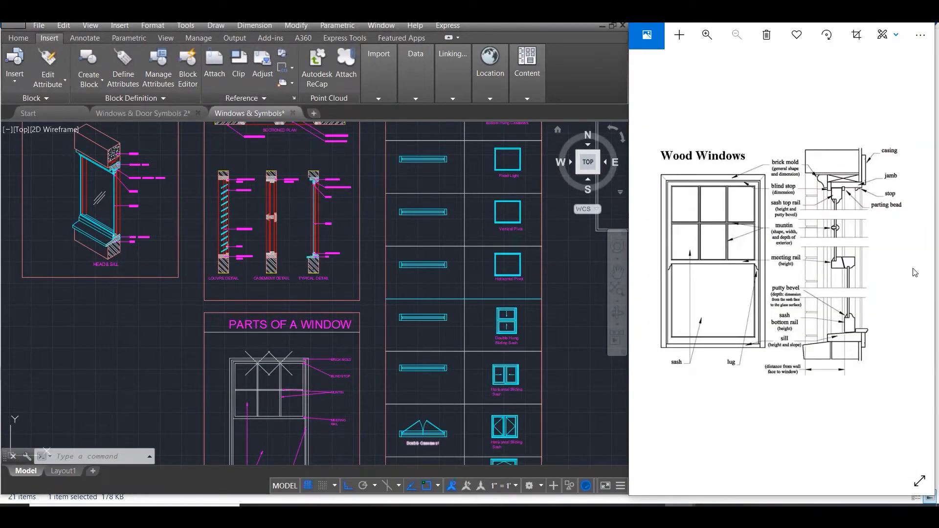
pyautogui.scroll(1, 782, 301)
pyautogui.scroll(2, 783, 302)
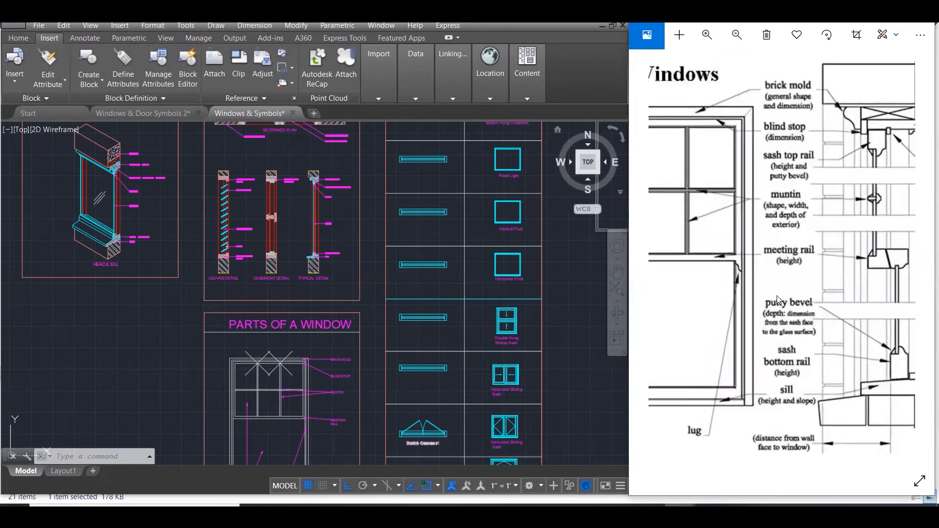
pyautogui.scroll(2, 848, 256)
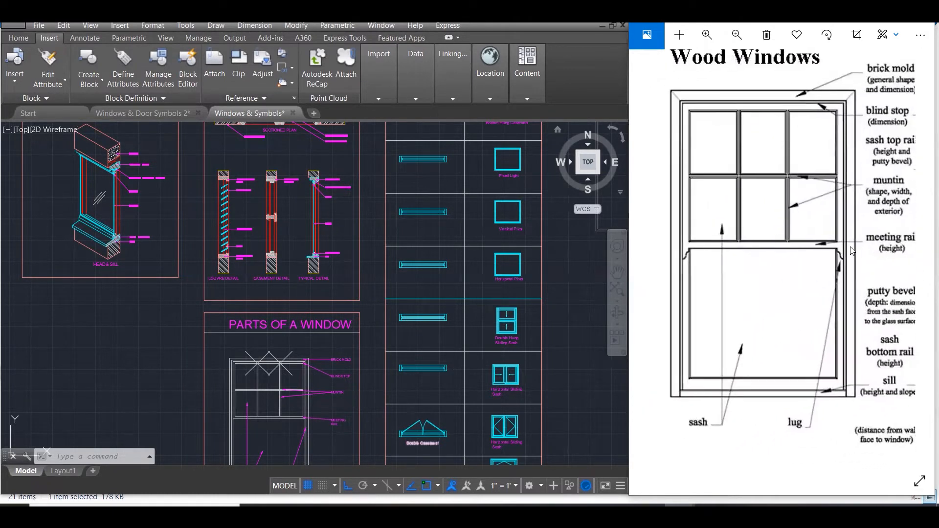
pyautogui.scroll(-2, 830, 260)
pyautogui.scroll(-2, 830, 259)
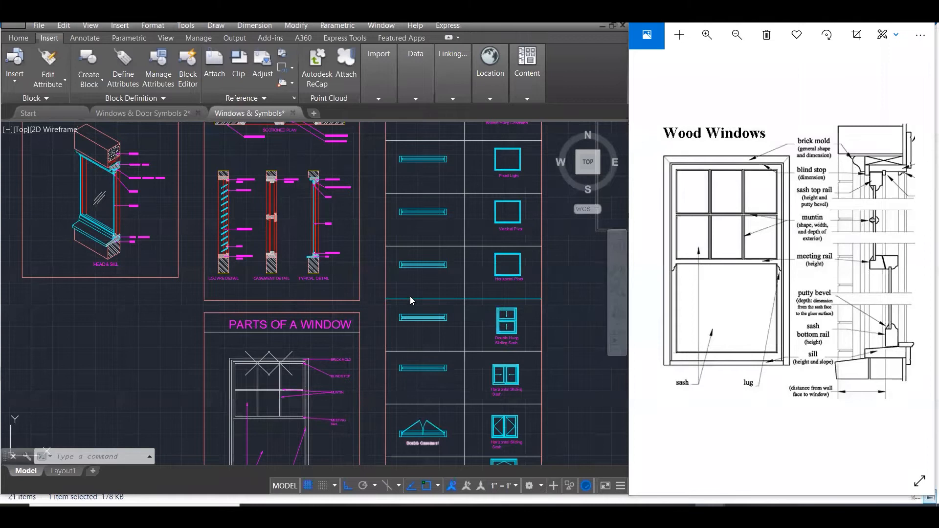
# Regenerate the drawing to refresh the two oversized point markers atop the PARTS OF A WINDOW elevation, and leave them deselected
pyautogui.scroll(-3, 410, 300)
pyautogui.scroll(-1, 430, 330)
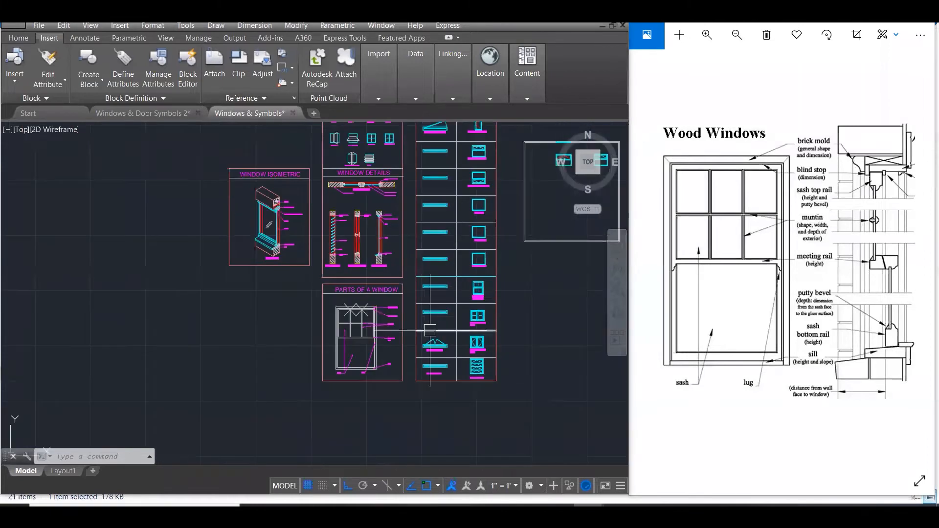
pyautogui.scroll(6, 350, 352)
pyautogui.scroll(-1, 348, 339)
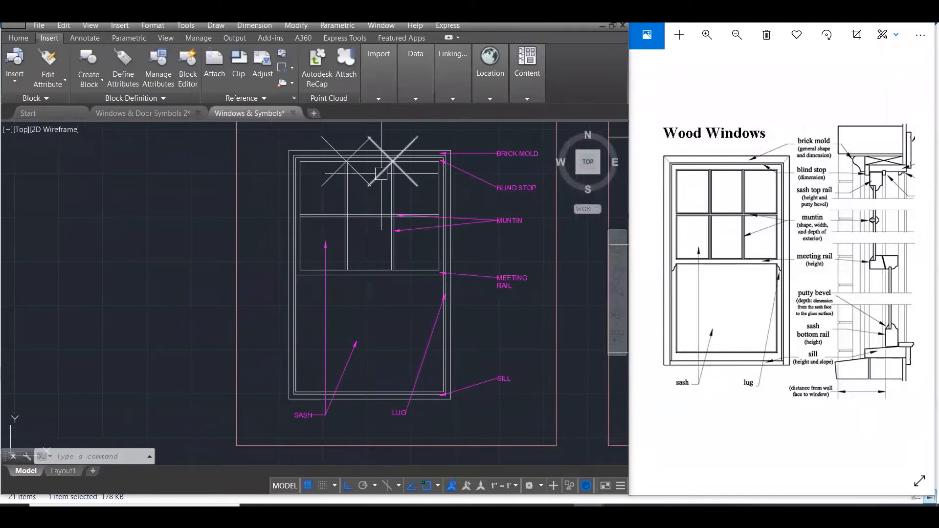
pyautogui.click(381, 173)
pyautogui.click(363, 176)
pyautogui.write('RE')
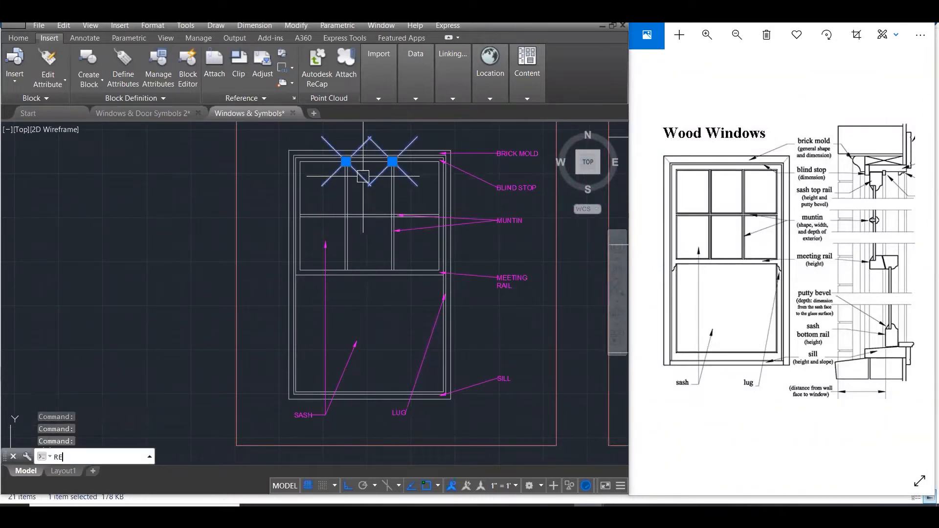
pyautogui.press('Return')
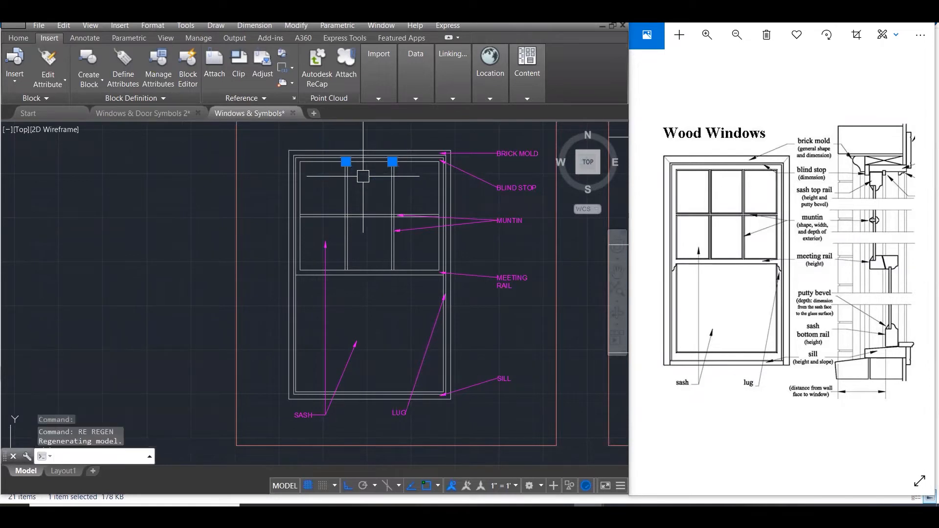
pyautogui.press('Escape')
pyautogui.press('Escape')
pyautogui.press('Escape')
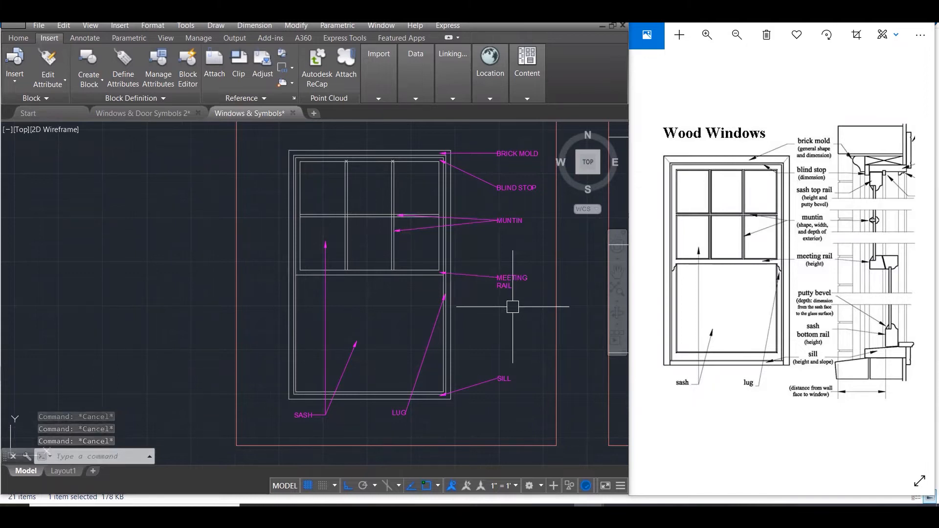
# Change the drawing's point style to the single dot with DDPTYPE
pyautogui.write('DDP')
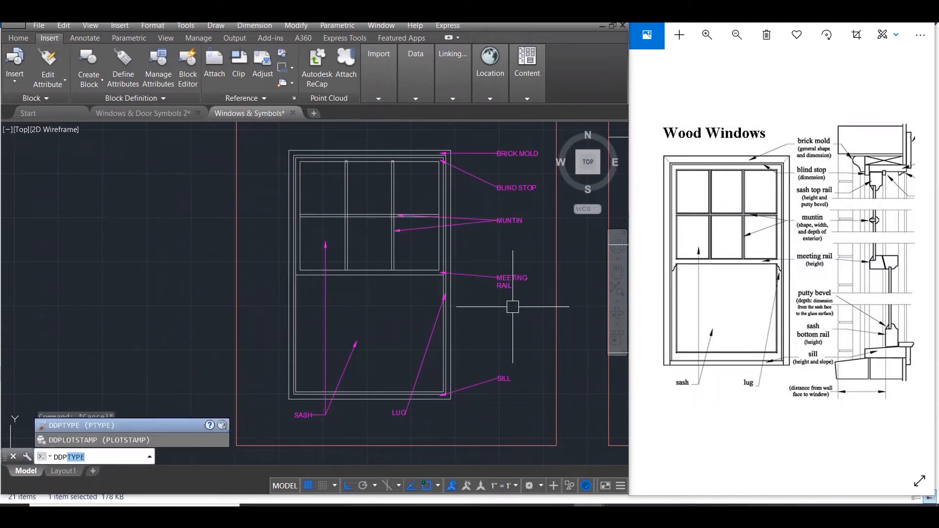
pyautogui.press('Return')
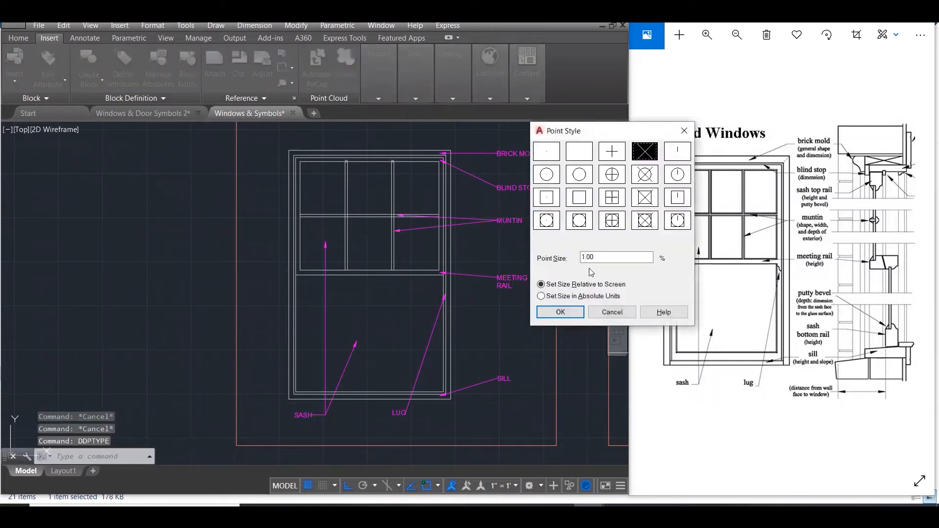
pyautogui.click(554, 154)
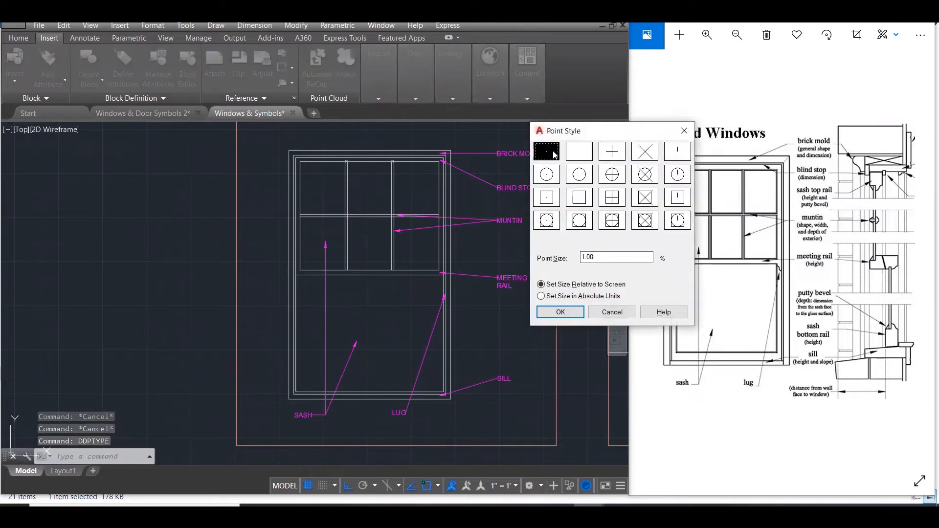
pyautogui.click(556, 314)
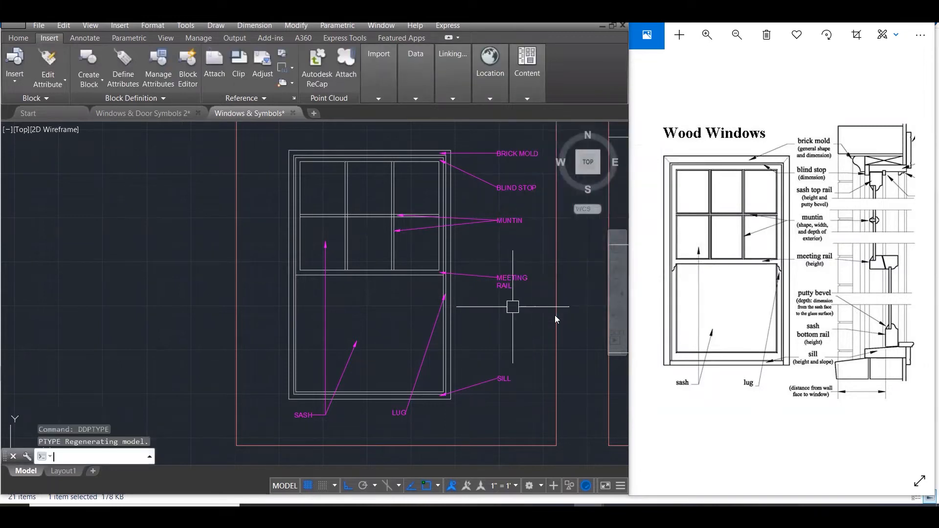
pyautogui.press('Escape')
pyautogui.press('Escape')
pyautogui.press('Escape')
# Compare the sash, lug and sill on the PARTS OF A WINDOW elevation with the Wood Windows reference image
pyautogui.scroll(5, 369, 149)
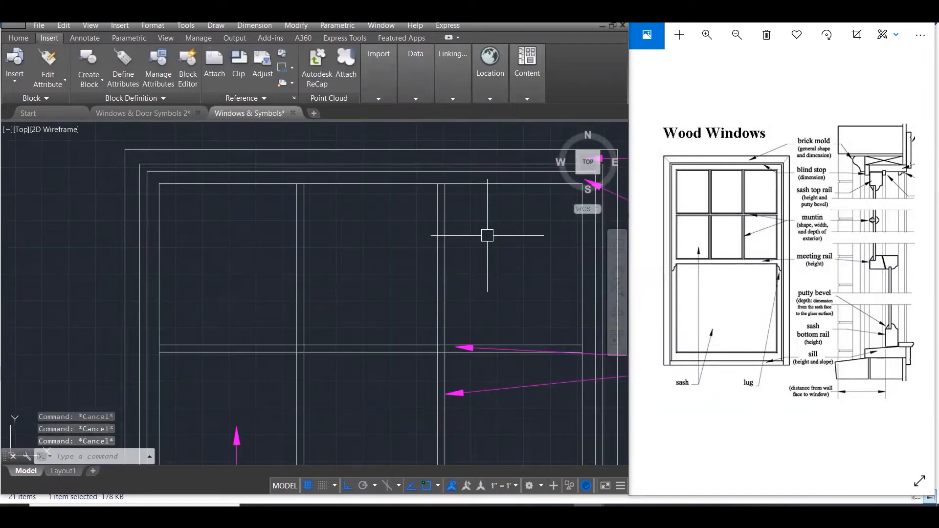
pyautogui.scroll(-3, 487, 235)
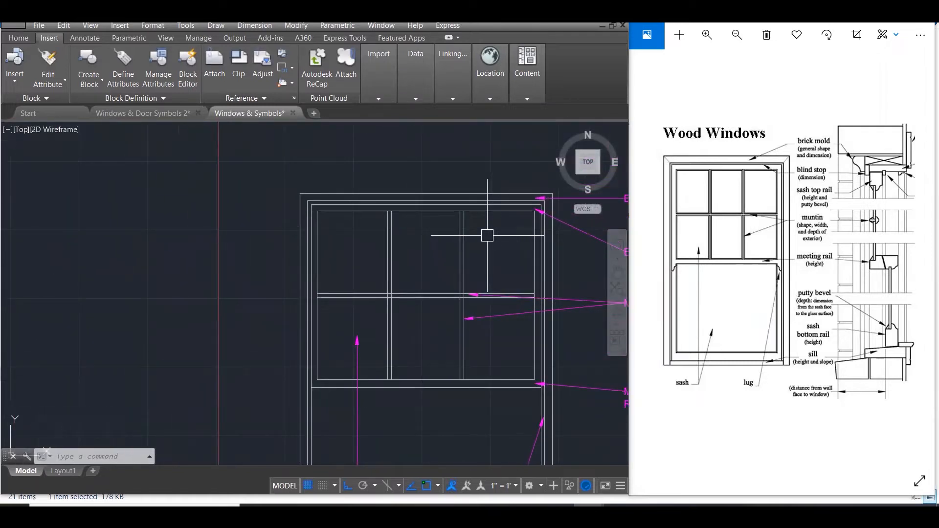
pyautogui.scroll(-3, 521, 171)
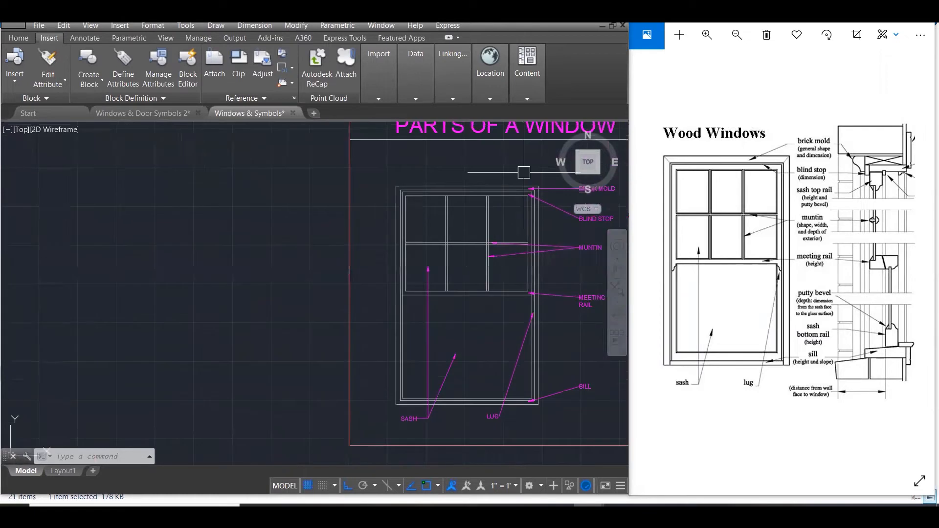
pyautogui.scroll(3, 562, 406)
pyautogui.moveTo(560, 413)
pyautogui.mouseDown(button='middle')
pyautogui.moveTo(522, 392)
pyautogui.moveTo(523, 352)
pyautogui.moveTo(509, 345)
pyautogui.moveTo(496, 370)
pyautogui.mouseUp(button='middle')
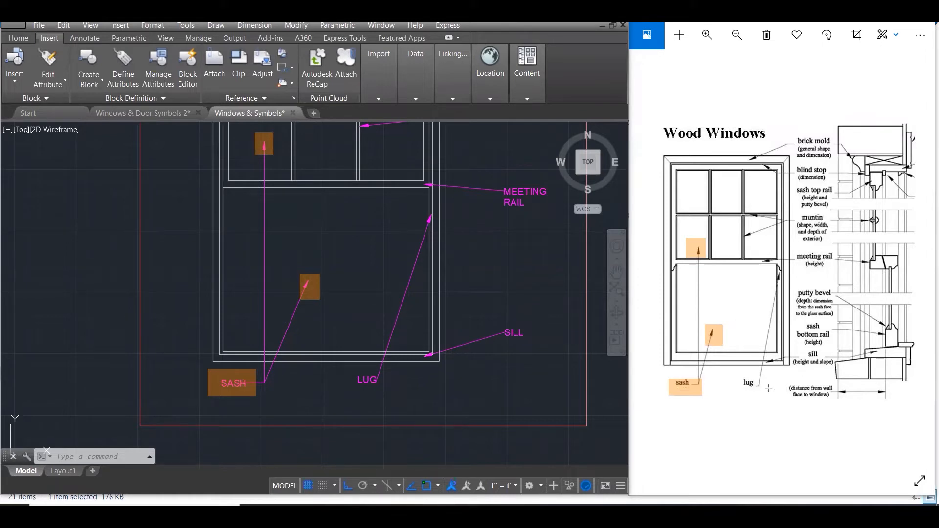
pyautogui.moveTo(768, 400); pyautogui.dragTo(766, 399)
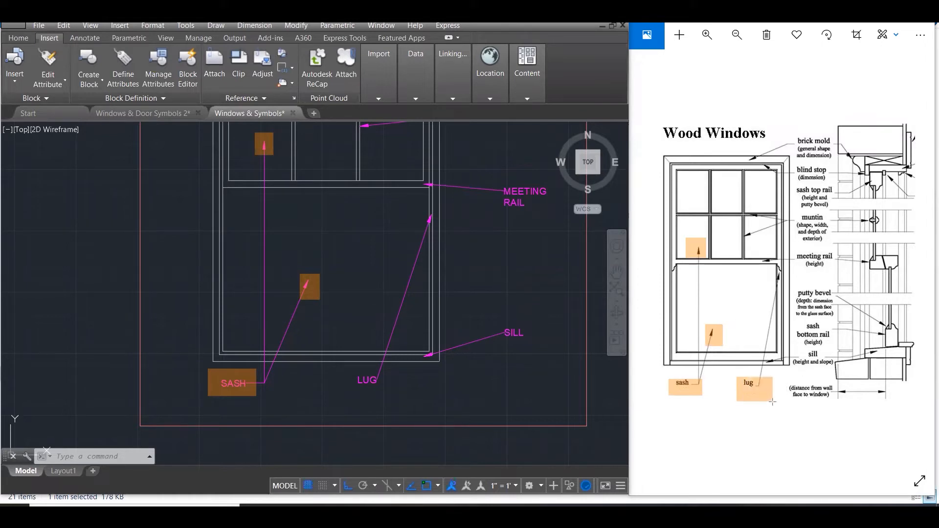
pyautogui.moveTo(775, 267); pyautogui.dragTo(783, 296)
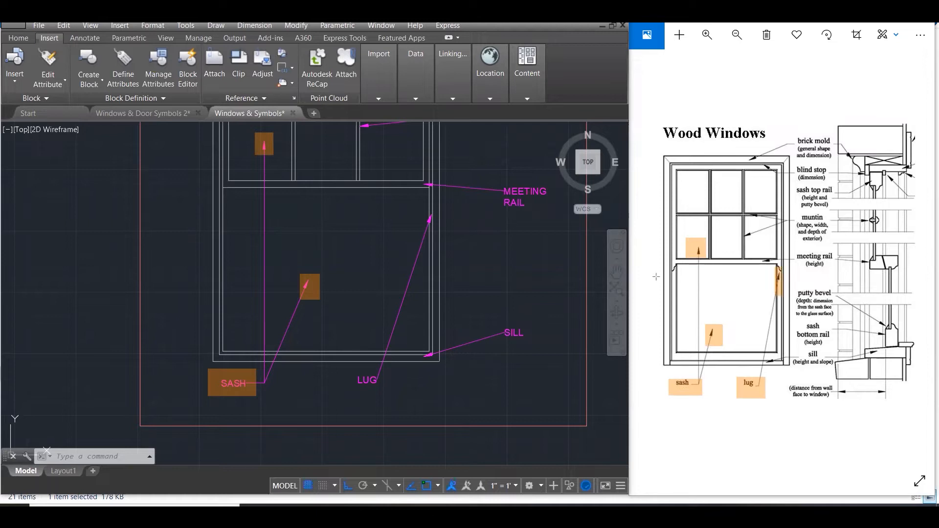
pyautogui.moveTo(423, 212); pyautogui.dragTo(432, 230)
pyautogui.moveTo(353, 372); pyautogui.dragTo(379, 393)
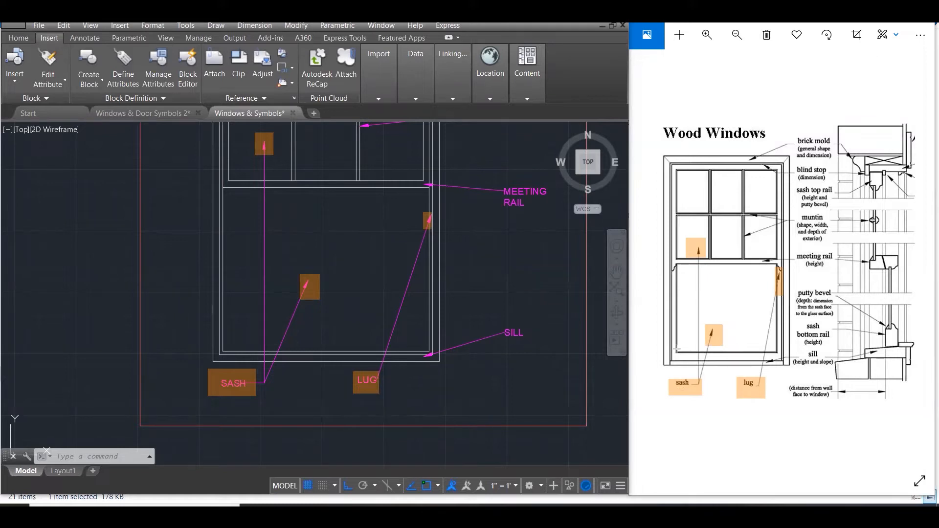
pyautogui.moveTo(801, 351); pyautogui.dragTo(824, 359)
pyautogui.moveTo(492, 326); pyautogui.dragTo(529, 342)
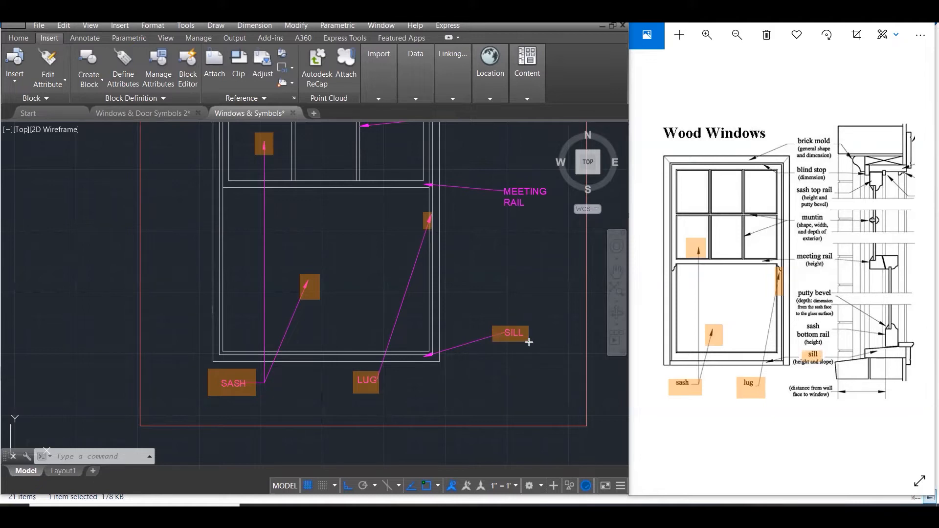
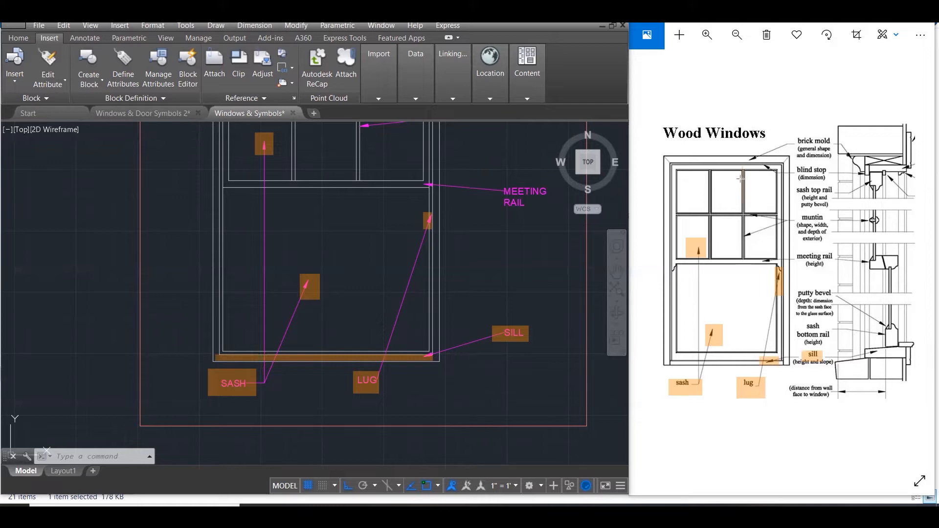
# Examine the muntins, blind stop and brick mold in the elevation and section of the Wood Windows reference image
pyautogui.moveTo(741, 168); pyautogui.dragTo(744, 264)
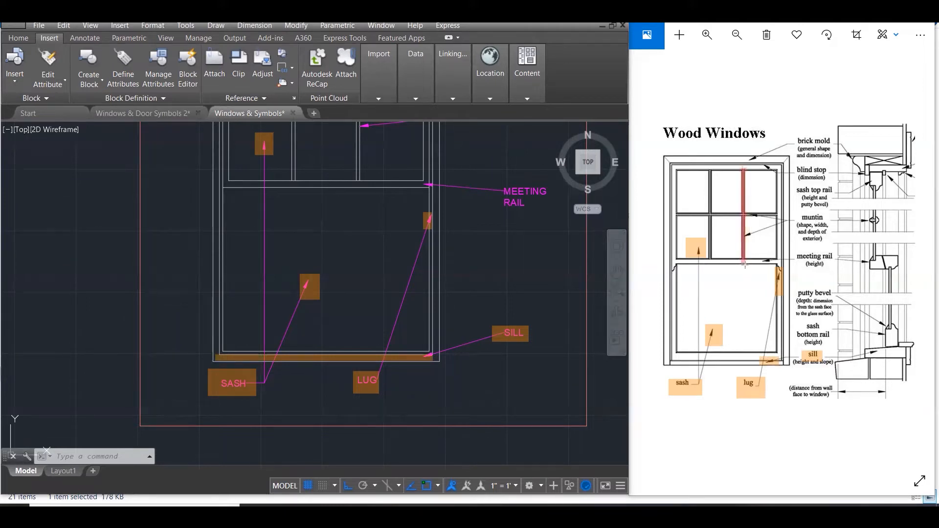
pyautogui.moveTo(707, 166); pyautogui.dragTo(710, 261)
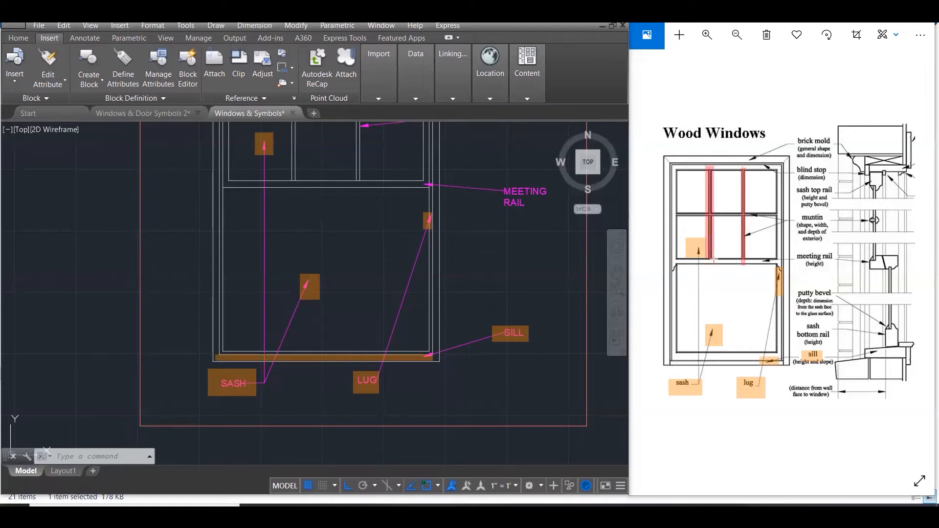
pyautogui.moveTo(676, 214); pyautogui.dragTo(778, 215)
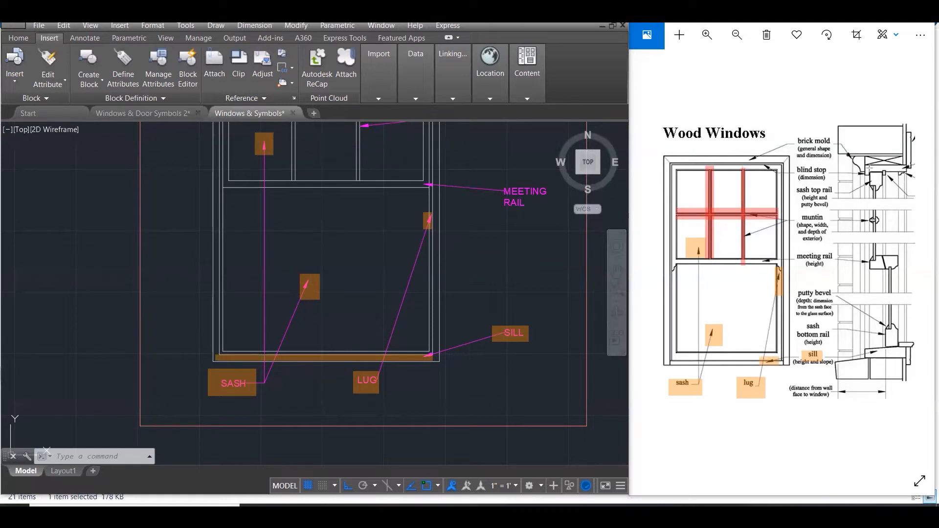
pyautogui.moveTo(866, 165); pyautogui.dragTo(868, 175)
pyautogui.moveTo(669, 166); pyautogui.dragTo(781, 166)
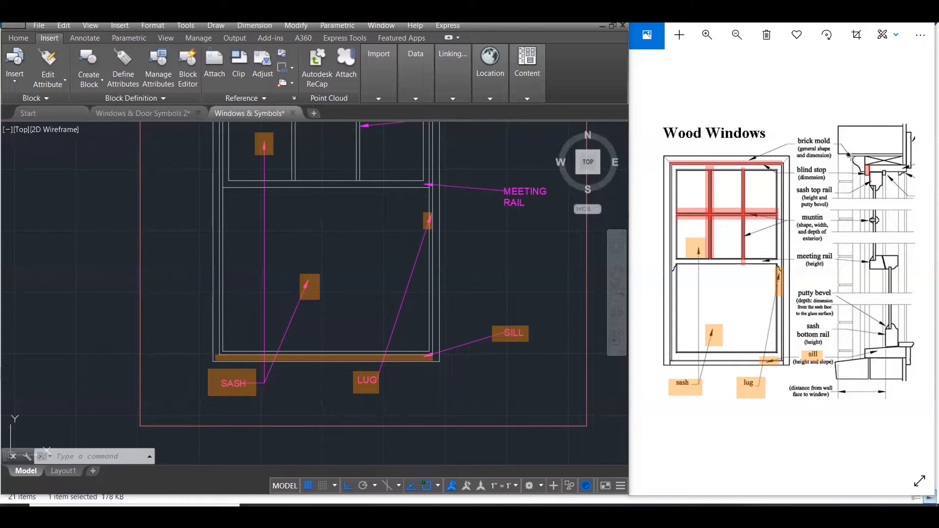
pyautogui.moveTo(850, 157); pyautogui.dragTo(866, 172)
pyautogui.moveTo(662, 158); pyautogui.dragTo(792, 158)
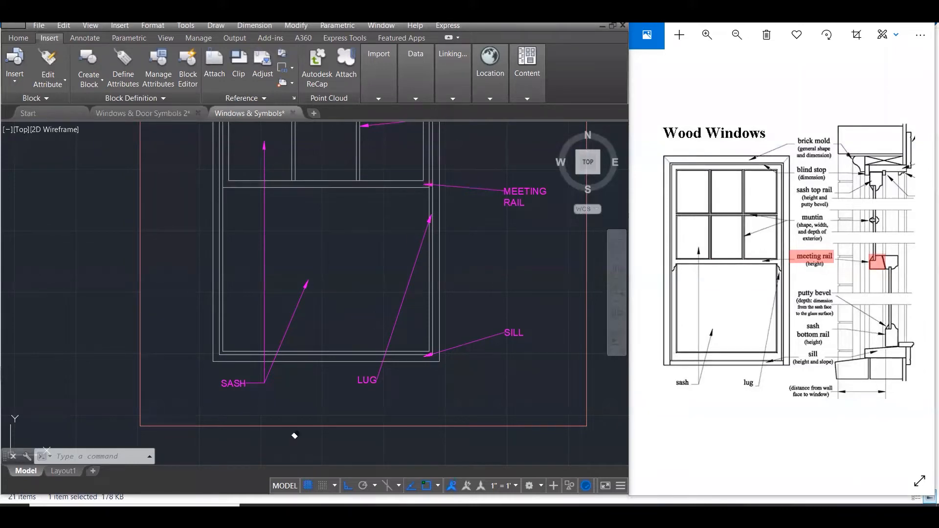
# Compare the meeting rail in the drawn elevation with the Wood Windows image, and examine the sill in the image's elevation and section
pyautogui.scroll(-4, 463, 242)
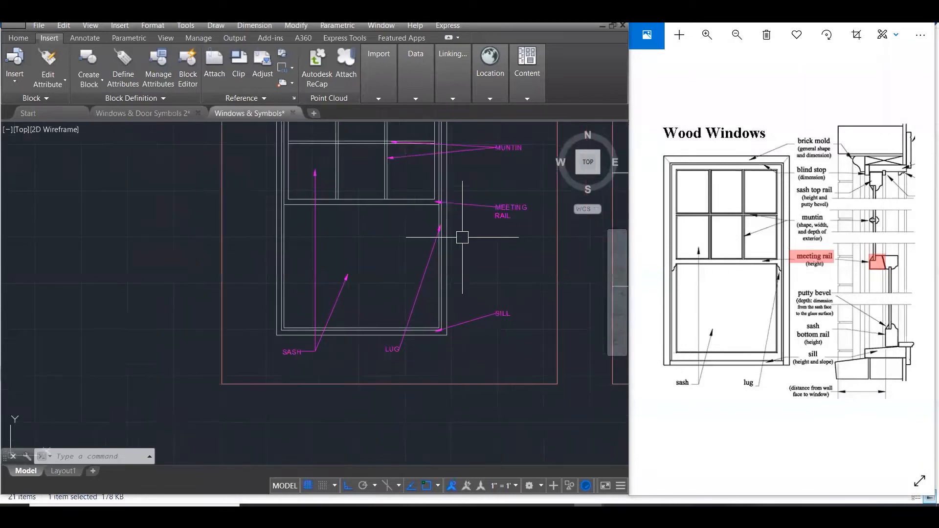
pyautogui.moveTo(474, 247); pyautogui.dragTo(484, 305, button='middle')
pyautogui.scroll(3, 485, 301)
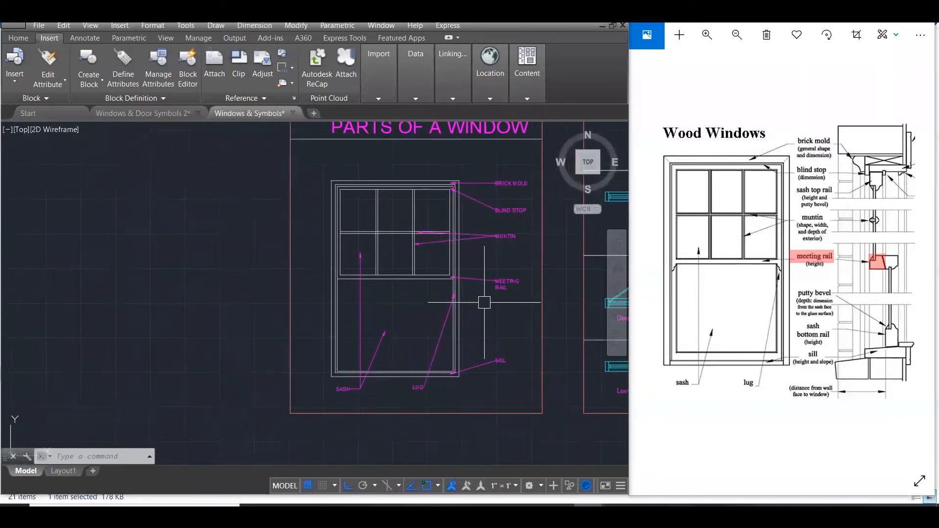
pyautogui.moveTo(484, 293)
pyautogui.mouseDown(button='middle')
pyautogui.moveTo(490, 321)
pyautogui.moveTo(484, 309)
pyautogui.mouseUp(button='middle')
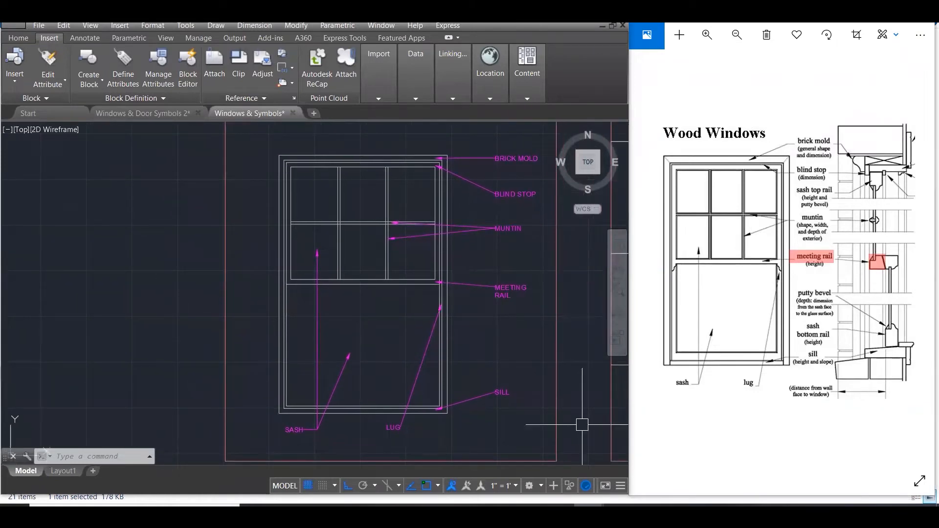
pyautogui.moveTo(284, 278); pyautogui.dragTo(451, 286)
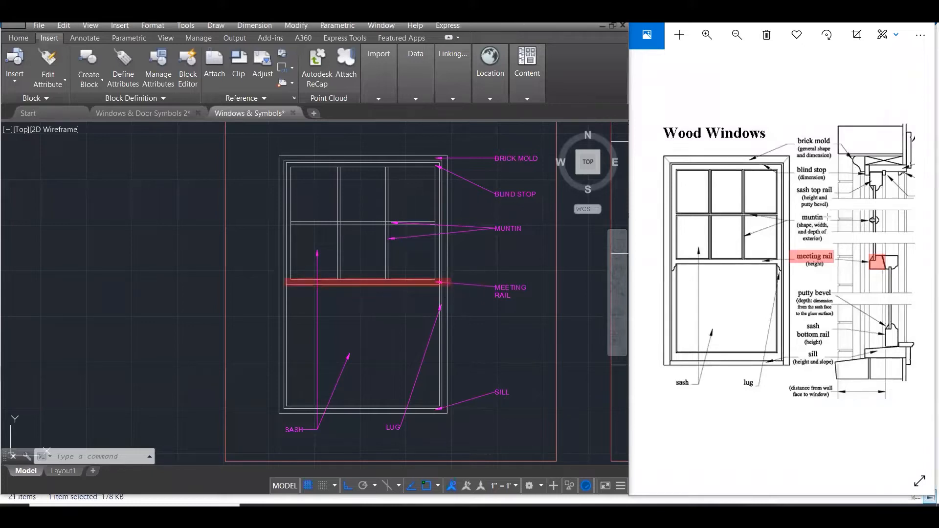
pyautogui.moveTo(671, 261); pyautogui.dragTo(781, 264)
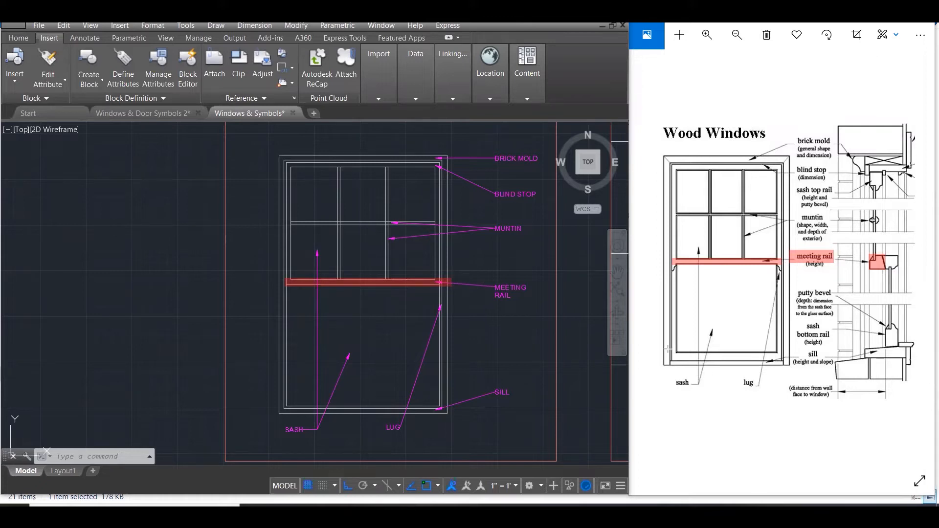
pyautogui.moveTo(667, 362); pyautogui.dragTo(784, 363)
pyautogui.moveTo(867, 356); pyautogui.dragTo(909, 358)
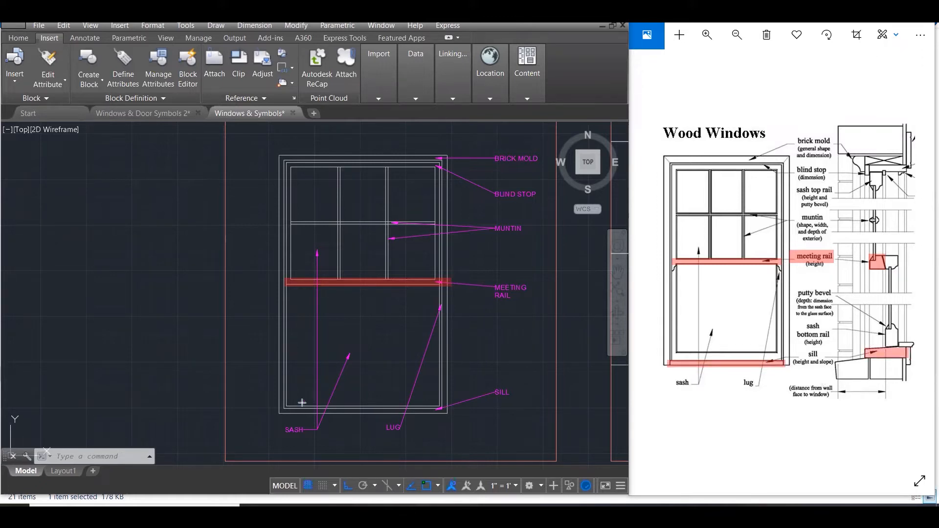
# Highlight the sill in the drawn elevation, and sketch its sloped profile with run-off arrows below the Wood Windows section
pyautogui.click(278, 410)
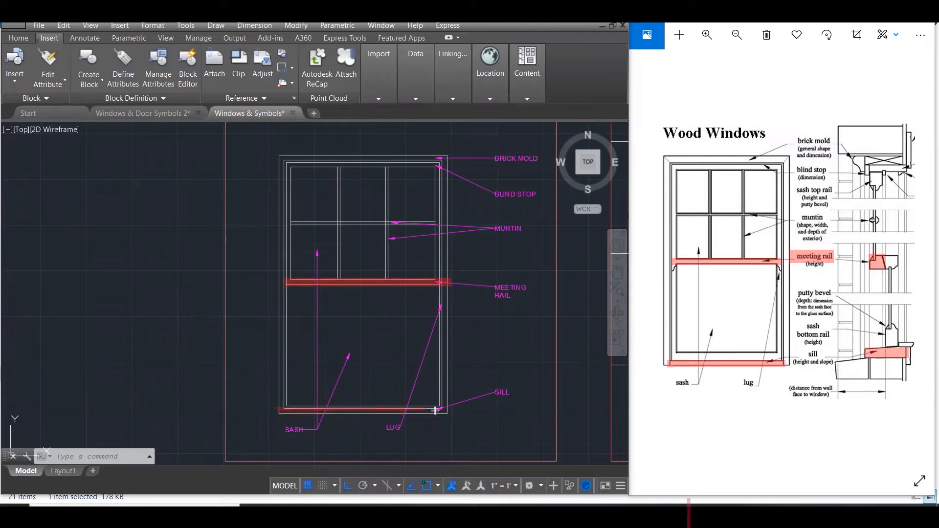
pyautogui.click(447, 410)
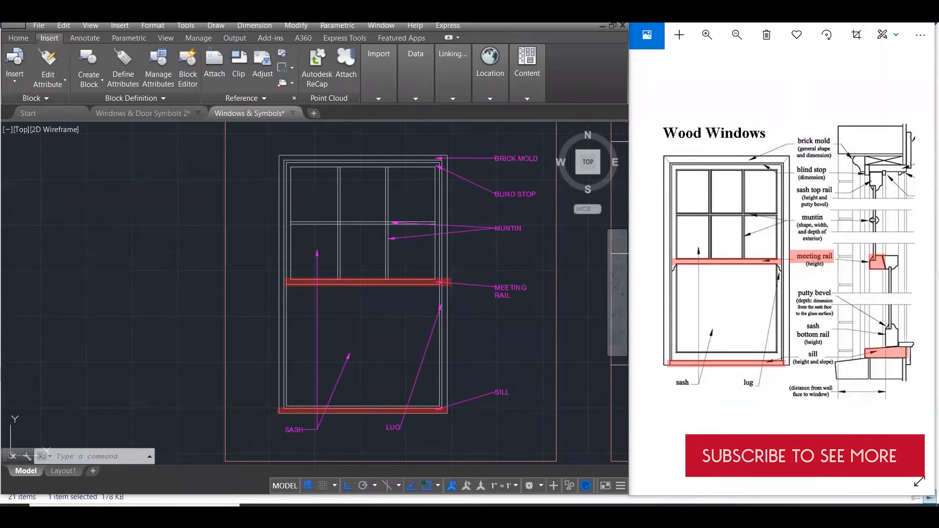
pyautogui.moveTo(905, 343); pyautogui.dragTo(842, 349)
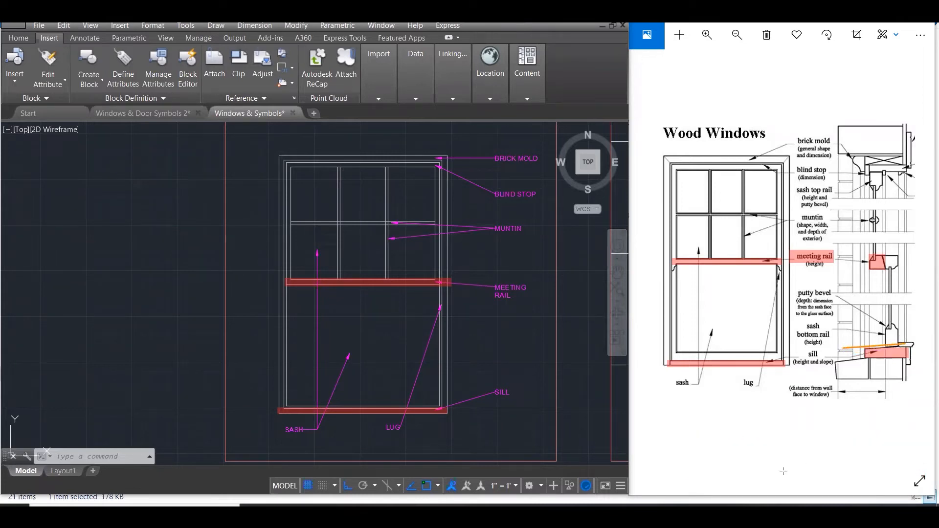
pyautogui.moveTo(778, 448)
pyautogui.mouseDown()
pyautogui.moveTo(778, 475)
pyautogui.moveTo(911, 476)
pyautogui.moveTo(913, 427)
pyautogui.moveTo(779, 447)
pyautogui.mouseUp()
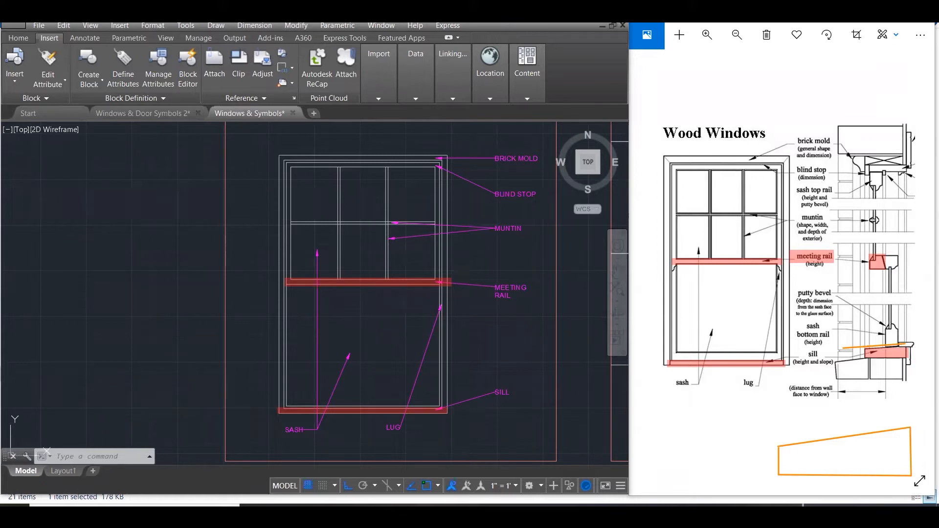
pyautogui.moveTo(871, 419)
pyautogui.mouseDown()
pyautogui.moveTo(781, 444)
pyautogui.moveTo(766, 462)
pyautogui.moveTo(767, 492)
pyautogui.mouseUp()
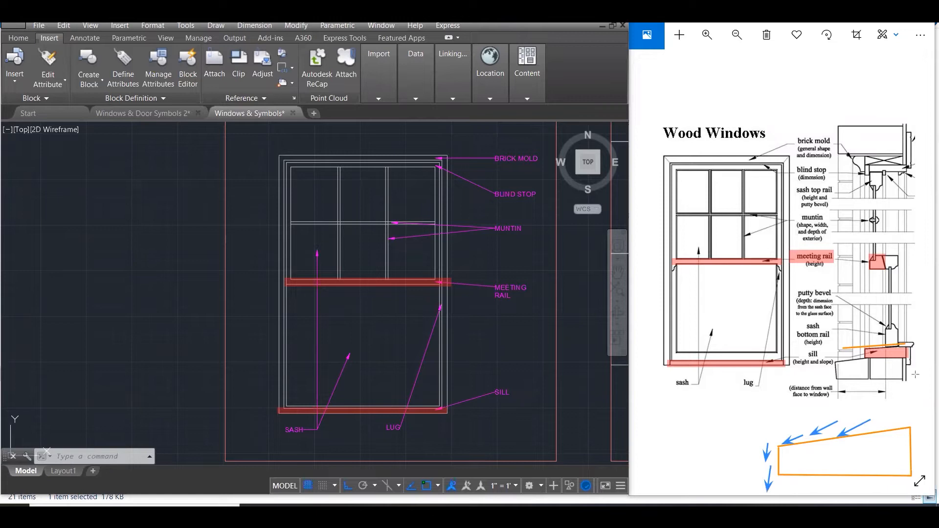
# Trace the water path down to and over the sloped sill in the Wood Windows section with arrows, and clear the markings
pyautogui.moveTo(899, 341); pyautogui.dragTo(860, 355)
pyautogui.moveTo(857, 356)
pyautogui.mouseDown()
pyautogui.moveTo(831, 374)
pyautogui.moveTo(814, 421)
pyautogui.mouseUp()
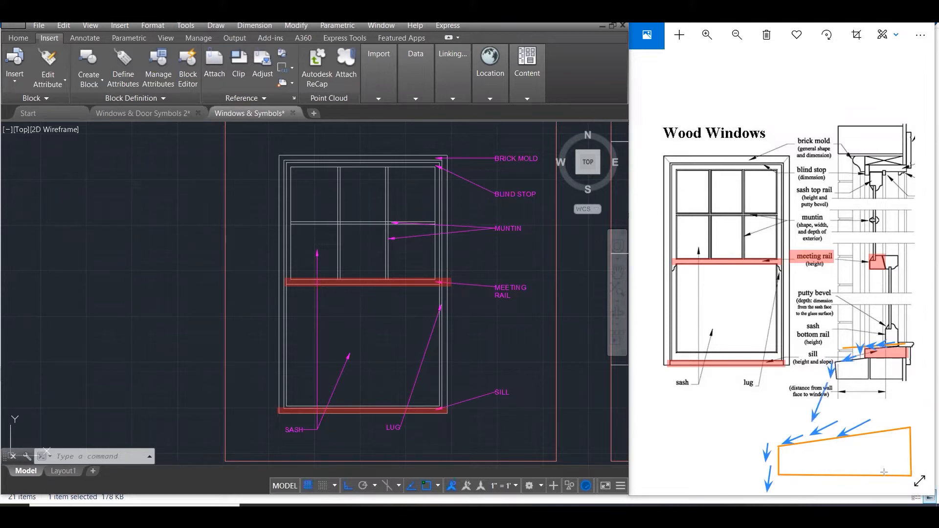
pyautogui.moveTo(800, 179); pyautogui.dragTo(826, 219)
pyautogui.moveTo(835, 254)
pyautogui.mouseDown()
pyautogui.moveTo(885, 328)
pyautogui.moveTo(889, 320)
pyautogui.moveTo(881, 331)
pyautogui.mouseUp()
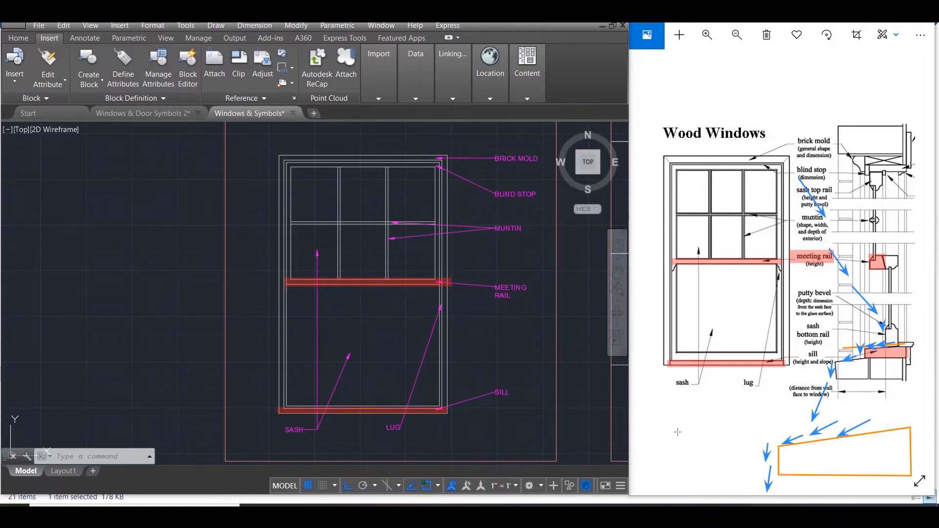
pyautogui.press('Escape')
# Highlight the sash top rail and sash bottom rail with their labels in the Wood Windows section
pyautogui.click(875, 180)
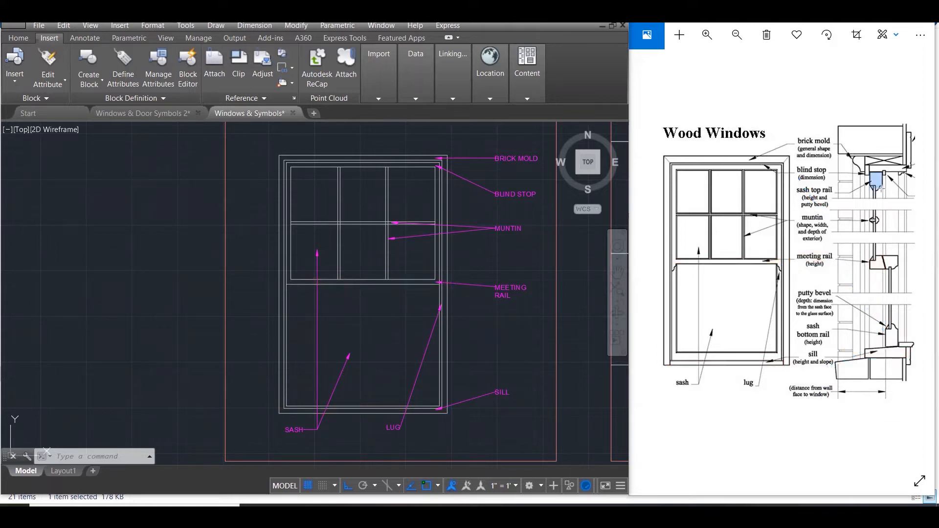
pyautogui.click(889, 337)
pyautogui.moveTo(801, 319); pyautogui.dragTo(828, 351)
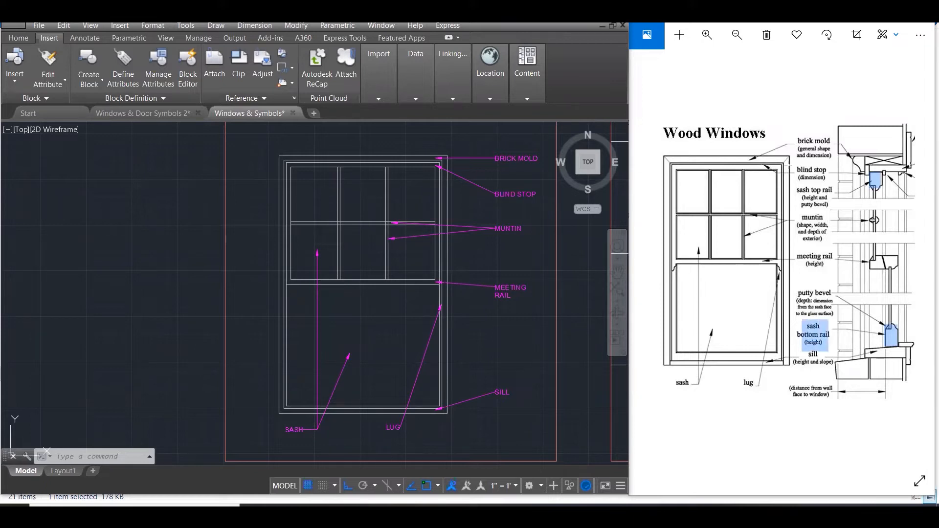
pyautogui.moveTo(792, 181); pyautogui.dragTo(832, 208)
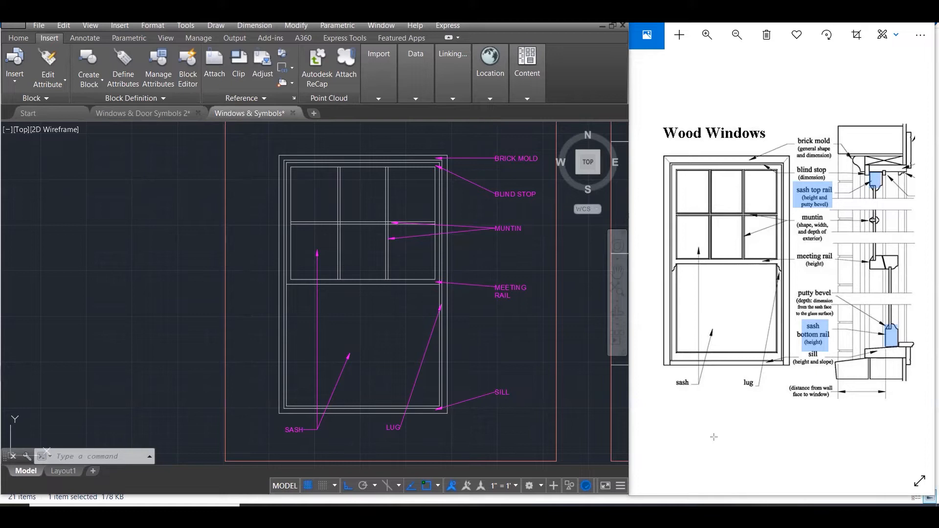
# Show the Anatomy of a Window image, and look over the parts, details and isometric frames of the window drawing
pyautogui.scroll(-2, 802, 303)
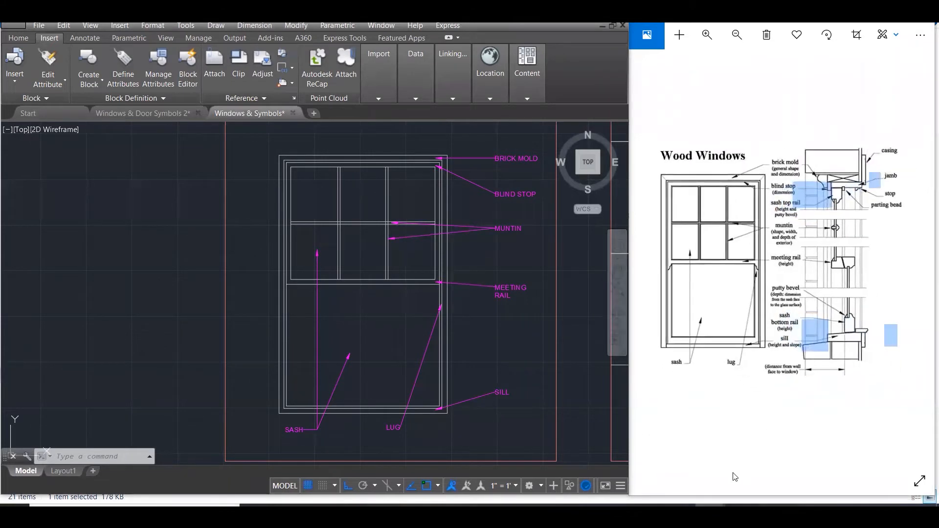
pyautogui.click(919, 258)
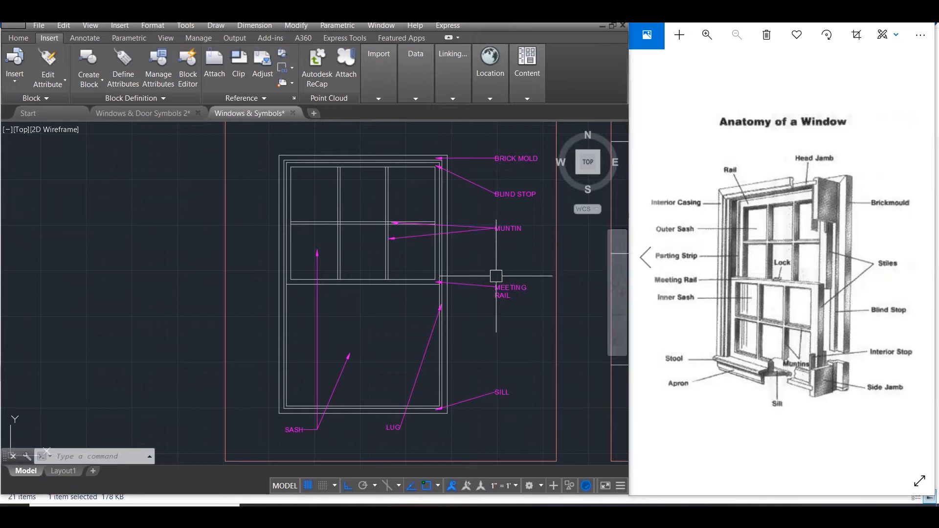
pyautogui.scroll(-3, 264, 279)
pyautogui.scroll(-5, 447, 356)
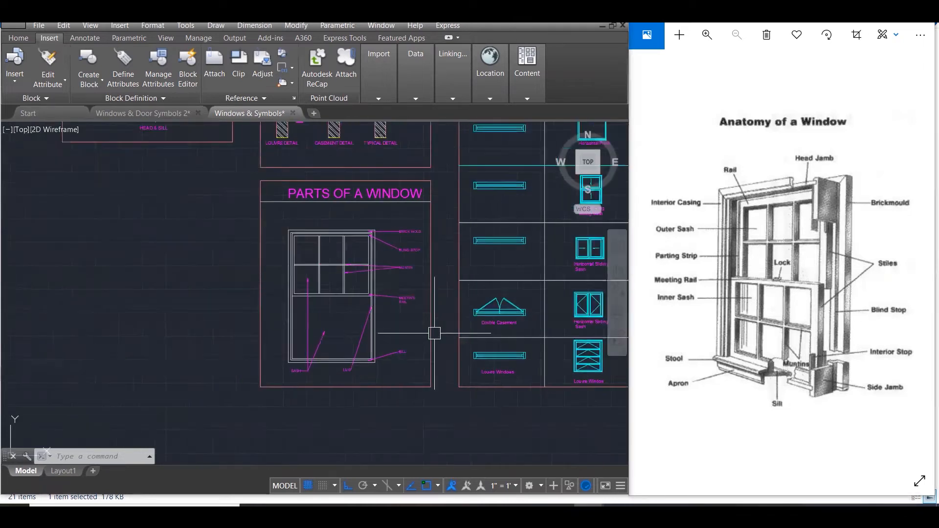
pyautogui.scroll(-1, 451, 396)
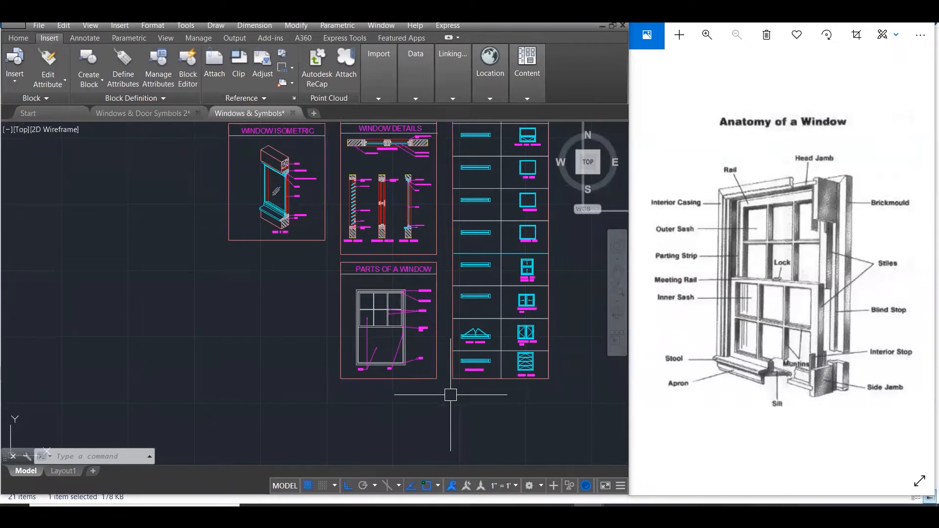
pyautogui.scroll(4, 348, 286)
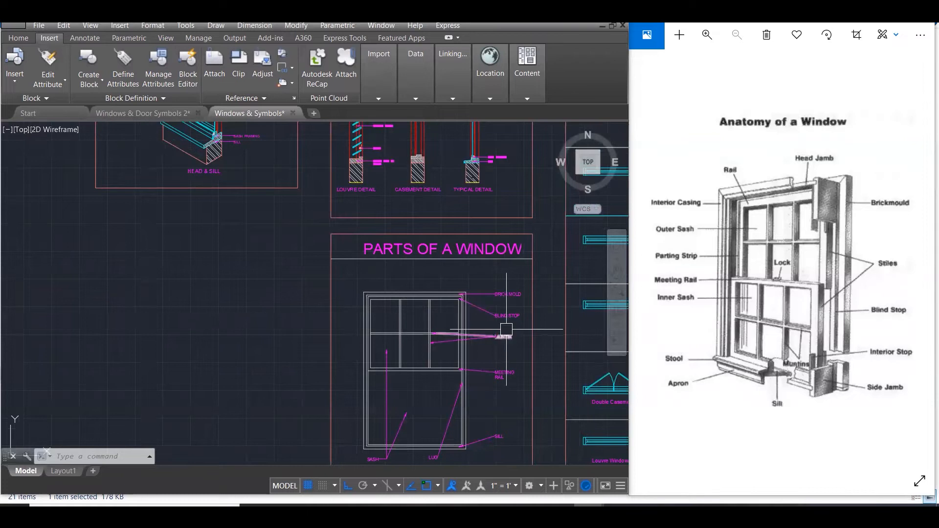
pyautogui.scroll(-1, 501, 366)
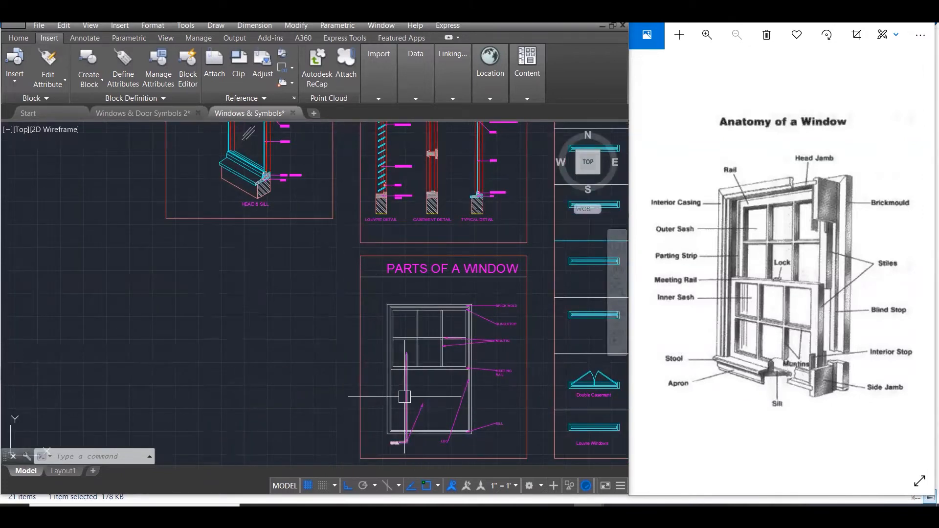
pyautogui.moveTo(404, 397)
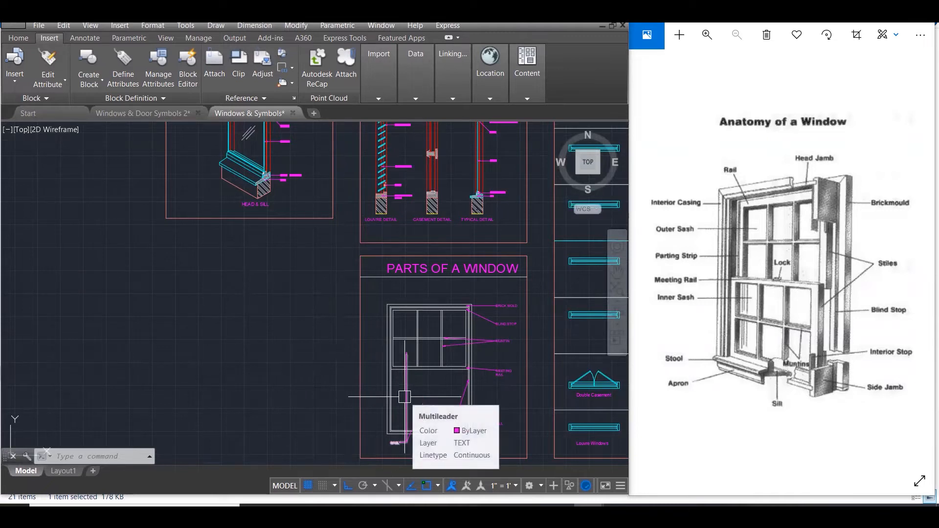
pyautogui.scroll(-3, 404, 397)
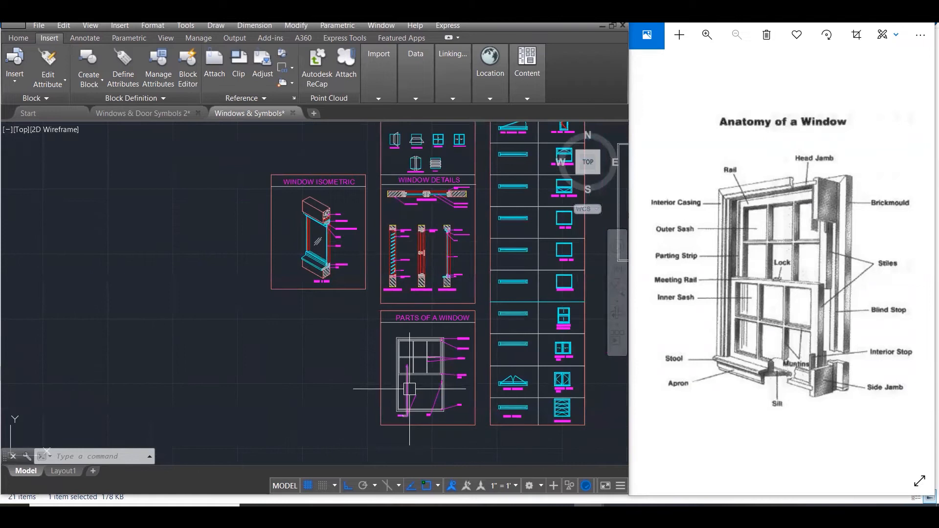
pyautogui.scroll(2, 409, 389)
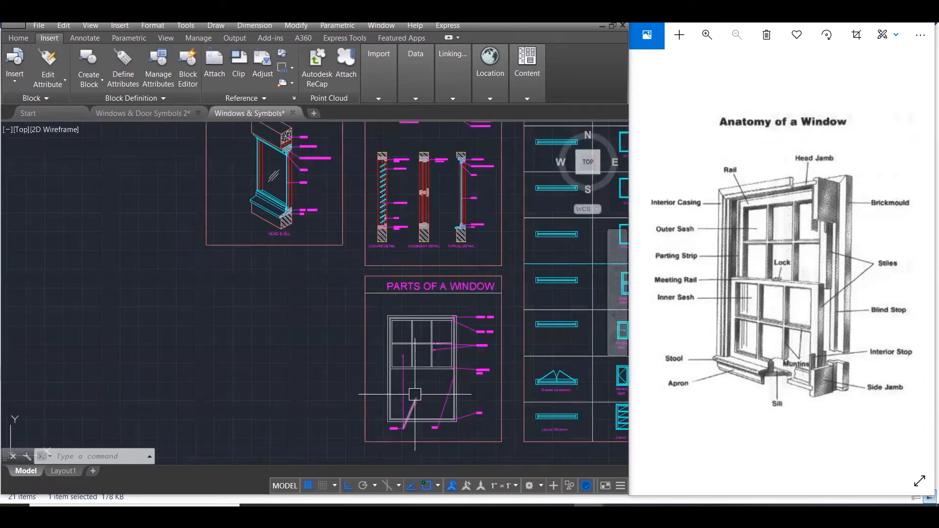
pyautogui.scroll(-2, 434, 431)
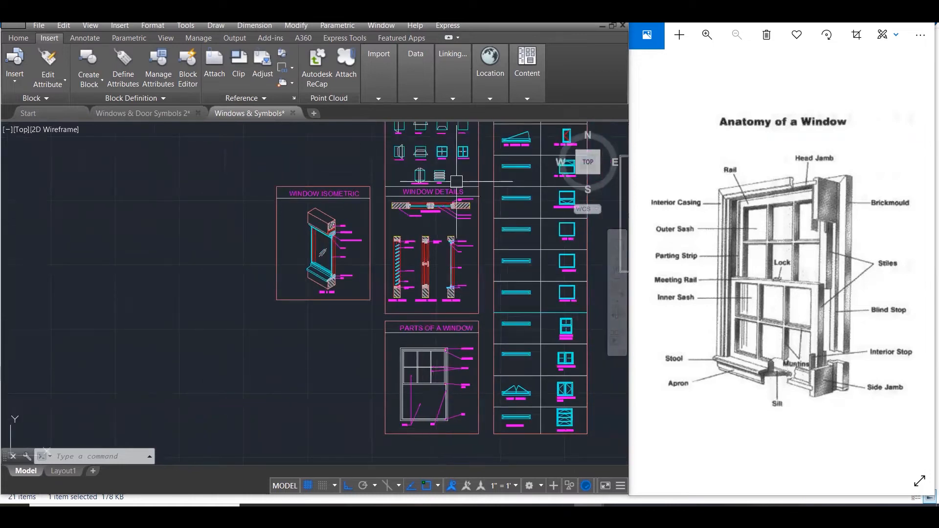
pyautogui.scroll(2, 441, 163)
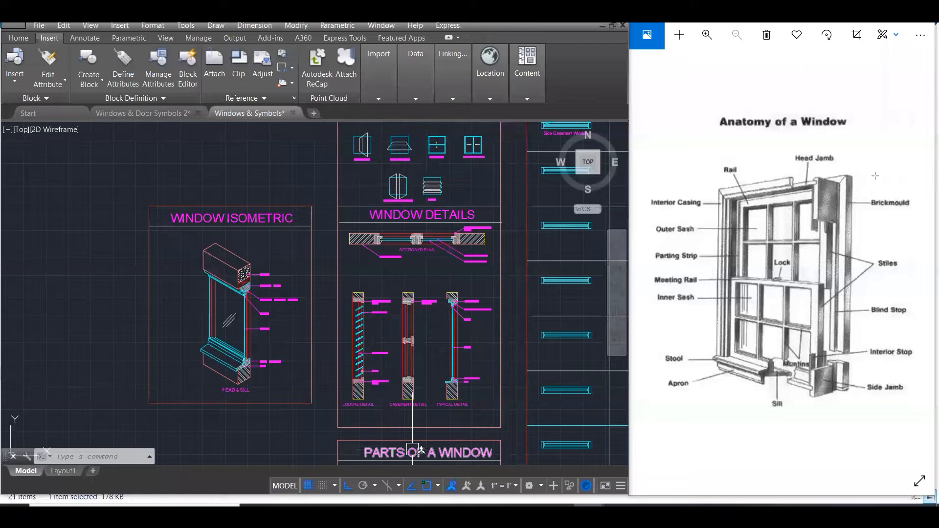
# Mark the brickmould side and the interior casing side of the Anatomy of a Window image with a vertical line, and clear it
pyautogui.moveTo(875, 176); pyautogui.dragTo(877, 444)
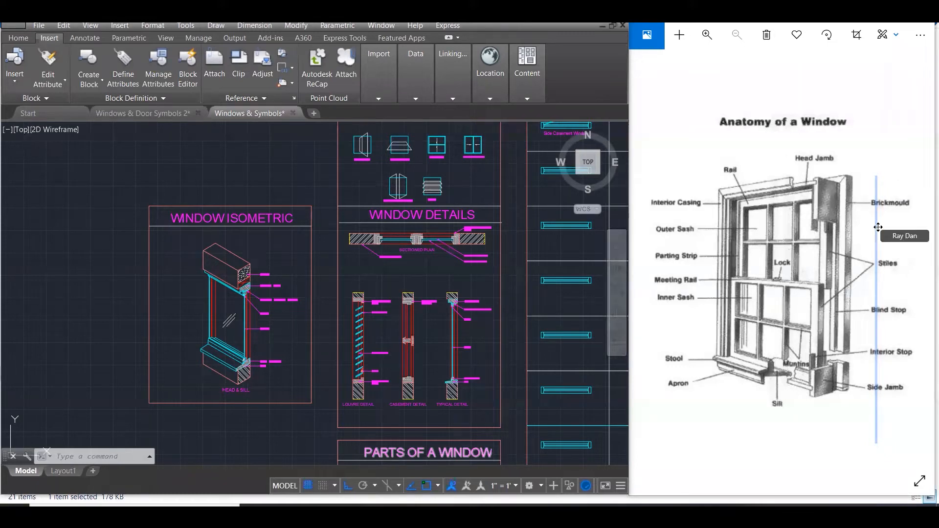
pyautogui.moveTo(876, 227); pyautogui.dragTo(869, 227)
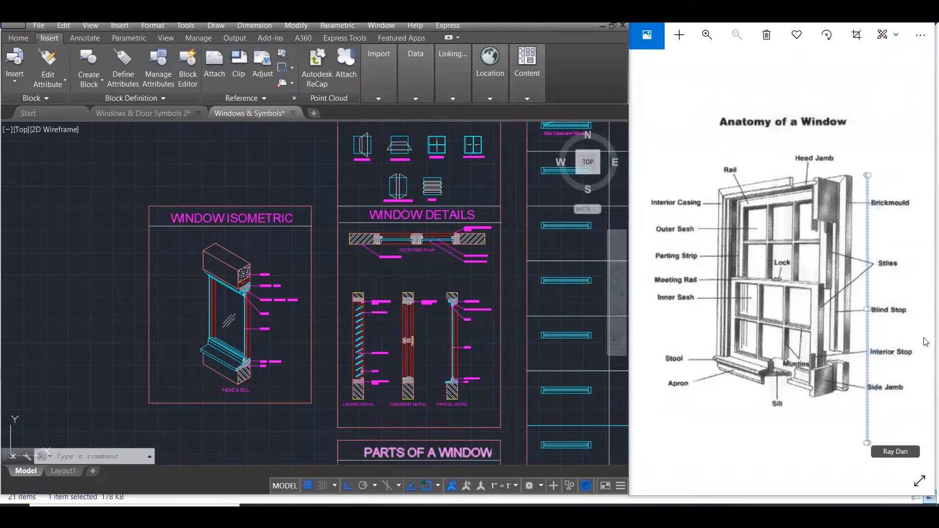
pyautogui.moveTo(866, 215); pyautogui.dragTo(701, 203)
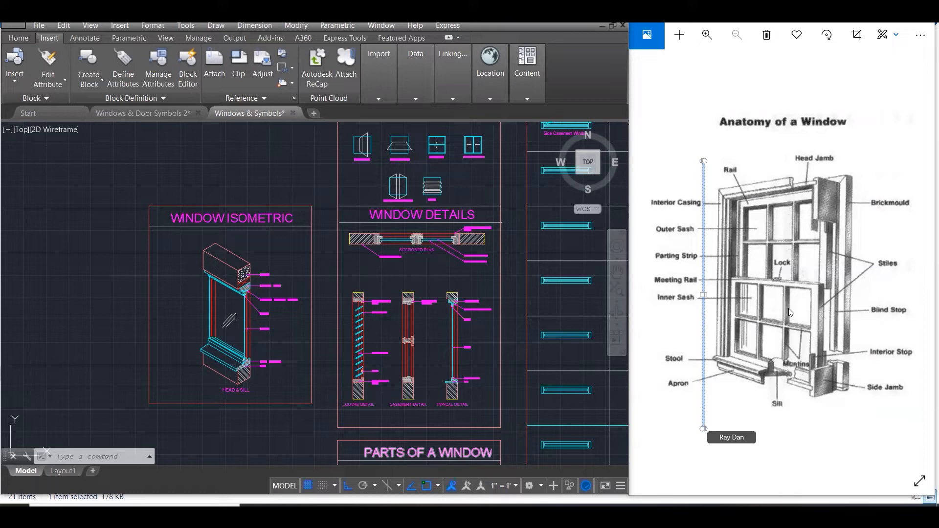
pyautogui.click(680, 194)
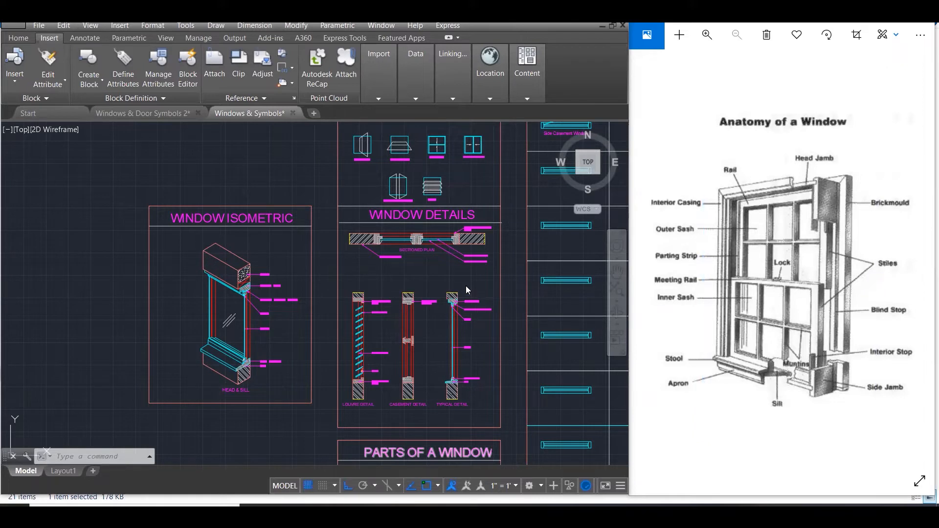
# Browse back through the reference images to the book page with the casement and louvre window sections
pyautogui.click(919, 262)
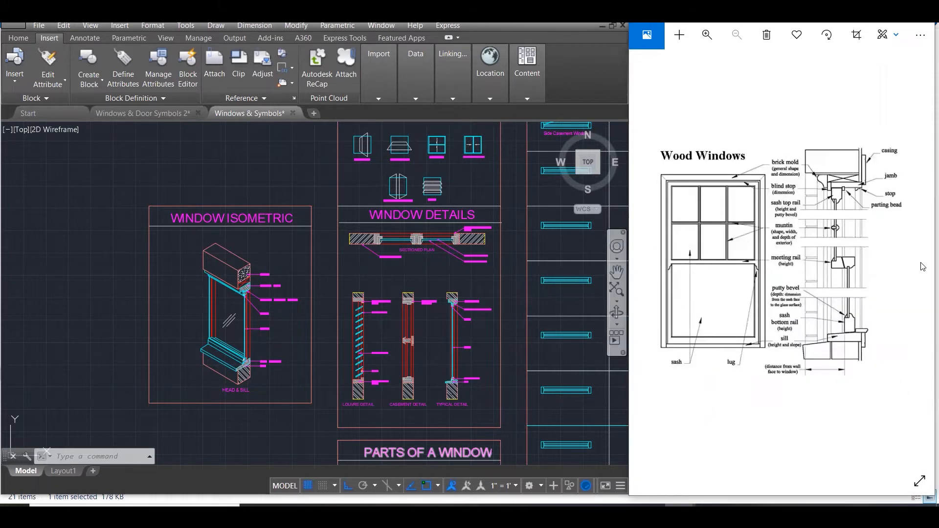
pyautogui.click(647, 258)
pyautogui.click(647, 257)
pyautogui.click(647, 257)
pyautogui.click(647, 257)
pyautogui.click(647, 257)
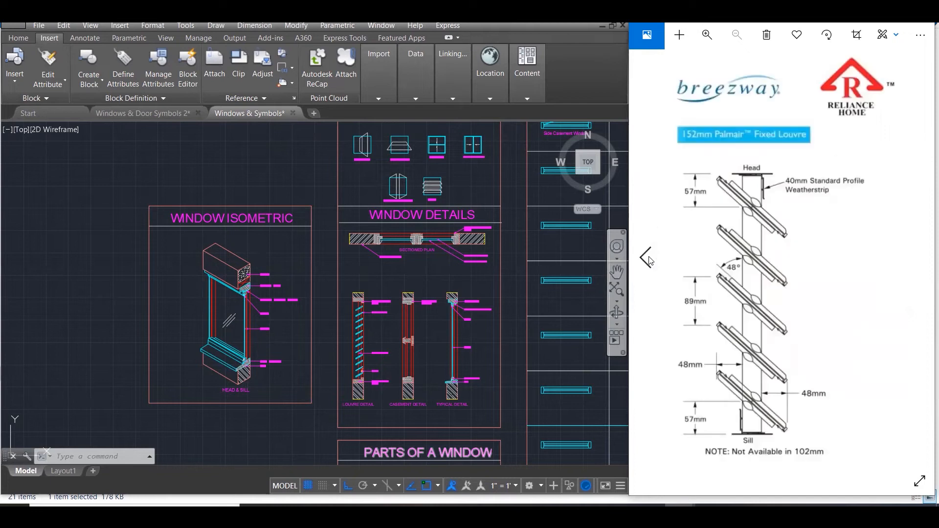
pyautogui.click(649, 257)
pyautogui.click(649, 258)
pyautogui.click(649, 257)
pyautogui.click(648, 257)
pyautogui.click(646, 257)
pyautogui.click(647, 257)
pyautogui.click(646, 258)
pyautogui.click(647, 257)
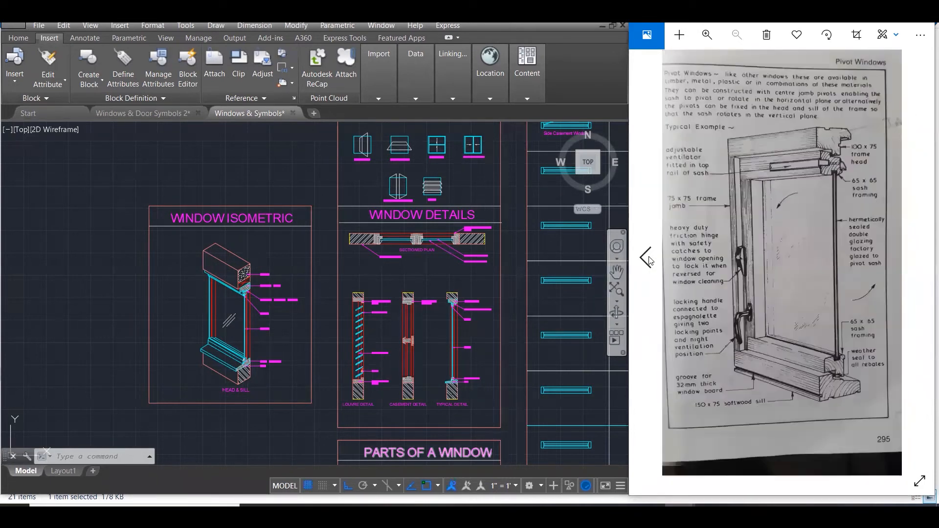
pyautogui.click(648, 258)
pyautogui.click(648, 258)
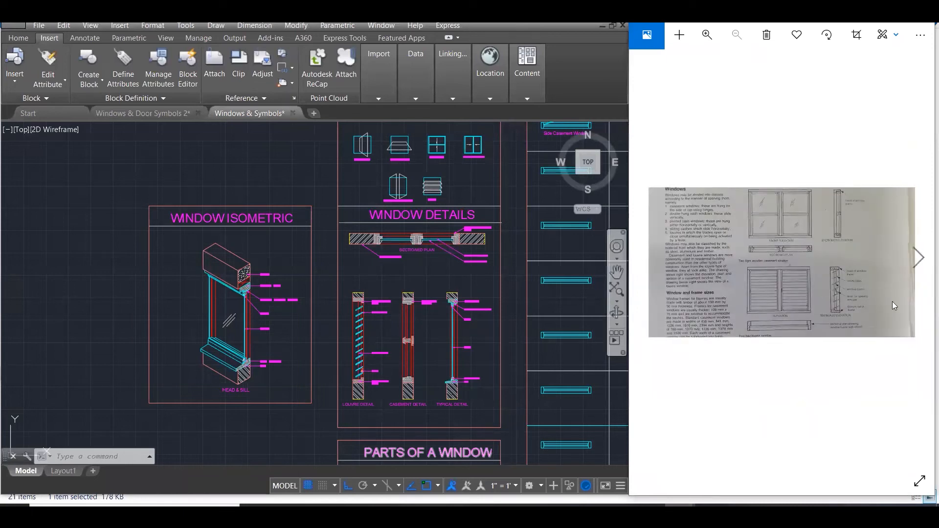
# Examine the louvre window's sectioned elevation in the book page alongside the drawing's LOUVRE DETAIL
pyautogui.scroll(5, 876, 318)
pyautogui.scroll(4, 827, 364)
pyautogui.moveTo(876, 369); pyautogui.dragTo(830, 355)
pyautogui.scroll(4, 432, 385)
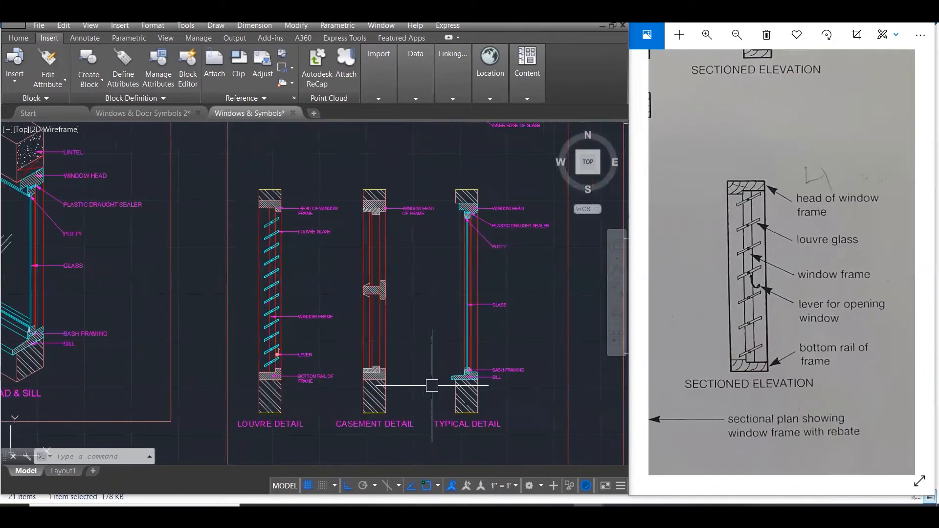
pyautogui.scroll(3, 254, 336)
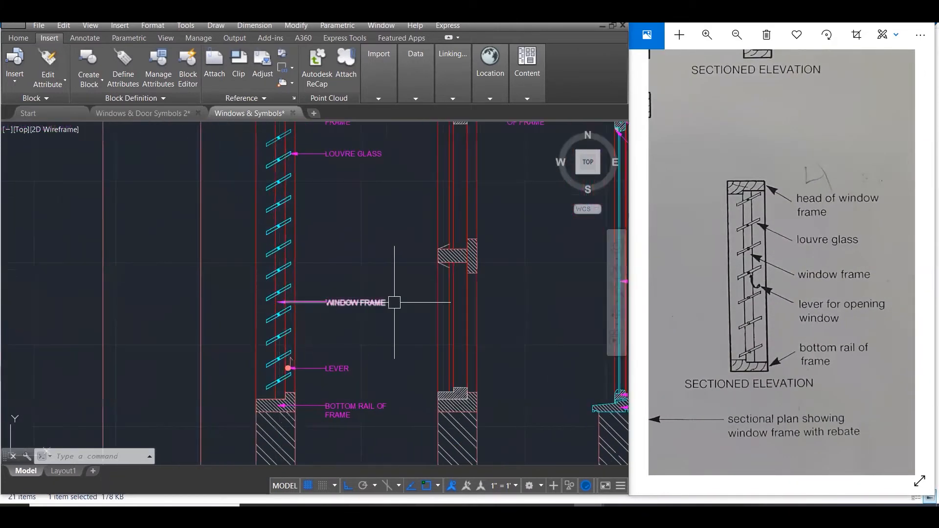
pyautogui.scroll(-2, 394, 302)
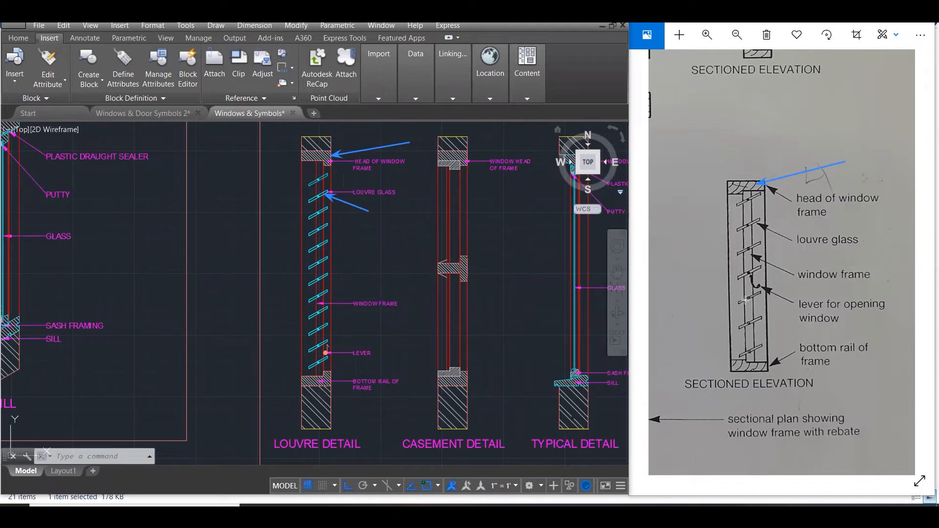
# Compare the louvre glass, window frame, lever and bottom rail between the reference section and the LOUVRE DETAIL using arrows
pyautogui.moveTo(862, 244); pyautogui.dragTo(766, 245)
pyautogui.moveTo(830, 279); pyautogui.dragTo(764, 268)
pyautogui.moveTo(357, 227)
pyautogui.mouseDown()
pyautogui.moveTo(296, 245)
pyautogui.moveTo(311, 239)
pyautogui.mouseUp()
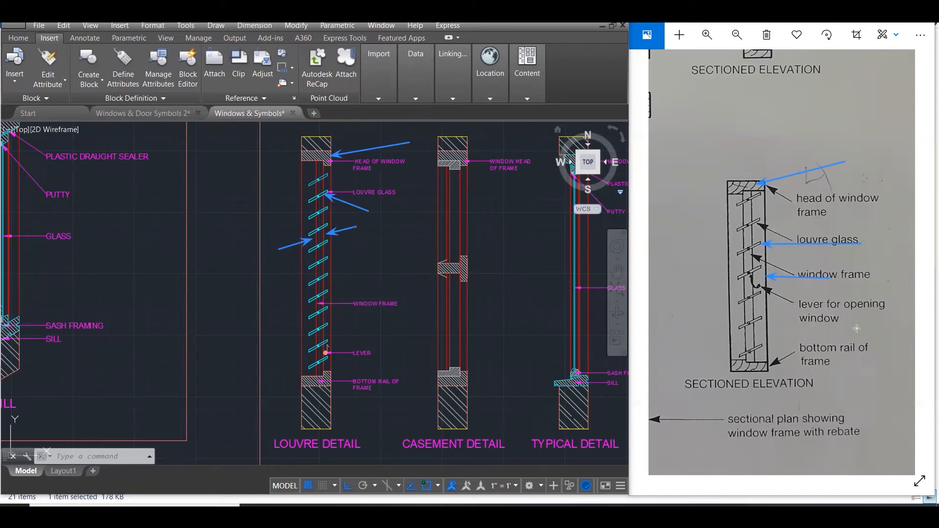
pyautogui.moveTo(387, 352); pyautogui.dragTo(329, 349)
pyautogui.moveTo(870, 368); pyautogui.dragTo(770, 368)
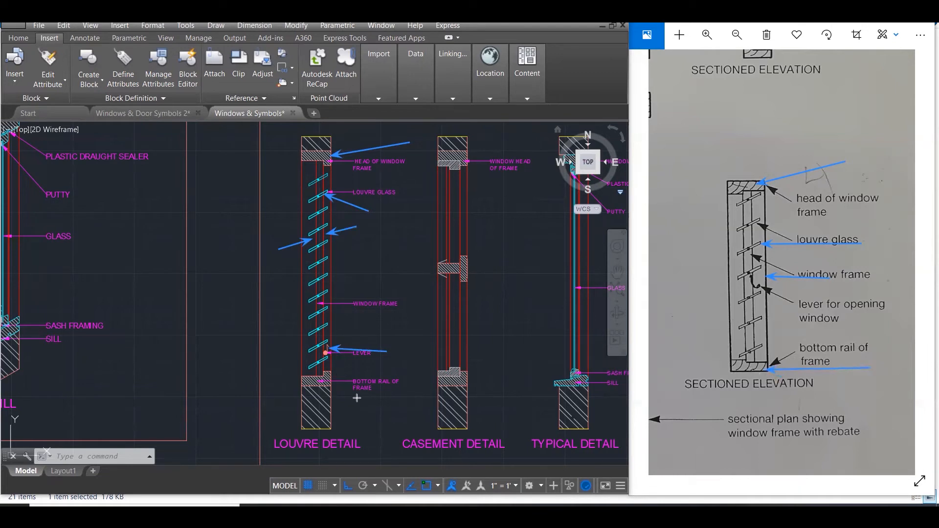
pyautogui.moveTo(365, 407); pyautogui.dragTo(330, 387)
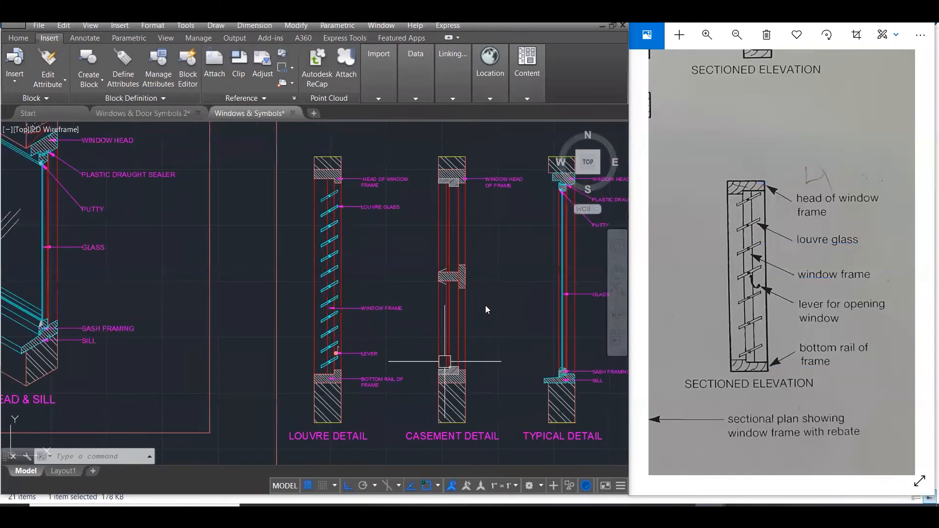
# Examine the casement window's sectioned elevation in the book page alongside the drawing's CASEMENT DETAIL
pyautogui.scroll(3, 452, 178)
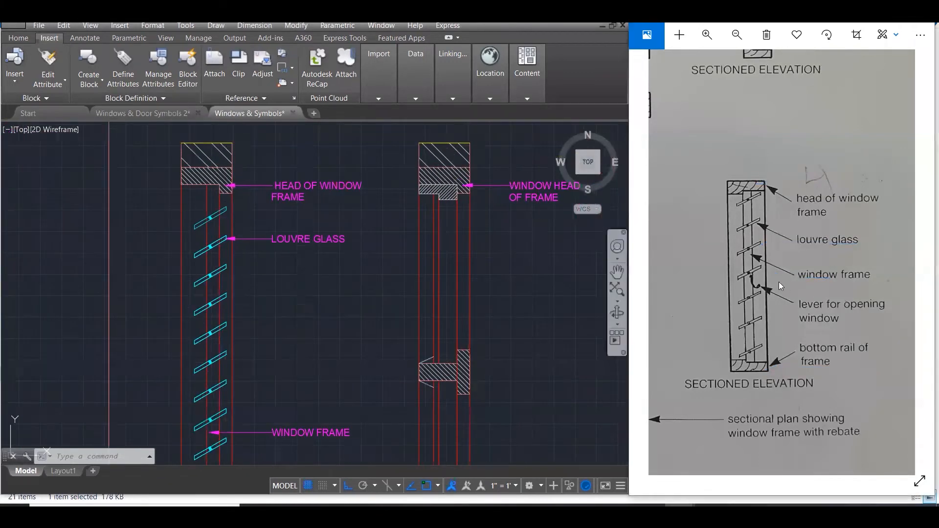
pyautogui.scroll(-3, 778, 282)
pyautogui.scroll(5, 844, 162)
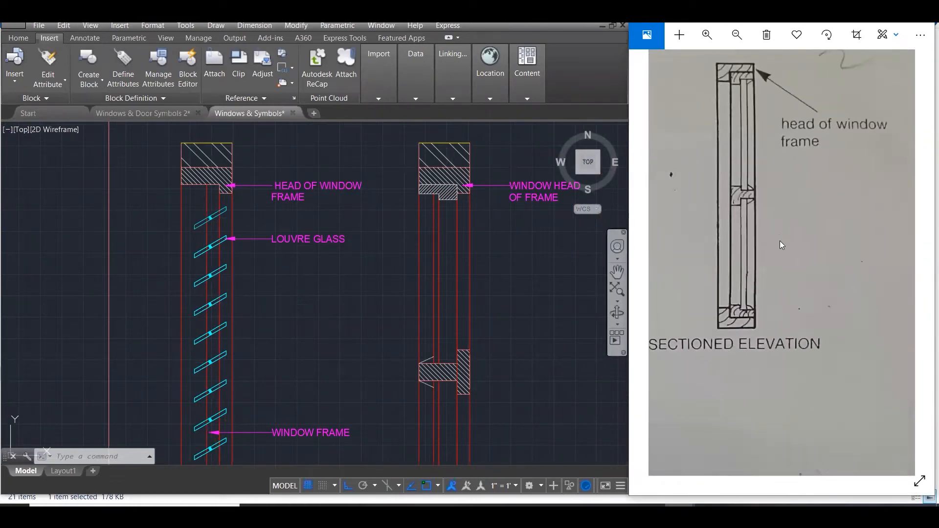
pyautogui.scroll(-1, 502, 244)
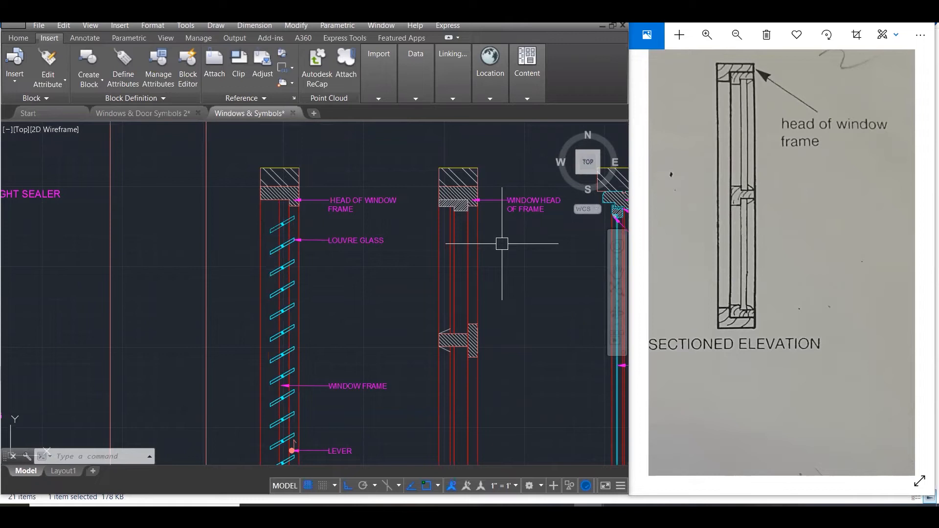
pyautogui.scroll(-3, 502, 243)
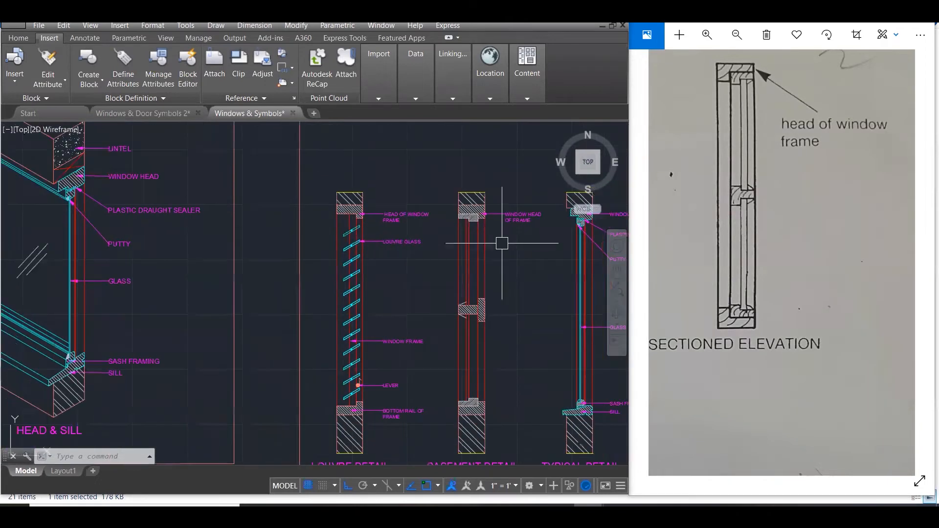
pyautogui.scroll(3, 490, 385)
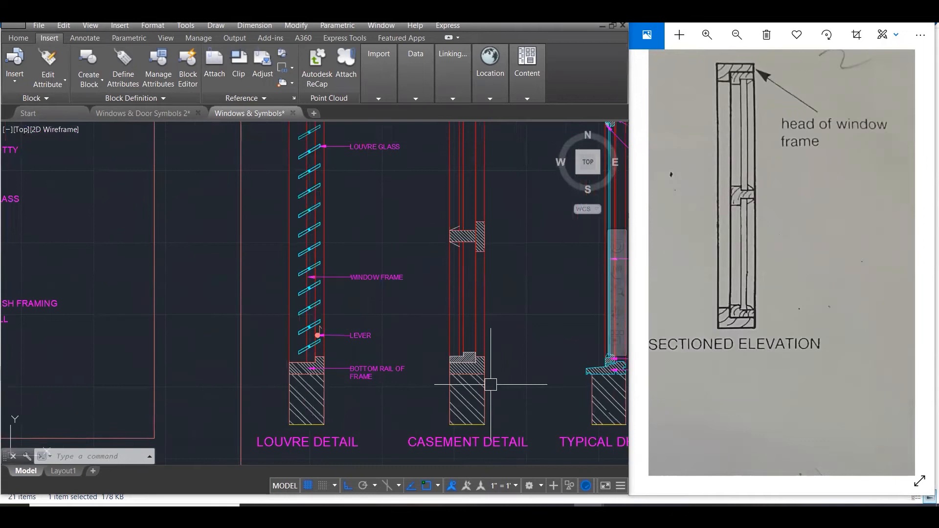
# Compare the bottom rails of the CASEMENT DETAIL and LOUVRE DETAIL by pointing an arrow at each
pyautogui.scroll(1, 490, 385)
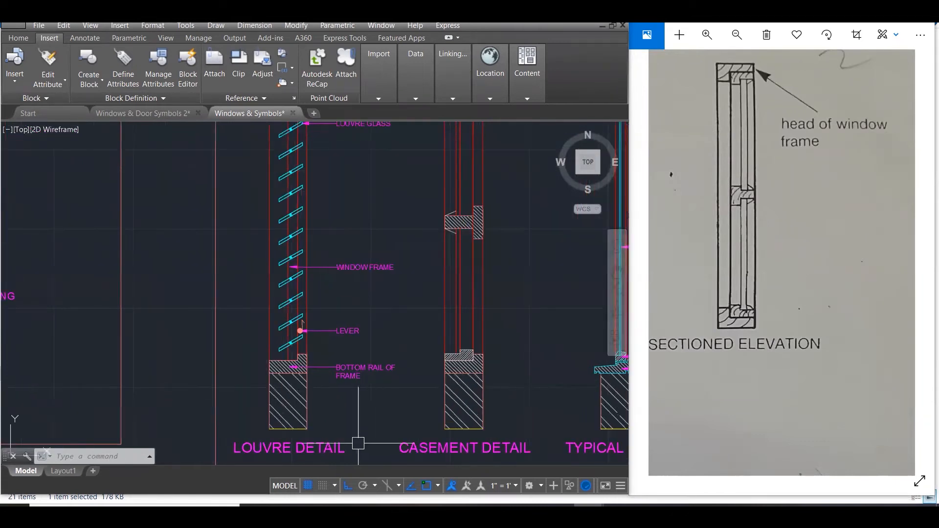
pyautogui.moveTo(499, 360); pyautogui.dragTo(483, 367)
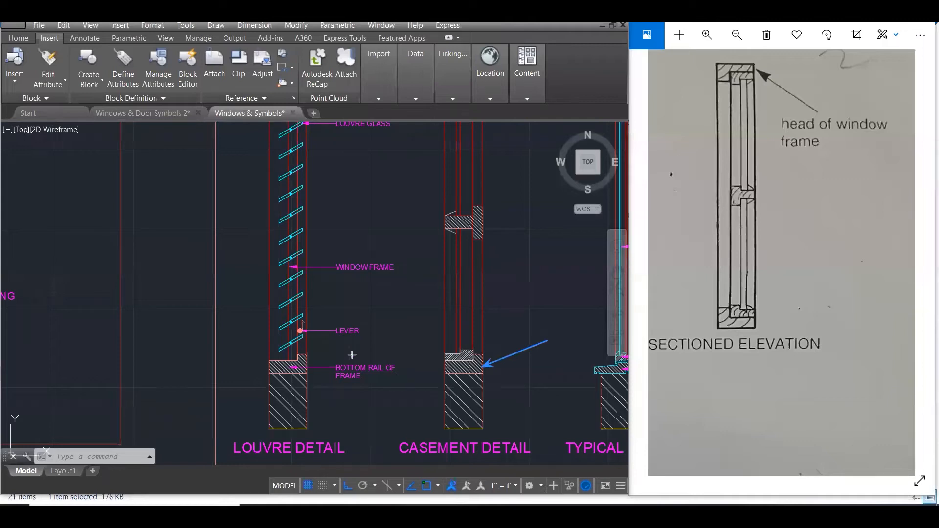
pyautogui.moveTo(349, 348); pyautogui.dragTo(307, 365)
pyautogui.scroll(-2, 369, 334)
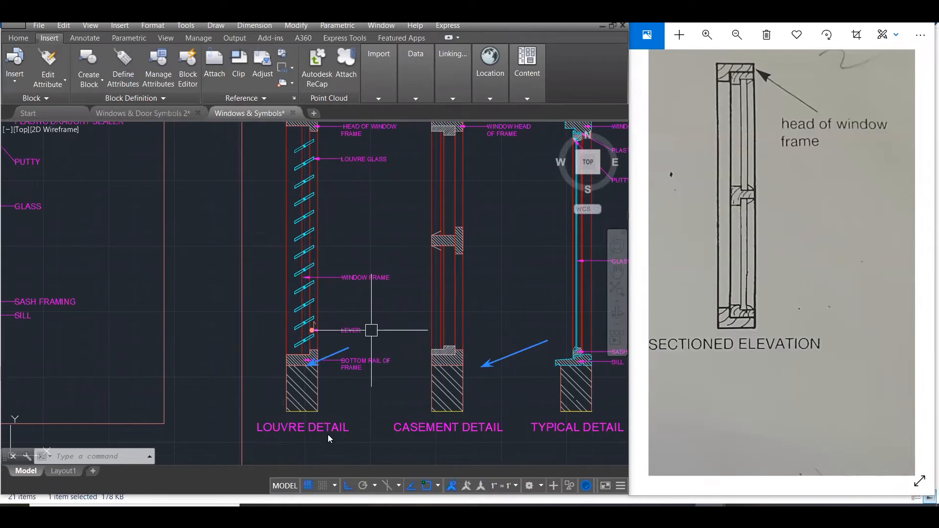
# Look over the WINDOW ISOMETRIC, WINDOW DETAILS and PARTS OF A WINDOW sheets, ending on the three section details
pyautogui.scroll(-3, 474, 283)
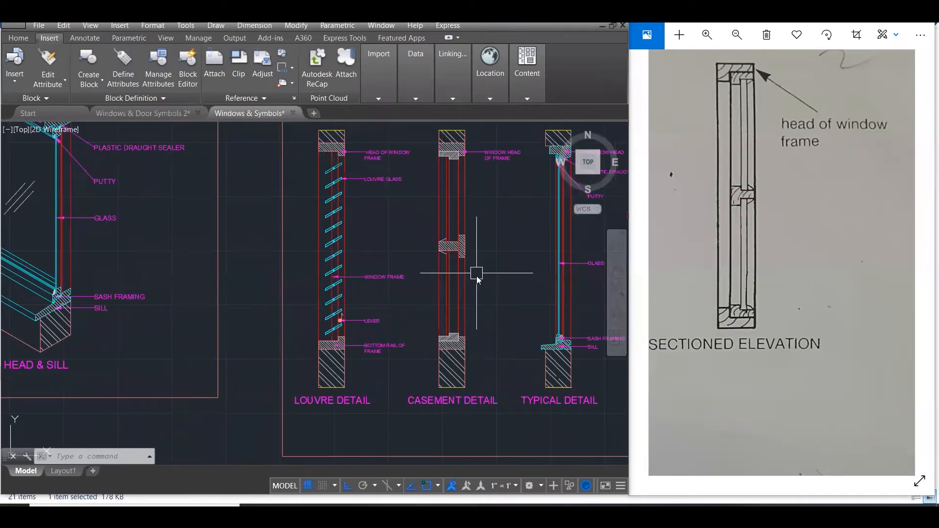
pyautogui.scroll(-2, 473, 288)
pyautogui.scroll(3, 450, 262)
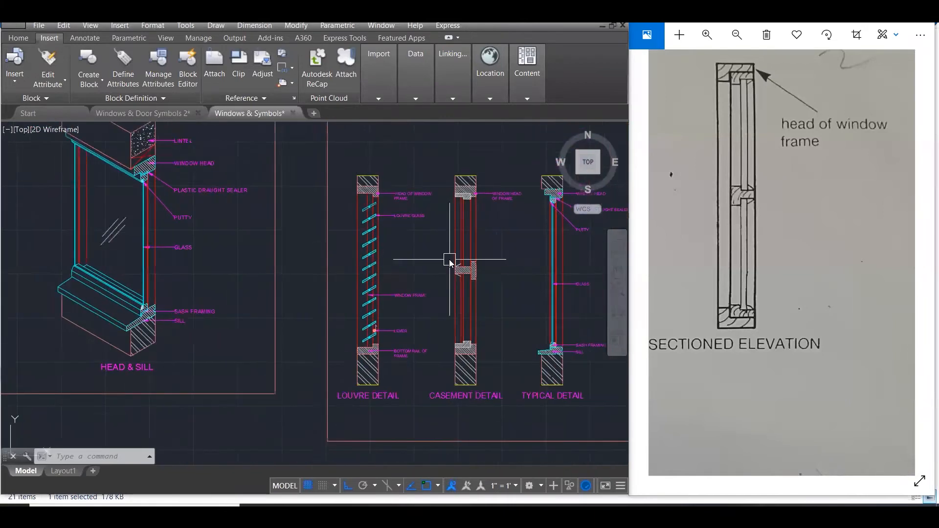
pyautogui.scroll(-3, 428, 330)
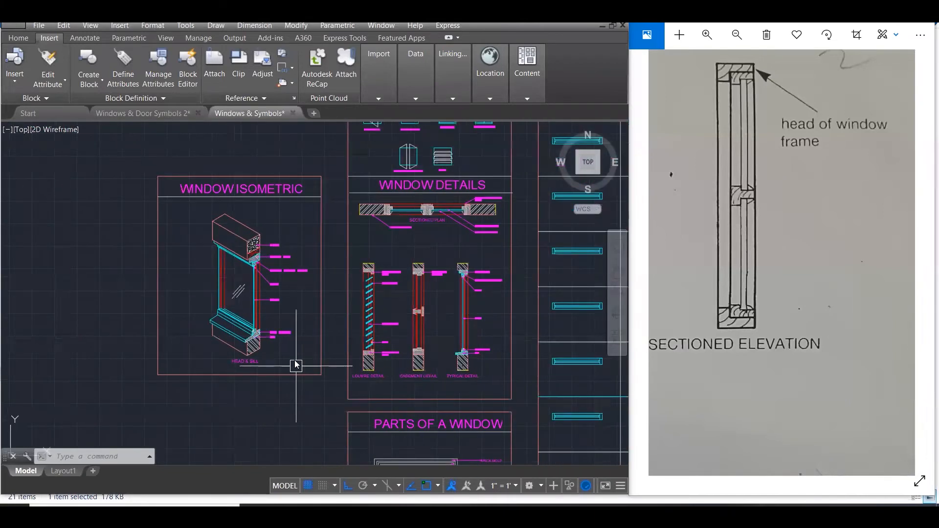
pyautogui.moveTo(419, 294)
pyautogui.mouseDown(button='middle')
pyautogui.moveTo(298, 332)
pyautogui.moveTo(255, 380)
pyautogui.moveTo(256, 230)
pyautogui.moveTo(327, 130)
pyautogui.mouseUp(button='middle')
pyautogui.scroll(2, 318, 379)
pyautogui.scroll(1, 318, 380)
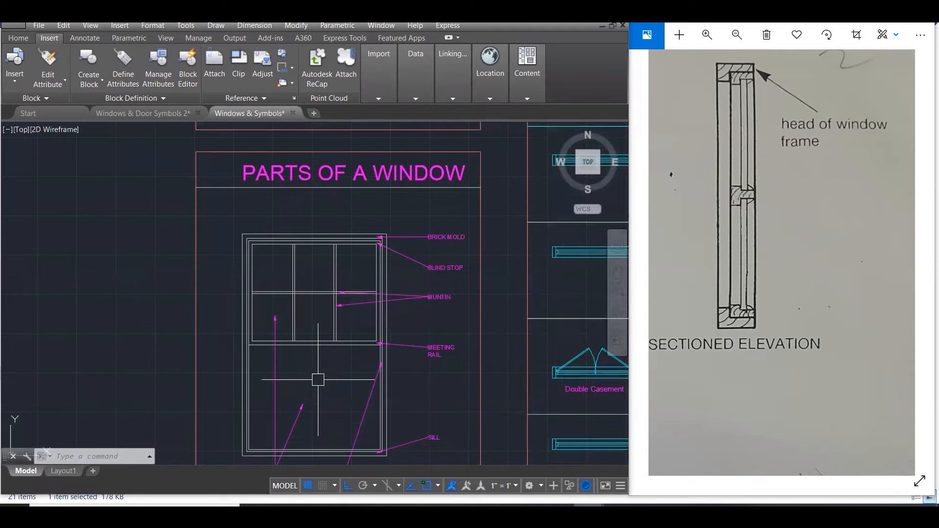
pyautogui.scroll(-3, 318, 380)
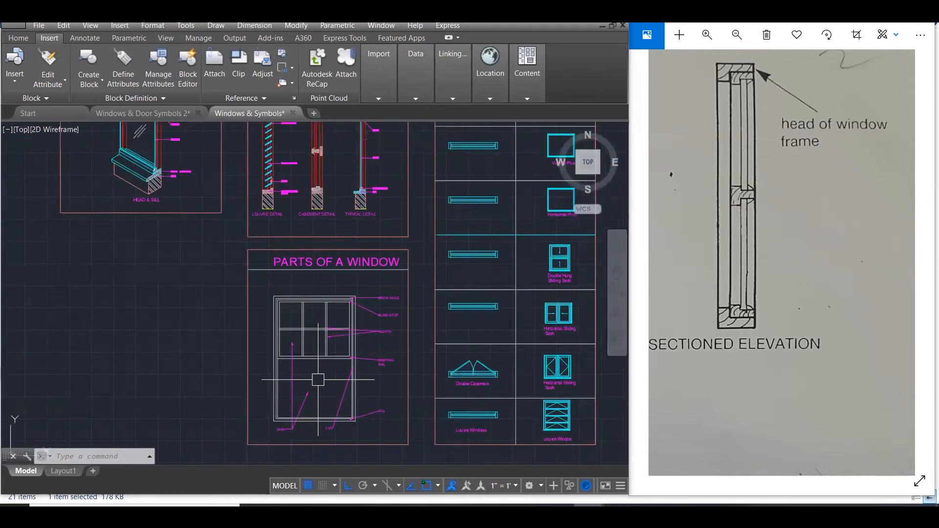
pyautogui.scroll(-1, 318, 379)
pyautogui.scroll(2, 335, 217)
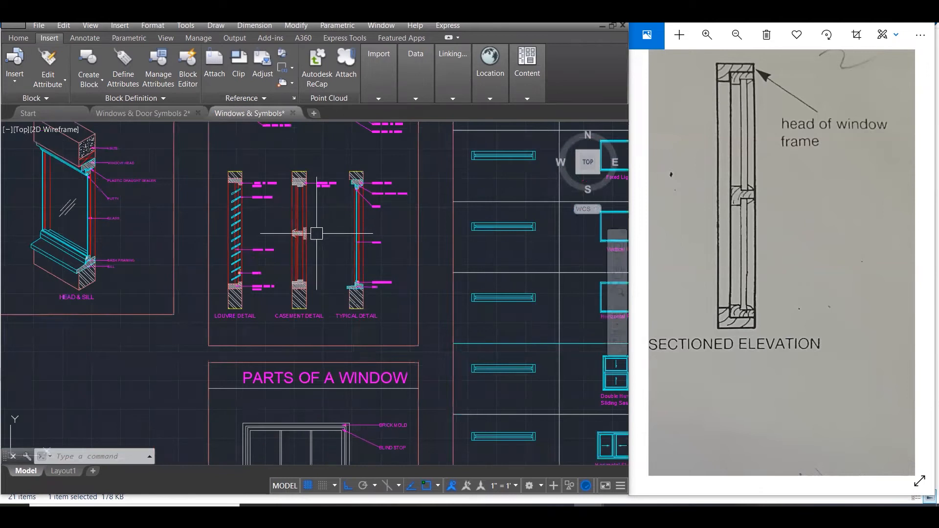
pyautogui.scroll(3, 316, 234)
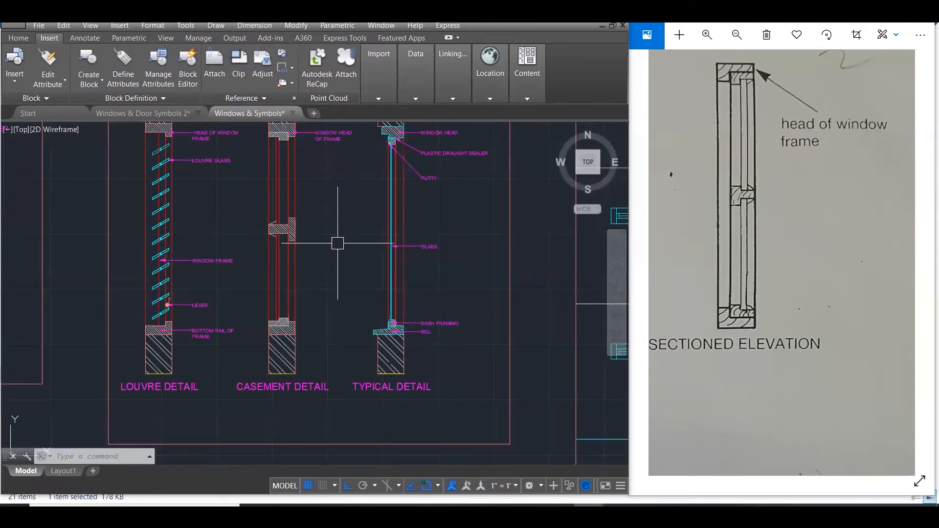
pyautogui.scroll(-2, 336, 247)
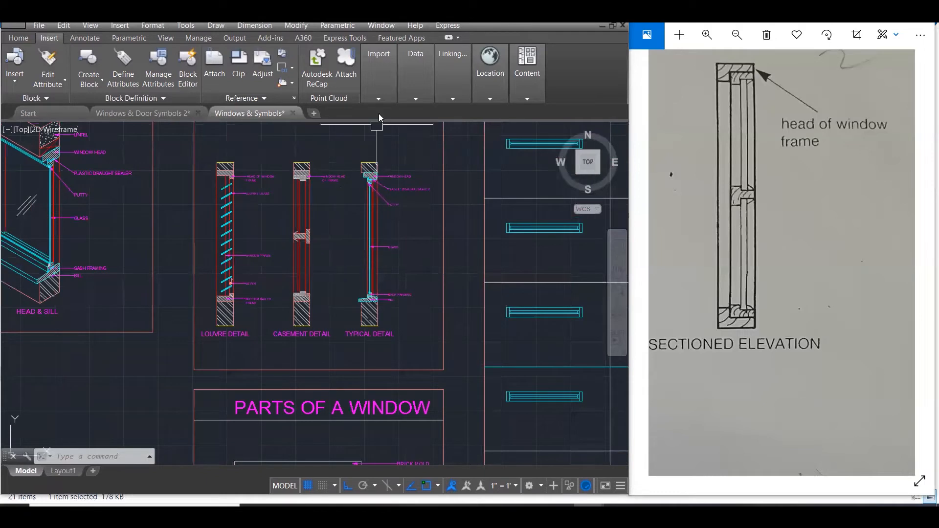
pyautogui.scroll(2, 377, 157)
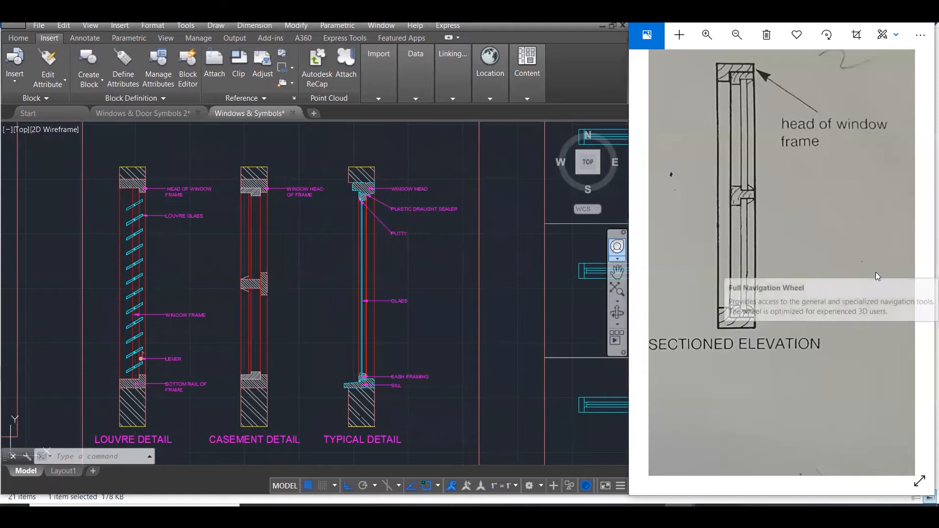
# Browse forward through the reference images to the typical vertical section of the modified BS window and enlarge it
pyautogui.scroll(-4, 874, 275)
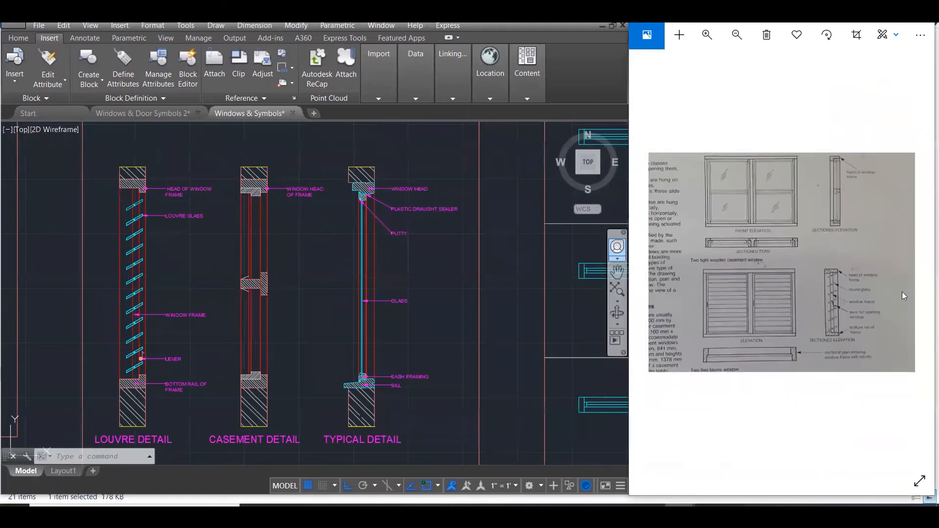
pyautogui.click(922, 264)
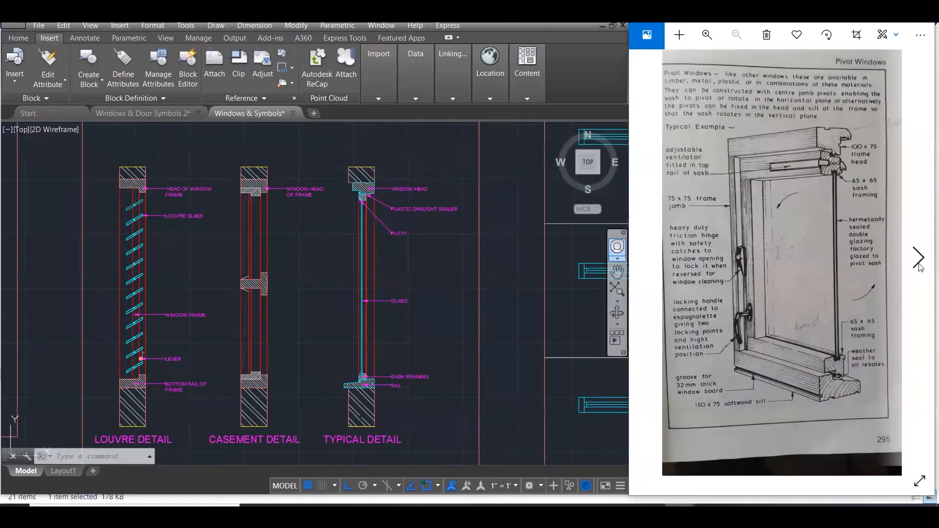
pyautogui.click(921, 264)
pyautogui.click(921, 263)
pyautogui.scroll(5, 785, 333)
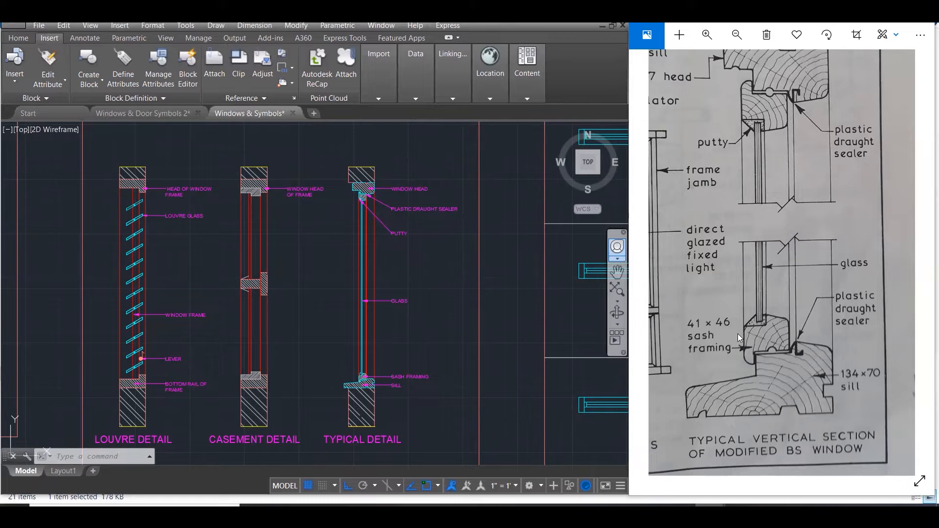
# Compare the sill, sash framing and glass between the reference vertical section and the TYPICAL DETAIL using arrows
pyautogui.scroll(3, 371, 384)
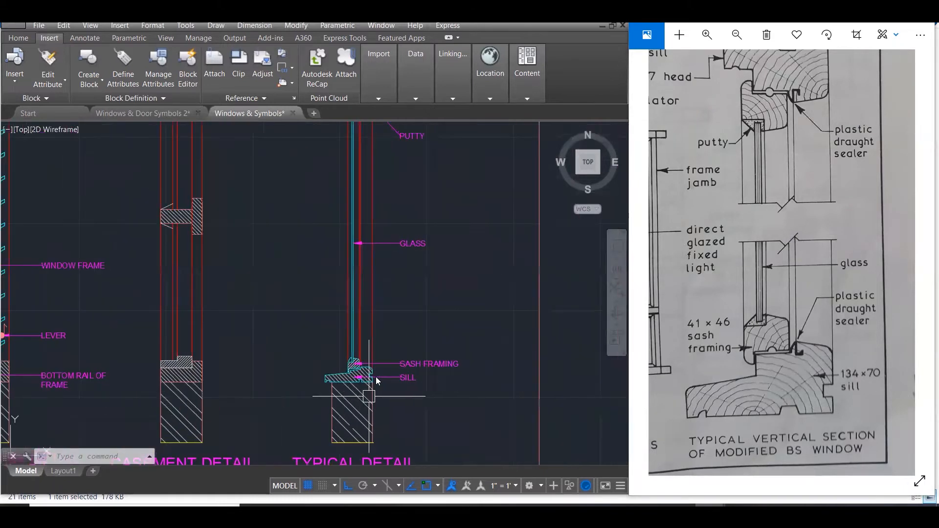
pyautogui.scroll(2, 375, 377)
pyautogui.scroll(1, 375, 377)
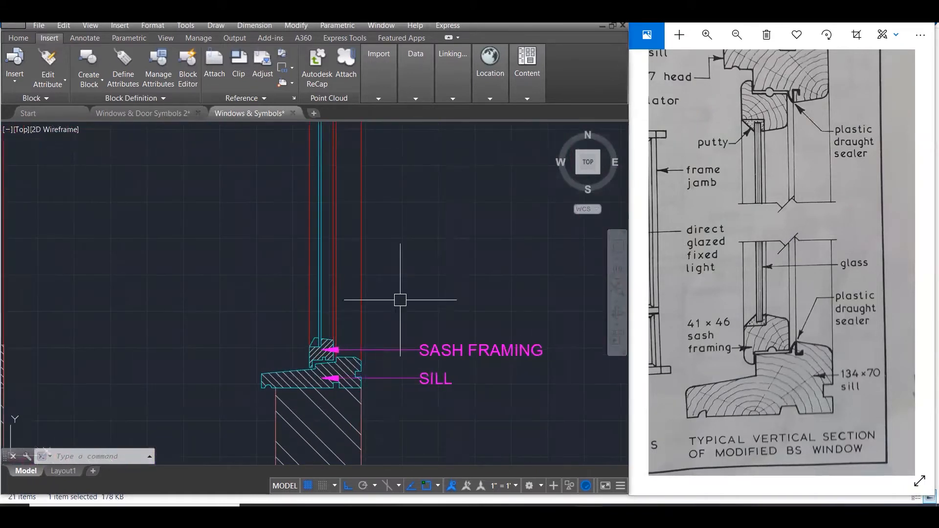
pyautogui.scroll(2, 284, 380)
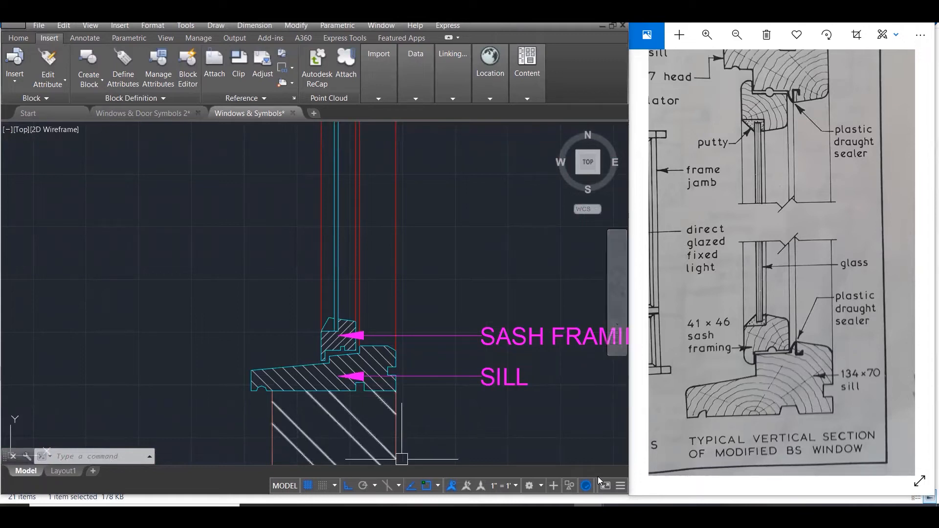
pyautogui.moveTo(901, 393); pyautogui.dragTo(813, 391)
pyautogui.moveTo(463, 392); pyautogui.dragTo(363, 375)
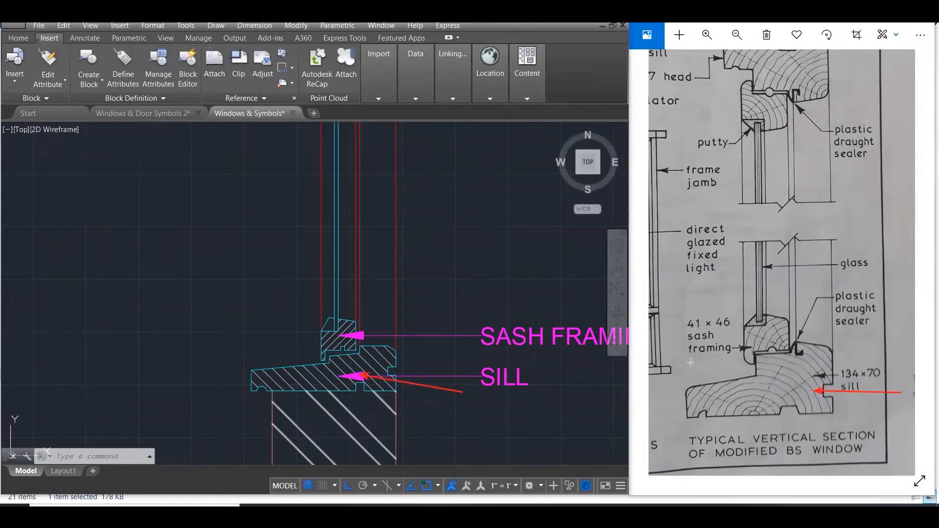
pyautogui.moveTo(681, 347); pyautogui.dragTo(769, 353)
pyautogui.moveTo(506, 323); pyautogui.dragTo(346, 338)
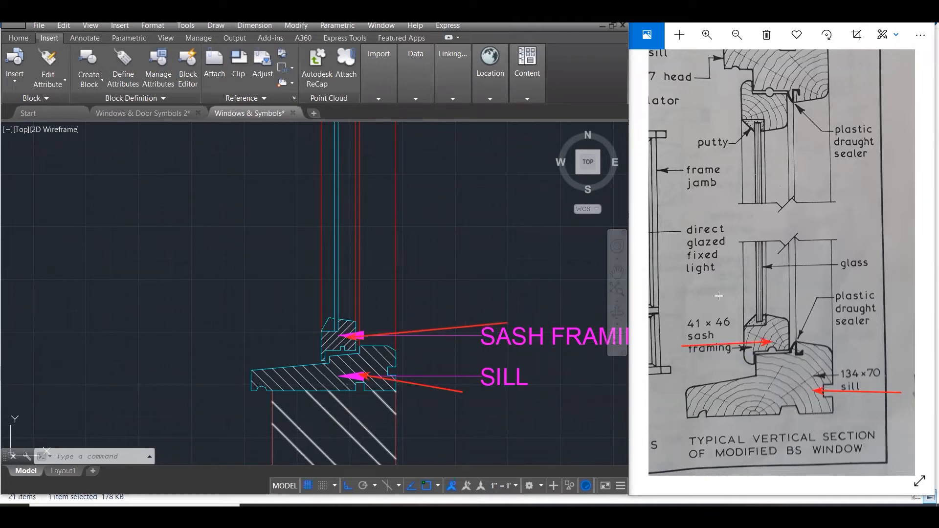
pyautogui.moveTo(849, 263); pyautogui.dragTo(766, 270)
pyautogui.moveTo(383, 246); pyautogui.dragTo(335, 222)
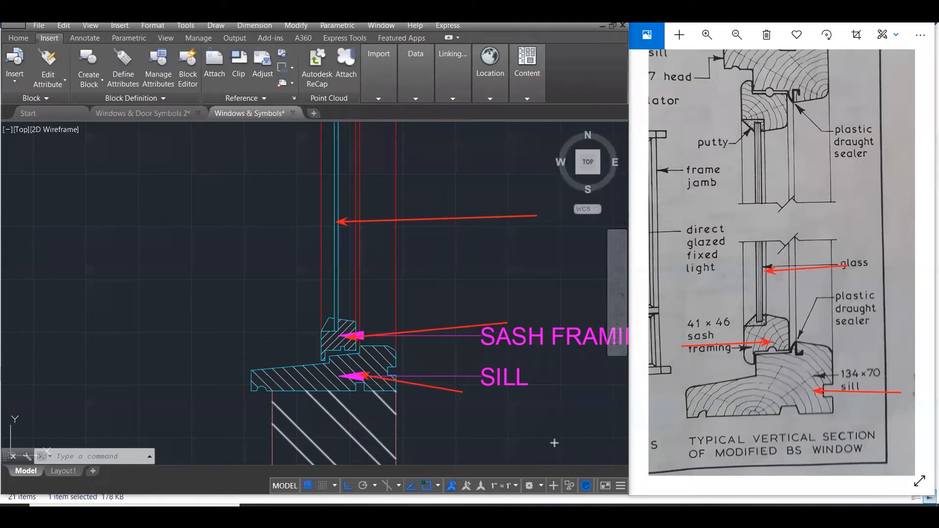
# Compare the putty and window head between the reference section and the TYPICAL DETAIL using arrows, and clear the arrows
pyautogui.moveTo(789, 299)
pyautogui.mouseDown()
pyautogui.moveTo(790, 360)
pyautogui.moveTo(813, 378)
pyautogui.mouseUp()
pyautogui.scroll(-3, 477, 309)
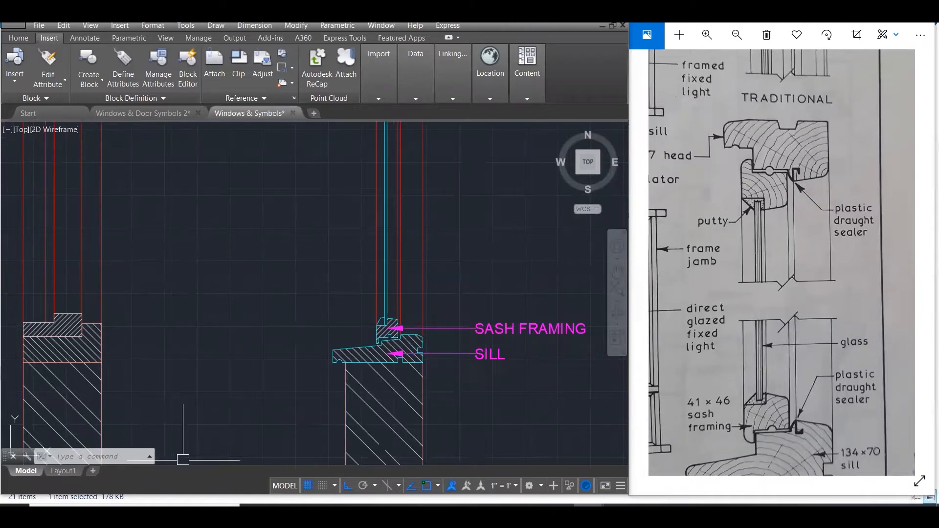
pyautogui.scroll(-1, 467, 252)
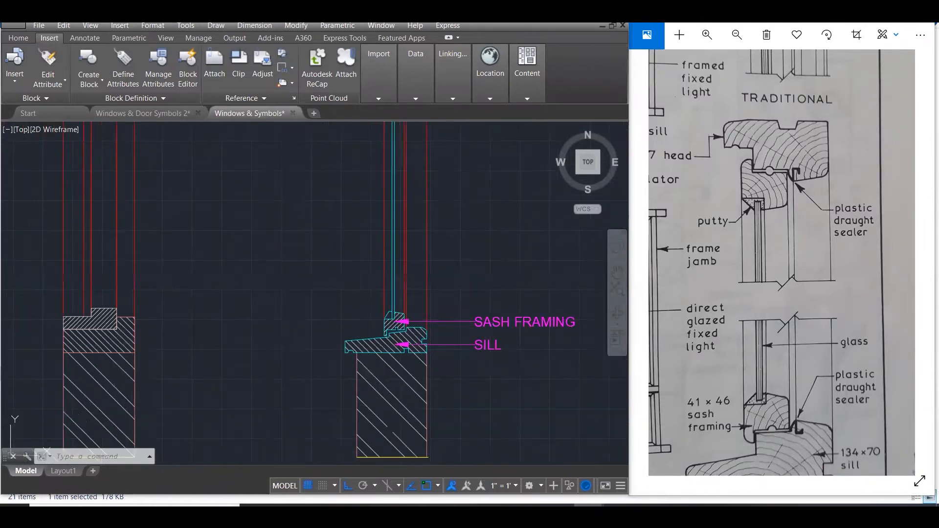
pyautogui.moveTo(474, 210); pyautogui.dragTo(445, 505, button='middle')
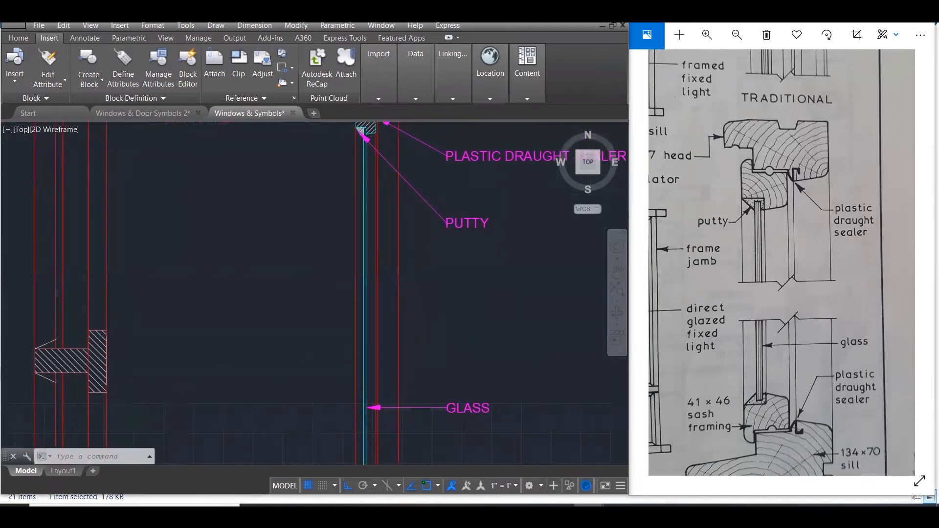
pyautogui.moveTo(404, 130); pyautogui.dragTo(403, 241, button='middle')
pyautogui.scroll(3, 402, 241)
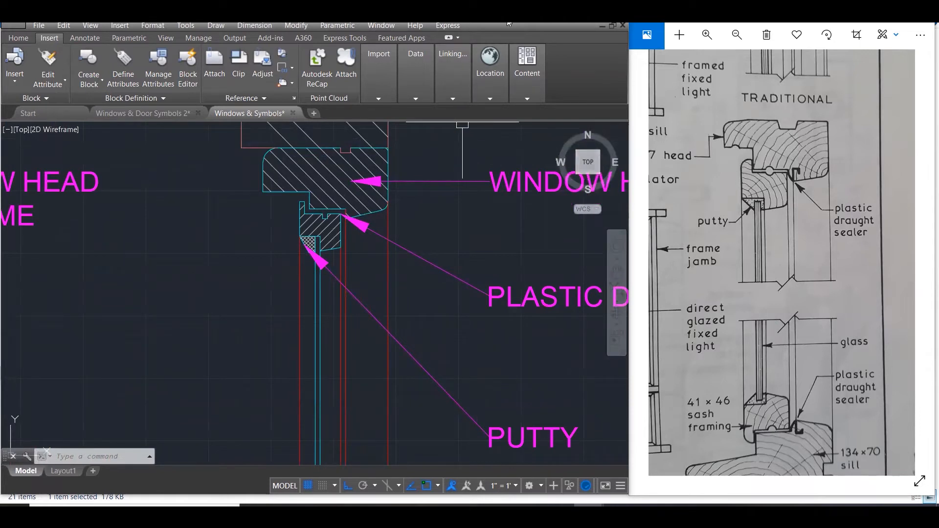
pyautogui.moveTo(713, 234); pyautogui.dragTo(752, 208)
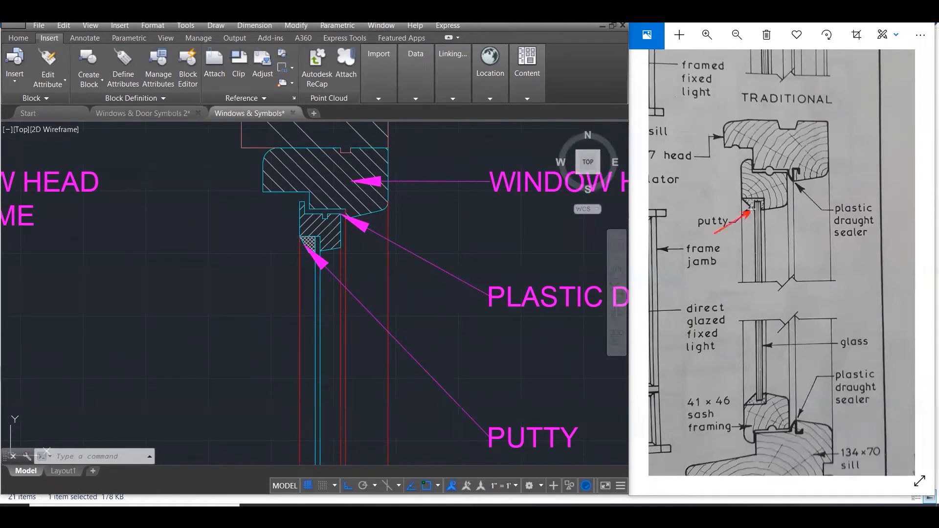
pyautogui.moveTo(251, 287); pyautogui.dragTo(304, 250)
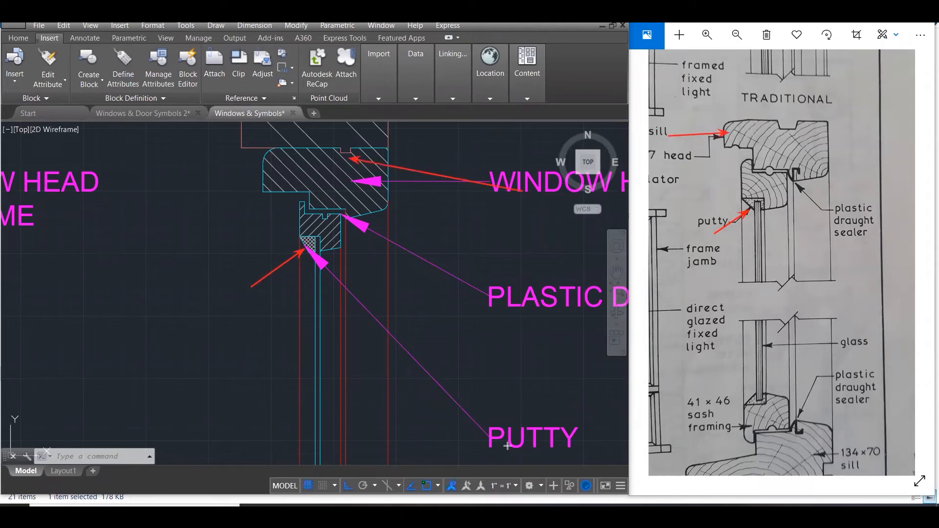
pyautogui.scroll(-3, 740, 249)
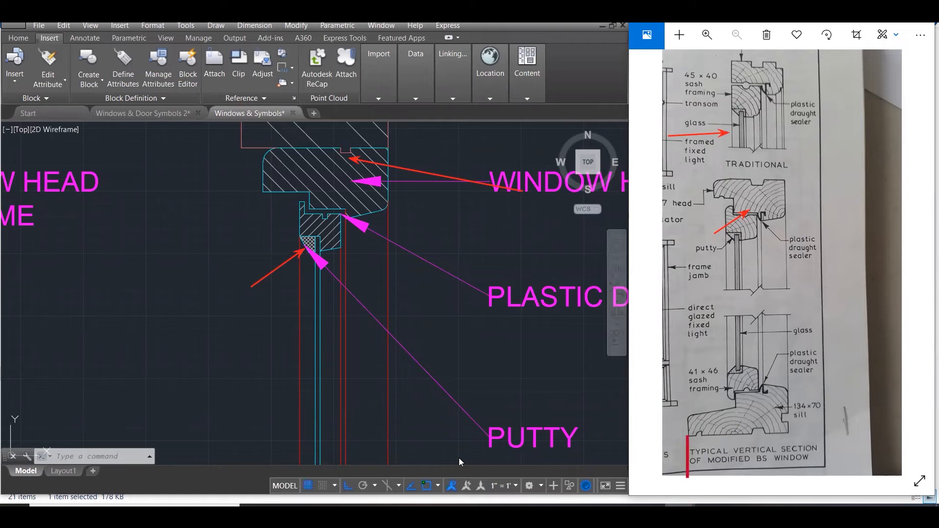
pyautogui.scroll(-3, 437, 324)
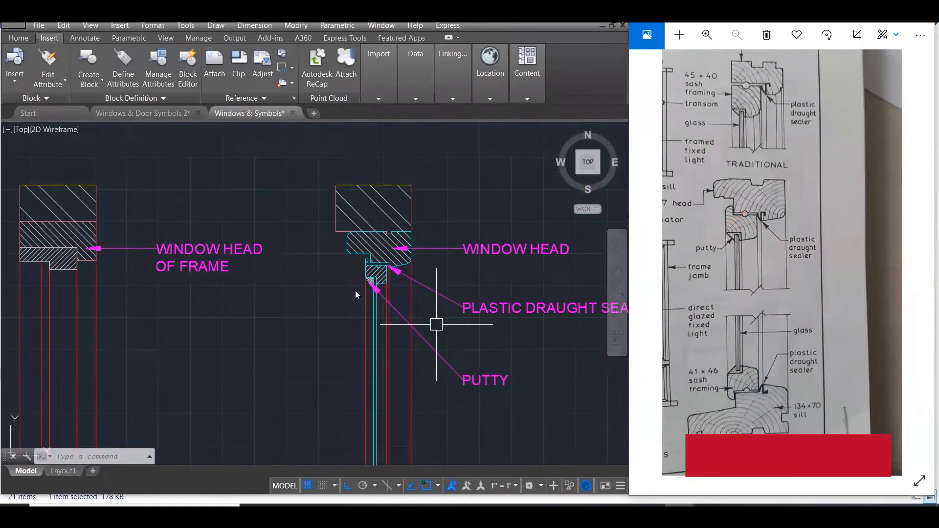
pyautogui.scroll(-2, 355, 290)
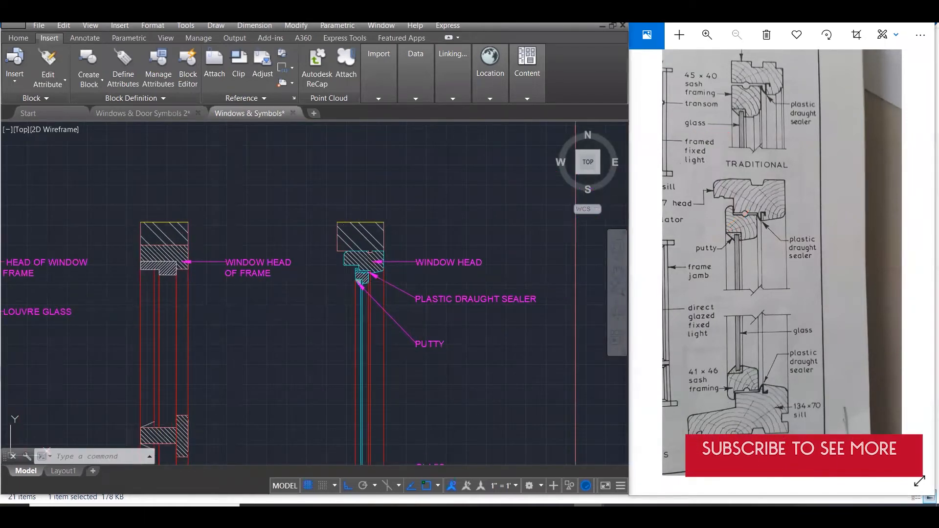
# Examine the window head, plastic draught sealer and putty of the TYPICAL DETAIL, and look over the surrounding window sheets
pyautogui.scroll(4, 460, 292)
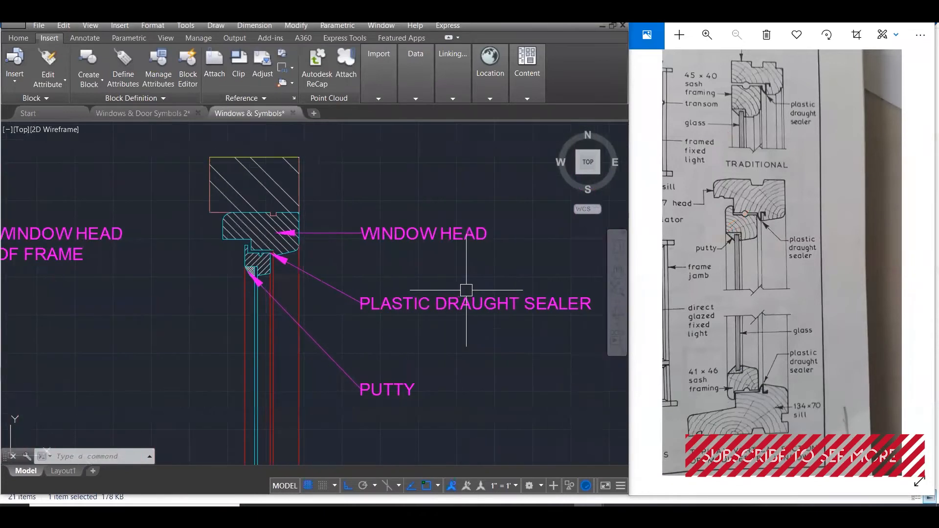
pyautogui.scroll(1, 280, 249)
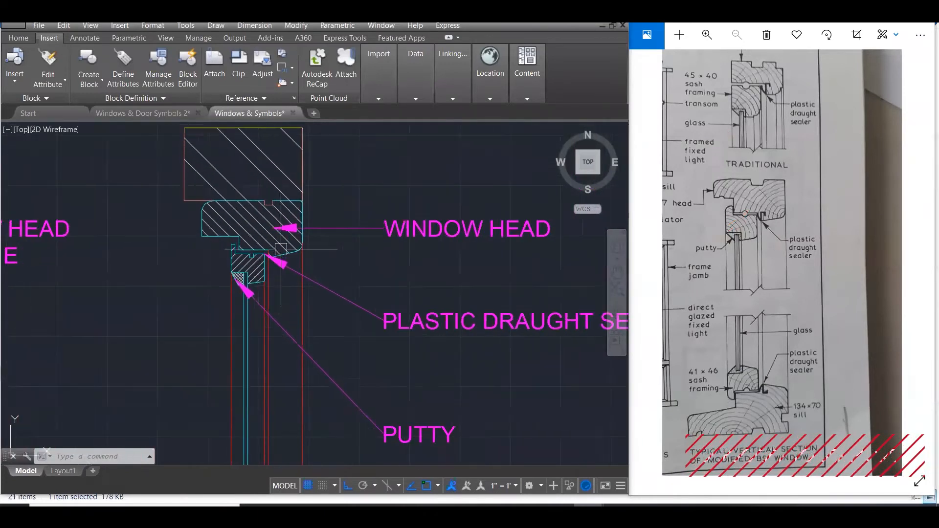
pyautogui.scroll(2, 285, 248)
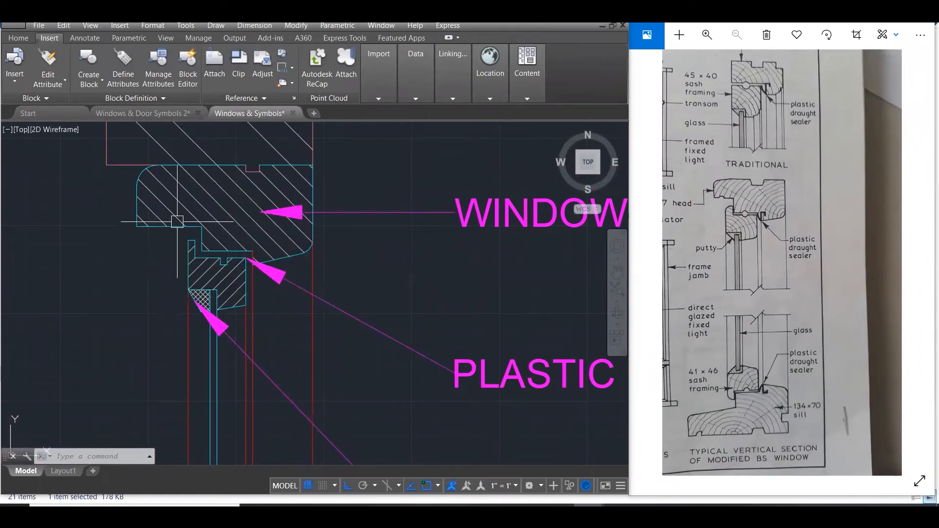
pyautogui.scroll(2, 188, 232)
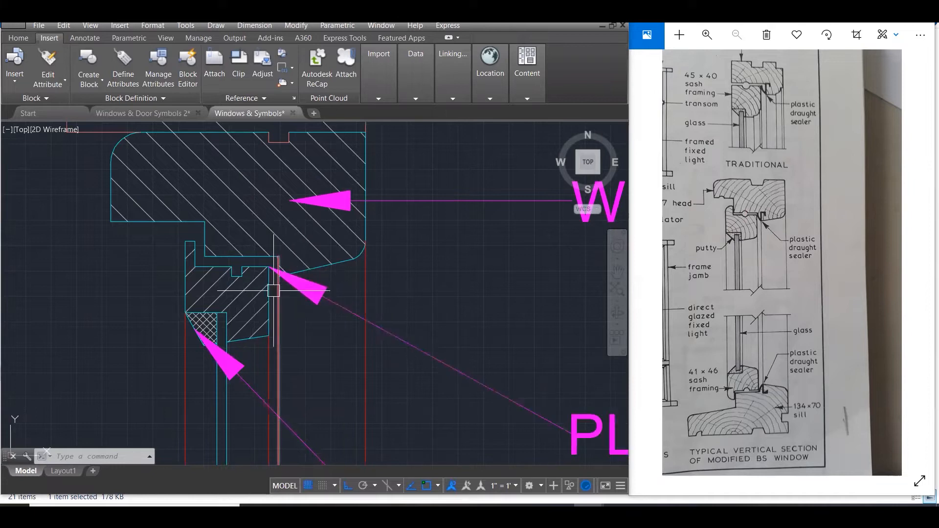
pyautogui.scroll(-5, 444, 209)
pyautogui.scroll(-5, 441, 193)
pyautogui.scroll(-6, 441, 194)
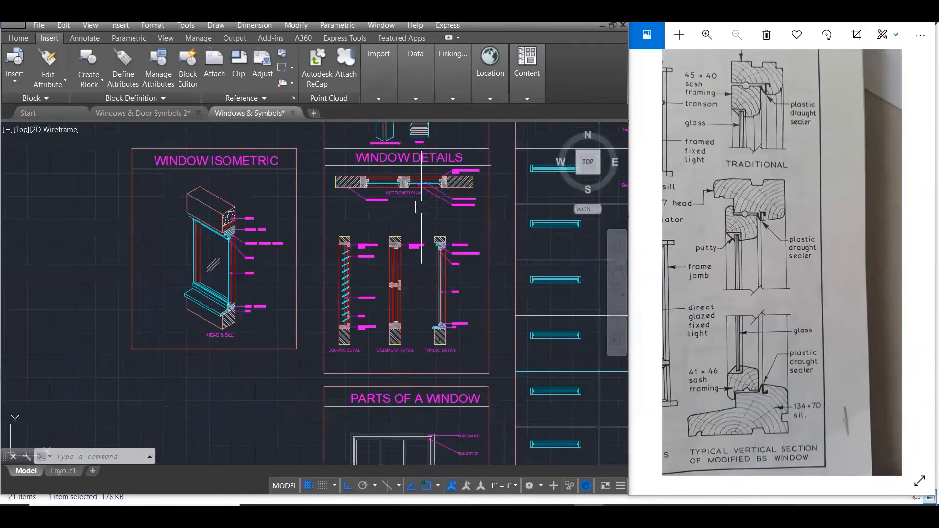
pyautogui.scroll(2, 421, 206)
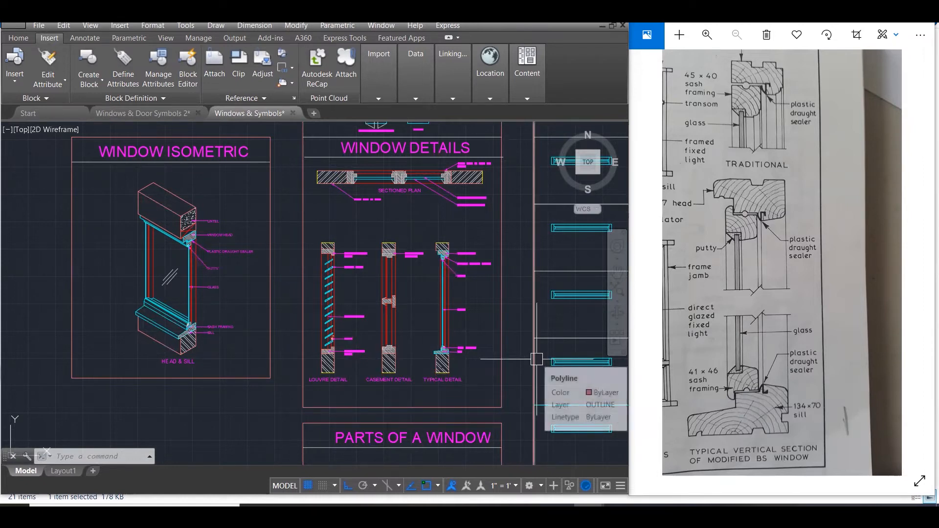
pyautogui.scroll(-3, 537, 359)
pyautogui.scroll(-1, 537, 359)
pyautogui.scroll(-2, 340, 257)
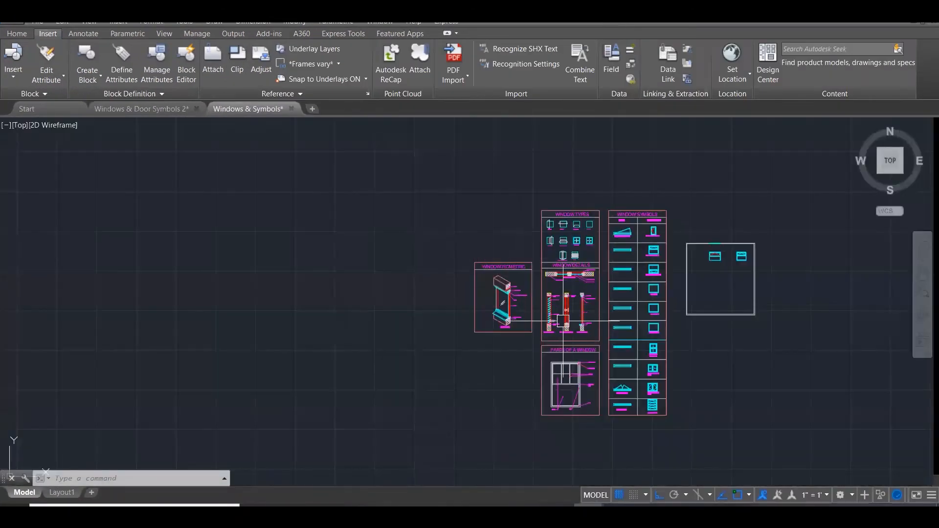
# Examine the sill and sash framing at the base of the TYPICAL DETAIL beside the CASEMENT DETAIL
pyautogui.scroll(3, 558, 313)
pyautogui.scroll(8, 603, 295)
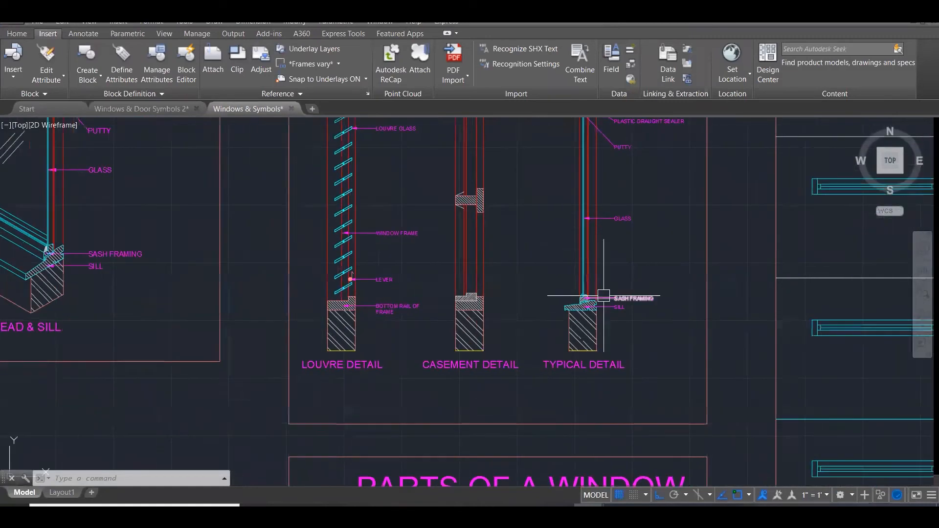
pyautogui.scroll(1, 604, 295)
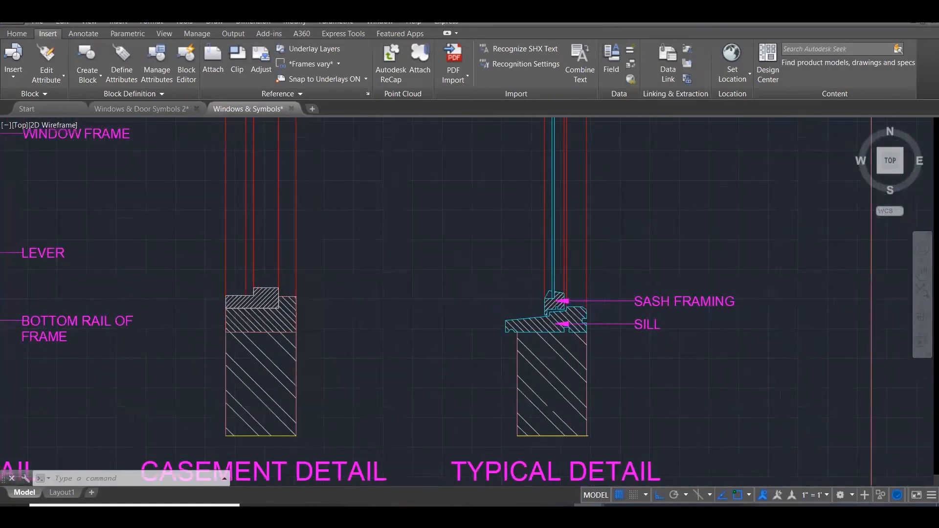
pyautogui.scroll(1, 604, 296)
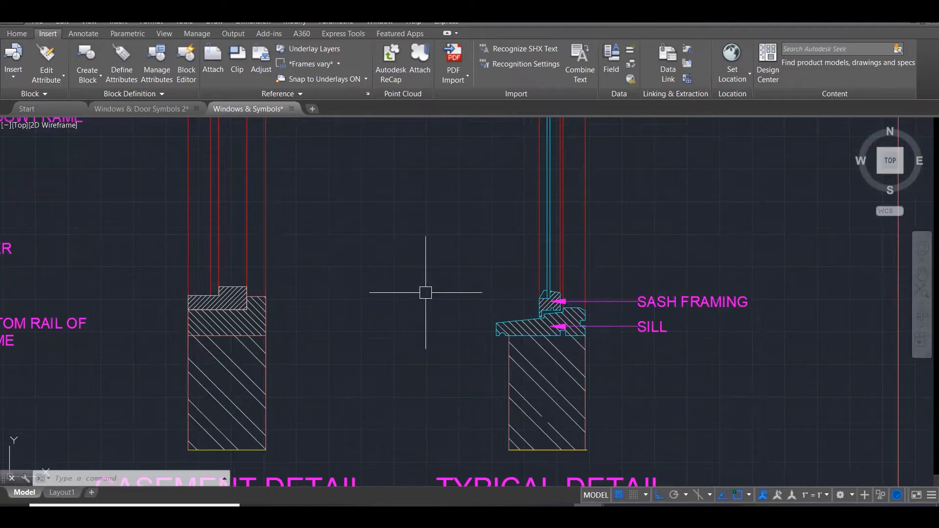
pyautogui.press('Escape')
pyautogui.press('Escape')
pyautogui.press('Escape')
pyautogui.scroll(-6, 484, 274)
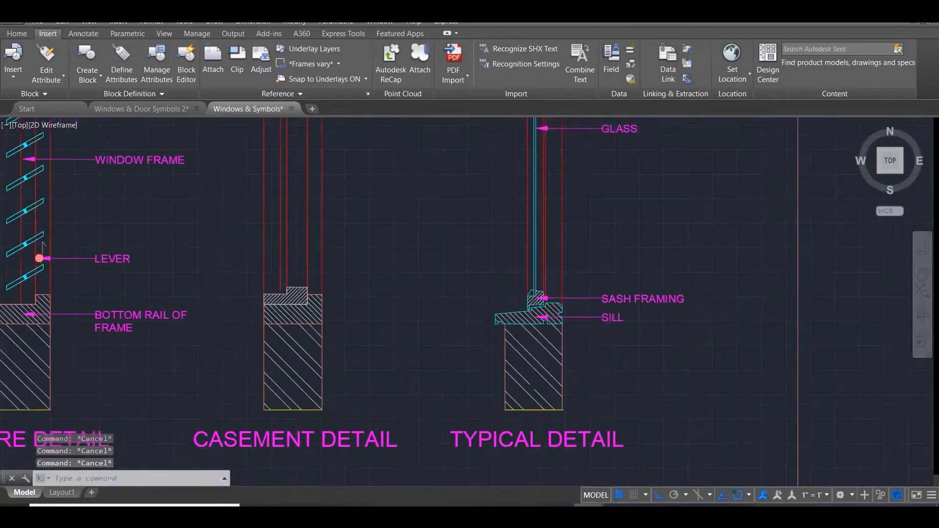
pyautogui.scroll(-1, 507, 315)
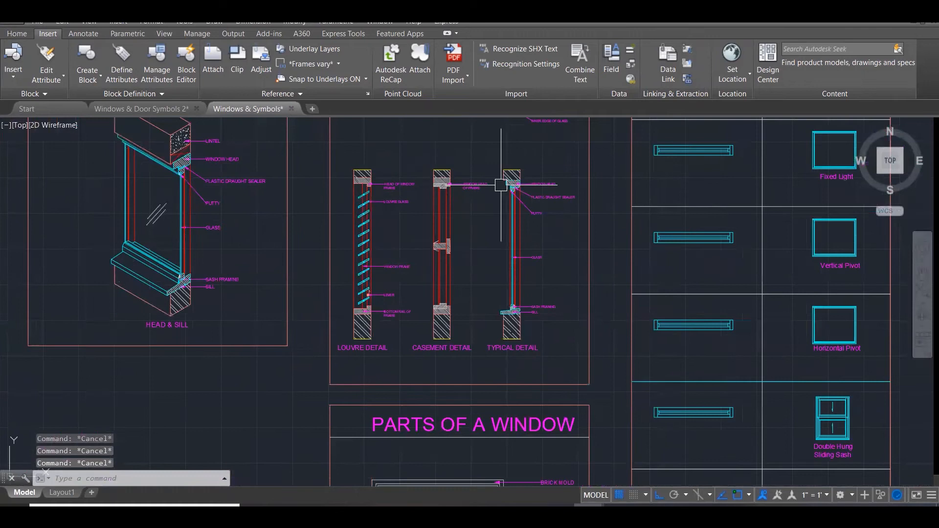
pyautogui.click(484, 143)
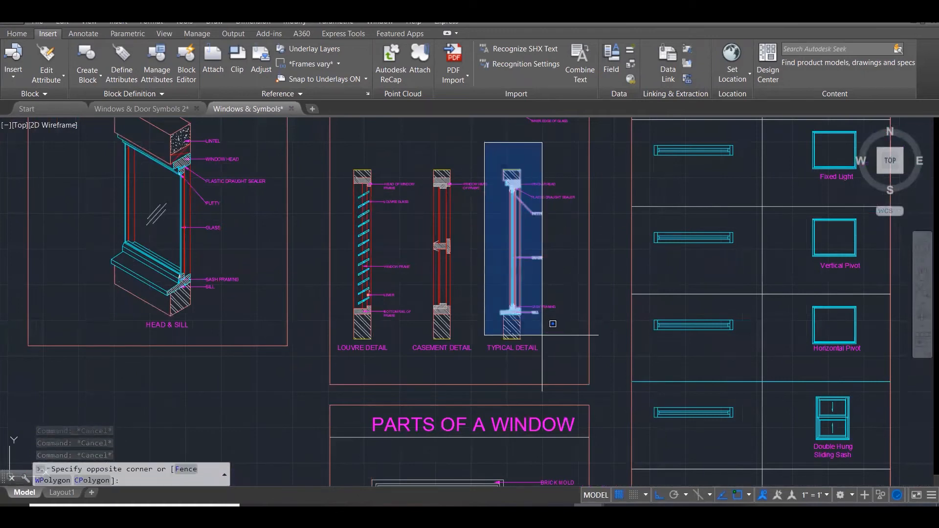
pyautogui.press('Escape')
pyautogui.press('Escape')
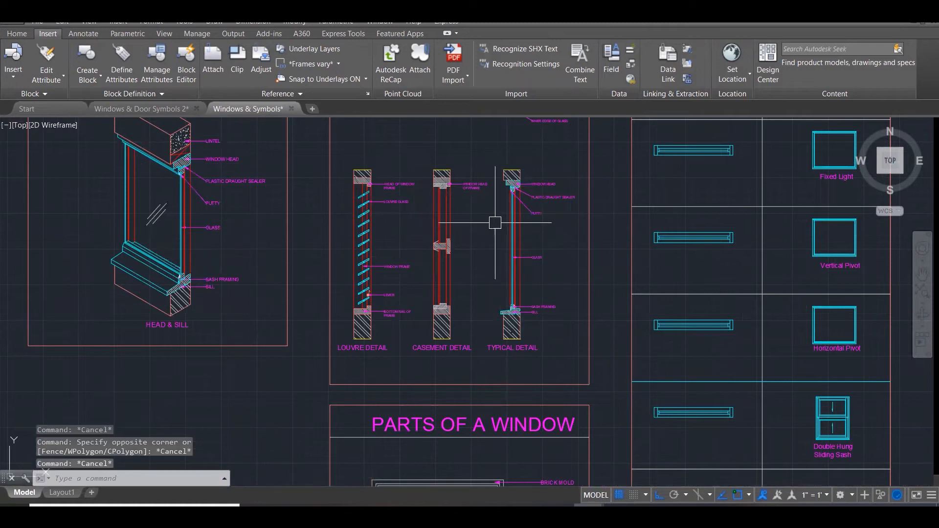
# Copy the hatched sill, sash framing and window head profiles of the TYPICAL DETAIL to the empty area below the WINDOW ISOMETRIC sheet
pyautogui.scroll(-2, 567, 206)
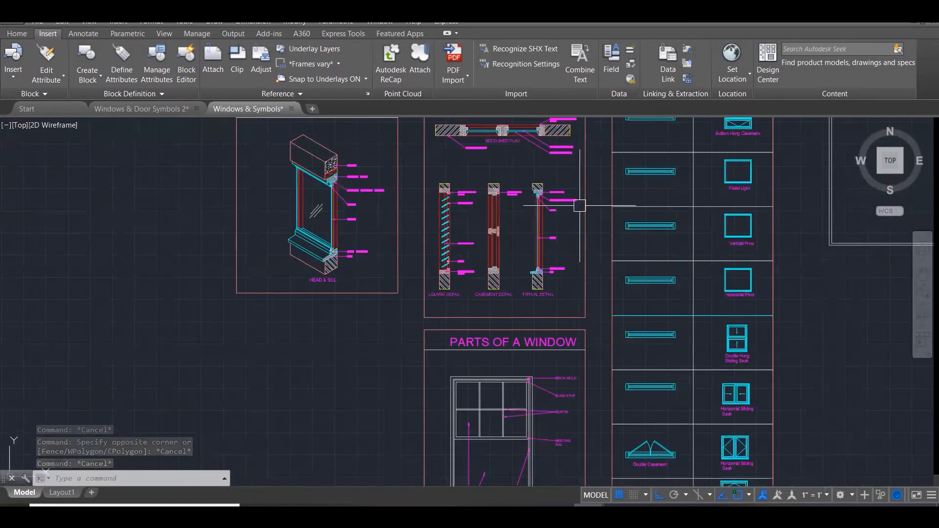
pyautogui.scroll(3, 543, 252)
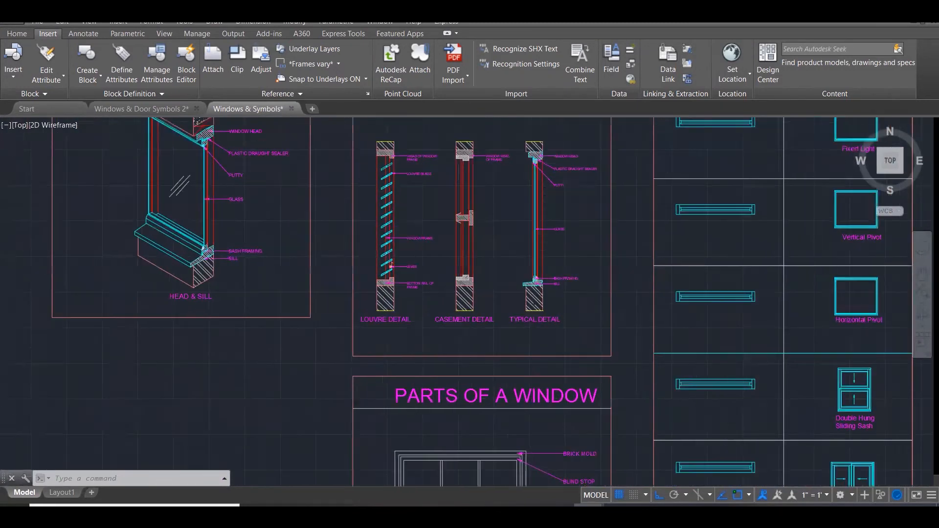
pyautogui.scroll(4, 528, 294)
pyautogui.write('co')
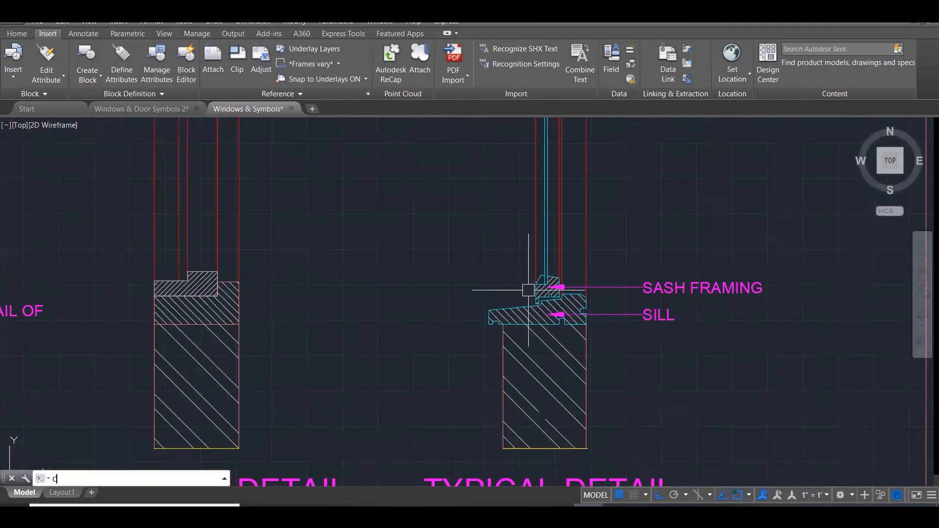
pyautogui.press('Return')
pyautogui.click(441, 235)
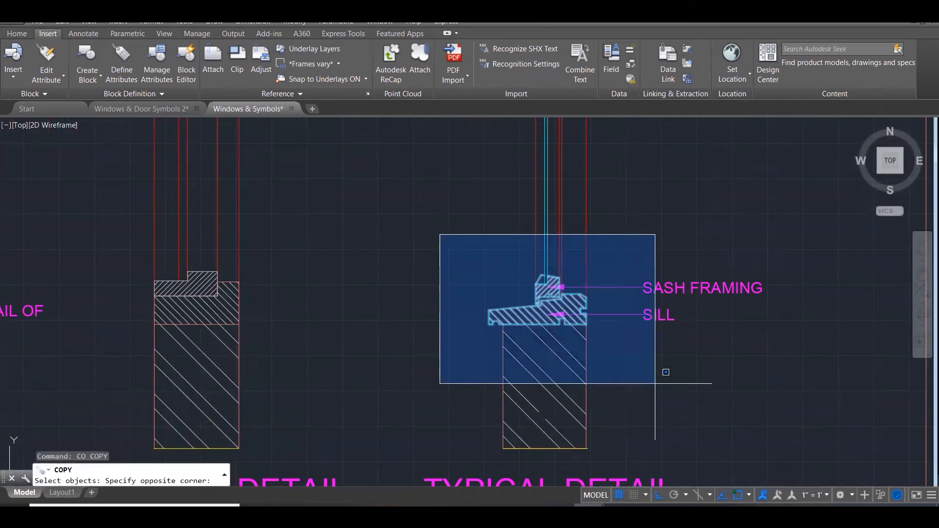
pyautogui.click(665, 379)
pyautogui.press('Return')
pyautogui.click(592, 313)
pyautogui.scroll(-4, 656, 225)
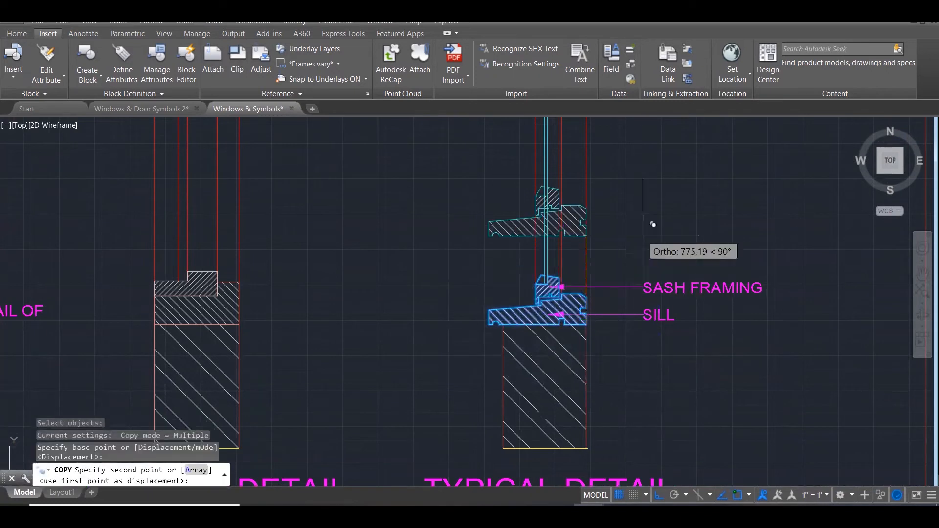
pyautogui.scroll(-4, 654, 224)
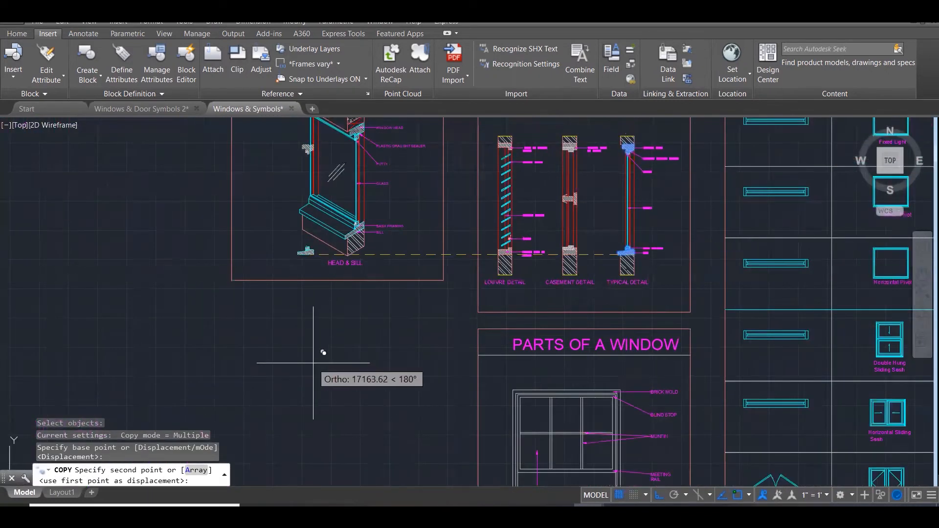
pyautogui.press('F8')
pyautogui.scroll(-2, 377, 357)
pyautogui.scroll(1, 392, 405)
pyautogui.scroll(1, 391, 405)
pyautogui.click(388, 404)
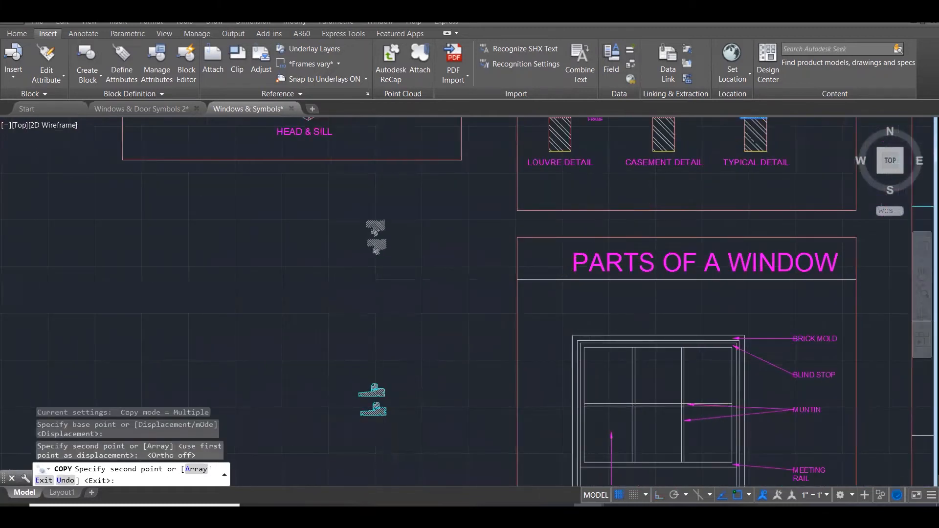
pyautogui.scroll(1, 389, 403)
pyautogui.press('Escape')
pyautogui.press('Escape')
# Erase the hatches from the copied window head, sill and sash framing profiles, leaving only their outlines
pyautogui.click(378, 132)
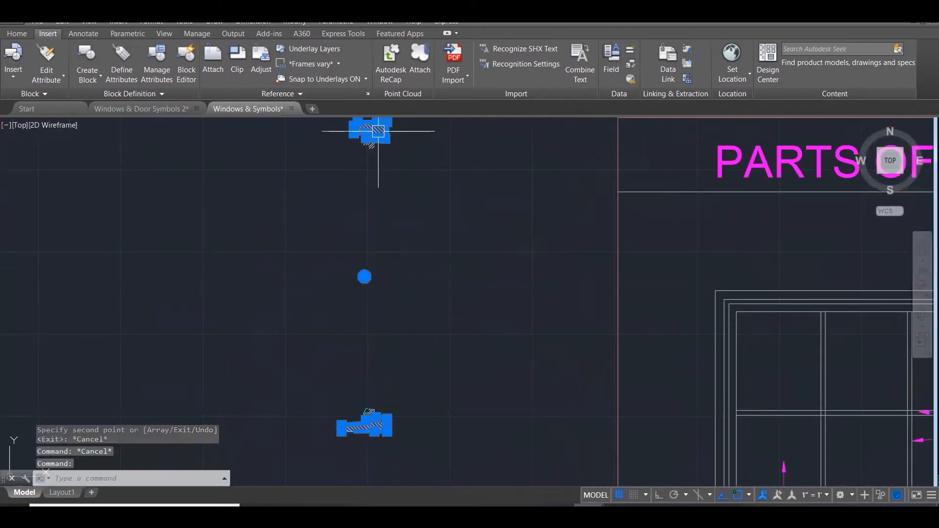
pyautogui.press('Delete')
pyautogui.scroll(2, 366, 430)
pyautogui.scroll(3, 406, 384)
pyautogui.click(401, 371)
pyautogui.press('Delete')
pyautogui.scroll(-2, 489, 252)
pyautogui.scroll(-2, 520, 249)
pyautogui.scroll(3, 536, 282)
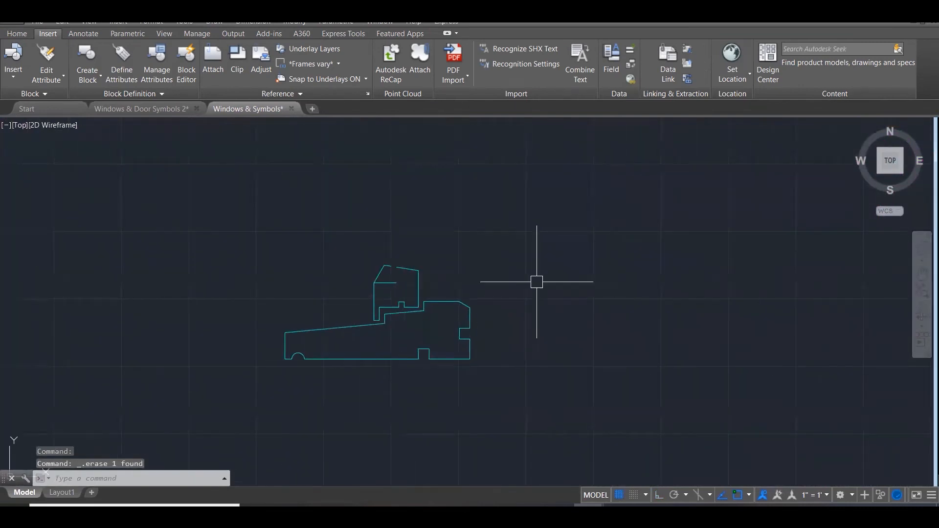
pyautogui.press('Escape')
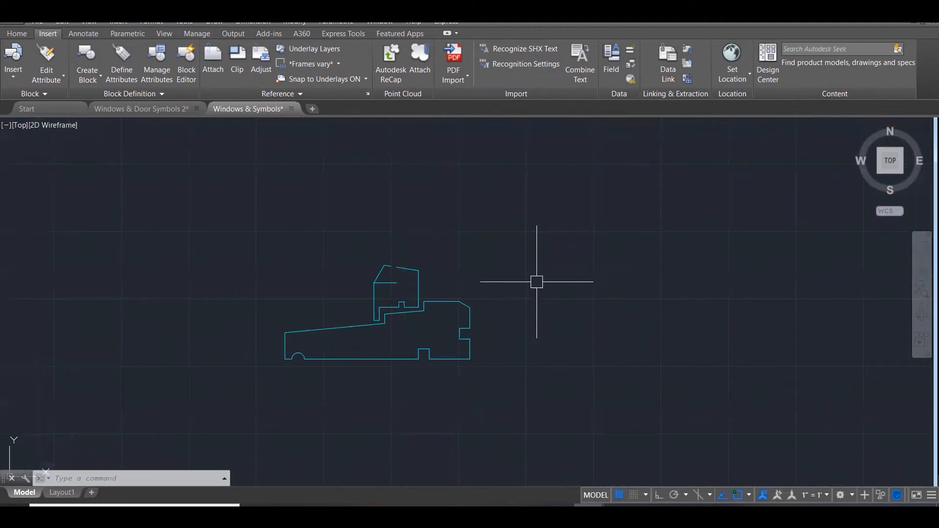
pyautogui.press('Escape')
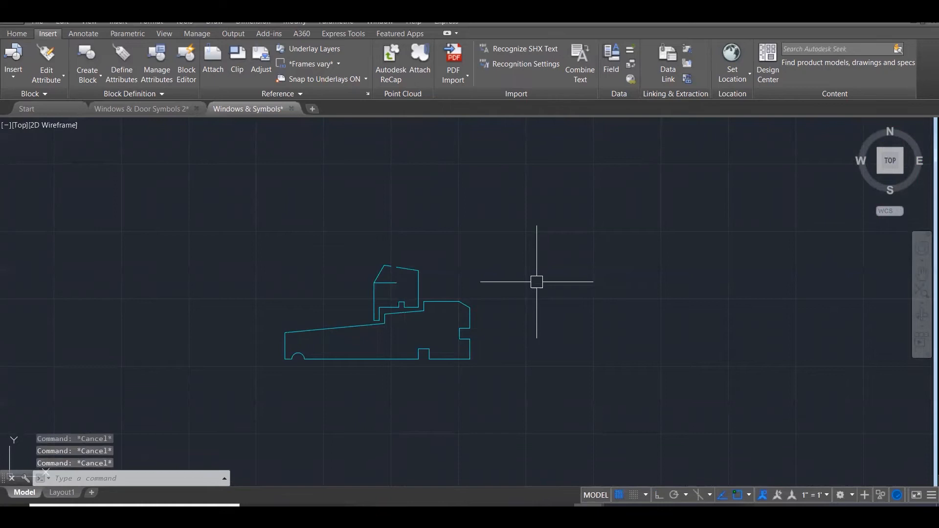
# Measure the width of the copied sill outline along its base, from one end corner to the other
pyautogui.write('DI')
pyautogui.press('Return')
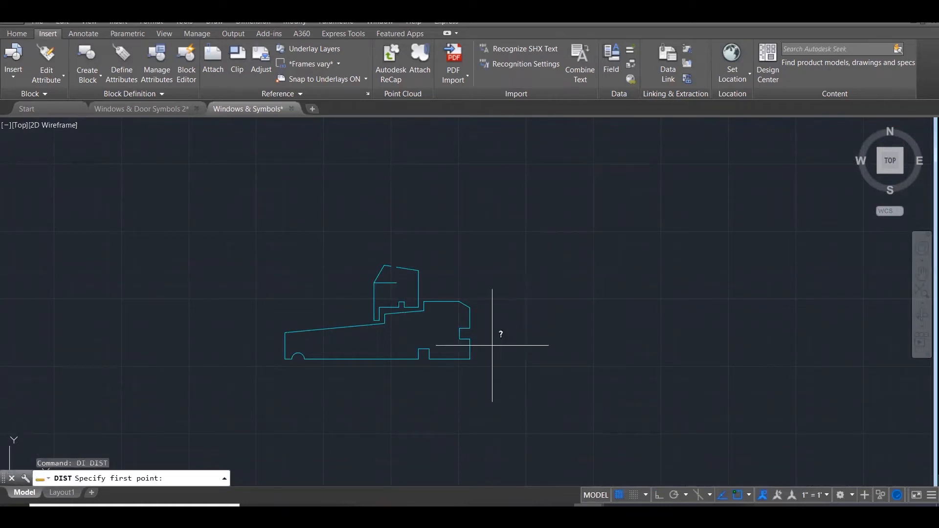
pyautogui.click(469, 359)
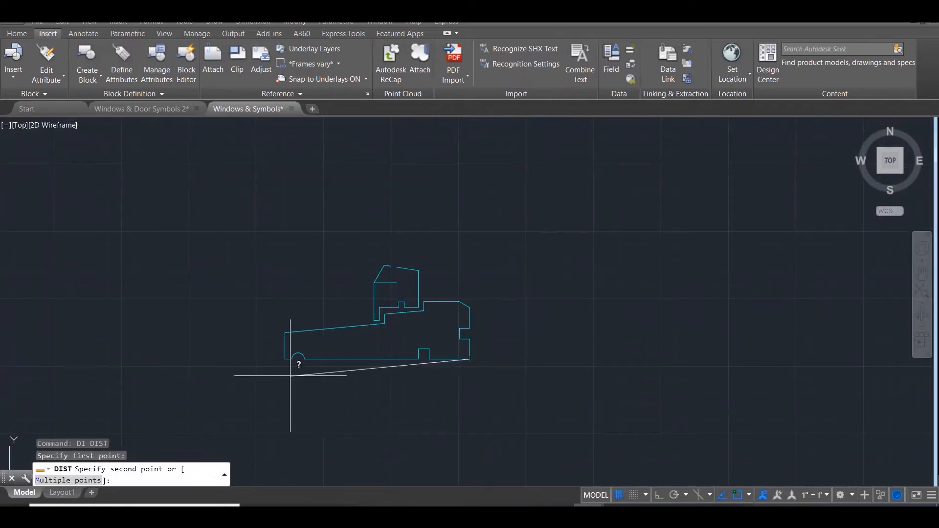
pyautogui.click(284, 359)
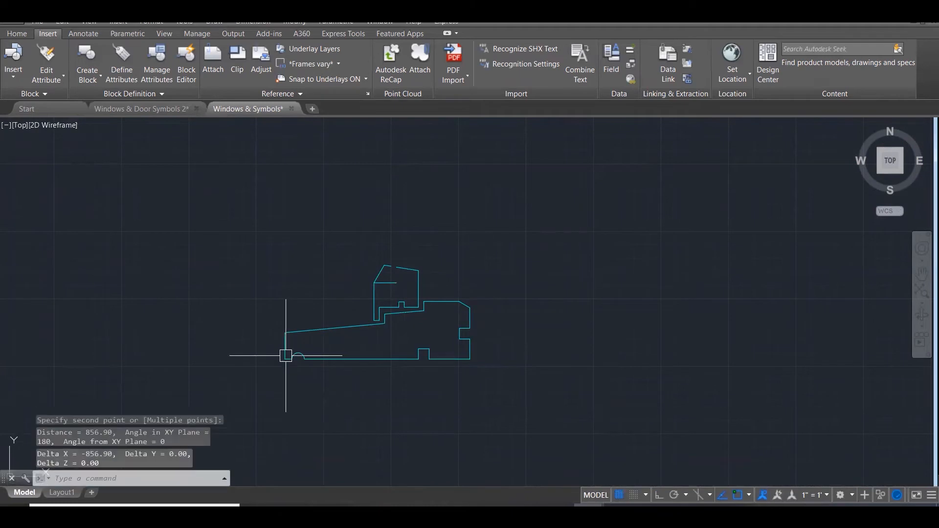
pyautogui.press('Escape')
pyautogui.press('Escape')
# Add a linear dimension for the overall width of the sill outline, placed below the profile
pyautogui.write('DIM')
pyautogui.press('Return')
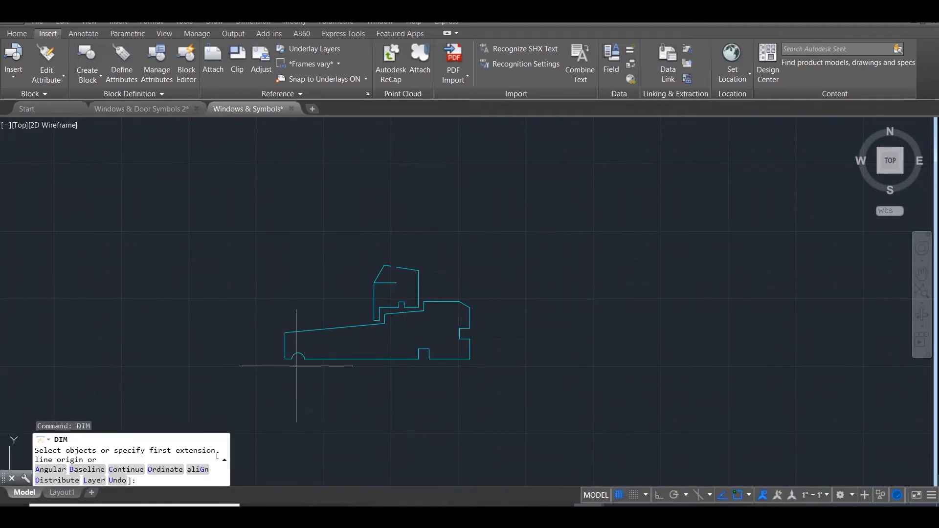
pyautogui.click(289, 359)
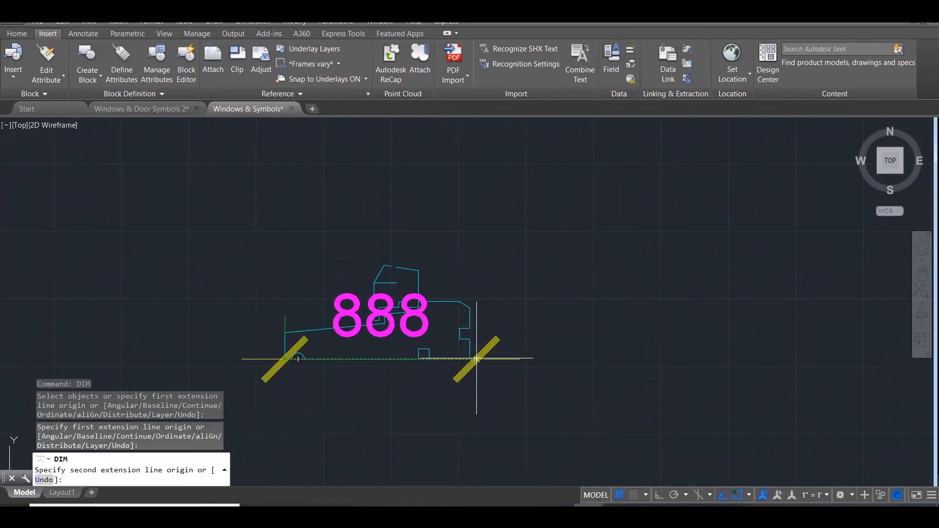
pyautogui.click(471, 359)
pyautogui.click(485, 437)
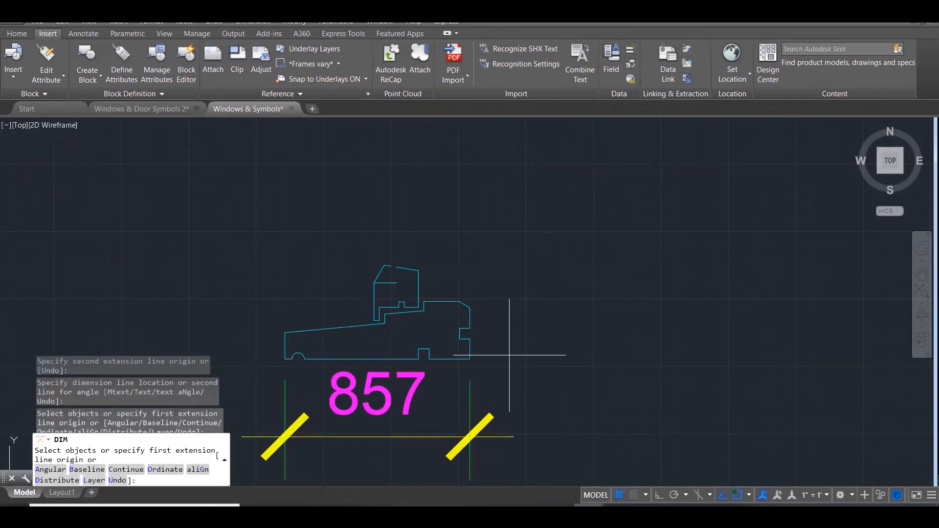
# Add a vertical dimension for the sill outline's overall height, placed beside its notched end
pyautogui.press('Return')
pyautogui.click(469, 360)
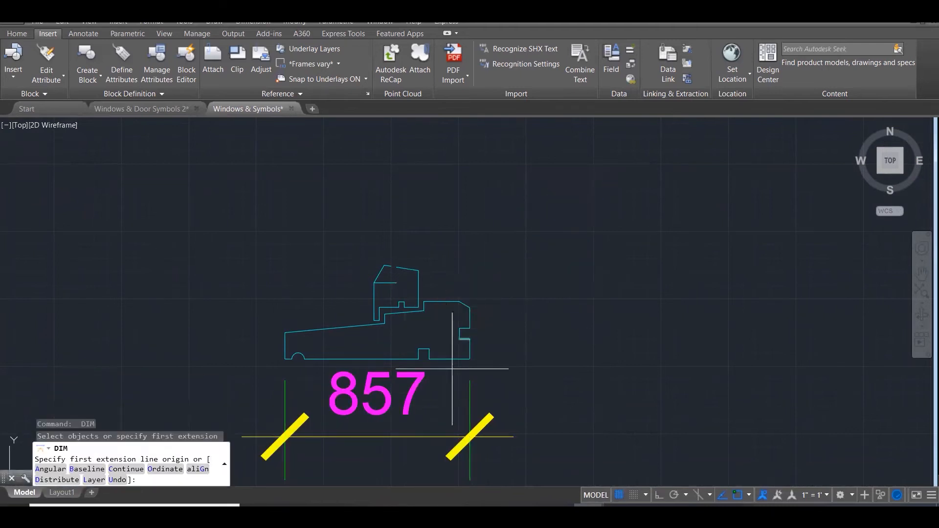
pyautogui.click(449, 302)
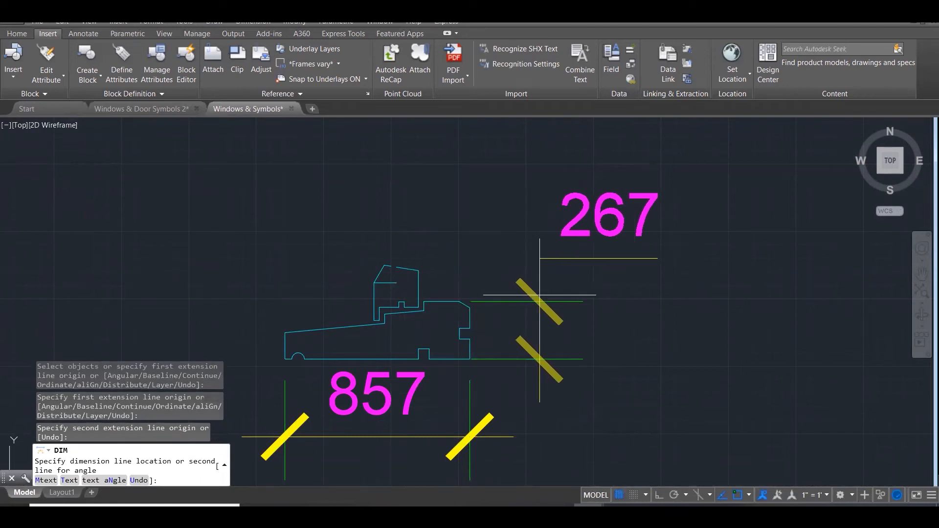
pyautogui.click(539, 295)
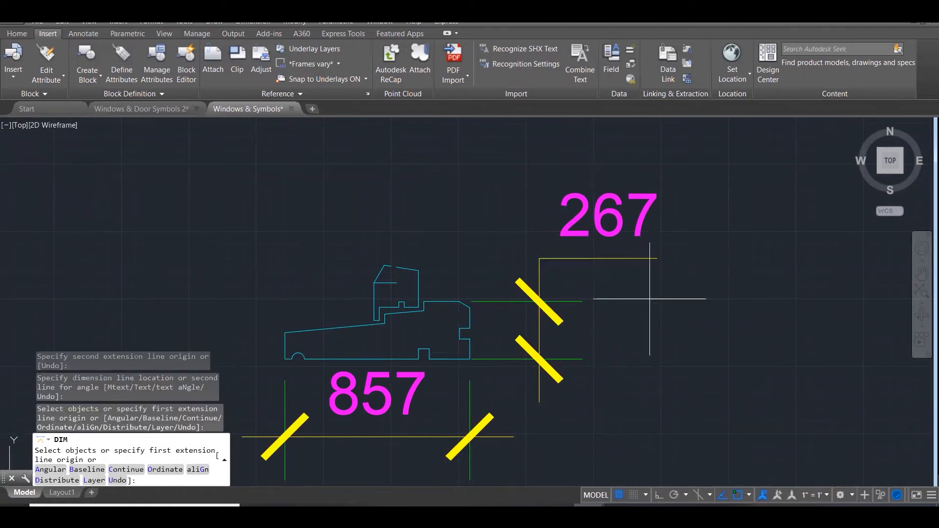
pyautogui.scroll(-2, 668, 318)
pyautogui.scroll(4, 430, 348)
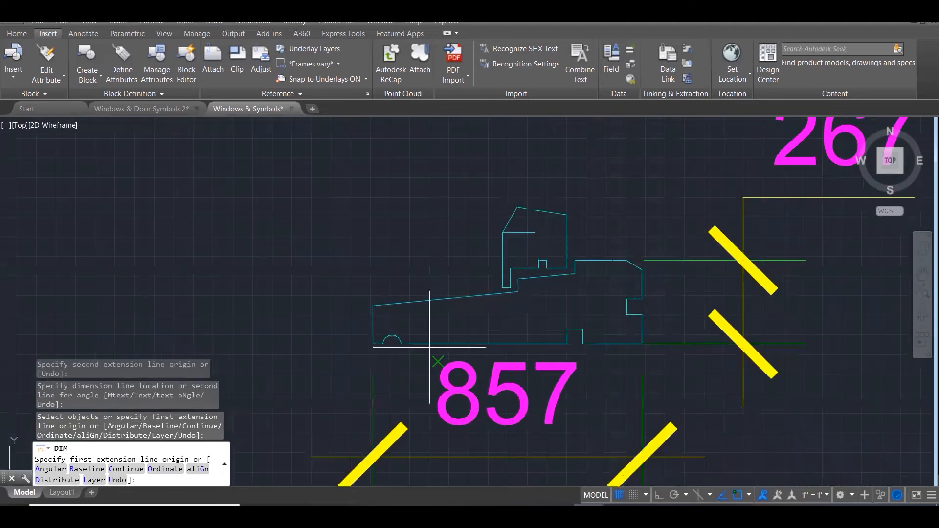
pyautogui.click(373, 306)
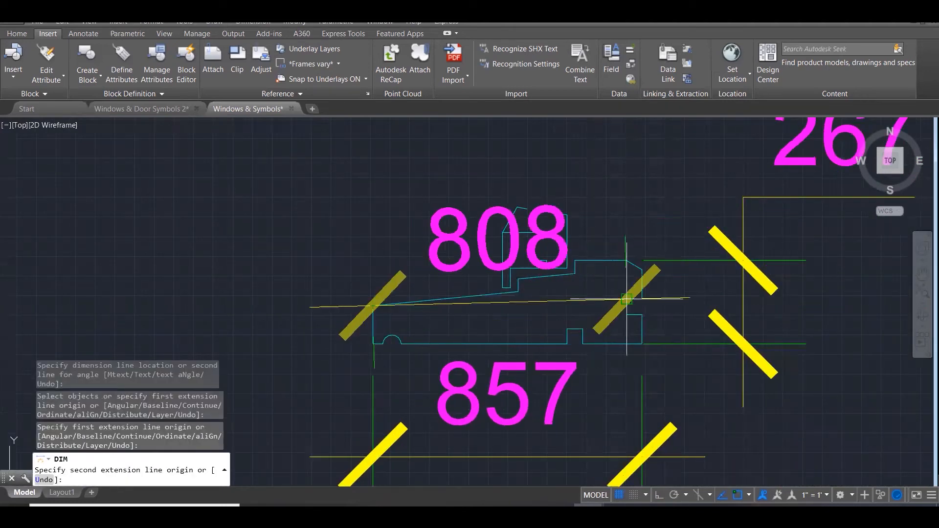
pyautogui.press('Escape')
pyautogui.press('space')
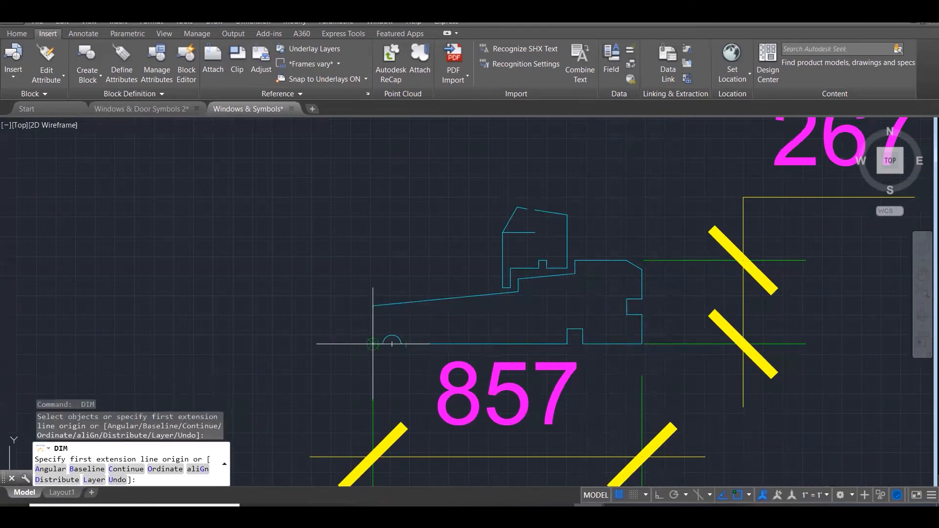
pyautogui.click(372, 344)
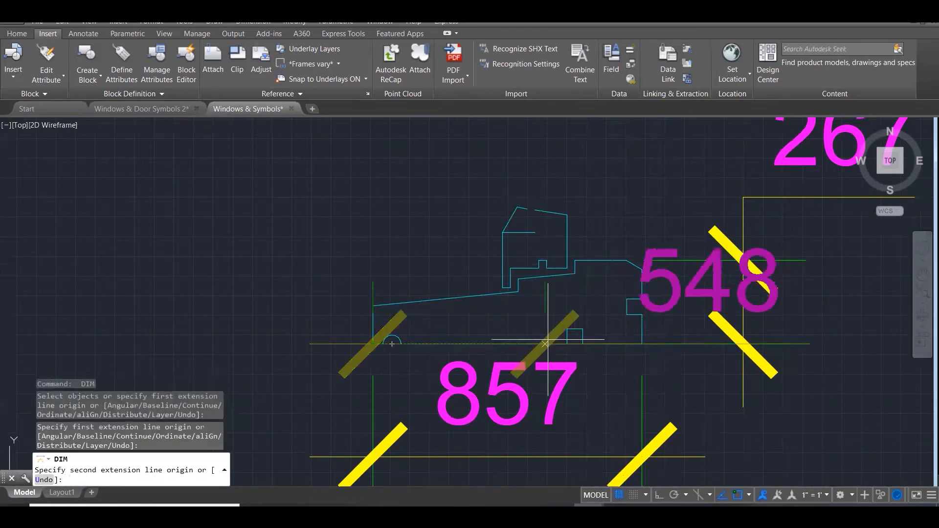
pyautogui.click(642, 344)
pyautogui.scroll(-3, 638, 269)
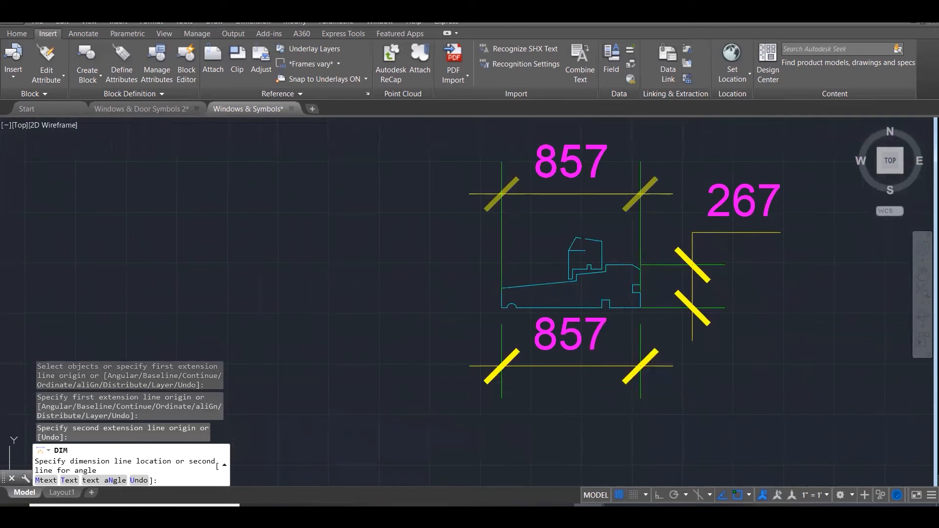
pyautogui.press('Escape')
# Add a vertical dimension for the height of the sill outline's short tapered end, placed beside that end
pyautogui.scroll(3, 560, 296)
pyautogui.press('space')
pyautogui.press('space')
pyautogui.click(458, 280)
pyautogui.click(455, 315)
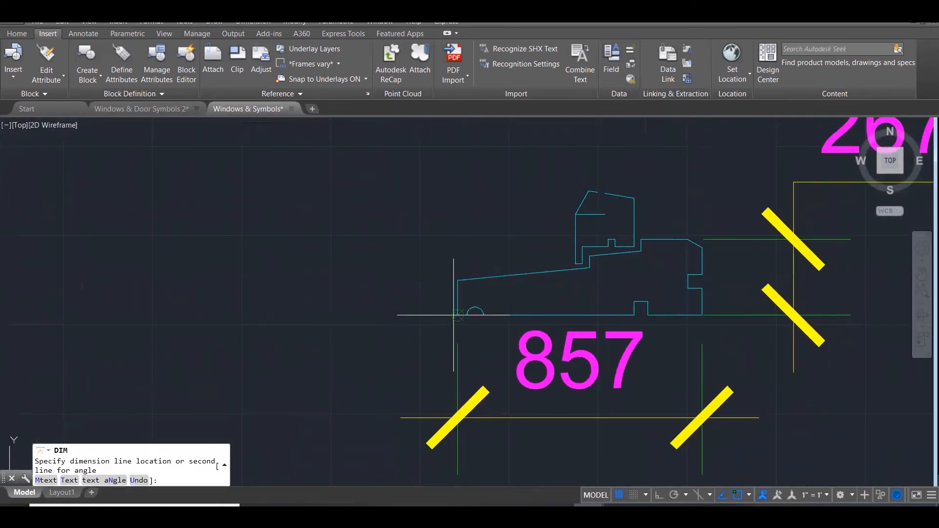
pyautogui.click(364, 298)
pyautogui.scroll(-2, 437, 241)
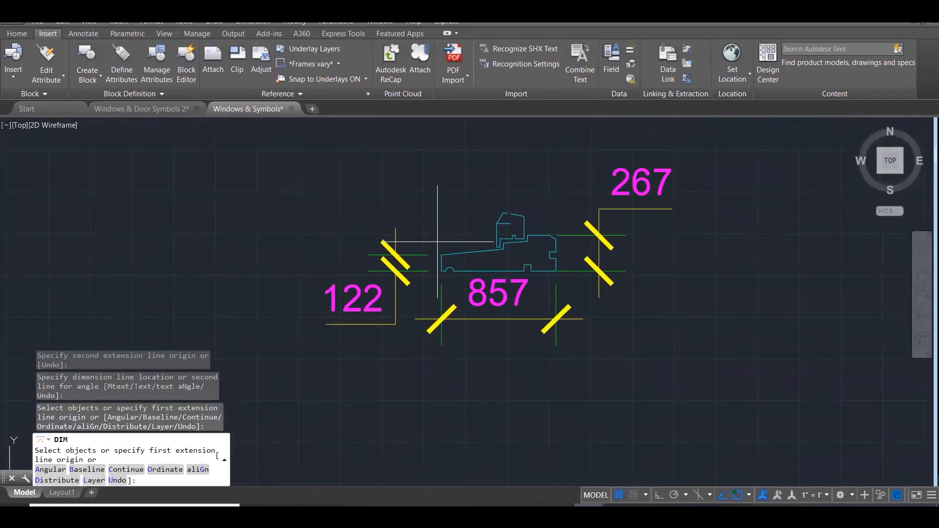
pyautogui.press('space')
pyautogui.scroll(-2, 506, 323)
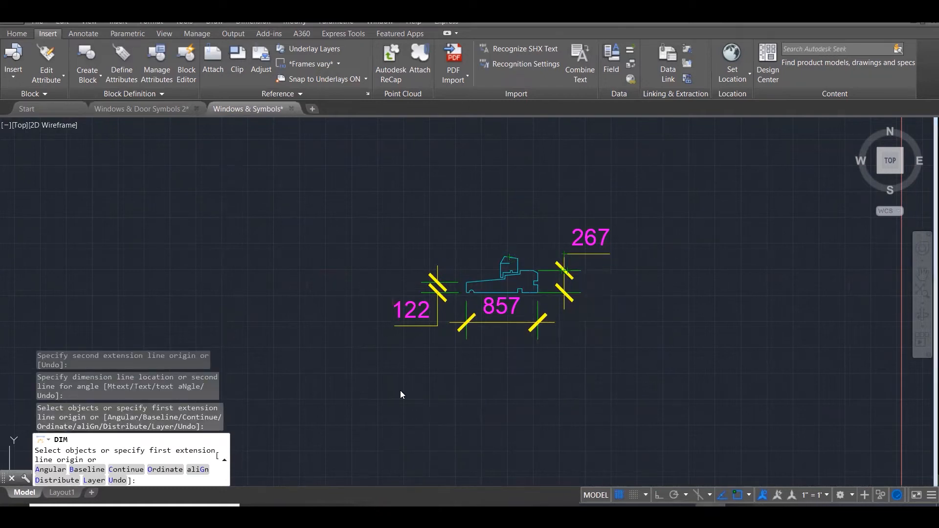
pyautogui.press('Escape')
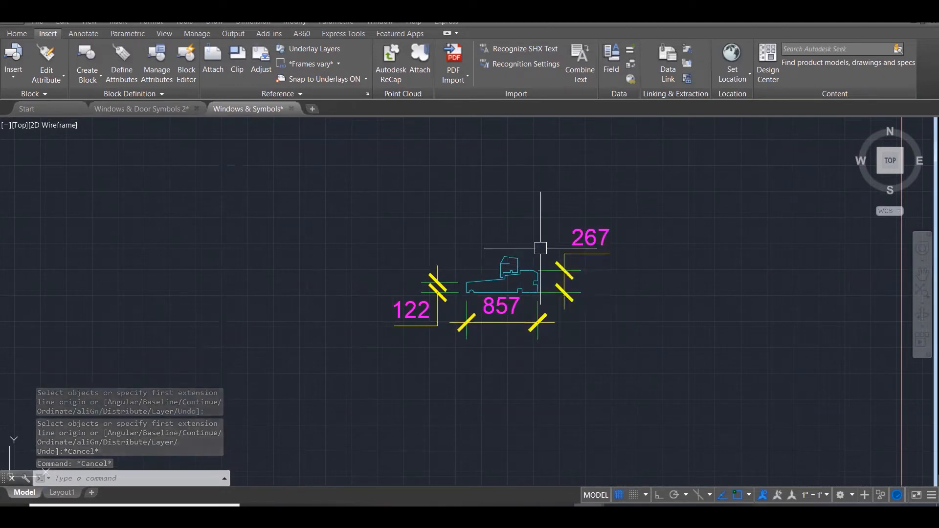
# Turn on polar tracking with 30-degree angle increments
pyautogui.click(678, 496)
pyautogui.click(687, 495)
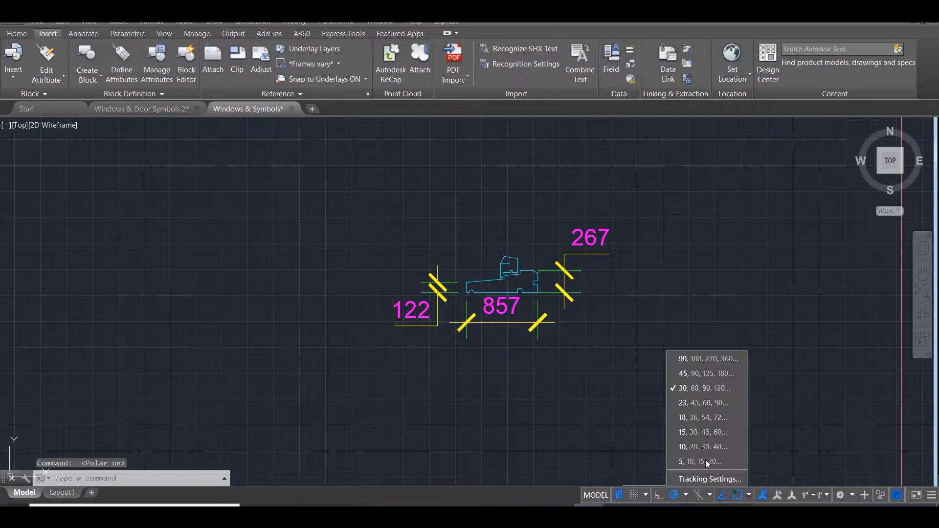
pyautogui.click(716, 388)
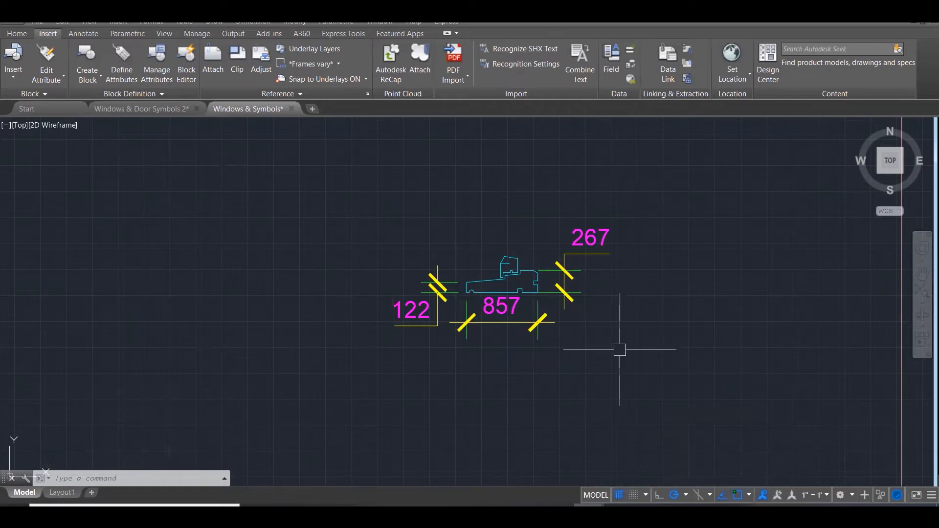
pyautogui.write('l')
pyautogui.press('Return')
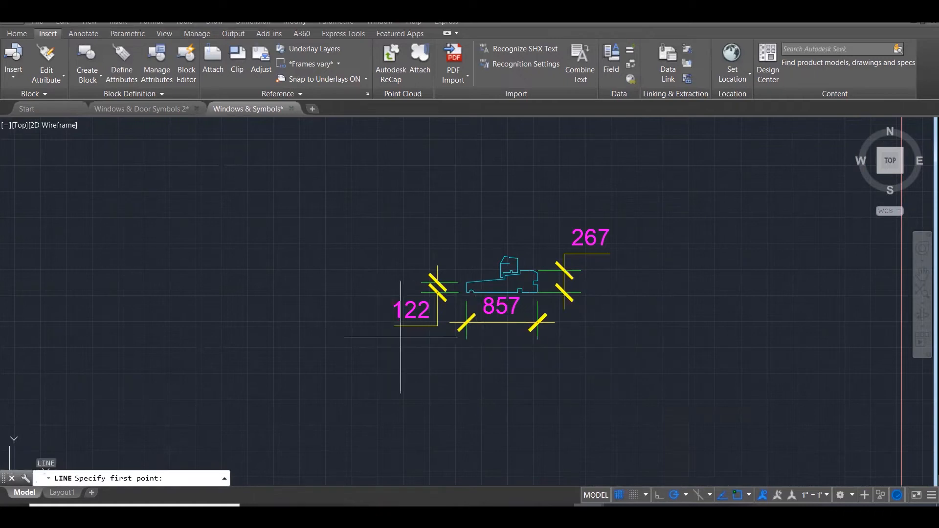
pyautogui.click(25, 33)
pyautogui.scroll(-1, 820, 315)
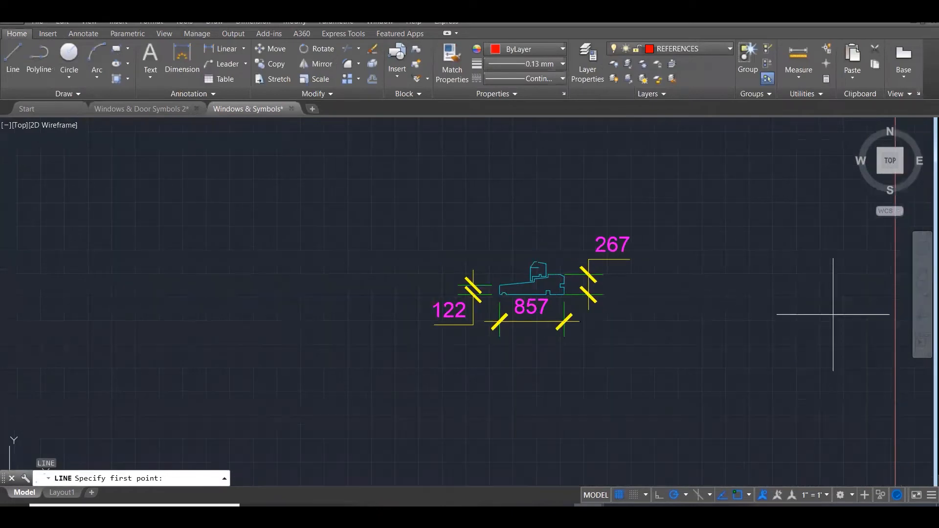
pyautogui.click(292, 417)
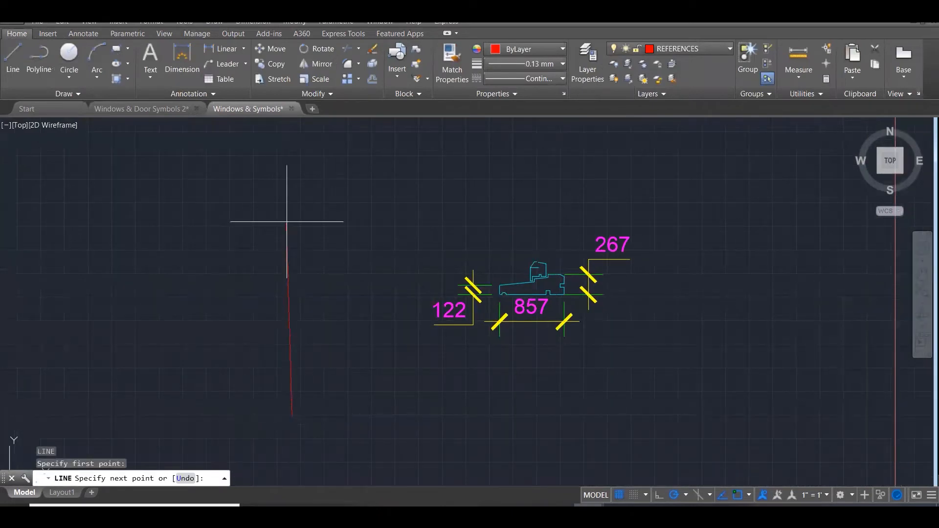
pyautogui.press('F8')
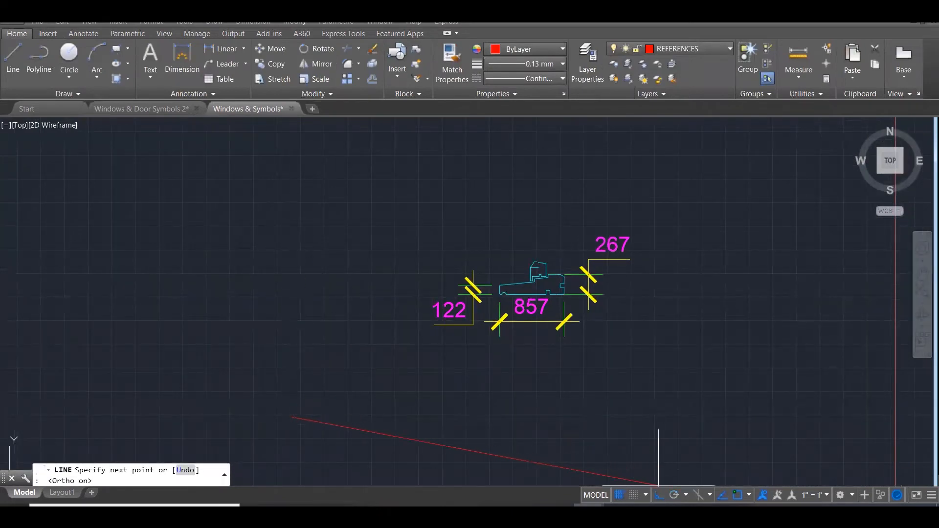
pyautogui.click(675, 496)
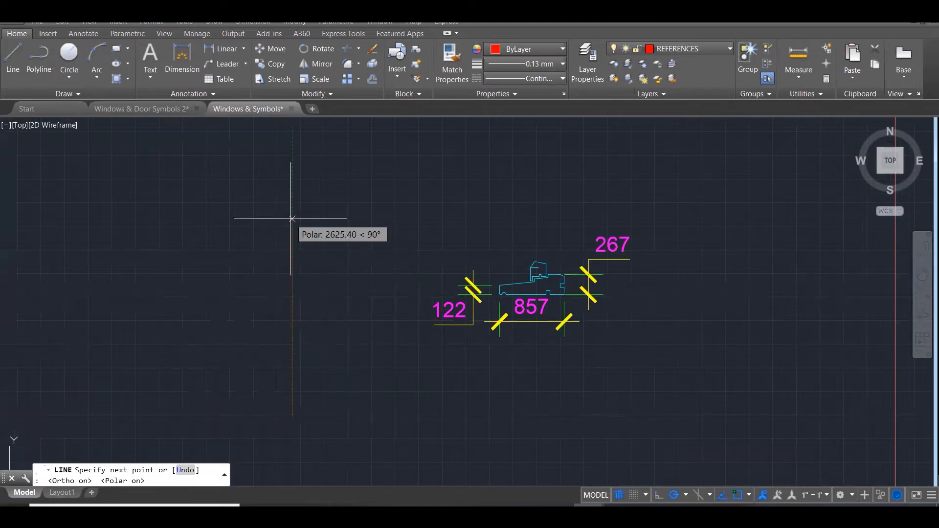
pyautogui.press('Escape')
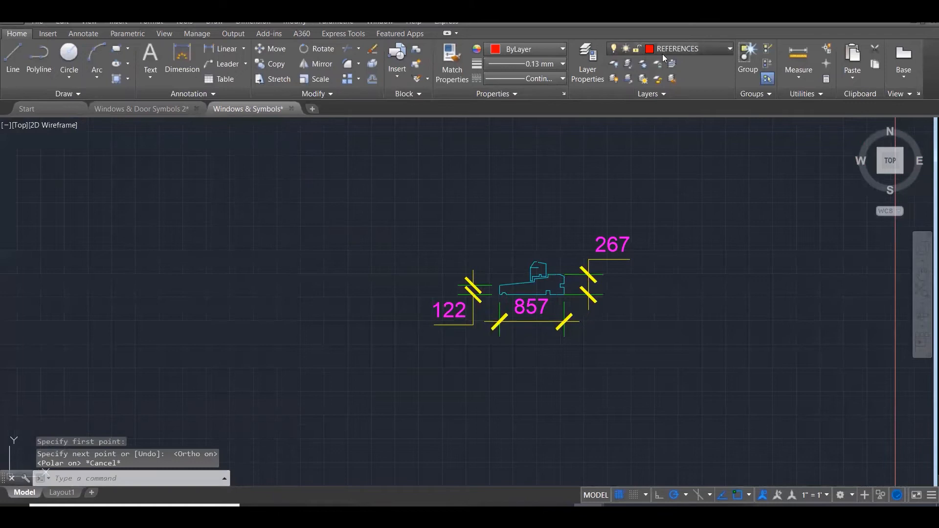
# Make DOORS & WIN the current layer and draw a long vertical line in the empty space beside the dimensioned sill
pyautogui.click(663, 53)
pyautogui.click(684, 151)
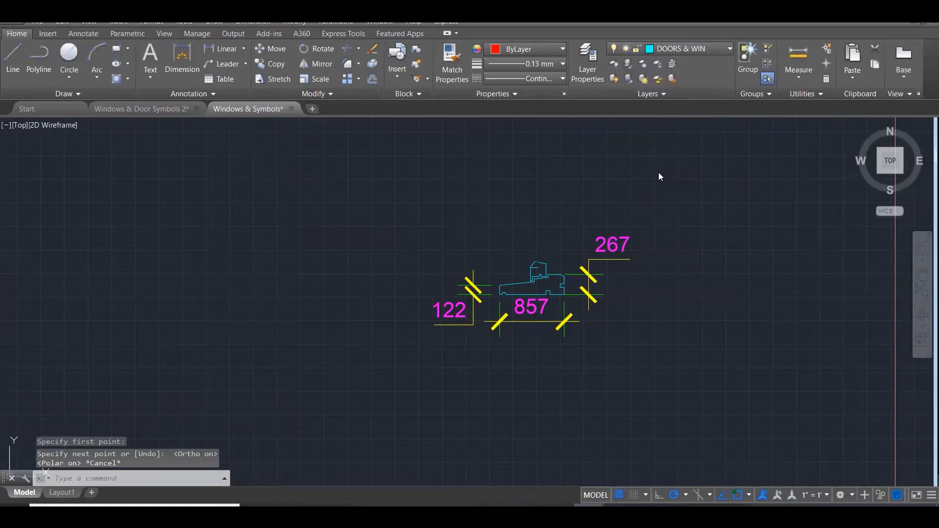
pyautogui.write('L')
pyautogui.press('Return')
pyautogui.click(236, 405)
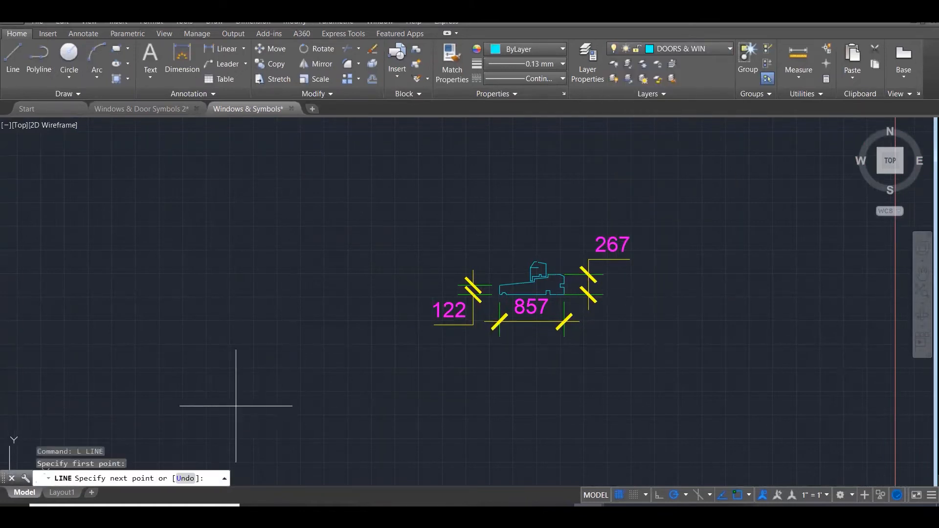
pyautogui.click(236, 159)
pyautogui.press('Escape')
# From the vertical line's lower end, draw an 857 line at 30°, a 267 vertical line, and a parallel return line to the first vertical
pyautogui.press('Return')
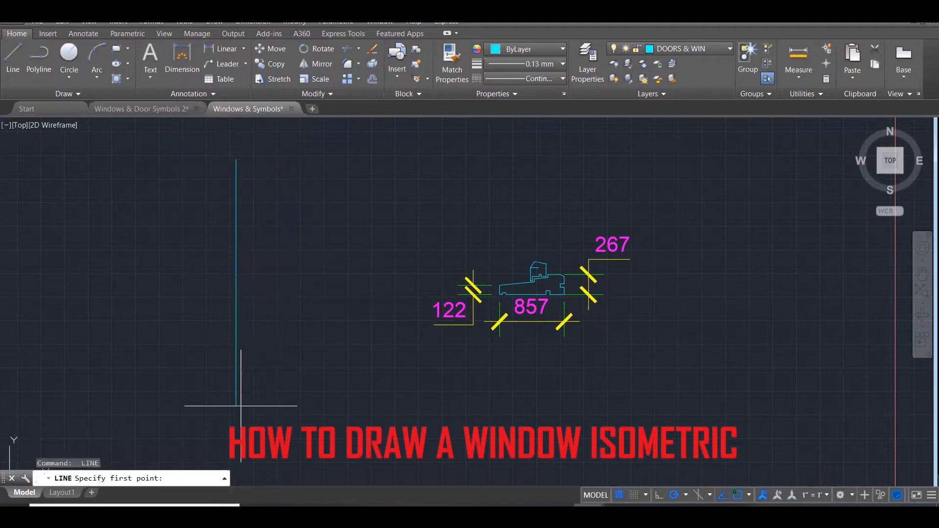
pyautogui.click(236, 406)
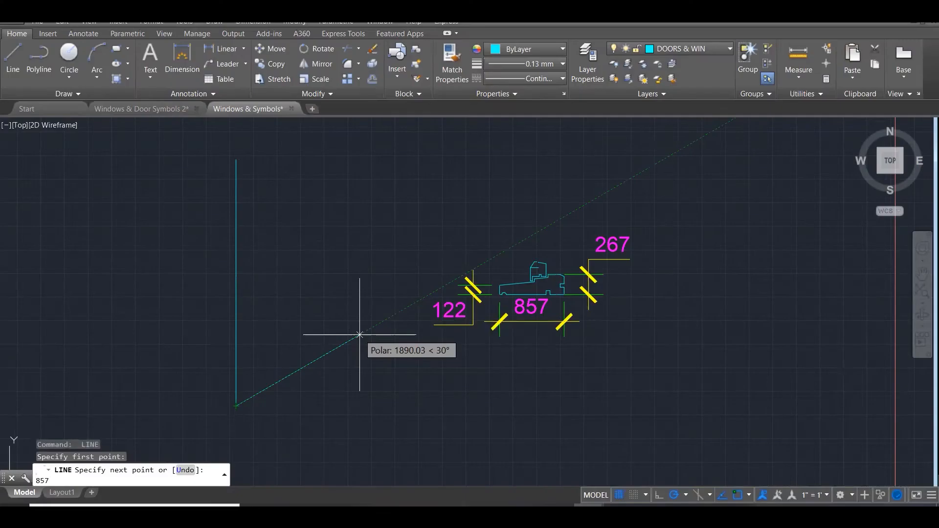
pyautogui.press('Return')
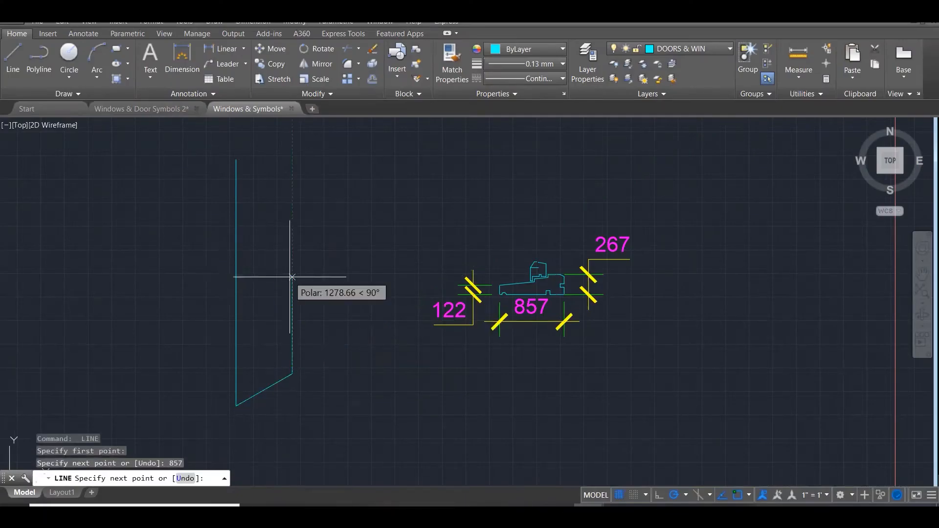
pyautogui.write('267')
pyautogui.press('Return')
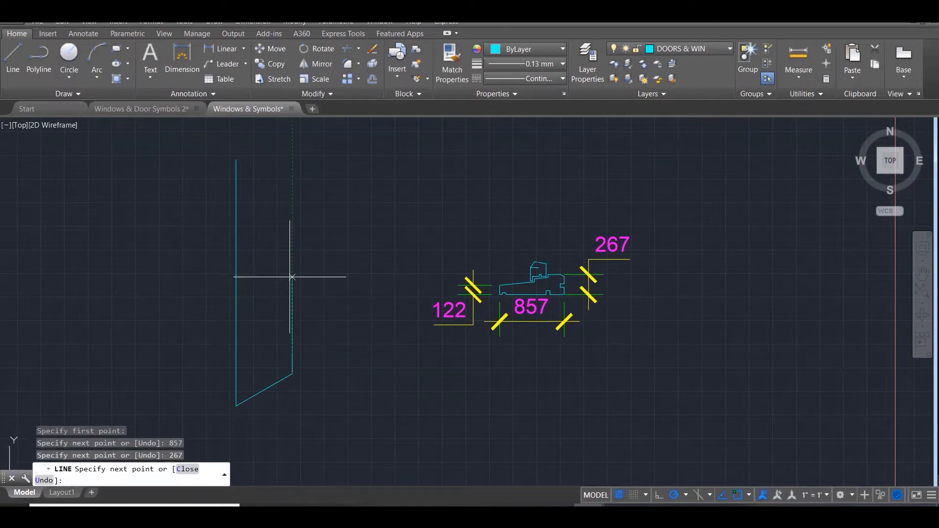
pyautogui.click(236, 386)
pyautogui.press('Return')
# Fillet the upper sloped line with the long vertical line into a sharp corner, closing the parallelogram
pyautogui.write('f')
pyautogui.press('Return')
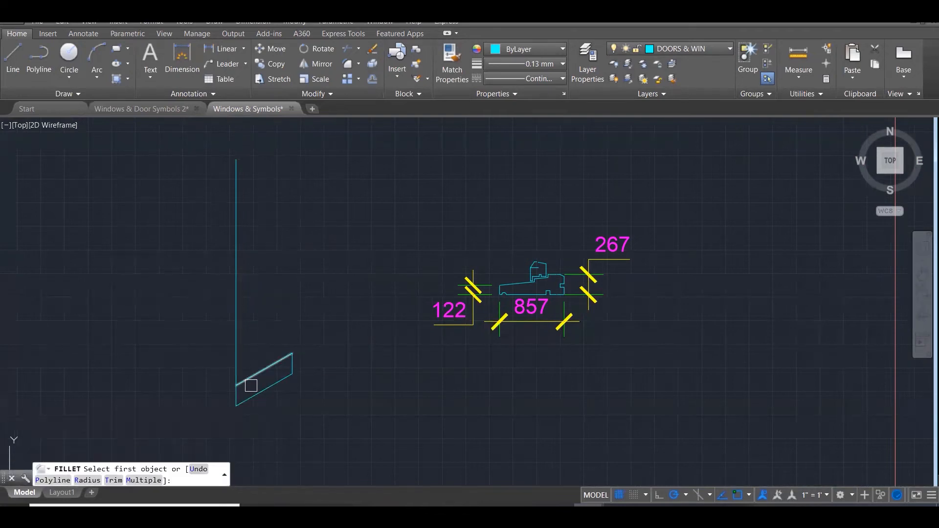
pyautogui.click(251, 386)
pyautogui.click(241, 394)
pyautogui.press('Escape')
pyautogui.scroll(-4, 579, 277)
pyautogui.scroll(3, 344, 377)
pyautogui.scroll(1, 343, 378)
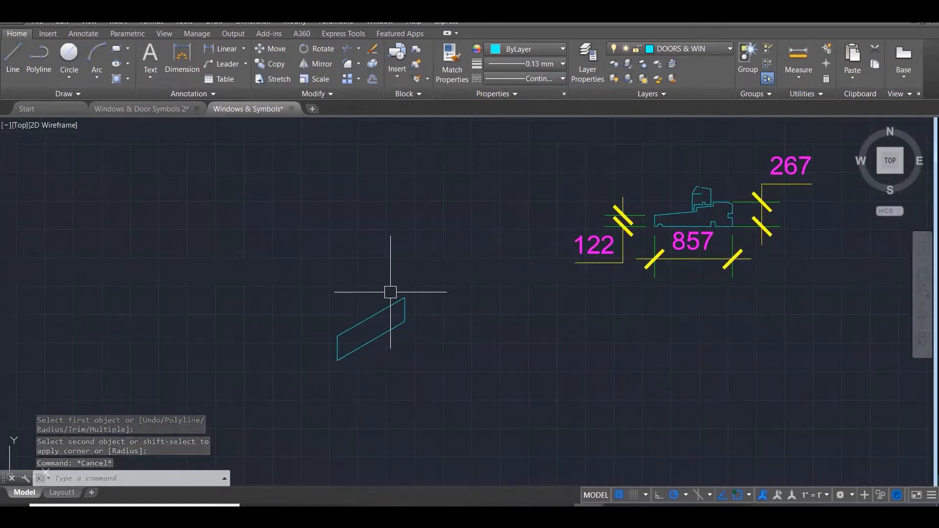
pyautogui.scroll(1, 337, 352)
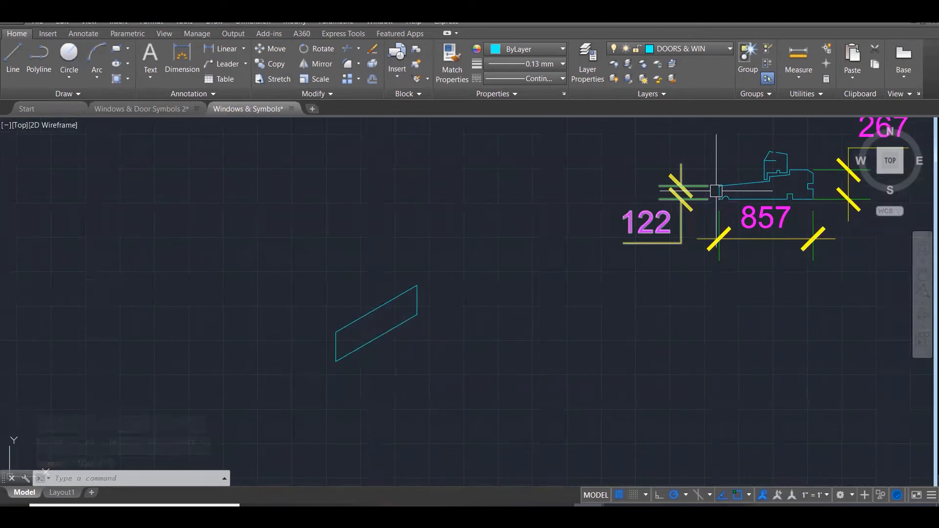
pyautogui.scroll(2, 714, 194)
pyautogui.click(721, 193)
pyautogui.scroll(-2, 763, 191)
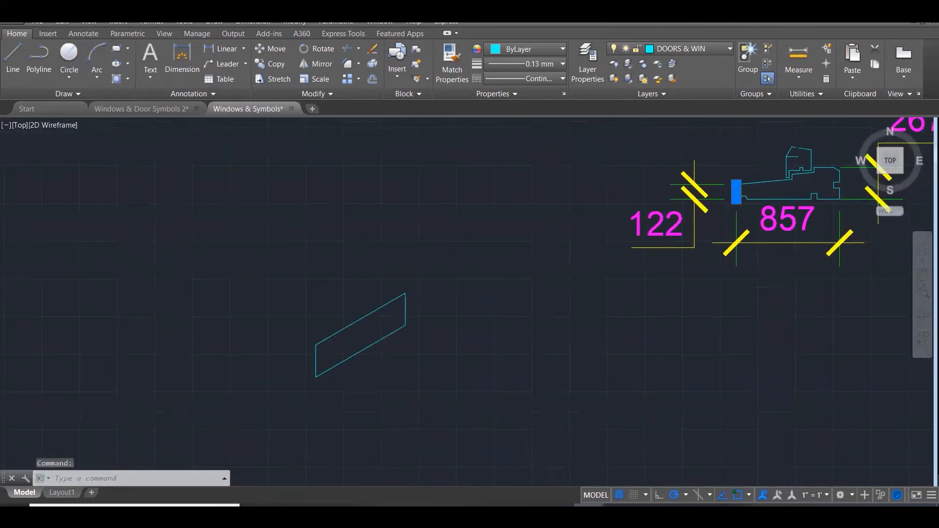
pyautogui.press('Escape')
pyautogui.press('Escape')
# Move the four-line parallelogram to just above the dimensioned sill and sash profile
pyautogui.write('m')
pyautogui.press('Return')
pyautogui.click(318, 254)
pyautogui.click(564, 483)
pyautogui.press('Return')
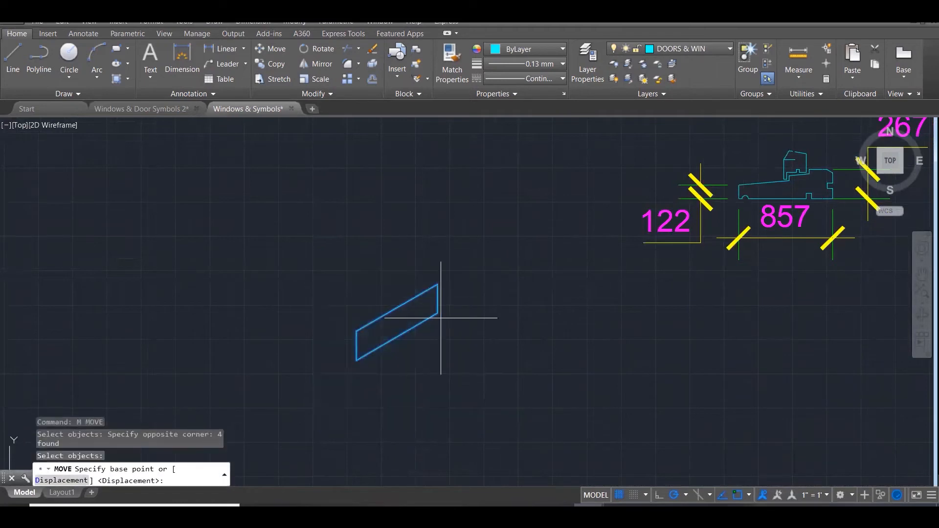
pyautogui.click(438, 311)
pyautogui.scroll(-2, 372, 394)
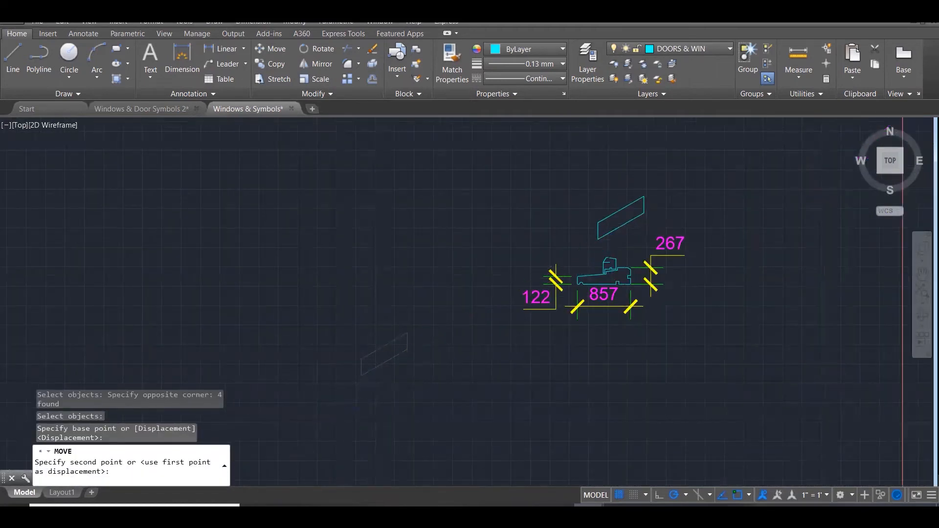
pyautogui.scroll(3, 621, 215)
pyautogui.click(625, 206)
pyautogui.press('Escape')
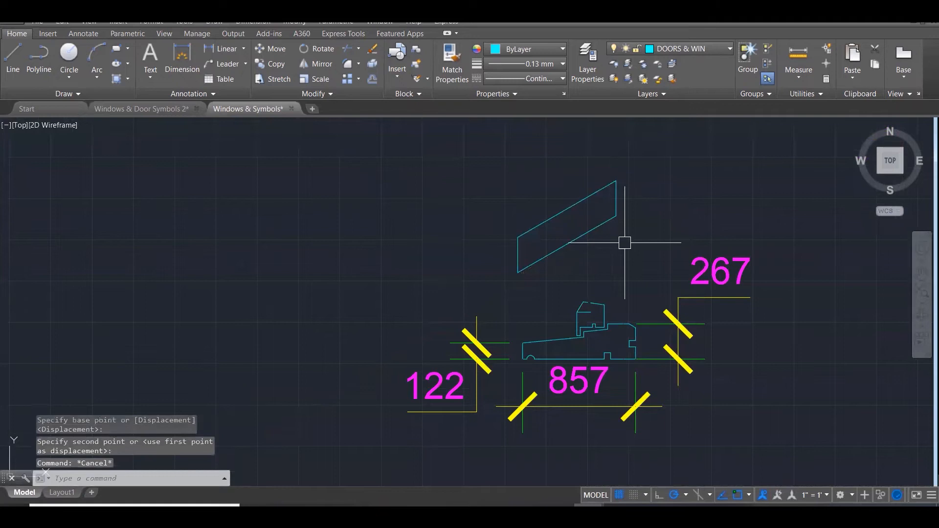
# Draw a line 122 up from the parallelogram's lowest corner along its short edge, continuing with a short 30° line inward
pyautogui.scroll(1, 518, 260)
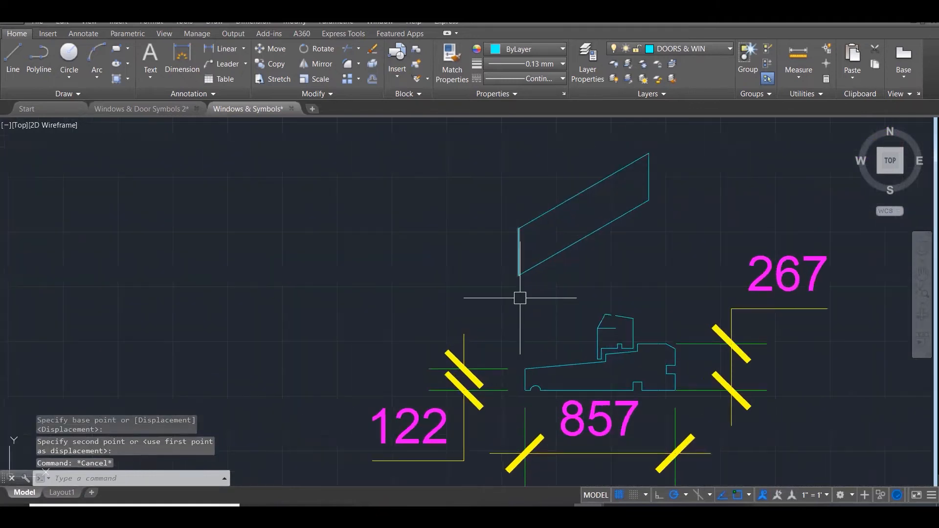
pyautogui.write('L')
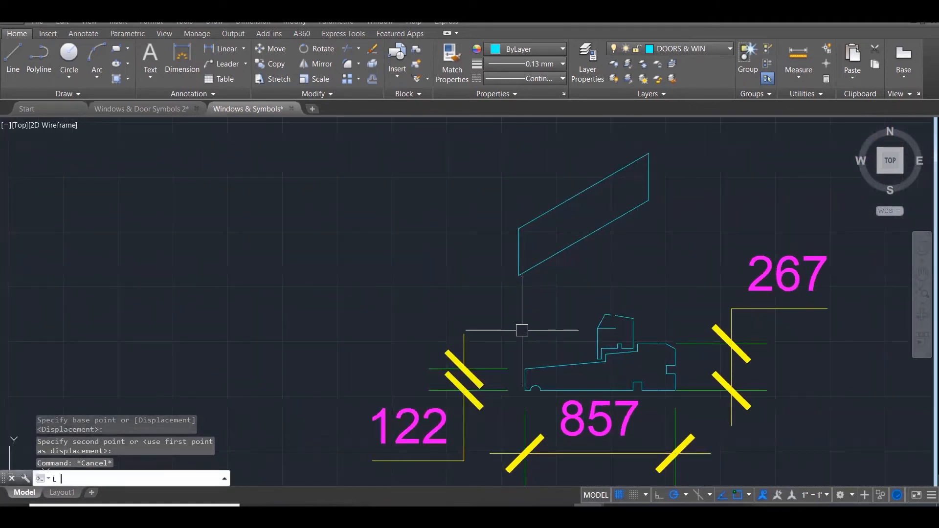
pyautogui.press('Return')
pyautogui.click(519, 275)
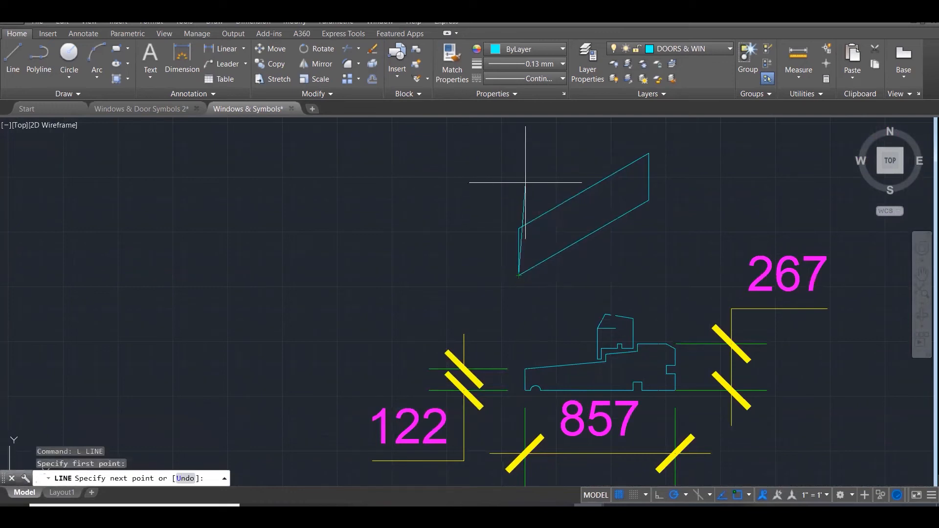
pyautogui.write('122')
pyautogui.press('Return')
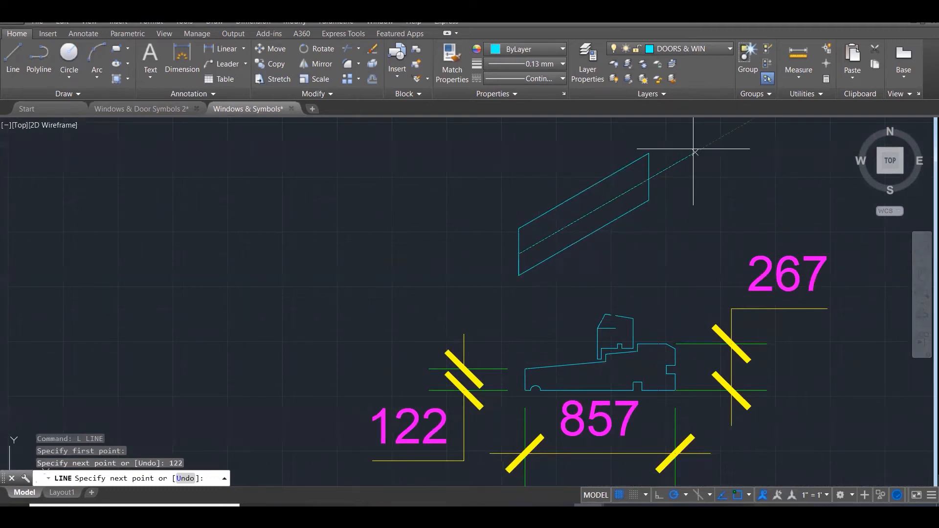
pyautogui.click(543, 239)
pyautogui.press('Escape')
pyautogui.press('Escape')
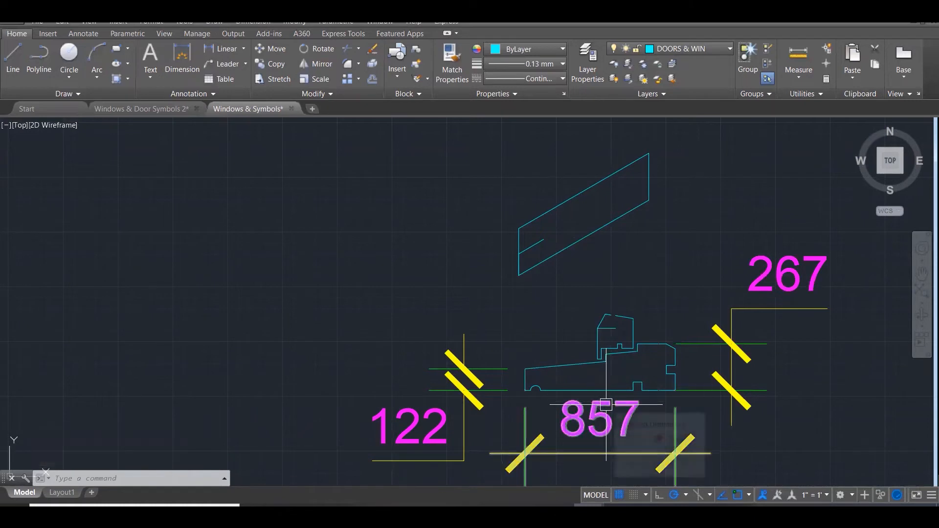
pyautogui.scroll(2, 666, 364)
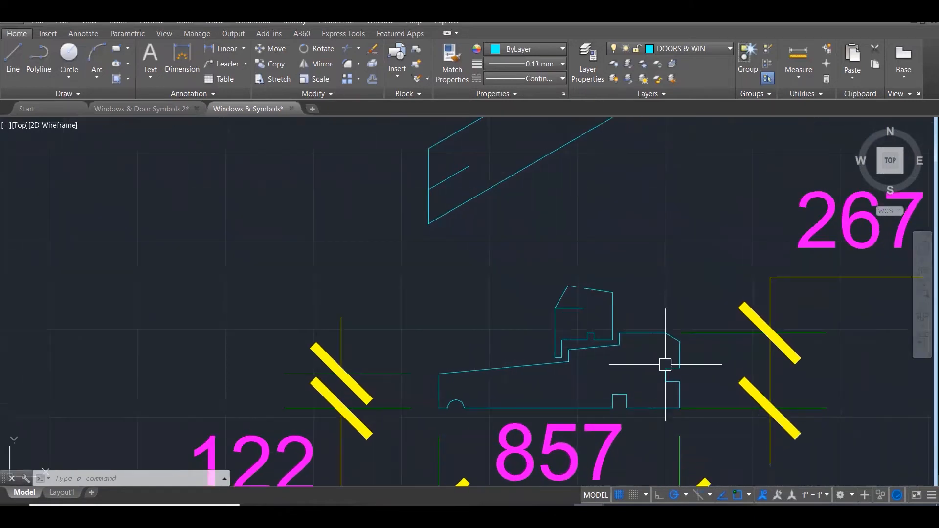
pyautogui.write('l')
pyautogui.press('Return')
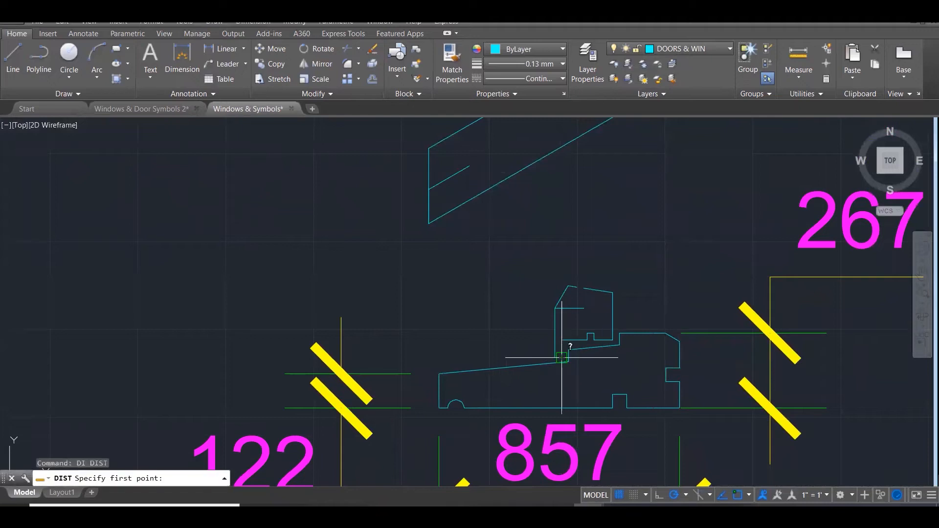
pyautogui.press('Escape')
pyautogui.press('Escape')
# Dimension the horizontal distance from the small step in the sill's sloped top to its right face, placing the dimension above the profile
pyautogui.write('DIM')
pyautogui.press('Return')
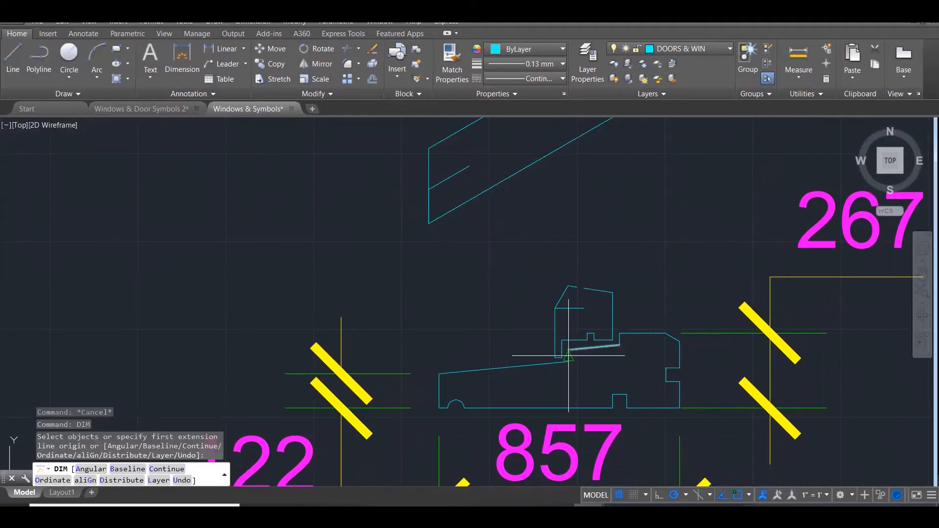
pyautogui.click(569, 355)
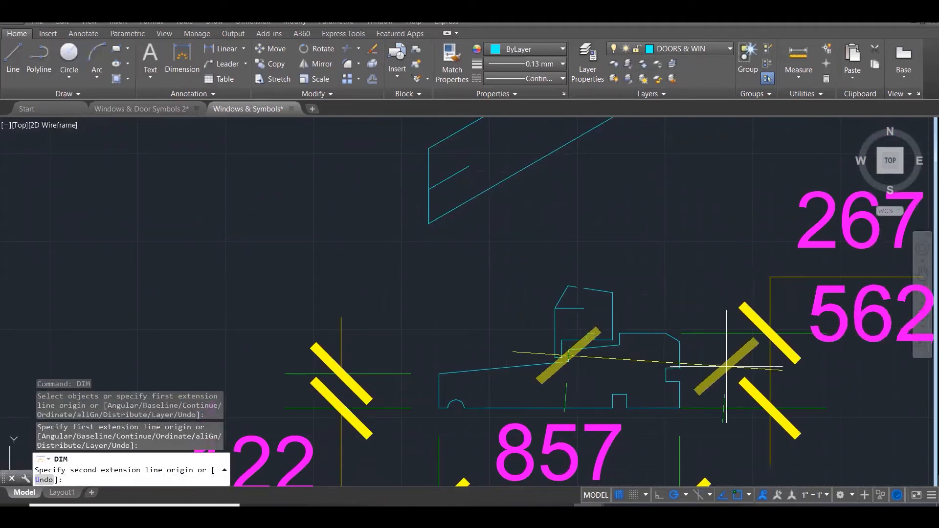
pyautogui.click(680, 355)
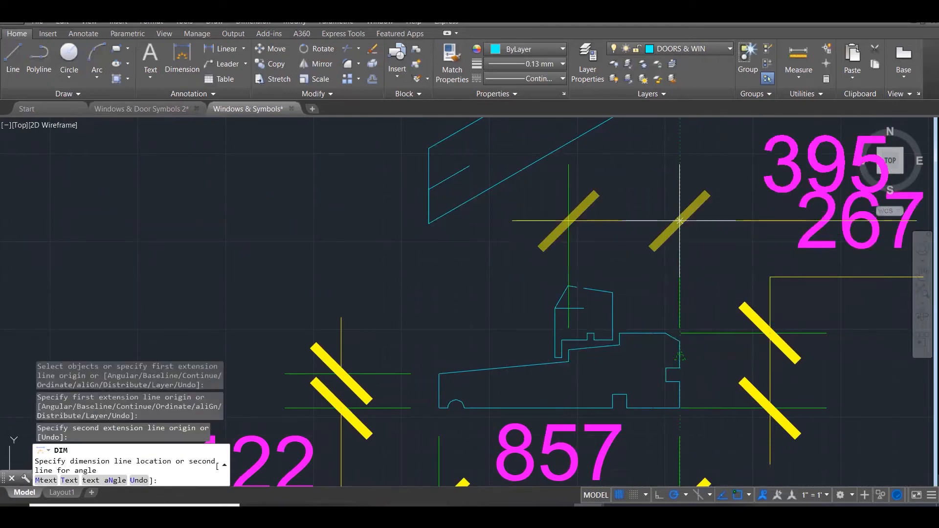
pyautogui.click(680, 220)
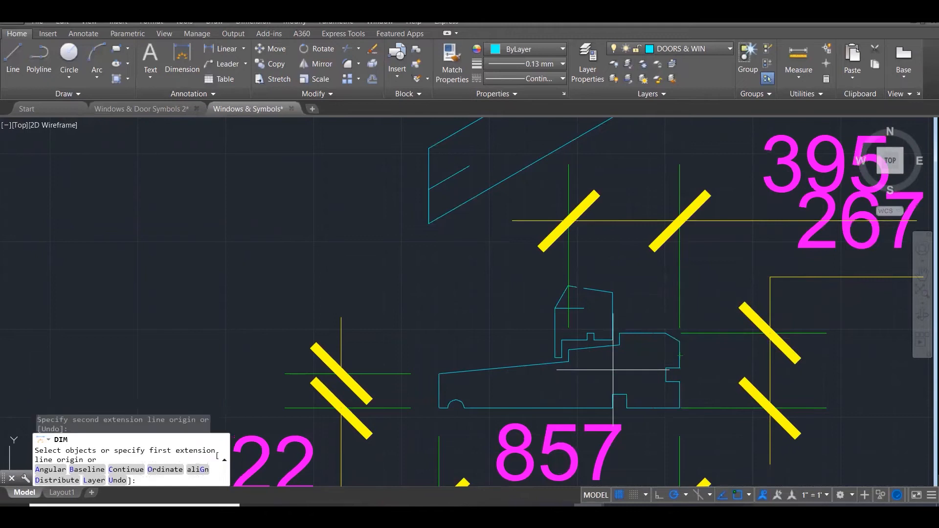
pyautogui.scroll(-3, 444, 459)
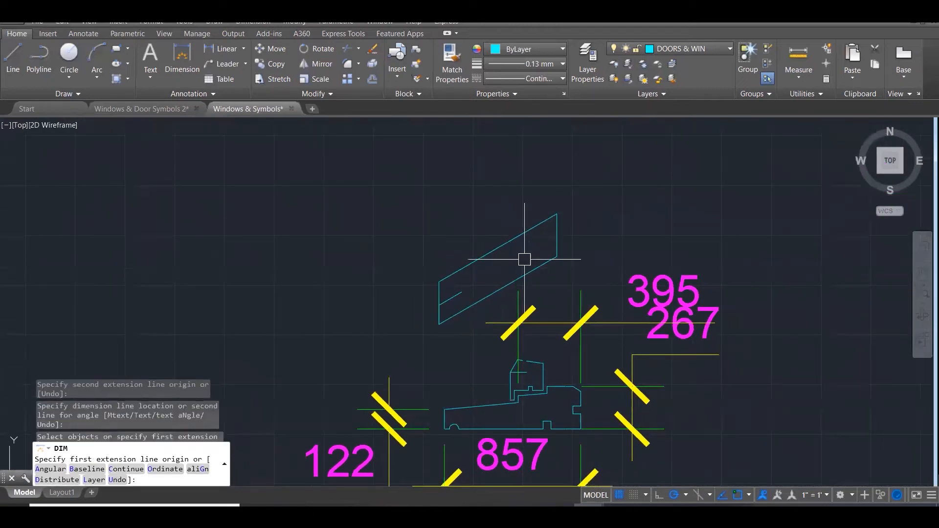
pyautogui.press('Escape')
# Draw a 395 line at 210° from the midpoint of the parallelogram's right vertical edge, inward and parallel to its long edges
pyautogui.write('l')
pyautogui.press('Return')
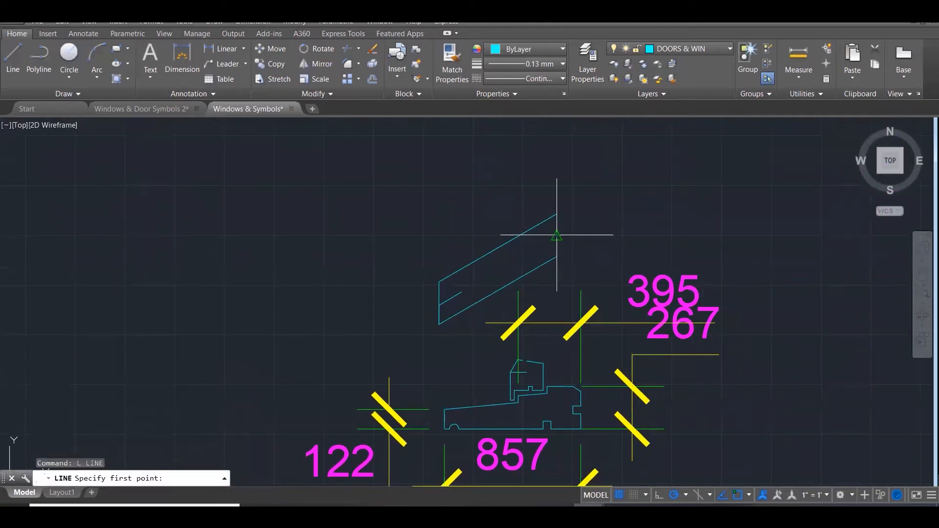
pyautogui.click(557, 235)
pyautogui.write('395')
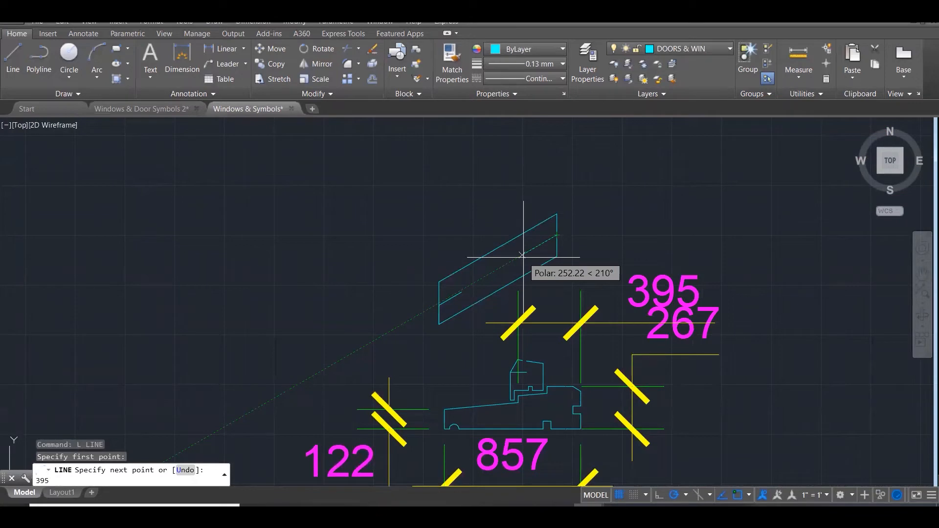
pyautogui.press('Return')
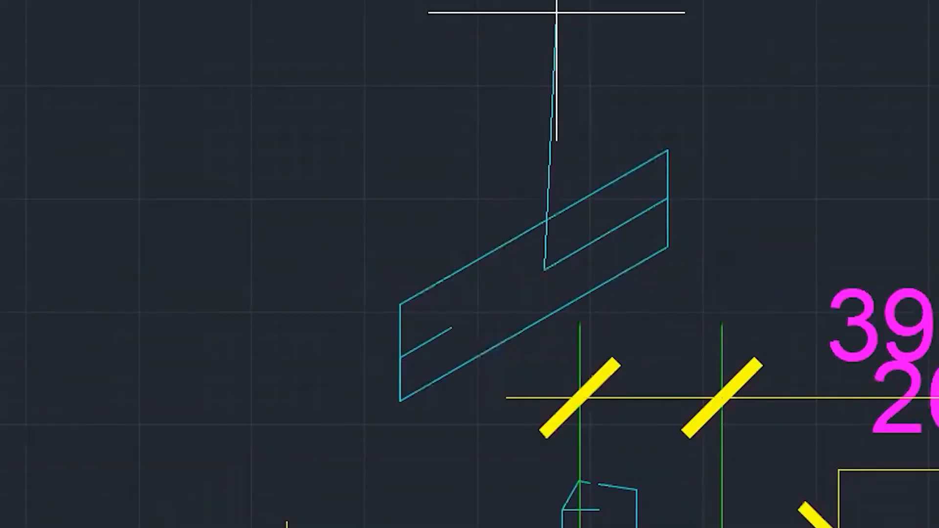
pyautogui.press('Escape')
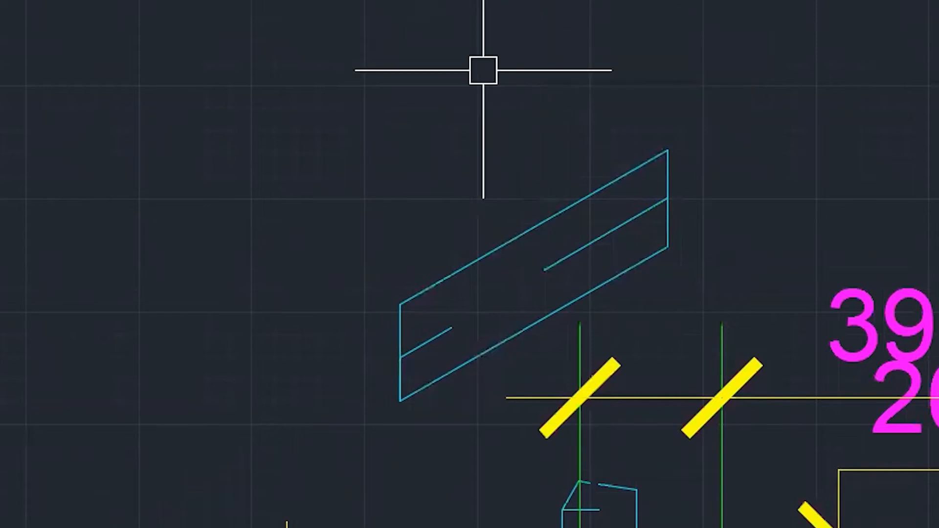
pyautogui.press('Return')
pyautogui.click(244, 362)
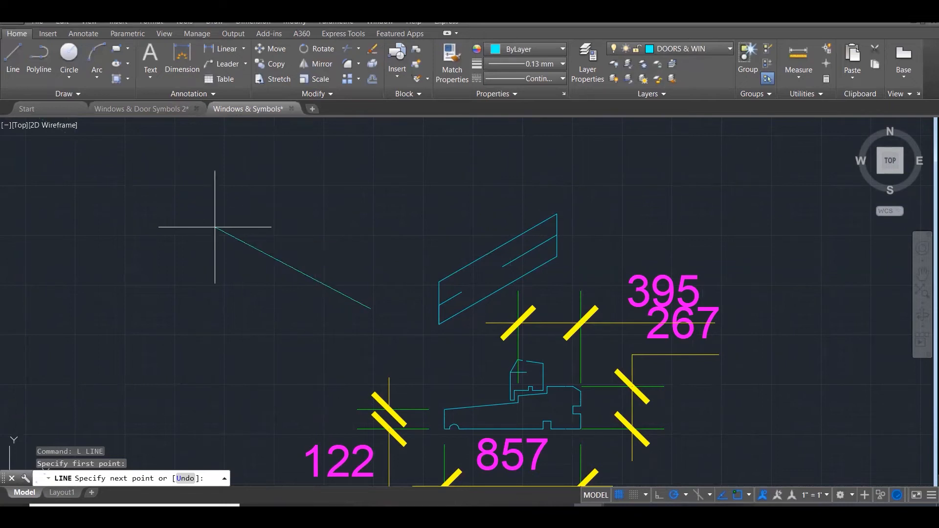
pyautogui.press('Escape')
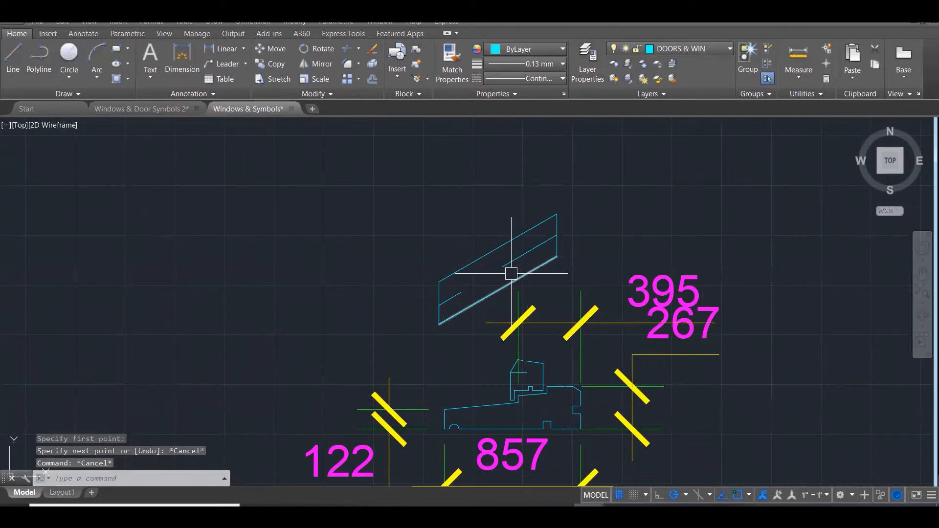
# Draw a vertical line upward from the inner end of the parallelogram's longer inner line, past the upper sloping edge
pyautogui.scroll(3, 511, 273)
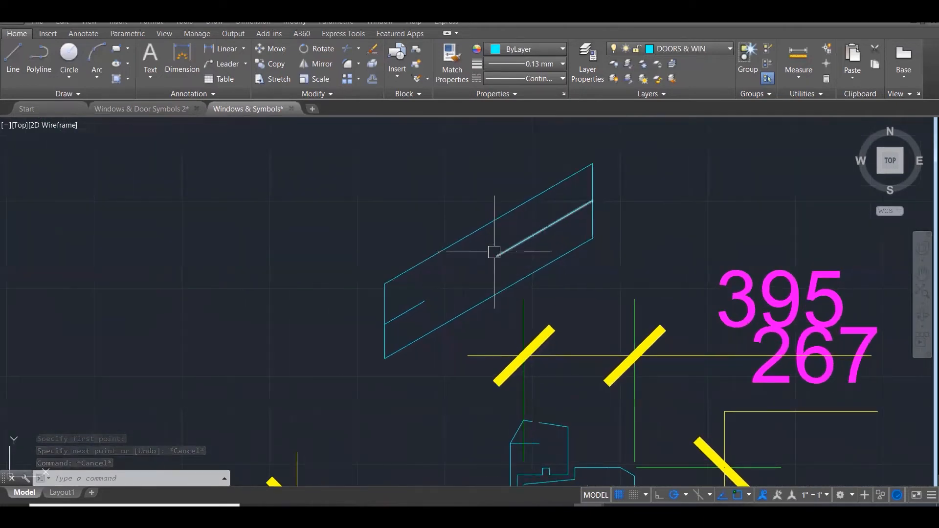
pyautogui.scroll(-2, 494, 251)
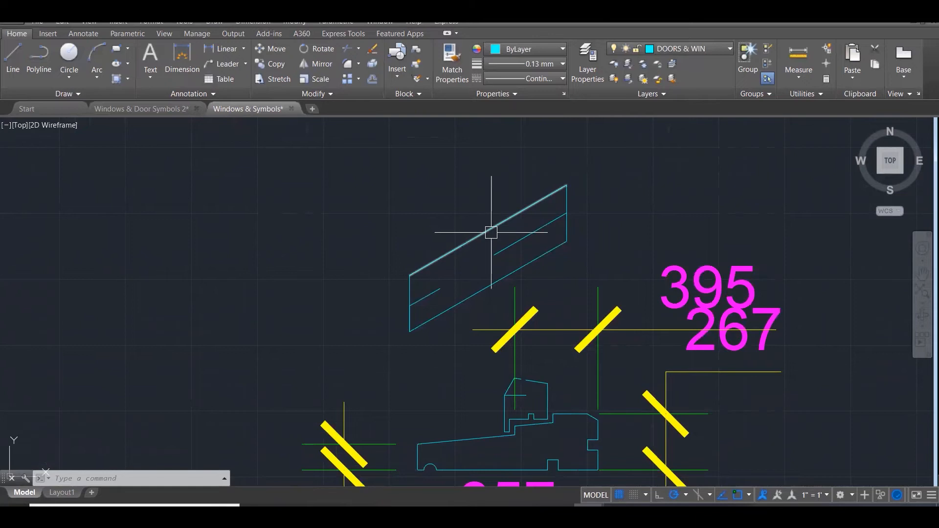
pyautogui.write('l')
pyautogui.press('Return')
pyautogui.click(494, 254)
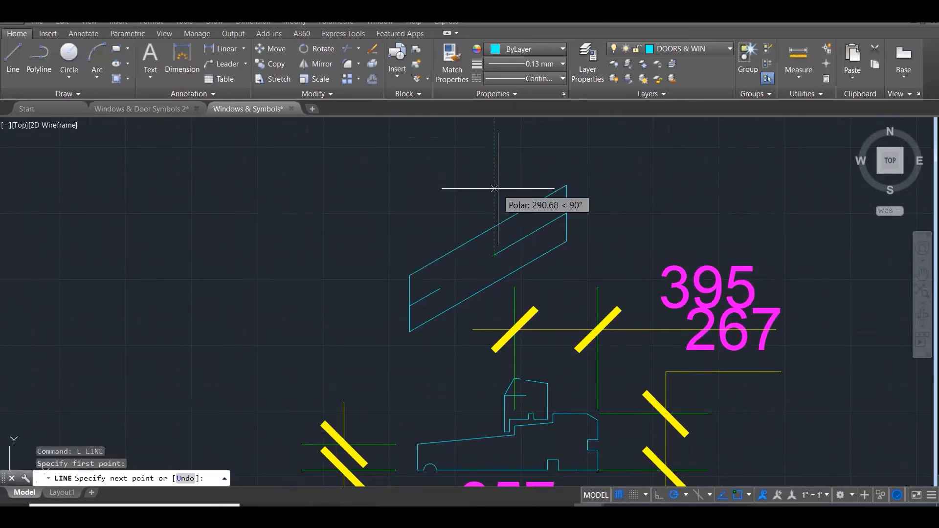
pyautogui.click(494, 150)
pyautogui.press('Escape')
pyautogui.press('Escape')
# Stretch the lower end of the new vertical line down past the parallelogram's lower sloping edge
pyautogui.click(495, 200)
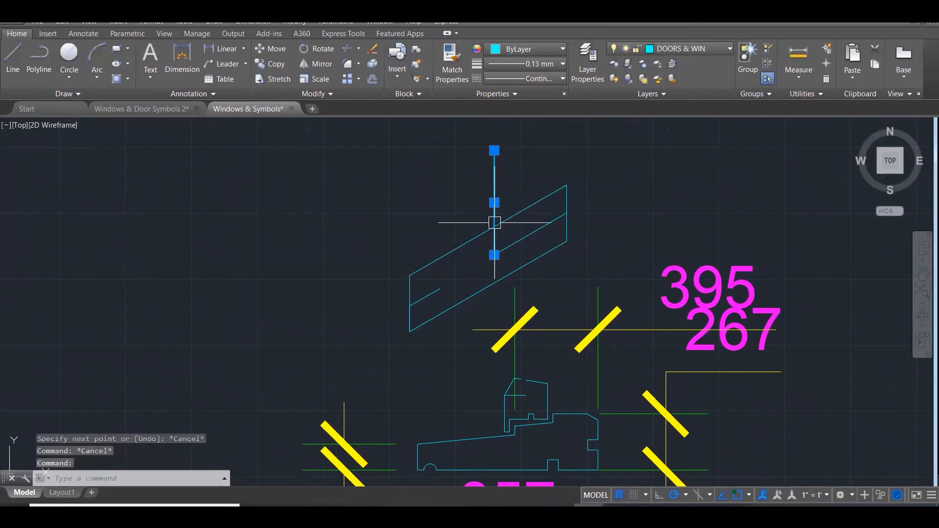
pyautogui.click(494, 255)
pyautogui.click(494, 322)
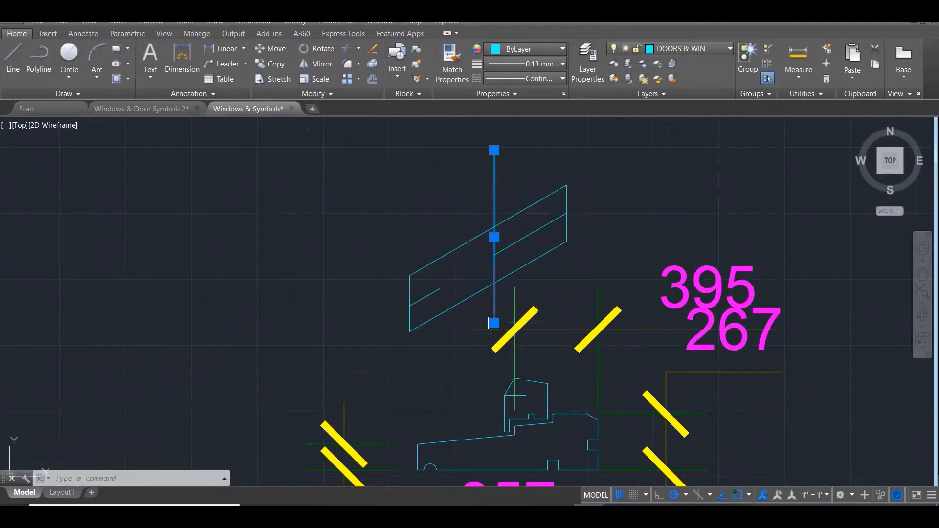
pyautogui.click(494, 321)
pyautogui.scroll(-2, 506, 297)
# Examine the two vertical steps on the sloping top of the sill section and compare them with the vertical line above
pyautogui.scroll(4, 513, 405)
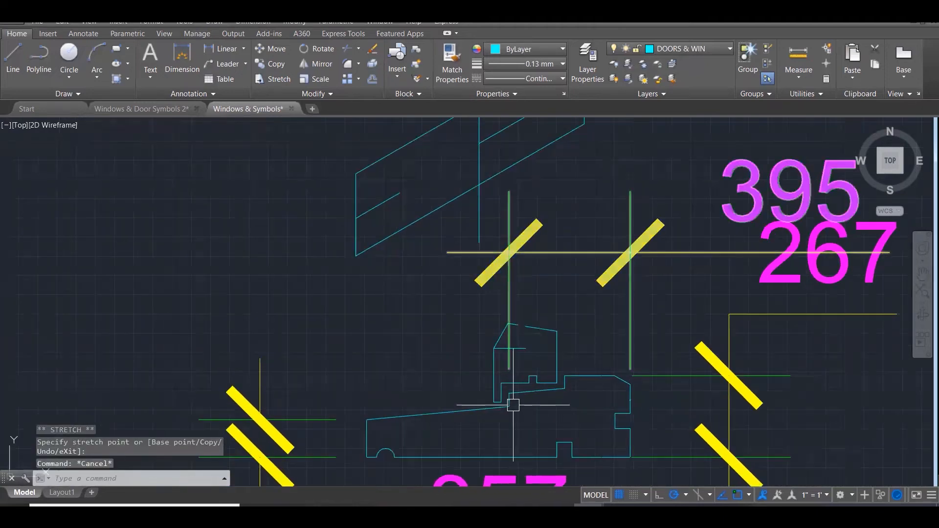
pyautogui.scroll(3, 513, 403)
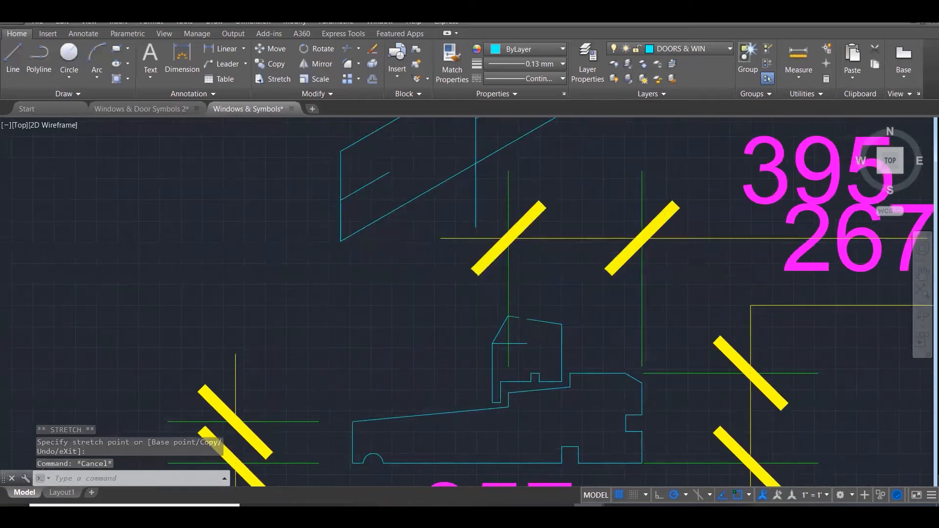
pyautogui.press('Escape')
pyautogui.scroll(-2, 538, 316)
pyautogui.scroll(5, 516, 377)
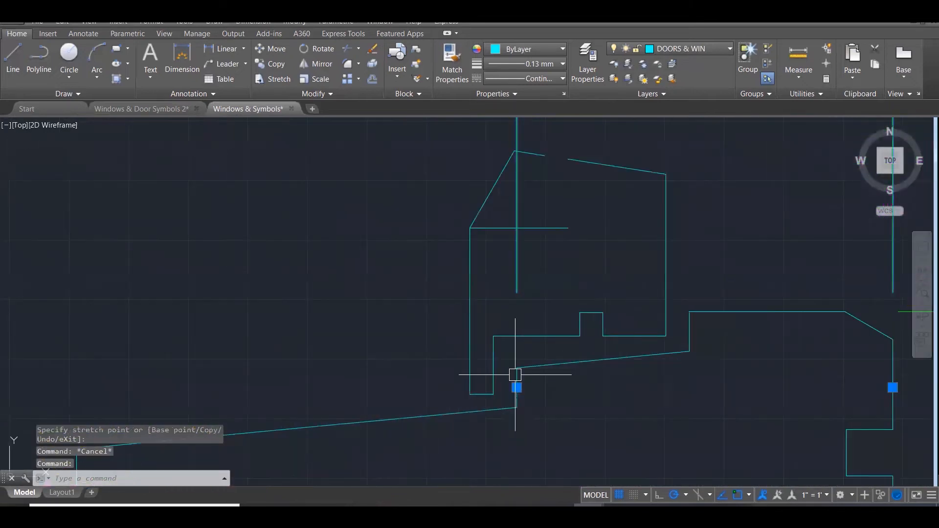
pyautogui.click(503, 356)
pyautogui.click(541, 434)
pyautogui.scroll(-4, 561, 287)
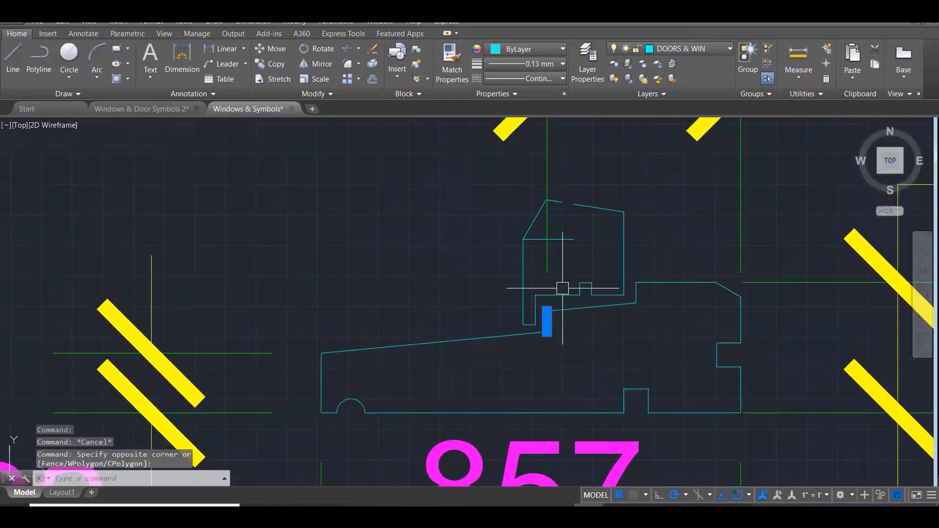
pyautogui.scroll(-1, 563, 391)
pyautogui.click(528, 164)
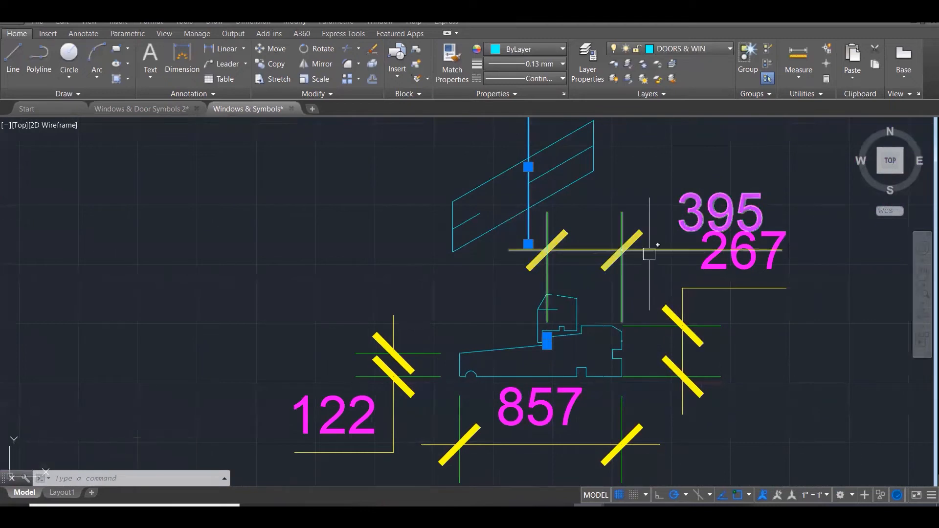
pyautogui.press('Escape')
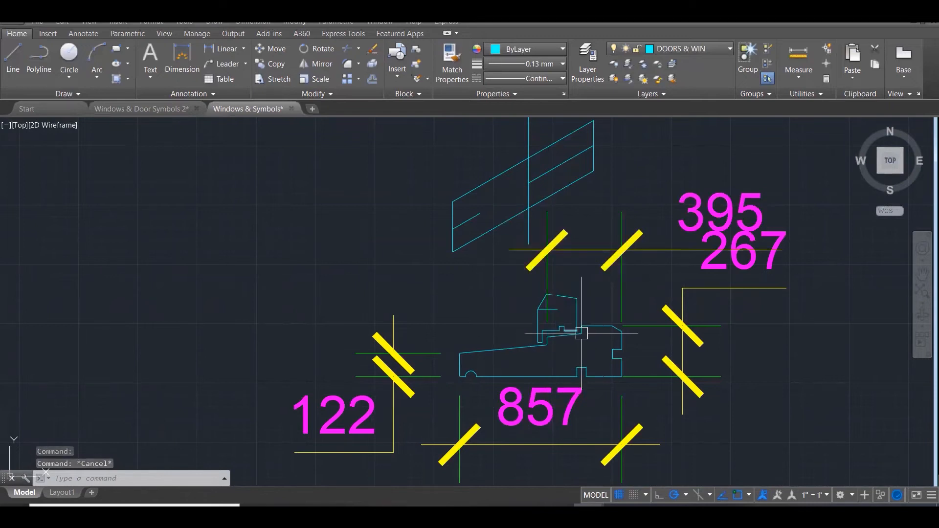
pyautogui.scroll(8, 550, 346)
pyautogui.click(561, 300)
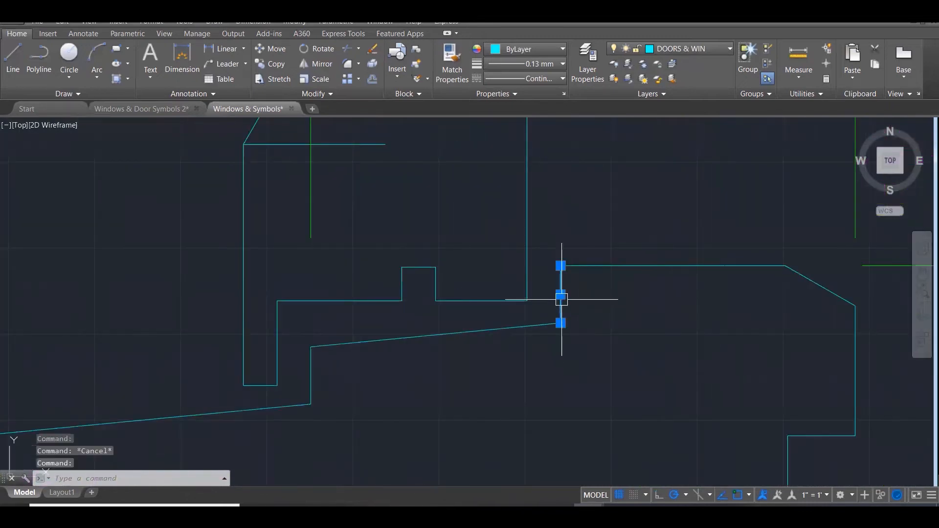
pyautogui.scroll(-5, 561, 300)
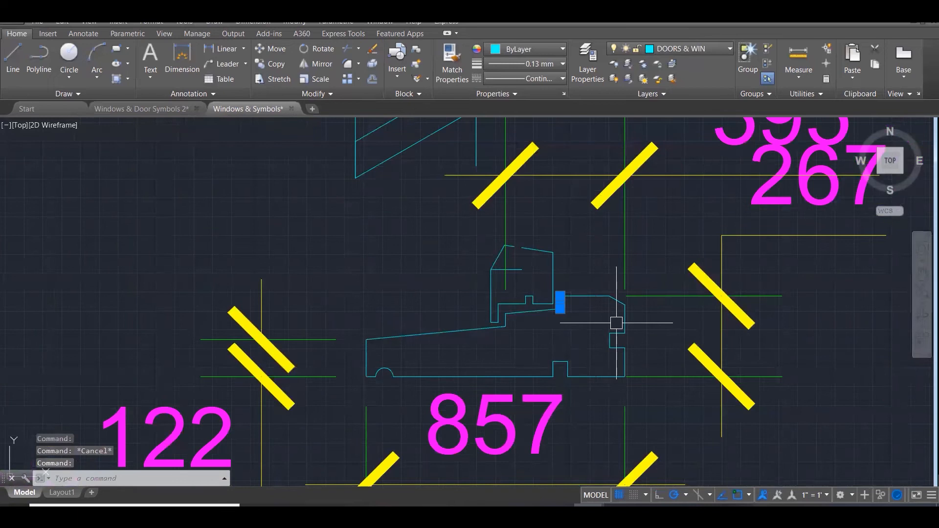
pyautogui.press('Escape')
pyautogui.press('Escape')
# Dimension the horizontal distance from the sill section's upper step to its outer right edge
pyautogui.write('DI')
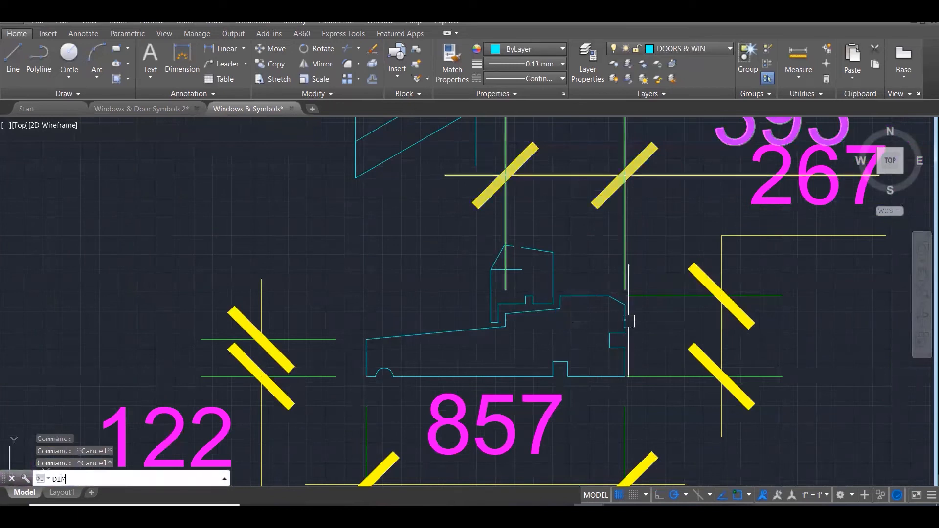
pyautogui.write('M')
pyautogui.press('Return')
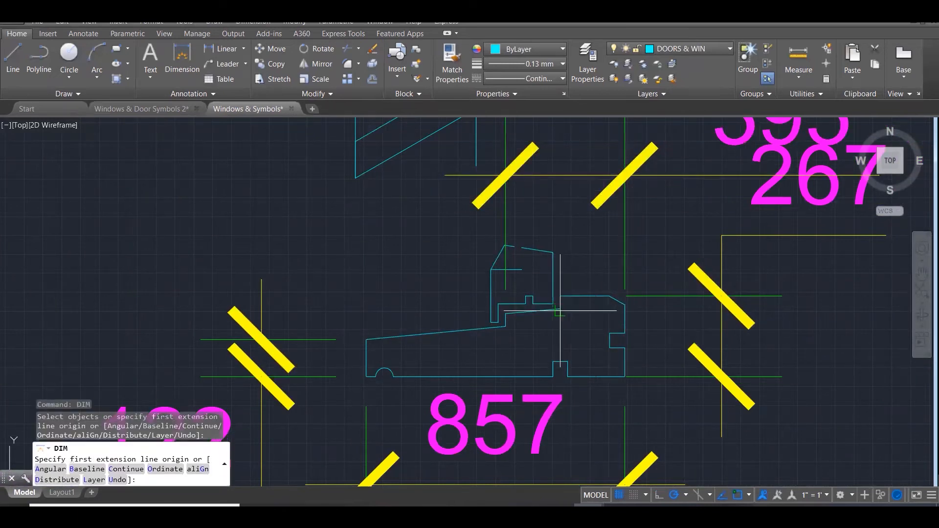
pyautogui.click(559, 310)
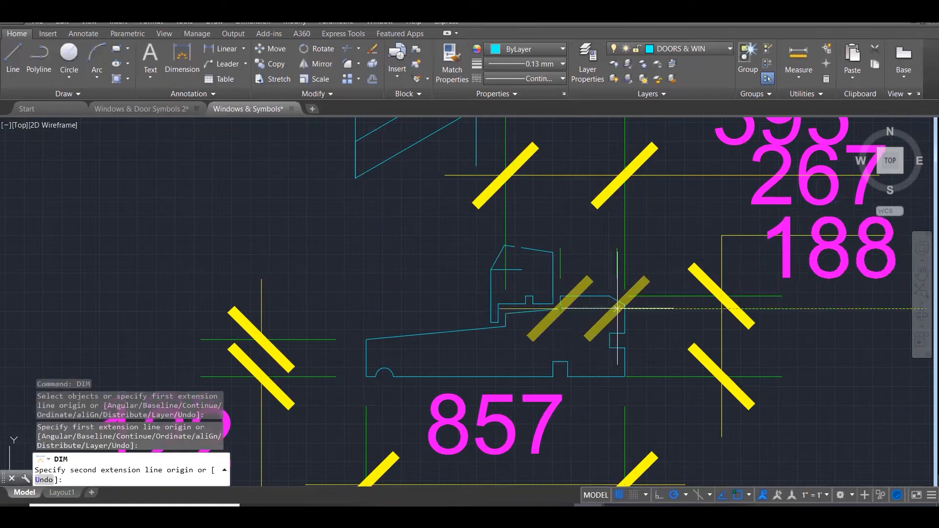
pyautogui.click(624, 309)
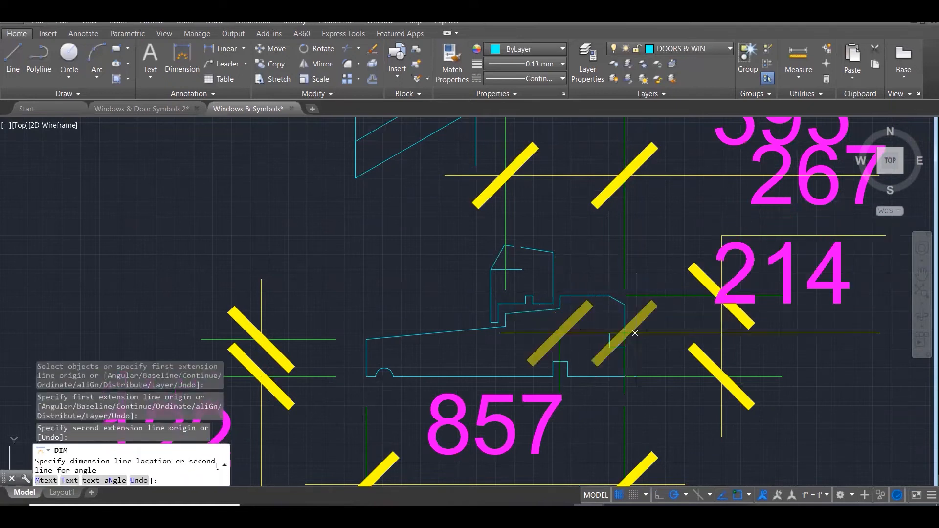
pyautogui.click(626, 319)
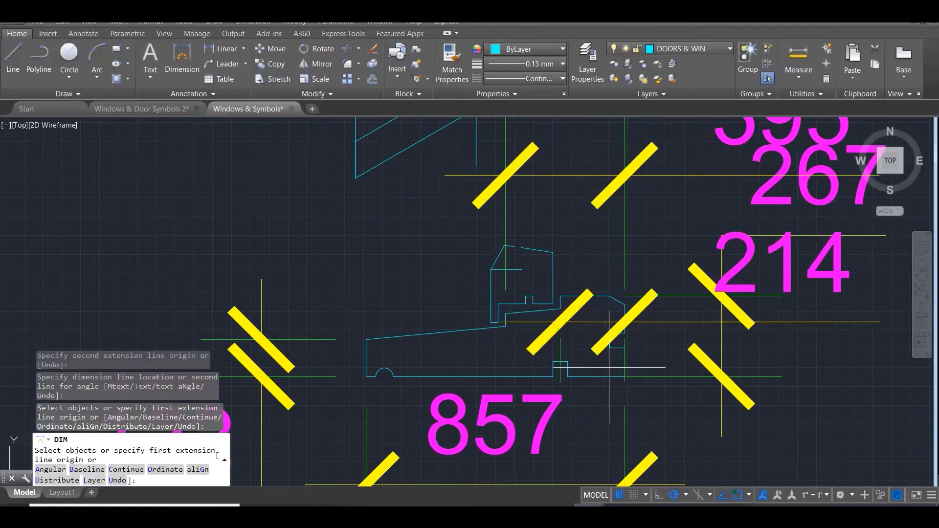
pyautogui.scroll(-6, 620, 397)
pyautogui.press('Escape')
# Draw a 214 line from the parallelogram's upper-right corner along its upper edge, continuing vertically down to the lower edge
pyautogui.scroll(5, 610, 237)
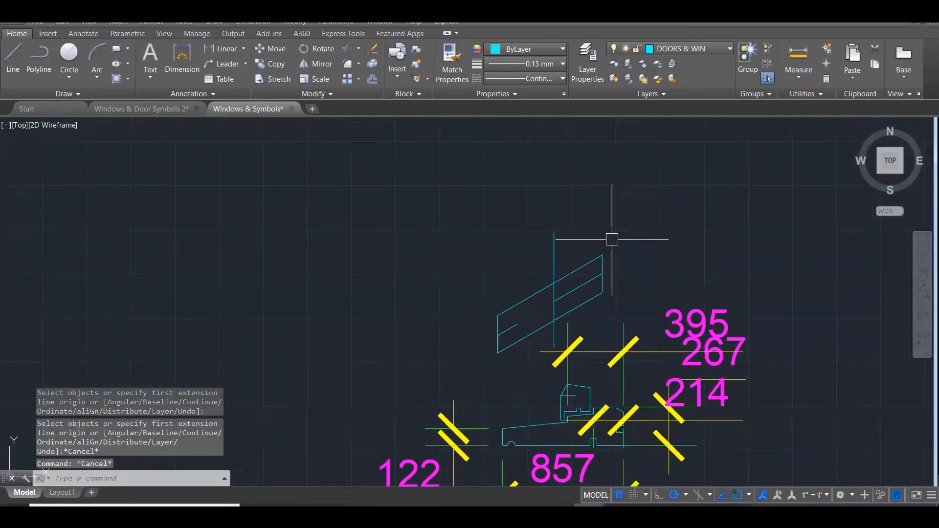
pyautogui.write('l')
pyautogui.press('Return')
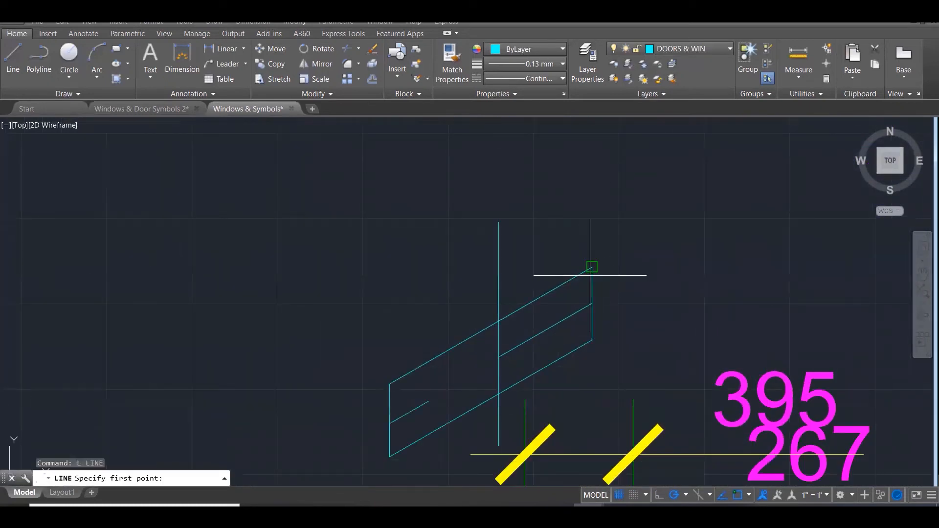
pyautogui.click(592, 267)
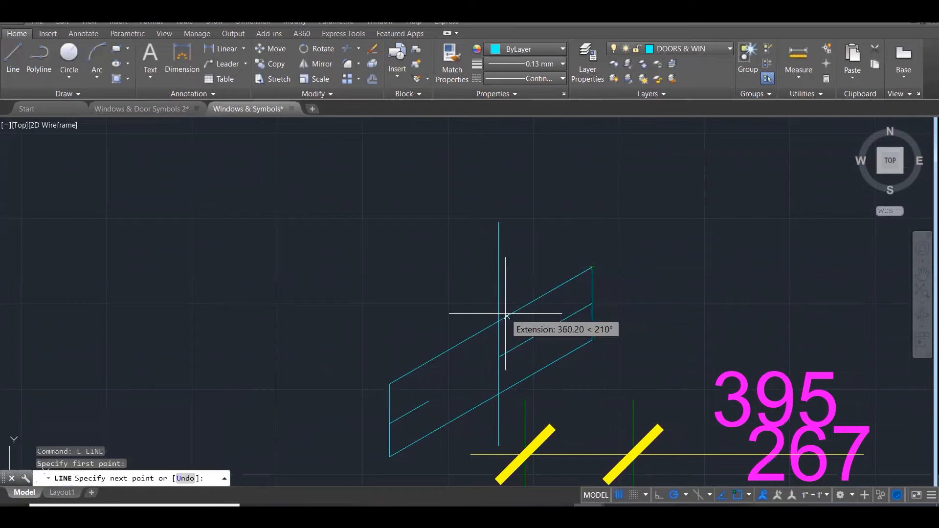
pyautogui.write('214')
pyautogui.press('Return')
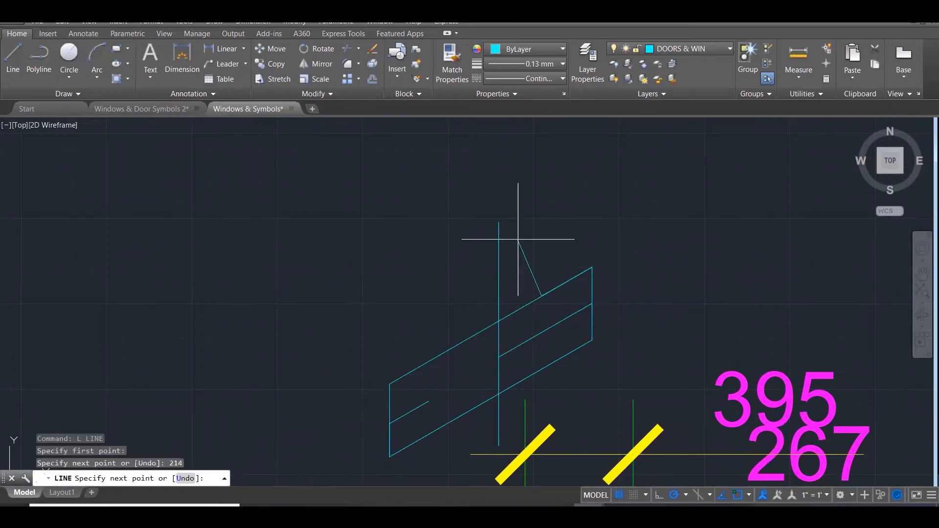
pyautogui.scroll(-2, 548, 217)
pyautogui.scroll(3, 547, 299)
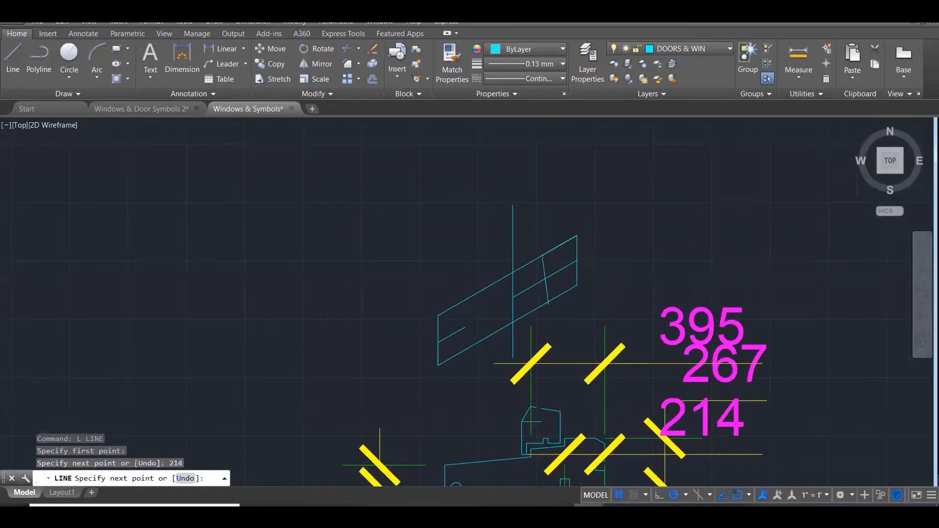
pyautogui.click(541, 305)
pyautogui.press('Escape')
# Delete the 214 dimension from the sill section
pyautogui.scroll(-3, 559, 251)
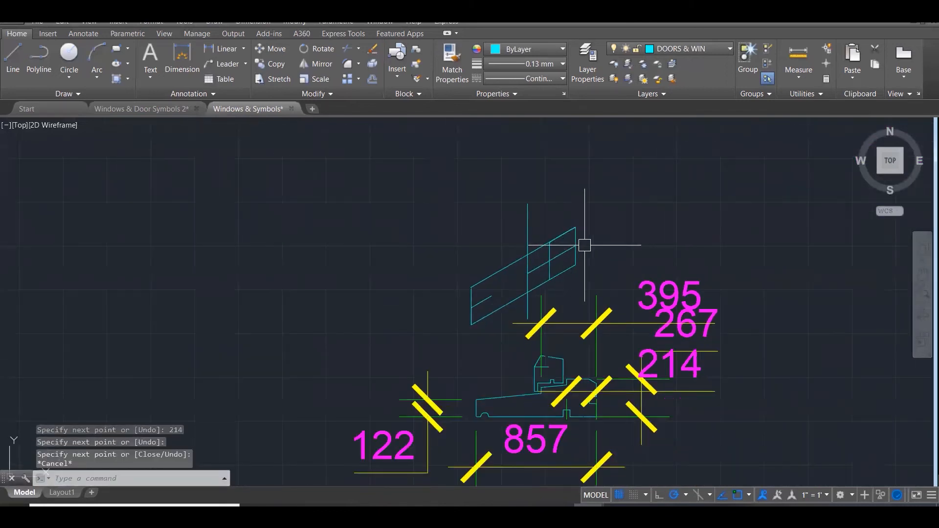
pyautogui.press('Escape')
pyautogui.click(679, 368)
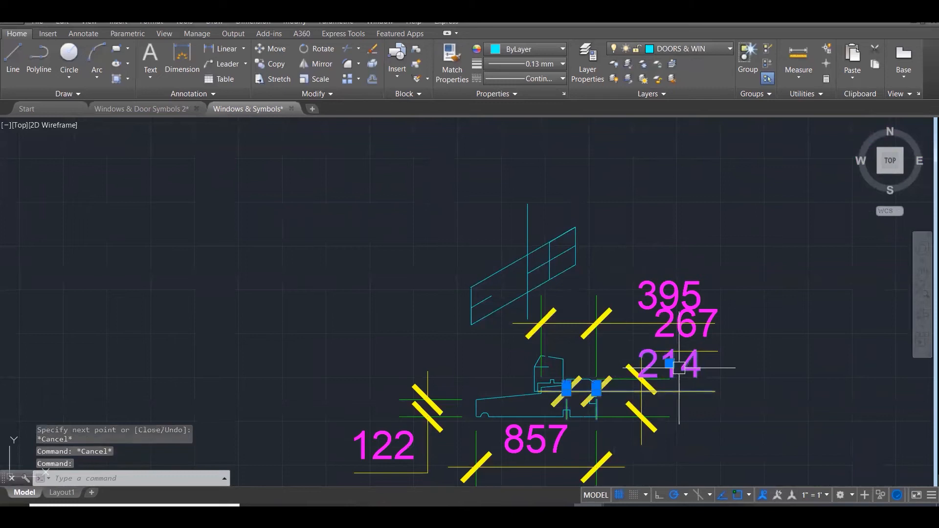
pyautogui.press('Delete')
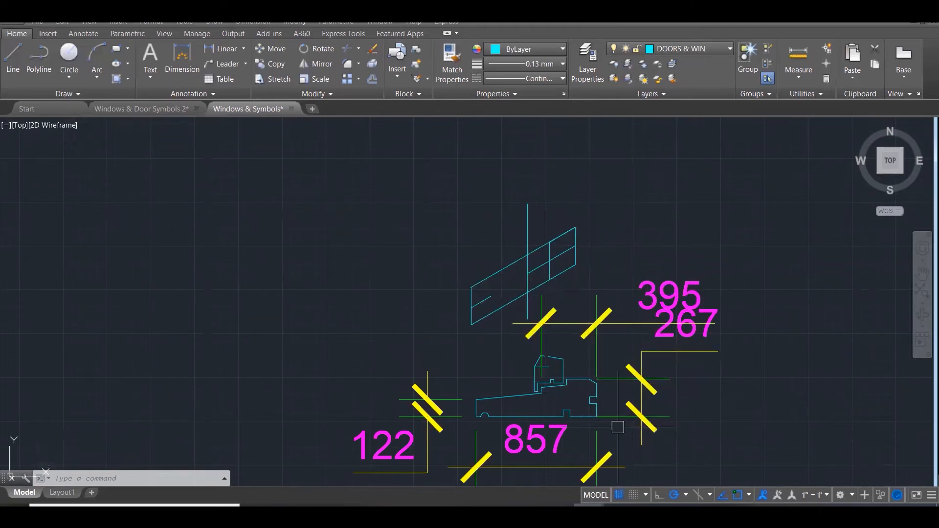
# Measure the height of the upper vertical step on the sill section with the DIST command
pyautogui.moveTo(571, 391)
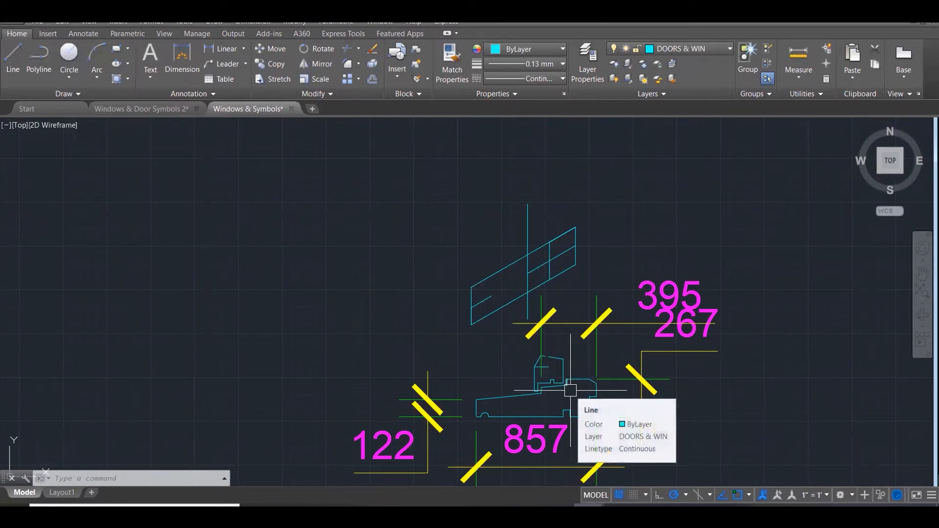
pyautogui.moveTo(537, 397)
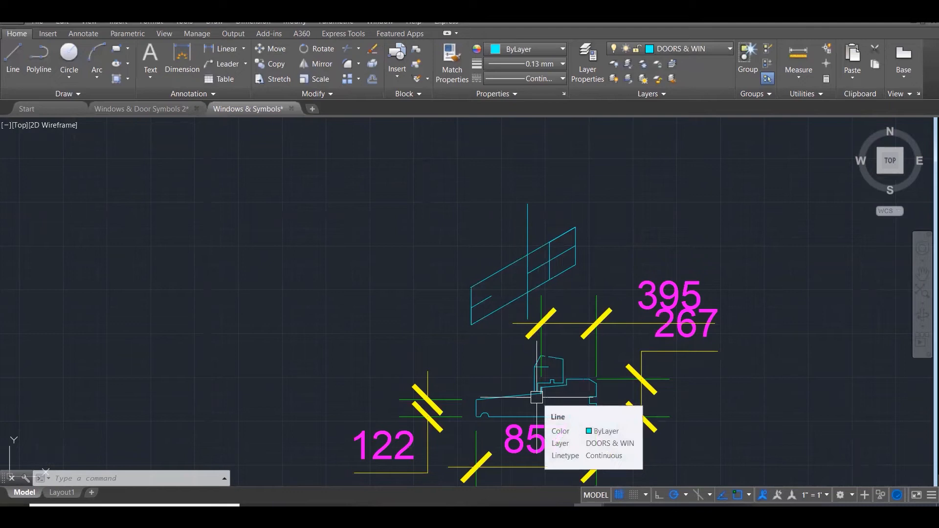
pyautogui.moveTo(526, 412)
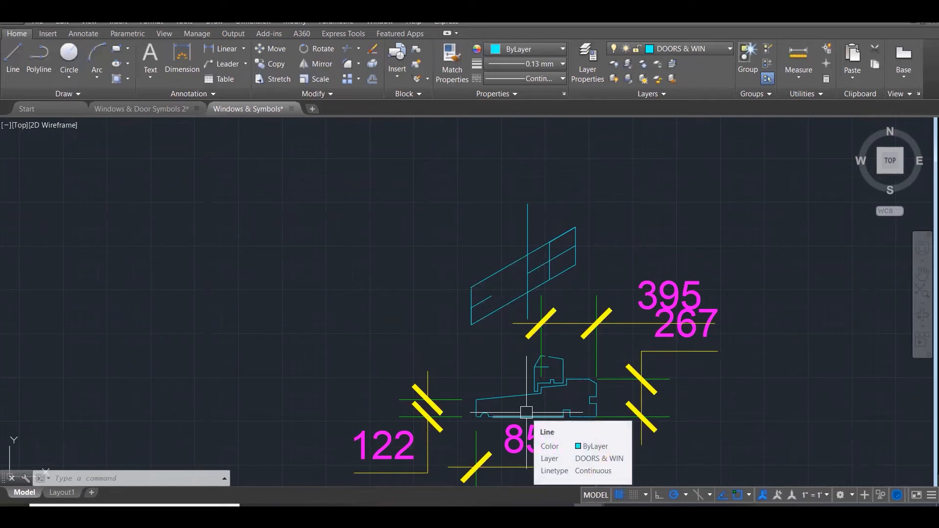
pyautogui.scroll(7, 572, 388)
pyautogui.press('Escape')
pyautogui.press('Escape')
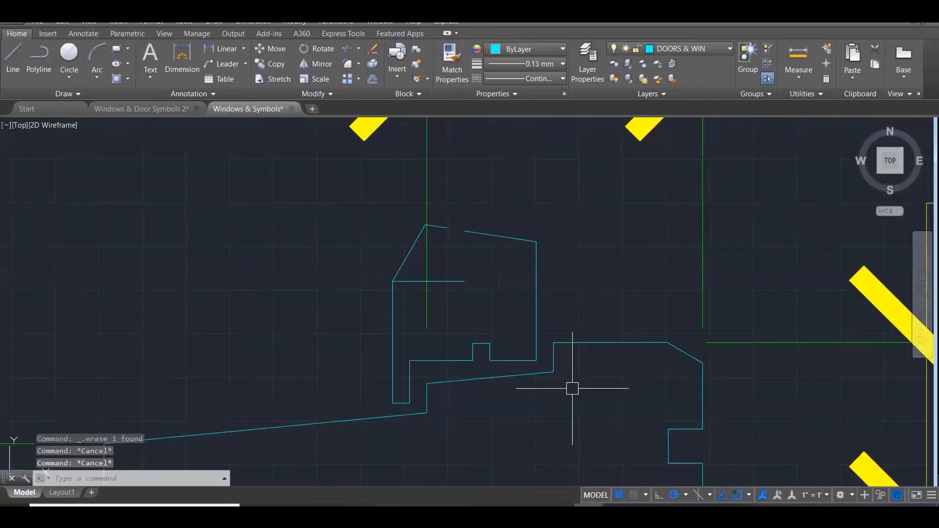
pyautogui.write('DI')
pyautogui.press('Return')
pyautogui.click(554, 343)
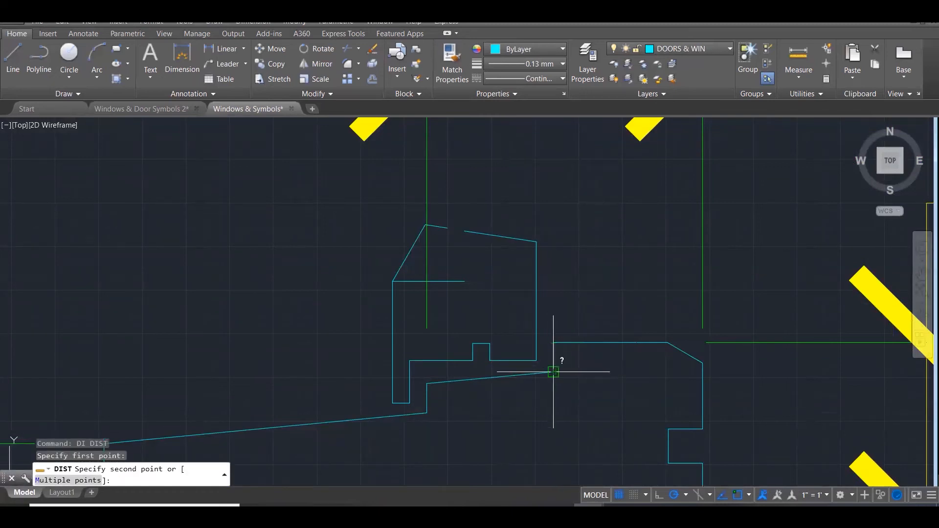
pyautogui.click(550, 370)
# Measure the height of the lower vertical step on the sill section's sloping top
pyautogui.press('Return')
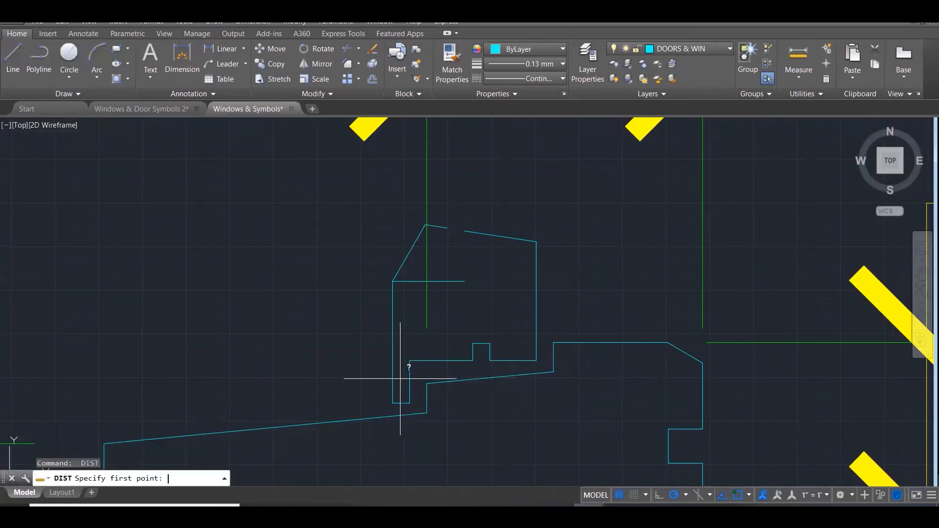
pyautogui.click(429, 381)
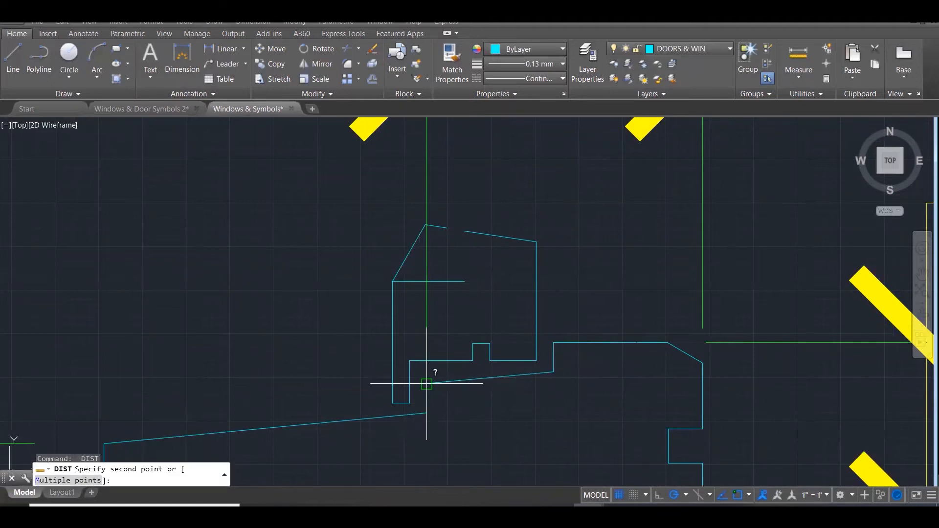
pyautogui.click(426, 414)
pyautogui.press('Escape')
pyautogui.press('Escape')
pyautogui.scroll(-5, 600, 363)
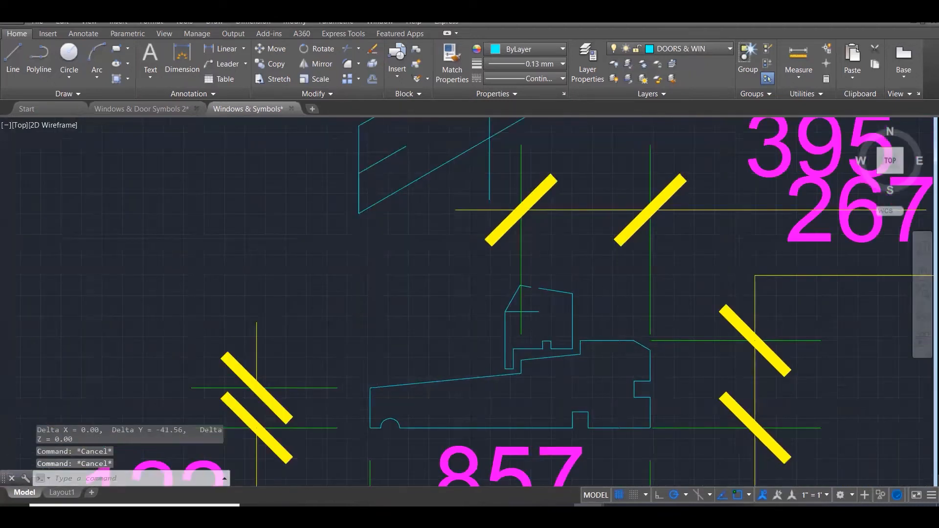
pyautogui.scroll(3, 582, 141)
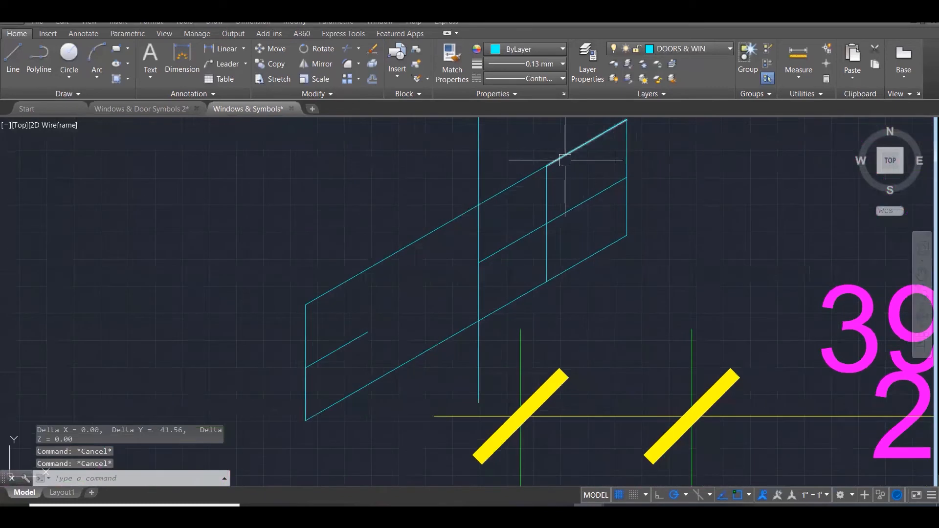
# Draw a 40 line down from the top of the parallelogram's inner vertical, continuing with a short segment parallel to the upper edge
pyautogui.scroll(1, 554, 165)
pyautogui.write('L')
pyautogui.press('Return')
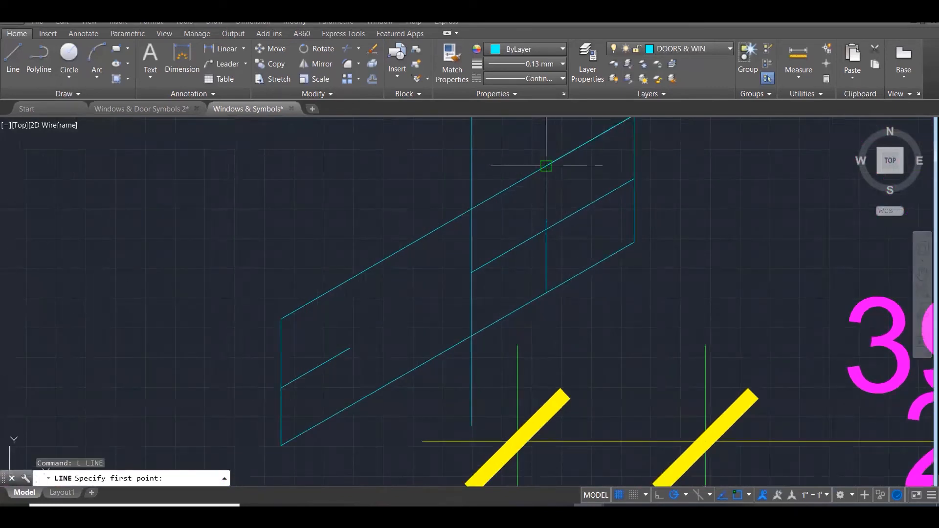
pyautogui.click(546, 166)
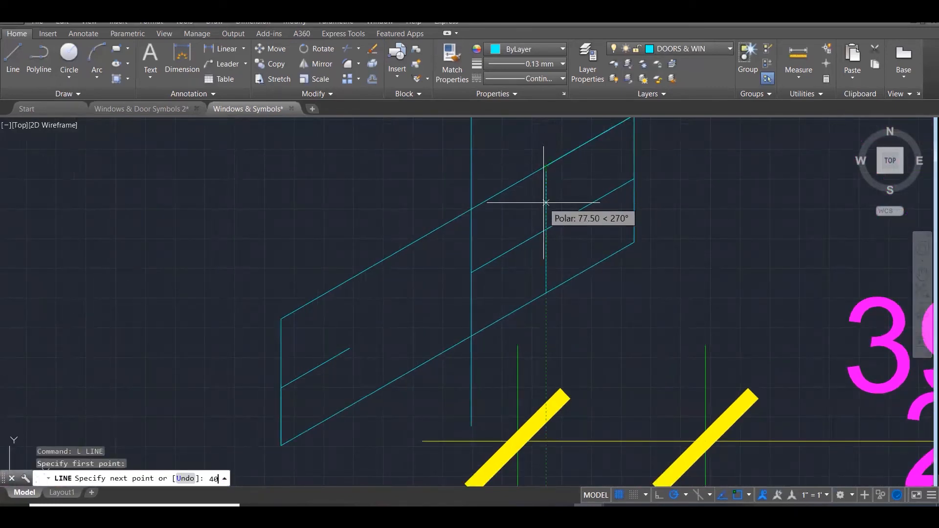
pyautogui.press('Return')
pyautogui.scroll(-2, 591, 177)
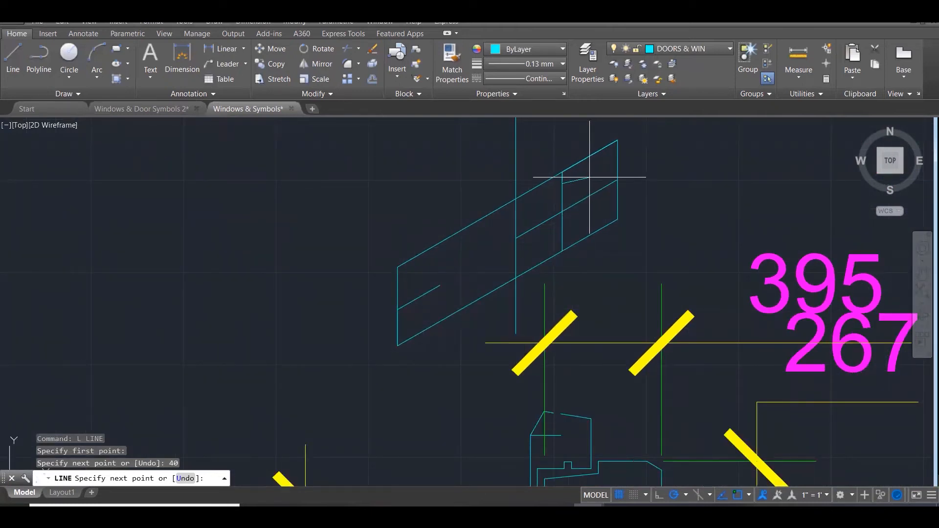
pyautogui.click(582, 172)
pyautogui.press('Escape')
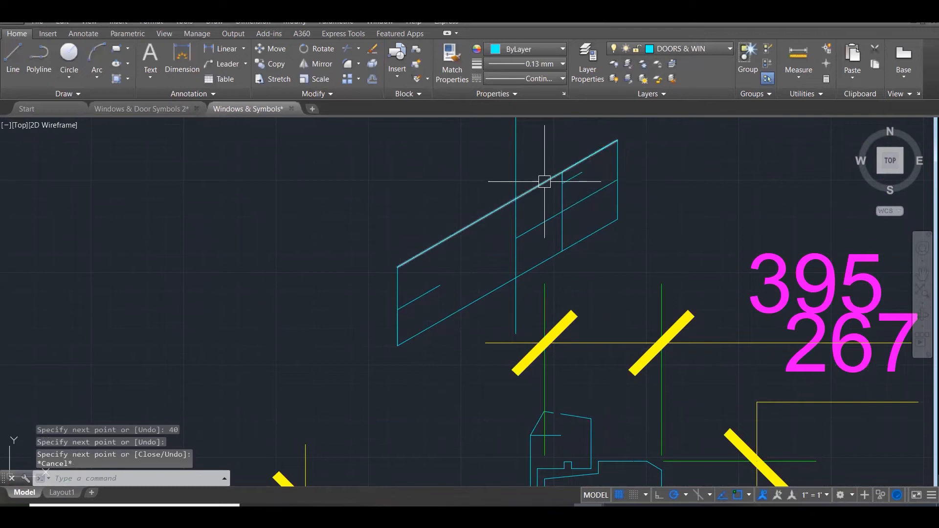
# Measure the height from the sill section's bottom edge to the foot of the lower vertical step with the DIST command
pyautogui.scroll(-2, 545, 181)
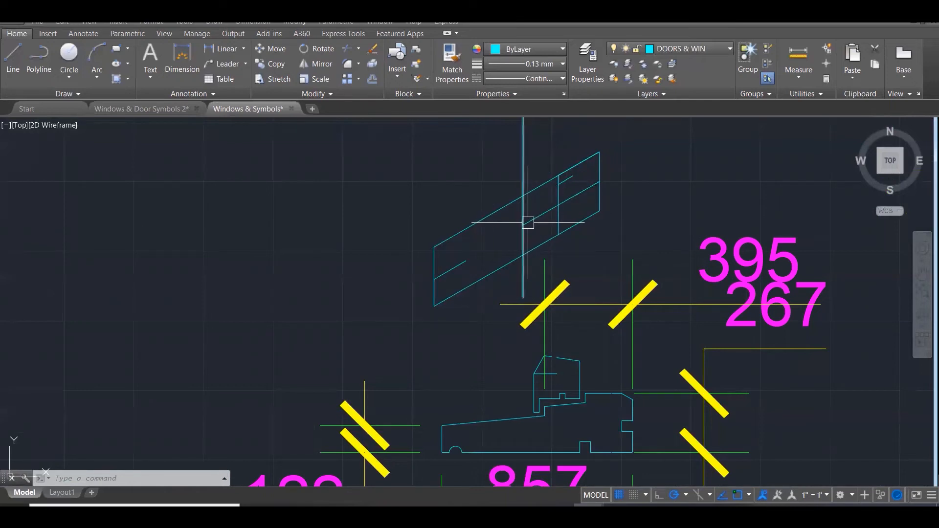
pyautogui.scroll(-1, 527, 222)
pyautogui.scroll(3, 544, 422)
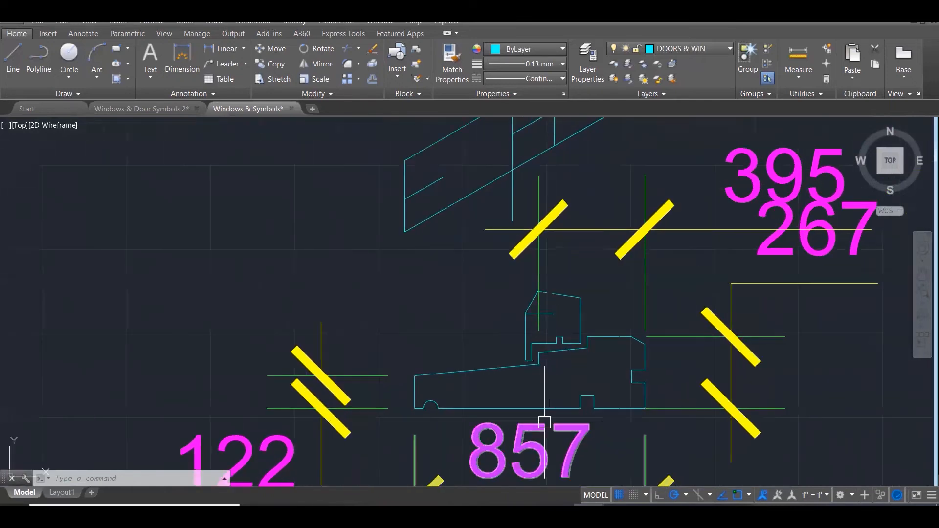
pyautogui.press('Escape')
pyautogui.scroll(3, 541, 420)
pyautogui.write('DI')
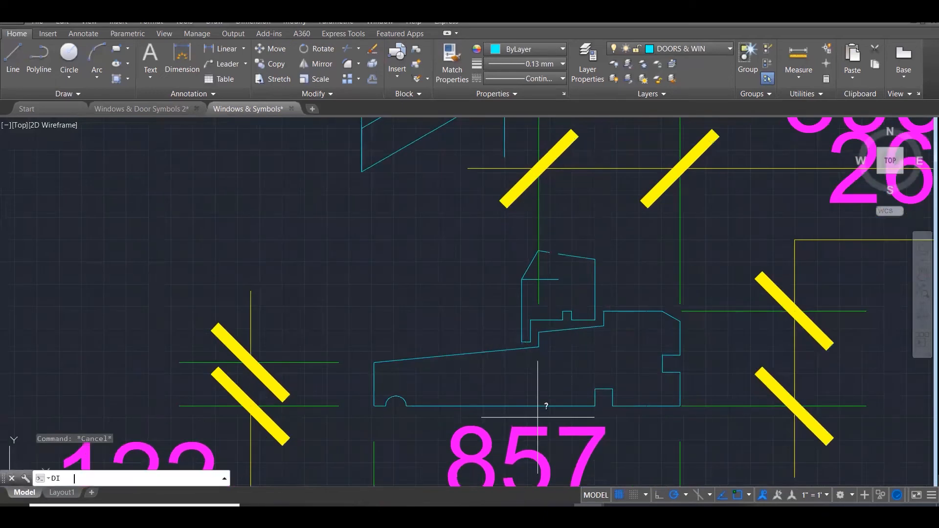
pyautogui.press('Return')
pyautogui.click(539, 348)
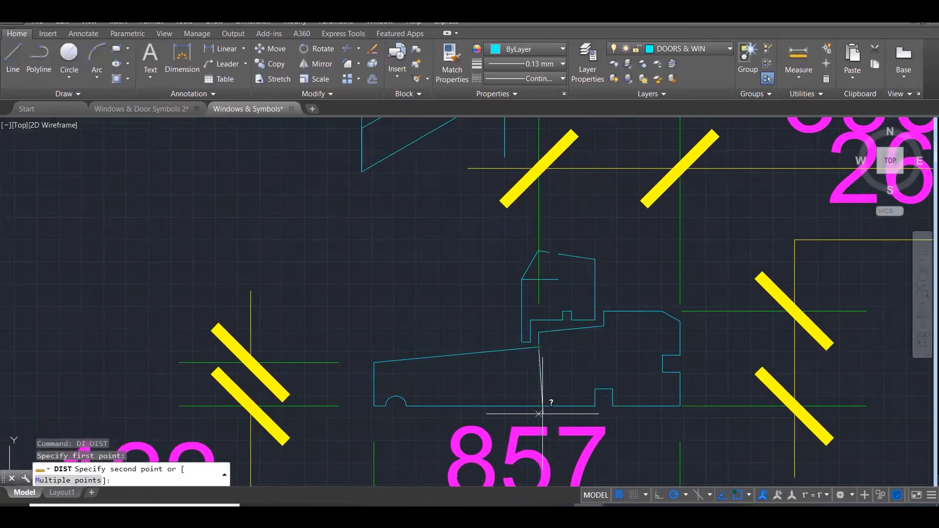
pyautogui.click(539, 406)
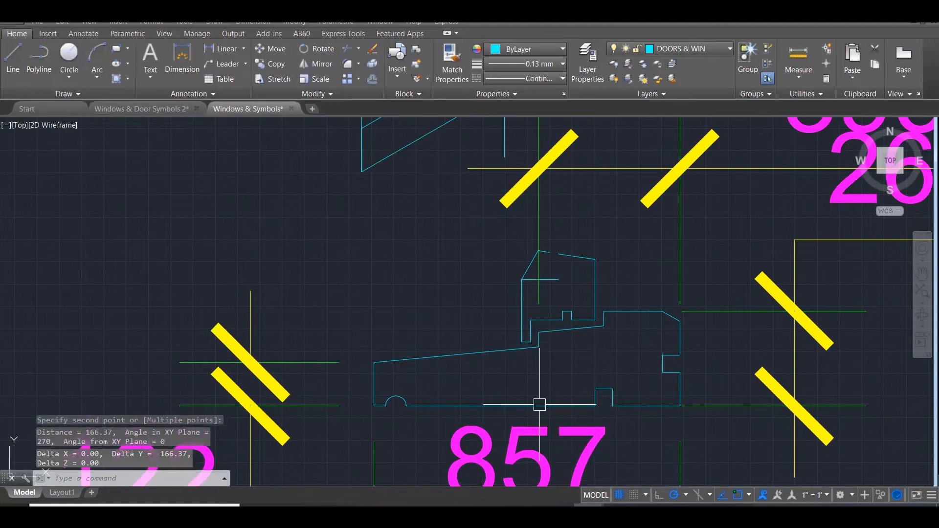
# Draw a circle of radius 166 centred where the long vertical guide crosses the parallelogram's lower edge
pyautogui.scroll(-4, 540, 404)
pyautogui.scroll(4, 529, 247)
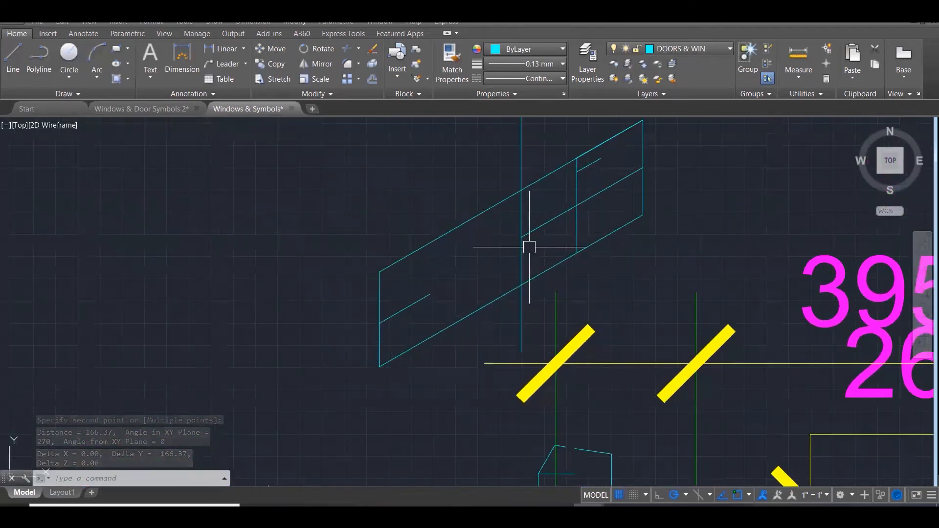
pyautogui.press('Escape')
pyautogui.press('Escape')
pyautogui.press('Escape')
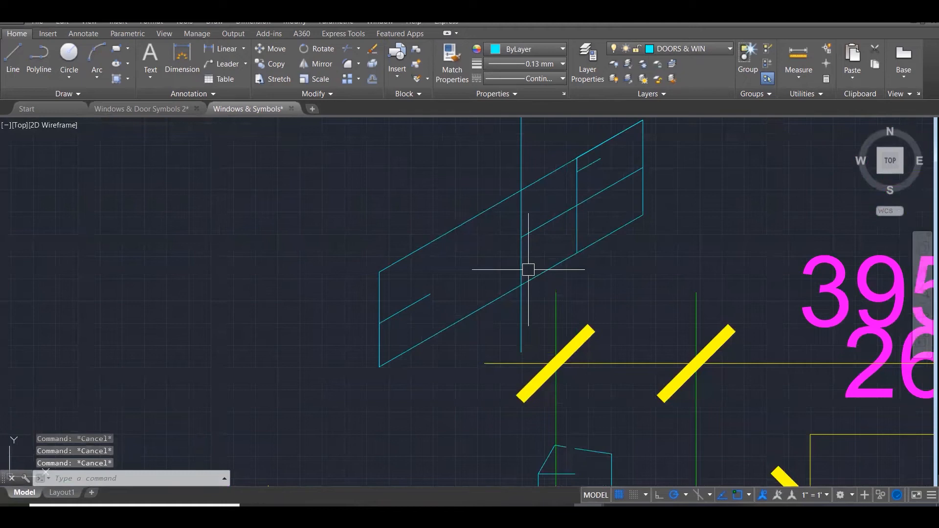
pyautogui.write('c')
pyautogui.press('Return')
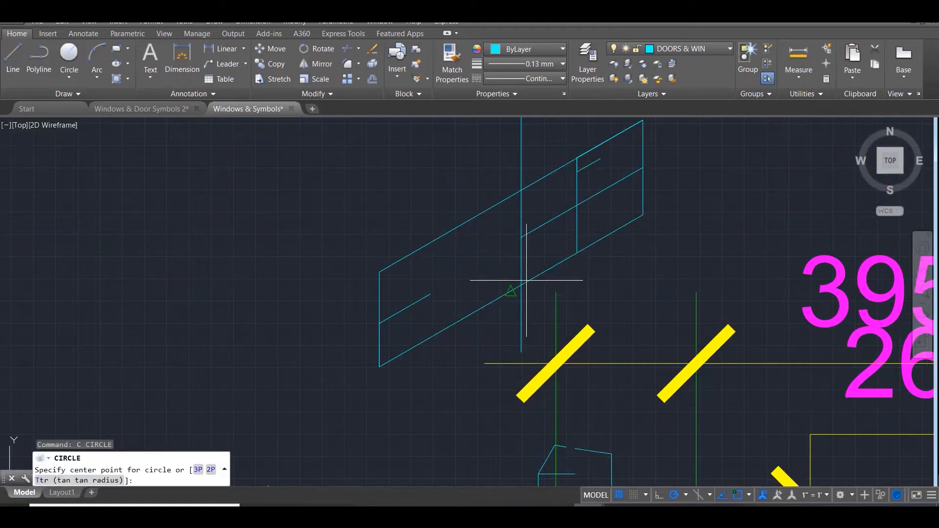
pyautogui.click(522, 285)
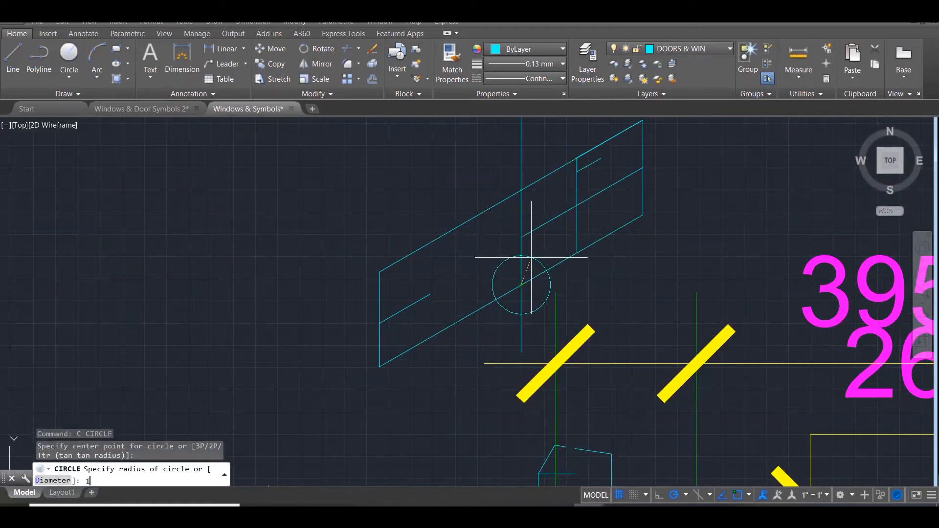
pyautogui.write('166')
pyautogui.press('Return')
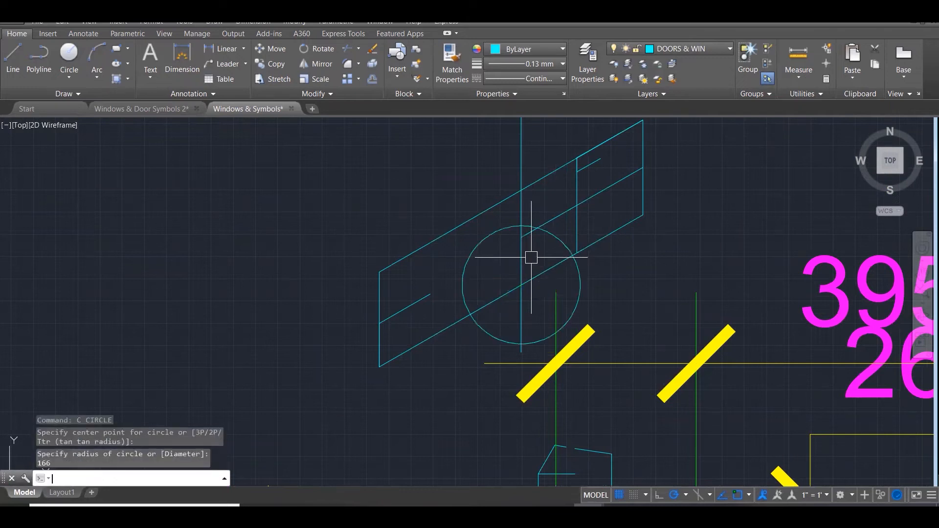
# Draw a 41 line up the guide from the circle's top, continuing to the lower end of the 40 vertical step
pyautogui.write('l')
pyautogui.press('Return')
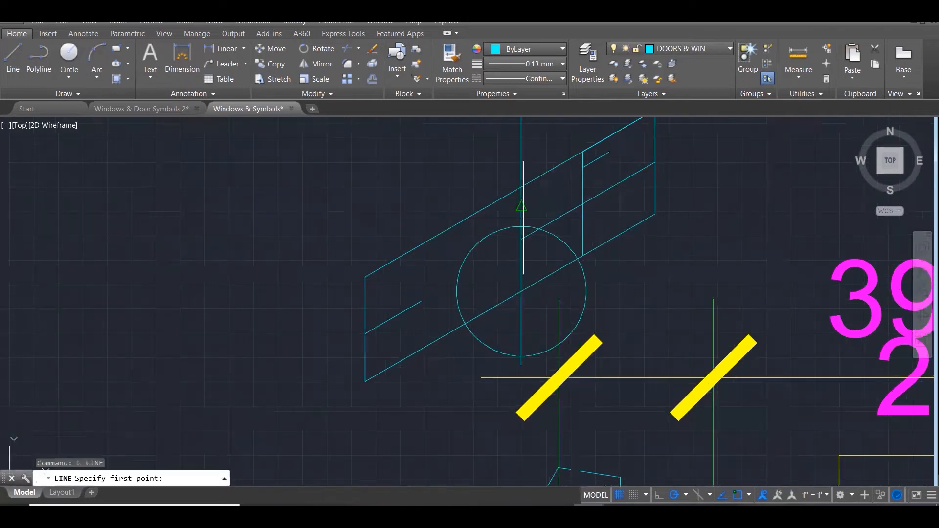
pyautogui.scroll(3, 517, 221)
pyautogui.click(521, 217)
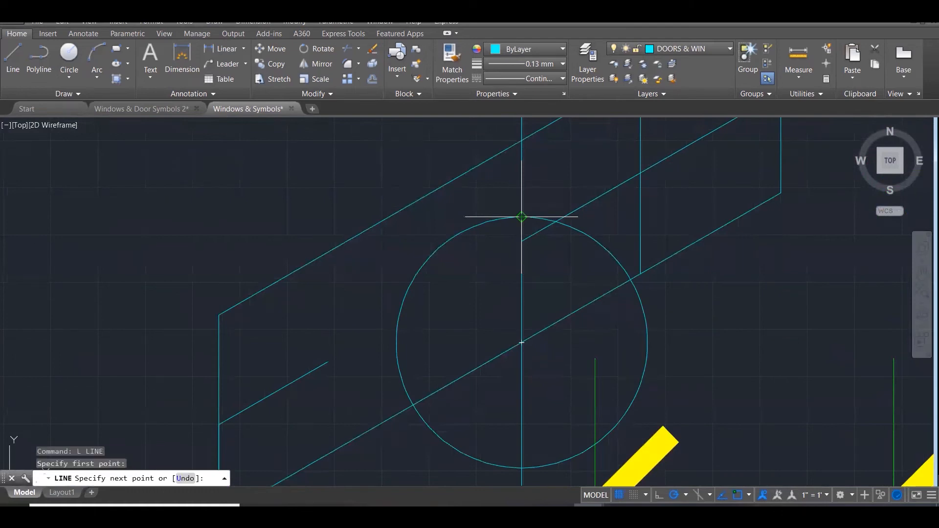
pyautogui.scroll(-7, 531, 195)
pyautogui.scroll(-2, 532, 192)
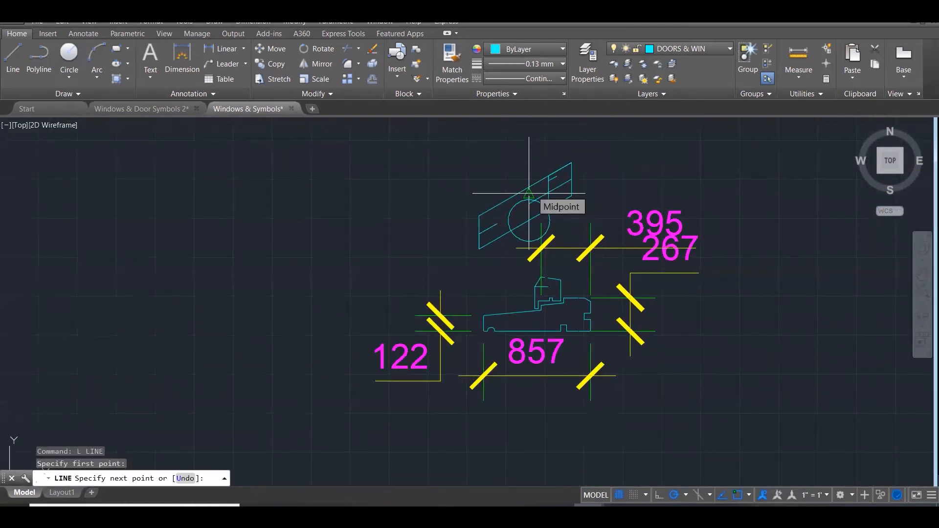
pyautogui.scroll(4, 530, 194)
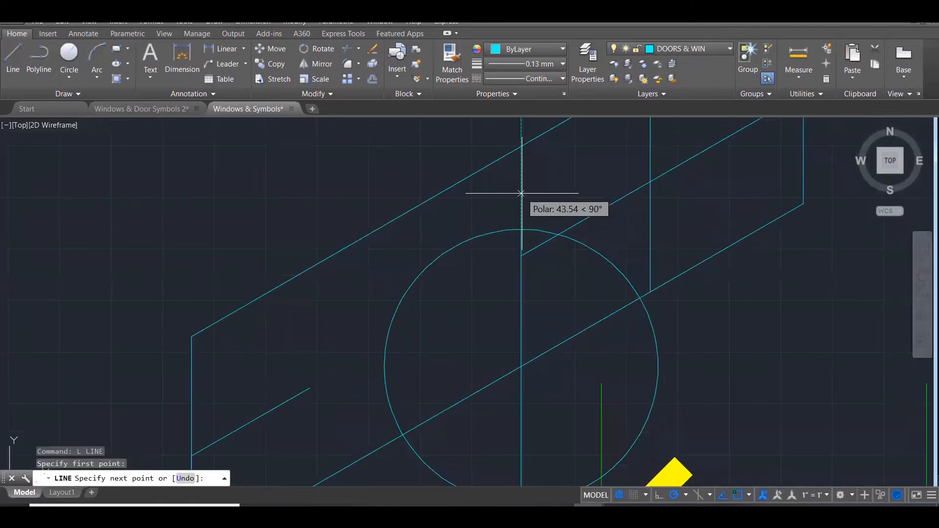
pyautogui.press('Return')
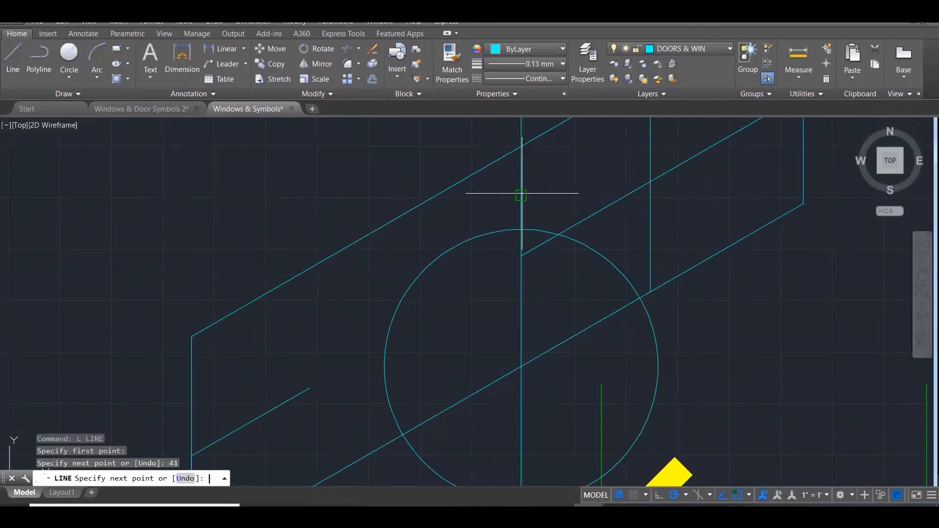
pyautogui.scroll(-2, 555, 181)
pyautogui.scroll(-3, 556, 180)
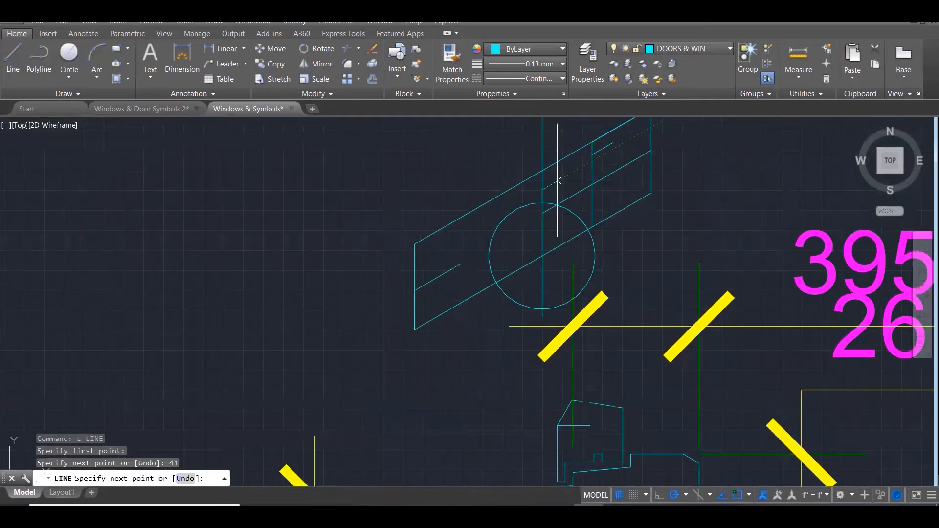
pyautogui.scroll(-2, 557, 180)
pyautogui.scroll(2, 558, 182)
pyautogui.scroll(1, 558, 181)
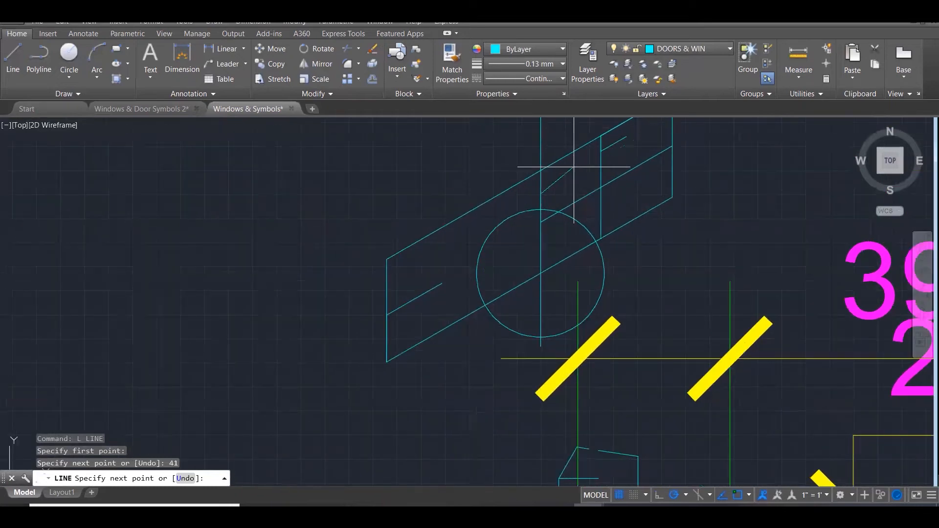
pyautogui.click(600, 151)
pyautogui.press('Escape')
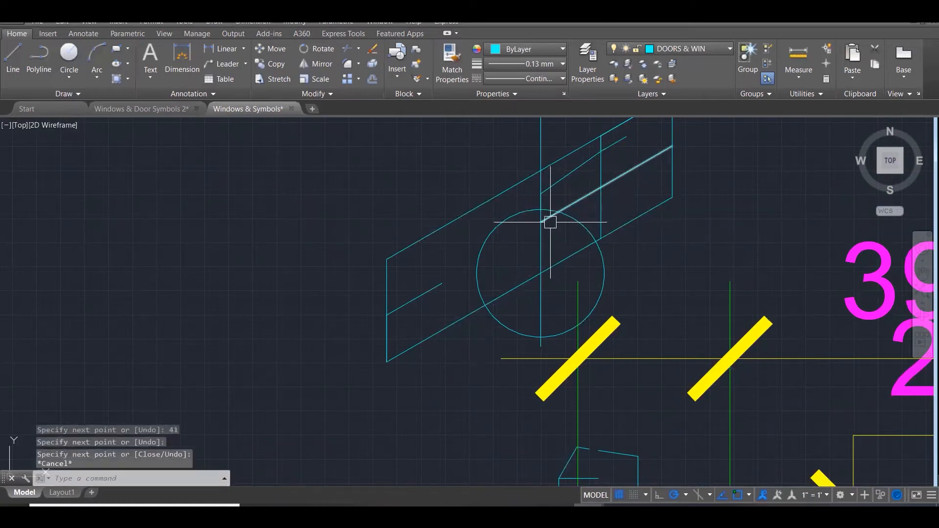
# Draw a line from the circle's top to the start of the short guide on the parallelogram's left edge, and delete the circle
pyautogui.scroll(3, 543, 214)
pyautogui.write('l')
pyautogui.press('Return')
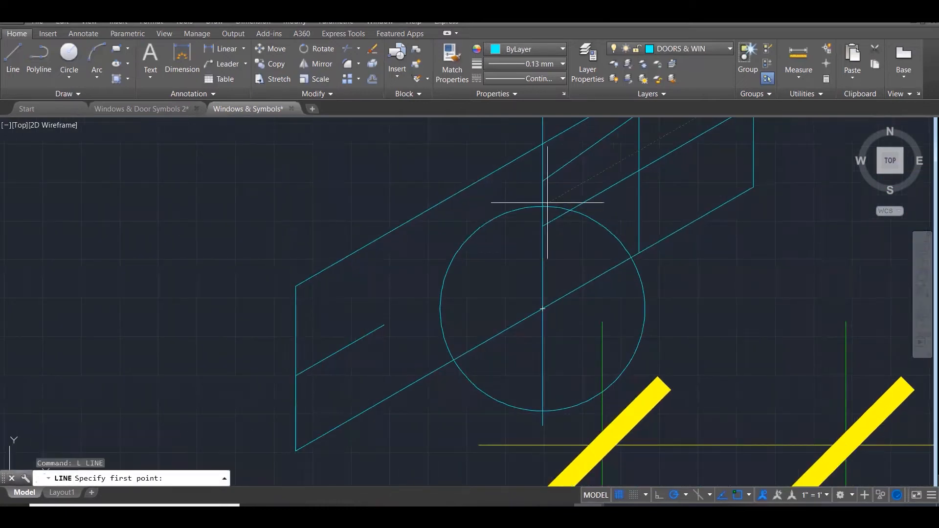
pyautogui.click(548, 202)
pyautogui.scroll(-3, 547, 202)
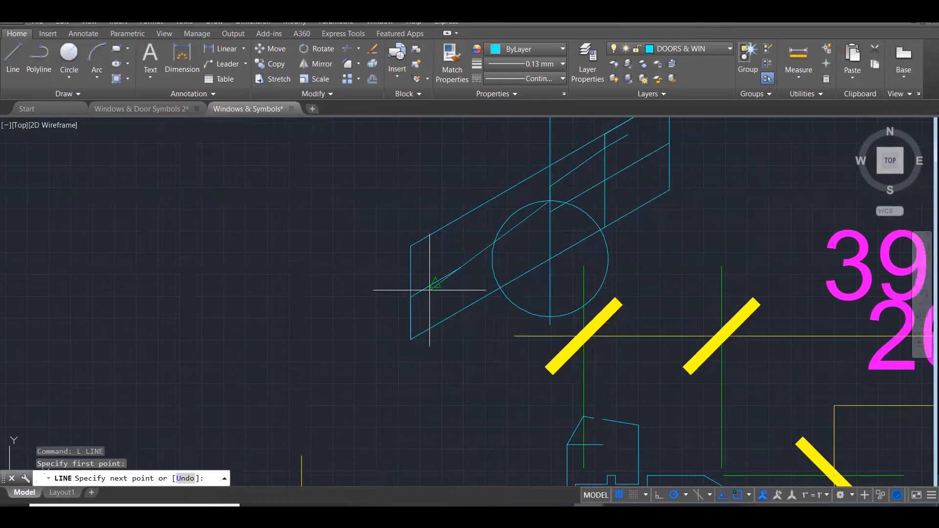
pyautogui.click(410, 297)
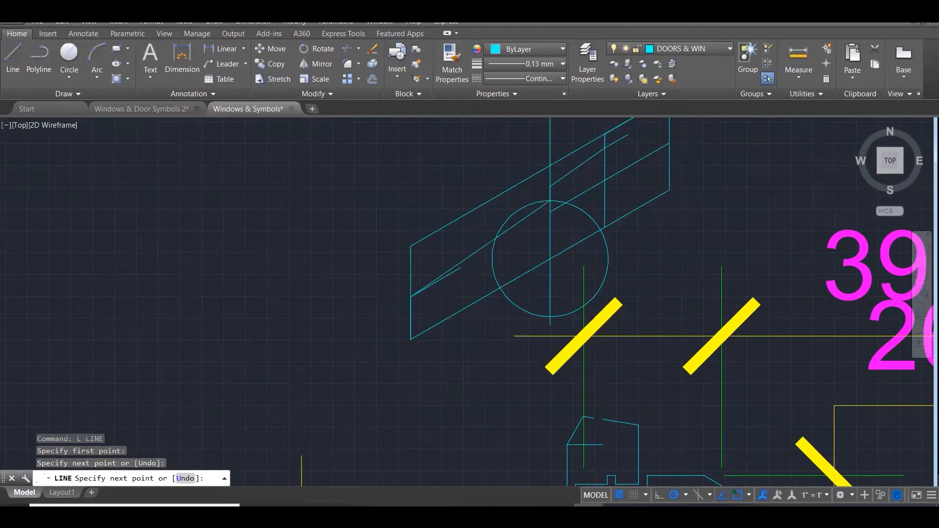
pyautogui.scroll(-2, 410, 297)
pyautogui.press('Escape')
pyautogui.press('Escape')
pyautogui.click(539, 240)
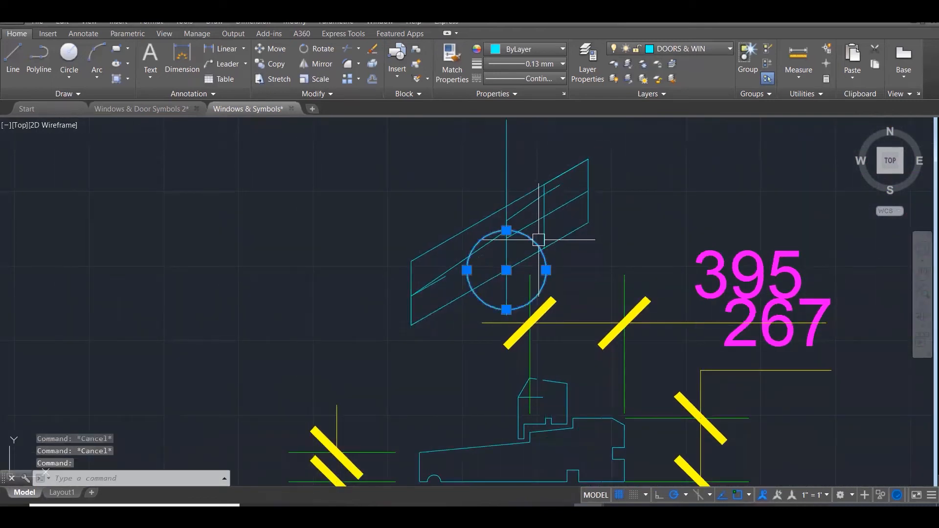
pyautogui.press('Delete')
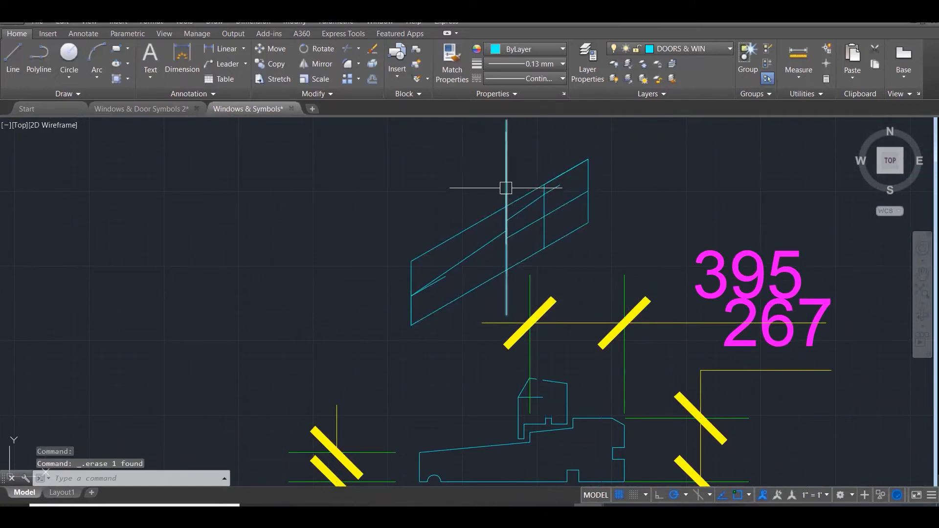
# Try to fillet the lower vertical step with the long sloping line of the angled profile
pyautogui.scroll(3, 506, 223)
pyautogui.write('f')
pyautogui.press('Return')
pyautogui.scroll(2, 503, 218)
pyautogui.click(501, 216)
pyautogui.click(487, 255)
# Delete the long vertical guide line running through the parallelogram
pyautogui.click(505, 310)
pyautogui.click(506, 310)
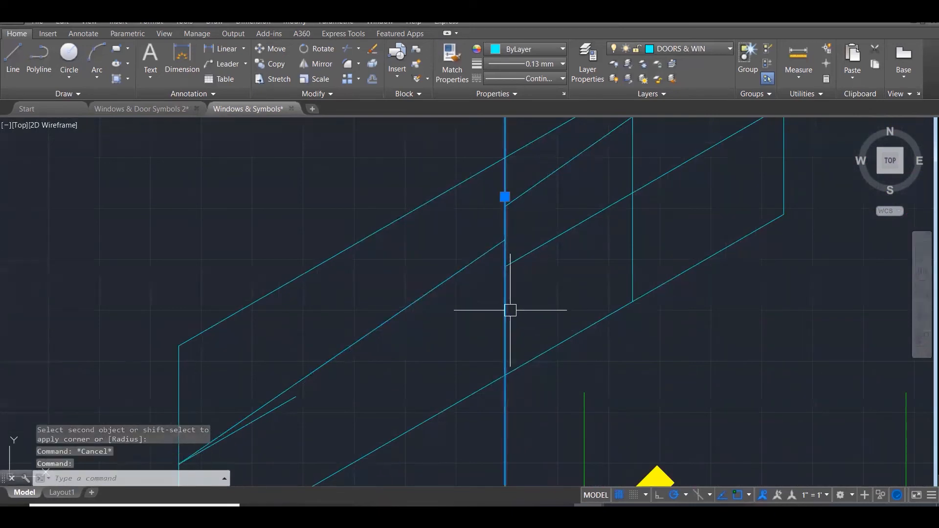
pyautogui.press('Delete')
pyautogui.scroll(-3, 529, 307)
pyautogui.scroll(3, 561, 220)
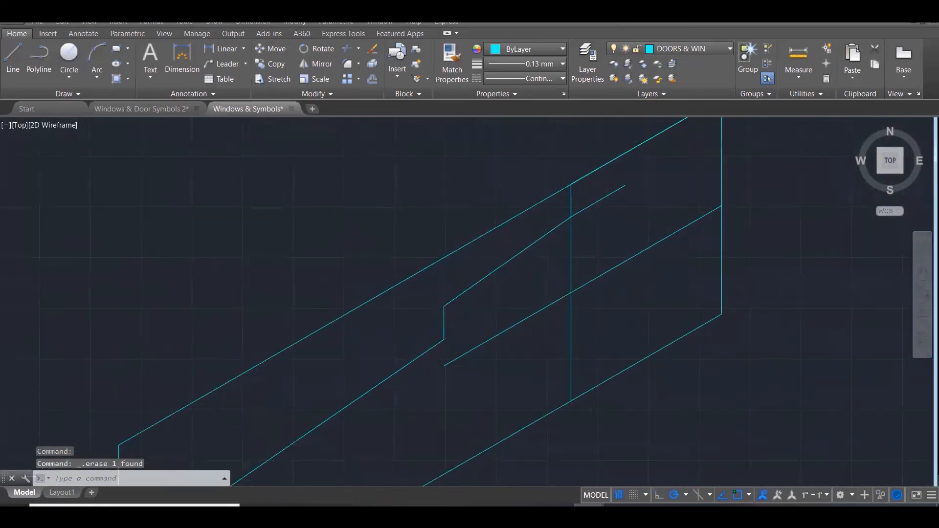
pyautogui.write('f')
pyautogui.press('Return')
pyautogui.click(558, 223)
pyautogui.click(570, 204)
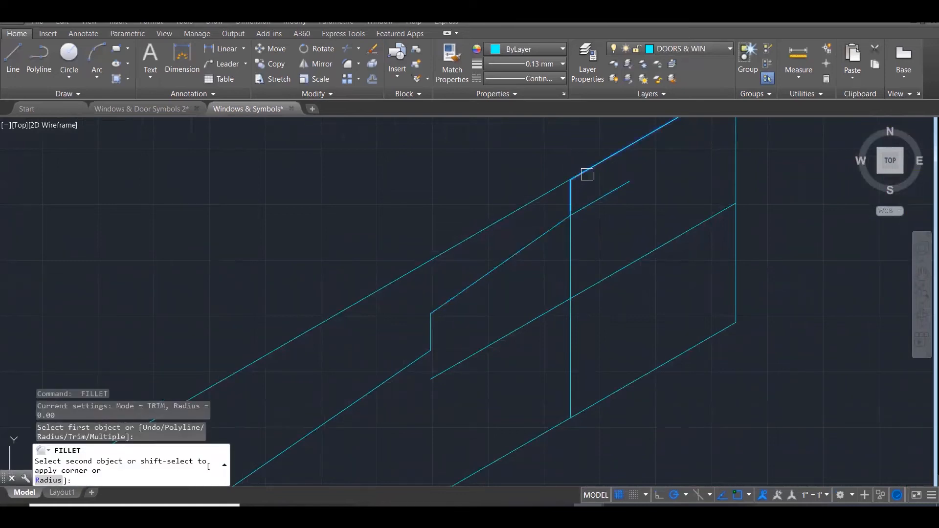
pyautogui.press('Escape')
# Delete the long inner vertical line below the upper step of the angled profile
pyautogui.click(573, 244)
pyautogui.press('Delete')
pyautogui.scroll(-3, 604, 224)
pyautogui.write('f')
pyautogui.press('Return')
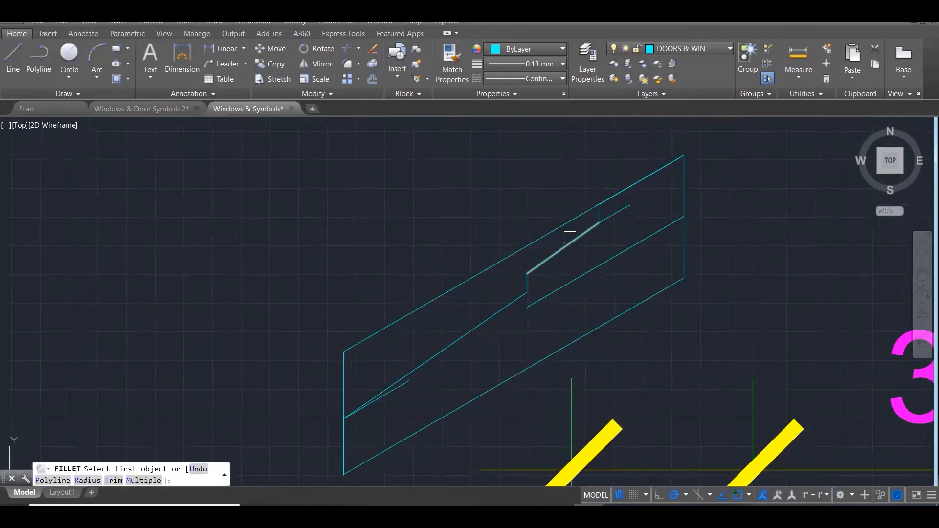
pyautogui.click(571, 238)
pyautogui.scroll(3, 603, 210)
pyautogui.press('Escape')
# Delete the short sloping segment that extends beyond the foot of the upper vertical step
pyautogui.click(636, 214)
pyautogui.press('Delete')
# Delete the short sloping line at the low end of the angled profile and the sloping guide line beneath its lower step
pyautogui.scroll(-4, 646, 210)
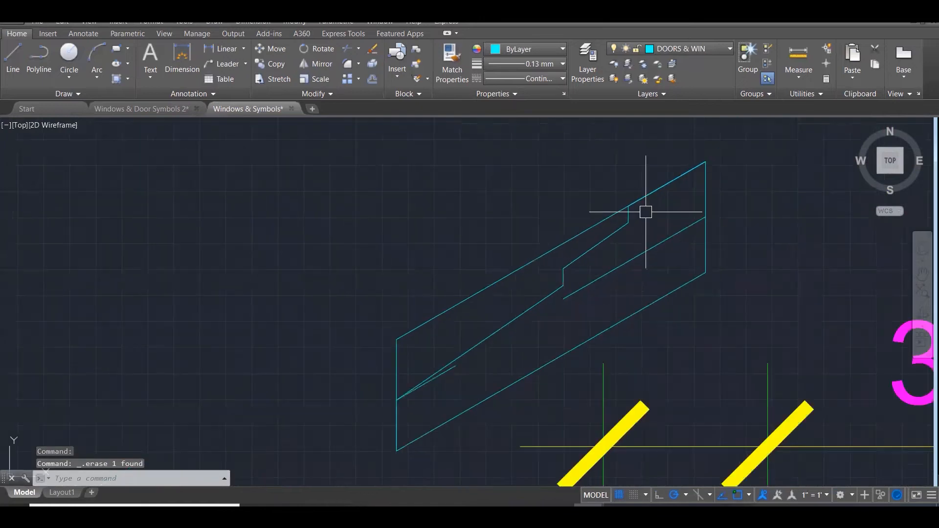
pyautogui.scroll(-3, 595, 225)
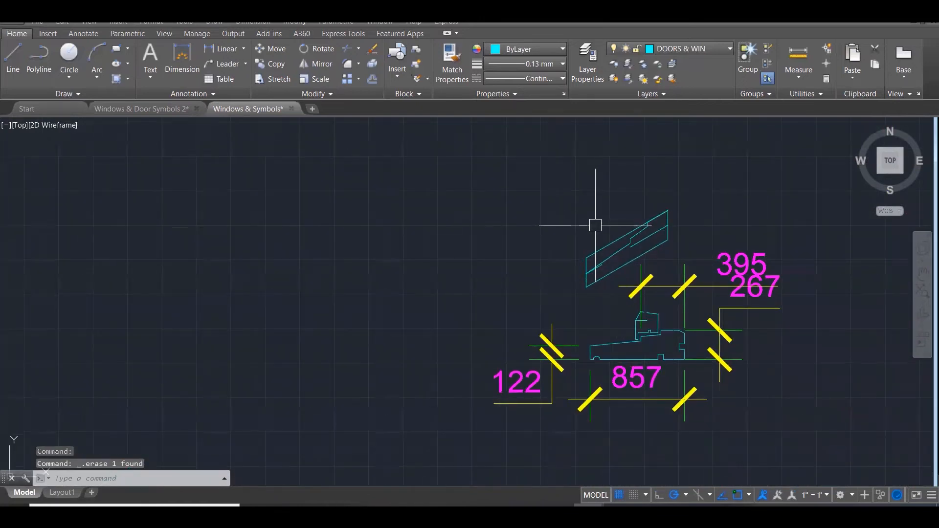
pyautogui.scroll(5, 621, 239)
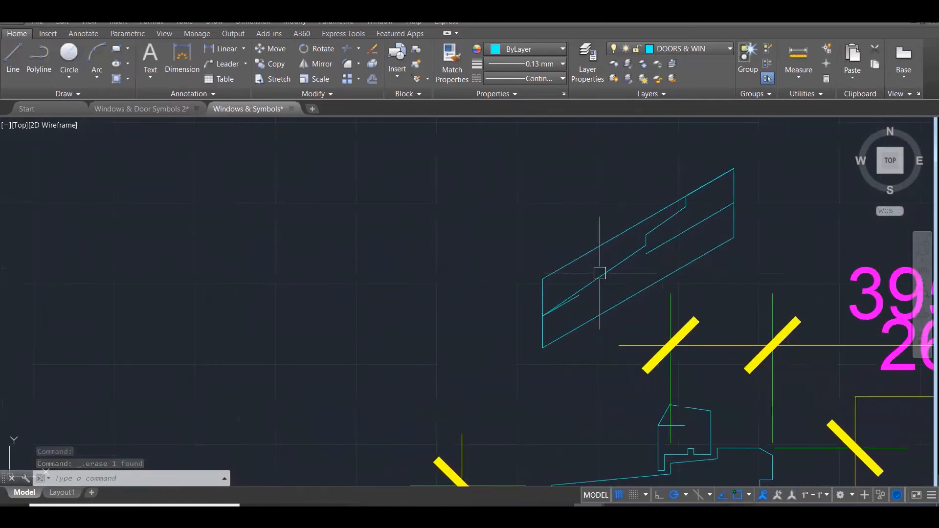
pyautogui.click(577, 295)
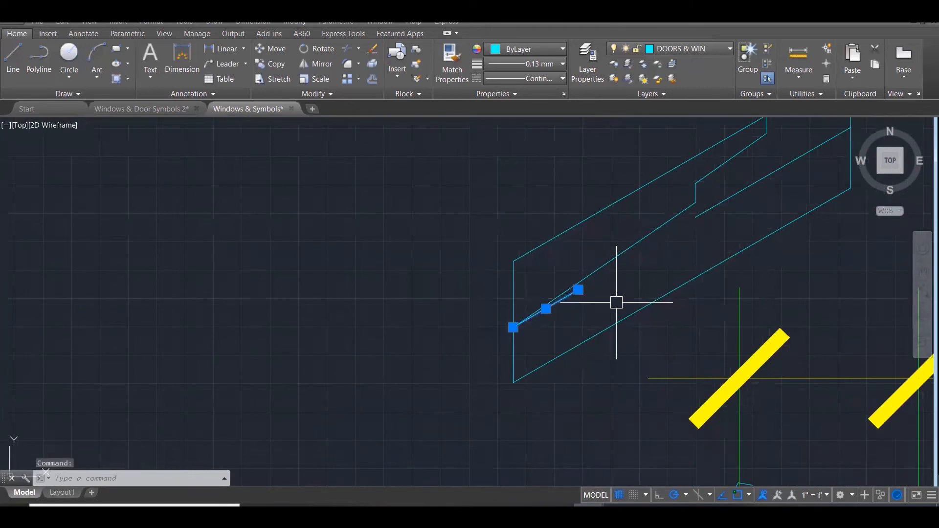
pyautogui.press('Delete')
pyautogui.click(726, 204)
pyautogui.press('Delete')
pyautogui.scroll(-3, 603, 271)
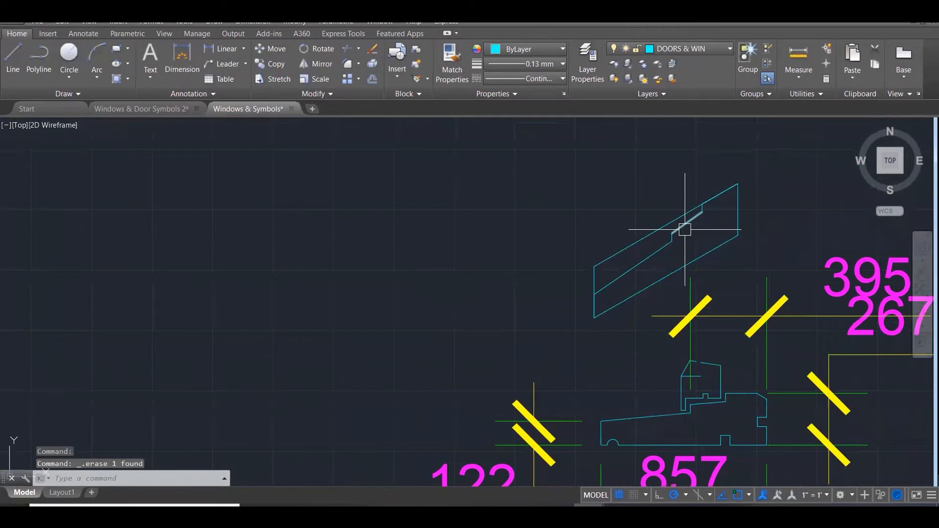
pyautogui.write('f')
pyautogui.press('Return')
pyautogui.scroll(5, 691, 215)
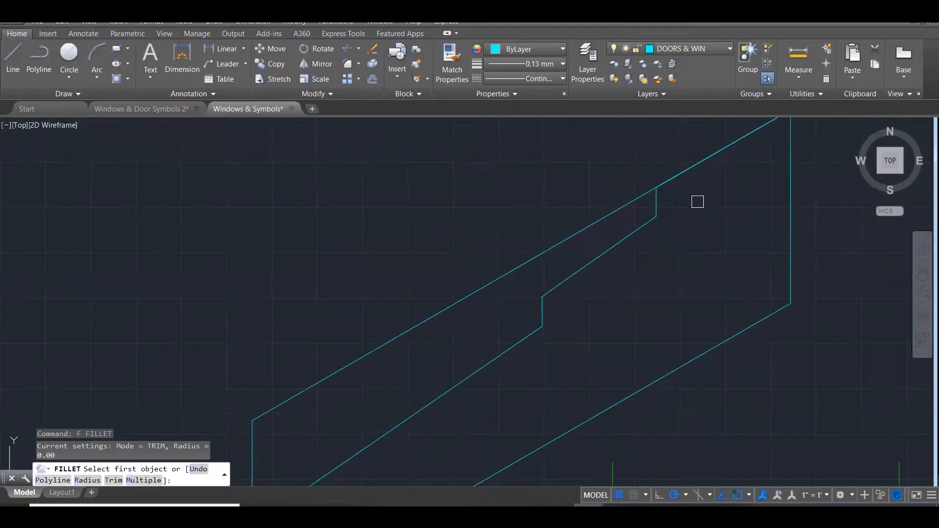
pyautogui.click(657, 199)
pyautogui.press('Escape')
# Delete the long sloping edge of the original parallelogram that spans above the steps
pyautogui.click(617, 208)
pyautogui.press('Delete')
pyautogui.scroll(-5, 616, 206)
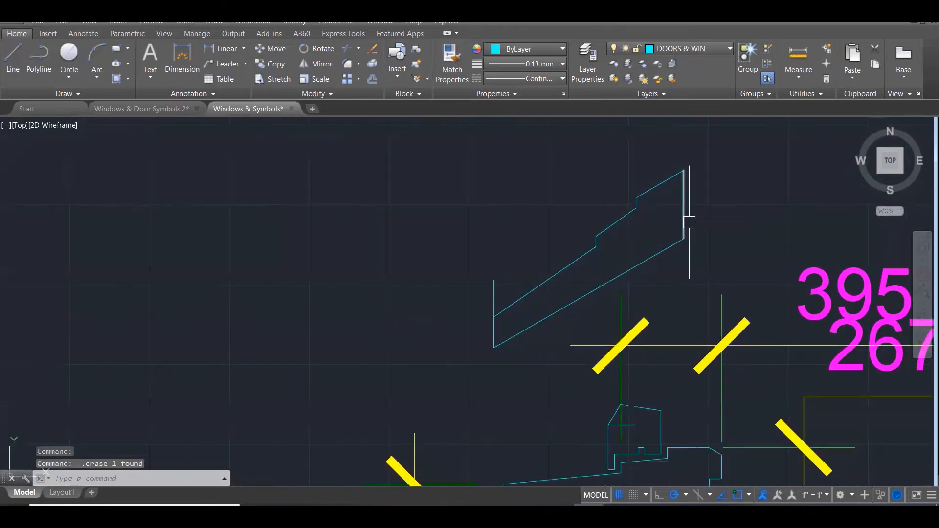
pyautogui.scroll(-1, 684, 232)
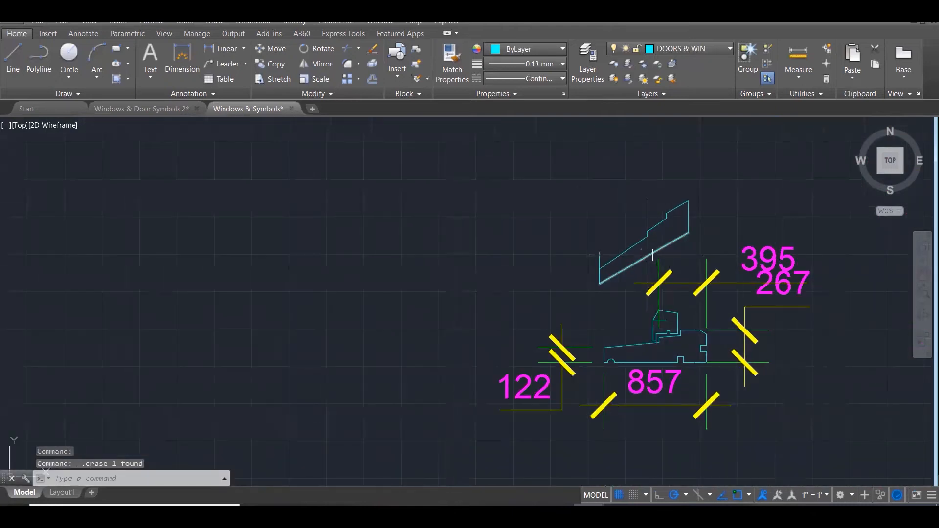
pyautogui.scroll(1, 611, 263)
pyautogui.write('f')
pyautogui.press('Return')
pyautogui.scroll(2, 604, 264)
pyautogui.click(620, 259)
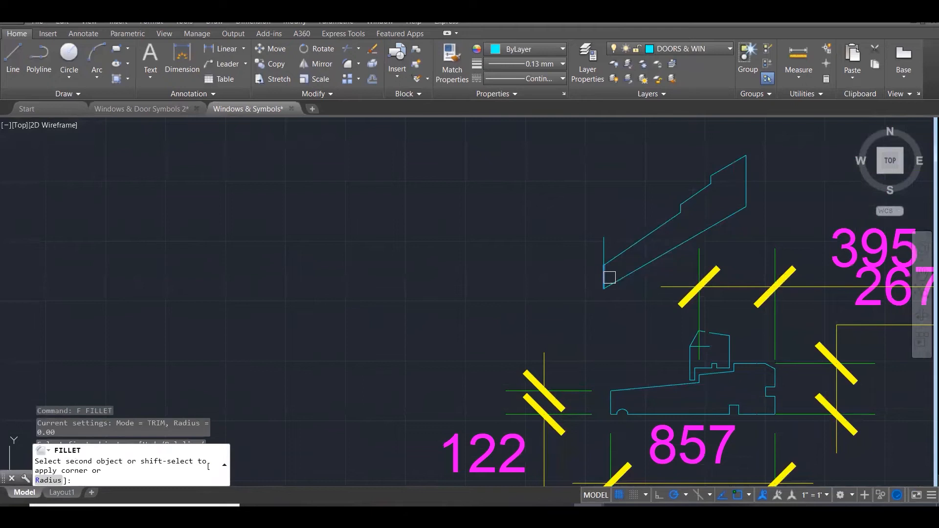
pyautogui.press('Escape')
# Delete the taller vertical line that projects above the low end of the angled profile
pyautogui.click(604, 247)
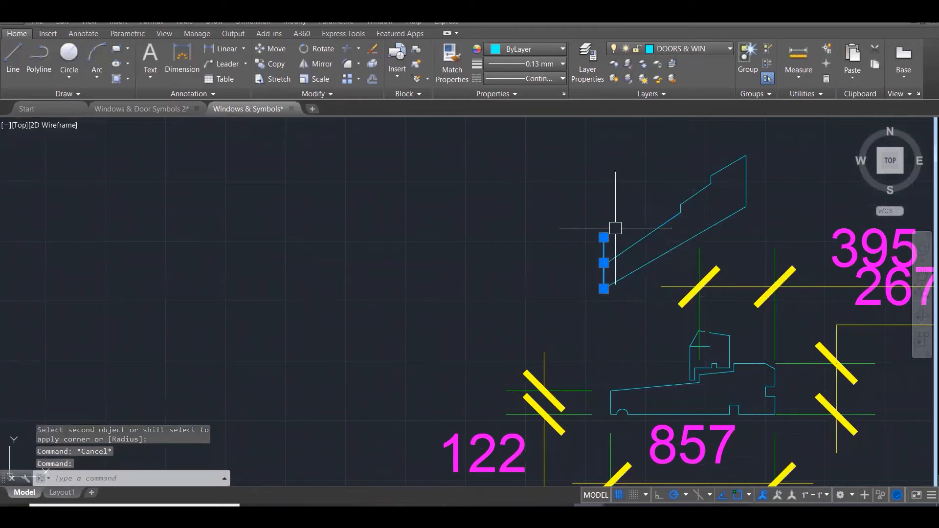
pyautogui.press('Delete')
pyautogui.scroll(-1, 619, 231)
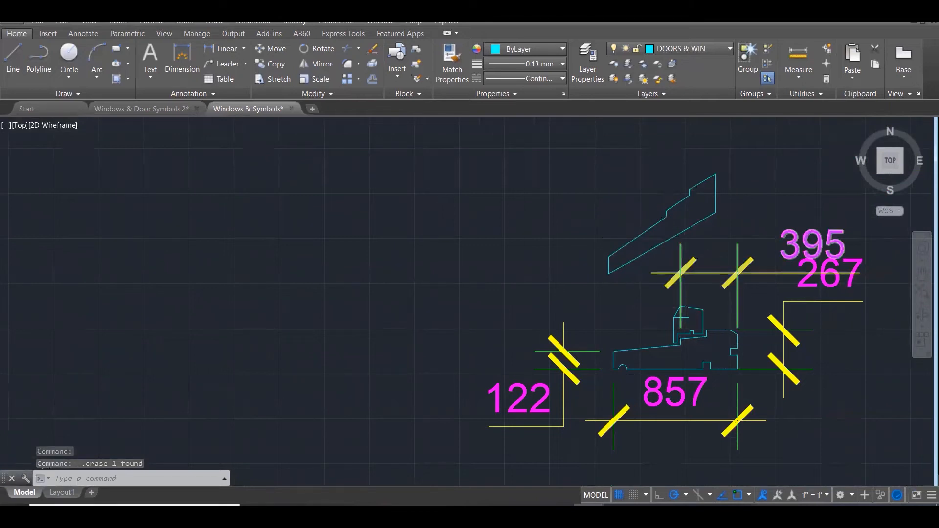
# Draw a short sloping line across the peak corner of the angled profile, matching the chamfer in the 2D section
pyautogui.scroll(2, 738, 332)
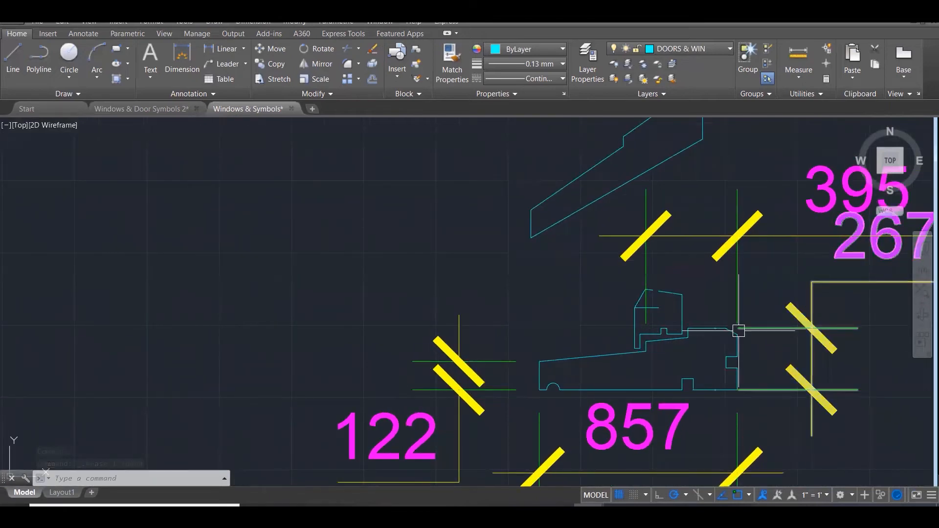
pyautogui.scroll(-1, 735, 371)
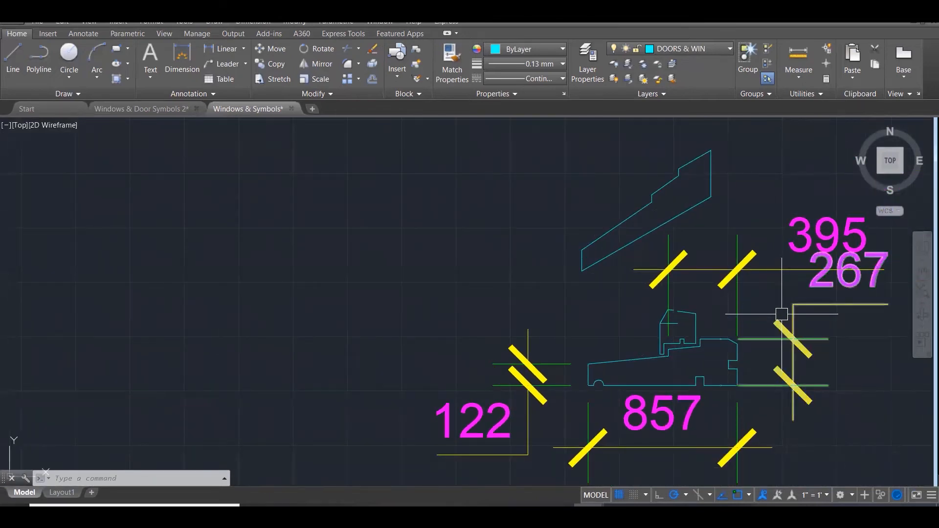
pyautogui.scroll(3, 717, 138)
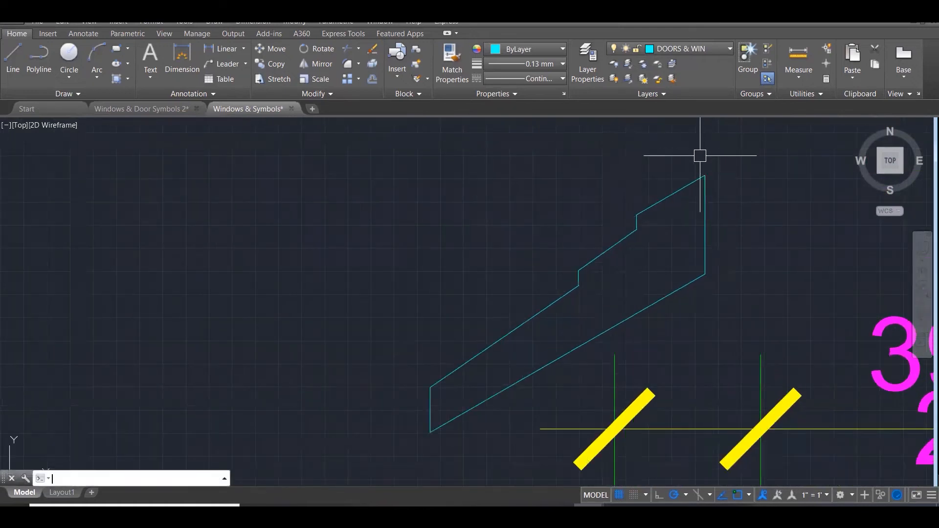
pyautogui.write('L')
pyautogui.press('Return')
pyautogui.scroll(2, 680, 191)
pyautogui.click(676, 185)
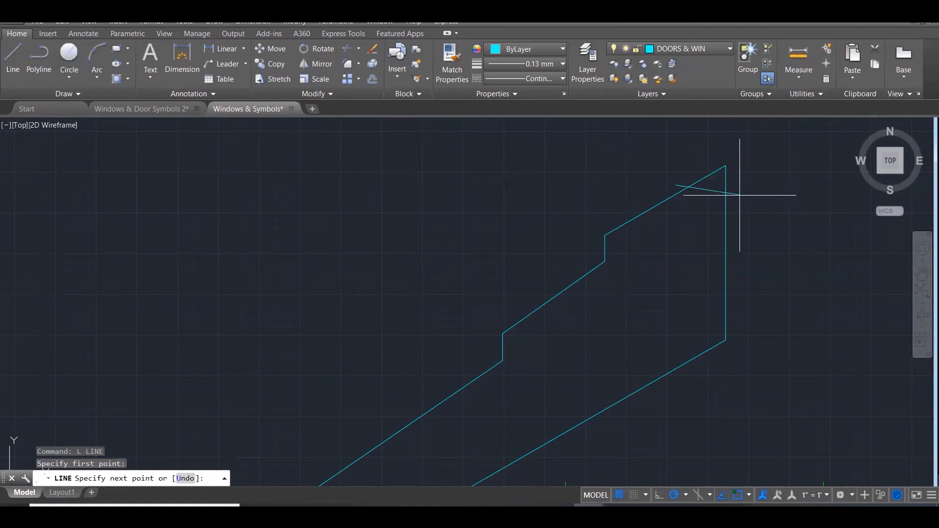
pyautogui.click(740, 222)
pyautogui.press('Escape')
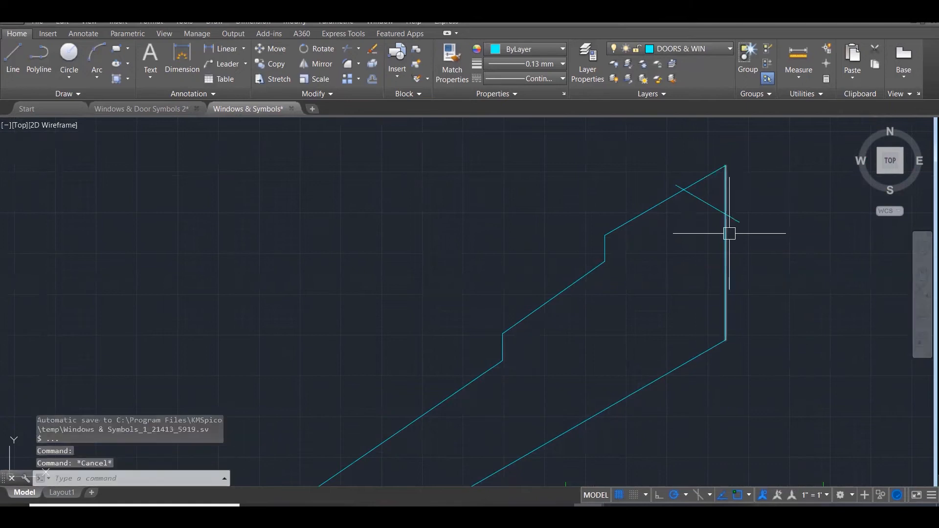
# Fillet the short chamfer line with the tall vertical edge and with the upper sloping edge at radius 0
pyautogui.write('f')
pyautogui.press('Return')
pyautogui.click(722, 241)
pyautogui.click(709, 204)
pyautogui.press('Return')
pyautogui.click(699, 197)
pyautogui.click(670, 197)
pyautogui.scroll(-5, 679, 176)
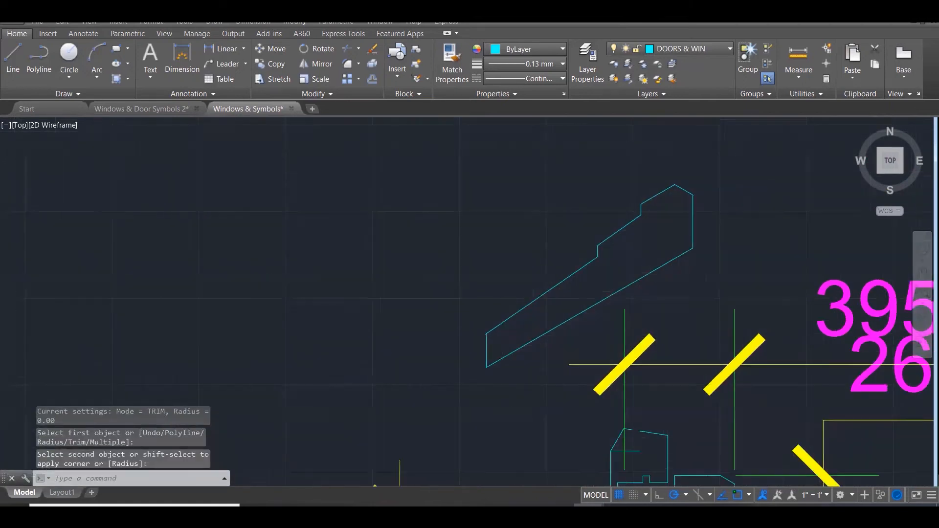
# Draw a short line inward from the midpoint of the tall vertical edge, parallel to the profile's sloping base
pyautogui.scroll(1, 697, 169)
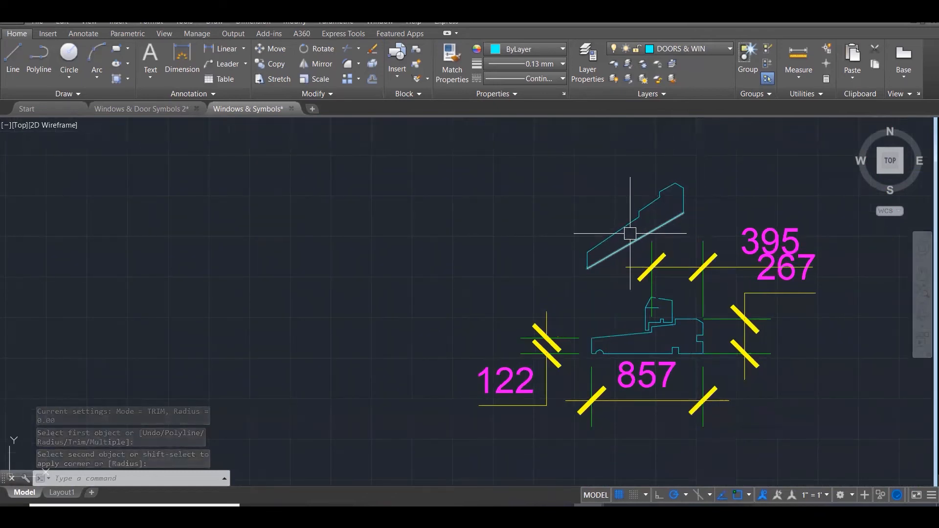
pyautogui.scroll(2, 662, 213)
pyautogui.scroll(2, 690, 191)
pyautogui.press('Escape')
pyautogui.press('Escape')
pyautogui.write('L')
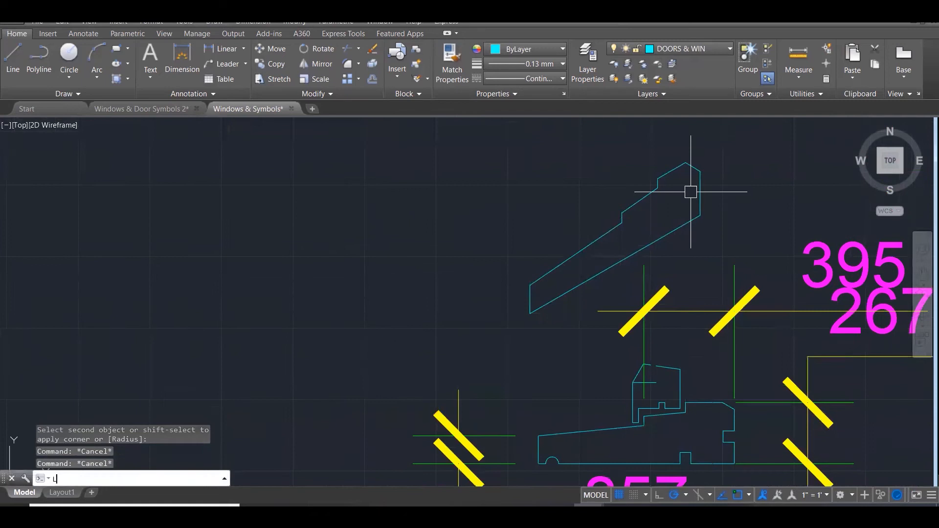
pyautogui.press('Return')
pyautogui.click(700, 194)
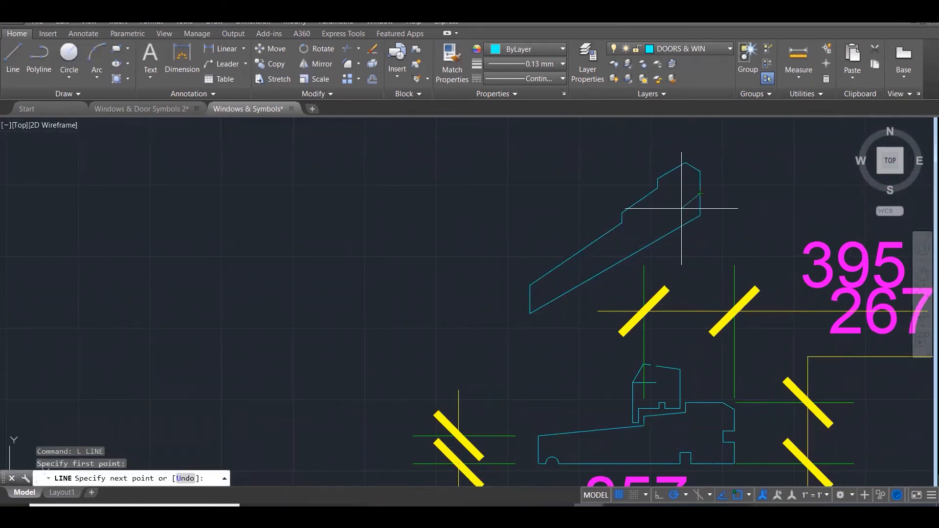
pyautogui.click(678, 205)
pyautogui.press('Escape')
# Measure the depth of the square notch in the tall end of the 2D section
pyautogui.scroll(1, 748, 442)
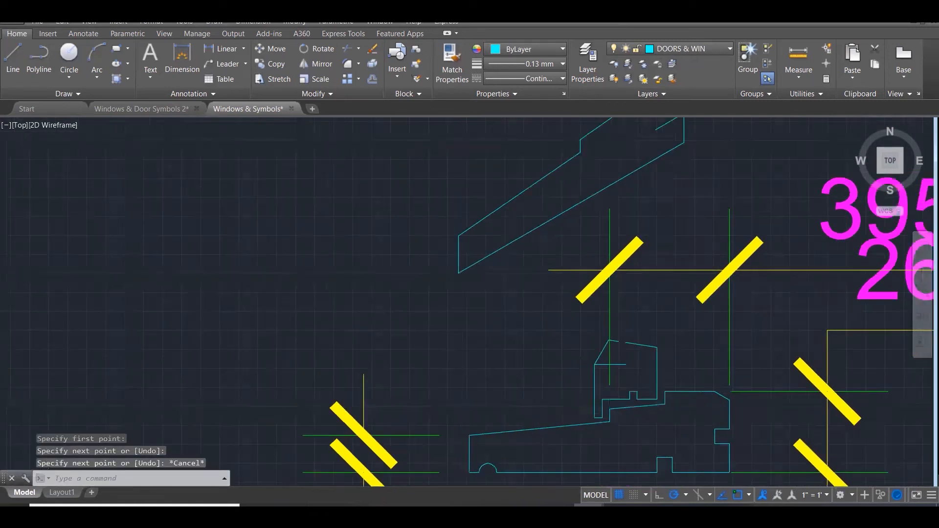
pyautogui.scroll(2, 724, 444)
pyautogui.write('DI')
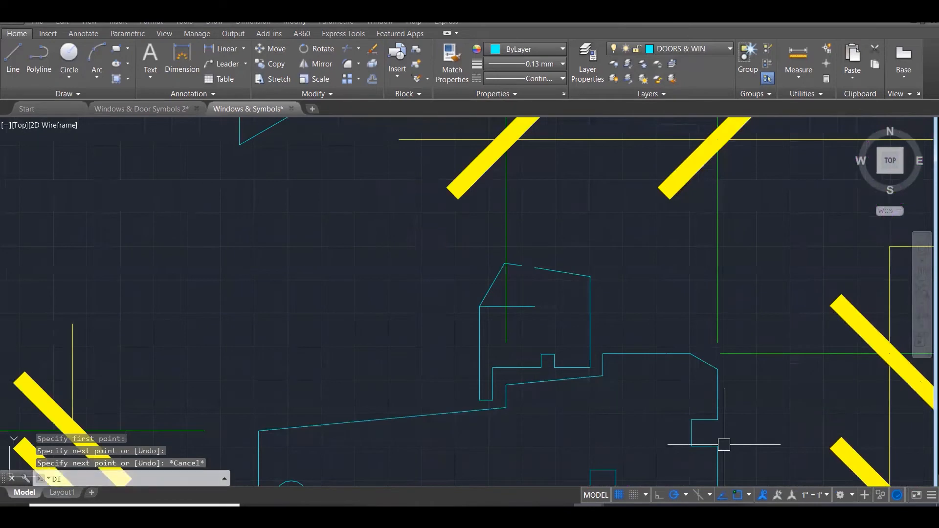
pyautogui.press('Return')
pyautogui.click(717, 417)
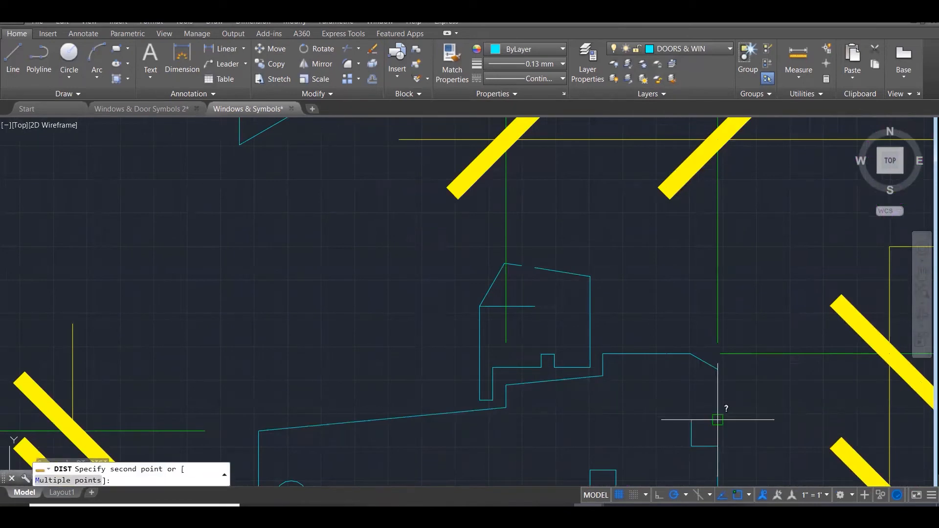
pyautogui.click(691, 419)
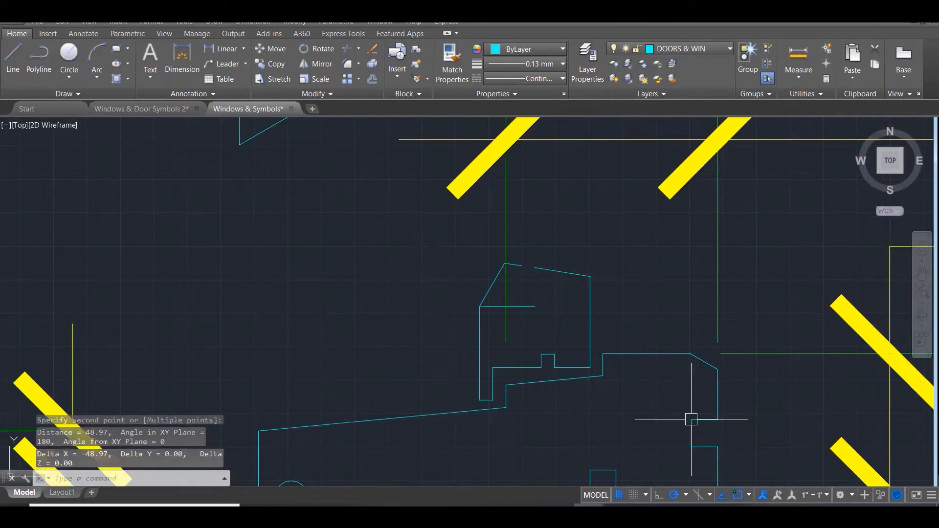
pyautogui.press('Escape')
# Draw a 48-unit line inward at 210° from the midpoint of the angled profile's tall vertical edge
pyautogui.scroll(-3, 691, 398)
pyautogui.scroll(2, 729, 212)
pyautogui.scroll(2, 668, 190)
pyautogui.write('L')
pyautogui.press('Return')
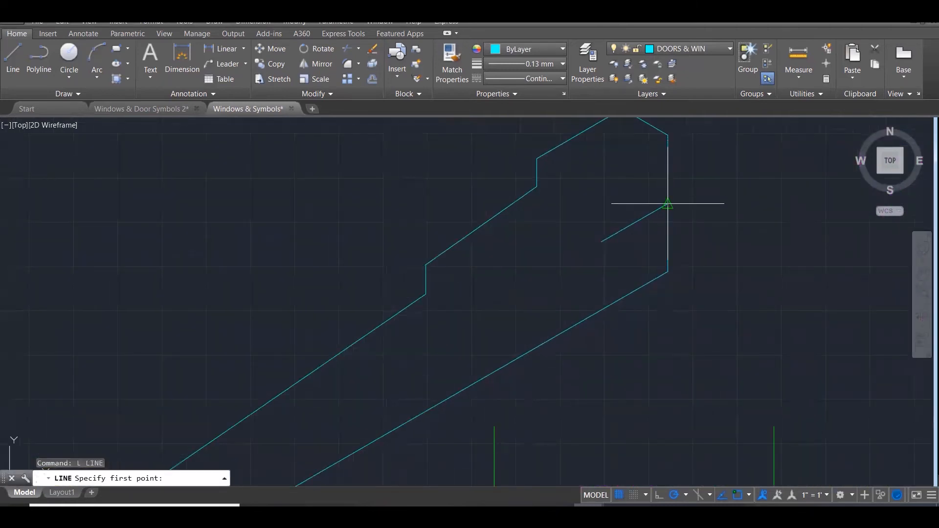
pyautogui.click(667, 204)
pyautogui.click(668, 135)
pyautogui.press('Return')
pyautogui.press('Return')
pyautogui.click(668, 203)
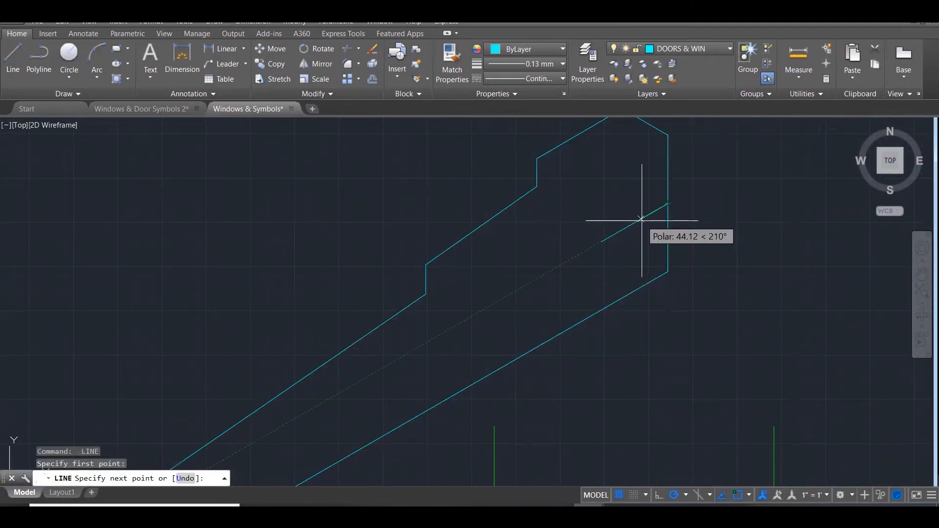
pyautogui.write('48')
pyautogui.press('Return')
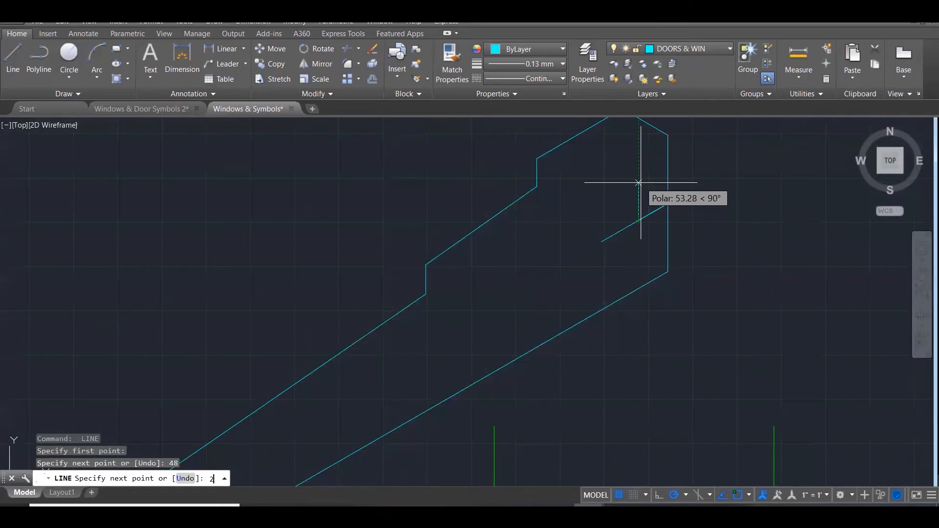
# Try a 24-unit vertical segment upward from the inner end of the 48-unit line, and undo it
pyautogui.write('24')
pyautogui.press('Return')
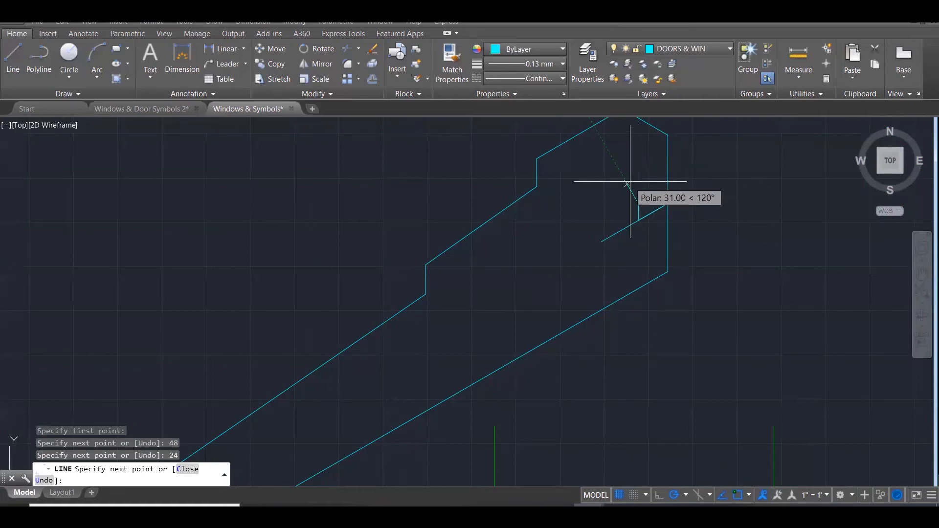
pyautogui.hotkey('ctrl', 'z')
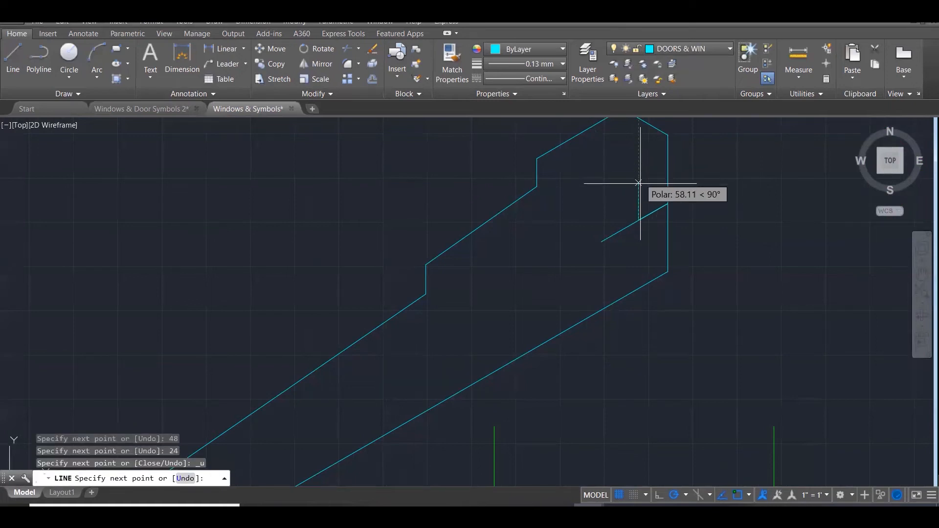
# Draw a 48-unit vertical line up from the inner end and a sloping line back to the tall vertical edge
pyautogui.write('48')
pyautogui.press('Return')
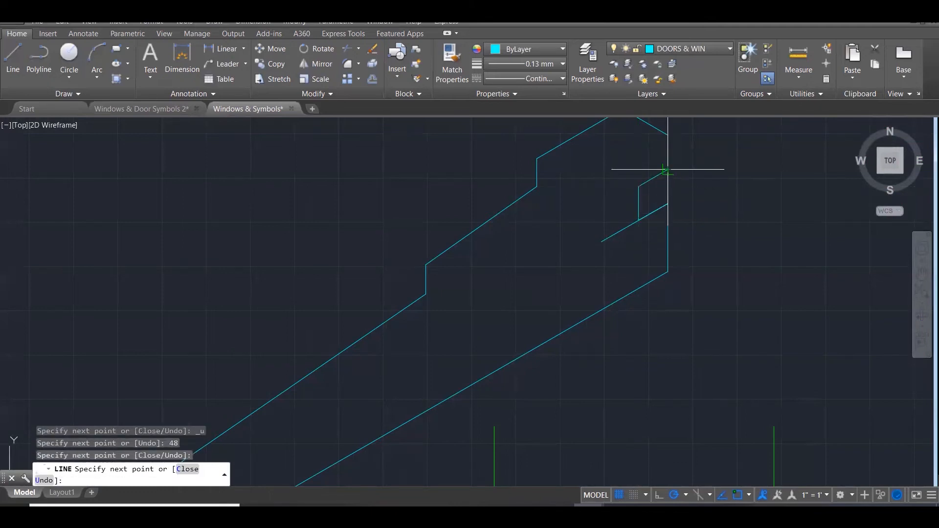
pyautogui.press('Escape')
pyautogui.press('Escape')
pyautogui.press('Escape')
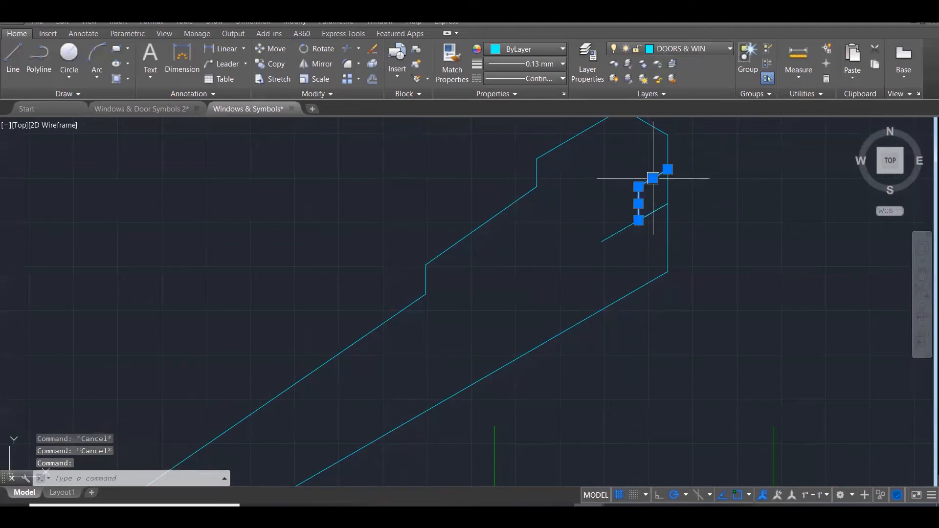
# Move the notch's vertical and upper sloping lines down so the vertical's midpoint meets the inner end of the 48-unit line
pyautogui.scroll(2, 641, 205)
pyautogui.write('m')
pyautogui.press('Return')
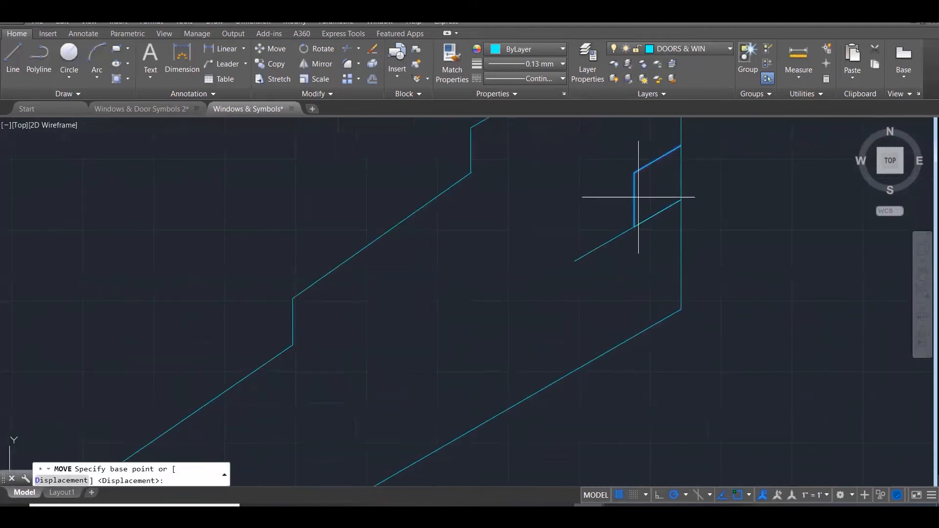
pyautogui.click(634, 200)
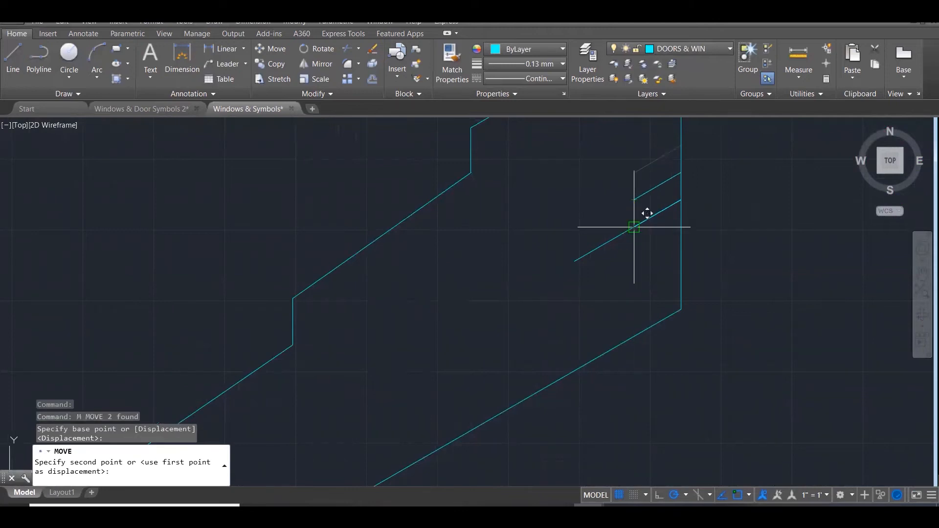
pyautogui.press('Escape')
pyautogui.press('Escape')
# Move the 48-unit sloping line down to the lower end of the notch's vertical, and delete the leftover sloping guide line
pyautogui.click(652, 216)
pyautogui.write('M')
pyautogui.press('Return')
pyautogui.click(634, 227)
pyautogui.click(635, 254)
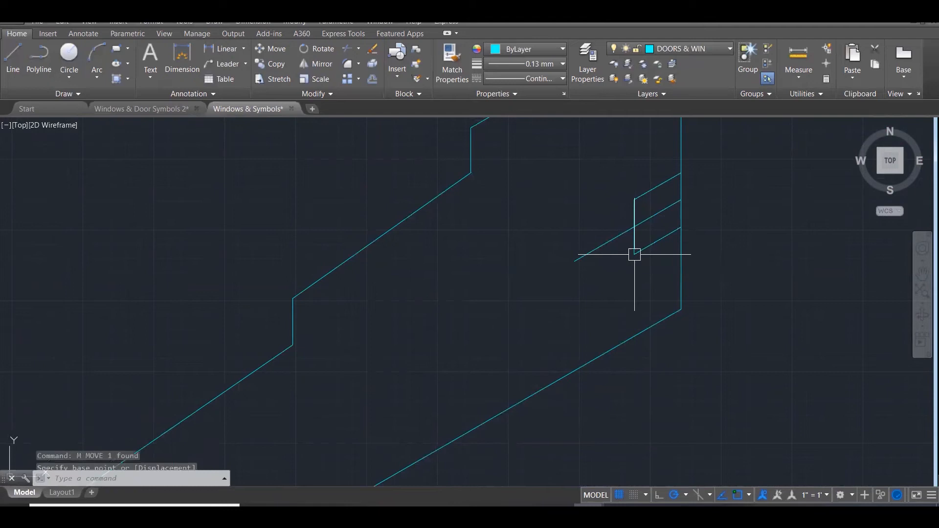
pyautogui.click(633, 226)
pyautogui.press('Delete')
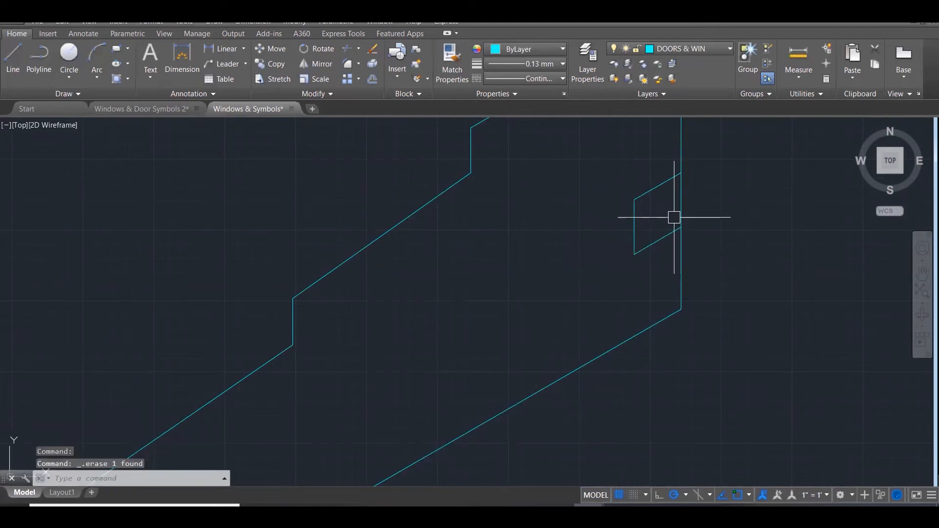
# Trim away the part of the tall vertical end edge between the notch's two sloping lines
pyautogui.write('TR')
pyautogui.press('Return')
pyautogui.click(733, 274)
pyautogui.click(664, 179)
pyautogui.press('Return')
pyautogui.click(680, 198)
pyautogui.scroll(-3, 685, 201)
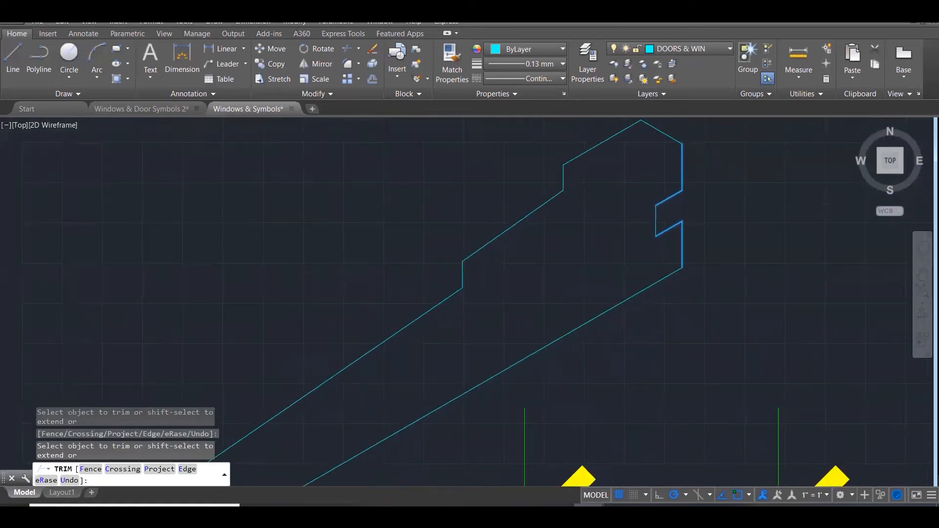
pyautogui.click(693, 204)
pyautogui.scroll(-3, 697, 198)
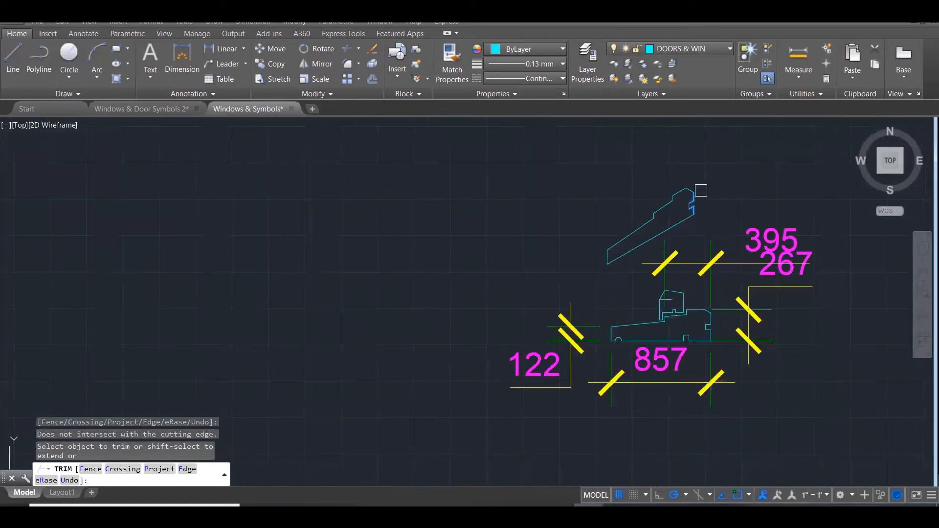
pyautogui.press('Escape')
pyautogui.press('Escape')
# Measure the distance along the 2D section's bottom edge from its tall-end corner to the near side of the bottom groove
pyautogui.scroll(4, 688, 339)
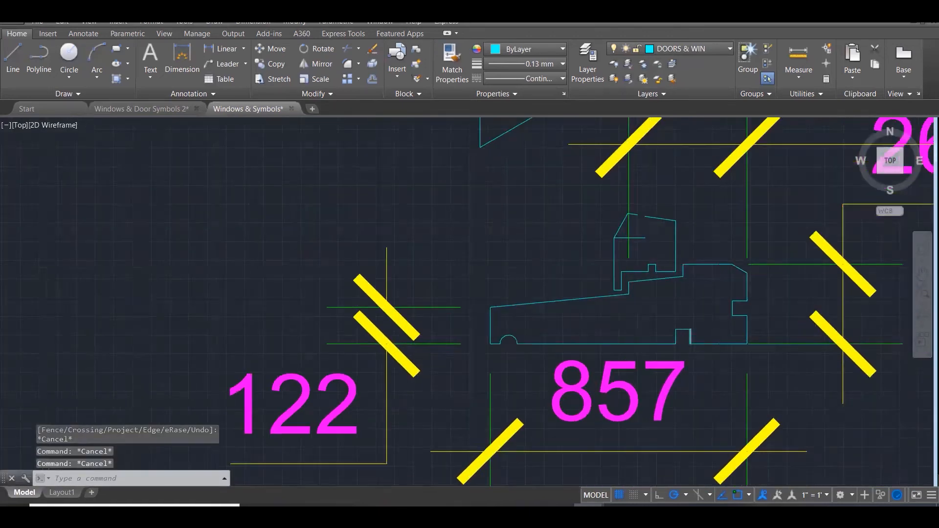
pyautogui.scroll(4, 691, 339)
pyautogui.write('di')
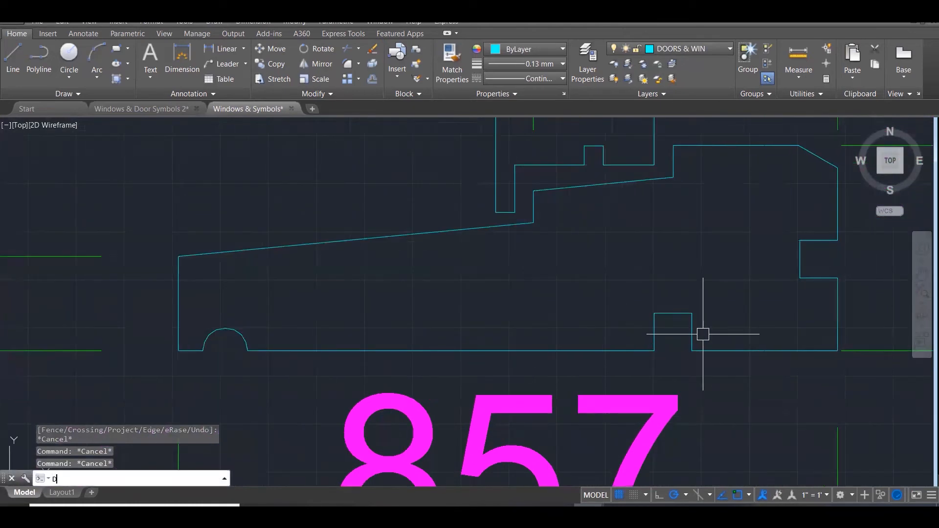
pyautogui.press('Return')
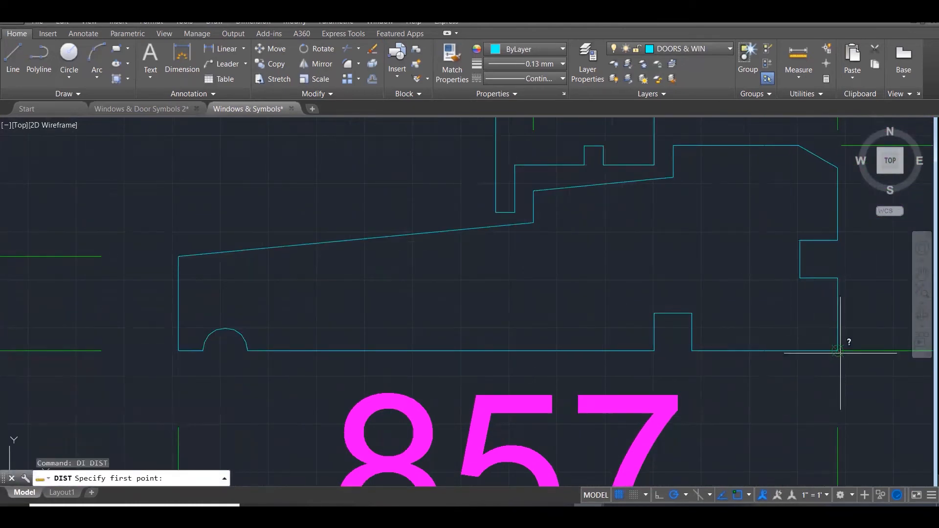
pyautogui.click(840, 352)
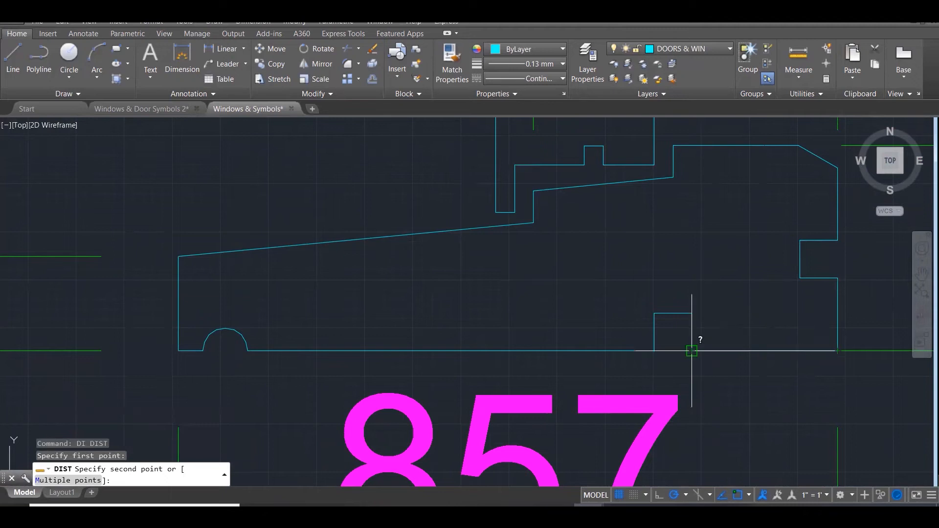
pyautogui.click(692, 351)
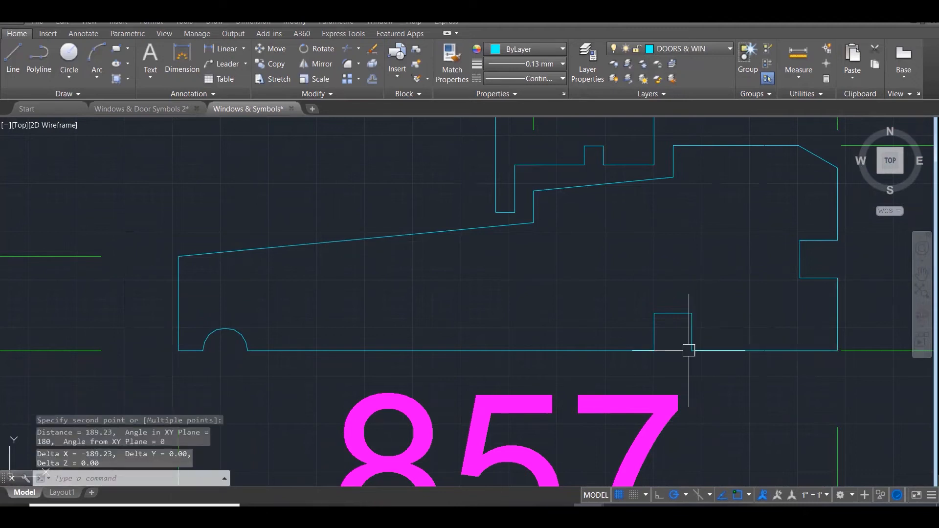
pyautogui.scroll(-6, 689, 351)
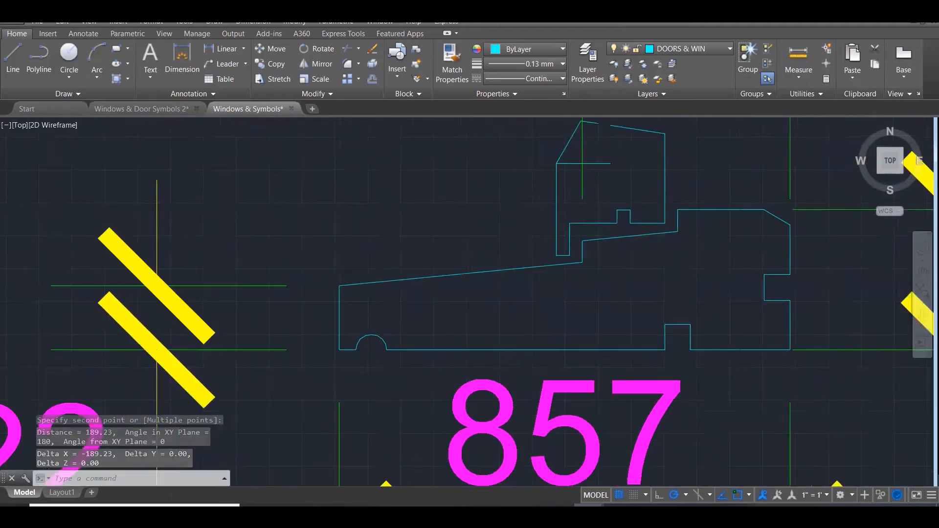
# Draw the bottom groove on the angled view: 189 units along the lower edge, 48 up, 48 down the slope, and vertically back to the edge
pyautogui.scroll(2, 689, 183)
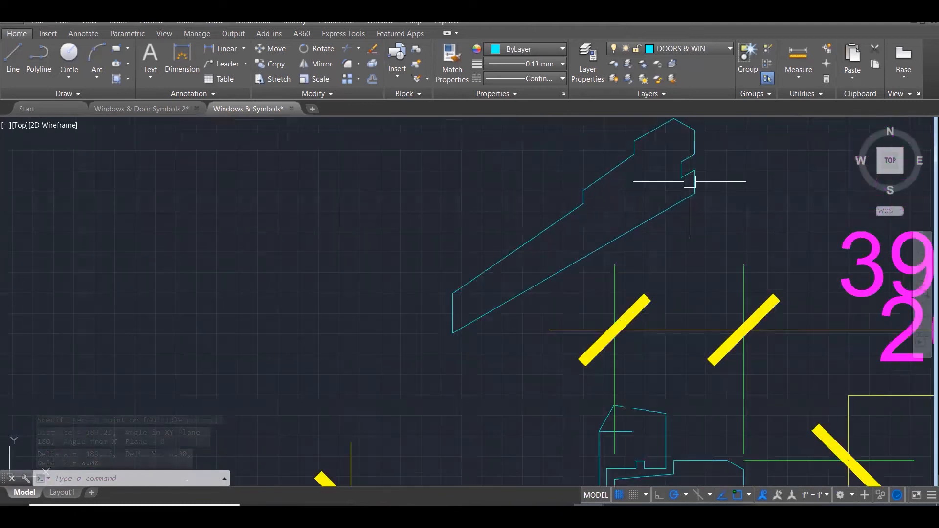
pyautogui.write('L')
pyautogui.press('Return')
pyautogui.click(693, 194)
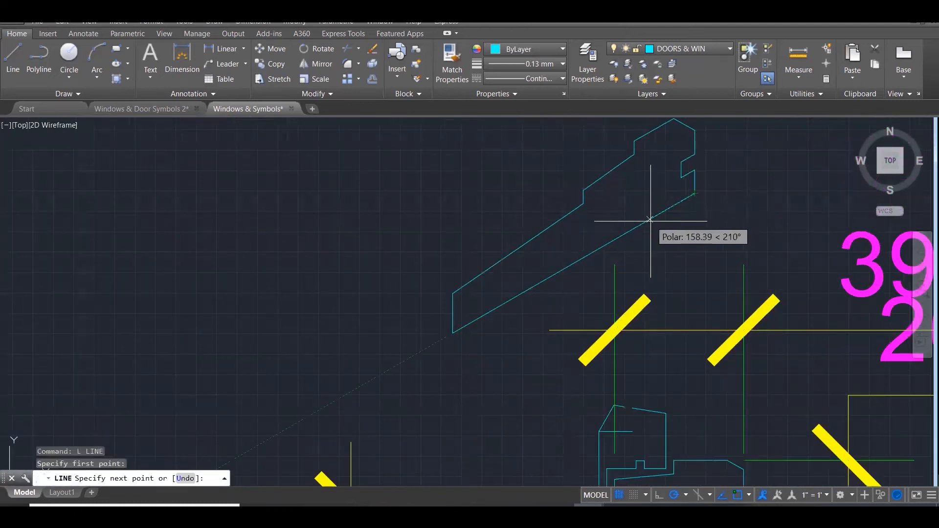
pyautogui.write('189')
pyautogui.press('Return')
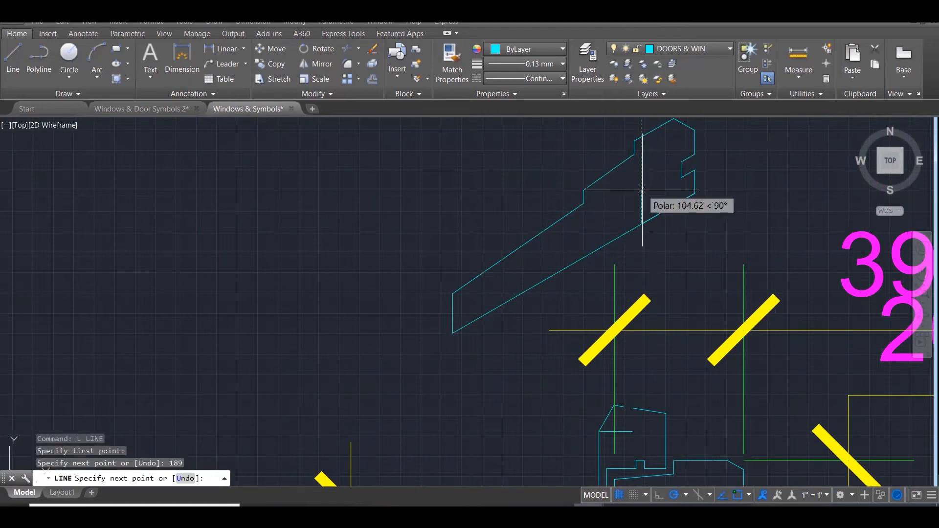
pyautogui.write('48')
pyautogui.press('Return')
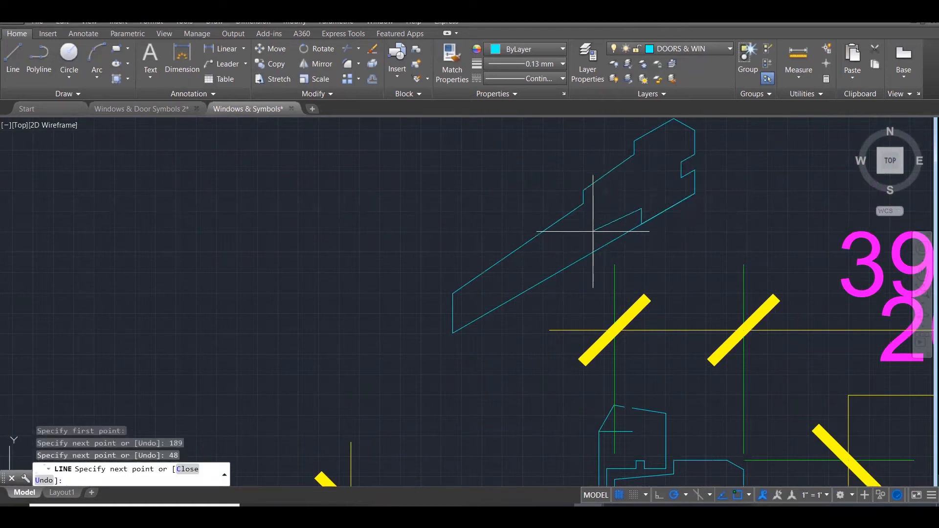
pyautogui.write('48')
pyautogui.press('Return')
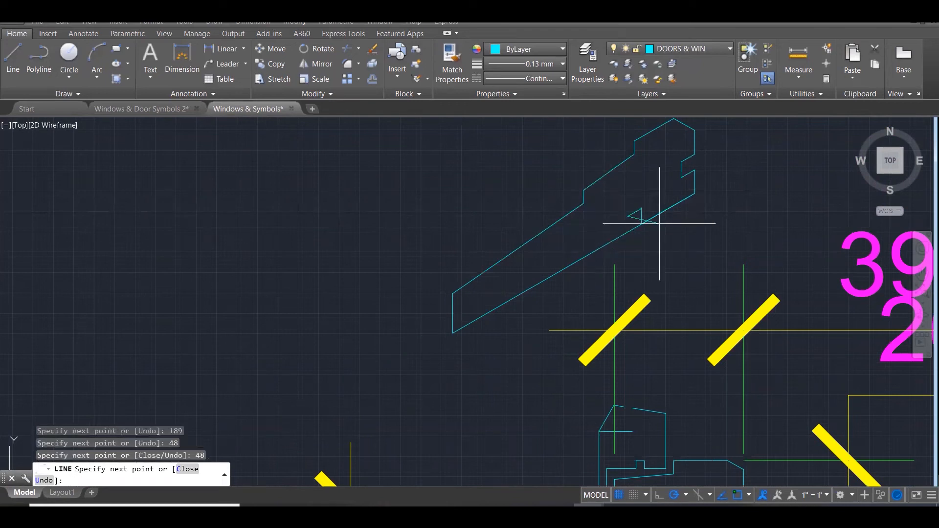
pyautogui.press('Return')
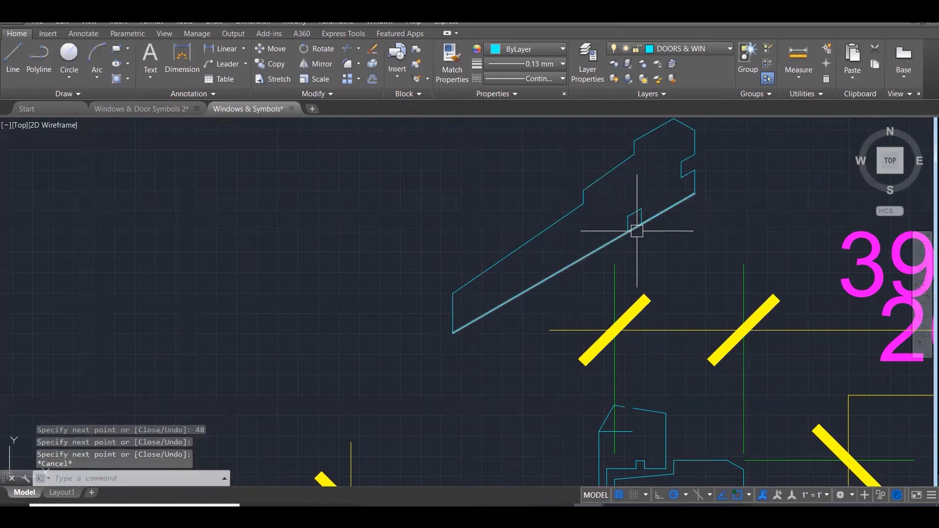
# Trim away the lower sloping edge between the two vertical sides of the groove
pyautogui.scroll(3, 636, 230)
pyautogui.write('tr')
pyautogui.press('Return')
pyautogui.click(679, 255)
pyautogui.click(579, 157)
pyautogui.press('Return')
pyautogui.click(625, 218)
pyautogui.press('Escape')
pyautogui.scroll(-1, 630, 254)
pyautogui.scroll(-4, 666, 229)
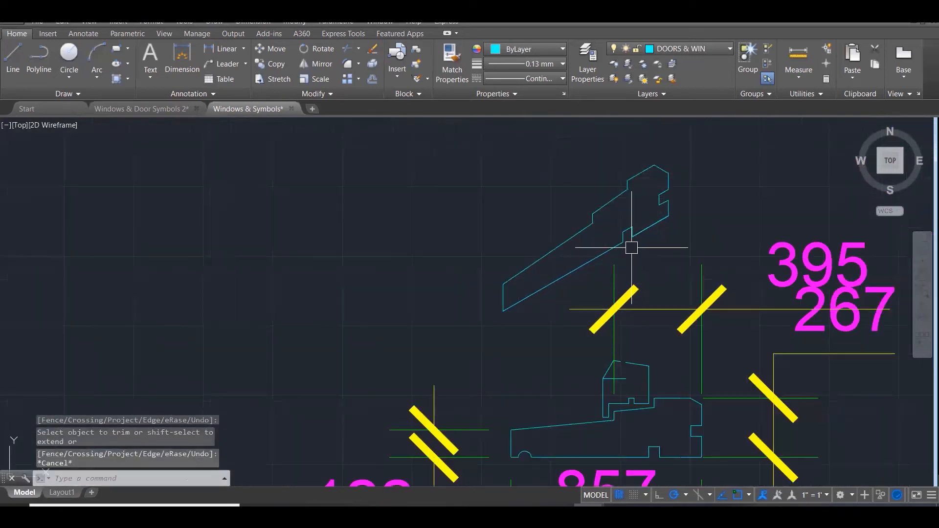
pyautogui.press('Escape')
pyautogui.press('Escape')
# Draw a vertical line crossing the lower sloping edge near the low end of the angled view
pyautogui.scroll(4, 558, 371)
pyautogui.scroll(3, 550, 356)
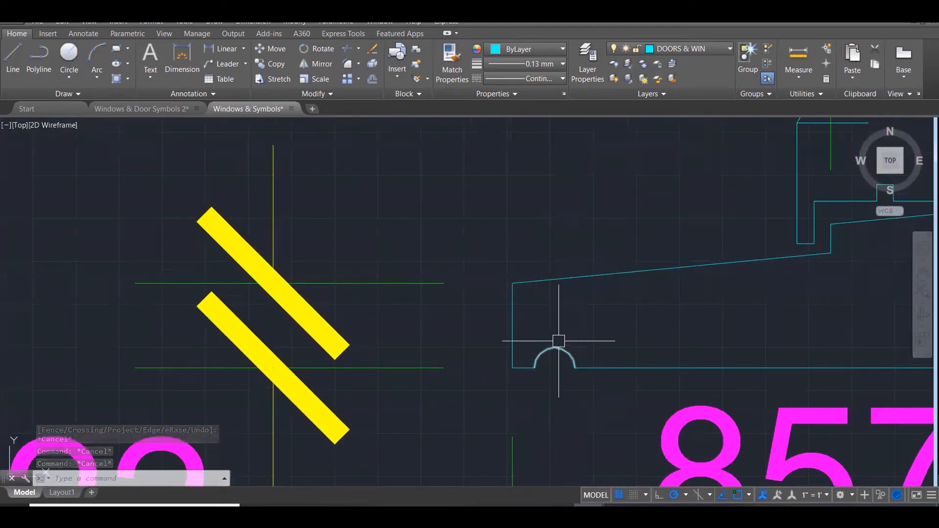
pyautogui.scroll(-3, 545, 356)
pyautogui.scroll(6, 499, 294)
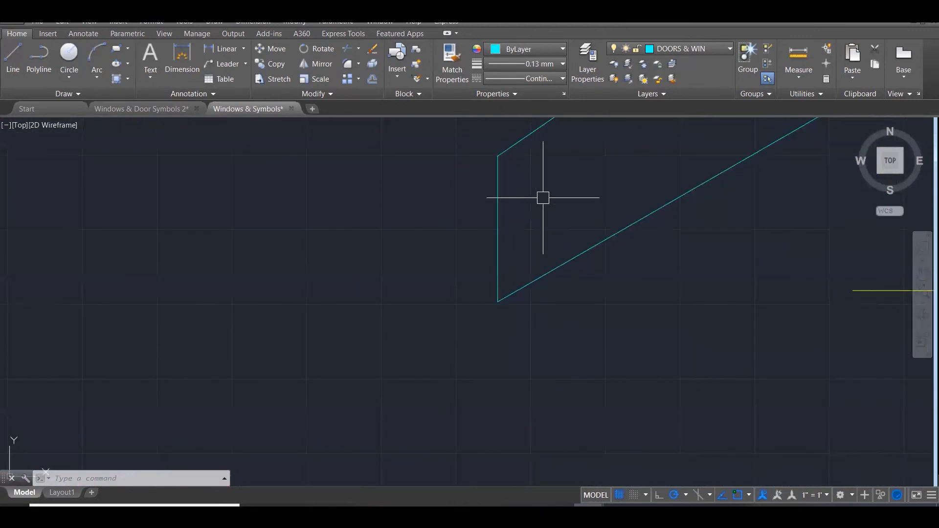
pyautogui.write('L')
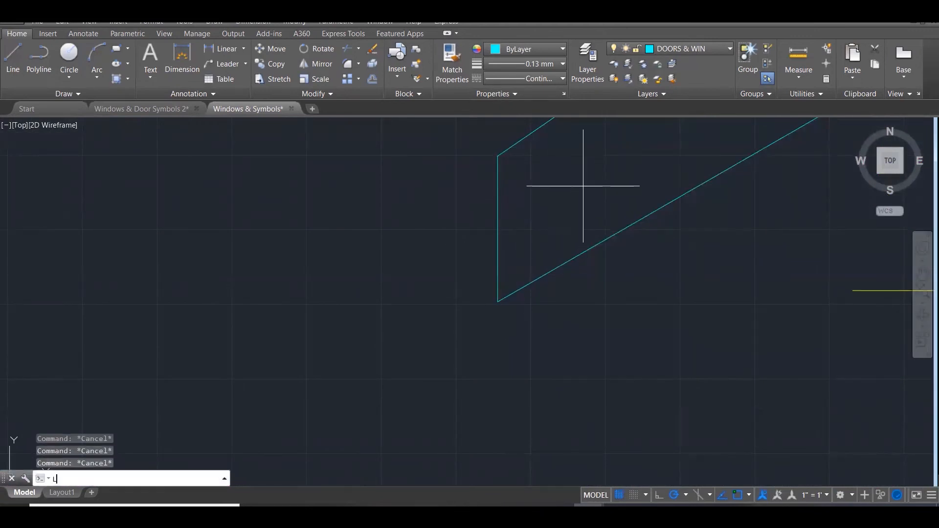
pyautogui.press('Return')
pyautogui.click(583, 173)
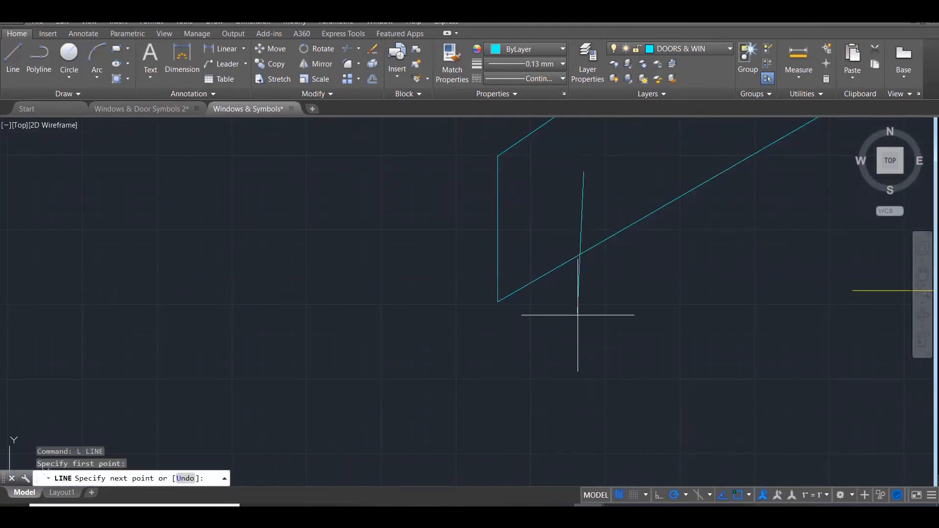
pyautogui.click(583, 361)
pyautogui.press('Escape')
pyautogui.press('Escape')
pyautogui.press('Escape')
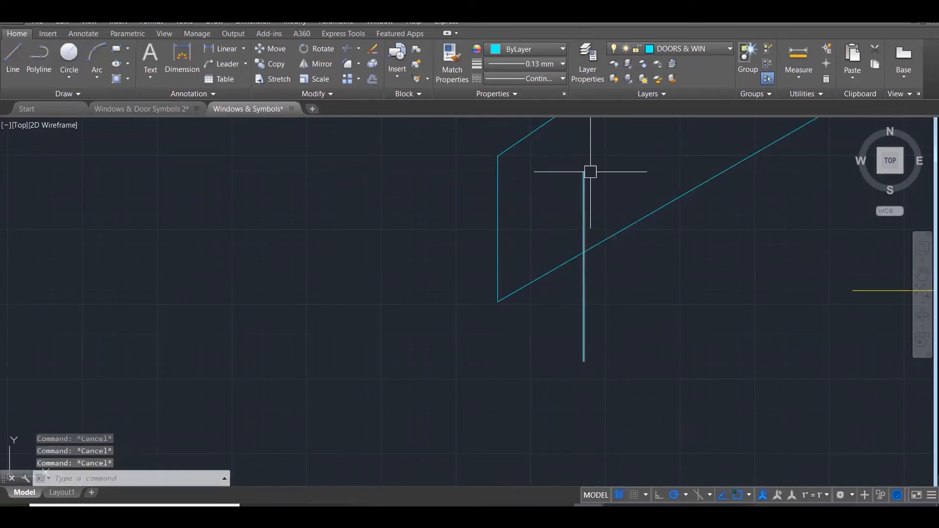
# Measure the vertical line from its crossing with the lower sloping edge to its upper end
pyautogui.write('DI')
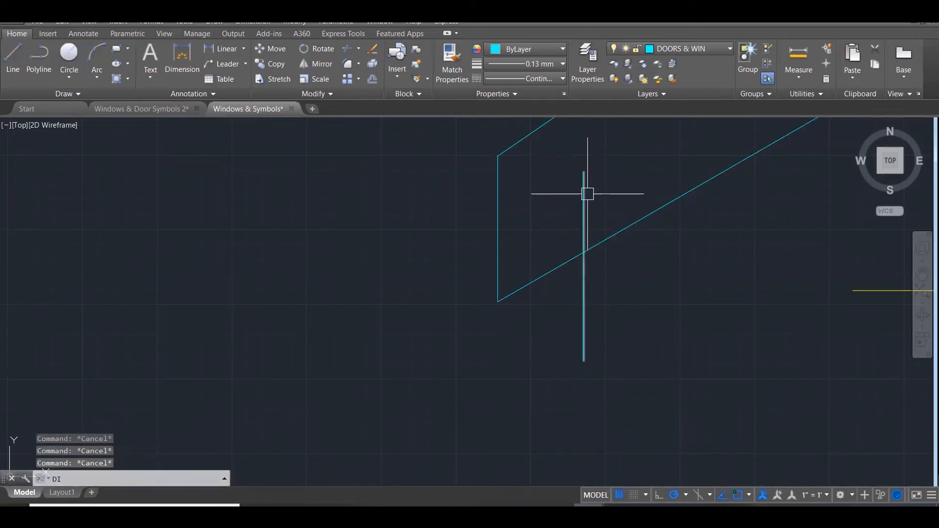
pyautogui.press('Return')
pyautogui.click(583, 253)
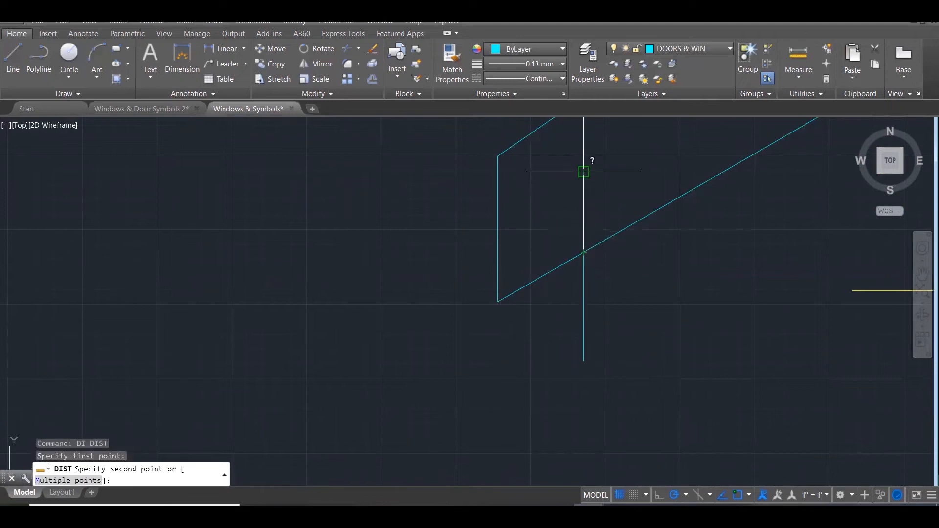
pyautogui.click(583, 172)
pyautogui.press('Escape')
pyautogui.press('Escape')
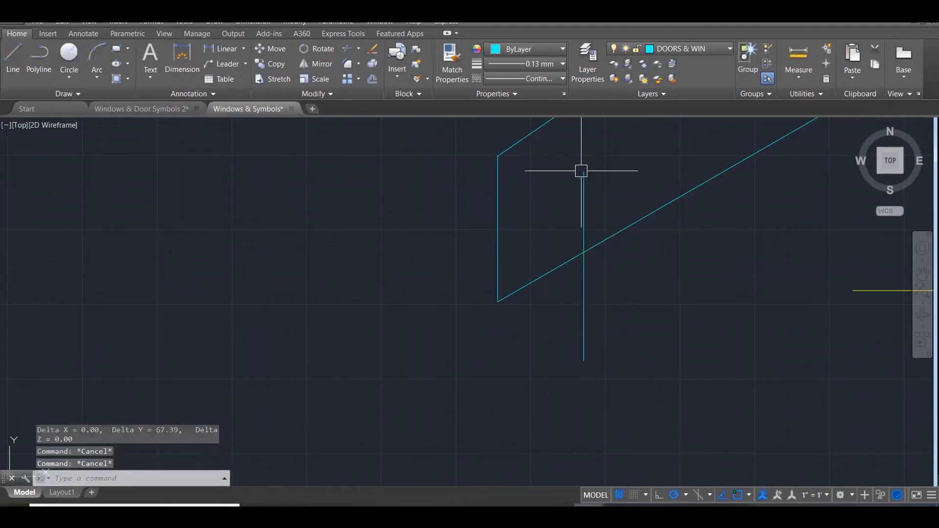
# From the vertical line's upper end, draw 67 units at 210°, 67 units down, and back along the sloping edge to close a rhombus
pyautogui.write('l')
pyautogui.press('Return')
pyautogui.click(583, 172)
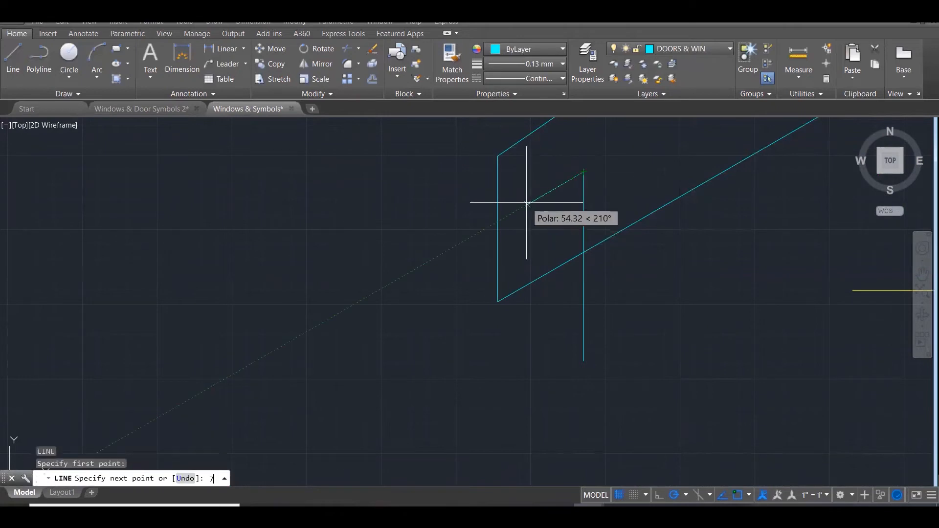
pyautogui.write('67')
pyautogui.press('Return')
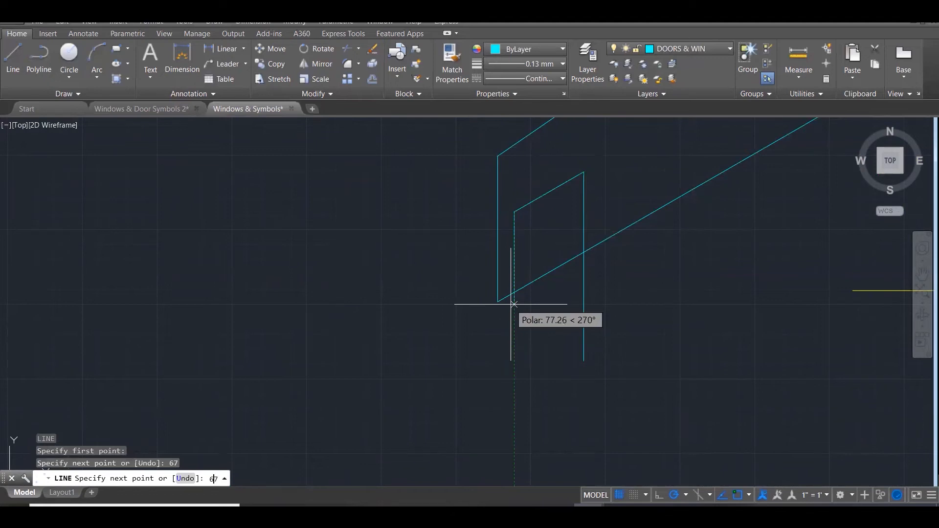
pyautogui.write('67')
pyautogui.press('Return')
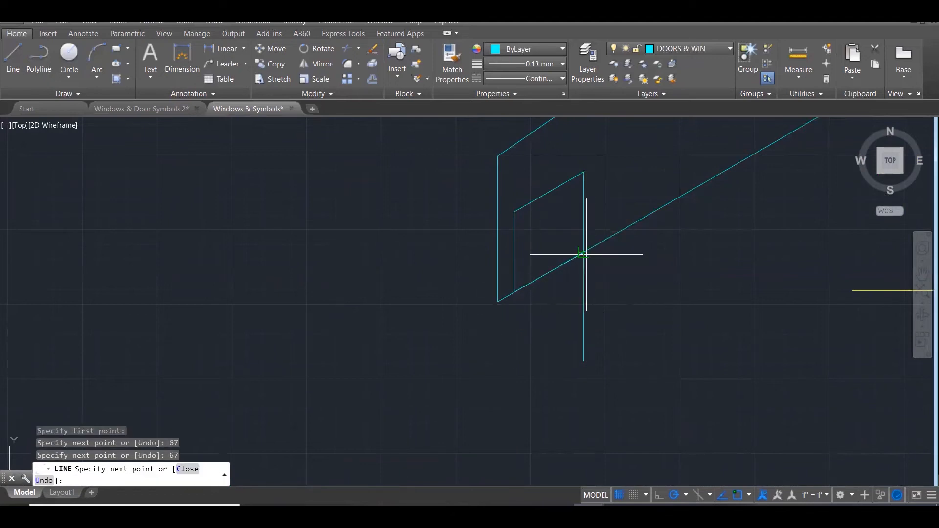
pyautogui.press('Escape')
# Trim off the part of the vertical line that extends below the lower sloping edge
pyautogui.write('tr')
pyautogui.press('Return')
pyautogui.click(623, 314)
pyautogui.click(554, 259)
pyautogui.press('Return')
pyautogui.click(585, 293)
pyautogui.press('Escape')
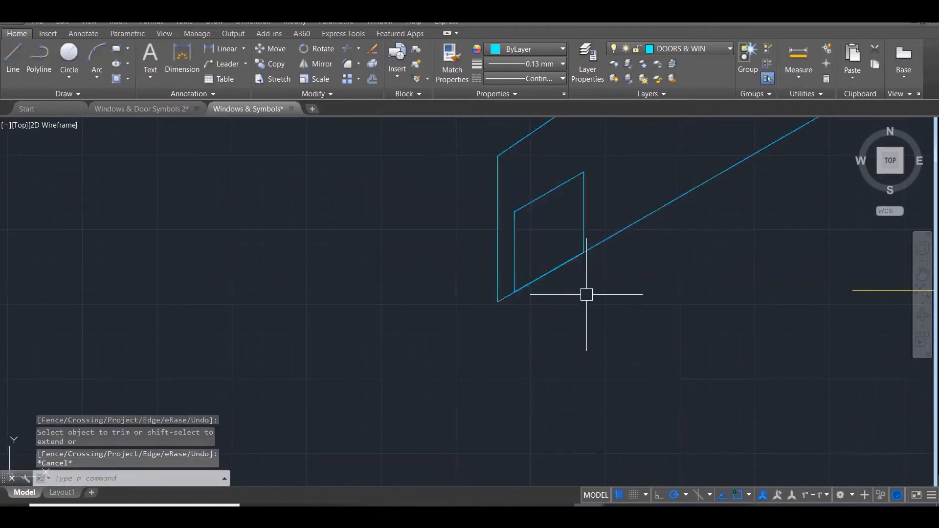
# Draw the rhombus's long diagonal from its upper corner to its opposite lower corner
pyautogui.write('l')
pyautogui.press('Return')
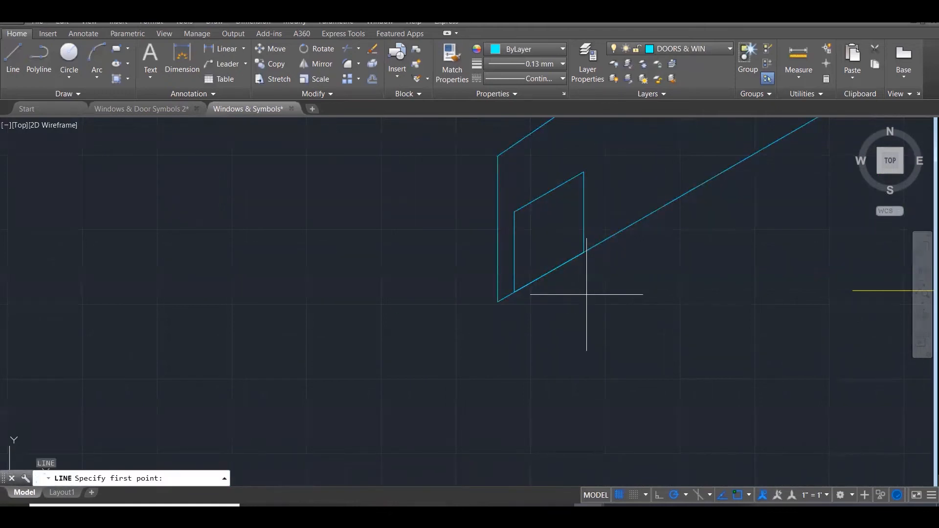
pyautogui.click(584, 171)
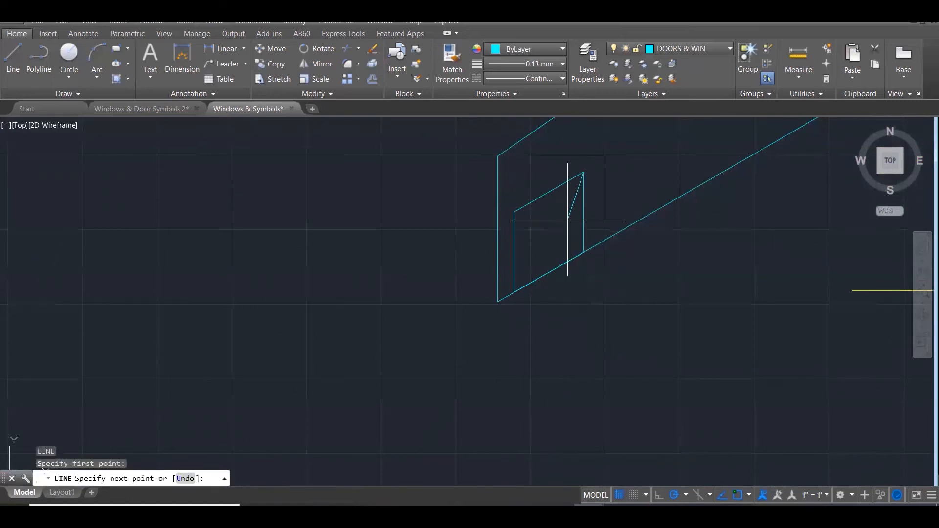
pyautogui.click(513, 292)
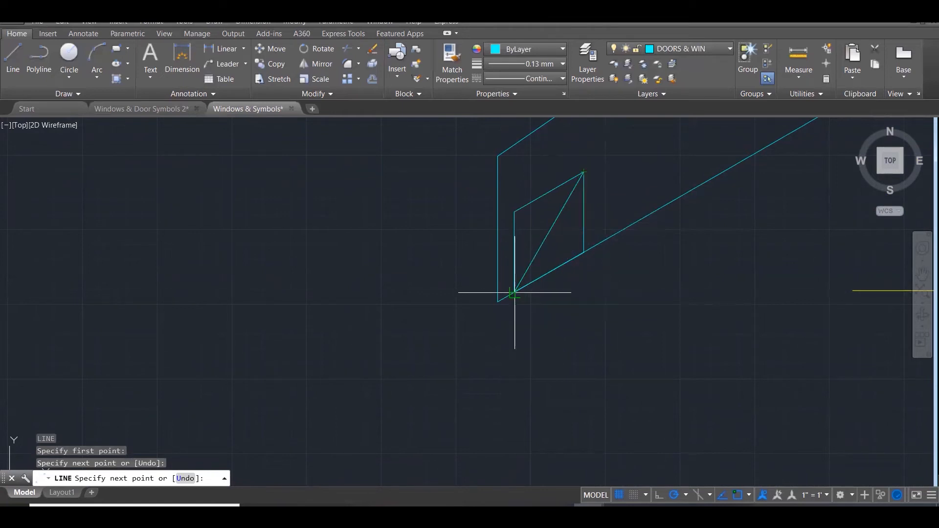
pyautogui.press('Escape')
# Draw vertical and sloping centre lines through the rhombus, joining the midpoints of its opposite sides
pyautogui.press('space')
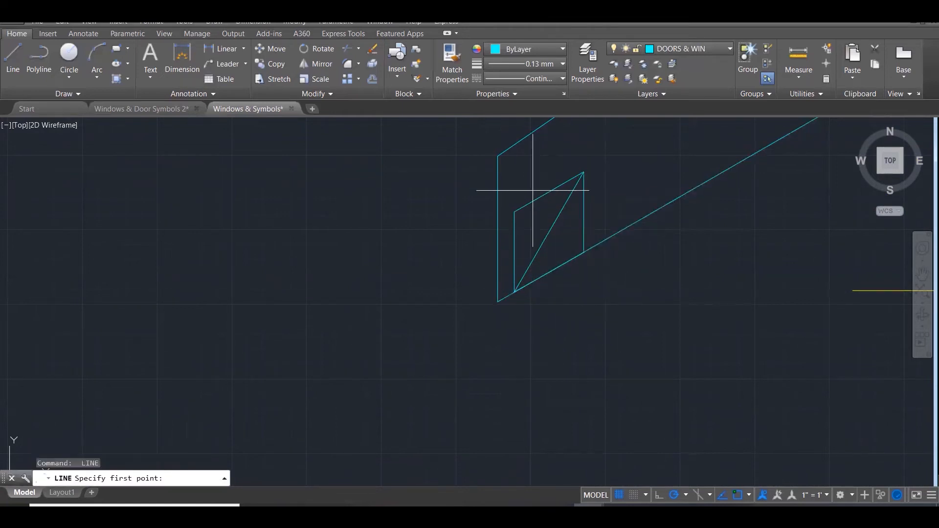
pyautogui.click(549, 192)
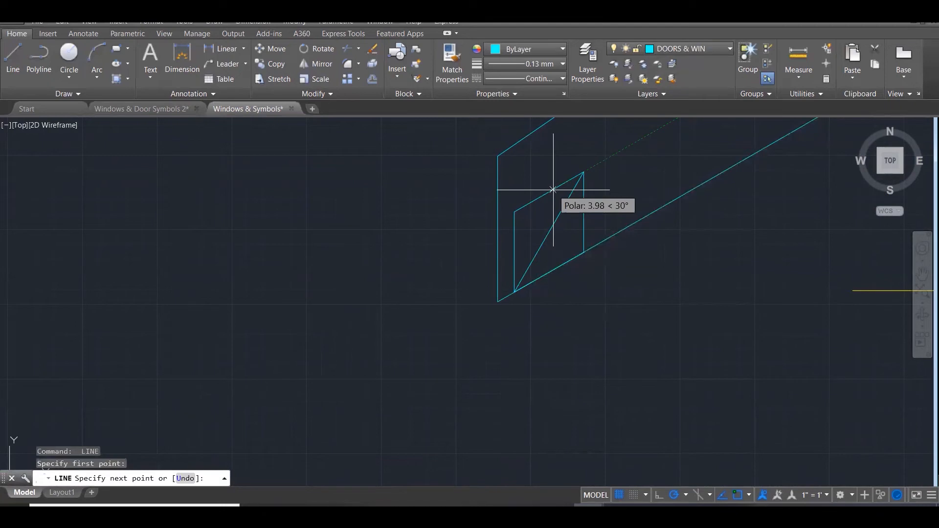
pyautogui.click(549, 272)
pyautogui.press('Escape')
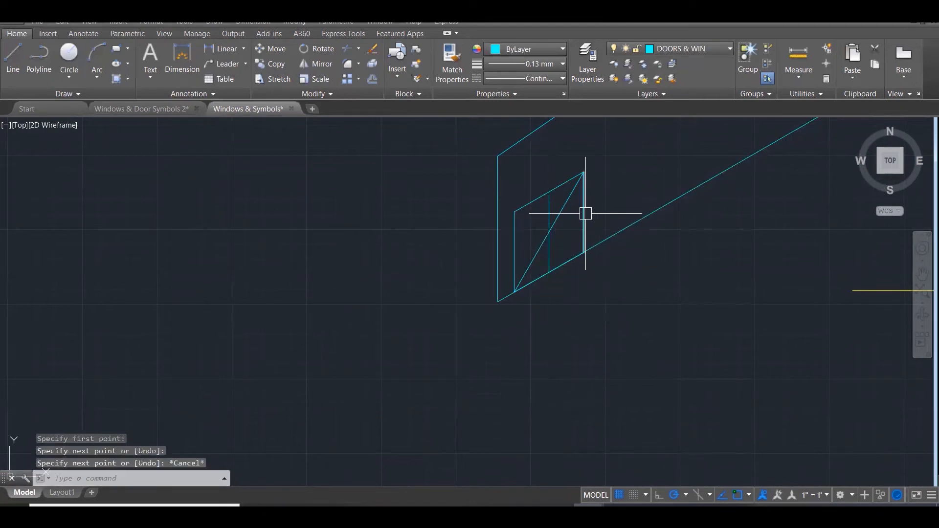
pyautogui.press('space')
pyautogui.click(583, 212)
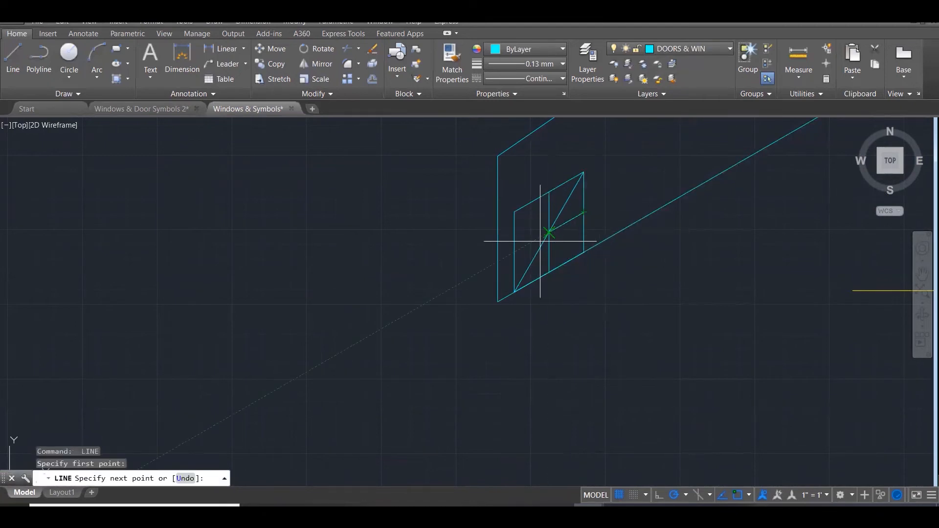
pyautogui.click(514, 253)
pyautogui.press('Escape')
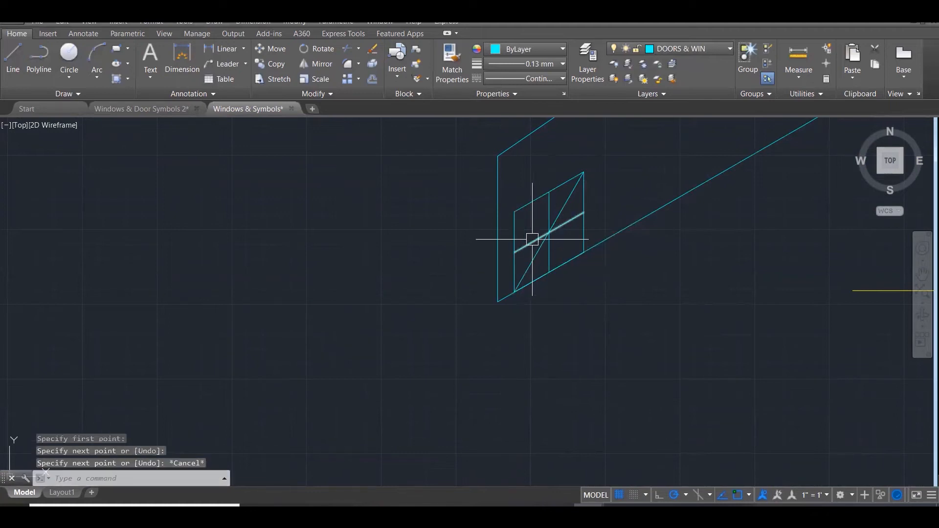
# Draw lines from the rhombus's lower-right corner to its upper edge's midpoint and from its lower edge's midpoint to its upper-left corner
pyautogui.press('space')
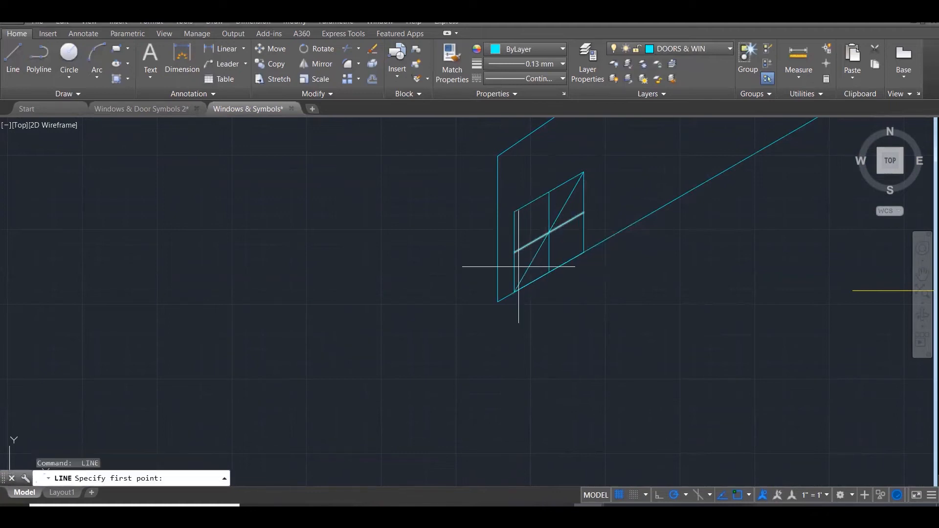
pyautogui.click(583, 253)
pyautogui.click(549, 193)
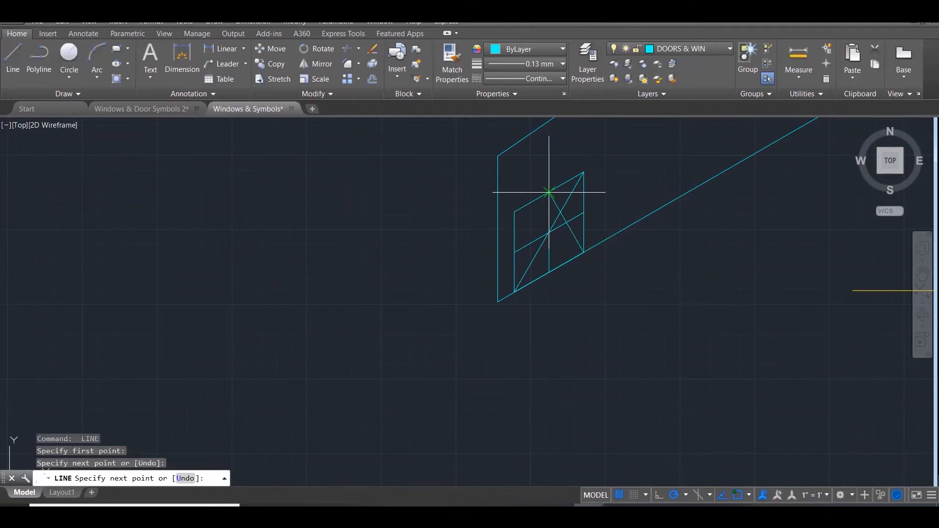
pyautogui.press('Return')
pyautogui.press('space')
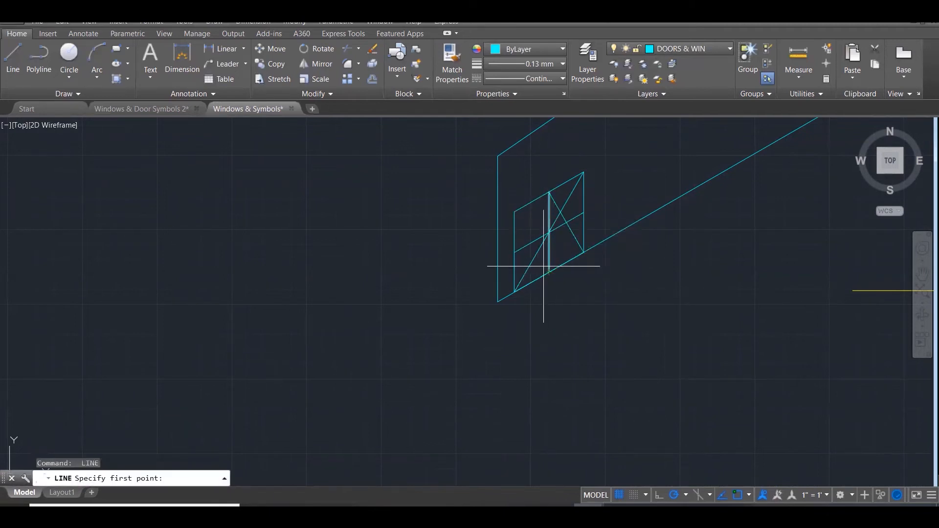
pyautogui.click(549, 272)
pyautogui.click(514, 212)
pyautogui.press('Return')
# Draw two small circles centred where the long diagonal crosses the slanted lines, reaching the upper and lower edge midpoints respectively
pyautogui.write('c')
pyautogui.press('Return')
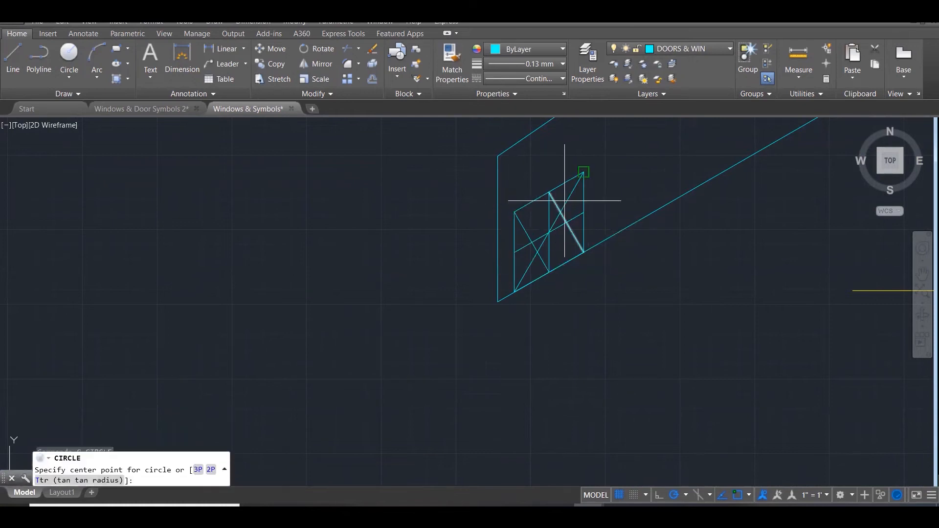
pyautogui.click(562, 210)
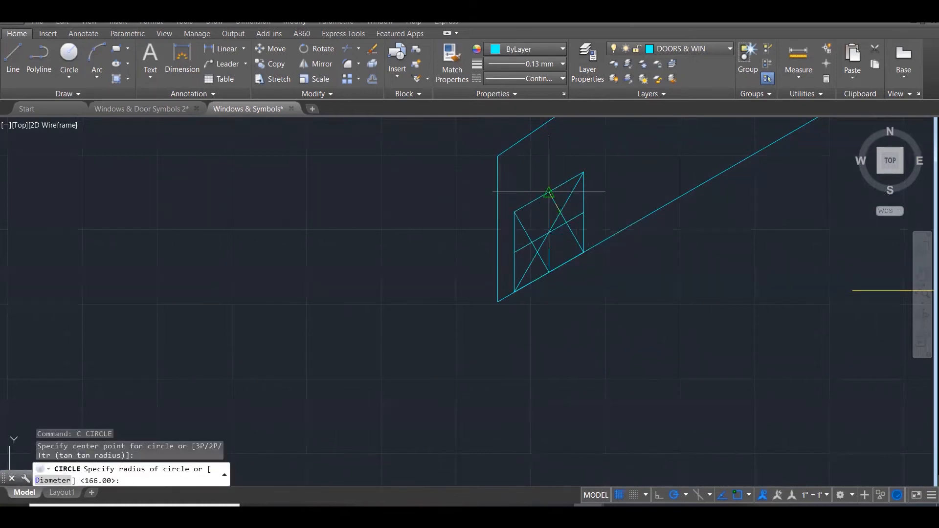
pyautogui.click(549, 192)
pyautogui.press('Return')
pyautogui.click(536, 252)
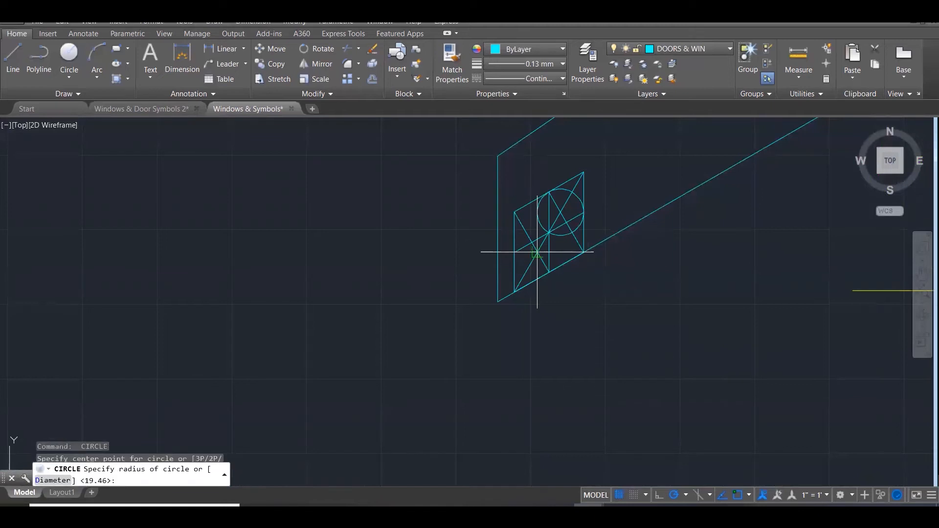
pyautogui.click(546, 271)
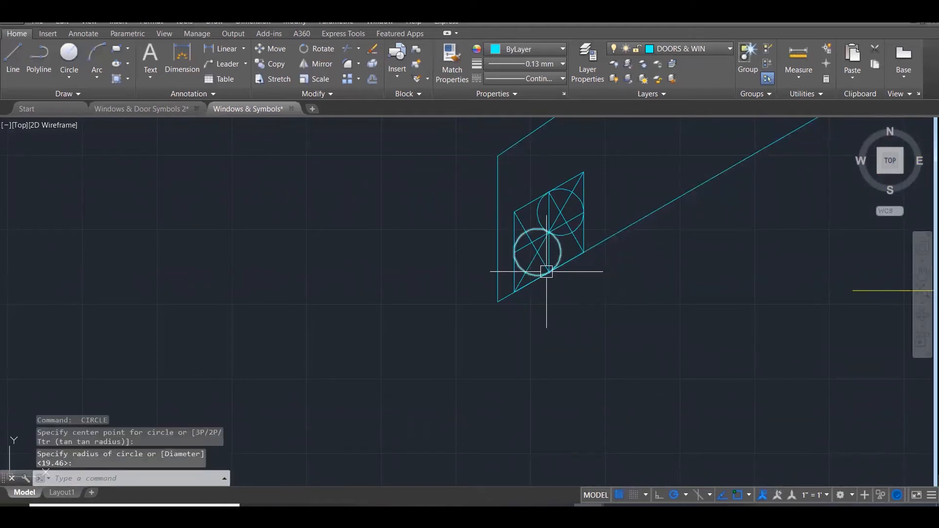
# Draw two large circles centred on the rhombus's lower-right and upper-left corners, each reaching the midpoint of the opposite vertical edge
pyautogui.press('Return')
pyautogui.click(583, 252)
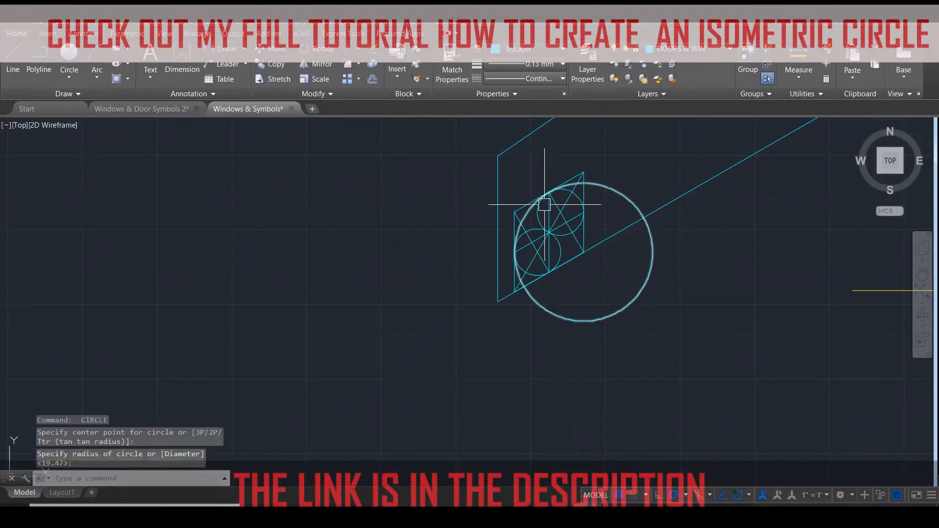
pyautogui.click(514, 252)
pyautogui.press('Return')
pyautogui.click(514, 212)
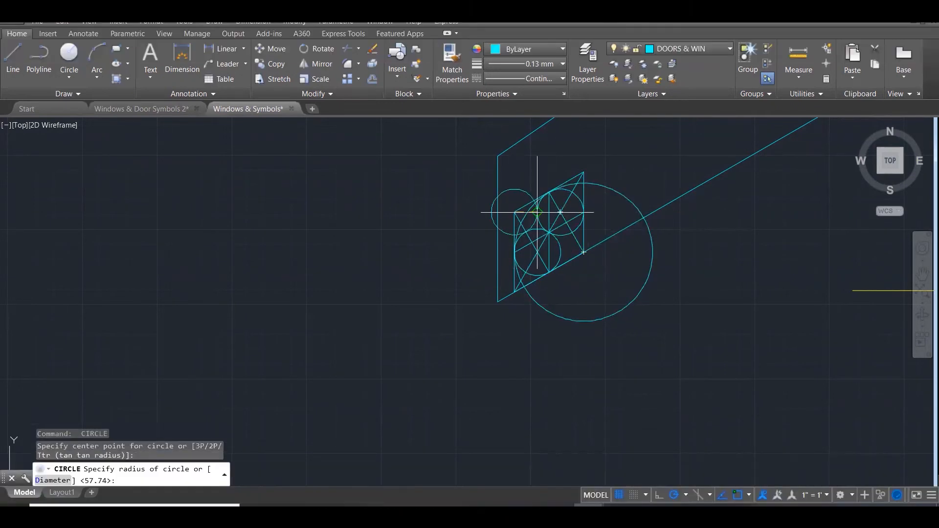
pyautogui.click(584, 212)
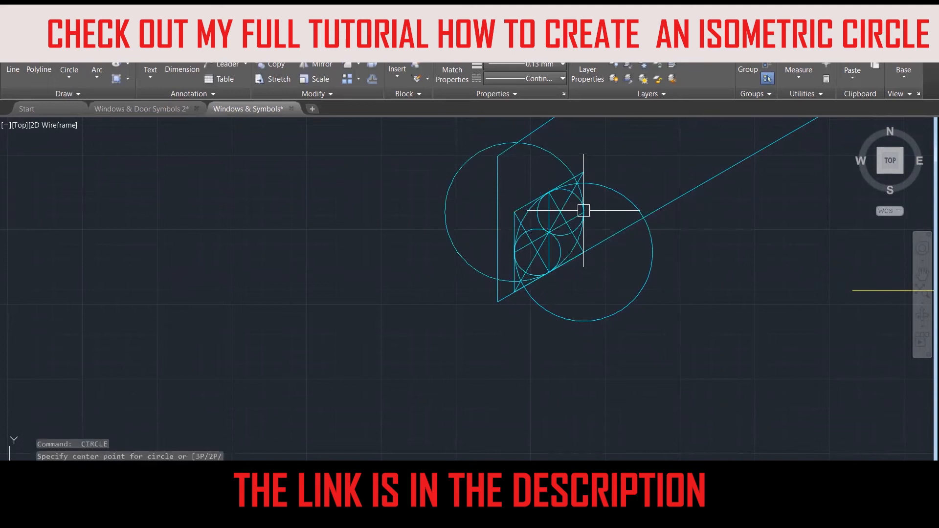
# Trim the four circles back to the arcs that form an isometric ellipse inside the rhombus
pyautogui.write('tr')
pyautogui.press('Return')
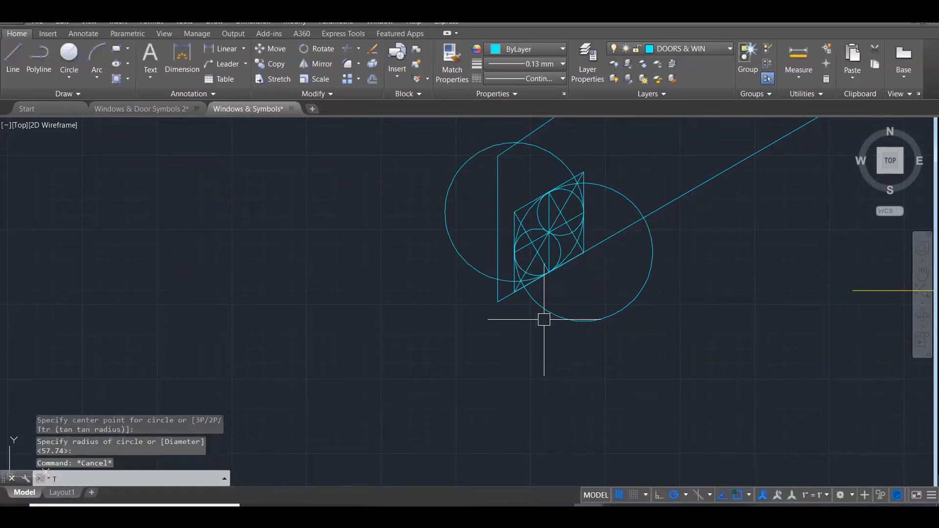
pyautogui.click(723, 378)
pyautogui.click(394, 125)
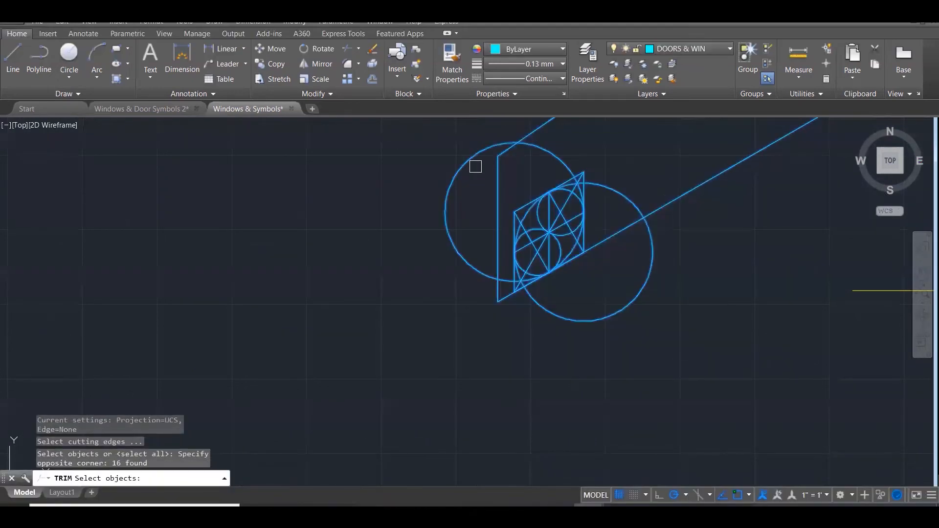
pyautogui.press('Return')
pyautogui.scroll(1, 581, 175)
pyautogui.scroll(1, 580, 175)
pyautogui.click(600, 185)
pyautogui.click(578, 168)
pyautogui.click(415, 325)
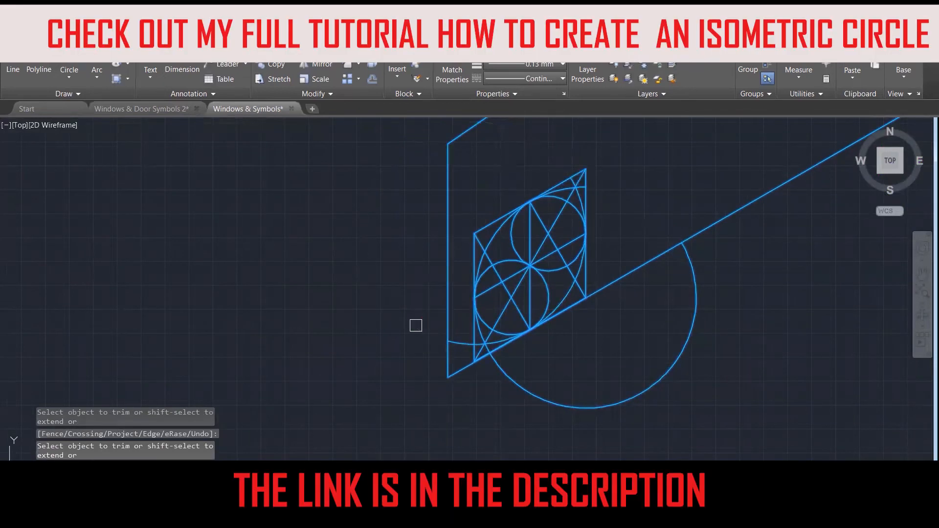
pyautogui.click(499, 371)
pyautogui.scroll(2, 499, 369)
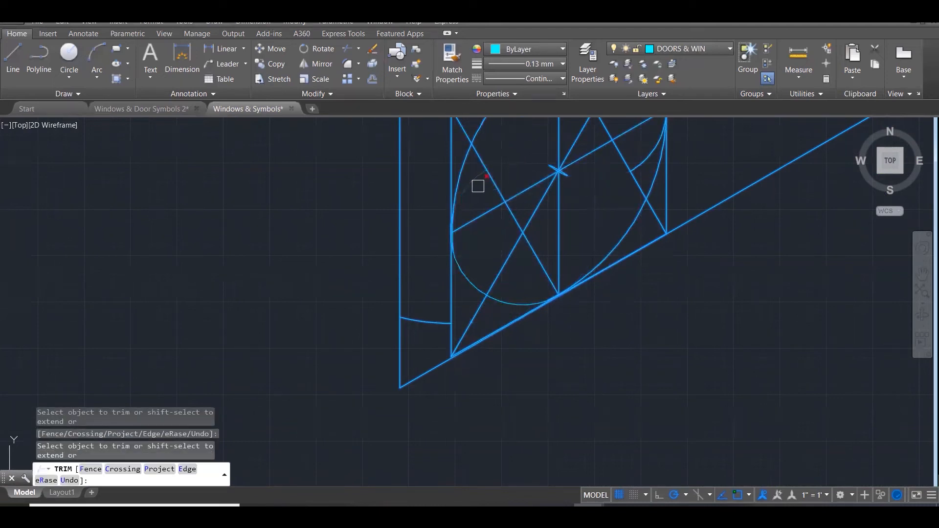
pyautogui.scroll(-4, 521, 281)
pyautogui.scroll(4, 570, 161)
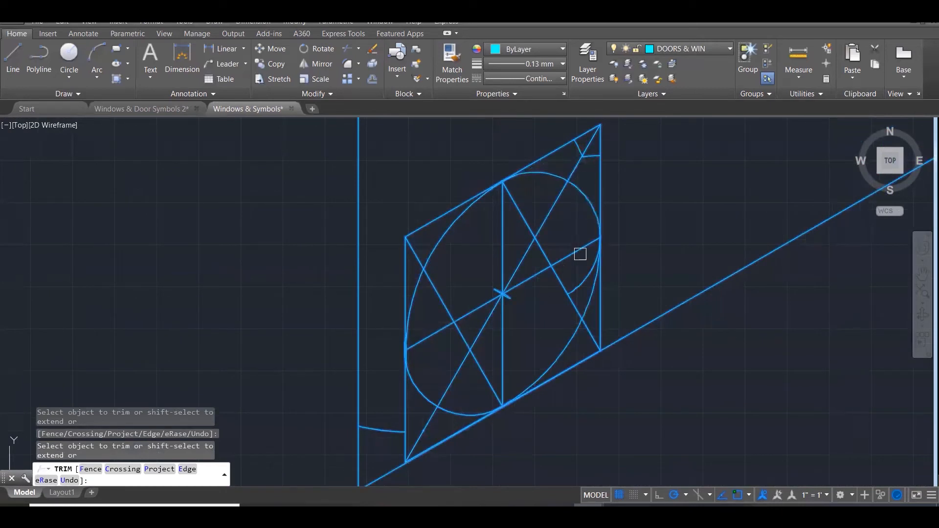
# Erase the leftover arc fragments inside the isometric ellipse
pyautogui.press('Escape')
pyautogui.press('Escape')
pyautogui.click(504, 290)
pyautogui.click(527, 312)
pyautogui.press('Delete')
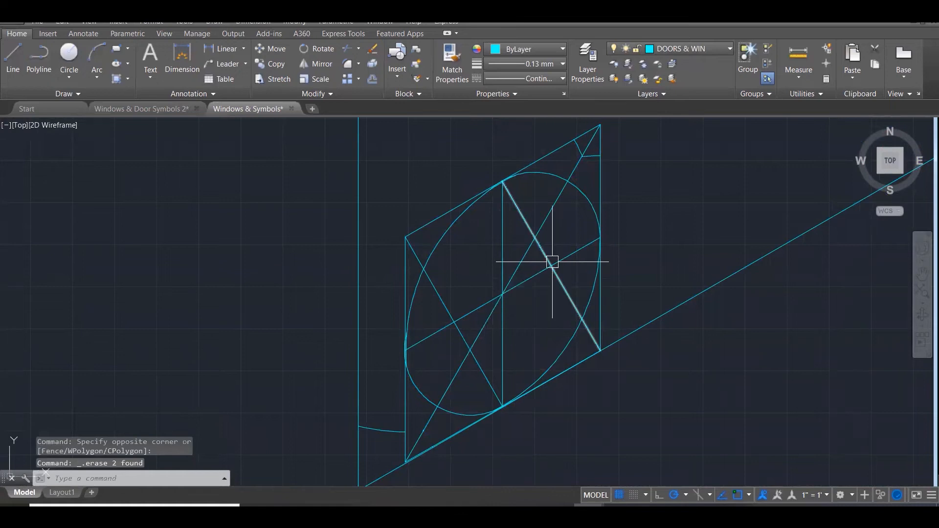
# Trim away the lower half of the isometric ellipse, keeping the upper arcs between the rhombus's vertical edges
pyautogui.press('Escape')
pyautogui.write('TR')
pyautogui.press('Return')
pyautogui.scroll(-2, 588, 272)
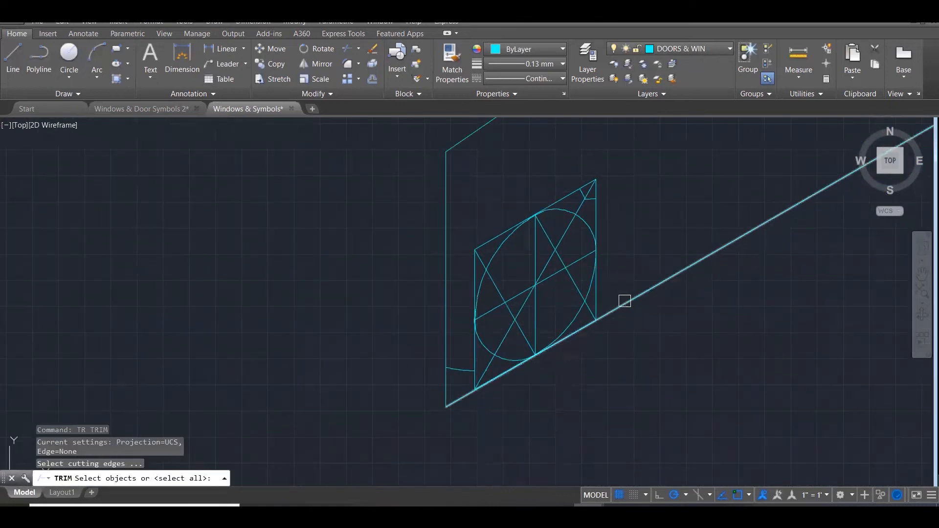
pyautogui.click(652, 351)
pyautogui.click(376, 174)
pyautogui.scroll(2, 482, 349)
pyautogui.press('Return')
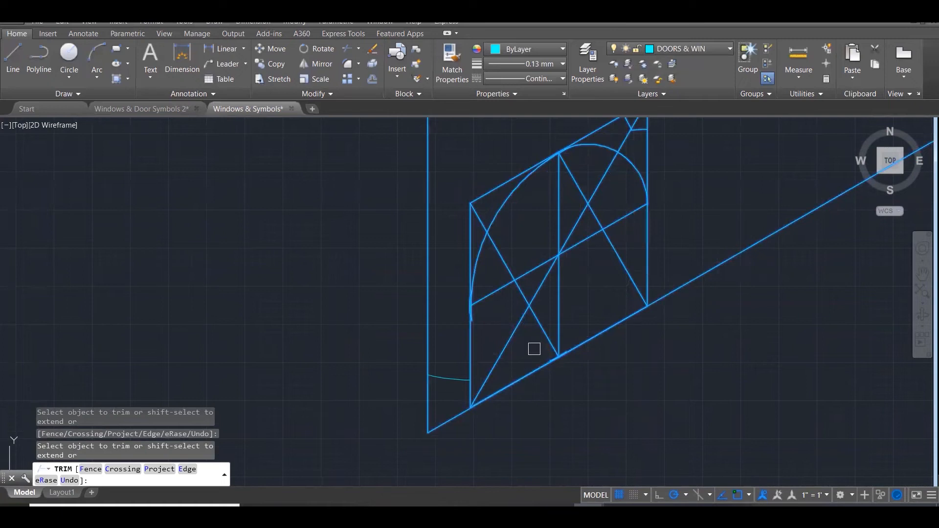
pyautogui.press('Escape')
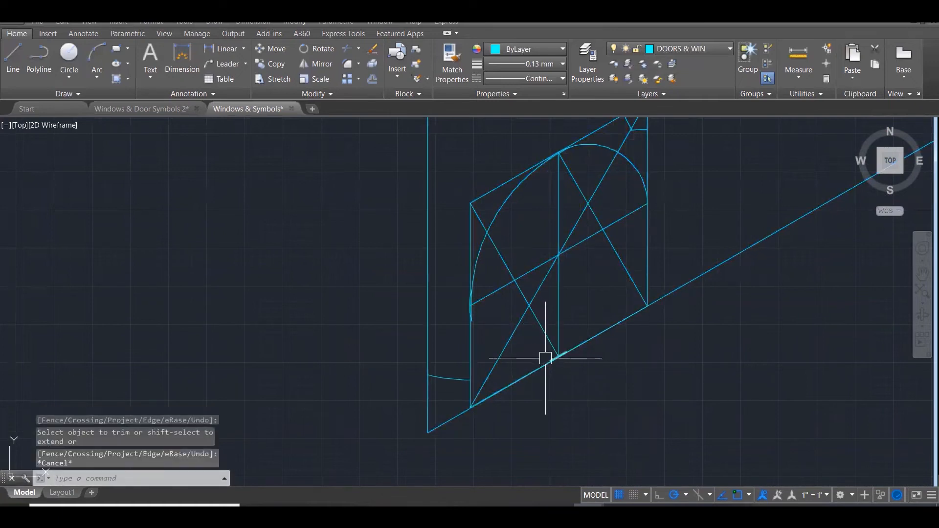
# Erase the leftover arc fragment at the midpoint of the rhombus's lower sloping edge
pyautogui.scroll(2, 544, 355)
pyautogui.click(537, 320)
pyautogui.click(623, 398)
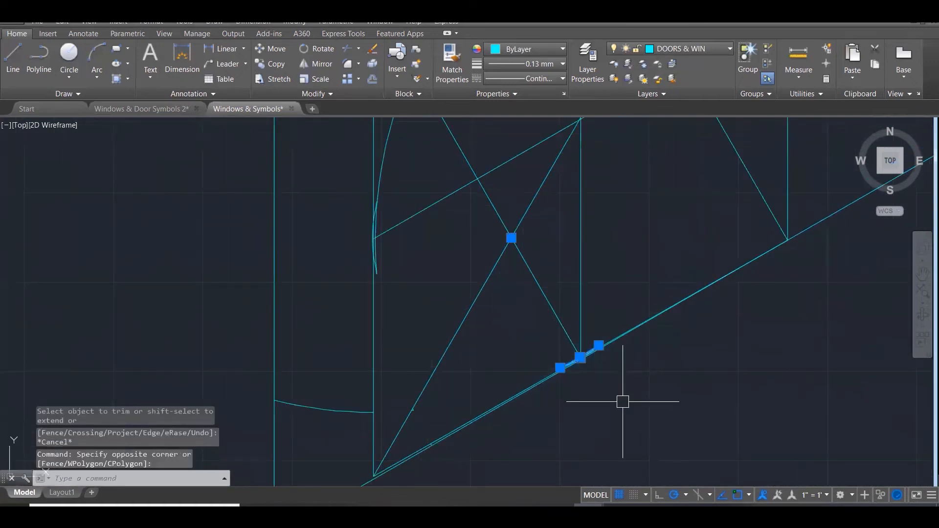
pyautogui.press('Delete')
# Trim the large arc's overrun at the rhombus's left edge midpoint and erase the stray small arc beside it
pyautogui.write('tr')
pyautogui.press('Return')
pyautogui.click(430, 307)
pyautogui.click(342, 209)
pyautogui.scroll(3, 373, 247)
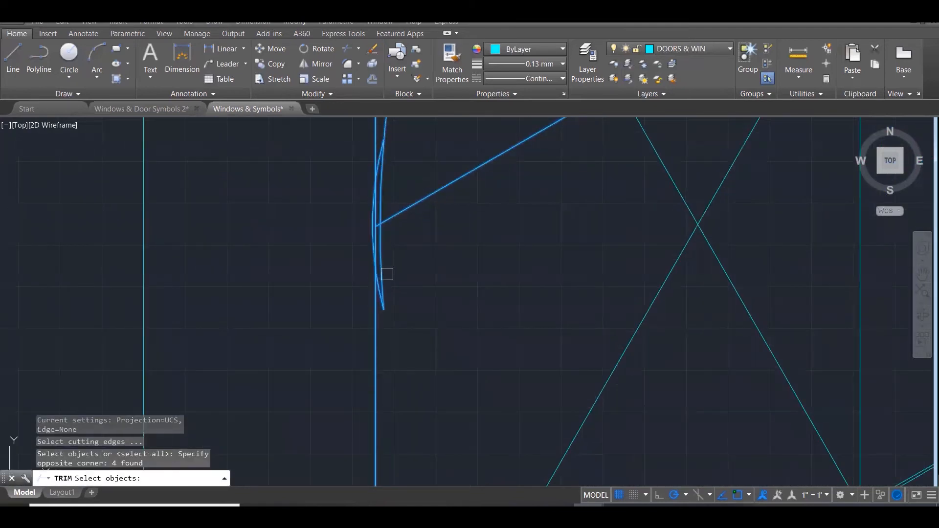
pyautogui.click(384, 269)
pyautogui.press('Return')
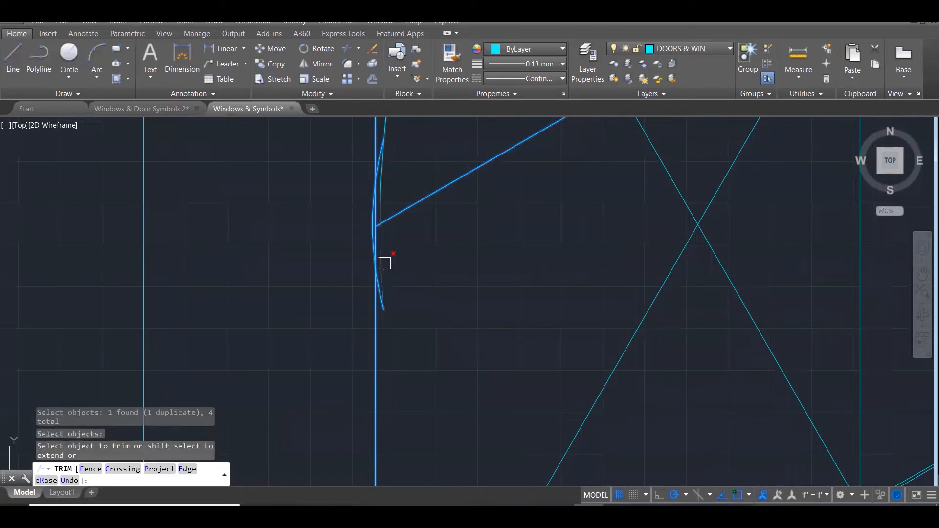
pyautogui.press('Escape')
pyautogui.press('Escape')
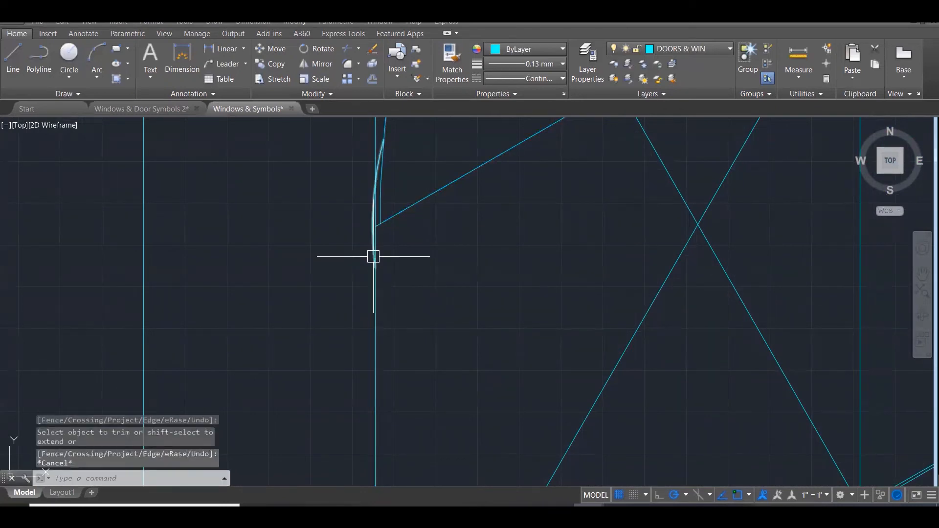
pyautogui.click(370, 246)
pyautogui.press('Delete')
pyautogui.scroll(-5, 374, 245)
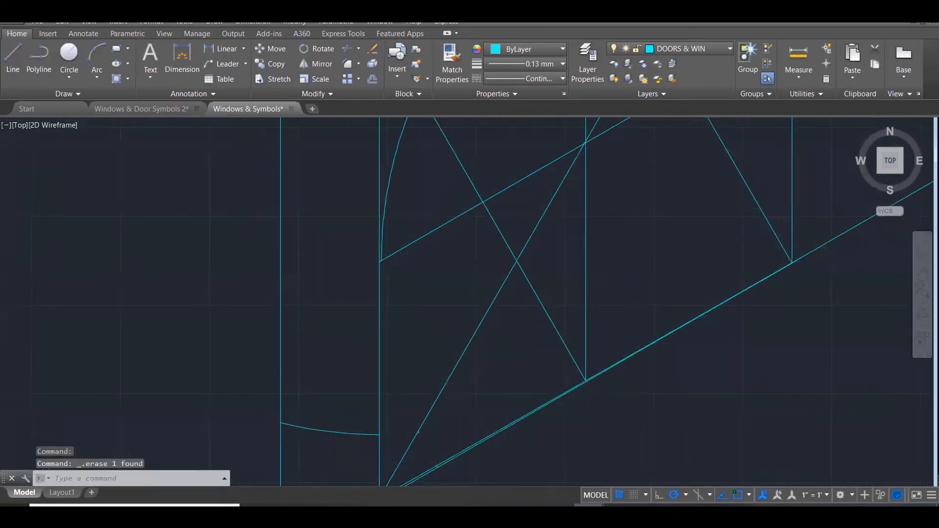
# Move the two upper arcs straight down from the right edge's midpoint to the rhombus's lower-right corner
pyautogui.scroll(2, 430, 227)
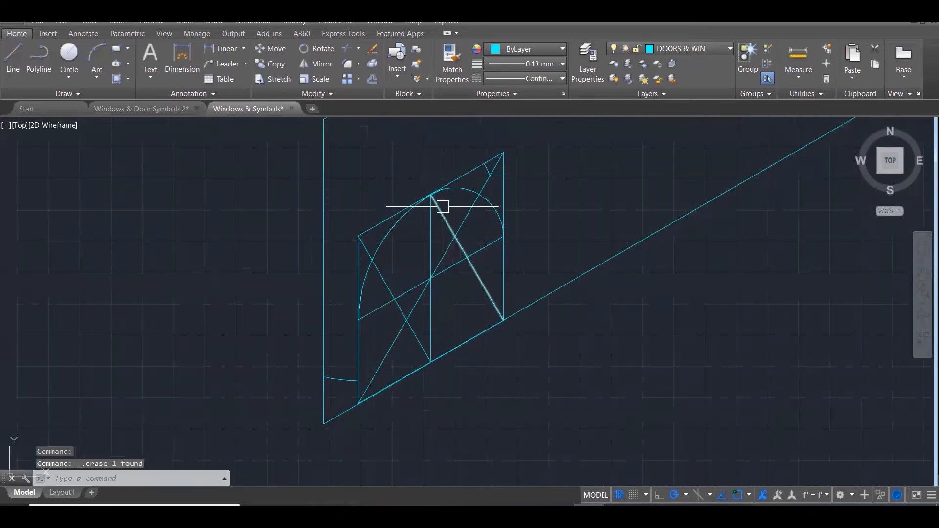
pyautogui.click(461, 187)
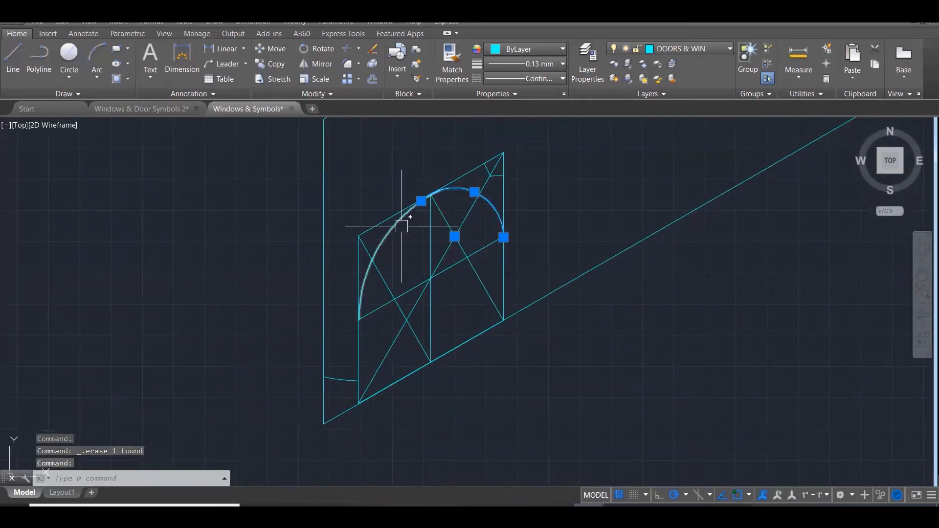
pyautogui.write('m')
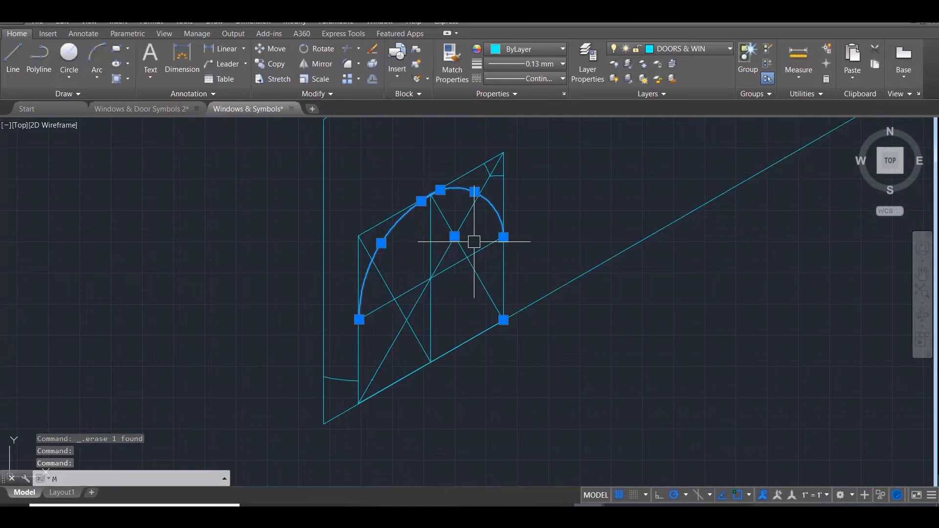
pyautogui.press('Return')
pyautogui.click(503, 237)
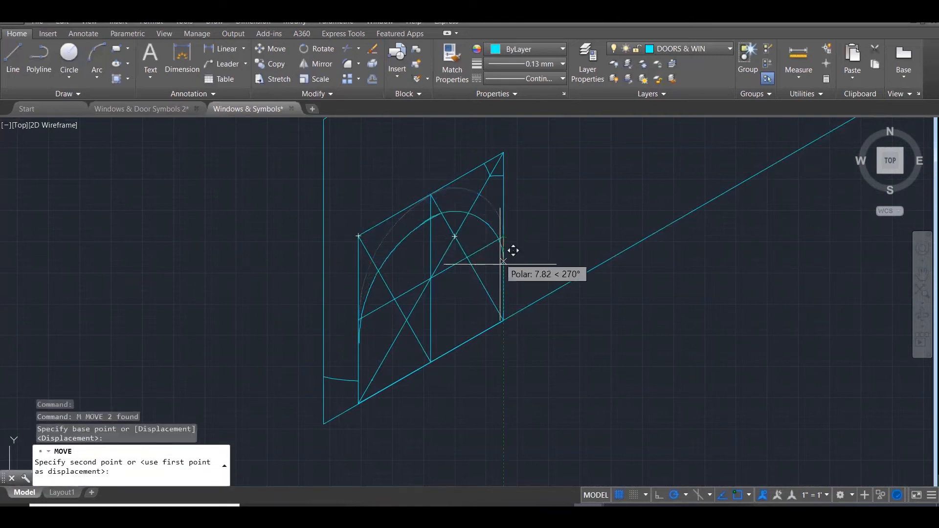
pyautogui.click(499, 319)
pyautogui.press('Escape')
pyautogui.press('Escape')
# Erase the rhombus's remaining construction lines and the stray arcs around it, keeping the moved arcs and the sill outline
pyautogui.click(545, 221)
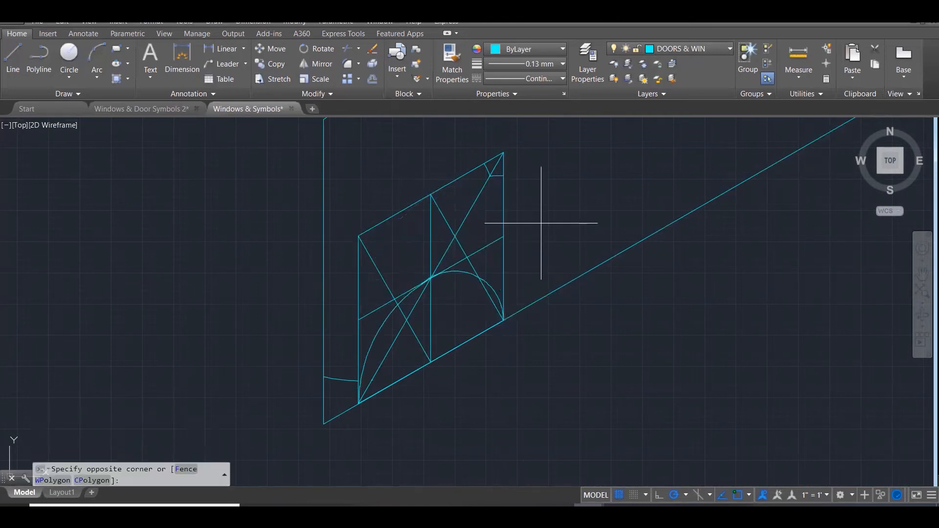
pyautogui.click(395, 155)
pyautogui.press('Delete')
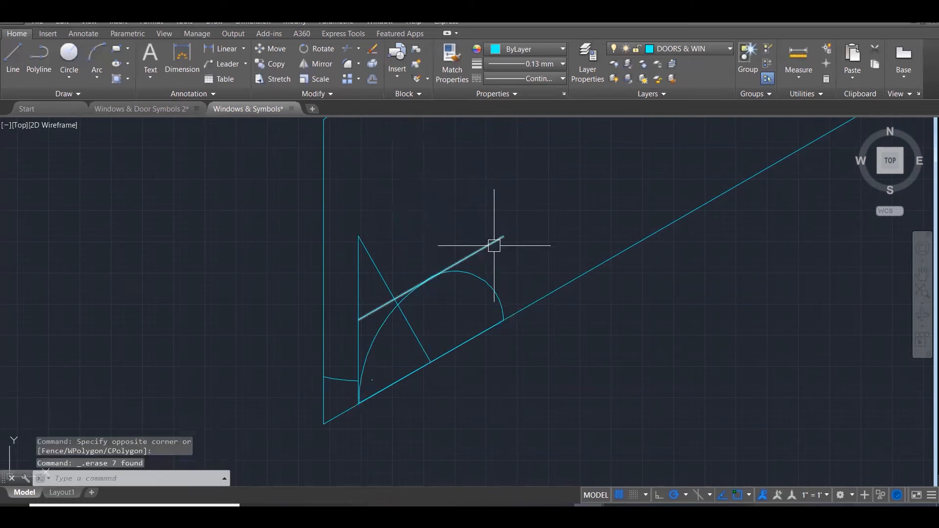
pyautogui.click(389, 264)
pyautogui.click(326, 210)
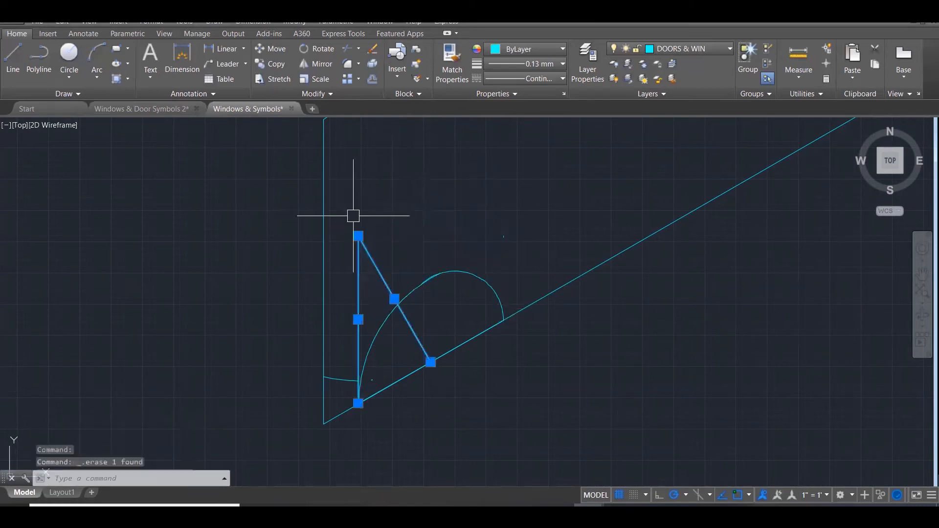
pyautogui.press('Delete')
pyautogui.click(340, 379)
pyautogui.press('Delete')
# Break the overlapping lower sloping lines beneath the arcs to open the rounded drip groove
pyautogui.scroll(5, 434, 268)
pyautogui.scroll(2, 438, 262)
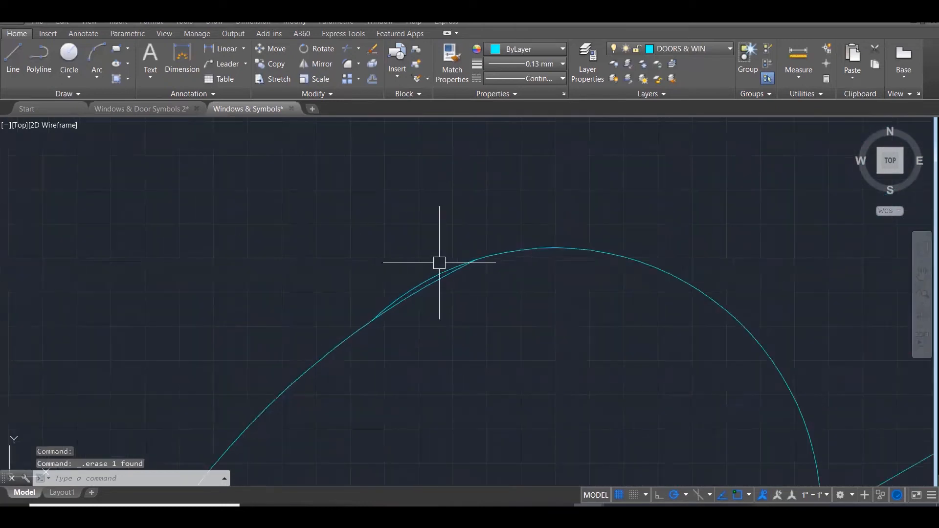
pyautogui.scroll(-6, 439, 269)
pyautogui.write('br')
pyautogui.press('Return')
pyautogui.click(394, 366)
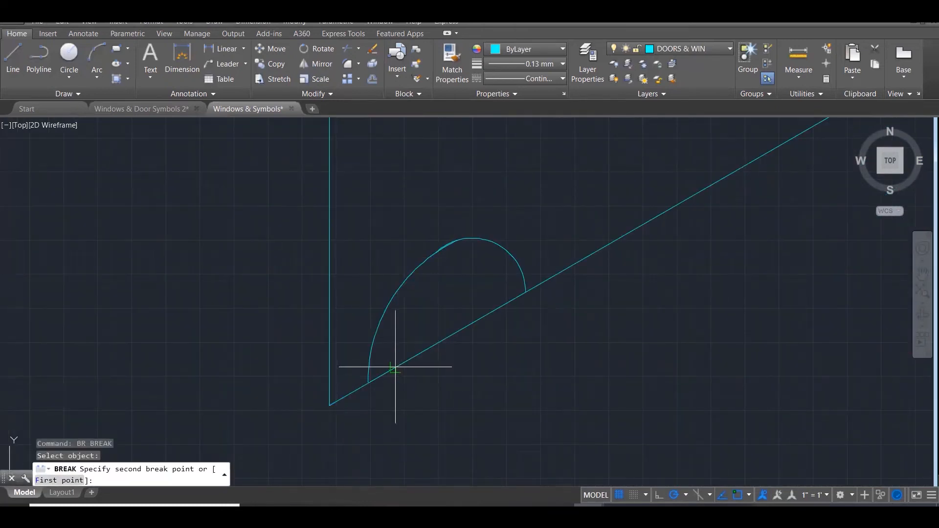
pyautogui.click(509, 295)
pyautogui.press('Return')
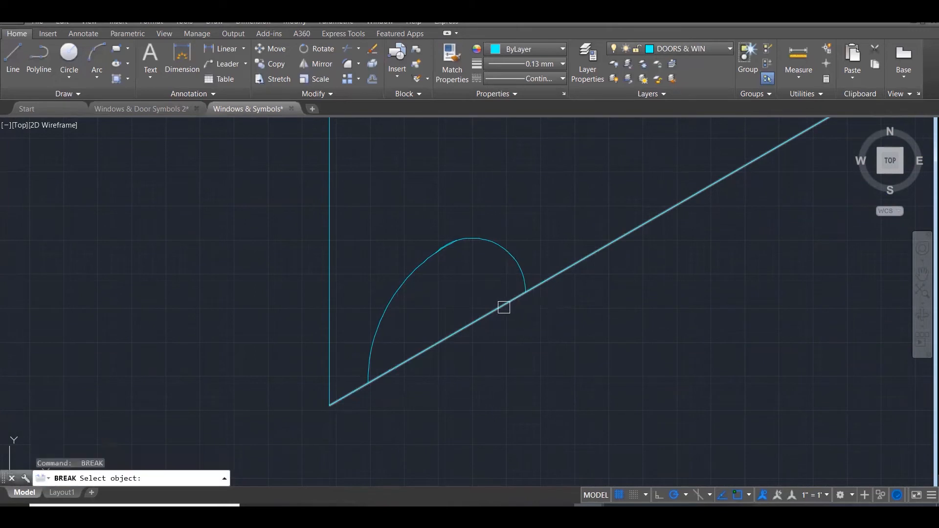
pyautogui.click(503, 306)
pyautogui.click(368, 382)
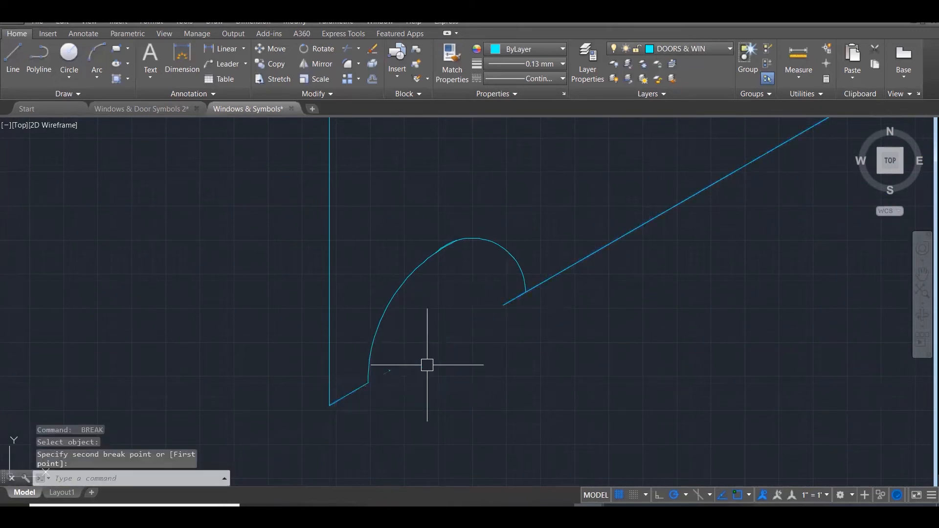
# Fillet the lower sloping line to the small arc with zero radius and erase the leftover fragment beneath the drip groove
pyautogui.write('f')
pyautogui.press('Return')
pyautogui.click(547, 279)
pyautogui.click(524, 279)
pyautogui.press('Return')
pyautogui.click(364, 368)
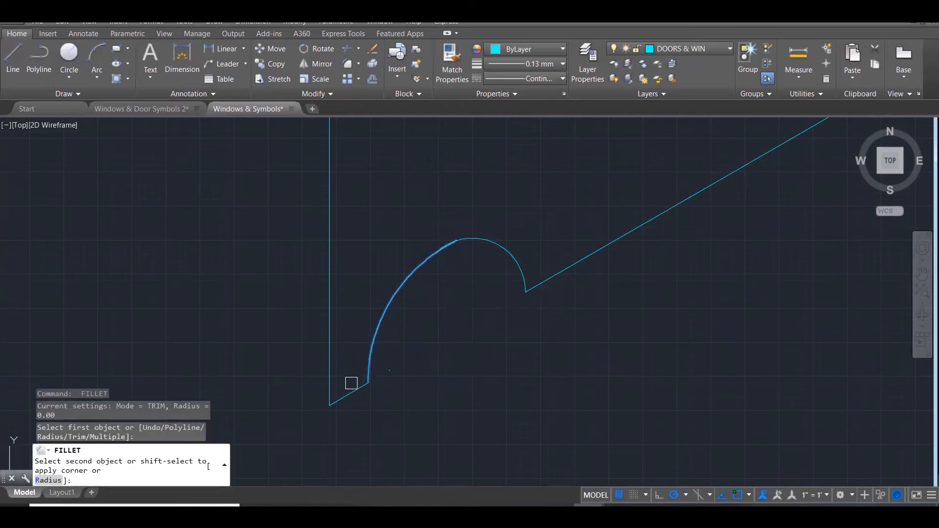
pyautogui.press('Escape')
pyautogui.click(405, 357)
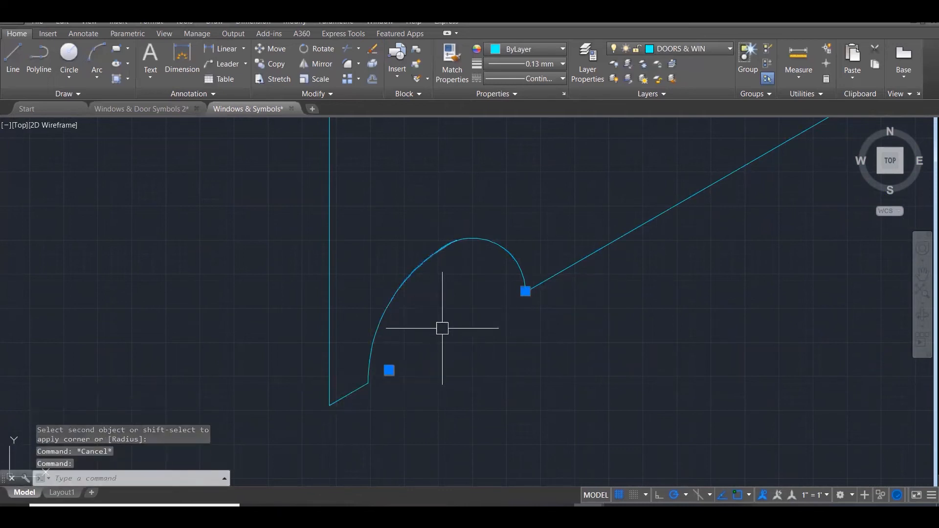
pyautogui.press('Delete')
# Save the drawing with the completed angled sill profile
pyautogui.scroll(-5, 502, 355)
pyautogui.scroll(-6, 503, 354)
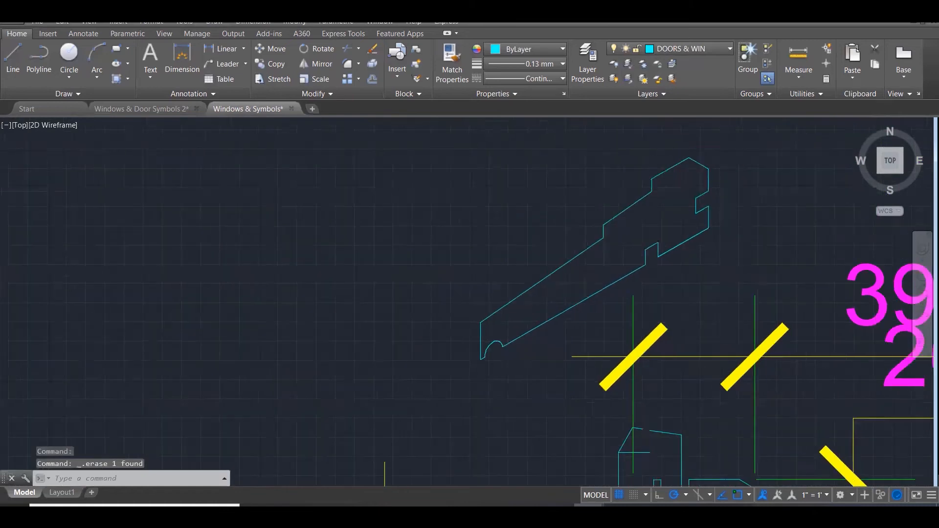
pyautogui.scroll(-2, 405, 237)
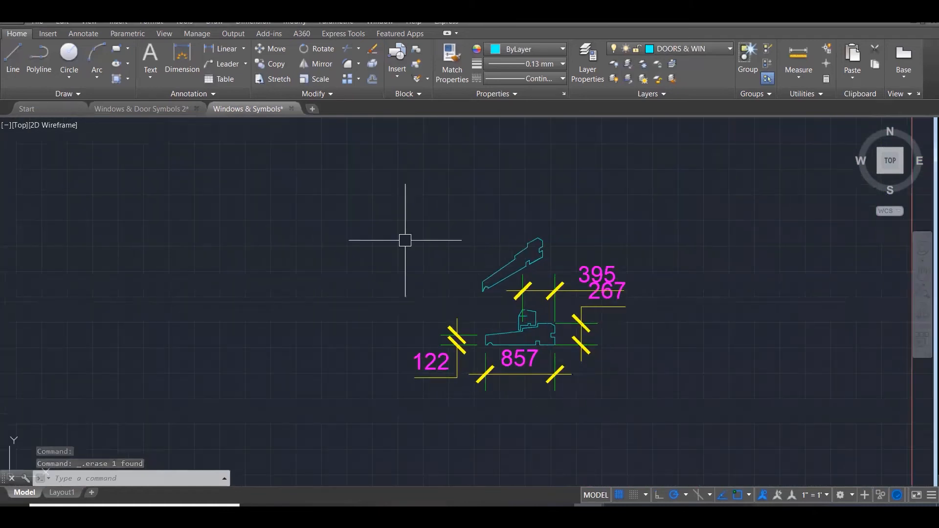
pyautogui.scroll(4, 465, 274)
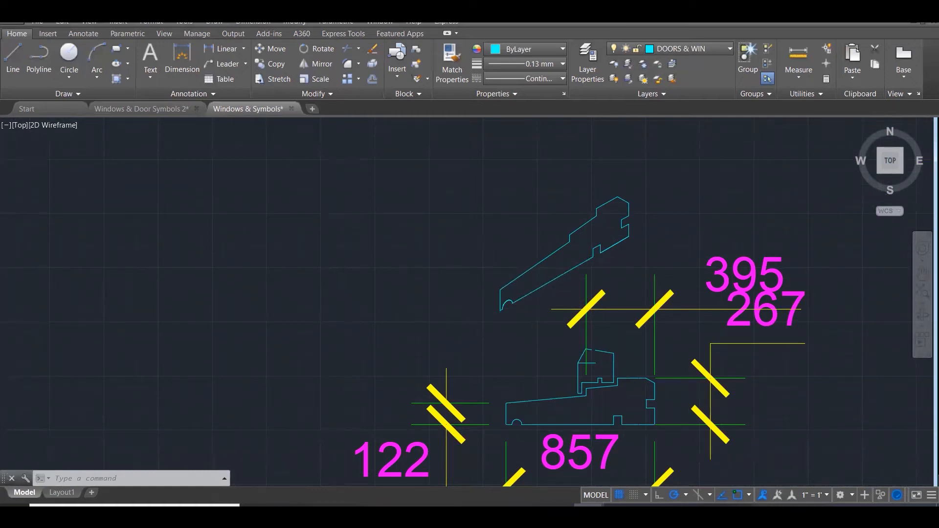
pyautogui.scroll(-1, 526, 337)
pyautogui.hotkey('ctrl', 's')
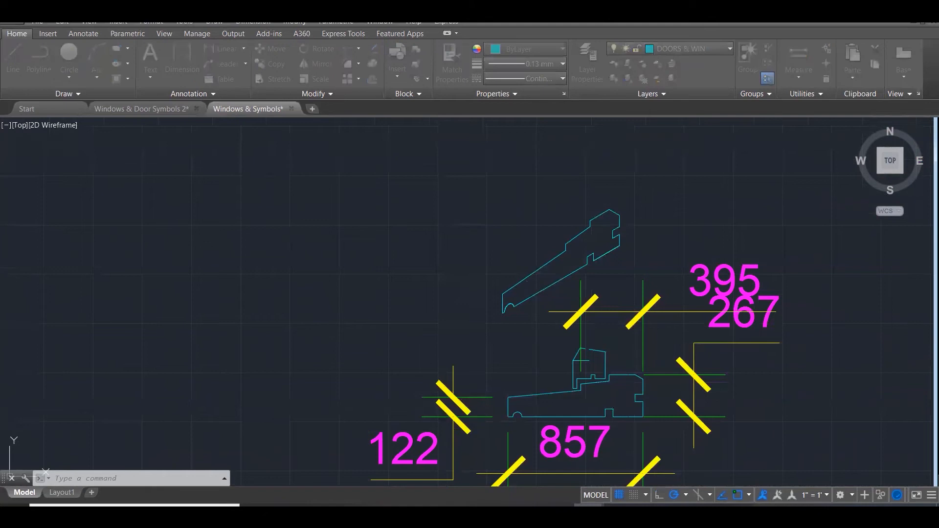
# Erase the 395, 267, 857 and 122 dimensions around the 2D sill section
pyautogui.click(702, 291)
pyautogui.click(705, 335)
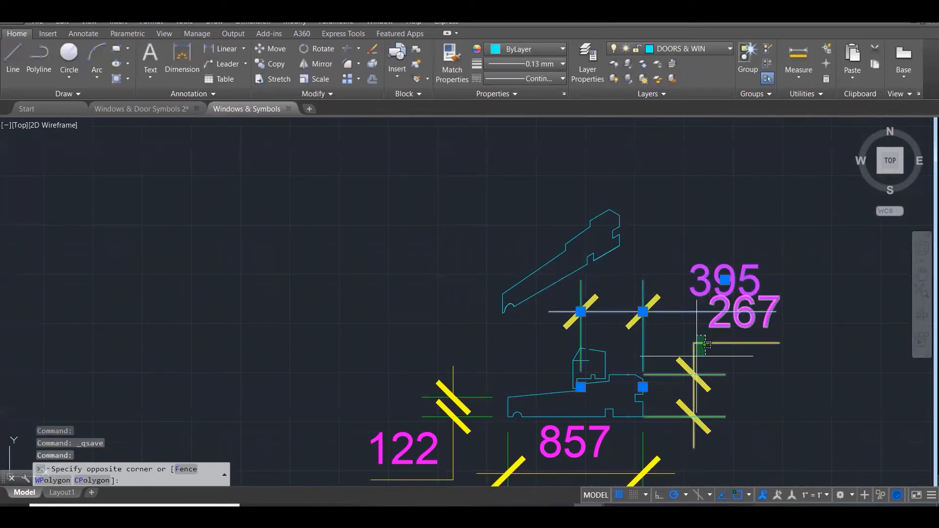
pyautogui.click(632, 447)
pyautogui.press('Delete')
pyautogui.click(462, 373)
pyautogui.click(446, 386)
pyautogui.press('Delete')
# Examine the sill and sash framing in the Head & Sill isometric detail, and the sash section above the 2D sill
pyautogui.scroll(-10, 538, 329)
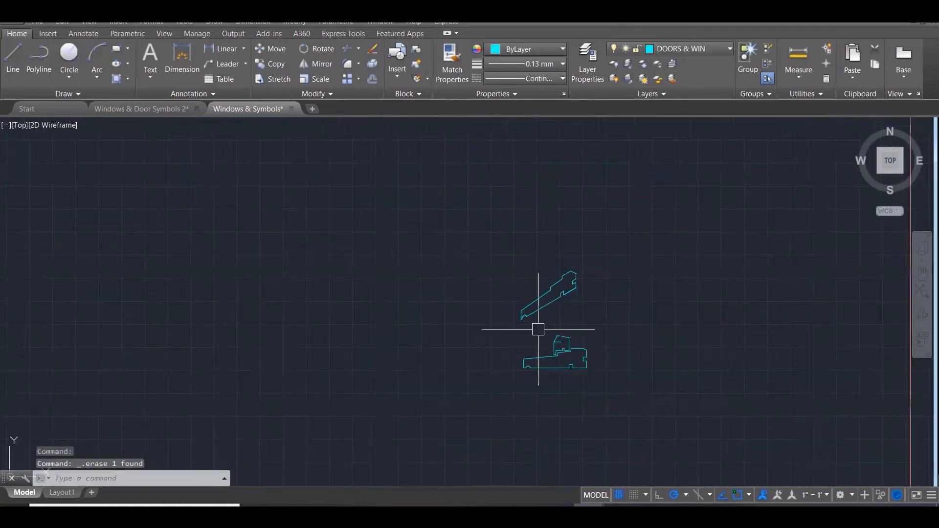
pyautogui.scroll(4, 543, 251)
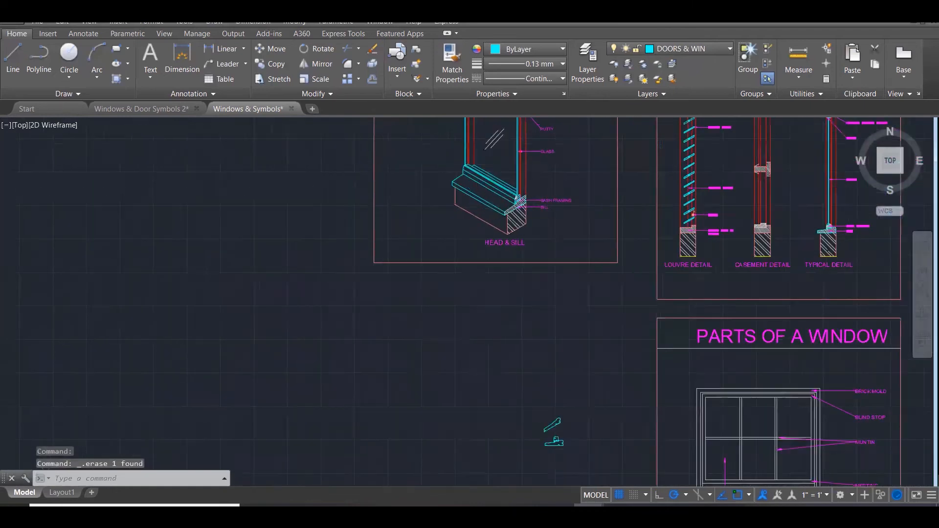
pyautogui.scroll(4, 573, 200)
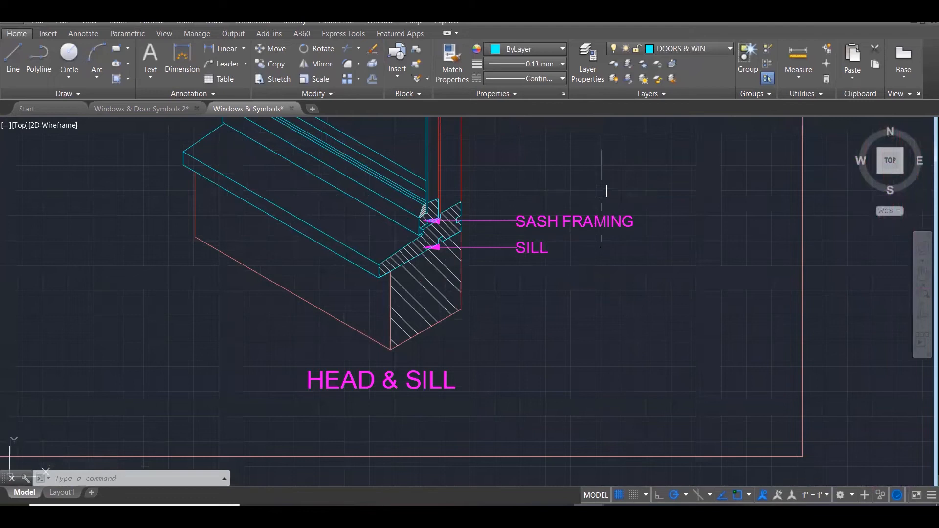
pyautogui.scroll(-12, 600, 191)
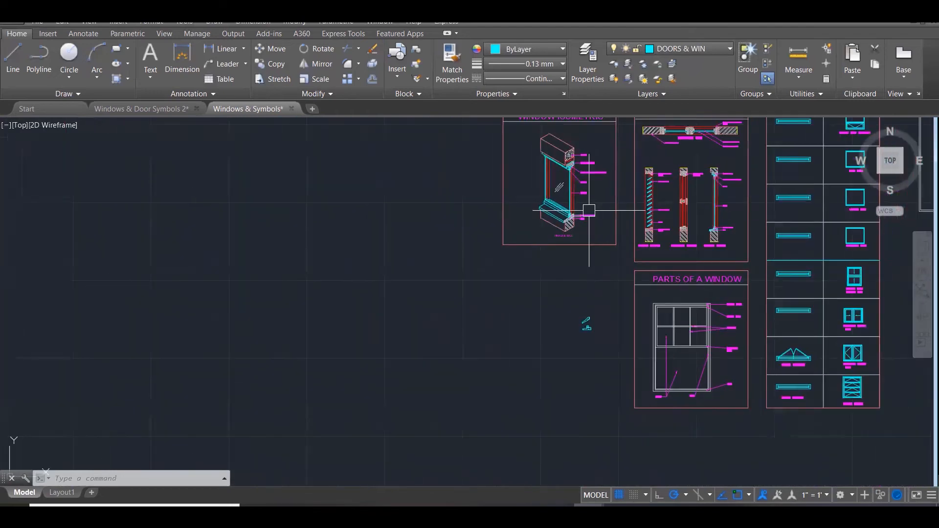
pyautogui.scroll(8, 601, 321)
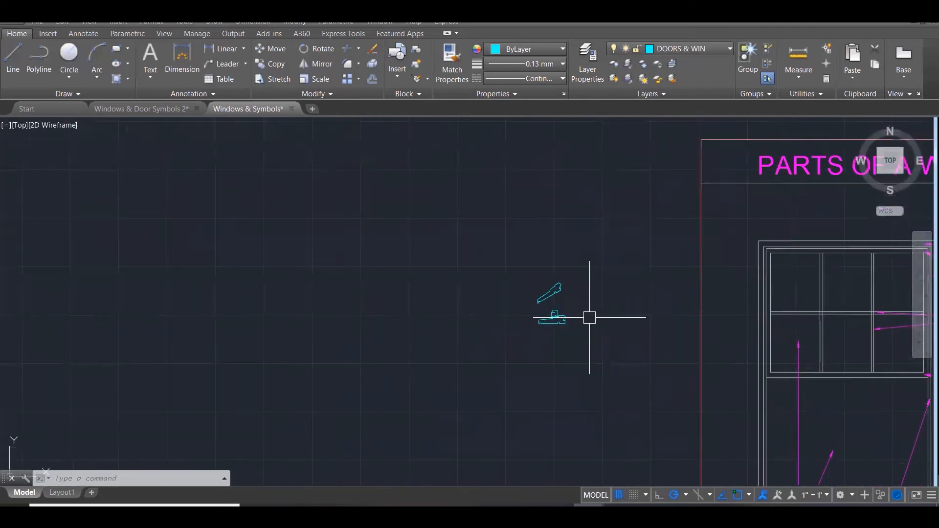
pyautogui.scroll(2, 534, 227)
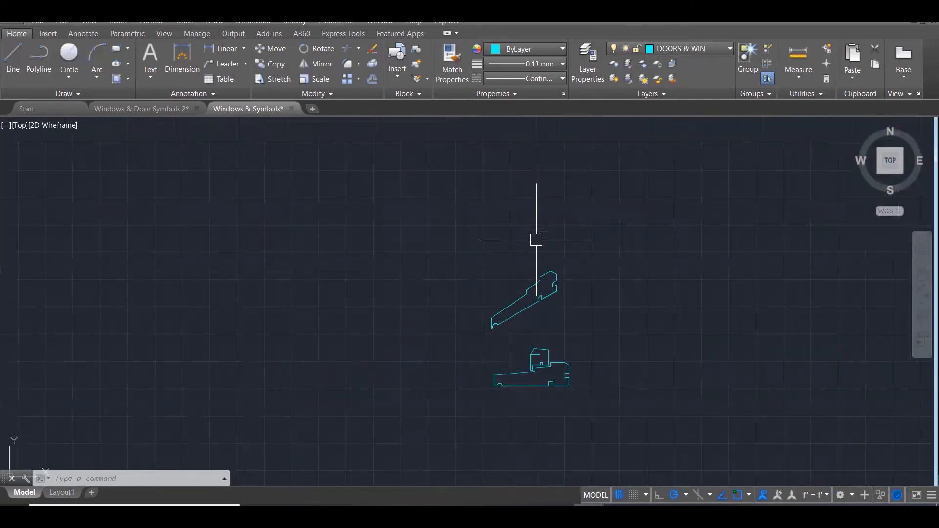
pyautogui.scroll(4, 535, 305)
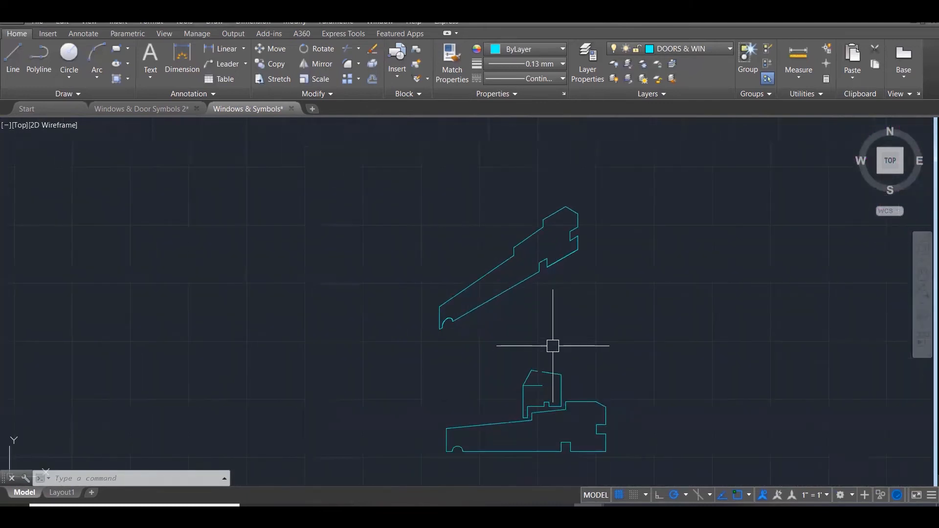
pyautogui.scroll(4, 560, 377)
pyautogui.press('Escape')
pyautogui.press('Escape')
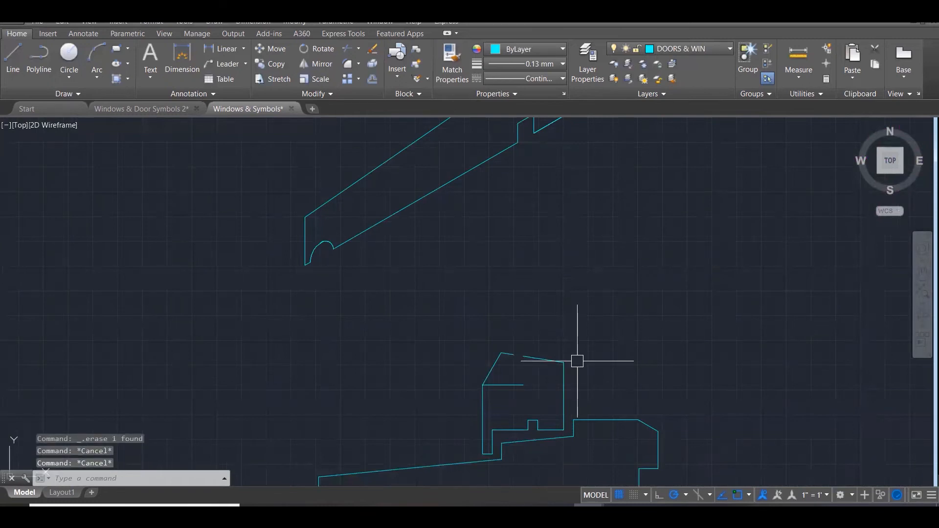
pyautogui.scroll(-1, 574, 349)
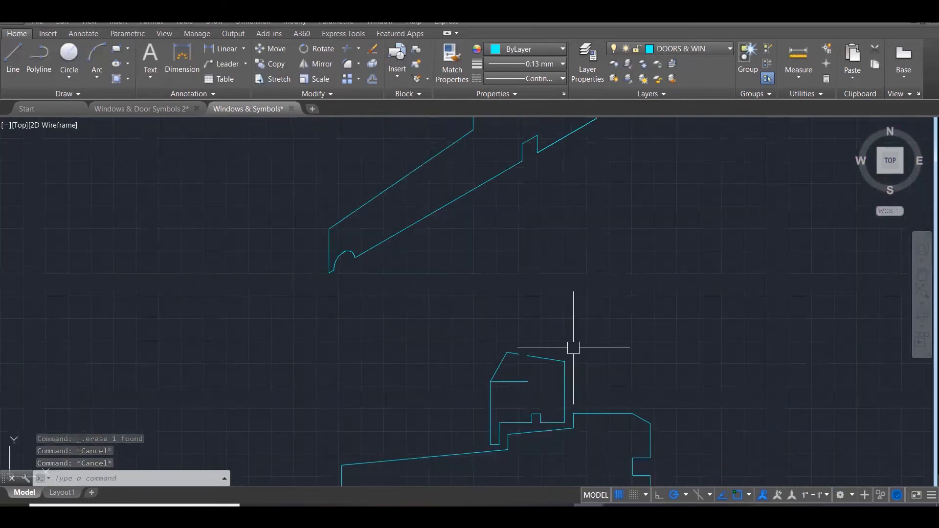
# Try to draw a rectangle enclosing the sash section above the 2D sill, and undo it
pyautogui.write('rec')
pyautogui.press('Return')
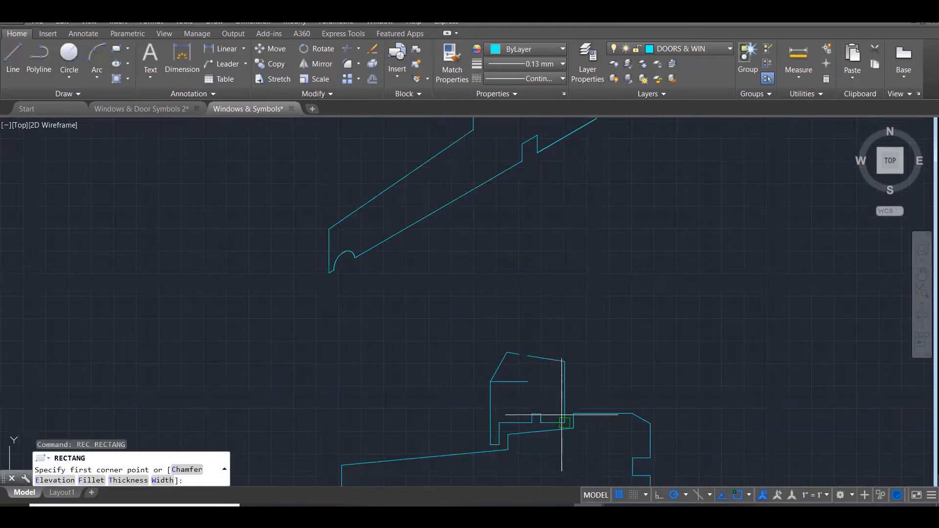
pyautogui.click(563, 416)
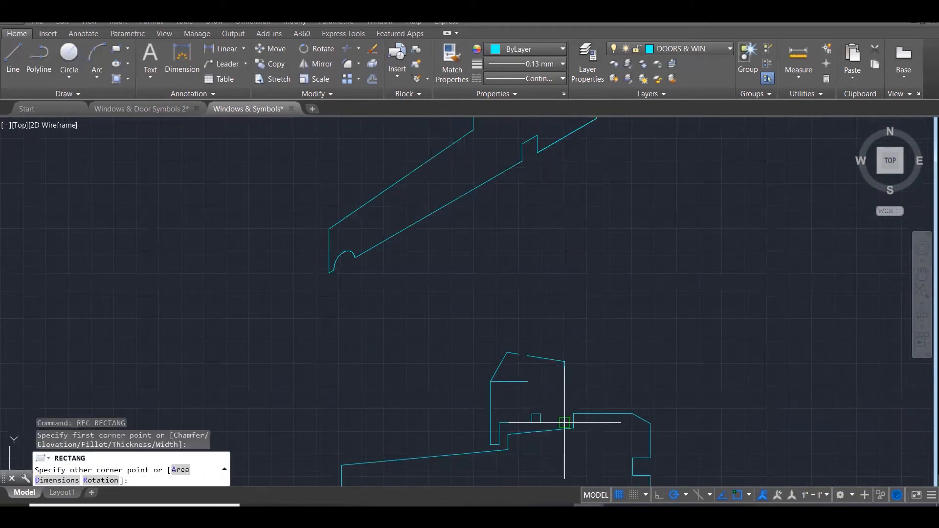
pyautogui.click(489, 352)
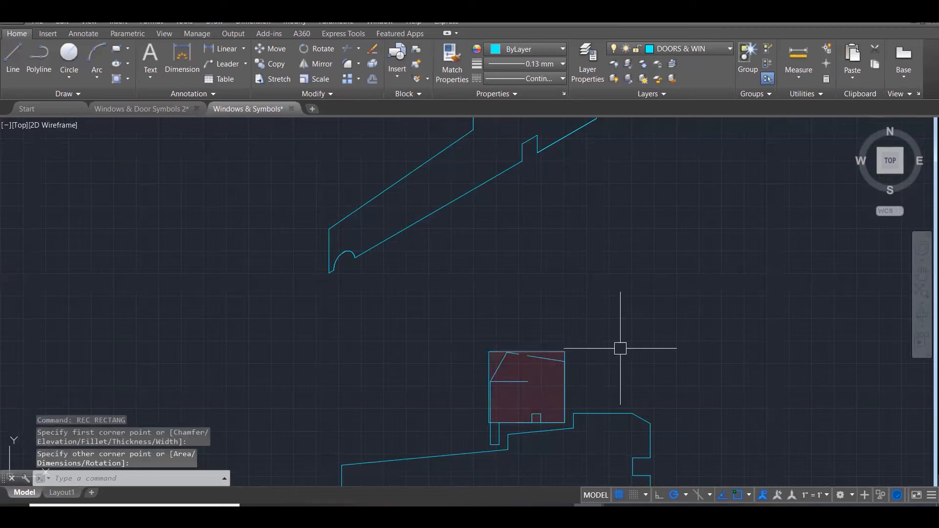
pyautogui.hotkey('ctrl', 'z')
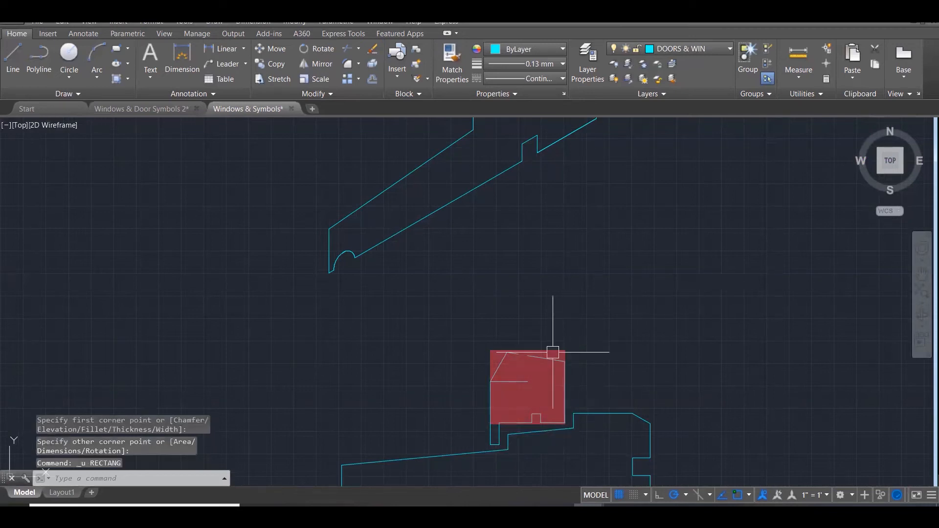
pyautogui.press('Escape')
pyautogui.press('Escape')
pyautogui.press('Escape')
# Dimension the height of the sash section's right edge, placing the dimension to its right
pyautogui.write('DIM')
pyautogui.press('Return')
pyautogui.click(563, 429)
pyautogui.scroll(-2, 562, 386)
pyautogui.click(562, 373)
pyautogui.scroll(-2, 599, 393)
pyautogui.click(621, 391)
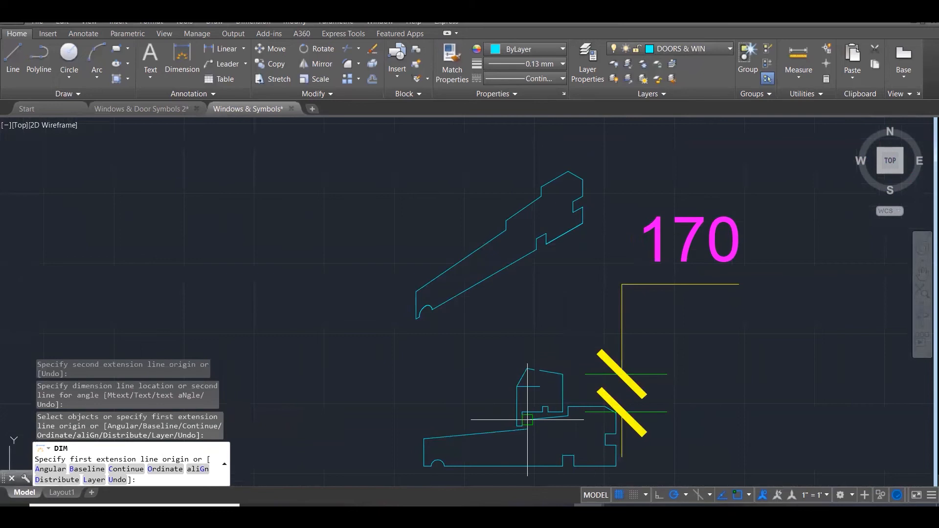
# Dimension the sash section's overall width, placing the dimension line above it
pyautogui.scroll(2, 519, 426)
pyautogui.press('space')
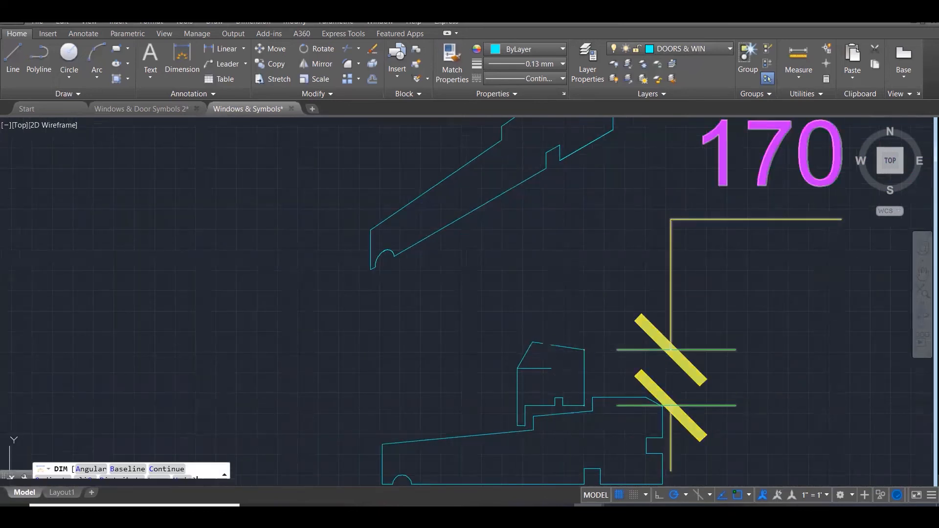
pyautogui.click(584, 350)
pyautogui.press('Escape')
pyautogui.press('space')
pyautogui.click(518, 368)
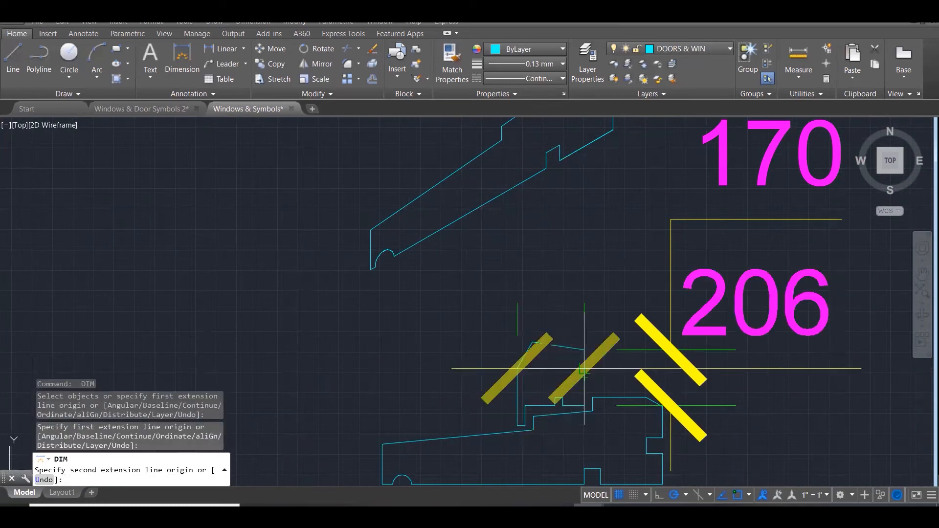
pyautogui.click(584, 368)
pyautogui.scroll(-2, 584, 368)
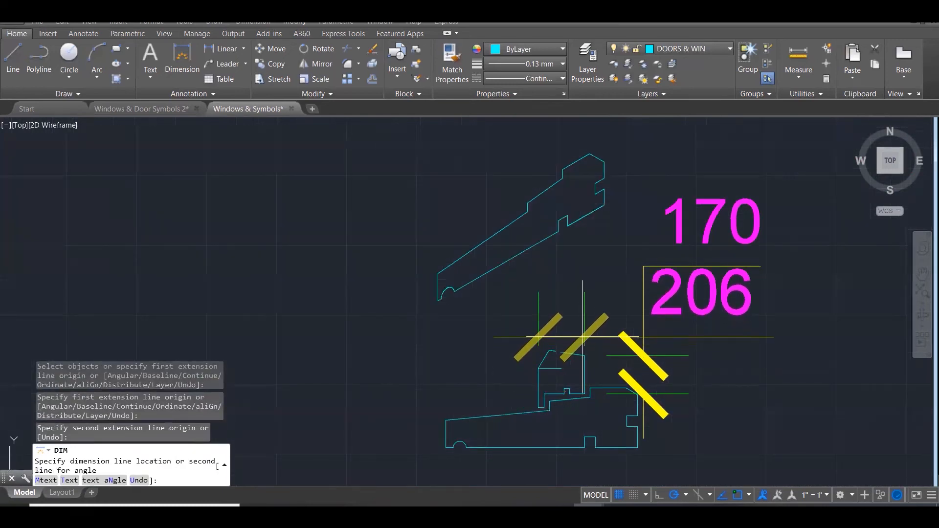
pyautogui.click(597, 339)
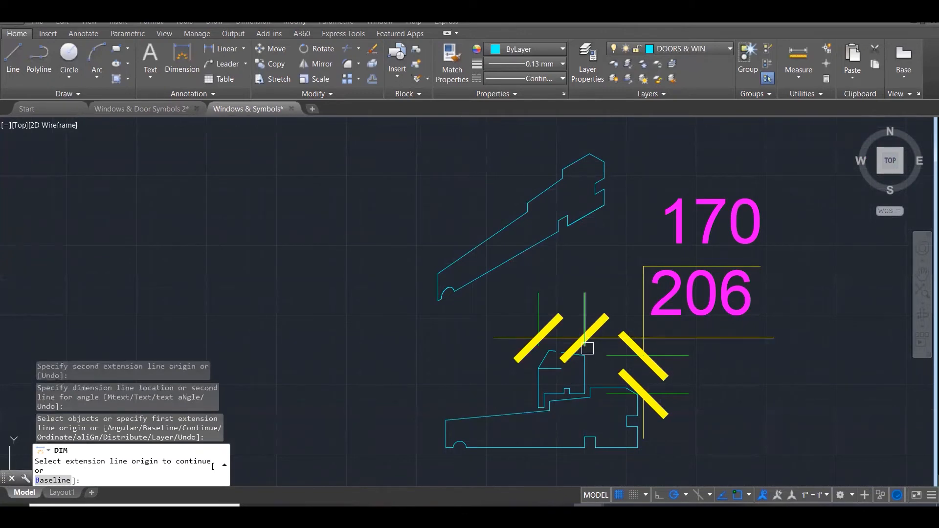
pyautogui.press('Escape')
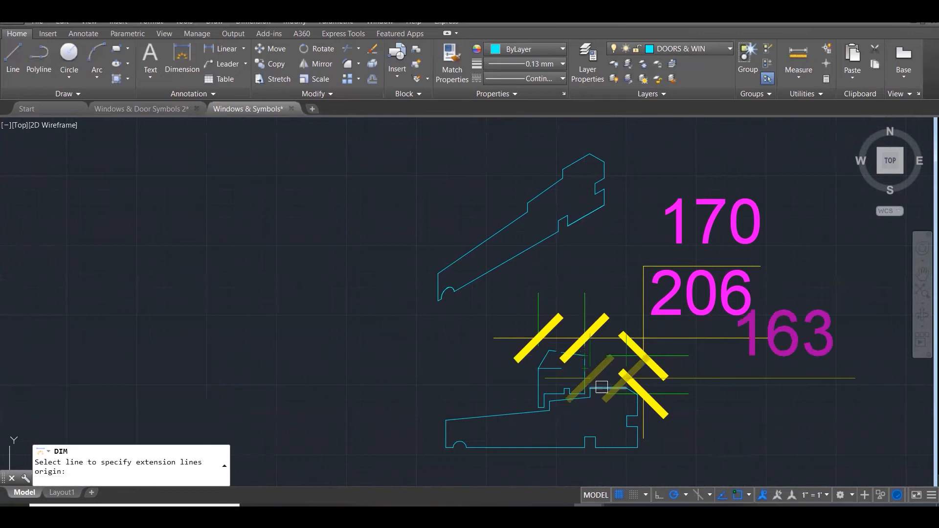
pyautogui.press('Escape')
pyautogui.press('Escape')
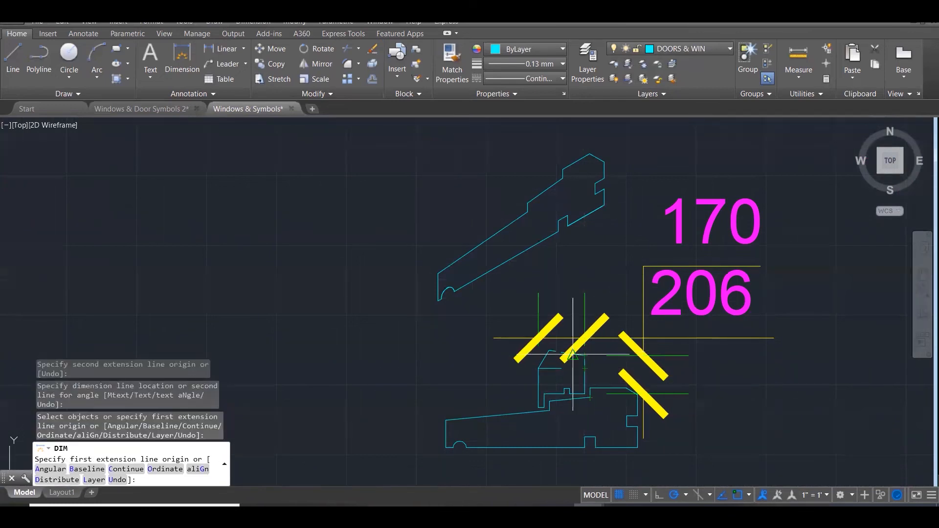
# Draw a closed parallelogram above the angled sill with 206 vertical sides and 170 sides sloping up to the right
pyautogui.scroll(-2, 553, 386)
pyautogui.scroll(2, 570, 203)
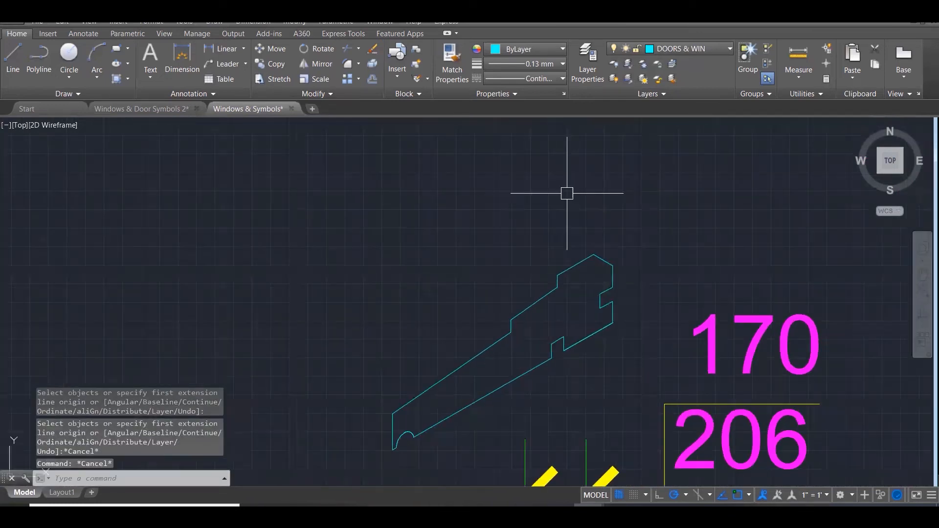
pyautogui.write('L')
pyautogui.press('Return')
pyautogui.scroll(-2, 550, 168)
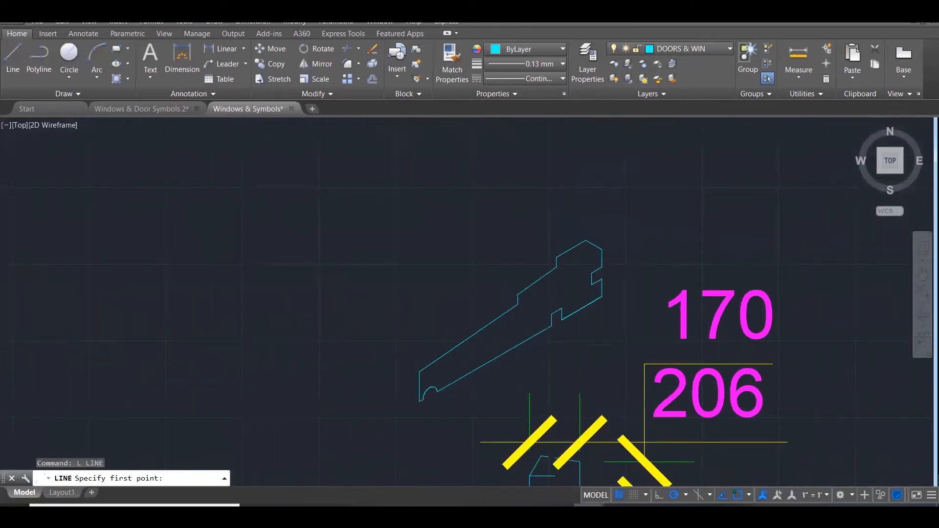
pyautogui.click(549, 205)
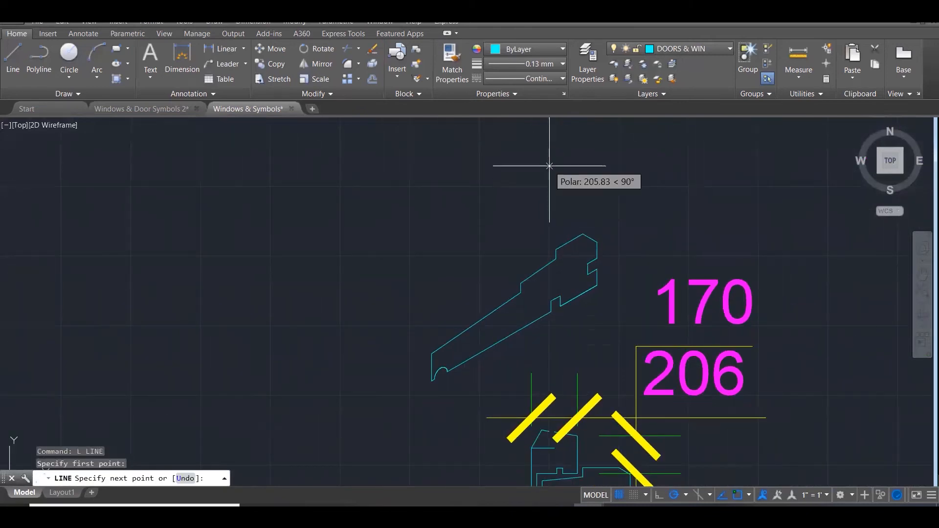
pyautogui.write('6')
pyautogui.press('Return')
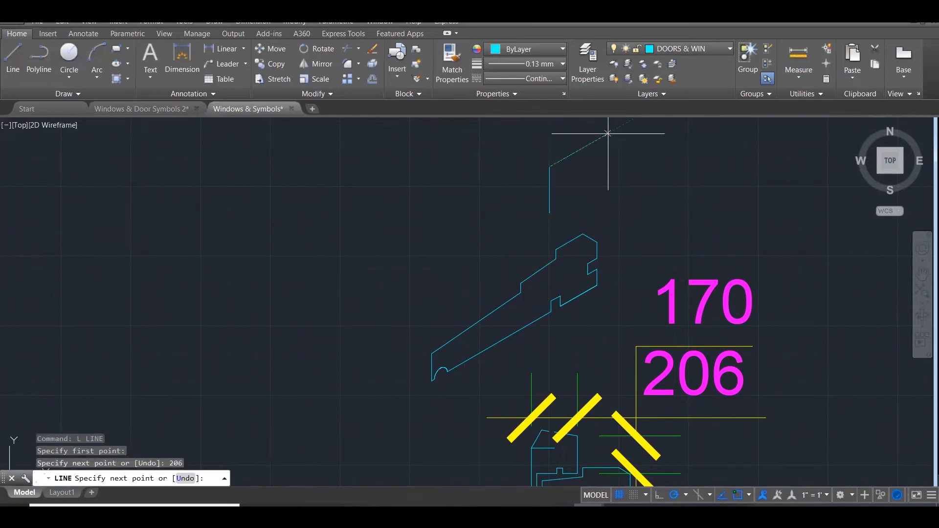
pyautogui.write('170')
pyautogui.press('Return')
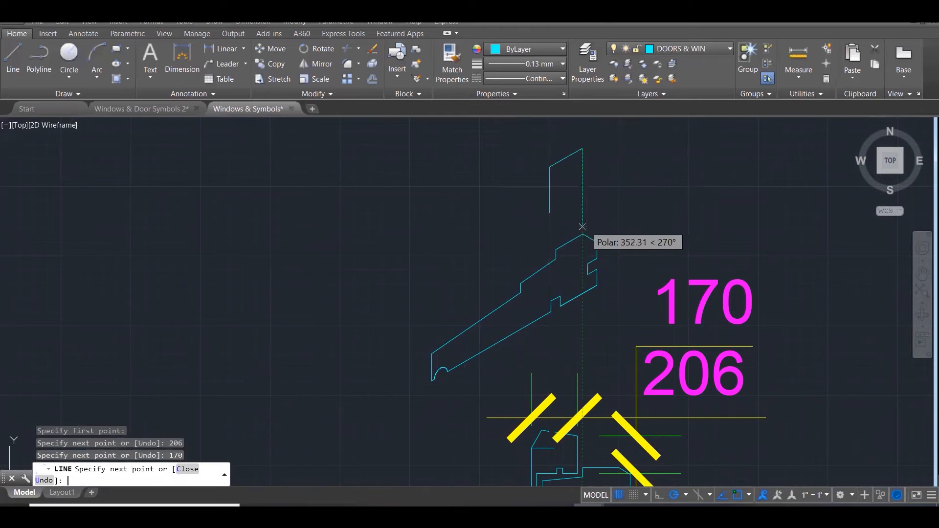
pyautogui.write('206')
pyautogui.press('Return')
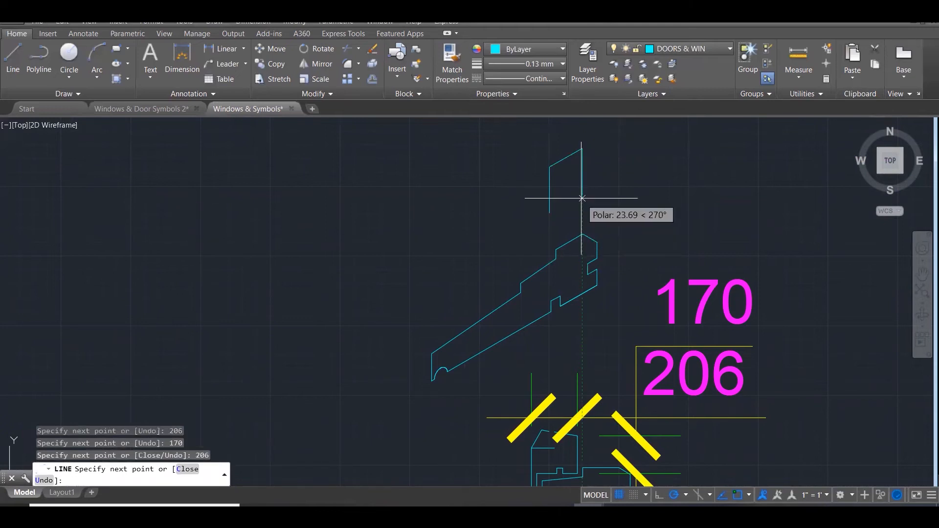
pyautogui.click(549, 212)
pyautogui.press('Escape')
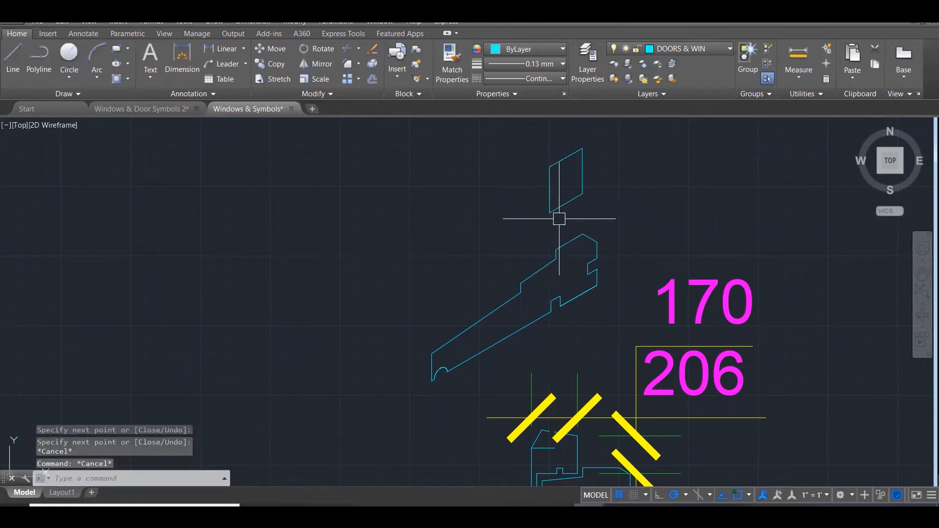
# Erase the 170 and 206 dimensions from the 2D sash section
pyautogui.scroll(-2, 668, 225)
pyautogui.click(662, 346)
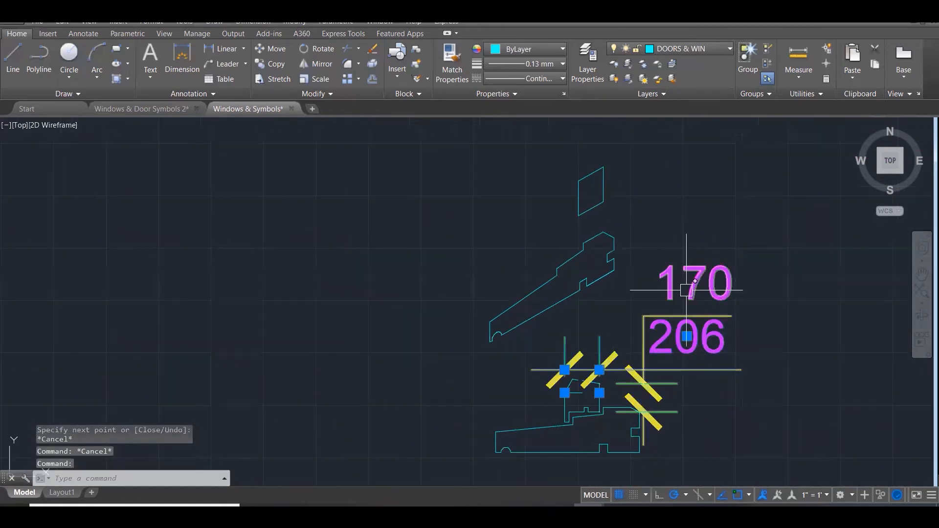
pyautogui.click(687, 288)
pyautogui.press('Delete')
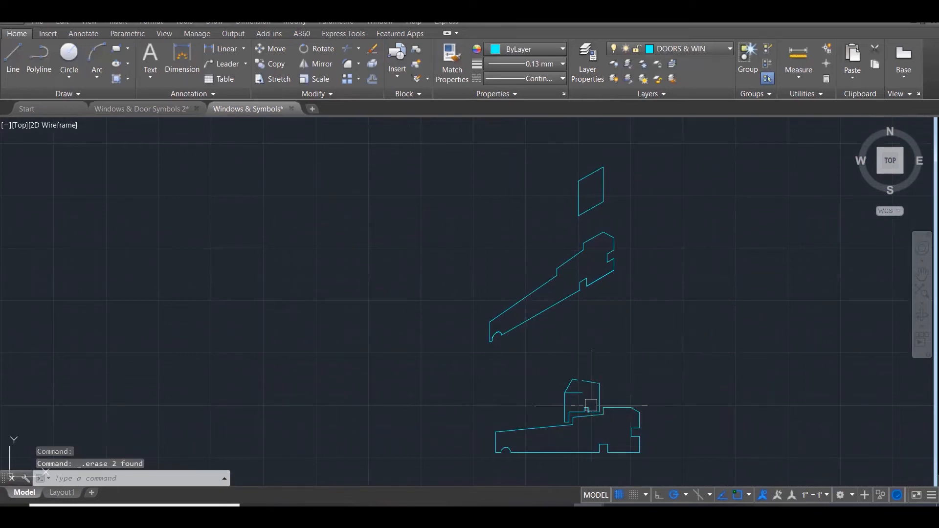
# Draw a horizontal construction line from the 2D sash section's top corner, extending right past its right edge
pyautogui.scroll(3, 591, 405)
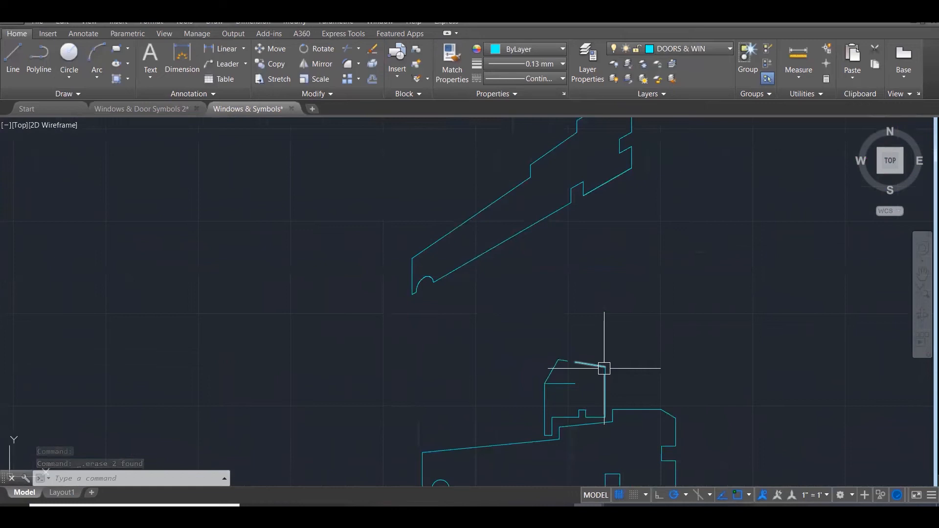
pyautogui.write('L')
pyautogui.press('Return')
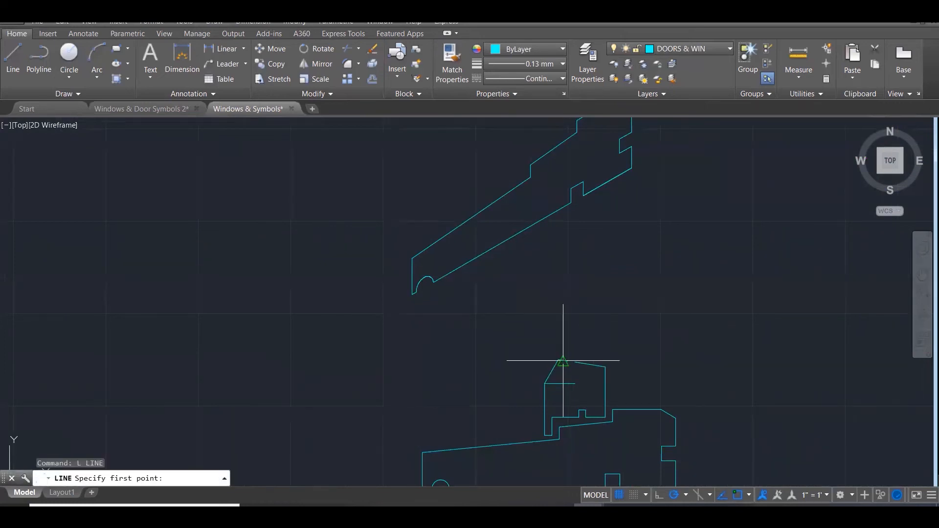
pyautogui.click(558, 356)
pyautogui.click(634, 359)
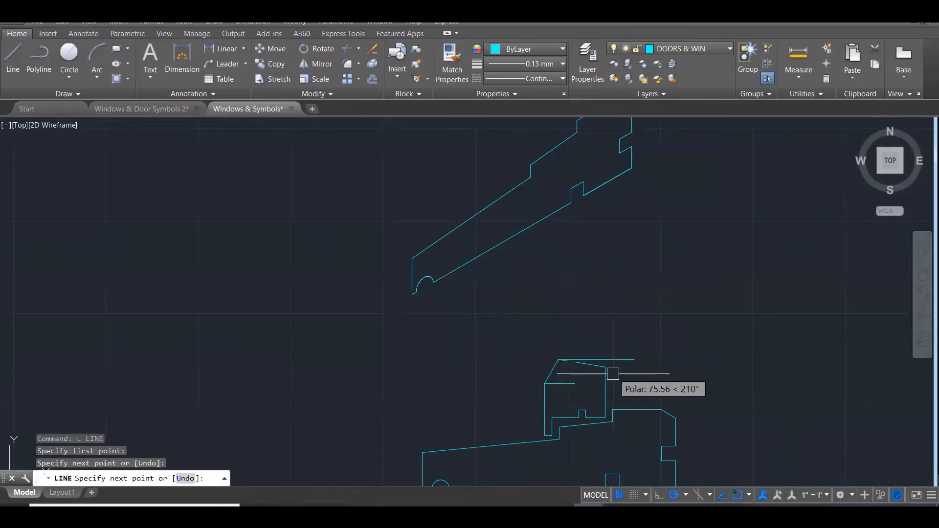
pyautogui.press('Escape')
# Measure the vertical distance from the top of the sash section's right edge up to the horizontal construction line
pyautogui.scroll(3, 605, 375)
pyautogui.write('di')
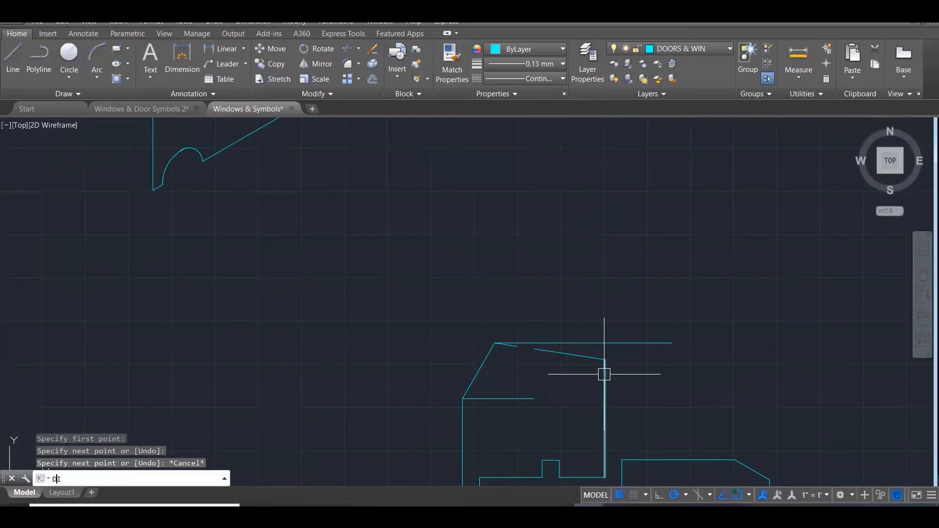
pyautogui.press('Return')
pyautogui.click(604, 360)
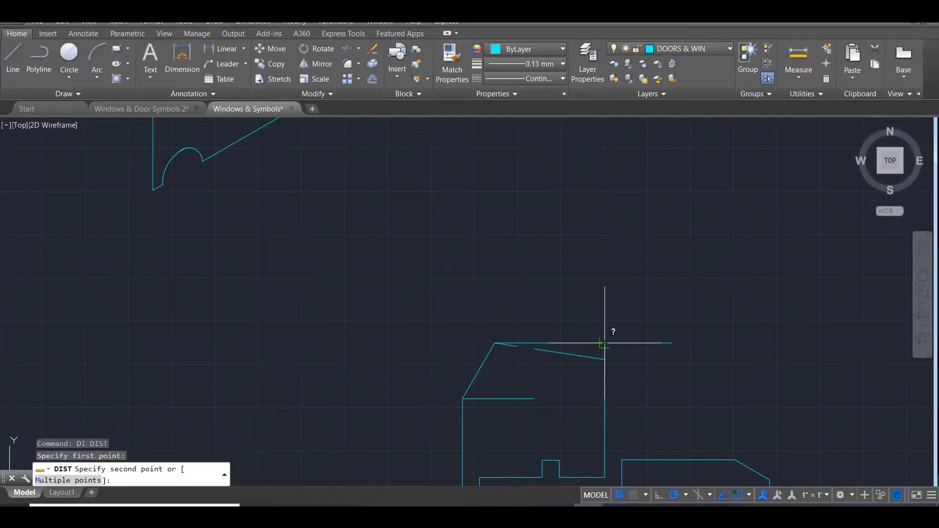
pyautogui.click(604, 344)
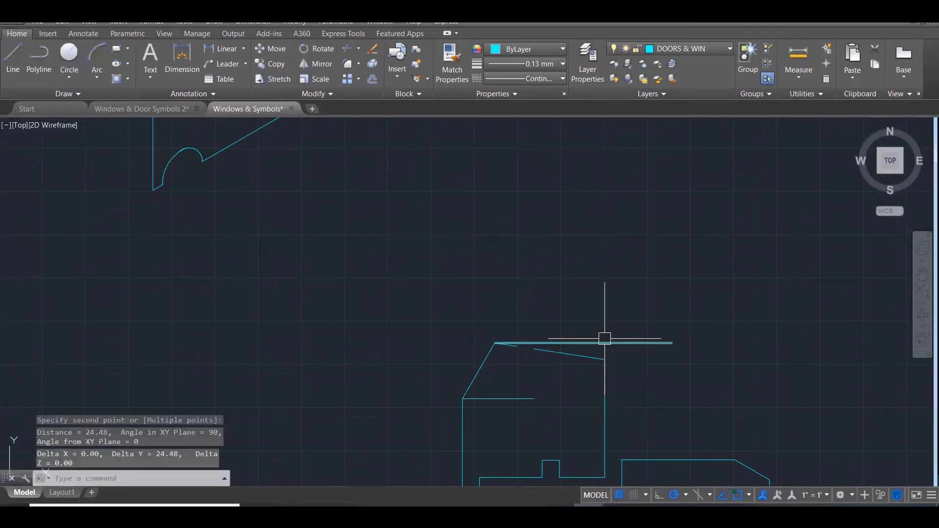
pyautogui.press('Escape')
pyautogui.press('Escape')
pyautogui.scroll(-3, 602, 335)
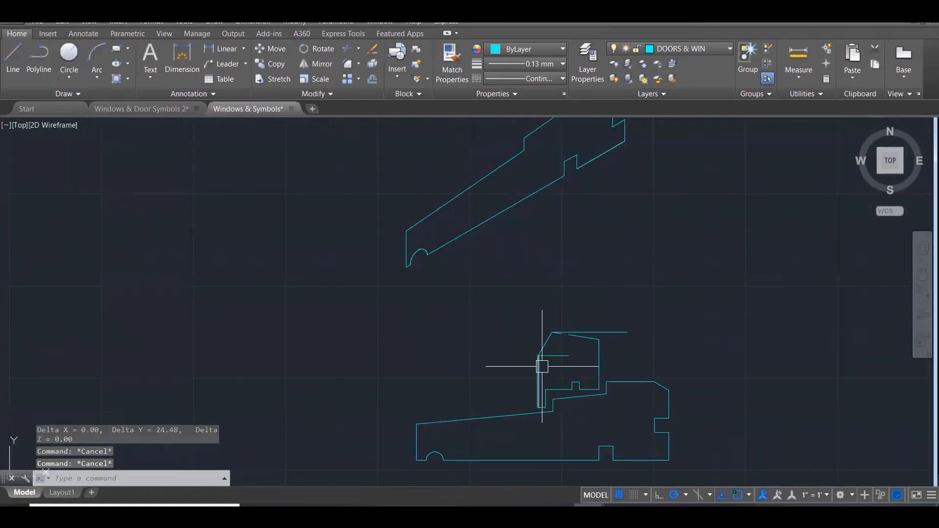
pyautogui.scroll(-2, 541, 385)
pyautogui.scroll(4, 541, 386)
pyautogui.write('dist')
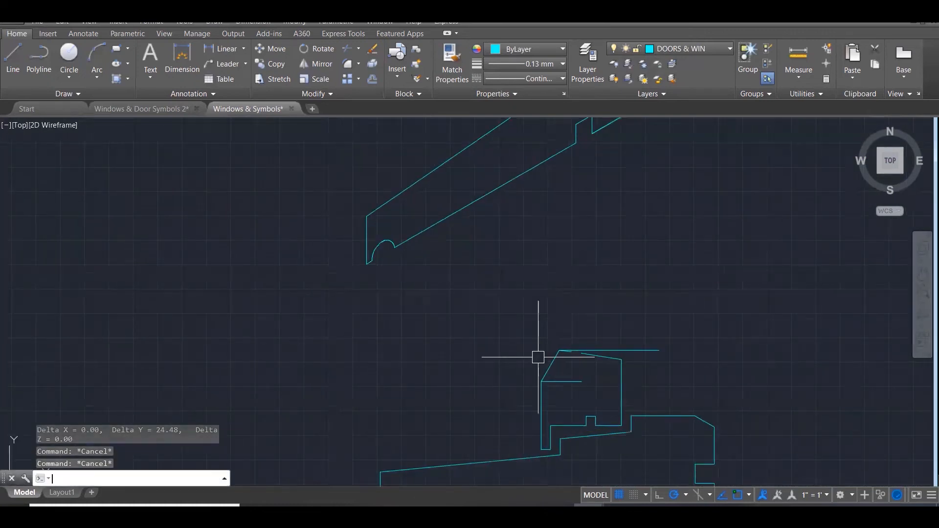
pyautogui.press('Return')
pyautogui.click(541, 381)
pyautogui.click(538, 300)
pyautogui.press('Escape')
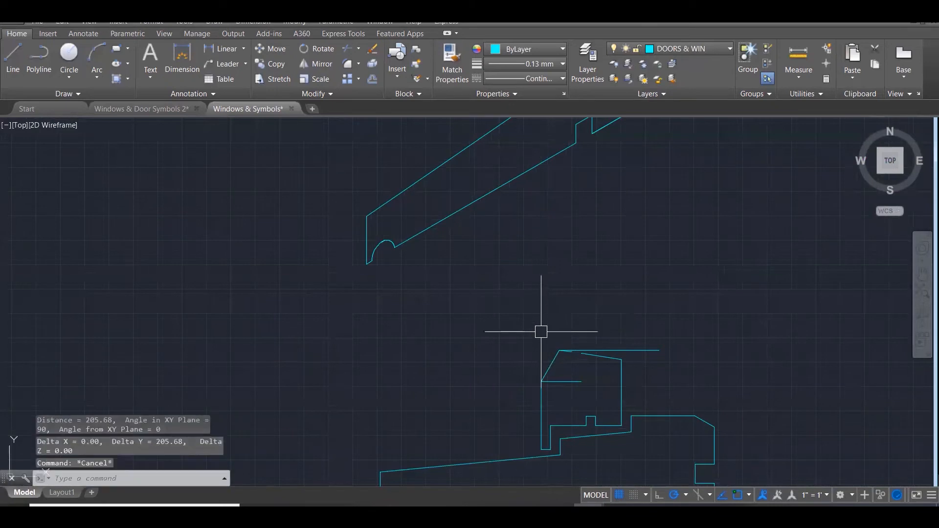
# Draw a vertical construction line upward from the 2D sash section's left corner, past the horizontal construction line
pyautogui.write('l')
pyautogui.press('Return')
pyautogui.click(541, 381)
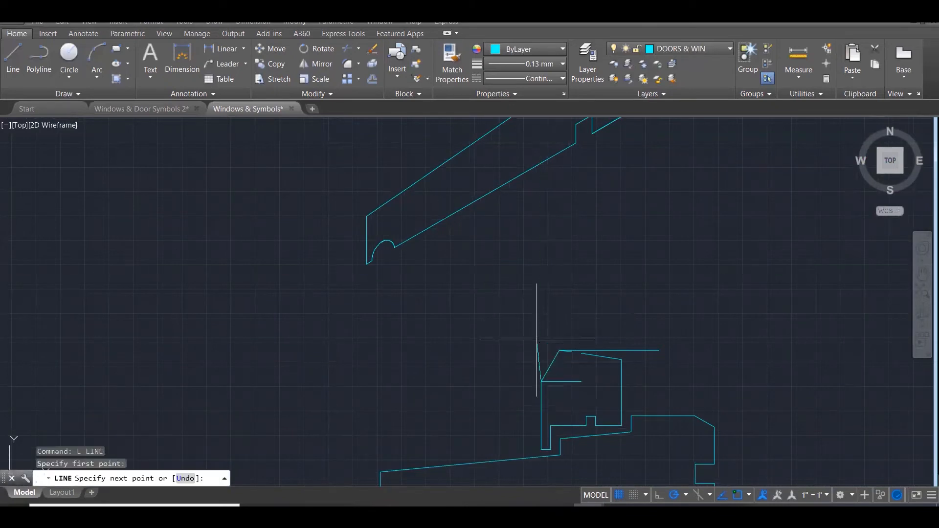
pyautogui.click(541, 294)
pyautogui.press('Escape')
pyautogui.press('Escape')
# Measure the horizontal distance from the sash section's top corner to the vertical construction line
pyautogui.scroll(4, 562, 349)
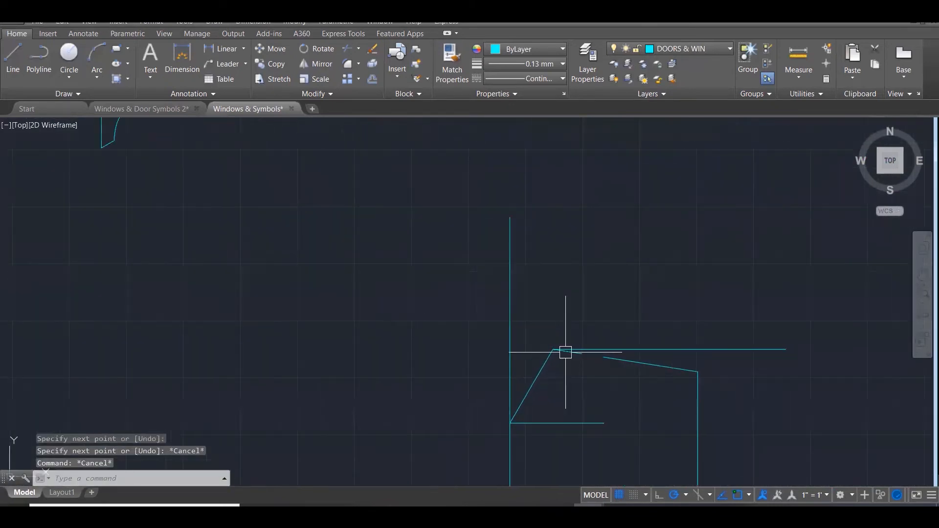
pyautogui.write('di')
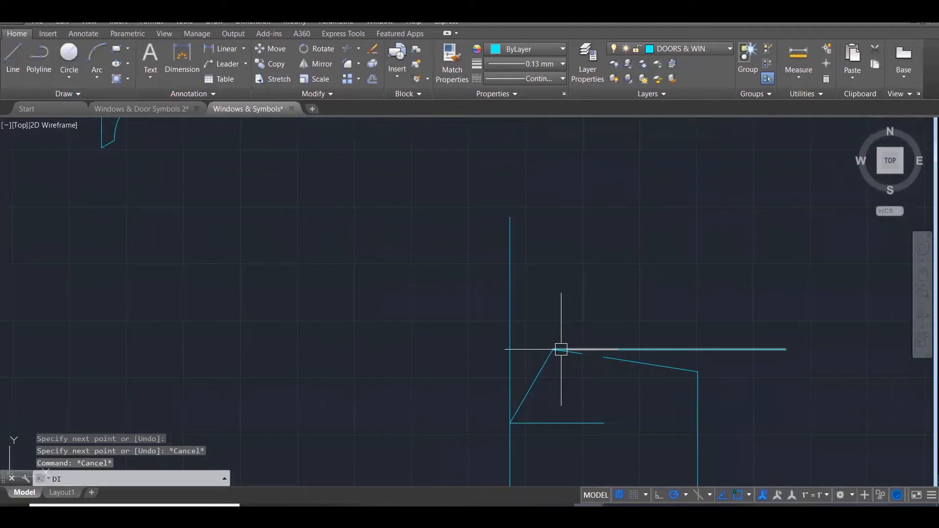
pyautogui.press('Return')
pyautogui.click(554, 349)
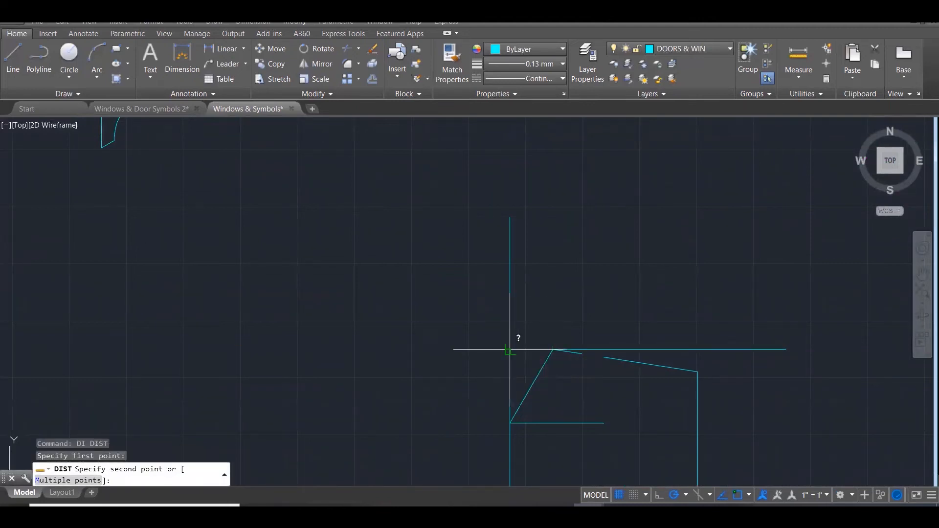
pyautogui.click(509, 349)
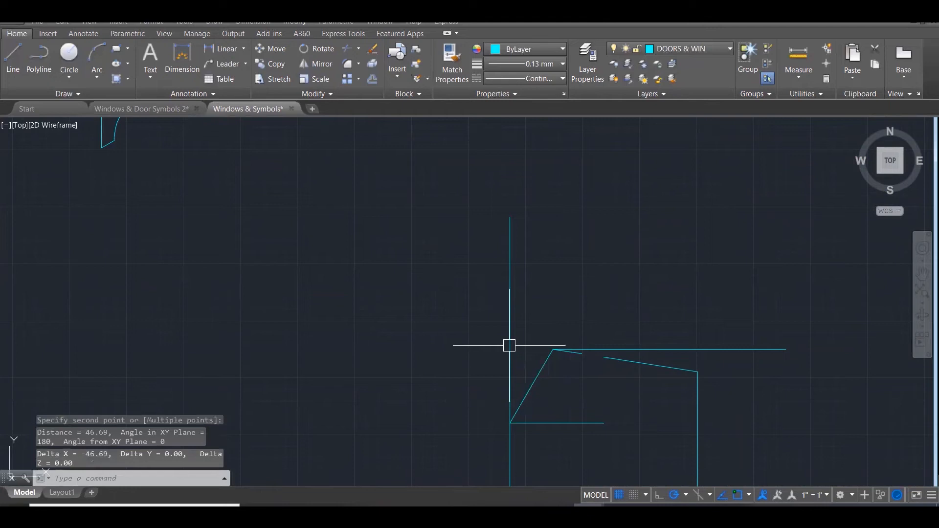
pyautogui.press('Escape')
# Draw a circle of radius 46 centred on the parallelogram's upper-left corner
pyautogui.scroll(-5, 562, 429)
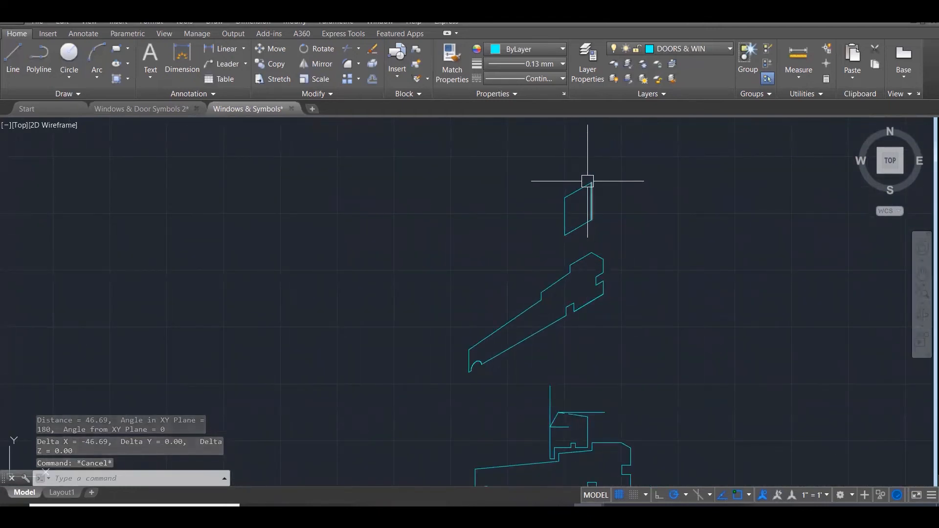
pyautogui.scroll(1, 584, 177)
pyautogui.scroll(2, 585, 177)
pyautogui.press('Escape')
pyautogui.press('Escape')
pyautogui.write('c')
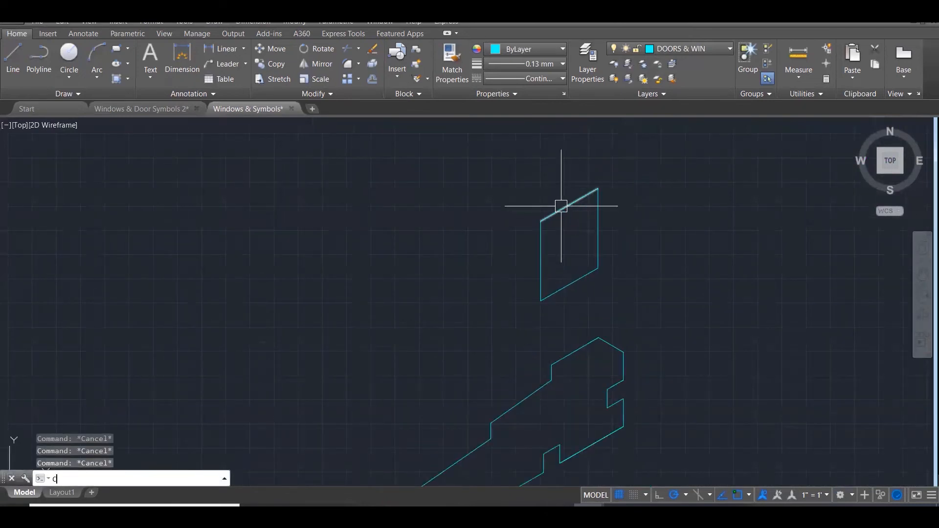
pyautogui.press('Return')
pyautogui.click(540, 220)
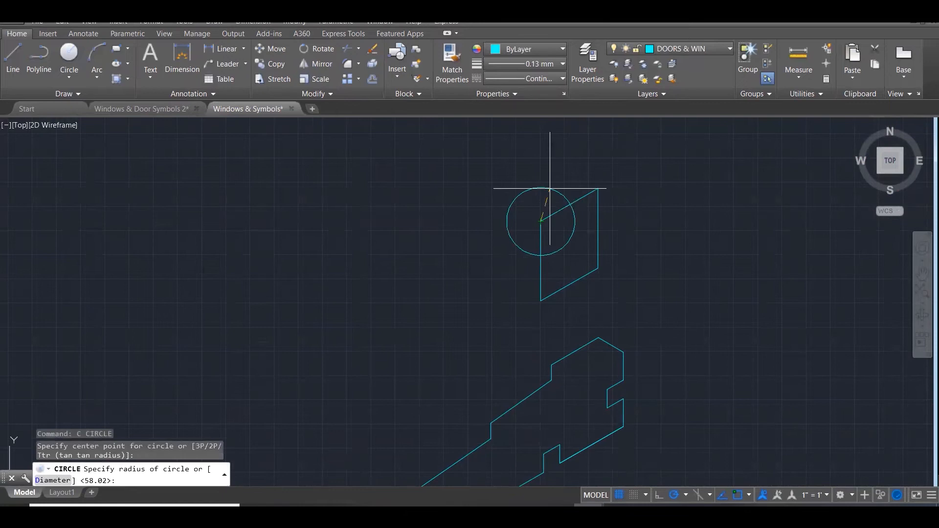
pyautogui.press('Return')
pyautogui.scroll(-3, 560, 174)
# Measure the length of the sash section's sloping top from its right-hand corner to its top-left corner
pyautogui.scroll(-2, 588, 170)
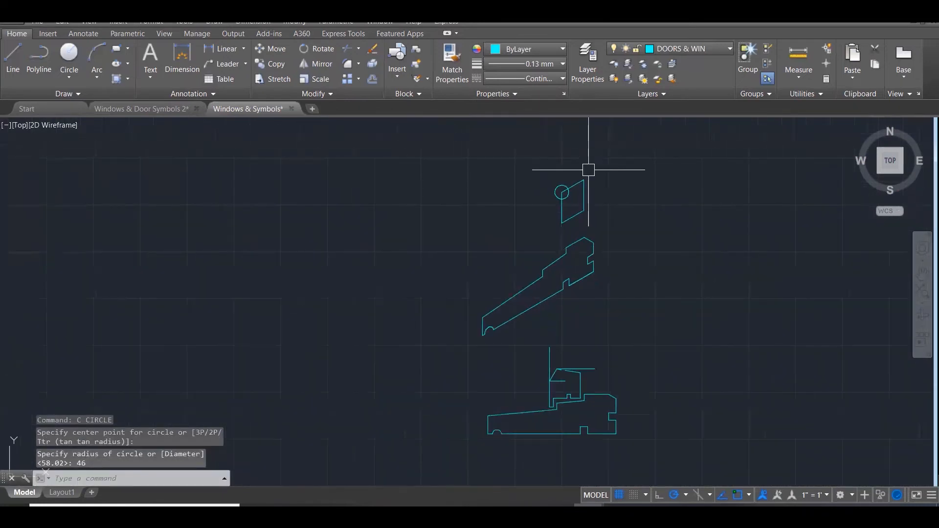
pyautogui.scroll(1, 588, 170)
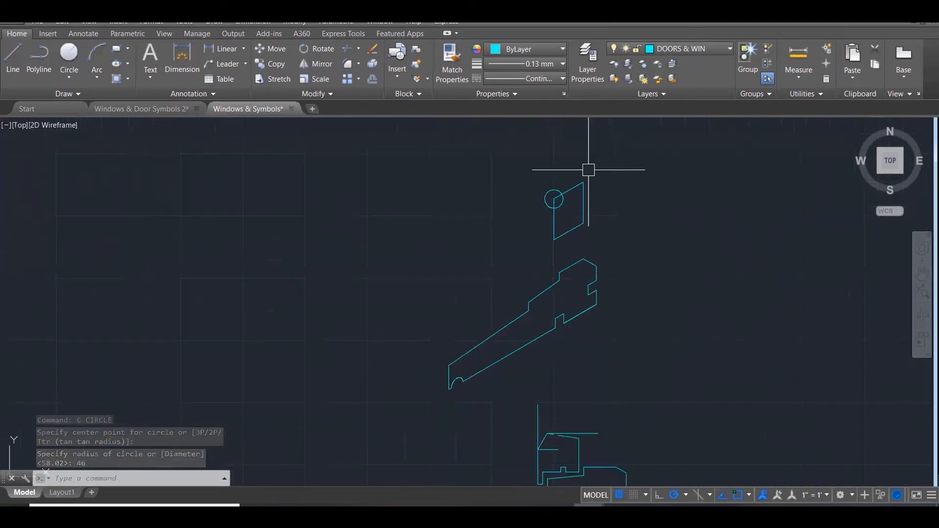
pyautogui.scroll(5, 590, 435)
pyautogui.press('Escape')
pyautogui.press('Escape')
pyautogui.press('Escape')
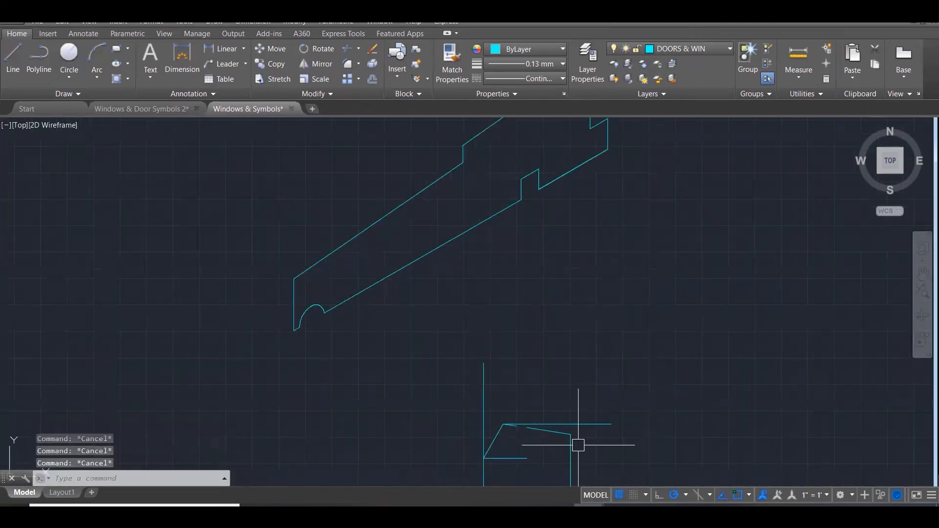
pyautogui.write('c')
pyautogui.press('Return')
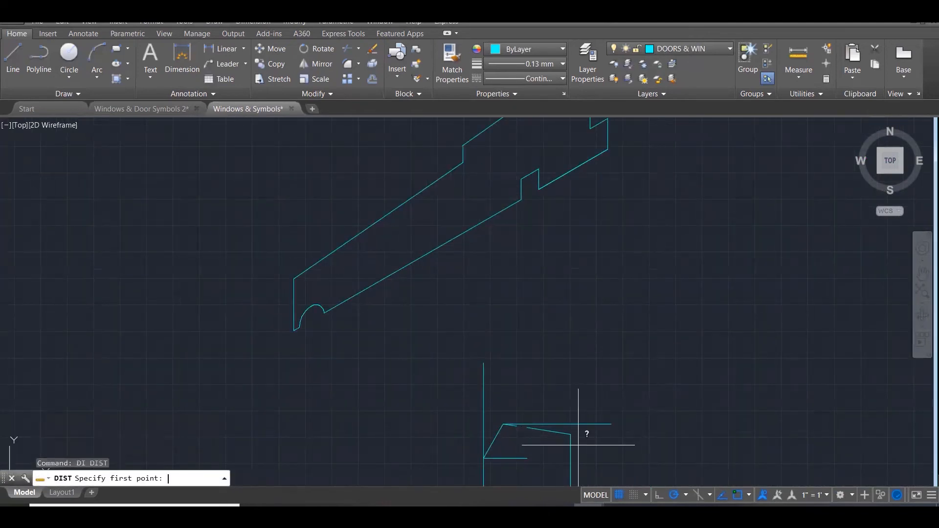
pyautogui.click(566, 425)
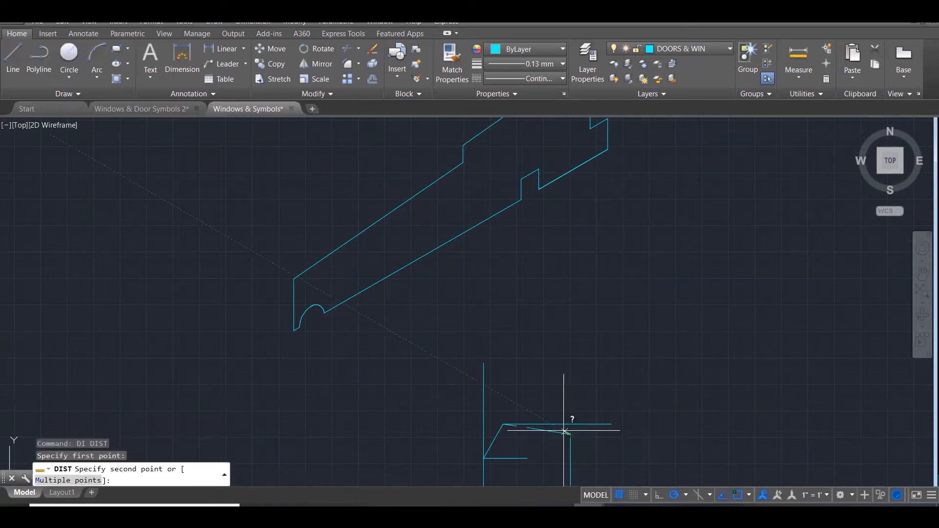
pyautogui.click(503, 424)
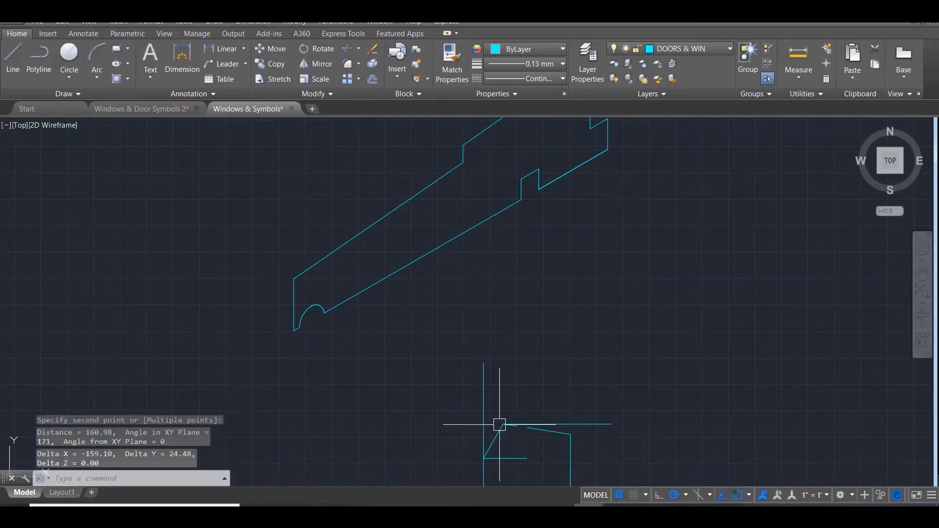
pyautogui.press('Escape')
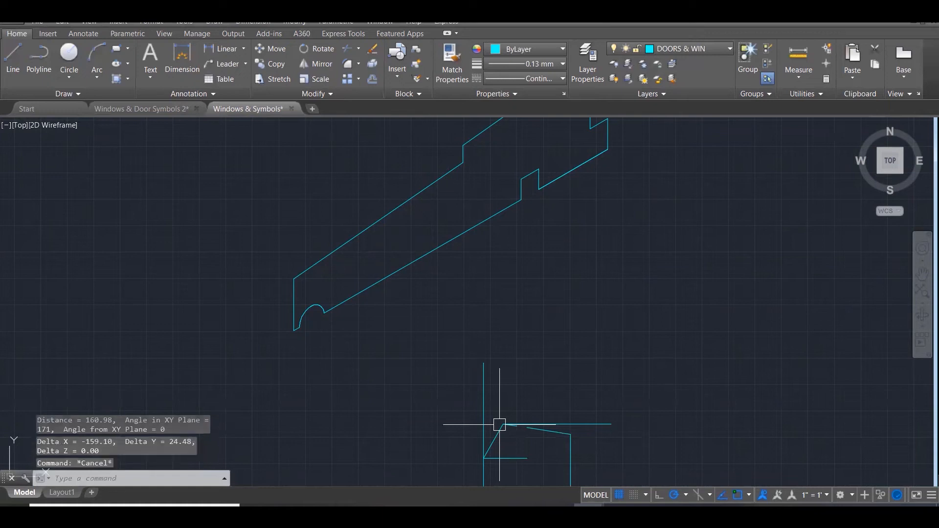
# Draw a circle of radius 160 centred on the parallelogram's upper-right corner
pyautogui.scroll(-2, 587, 383)
pyautogui.scroll(3, 602, 138)
pyautogui.write('c')
pyautogui.press('Return')
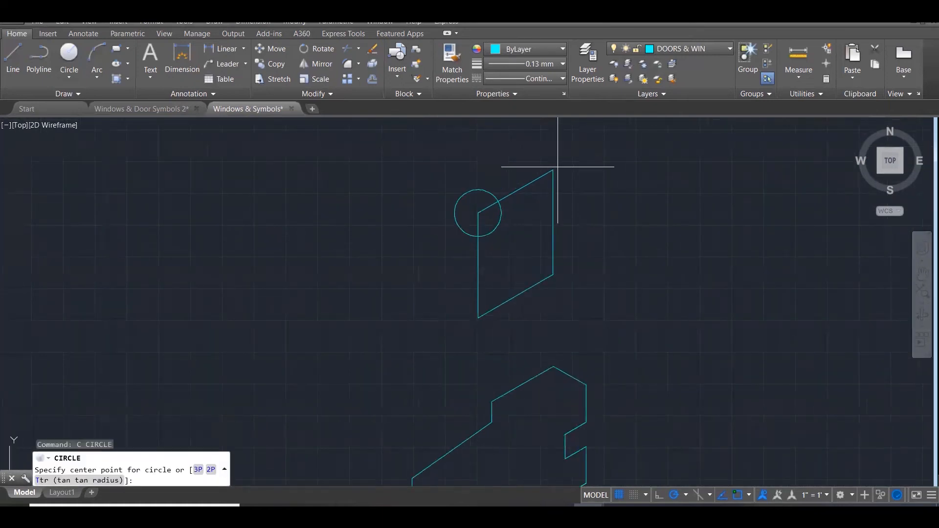
pyautogui.click(552, 169)
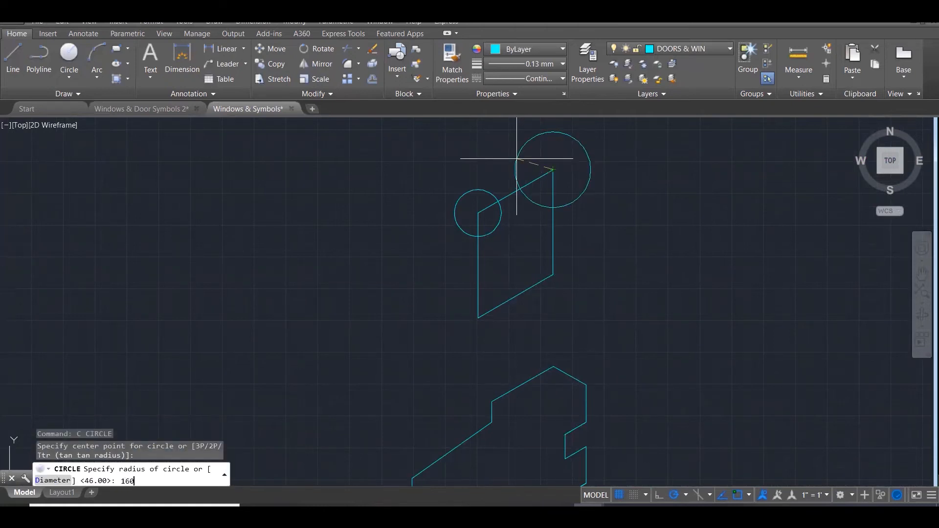
pyautogui.write('160')
pyautogui.press('Return')
pyautogui.press('Escape')
pyautogui.press('Escape')
pyautogui.scroll(3, 490, 198)
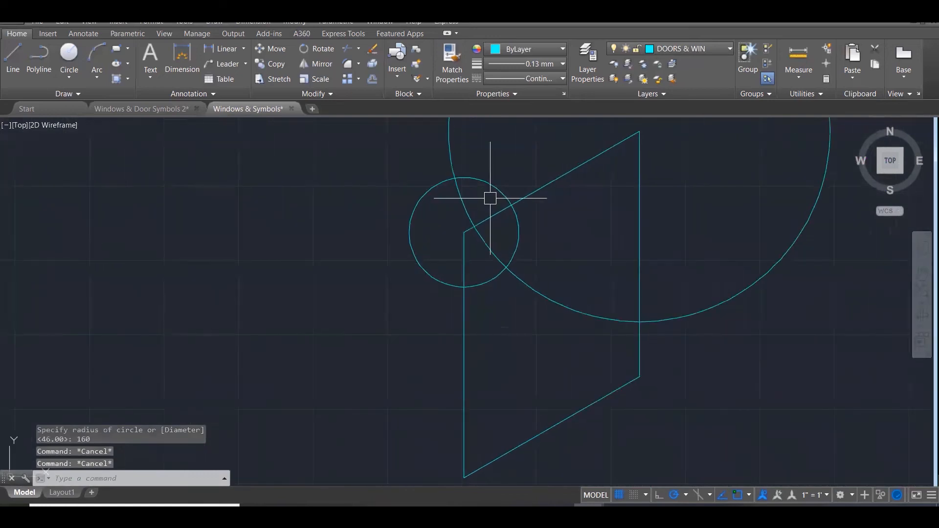
pyautogui.write('l')
pyautogui.press('Return')
pyautogui.click(464, 233)
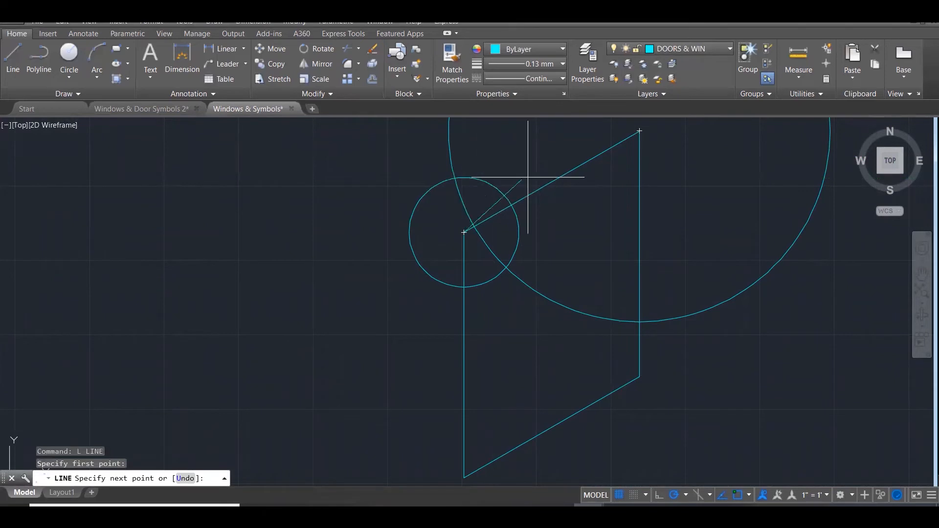
pyautogui.press('Escape')
pyautogui.scroll(-2, 536, 273)
pyautogui.scroll(-2, 536, 283)
pyautogui.press('Escape')
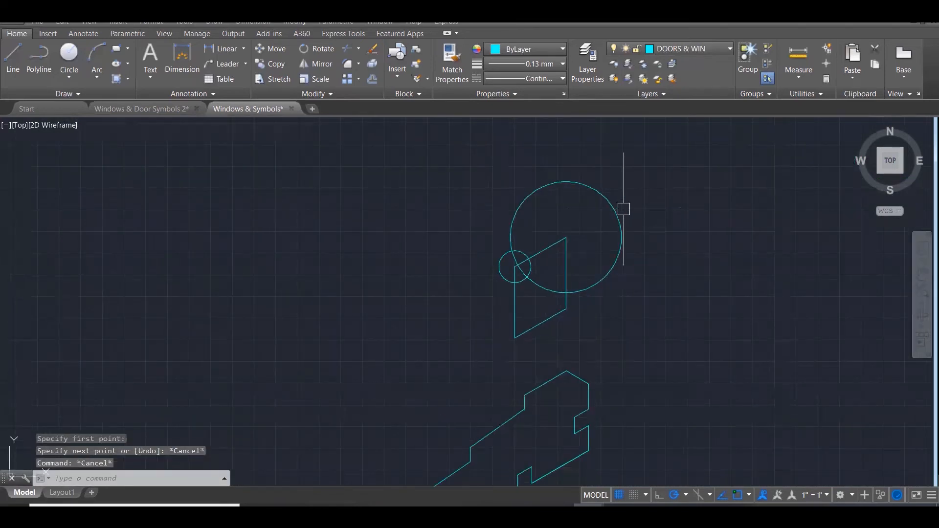
# Erase the large circle centred on the parallelogram's upper-right corner
pyautogui.click(609, 204)
pyautogui.press('Delete')
# Measure again how far the sash section's top-right corner sits below the horizontal construction line
pyautogui.scroll(-2, 605, 274)
pyautogui.scroll(-3, 595, 227)
pyautogui.scroll(4, 590, 374)
pyautogui.scroll(4, 588, 381)
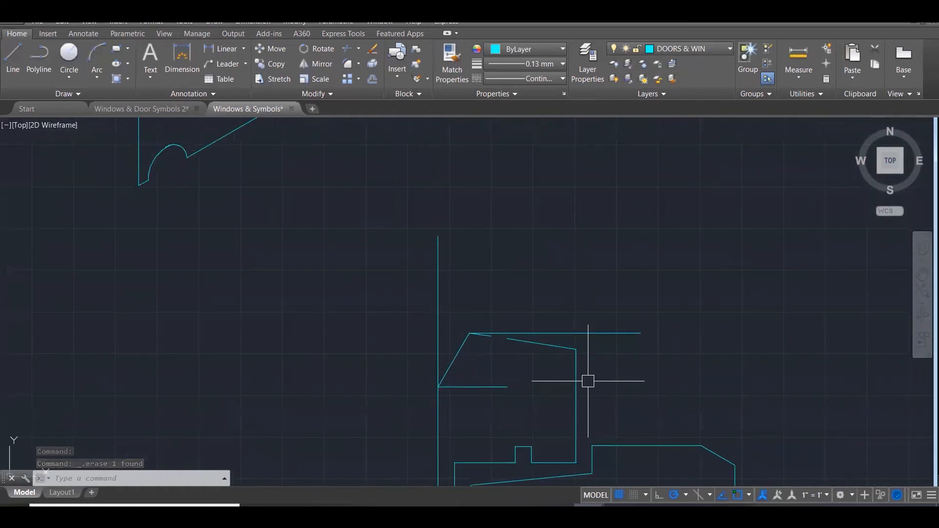
pyautogui.scroll(4, 588, 381)
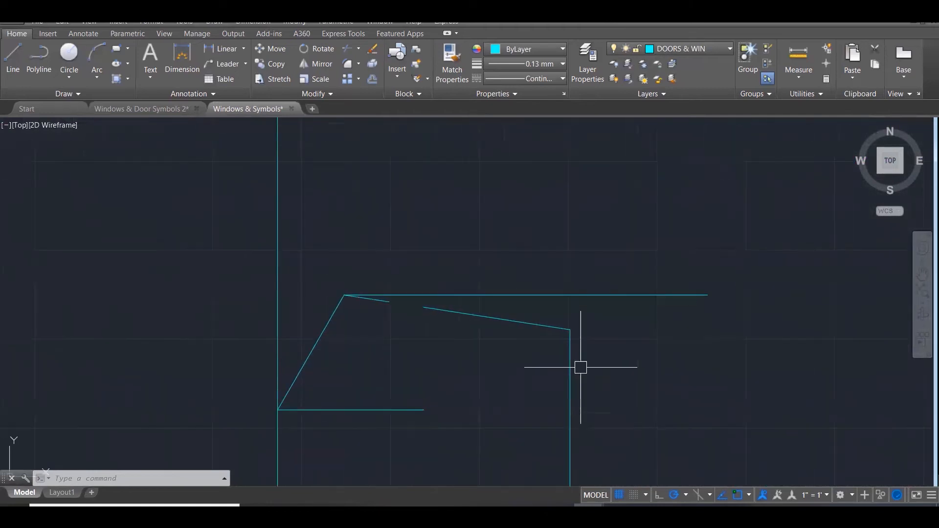
pyautogui.write('DI')
pyautogui.press('Return')
pyautogui.click(570, 330)
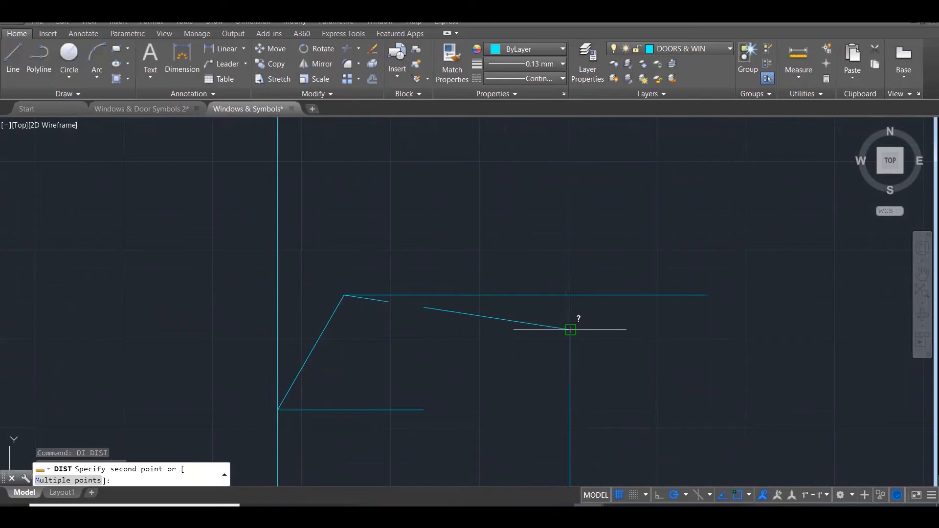
pyautogui.click(572, 295)
pyautogui.press('Escape')
pyautogui.scroll(-5, 572, 318)
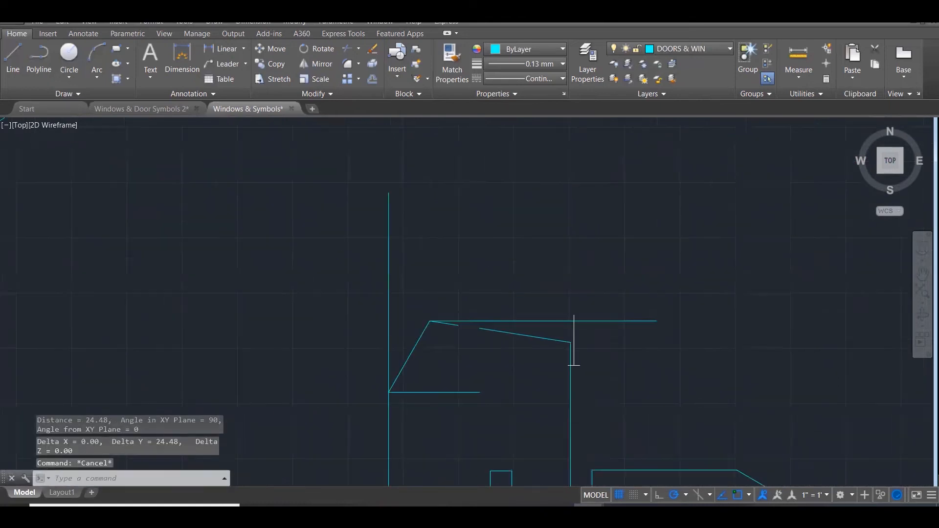
# On the CONSTRUCTION layer, draw a 24-unit line up from the parallelogram's upper-right corner and a guide line back parallel to its sloping top
pyautogui.scroll(6, 576, 128)
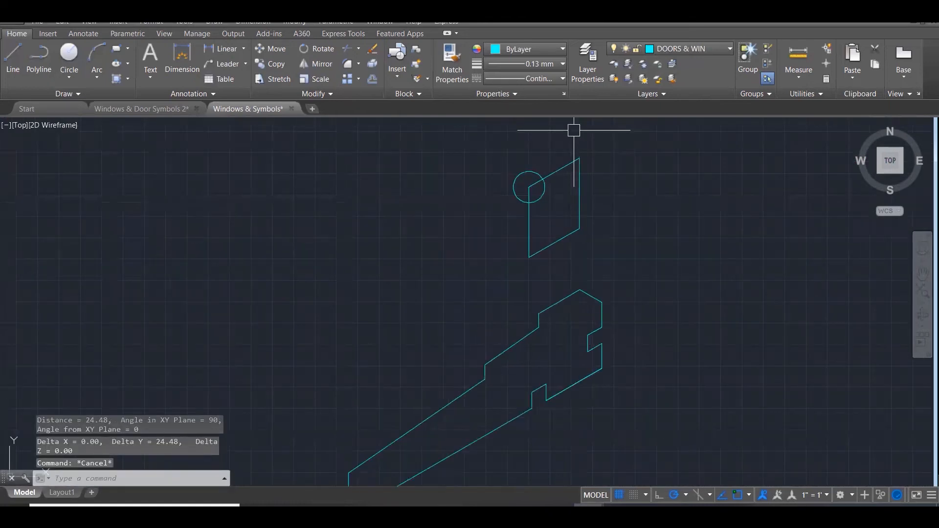
pyautogui.write('L')
pyautogui.press('Return')
pyautogui.click(663, 46)
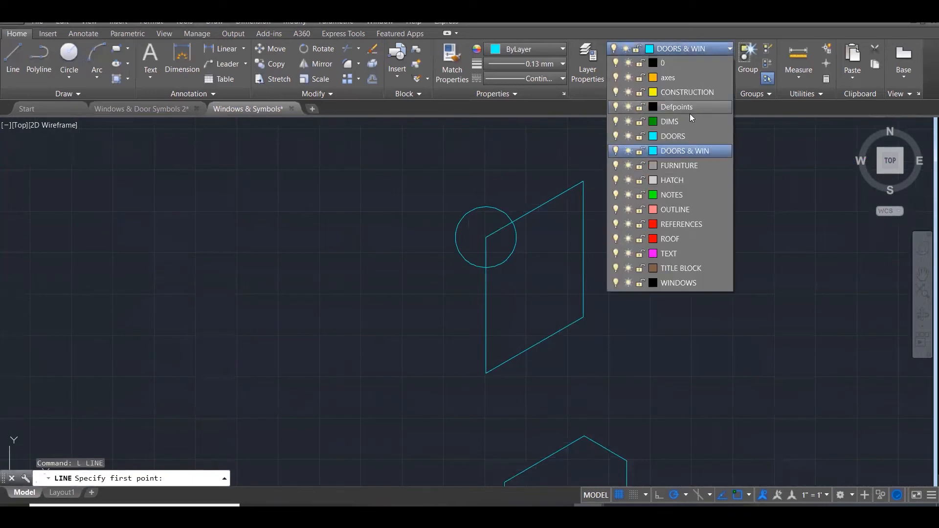
pyautogui.click(692, 92)
pyautogui.click(583, 182)
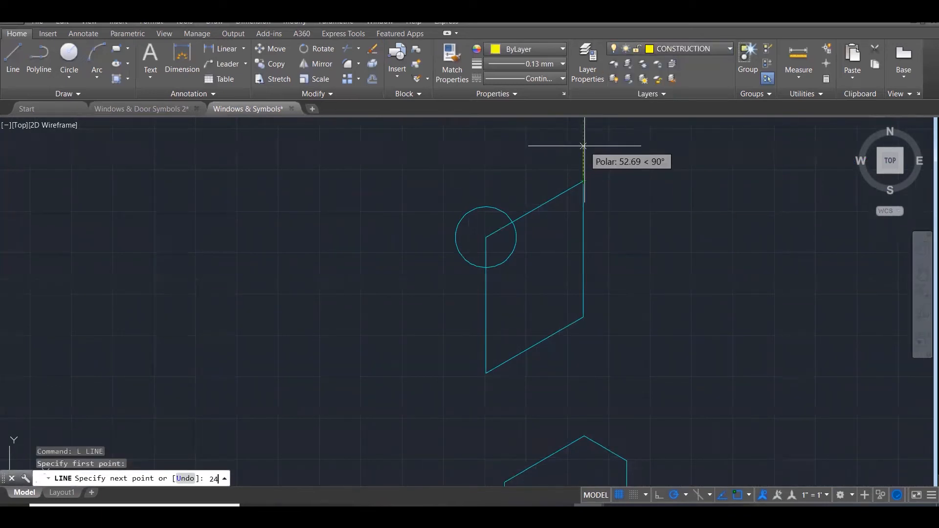
pyautogui.write('24')
pyautogui.press('Return')
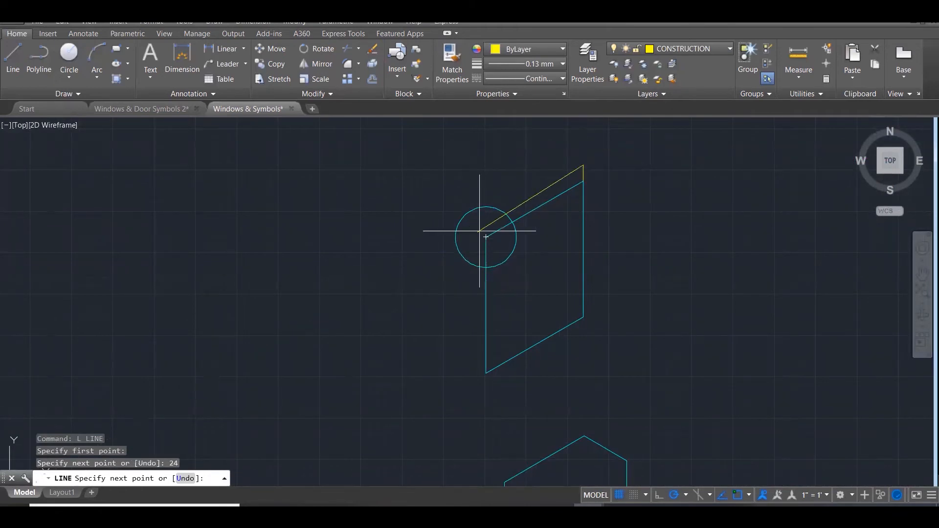
pyautogui.click(489, 217)
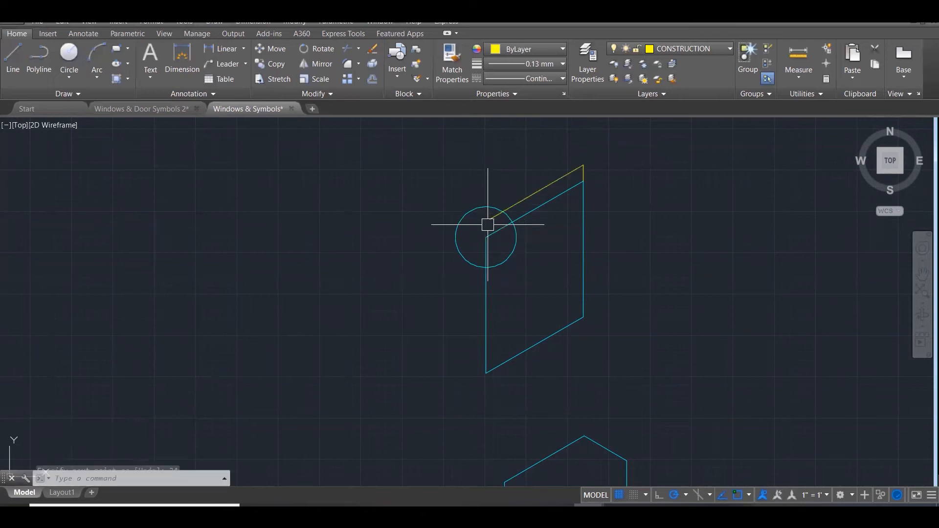
pyautogui.press('Escape')
# Draw lines from the parallelogram's upper-left corner to where the circle crosses the guide line, and on to the upper-right corner
pyautogui.scroll(3, 479, 239)
pyautogui.write('l')
pyautogui.press('Return')
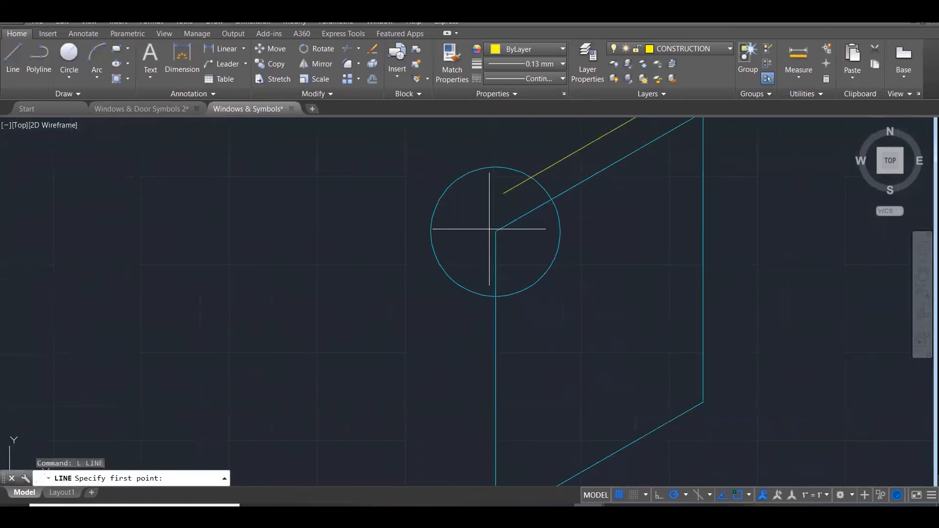
pyautogui.click(491, 230)
pyautogui.click(527, 180)
pyautogui.scroll(-3, 518, 192)
pyautogui.click(594, 157)
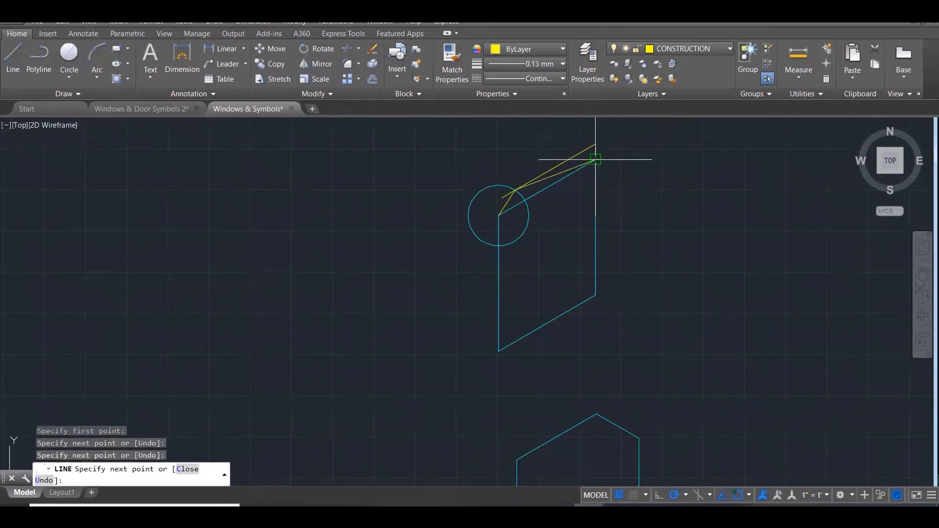
pyautogui.press('Escape')
# Erase the guide lines, the small circle and the parallelogram's original top edge
pyautogui.click(581, 148)
pyautogui.scroll(3, 595, 139)
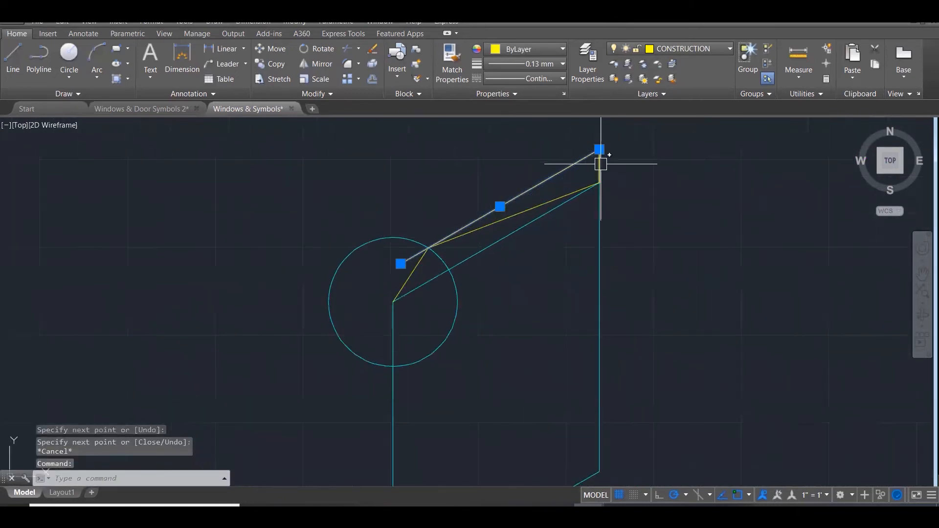
pyautogui.click(466, 234)
pyautogui.press('Delete')
pyautogui.click(384, 239)
pyautogui.press('Delete')
pyautogui.click(471, 256)
pyautogui.press('Delete')
# Measure the vertical distance from the 2D sash section's top-left corner down to the horizontal line at the bevel's lower end
pyautogui.scroll(-8, 475, 255)
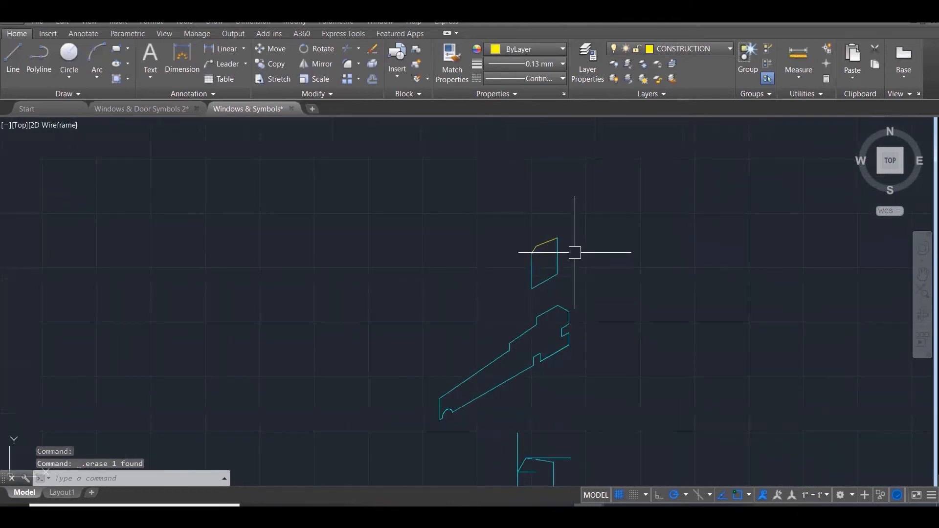
pyautogui.scroll(-2, 584, 208)
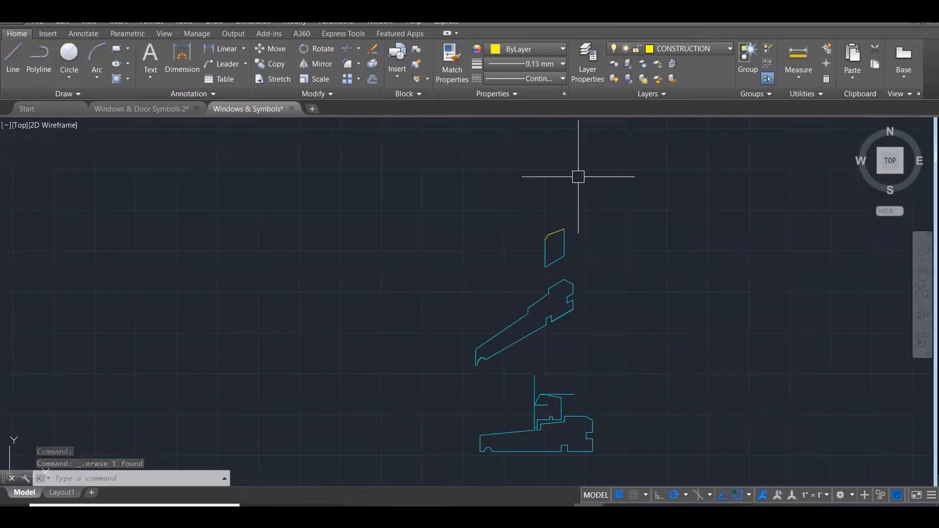
pyautogui.scroll(4, 544, 435)
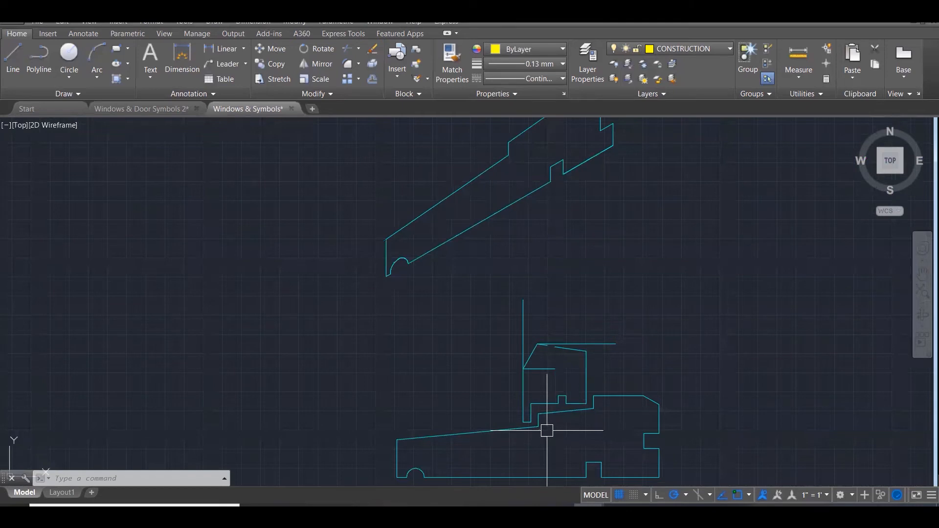
pyautogui.scroll(-1, 547, 430)
pyautogui.scroll(-1, 547, 430)
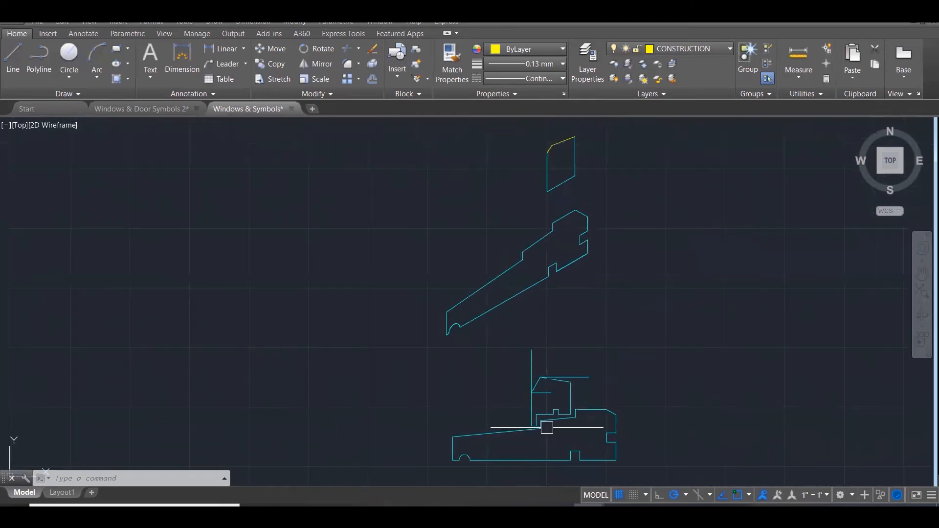
pyautogui.scroll(4, 553, 374)
pyautogui.scroll(1, 539, 375)
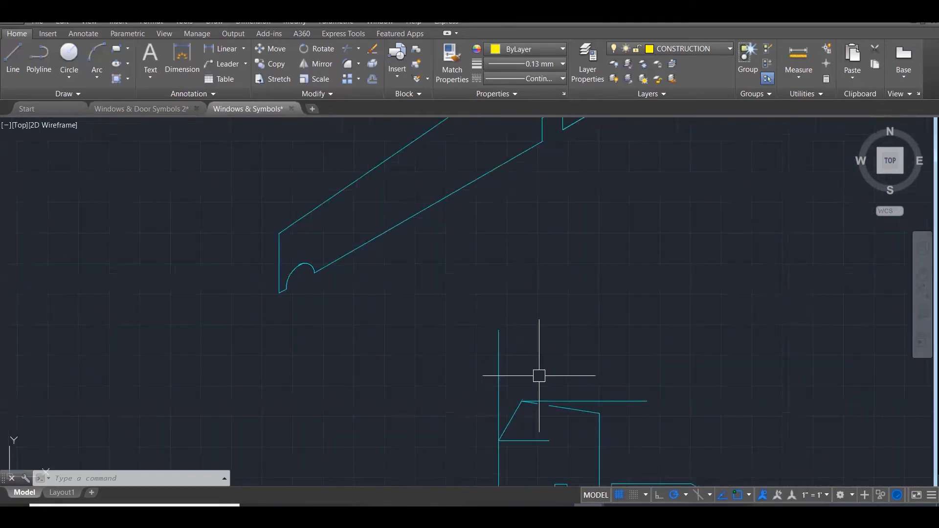
pyautogui.write('di')
pyautogui.press('Return')
pyautogui.click(522, 399)
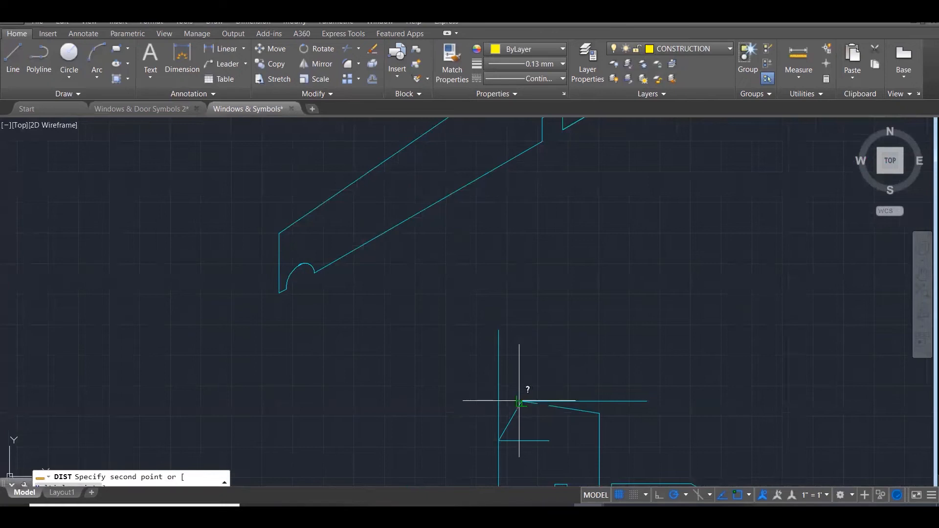
pyautogui.click(521, 442)
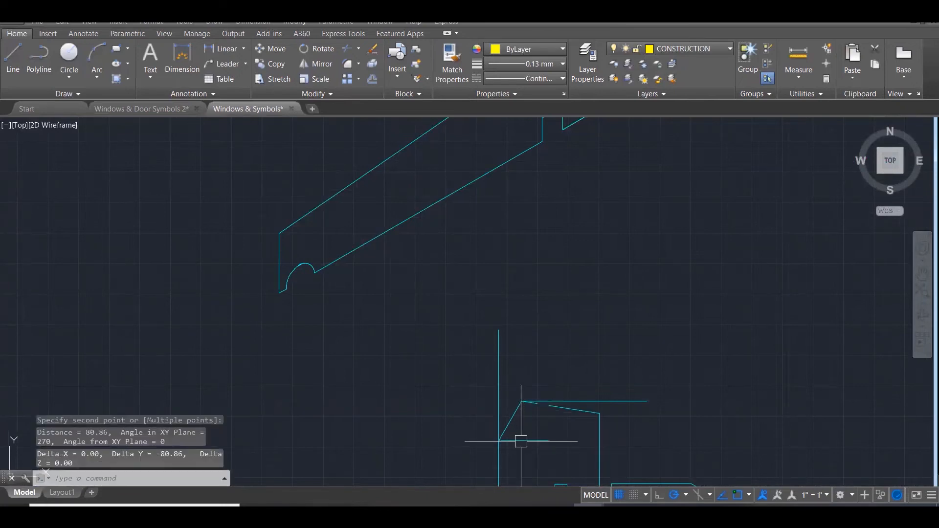
# Draw a circle of radius 86 centred on the isometric sash's bevelled top-left corner
pyautogui.scroll(-3, 525, 435)
pyautogui.scroll(3, 543, 158)
pyautogui.scroll(2, 542, 159)
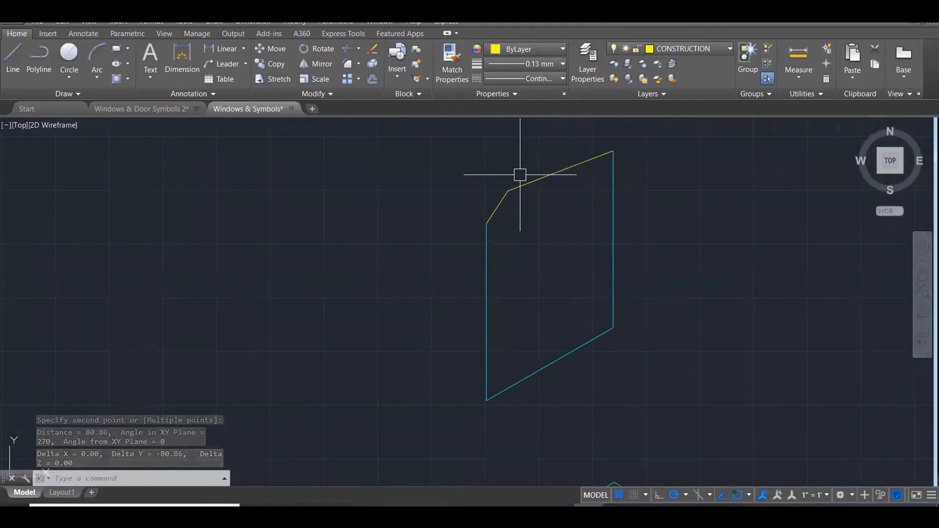
pyautogui.write('c')
pyautogui.press('Return')
pyautogui.click(508, 190)
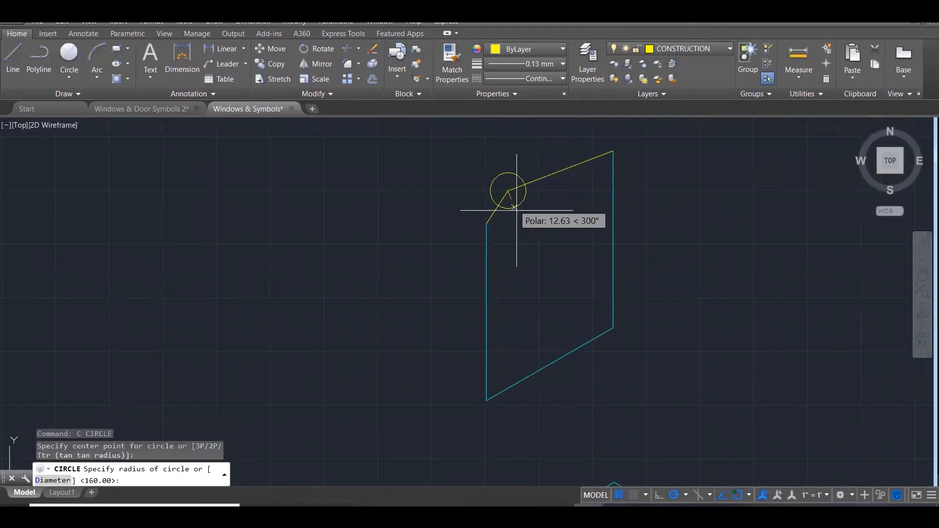
pyautogui.write('86')
pyautogui.press('Return')
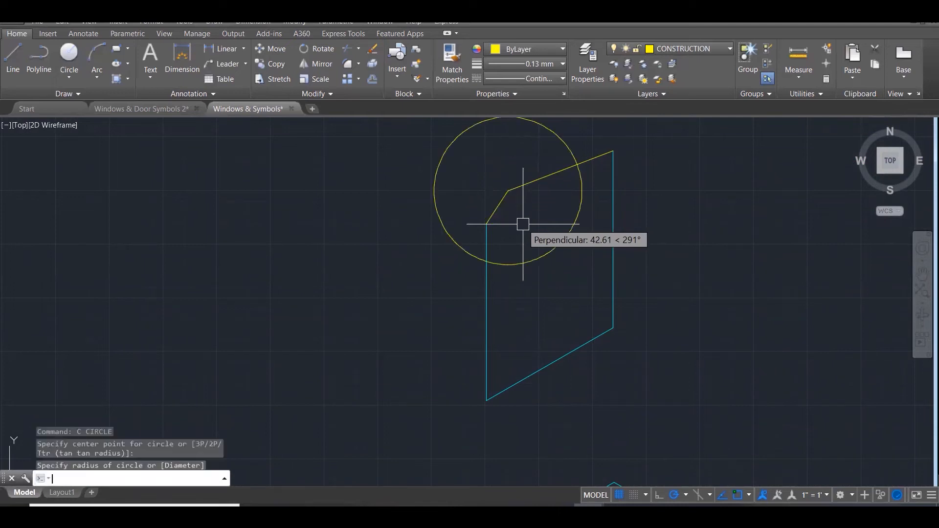
pyautogui.press('Escape')
# Stretch the bevel's lower end down to where the circle crosses the sash's left edge, and erase the circle
pyautogui.click(494, 203)
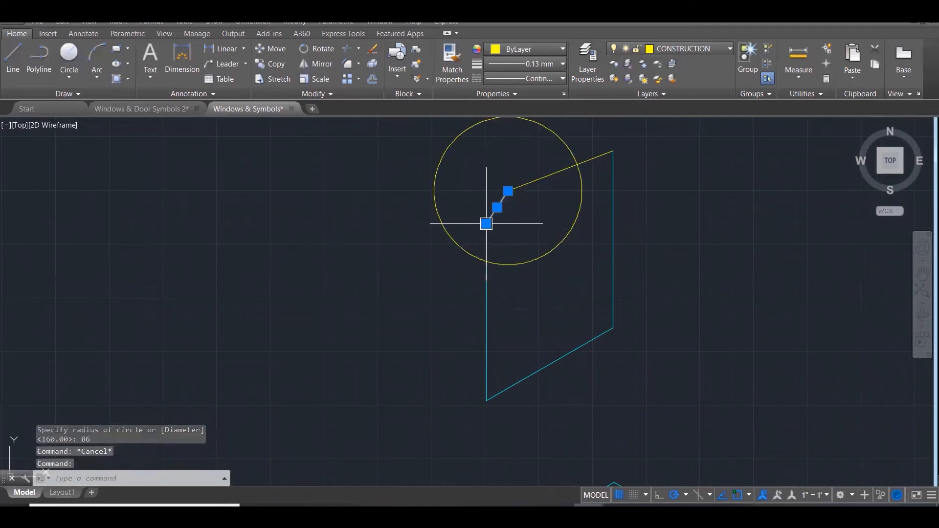
pyautogui.click(487, 224)
pyautogui.click(486, 261)
pyautogui.press('Escape')
pyautogui.press('Escape')
pyautogui.click(540, 267)
pyautogui.click(533, 253)
pyautogui.press('Delete')
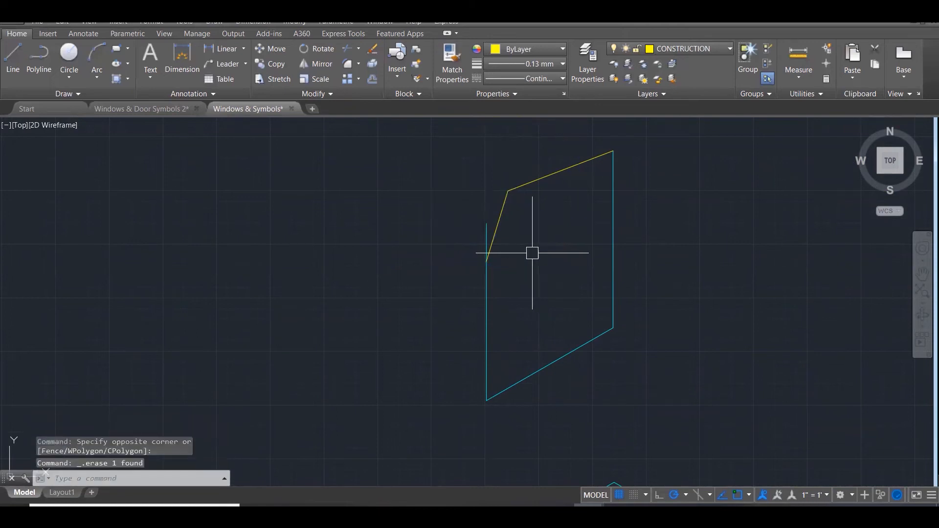
# Fillet the isometric sash's left edge to the bevel with radius 0 to remove the overhang above the corner
pyautogui.write('f')
pyautogui.press('Return')
pyautogui.click(484, 299)
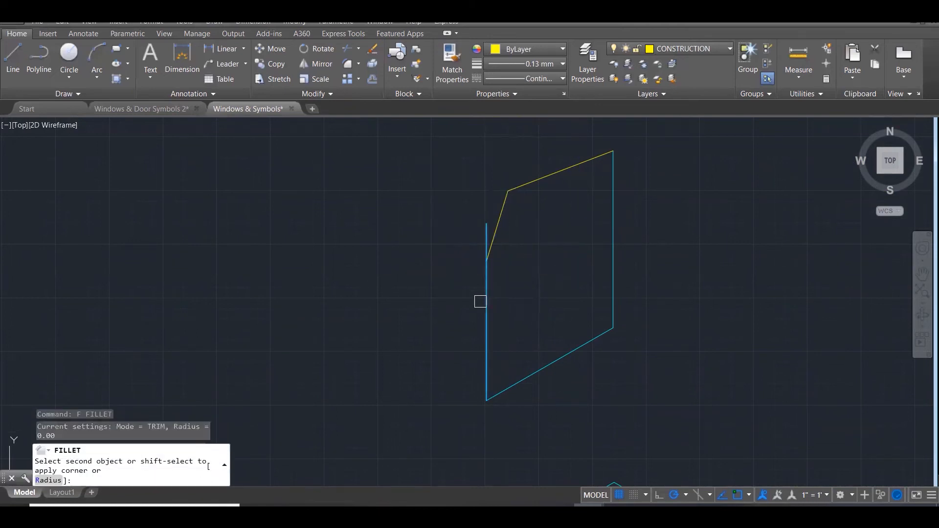
pyautogui.click(499, 237)
# Measure the height of the downward lip at the lower-left of the 2D sash section
pyautogui.scroll(-5, 522, 247)
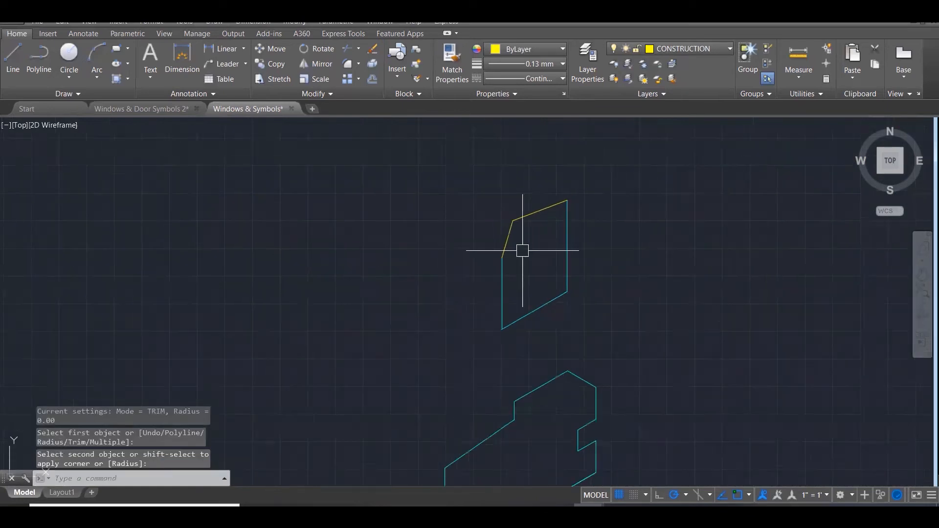
pyautogui.scroll(-3, 607, 240)
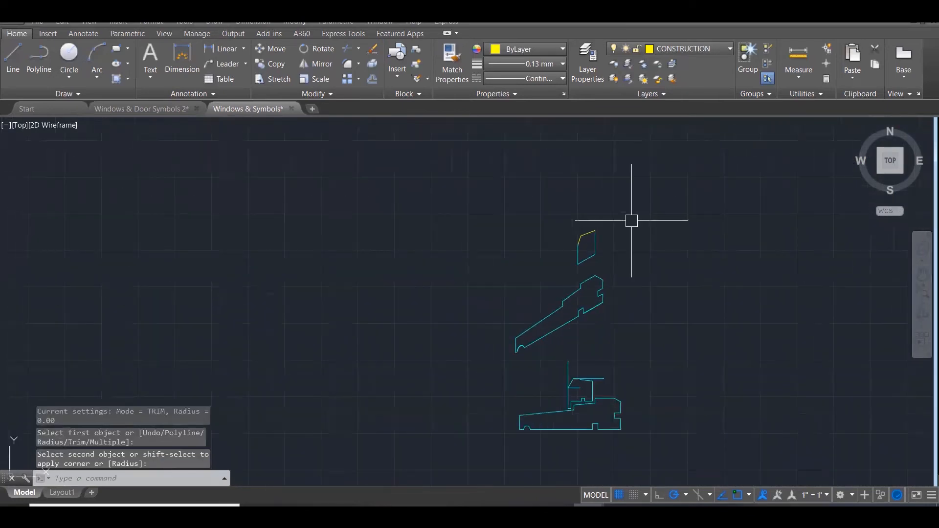
pyautogui.scroll(1, 611, 316)
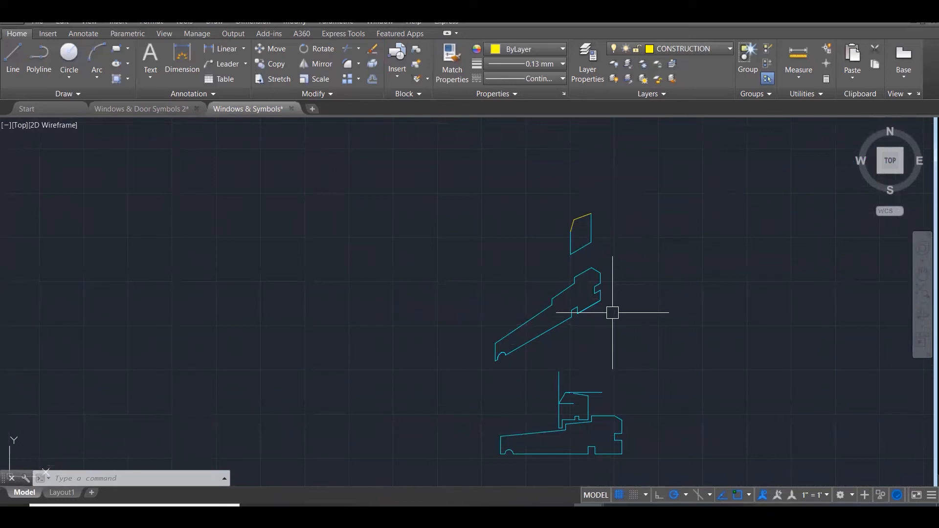
pyautogui.scroll(9, 559, 432)
pyautogui.press('Escape')
pyautogui.click(539, 353)
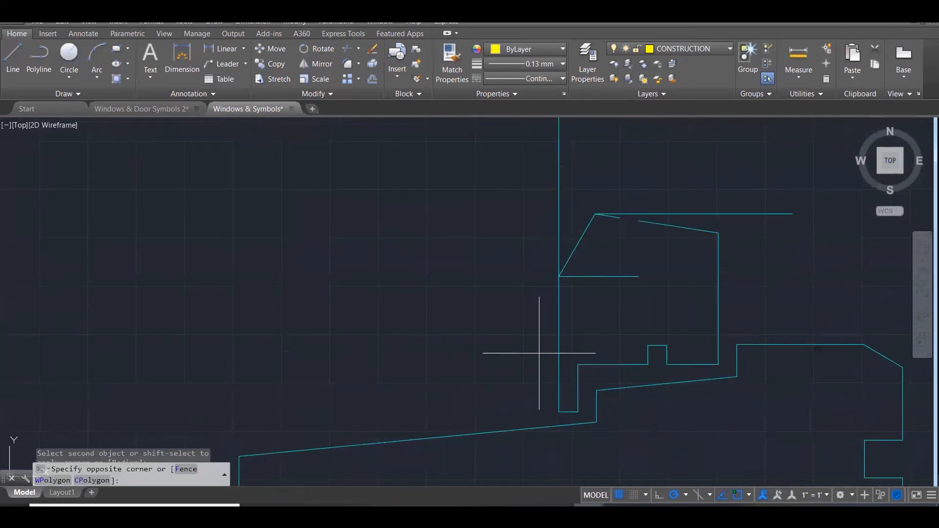
pyautogui.click(589, 425)
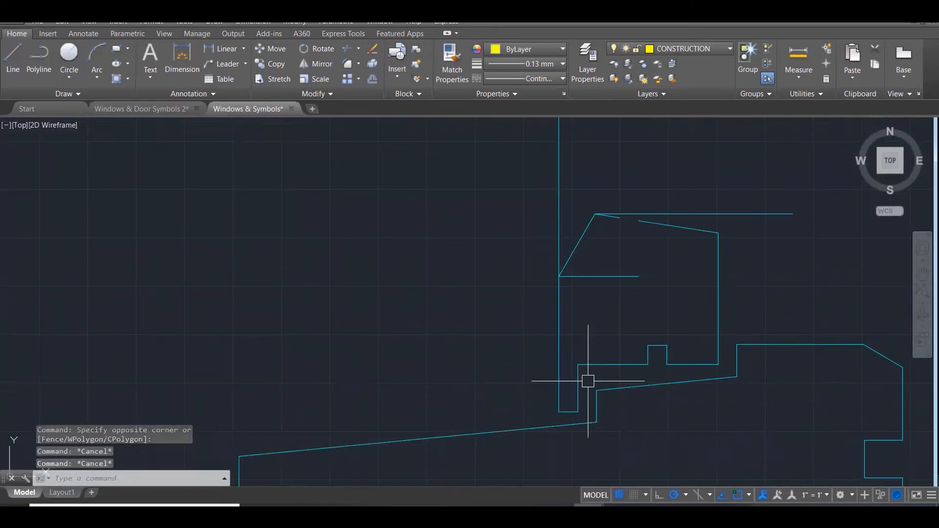
pyautogui.write('di')
pyautogui.press('Return')
pyautogui.click(577, 364)
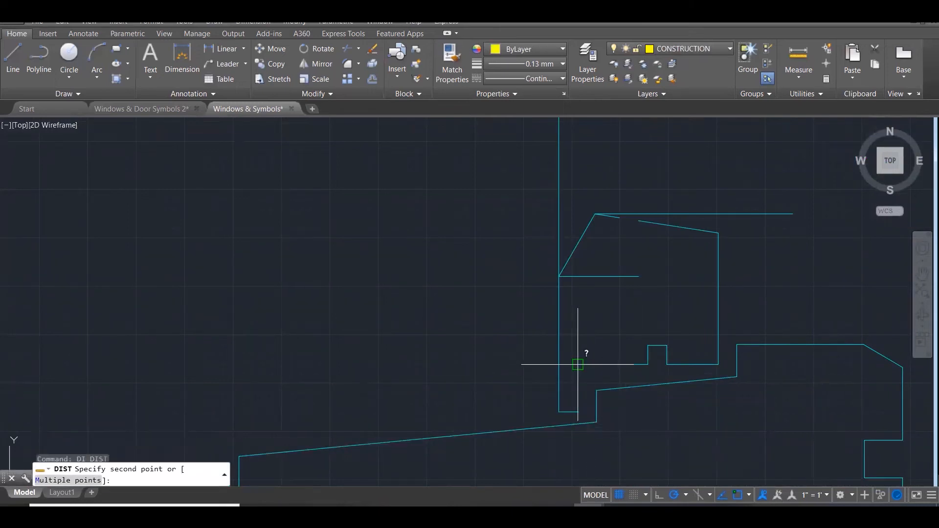
pyautogui.click(578, 412)
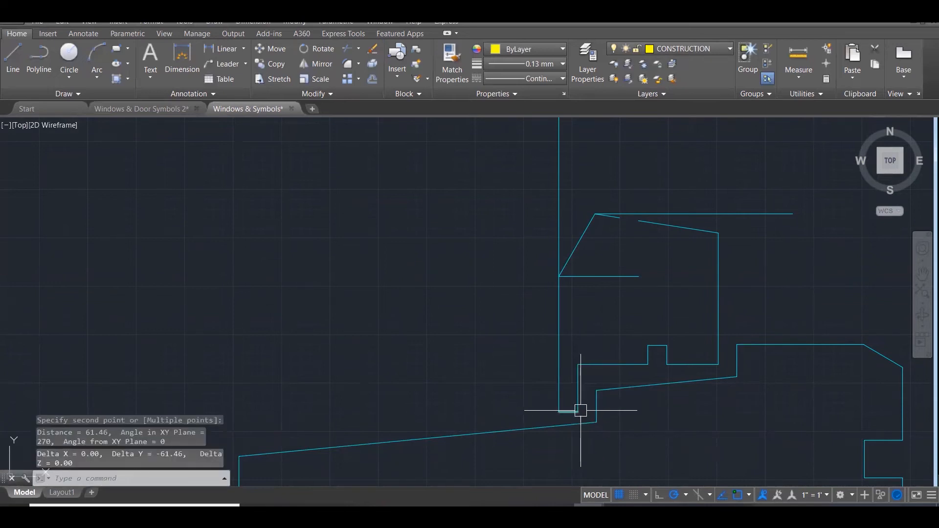
# Measure the width of the 2D sash section's downward lip along its bottom edge
pyautogui.press('Return')
pyautogui.click(577, 412)
pyautogui.click(558, 412)
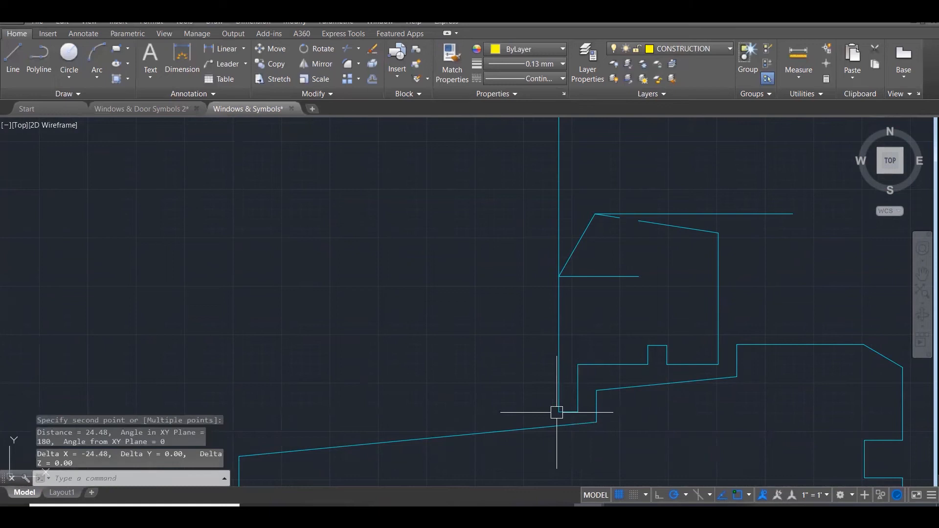
pyautogui.press('Escape')
# Draw the isometric lip from the sash's lower-left corner: 61 straight down, 24 at 30°, and vertically back up to the bottom edge
pyautogui.scroll(-3, 577, 445)
pyautogui.scroll(1, 578, 445)
pyautogui.scroll(-2, 582, 416)
pyautogui.scroll(6, 581, 232)
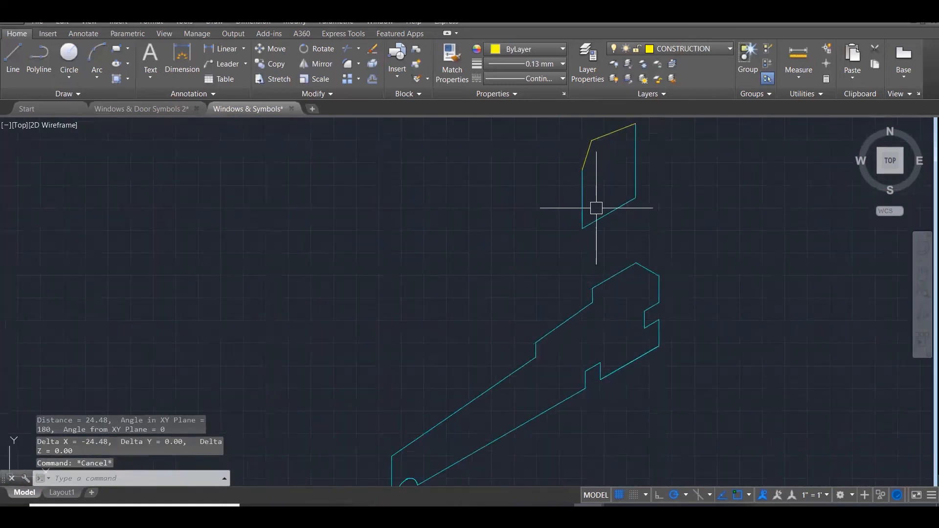
pyautogui.write('l')
pyautogui.press('Return')
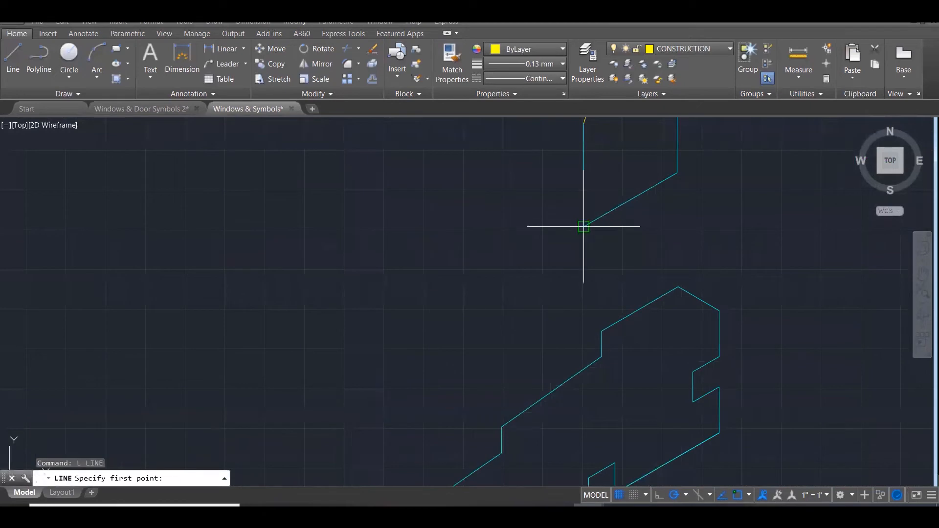
pyautogui.click(583, 226)
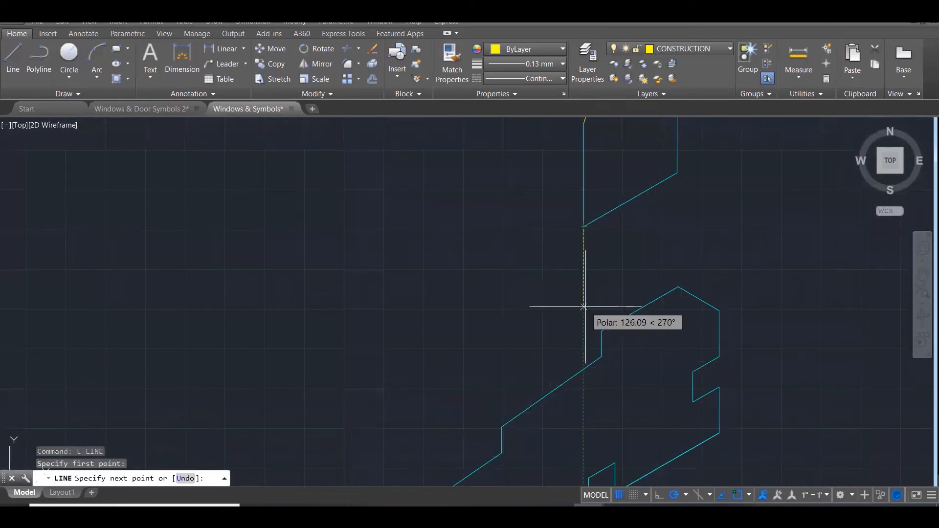
pyautogui.write('61')
pyautogui.press('Return')
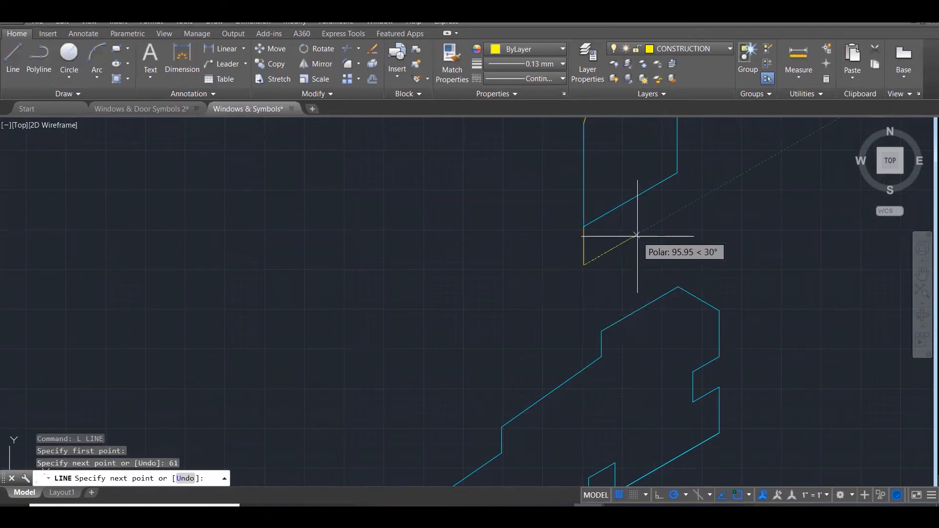
pyautogui.write('24')
pyautogui.press('Return')
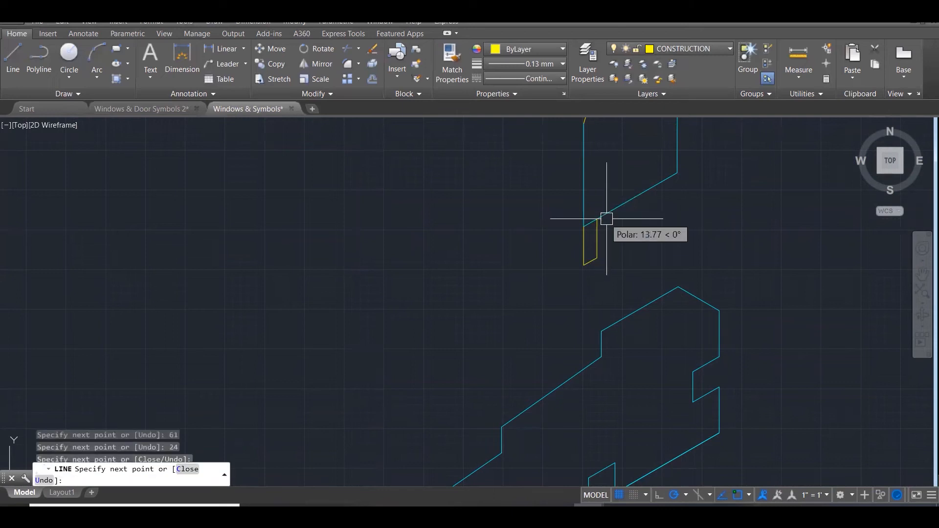
pyautogui.press('Escape')
# Fillet the isometric sash's bottom edge to the lip's inner vertical with radius 0, removing the segment across the lip
pyautogui.write('f')
pyautogui.press('Return')
pyautogui.click(612, 208)
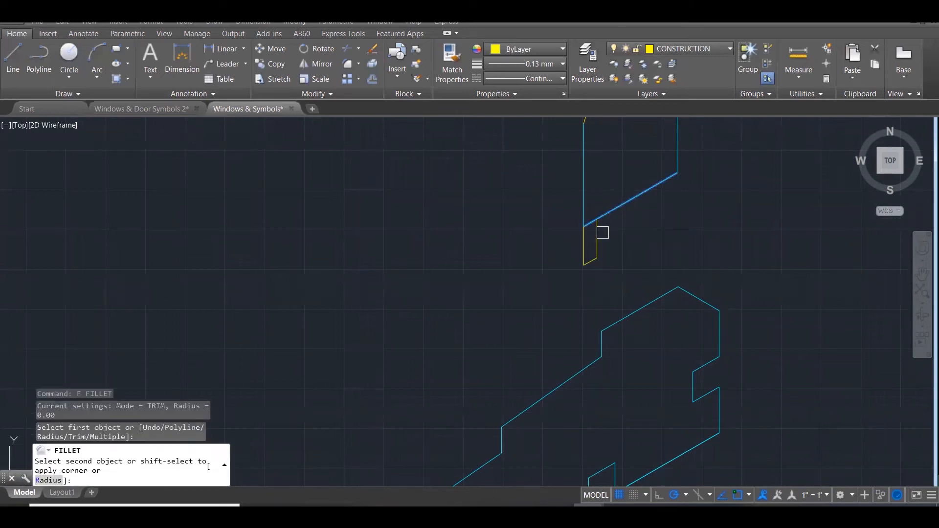
pyautogui.click(600, 233)
pyautogui.press('Escape')
# Match the new bevel, top and lip lines of the isometric sash to the properties of its cyan bottom edge
pyautogui.scroll(-3, 615, 276)
pyautogui.write('msa')
pyautogui.press('Return')
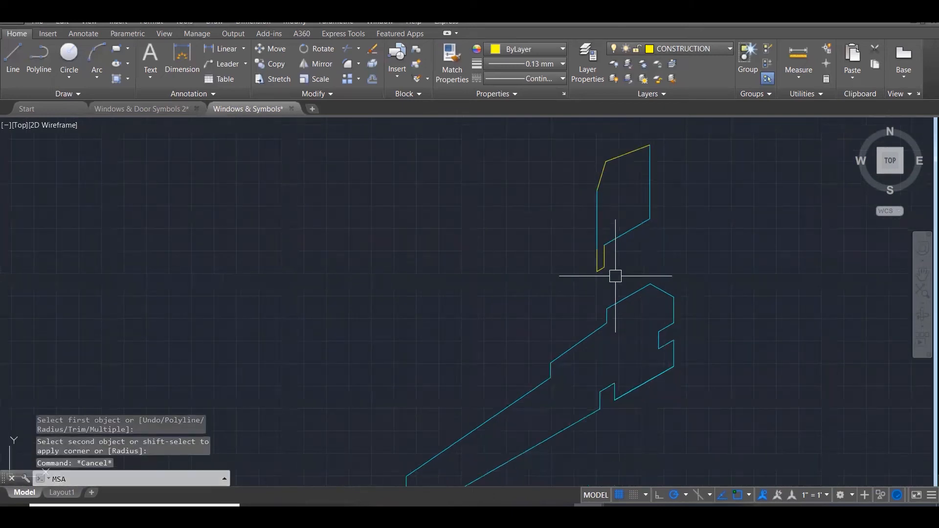
pyautogui.press('Escape')
pyautogui.write('ma')
pyautogui.press('Return')
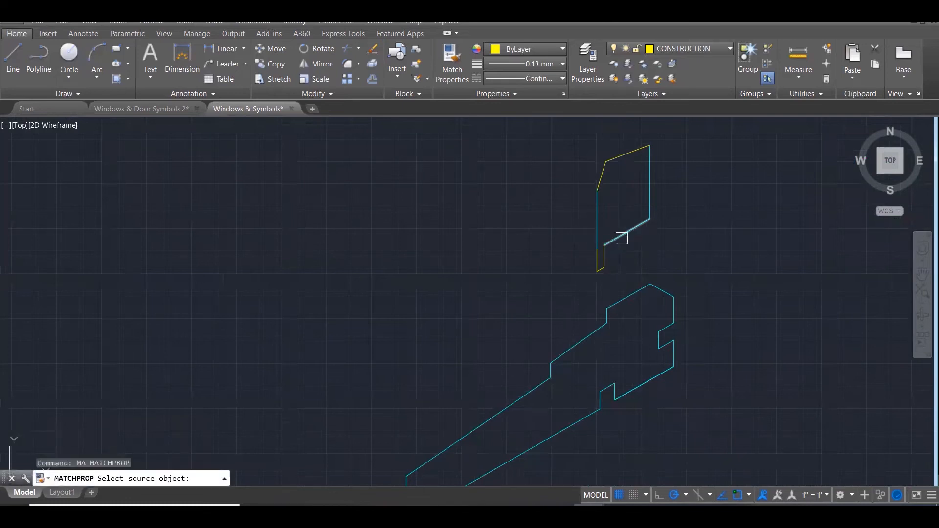
pyautogui.click(621, 235)
pyautogui.click(600, 156)
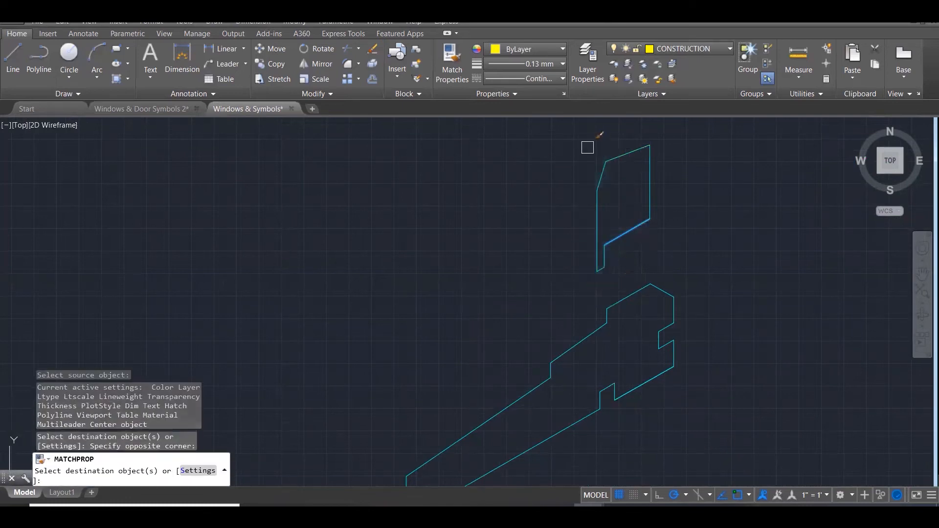
pyautogui.press('Escape')
pyautogui.press('Escape')
pyautogui.press('Escape')
# Measure the depth of the small square groove in the 2D sash section's bottom edge
pyautogui.scroll(-3, 565, 262)
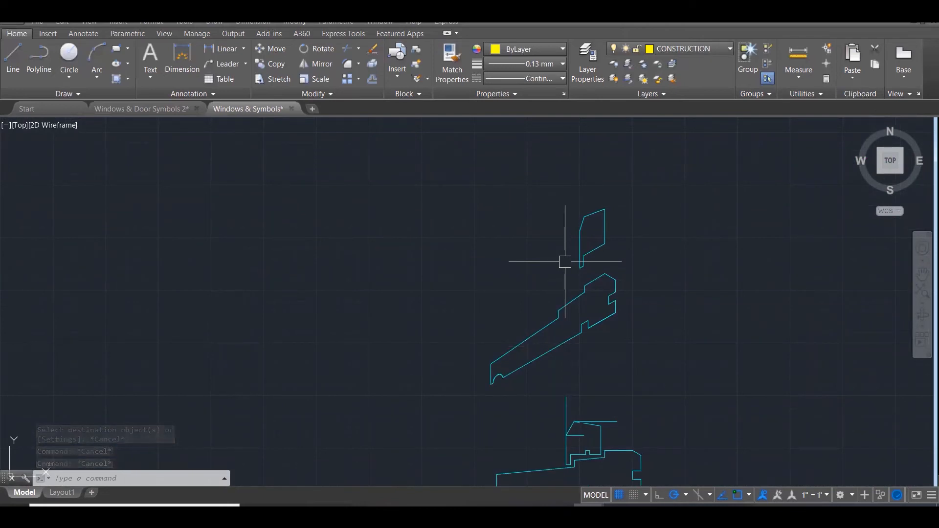
pyautogui.scroll(4, 595, 459)
pyautogui.write('D')
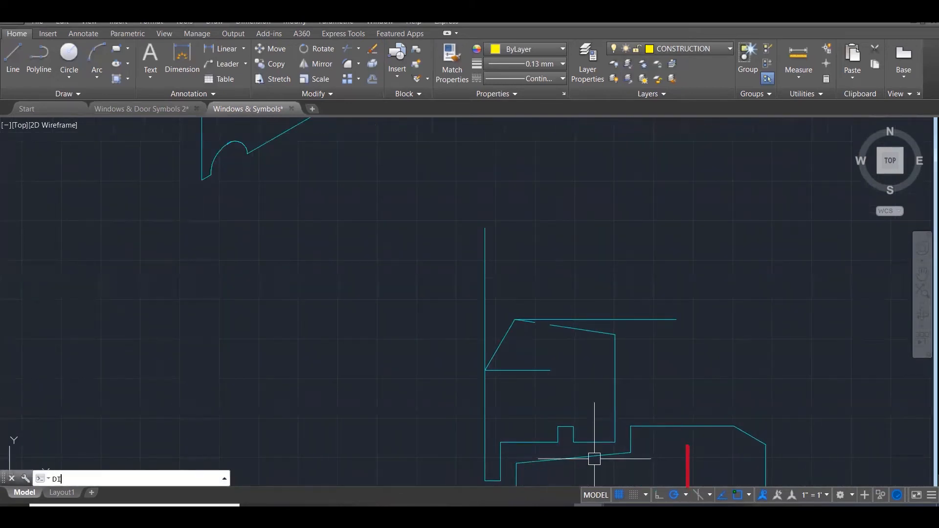
pyautogui.write('I')
pyautogui.press('Return')
pyautogui.click(573, 427)
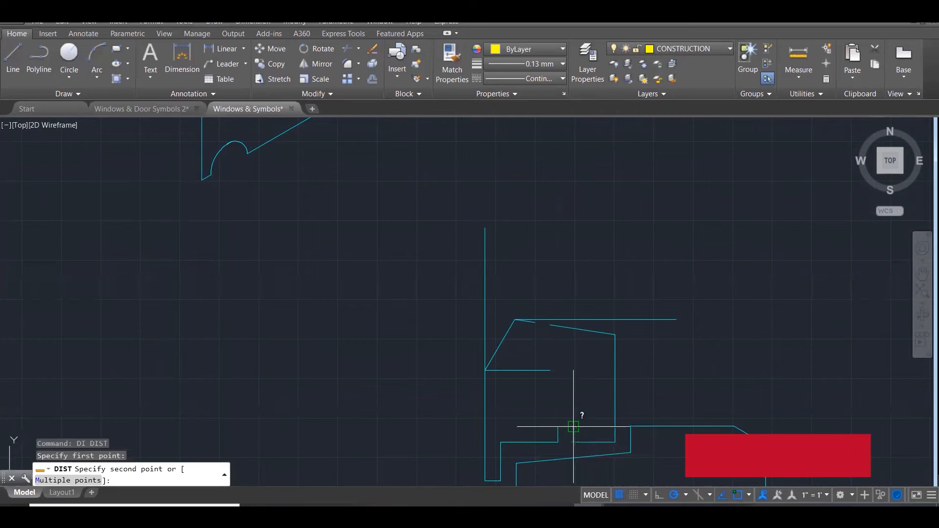
pyautogui.click(571, 426)
pyautogui.press('Escape')
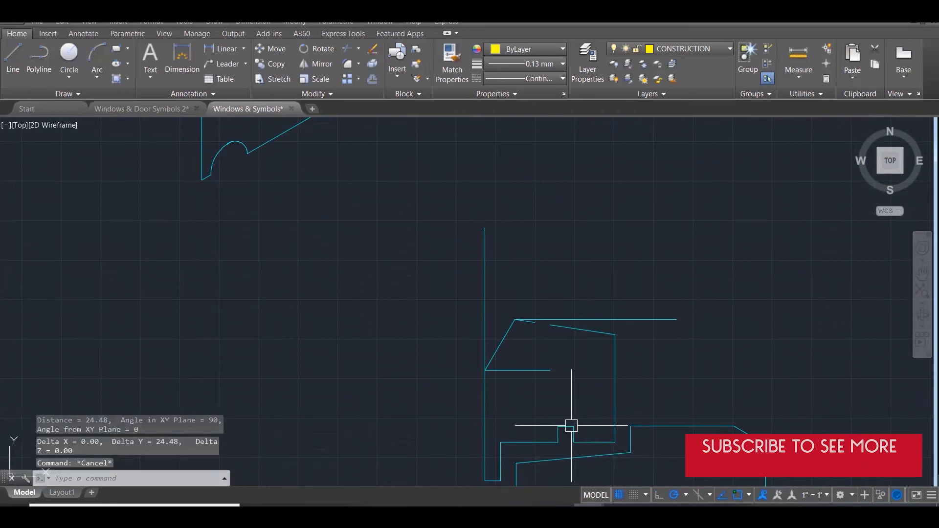
# Draw the isometric groove from the sash's bottom edge midpoint: 24 straight up, 24 at 210°, and vertically down to the edge
pyautogui.scroll(-5, 589, 425)
pyautogui.scroll(6, 607, 216)
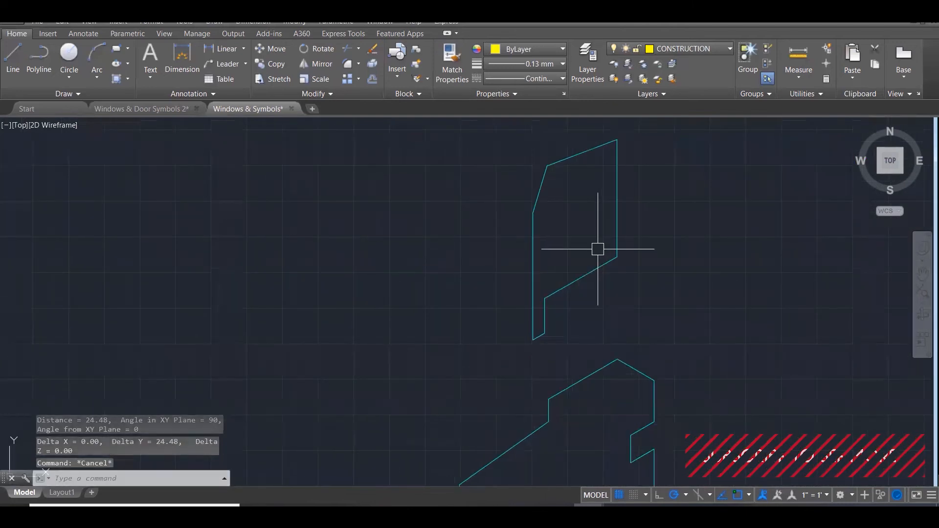
pyautogui.write('l')
pyautogui.press('Return')
pyautogui.click(580, 277)
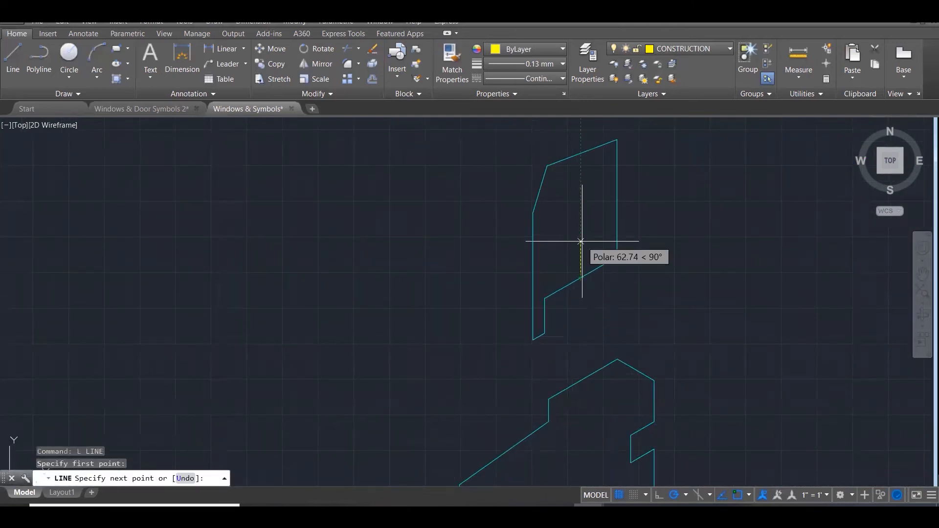
pyautogui.write('24')
pyautogui.press('Return')
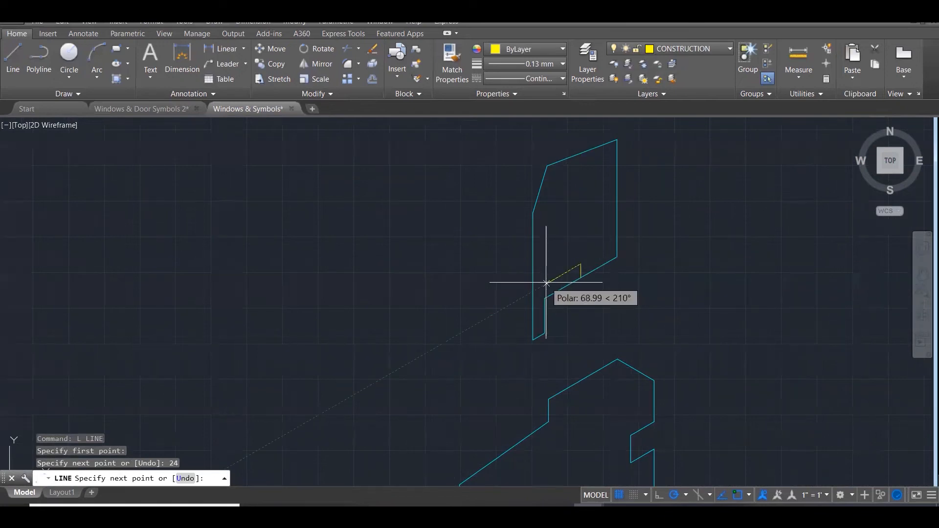
pyautogui.write('24')
pyautogui.press('Return')
pyautogui.scroll(2, 569, 281)
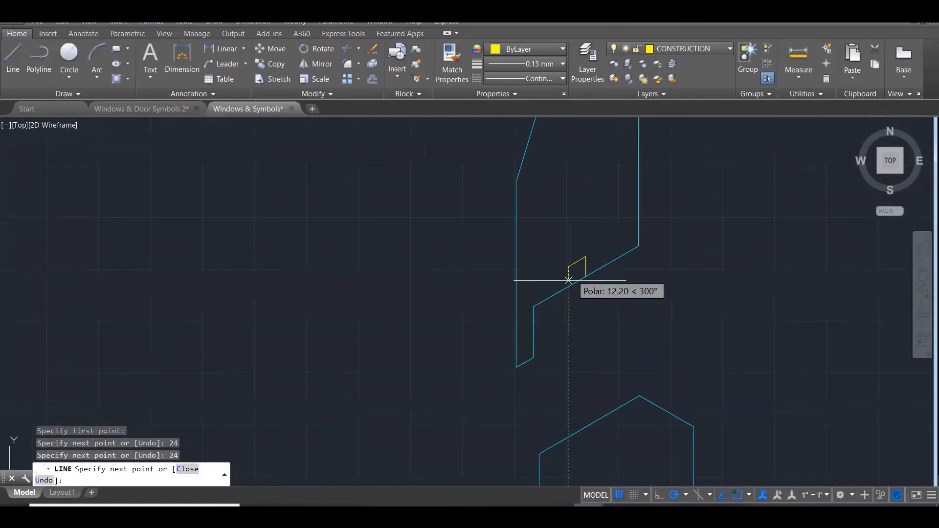
pyautogui.click(569, 286)
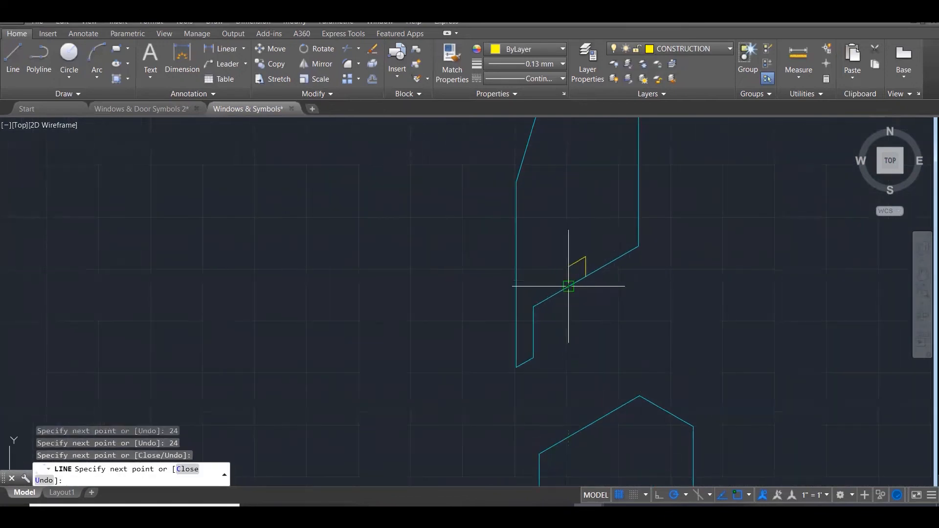
pyautogui.press('Escape')
# Move the groove outline up along the slanted bottom edge by half its width to centre it on the edge
pyautogui.scroll(3, 569, 240)
pyautogui.scroll(-4, 604, 333)
pyautogui.click(576, 243)
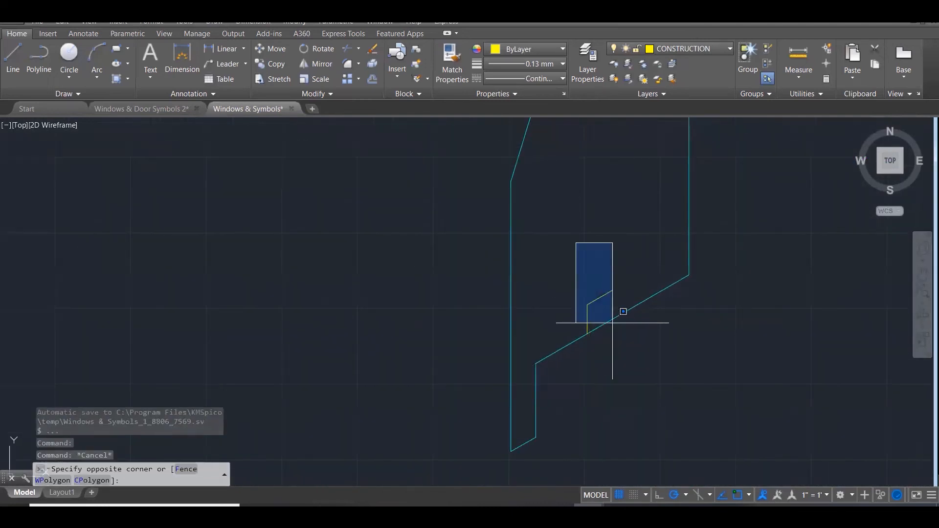
pyautogui.click(612, 323)
pyautogui.scroll(2, 626, 345)
pyautogui.write('m')
pyautogui.press('Return')
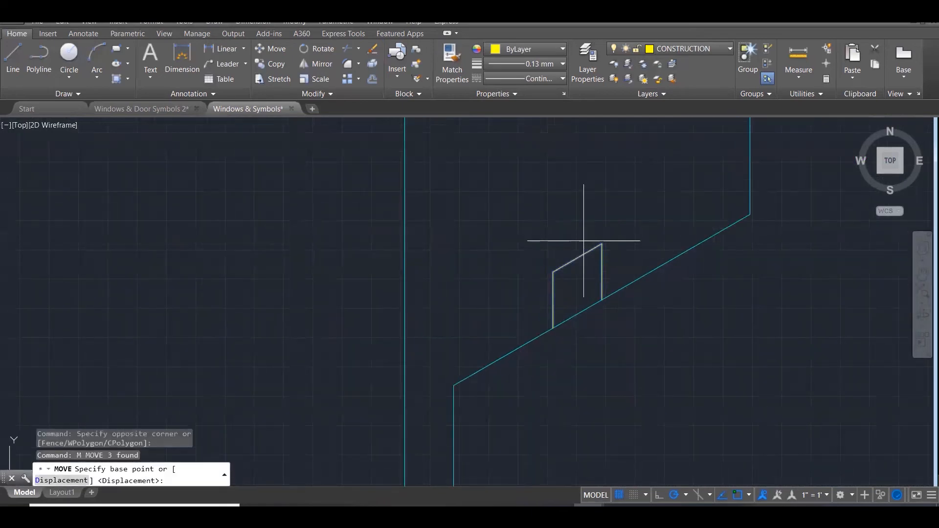
pyautogui.click(584, 242)
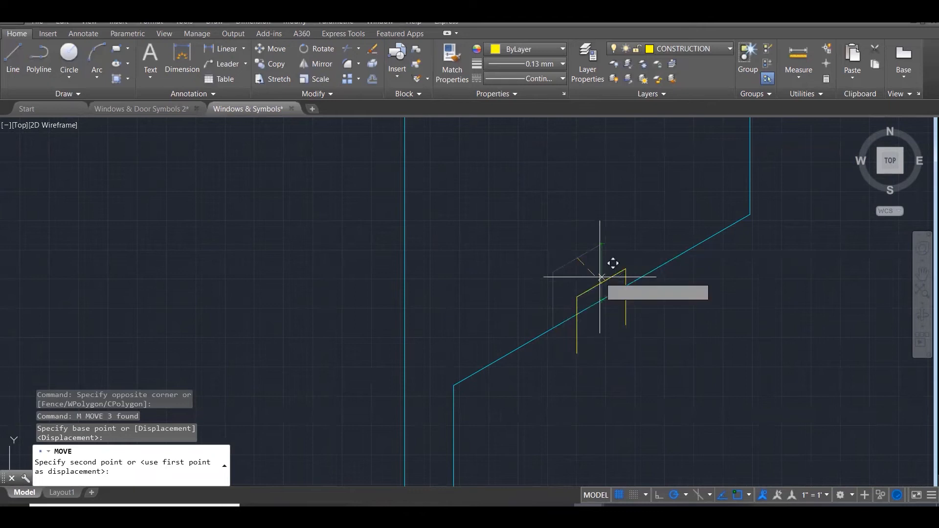
pyautogui.click(602, 243)
pyautogui.press('Escape')
pyautogui.press('Escape')
pyautogui.press('Escape')
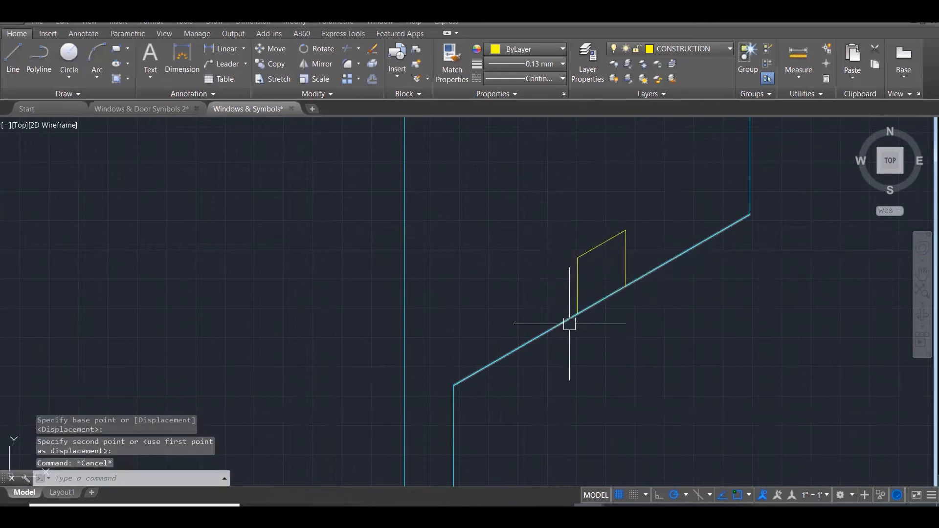
# Trim the isometric sash's bottom edge between the two groove sides to open the groove
pyautogui.write('tr')
pyautogui.press('Return')
pyautogui.click(682, 350)
pyautogui.click(562, 235)
pyautogui.press('Return')
pyautogui.click(608, 299)
pyautogui.press('Escape')
pyautogui.press('Escape')
pyautogui.scroll(-5, 609, 301)
pyautogui.press('Escape')
pyautogui.press('Escape')
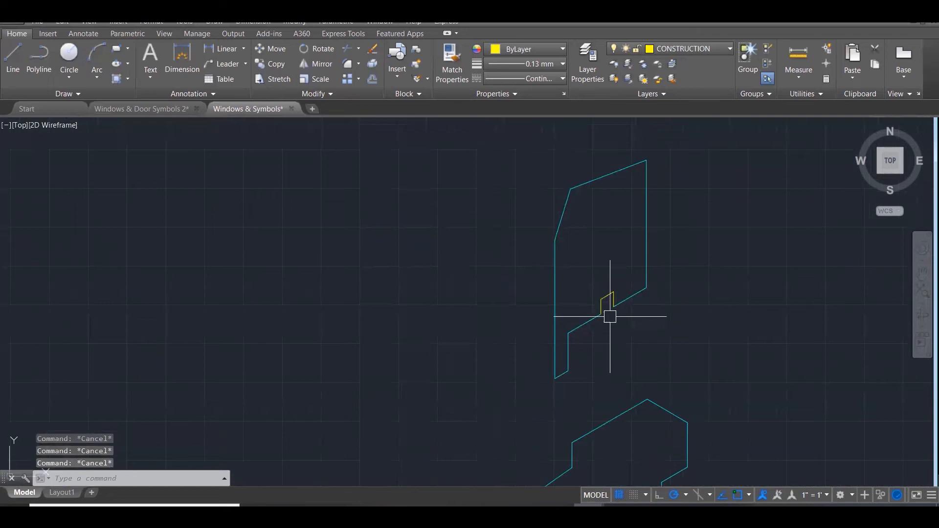
# Match the yellow groove lines to the properties of the cyan sash outline
pyautogui.press('Return')
pyautogui.click(614, 298)
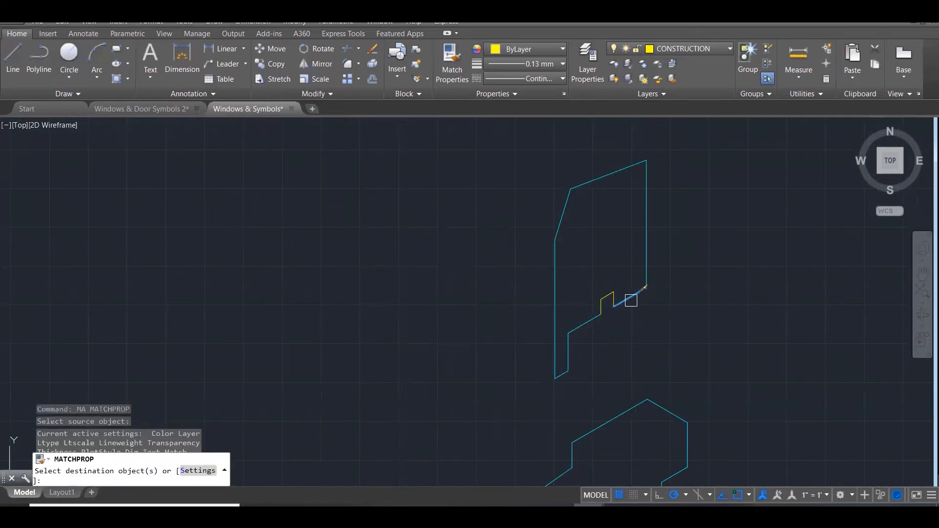
pyautogui.click(588, 264)
pyautogui.press('Escape')
pyautogui.press('Escape')
pyautogui.press('Escape')
# Measure the horizontal gap between the 2D sash's lower-right corner and the sill's upper step
pyautogui.scroll(-3, 635, 350)
pyautogui.scroll(-5, 634, 351)
pyautogui.scroll(3, 640, 419)
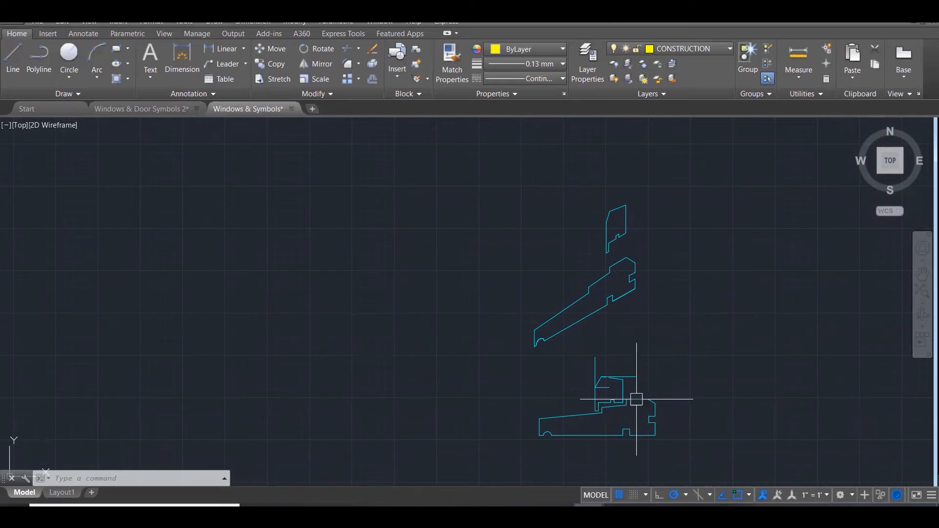
pyautogui.scroll(5, 615, 414)
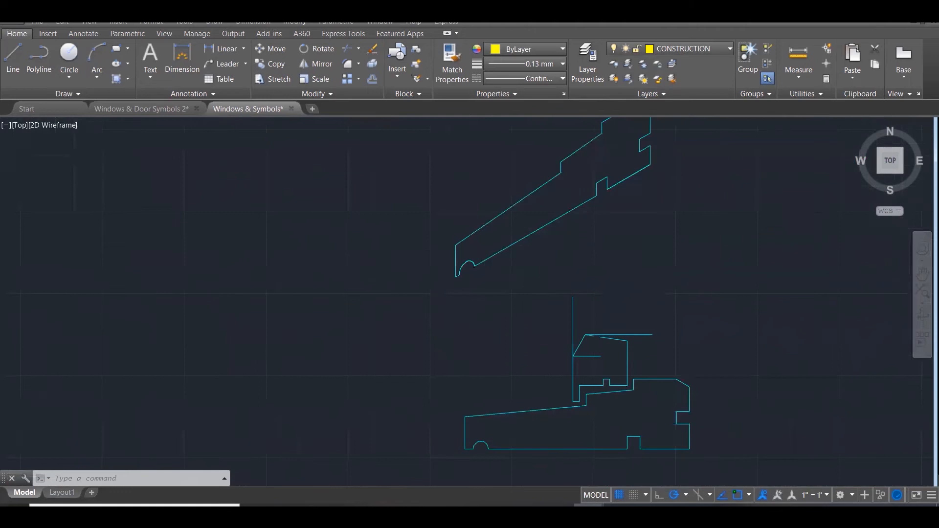
pyautogui.write('di')
pyautogui.press('Return')
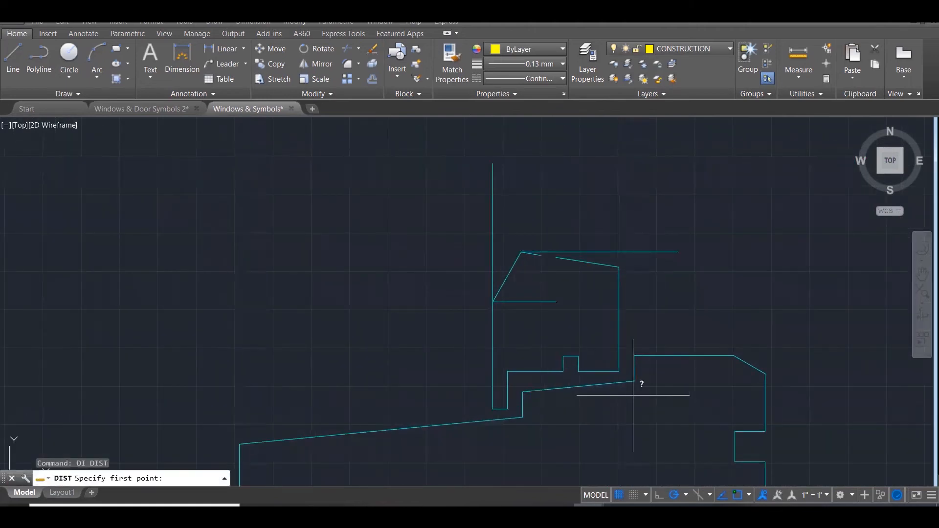
pyautogui.click(619, 372)
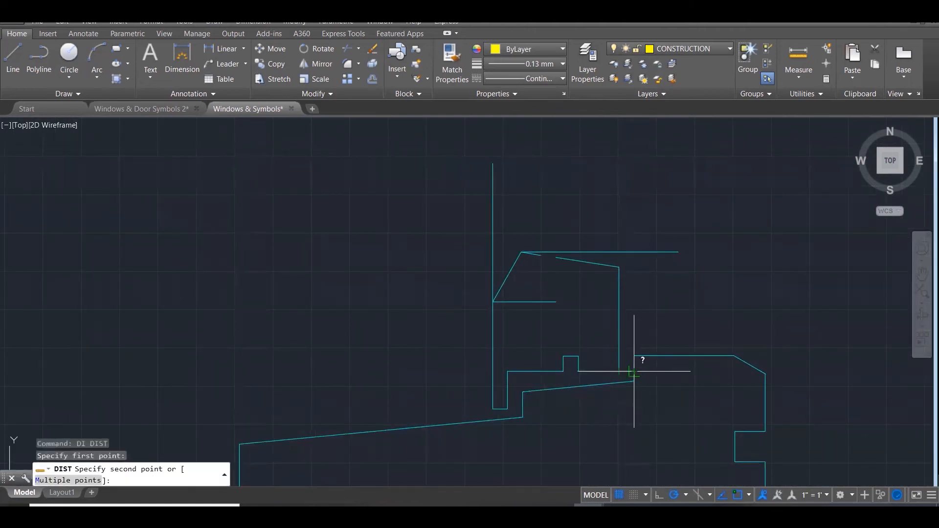
pyautogui.click(636, 373)
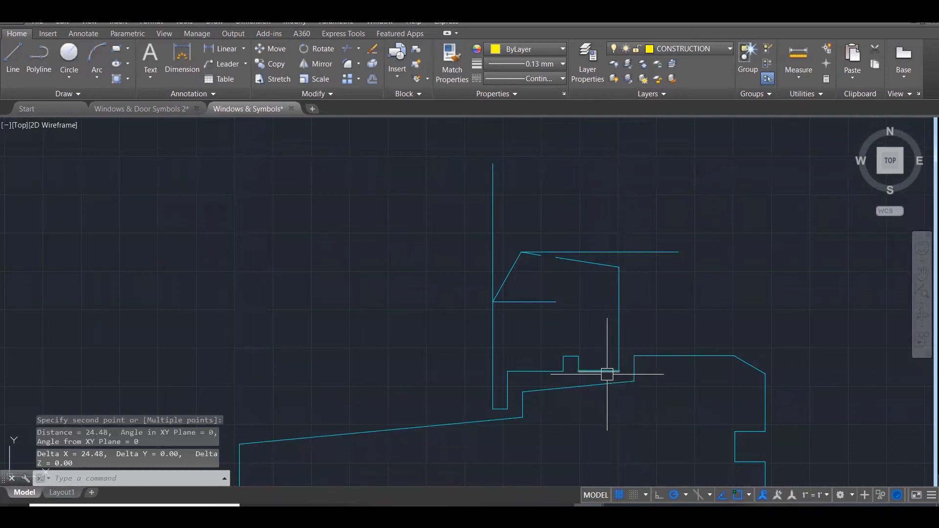
# Measure the vertical gap from the 2D sash's lower-right corner down to the sloping sill surface
pyautogui.press('Return')
pyautogui.scroll(4, 609, 377)
pyautogui.click(627, 378)
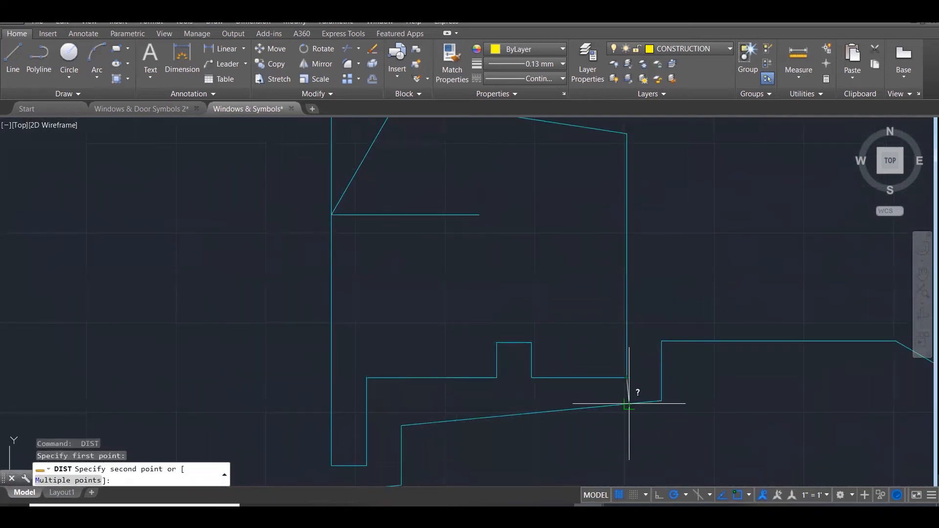
pyautogui.click(627, 404)
# Draw guide lines from the top of the isometric sill's upper step: 24 at 210° and 18 straight down
pyautogui.scroll(-4, 624, 408)
pyautogui.scroll(8, 618, 253)
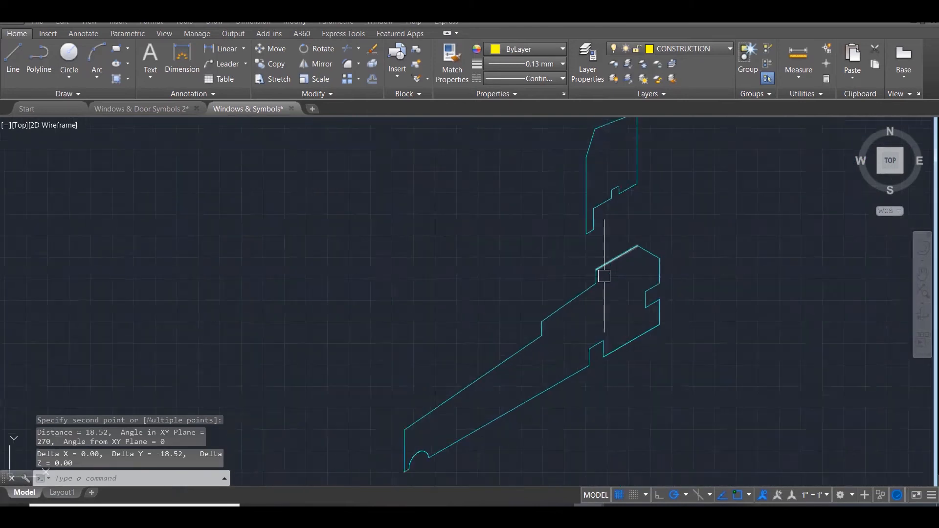
pyautogui.write('L')
pyautogui.press('Return')
pyautogui.click(591, 227)
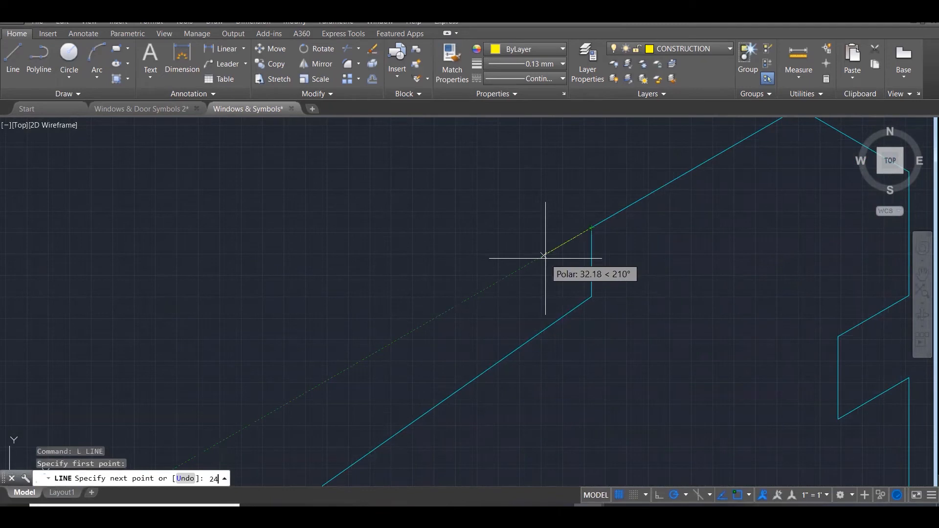
pyautogui.write('24')
pyautogui.press('Return')
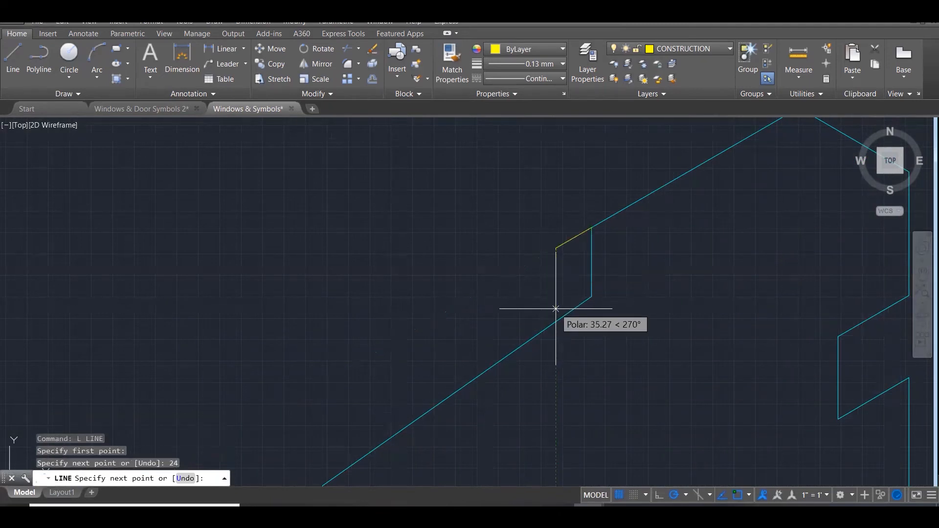
pyautogui.write('18')
pyautogui.press('Return')
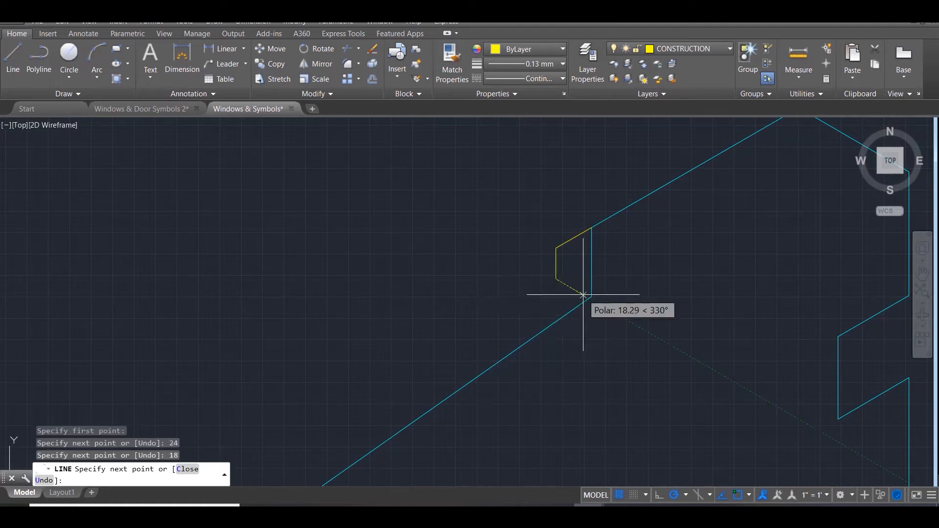
pyautogui.press('Escape')
pyautogui.press('Escape')
pyautogui.press('Escape')
# Move both guide lines straight down until the lower end of the vertical one meets the sloping sill surface
pyautogui.click(565, 271)
pyautogui.click(548, 234)
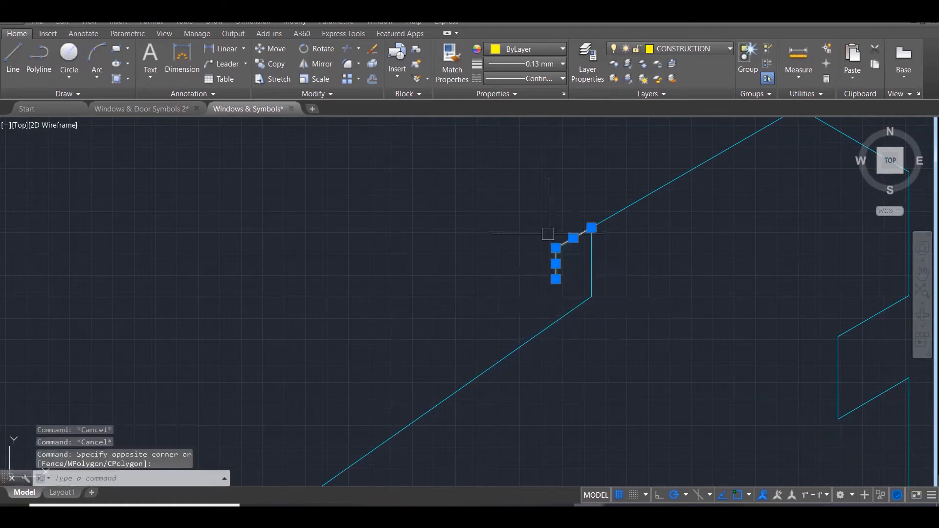
pyautogui.write('m')
pyautogui.press('Return')
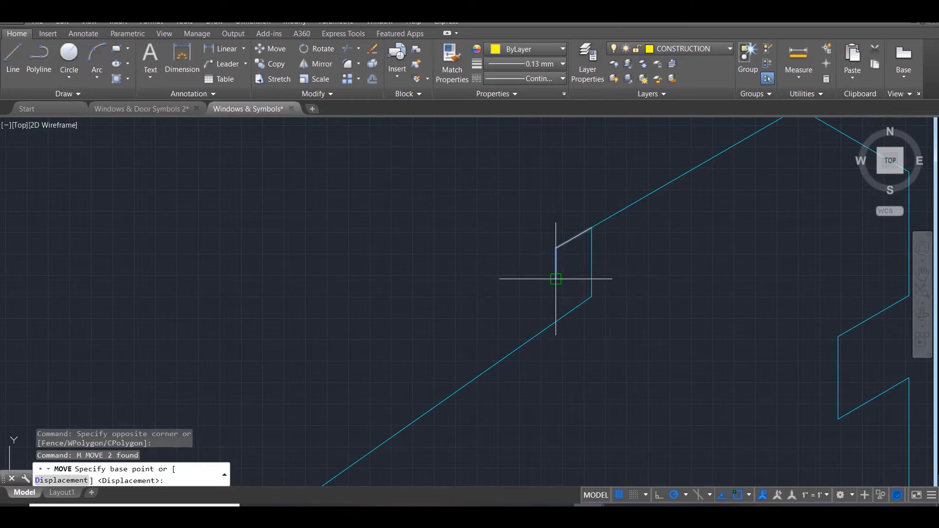
pyautogui.click(555, 279)
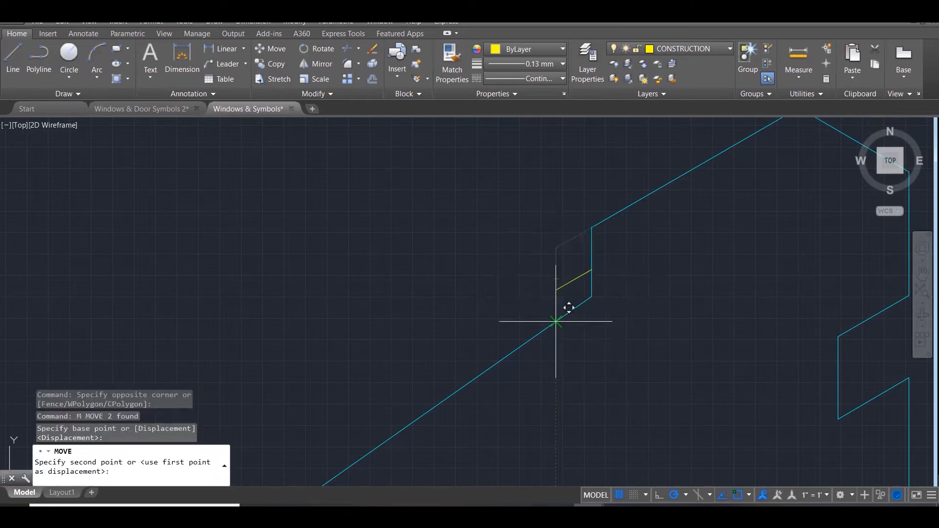
pyautogui.press('Escape')
# Move the isometric sash from its lower-right corner to the point where the two yellow guide lines meet above the sill
pyautogui.scroll(-3, 541, 289)
pyautogui.scroll(-5, 541, 284)
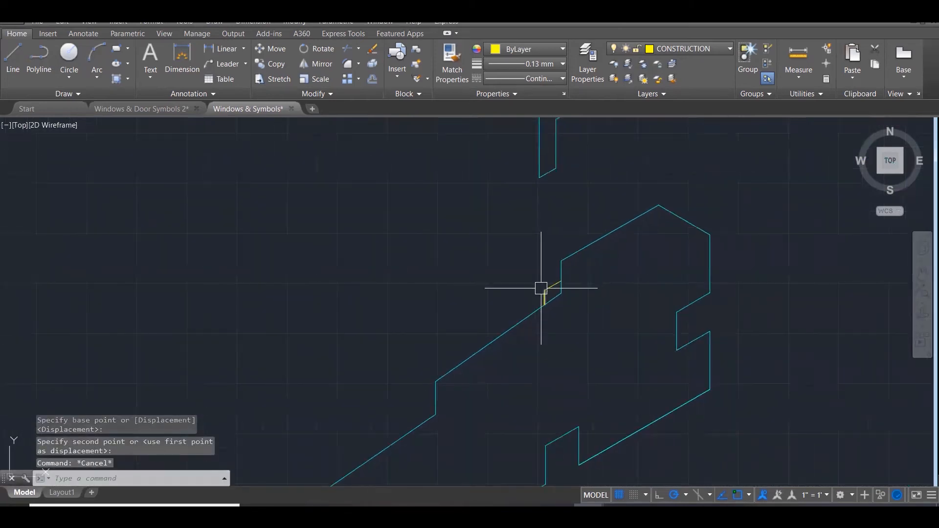
pyautogui.click(529, 156)
pyautogui.click(594, 264)
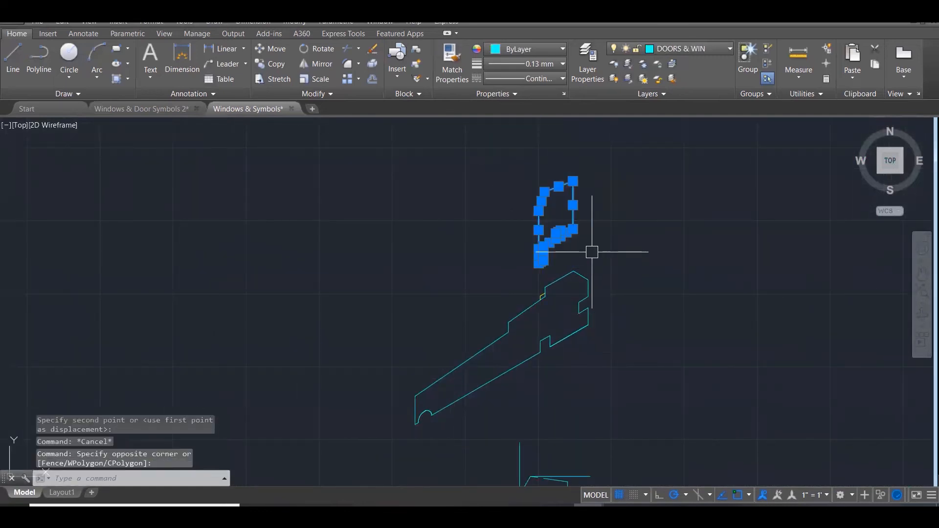
pyautogui.write('m')
pyautogui.press('Return')
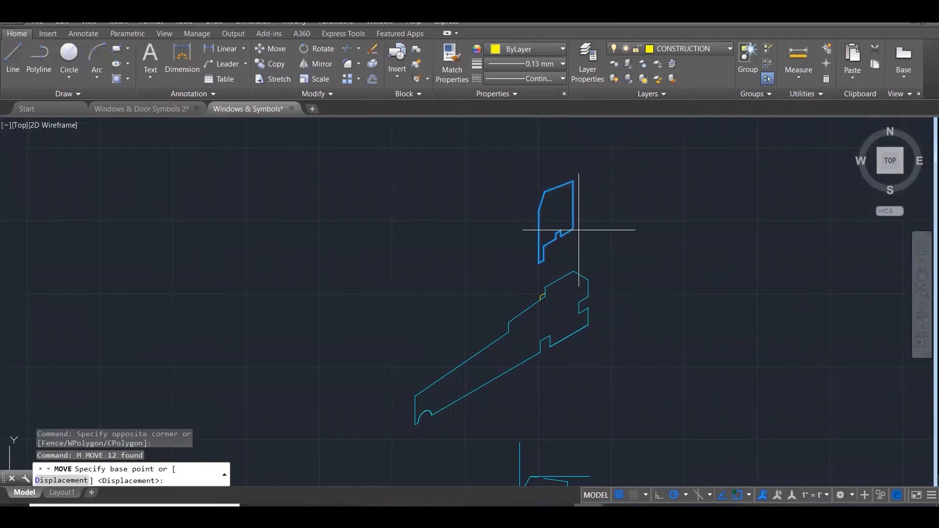
pyautogui.click(576, 228)
pyautogui.scroll(5, 539, 283)
pyautogui.scroll(1, 560, 298)
pyautogui.scroll(-2, 659, 300)
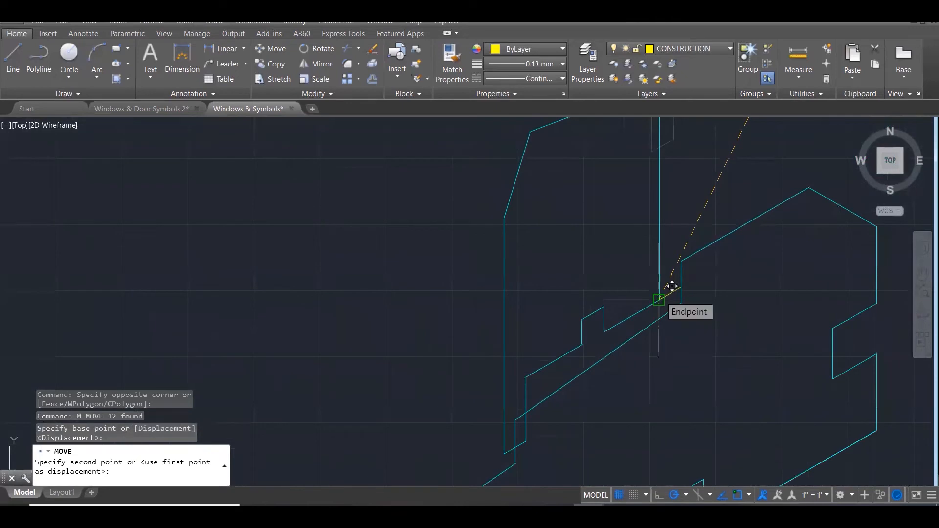
pyautogui.scroll(-3, 643, 299)
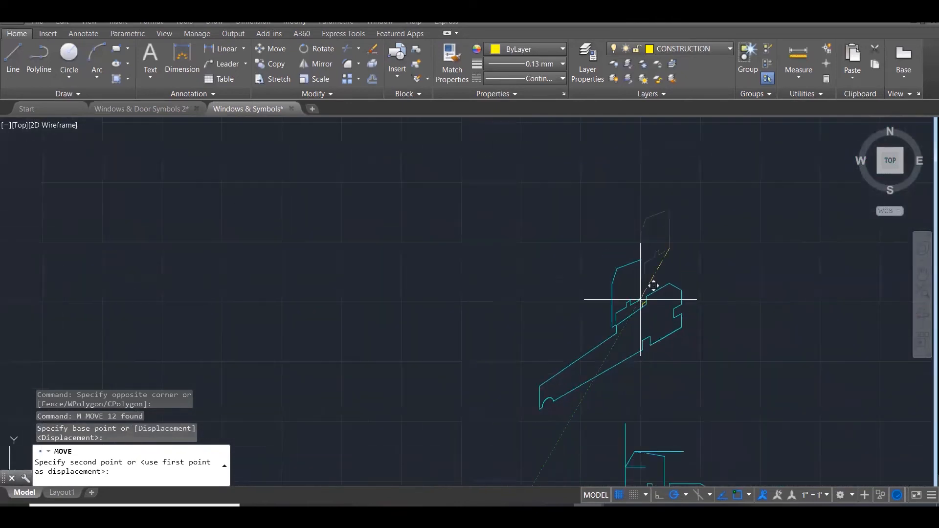
pyautogui.scroll(-1, 641, 298)
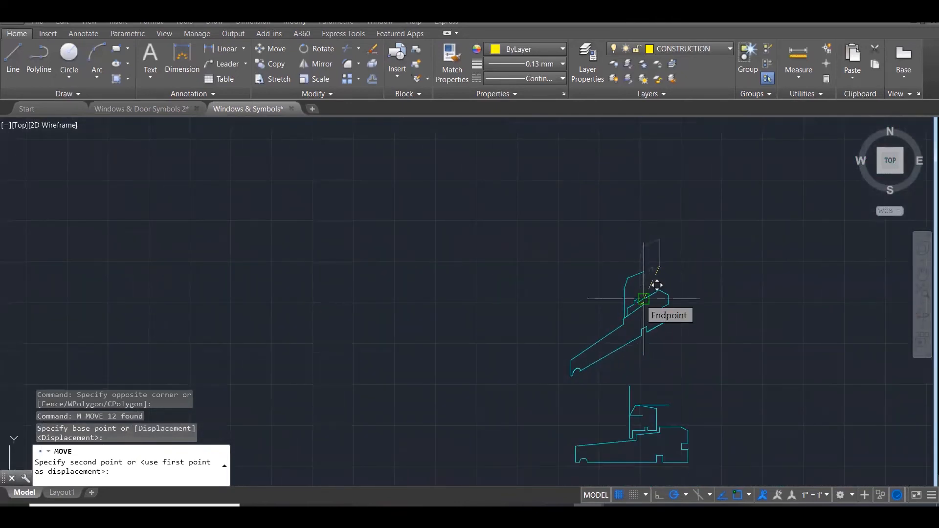
pyautogui.scroll(4, 643, 299)
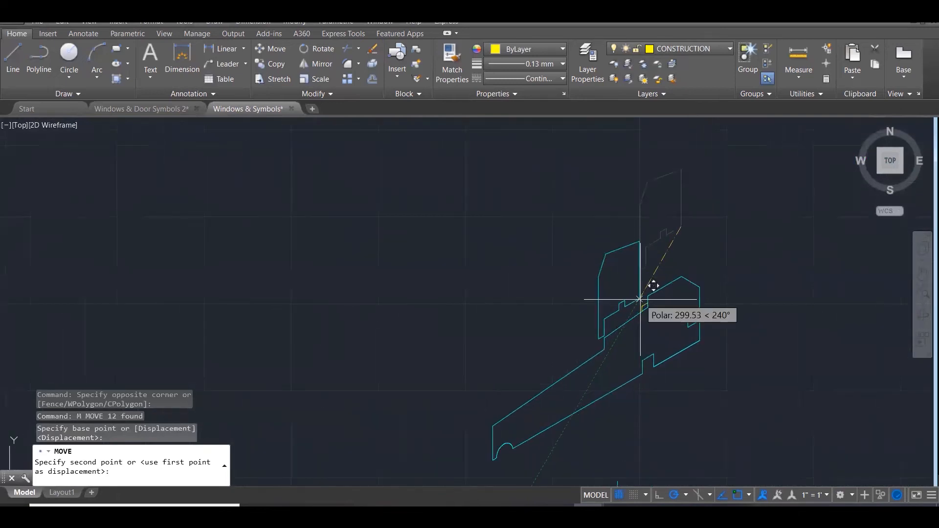
pyautogui.scroll(3, 650, 293)
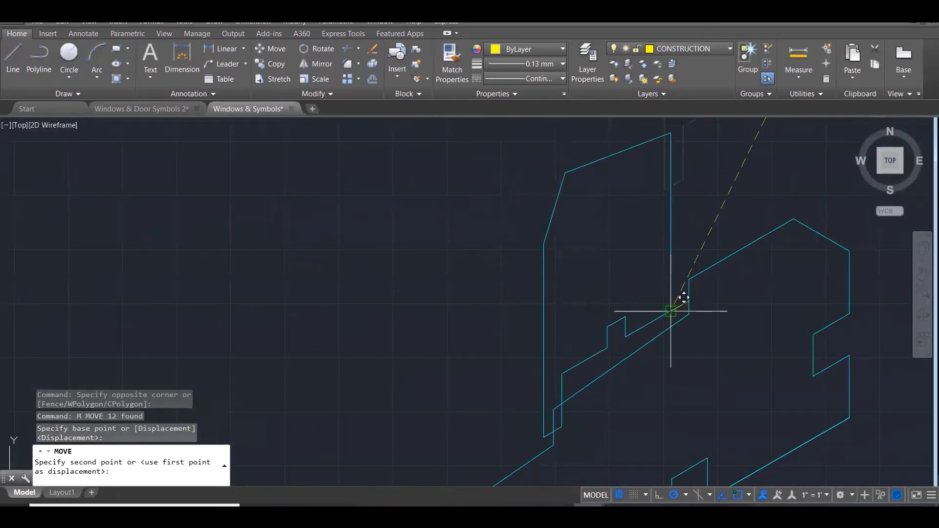
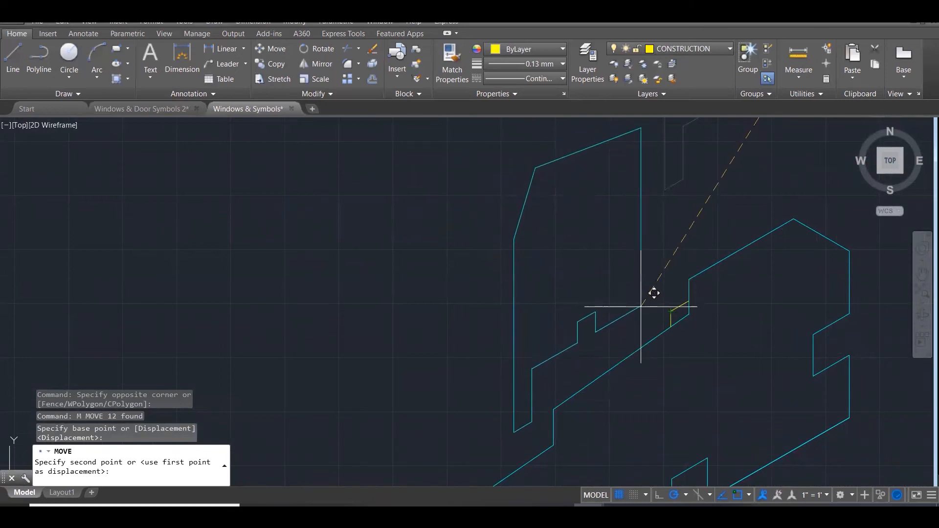
pyautogui.click(671, 311)
pyautogui.scroll(-2, 512, 321)
pyautogui.scroll(4, 513, 321)
pyautogui.scroll(-3, 562, 323)
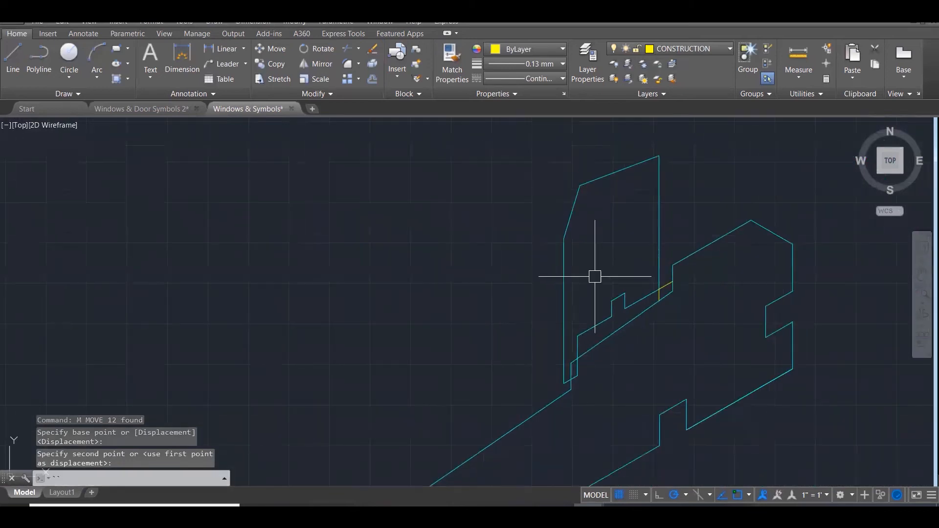
pyautogui.press('Escape')
pyautogui.press('Escape')
pyautogui.press('Escape')
# Move the sash's long left edge and the lines of its lower lip a short distance outward at 210°, clear of the sill step
pyautogui.click(550, 211)
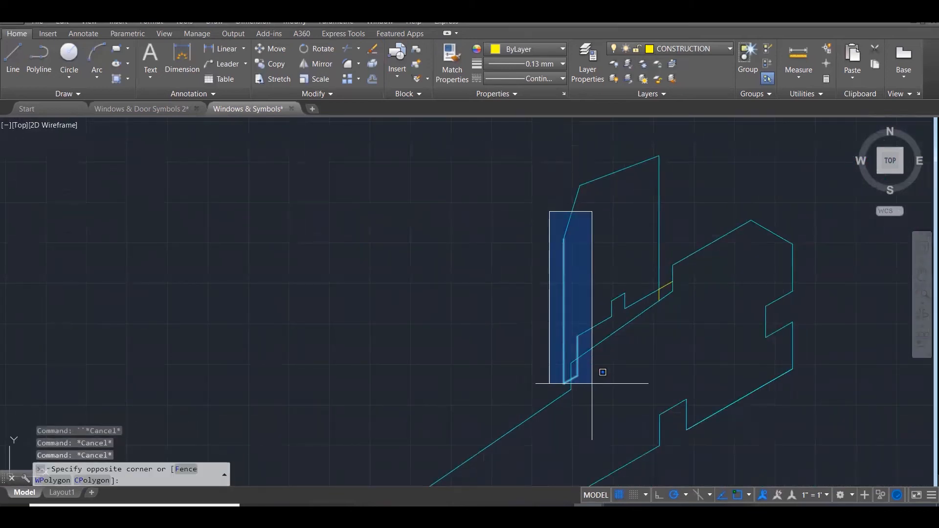
pyautogui.click(592, 383)
pyautogui.scroll(3, 587, 376)
pyautogui.write('m')
pyautogui.press('Return')
pyautogui.click(562, 284)
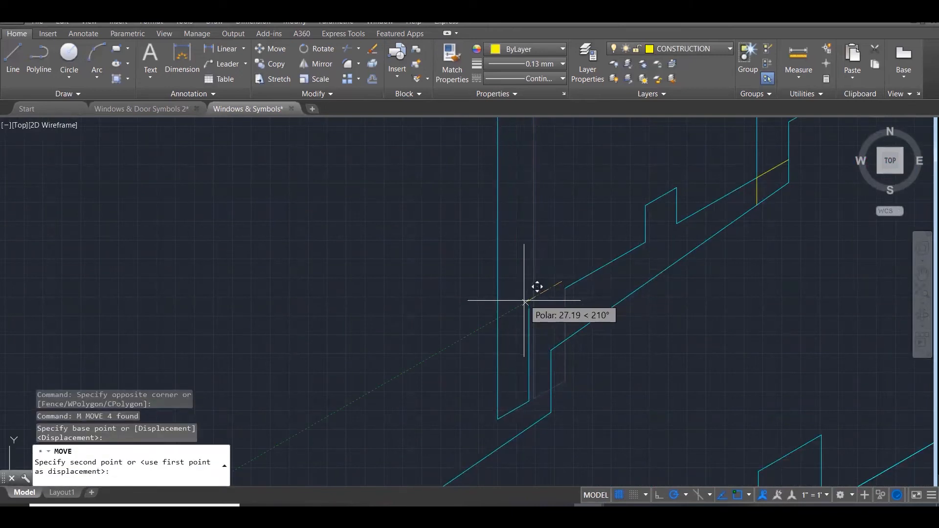
pyautogui.press('Escape')
# Fillet the lip's inner vertical edge with the sash's sloping underside line to close the gap with a sharp corner
pyautogui.write('f')
pyautogui.press('Return')
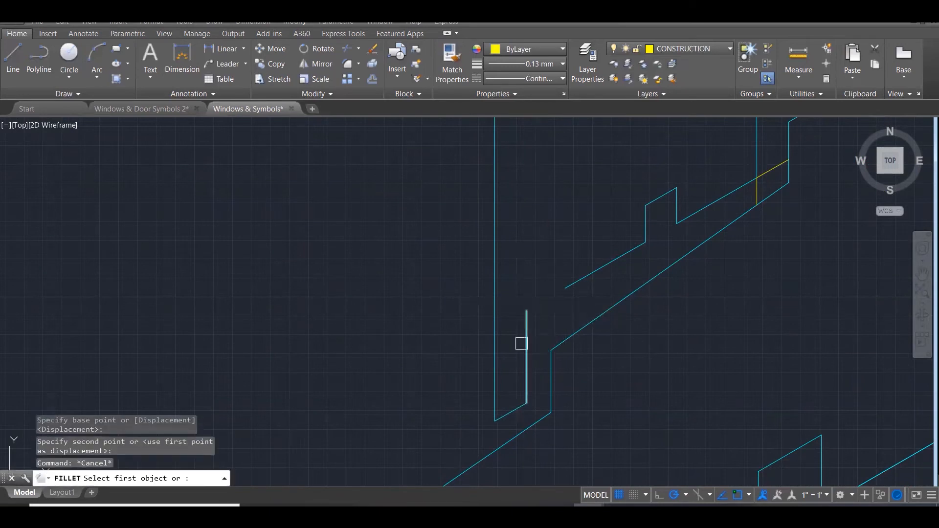
pyautogui.click(525, 346)
pyautogui.click(570, 289)
pyautogui.scroll(-4, 564, 403)
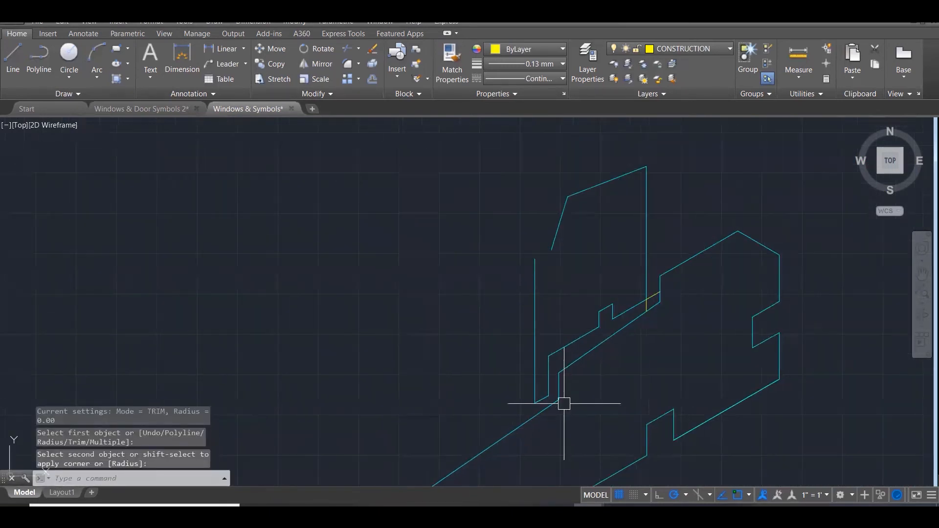
pyautogui.scroll(3, 555, 235)
pyautogui.press('Escape')
# Move the sash's slanted upper-left edge so its lower end meets the top of the long left edge
pyautogui.click(556, 232)
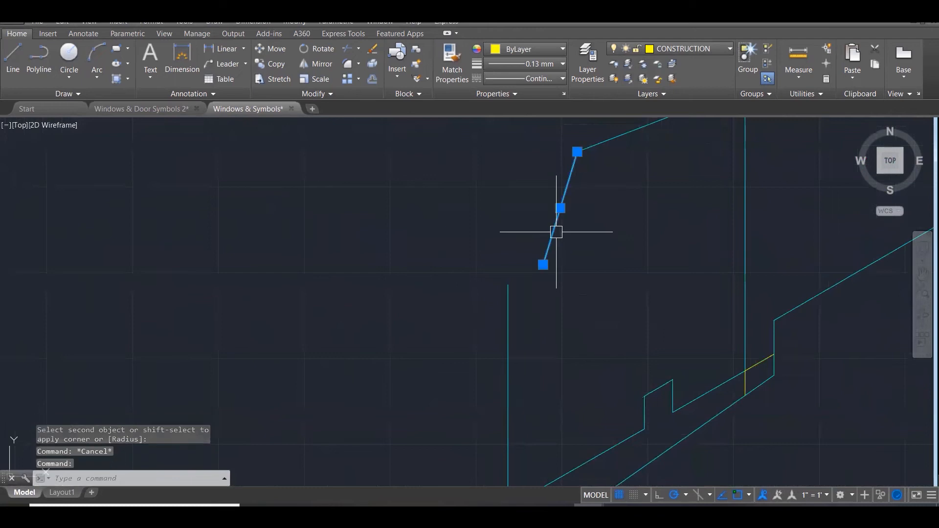
pyautogui.write('m')
pyautogui.press('Return')
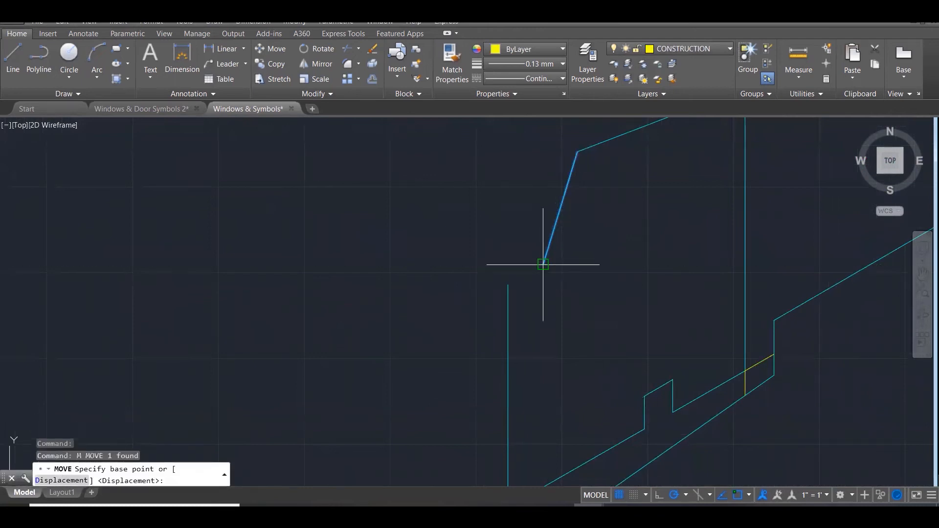
pyautogui.click(542, 265)
pyautogui.click(509, 283)
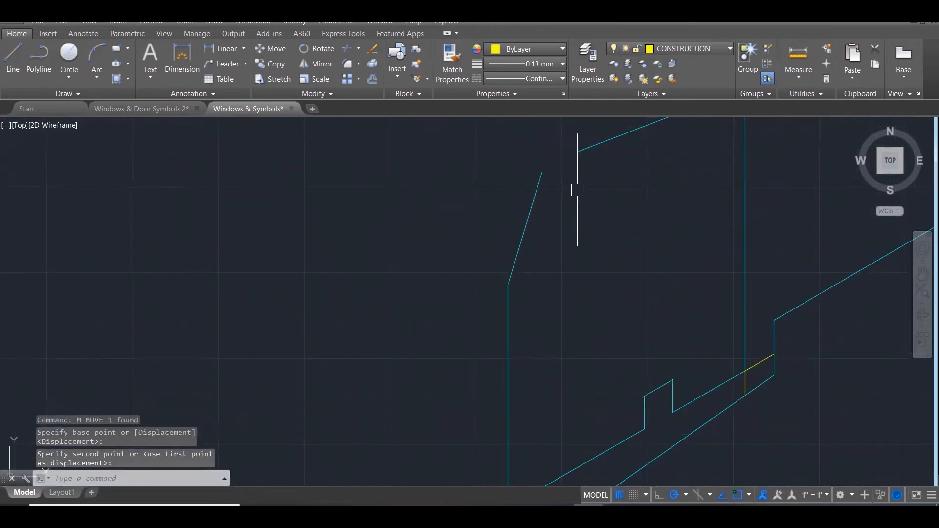
pyautogui.scroll(-3, 571, 205)
pyautogui.press('Escape')
# Fillet the slanted upper-left edge with the sash's top edge to close the profile with a sharp corner
pyautogui.write('f')
pyautogui.press('Return')
pyautogui.click(552, 208)
pyautogui.click(583, 171)
pyautogui.scroll(-6, 667, 292)
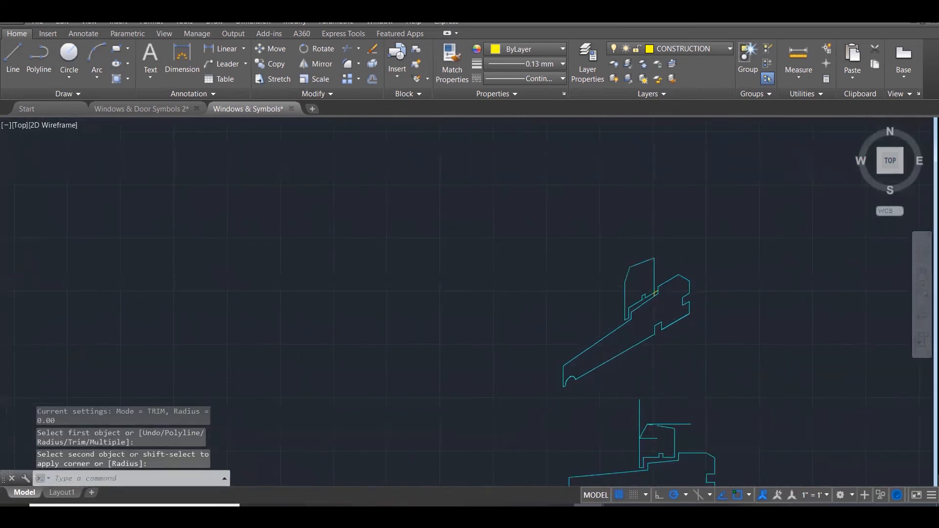
# Delete the two yellow guide lines between the sash's lower-right corner and the sill
pyautogui.scroll(3, 732, 407)
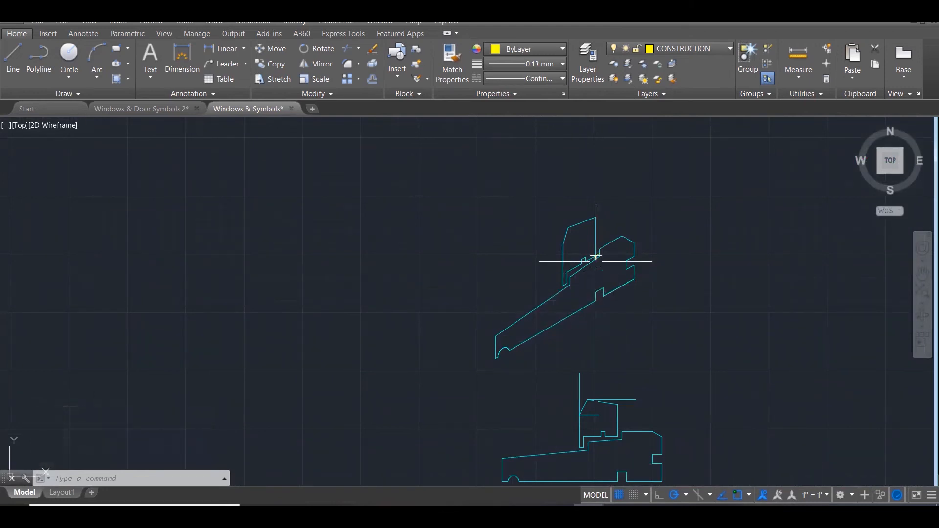
pyautogui.scroll(3, 595, 260)
pyautogui.scroll(7, 608, 250)
pyautogui.press('Escape')
pyautogui.click(569, 235)
pyautogui.click(562, 251)
pyautogui.press('Delete')
pyautogui.scroll(-6, 641, 293)
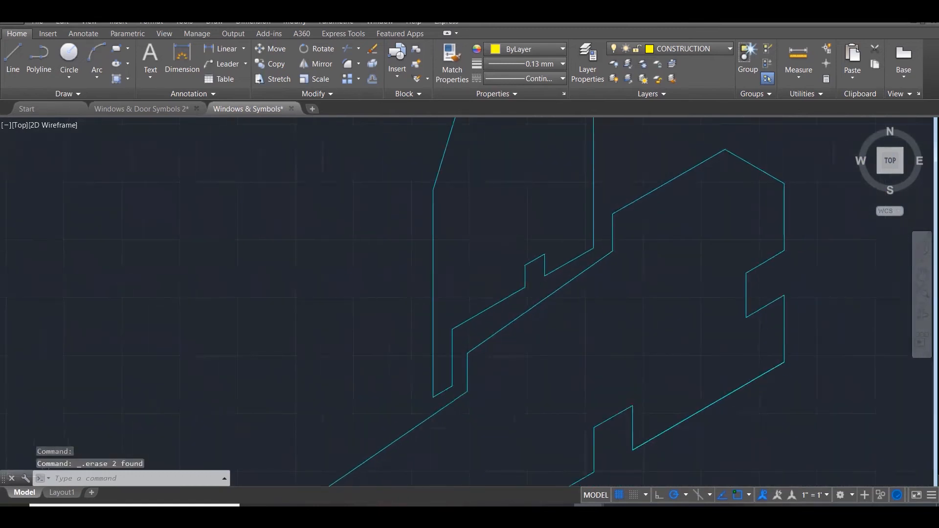
# Examine the window isometric's sill, sash framing and window head sections as reference for the separate sill and sash profiles
pyautogui.scroll(-1, 645, 300)
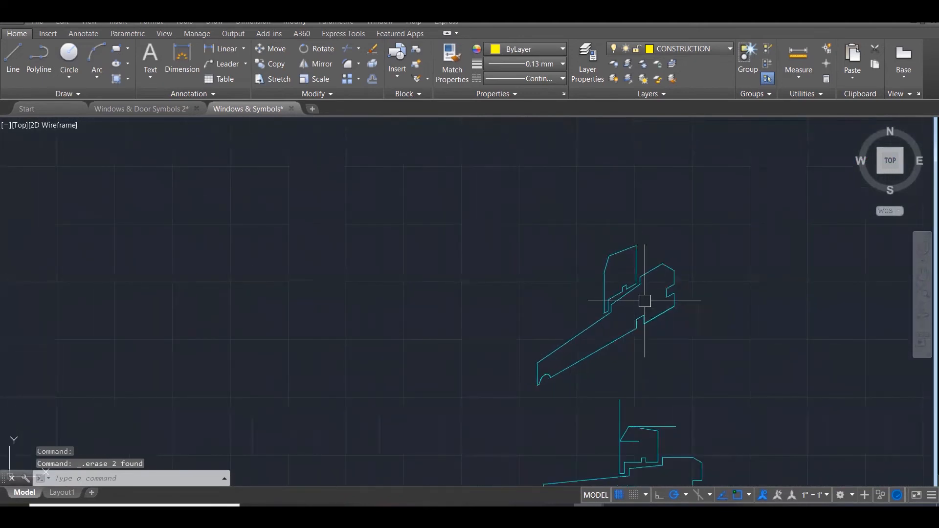
pyautogui.scroll(-4, 654, 289)
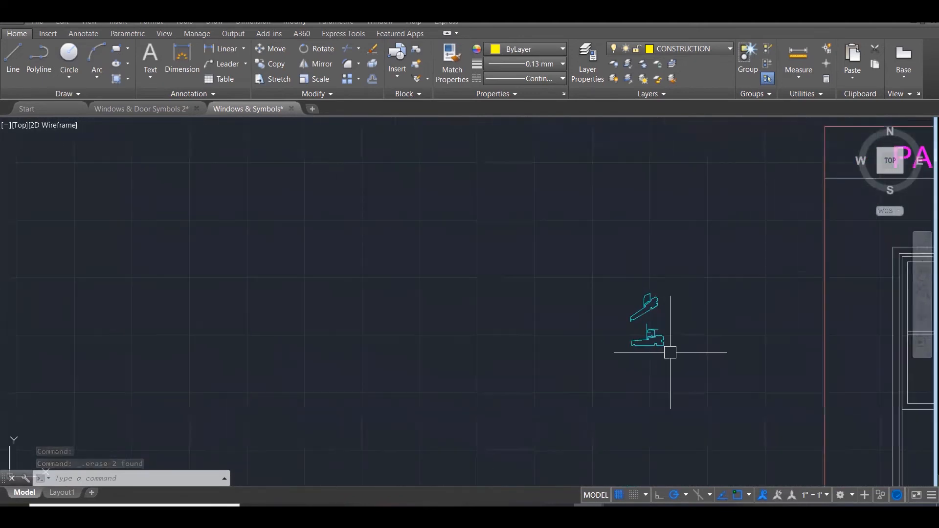
pyautogui.scroll(-2, 481, 351)
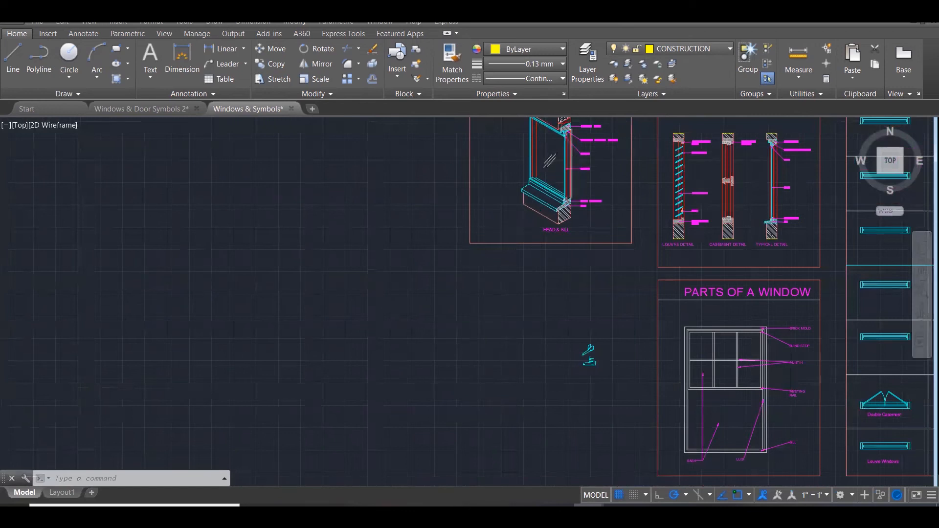
pyautogui.scroll(5, 569, 164)
pyautogui.scroll(4, 555, 278)
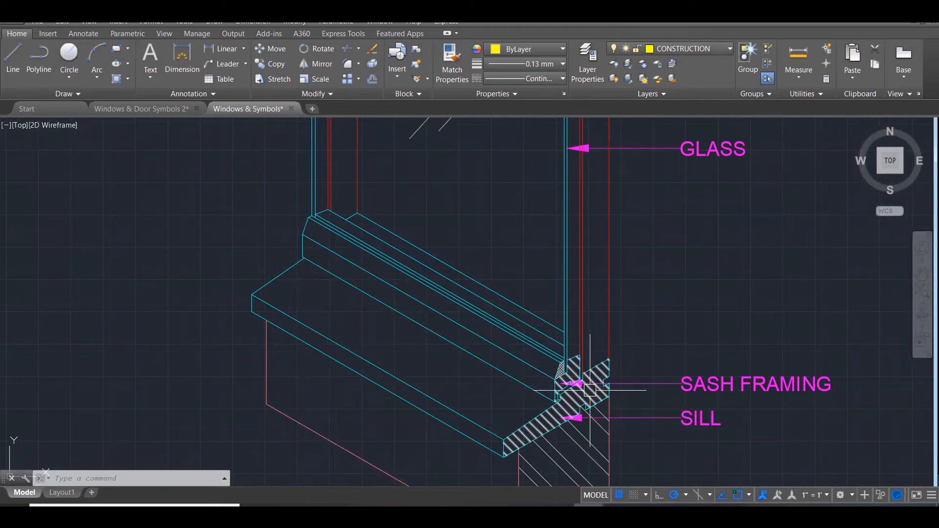
pyautogui.scroll(-3, 573, 440)
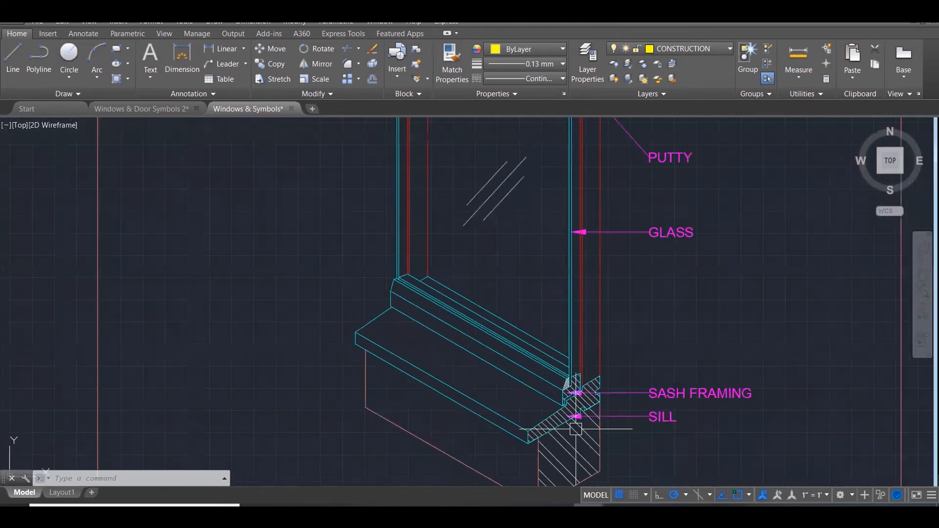
pyautogui.scroll(3, 573, 432)
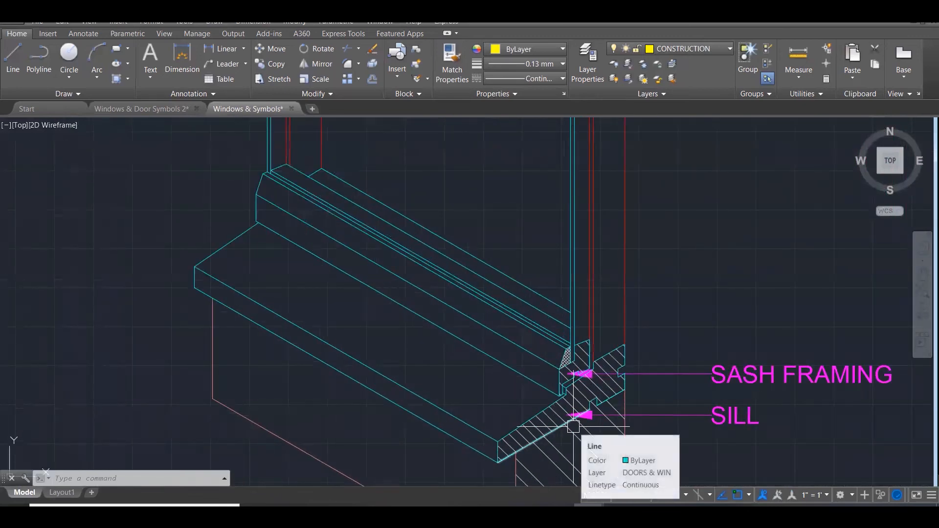
pyautogui.scroll(-5, 573, 427)
pyautogui.scroll(4, 587, 201)
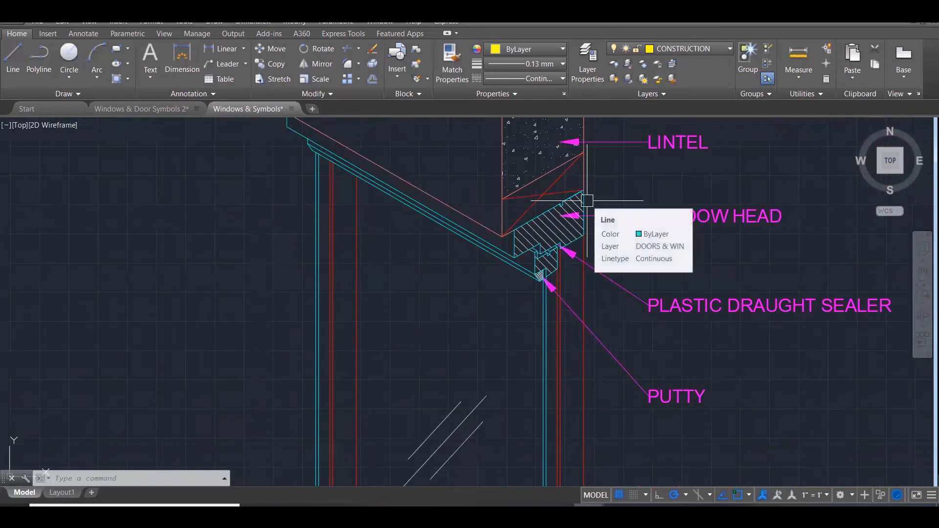
pyautogui.scroll(-3, 587, 201)
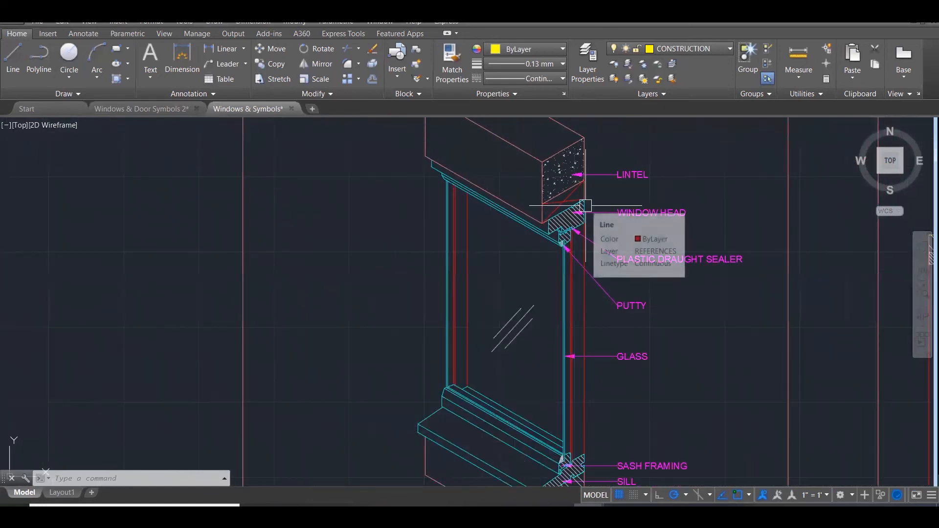
pyautogui.scroll(-5, 680, 208)
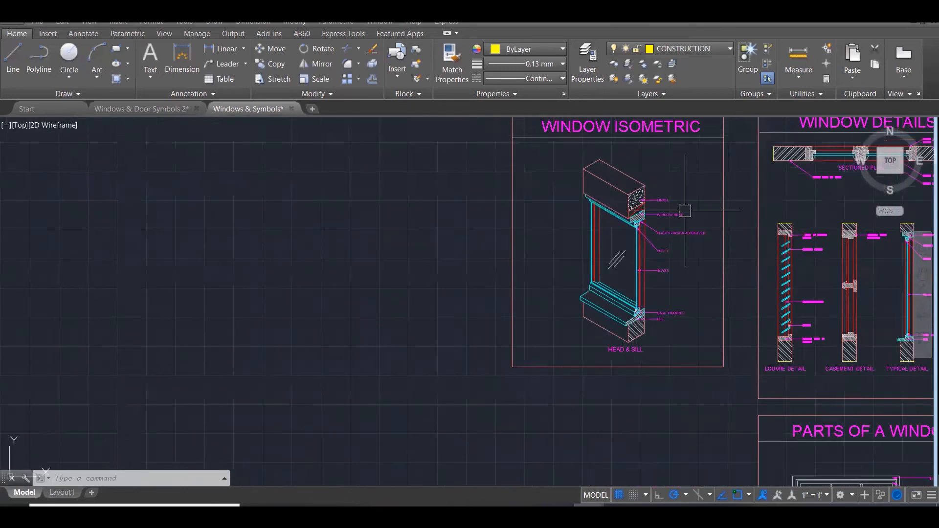
pyautogui.scroll(8, 676, 343)
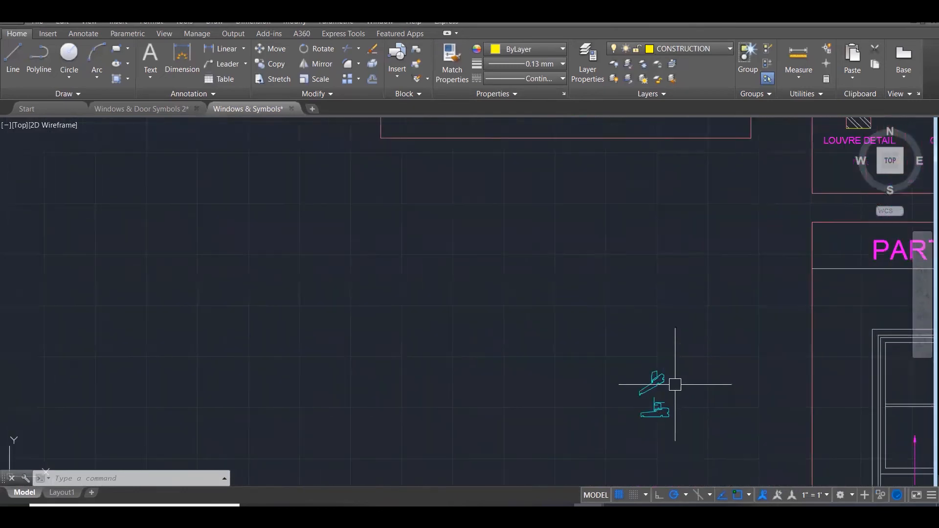
# Draw a construction line rising at about 30° from the sash profile's upper-left corner past its right edge
pyautogui.scroll(2, 650, 422)
pyautogui.scroll(2, 636, 447)
pyautogui.scroll(-1, 630, 463)
pyautogui.write('L')
pyautogui.press('Return')
pyautogui.click(591, 173)
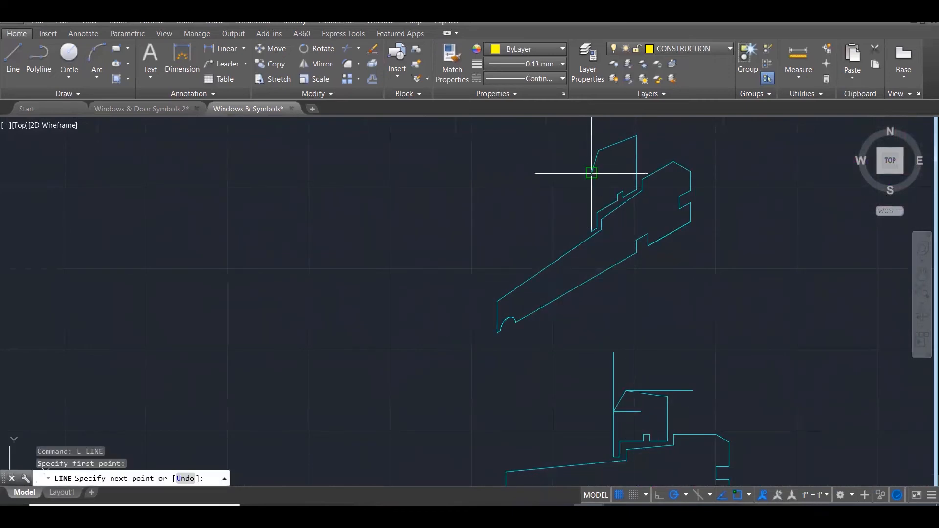
pyautogui.click(674, 125)
pyautogui.press('Escape')
pyautogui.press('Escape')
pyautogui.press('Escape')
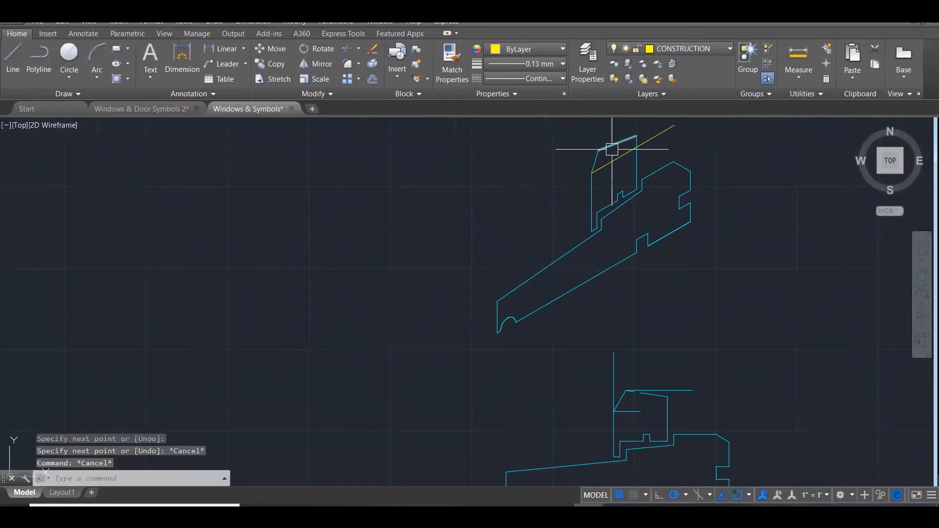
# Draw a short vertical construction line from above the sash profile's sloping top edge down to the inclined construction line
pyautogui.scroll(2, 610, 152)
pyautogui.press('Return')
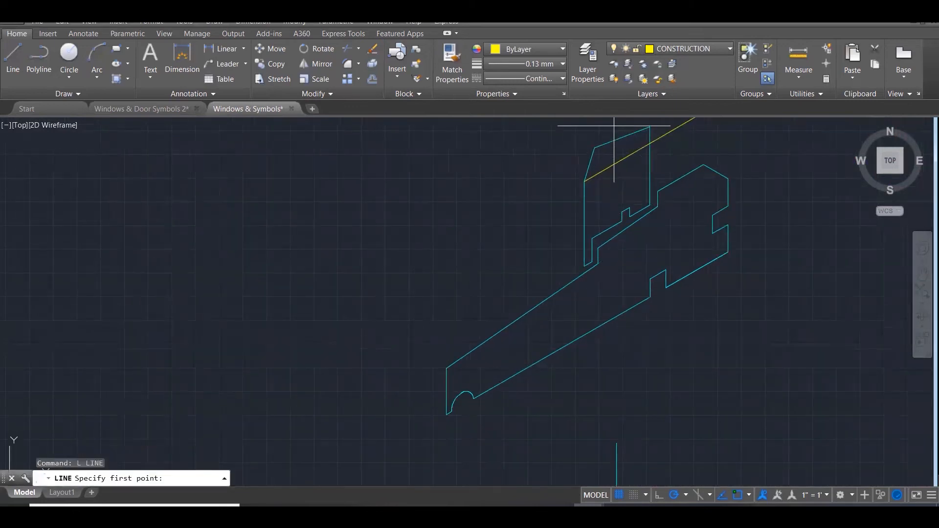
pyautogui.click(612, 127)
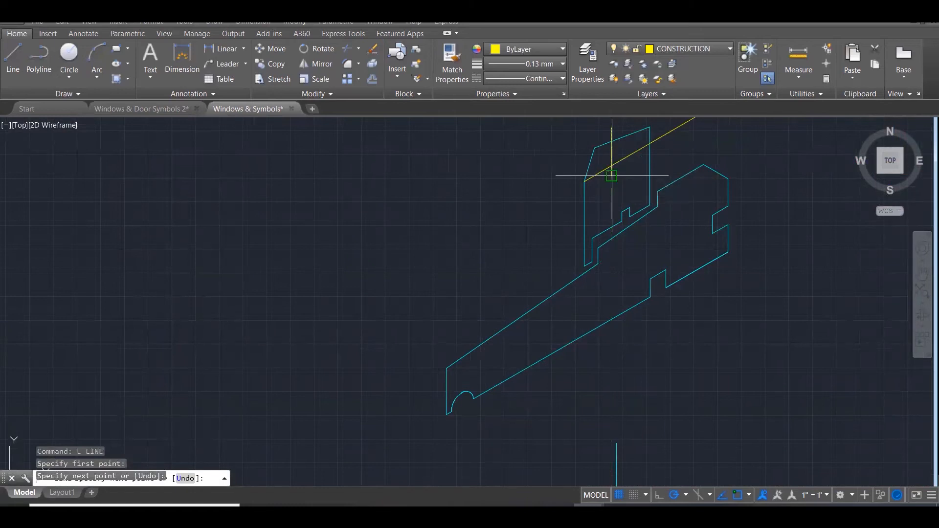
pyautogui.press('Escape')
# Measure the glass thickness between its two edges where it meets the sash framing in the window isometric
pyautogui.scroll(-2, 607, 189)
pyautogui.scroll(3, 625, 336)
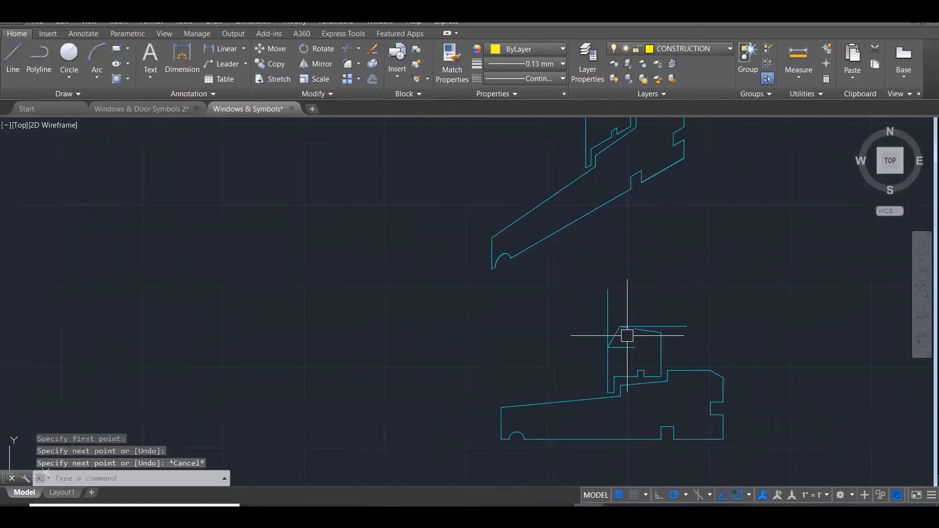
pyautogui.scroll(-3, 633, 332)
pyautogui.scroll(-8, 630, 338)
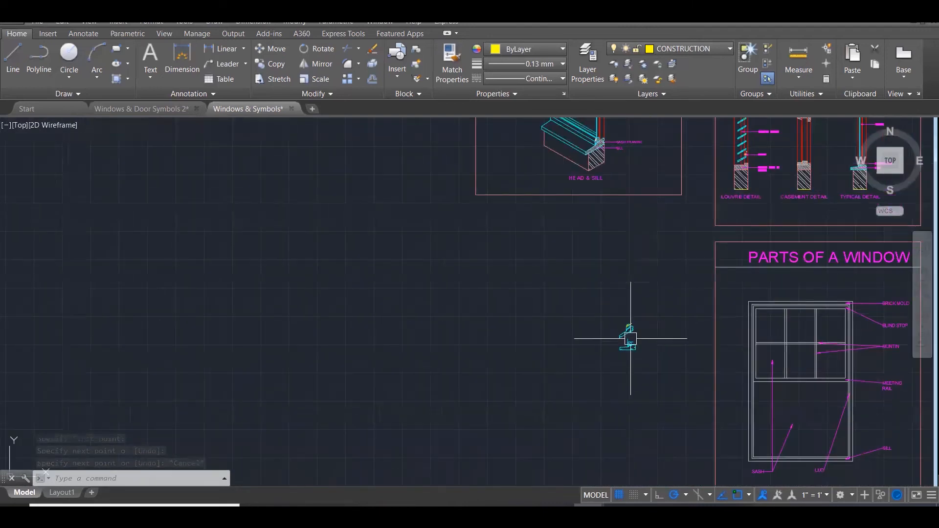
pyautogui.scroll(12, 599, 146)
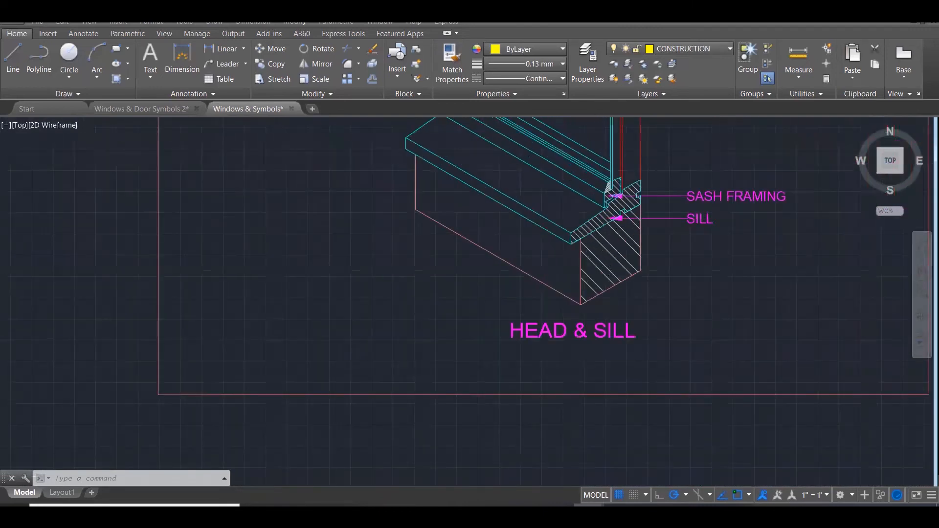
pyautogui.scroll(2, 652, 282)
pyautogui.press('Escape')
pyautogui.press('Escape')
pyautogui.write('di')
pyautogui.press('Return')
pyautogui.click(624, 250)
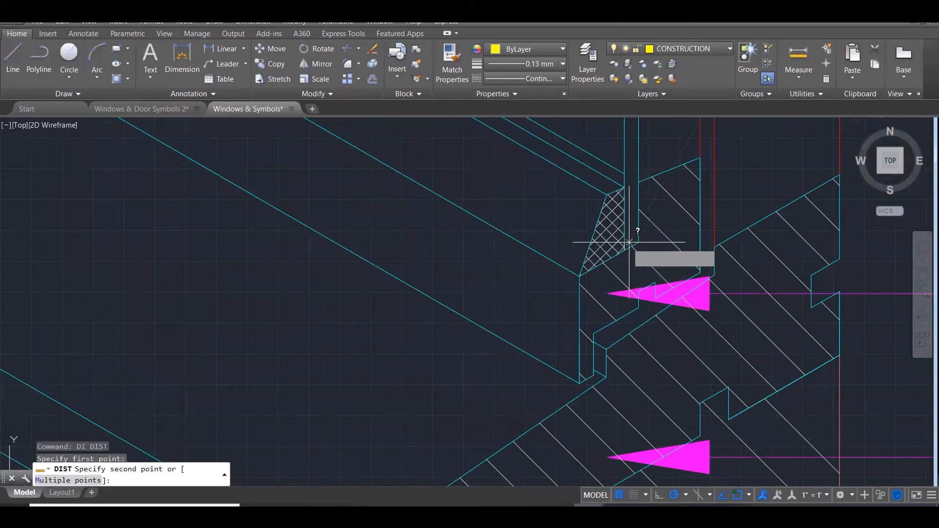
pyautogui.click(639, 237)
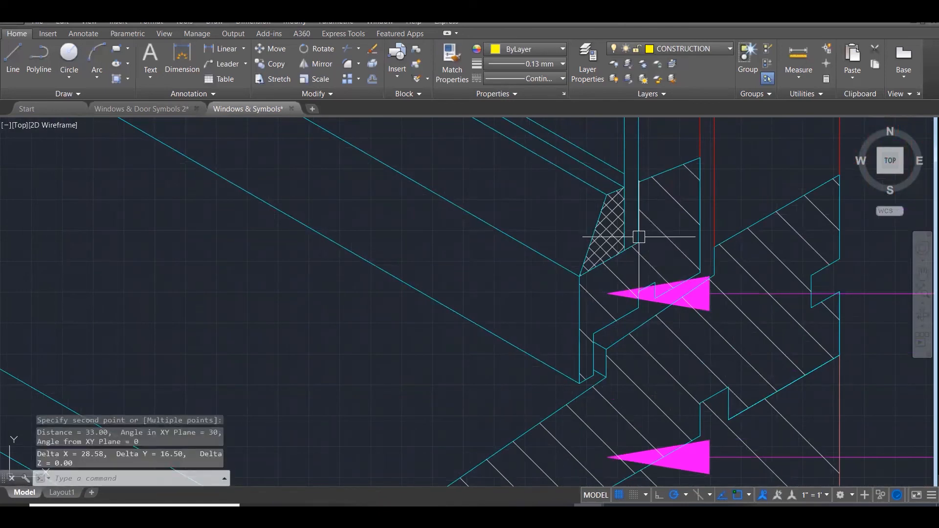
pyautogui.press('Escape')
pyautogui.press('Escape')
# Copy the short vertical line 33 units along the inclined construction line to mark the other side of the glass
pyautogui.scroll(-6, 636, 242)
pyautogui.scroll(-3, 635, 246)
pyautogui.scroll(8, 646, 373)
pyautogui.scroll(5, 679, 420)
pyautogui.press('Escape')
pyautogui.write('co')
pyautogui.press('Return')
pyautogui.click(623, 307)
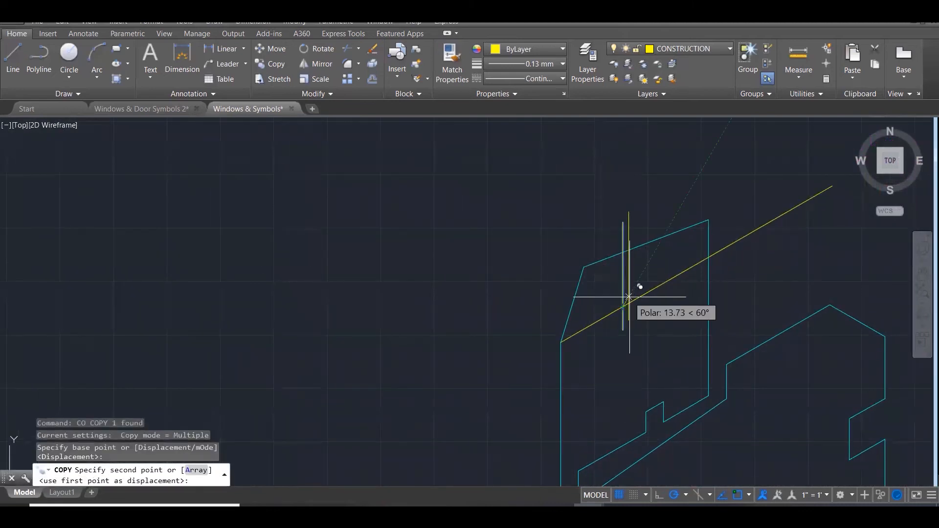
pyautogui.write('33')
pyautogui.press('Return')
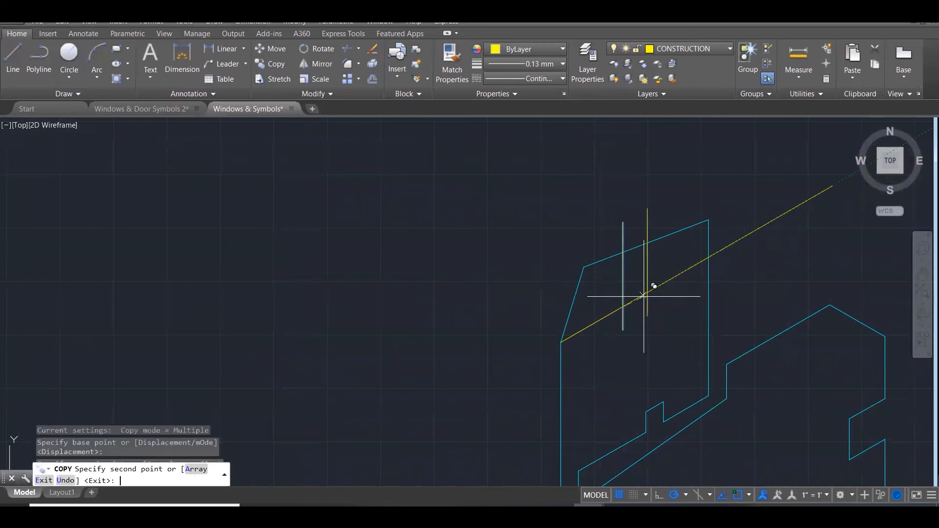
pyautogui.scroll(-3, 581, 350)
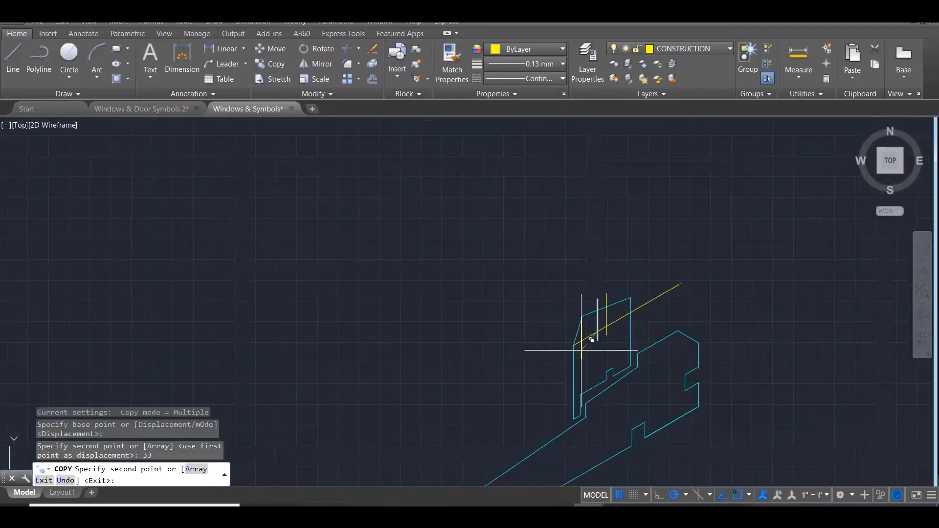
pyautogui.scroll(-3, 572, 293)
pyautogui.scroll(5, 580, 386)
pyautogui.press('Escape')
pyautogui.press('Escape')
pyautogui.press('Escape')
# Fillet both short vertical lines with the inclined line to form a closed-bottom glass groove in the sash profile
pyautogui.scroll(4, 581, 360)
pyautogui.write('f')
pyautogui.press('Return')
pyautogui.click(571, 322)
pyautogui.click(569, 315)
pyautogui.press('Return')
pyautogui.click(577, 316)
pyautogui.click(595, 290)
pyautogui.scroll(-6, 594, 288)
pyautogui.press('Escape')
# Move both sets of sill and sash profiles up beside the window isometric, to the right of the SASH FRAMING and SILL labels
pyautogui.scroll(-8, 573, 344)
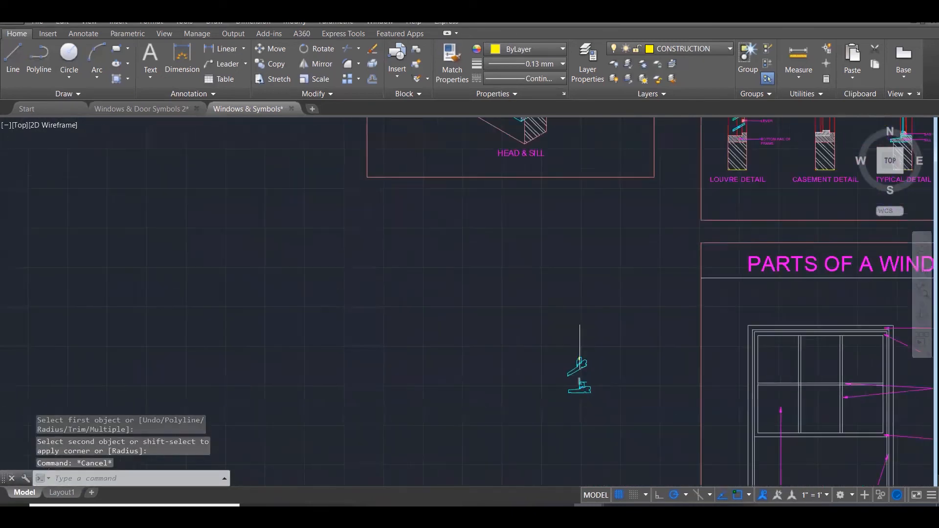
pyautogui.scroll(-3, 580, 382)
pyautogui.write('m')
pyautogui.press('Return')
pyautogui.click(549, 348)
pyautogui.click(601, 400)
pyautogui.press('Return')
pyautogui.click(583, 375)
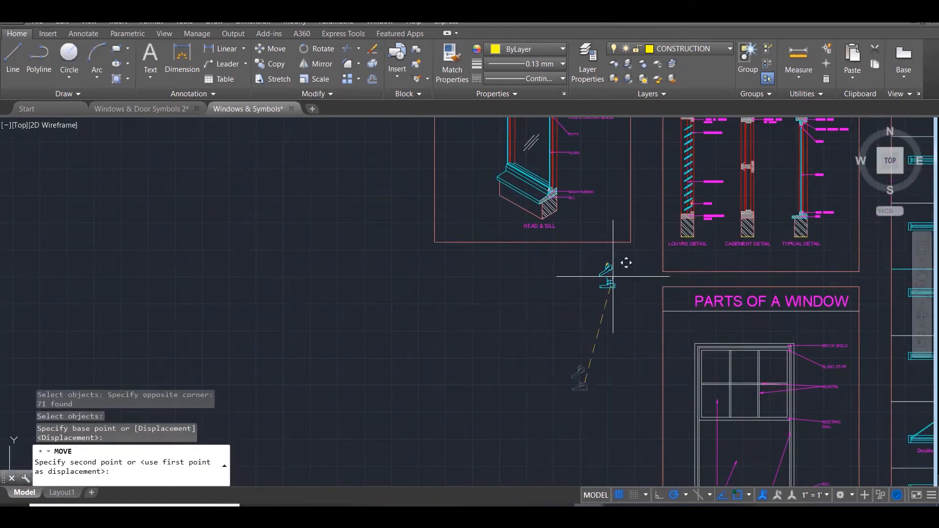
pyautogui.scroll(4, 601, 157)
pyautogui.scroll(4, 601, 158)
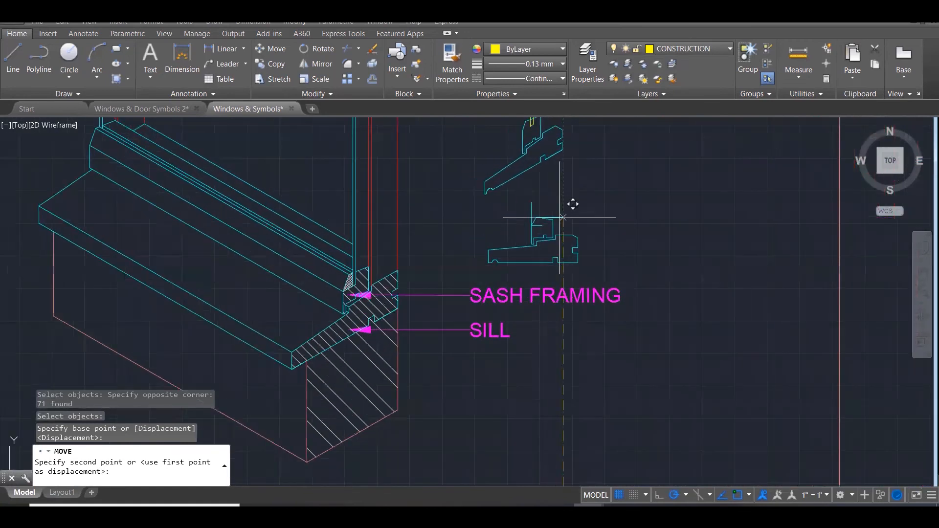
pyautogui.press('Escape')
pyautogui.press('Escape')
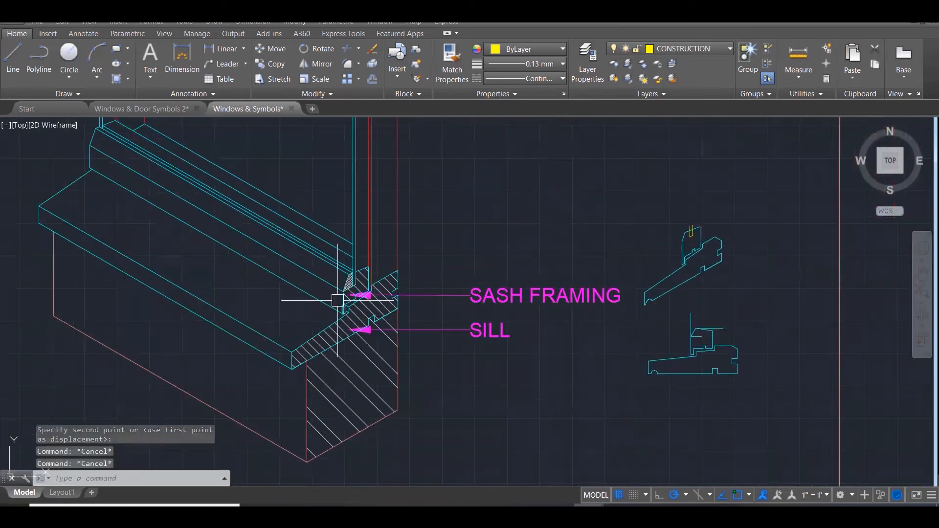
# Measure the glass thickness again at the bottom of its groove in the isometric's sash framing
pyautogui.scroll(5, 338, 300)
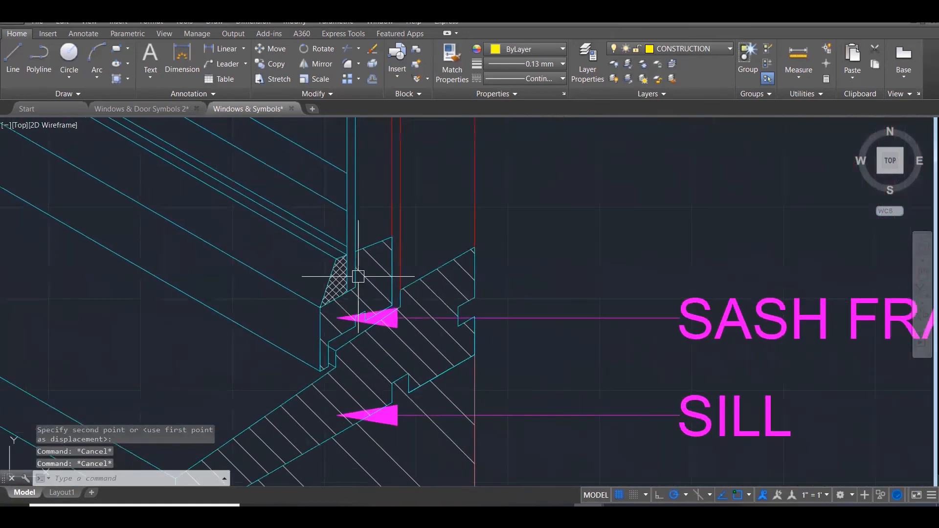
pyautogui.write('di')
pyautogui.press('Return')
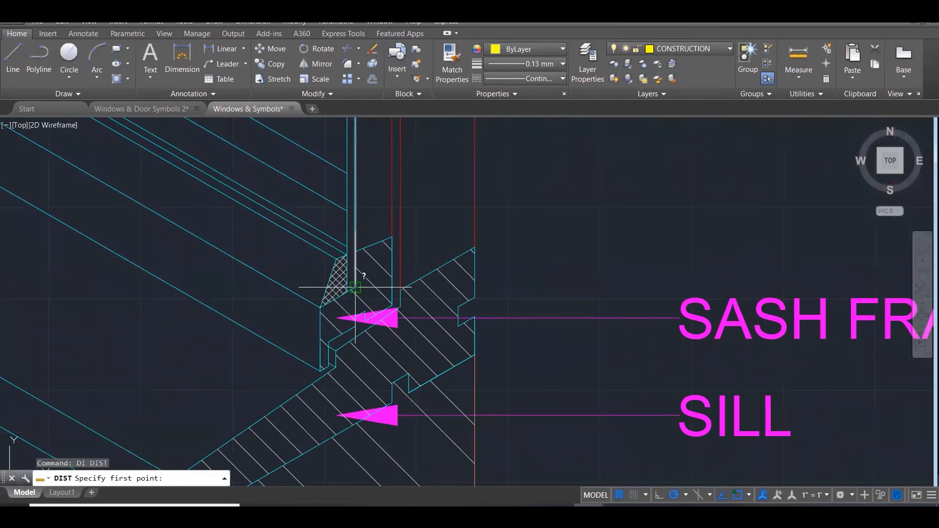
pyautogui.click(355, 288)
pyautogui.click(349, 292)
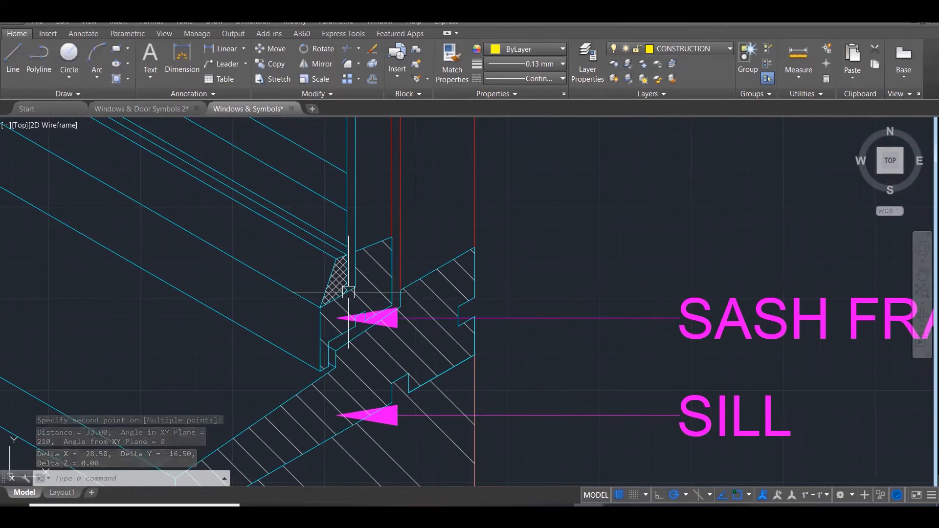
# Project the sash profile's two side edges upward with vertical construction lines, the left one about 1031 units long, across an inclined line above
pyautogui.scroll(-5, 348, 292)
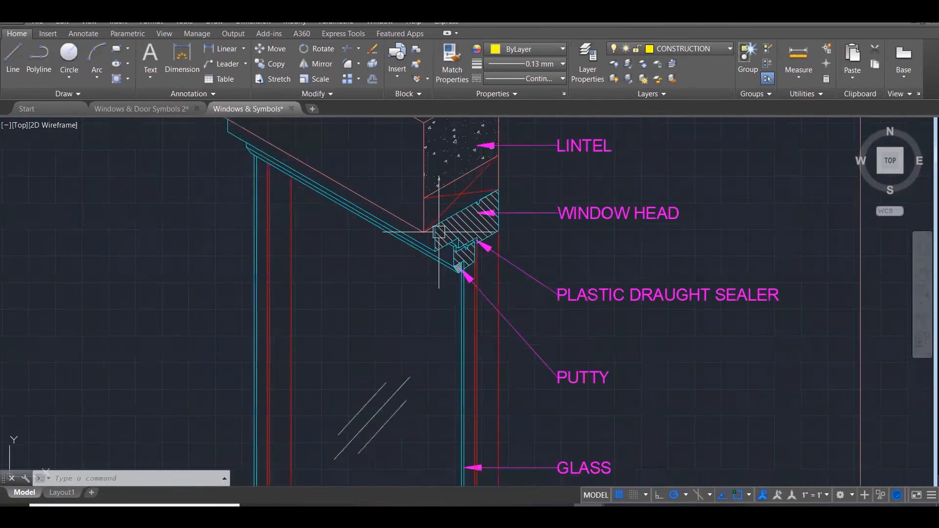
pyautogui.scroll(6, 461, 234)
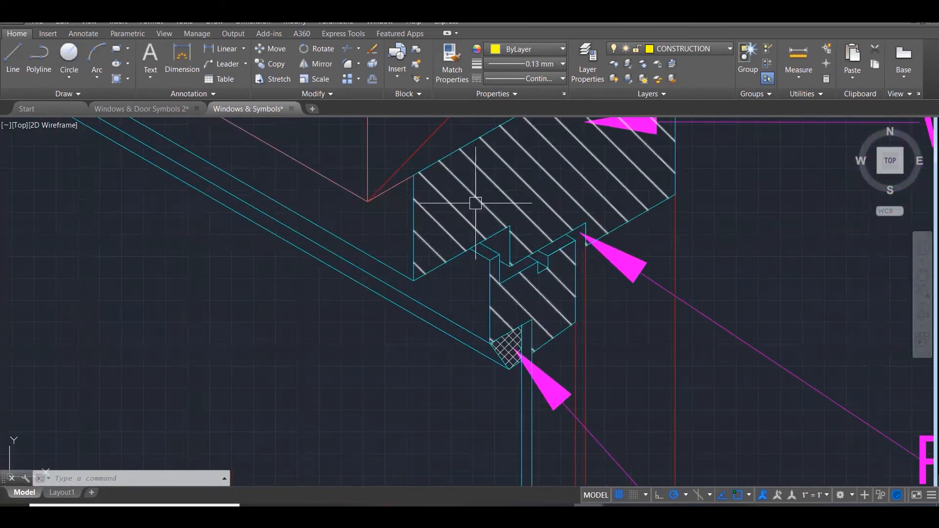
pyautogui.scroll(-1, 476, 203)
pyautogui.scroll(-5, 475, 203)
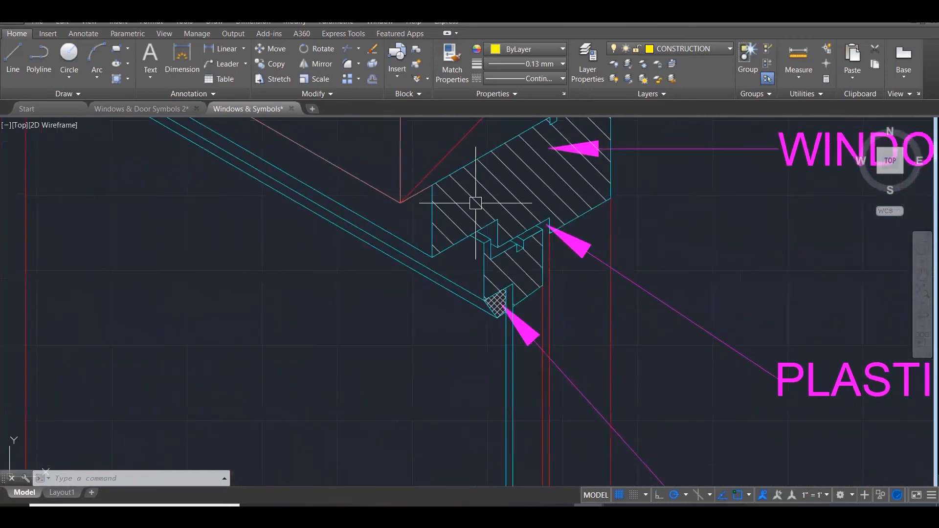
pyautogui.scroll(5, 697, 461)
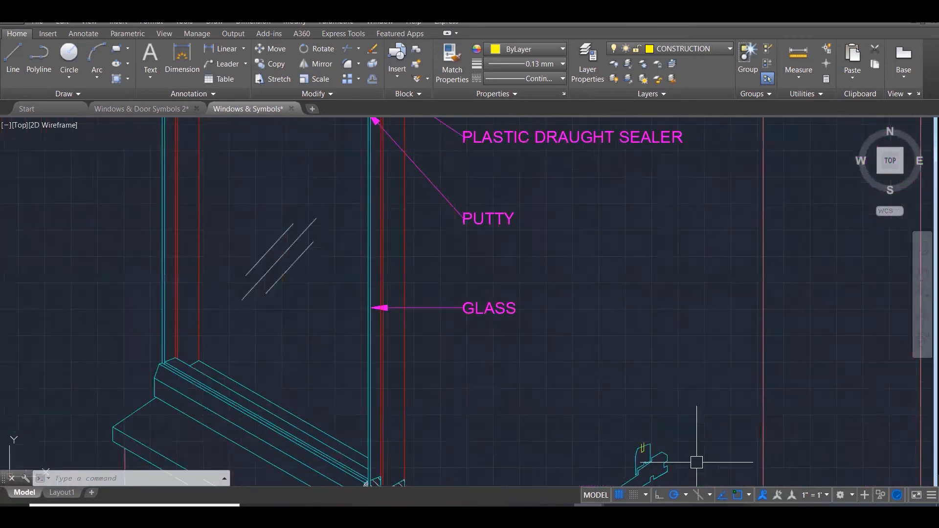
pyautogui.scroll(-3, 672, 273)
pyautogui.scroll(6, 611, 386)
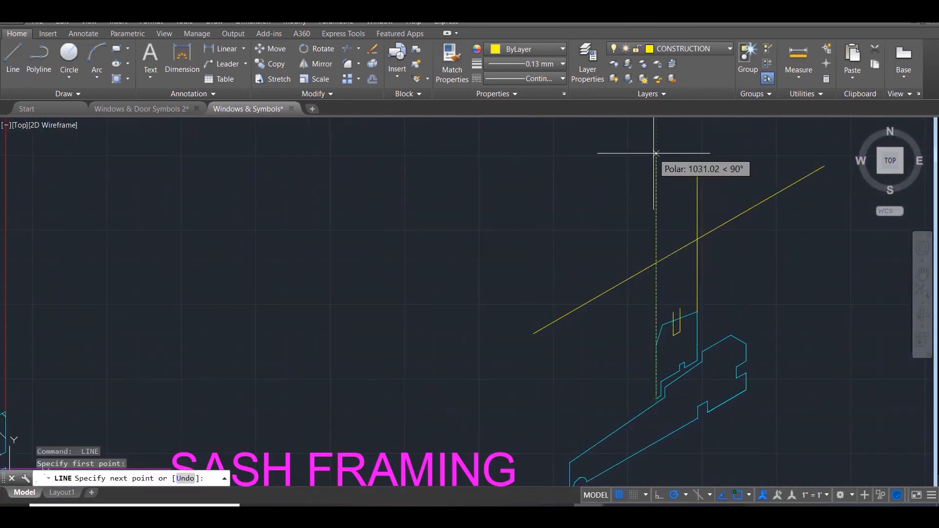
pyautogui.click(656, 153)
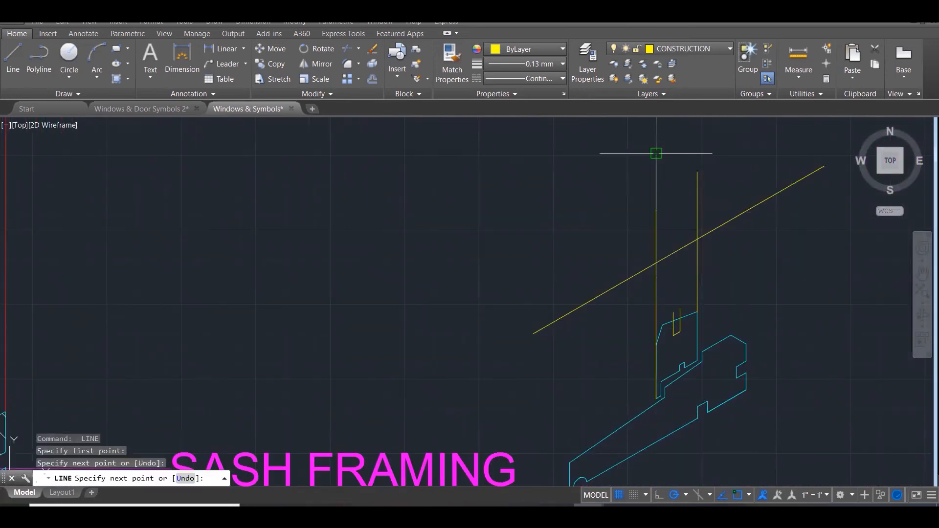
# Copy the upper sash section with its putty hatch from below the isometric's window head to the empty area above the construction lines
pyautogui.press('Escape')
pyautogui.scroll(-5, 563, 391)
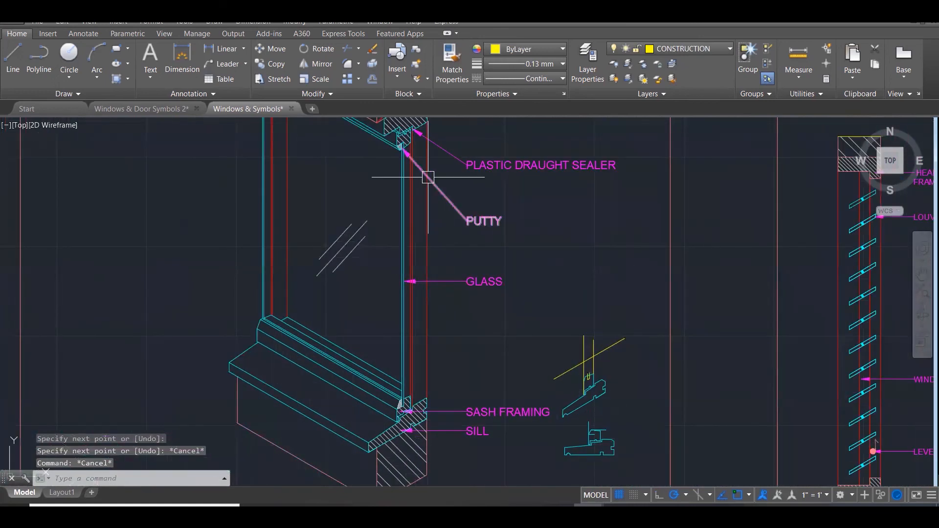
pyautogui.scroll(5, 389, 122)
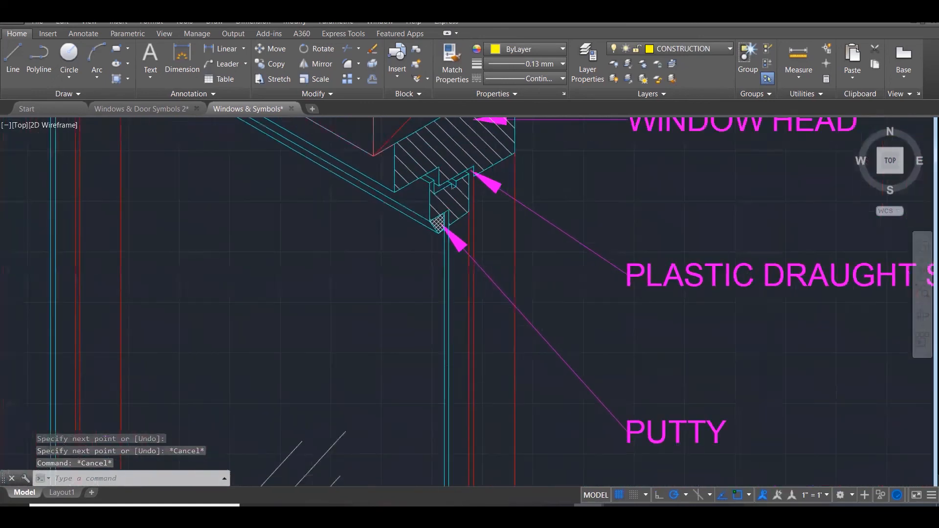
pyautogui.scroll(2, 413, 205)
pyautogui.write('co')
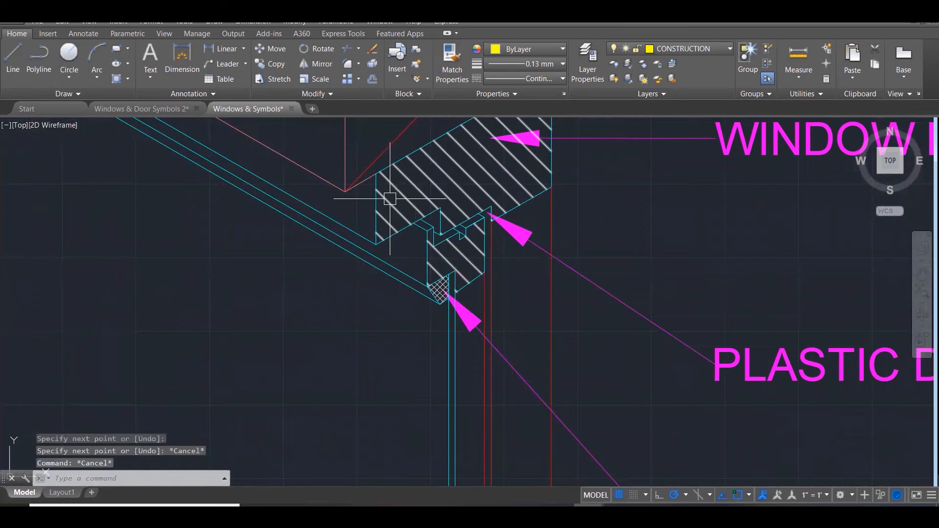
pyautogui.press('Return')
pyautogui.scroll(2, 405, 219)
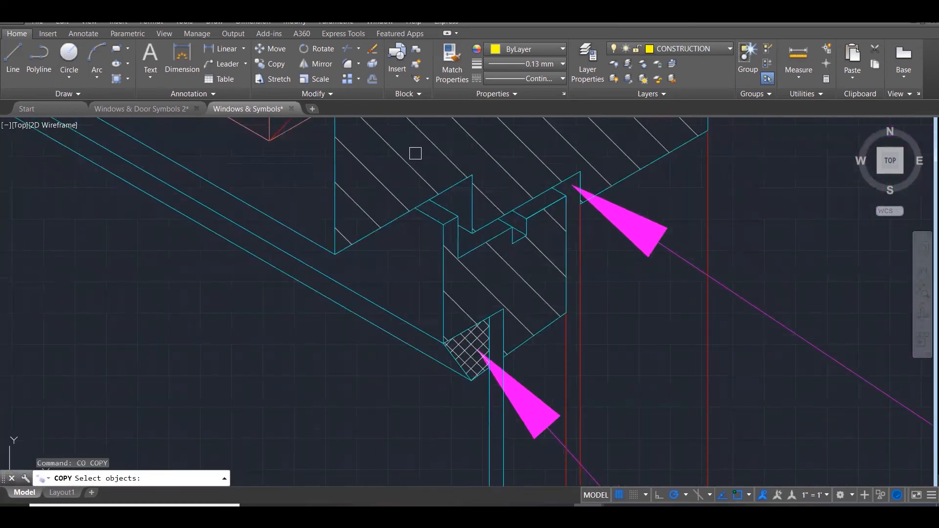
pyautogui.click(415, 153)
pyautogui.click(594, 418)
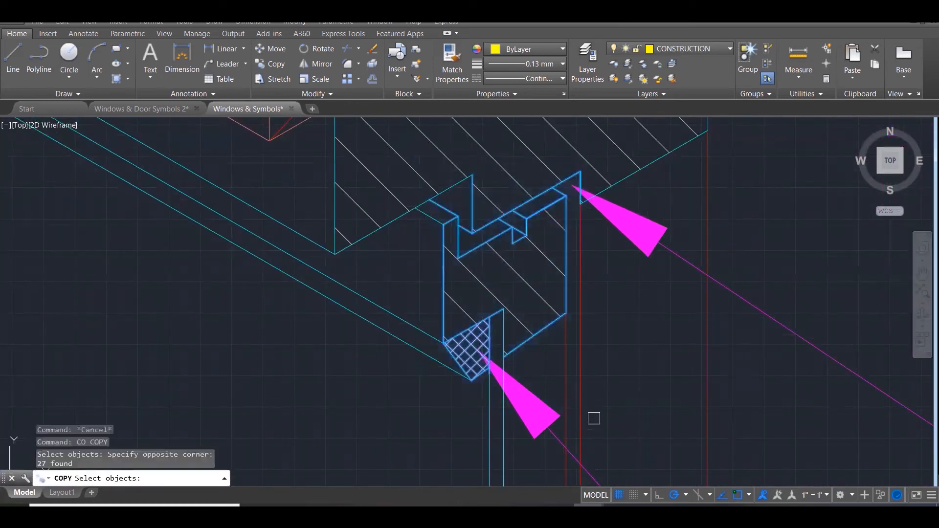
pyautogui.press('Return')
pyautogui.click(581, 171)
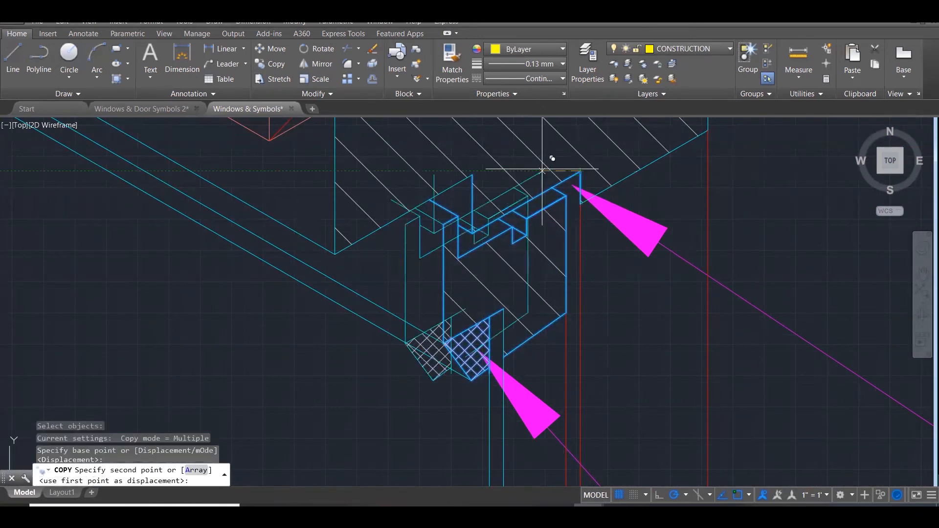
pyautogui.scroll(-3, 362, 131)
pyautogui.scroll(-4, 352, 142)
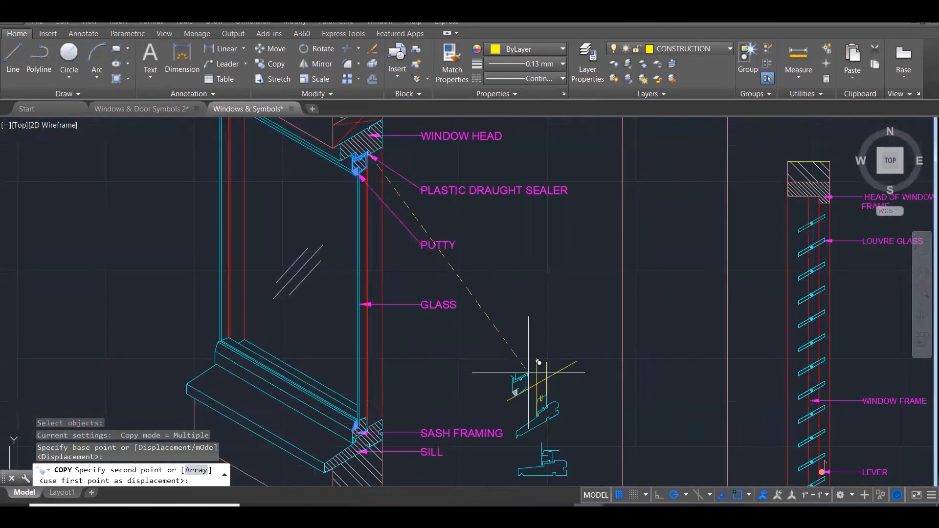
pyautogui.scroll(4, 529, 373)
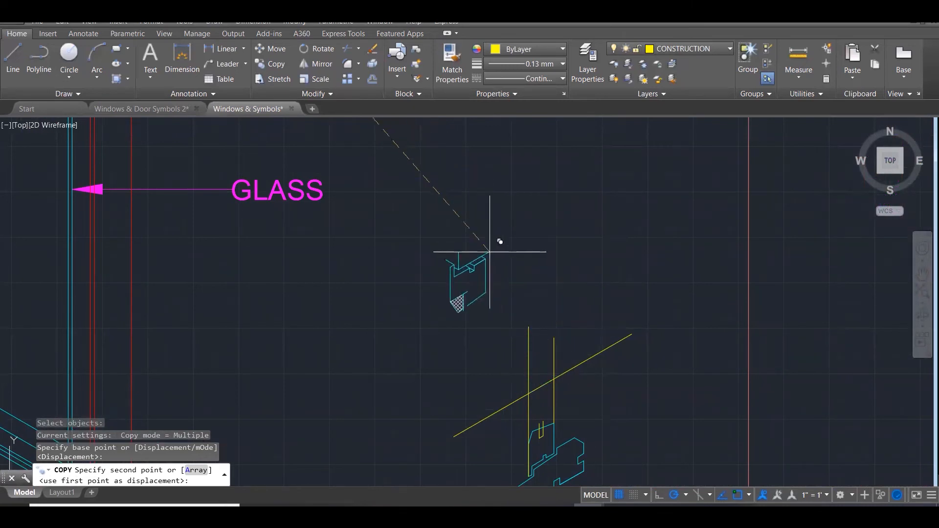
pyautogui.click(490, 252)
pyautogui.scroll(-2, 528, 273)
pyautogui.scroll(4, 586, 262)
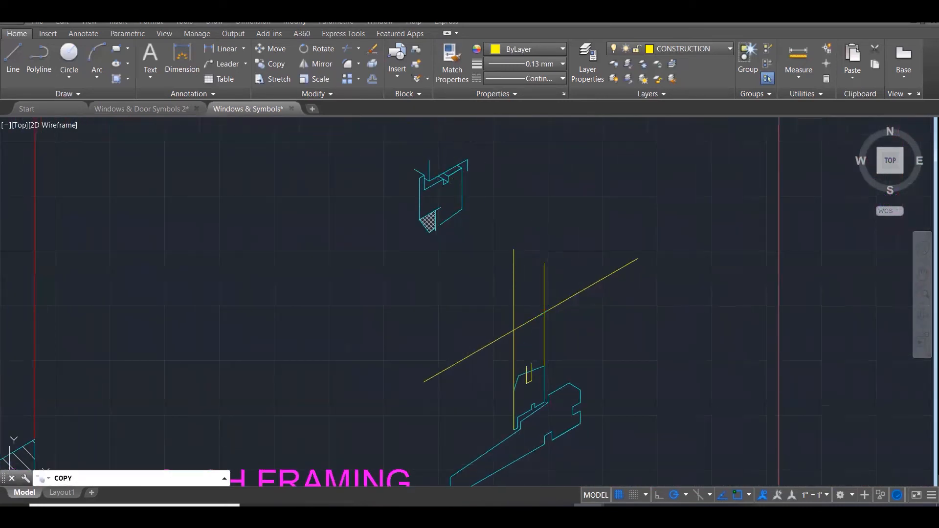
pyautogui.press('Escape')
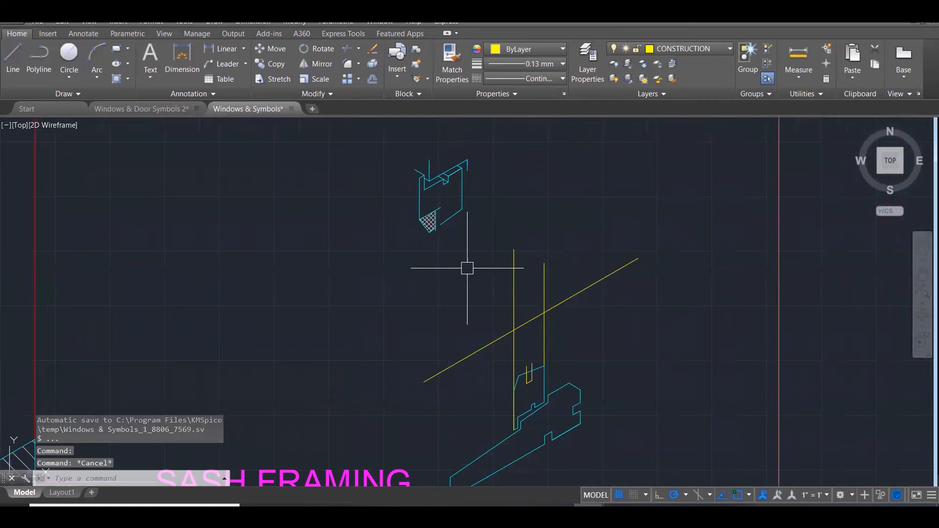
# Draw a shorter 30° construction line across both vertical projection lines, above and parallel to the existing inclined line
pyautogui.write('l')
pyautogui.press('Return')
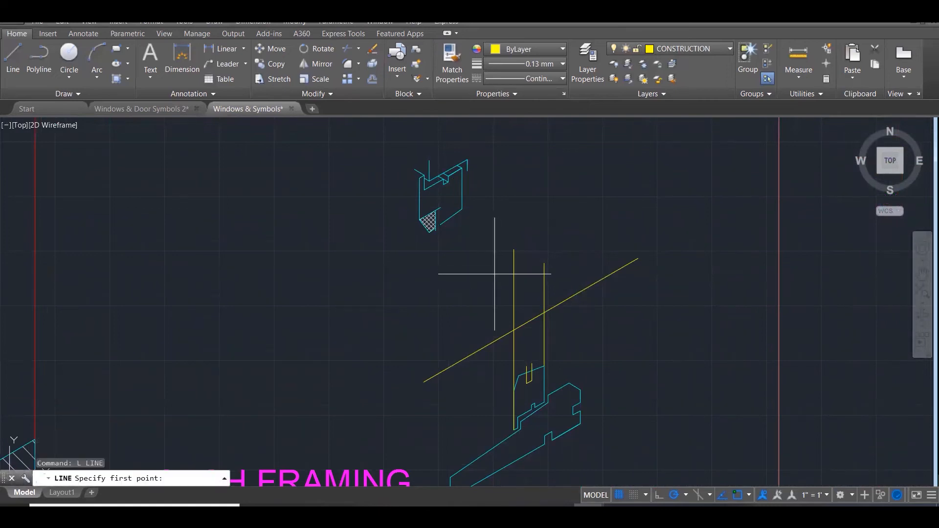
pyautogui.click(487, 285)
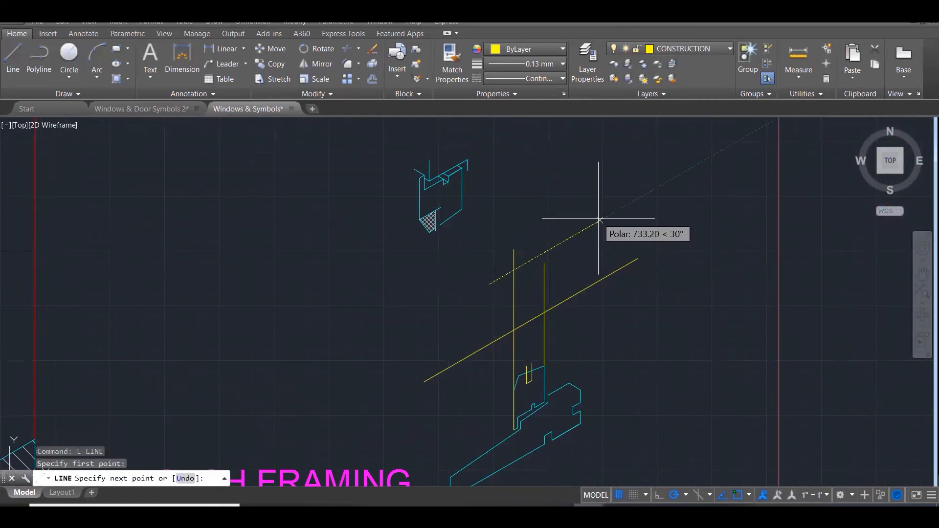
pyautogui.press('Escape')
pyautogui.press('Return')
pyautogui.click(497, 295)
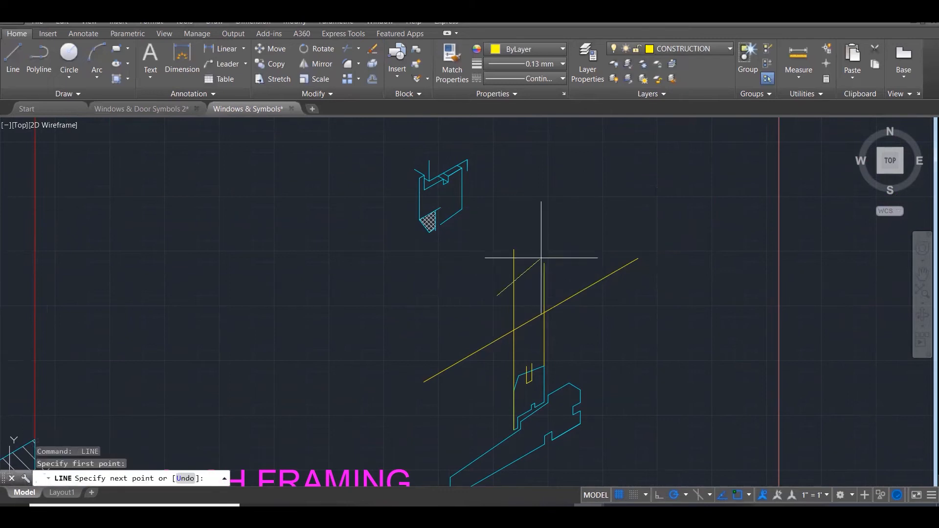
pyautogui.click(573, 251)
pyautogui.press('Escape')
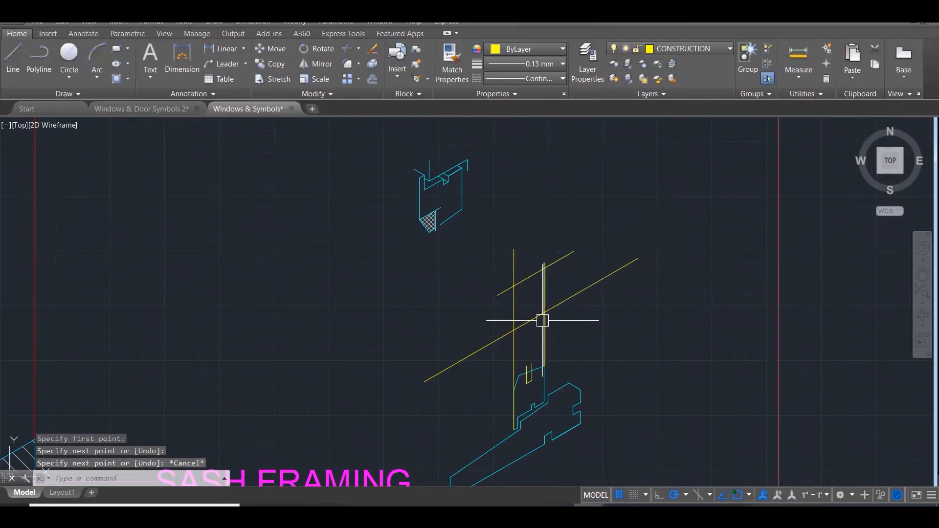
# Project the inner corner of the lower sash's left notch upward with a vertical construction line past the upper inclined line
pyautogui.scroll(3, 542, 320)
pyautogui.scroll(-2, 490, 250)
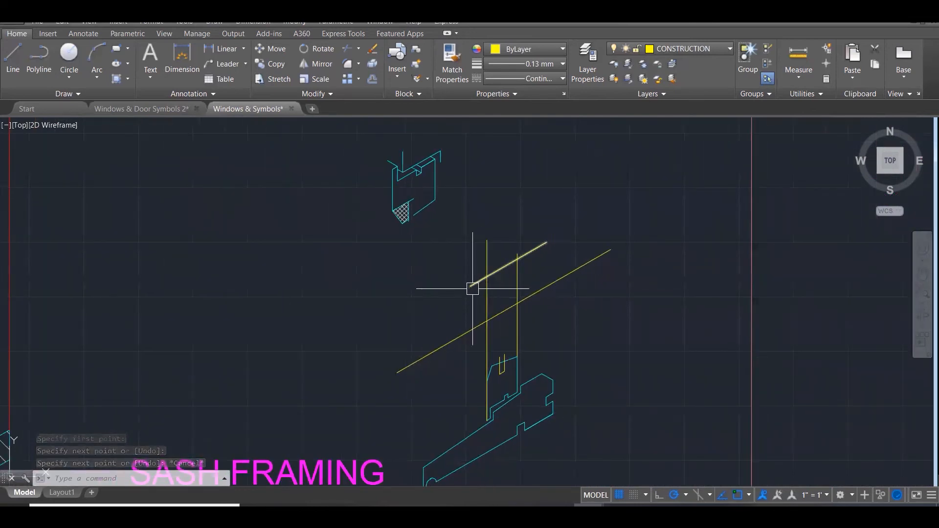
pyautogui.write('L')
pyautogui.press('Return')
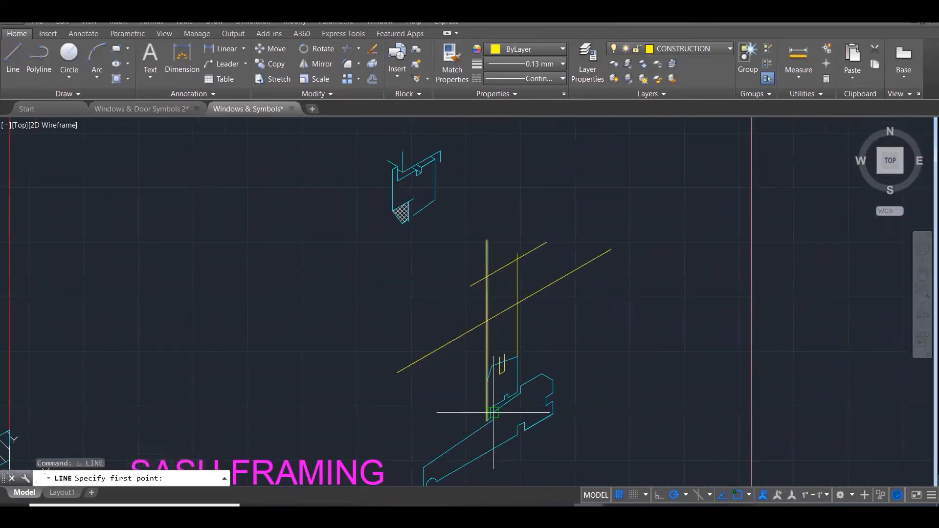
pyautogui.scroll(3, 493, 413)
pyautogui.click(486, 404)
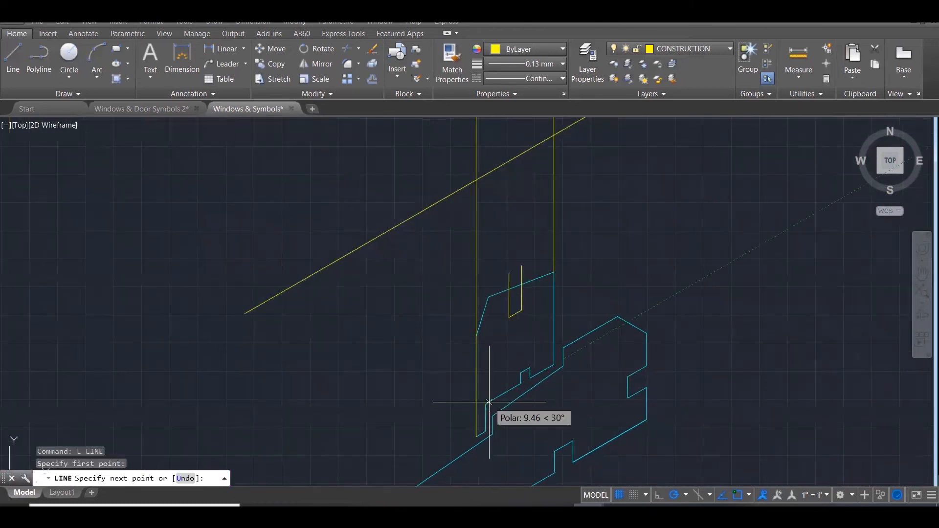
pyautogui.scroll(-3, 499, 350)
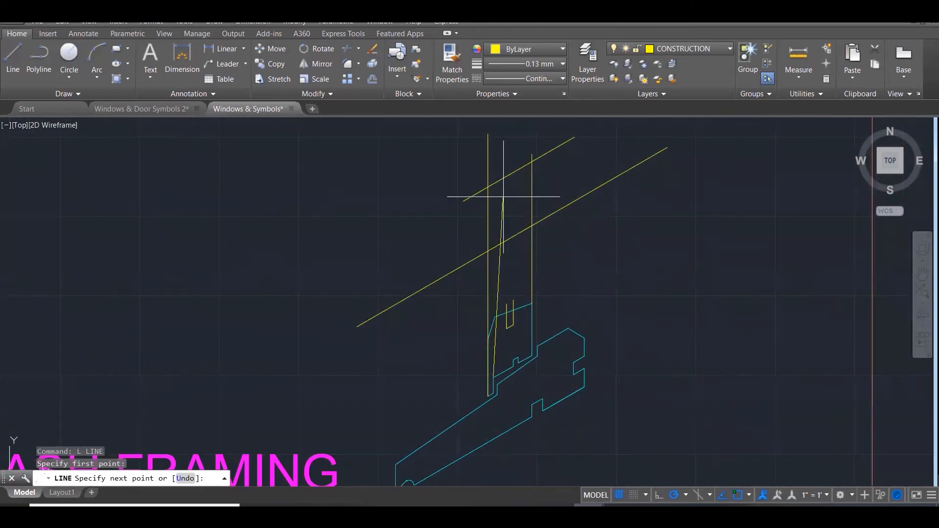
pyautogui.click(493, 146)
pyautogui.scroll(-4, 490, 147)
pyautogui.scroll(3, 484, 245)
pyautogui.press('Escape')
pyautogui.scroll(-1, 488, 329)
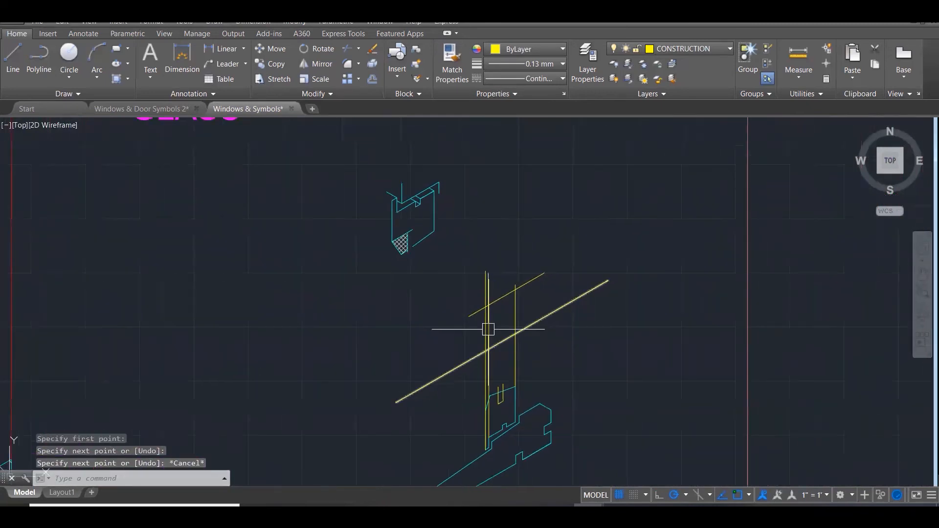
# Measure the height of the vertical notch edge at the upper left of the copied sash section
pyautogui.scroll(3, 394, 206)
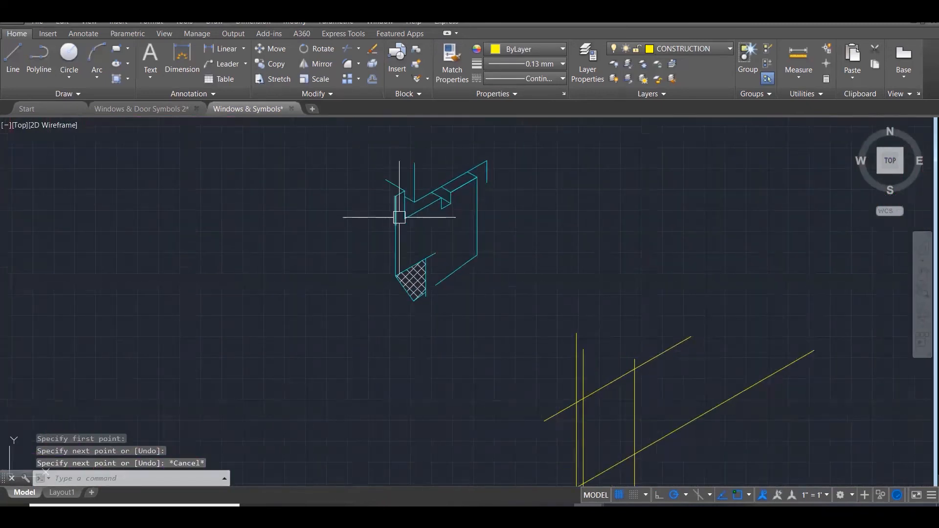
pyautogui.scroll(1, 411, 202)
pyautogui.write('di')
pyautogui.press('Return')
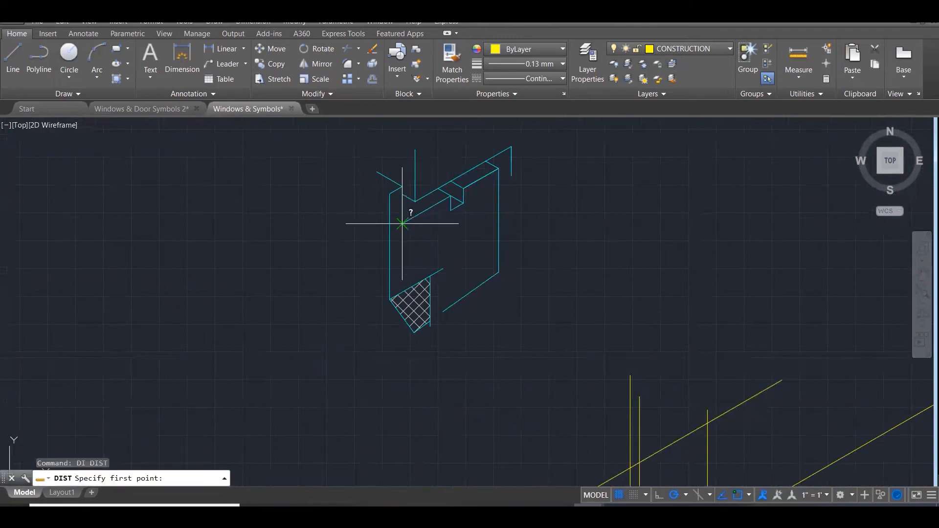
pyautogui.click(402, 209)
pyautogui.click(402, 187)
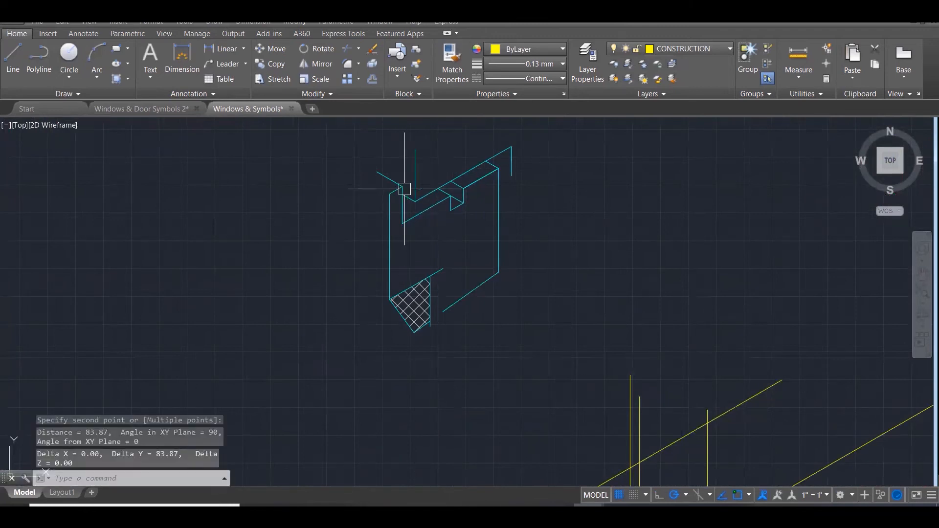
pyautogui.press('Escape')
pyautogui.press('Escape')
# Draw an 83-unit vertical line up from the notch projection's intersection with the upper inclined line, continuing down-left at 30° past the left vertical
pyautogui.scroll(3, 619, 388)
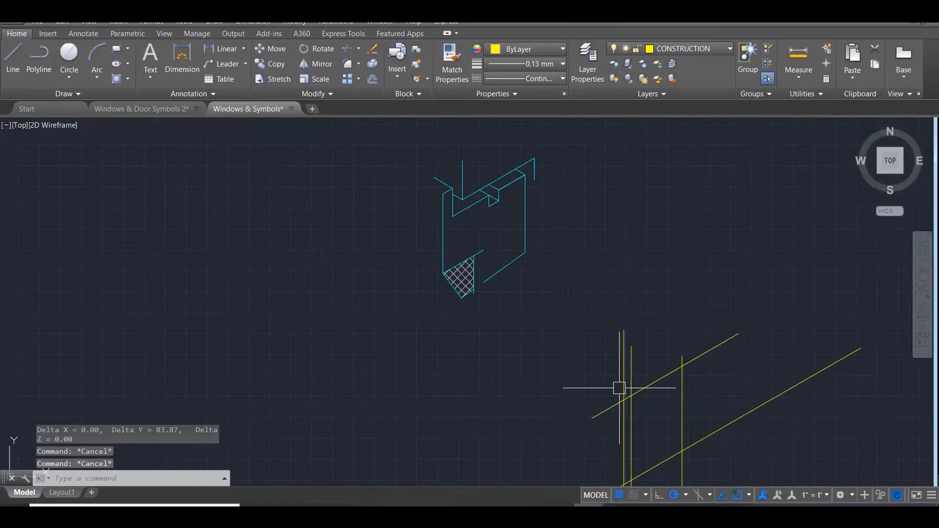
pyautogui.write('l')
pyautogui.press('Return')
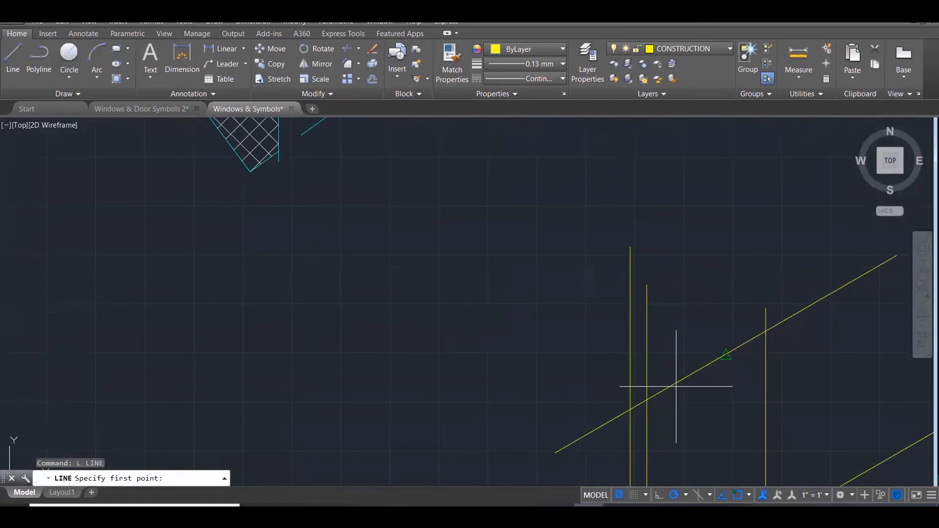
pyautogui.click(646, 400)
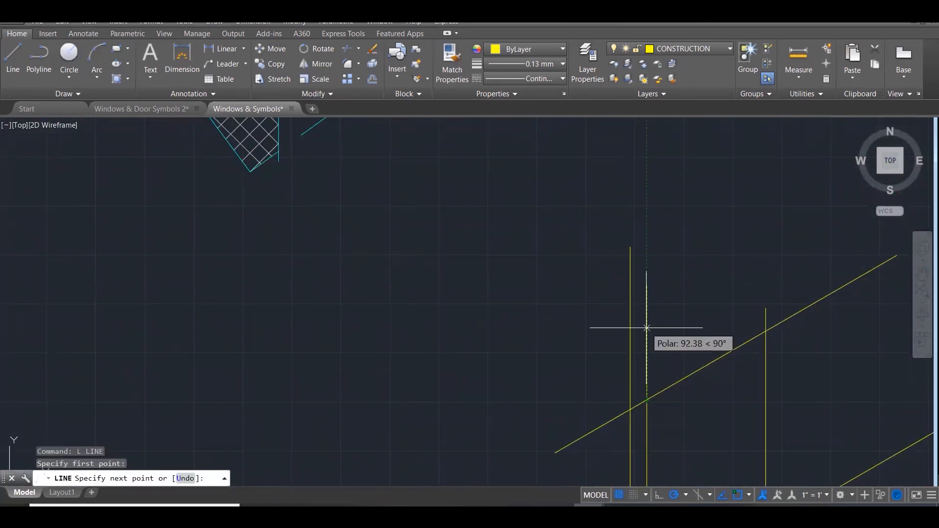
pyautogui.press('Return')
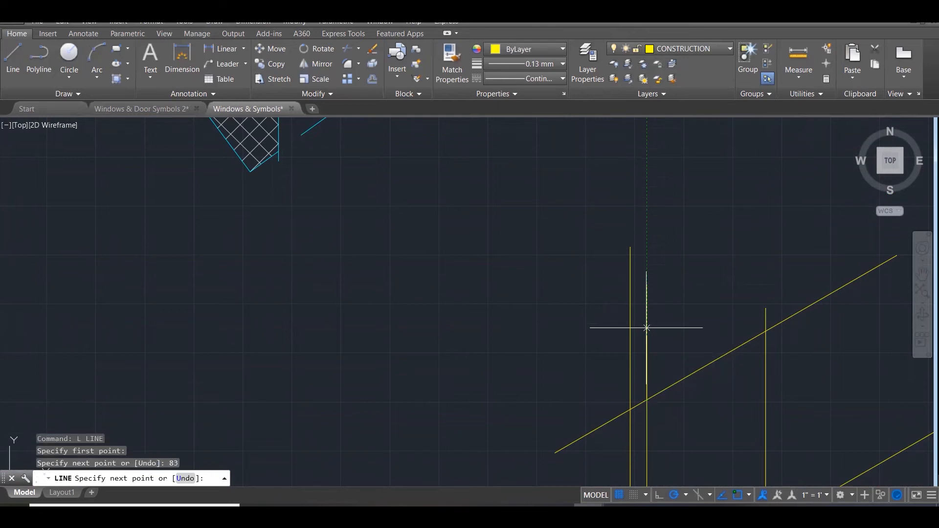
pyautogui.click(589, 368)
pyautogui.press('Escape')
# Fillet the left vertical line with the short inclined line at zero radius, and erase the long notch projection line
pyautogui.write('f')
pyautogui.press('Return')
pyautogui.click(630, 372)
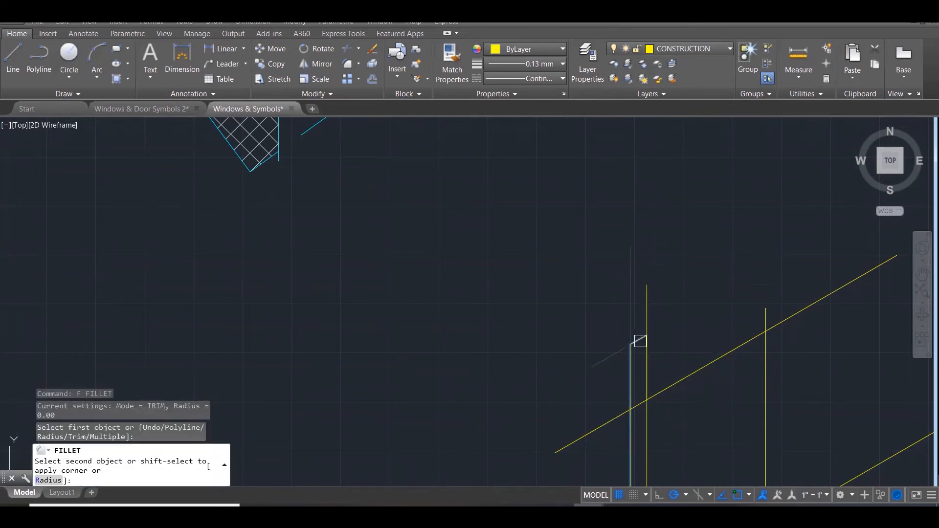
pyautogui.click(641, 340)
pyautogui.press('Return')
pyautogui.click(639, 341)
pyautogui.click(645, 358)
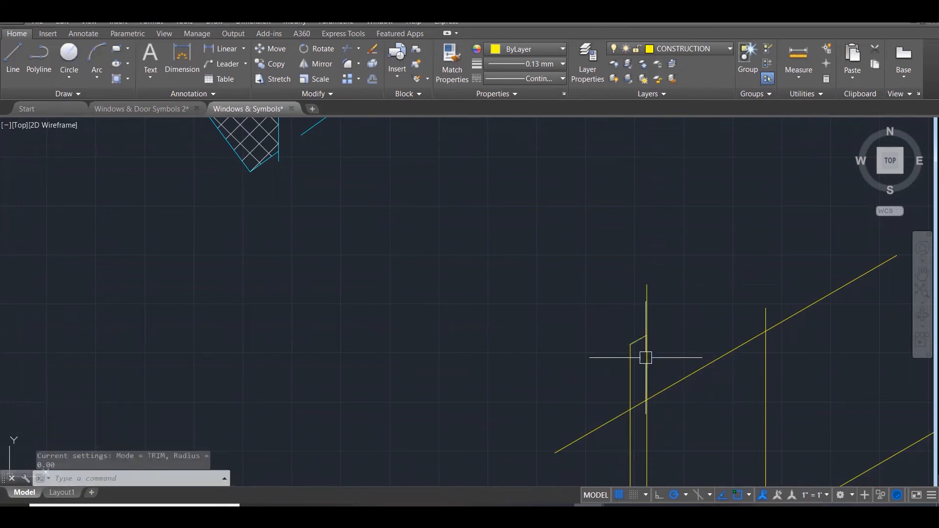
pyautogui.press('Escape')
pyautogui.click(647, 317)
pyautogui.press('Delete')
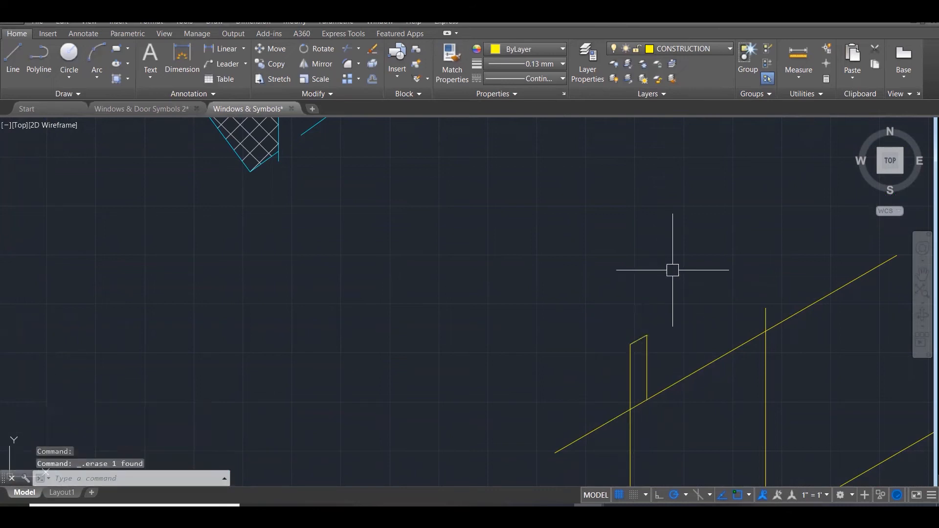
# Fillet the upper inclined line with the short notch vertical and the right vertical line to close the new sash's top outline
pyautogui.scroll(-4, 670, 288)
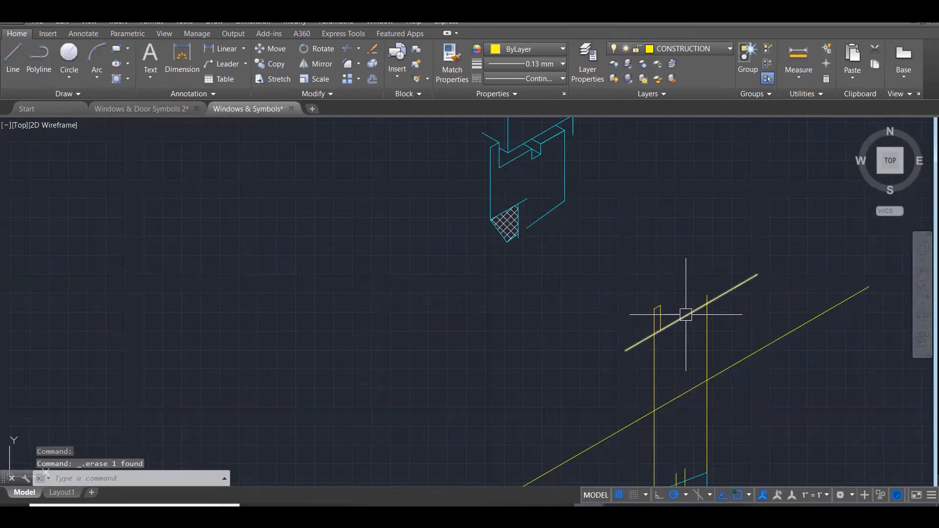
pyautogui.write('f')
pyautogui.press('Return')
pyautogui.click(677, 325)
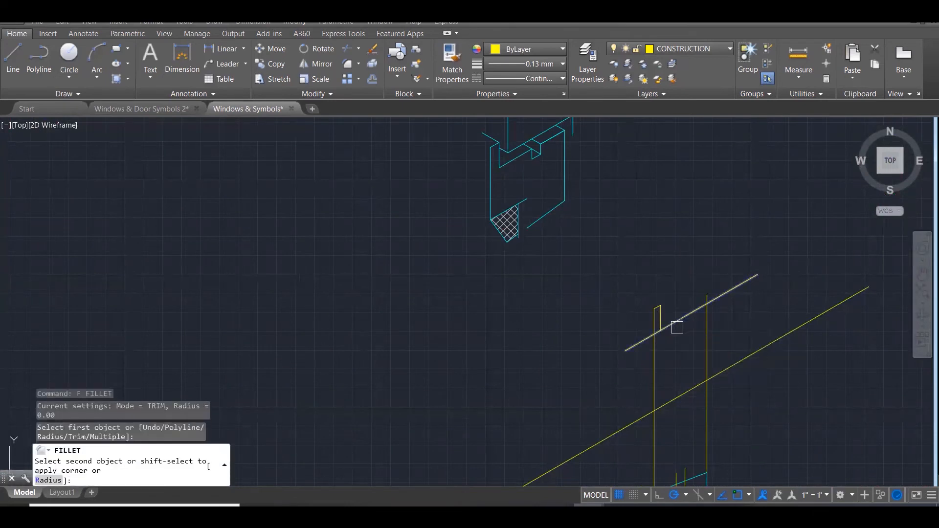
pyautogui.press('Escape')
pyautogui.press('Return')
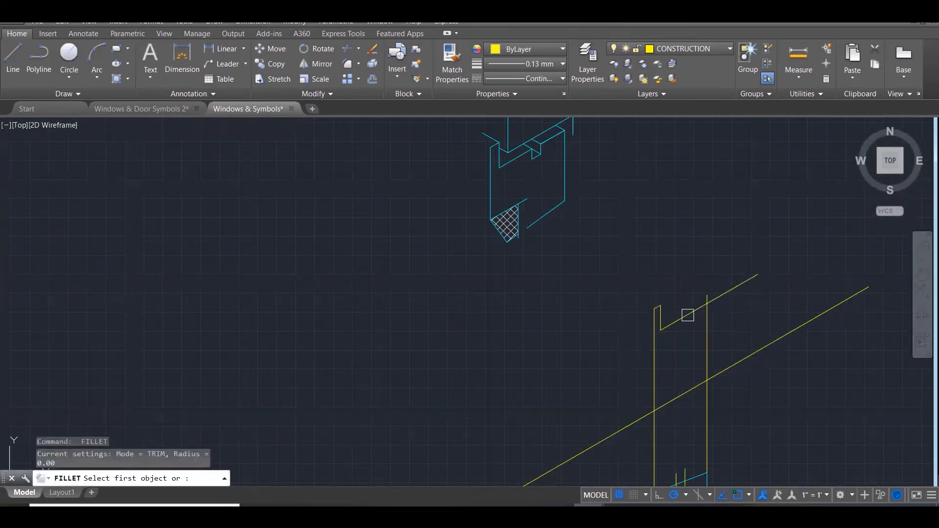
pyautogui.click(686, 315)
pyautogui.click(702, 334)
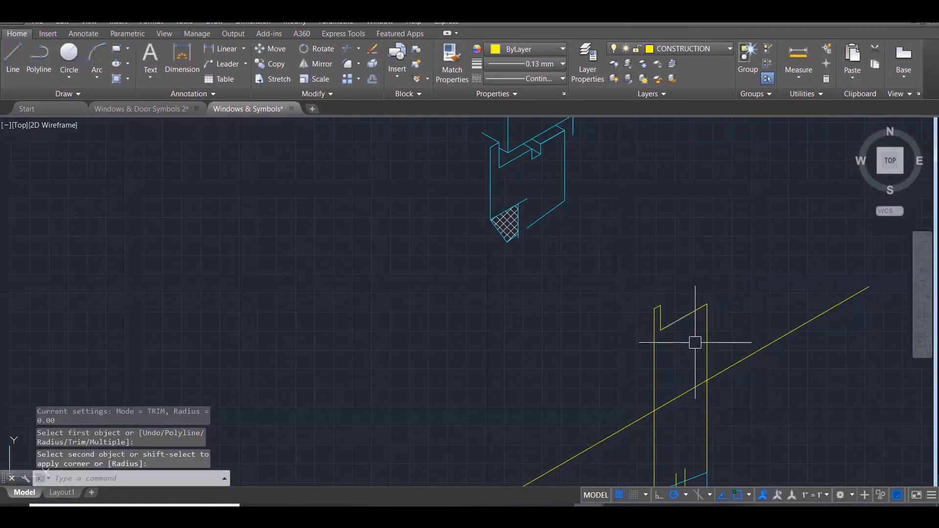
pyautogui.press('Escape')
pyautogui.press('Escape')
# Measure the height of the right vertical edge of the copied reference sash section
pyautogui.write('DI')
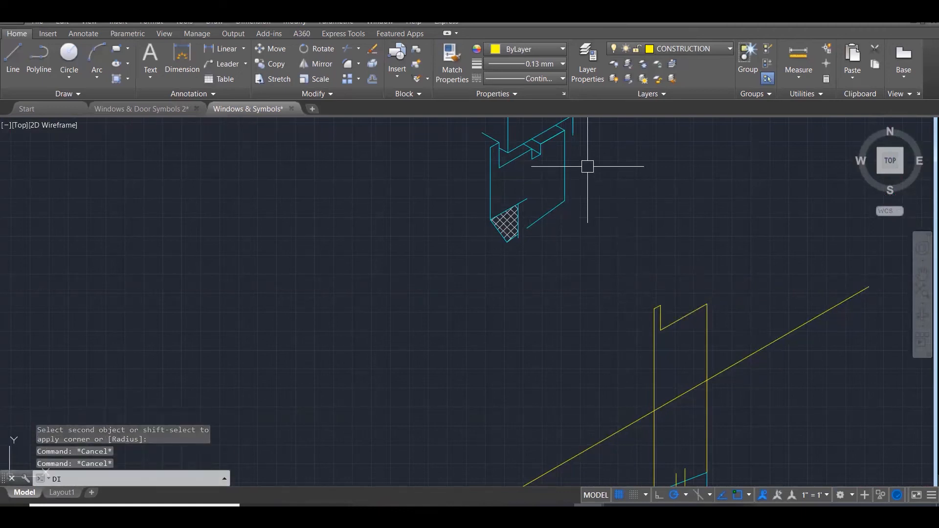
pyautogui.press('Return')
pyautogui.click(565, 130)
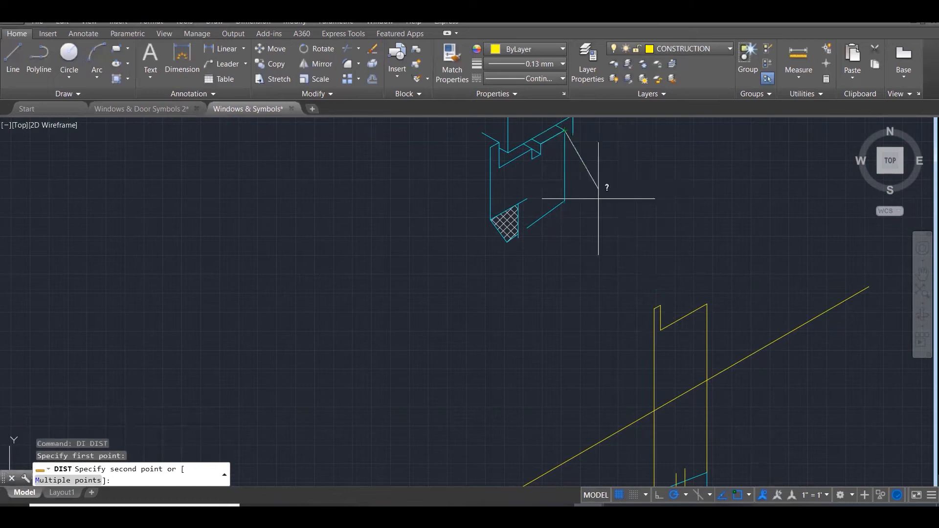
pyautogui.click(565, 201)
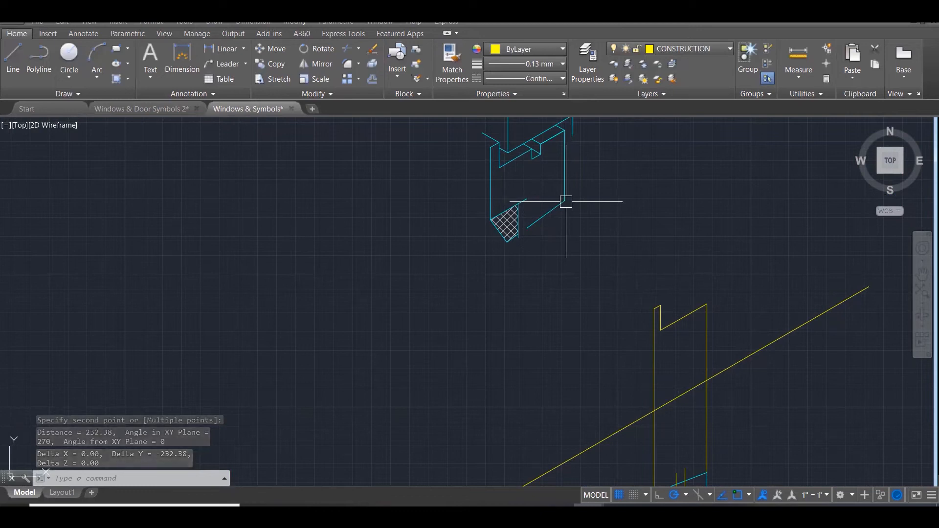
pyautogui.press('Escape')
pyautogui.press('Escape')
pyautogui.press('Escape')
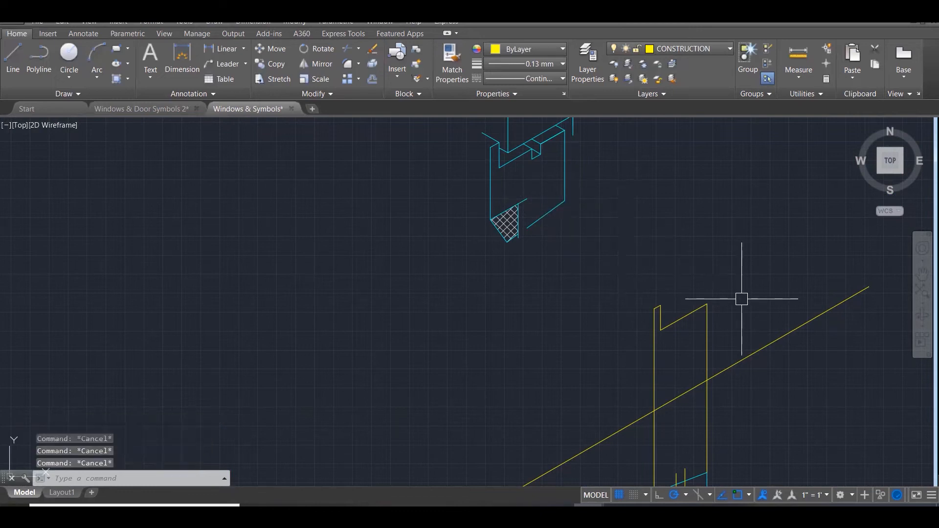
# Draw a line 232 units down from the new sash's upper right corner, continuing down-left at 30° past the left vertical, and erase the old inclined guide
pyautogui.write('l')
pyautogui.press('Return')
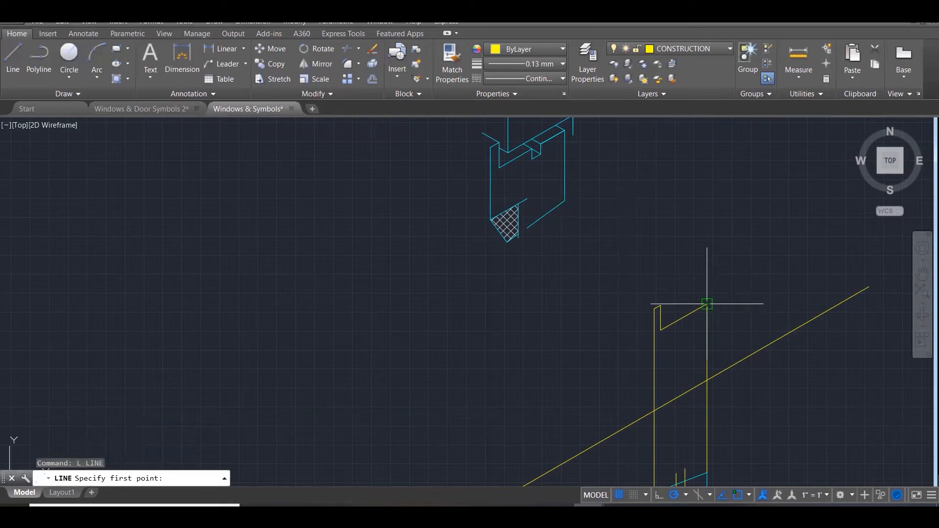
pyautogui.click(706, 304)
pyautogui.write('232')
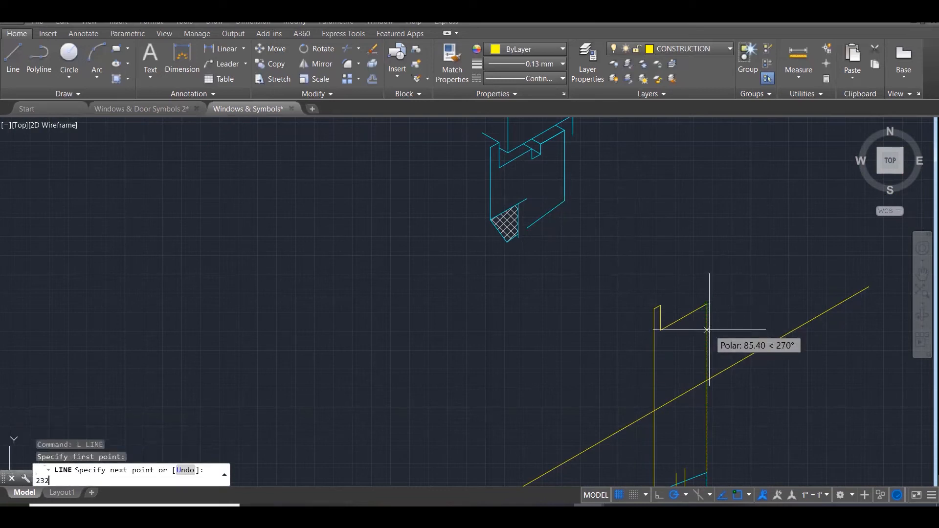
pyautogui.press('Return')
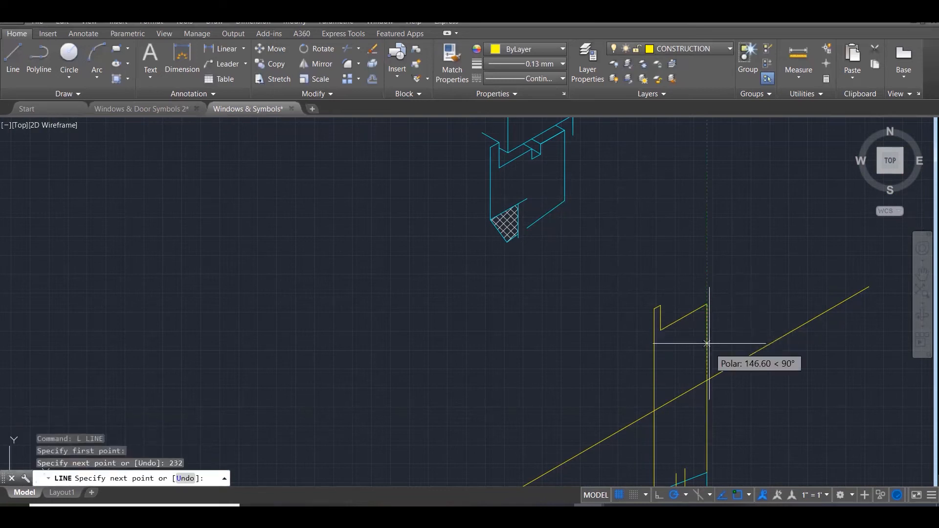
pyautogui.click(628, 420)
pyautogui.press('Escape')
pyautogui.press('Escape')
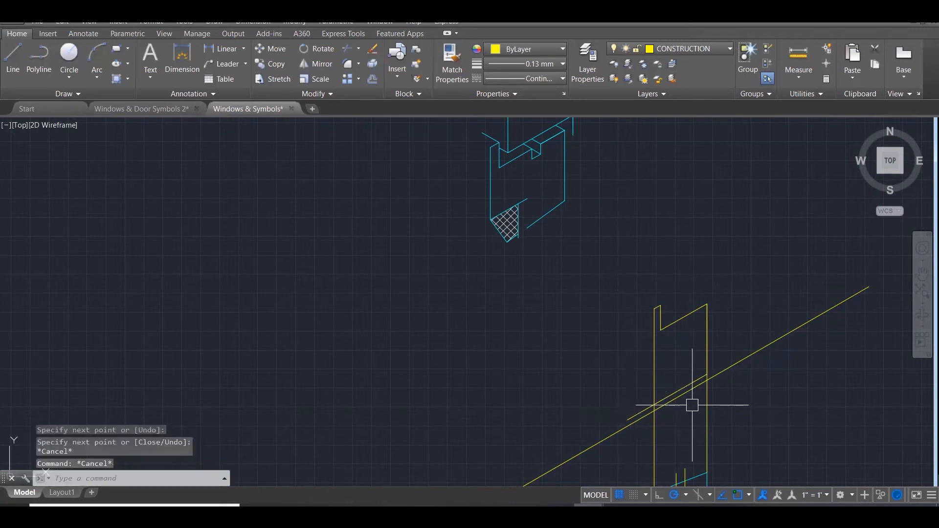
pyautogui.click(756, 351)
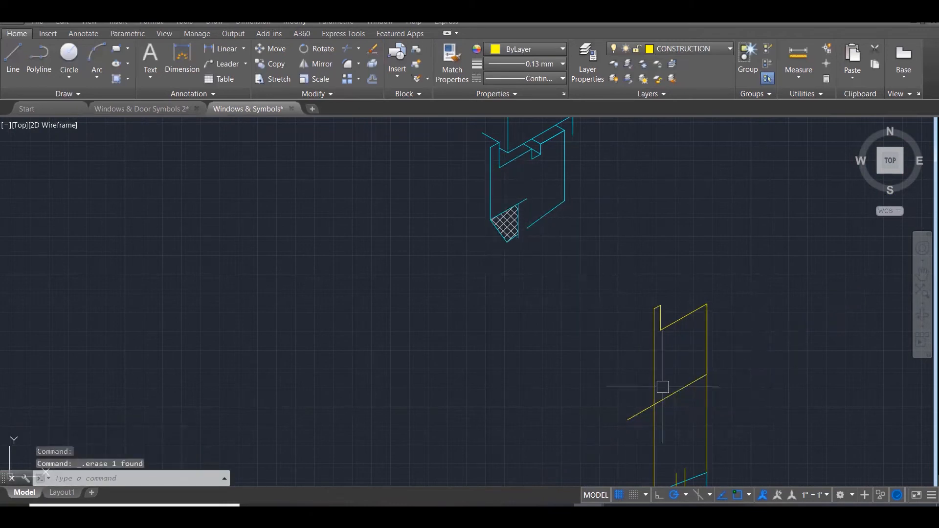
pyautogui.write('L')
pyautogui.press('Return')
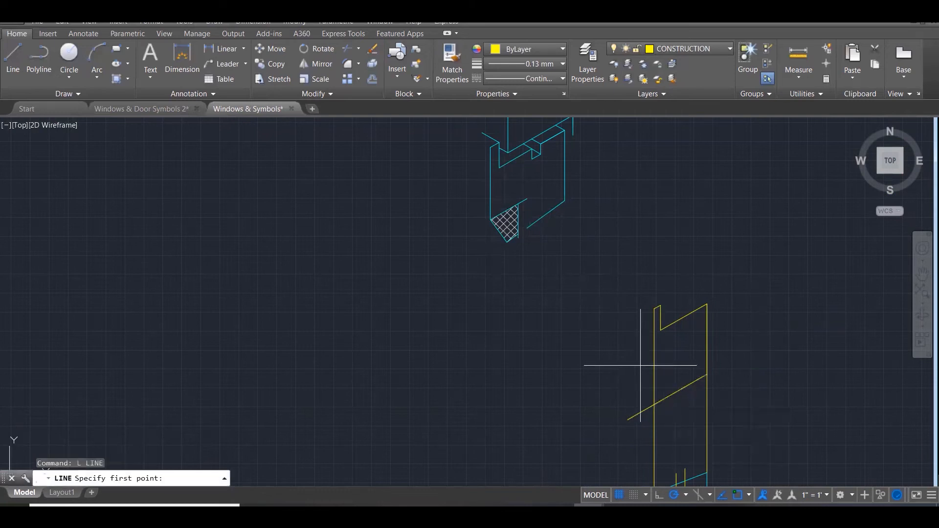
pyautogui.scroll(2, 645, 370)
pyautogui.click(650, 377)
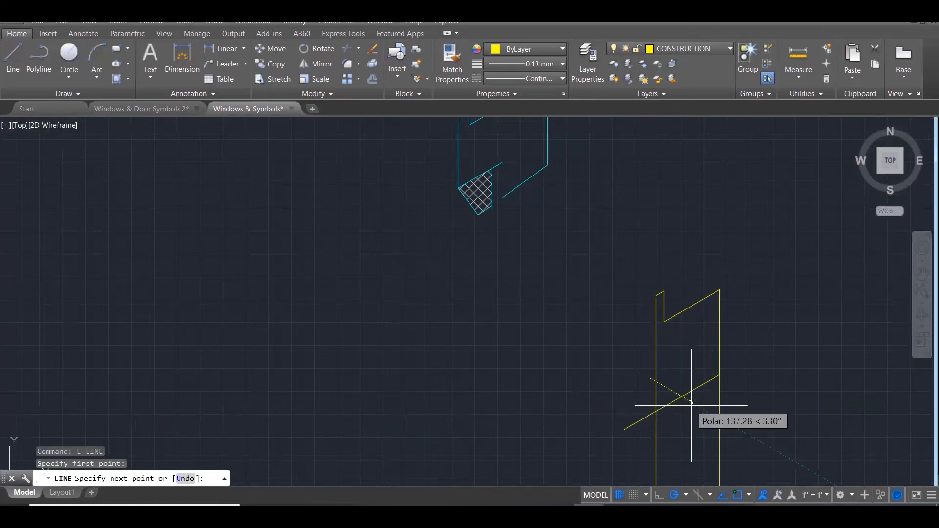
pyautogui.press('Escape')
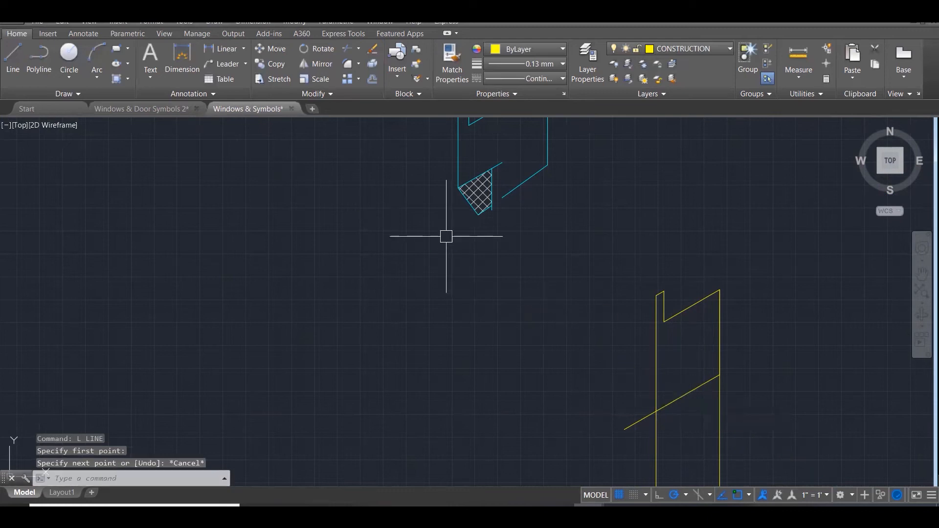
pyautogui.write('L')
pyautogui.press('Return')
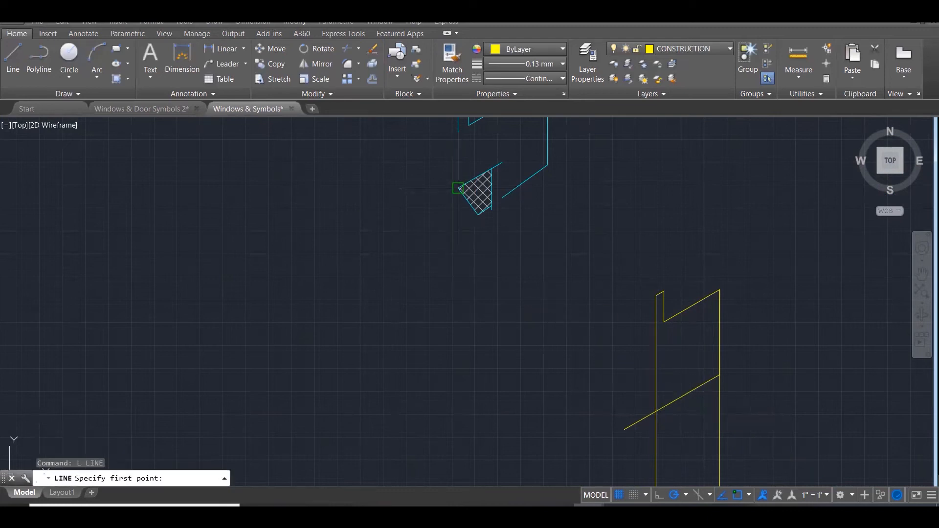
pyautogui.click(457, 188)
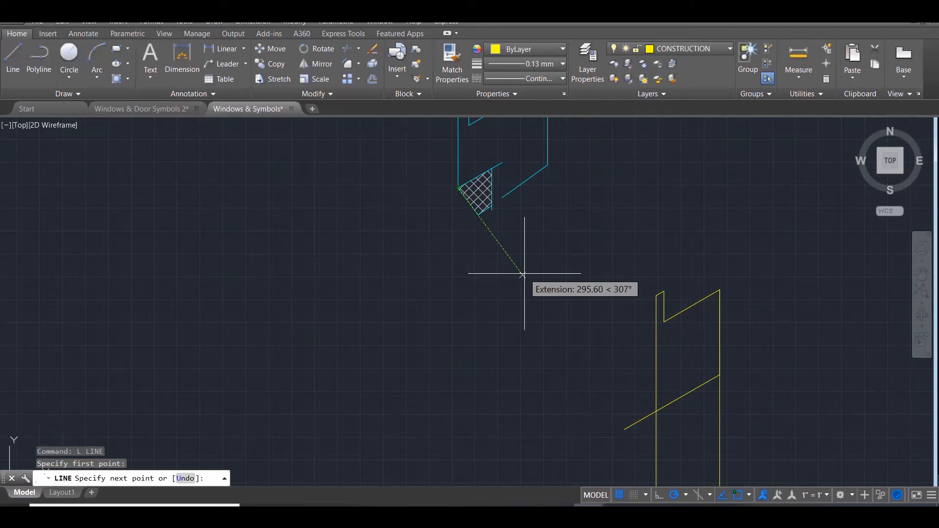
pyautogui.press('Escape')
# Draw a steep diagonal line from just outside the new sash's left vertical, down-right across the lower inclined line
pyautogui.write('L')
pyautogui.press('Return')
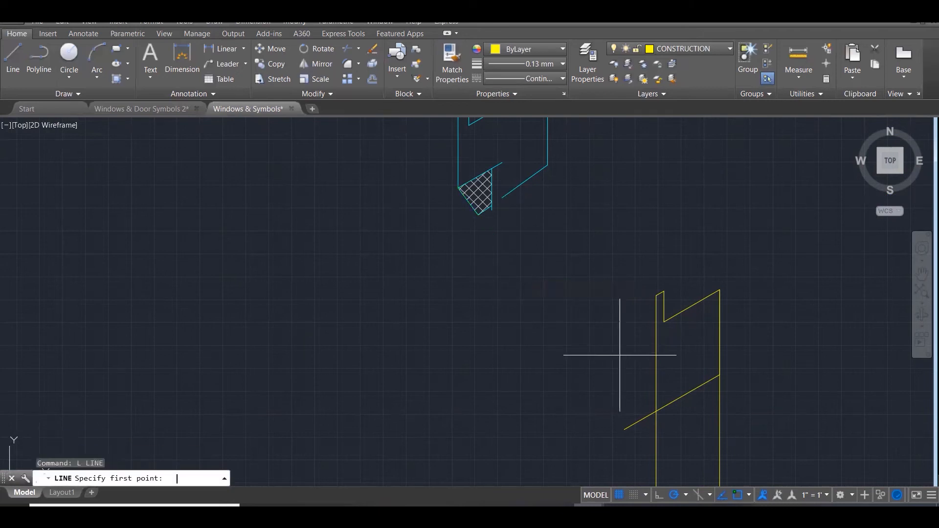
pyautogui.click(648, 363)
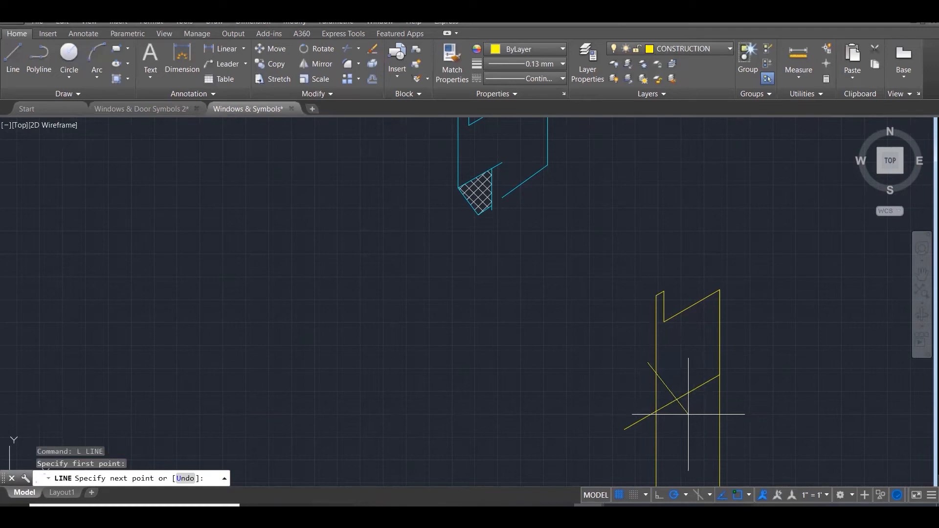
pyautogui.press('Escape')
pyautogui.press('Escape')
pyautogui.press('Escape')
# Fillet the diagonal line with the lower inclined line and with the left vertical to close the new sash's bottom corner
pyautogui.write('f')
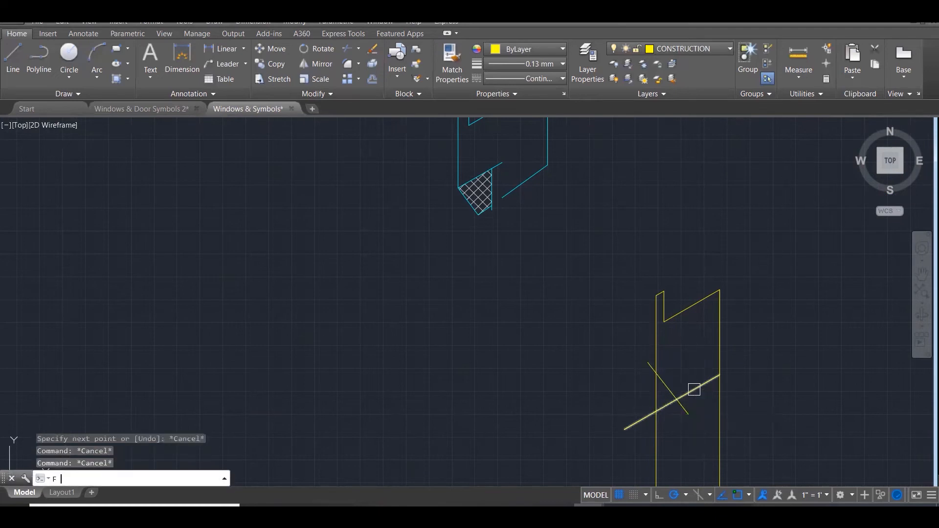
pyautogui.press('Return')
pyautogui.click(694, 390)
pyautogui.click(677, 390)
pyautogui.press('Return')
pyautogui.click(664, 383)
pyautogui.click(656, 341)
# Measure the height of the small groove under the upper inclined edge of the reference sash section
pyautogui.scroll(-3, 643, 337)
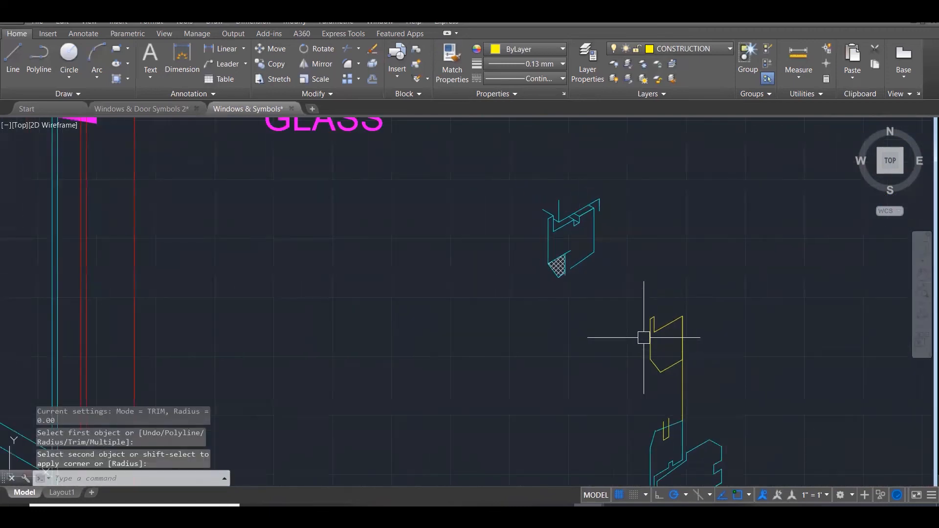
pyautogui.scroll(2, 737, 318)
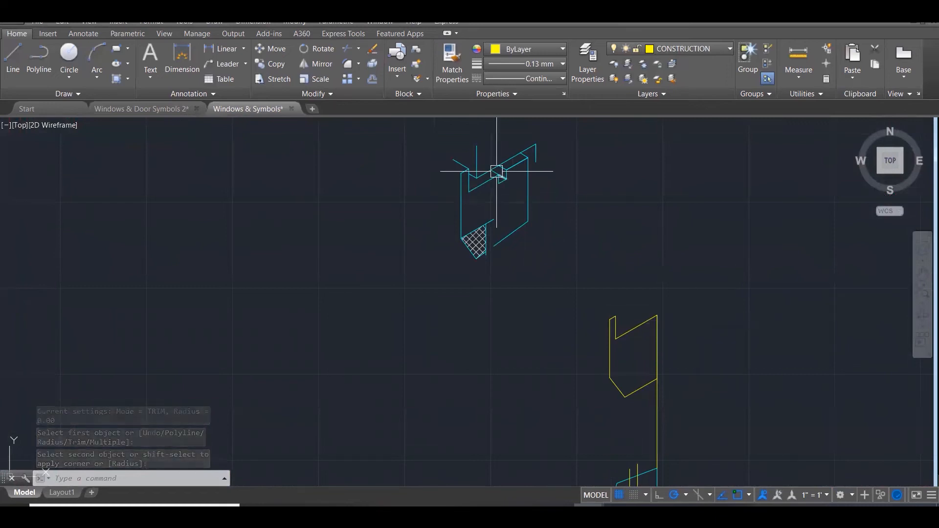
pyautogui.scroll(2, 499, 177)
pyautogui.scroll(-2, 506, 176)
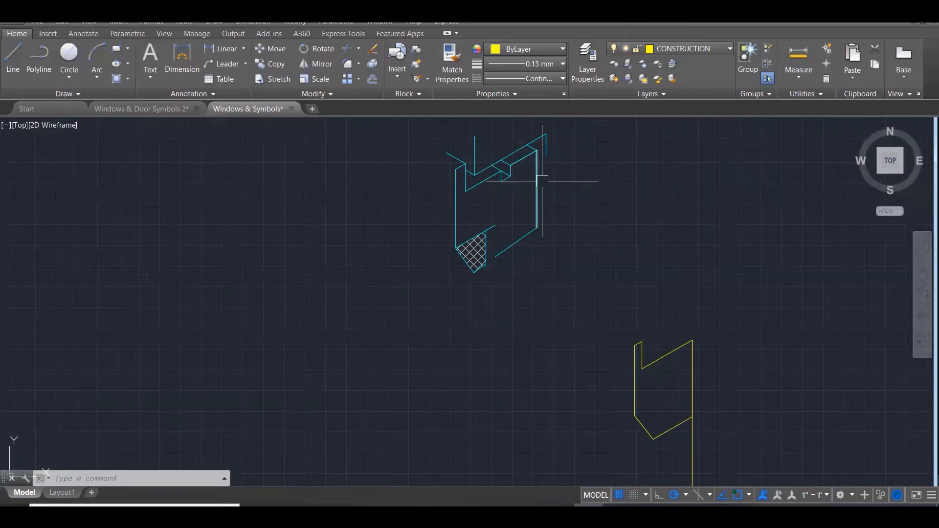
pyautogui.write('di')
pyautogui.press('Return')
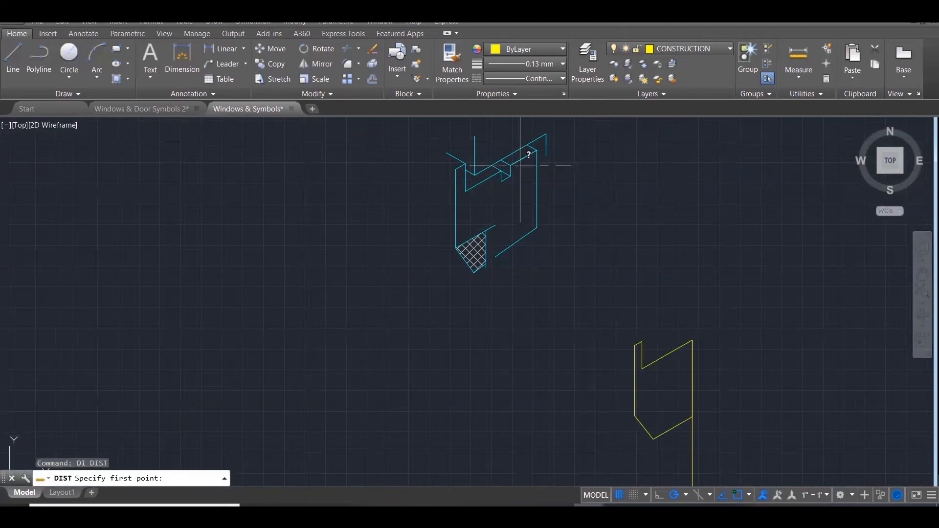
pyautogui.click(511, 165)
pyautogui.click(510, 177)
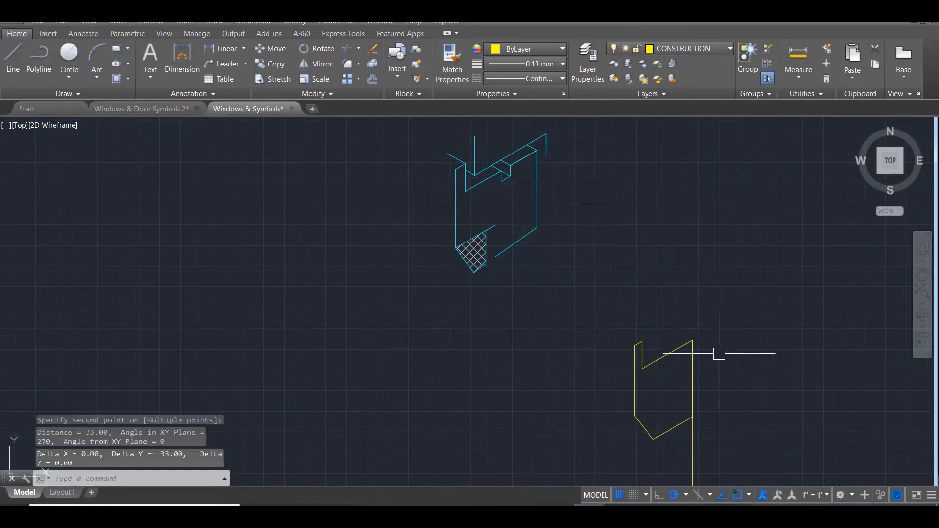
pyautogui.press('Escape')
pyautogui.press('Escape')
# Draw a small groove on the new sash's upper inclined edge with 33-unit segments going down, up-right at 30° and back up
pyautogui.write('L')
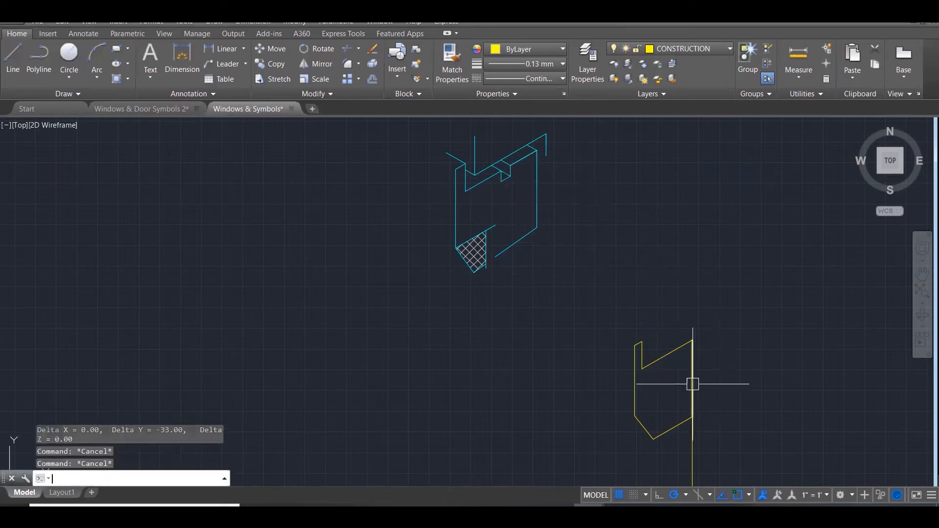
pyautogui.press('Return')
pyautogui.click(667, 350)
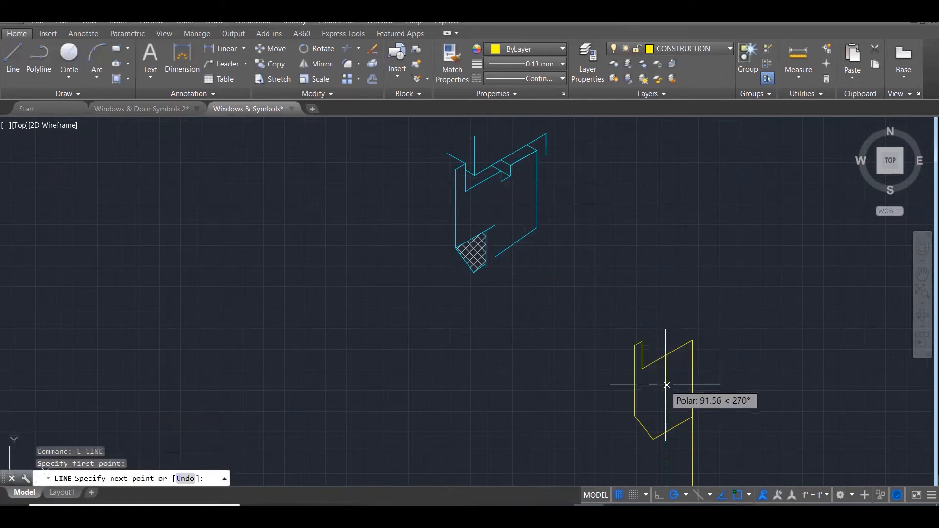
pyautogui.write('33')
pyautogui.press('Return')
pyautogui.scroll(3, 677, 368)
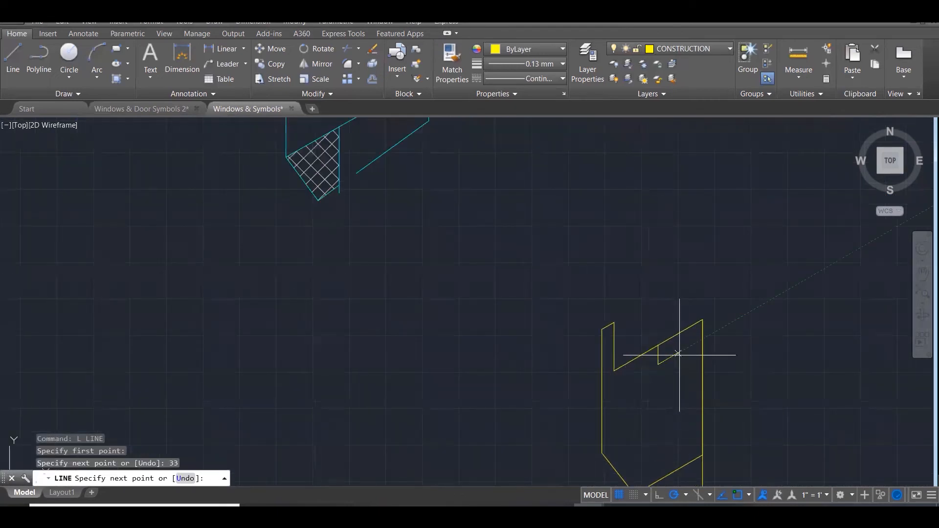
pyautogui.write('33')
pyautogui.press('Return')
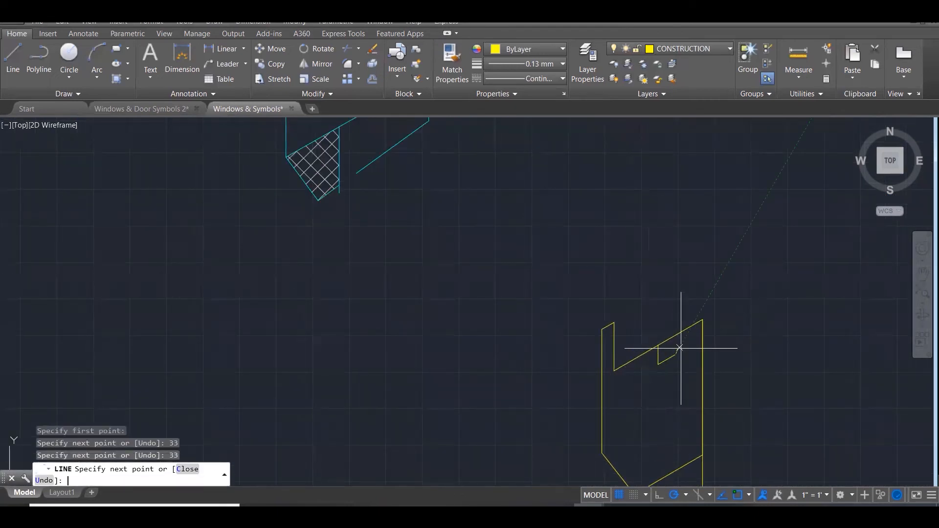
pyautogui.write('3')
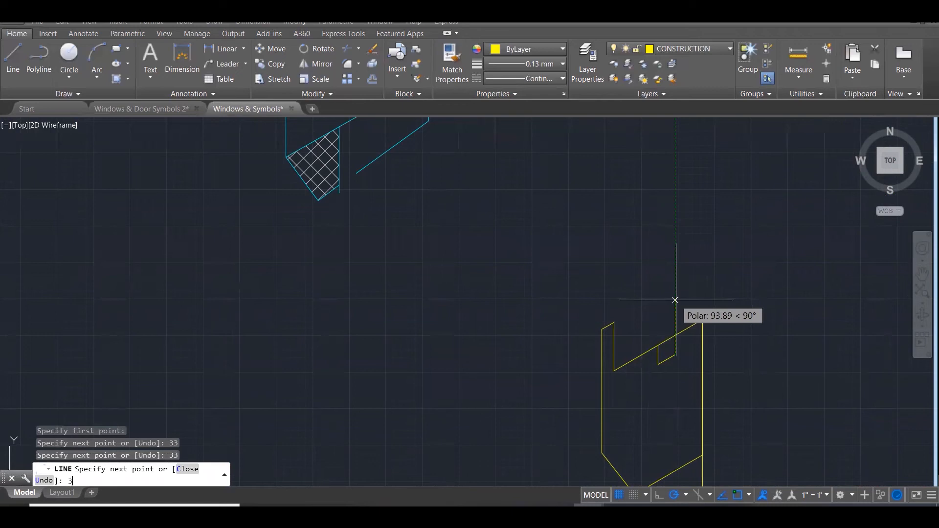
pyautogui.write('3')
pyautogui.press('Return')
pyautogui.scroll(-4, 706, 252)
pyautogui.press('Escape')
pyautogui.press('Escape')
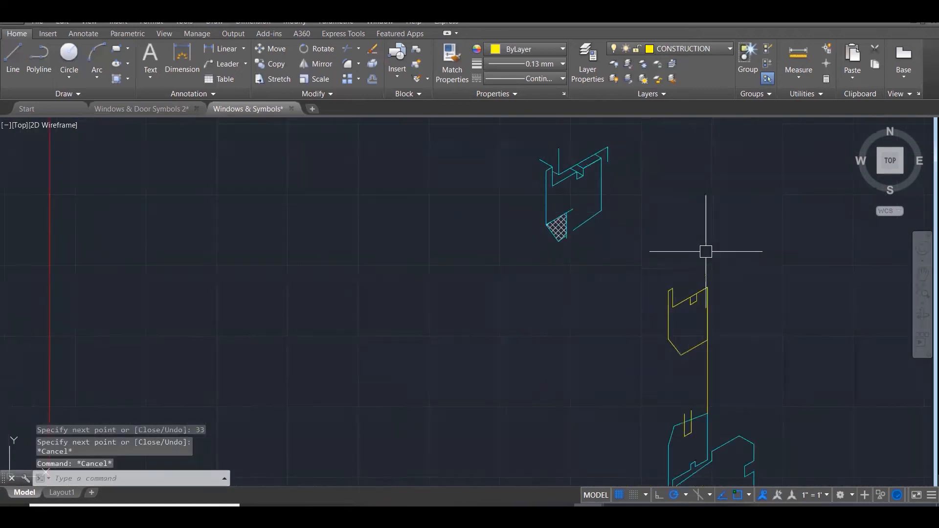
# Draw a vertical line from the upper end of the lower sash's right glass line up into the new sash
pyautogui.scroll(-2, 706, 251)
pyautogui.scroll(1, 719, 235)
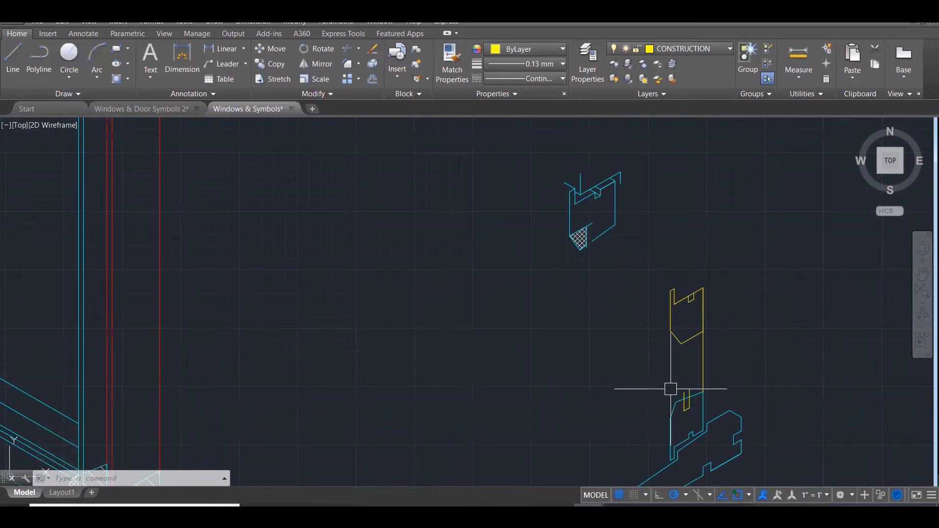
pyautogui.scroll(1, 672, 384)
pyautogui.press('Return')
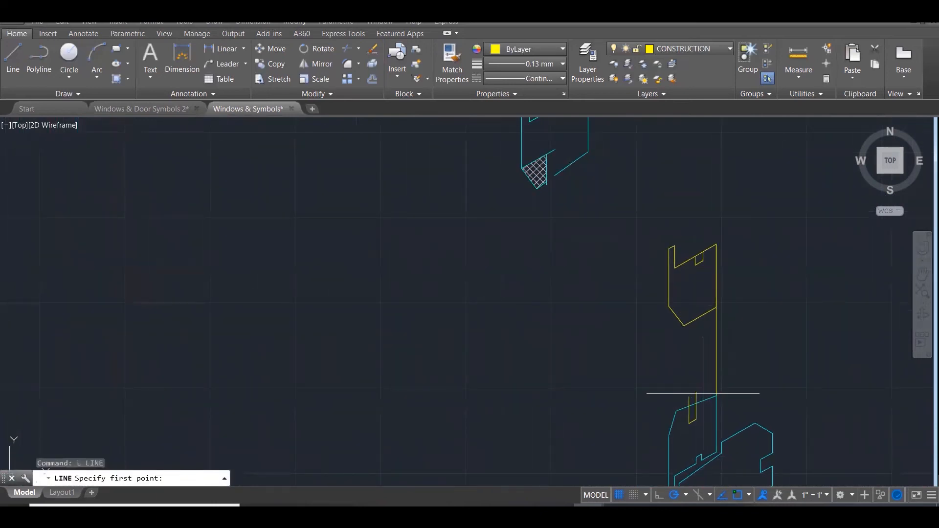
pyautogui.click(697, 392)
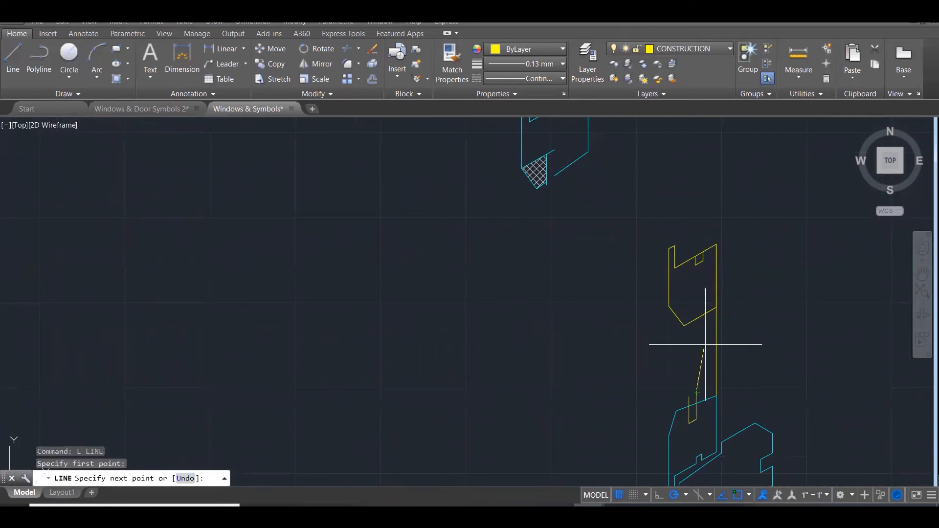
pyautogui.click(696, 287)
pyautogui.press('Escape')
# Draw a 30° guide line about 478 units long from the lower end of the new sash's left vertical, past its right edge
pyautogui.press('Return')
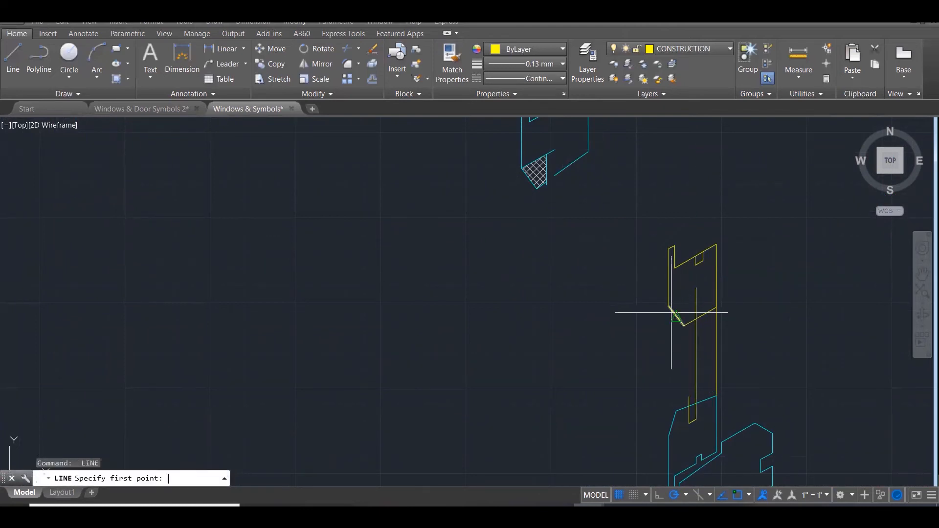
pyautogui.click(669, 307)
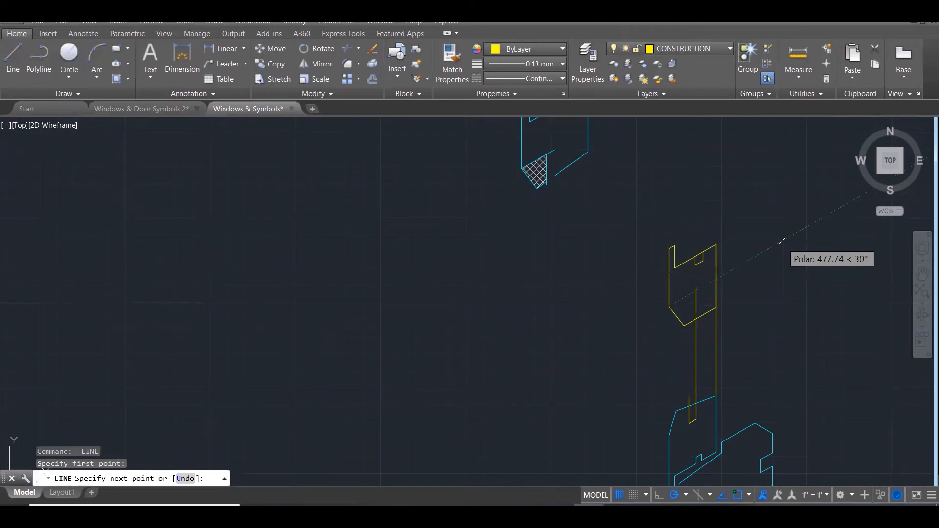
pyautogui.click(783, 240)
pyautogui.press('Escape')
# Draw a vertical line from the upper end of the lower sash's left glass line up to the 30° guide line
pyautogui.press('Return')
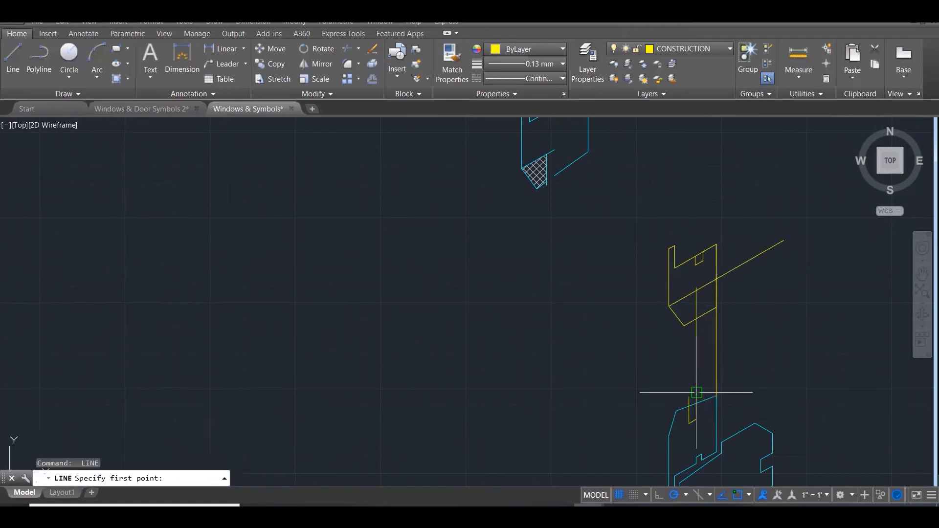
pyautogui.click(689, 396)
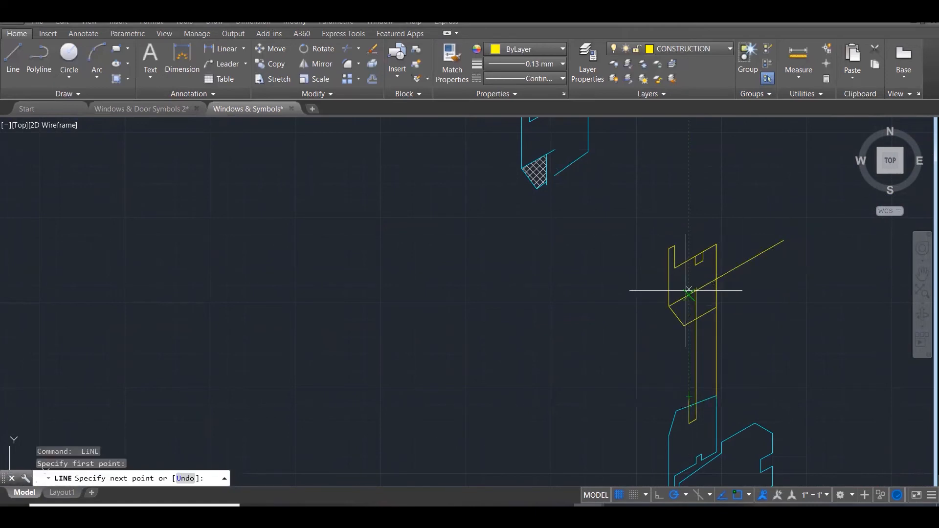
pyautogui.scroll(3, 692, 289)
pyautogui.press('Escape')
pyautogui.press('Escape')
pyautogui.press('Escape')
# Fillet the 30° guide line with the right glass line into a sharp corner, removing the guide's overhang
pyautogui.write('F')
pyautogui.press('Return')
pyautogui.scroll(2, 698, 308)
pyautogui.click(688, 293)
pyautogui.click(675, 269)
pyautogui.press('Return')
pyautogui.click(670, 270)
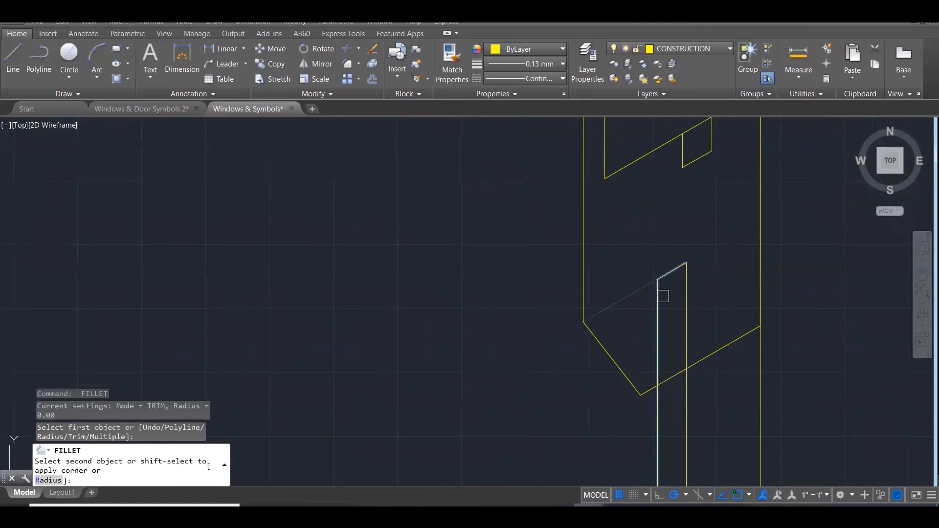
pyautogui.press('Escape')
pyautogui.scroll(-5, 685, 252)
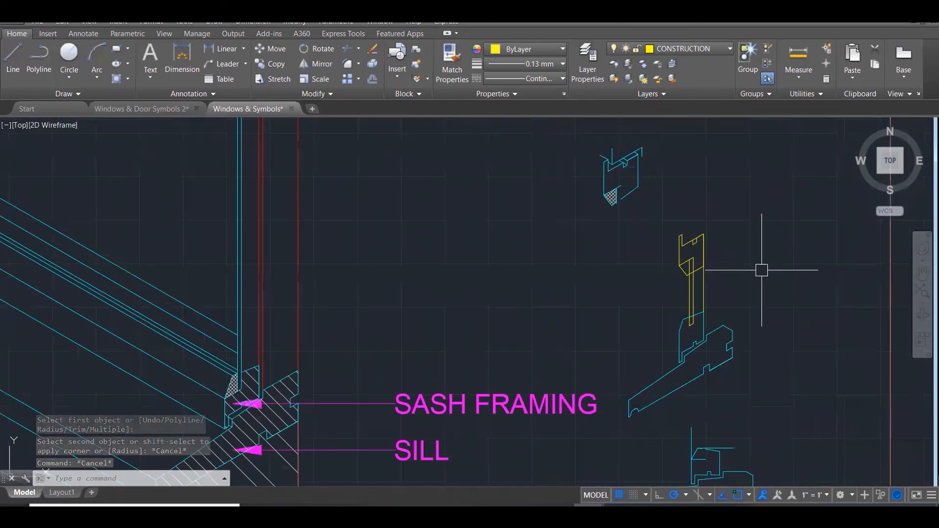
# Trim the new sash's upper inclined edge across the opening of the small groove
pyautogui.scroll(2, 673, 135)
pyautogui.scroll(1, 702, 171)
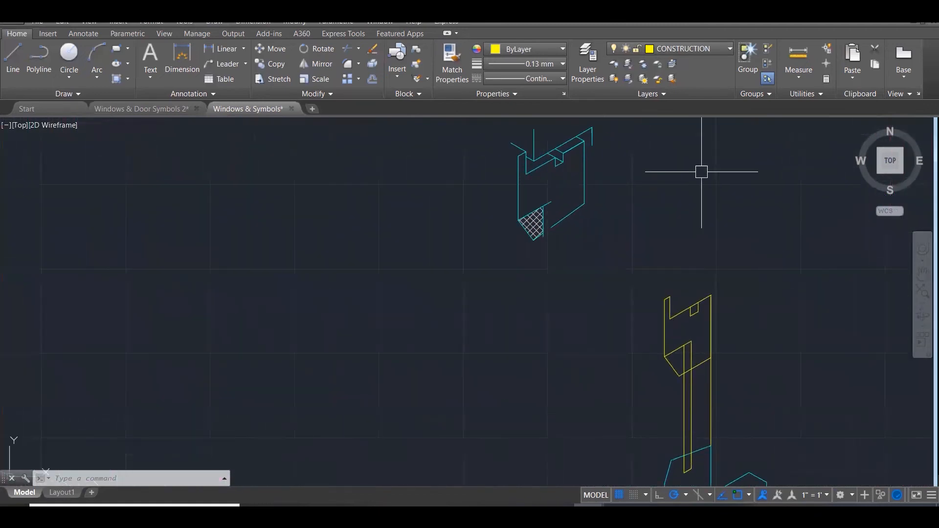
pyautogui.press('Escape')
pyautogui.press('Escape')
pyautogui.write('tr')
pyautogui.press('Return')
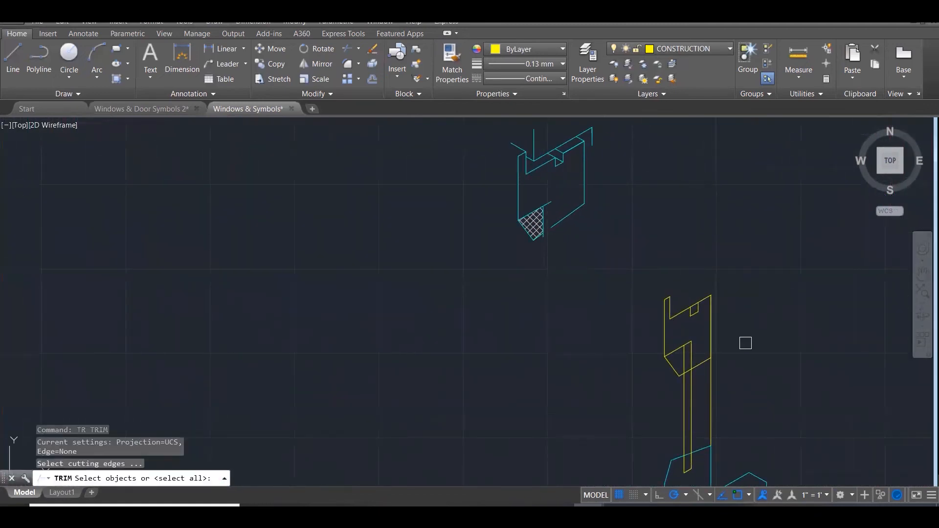
pyautogui.click(744, 342)
pyautogui.click(673, 278)
pyautogui.scroll(1, 691, 311)
pyautogui.scroll(1, 691, 304)
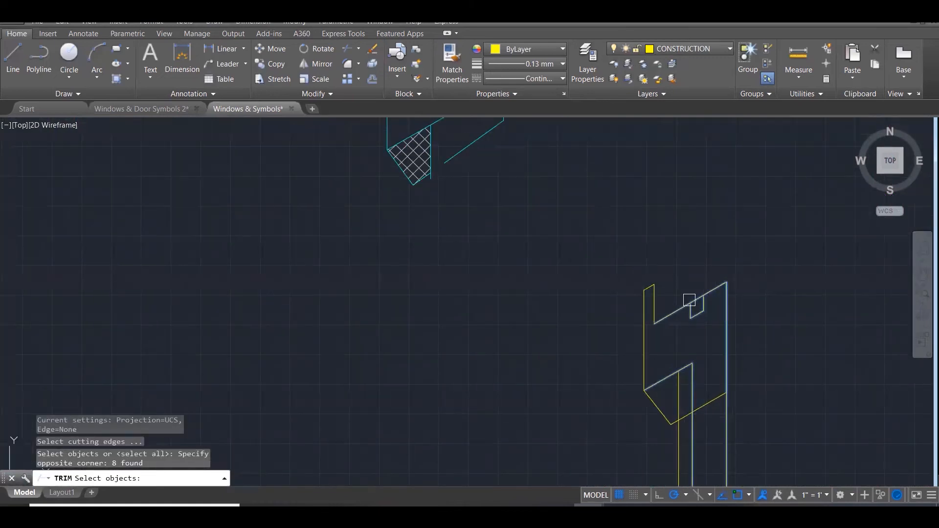
pyautogui.press('Return')
pyautogui.scroll(2, 689, 303)
pyautogui.press('Escape')
pyautogui.scroll(-5, 688, 291)
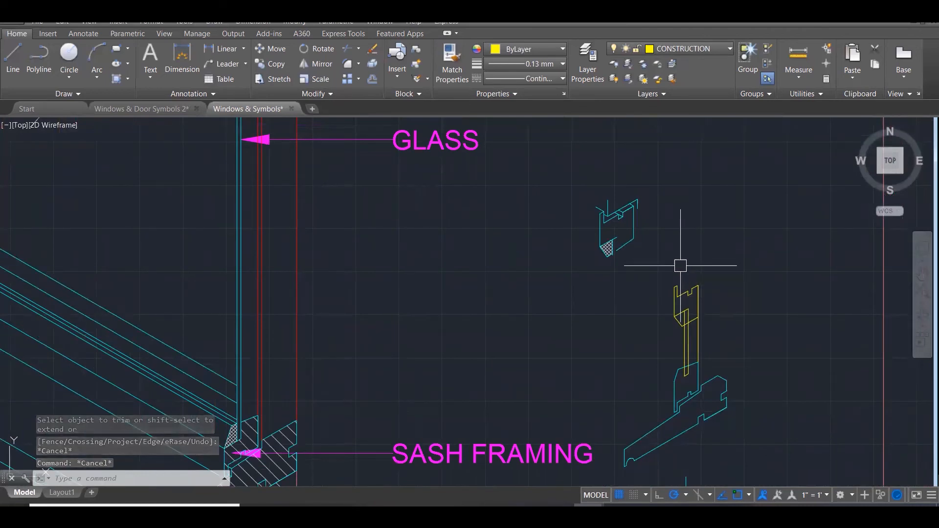
# Copy the window head section with its attached sash from the Head & Sill detail to the empty space above the new sash
pyautogui.scroll(-3, 646, 364)
pyautogui.scroll(-4, 649, 294)
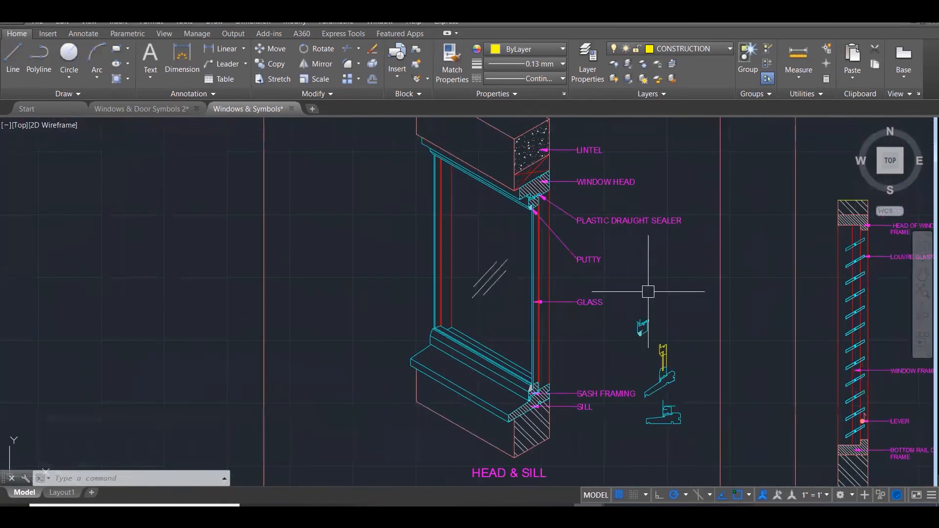
pyautogui.scroll(6, 515, 193)
pyautogui.scroll(2, 427, 208)
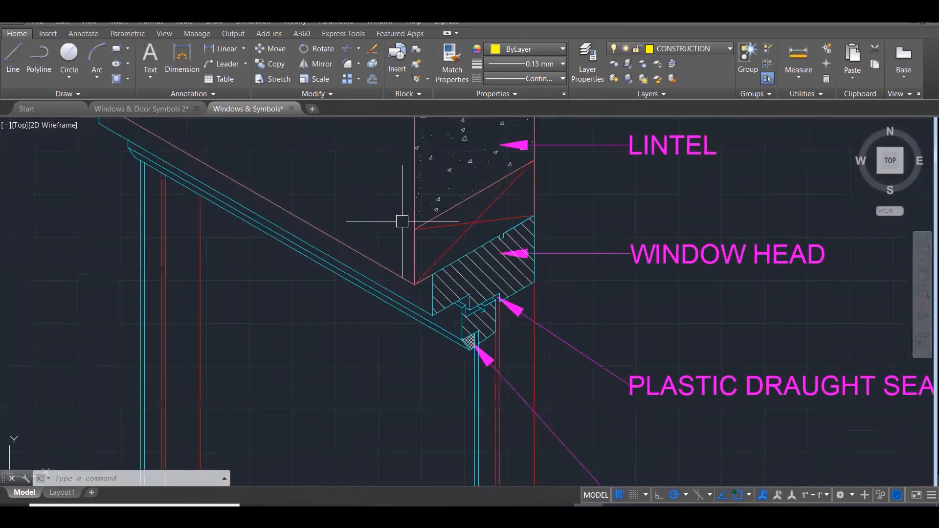
pyautogui.click(387, 227)
pyautogui.press('Escape')
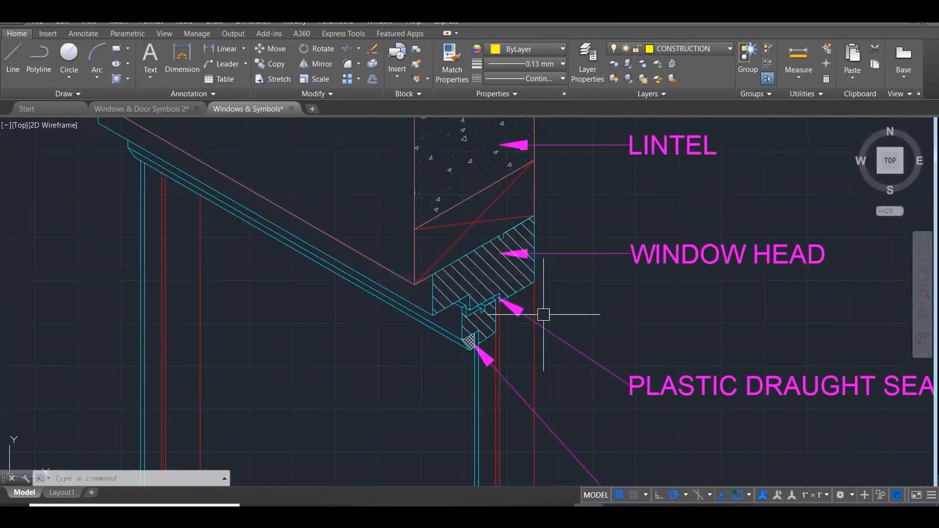
pyautogui.click(367, 183)
pyautogui.click(593, 353)
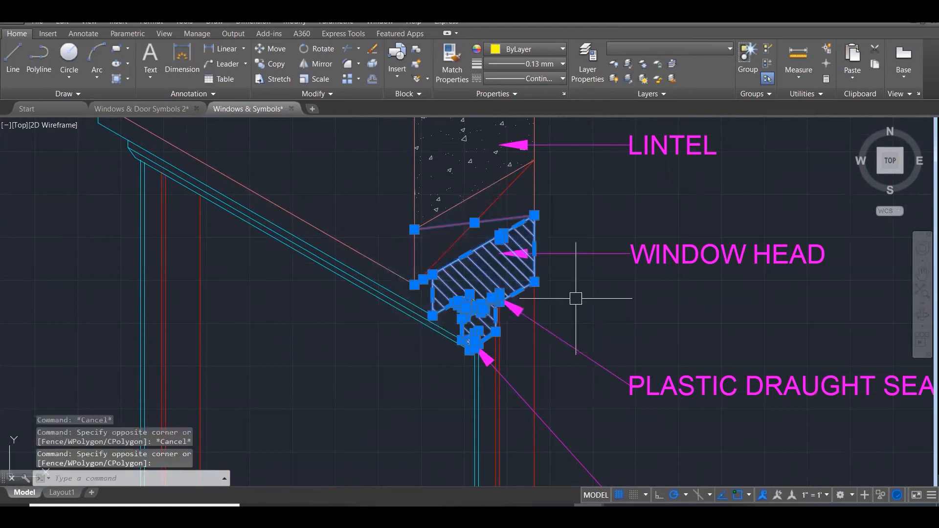
pyautogui.write('co')
pyautogui.press('Return')
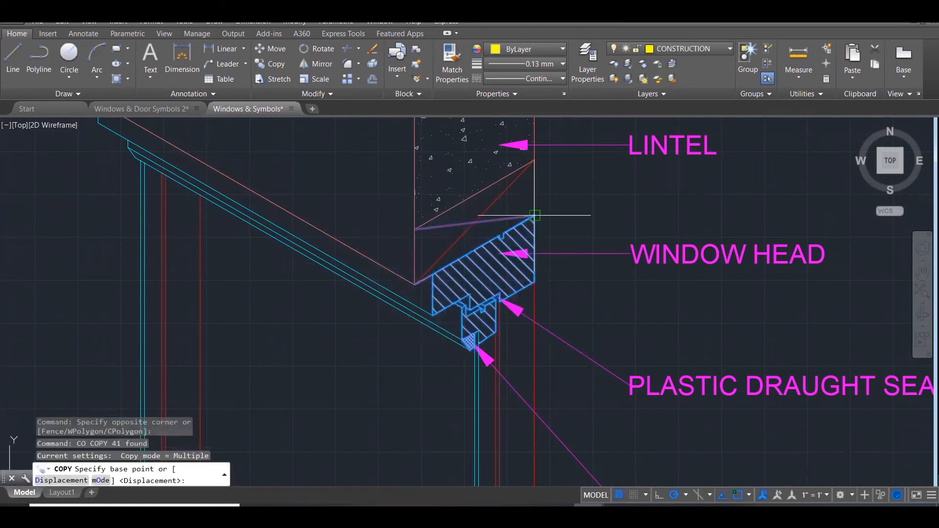
pyautogui.click(534, 215)
pyautogui.scroll(-5, 417, 178)
pyautogui.scroll(-3, 541, 247)
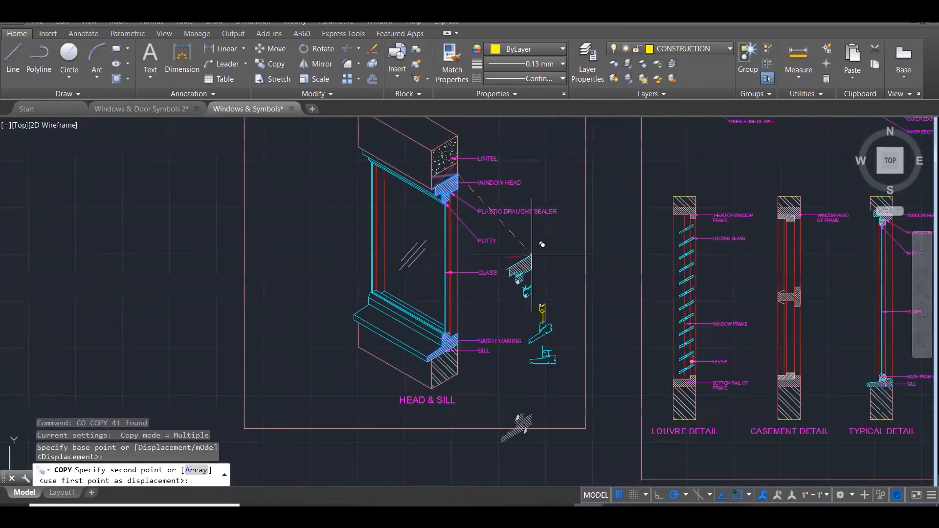
pyautogui.scroll(4, 545, 248)
pyautogui.scroll(3, 581, 267)
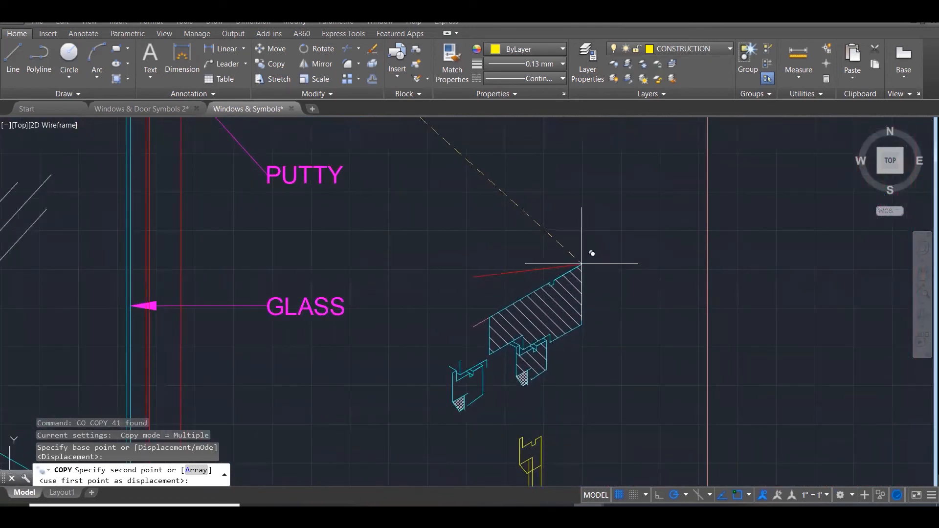
pyautogui.click(582, 265)
pyautogui.scroll(-1, 514, 208)
pyautogui.scroll(-2, 516, 209)
pyautogui.press('Escape')
pyautogui.press('Escape')
# Erase the stray lintel lines beside the copied window head and the old reference sash section
pyautogui.click(510, 236)
pyautogui.click(496, 251)
pyautogui.press('Delete')
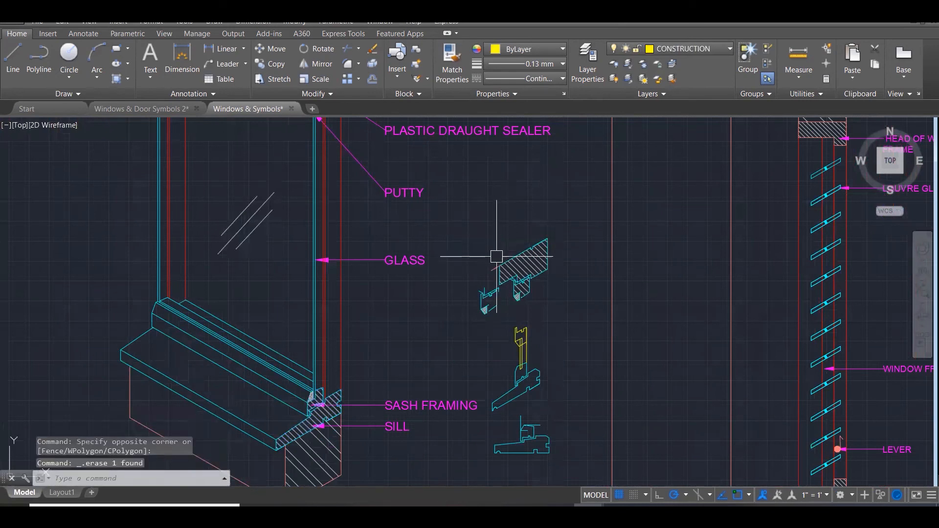
pyautogui.scroll(3, 486, 278)
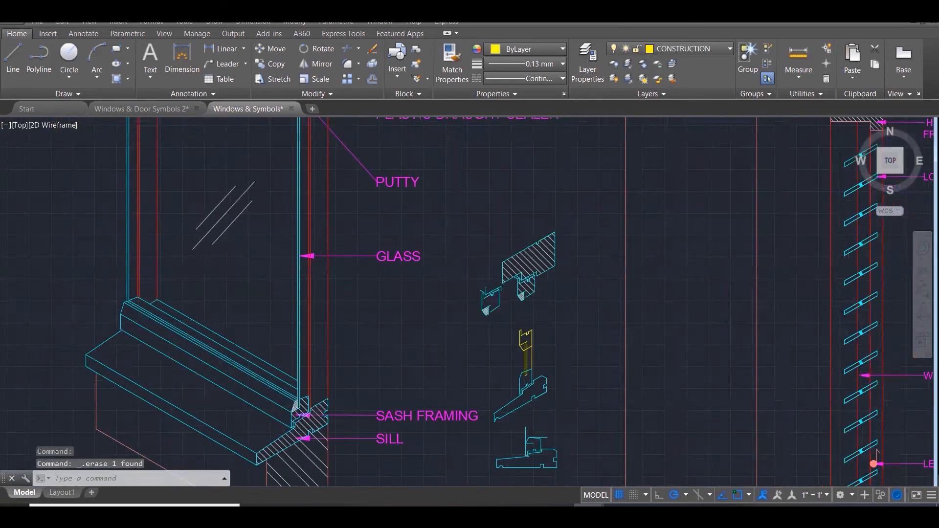
pyautogui.click(465, 276)
pyautogui.click(529, 348)
pyautogui.press('Delete')
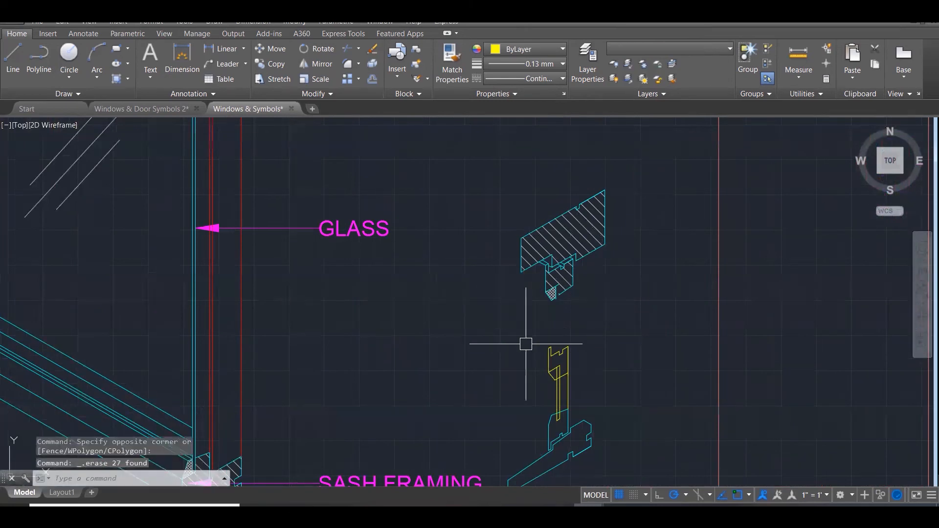
# Erase the hatching, putty and lower sash outline from the copied head section, including the sash's short left vertical
pyautogui.scroll(3, 557, 301)
pyautogui.click(606, 317)
pyautogui.click(529, 247)
pyautogui.press('Delete')
pyautogui.click(522, 224)
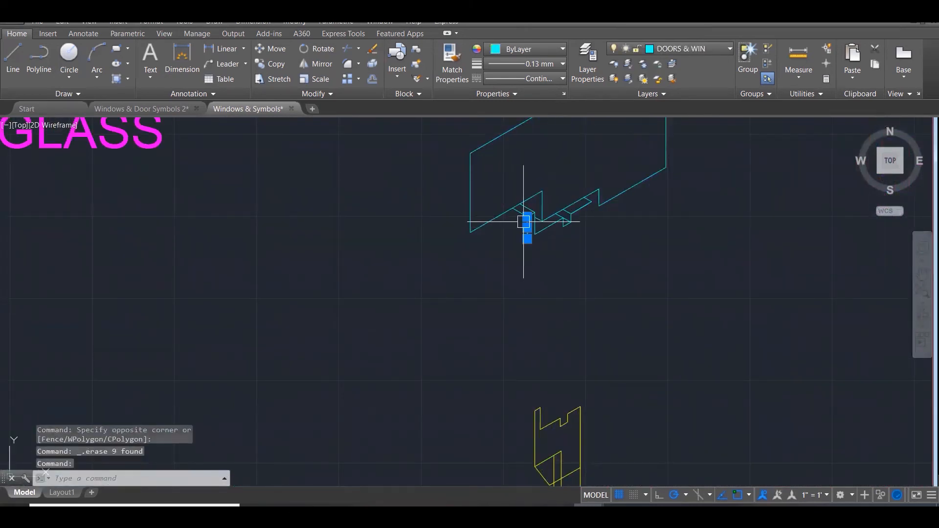
pyautogui.press('Delete')
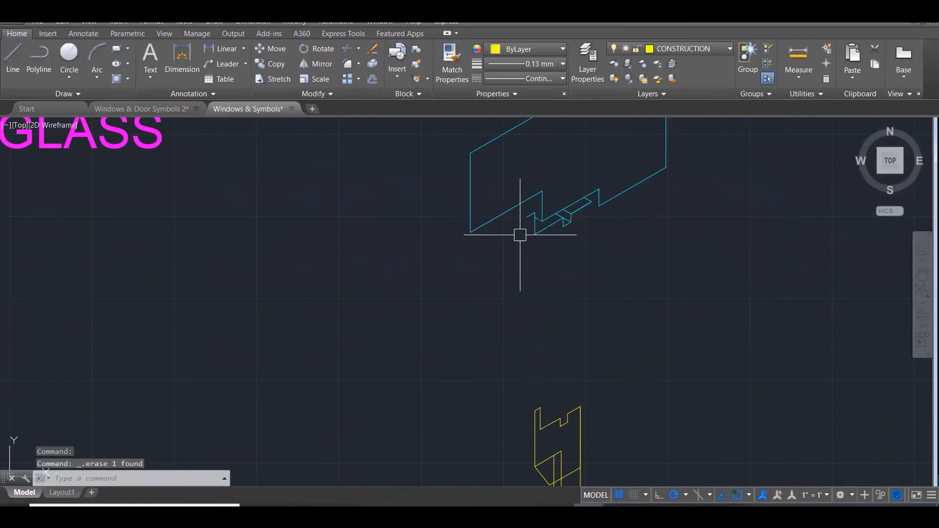
# Measure the vertical distance from the right tip of the draught sealer to the window head's lower edge
pyautogui.click(528, 236)
pyautogui.click(547, 249)
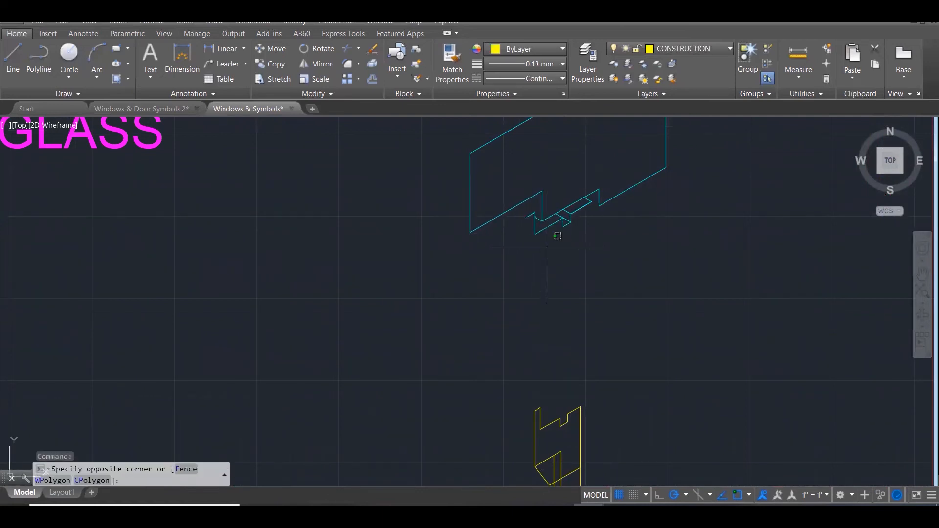
pyautogui.press('Escape')
pyautogui.scroll(4, 599, 200)
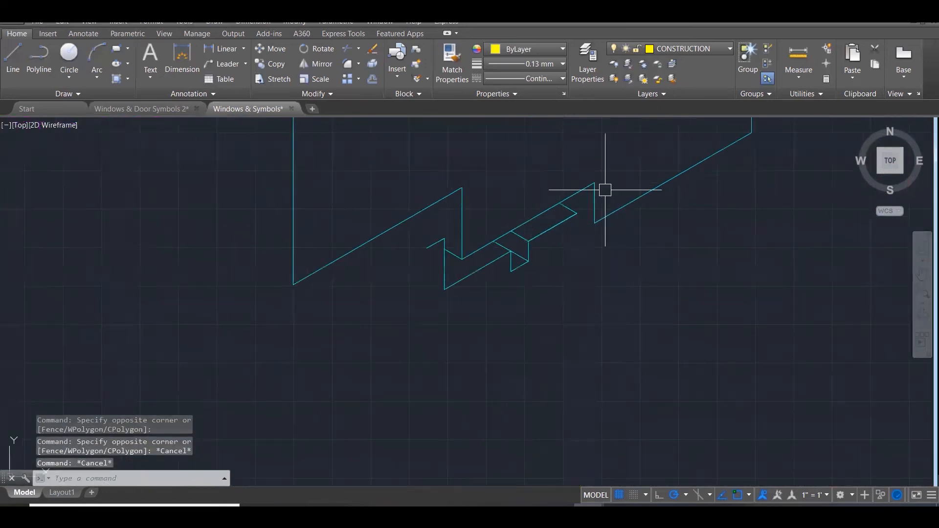
pyautogui.write('di')
pyautogui.press('Return')
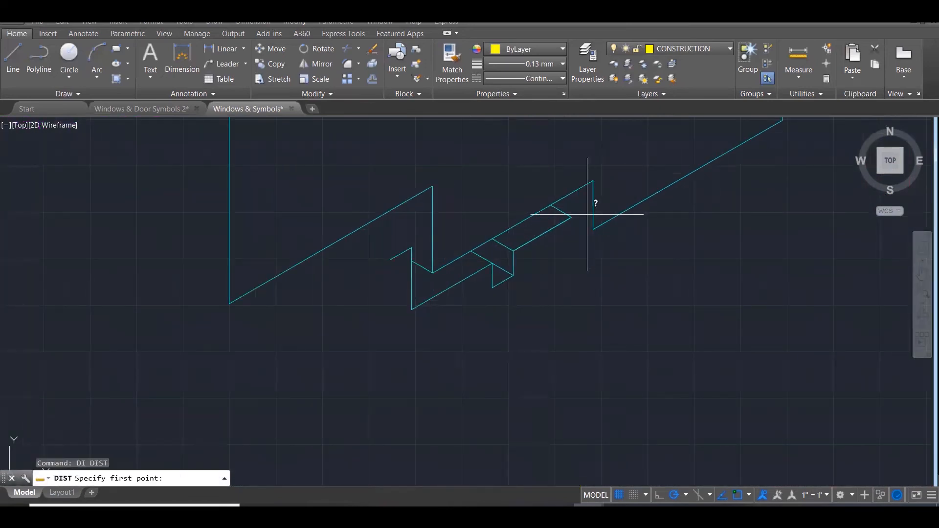
pyautogui.click(571, 218)
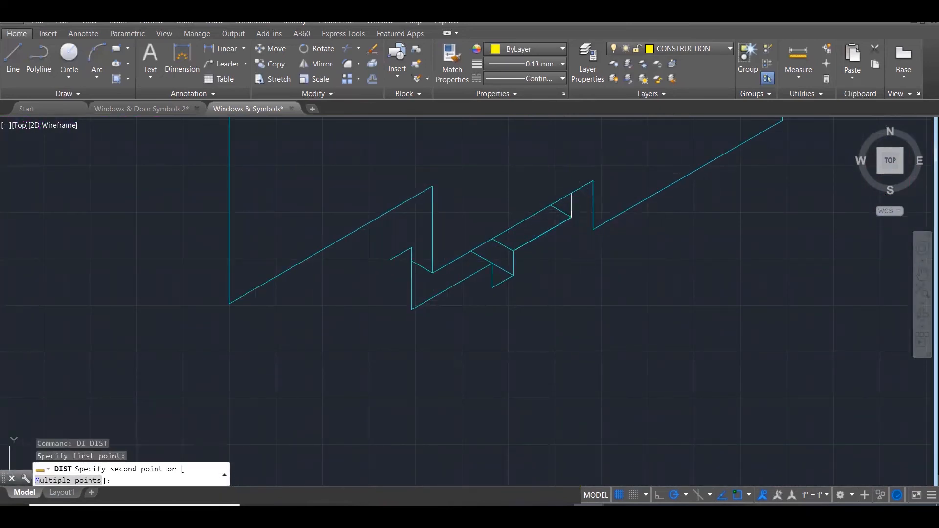
pyautogui.click(571, 195)
pyautogui.press('Escape')
# Erase the draught sealer and remaining sash lines beneath the copied window head, leaving only the head outline
pyautogui.click(577, 336)
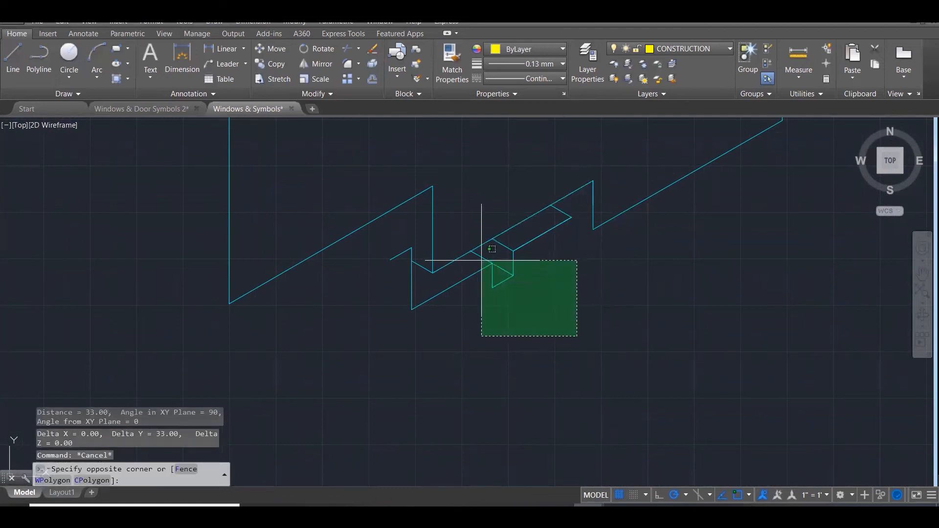
pyautogui.click(479, 249)
pyautogui.press('Delete')
pyautogui.click(535, 240)
pyautogui.press('Delete')
pyautogui.click(511, 245)
pyautogui.press('Delete')
pyautogui.click(527, 232)
pyautogui.click(534, 245)
pyautogui.press('Delete')
pyautogui.click(557, 206)
pyautogui.press('Delete')
pyautogui.click(412, 278)
pyautogui.press('Delete')
pyautogui.click(399, 251)
pyautogui.press('Delete')
pyautogui.scroll(-1, 586, 193)
pyautogui.scroll(-4, 557, 294)
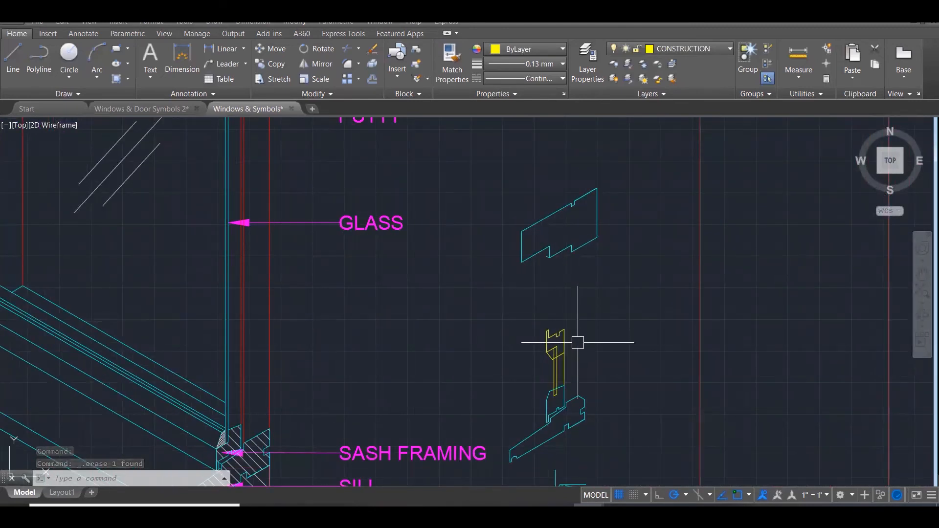
# Draw a vertical line from the sill profile's upper right corner up past the new sash toward the window head
pyautogui.write('l')
pyautogui.press('Return')
pyautogui.scroll(-3, 582, 355)
pyautogui.scroll(3, 572, 382)
pyautogui.click(577, 405)
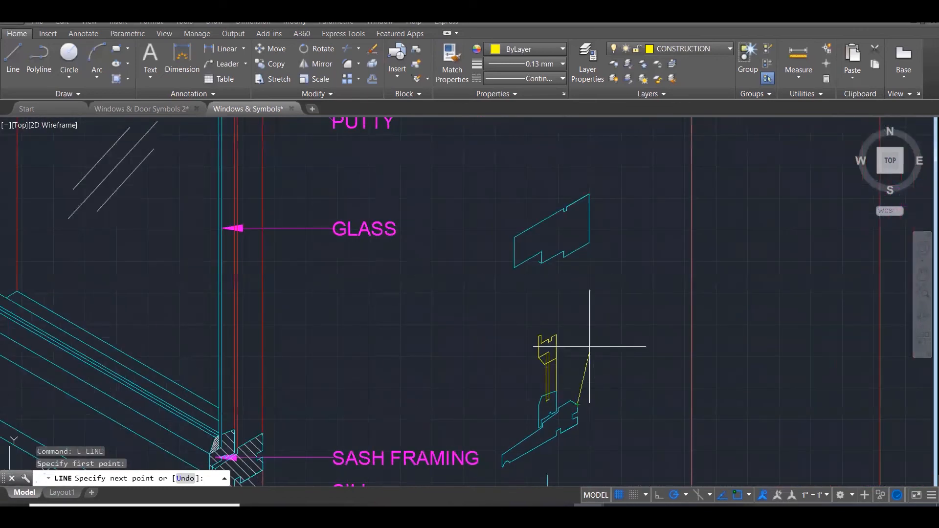
pyautogui.press('Escape')
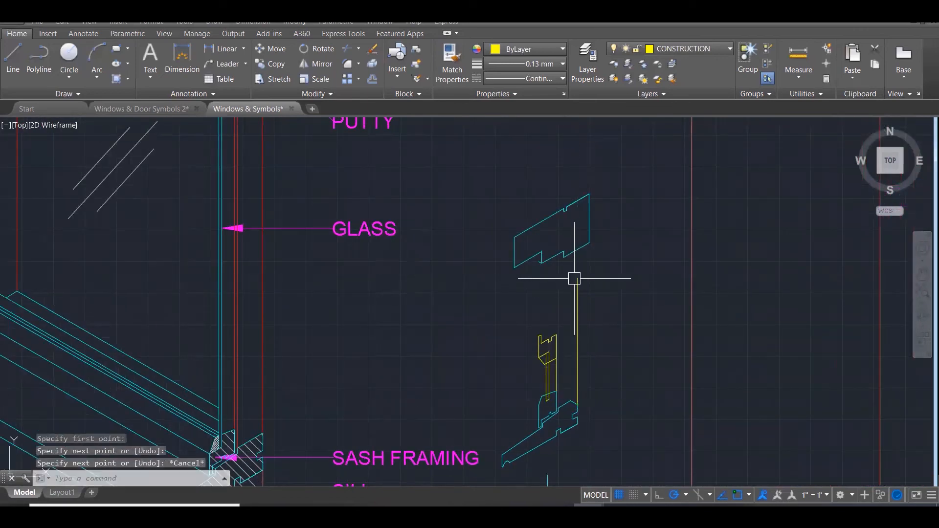
pyautogui.scroll(-4, 585, 337)
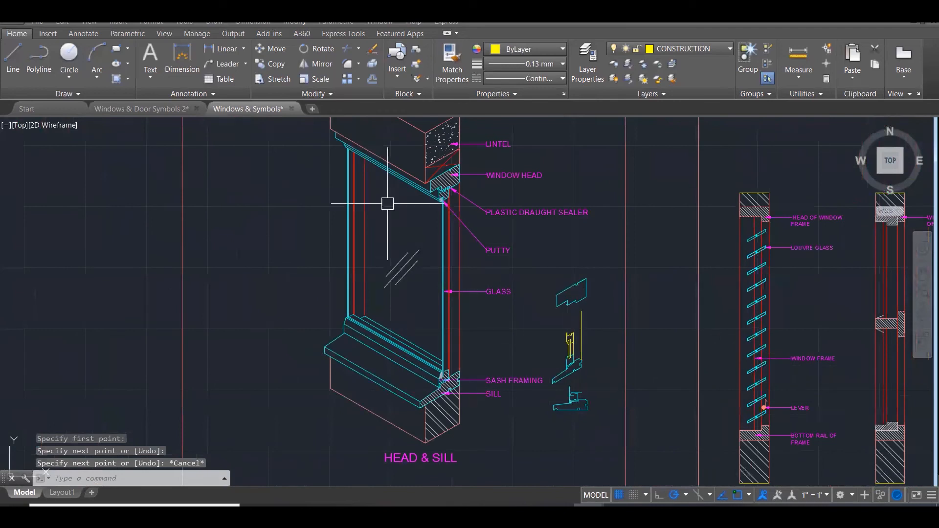
pyautogui.write('l')
pyautogui.press('Return')
pyautogui.click(431, 196)
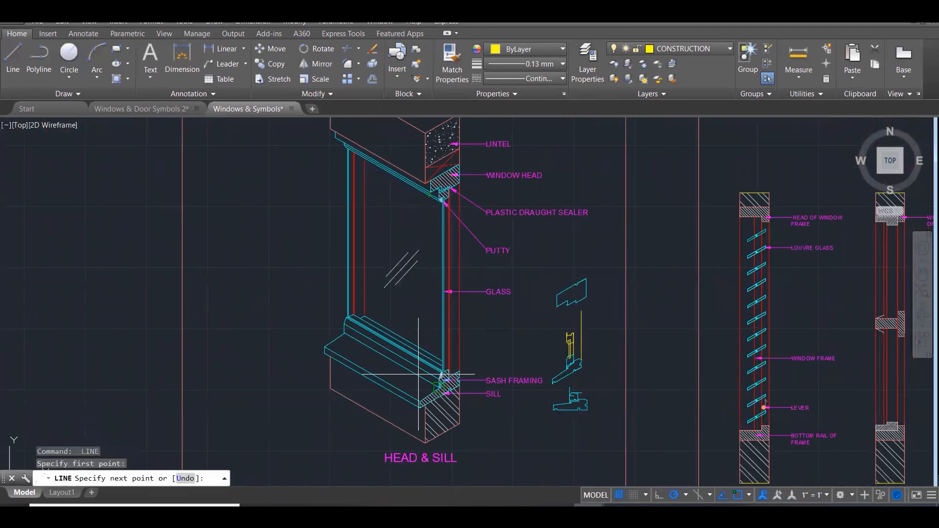
pyautogui.press('Escape')
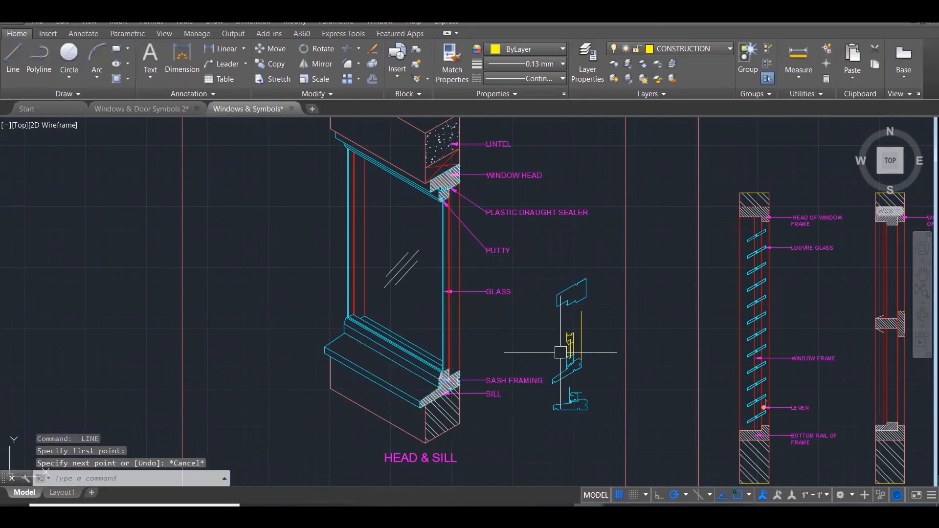
# Place an aligned dimension above the upper inclined edge of the reference window head, between its two upper corners
pyautogui.scroll(4, 573, 349)
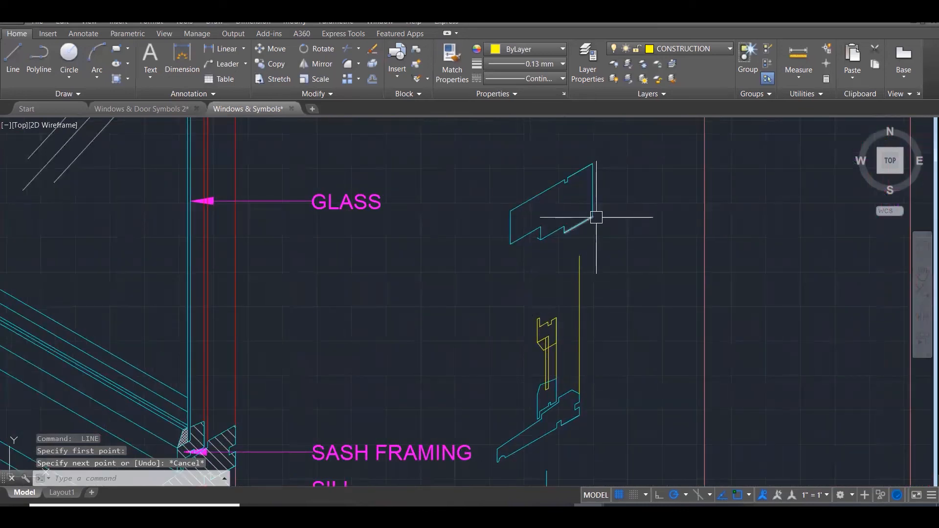
pyautogui.write('b')
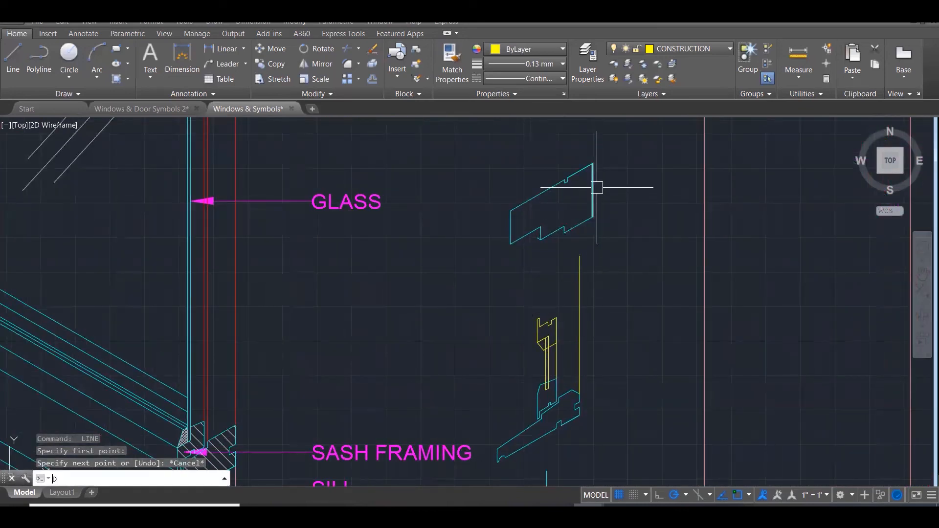
pyautogui.write('IM')
pyautogui.press('Return')
pyautogui.press('Return')
pyautogui.click(592, 163)
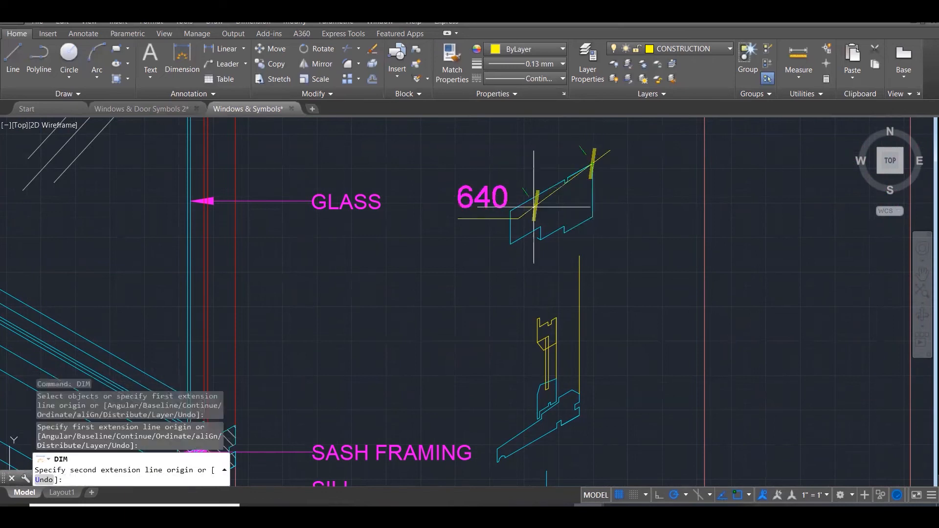
pyautogui.click(510, 211)
pyautogui.click(497, 160)
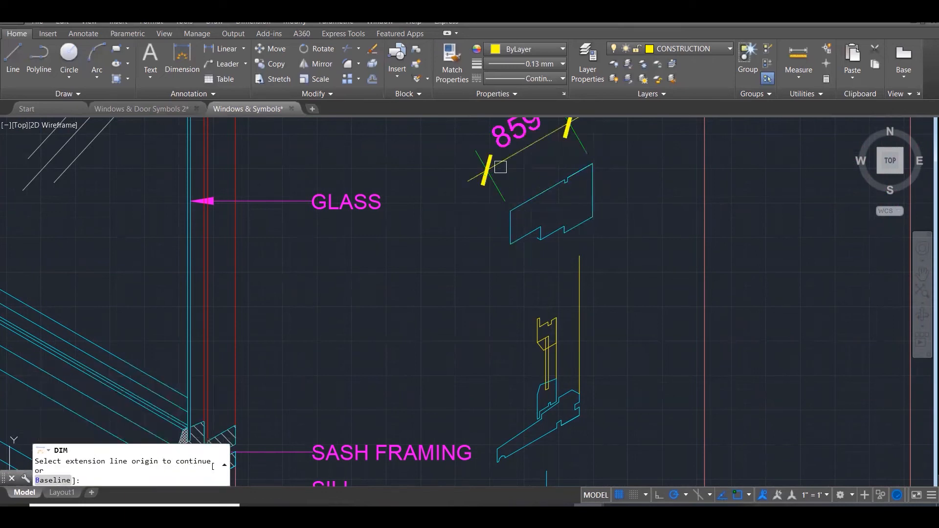
# Place a vertical dimension beside the reference window head's right edge, between its upper and lower right corners
pyautogui.press('Return')
pyautogui.press('Return')
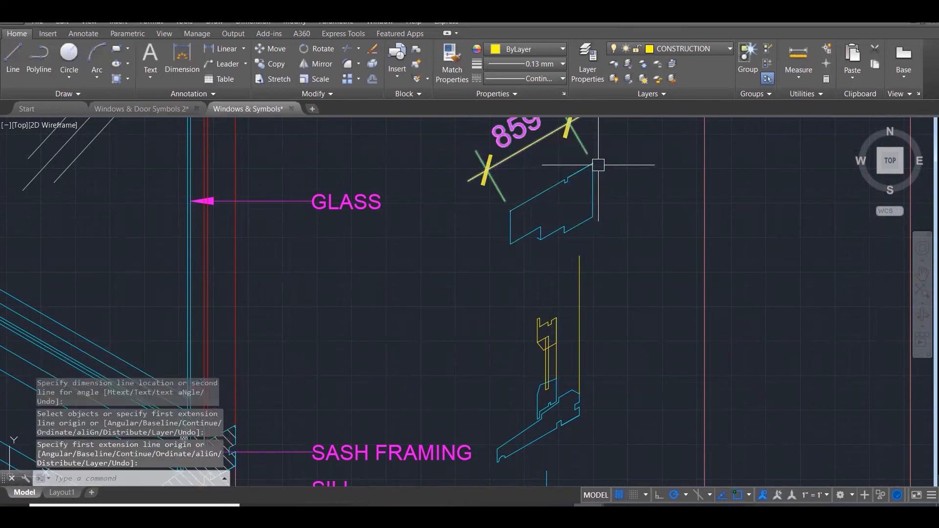
pyautogui.press('Return')
pyautogui.press('Return')
pyautogui.click(597, 164)
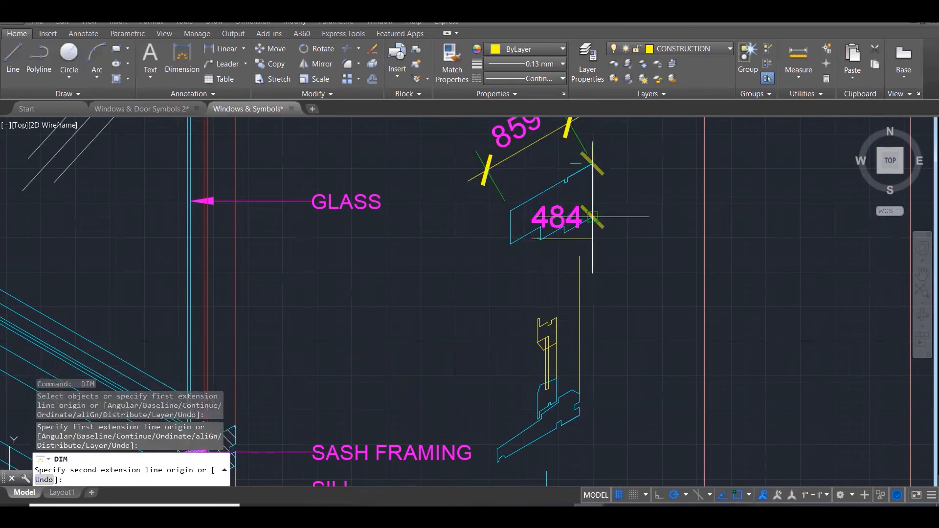
pyautogui.click(592, 216)
pyautogui.click(671, 215)
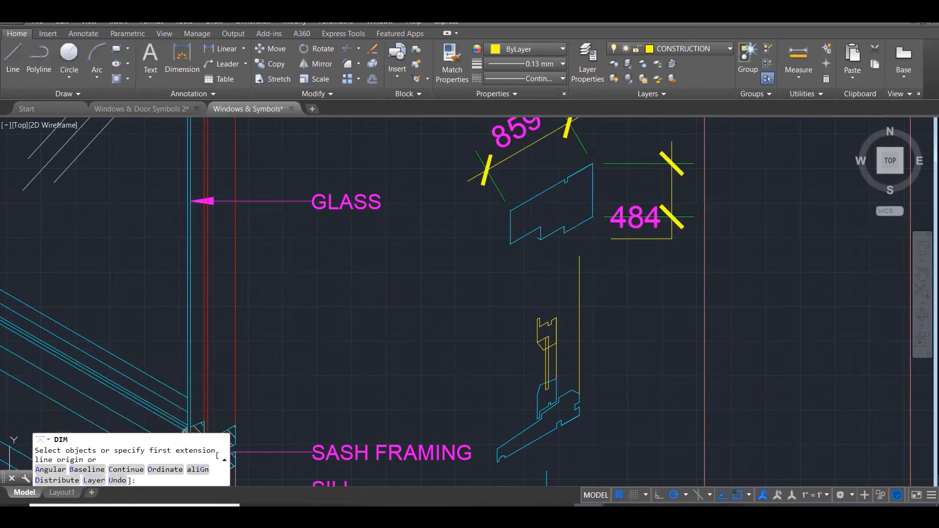
# Place a vertical dimension beside the reference window head's left edge, between its upper and lower left corners
pyautogui.click(509, 211)
pyautogui.click(510, 244)
pyautogui.click(443, 266)
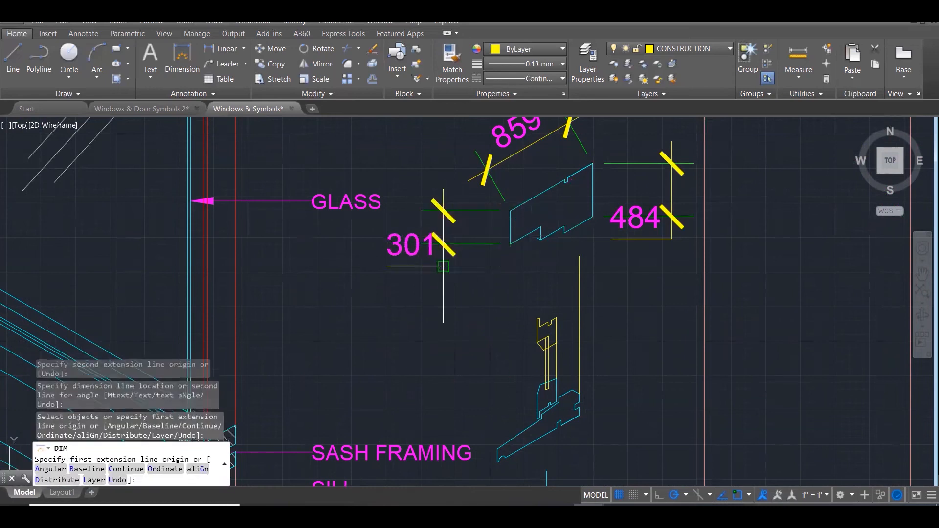
pyautogui.press('Escape')
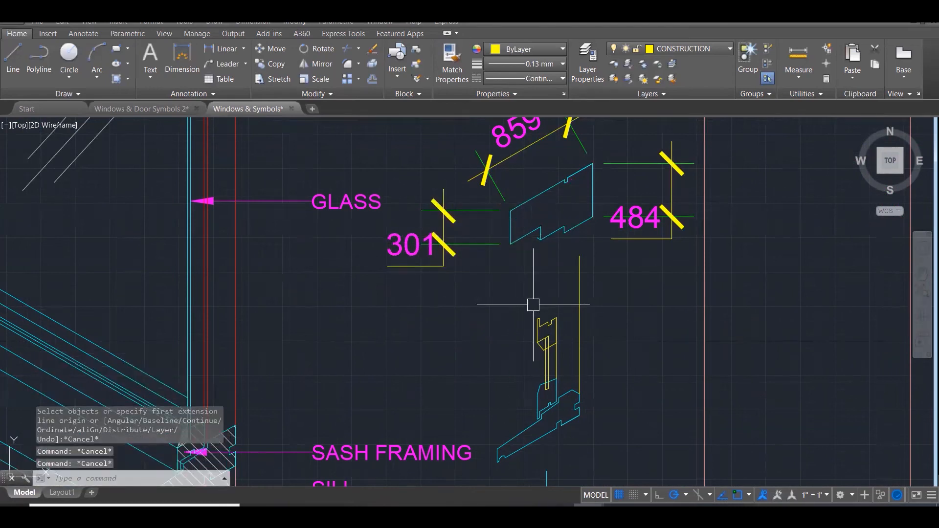
# Draw an 859 line at 210° from the upper end of the vertical line rising from the sill, forming the new head's top edge
pyautogui.scroll(-1, 544, 282)
pyautogui.write('l')
pyautogui.press('Return')
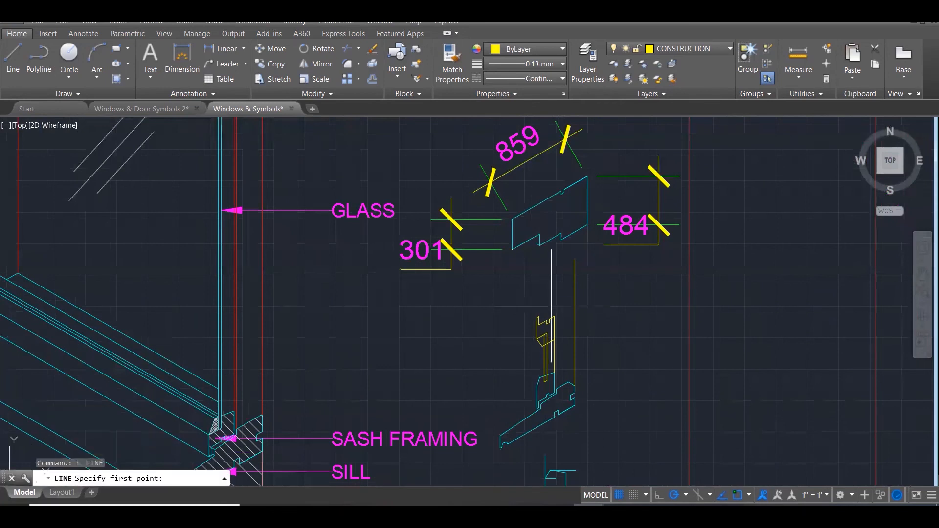
pyautogui.scroll(2, 551, 306)
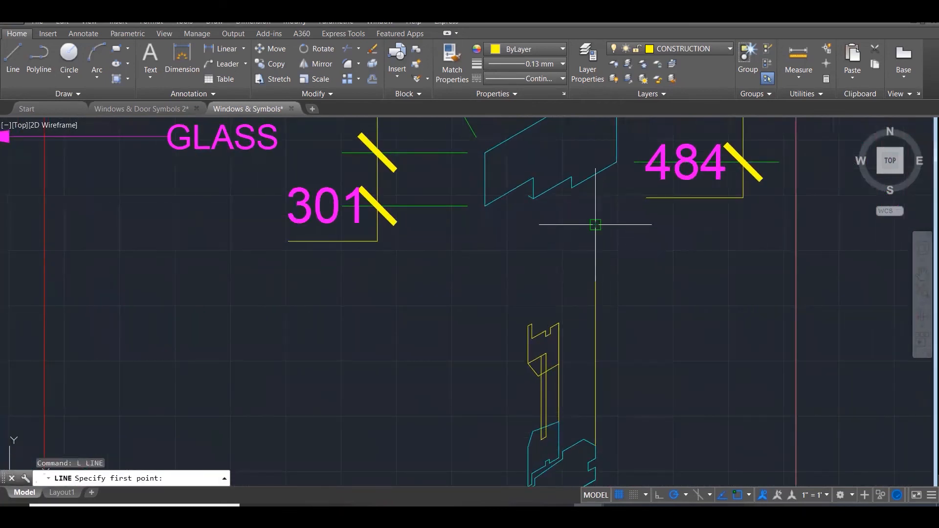
pyautogui.click(596, 224)
pyautogui.scroll(-2, 520, 279)
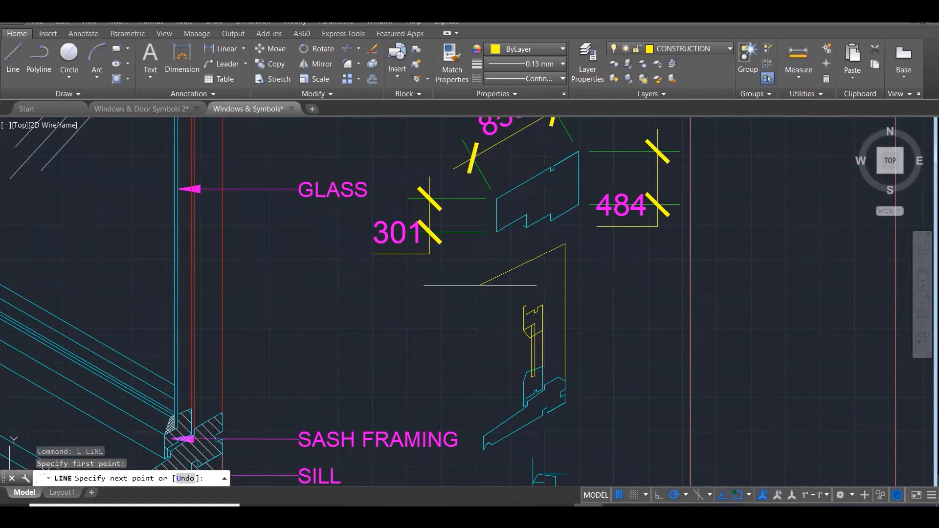
pyautogui.scroll(-2, 474, 297)
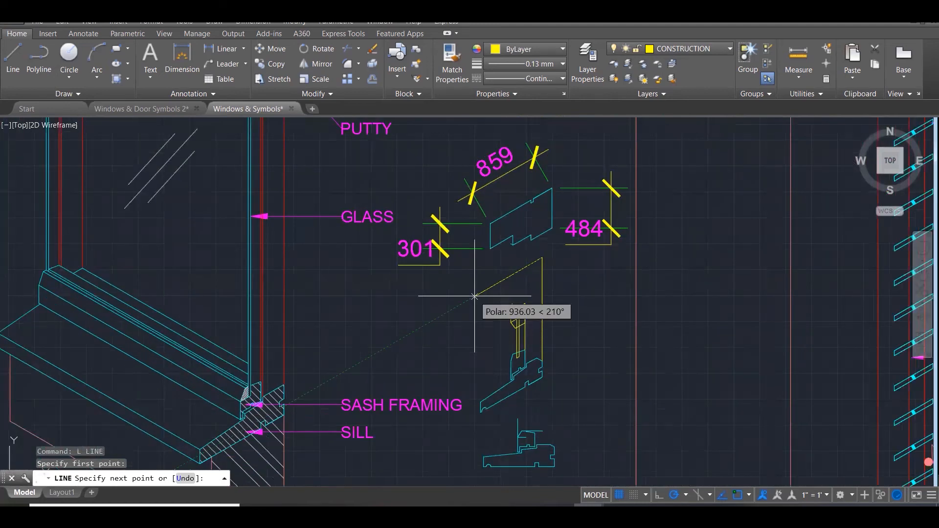
pyautogui.write('859')
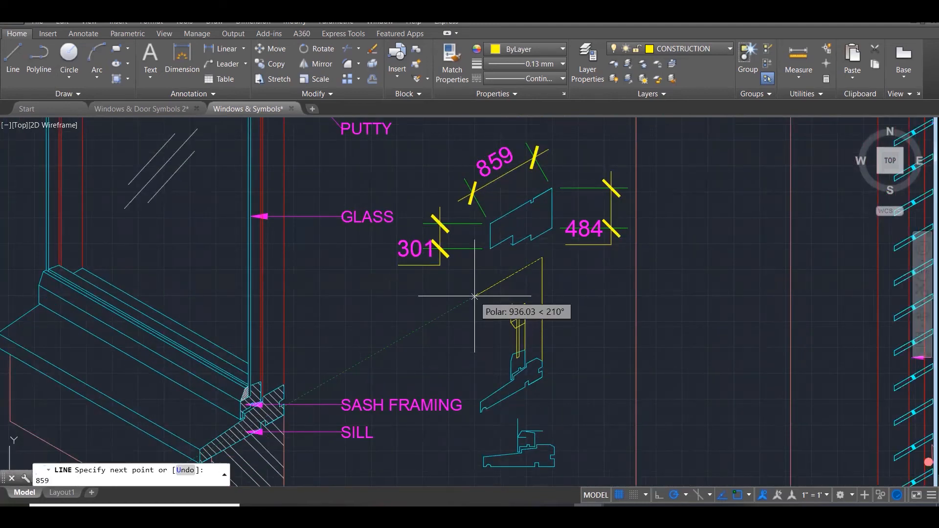
pyautogui.press('Return')
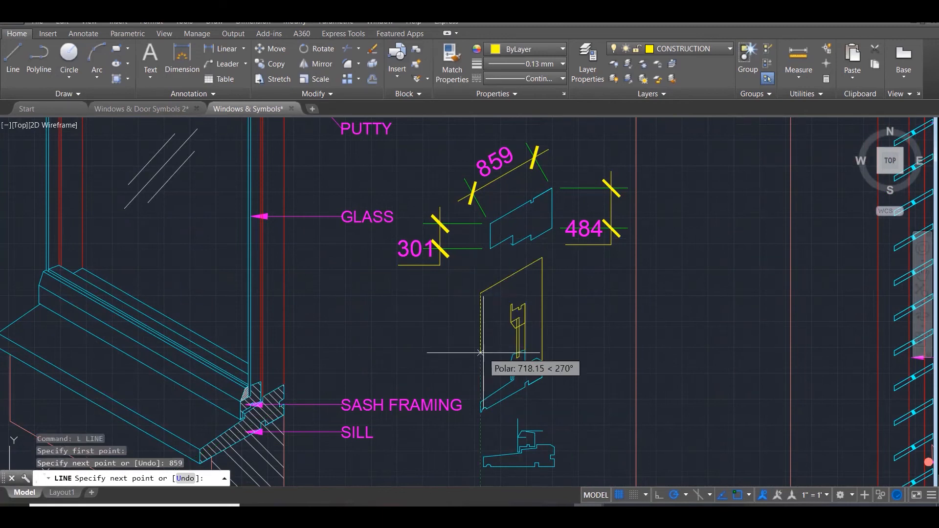
# Continue the new head outline 301 straight down, then about 548 back along 30° as its lower inclined edge
pyautogui.write('1')
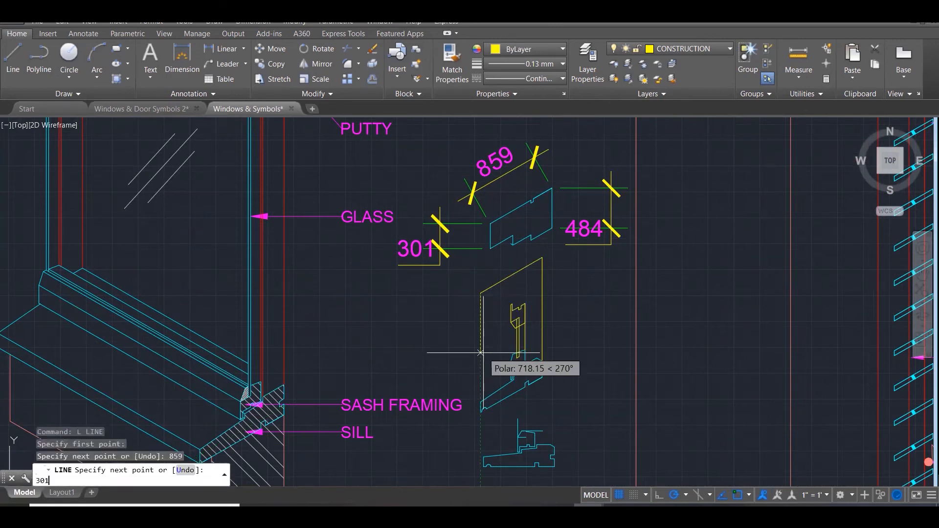
pyautogui.press('Return')
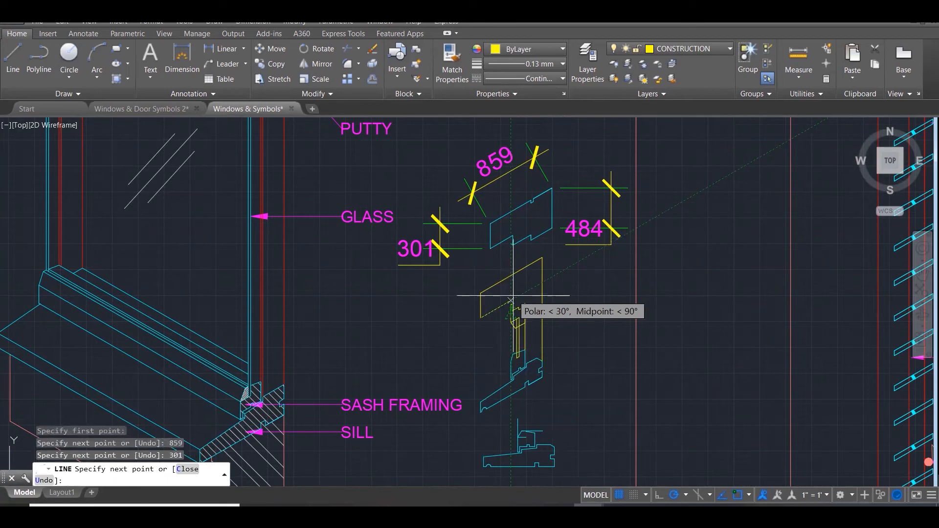
pyautogui.scroll(2, 511, 297)
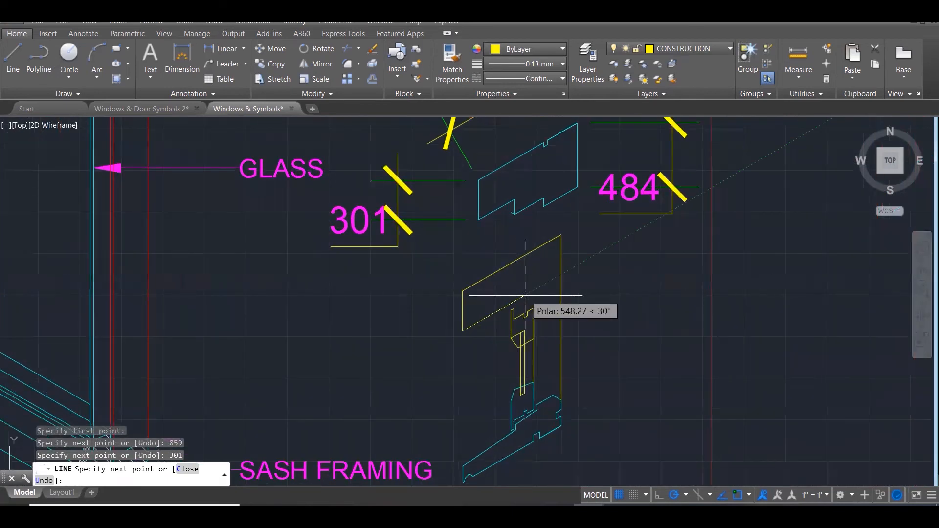
pyautogui.scroll(-1, 526, 295)
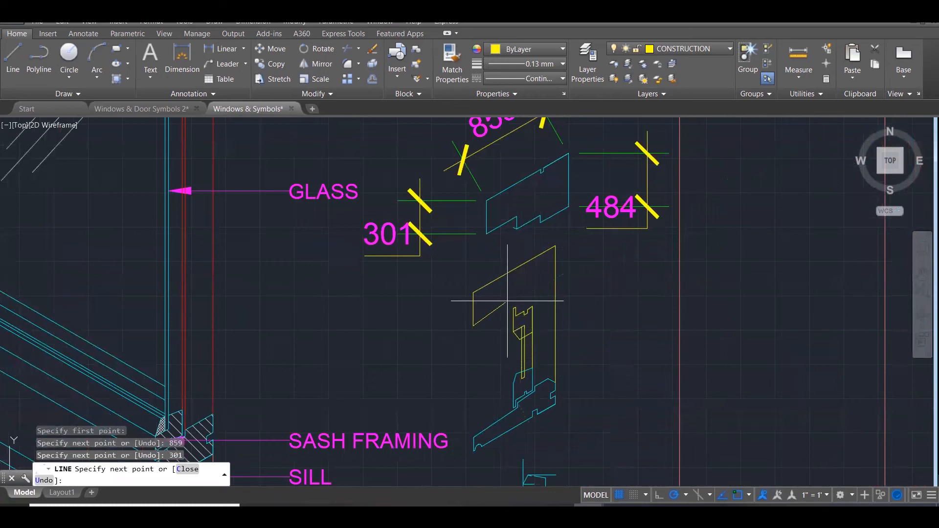
pyautogui.press('Escape')
pyautogui.press('Escape')
pyautogui.press('Escape')
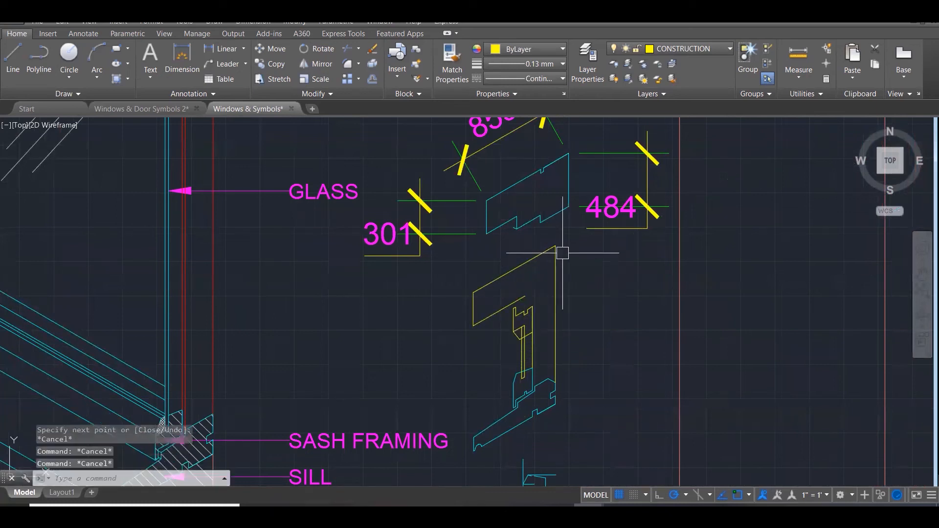
# Draw the new head's right edge 484 down from its upper right corner, followed by a long construction line at 210° past the sash
pyautogui.write('l')
pyautogui.press('Return')
pyautogui.click(555, 245)
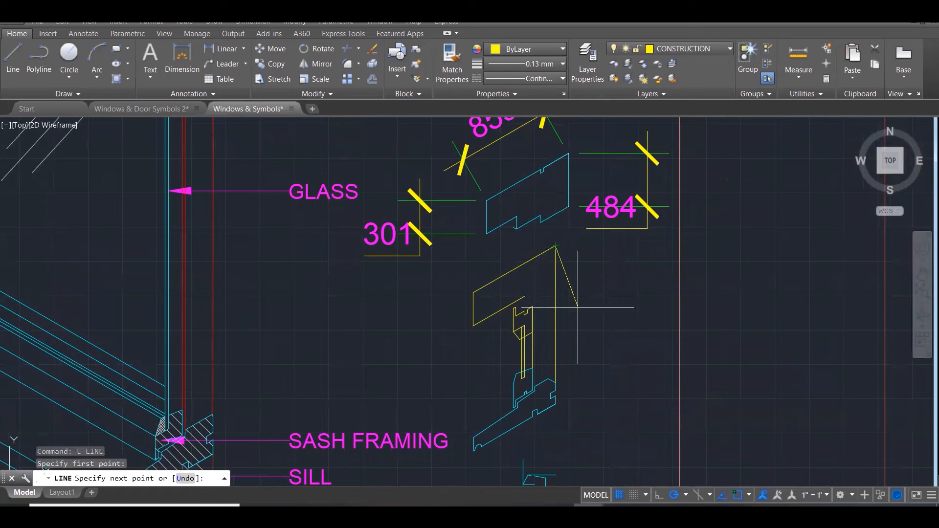
pyautogui.write('484')
pyautogui.press('Return')
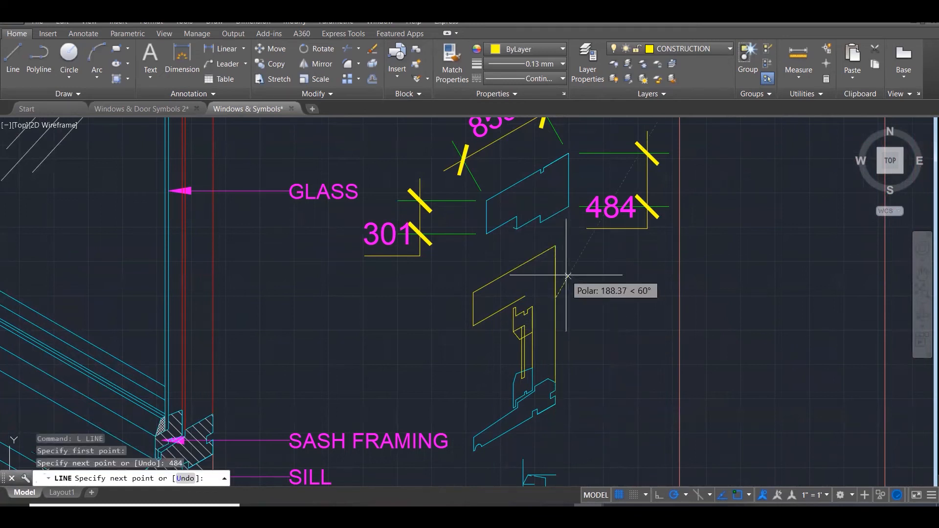
pyautogui.scroll(4, 504, 321)
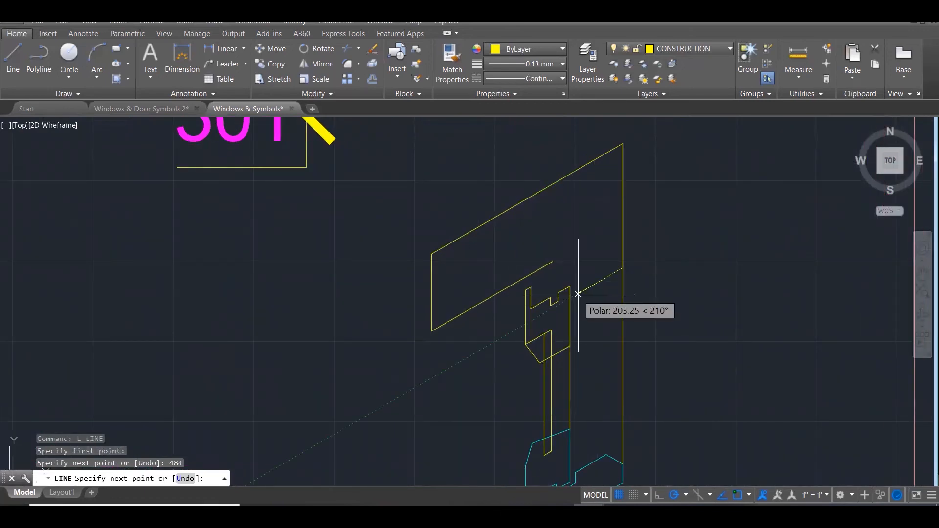
pyautogui.scroll(-3, 578, 294)
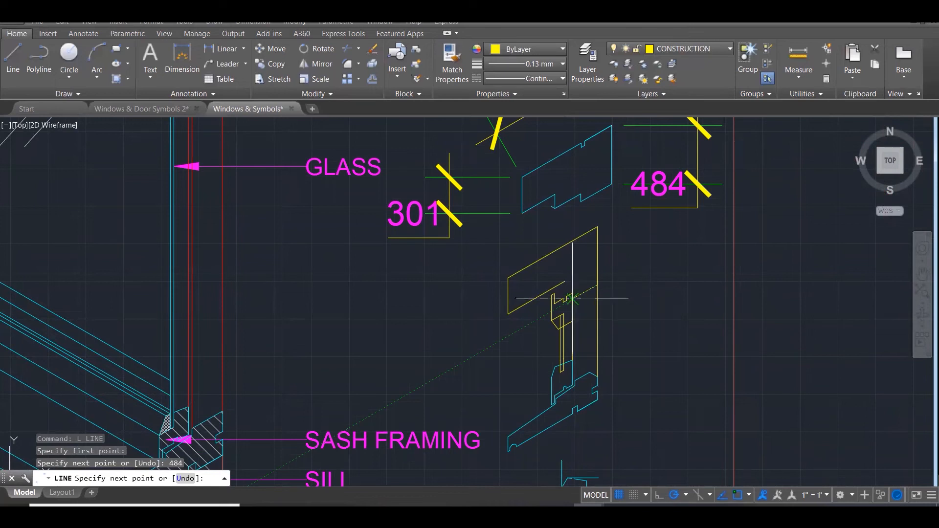
pyautogui.click(464, 362)
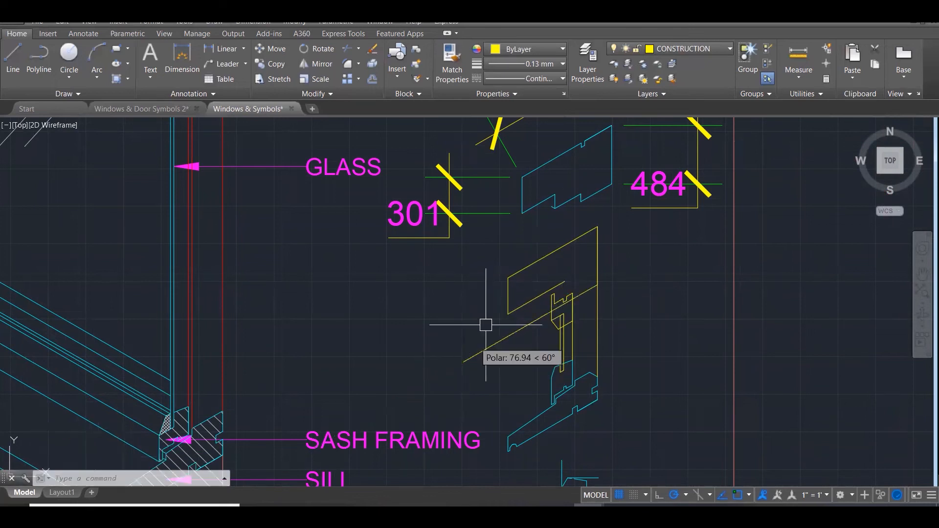
pyautogui.press('Escape')
pyautogui.press('Escape')
pyautogui.press('Escape')
# Measure the reference head's lower edge from the foot of its right-hand notch to the lower right corner
pyautogui.write('DI')
pyautogui.press('Return')
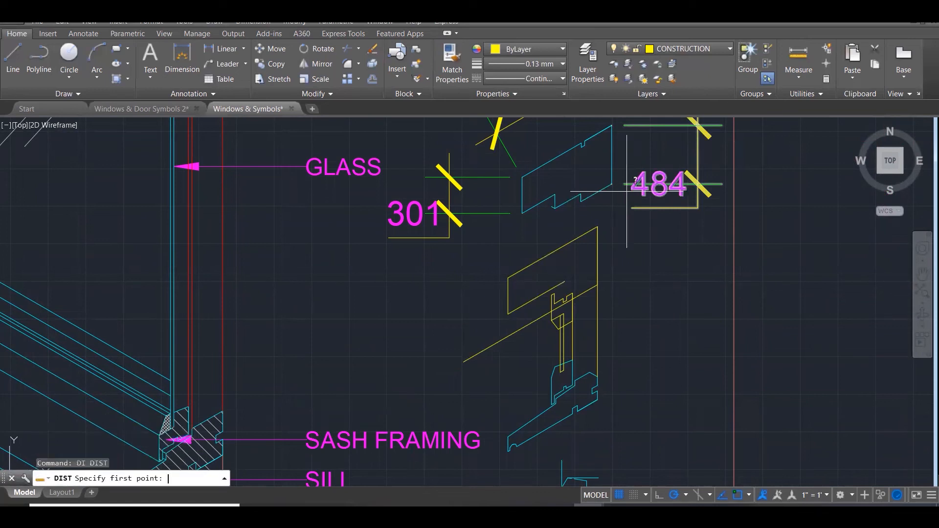
pyautogui.click(581, 201)
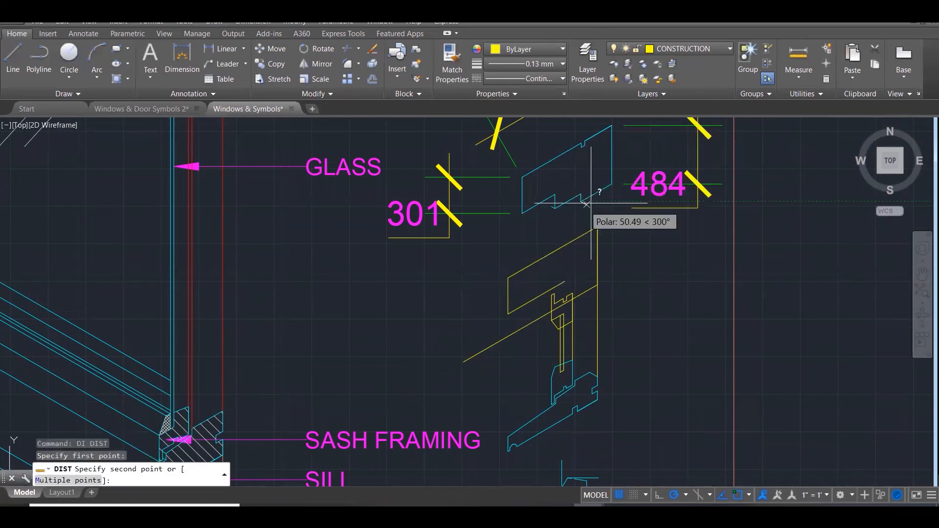
pyautogui.click(612, 184)
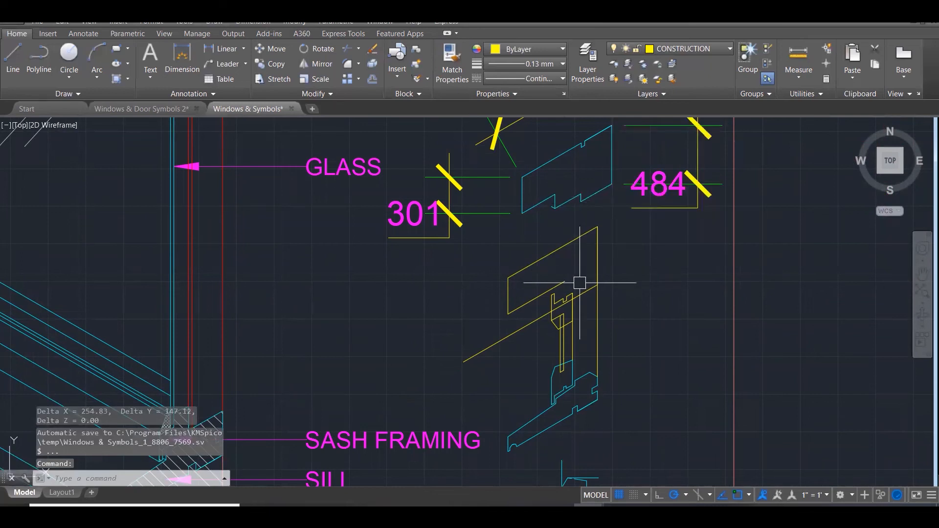
# From the lower end of the new head's 484 edge, draw a 254 segment at 210° and a 33 segment straight up
pyautogui.scroll(3, 582, 290)
pyautogui.scroll(1, 582, 290)
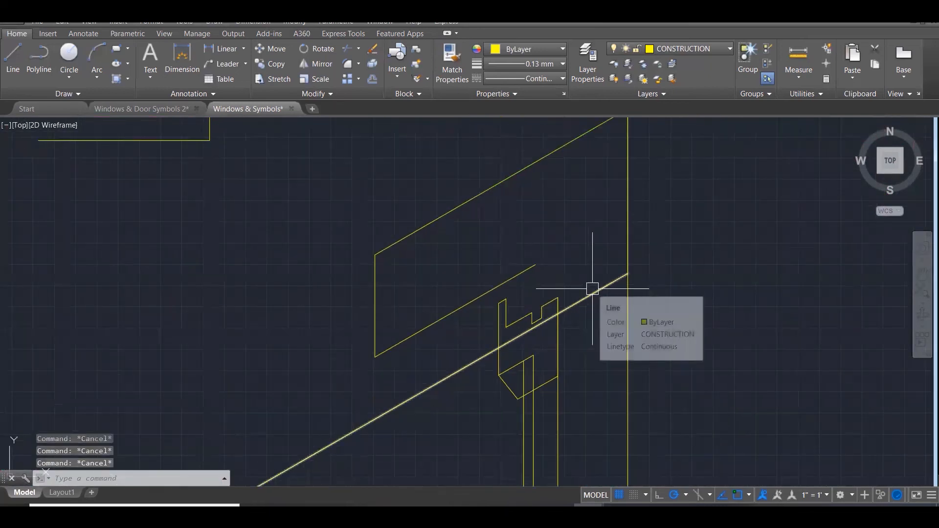
pyautogui.write('l')
pyautogui.press('Return')
pyautogui.click(628, 274)
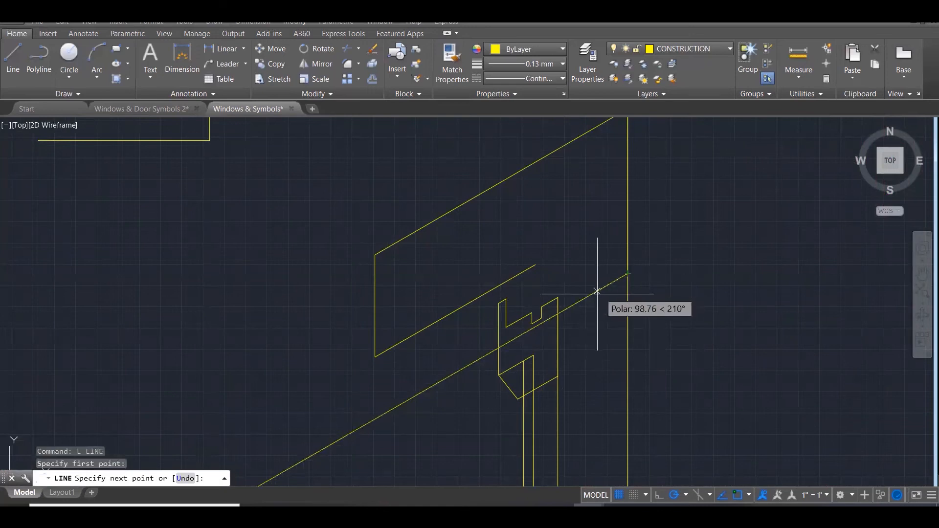
pyautogui.write('254')
pyautogui.press('Return')
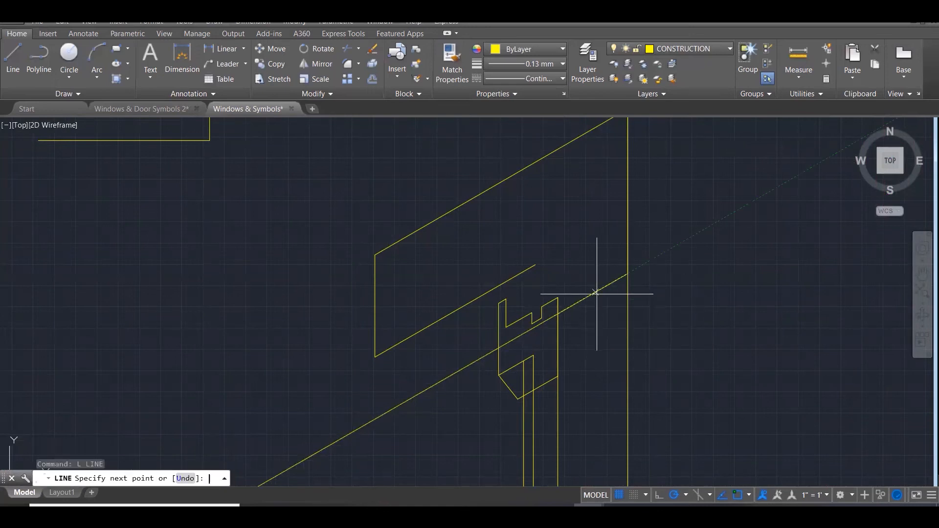
pyautogui.scroll(-5, 553, 209)
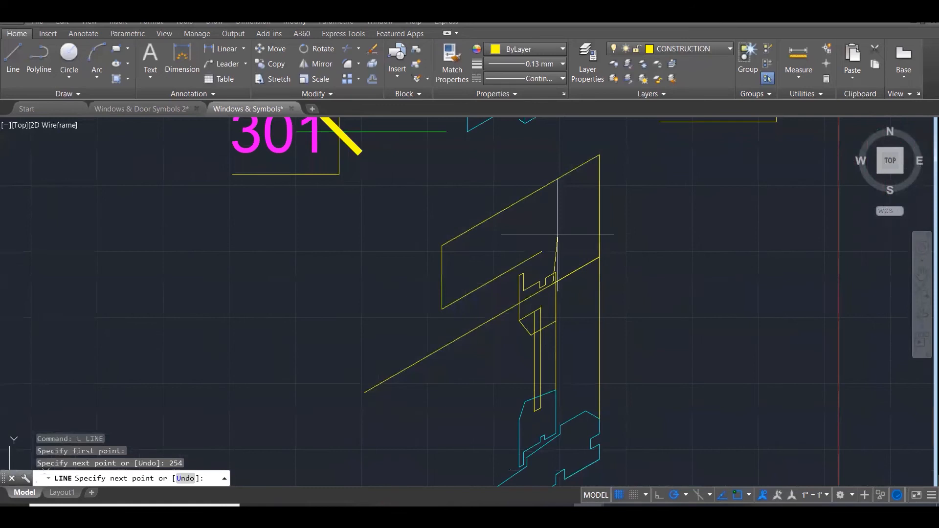
pyautogui.scroll(3, 553, 249)
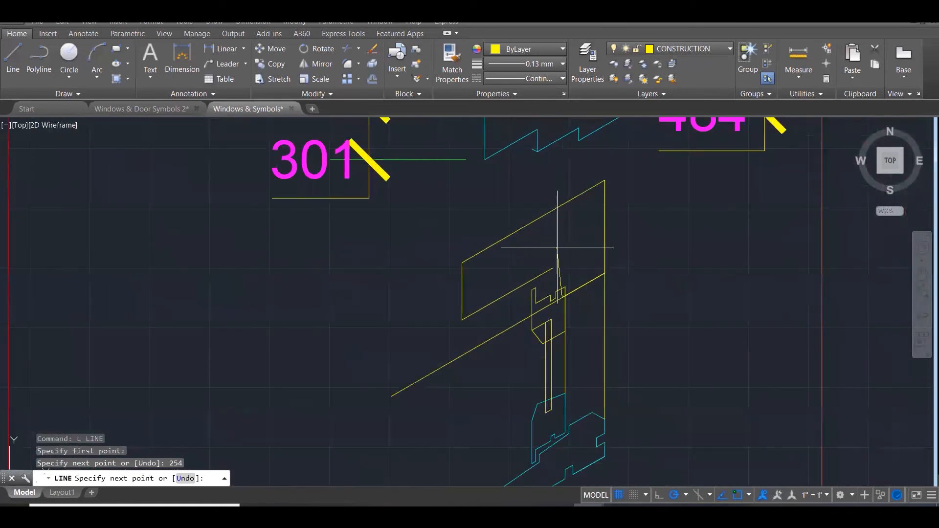
pyautogui.press('Return')
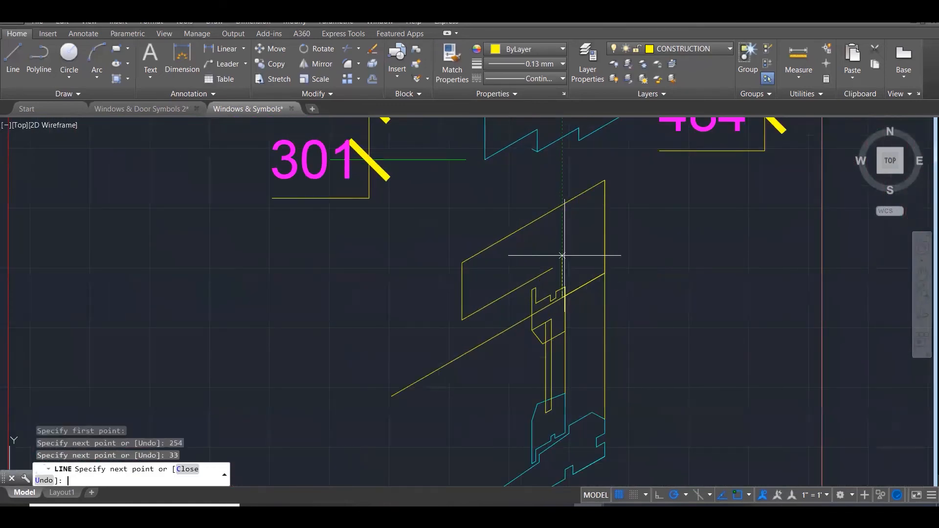
# Extend the head's lower outline from the top of the 33 segment with an inclined line about 353 long at 210°
pyautogui.scroll(2, 517, 294)
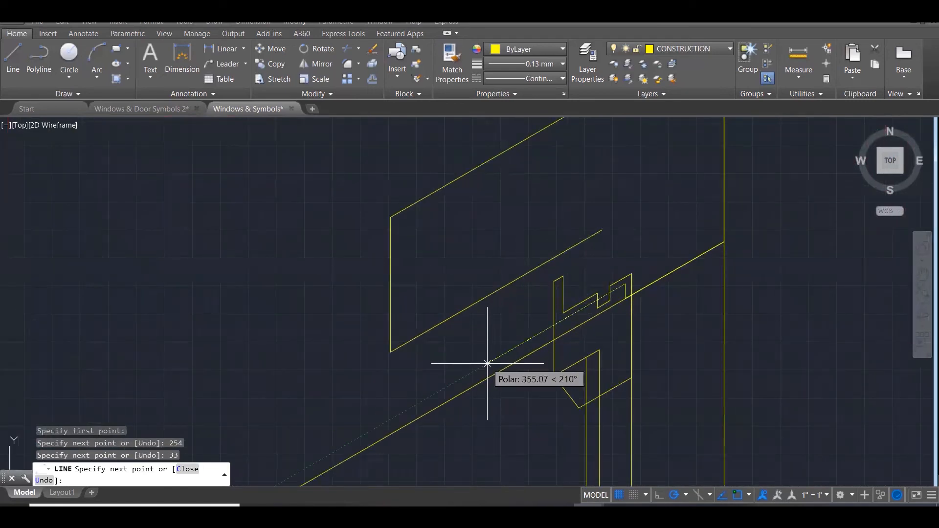
pyautogui.scroll(-2, 487, 363)
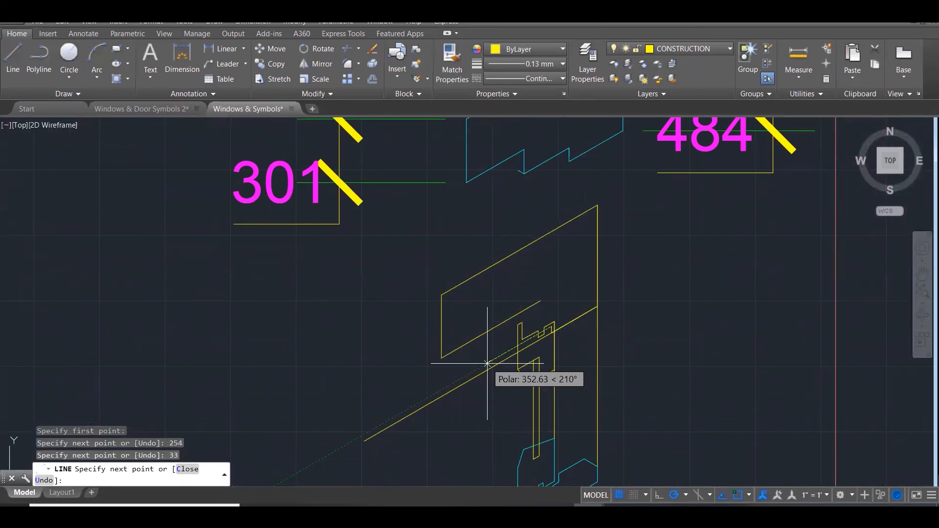
pyautogui.click(487, 364)
pyautogui.press('Escape')
pyautogui.press('Escape')
pyautogui.press('Escape')
# Move the six lines of the new head outline straight up by their lower right corner, clear of the sash top
pyautogui.click(582, 317)
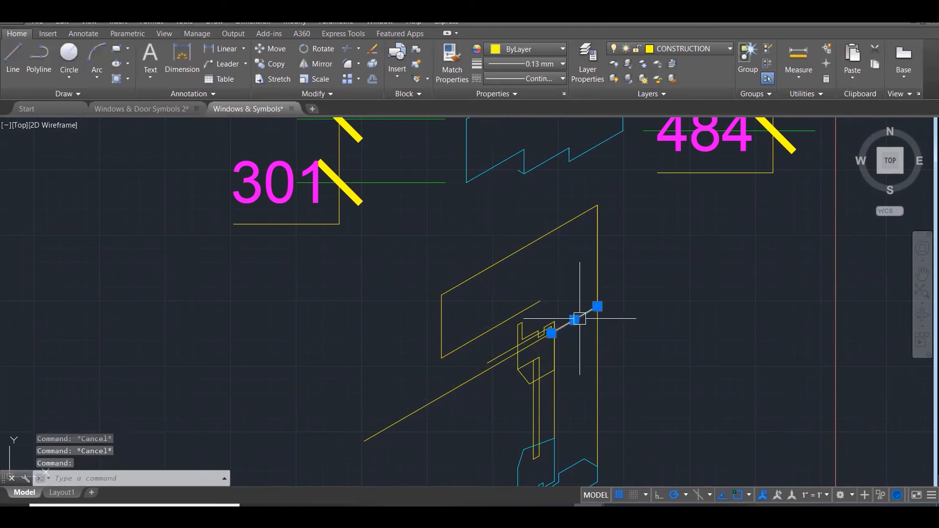
pyautogui.scroll(3, 576, 320)
pyautogui.click(467, 363)
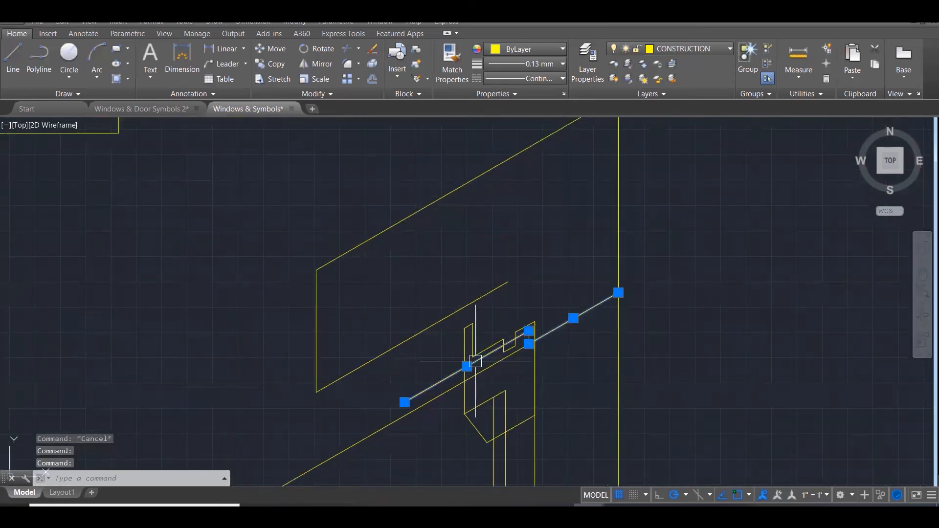
pyautogui.scroll(3, 514, 336)
pyautogui.scroll(-4, 529, 338)
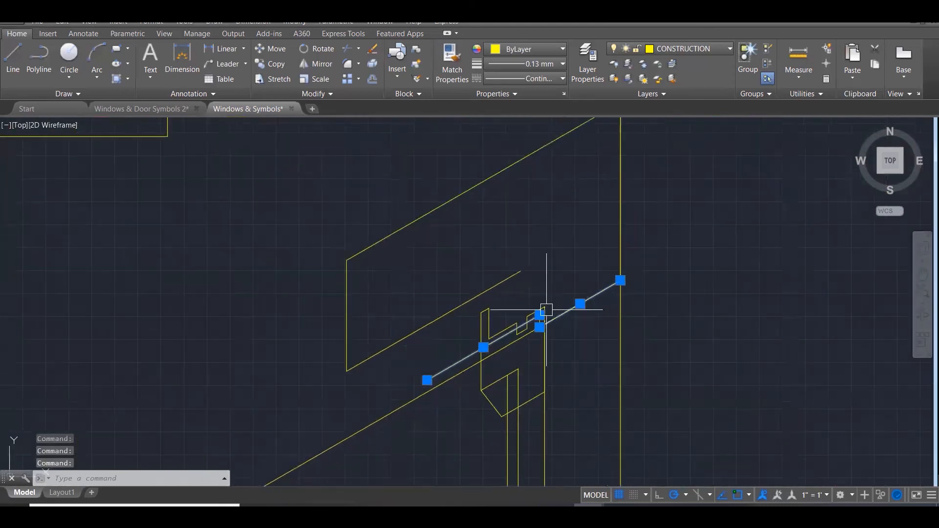
pyautogui.click(491, 292)
pyautogui.click(367, 285)
pyautogui.click(393, 249)
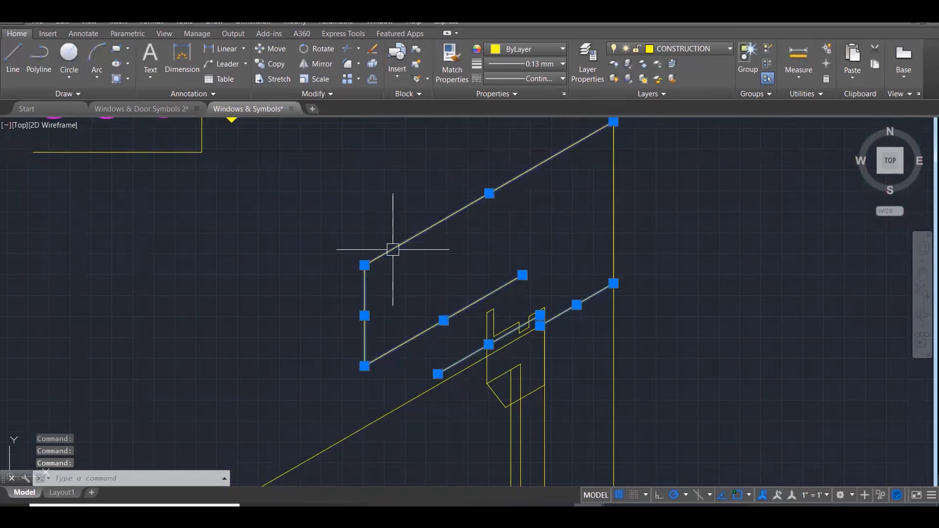
pyautogui.click(619, 211)
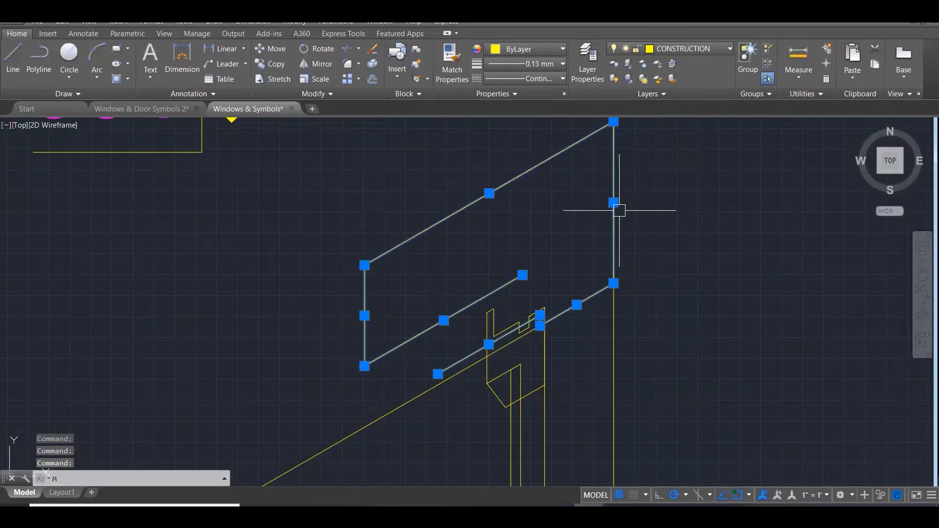
pyautogui.write('M')
pyautogui.press('Return')
pyautogui.click(613, 283)
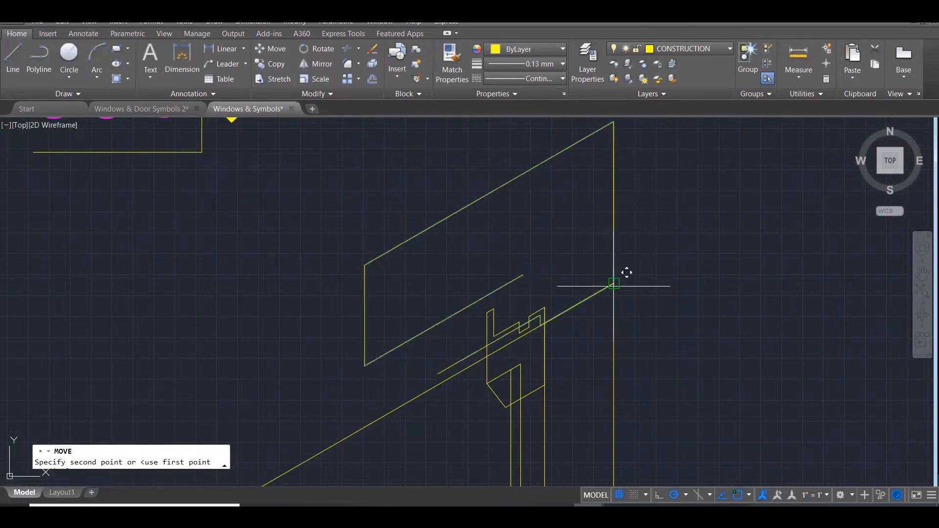
pyautogui.click(618, 230)
# Erase the long 210° construction line running from the right vertical across the sash top
pyautogui.scroll(-2, 582, 305)
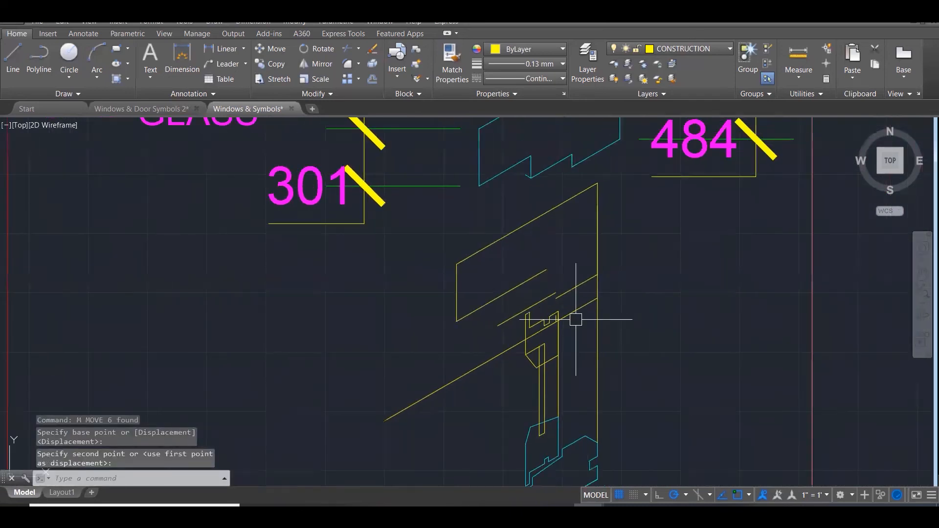
pyautogui.click(574, 309)
pyautogui.press('Delete')
pyautogui.scroll(-1, 578, 323)
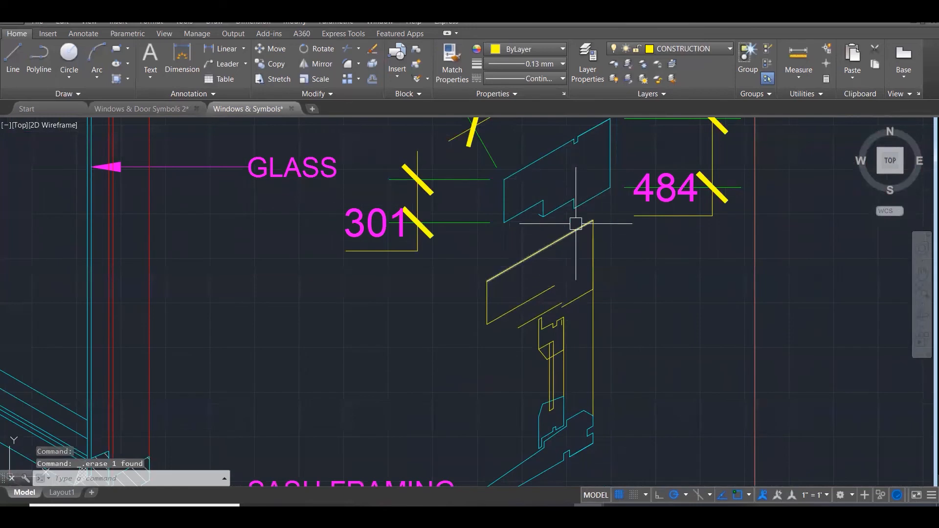
# Measure the vertical edge of the right-hand notch in the reference head's lower outline
pyautogui.scroll(2, 568, 266)
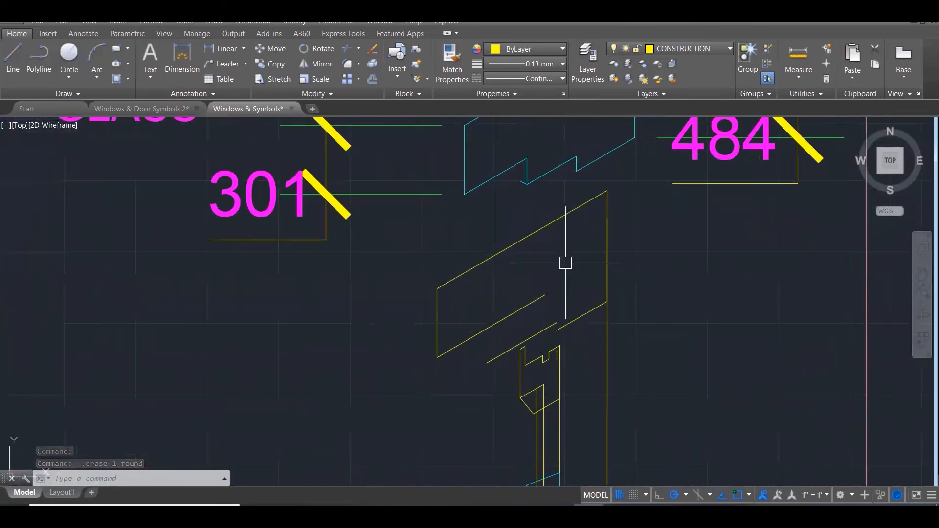
pyautogui.press('Escape')
pyautogui.press('Escape')
pyautogui.press('Escape')
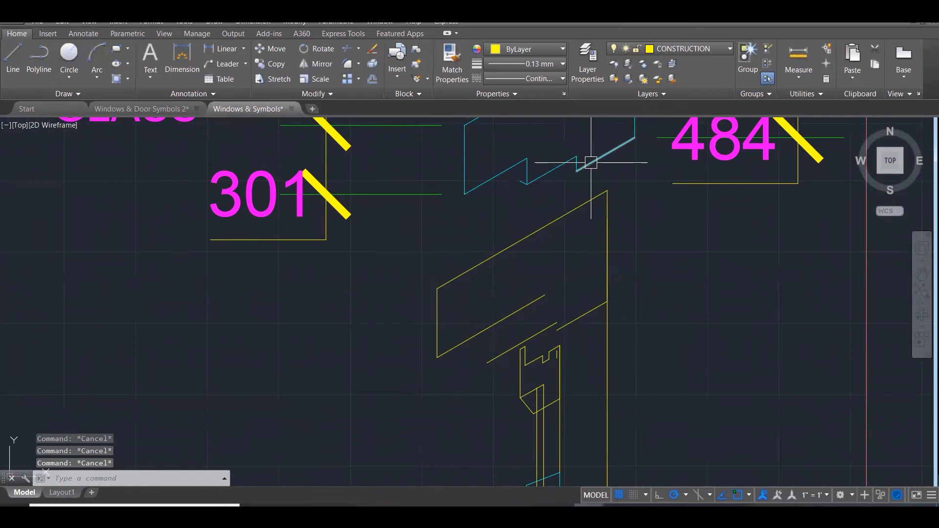
pyautogui.write('di')
pyautogui.press('Return')
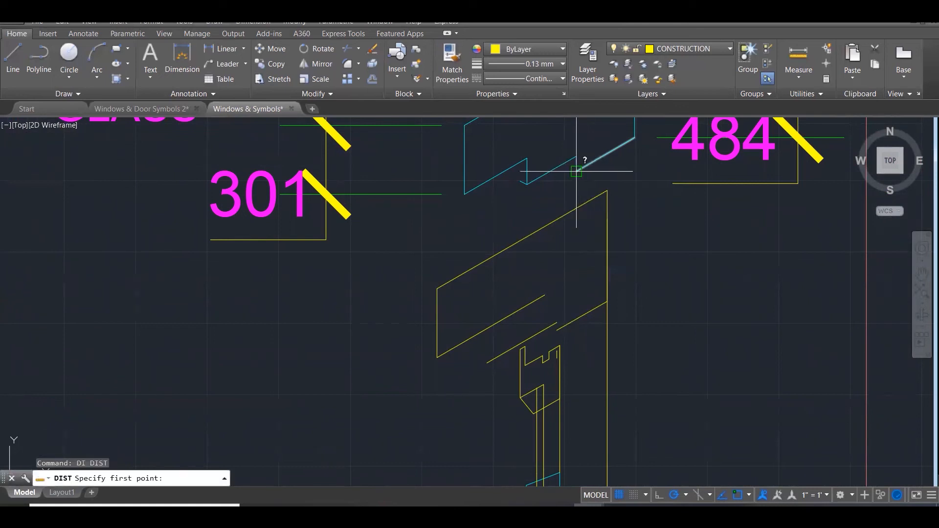
pyautogui.click(576, 172)
pyautogui.click(576, 157)
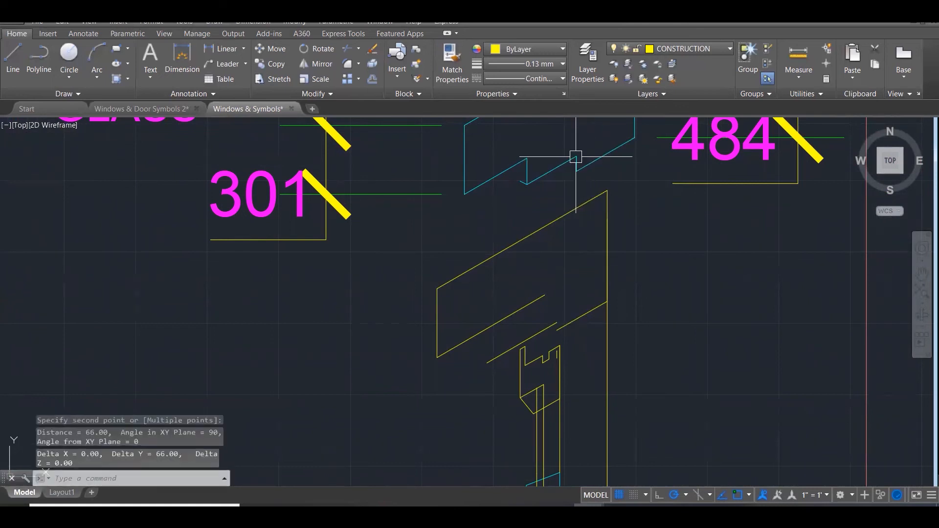
pyautogui.press('Escape')
pyautogui.press('Escape')
# Erase the new head's lower inclined line that starts above the end of the 254 segment
pyautogui.scroll(3, 548, 327)
pyautogui.click(548, 326)
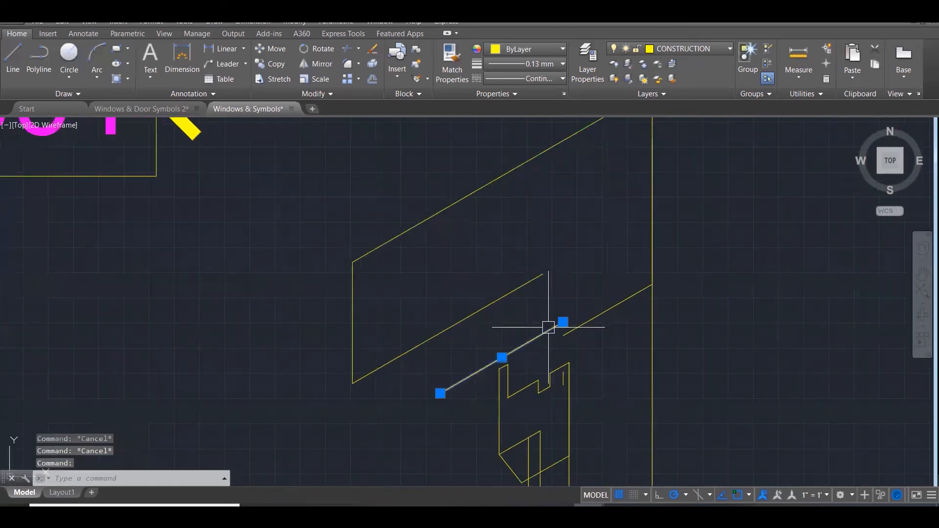
pyautogui.press('Delete')
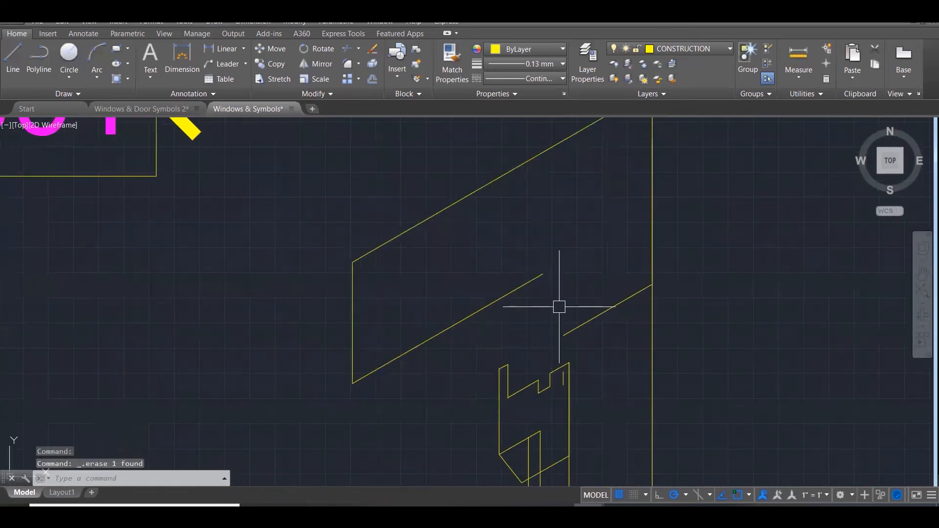
# From the end of the 254 segment, draw a 66 segment straight up, followed by a line down to the erased incline's lower end position
pyautogui.write('l')
pyautogui.press('Return')
pyautogui.click(563, 335)
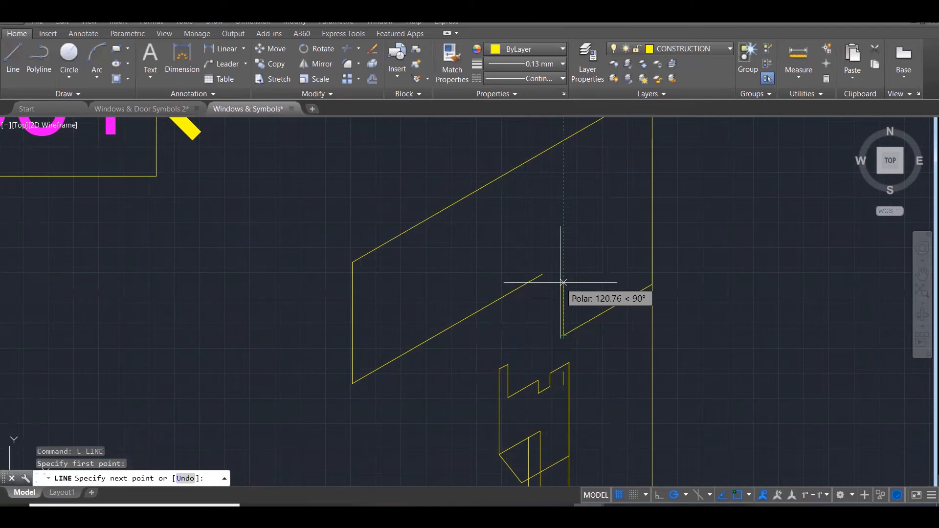
pyautogui.write('66')
pyautogui.press('Return')
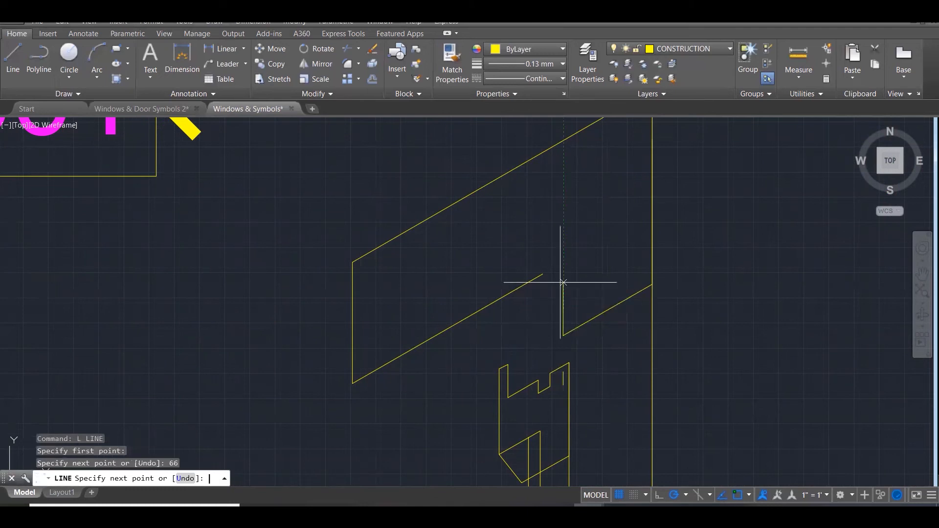
pyautogui.click(430, 385)
pyautogui.scroll(-5, 431, 386)
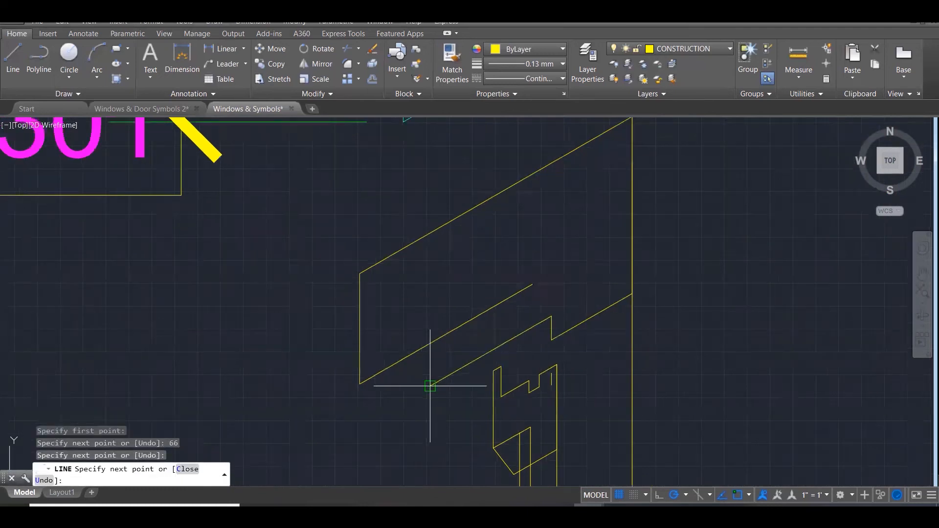
pyautogui.press('Escape')
pyautogui.press('Escape')
# Measure the reference head's inclined lower edge between its right-hand and left-hand notches
pyautogui.write('DI')
pyautogui.press('Return')
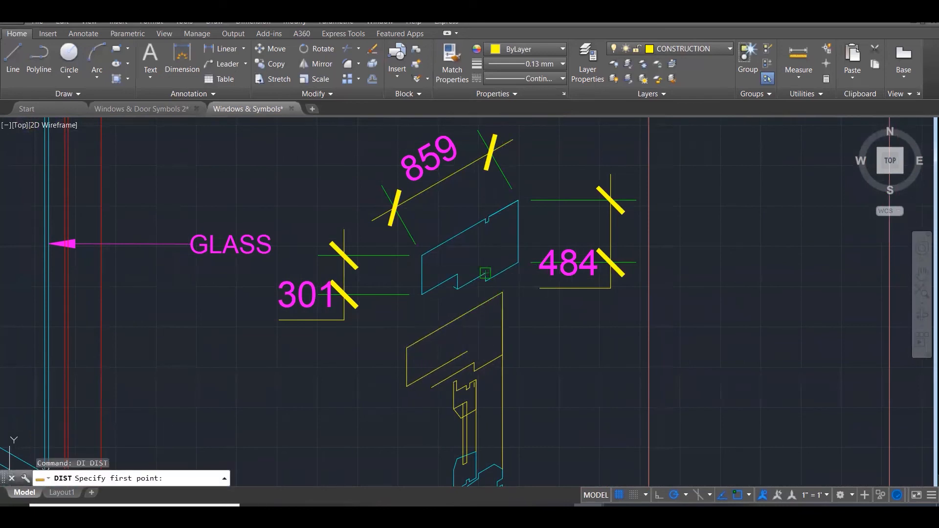
pyautogui.click(485, 273)
pyautogui.click(455, 288)
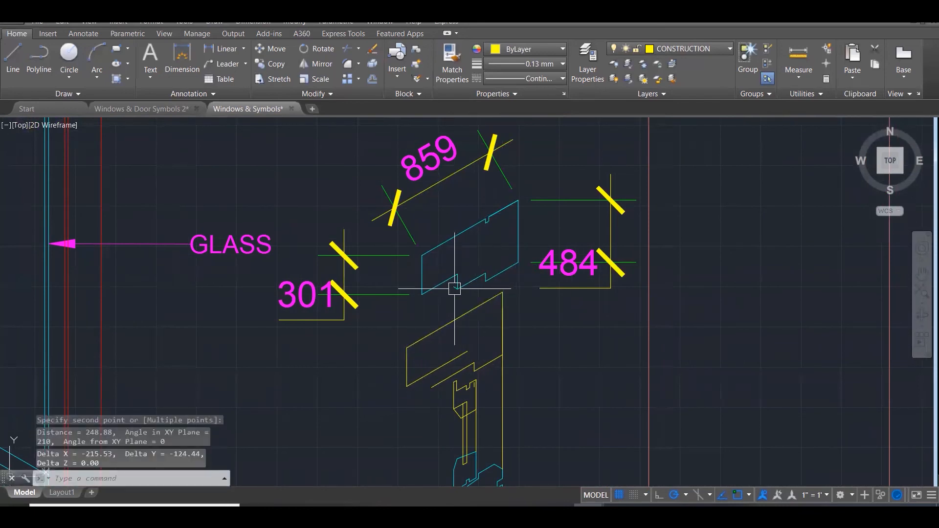
# Measure the vertical edge of the left-hand notch in the reference head's lower outline
pyautogui.scroll(2, 454, 289)
pyautogui.press('Return')
pyautogui.click(458, 288)
pyautogui.click(456, 267)
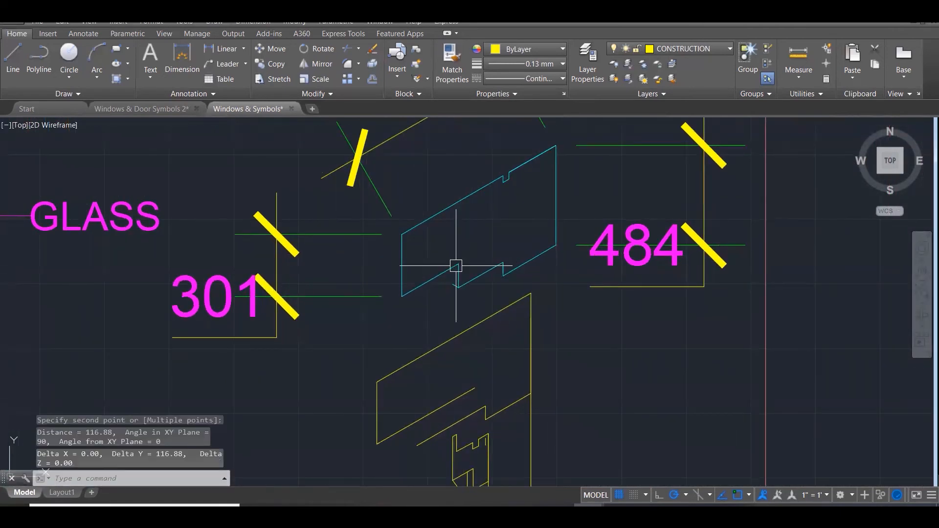
pyautogui.scroll(-2, 455, 266)
pyautogui.scroll(2, 463, 364)
pyautogui.press('Escape')
pyautogui.press('Escape')
pyautogui.press('Escape')
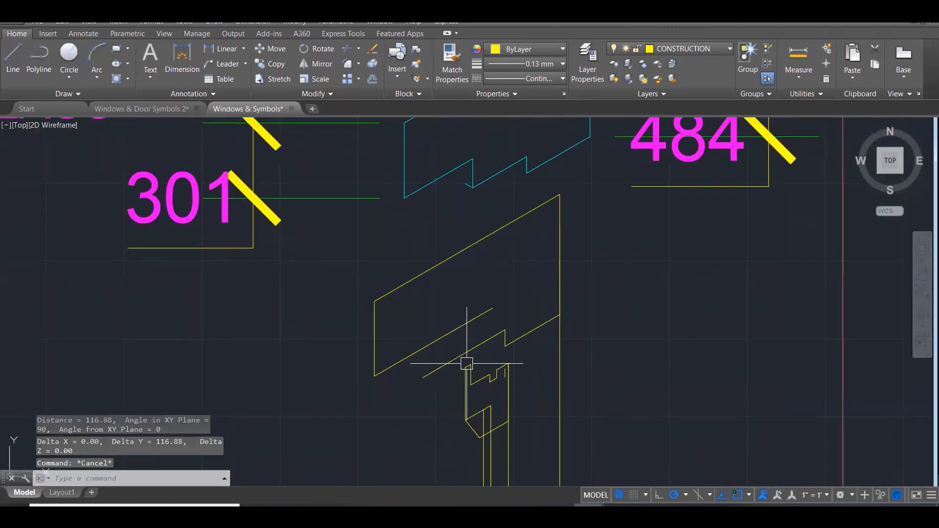
# From the top of the new head's 66 segment, draw a 248 segment at 210° and a 116 segment straight up
pyautogui.press('Return')
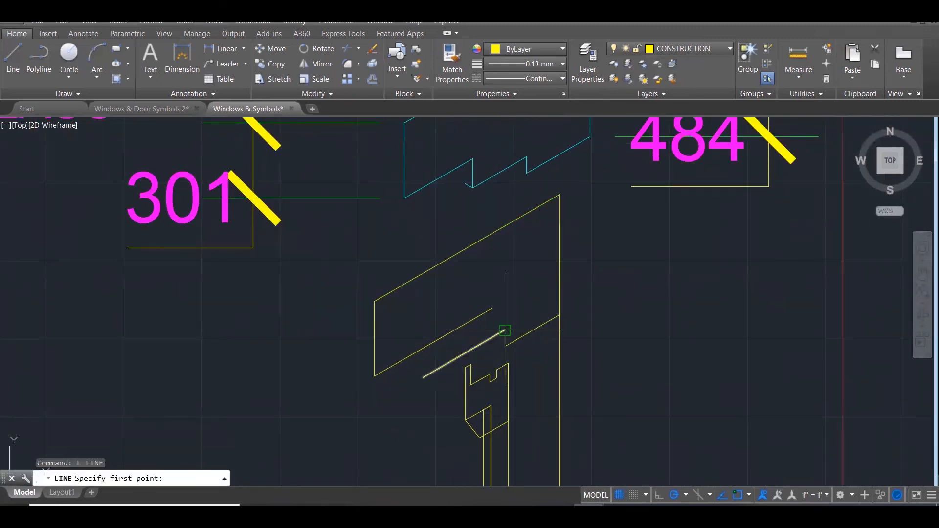
pyautogui.click(504, 331)
pyautogui.write('248')
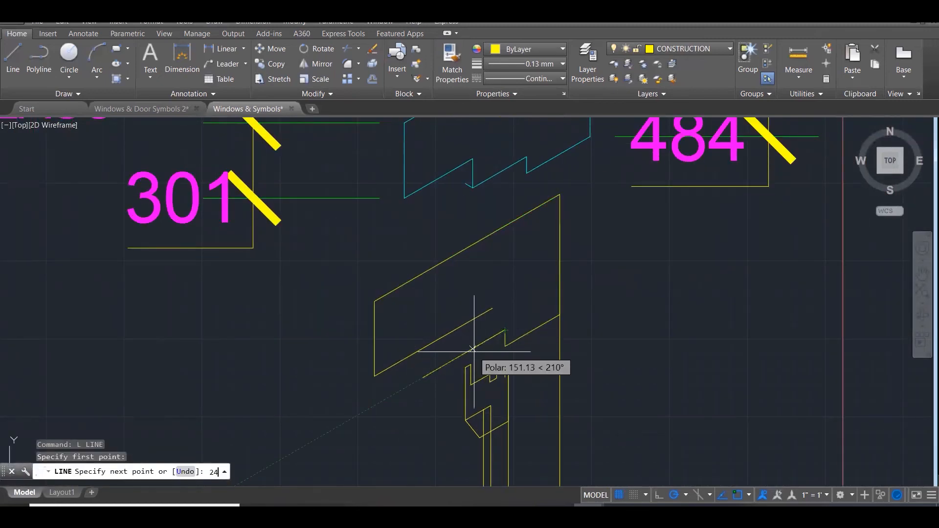
pyautogui.press('Return')
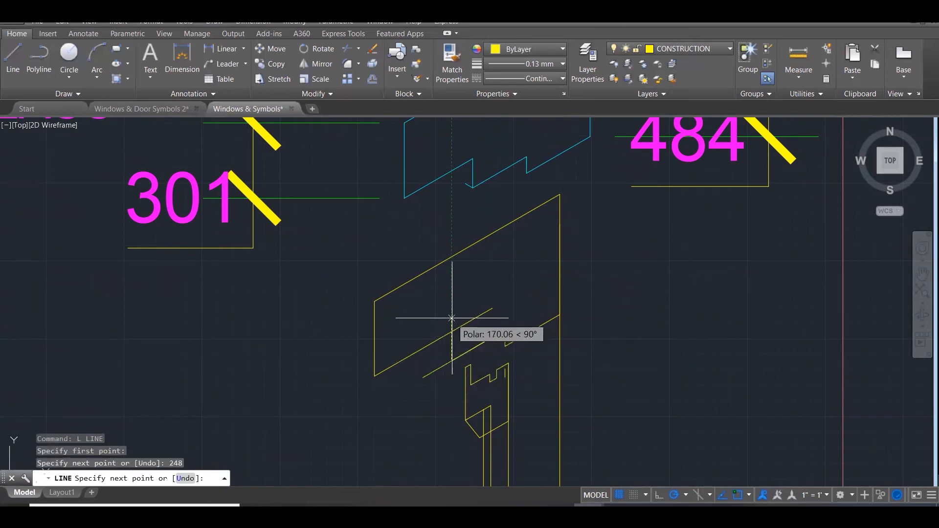
pyautogui.write('116')
pyautogui.press('Return')
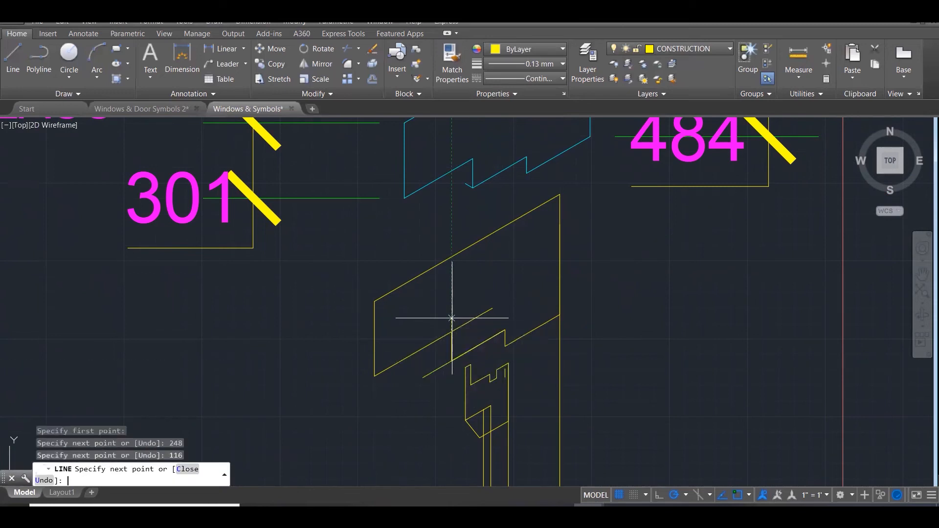
pyautogui.press('Return')
# Fillet the 116 vertical with the new head's lower left inclined edge into a sharp corner, trimming the overhang
pyautogui.write('f')
pyautogui.press('Return')
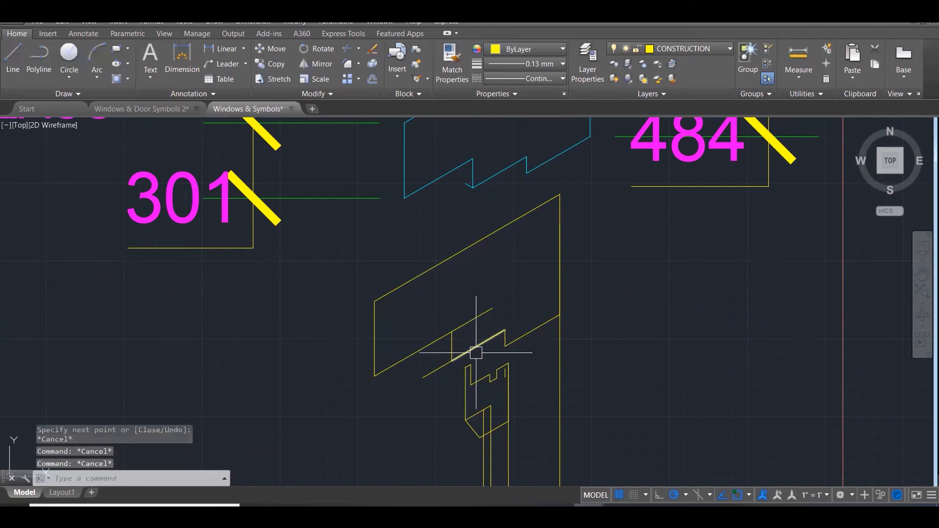
pyautogui.click(478, 347)
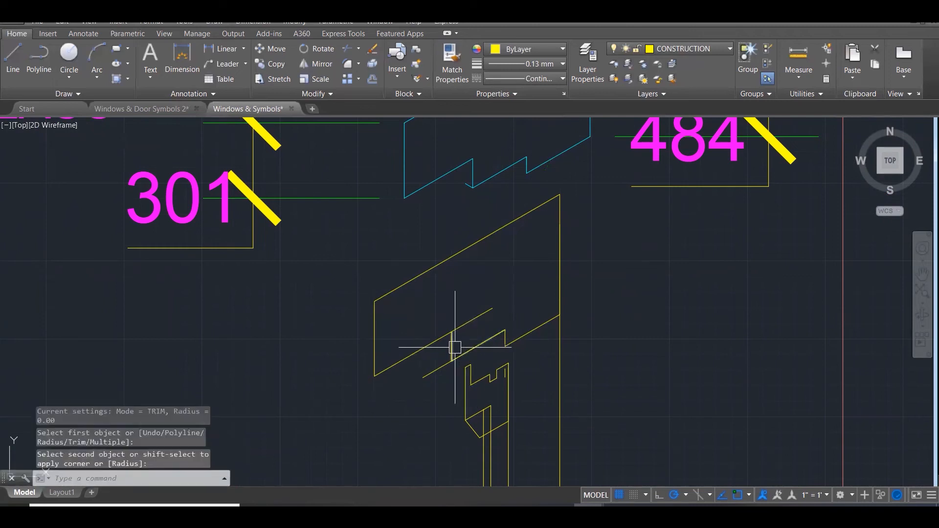
pyautogui.press('Escape')
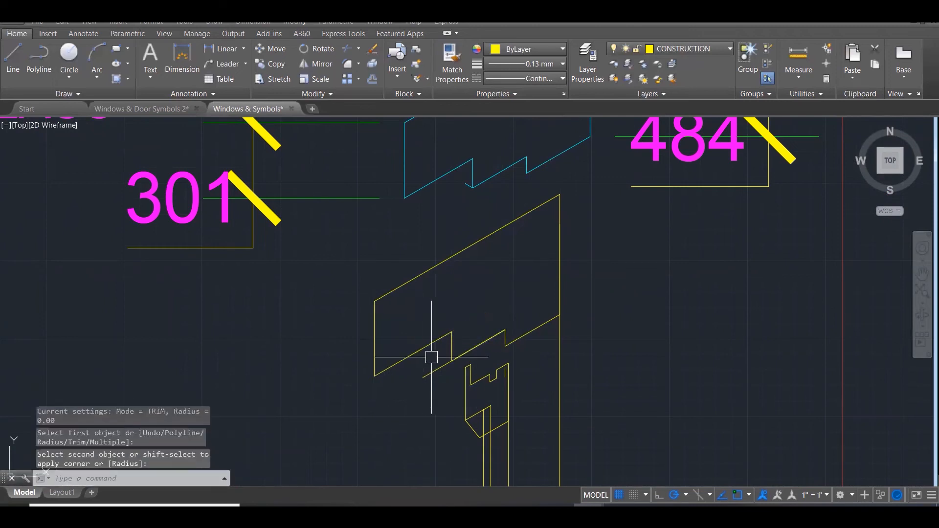
# Erase the leftover inclined line that overshoots the foot of the 116 vertical
pyautogui.click(434, 370)
pyautogui.press('Delete')
pyautogui.scroll(-2, 517, 352)
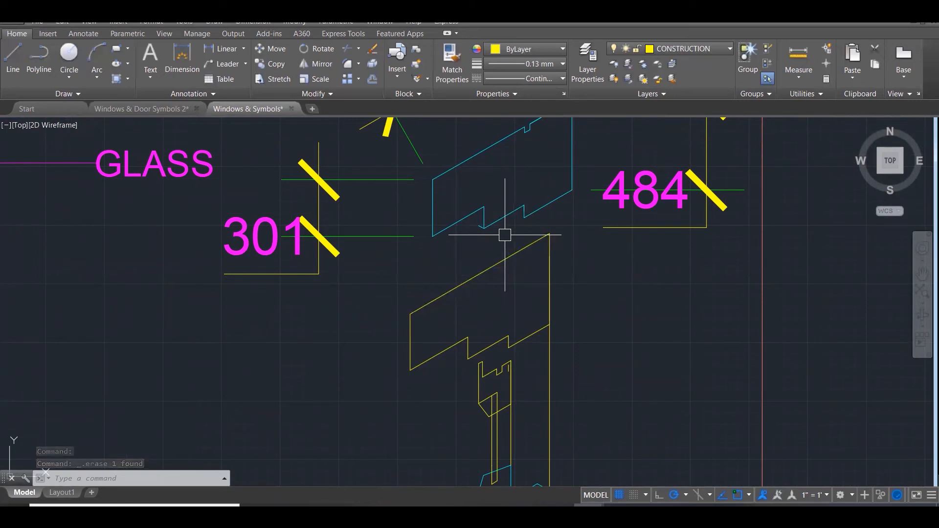
pyautogui.write('co')
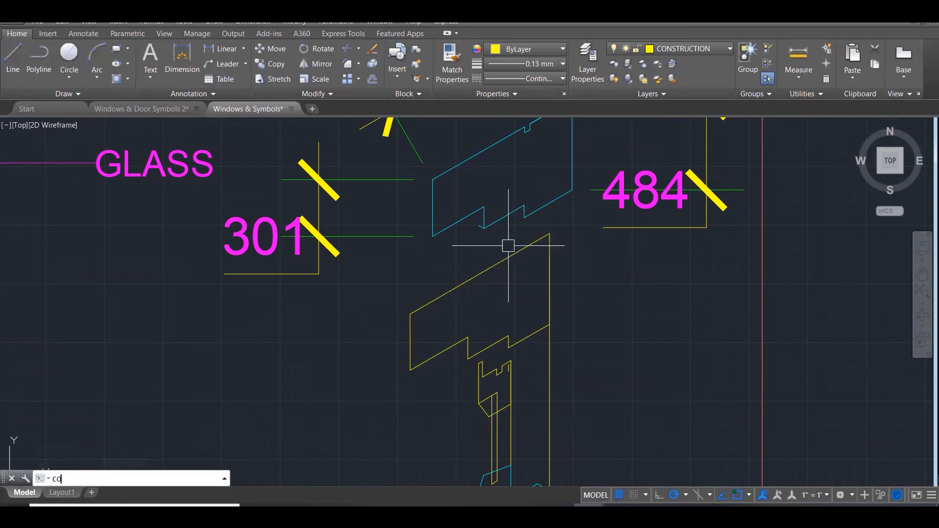
pyautogui.press('Return')
pyautogui.scroll(3, 489, 382)
pyautogui.click(498, 326)
pyautogui.click(533, 374)
pyautogui.press('Return')
pyautogui.click(523, 337)
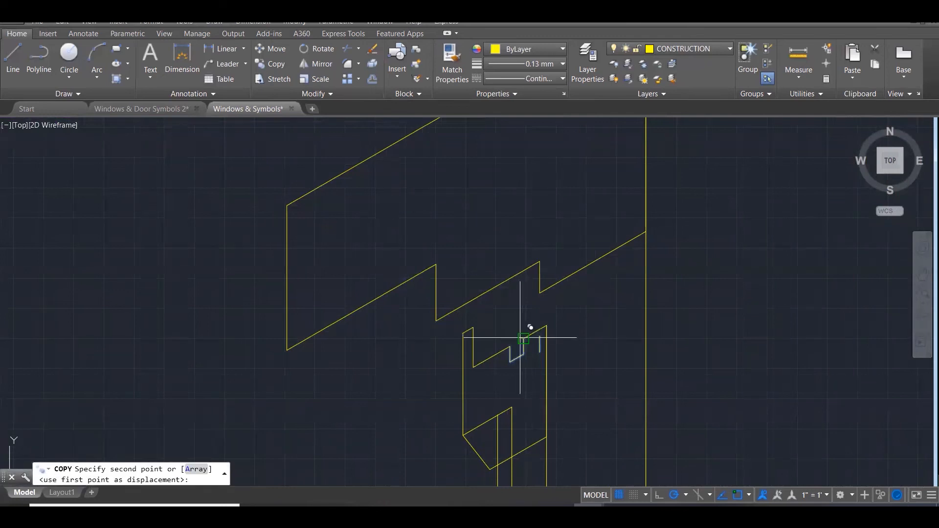
pyautogui.scroll(-3, 501, 336)
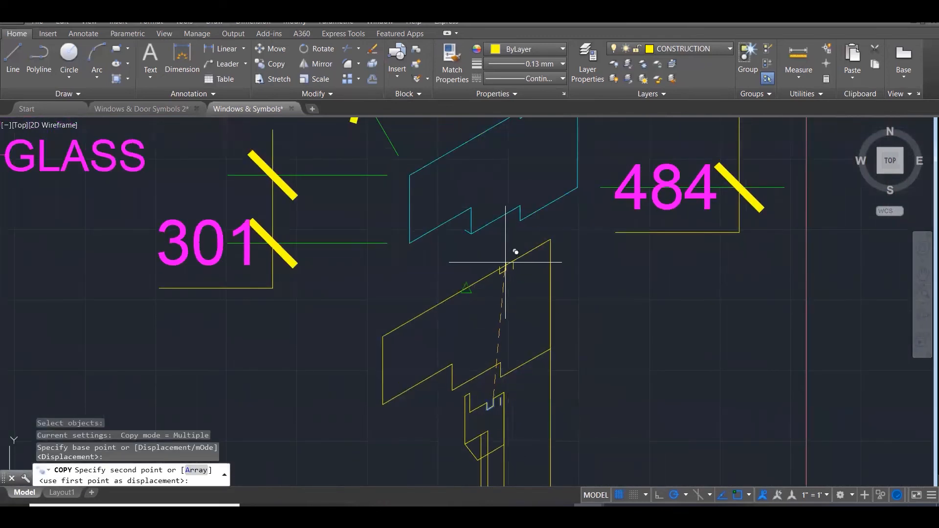
pyautogui.scroll(-2, 509, 273)
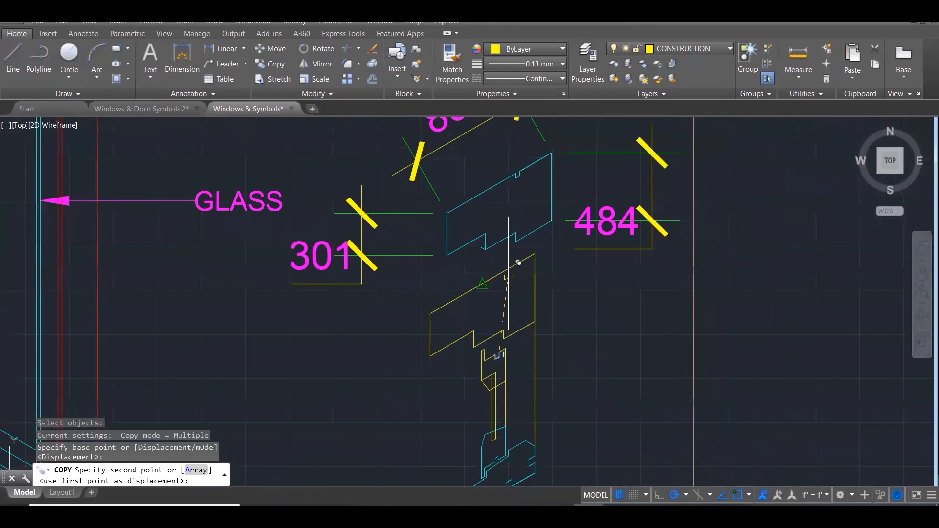
pyautogui.scroll(2, 502, 280)
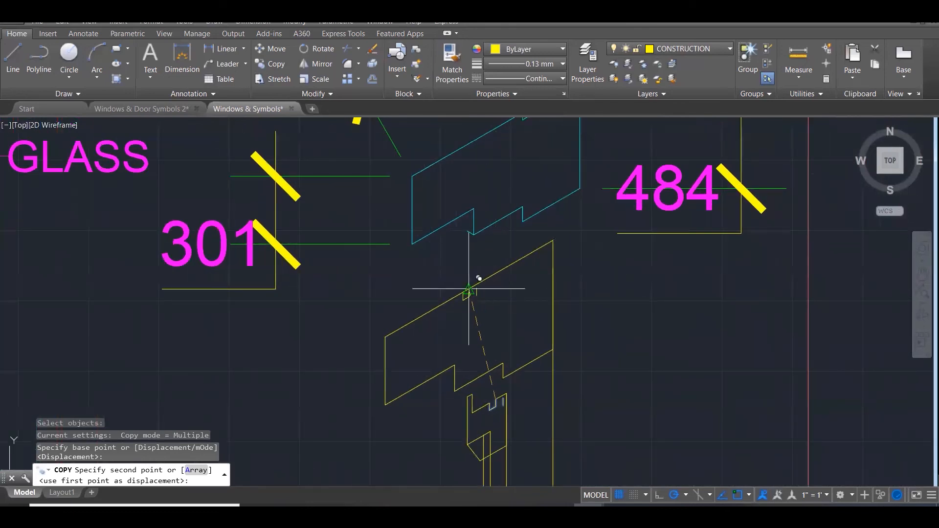
pyautogui.press('Escape')
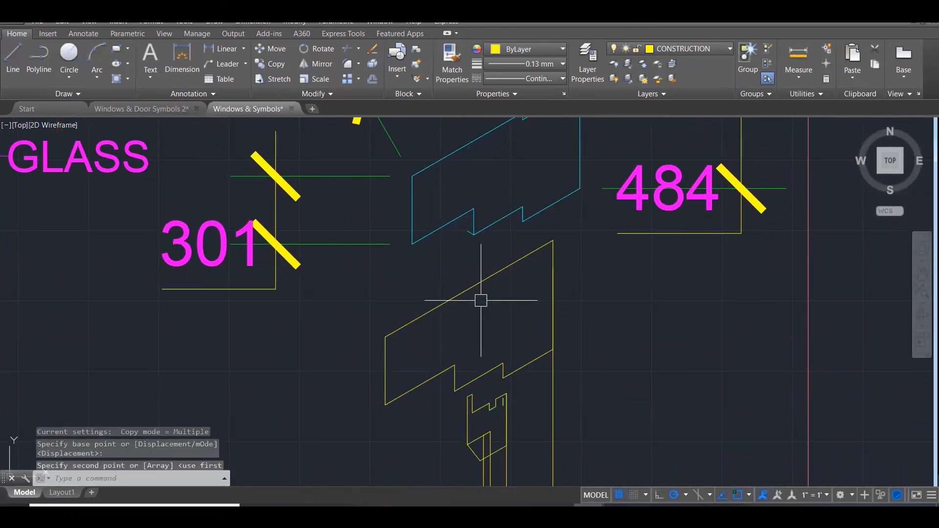
# Measure the reference head's upper edge from its upper right corner to the near side of the small notch
pyautogui.scroll(-2, 518, 209)
pyautogui.scroll(1, 518, 210)
pyautogui.scroll(1, 549, 159)
pyautogui.write('DI')
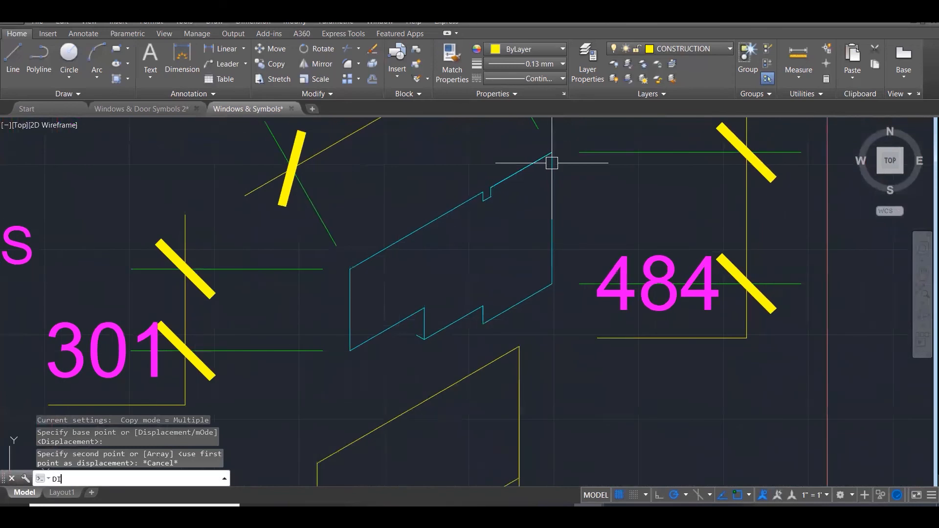
pyautogui.press('Return')
pyautogui.click(552, 146)
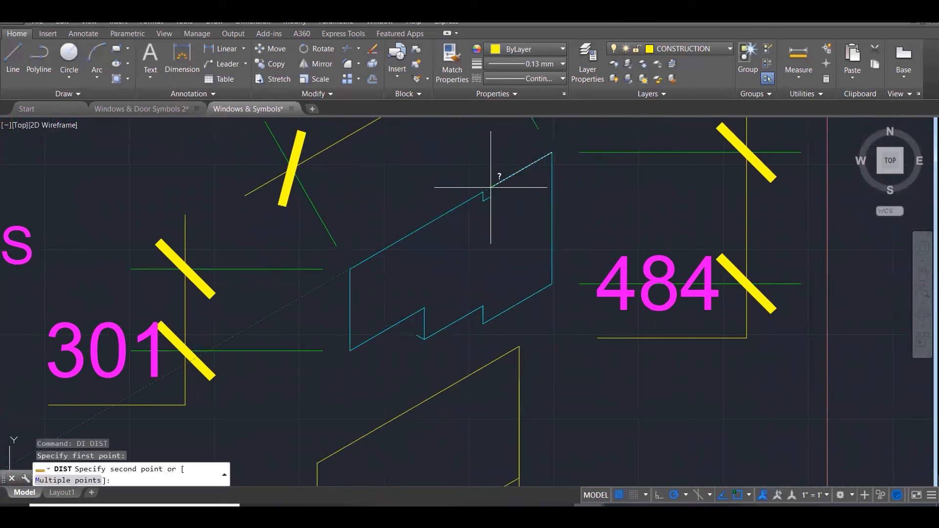
pyautogui.click(491, 187)
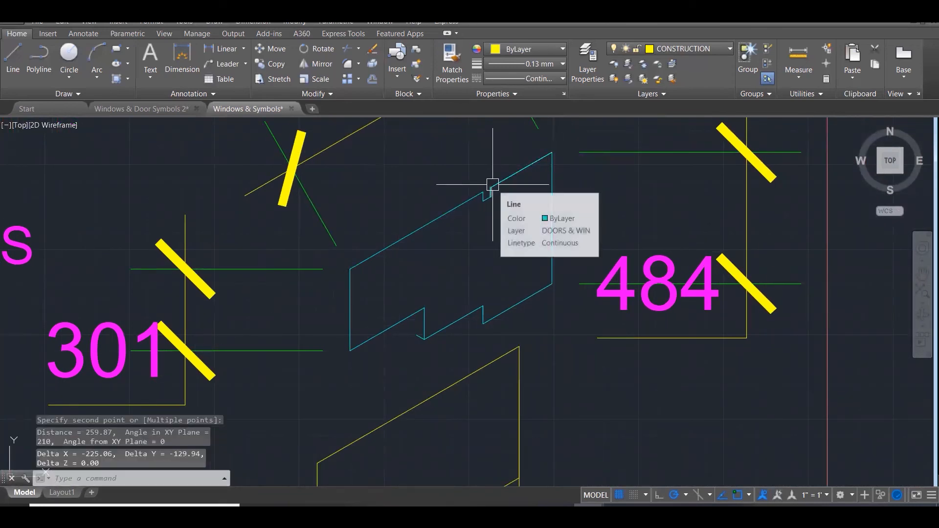
pyautogui.press('Escape')
pyautogui.press('Escape')
# From the new head's upper right corner, draw a 259 segment down along its inclined top edge and a short vertical marker straight down
pyautogui.write('L')
pyautogui.press('Return')
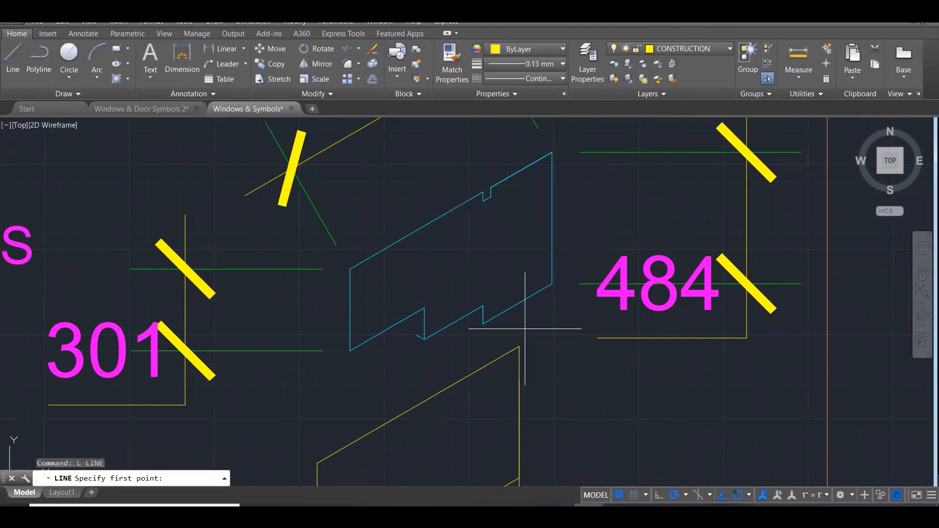
pyautogui.click(519, 347)
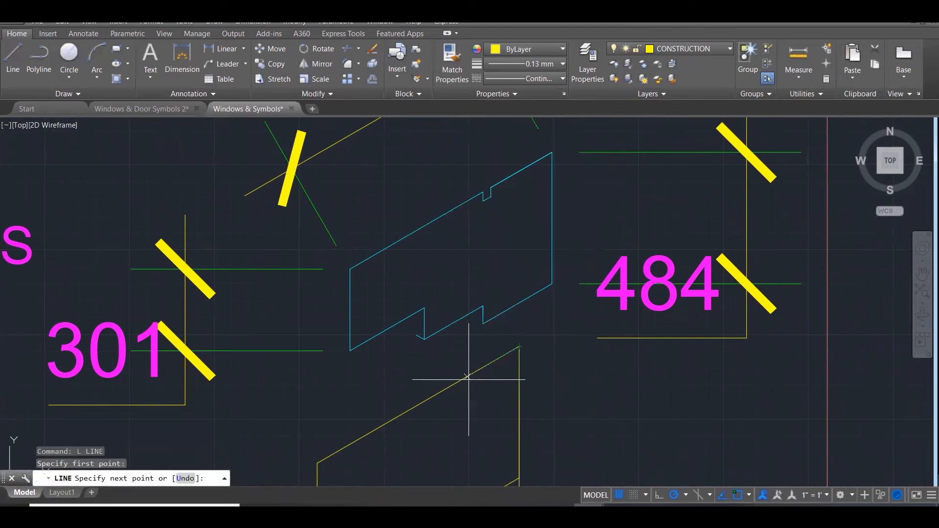
pyautogui.write('259')
pyautogui.press('Return')
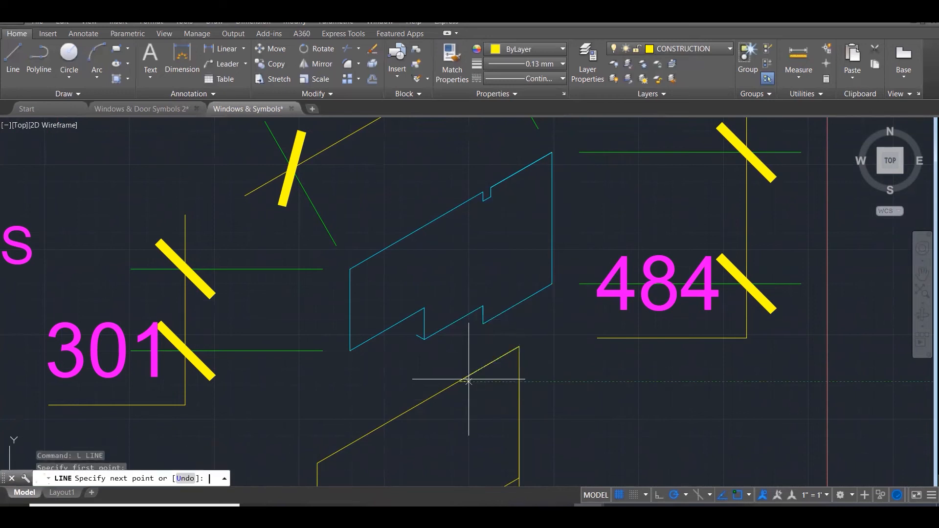
pyautogui.click(459, 446)
pyautogui.press('Escape')
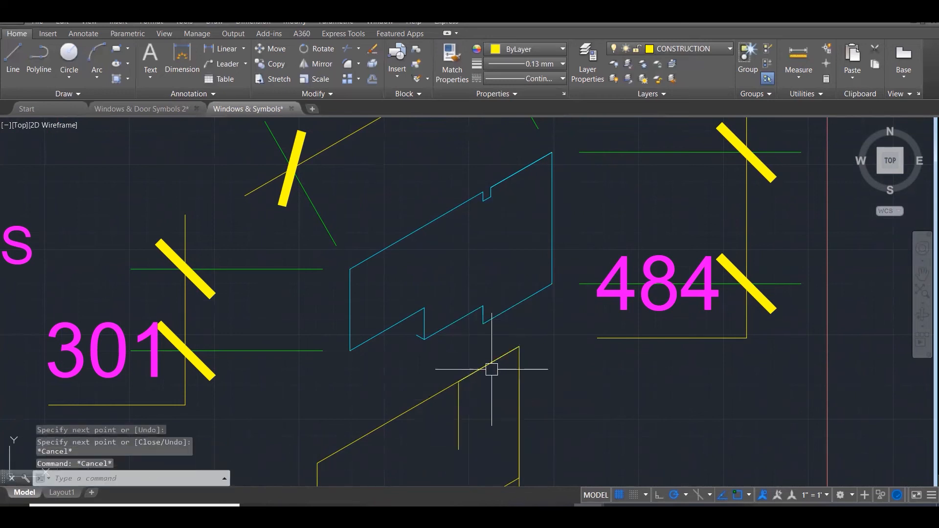
# Copy the small three-line notch from the sash's upper outline to the top of the vertical marker on the head's inclined edge
pyautogui.scroll(-3, 488, 369)
pyautogui.scroll(1, 446, 461)
pyautogui.scroll(3, 446, 462)
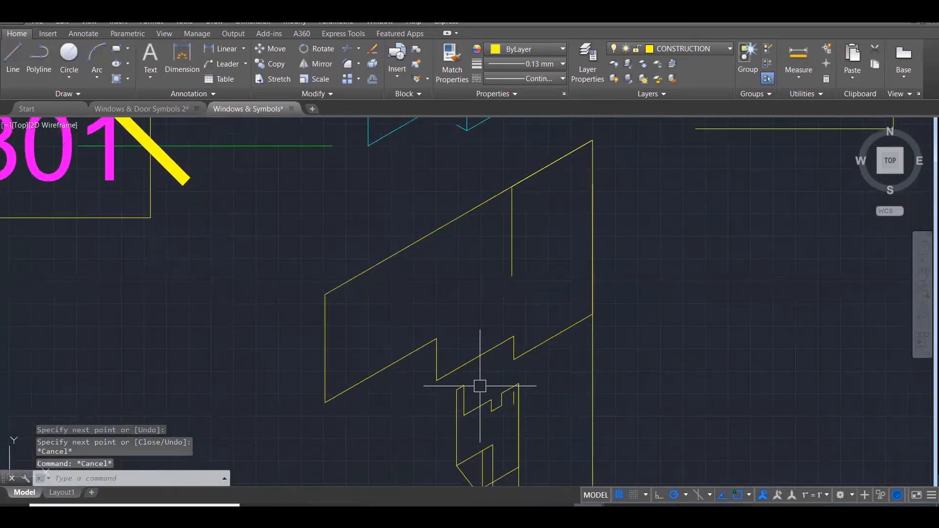
pyautogui.click(484, 388)
pyautogui.write('co')
pyautogui.press('space')
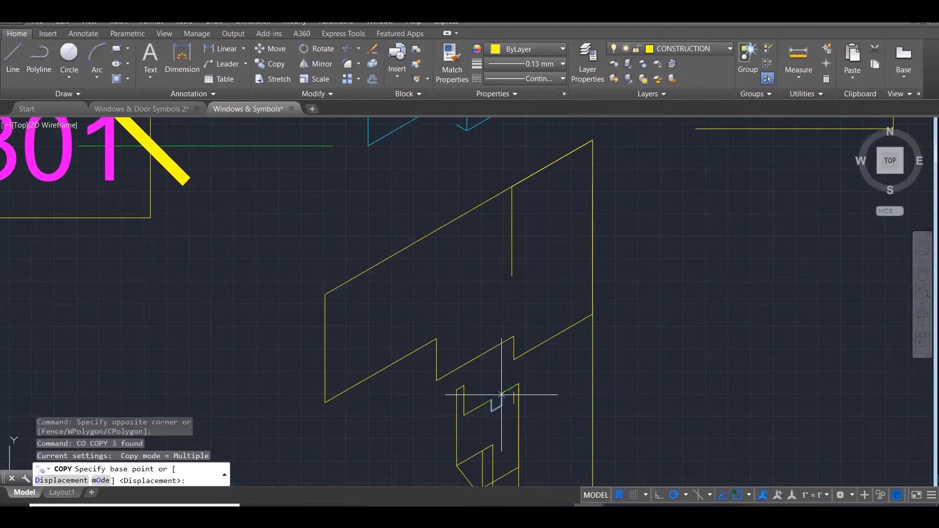
pyautogui.click(501, 394)
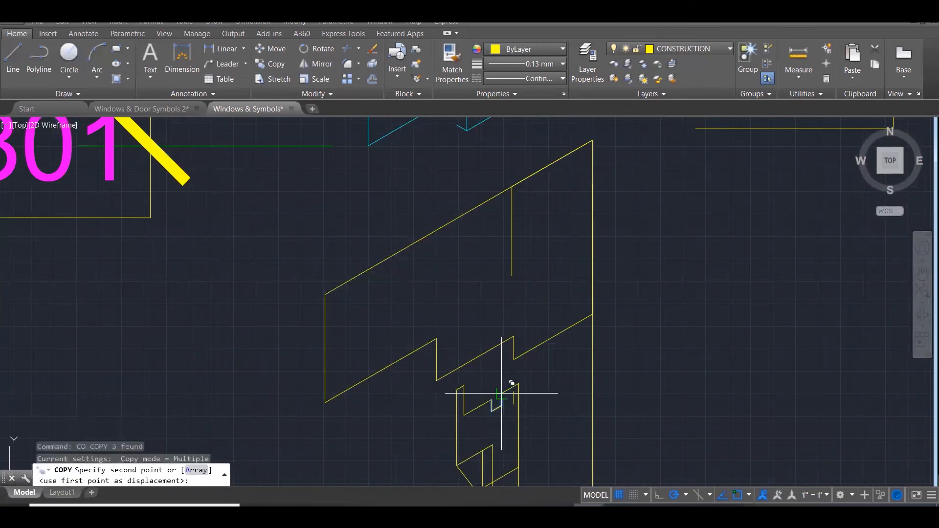
pyautogui.click(512, 186)
pyautogui.press('Return')
# Erase the vertical marker under the head's top edge and the stray short line inside the upper sash profile
pyautogui.click(510, 256)
pyautogui.press('Delete')
pyautogui.scroll(-2, 545, 286)
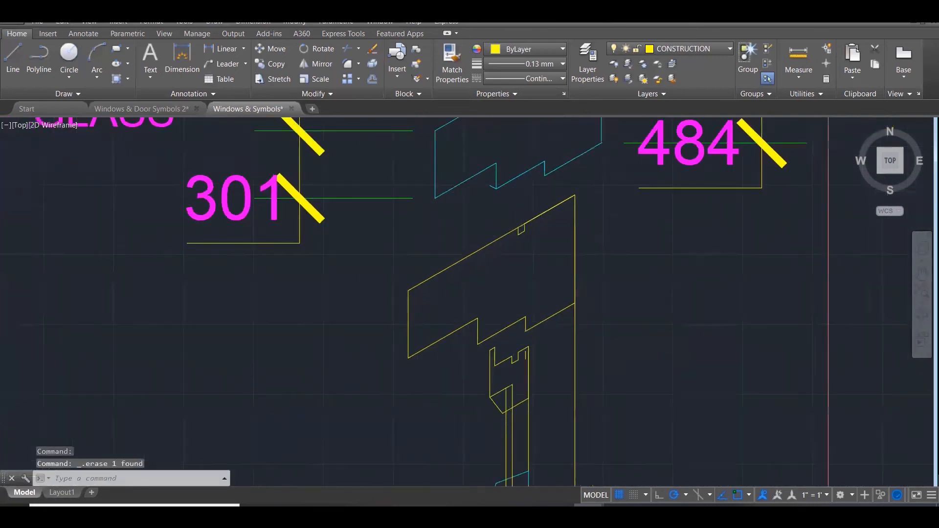
pyautogui.scroll(3, 516, 321)
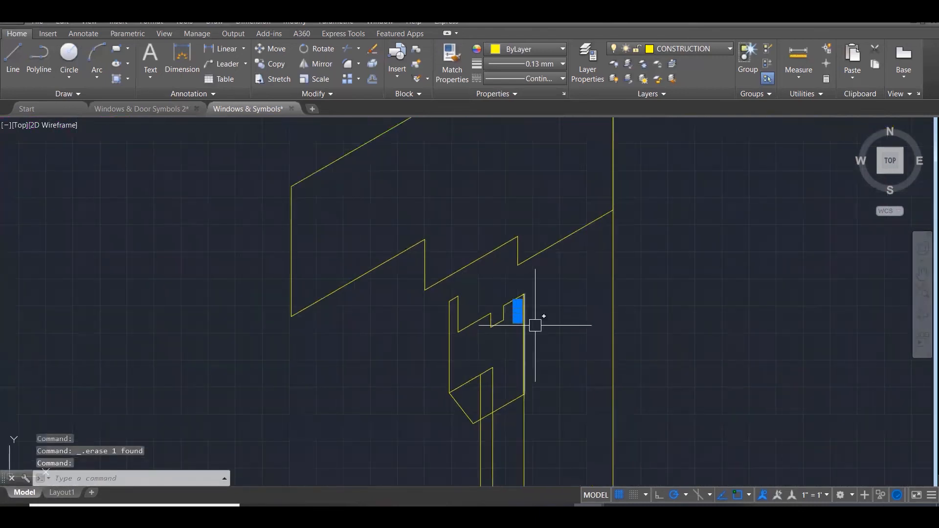
pyautogui.scroll(-5, 624, 308)
pyautogui.scroll(-2, 623, 347)
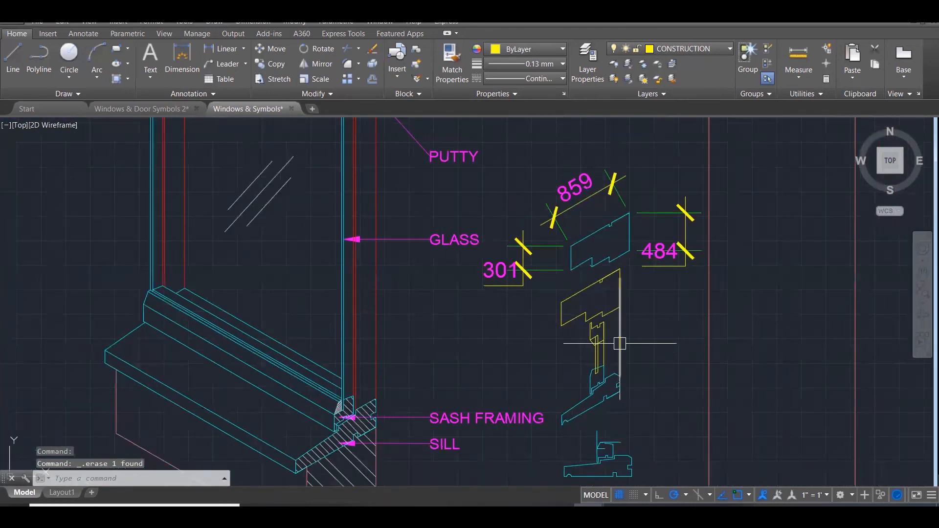
pyautogui.scroll(-2, 664, 284)
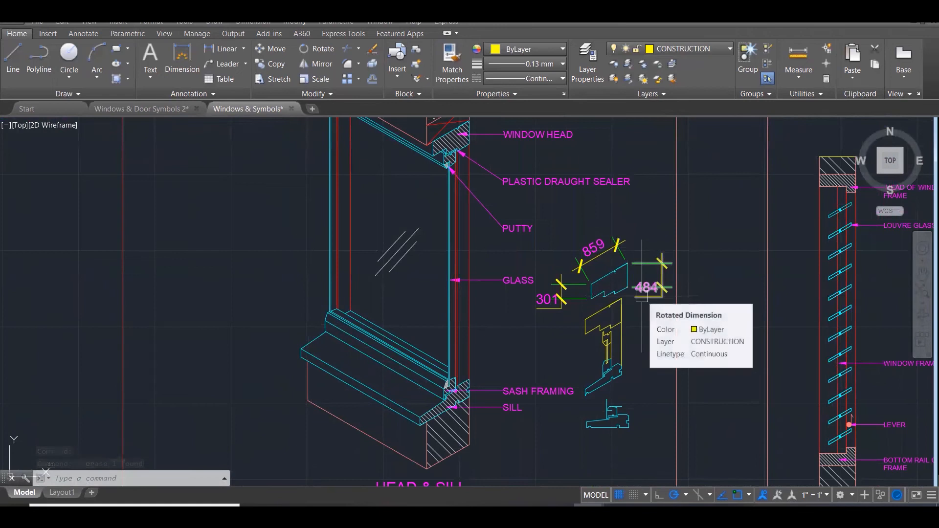
# Trim the head's inclined top edge between the two sides of the copied notch so the notch is open
pyautogui.scroll(3, 642, 296)
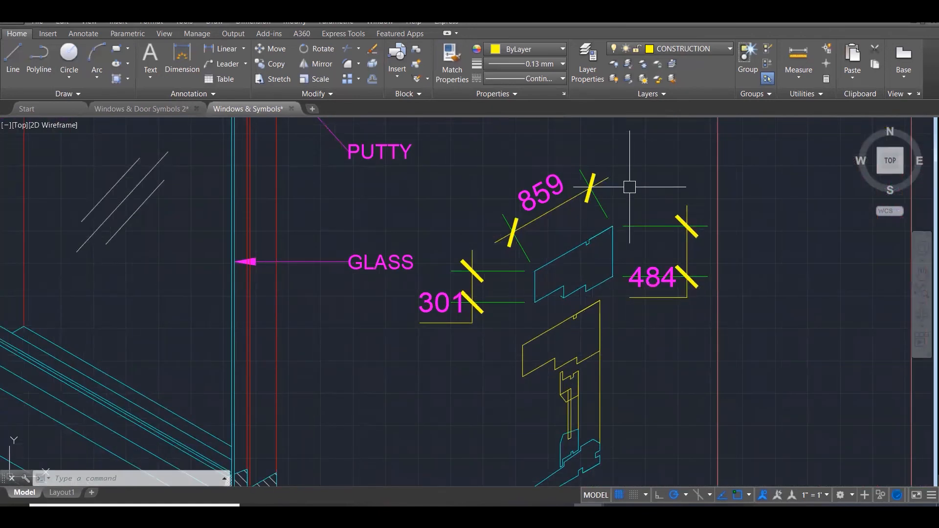
pyautogui.scroll(5, 590, 313)
pyautogui.write('tr')
pyautogui.press('Return')
pyautogui.click(567, 346)
pyautogui.click(541, 310)
pyautogui.scroll(3, 547, 327)
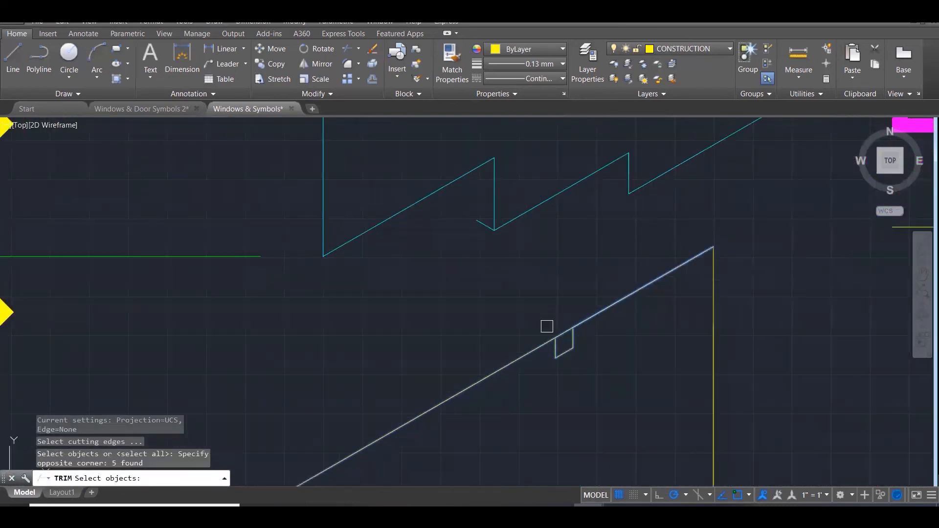
pyautogui.press('Return')
pyautogui.click(563, 333)
pyautogui.scroll(-3, 560, 313)
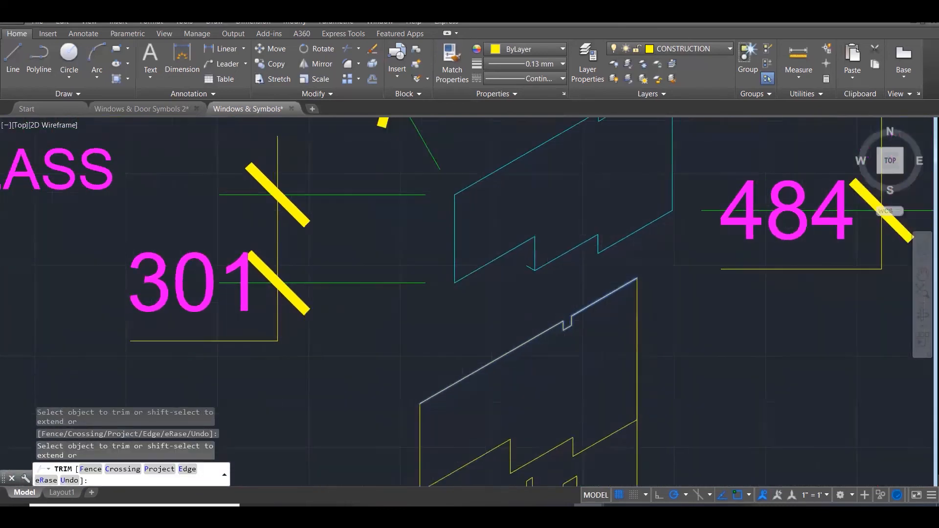
pyautogui.click(594, 294)
pyautogui.scroll(-3, 595, 292)
pyautogui.scroll(-2, 633, 314)
pyautogui.press('Escape')
pyautogui.press('Escape')
# Erase the cyan reference head section together with its 484, 859 and 301 dimensions
pyautogui.click(714, 286)
pyautogui.click(658, 180)
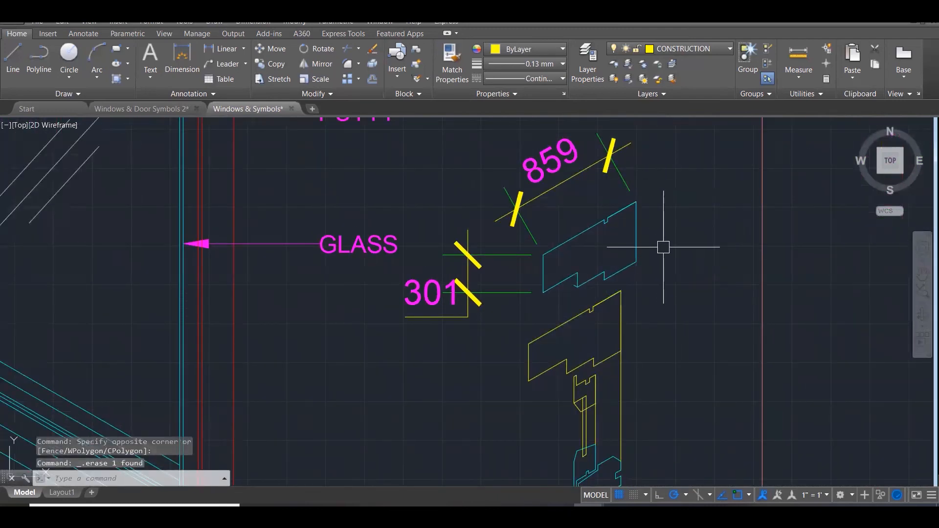
pyautogui.click(670, 164)
pyautogui.click(457, 264)
pyautogui.press('Delete')
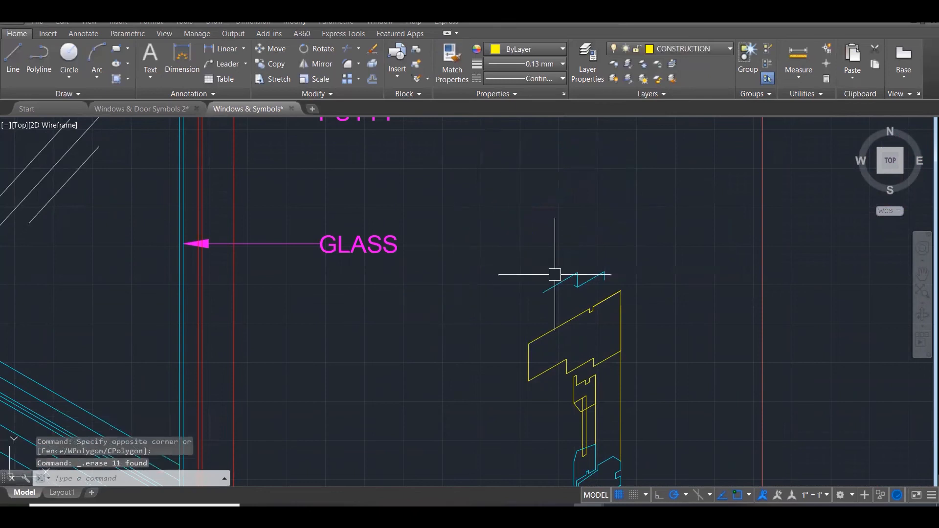
pyautogui.scroll(3, 617, 282)
pyautogui.click(613, 286)
pyautogui.click(428, 223)
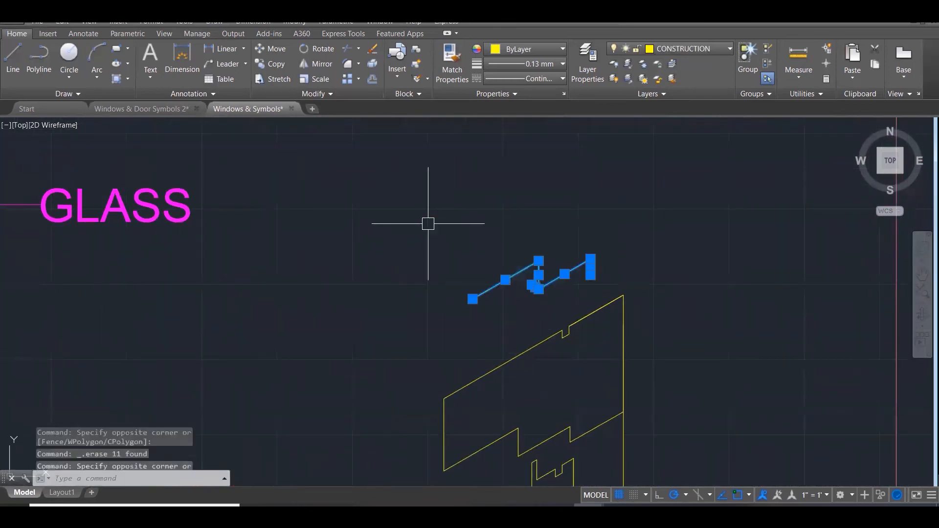
pyautogui.press('Delete')
pyautogui.scroll(-6, 675, 210)
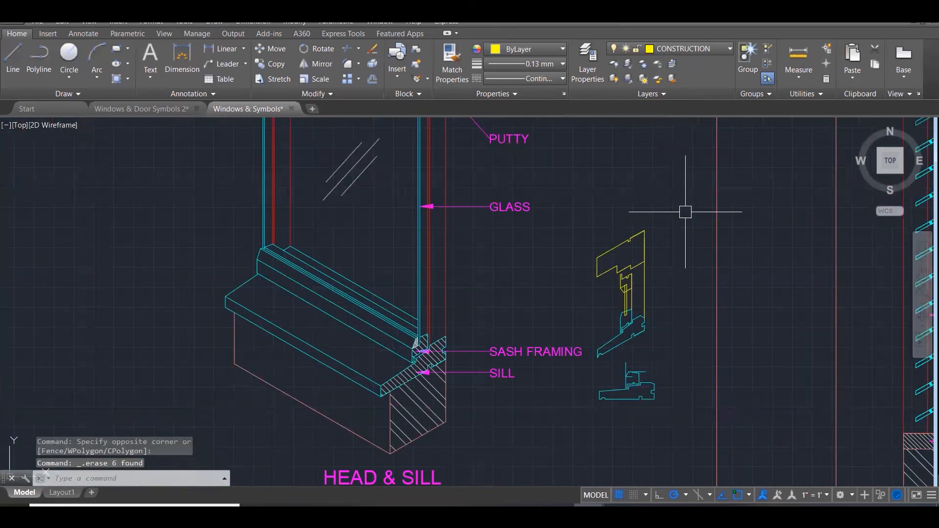
pyautogui.scroll(4, 626, 387)
pyautogui.click(715, 439)
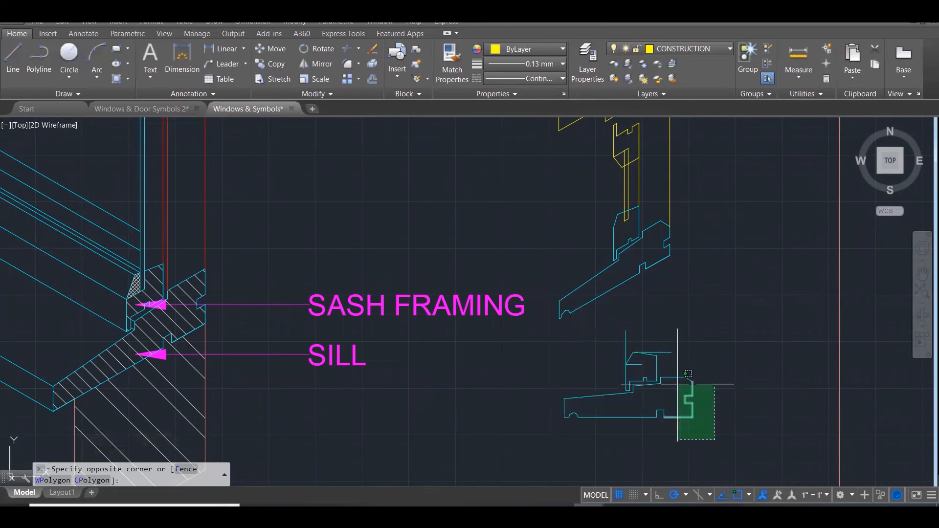
pyautogui.press('Escape')
pyautogui.press('Escape')
# Measure the glass thickness where it meets the sash framing in the finished Head & Sill isometric
pyautogui.scroll(4, 129, 275)
pyautogui.scroll(1, 129, 275)
pyautogui.write('di')
pyautogui.press('Return')
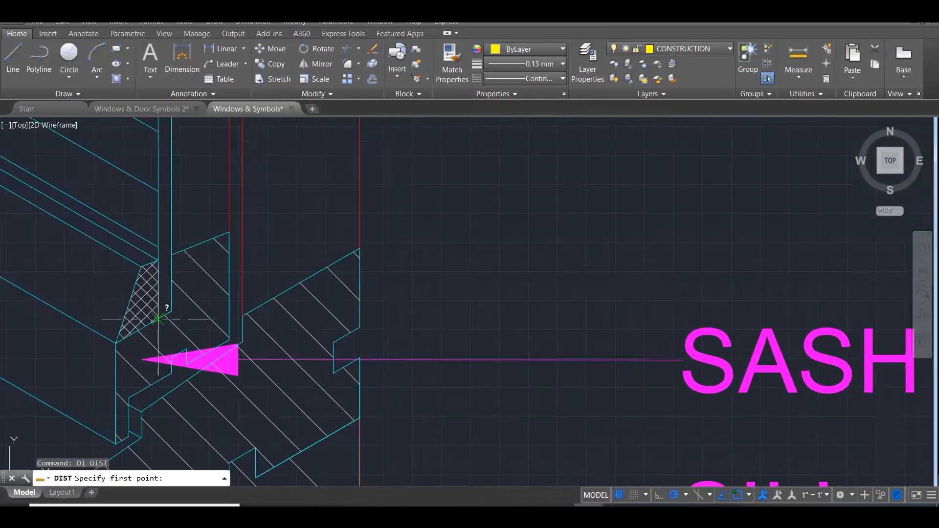
pyautogui.click(162, 316)
pyautogui.click(174, 311)
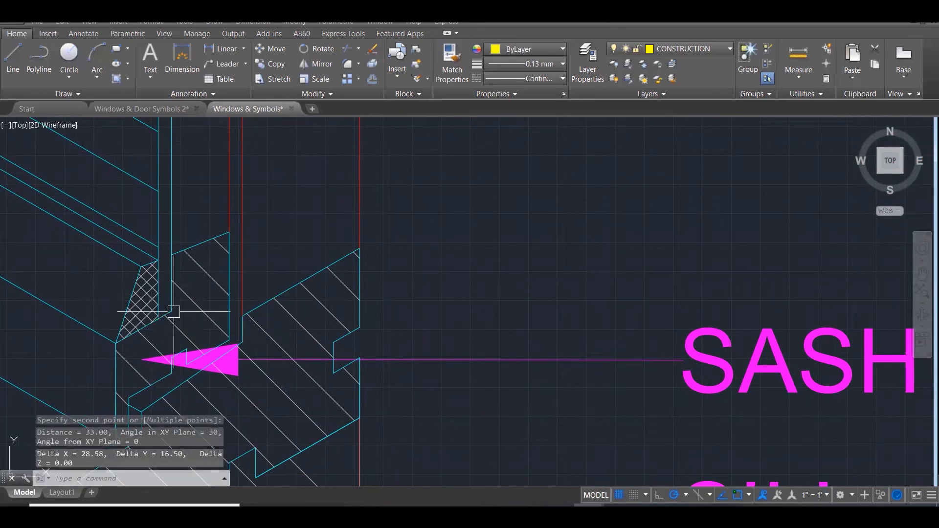
pyautogui.press('Escape')
pyautogui.press('Escape')
pyautogui.scroll(-5, 172, 313)
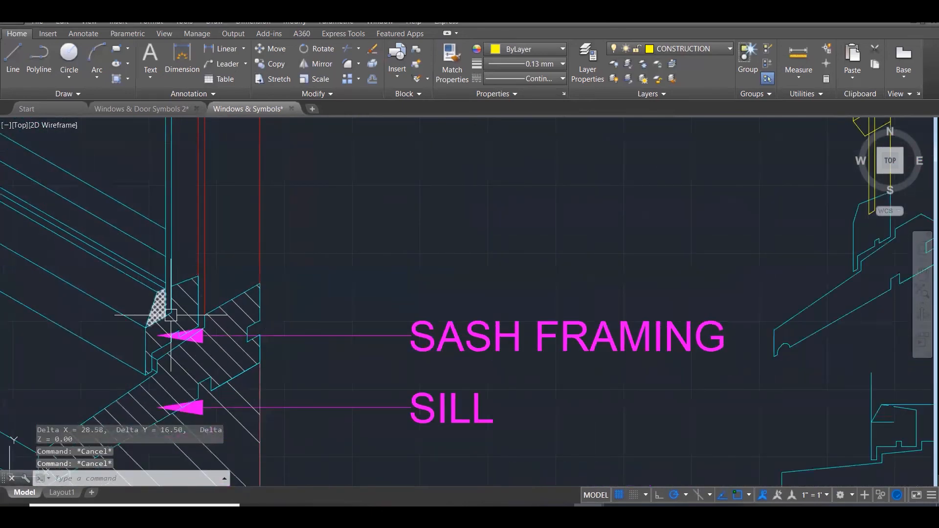
# Measure the short inclined bottom edge of the glass in the new profile
pyautogui.scroll(5, 534, 249)
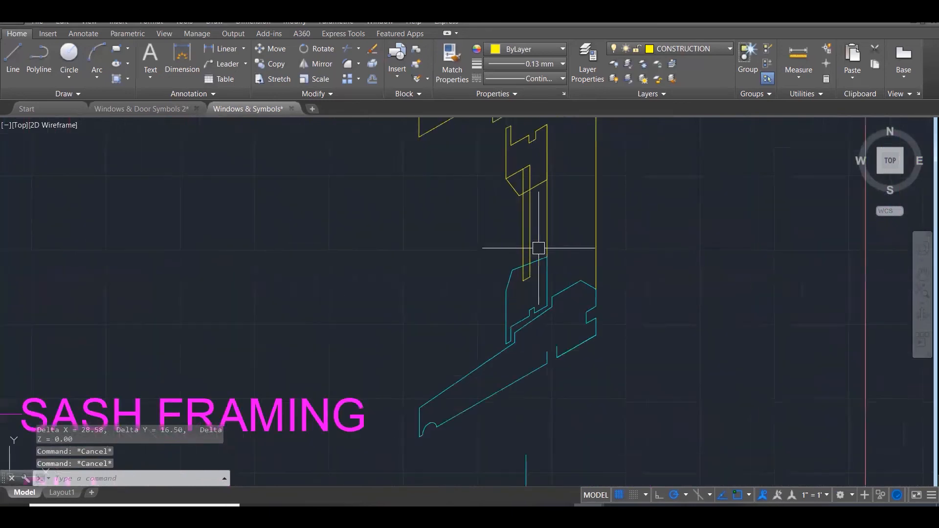
pyautogui.write('DI')
pyautogui.press('Return')
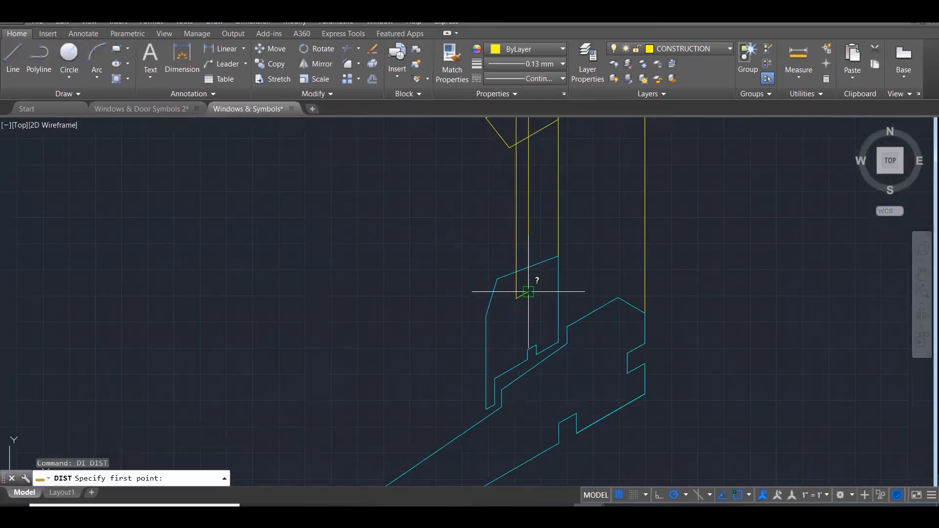
pyautogui.click(521, 295)
pyautogui.click(516, 299)
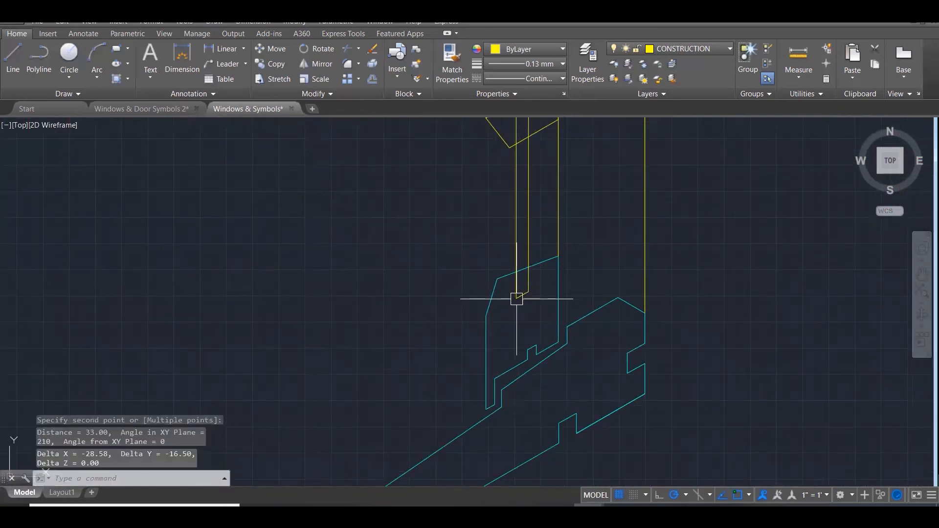
pyautogui.scroll(-6, 514, 298)
pyautogui.press('Escape')
pyautogui.press('Escape')
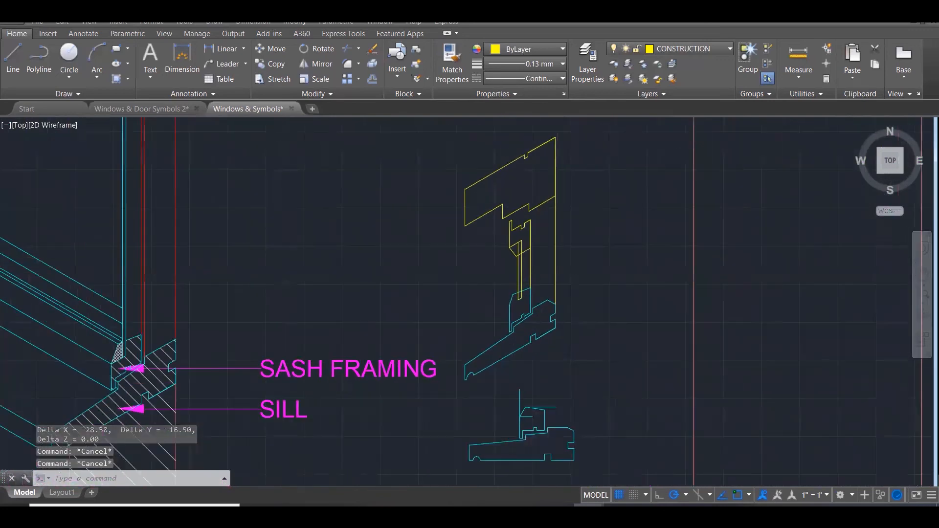
# Erase the flat reference sill and sash section below the new isometric profiles
pyautogui.scroll(-1, 581, 364)
pyautogui.click(577, 366)
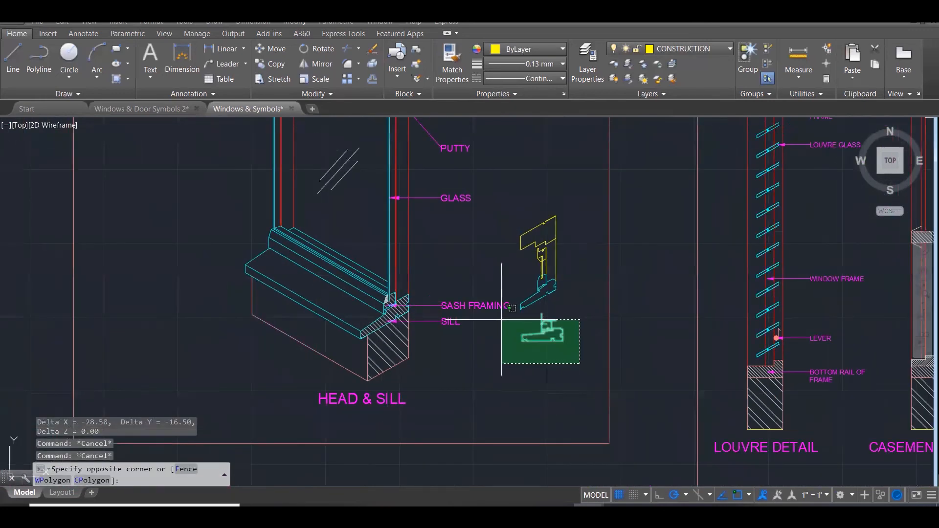
pyautogui.click(501, 313)
pyautogui.press('Delete')
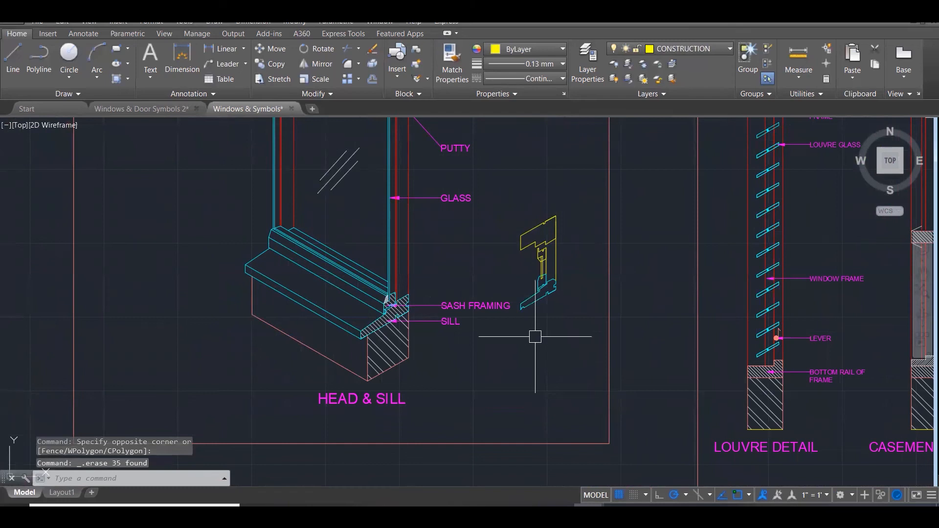
# Match the properties of the yellow head, sash and glass lines to the cyan sill profile
pyautogui.write('ma')
pyautogui.press('Return')
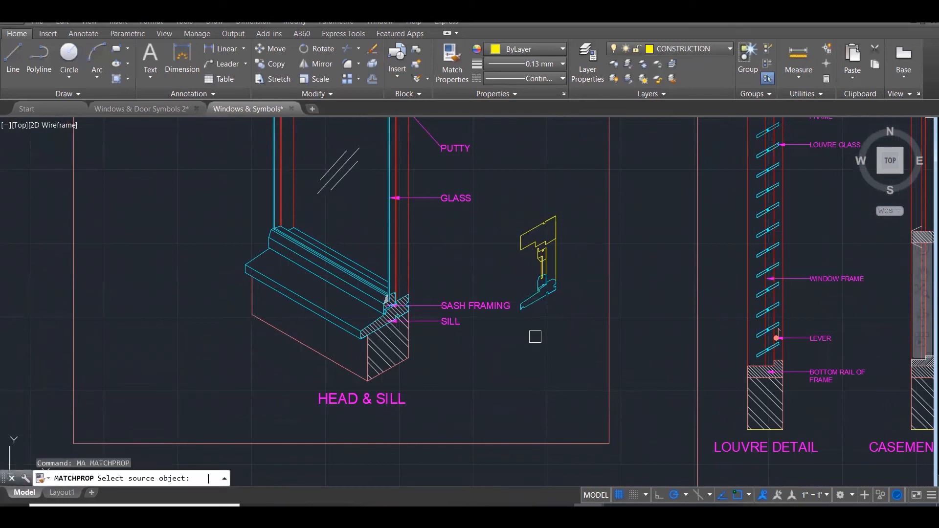
pyautogui.click(535, 301)
pyautogui.click(504, 194)
pyautogui.click(579, 301)
pyautogui.press('Escape')
pyautogui.press('Escape')
pyautogui.scroll(-3, 571, 318)
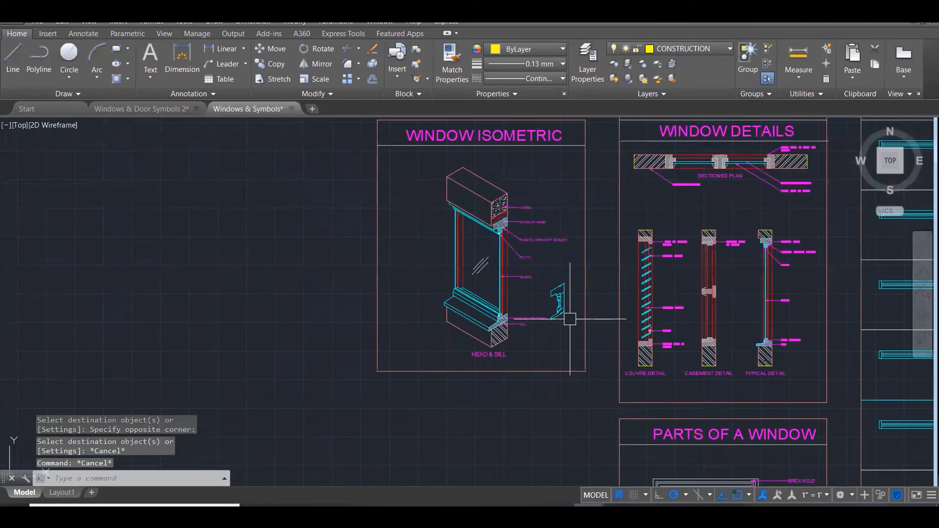
pyautogui.scroll(2, 570, 318)
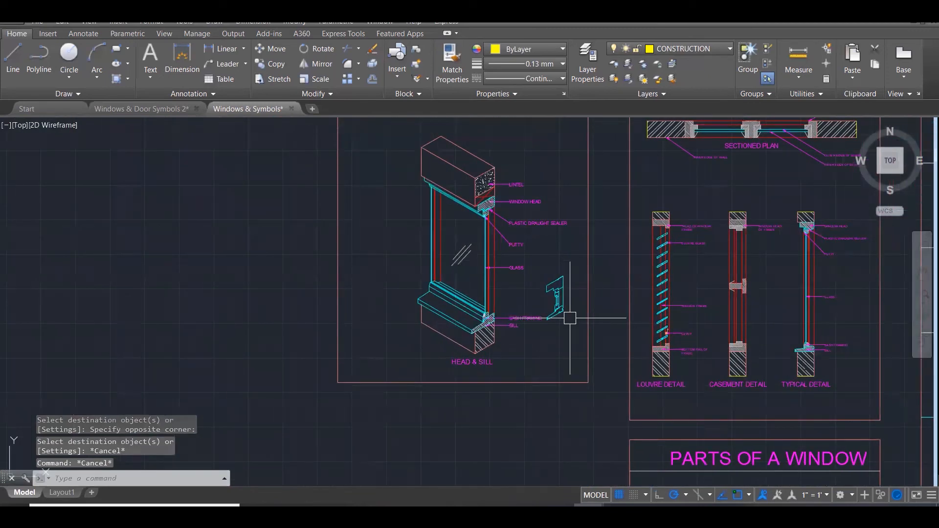
pyautogui.scroll(3, 570, 318)
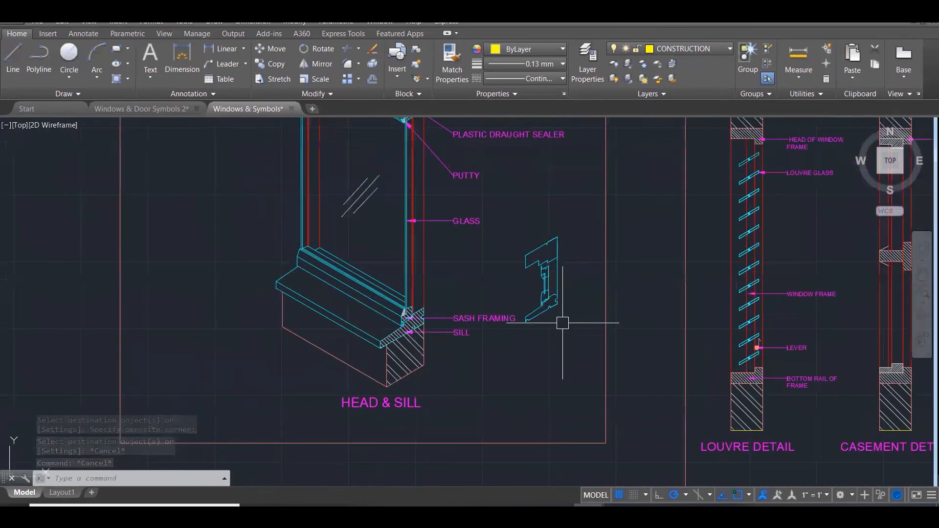
# Measure the inclined bottom edge of the hatched wall section below the sill in the finished Head & Sill isometric
pyautogui.scroll(1, 413, 364)
pyautogui.scroll(3, 401, 375)
pyautogui.write('di')
pyautogui.press('Return')
pyautogui.click(366, 406)
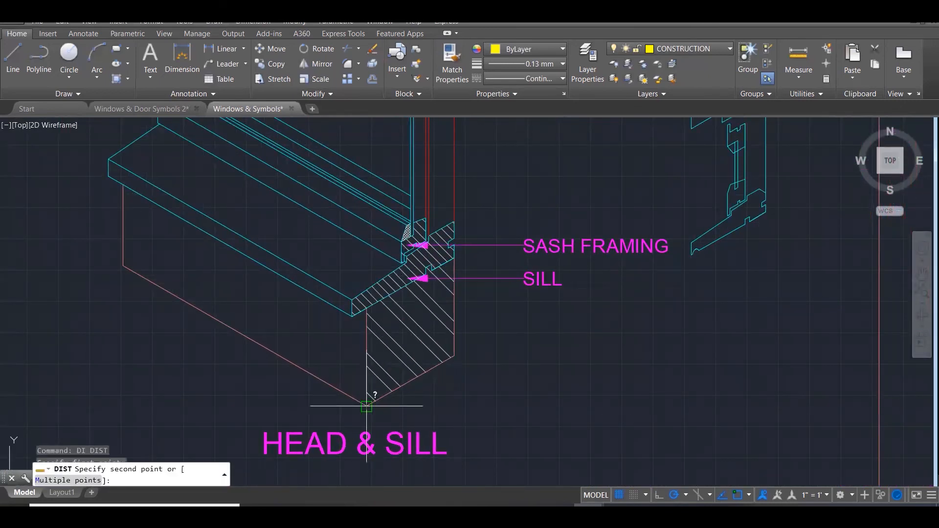
pyautogui.click(454, 356)
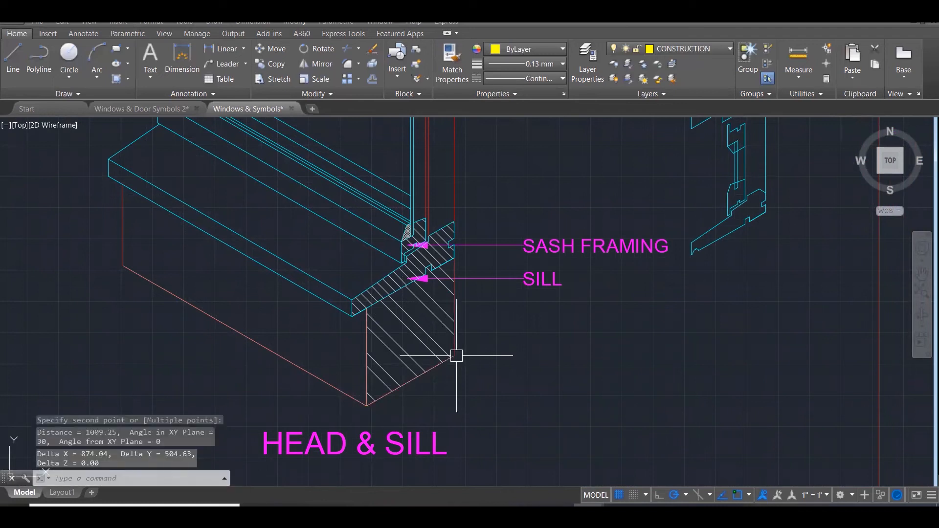
# Try to outline the wall below the new sill with a vertical line and an 874-long inclined line at its foot
pyautogui.scroll(-4, 582, 245)
pyautogui.scroll(4, 648, 249)
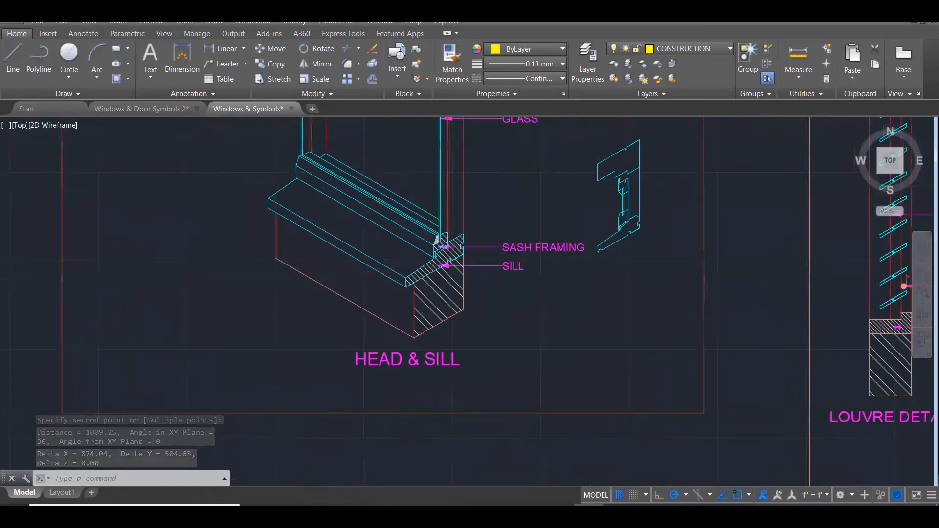
pyautogui.press('Escape')
pyautogui.write('l')
pyautogui.press('Return')
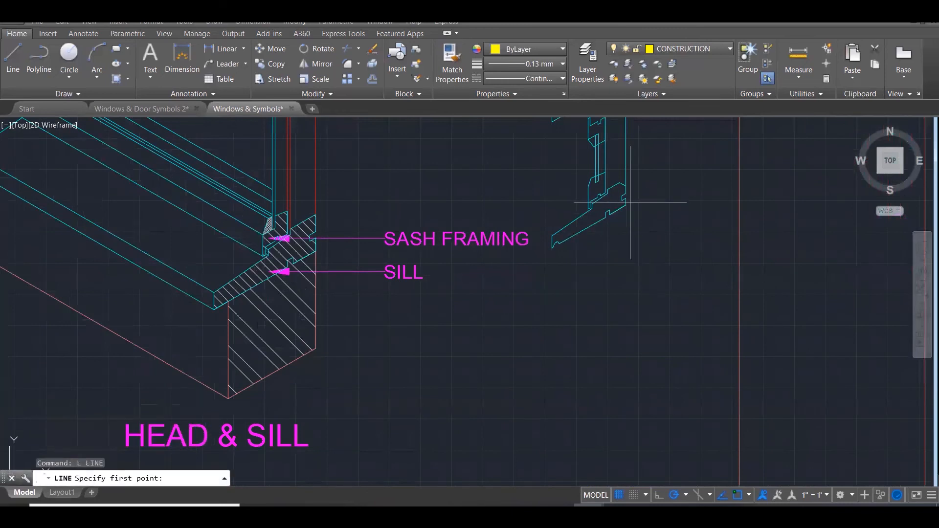
pyautogui.click(626, 205)
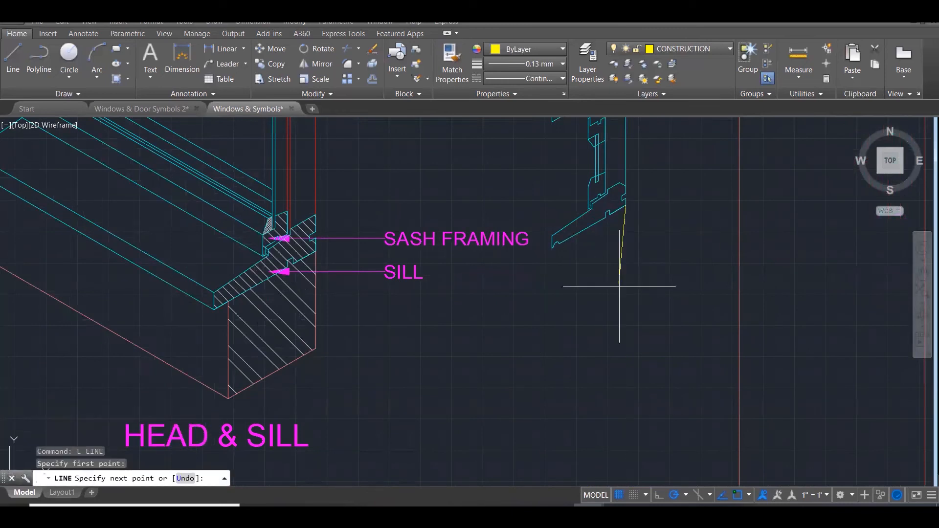
pyautogui.click(626, 425)
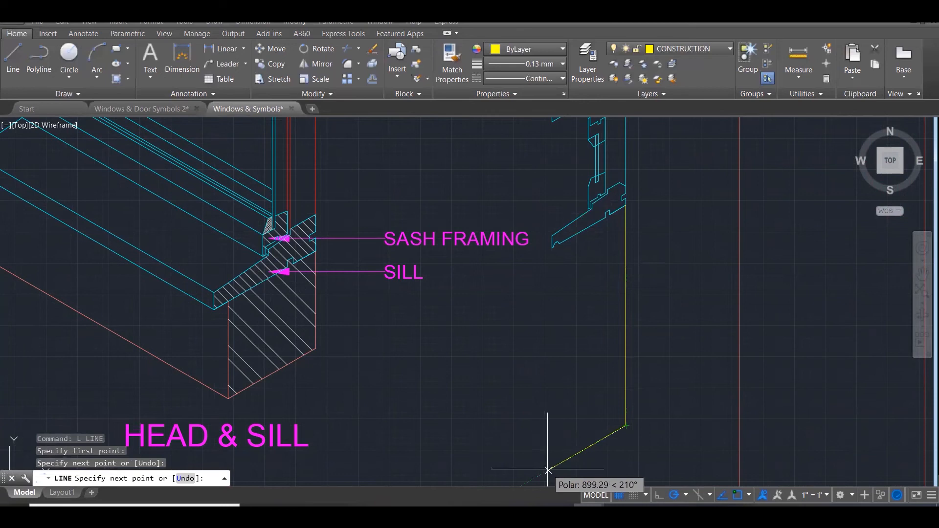
pyautogui.write('874')
pyautogui.press('Return')
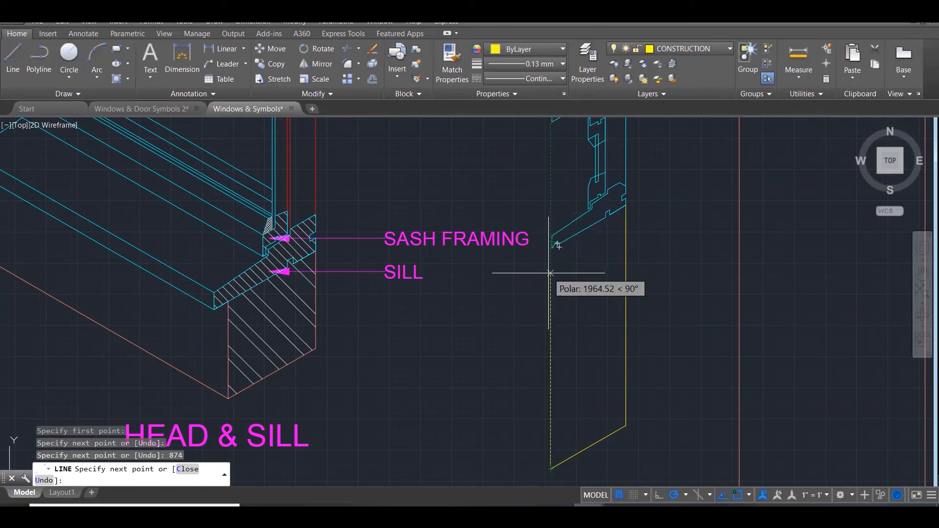
pyautogui.press('Escape')
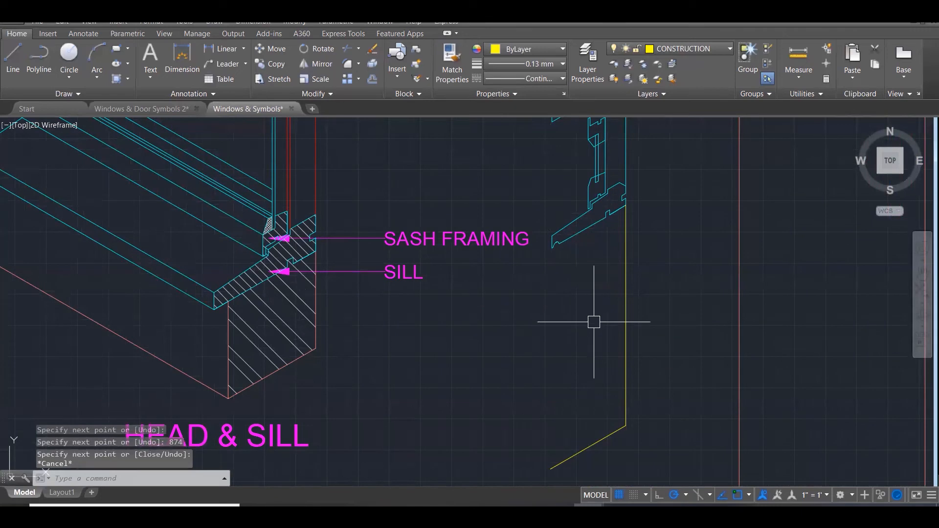
# Draw two vertical wall lines downward, one from the new sill's lower right corner and one crossing the sill near its outer nose
pyautogui.write('l')
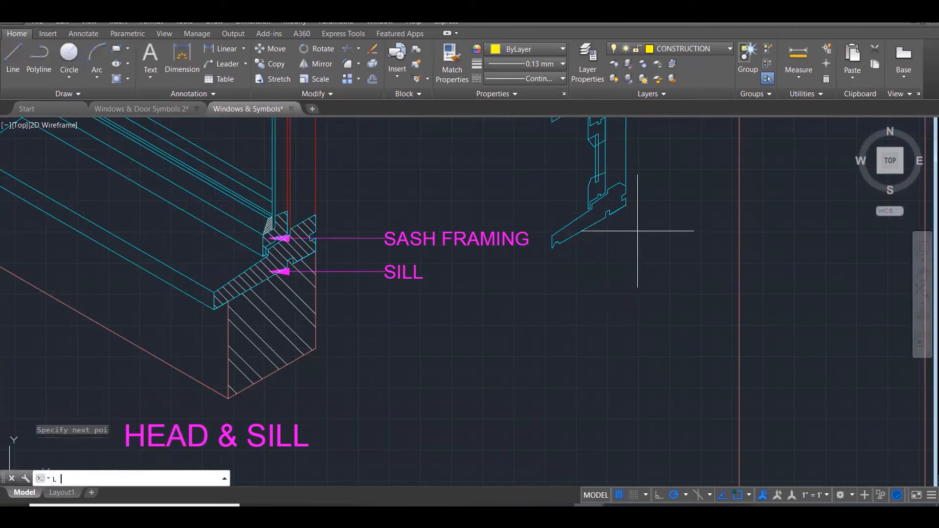
pyautogui.press('Return')
pyautogui.click(626, 205)
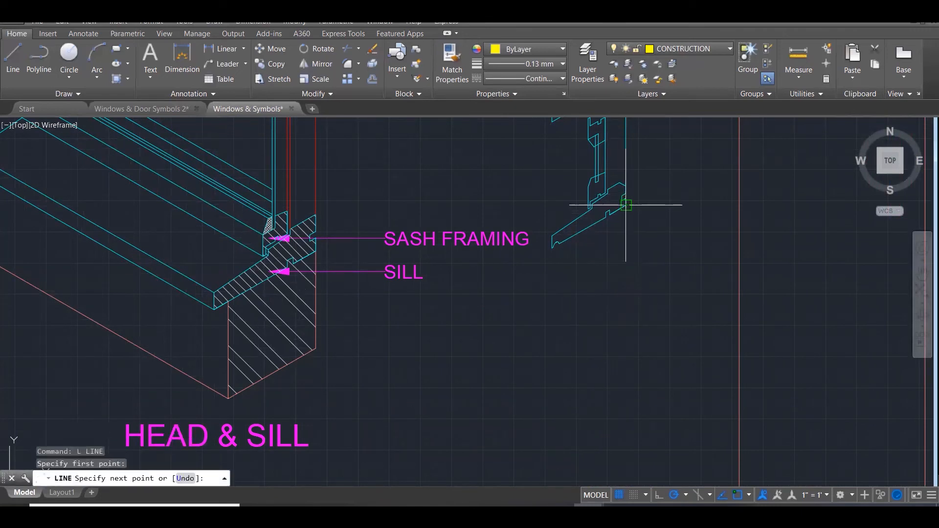
pyautogui.click(626, 446)
pyautogui.press('Return')
pyautogui.press('Return')
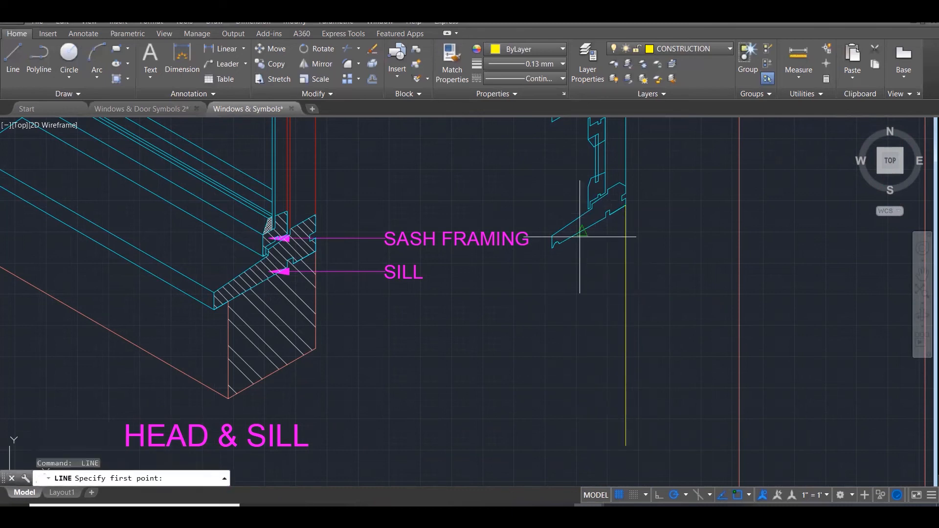
pyautogui.click(565, 213)
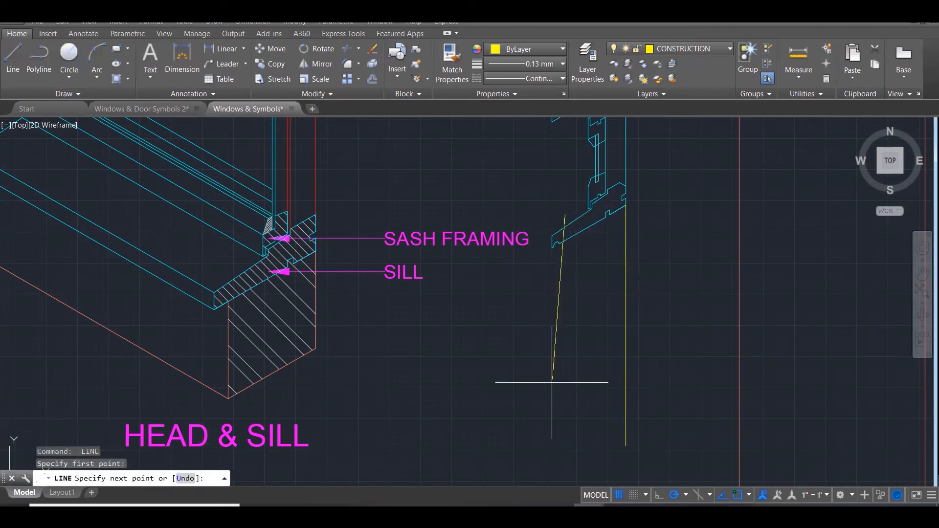
pyautogui.click(565, 475)
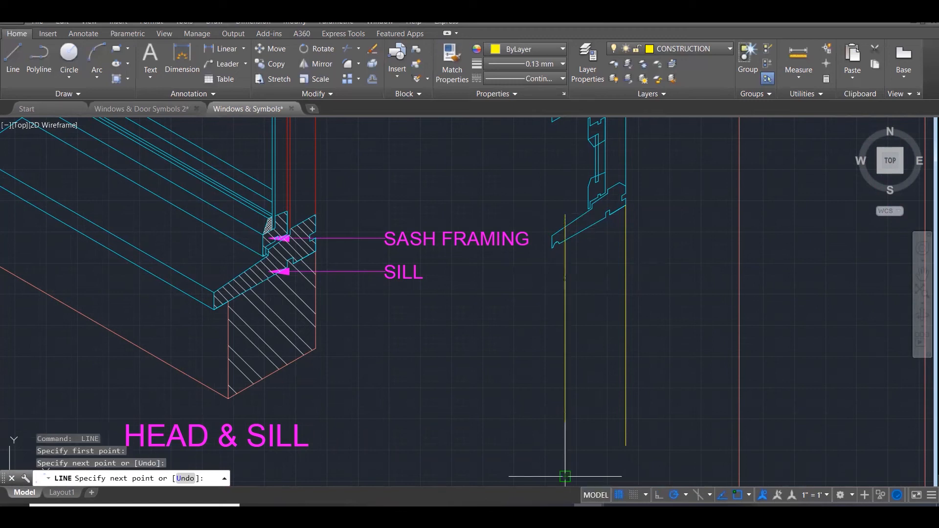
pyautogui.press('Escape')
pyautogui.press('Escape')
# Draw an inclined isometric line across the lower ends of the two vertical wall lines
pyautogui.write('L')
pyautogui.press('Return')
pyautogui.click(649, 395)
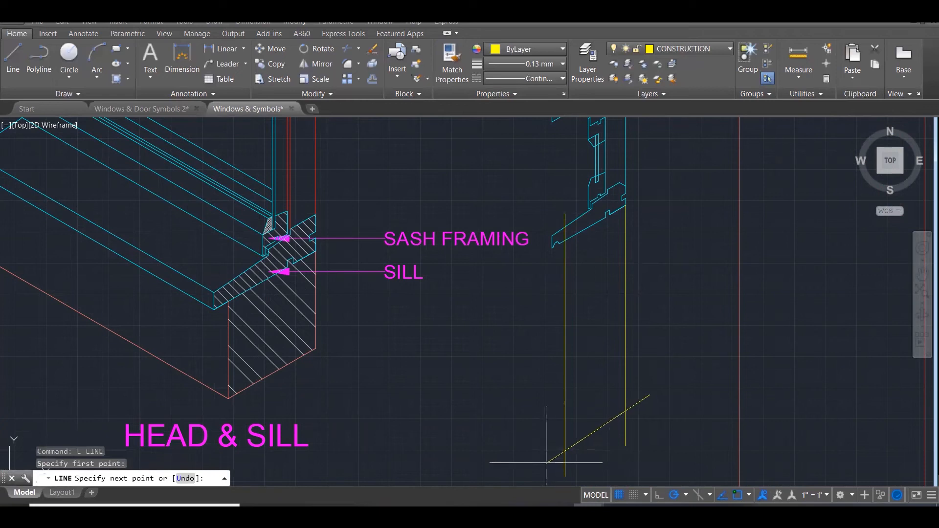
pyautogui.click(543, 455)
pyautogui.press('Escape')
# Fillet the inclined bottom line with both vertical wall lines at radius 0 to form sharp corners
pyautogui.write('F')
pyautogui.press('Return')
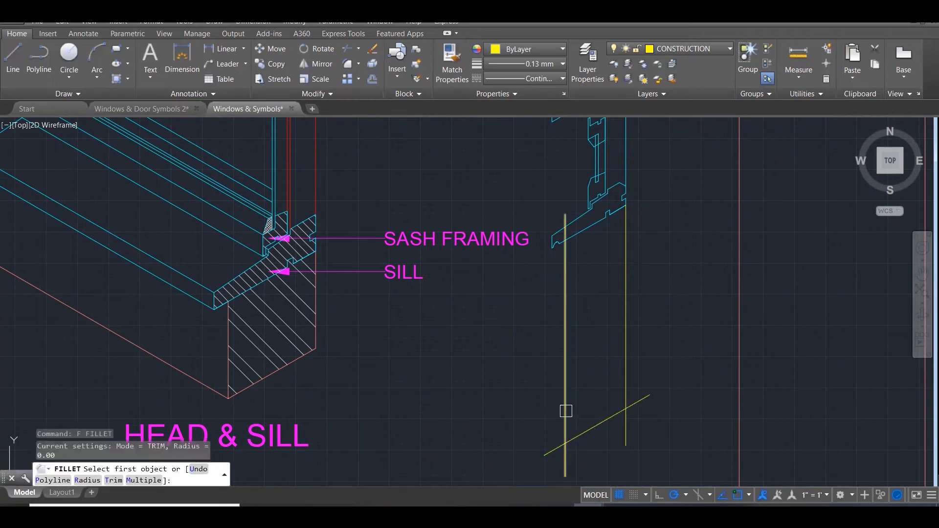
pyautogui.click(566, 410)
pyautogui.click(577, 433)
pyautogui.press('Return')
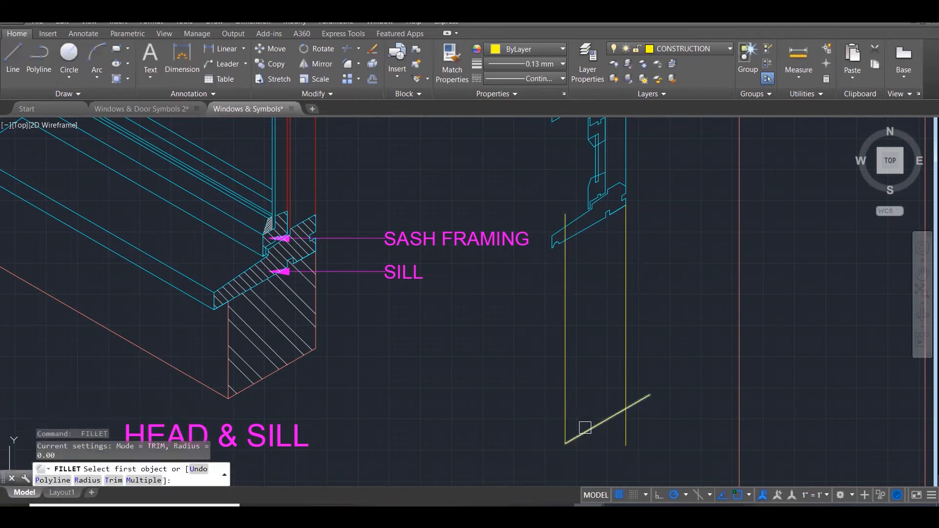
pyautogui.click(622, 377)
# Trim the left wall line at the sill's edges and erase the leftover piece above the sill
pyautogui.scroll(3, 565, 213)
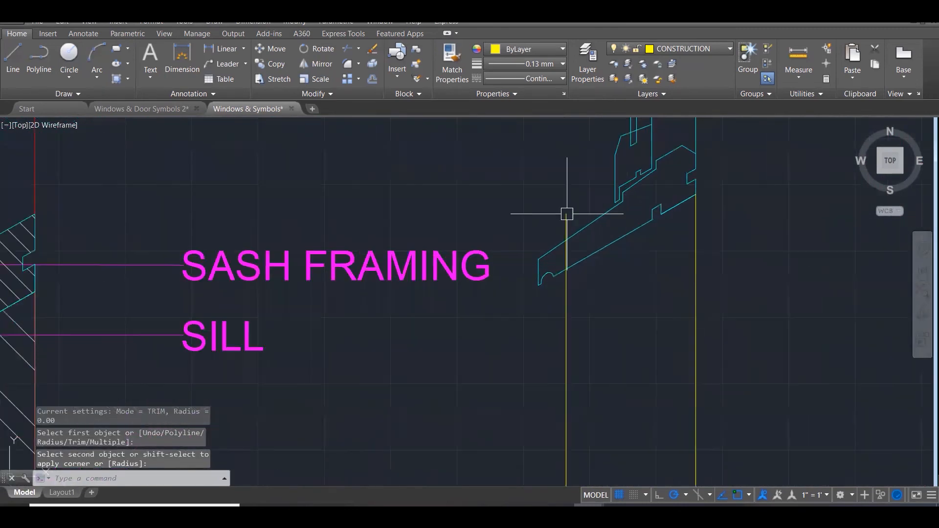
pyautogui.press('Escape')
pyautogui.press('Escape')
pyautogui.write('T')
pyautogui.press('Return')
pyautogui.click(616, 310)
pyautogui.click(562, 259)
pyautogui.press('Return')
pyautogui.click(562, 244)
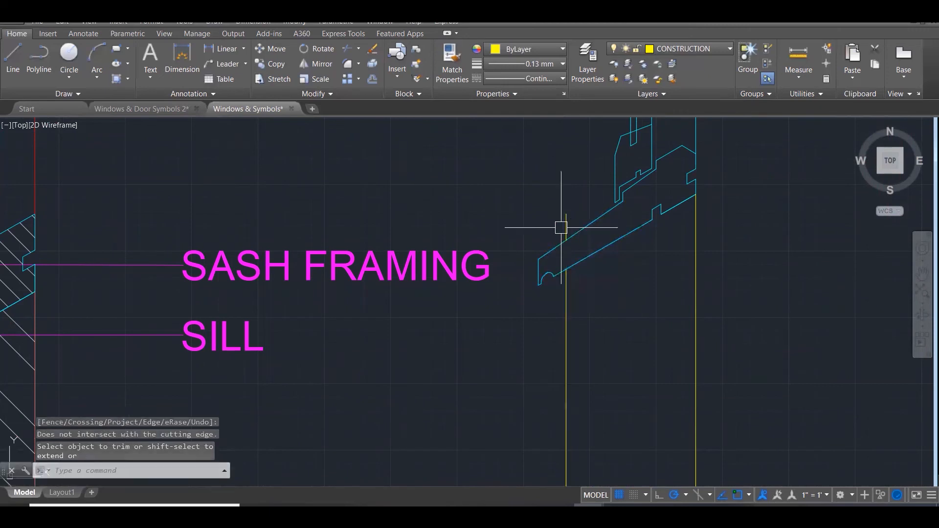
pyautogui.press('Escape')
pyautogui.click(566, 227)
pyautogui.press('Delete')
# Move the complete new profile with its wall outline to the empty space left of the Window Isometric frame
pyautogui.scroll(-6, 568, 230)
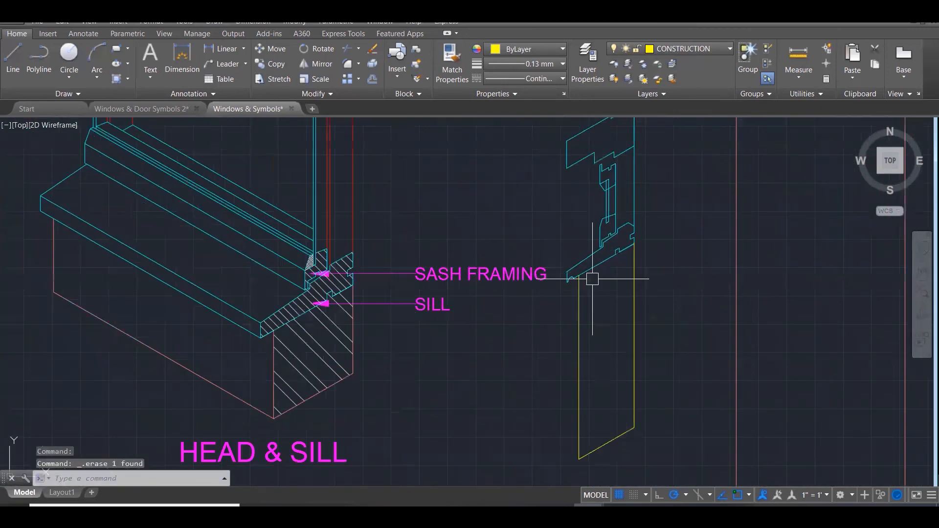
pyautogui.scroll(4, 577, 274)
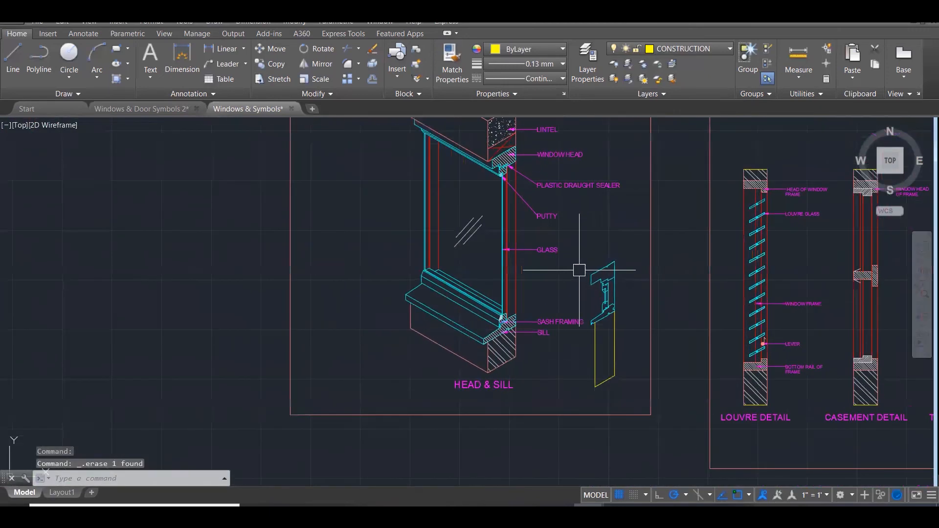
pyautogui.press('Escape')
pyautogui.click(590, 237)
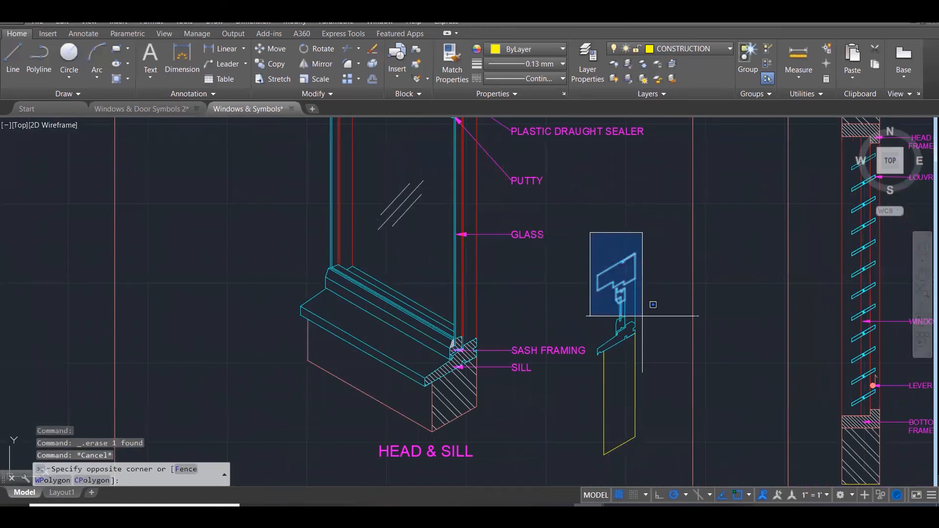
pyautogui.click(649, 464)
pyautogui.write('m')
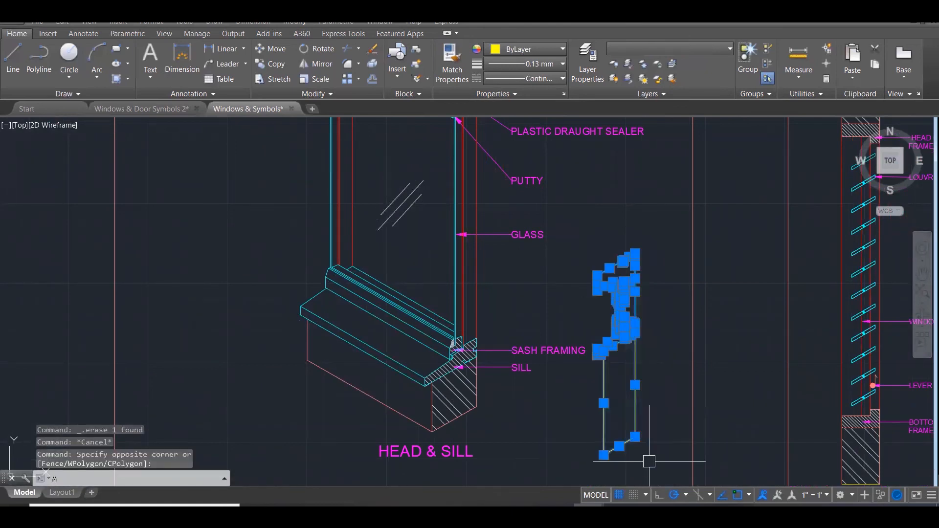
pyautogui.press('Return')
pyautogui.click(635, 437)
pyautogui.scroll(-6, 641, 425)
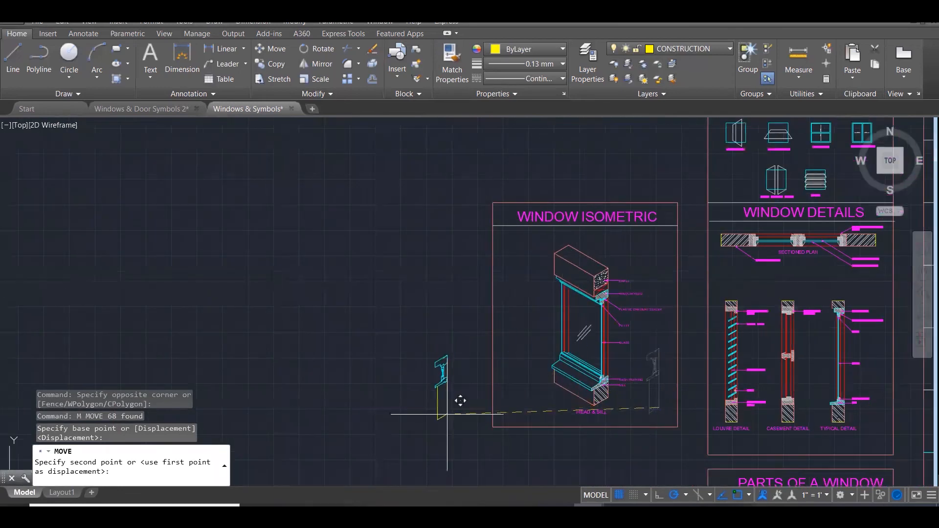
pyautogui.click(450, 407)
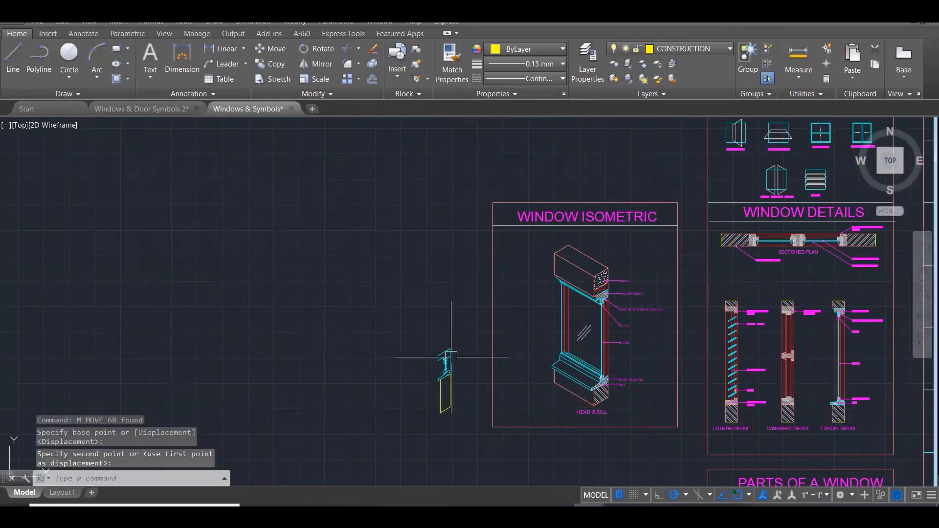
# Measure the vertical gap between the lintel and the window head at their right edge in the finished isometric
pyautogui.scroll(3, 450, 357)
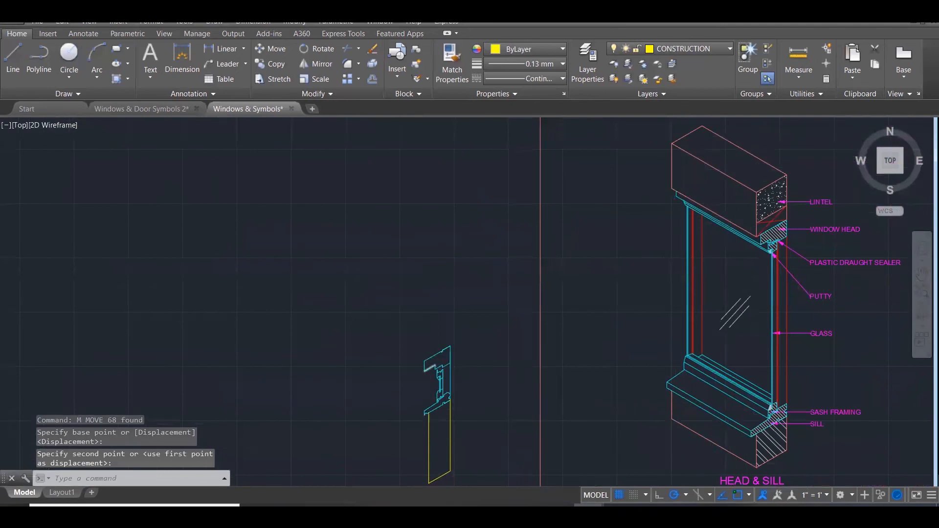
pyautogui.scroll(-3, 426, 367)
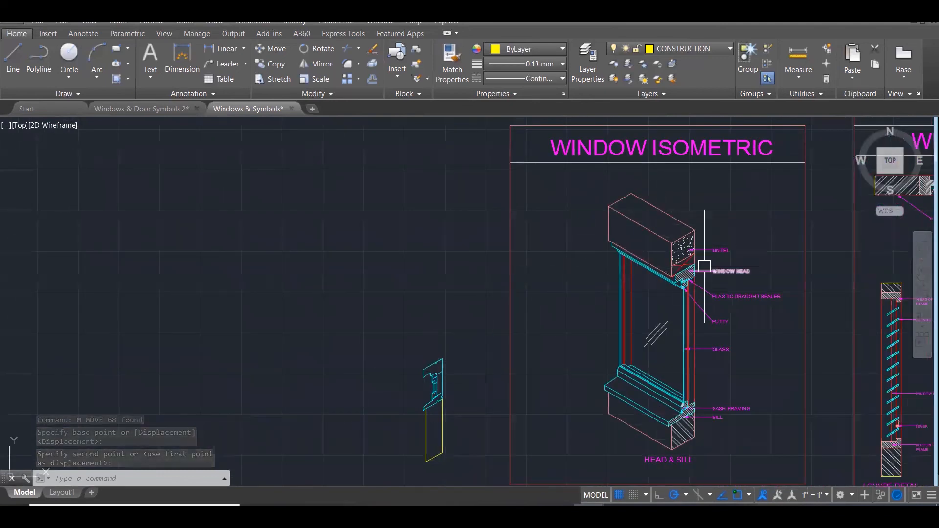
pyautogui.scroll(5, 704, 266)
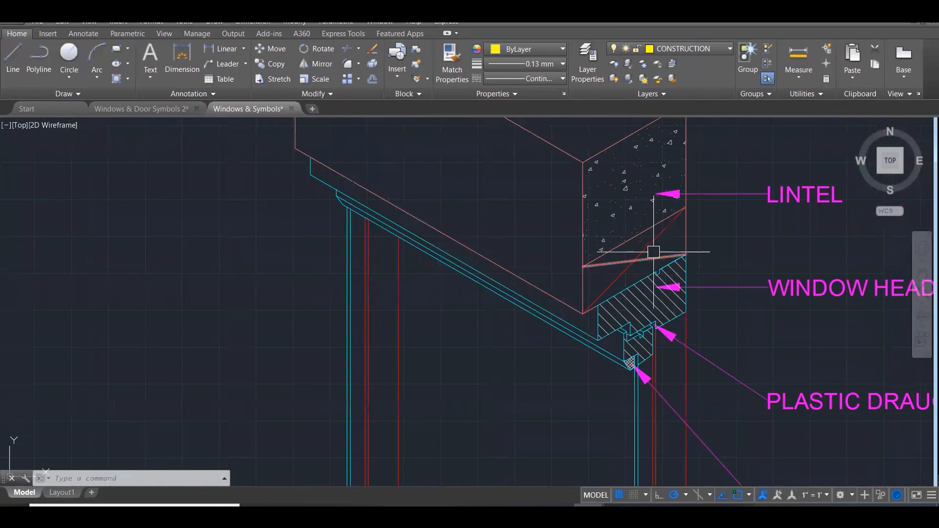
pyautogui.press('Escape')
pyautogui.press('Escape')
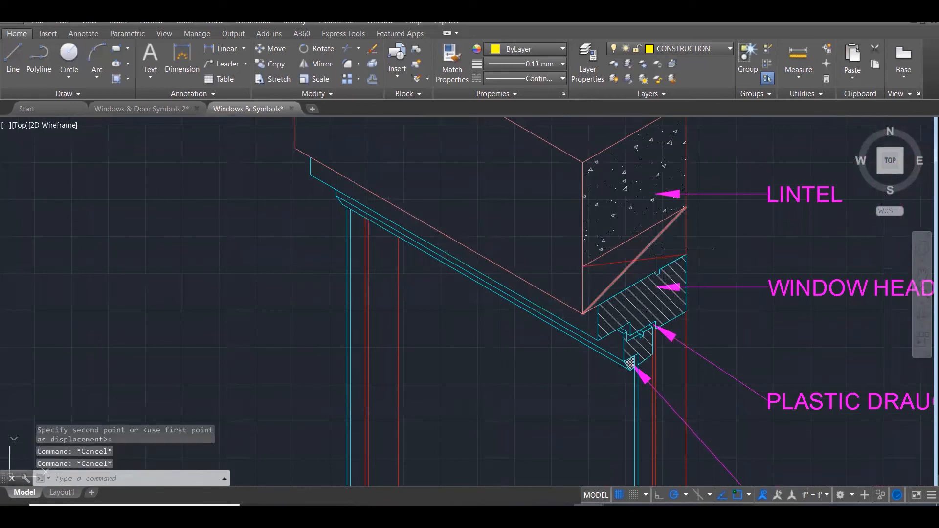
pyautogui.write('di')
pyautogui.press('Return')
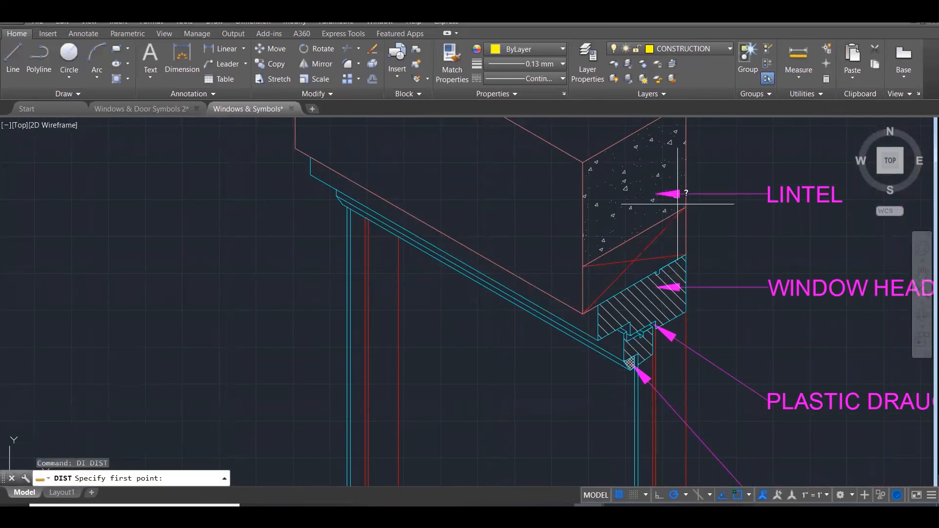
pyautogui.click(685, 206)
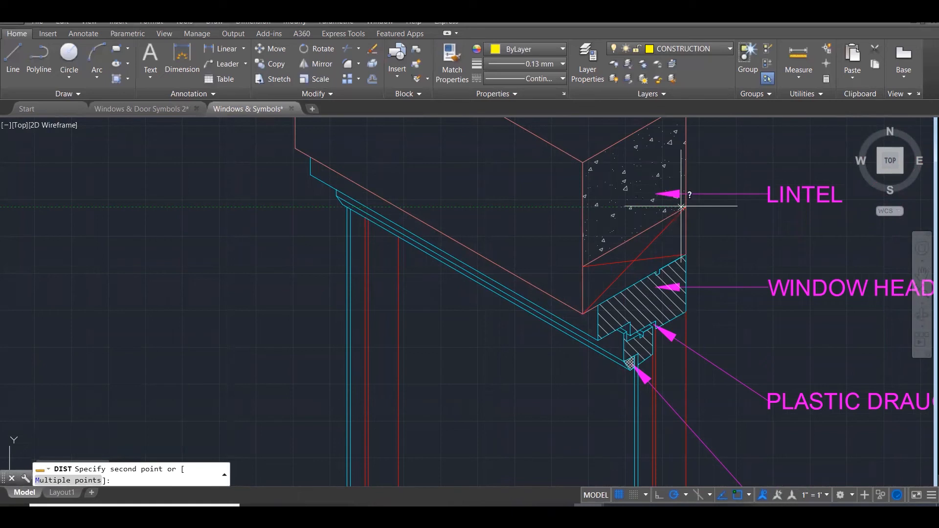
pyautogui.click(686, 254)
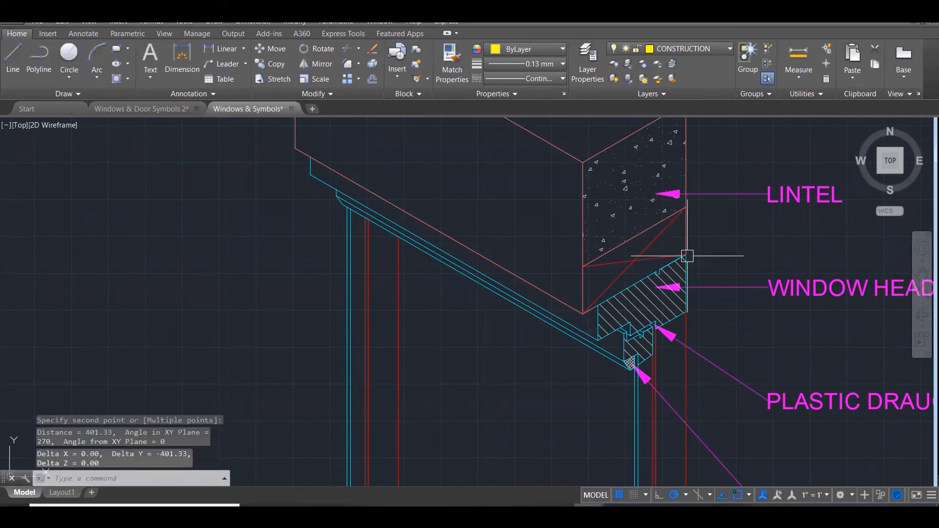
# Draw a 401-long vertical line up from the new head's top right corner, continuing with an inclined line down past the head's left edge
pyautogui.scroll(-10, 688, 255)
pyautogui.scroll(8, 529, 300)
pyautogui.scroll(1, 596, 303)
pyautogui.press('Escape')
pyautogui.press('Escape')
pyautogui.write('l')
pyautogui.press('Return')
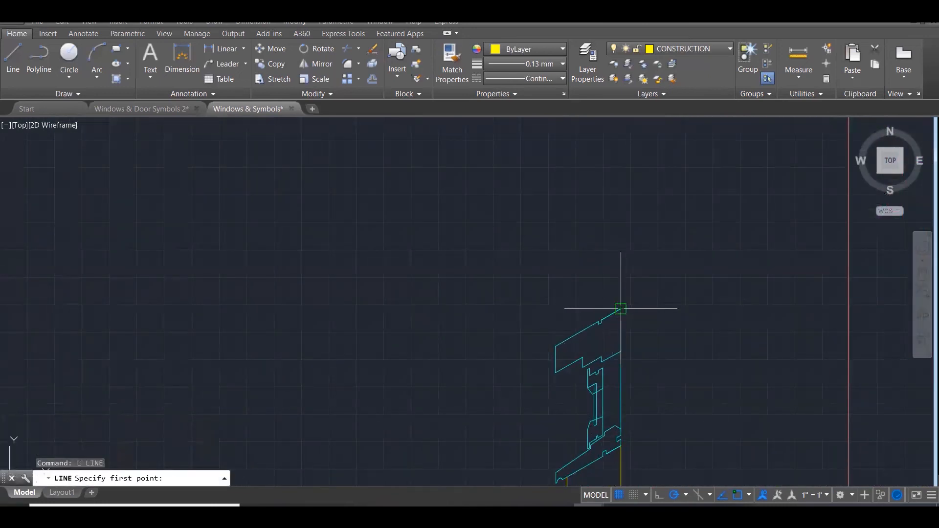
pyautogui.click(620, 309)
pyautogui.write('401')
pyautogui.press('Return')
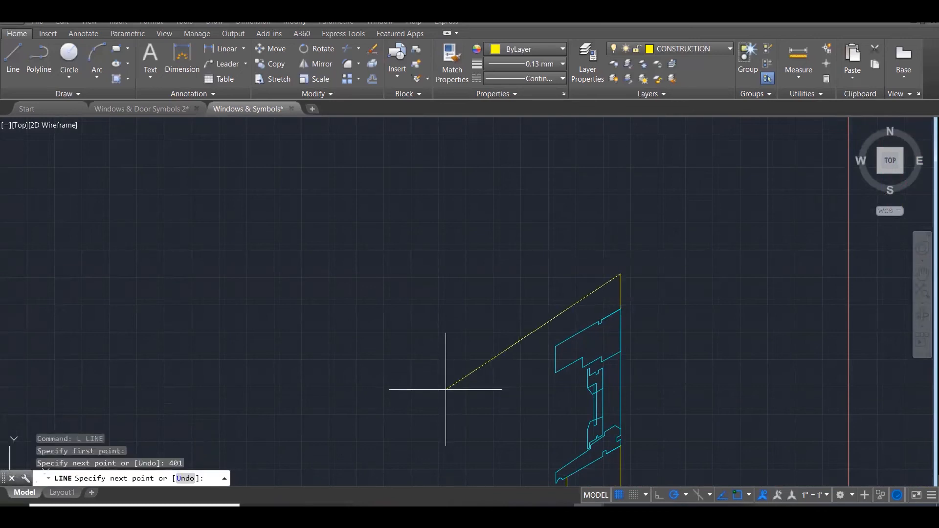
pyautogui.click(515, 336)
pyautogui.press('Escape')
# Draw a vertical line from the new head's upper left corner up to the inclined line above it
pyautogui.write('l')
pyautogui.press('Return')
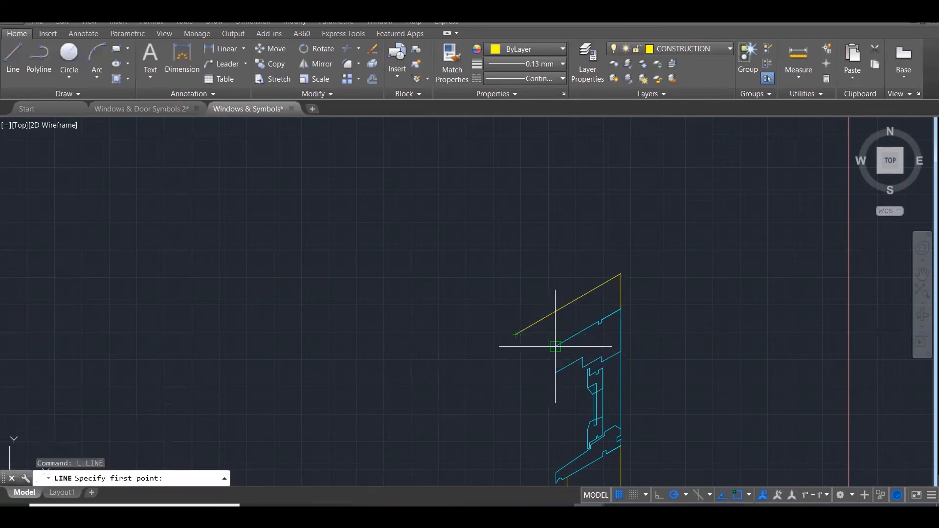
pyautogui.click(555, 346)
pyautogui.click(557, 306)
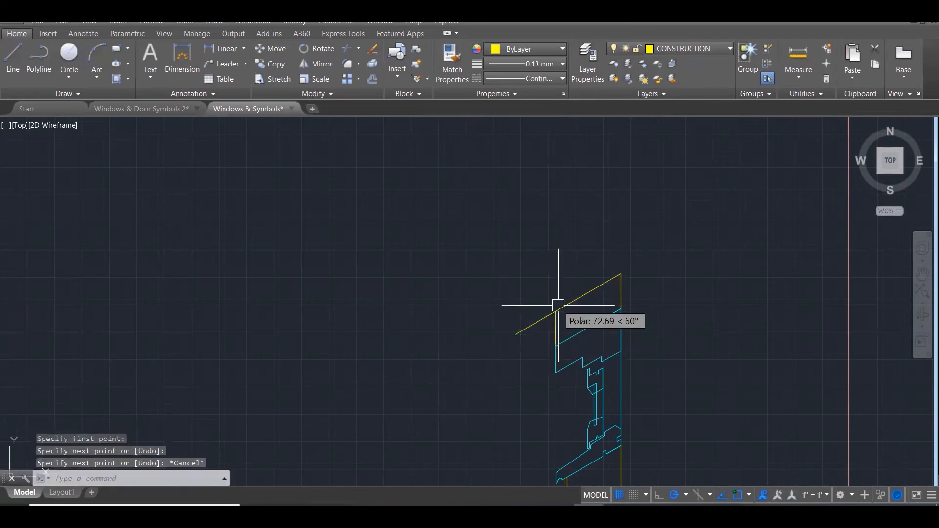
# Fillet the left vertical line and the inclined line above the new head into a sharp corner
pyautogui.press('Escape')
pyautogui.write('f')
pyautogui.press('Return')
pyautogui.click(556, 323)
pyautogui.click(561, 307)
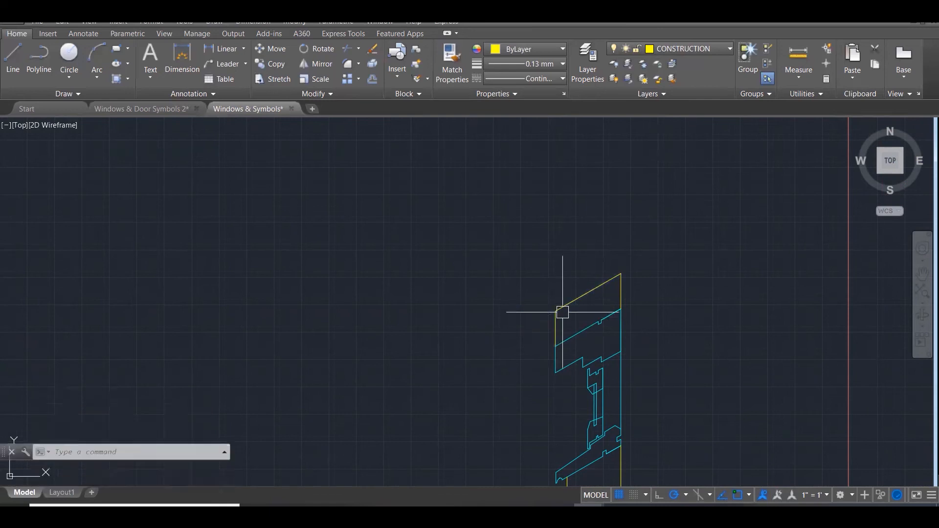
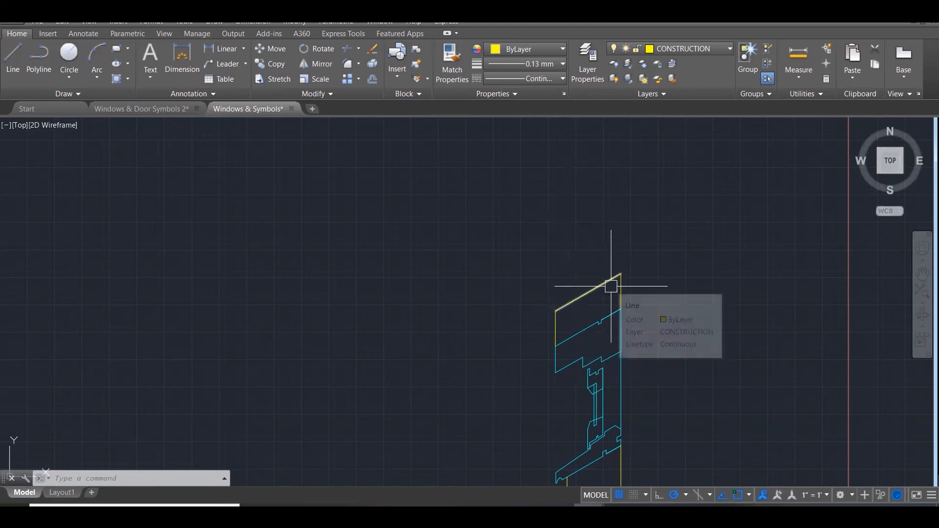
# Draw two crossing diagonal lines between the opposite corners of the outline directly above the new head
pyautogui.write('l')
pyautogui.press('Return')
pyautogui.click(621, 273)
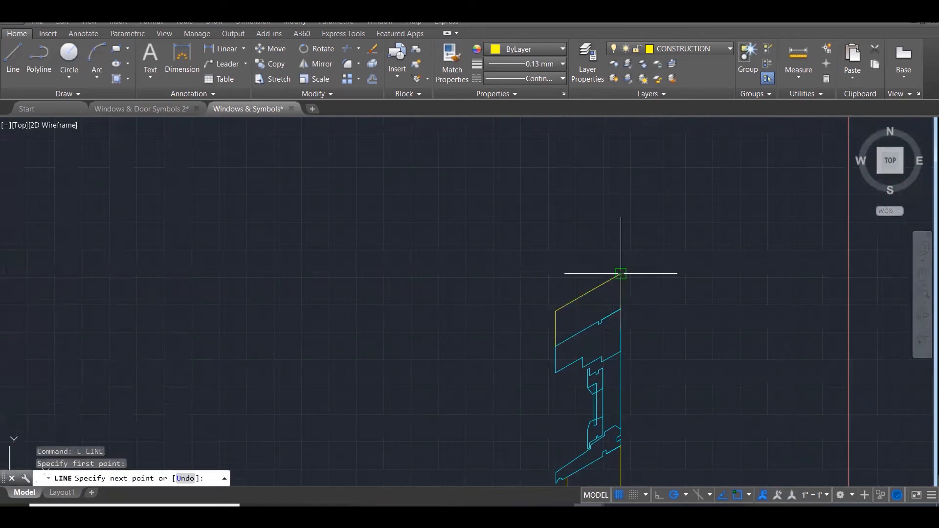
pyautogui.click(557, 345)
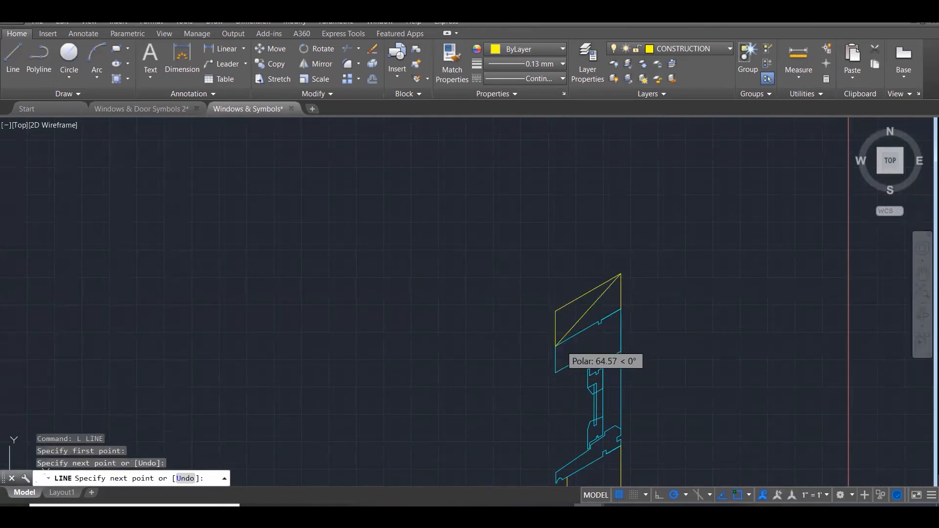
pyautogui.press('Escape')
pyautogui.scroll(4, 620, 304)
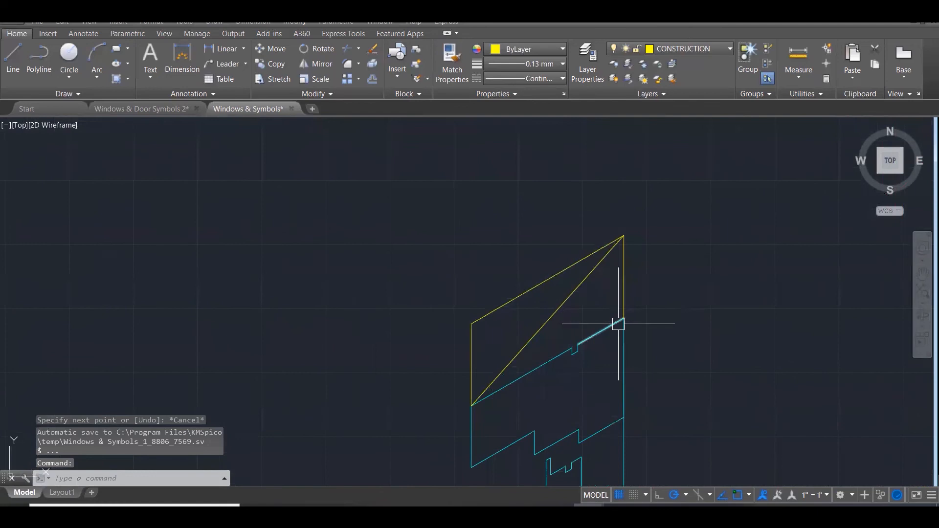
pyautogui.write('L')
pyautogui.press('Return')
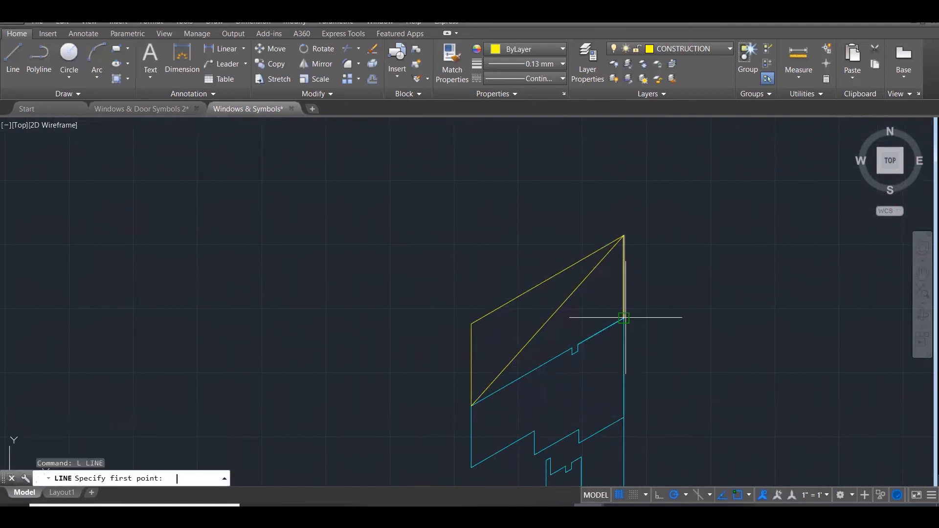
pyautogui.click(624, 317)
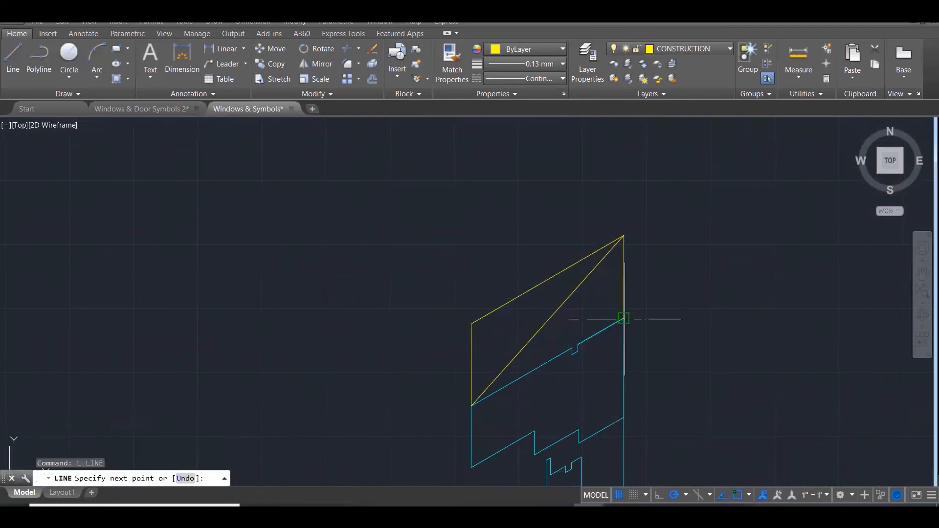
pyautogui.click(471, 324)
pyautogui.press('Escape')
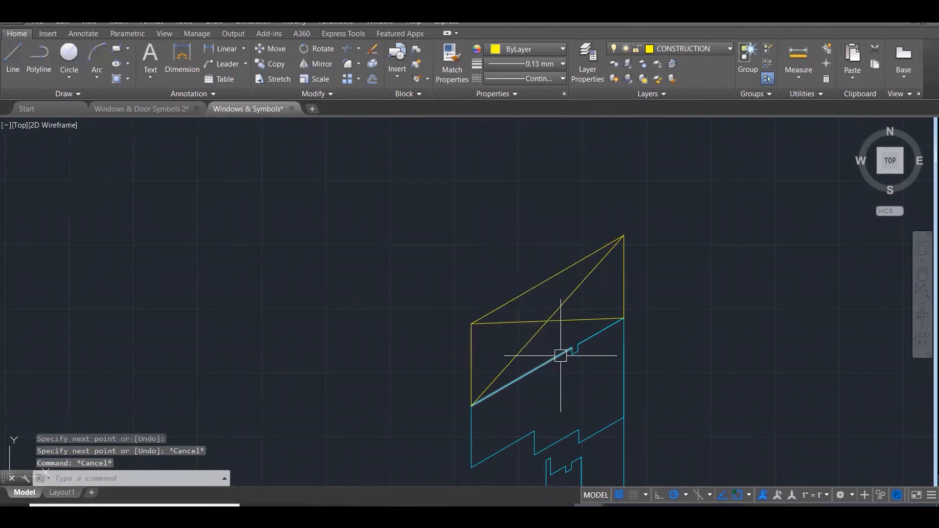
pyautogui.moveTo(560, 356)
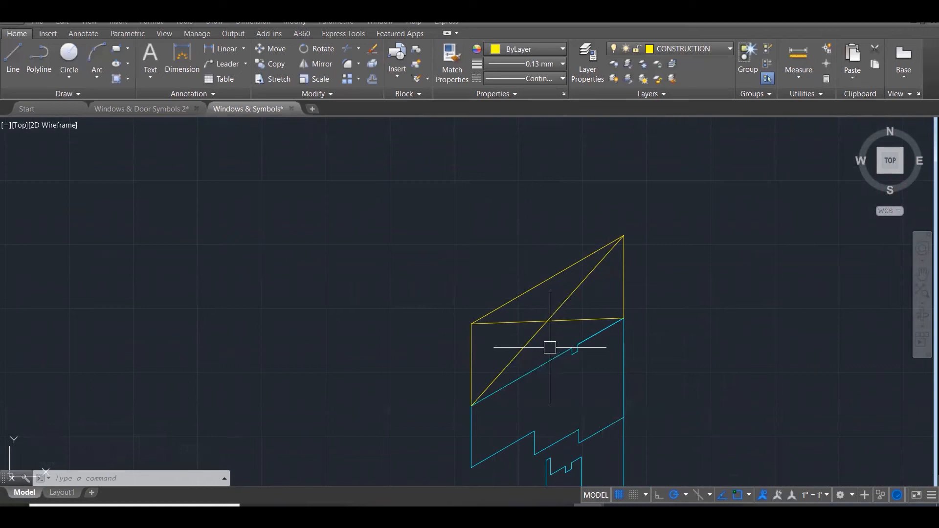
# Draw a vertical line up from the top right corner of the crossed block for the lintel's right edge
pyautogui.scroll(-7, 415, 288)
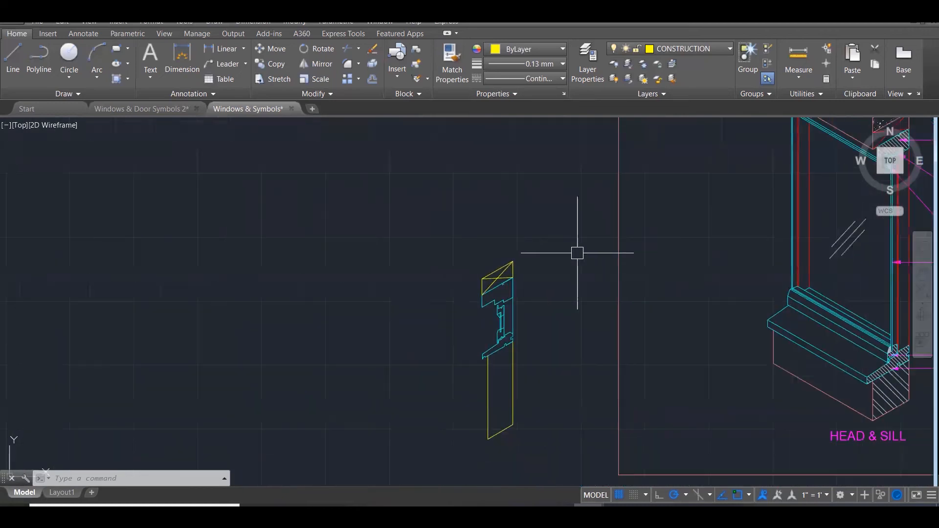
pyautogui.scroll(-3, 556, 308)
pyautogui.scroll(6, 556, 305)
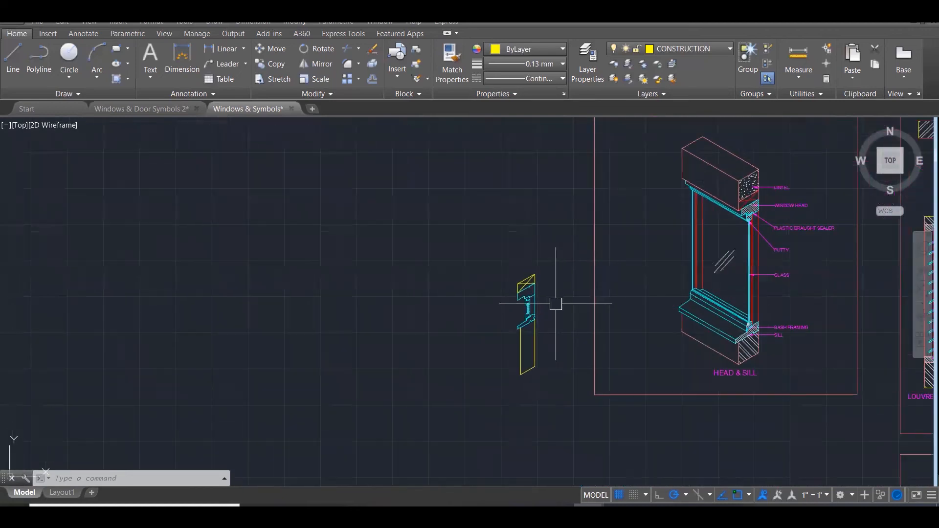
pyautogui.write('L')
pyautogui.press('Return')
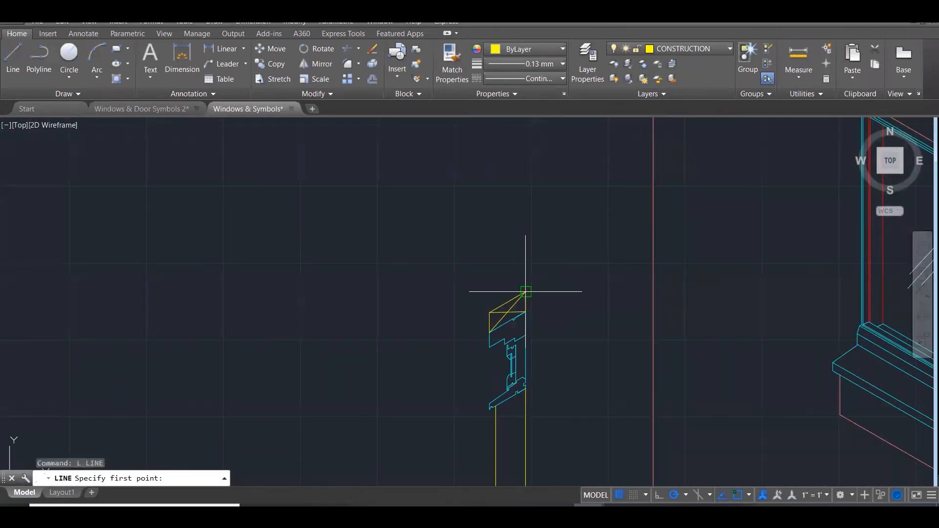
pyautogui.click(526, 292)
pyautogui.click(525, 225)
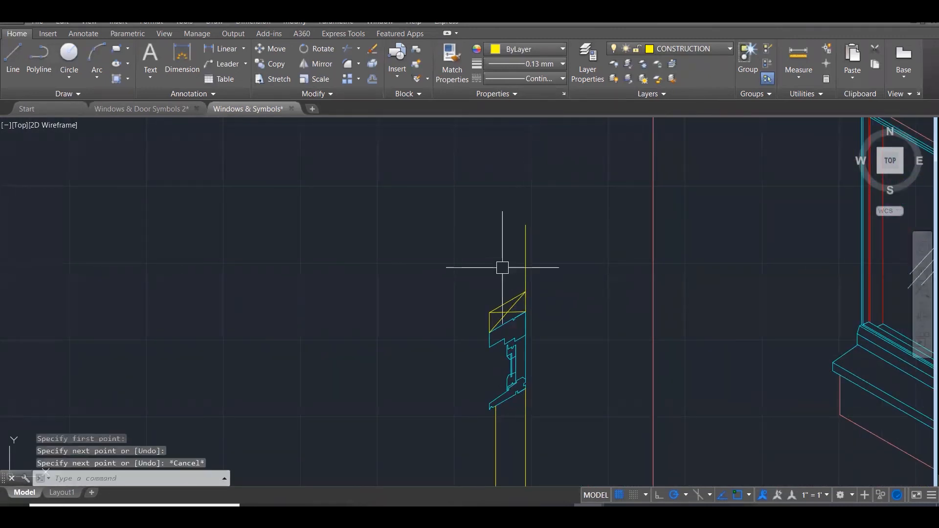
# Draw the lintel's left edge up from the crossed block's upper left corner, continuing with an inclined line past the right edge
pyautogui.press('Return')
pyautogui.press('Return')
pyautogui.click(486, 313)
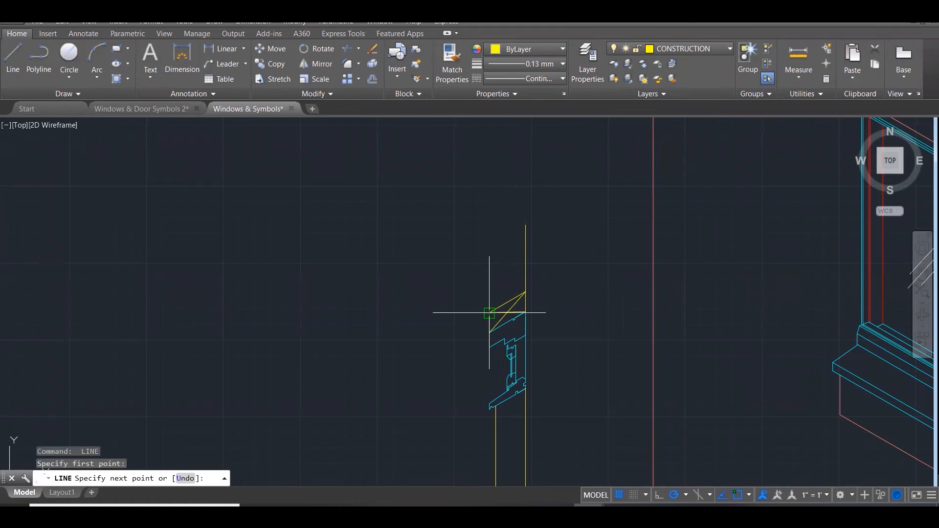
pyautogui.click(490, 232)
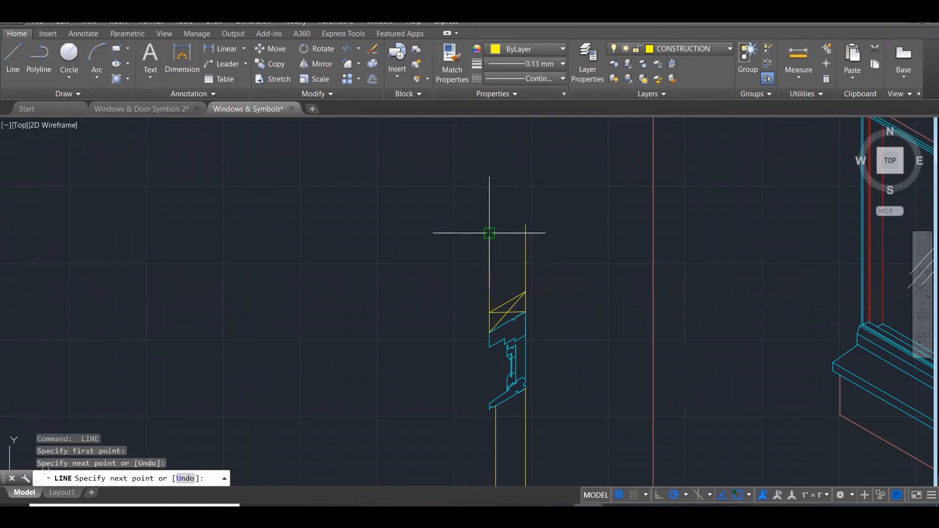
pyautogui.click(537, 206)
pyautogui.press('Escape')
# Fillet the lintel's right vertical edge and its inclined top line into a sharp corner
pyautogui.write('f')
pyautogui.press('Return')
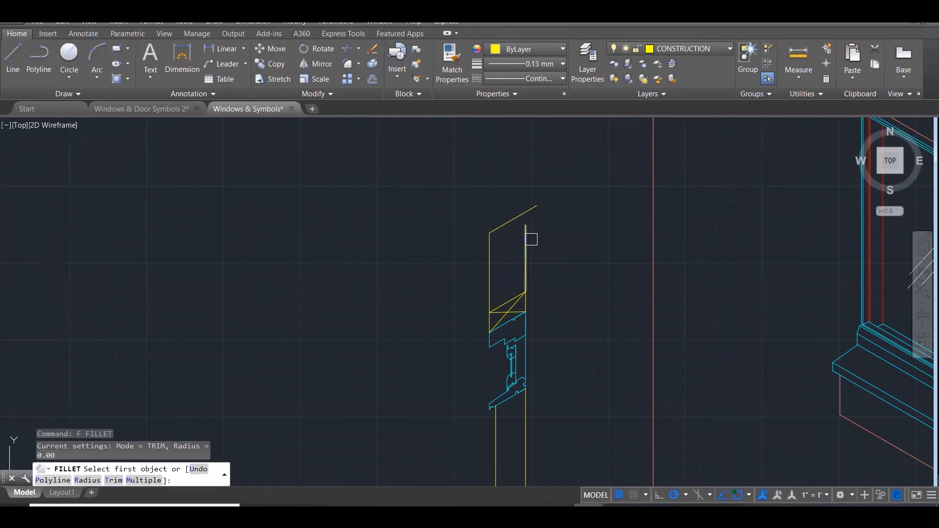
pyautogui.click(526, 241)
pyautogui.click(520, 216)
pyautogui.press('Escape')
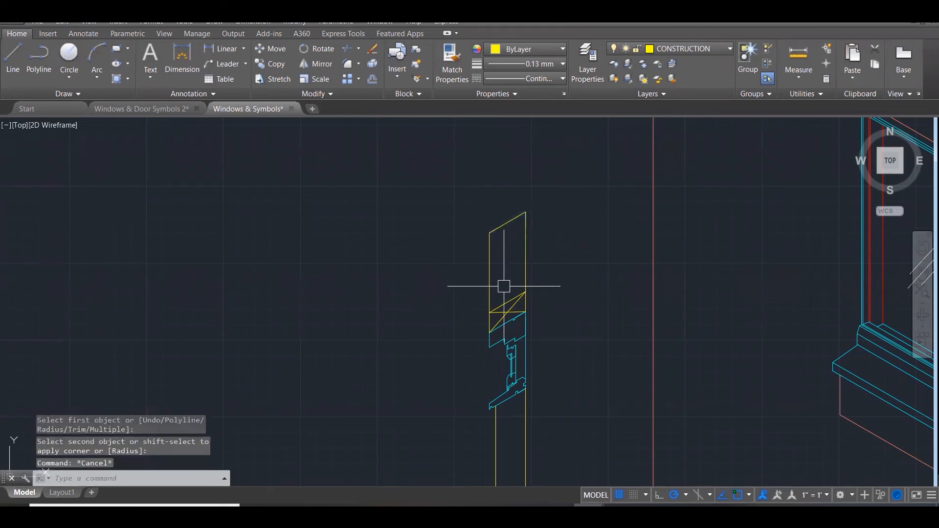
# Stretch the head, upper sash and lintel outlines straight up from the head's lower right corner to lengthen the glass and frame
pyautogui.scroll(-3, 503, 286)
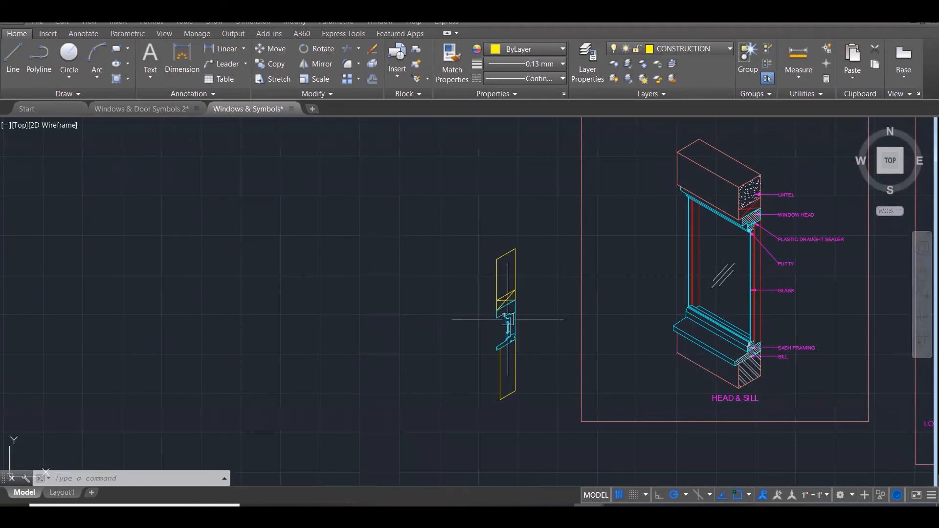
pyautogui.scroll(4, 508, 319)
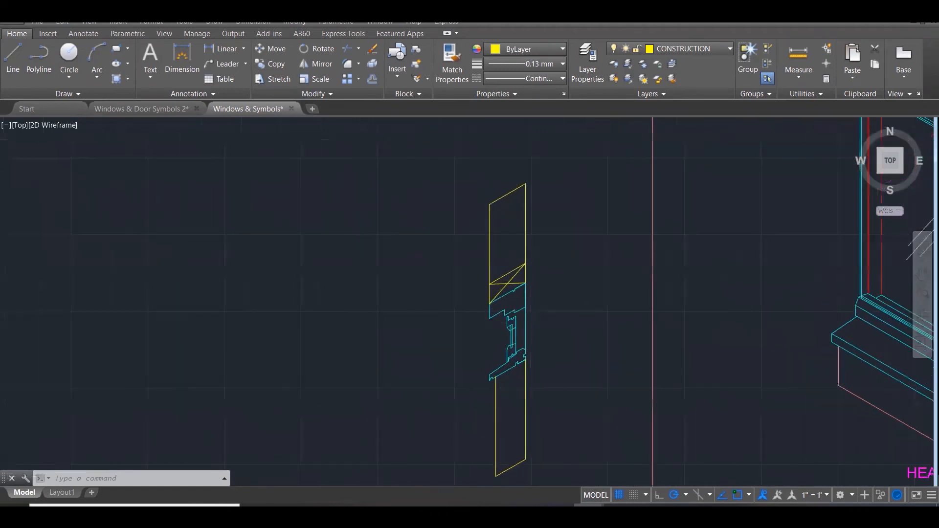
pyautogui.write('s')
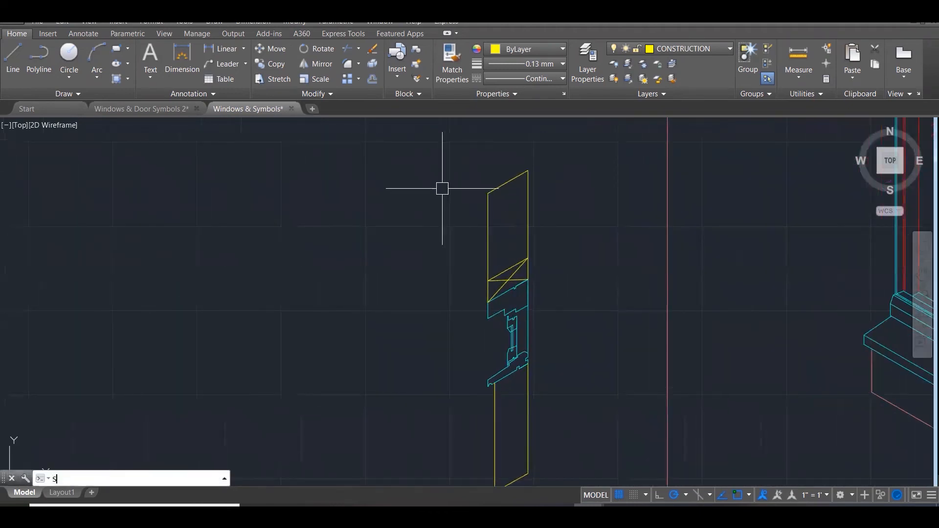
pyautogui.write('TRETCH')
pyautogui.press('Return')
pyautogui.click(438, 149)
pyautogui.click(581, 335)
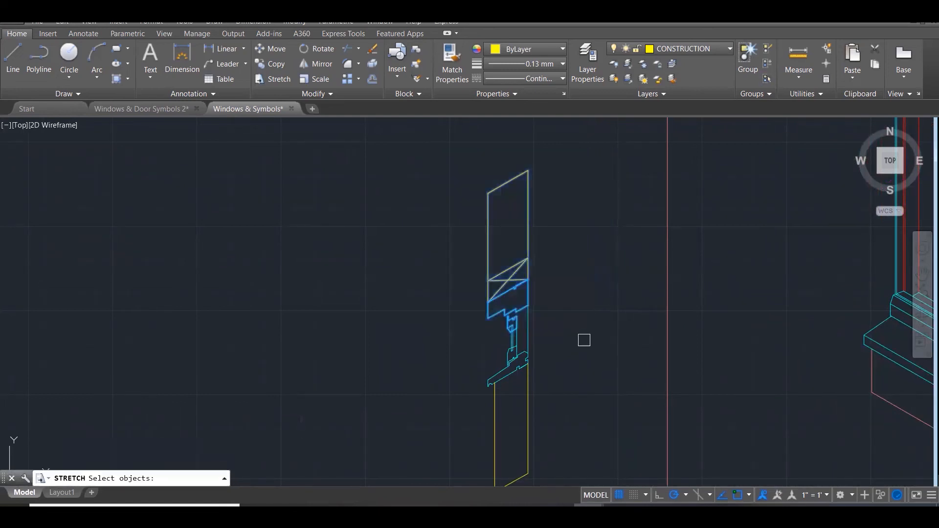
pyautogui.click(581, 331)
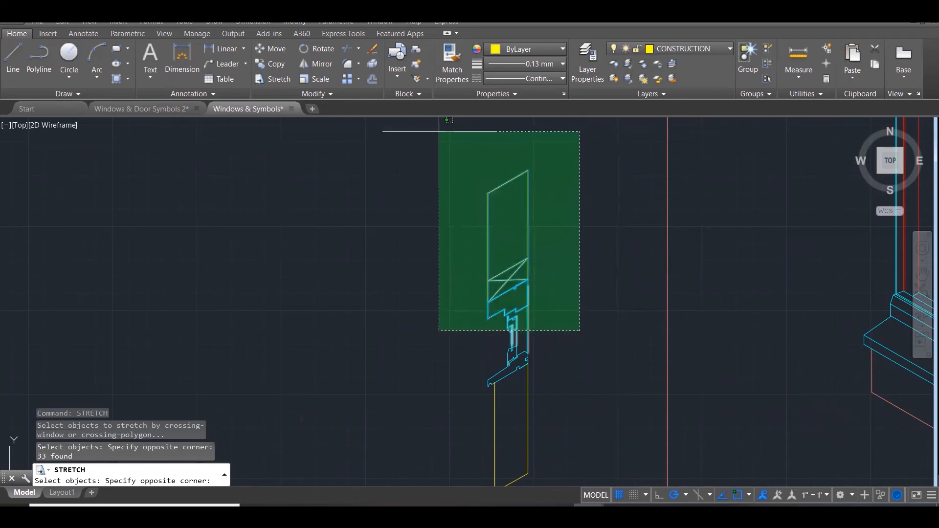
pyautogui.click(440, 131)
pyautogui.scroll(2, 533, 318)
pyautogui.scroll(2, 532, 334)
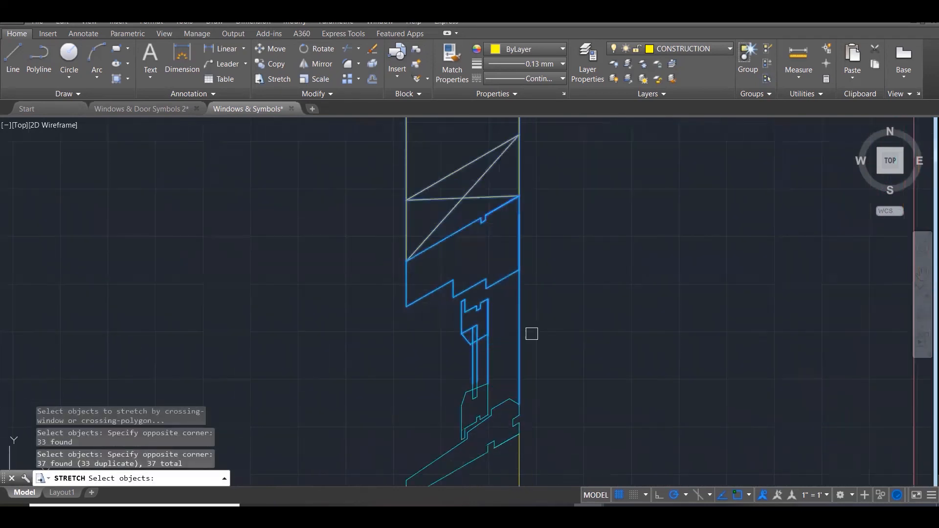
pyautogui.press('Return')
pyautogui.click(518, 269)
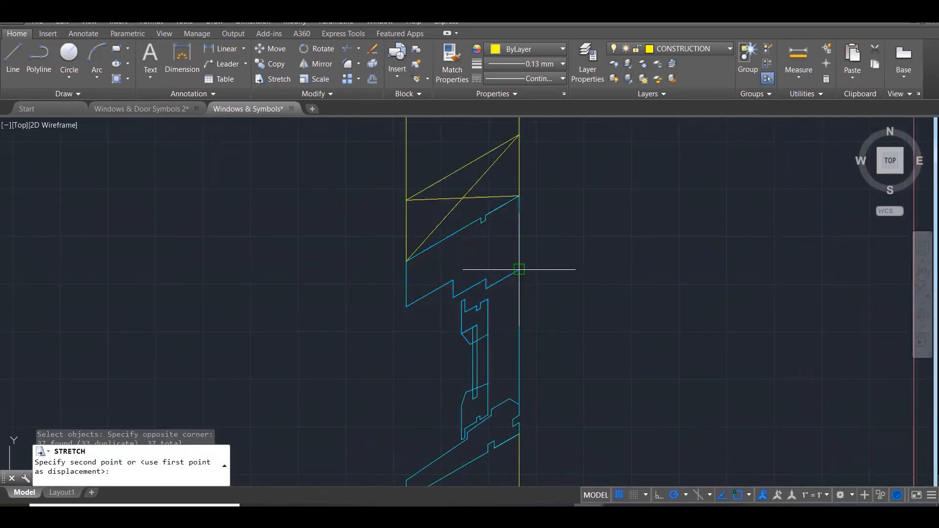
pyautogui.scroll(-3, 520, 249)
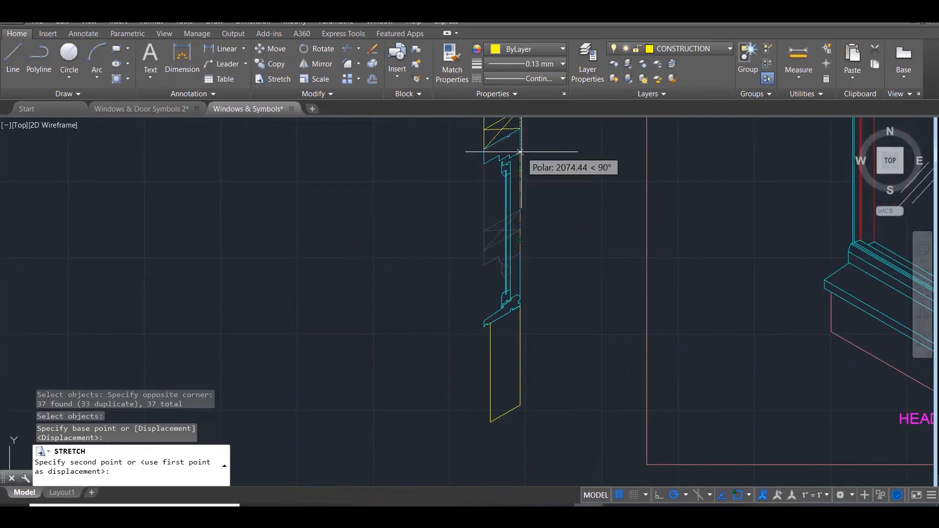
pyautogui.scroll(-3, 520, 153)
pyautogui.scroll(2, 509, 204)
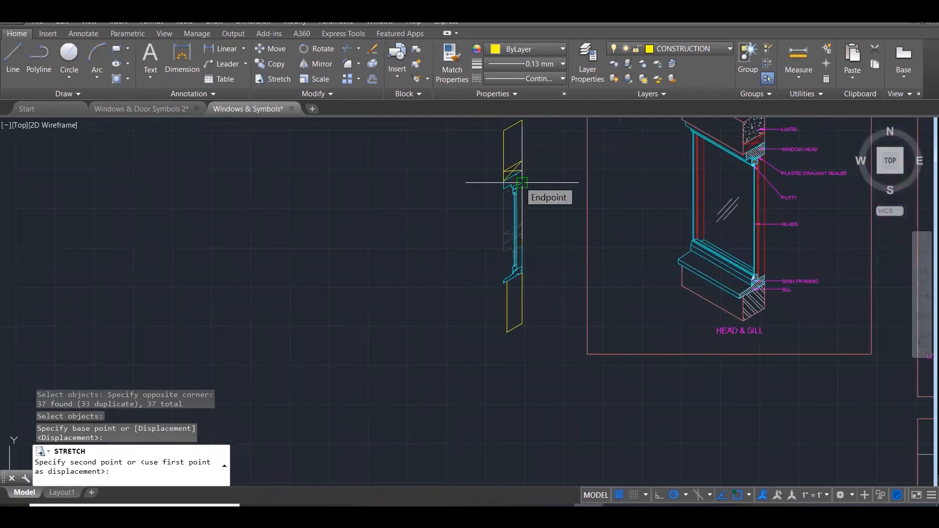
pyautogui.click(522, 182)
# Copy the whole new section profile from the wall's lower left corner, about 3153 units along the 150° direction
pyautogui.scroll(-3, 532, 280)
pyautogui.scroll(3, 523, 183)
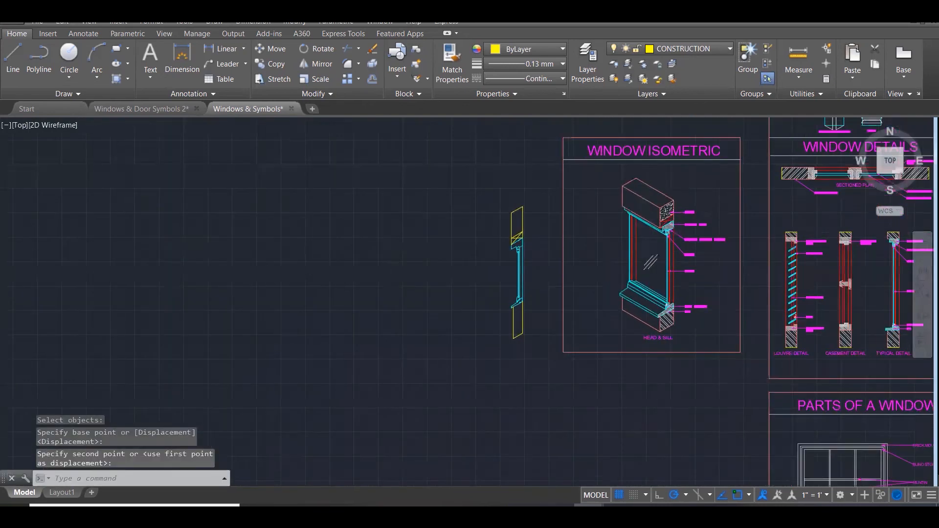
pyautogui.scroll(-1, 535, 153)
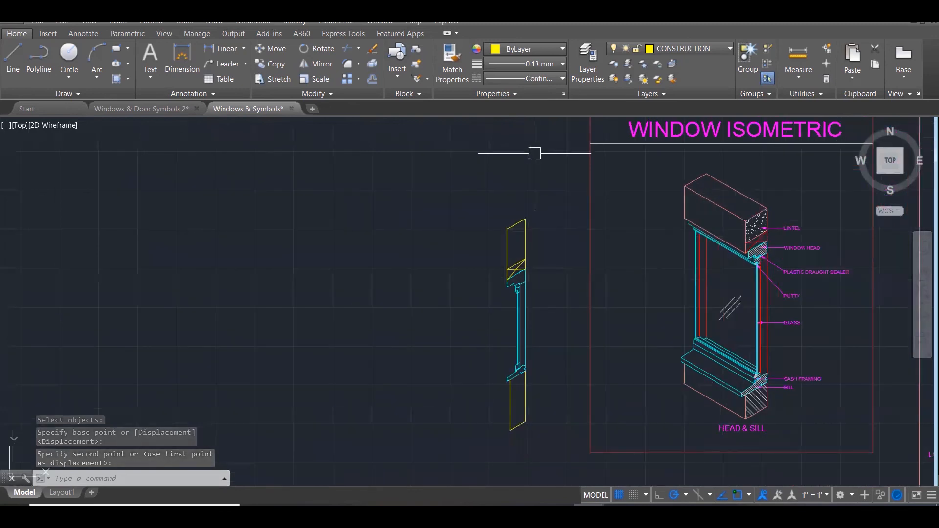
pyautogui.scroll(2, 507, 405)
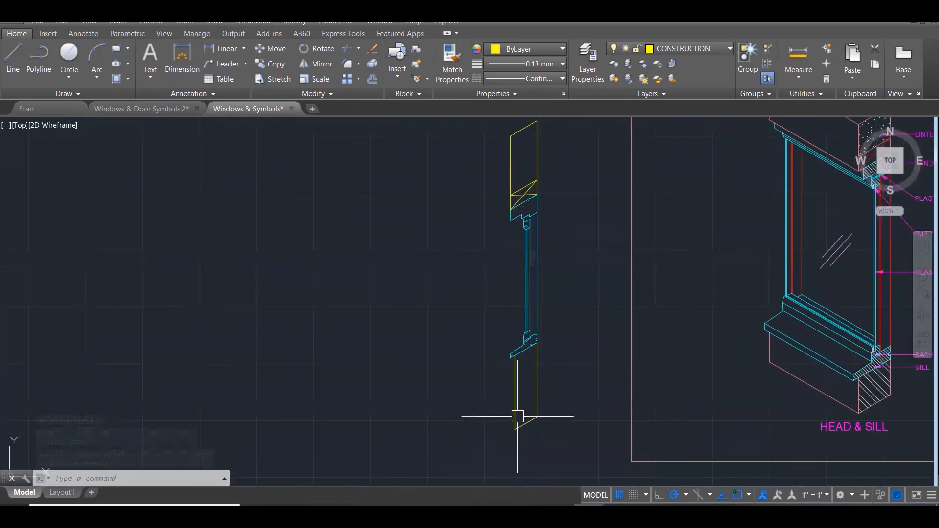
pyautogui.scroll(-1, 528, 408)
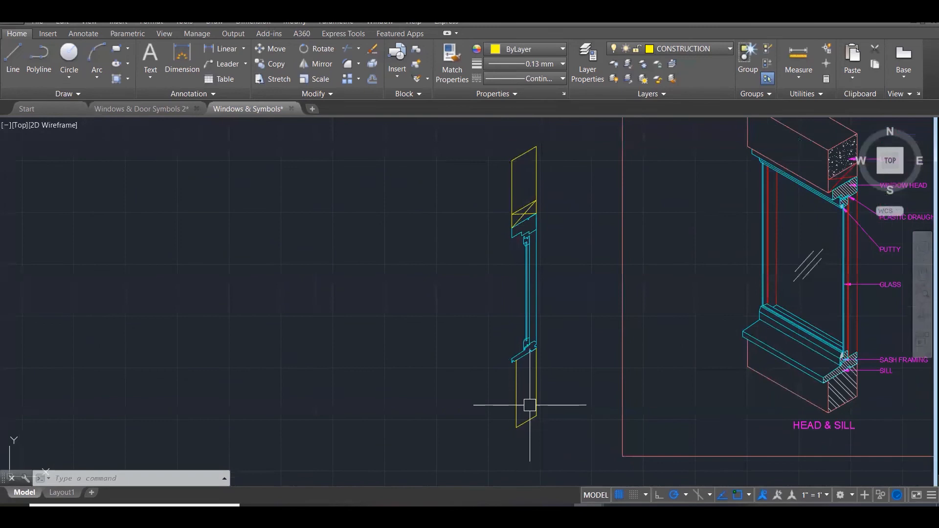
pyautogui.scroll(-1, 530, 405)
pyautogui.click(481, 178)
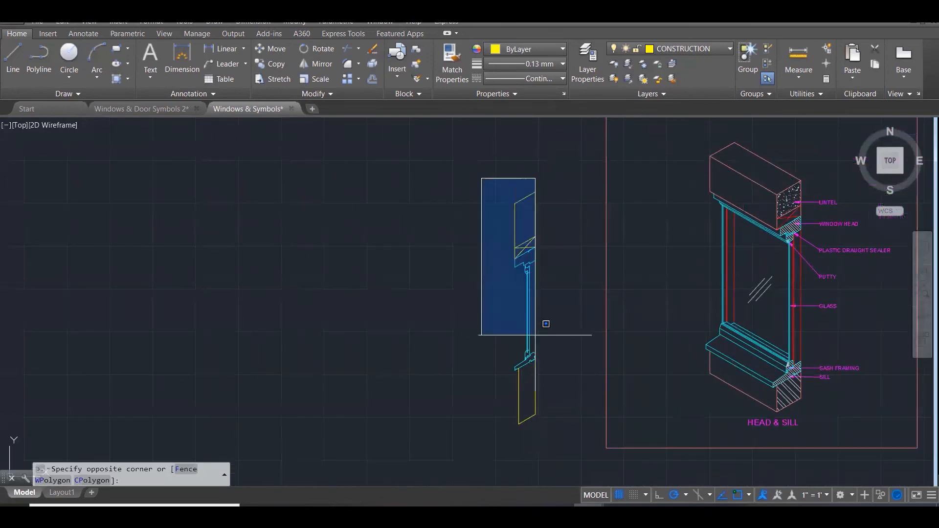
pyautogui.click(554, 442)
pyautogui.write('co')
pyautogui.press('Return')
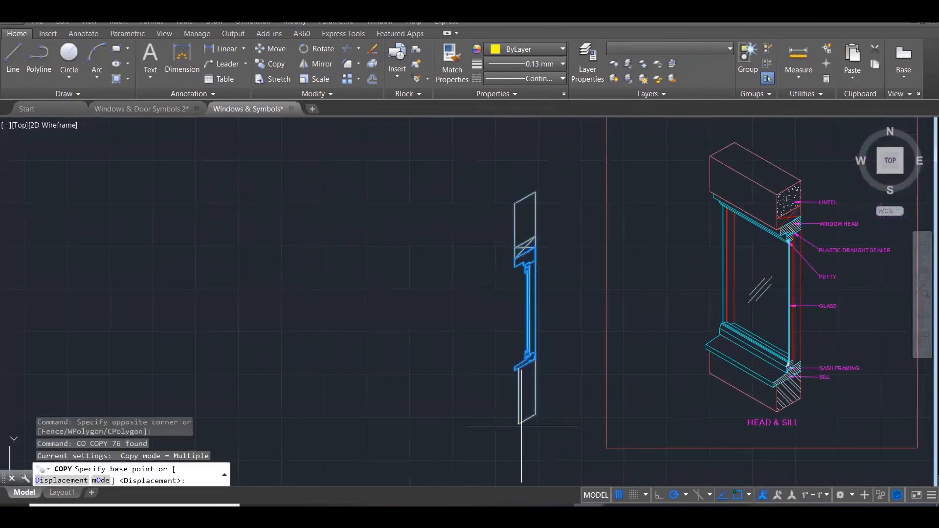
pyautogui.click(520, 425)
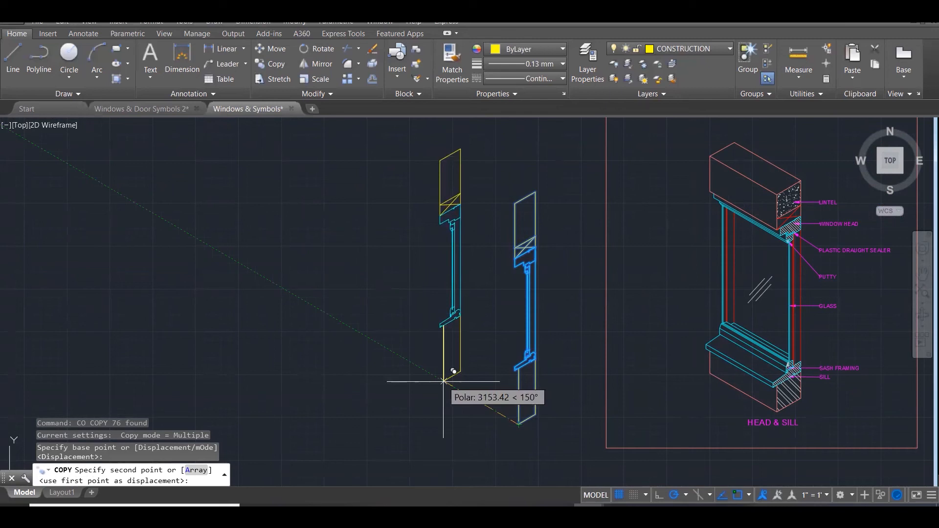
pyautogui.click(443, 381)
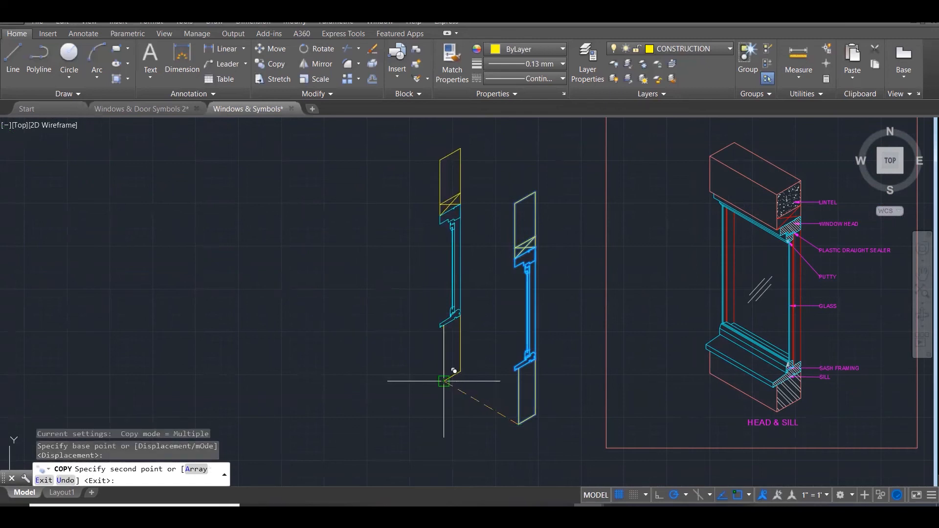
pyautogui.press('Return')
pyautogui.press('Escape')
pyautogui.press('Escape')
pyautogui.press('Escape')
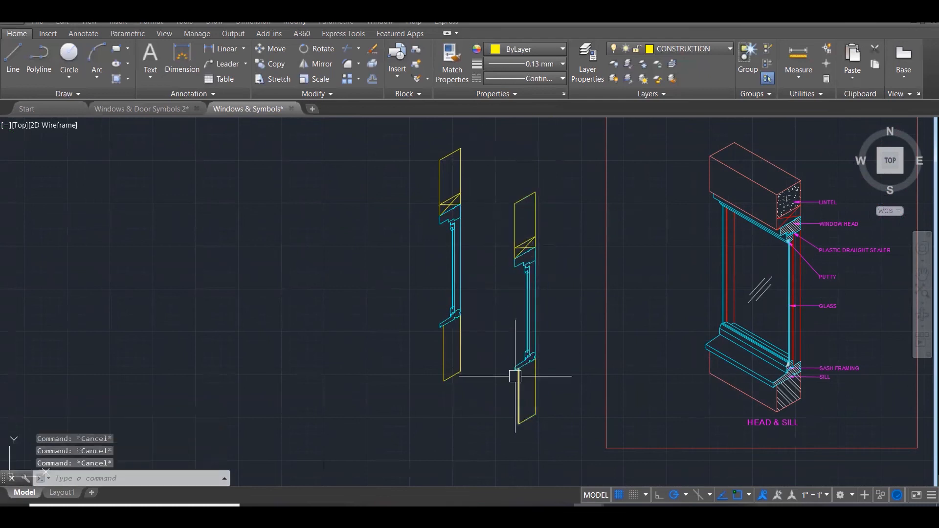
# Draw a line on the DOORS & WIN layer joining the sill nose's lower tip on the front profile to the matching tip on the rear profile
pyautogui.scroll(4, 515, 376)
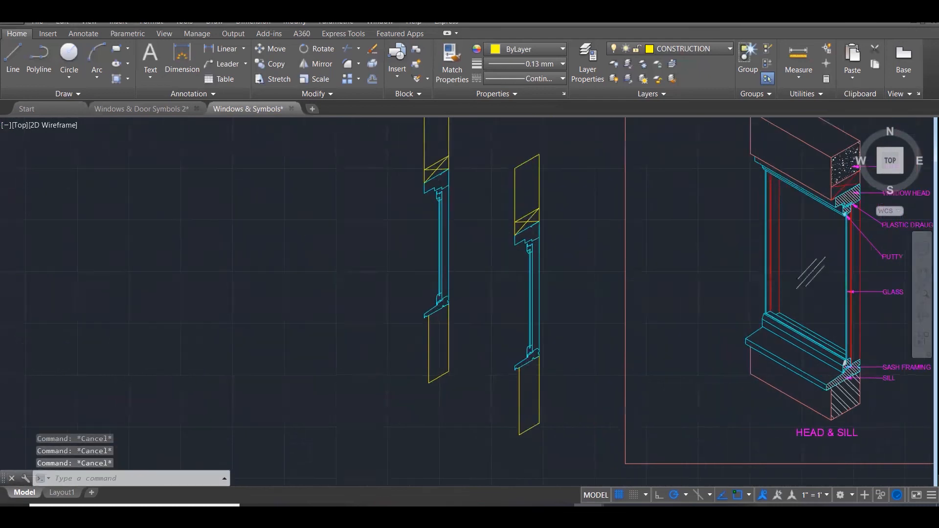
pyautogui.click(715, 48)
pyautogui.click(674, 151)
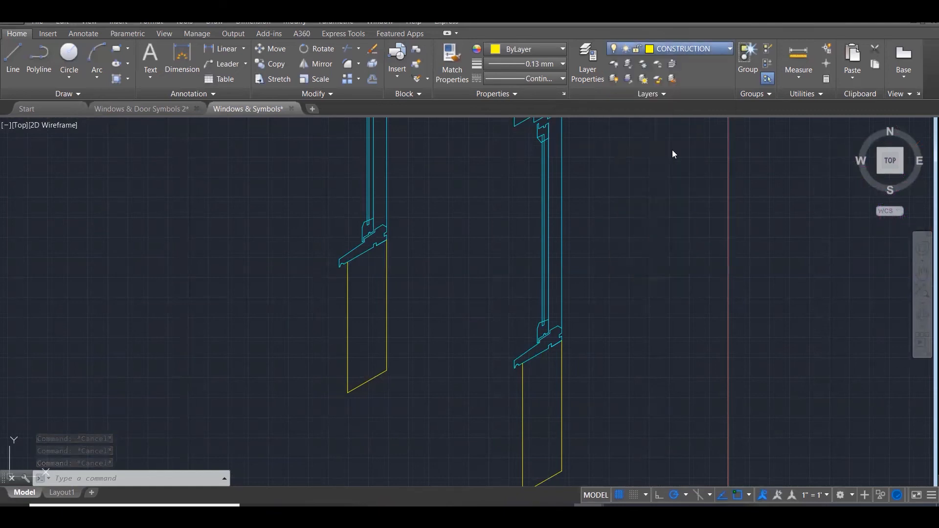
pyautogui.write('l')
pyautogui.press('Return')
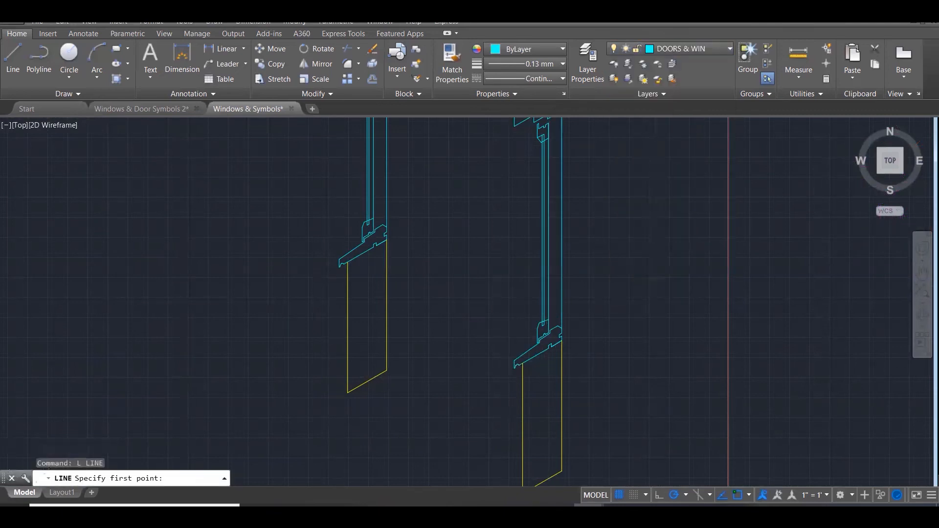
pyautogui.scroll(5, 513, 366)
pyautogui.click(532, 370)
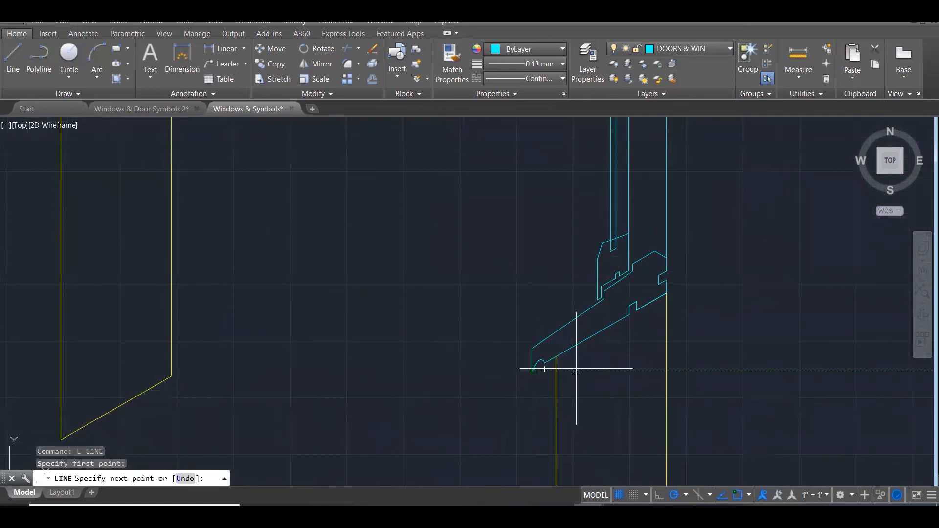
pyautogui.scroll(-3, 777, 390)
pyautogui.scroll(5, 473, 234)
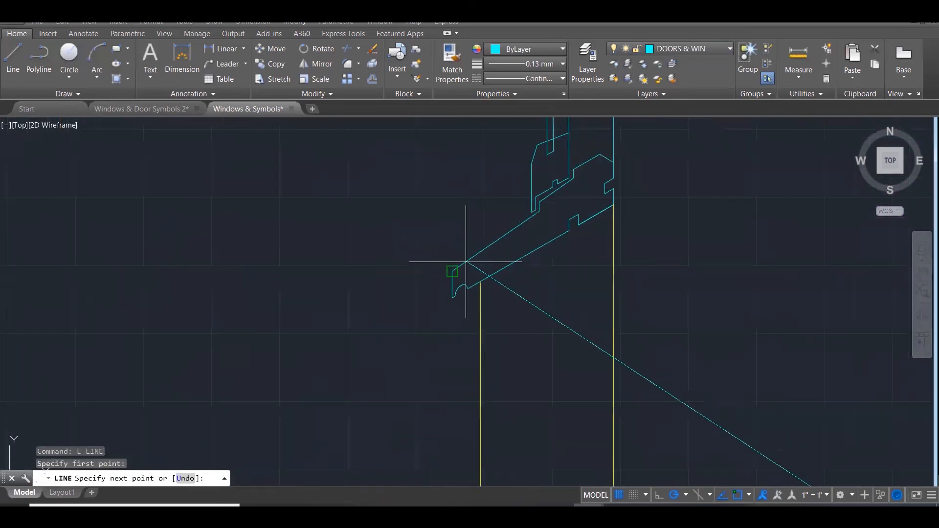
pyautogui.click(449, 301)
pyautogui.scroll(-5, 404, 238)
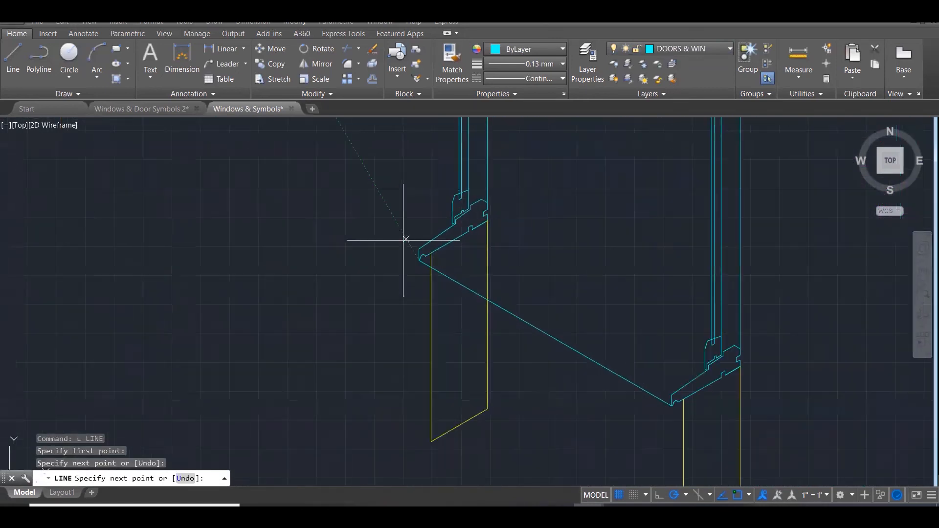
pyautogui.press('Escape')
pyautogui.press('Escape')
pyautogui.press('Escape')
# Copy the connecting line from its front end at the sill nose's lower tip to the nose's upper corner
pyautogui.click(635, 388)
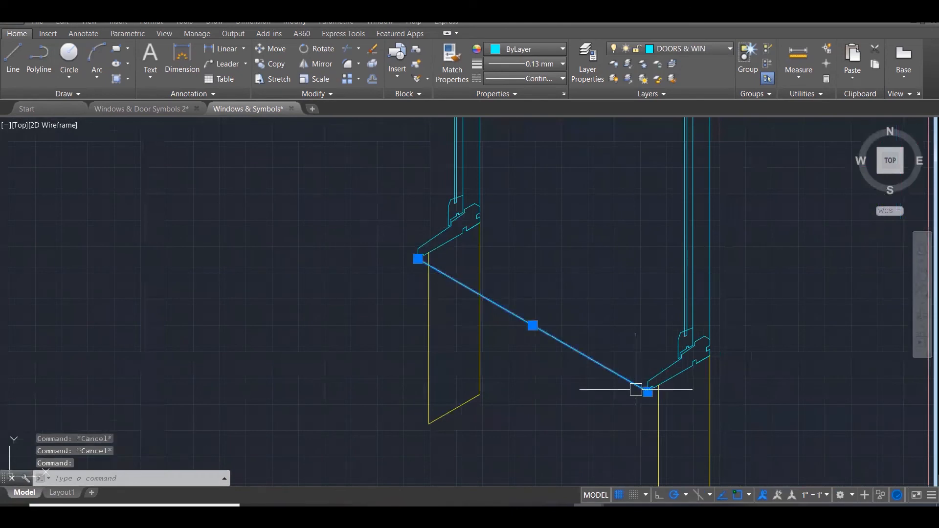
pyautogui.write('co')
pyautogui.press('Return')
pyautogui.scroll(5, 634, 384)
pyautogui.scroll(2, 640, 384)
pyautogui.click(616, 362)
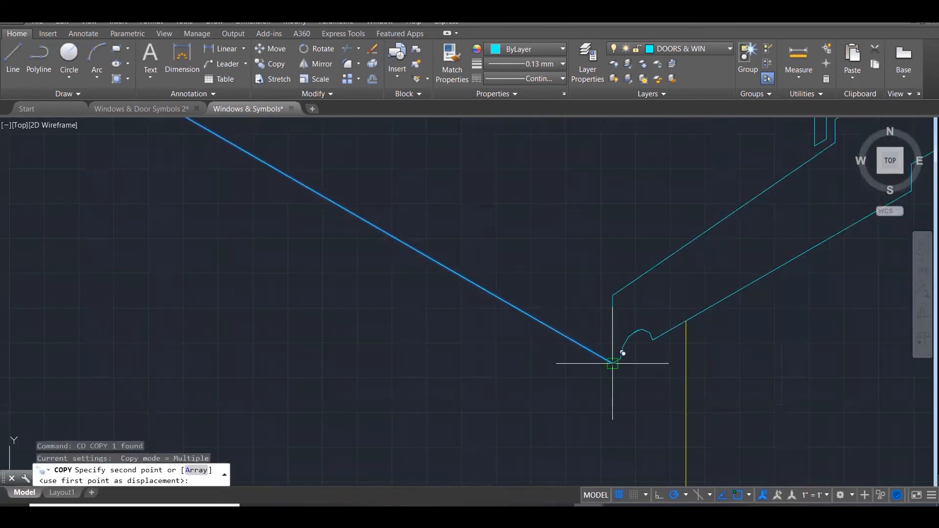
pyautogui.click(612, 297)
# Place further copies of the line at the sill's step corner and at the lower sash rail's bottom and bevelled front corners
pyautogui.scroll(-3, 702, 231)
pyautogui.scroll(4, 744, 210)
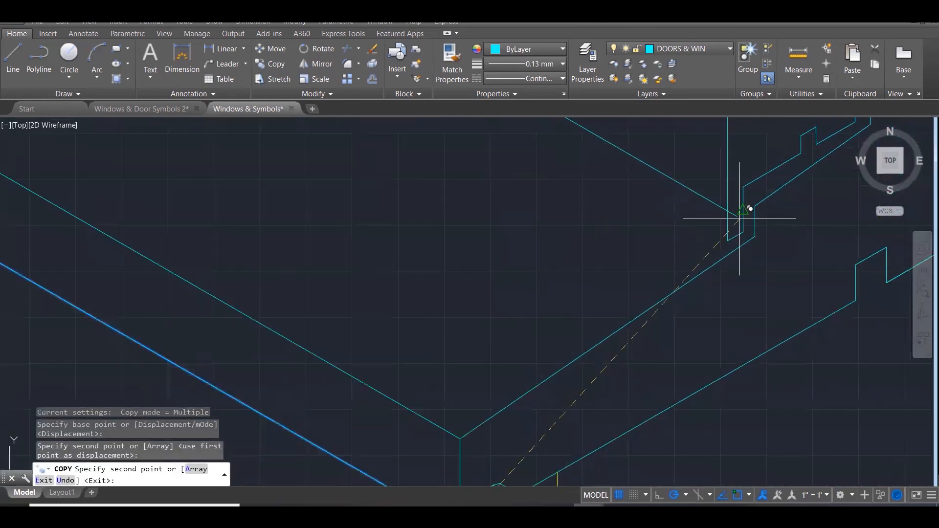
pyautogui.click(755, 236)
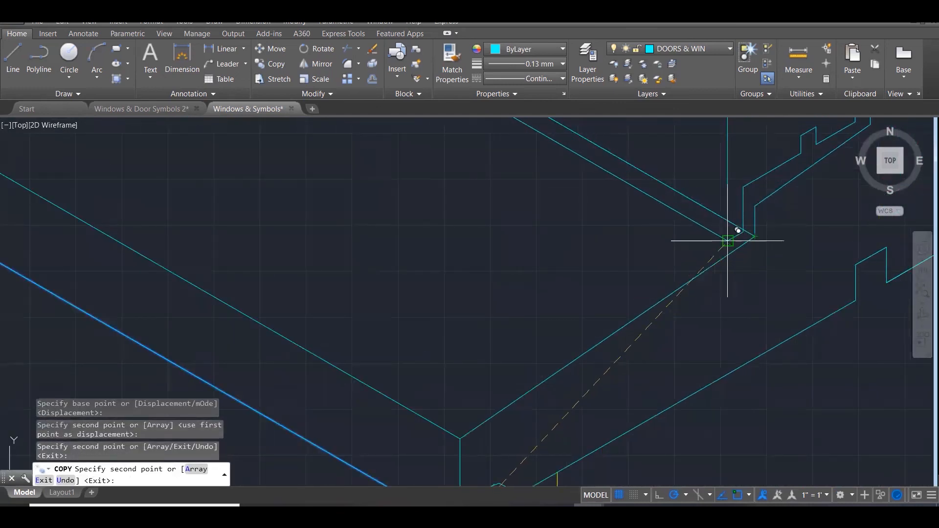
pyautogui.click(728, 240)
pyautogui.scroll(-2, 687, 293)
pyautogui.scroll(2, 698, 236)
pyautogui.click(696, 231)
pyautogui.click(707, 197)
pyautogui.scroll(2, 721, 181)
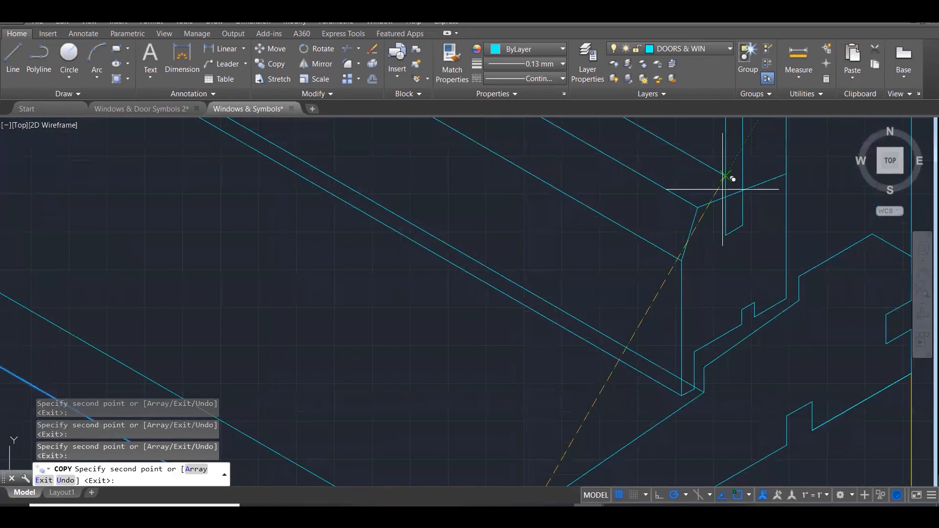
# Place copies of the line at the two ends of the upper sash rail's bevelled lower front edge
pyautogui.scroll(-3, 670, 293)
pyautogui.scroll(-4, 674, 307)
pyautogui.scroll(7, 702, 303)
pyautogui.scroll(4, 649, 246)
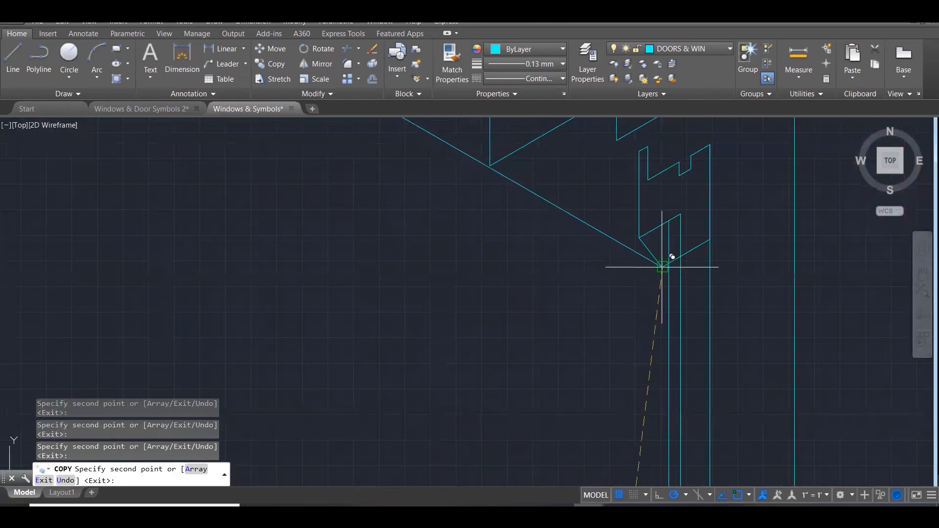
pyautogui.click(639, 238)
# Place copies of the line at the window head's lower front corner and at the groove corners along the head's top edge
pyautogui.scroll(-4, 611, 346)
pyautogui.scroll(4, 564, 252)
pyautogui.scroll(3, 558, 294)
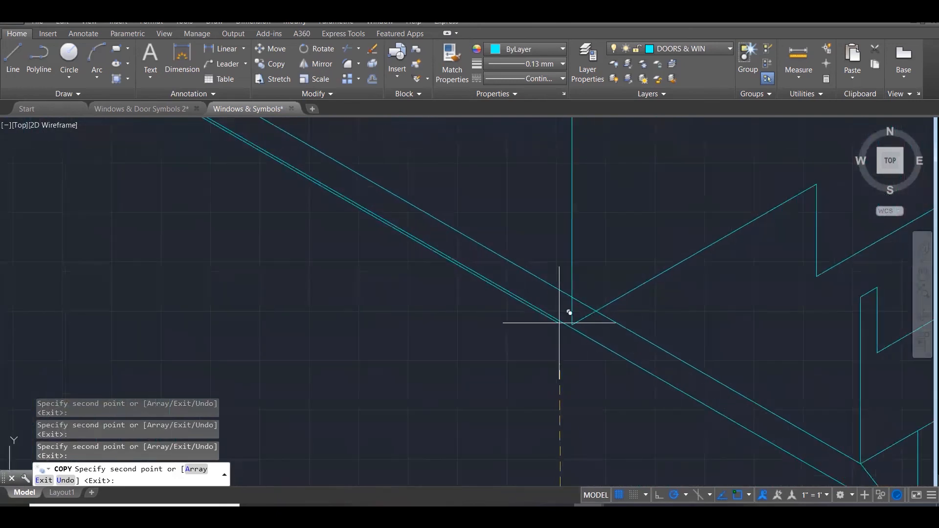
pyautogui.scroll(-3, 557, 347)
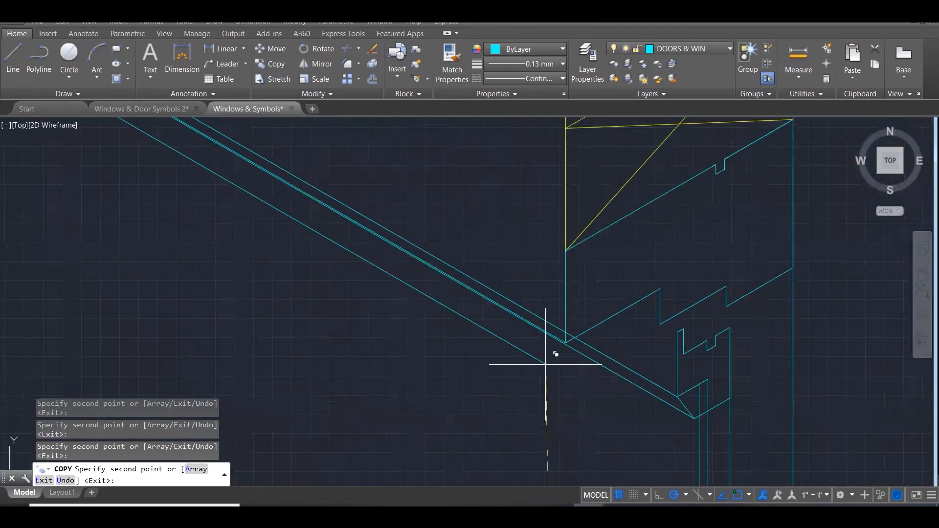
pyautogui.click(653, 357)
pyautogui.scroll(3, 669, 122)
pyautogui.scroll(3, 701, 211)
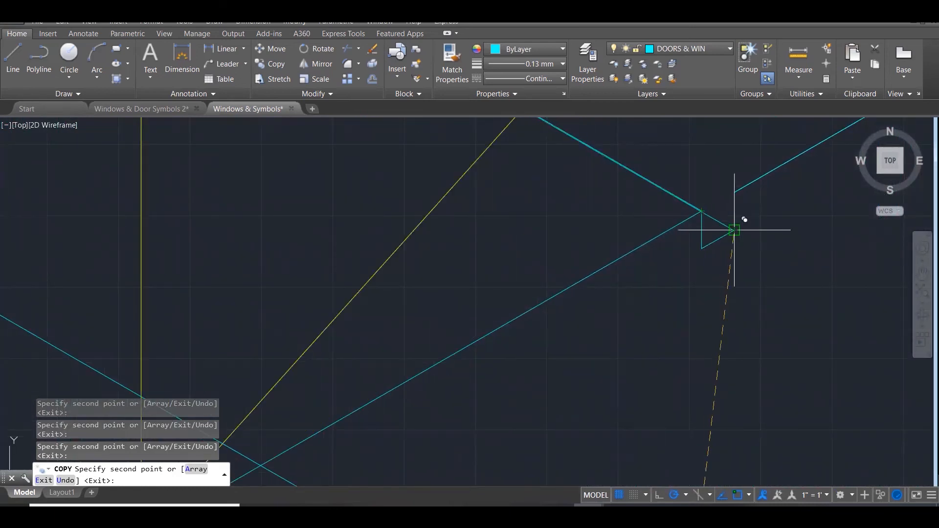
pyautogui.scroll(-5, 646, 277)
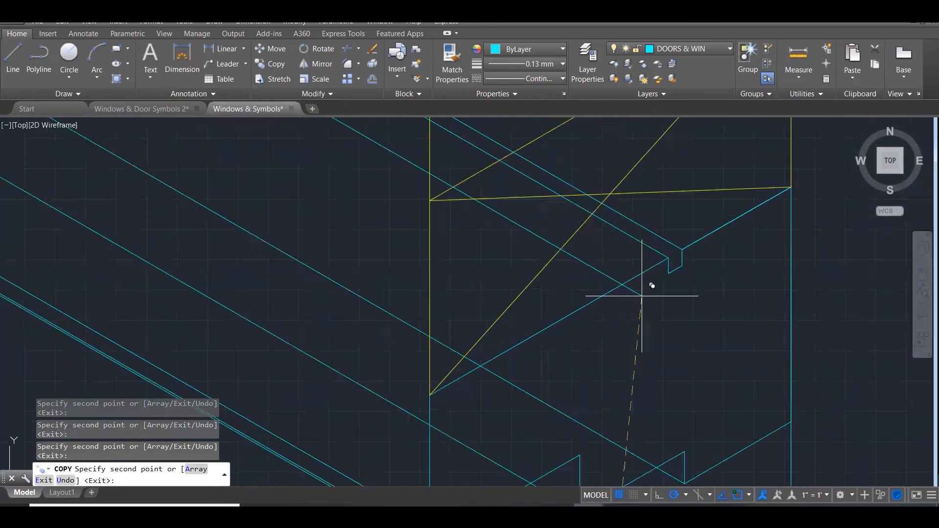
# Place copies of the line at the head's rebate corner and at the corners along the upper sash rail's notched top edge
pyautogui.scroll(-2, 751, 279)
pyautogui.scroll(6, 713, 226)
pyautogui.scroll(2, 712, 201)
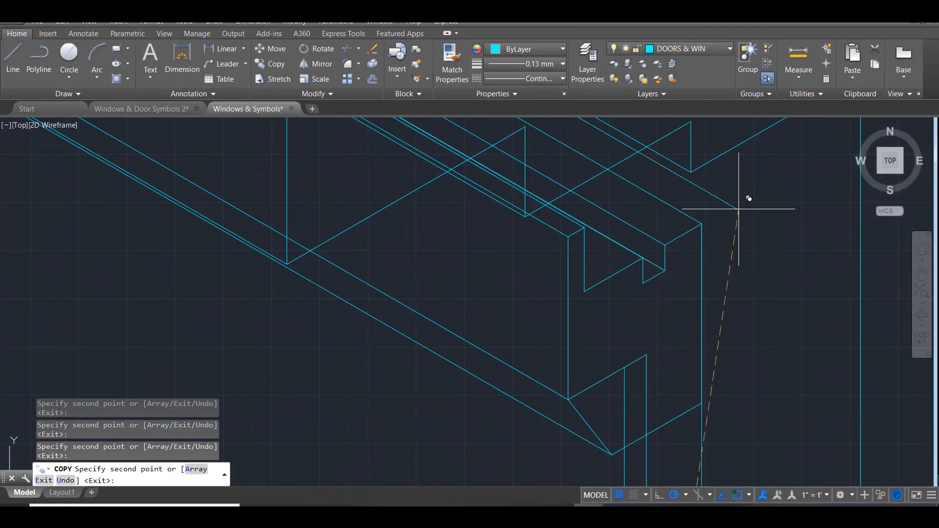
# Finish the series of edge-line copies on the isometric window frame and leave the copy command
pyautogui.scroll(-5, 739, 208)
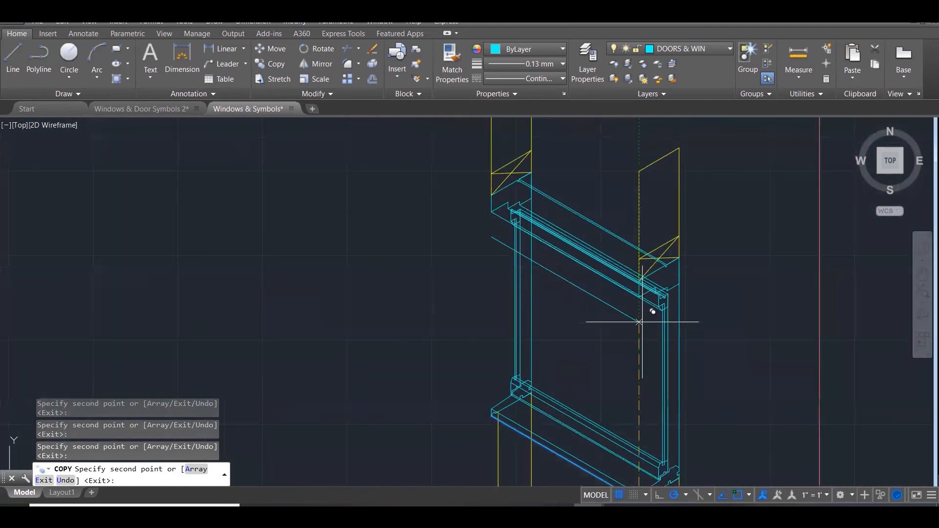
pyautogui.scroll(-2, 578, 166)
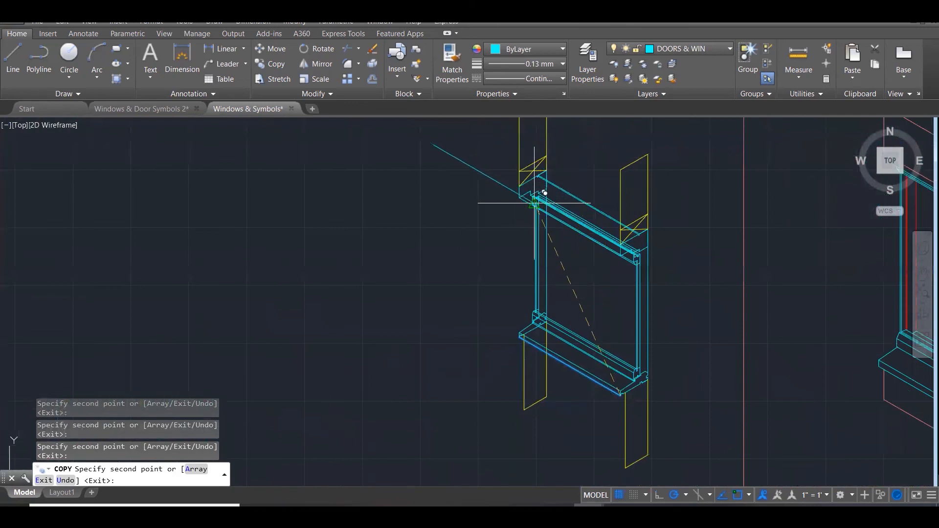
pyautogui.scroll(3, 535, 203)
pyautogui.scroll(-4, 591, 175)
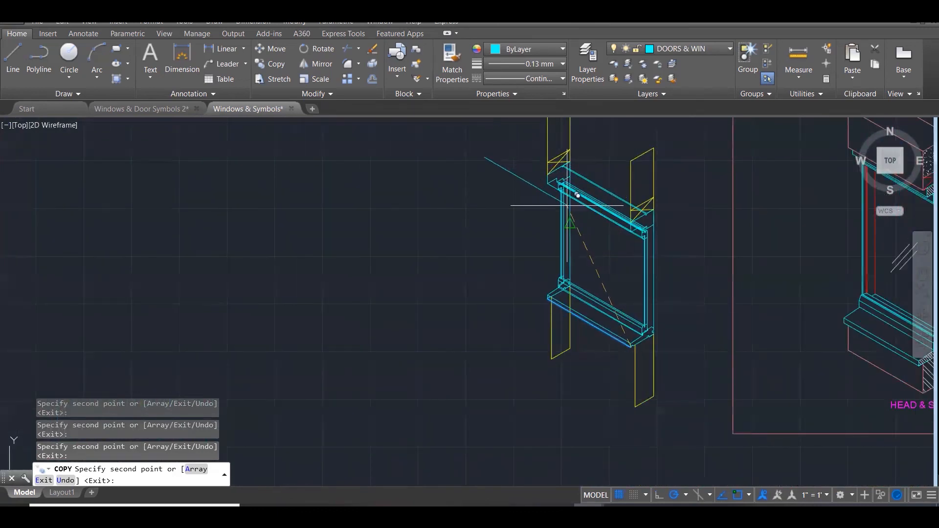
pyautogui.scroll(2, 567, 205)
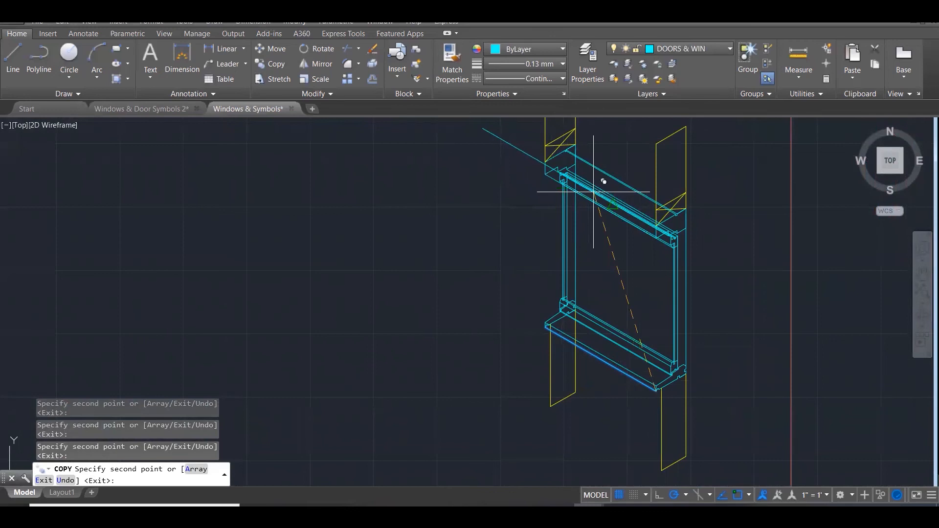
pyautogui.press('Escape')
pyautogui.press('Escape')
pyautogui.press('Escape')
pyautogui.scroll(4, 670, 193)
pyautogui.scroll(-4, 685, 182)
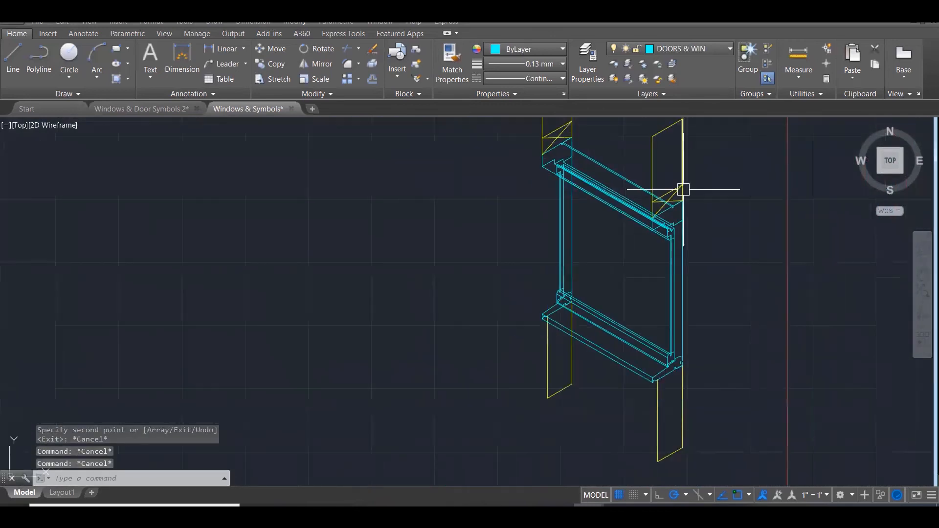
# Trim the two upper head lines where they cross the front yellow lintel section, using the whole window drawing as cutting edges
pyautogui.write('tr')
pyautogui.press('Return')
pyautogui.scroll(-2, 684, 189)
pyautogui.click(719, 427)
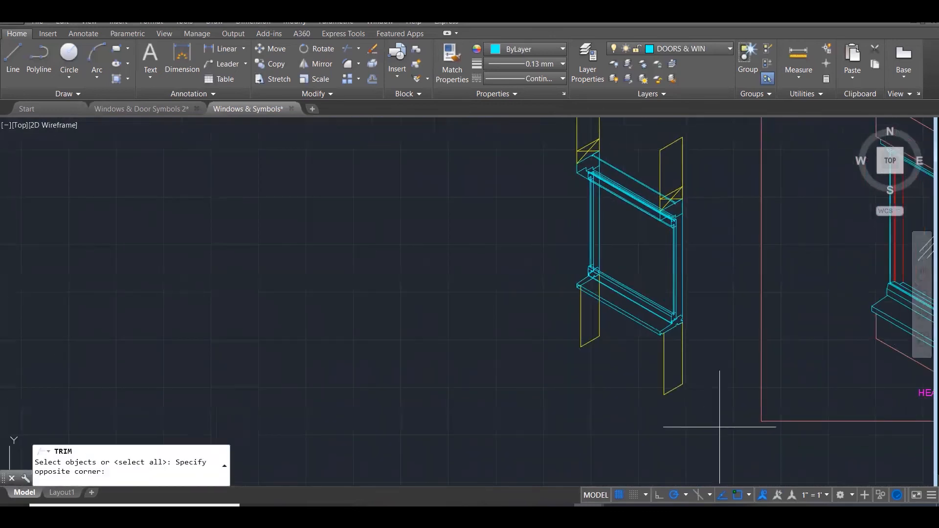
pyautogui.click(531, 168)
pyautogui.scroll(5, 677, 178)
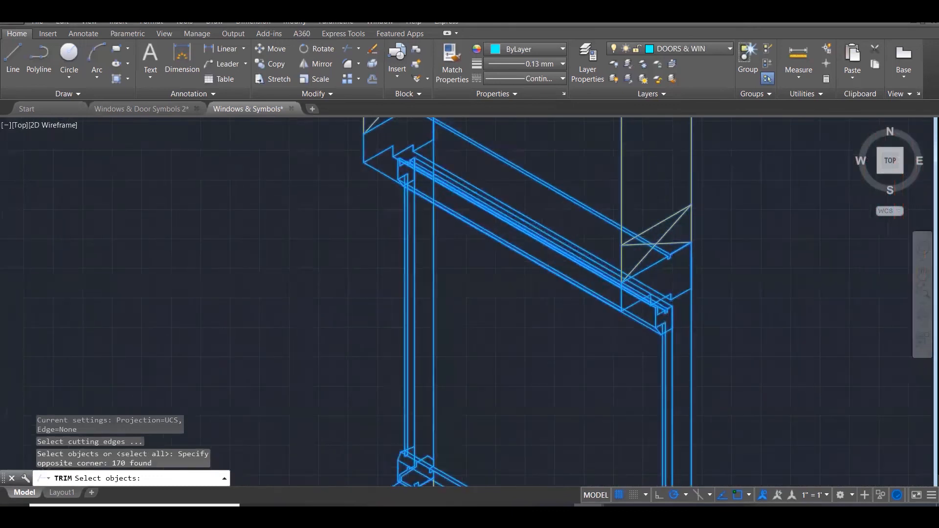
pyautogui.scroll(4, 677, 210)
pyautogui.press('Return')
pyautogui.scroll(2, 637, 344)
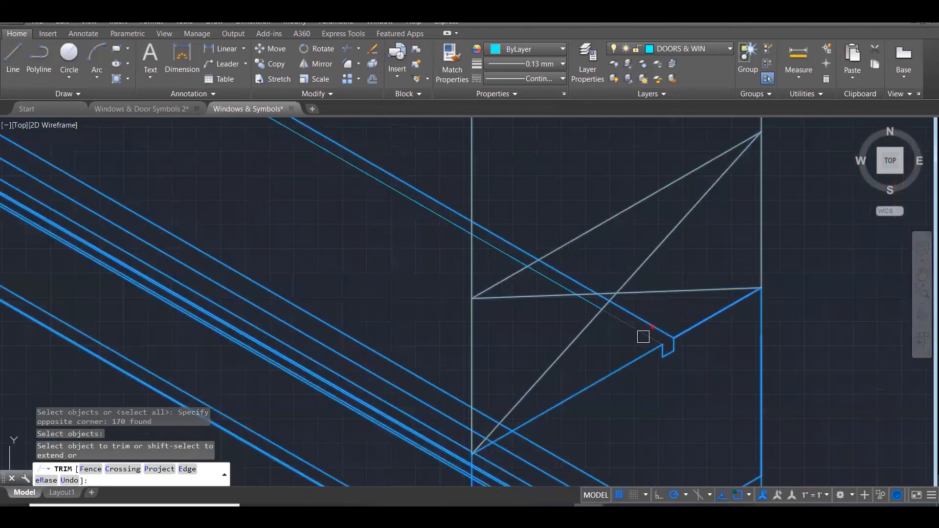
pyautogui.click(587, 310)
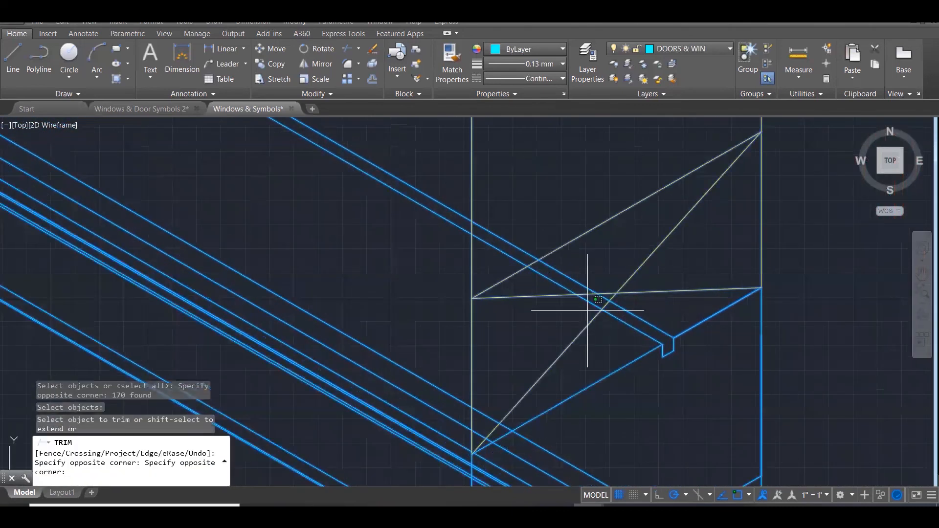
pyautogui.click(548, 277)
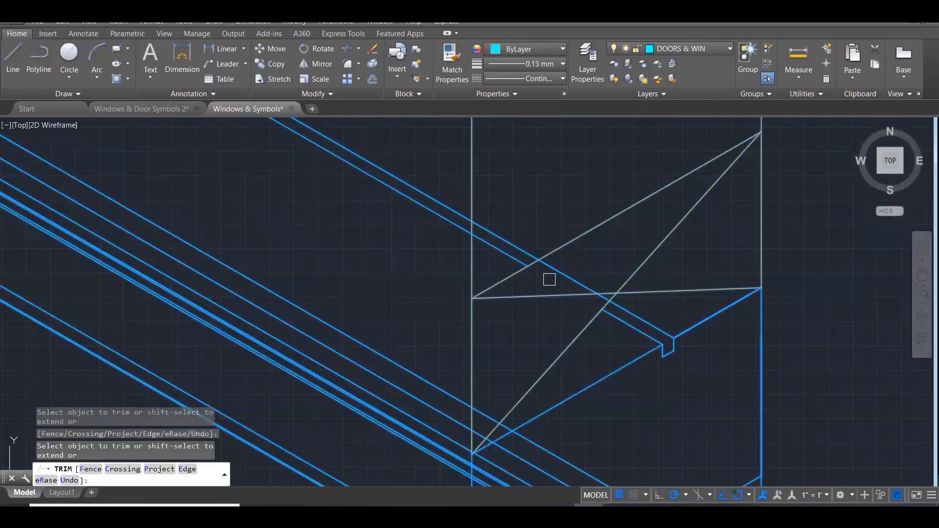
pyautogui.scroll(-6, 484, 241)
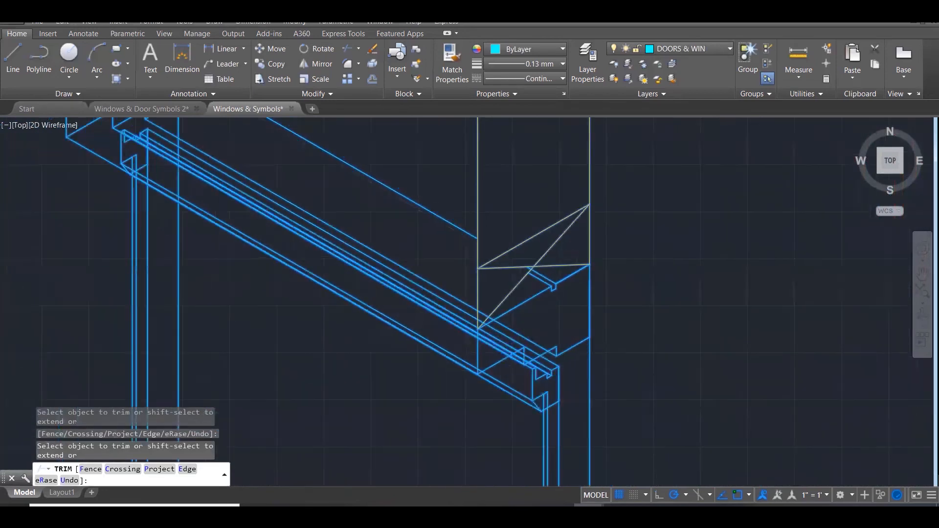
pyautogui.scroll(8, 446, 246)
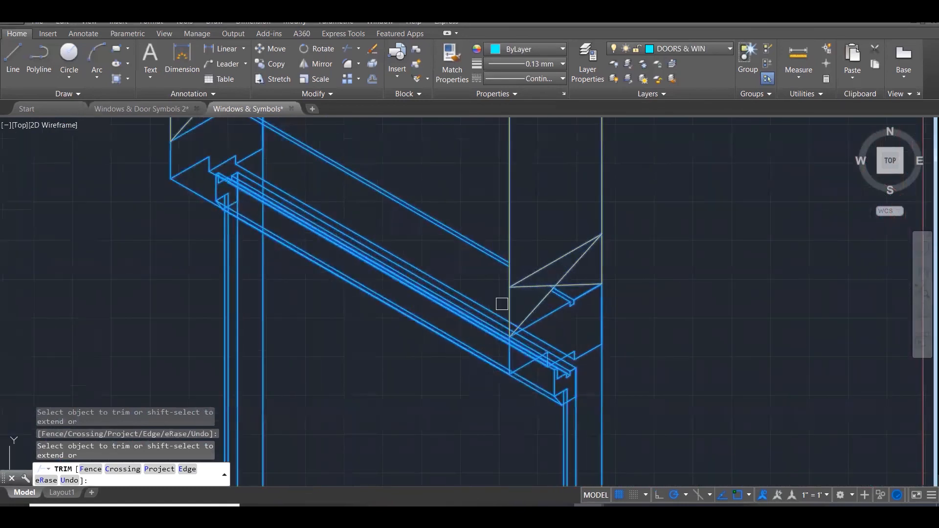
pyautogui.click(534, 234)
pyautogui.scroll(2, 532, 229)
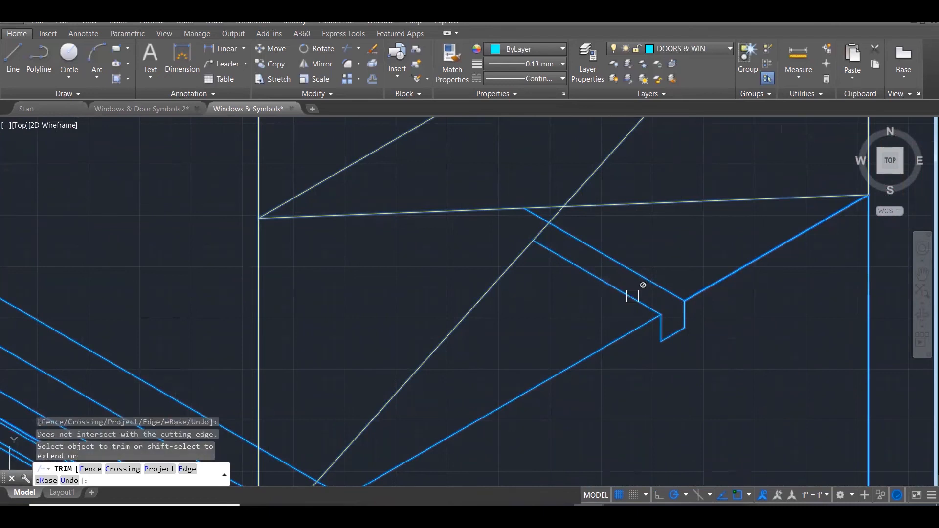
pyautogui.press('Escape')
pyautogui.press('Escape')
# Delete the two leftover line pieces between the yellow diagonal and the small groove in the head section
pyautogui.scroll(-4, 653, 262)
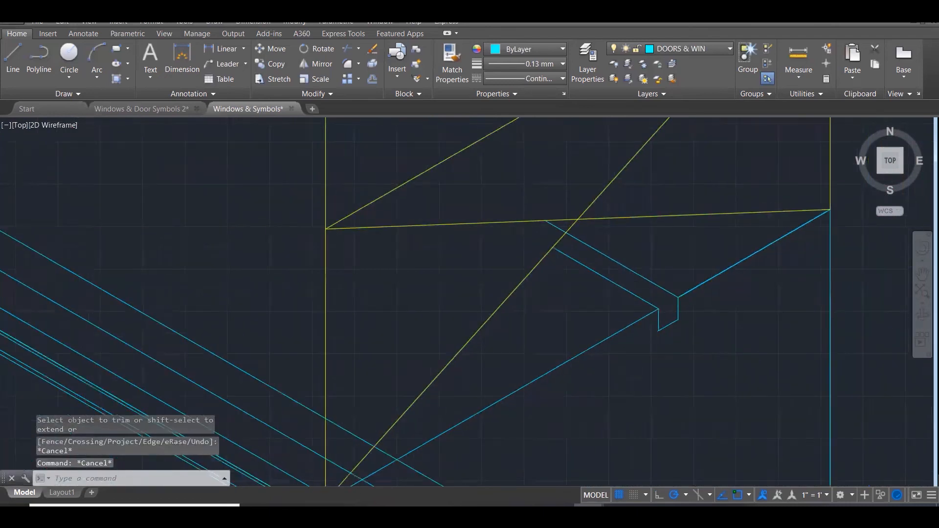
pyautogui.click(615, 292)
pyautogui.click(593, 303)
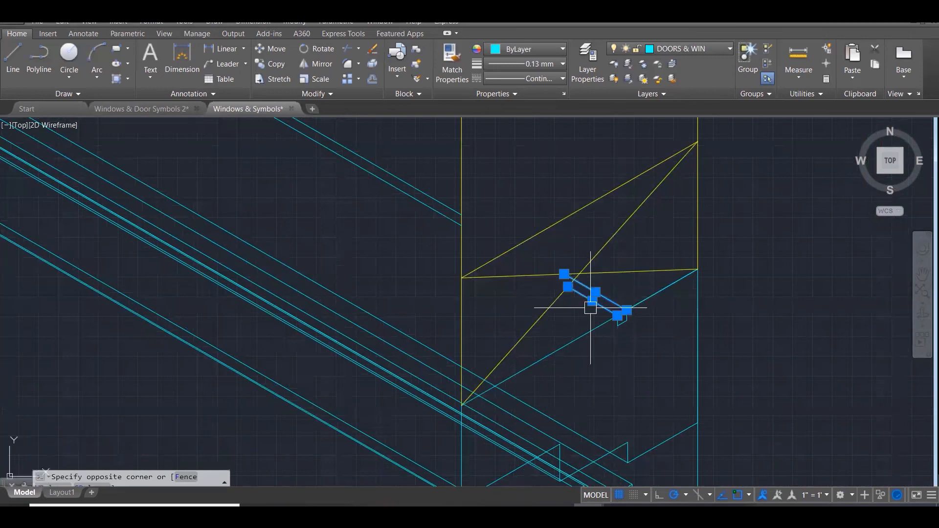
pyautogui.press('Delete')
# Stretch the sloped edge line below the lintel across the small groove opening to the groove's opposite corner
pyautogui.scroll(3, 631, 314)
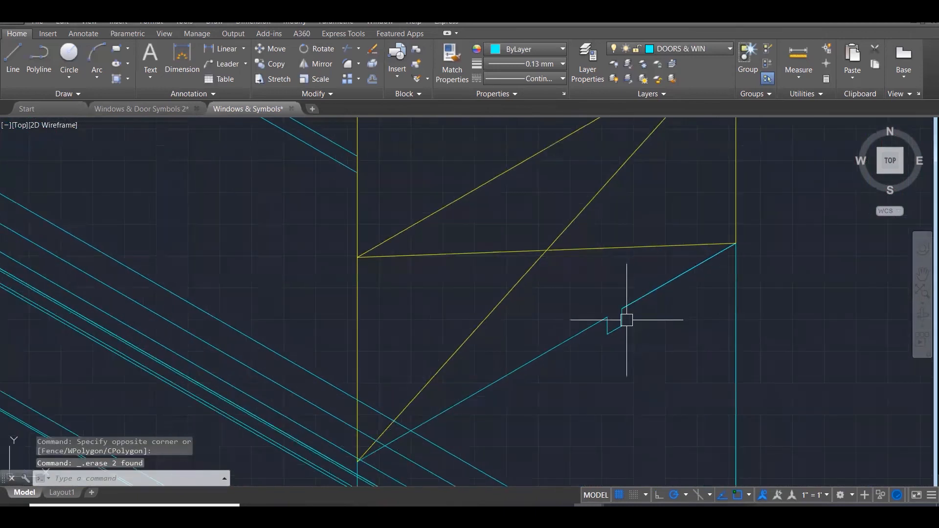
pyautogui.click(588, 330)
pyautogui.click(604, 317)
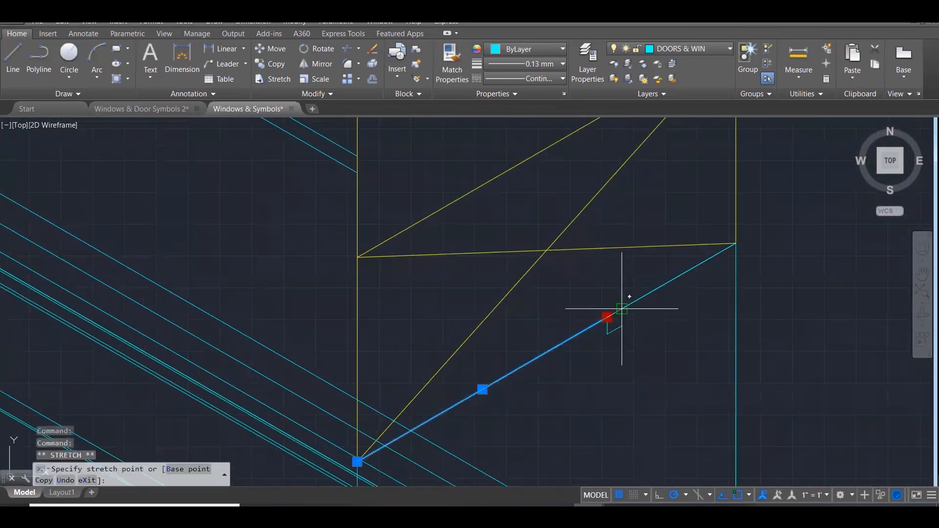
pyautogui.press('Escape')
pyautogui.press('Escape')
pyautogui.press('Escape')
pyautogui.scroll(-3, 651, 265)
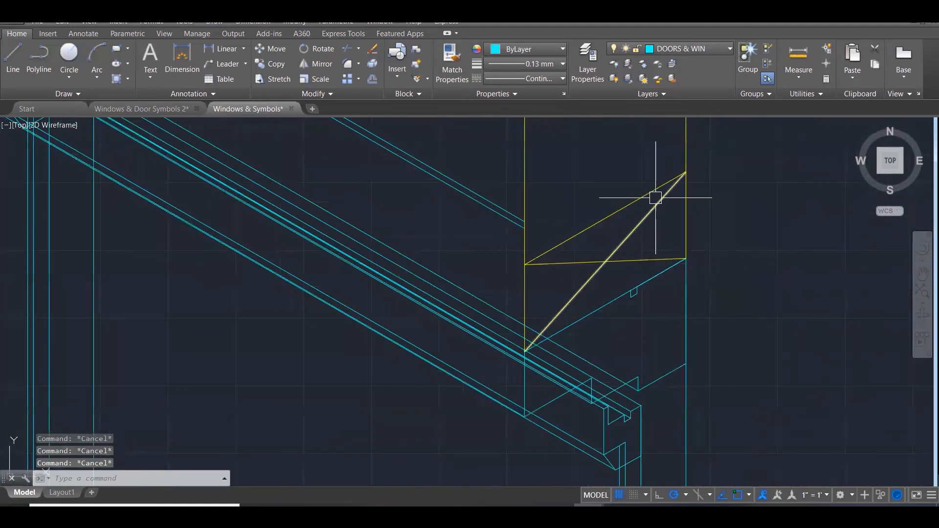
# Trim the long parallel frame lines where they run through the cut section of the window head, using the surrounding lines as cutting edges
pyautogui.scroll(-1, 655, 199)
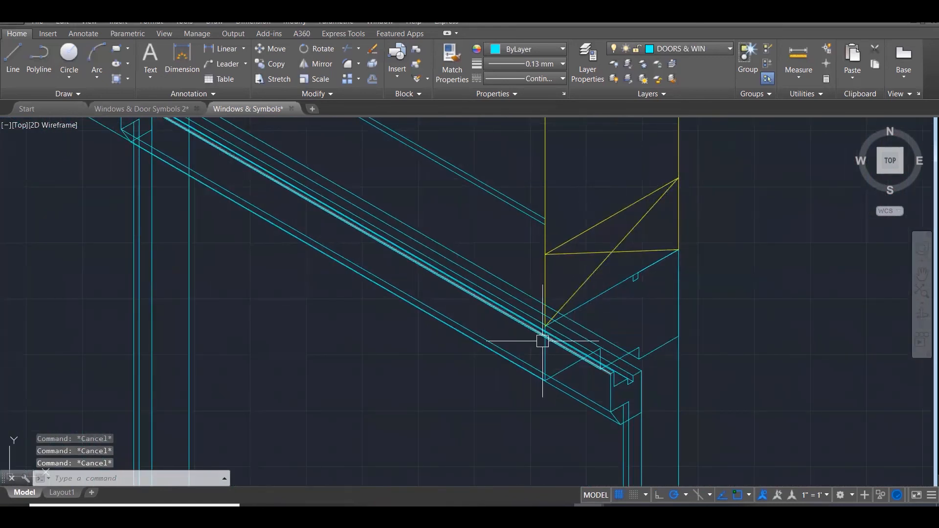
pyautogui.scroll(2, 574, 331)
pyautogui.scroll(3, 680, 352)
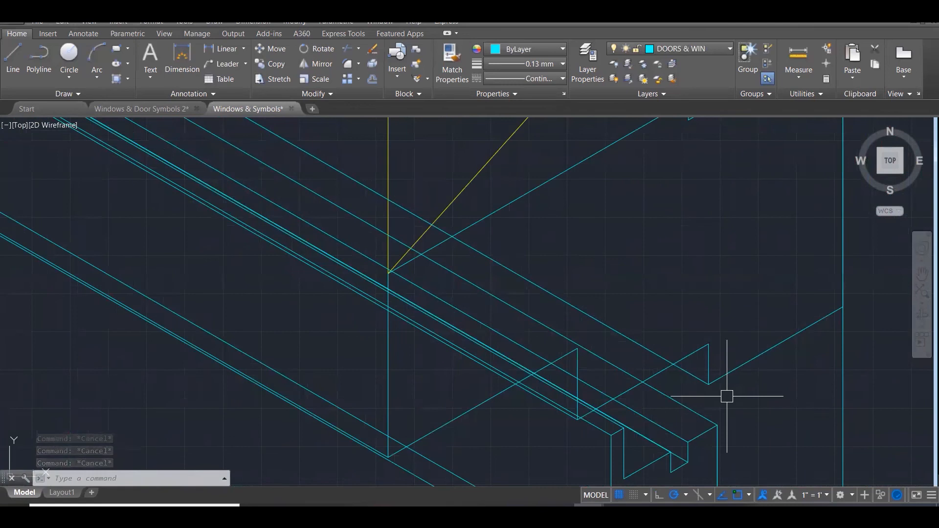
pyautogui.write('tr')
pyautogui.press('Return')
pyautogui.scroll(-2, 725, 394)
pyautogui.click(739, 442)
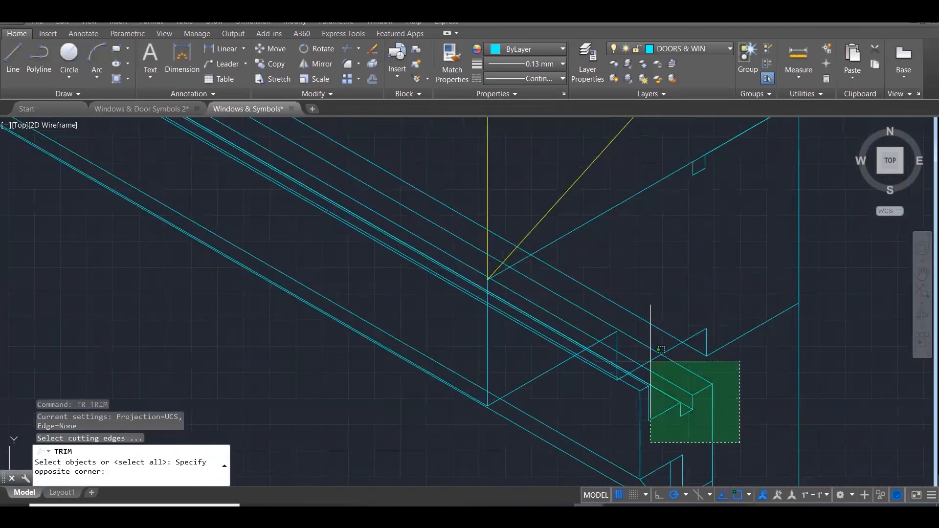
pyautogui.click(460, 215)
pyautogui.scroll(3, 733, 354)
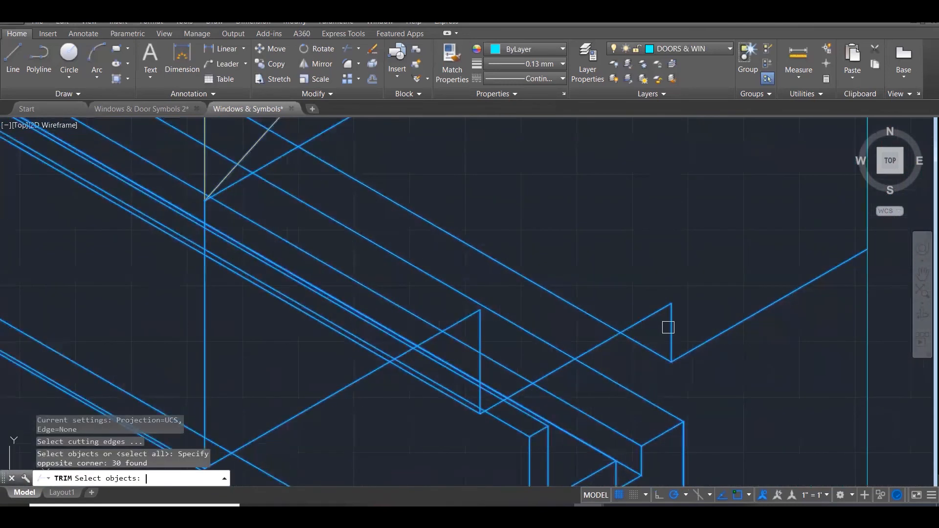
pyautogui.press('Return')
pyautogui.scroll(-2, 588, 305)
pyautogui.click(557, 330)
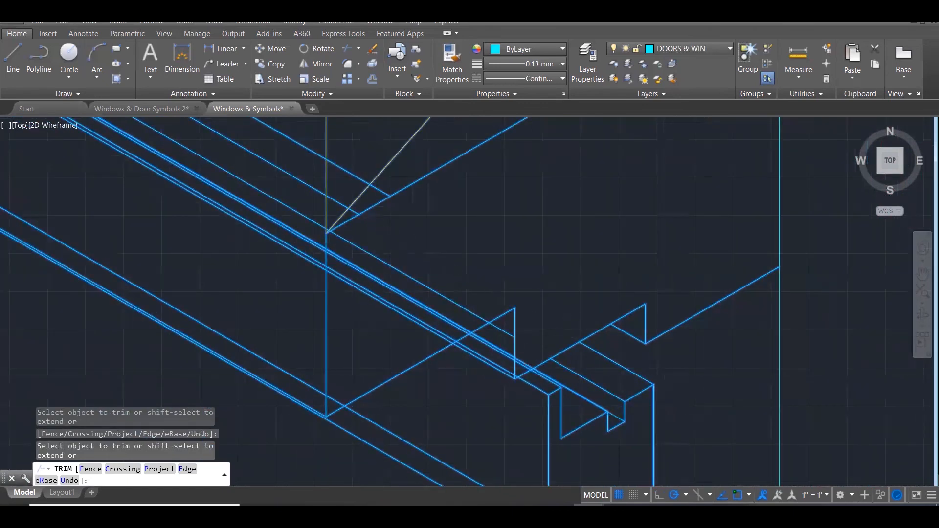
# Trim the upper group of parallel frame lines between the head section's vertical edge and its stepped lower profile
pyautogui.scroll(2, 529, 359)
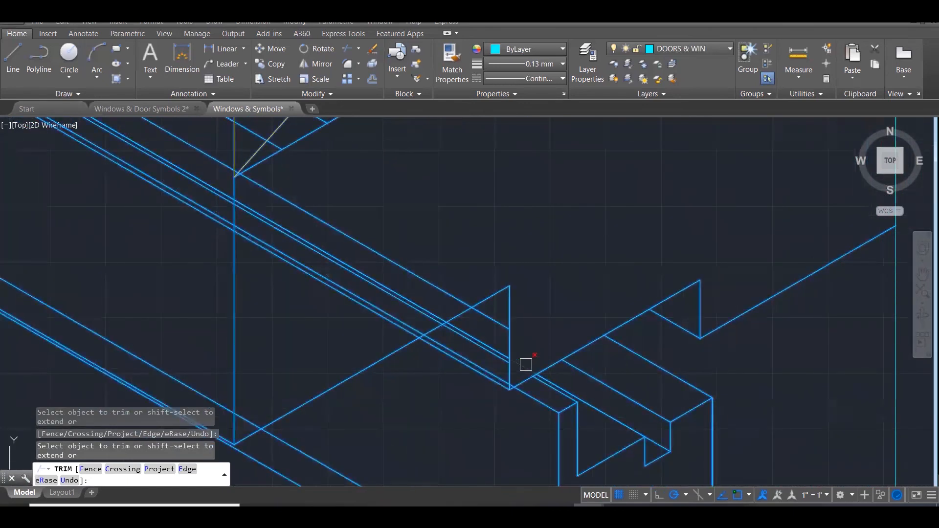
pyautogui.click(445, 263)
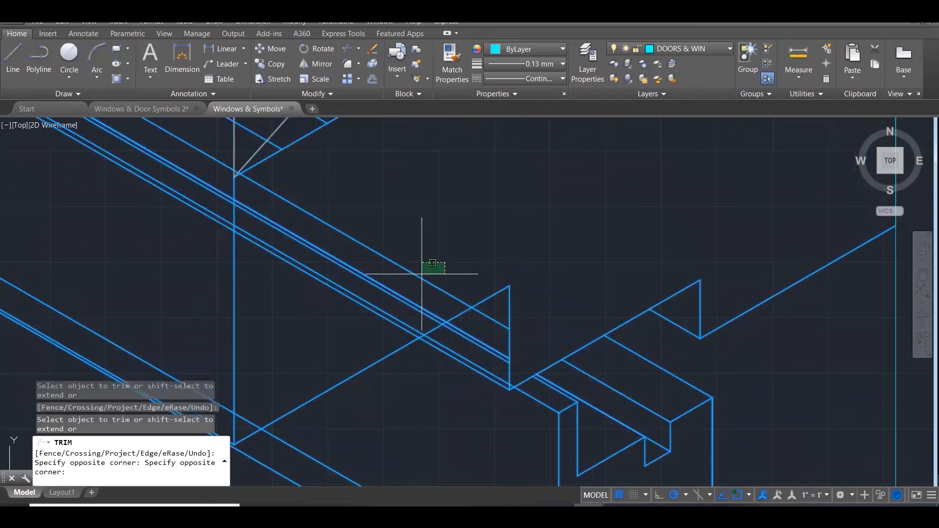
pyautogui.click(389, 307)
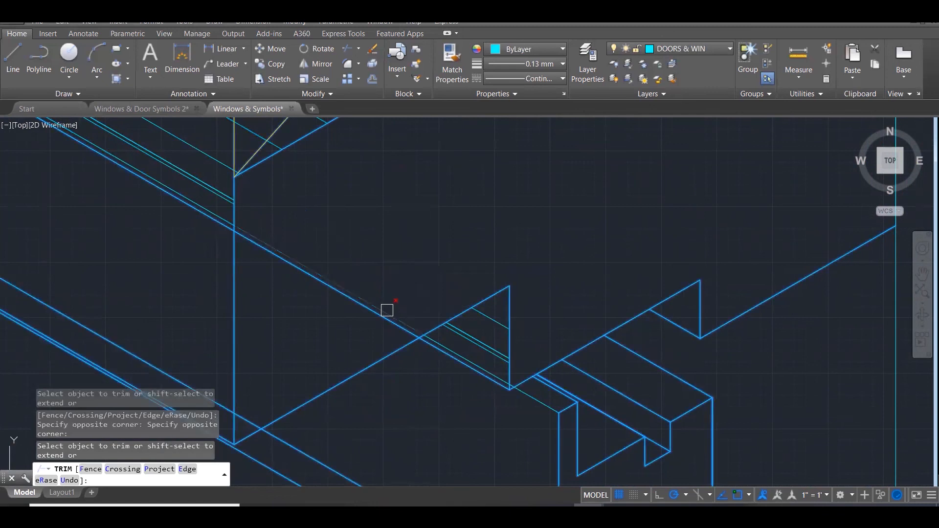
# Trim the remaining lower frame lines between the head section's vertical edge and stepped profile, and end the trimming
pyautogui.scroll(3, 511, 377)
pyautogui.scroll(2, 514, 396)
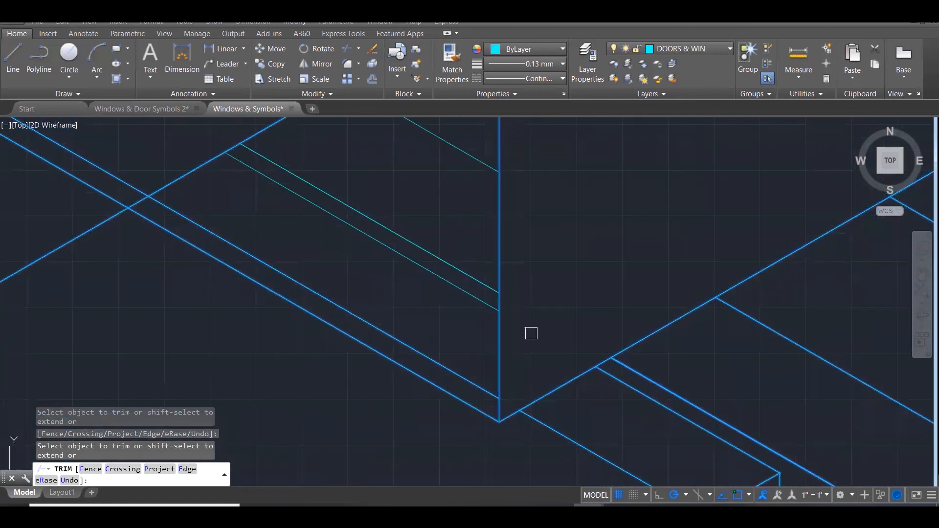
pyautogui.scroll(-2, 540, 330)
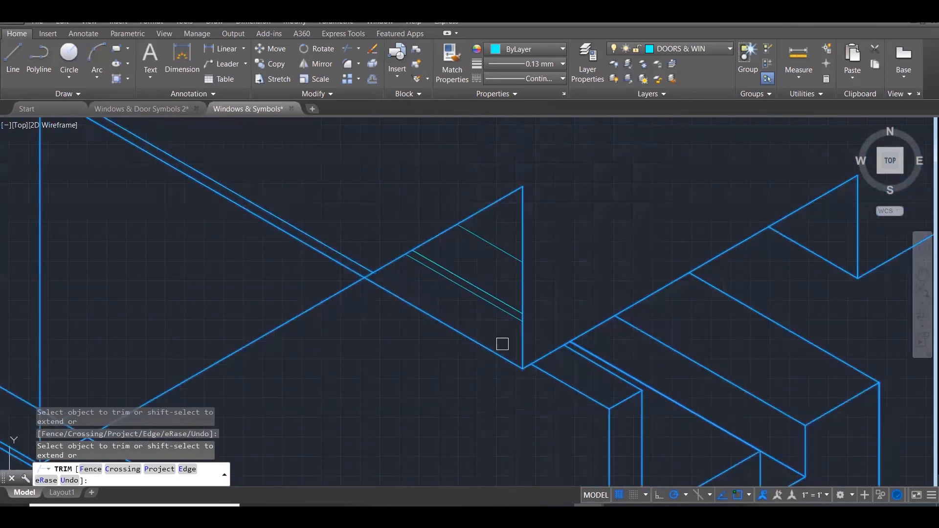
pyautogui.click(350, 253)
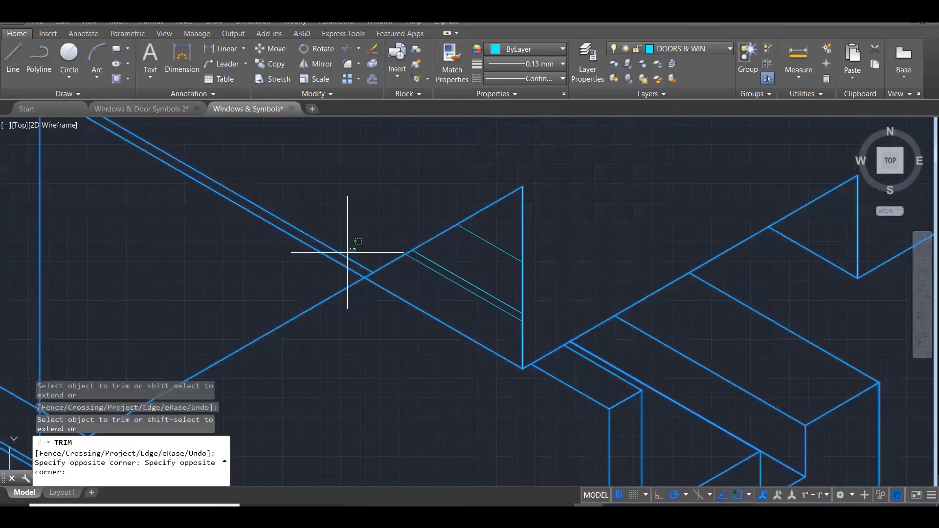
pyautogui.click(321, 264)
pyautogui.scroll(-2, 525, 227)
pyautogui.scroll(-4, 575, 294)
pyautogui.click(580, 316)
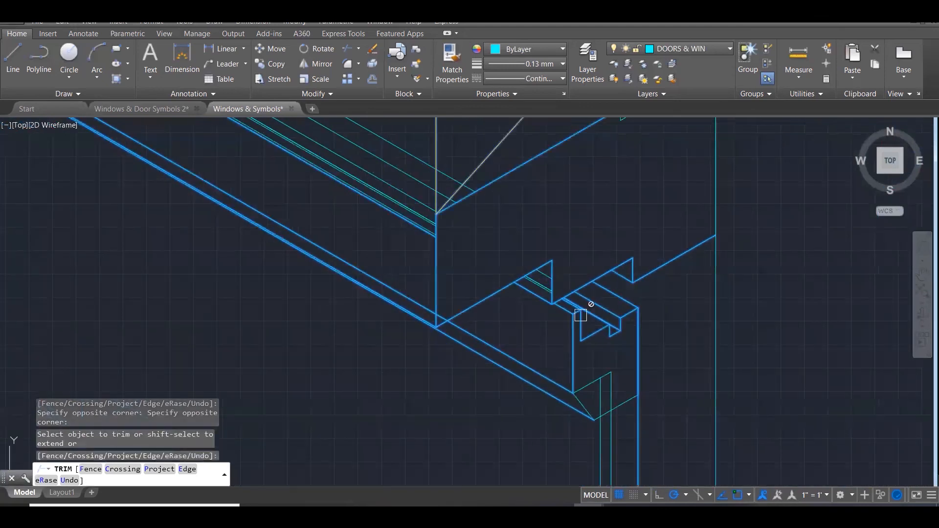
pyautogui.scroll(-3, 744, 356)
pyautogui.scroll(-3, 745, 356)
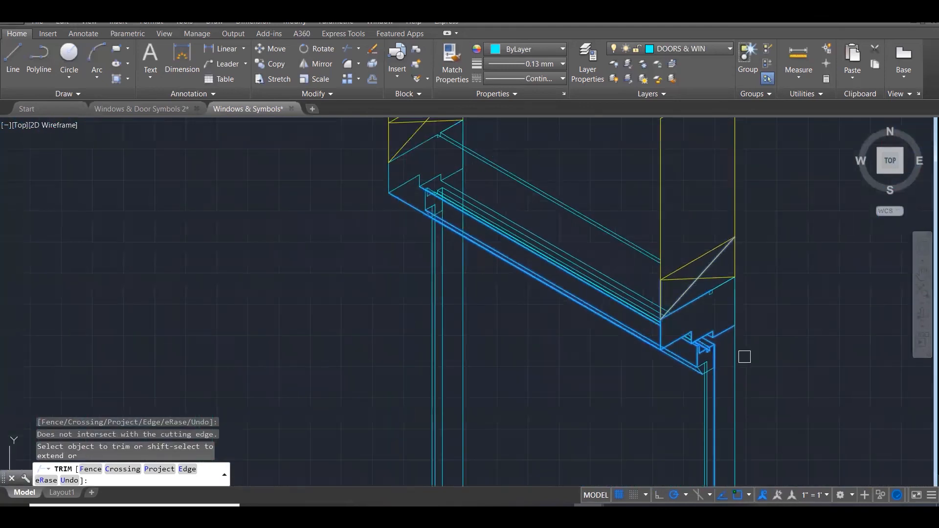
pyautogui.scroll(2, 744, 357)
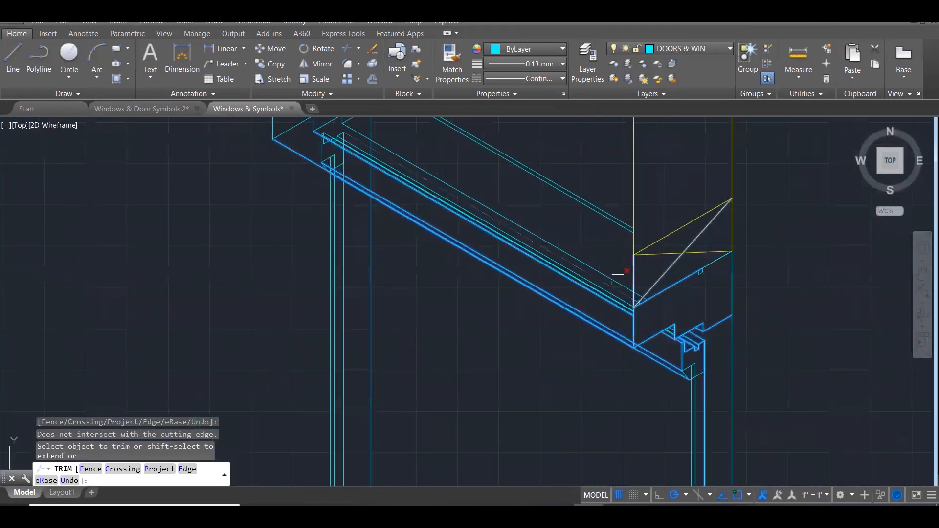
pyautogui.scroll(3, 596, 259)
pyautogui.scroll(3, 596, 271)
pyautogui.press('Escape')
# Delete the uppermost long frame line that runs into the lower corner of the lintel section
pyautogui.click(646, 284)
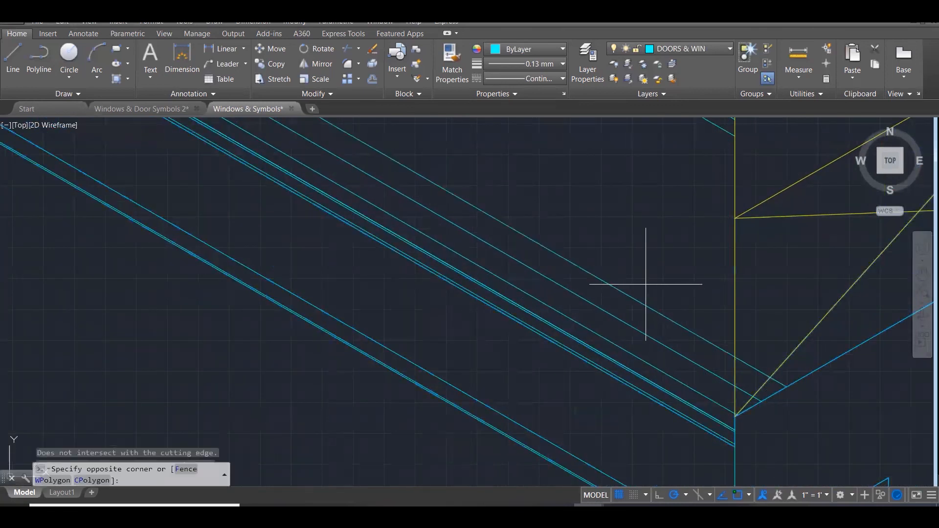
pyautogui.click(609, 312)
pyautogui.press('Delete')
# Move the uppermost long frame line by its lower end onto the bottom corner of the front lintel section
pyautogui.scroll(3, 715, 404)
pyautogui.scroll(2, 738, 406)
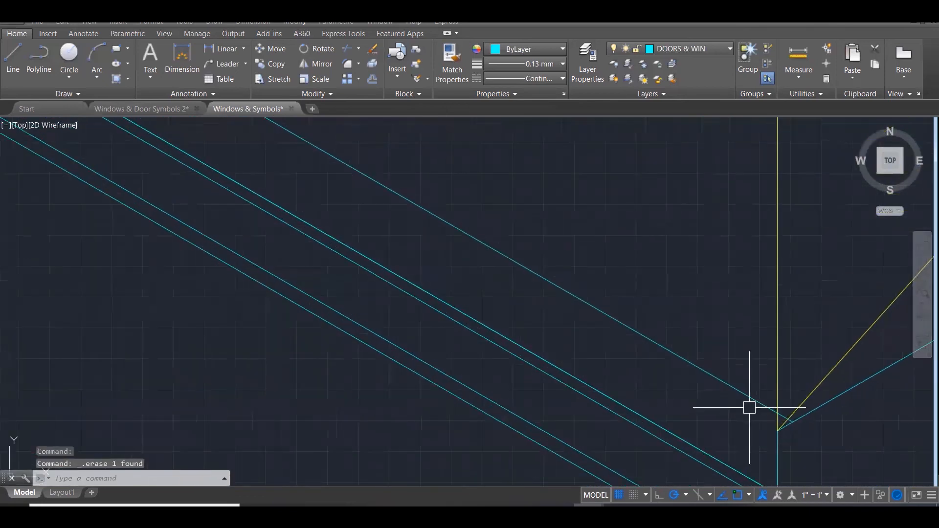
pyautogui.click(753, 404)
pyautogui.press('Return')
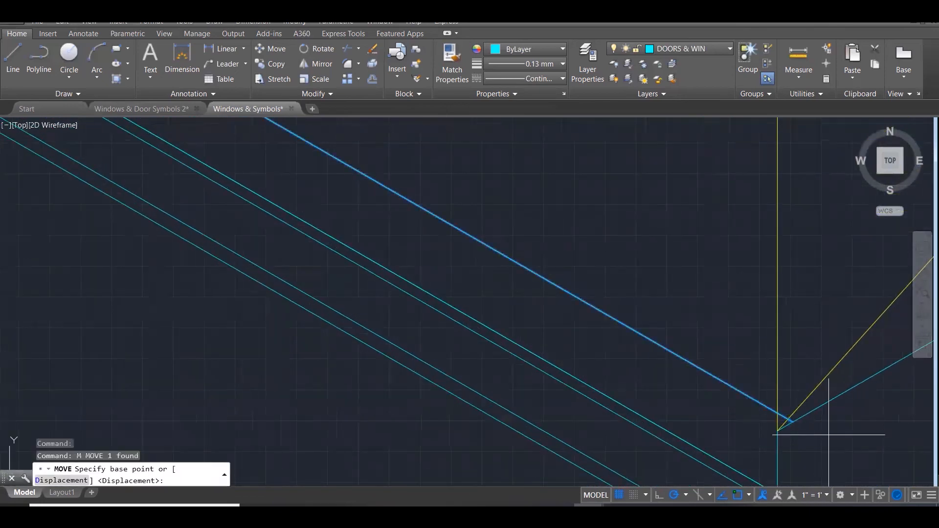
pyautogui.click(793, 421)
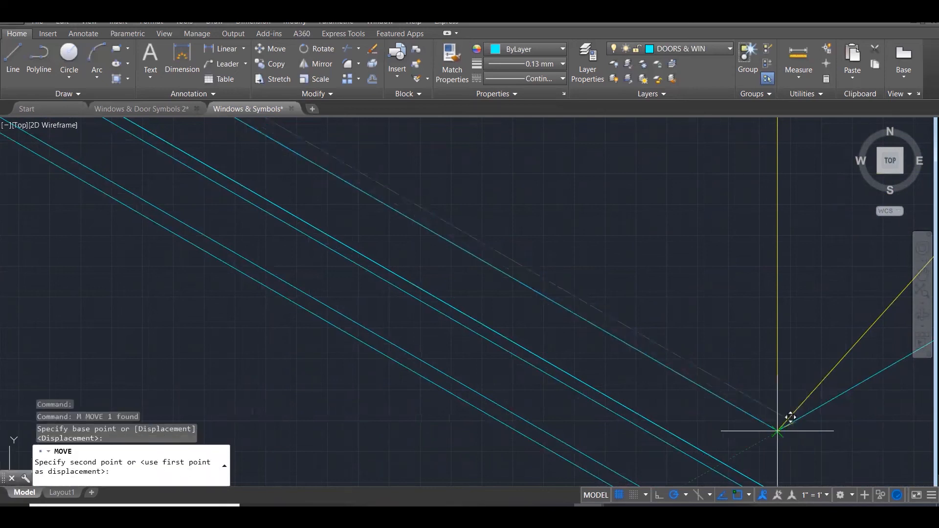
pyautogui.click(777, 431)
# Delete the band of closely spaced long frame lines just below the head's upper long edge
pyautogui.scroll(-4, 652, 295)
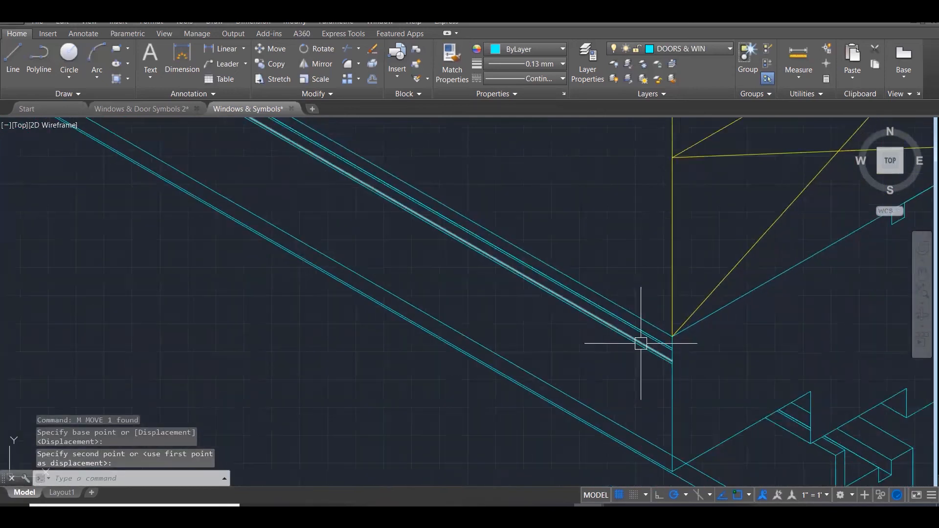
pyautogui.click(633, 360)
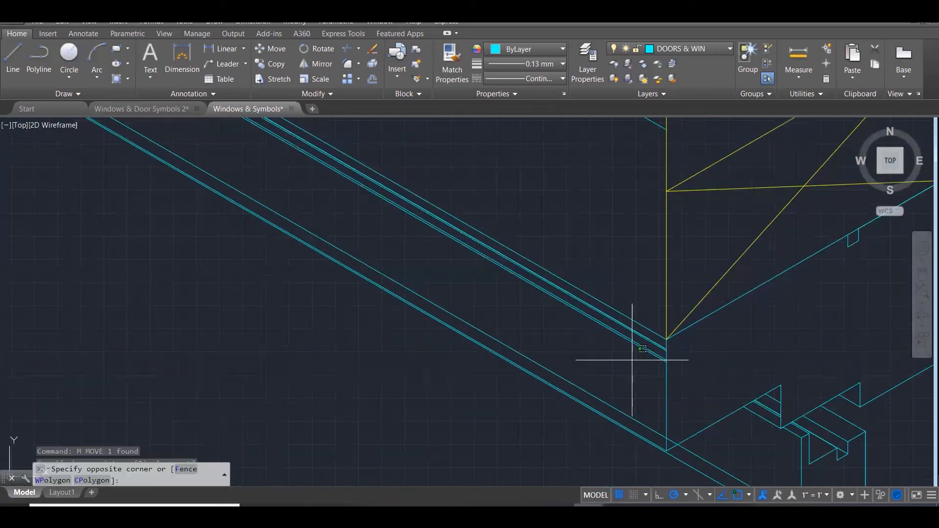
pyautogui.click(600, 323)
pyautogui.press('Delete')
pyautogui.scroll(-3, 656, 420)
# Trim the long frame line crossing the front head section's lower corner at the section's vertical edge, and delete its remaining rear part
pyautogui.scroll(5, 667, 414)
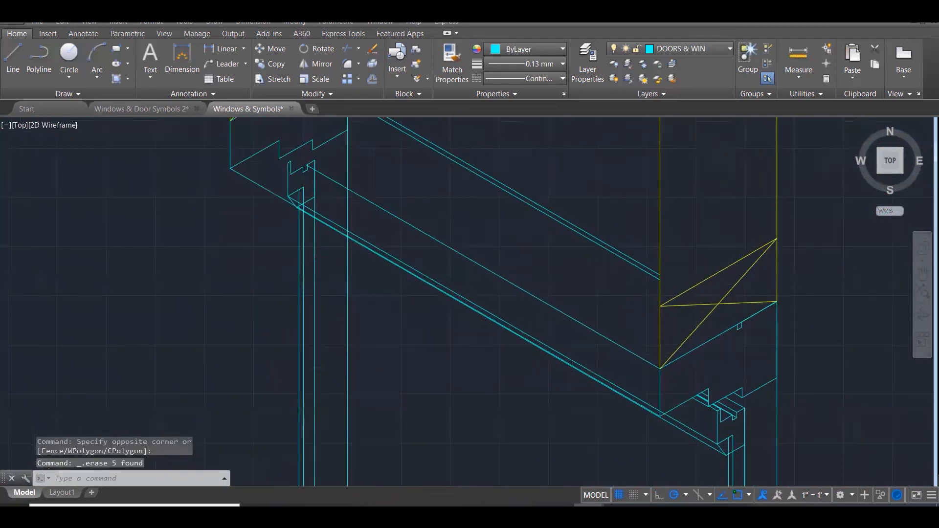
pyautogui.scroll(4, 672, 427)
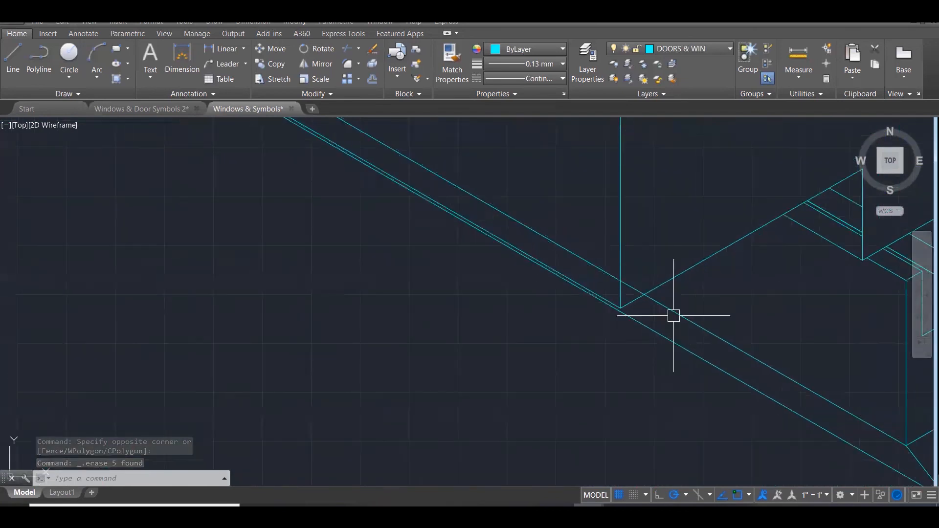
pyautogui.press('Escape')
pyautogui.press('Escape')
pyautogui.write('tr')
pyautogui.press('Return')
pyautogui.click(645, 391)
pyautogui.click(540, 218)
pyautogui.press('Return')
pyautogui.click(606, 269)
pyautogui.press('Escape')
pyautogui.click(560, 247)
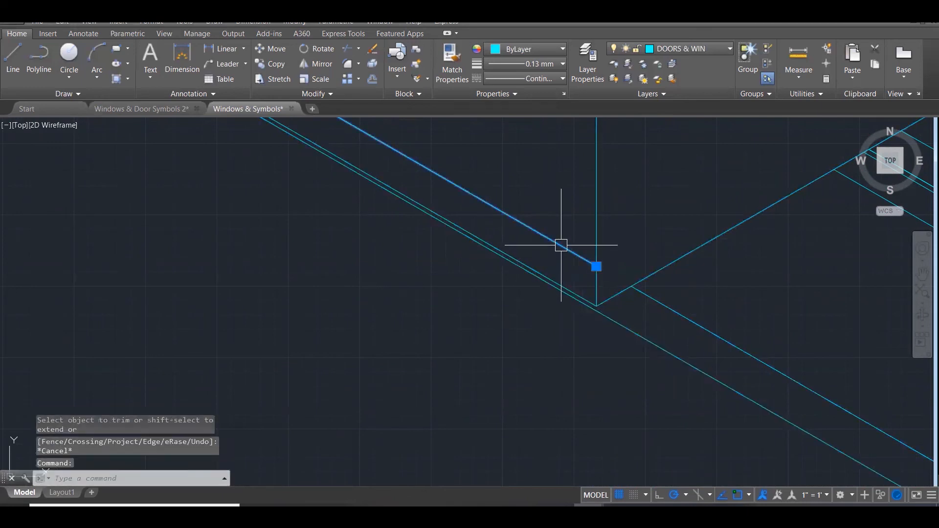
pyautogui.press('Delete')
# Delete the pair of long parallel lines running from the rear section's groove to the front lintel section
pyautogui.scroll(-3, 600, 319)
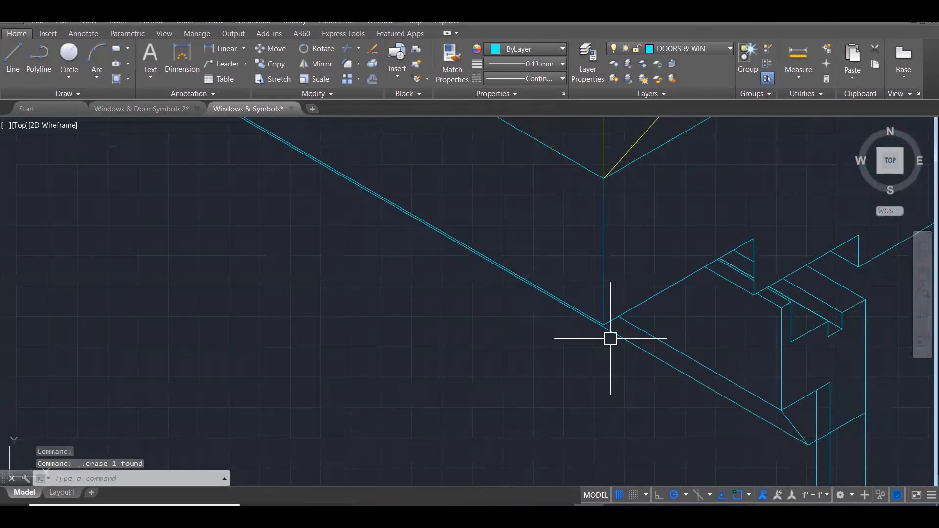
pyautogui.scroll(-3, 727, 414)
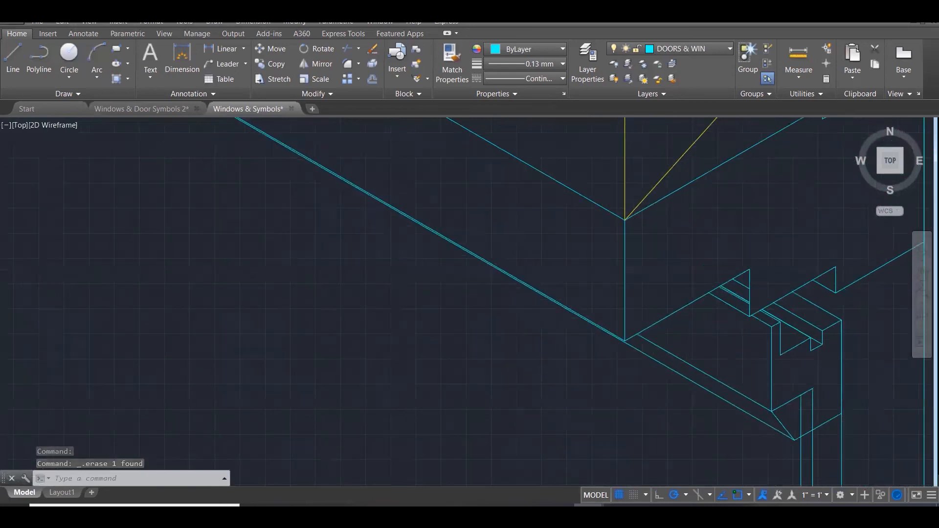
pyautogui.scroll(-2, 807, 313)
pyautogui.scroll(-2, 838, 295)
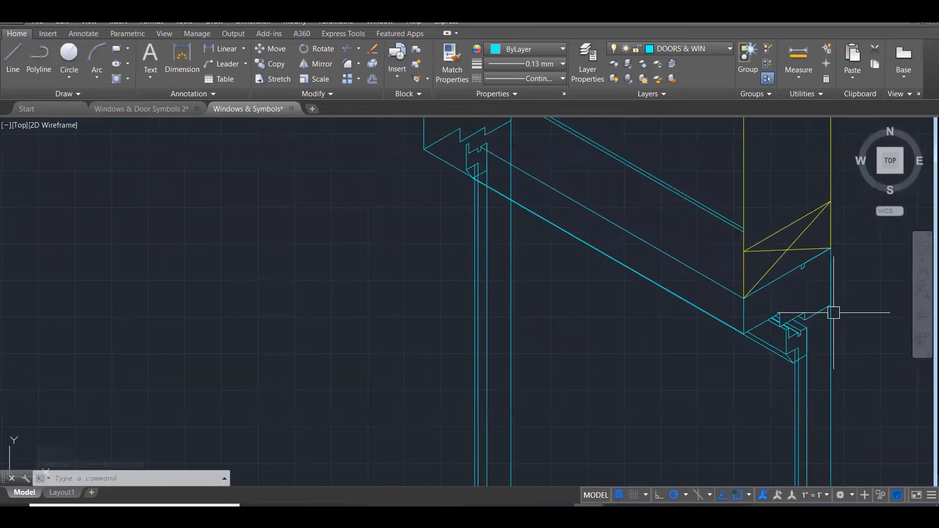
pyautogui.scroll(-1, 770, 315)
pyautogui.scroll(-2, 597, 241)
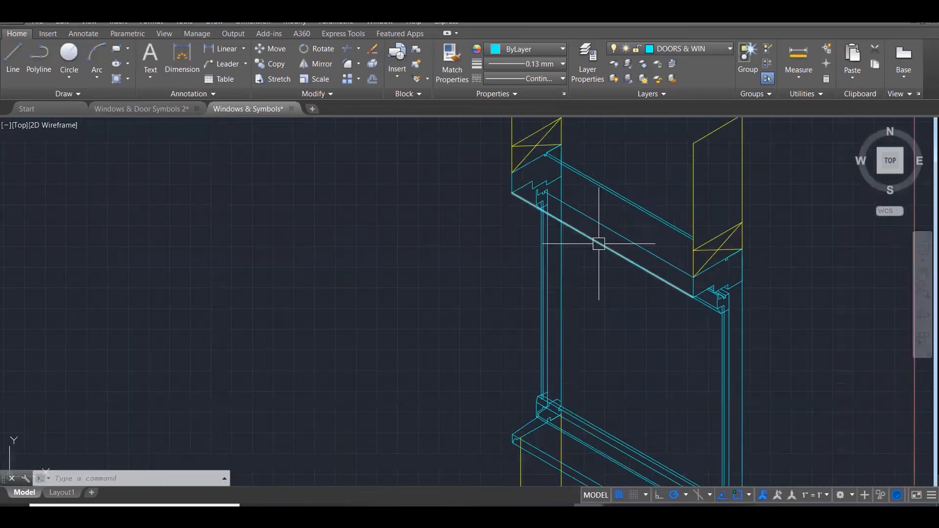
pyautogui.scroll(-2, 562, 203)
pyautogui.scroll(3, 540, 145)
pyautogui.scroll(3, 539, 146)
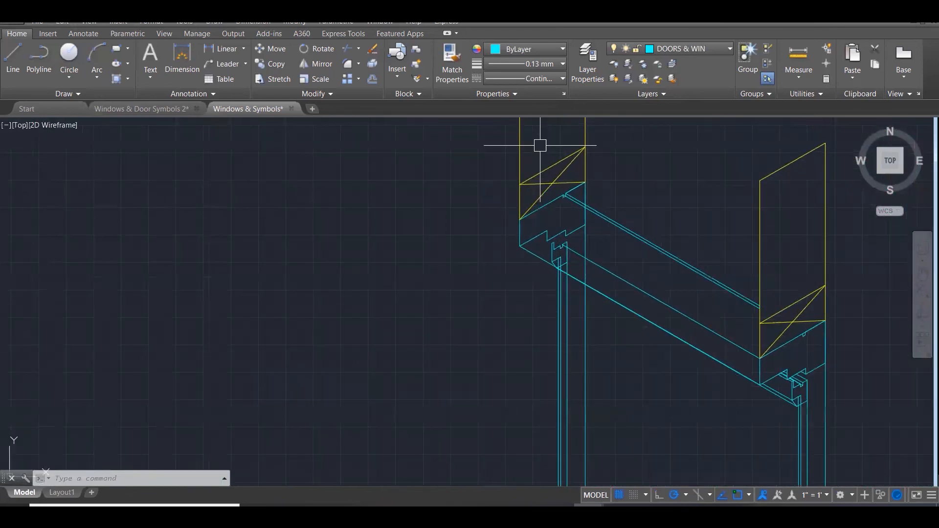
pyautogui.click(696, 255)
pyautogui.click(685, 270)
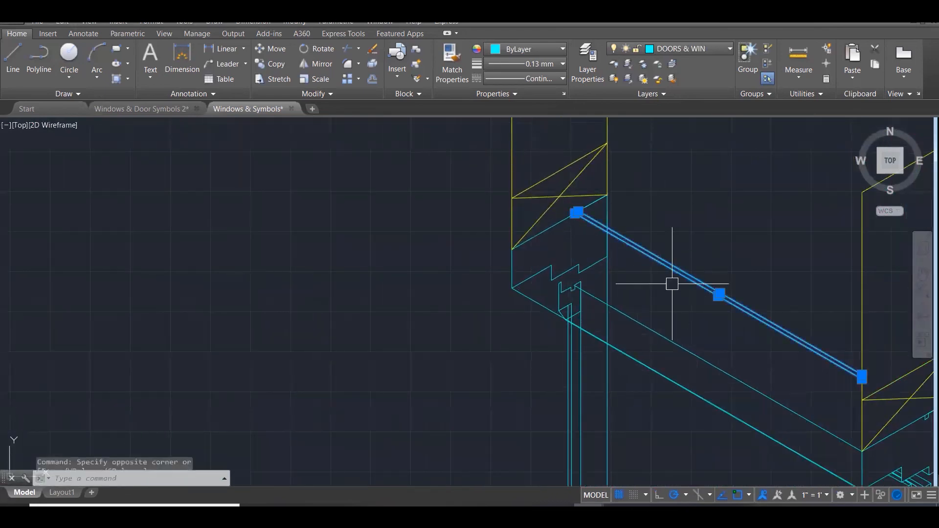
pyautogui.press('Delete')
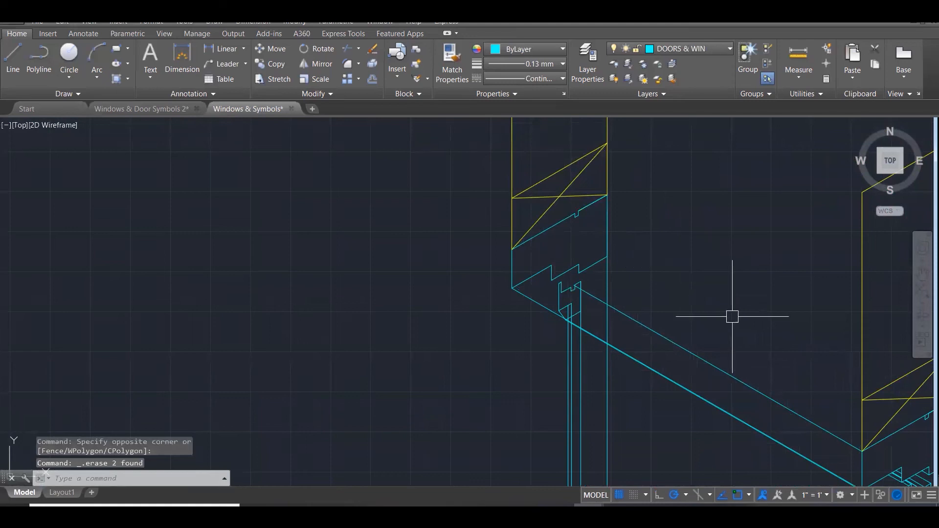
pyautogui.write('l')
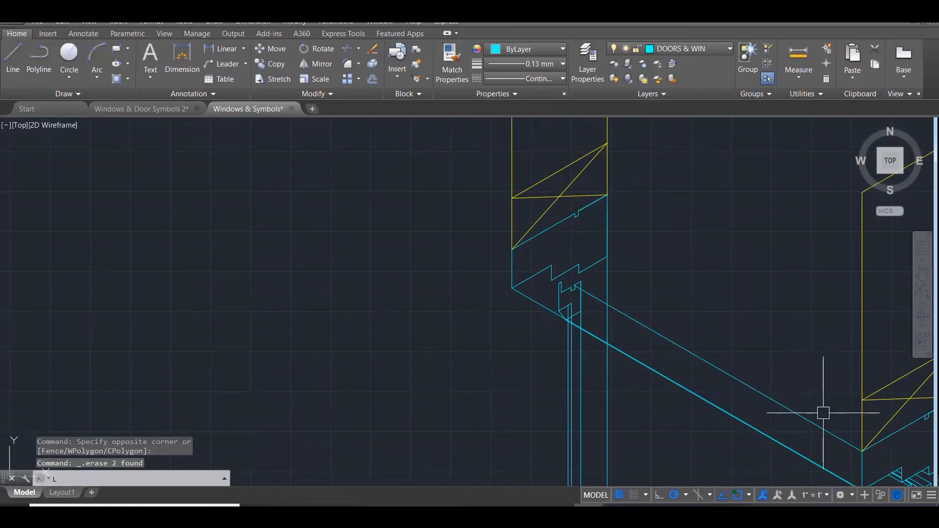
pyautogui.press('Return')
pyautogui.press('Escape')
# Fillet the head's upper long edge line with the rear lintel section's vertical edge so they meet at the lintel's lower corner
pyautogui.click(644, 316)
pyautogui.write('f')
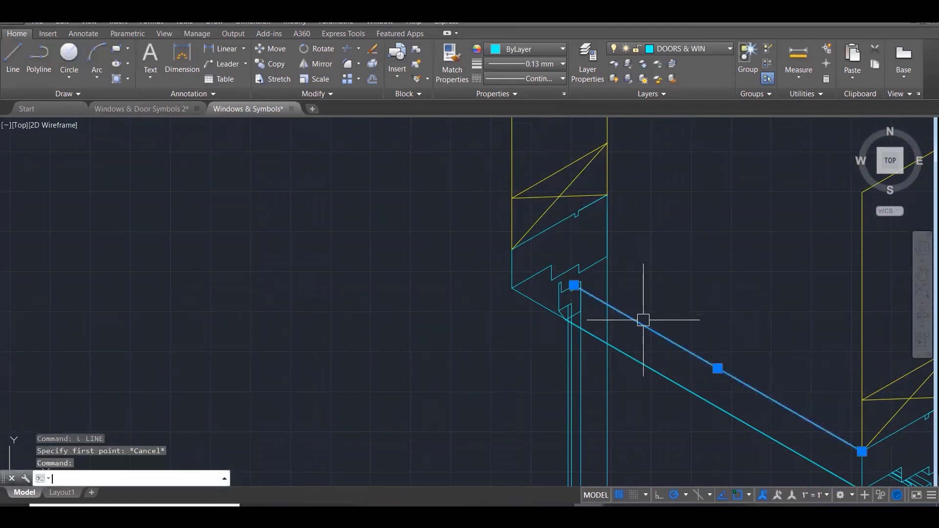
pyautogui.press('Return')
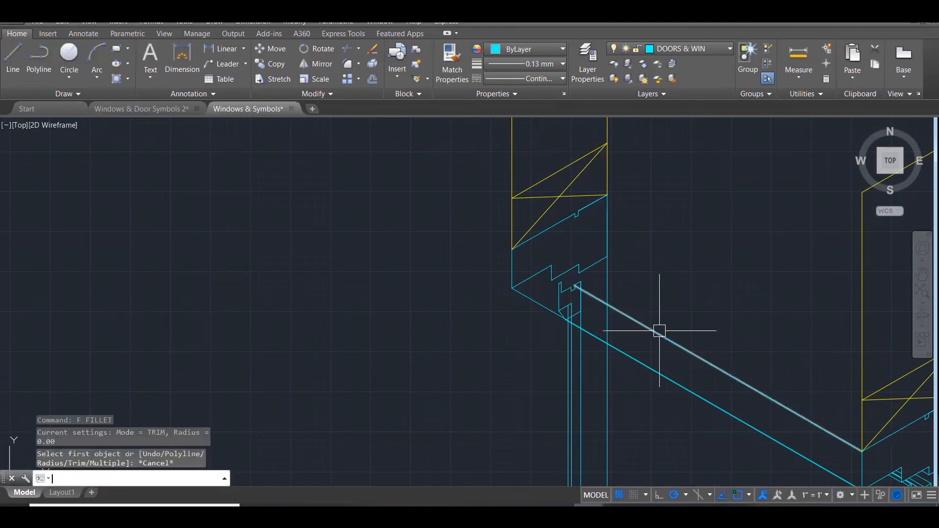
pyautogui.click(651, 327)
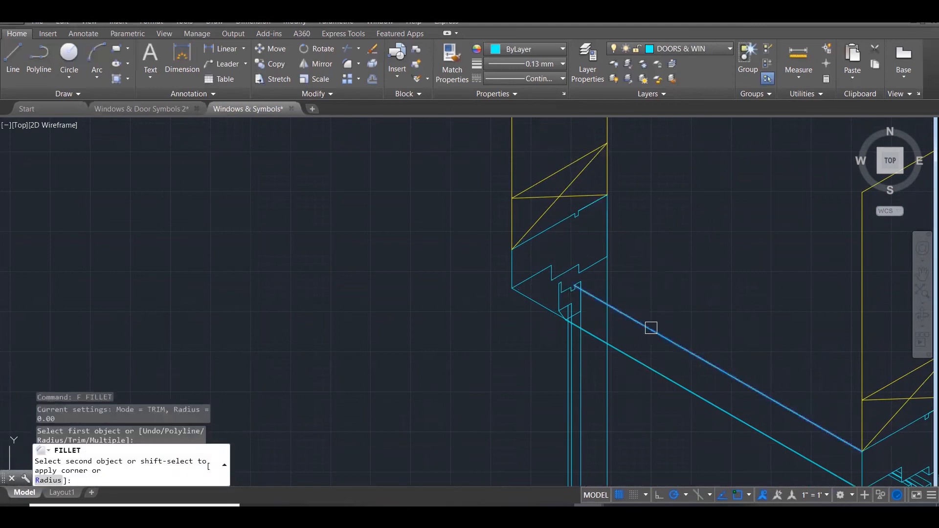
pyautogui.click(508, 227)
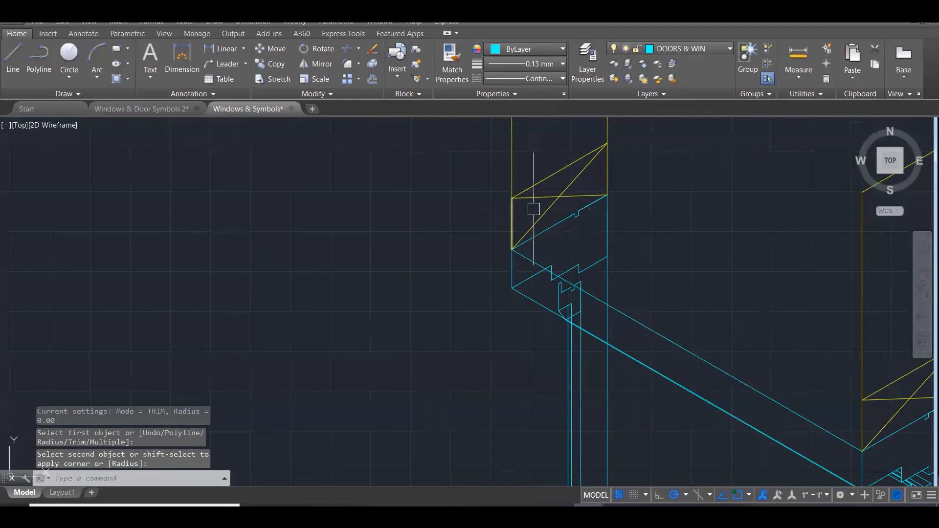
pyautogui.scroll(3, 562, 250)
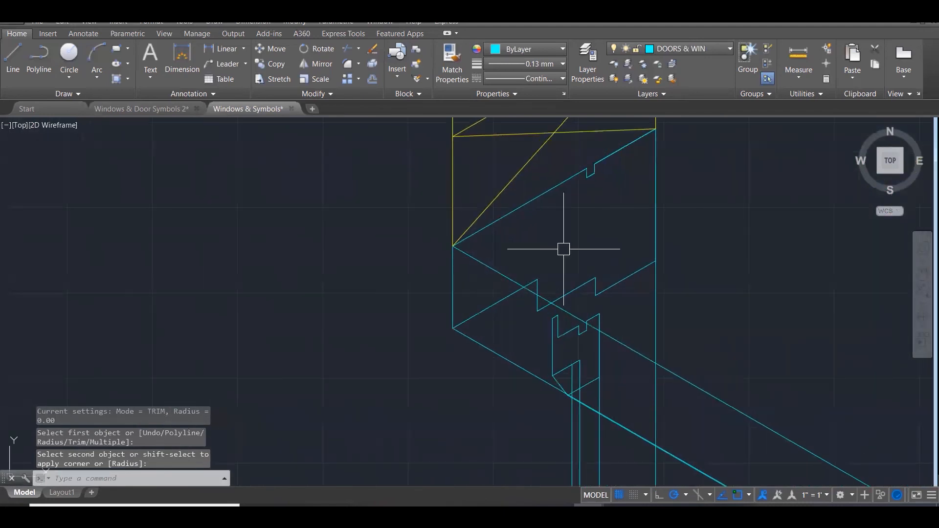
pyautogui.press('Escape')
pyautogui.press('Escape')
pyautogui.press('Escape')
pyautogui.click(625, 300)
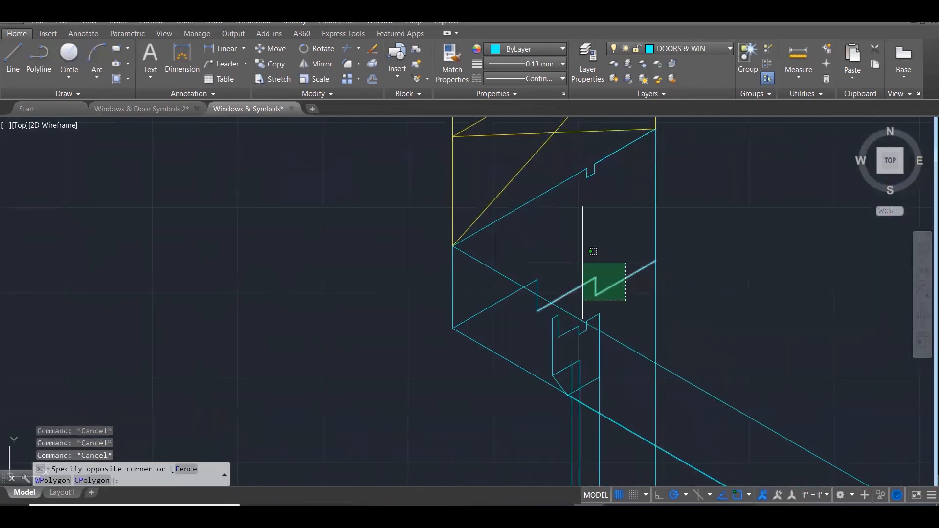
pyautogui.click(583, 263)
pyautogui.press('Escape')
# Trim the rear head section's stepped lower profile where it crosses the upper long edge, using the surrounding lines as cutting edges
pyautogui.write('tr')
pyautogui.press('Return')
pyautogui.click(783, 382)
pyautogui.click(465, 231)
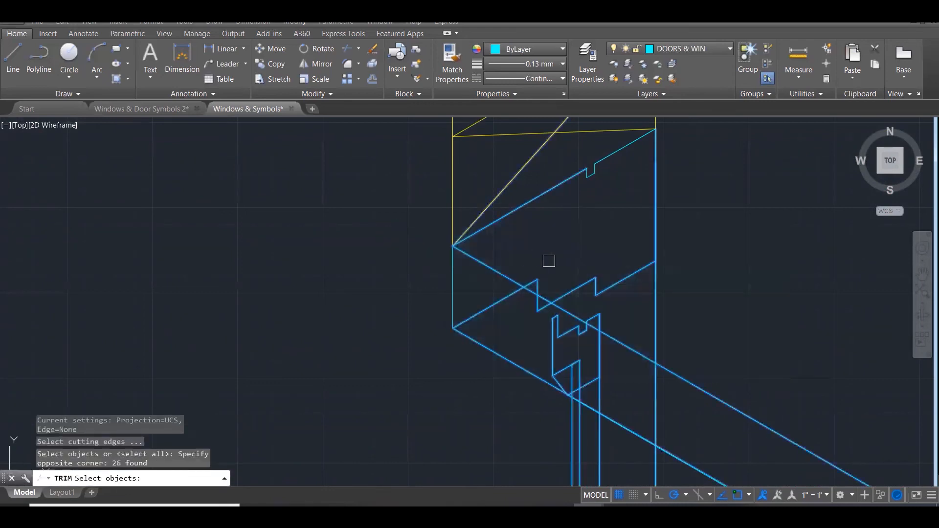
pyautogui.press('Return')
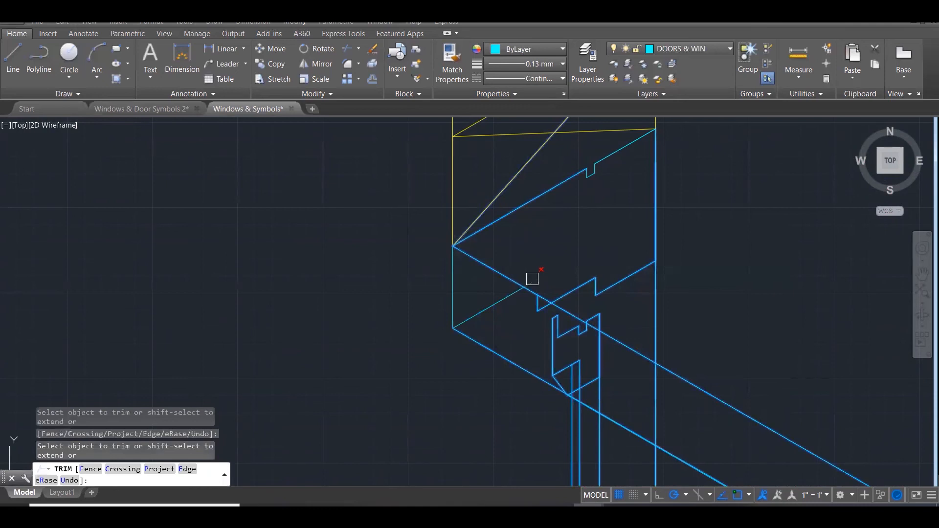
pyautogui.press('Return')
# Delete the leftover stepped profile segments above the upper long edge in the rear head section
pyautogui.click(614, 295)
pyautogui.click(588, 266)
pyautogui.press('Delete')
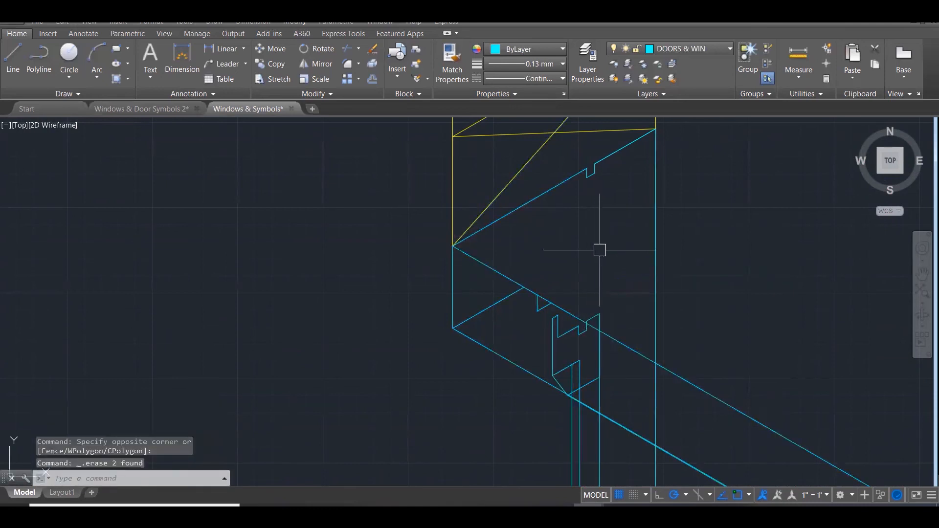
# Delete the rear window frame profile and the small leftover step segments around the upper long edge
pyautogui.scroll(-5, 607, 251)
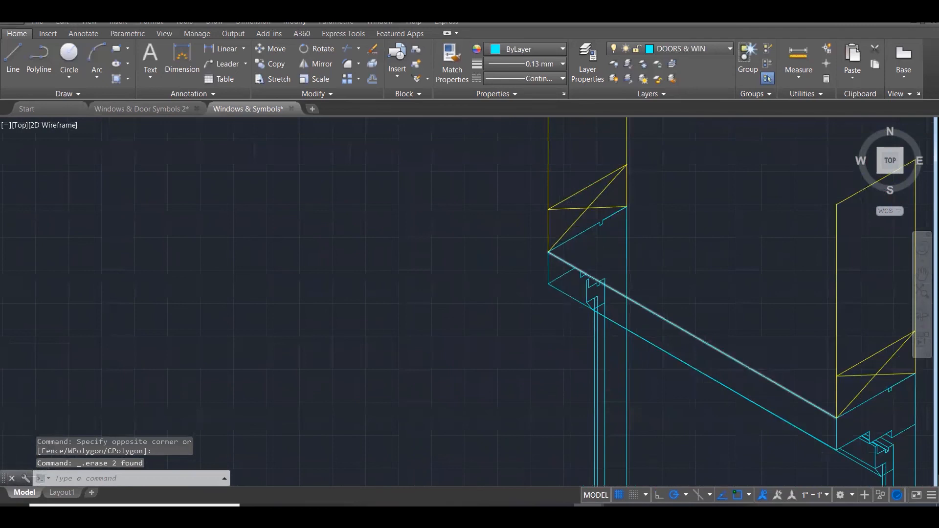
pyautogui.scroll(4, 582, 253)
pyautogui.scroll(2, 582, 253)
pyautogui.click(598, 263)
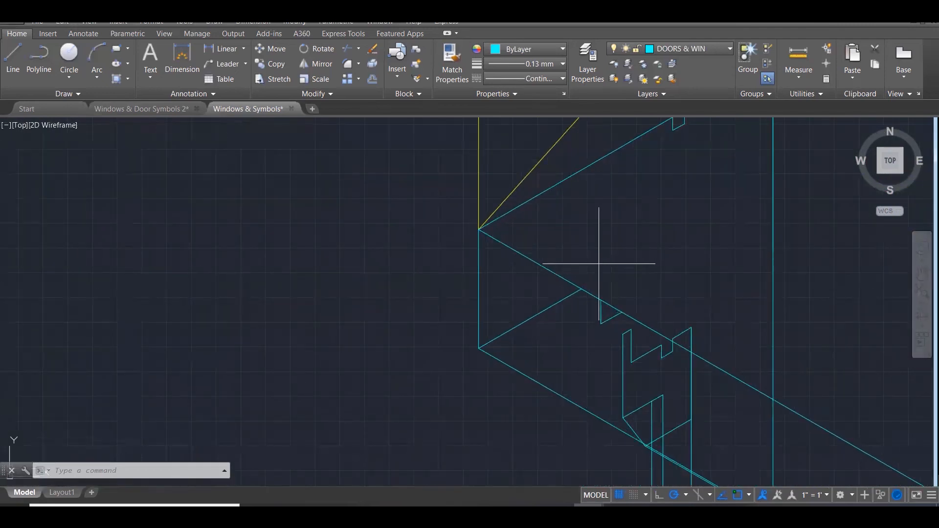
pyautogui.click(712, 450)
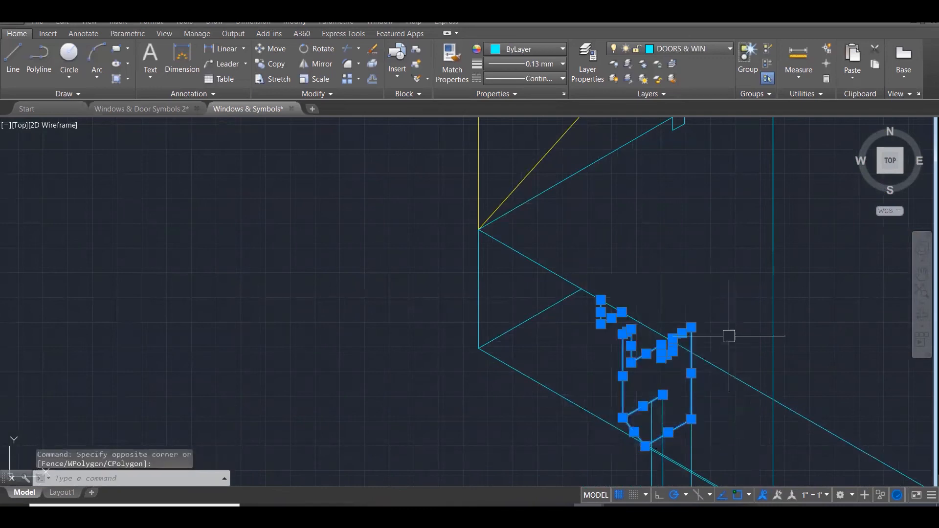
pyautogui.press('Delete')
# Trim the rear vertical frame lines above the head's lower long edge and delete the stub left above the upper long edge
pyautogui.scroll(-5, 706, 236)
pyautogui.press('Escape')
pyautogui.press('Escape')
pyautogui.scroll(3, 716, 333)
pyautogui.write('TR')
pyautogui.press('Return')
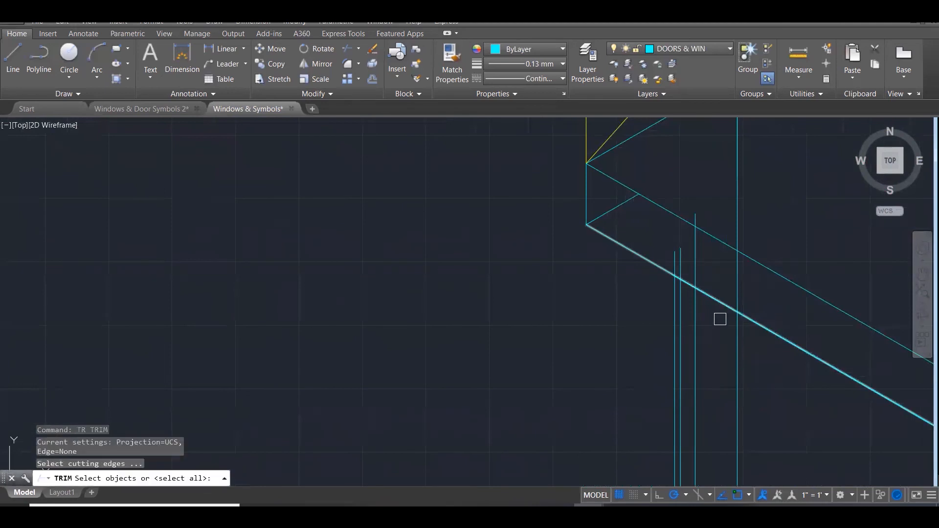
pyautogui.click(718, 323)
pyautogui.click(623, 200)
pyautogui.press('Return')
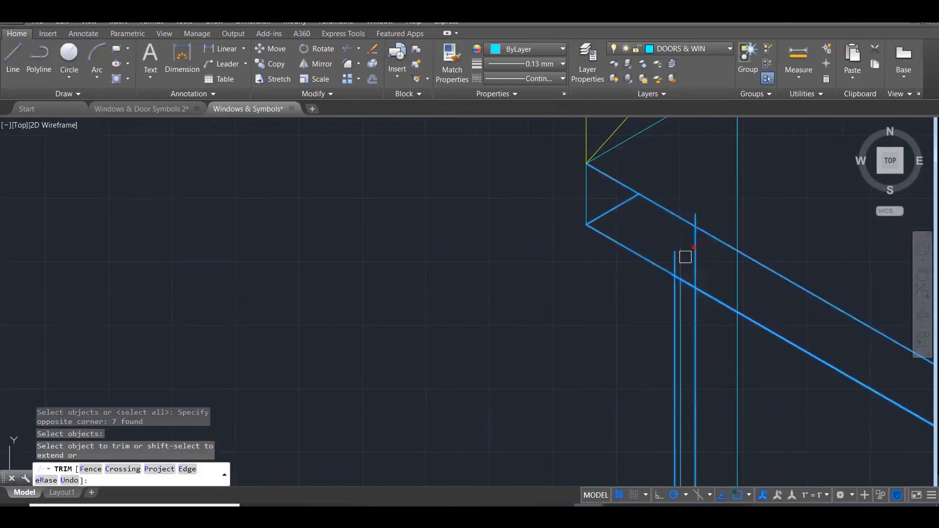
pyautogui.click(691, 262)
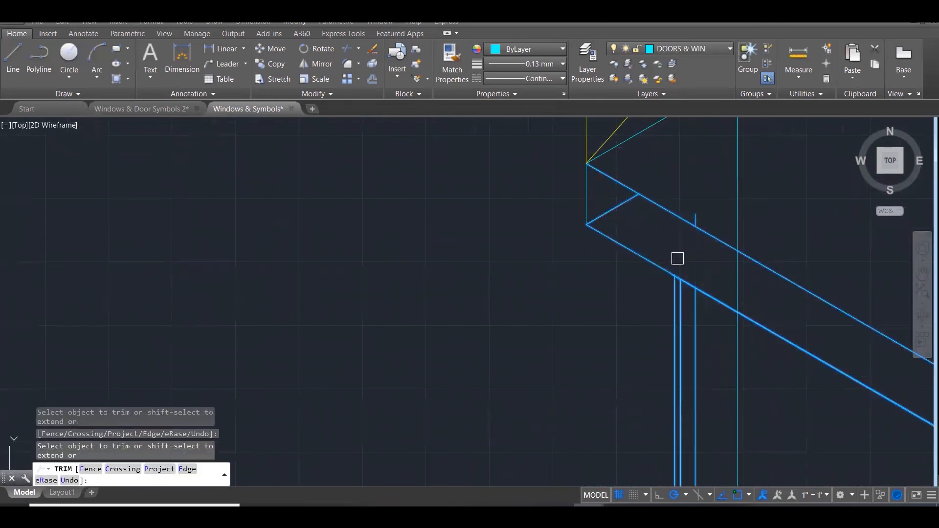
pyautogui.press('Escape')
pyautogui.click(695, 216)
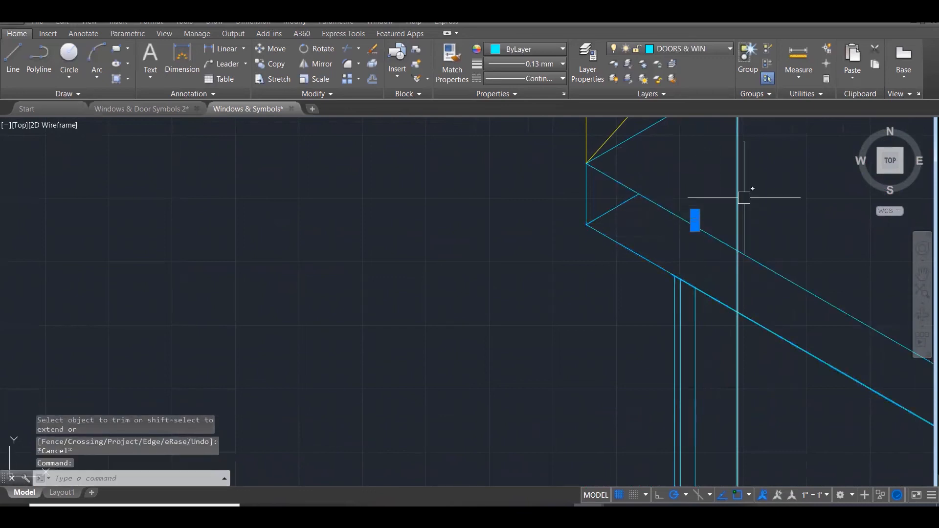
pyautogui.press('Delete')
# Trim the rear vertical line where it crosses the head's front face, using the head's long edges as cutting edges
pyautogui.scroll(-2, 545, 263)
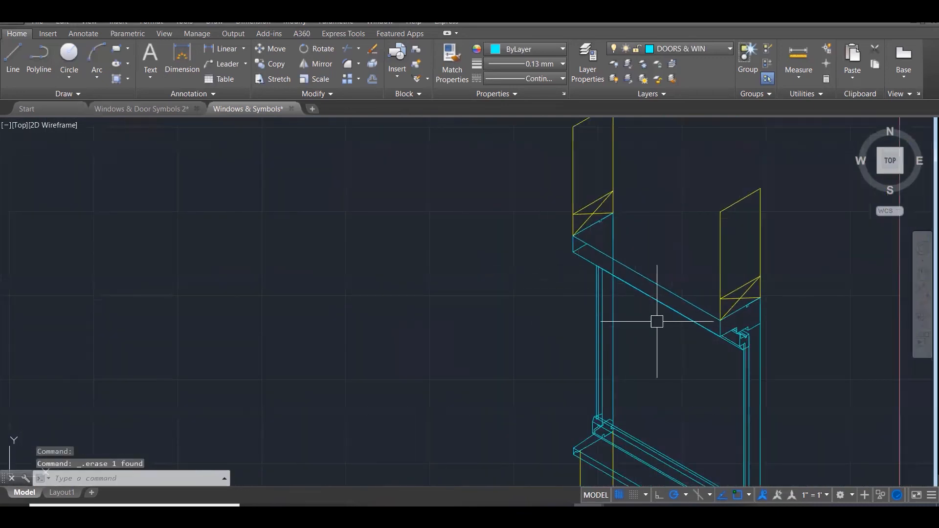
pyautogui.scroll(1, 650, 291)
pyautogui.press('Escape')
pyautogui.write('TR')
pyautogui.press('Return')
pyautogui.click(624, 311)
pyautogui.click(590, 234)
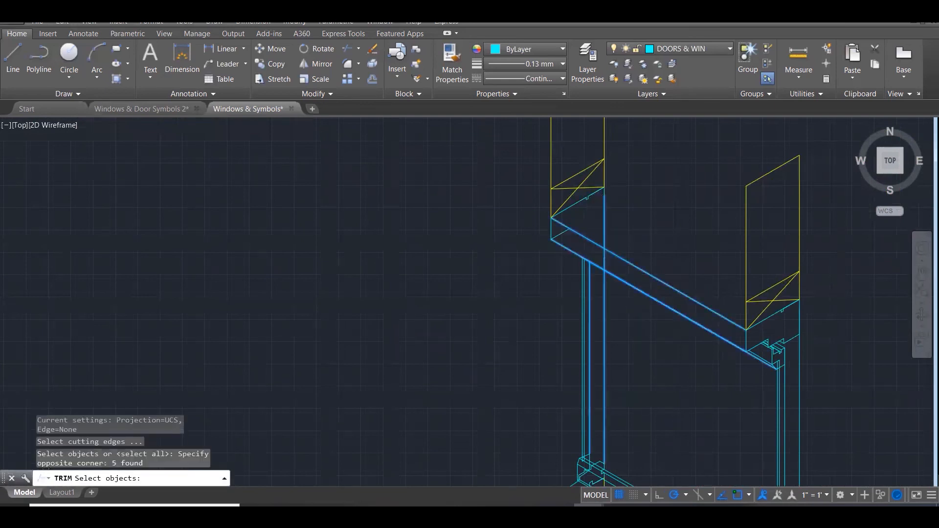
pyautogui.scroll(1, 592, 239)
pyautogui.press('Return')
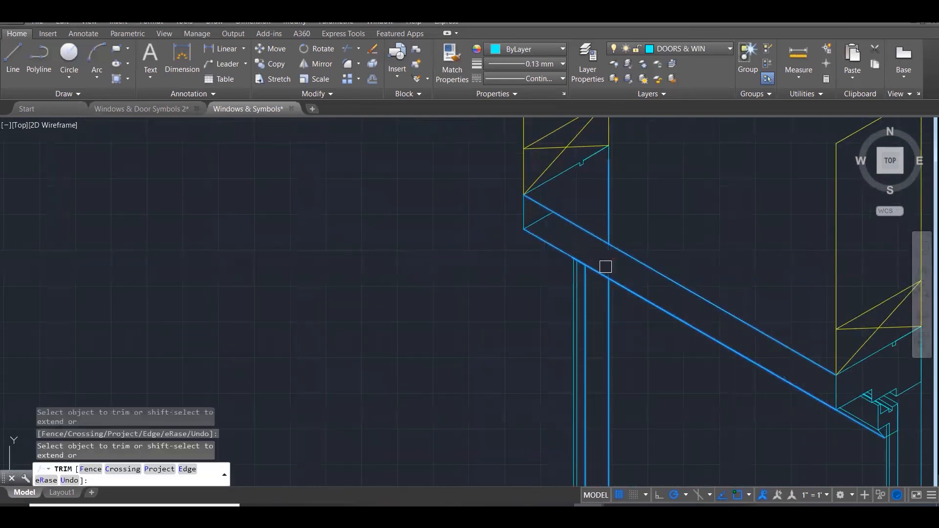
# Delete the leftover rear vertical line pieces above the head's upper long edge
pyautogui.scroll(-3, 605, 266)
pyautogui.press('Escape')
pyautogui.click(606, 231)
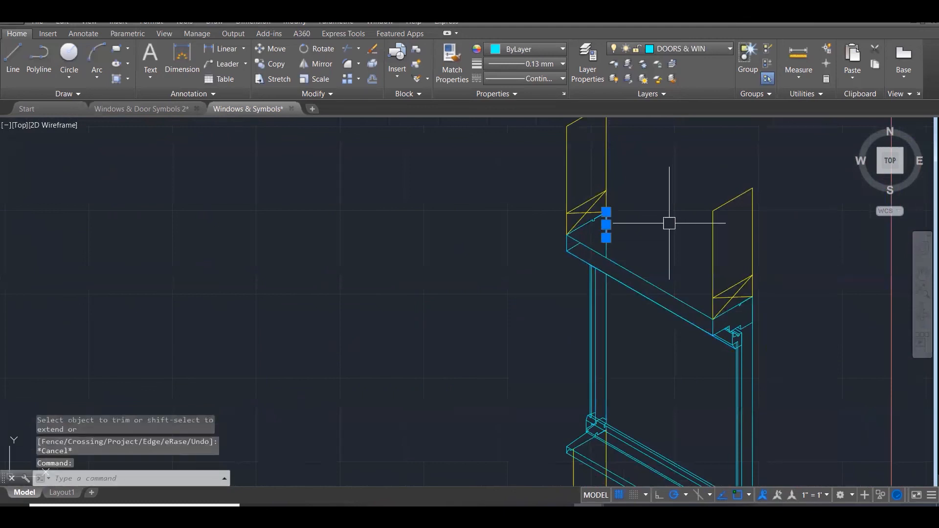
pyautogui.press('Delete')
pyautogui.click(611, 229)
pyautogui.press('Delete')
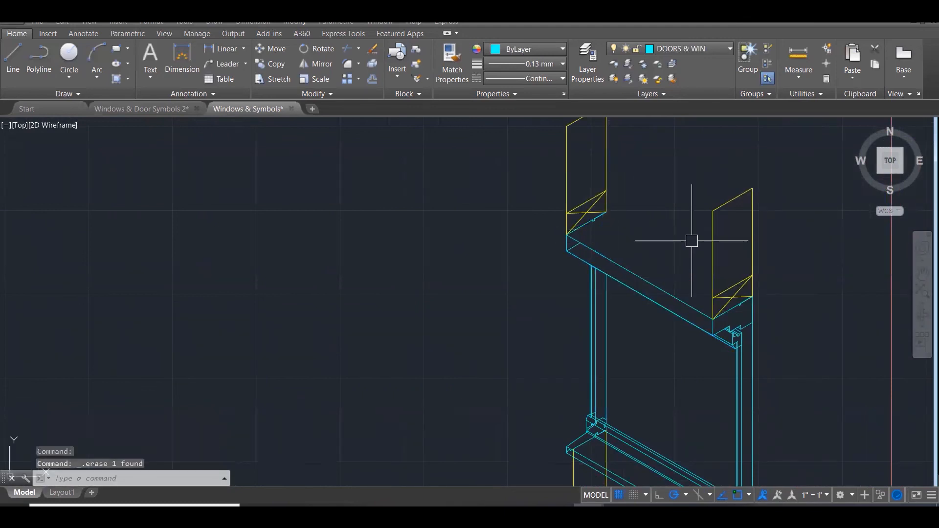
# Delete the notched upper profile line of the rear head section beneath the yellow lintel
pyautogui.scroll(-3, 639, 216)
pyautogui.scroll(6, 585, 209)
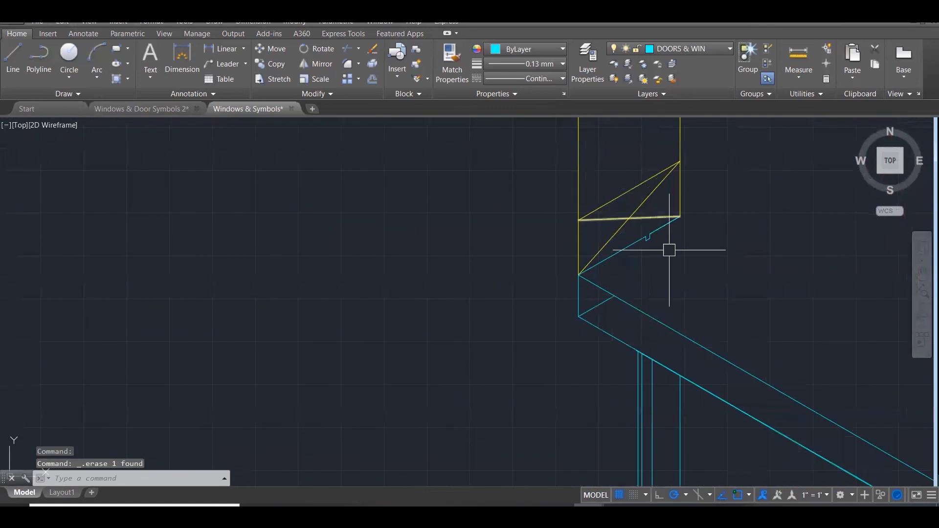
pyautogui.click(681, 264)
pyautogui.click(644, 233)
pyautogui.press('Delete')
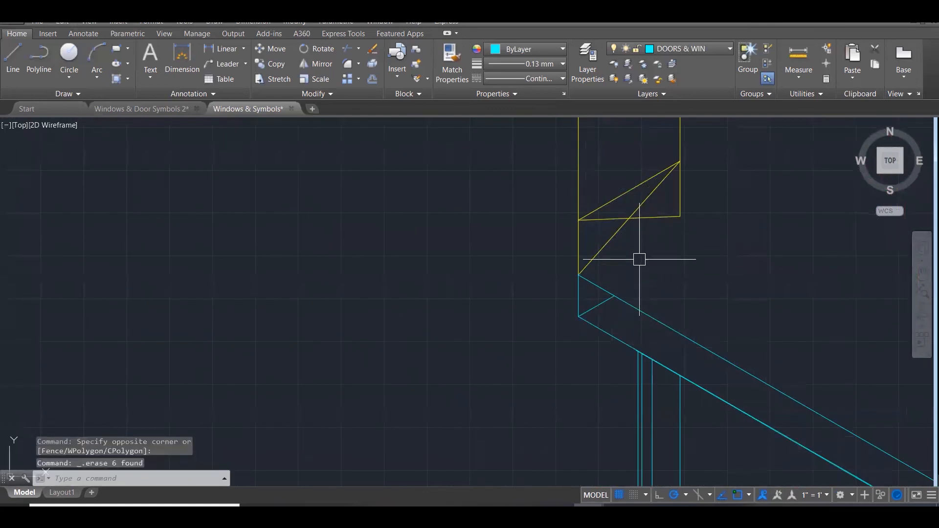
# Delete the two crossing lines of the rear lintel section
pyautogui.scroll(-2, 631, 266)
pyautogui.click(631, 248)
pyautogui.press('Delete')
pyautogui.click(629, 247)
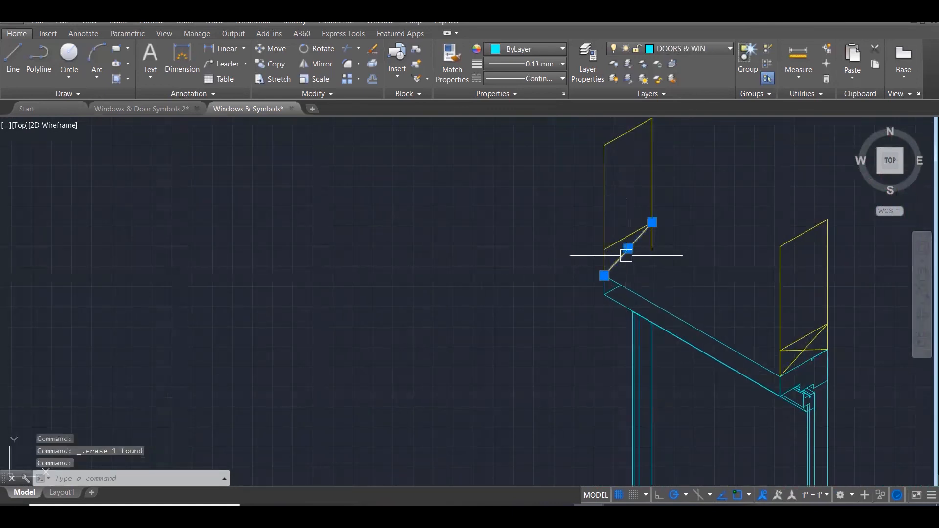
pyautogui.press('Delete')
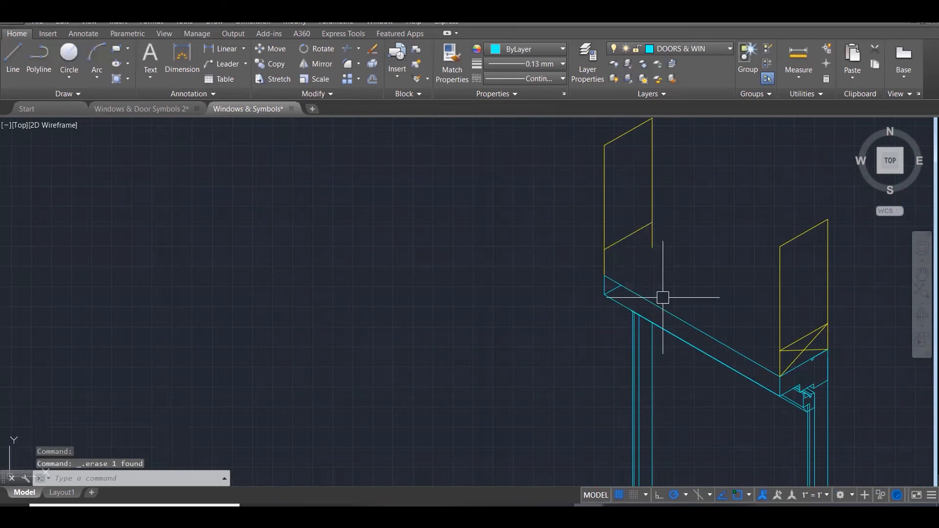
# Draw a line joining the upper outer corners of the two lintel sections, and delete the rear lintel's sloped top line
pyautogui.write('l')
pyautogui.press('Return')
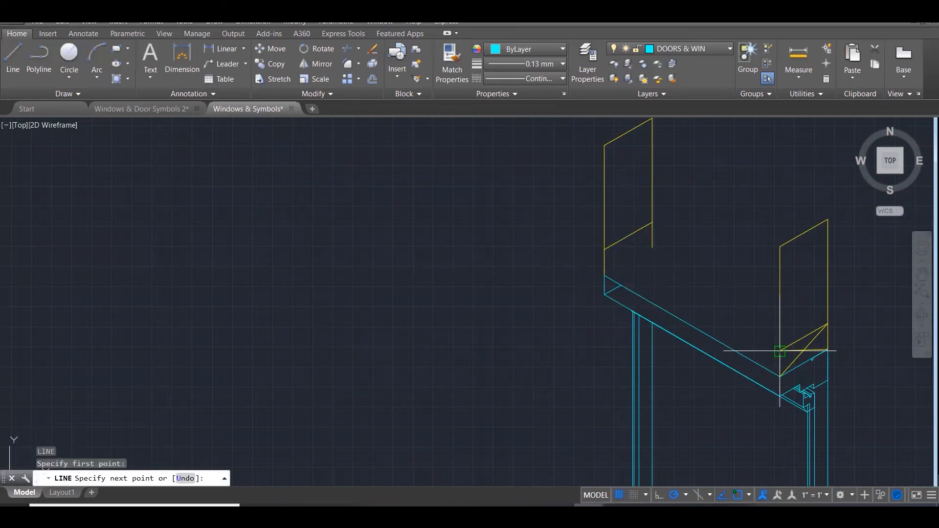
pyautogui.click(604, 250)
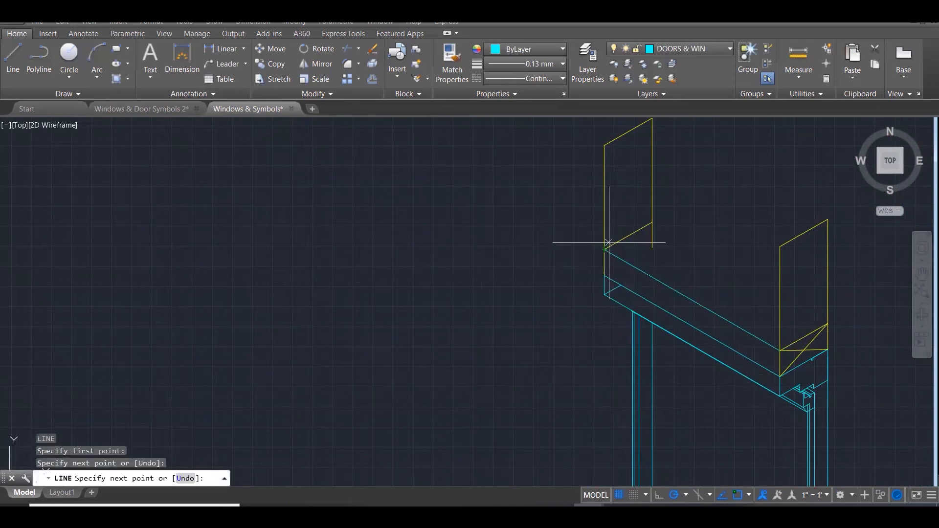
pyautogui.press('Escape')
pyautogui.click(631, 235)
pyautogui.press('Delete')
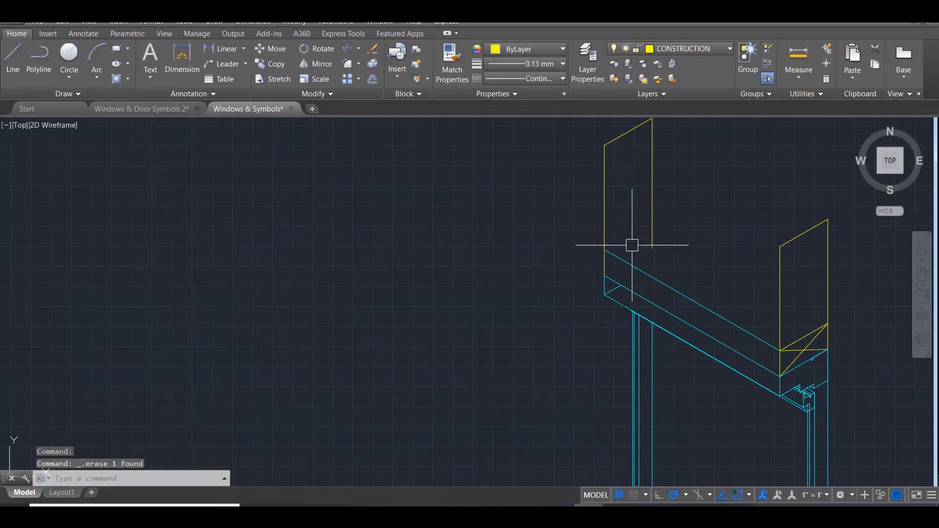
# Draw two parallel lines joining the matching top corners of the rear and front wall sections above the head
pyautogui.scroll(-3, 645, 254)
pyautogui.write('l')
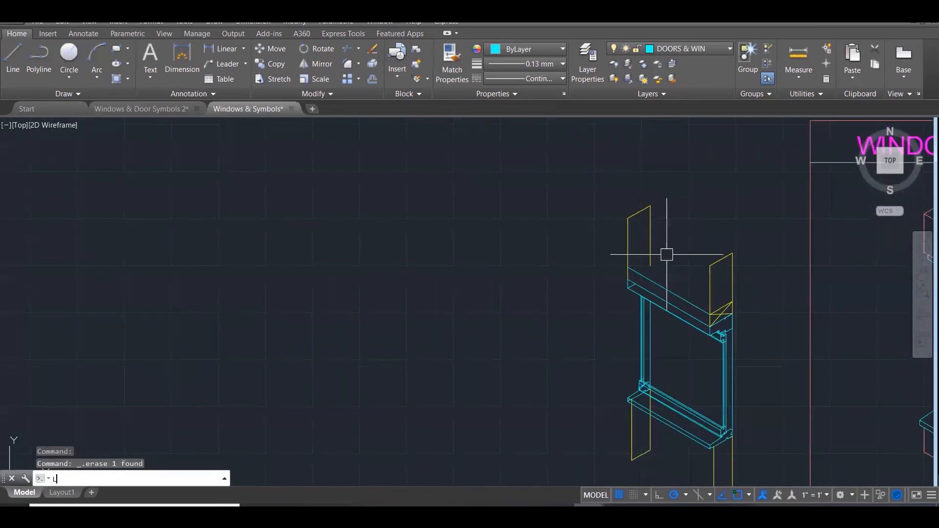
pyautogui.click(631, 221)
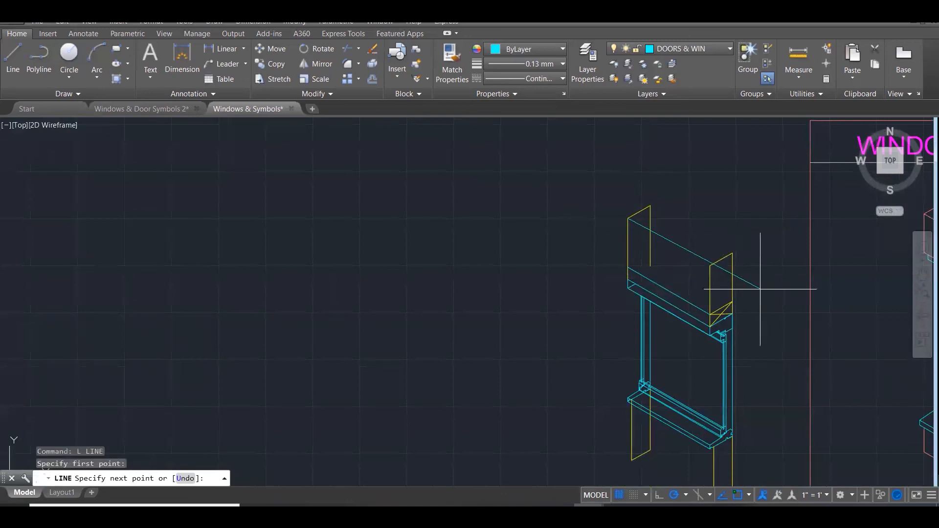
pyautogui.click(710, 265)
pyautogui.press('Escape')
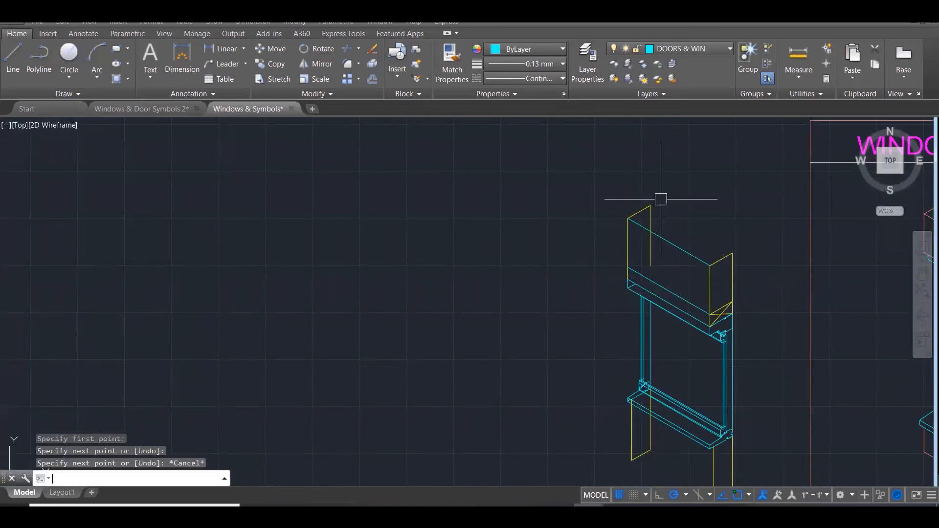
pyautogui.press('Return')
pyautogui.click(651, 206)
pyautogui.click(733, 253)
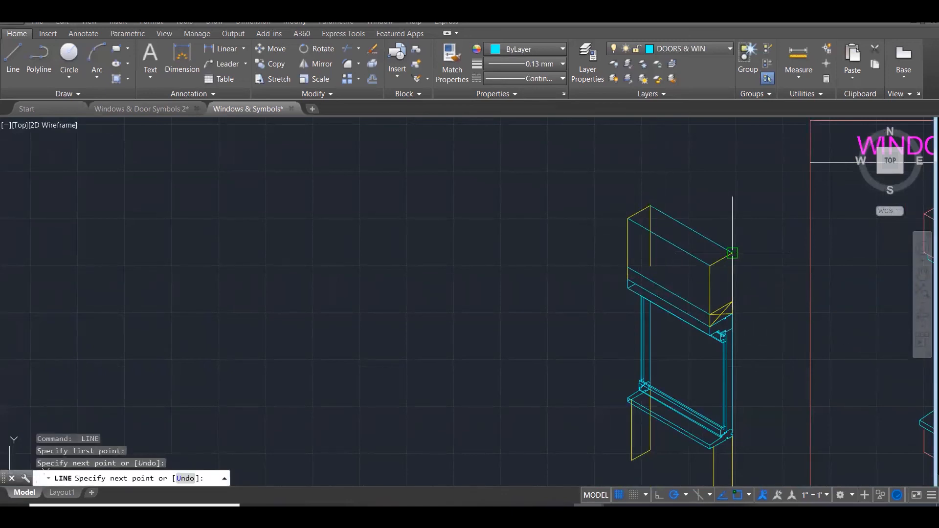
pyautogui.press('Escape')
# Delete the hidden rear vertical wall line above the head and the short diagonal at the head's rear end
pyautogui.press('Delete')
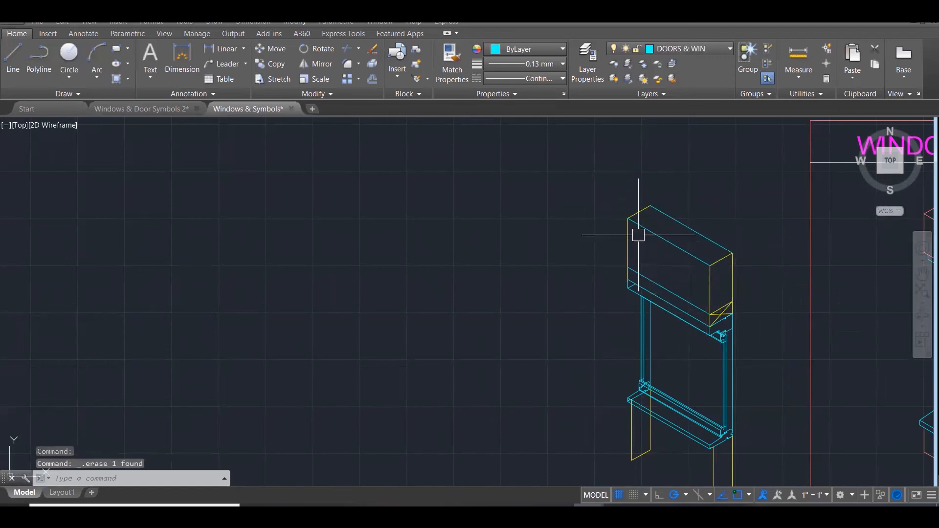
pyautogui.scroll(6, 628, 206)
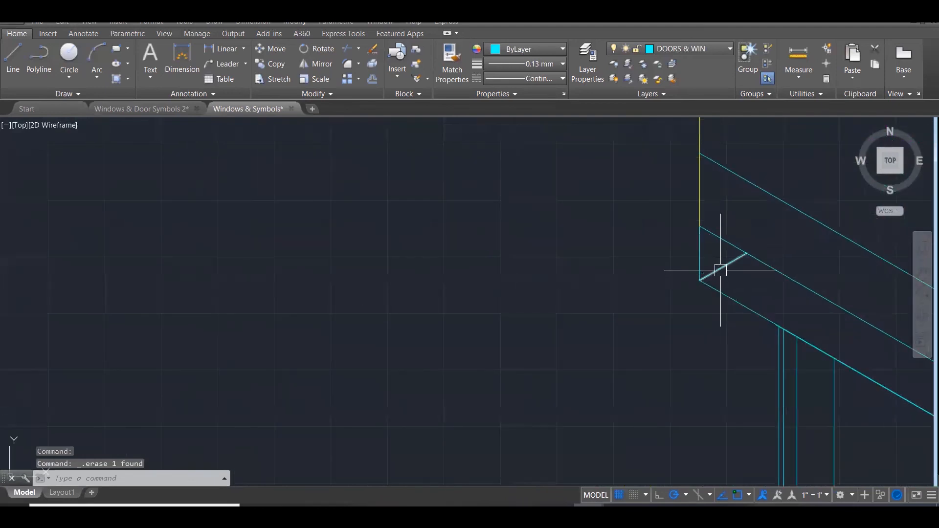
pyautogui.scroll(-5, 486, 176)
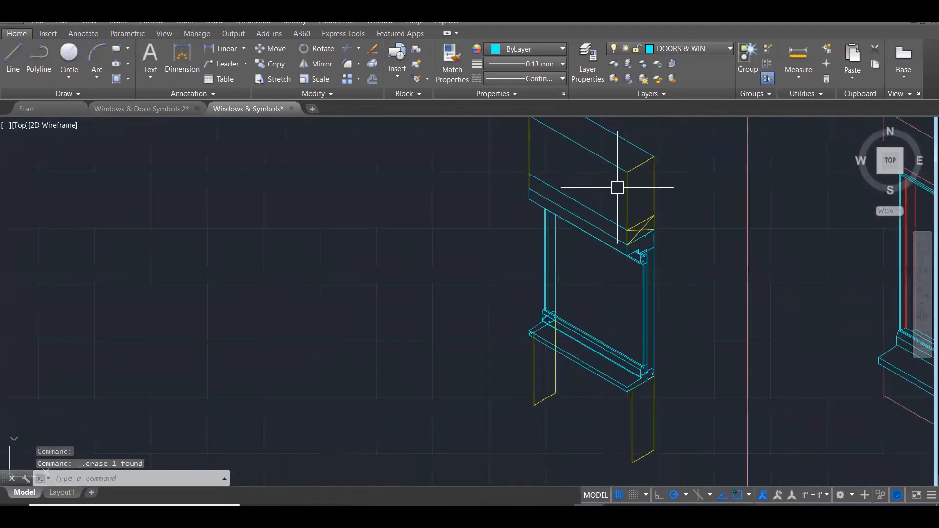
# Trim the rear sill's underside and drip groove profile and the outer wall line at the sill's long edges, using the surrounding lines as cutting edges
pyautogui.scroll(6, 562, 342)
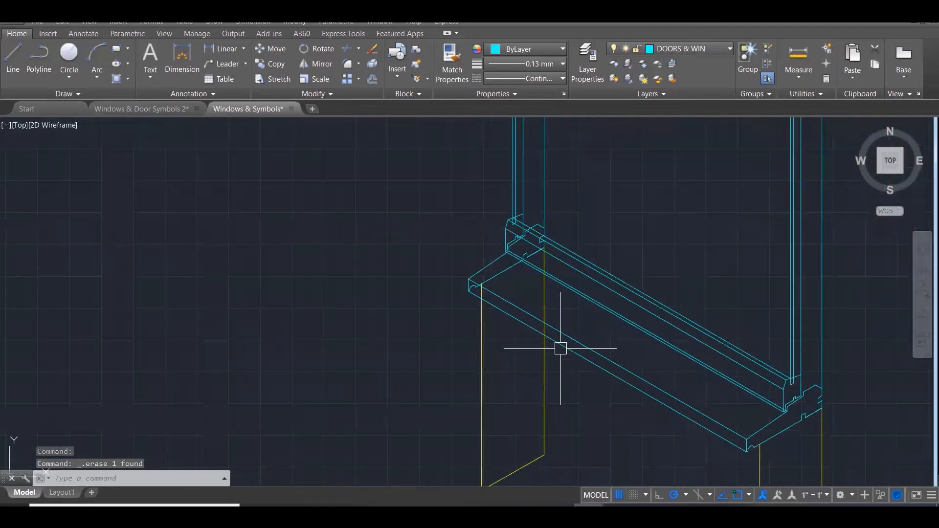
pyautogui.press('Escape')
pyautogui.press('Escape')
pyautogui.press('Escape')
pyautogui.scroll(-2, 603, 203)
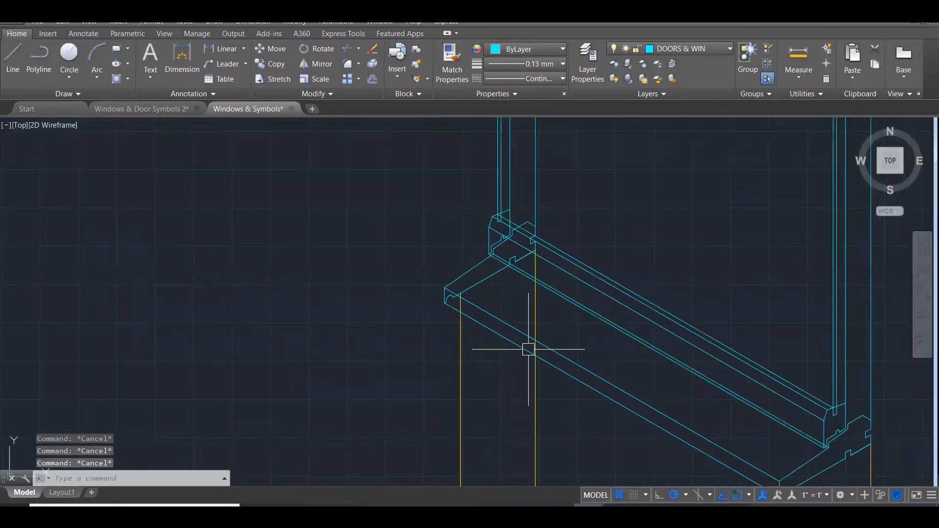
pyautogui.write('TR')
pyautogui.press('Return')
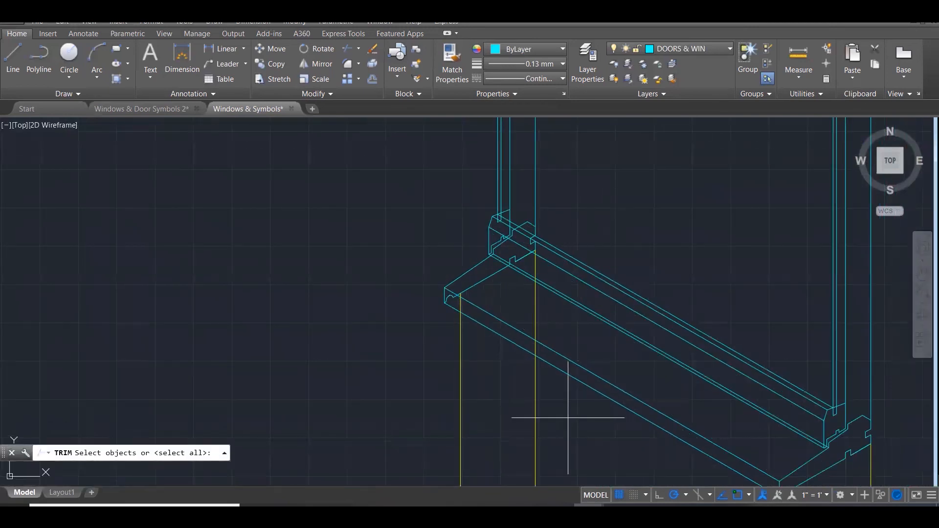
pyautogui.click(565, 418)
pyautogui.click(316, 185)
pyautogui.scroll(4, 455, 303)
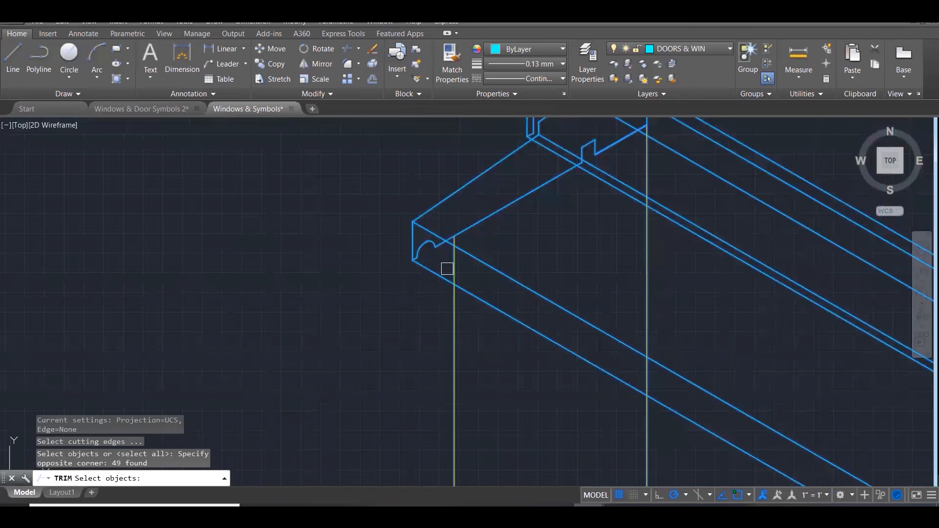
pyautogui.press('Return')
pyautogui.scroll(2, 434, 254)
pyautogui.click(435, 255)
pyautogui.click(420, 233)
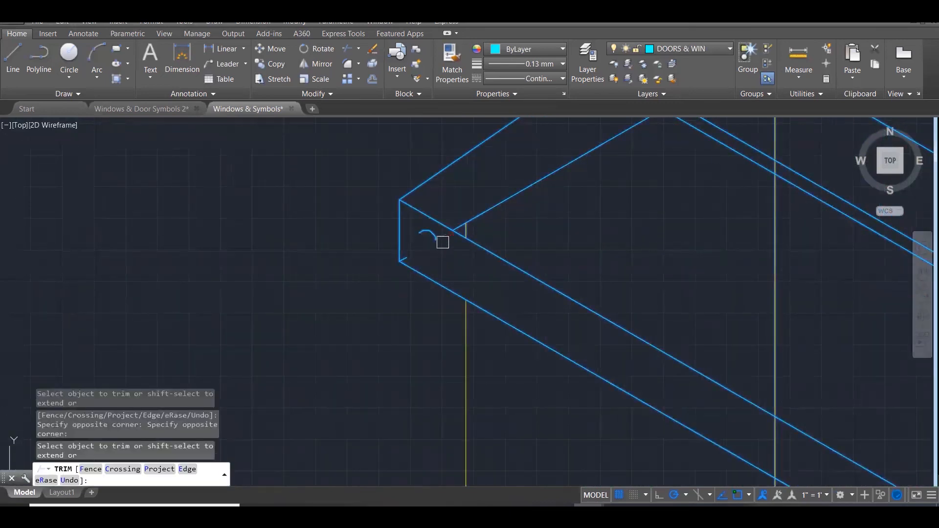
pyautogui.click(410, 255)
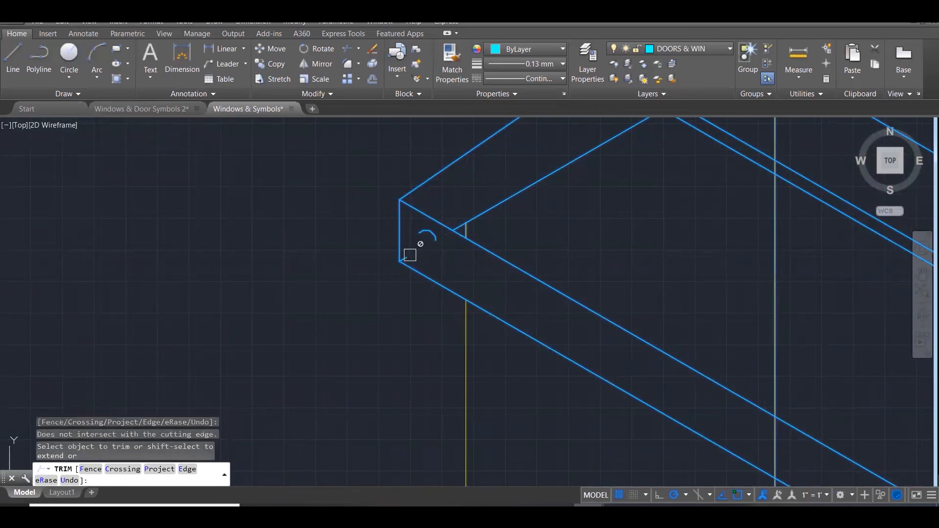
pyautogui.scroll(-4, 429, 252)
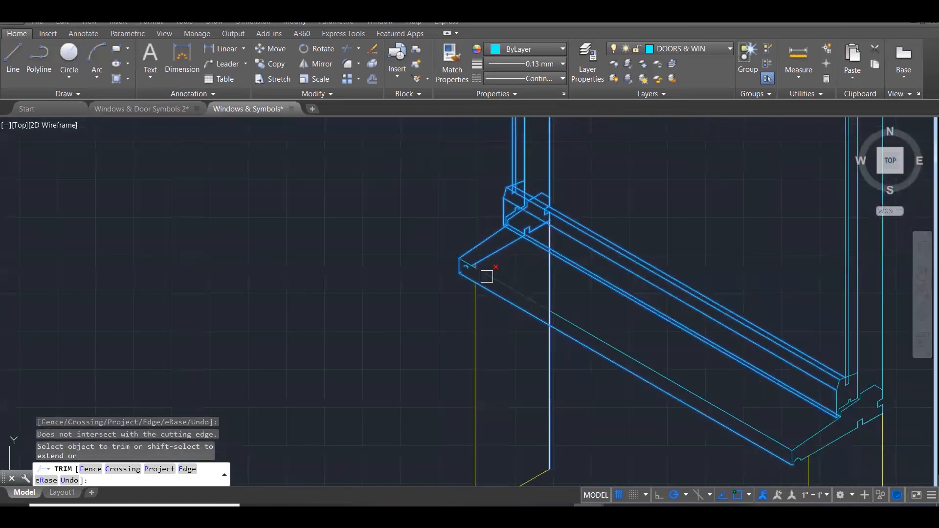
pyautogui.scroll(2, 497, 244)
pyautogui.press('Escape')
# Delete the rear sill's sloped underside line and the leftover drip groove and wall line fragments at its nose
pyautogui.click(446, 289)
pyautogui.scroll(1, 460, 288)
pyautogui.scroll(2, 434, 302)
pyautogui.press('Escape')
pyautogui.click(503, 250)
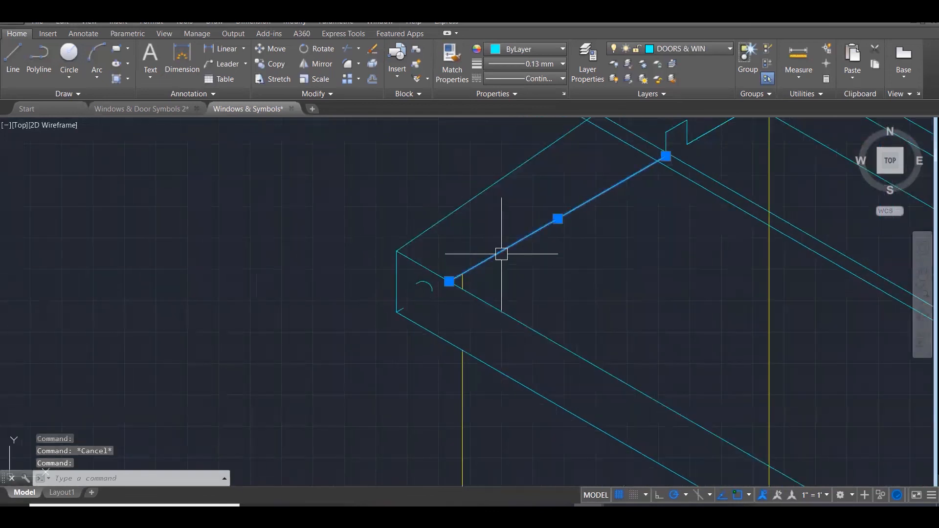
pyautogui.press('Delete')
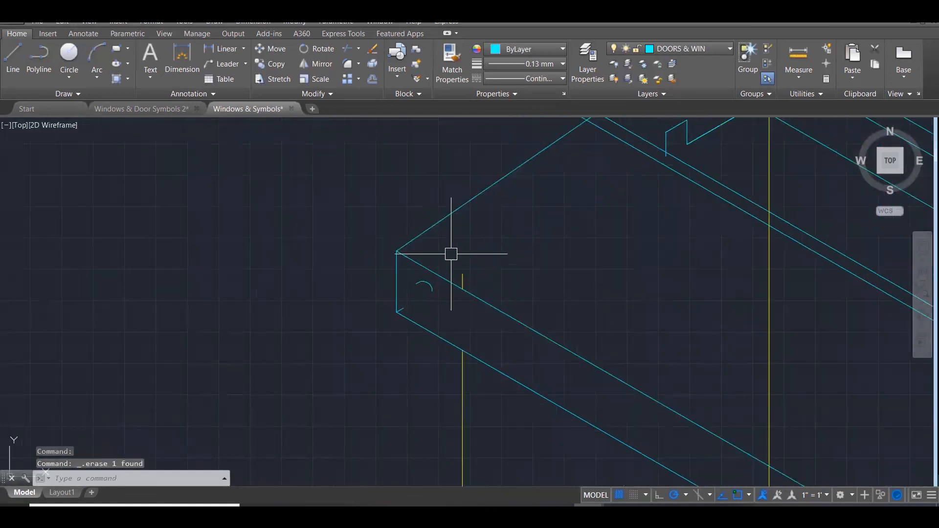
pyautogui.click(350, 255)
pyautogui.click(509, 318)
pyautogui.press('Delete')
# Delete the leftover notch segments and the short sloped underside line of the rear sill behind its long edges
pyautogui.scroll(-9, 451, 353)
pyautogui.scroll(8, 554, 245)
pyautogui.click(503, 245)
pyautogui.click(566, 300)
pyautogui.press('Delete')
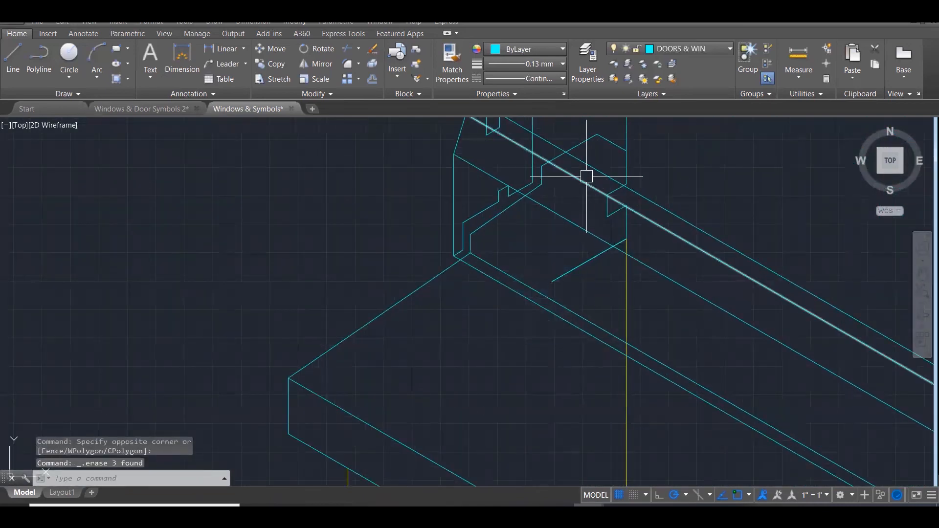
pyautogui.click(562, 184)
pyautogui.click(706, 311)
pyautogui.press('Delete')
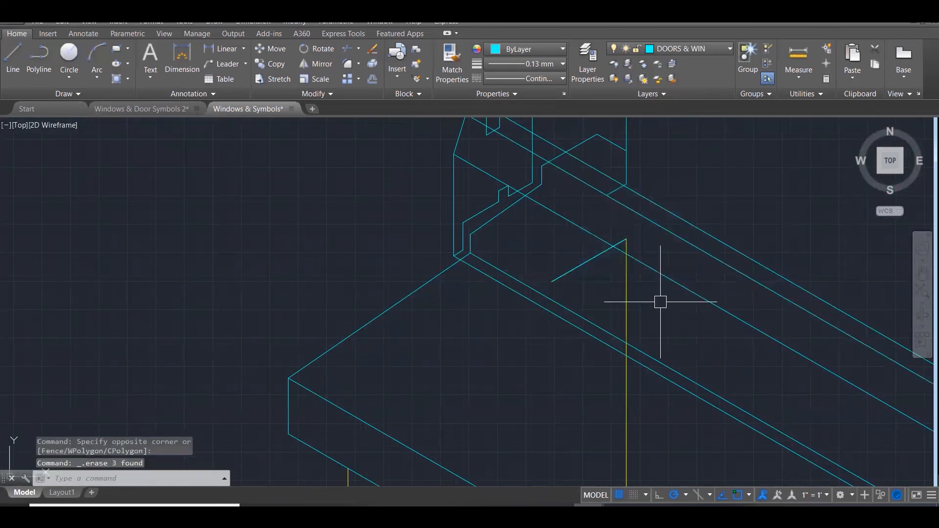
pyautogui.press('Delete')
pyautogui.scroll(-2, 694, 227)
pyautogui.click(613, 254)
pyautogui.press('Escape')
# Trim the inner rear wall line where it crosses the sill's front face, using the sill's long edges as cutting edges
pyautogui.scroll(-5, 623, 235)
pyautogui.write('tr')
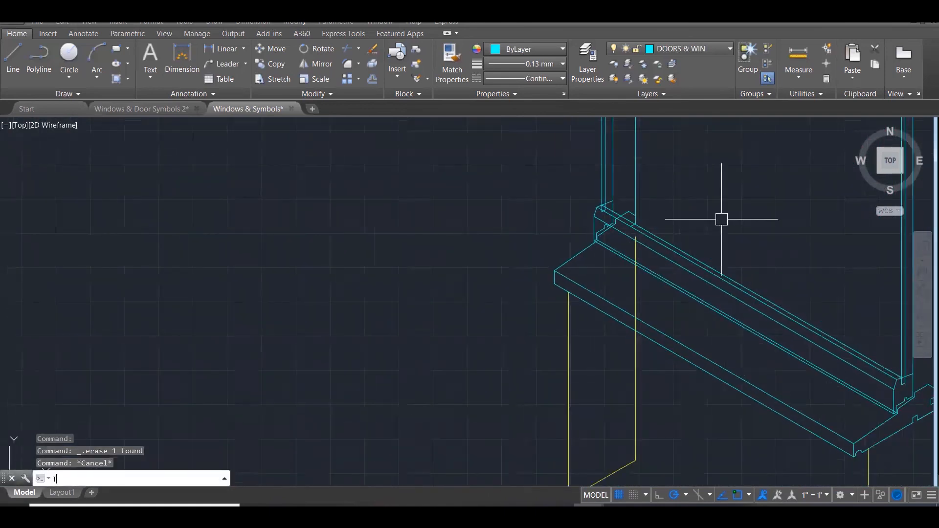
pyautogui.press('Return')
pyautogui.click(729, 210)
pyautogui.click(615, 331)
pyautogui.scroll(3, 615, 331)
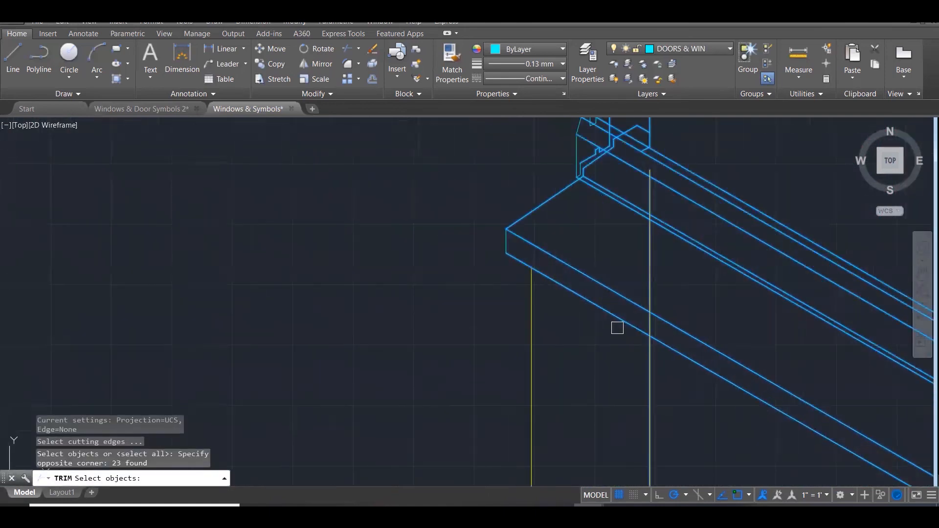
pyautogui.press('Return')
pyautogui.press('Escape')
# Delete the leftover piece of the inner rear wall line above the sill's front face
pyautogui.click(652, 292)
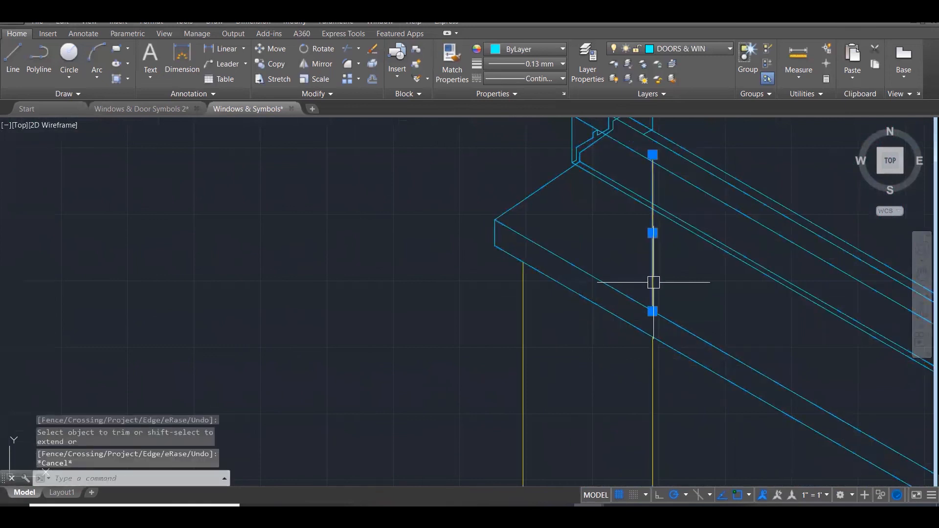
pyautogui.press('Delete')
pyautogui.scroll(-4, 624, 385)
pyautogui.scroll(-2, 625, 384)
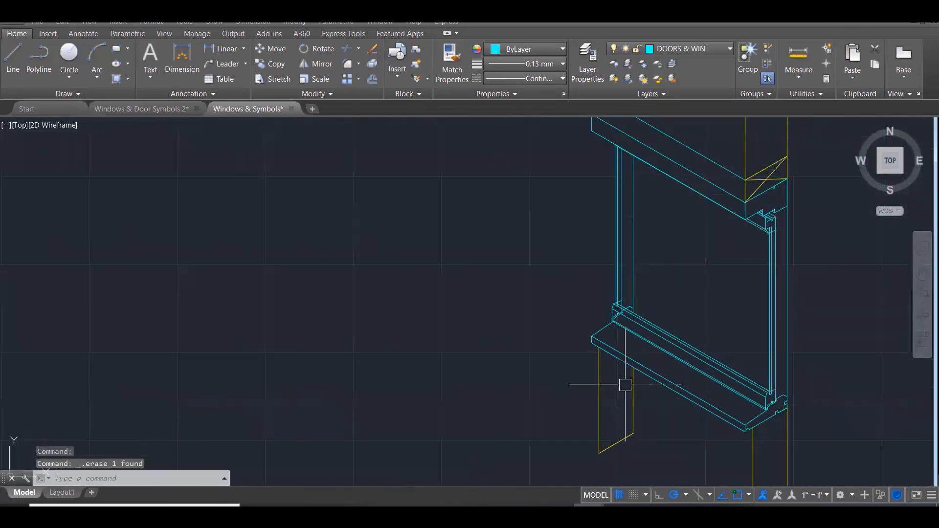
pyautogui.scroll(3, 636, 287)
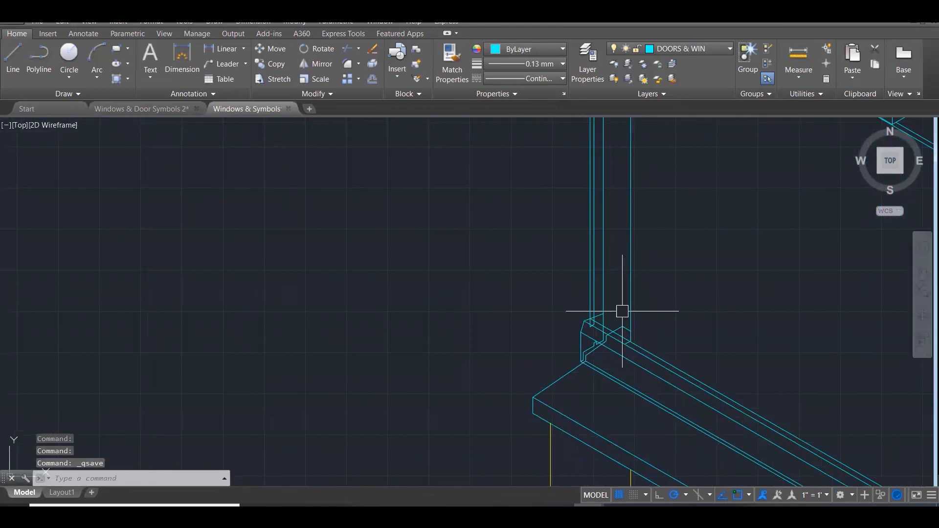
# Trim the two rear sash vertical lines where they run below the sloped top edge of the bottom sash frame
pyautogui.scroll(5, 612, 328)
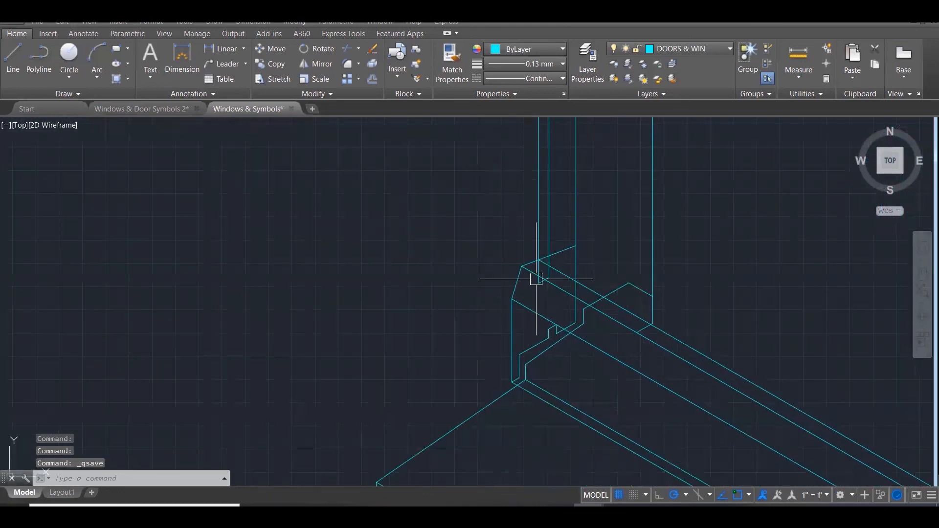
pyautogui.scroll(1, 583, 272)
pyautogui.press('Escape')
pyautogui.press('Escape')
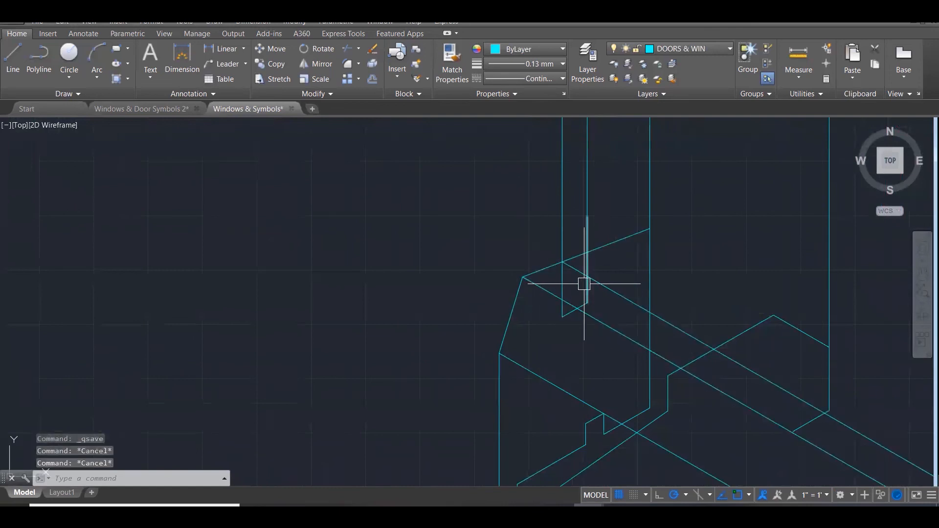
pyautogui.press('Escape')
pyautogui.write('tr')
pyautogui.press('Return')
pyautogui.click(623, 372)
pyautogui.click(546, 226)
pyautogui.press('Return')
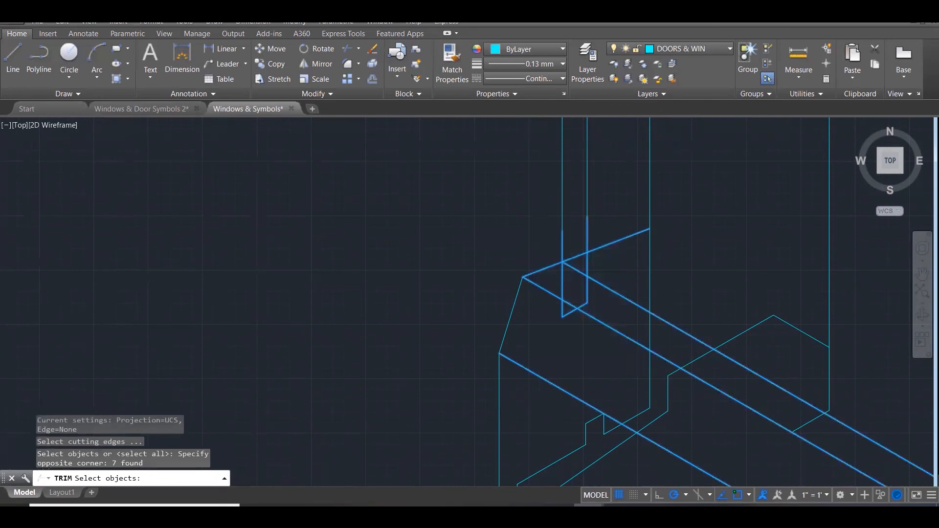
pyautogui.scroll(2, 567, 339)
pyautogui.click(556, 288)
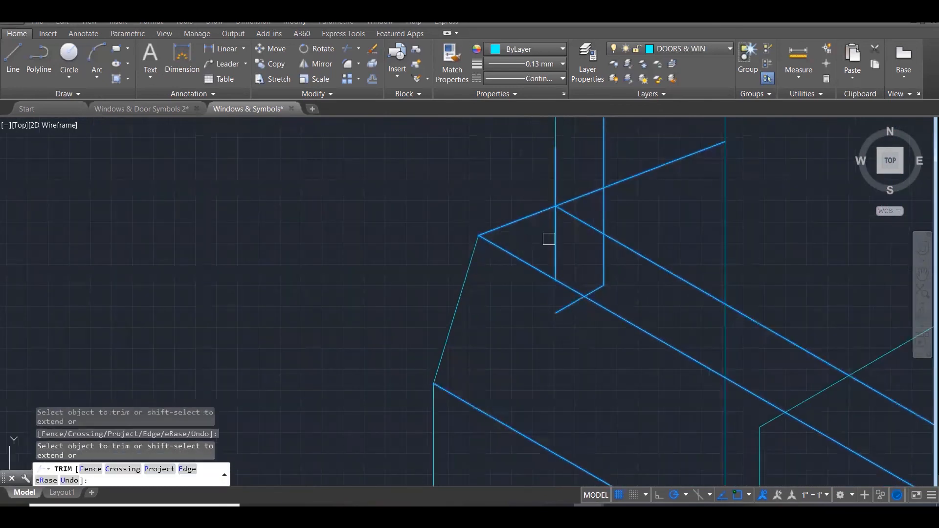
pyautogui.press('Escape')
# Delete the leftover vertical piece and short slanted line of the rear glass rebate in the bottom sash frame
pyautogui.click(604, 260)
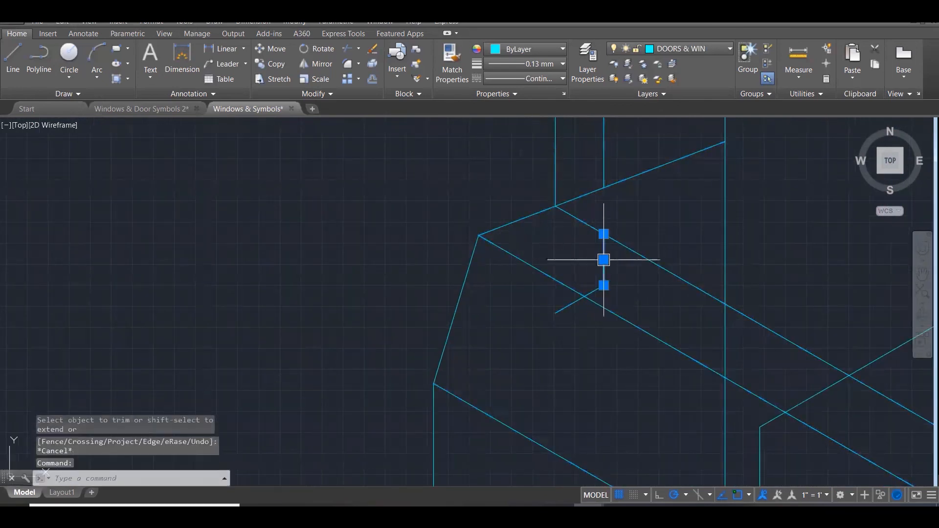
pyautogui.click(580, 306)
pyautogui.press('Delete')
# Delete the hidden stepped and notched underside profile of the rear bottom sash, including its inner vertical edge
pyautogui.scroll(-4, 577, 328)
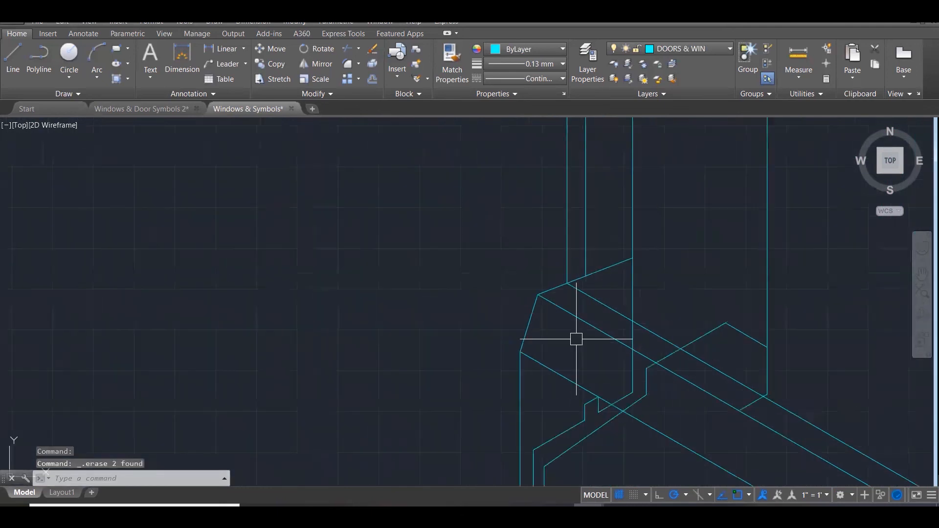
pyautogui.scroll(-2, 576, 339)
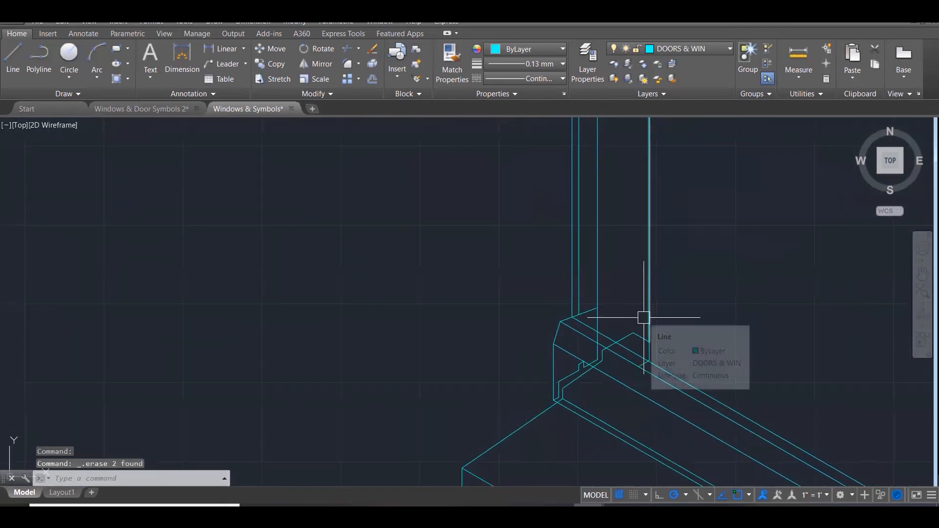
pyautogui.scroll(-5, 684, 260)
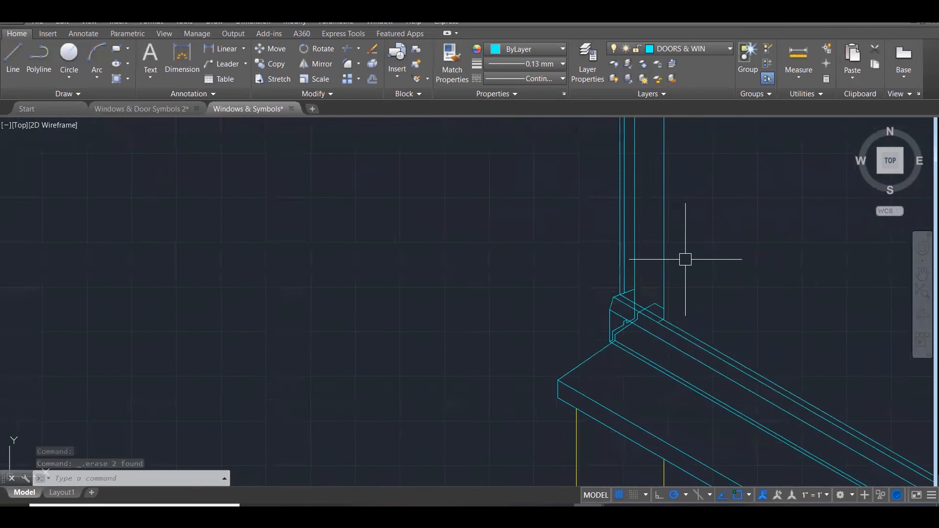
pyautogui.scroll(7, 664, 333)
pyautogui.scroll(2, 648, 306)
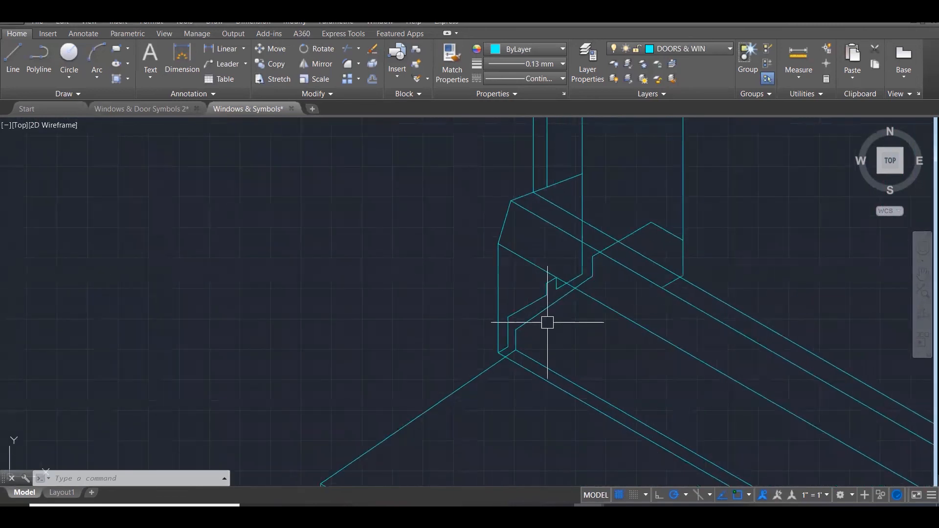
pyautogui.scroll(3, 509, 354)
pyautogui.scroll(-4, 537, 315)
pyautogui.scroll(5, 538, 310)
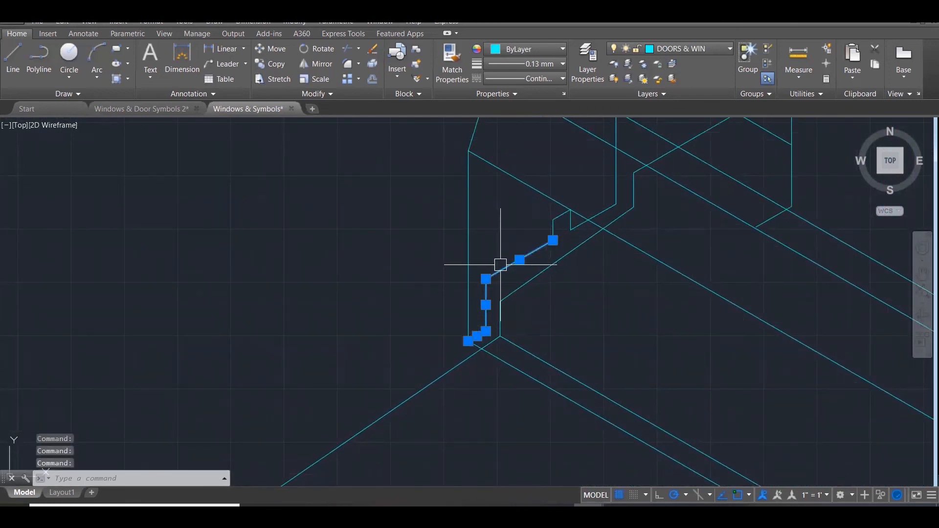
pyautogui.click(524, 150)
pyautogui.click(594, 260)
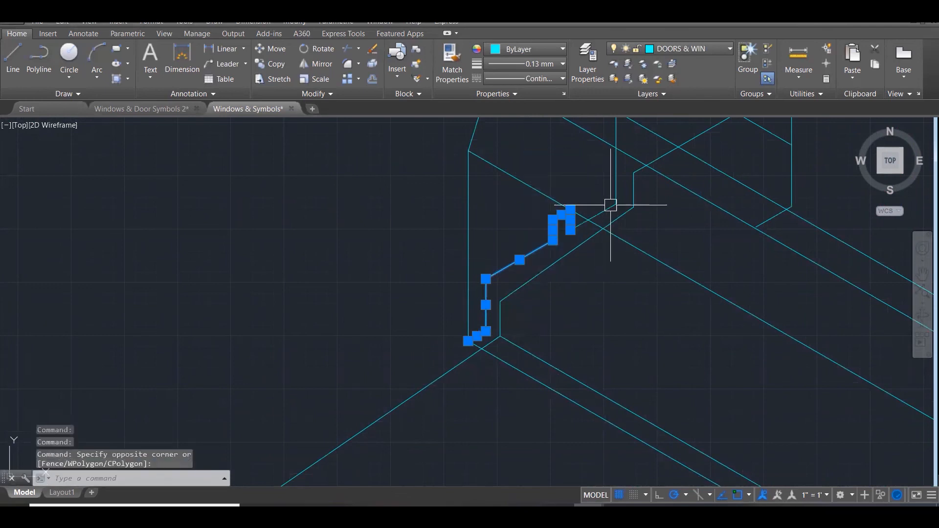
pyautogui.click(603, 208)
pyautogui.press('Delete')
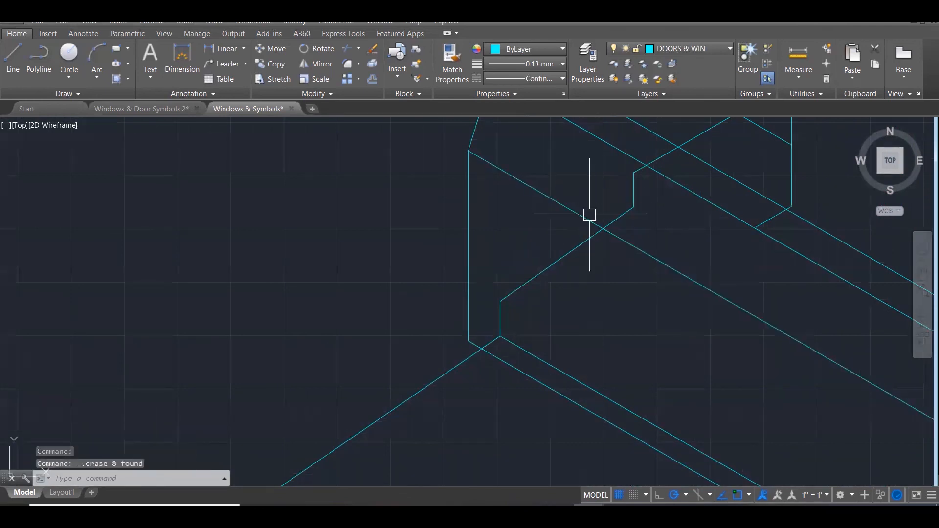
# Trim the rear sill's sloped top line where it passes behind the bottom sash's lower front edge
pyautogui.scroll(-5, 533, 398)
pyautogui.scroll(2, 523, 326)
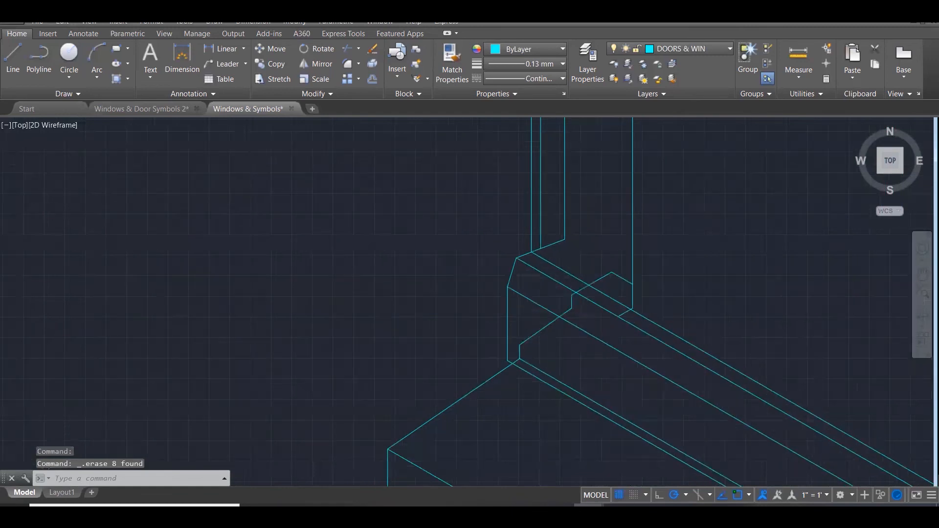
pyautogui.scroll(4, 522, 326)
pyautogui.press('Escape')
pyautogui.press('Escape')
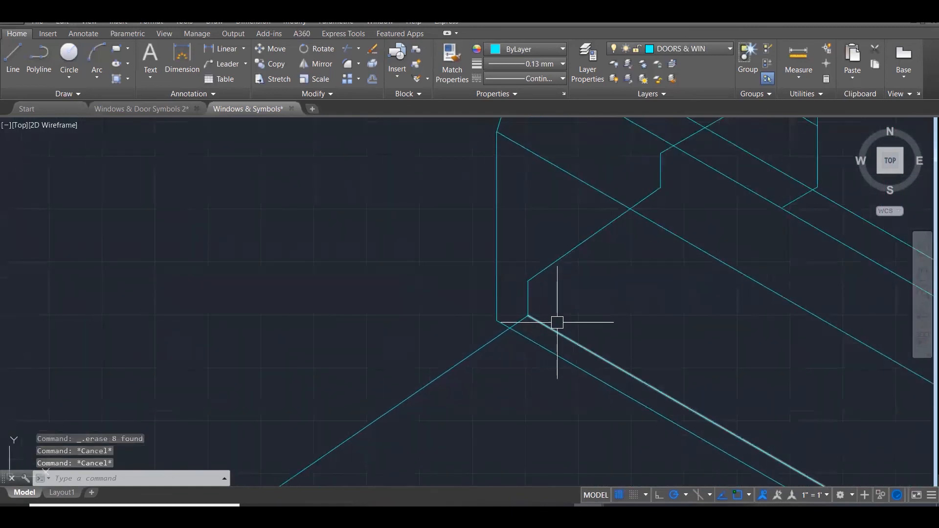
pyautogui.write('tr')
pyautogui.press('Return')
pyautogui.click(585, 421)
pyautogui.click(461, 247)
pyautogui.press('Return')
pyautogui.click(526, 319)
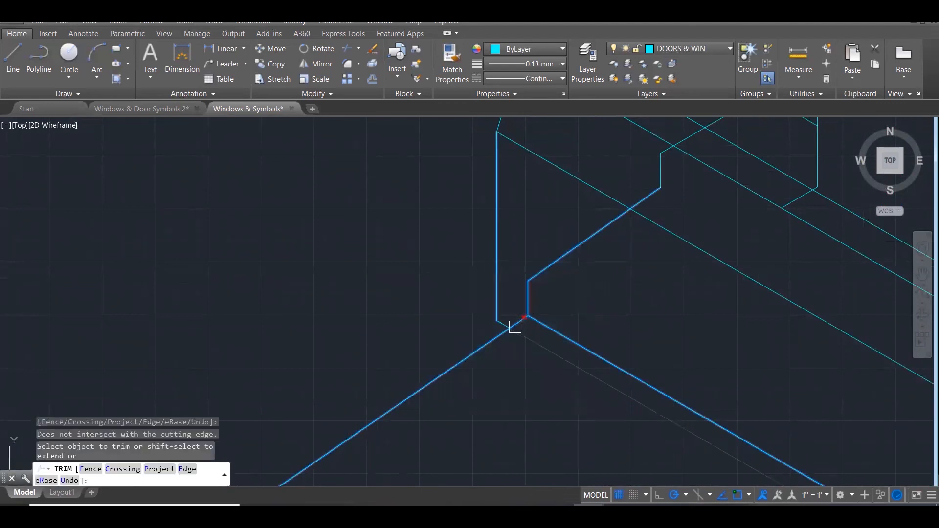
pyautogui.click(517, 318)
pyautogui.click(523, 304)
pyautogui.press('Escape')
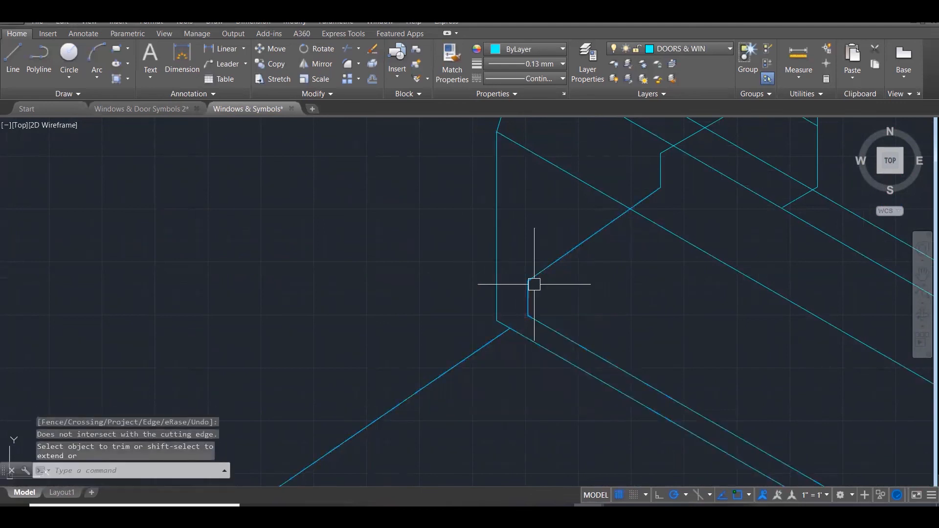
# Delete the remaining rear sill profile segments behind the sash and the hidden long edge starting from them
pyautogui.click(528, 301)
pyautogui.click(546, 254)
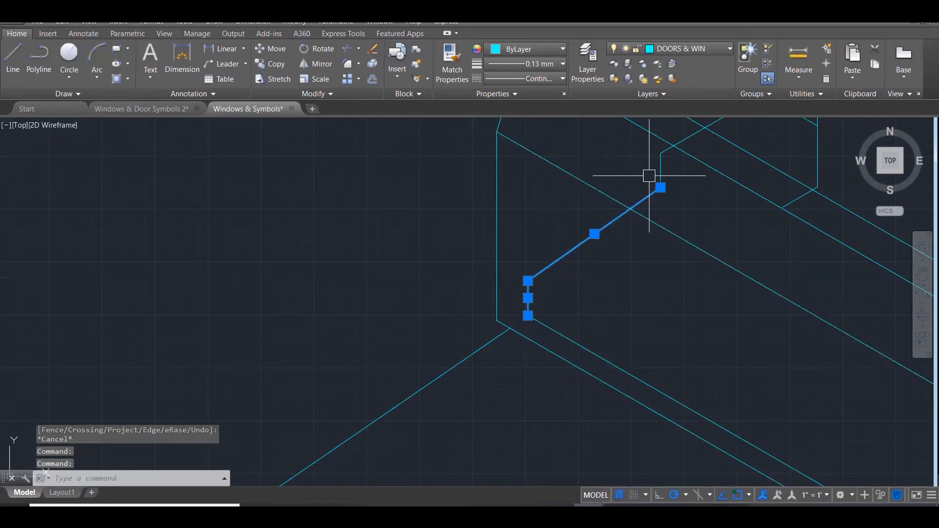
pyautogui.click(660, 165)
pyautogui.click(566, 329)
pyautogui.press('Delete')
# Delete the three leftover rear sill end fragments at the foot of the inner vertical line
pyautogui.scroll(-4, 556, 308)
pyautogui.scroll(-3, 462, 228)
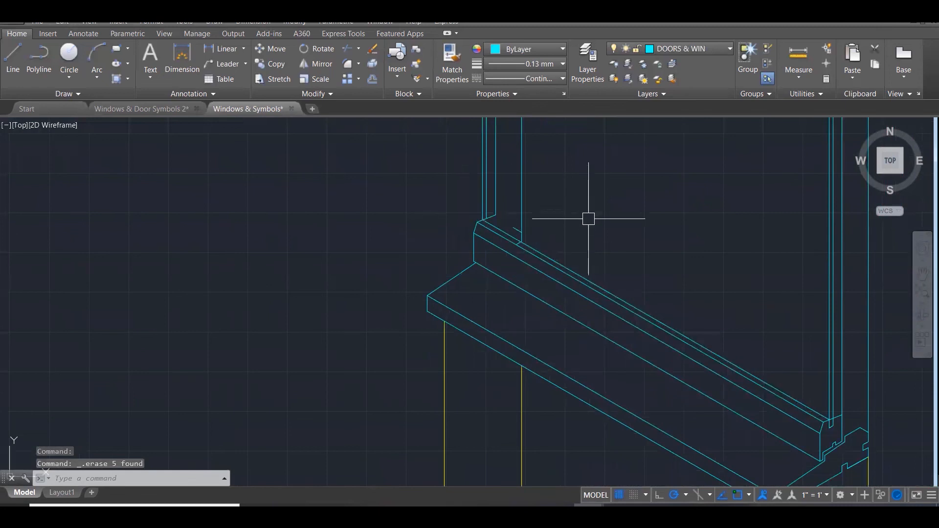
pyautogui.scroll(2, 540, 189)
pyautogui.click(530, 205)
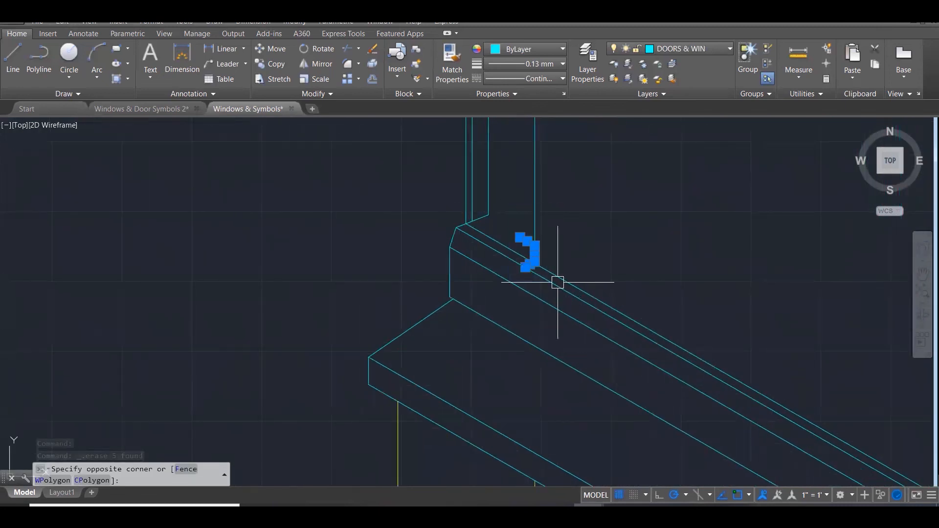
pyautogui.click(545, 216)
pyautogui.press('Delete')
pyautogui.scroll(-5, 446, 280)
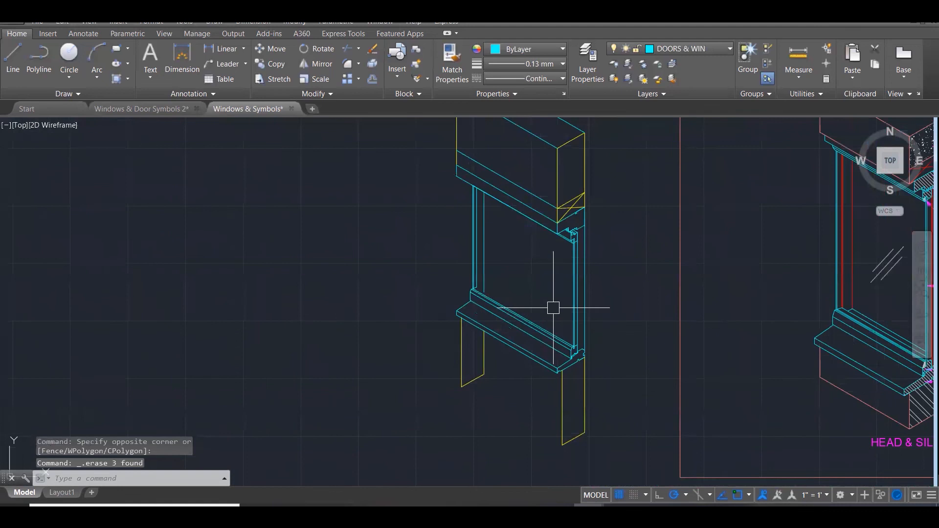
# Fillet the bottom sash's sloped rear top edge with the second rear vertical line to form a corner
pyautogui.scroll(2, 526, 294)
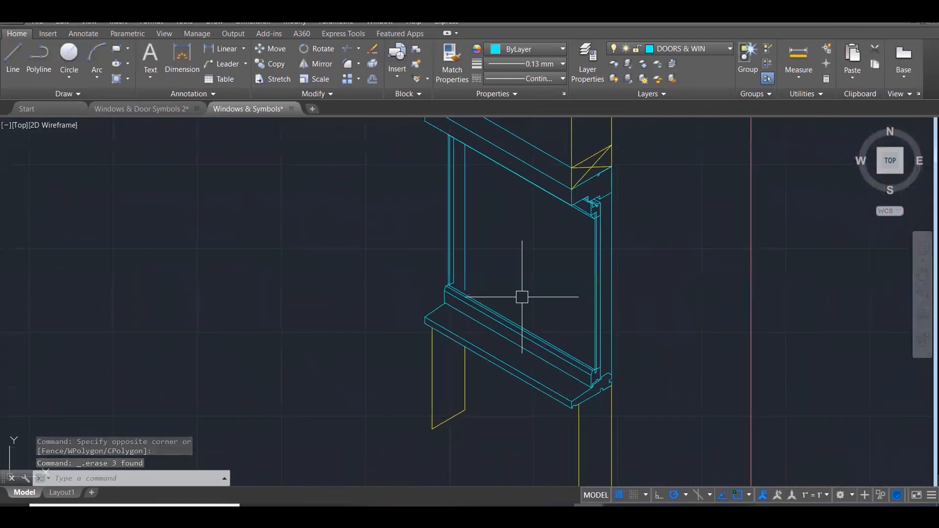
pyautogui.scroll(3, 459, 296)
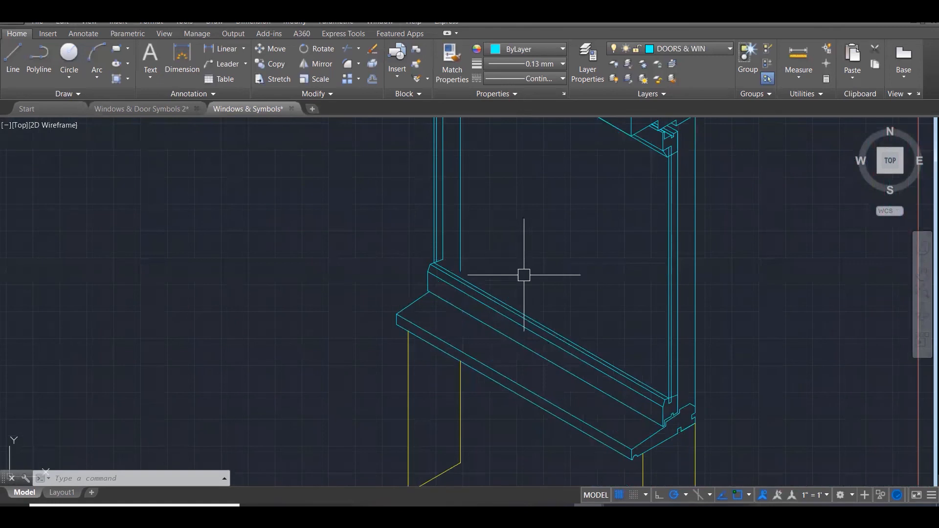
pyautogui.scroll(2, 469, 252)
pyautogui.scroll(1, 424, 271)
pyautogui.scroll(1, 402, 268)
pyautogui.write('f')
pyautogui.press('Return')
pyautogui.scroll(1, 392, 268)
pyautogui.click(394, 270)
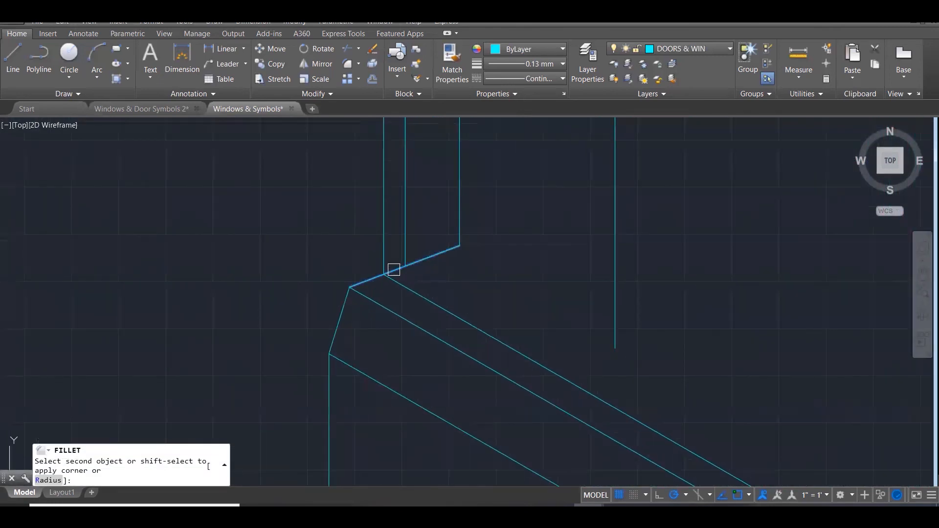
pyautogui.click(401, 254)
# Delete the two inner rear vertical lines behind the window opening
pyautogui.click(458, 237)
pyautogui.press('Delete')
pyautogui.scroll(-5, 551, 337)
pyautogui.click(558, 271)
pyautogui.press('Delete')
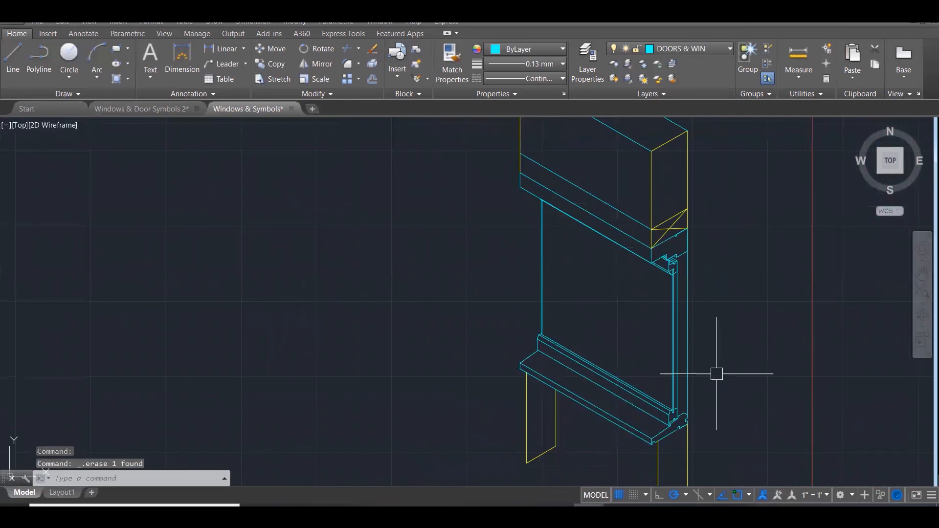
# Copy the bottom sash's upper long edge from the first rear vertical line's end to the filleted corner
pyautogui.scroll(3, 709, 377)
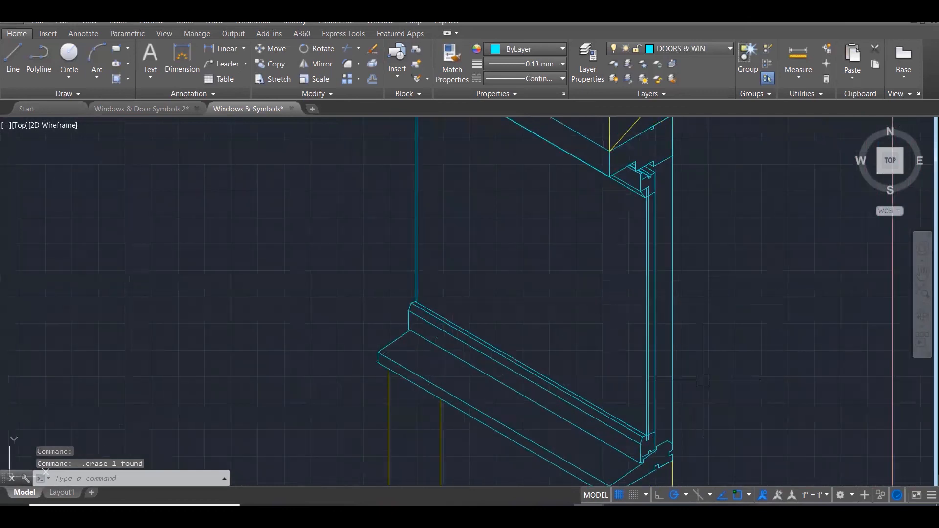
pyautogui.scroll(5, 430, 307)
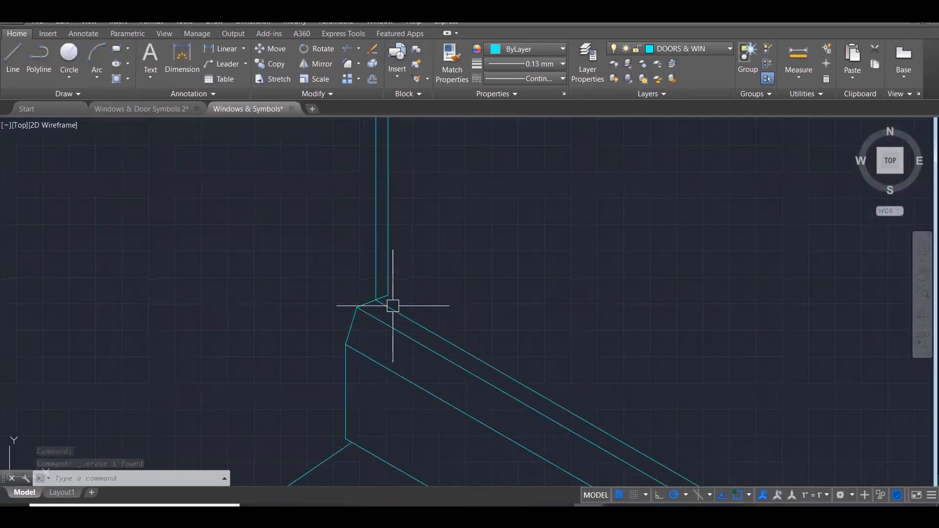
pyautogui.click(393, 307)
pyautogui.write('co')
pyautogui.press('Return')
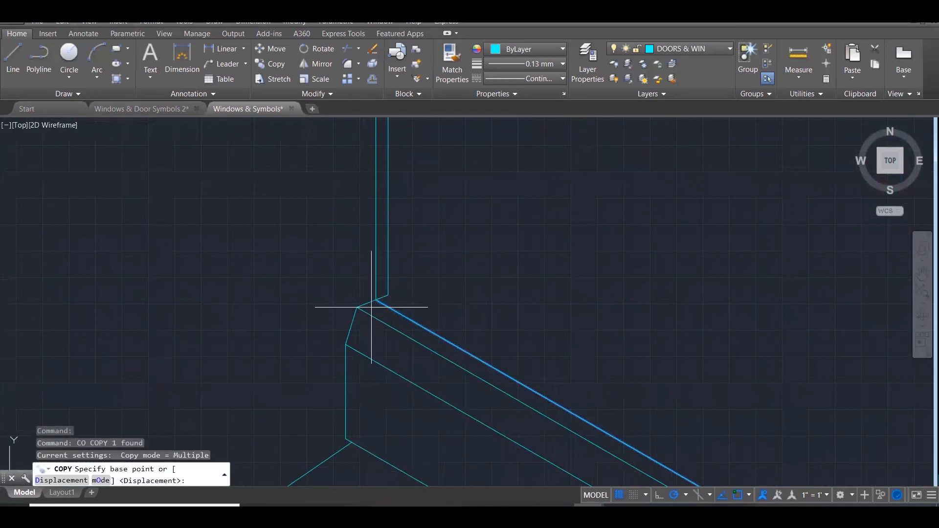
pyautogui.scroll(2, 379, 301)
pyautogui.click(372, 298)
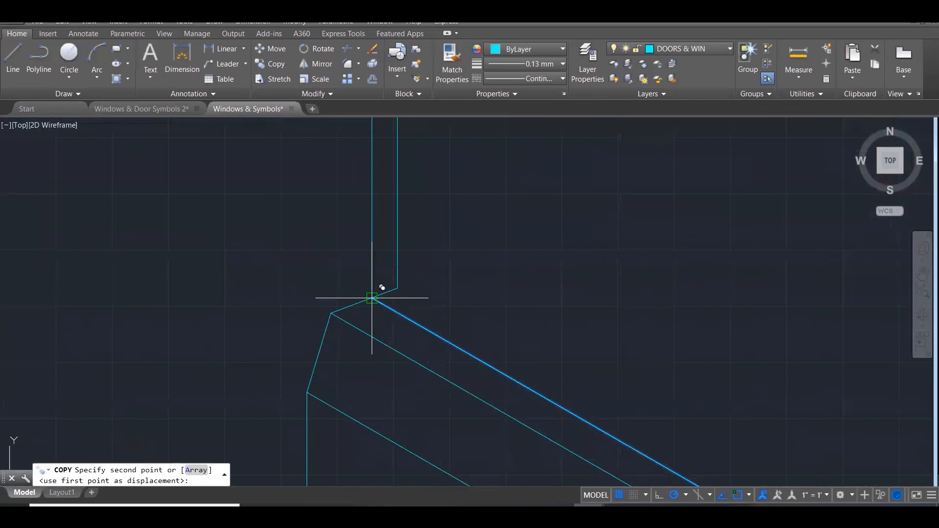
pyautogui.click(398, 282)
pyautogui.scroll(-2, 440, 230)
pyautogui.scroll(-4, 428, 260)
pyautogui.press('Escape')
# Examine the window's head, sash and sill lines against the finished head and sill reference detail
pyautogui.scroll(-1, 489, 275)
pyautogui.scroll(-3, 529, 336)
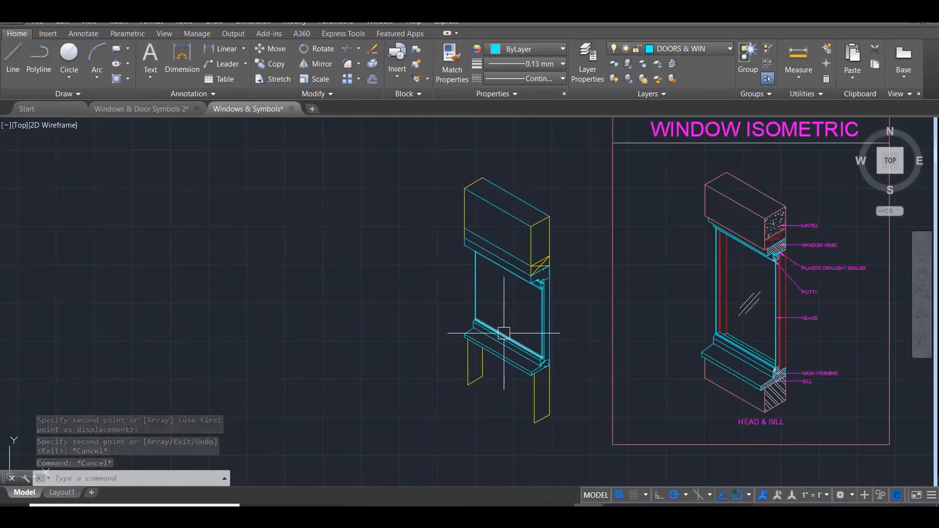
pyautogui.scroll(3, 494, 327)
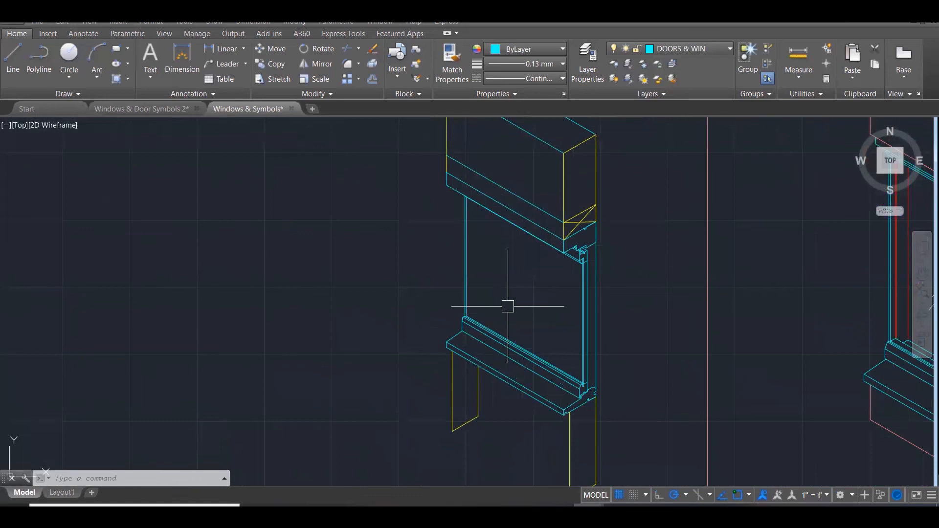
pyautogui.scroll(3, 479, 319)
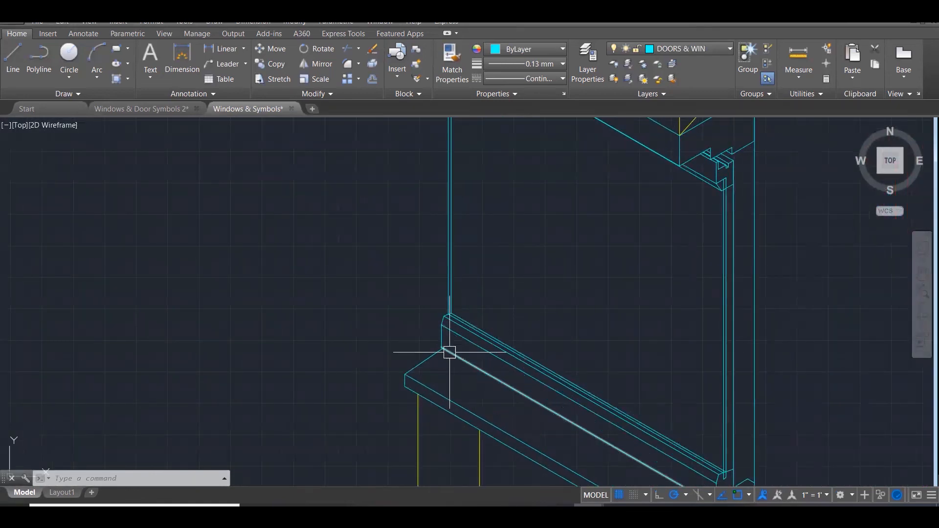
pyautogui.scroll(-2, 443, 258)
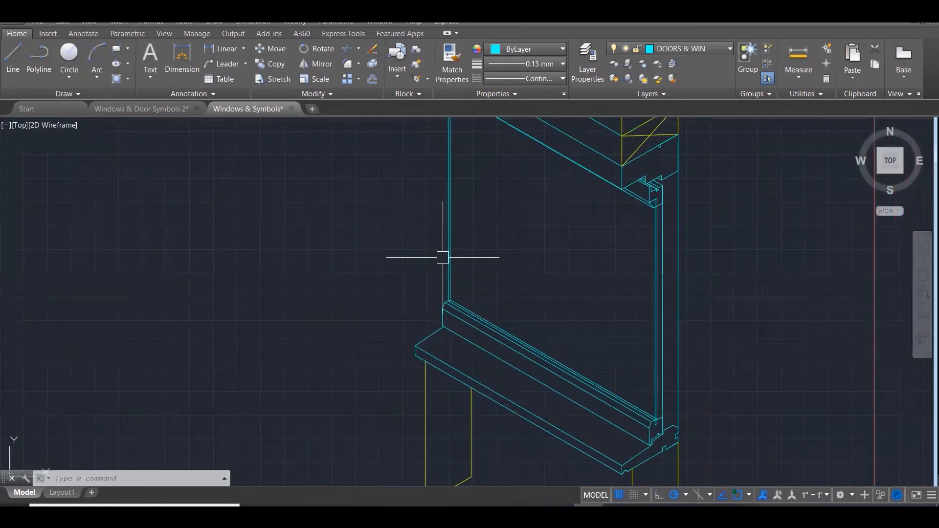
pyautogui.scroll(-2, 445, 266)
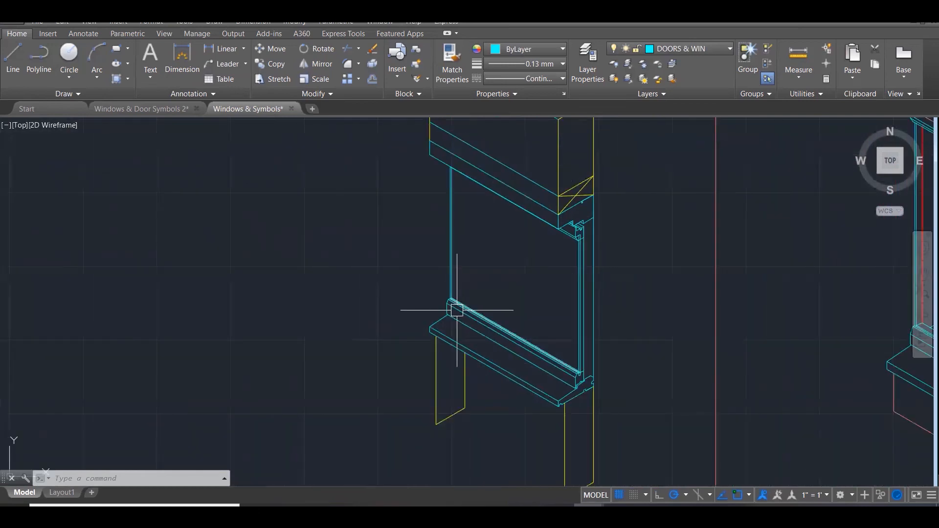
pyautogui.scroll(-1, 457, 310)
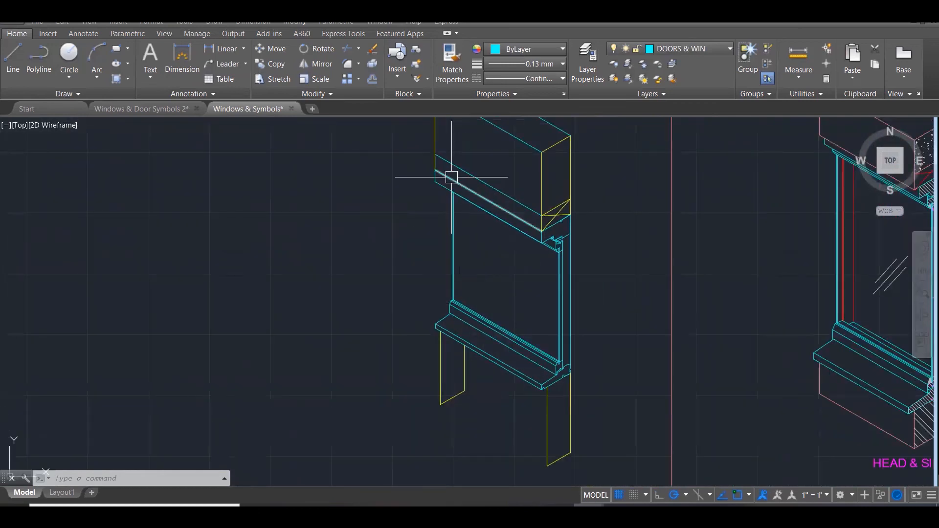
pyautogui.scroll(-1, 461, 243)
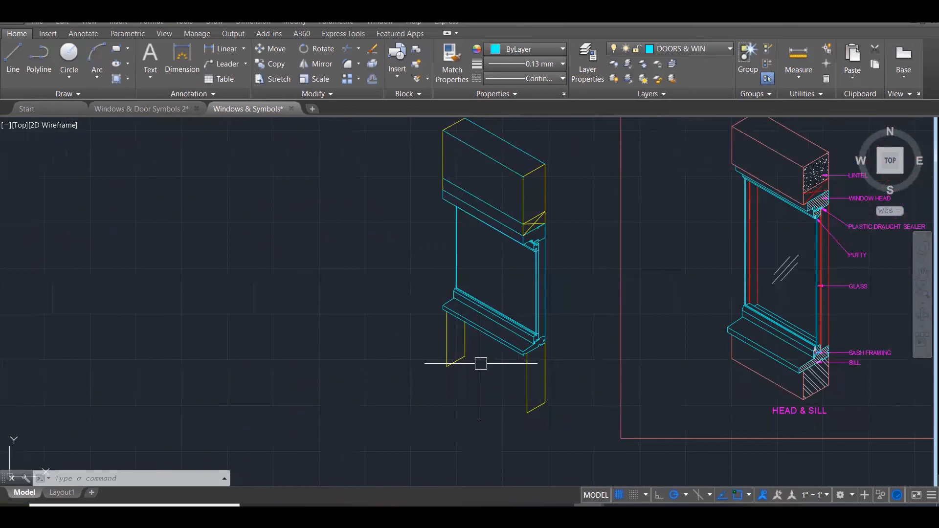
# Draw the wall's lower front edge line below the sill, from the far section's bottom corner to the near section's
pyautogui.write('l')
pyautogui.press('Return')
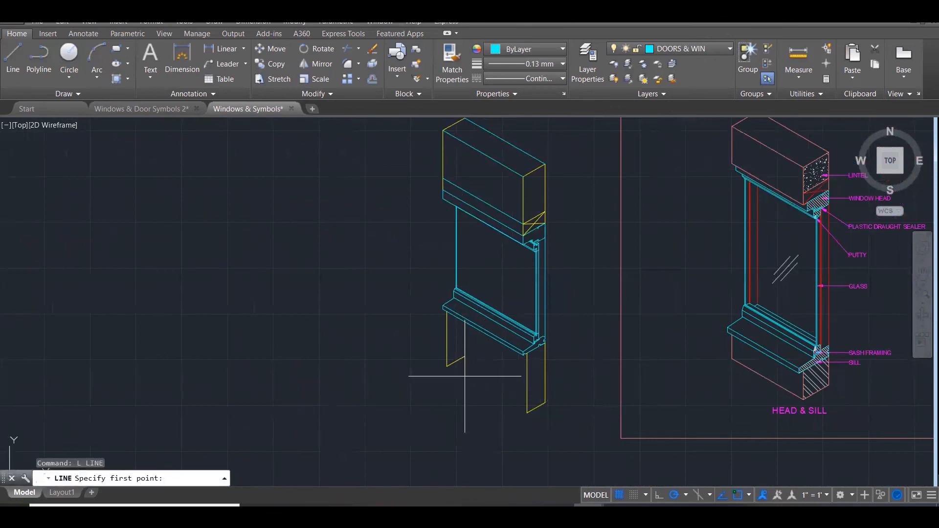
pyautogui.click(447, 367)
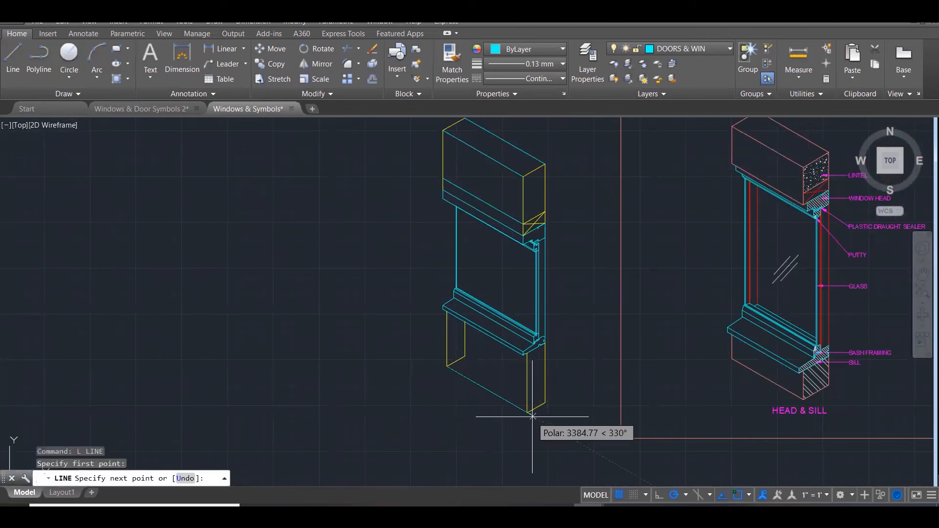
pyautogui.press('Escape')
# Delete the two hidden rear wall lines below the sill
pyautogui.click(498, 340)
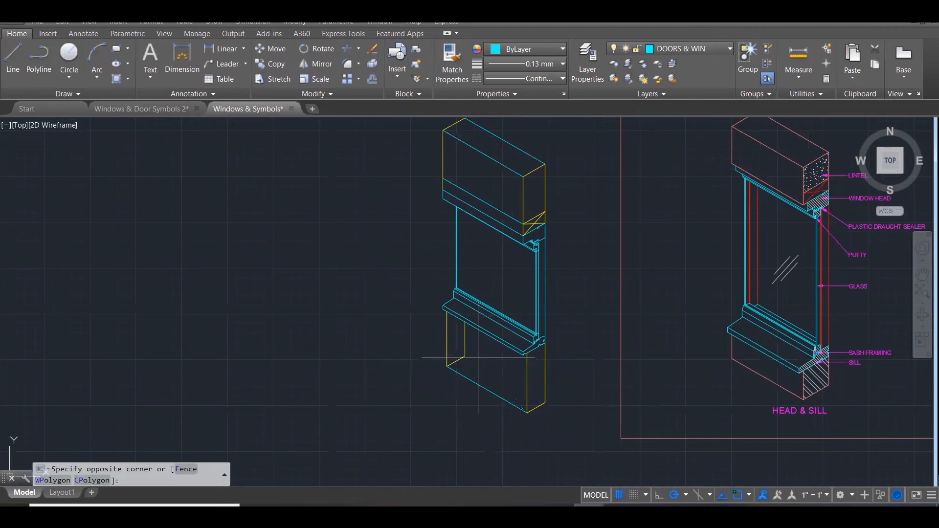
pyautogui.click(448, 356)
pyautogui.press('Delete')
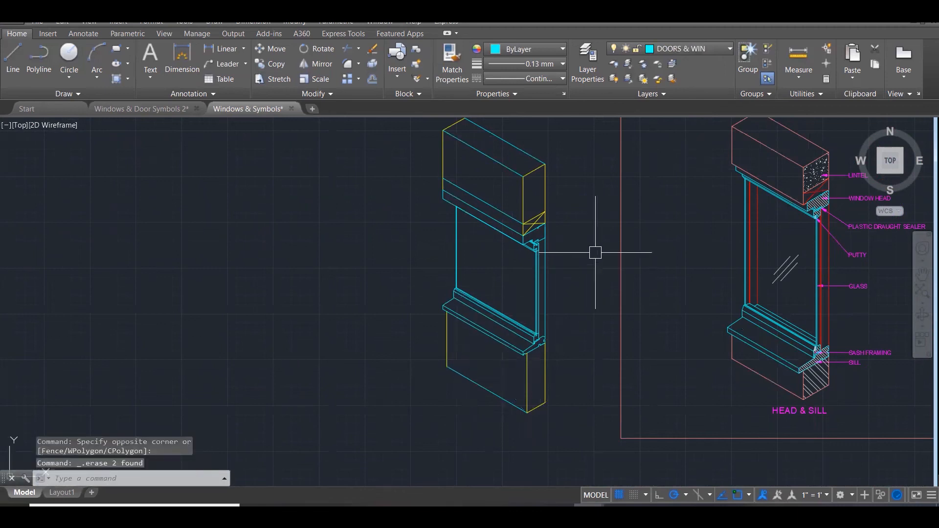
pyautogui.press('Escape')
pyautogui.press('Escape')
# Copy the three diagonal glass marks from the reference head and sill detail onto the new window's glass pane
pyautogui.scroll(-1, 595, 252)
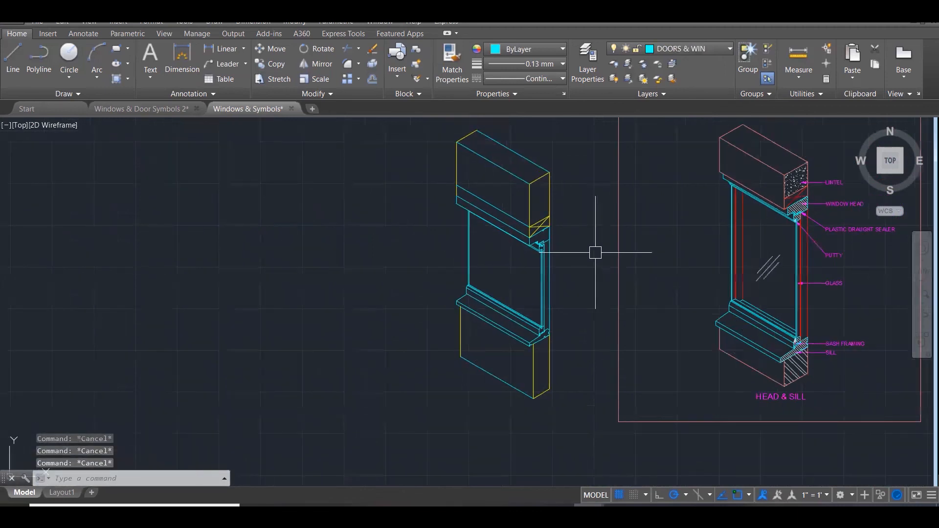
pyautogui.scroll(-1, 592, 257)
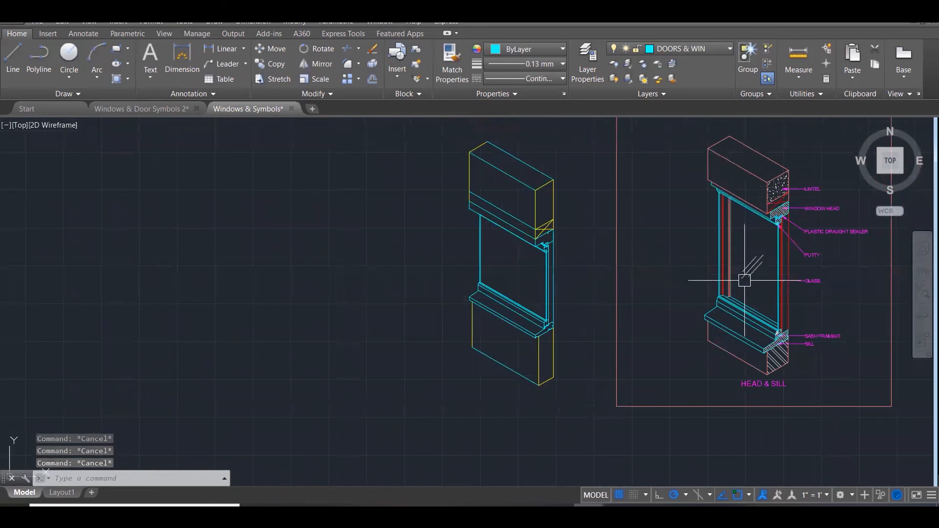
pyautogui.click(773, 294)
pyautogui.press('Escape')
pyautogui.click(762, 272)
pyautogui.click(740, 254)
pyautogui.write('co')
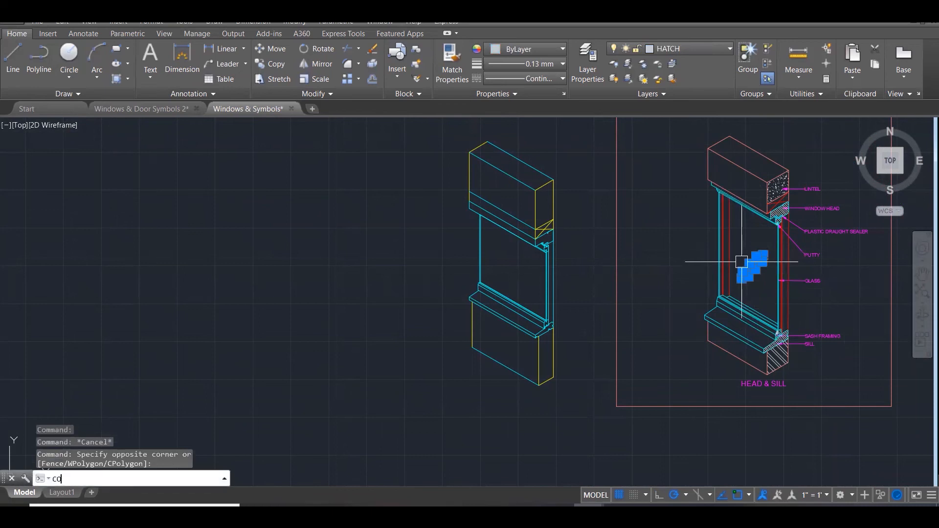
pyautogui.press('Return')
pyautogui.click(757, 255)
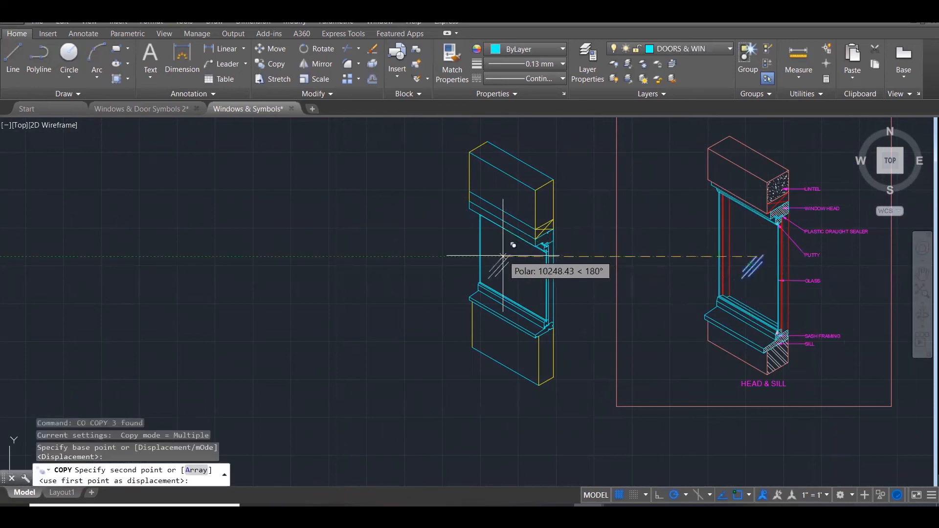
pyautogui.scroll(3, 507, 256)
pyautogui.click(525, 255)
pyautogui.press('Escape')
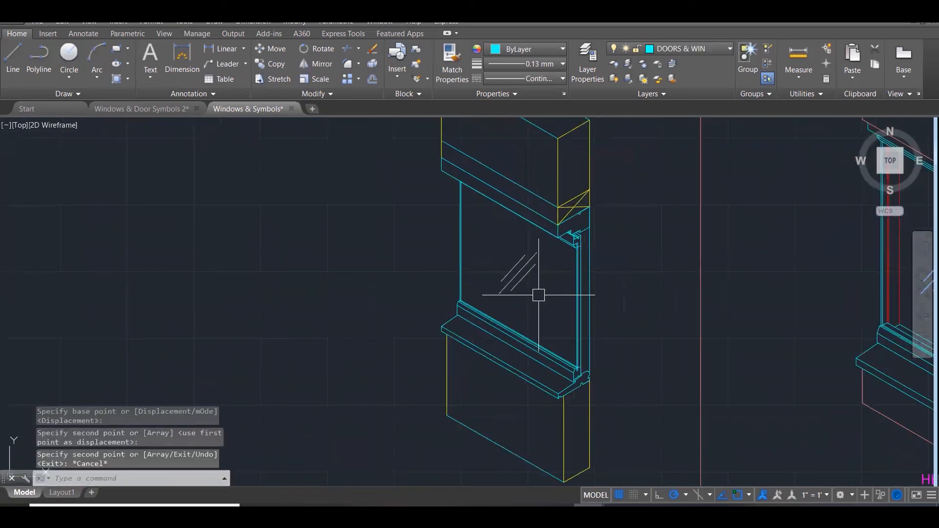
# Match the properties of the wall lines below the sill to the reference detail's wall outline
pyautogui.scroll(-1, 488, 217)
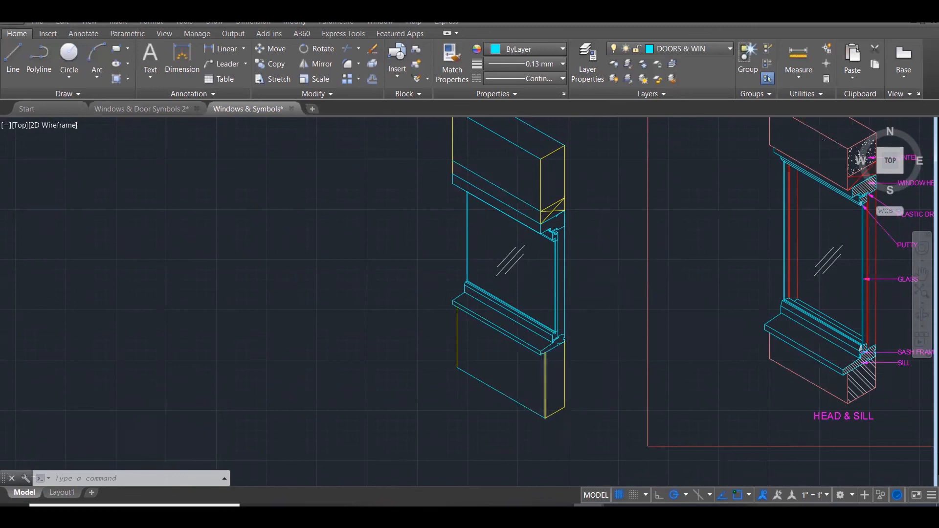
pyautogui.scroll(-1, 532, 392)
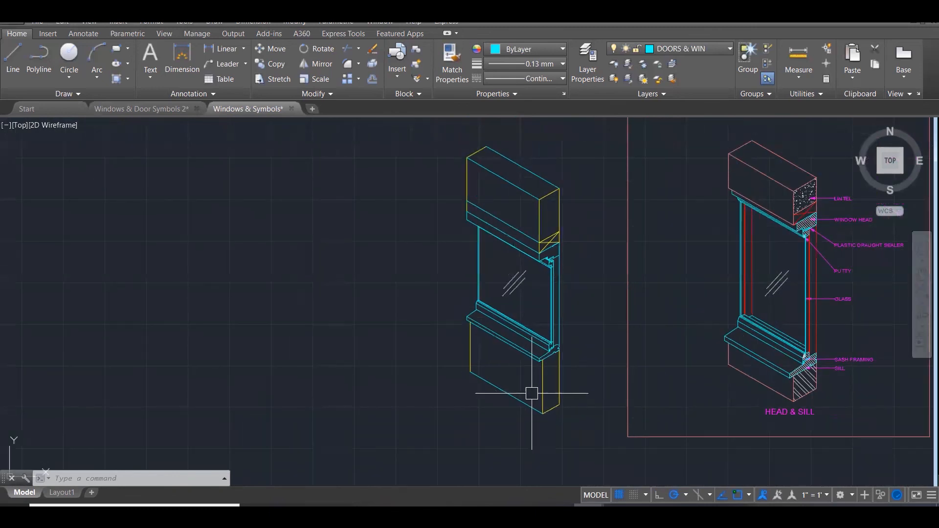
pyautogui.write('MATCHPROP')
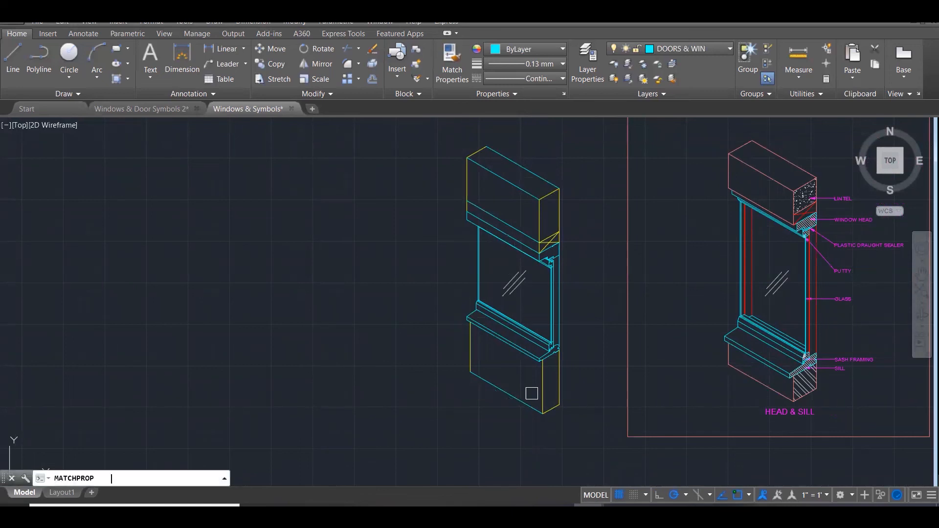
pyautogui.press('Return')
pyautogui.click(748, 382)
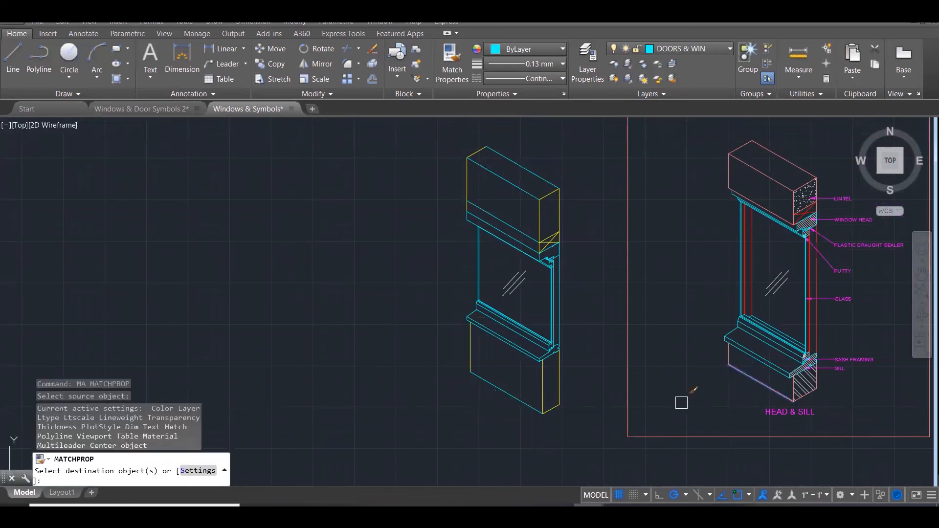
pyautogui.click(574, 440)
pyautogui.click(489, 386)
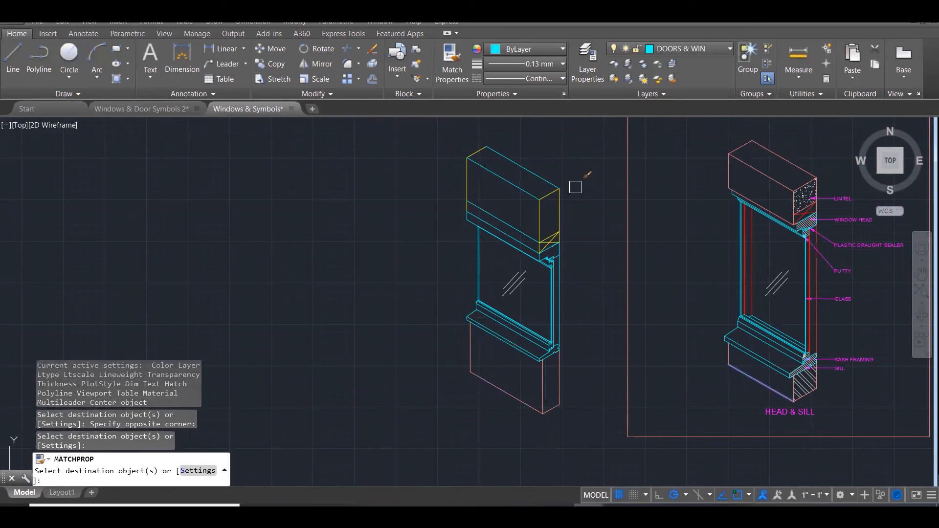
# Apply the same matched wall properties to the lintel's outer edges and its two lower long front edges
pyautogui.click(538, 182)
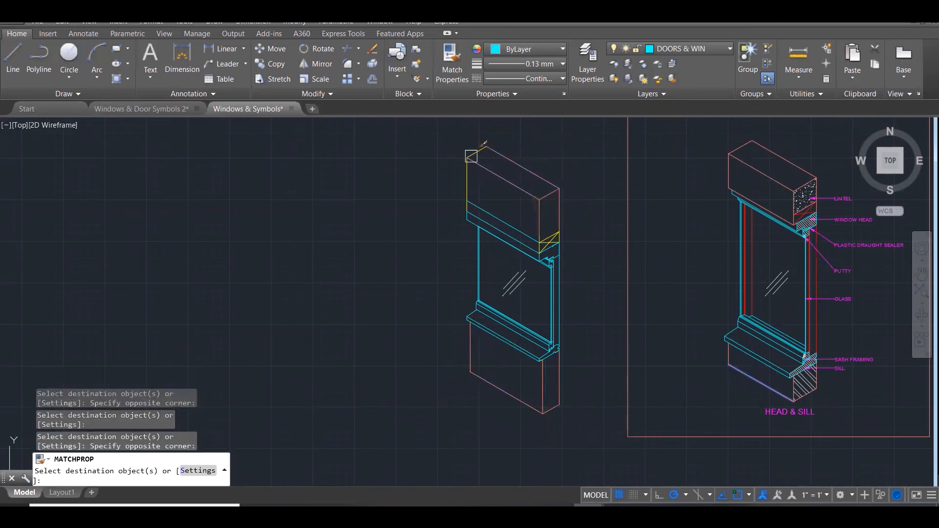
pyautogui.click(463, 172)
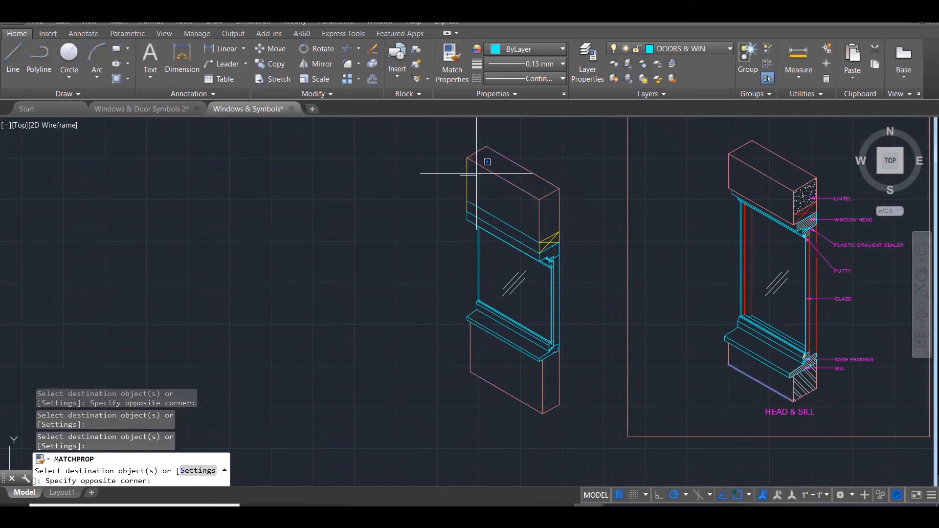
pyautogui.click(477, 173)
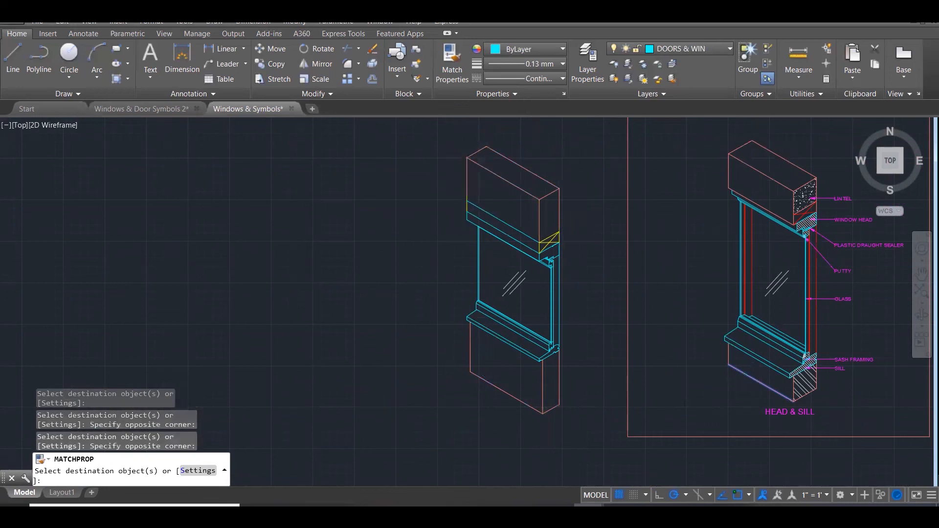
pyautogui.scroll(2, 456, 175)
pyautogui.click(446, 182)
pyautogui.click(488, 243)
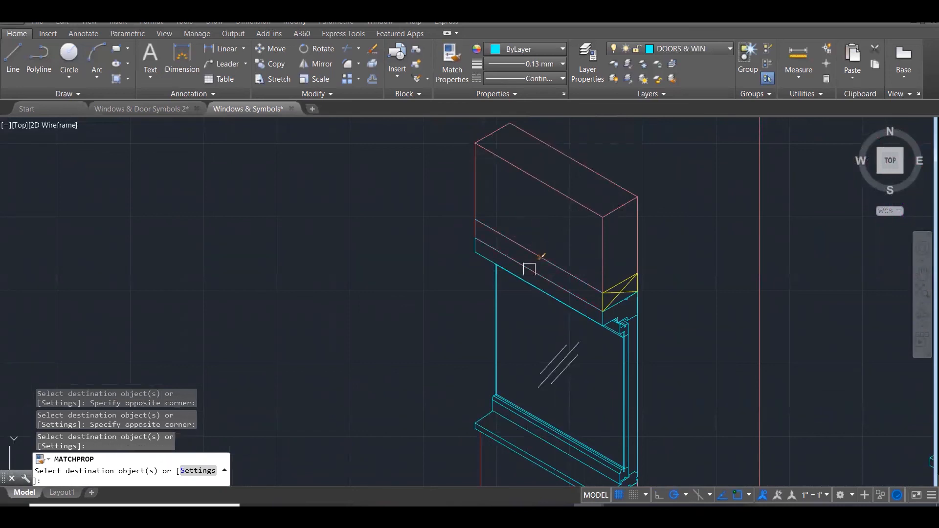
# Match the crossed section under the lintel to the wall outline properties, and delete the long front line along its upper edge
pyautogui.click(651, 289)
pyautogui.scroll(3, 619, 283)
pyautogui.scroll(2, 630, 290)
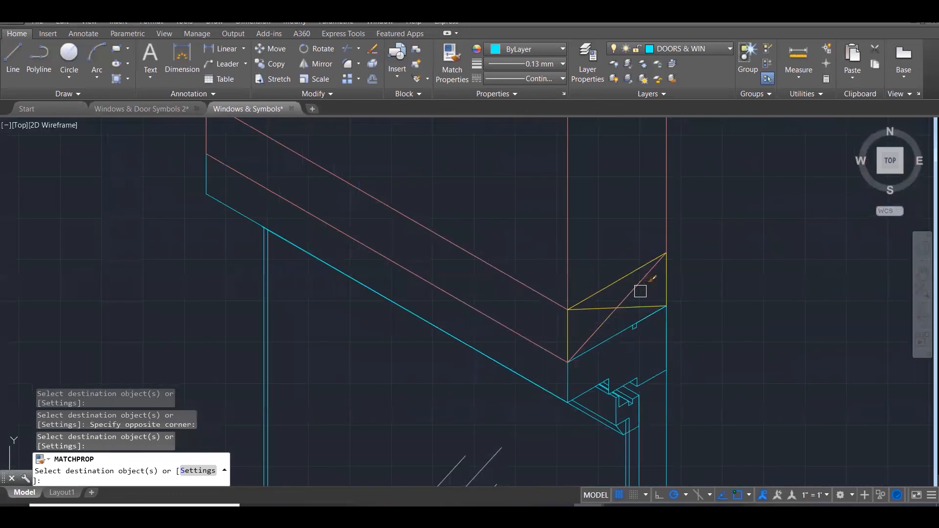
pyautogui.click(606, 308)
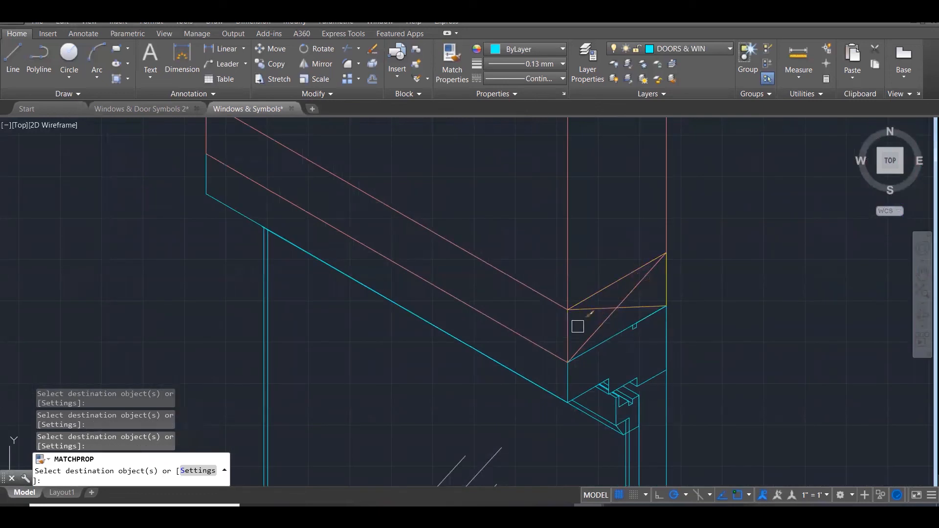
pyautogui.scroll(-6, 665, 279)
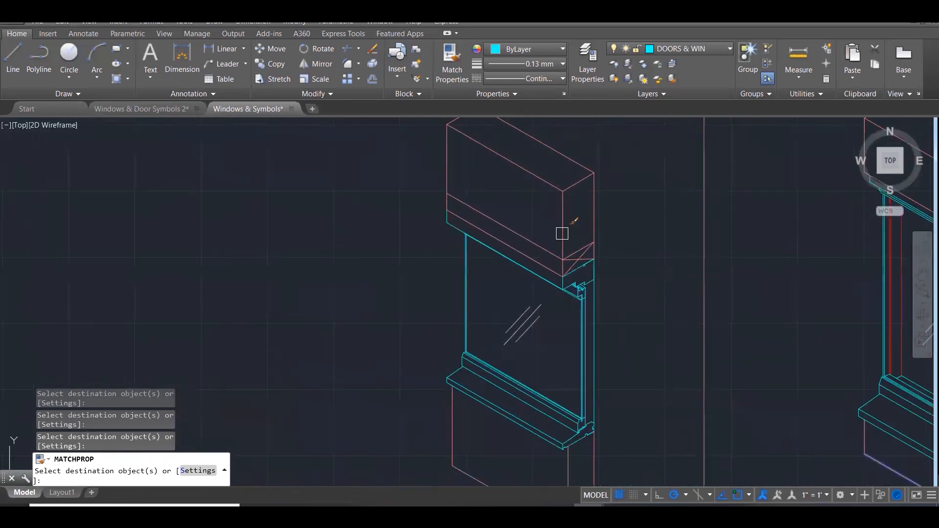
pyautogui.press('Escape')
pyautogui.press('Escape')
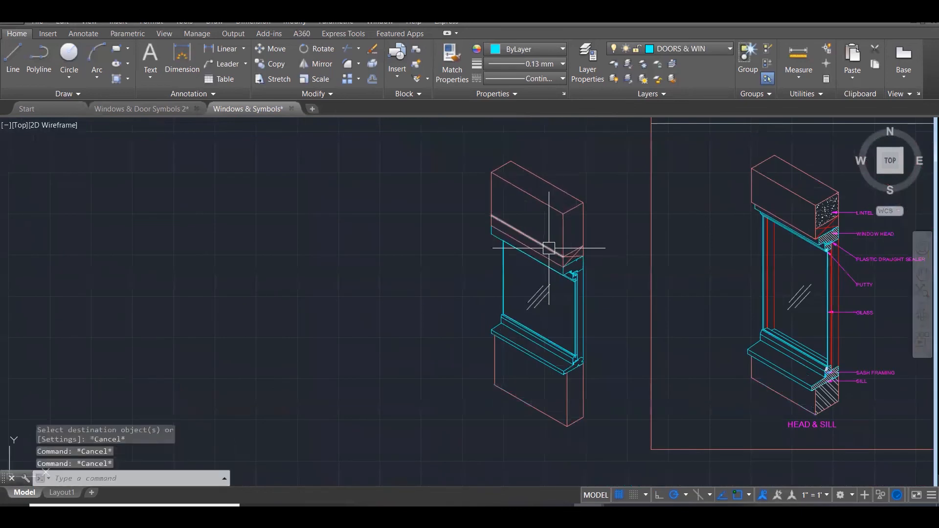
pyautogui.click(556, 252)
pyautogui.press('Delete')
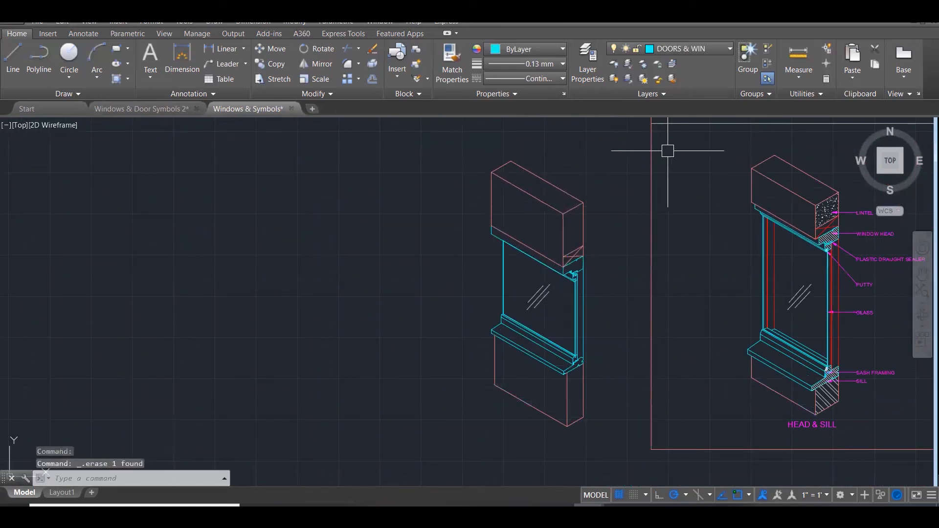
# Match the two crossing lines in the section under the lintel to the reference detail's red crossing line
pyautogui.write('ma')
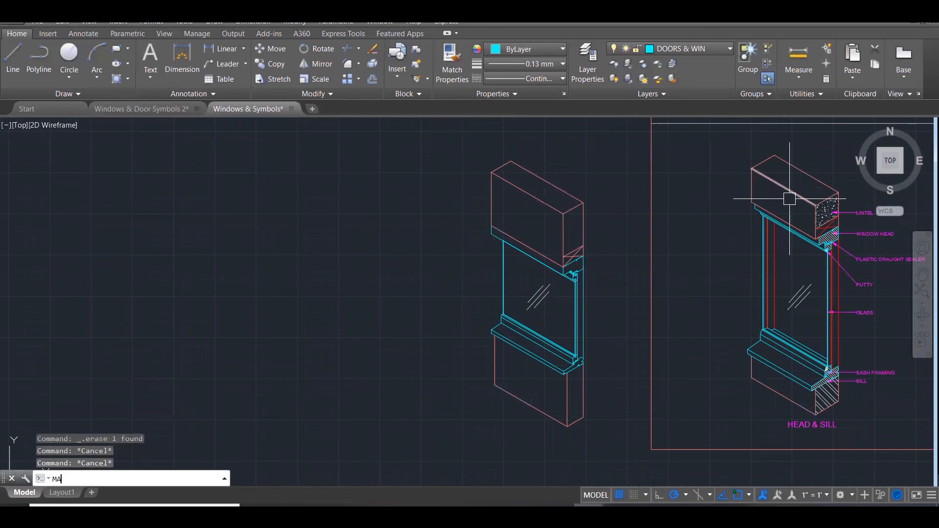
pyautogui.press('Return')
pyautogui.scroll(3, 841, 215)
pyautogui.scroll(5, 797, 273)
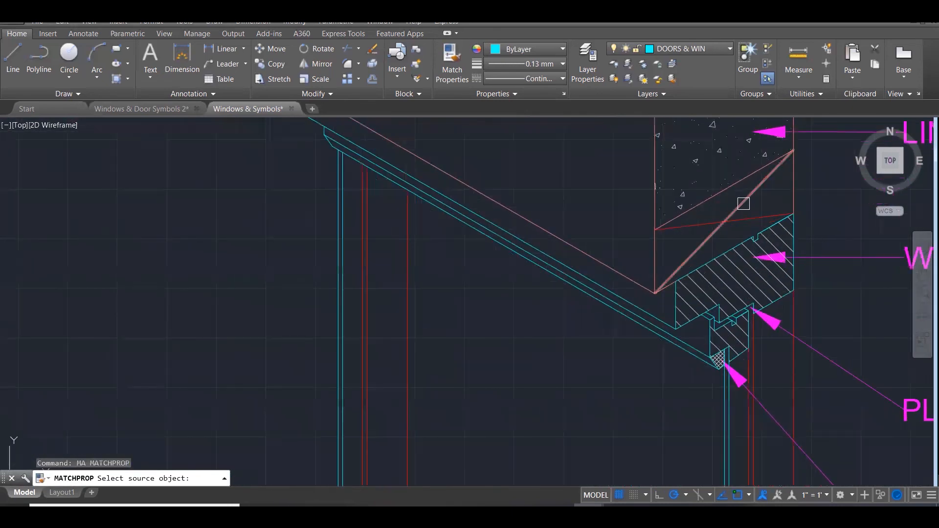
pyautogui.click(753, 219)
pyautogui.scroll(-6, 813, 206)
pyautogui.scroll(6, 363, 279)
pyautogui.click(261, 277)
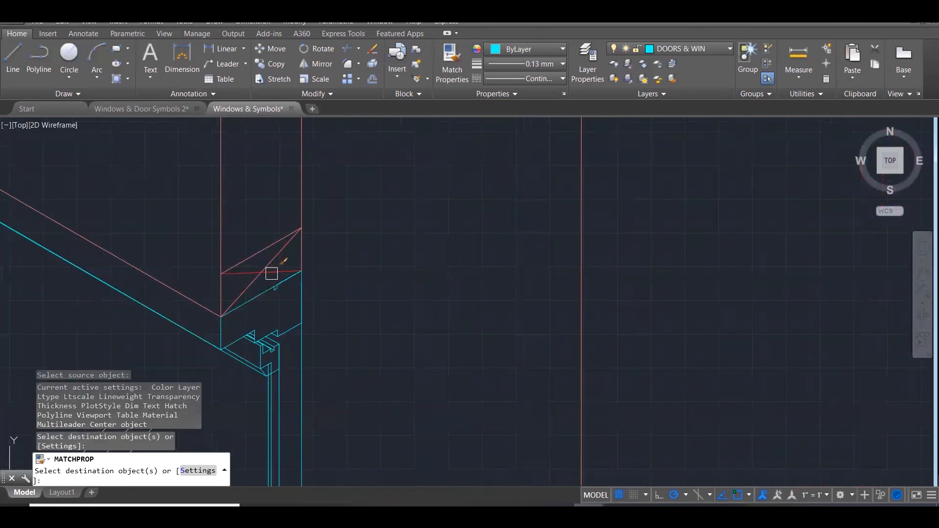
pyautogui.click(272, 257)
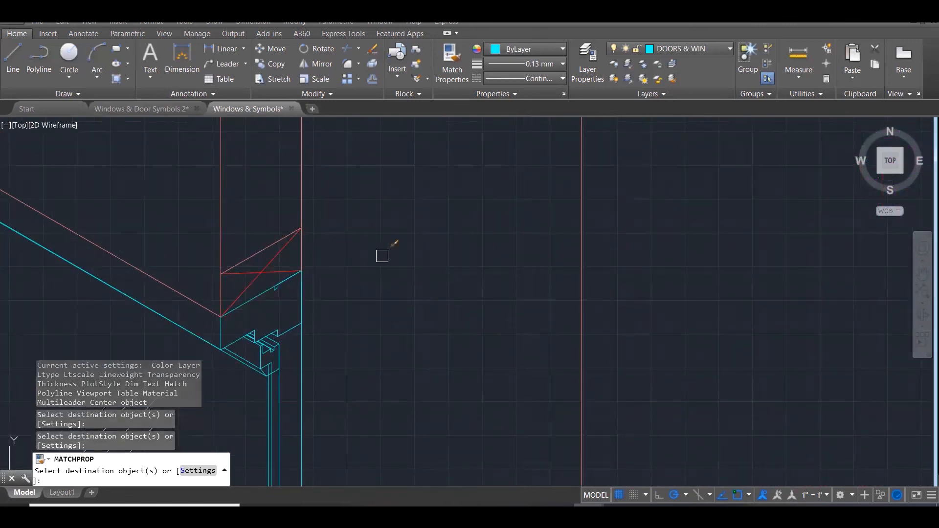
pyautogui.scroll(-4, 382, 256)
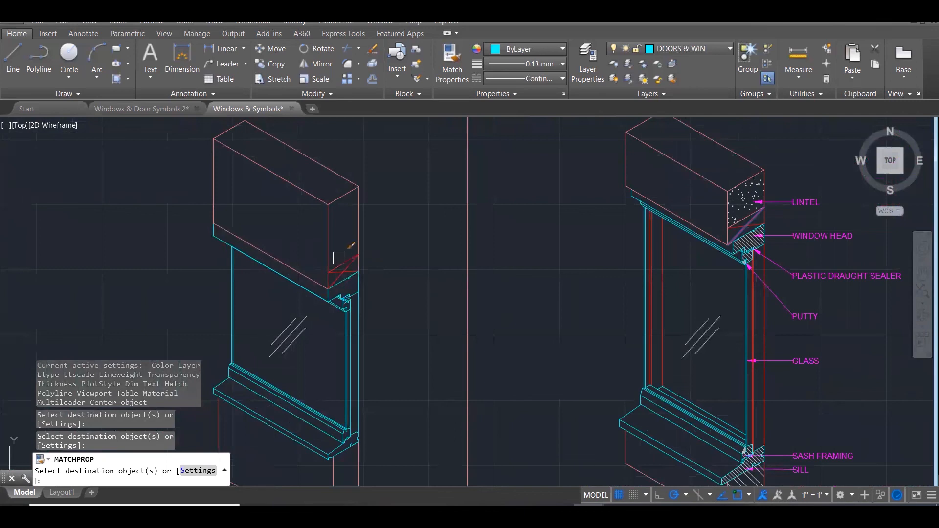
pyautogui.press('Escape')
# Hatch the lintel's cut end face with the ANSI31 pattern
pyautogui.scroll(-4, 431, 262)
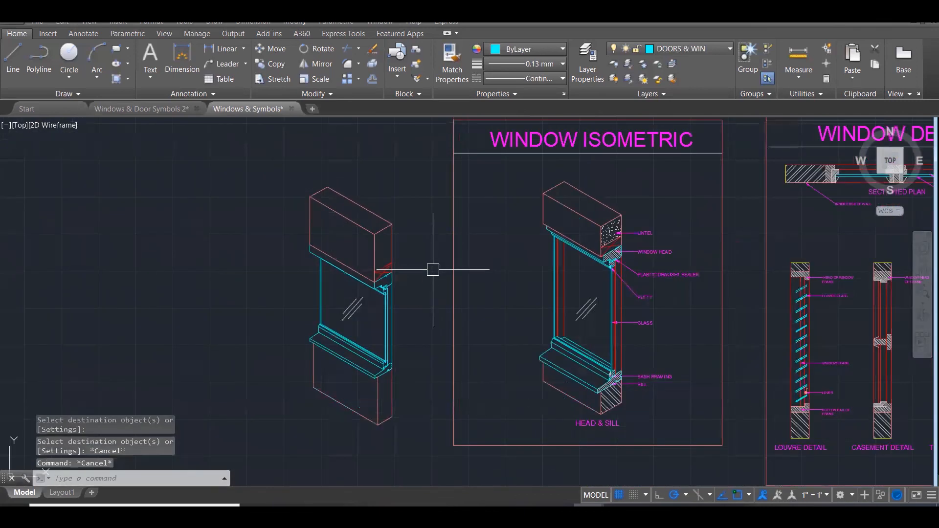
pyautogui.write('H')
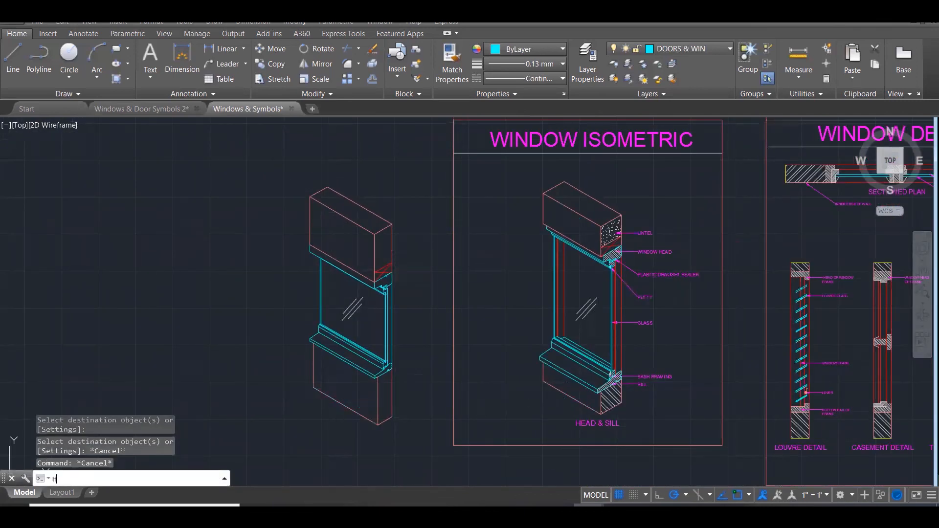
pyautogui.press('Return')
pyautogui.click(382, 247)
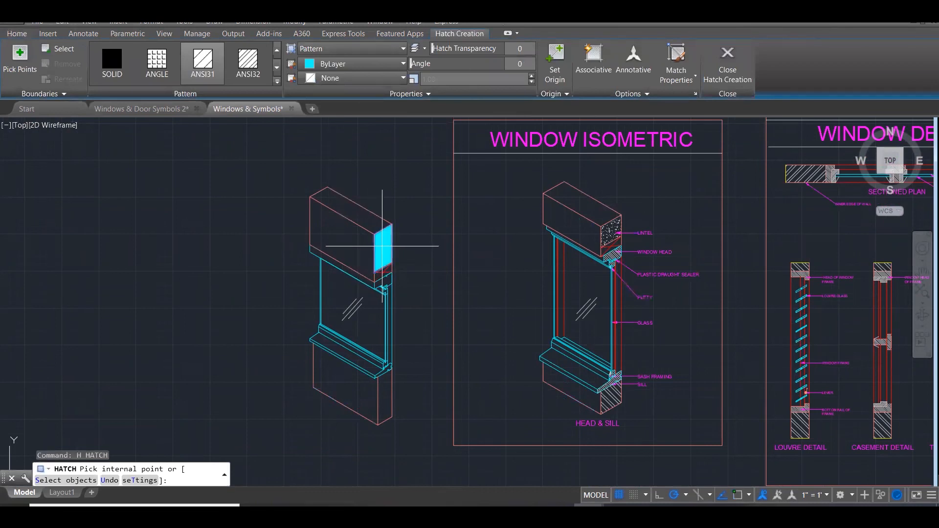
pyautogui.press('Return')
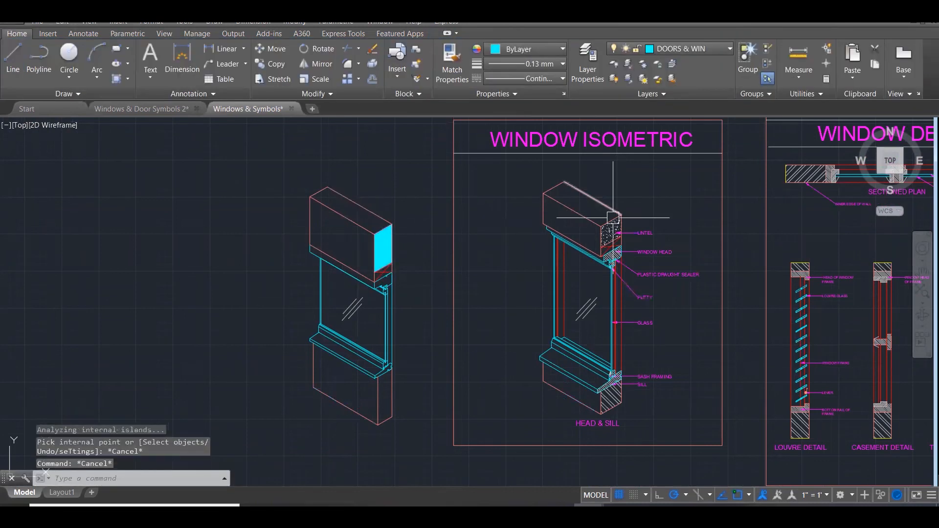
# Match the lintel's hatch to the concrete hatch on the reference detail's lintel
pyautogui.write('MA')
pyautogui.press('Return')
pyautogui.scroll(3, 609, 229)
pyautogui.click(612, 229)
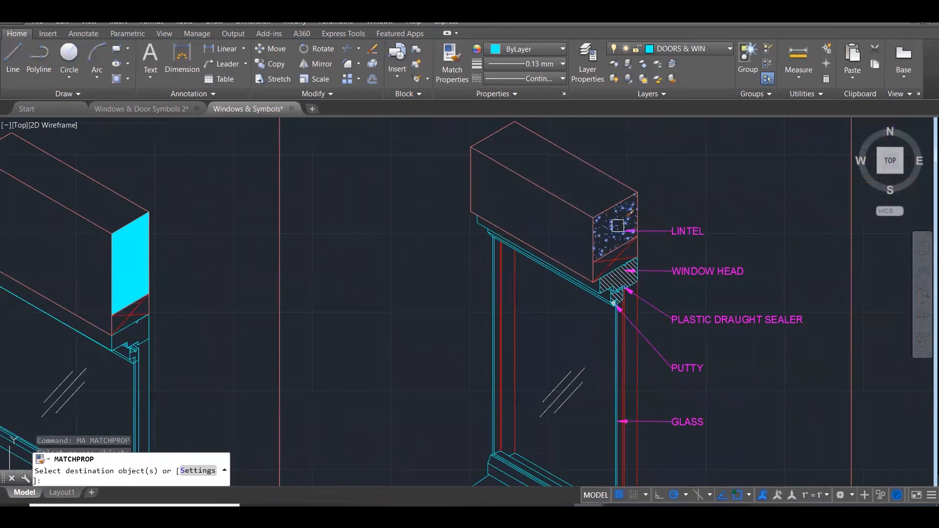
pyautogui.scroll(-4, 519, 142)
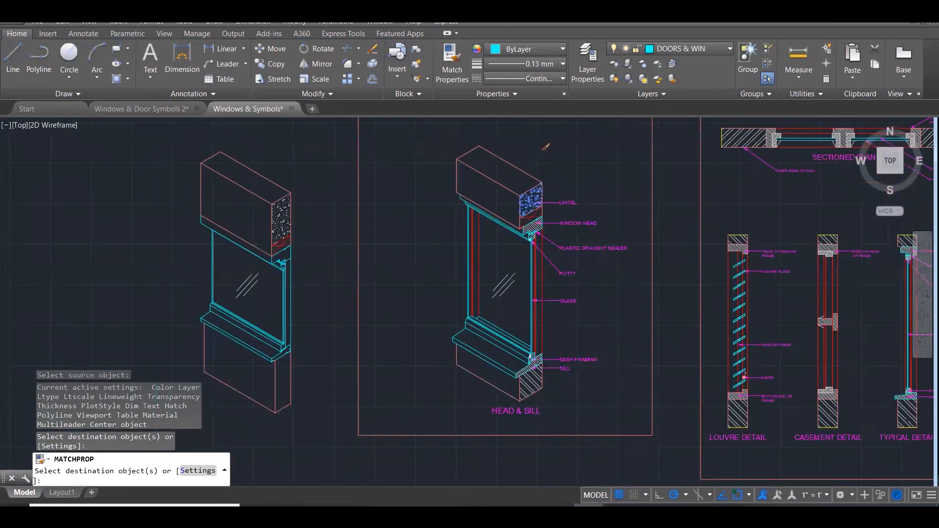
pyautogui.scroll(2, 344, 344)
pyautogui.press('Escape')
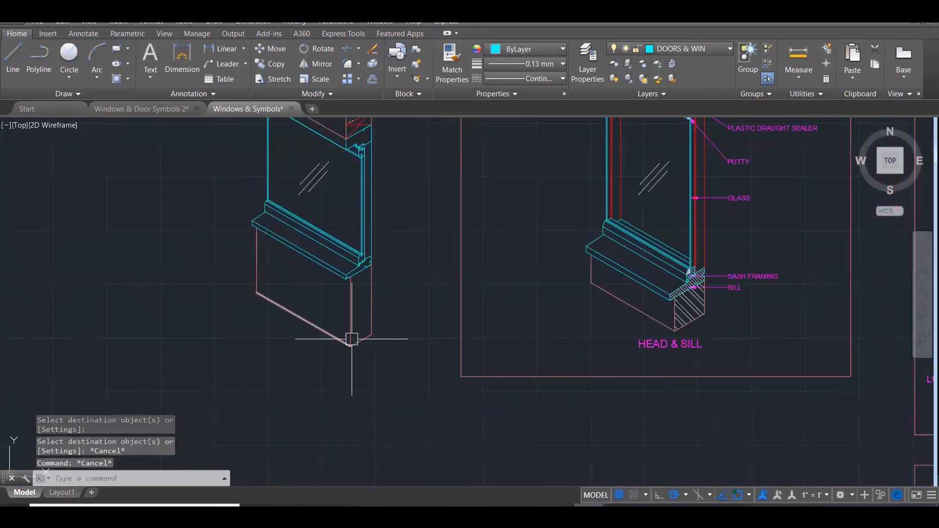
# Hatch the cut end face of the wall below the sill with the ANSI31 pattern
pyautogui.write('H')
pyautogui.press('Return')
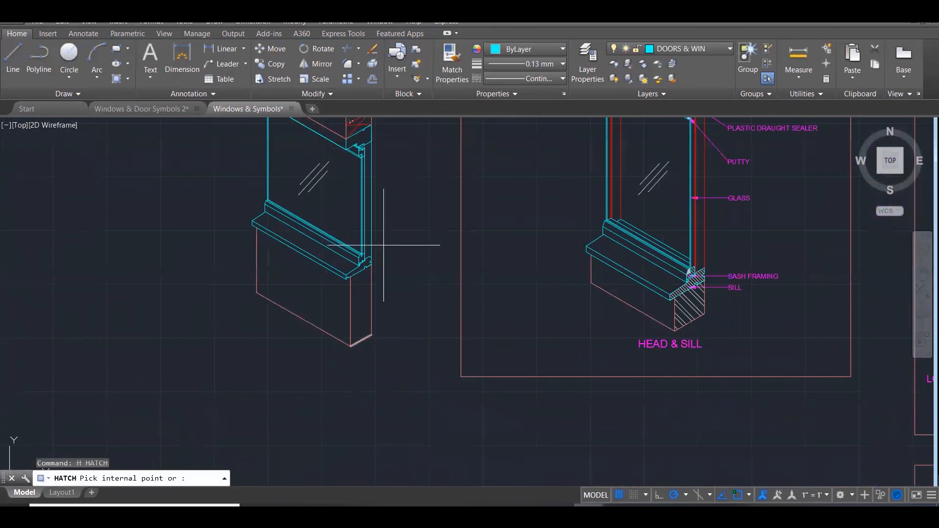
pyautogui.click(363, 298)
pyautogui.press('Escape')
pyautogui.press('Escape')
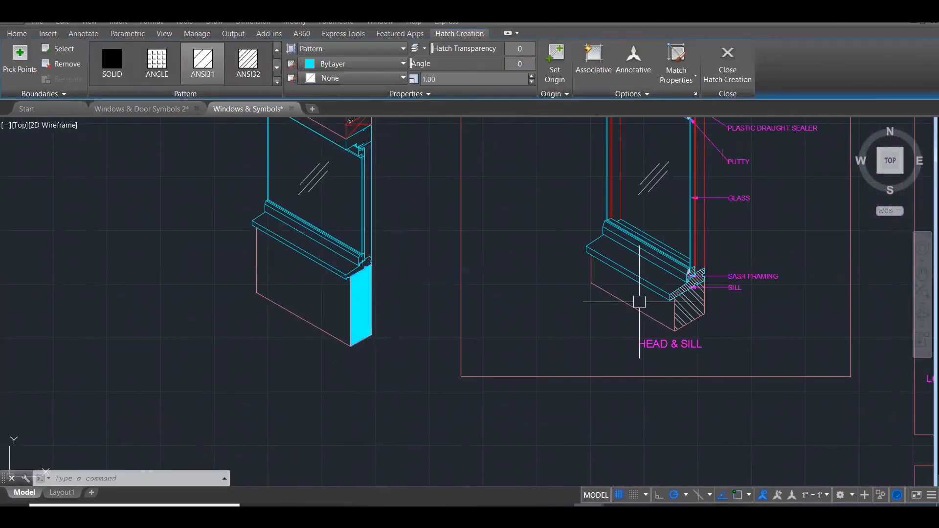
# Match the wall's end-face hatch below the sill to the wall hatch on the reference detail
pyautogui.write('MA')
pyautogui.press('Return')
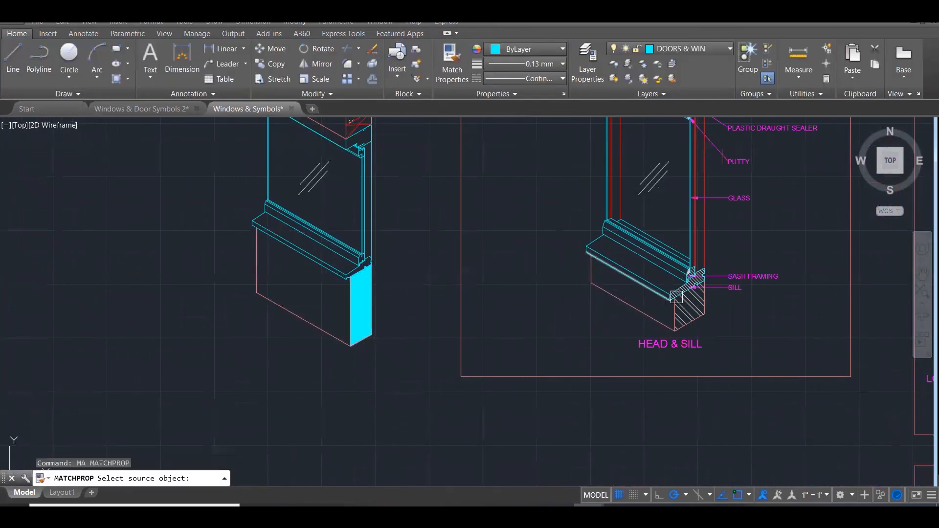
pyautogui.click(687, 299)
pyautogui.click(357, 298)
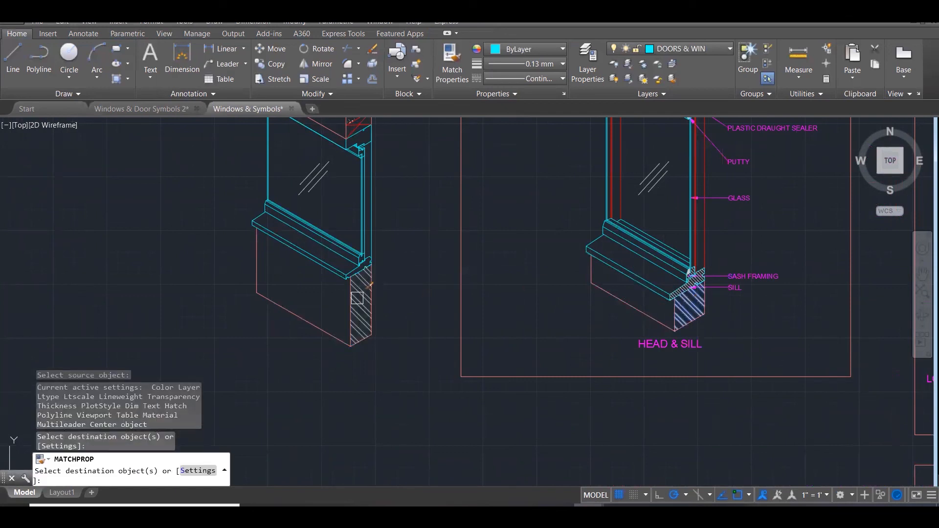
pyautogui.press('Escape')
# Copy the reference detail's SILL leader straight down so its arrow points into the hatched wall section
pyautogui.scroll(2, 739, 284)
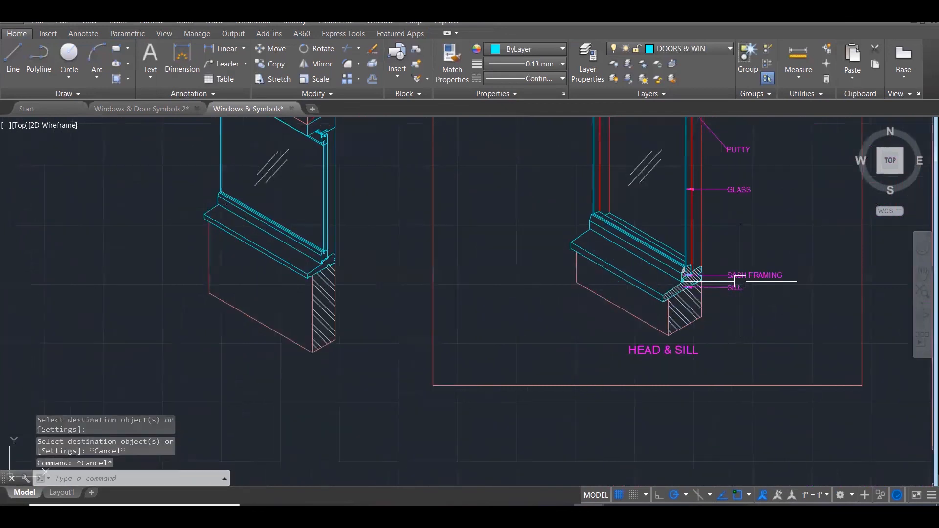
pyautogui.press('Escape')
pyautogui.click(729, 288)
pyautogui.write('co')
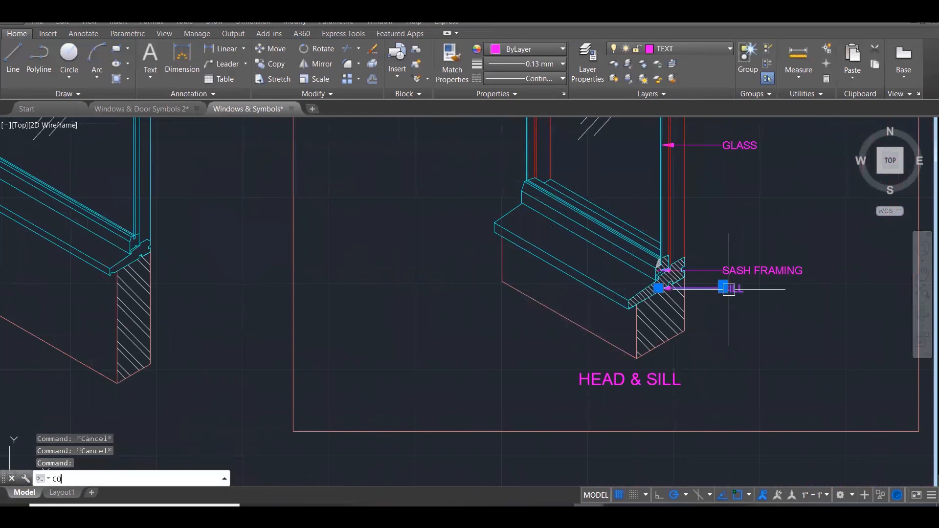
pyautogui.press('Return')
pyautogui.click(659, 288)
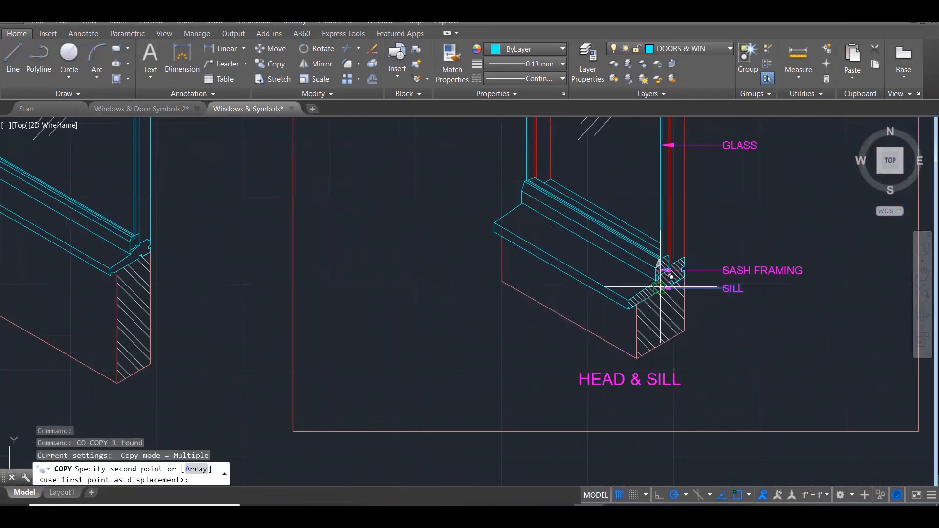
pyautogui.click(658, 320)
pyautogui.press('Escape')
# Change the copied leader's text to BLOCK WORK
pyautogui.click(731, 327)
pyautogui.doubleClick(732, 323)
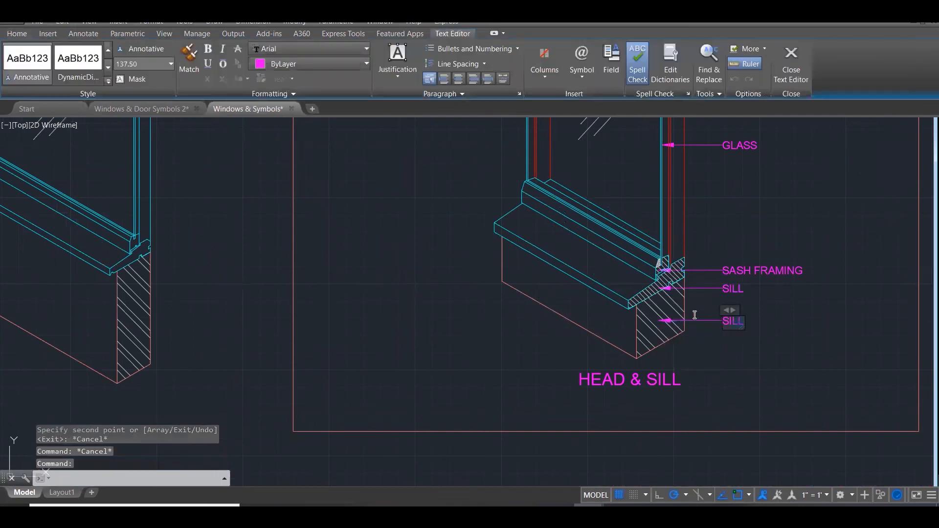
pyautogui.write('BLOCK WORK')
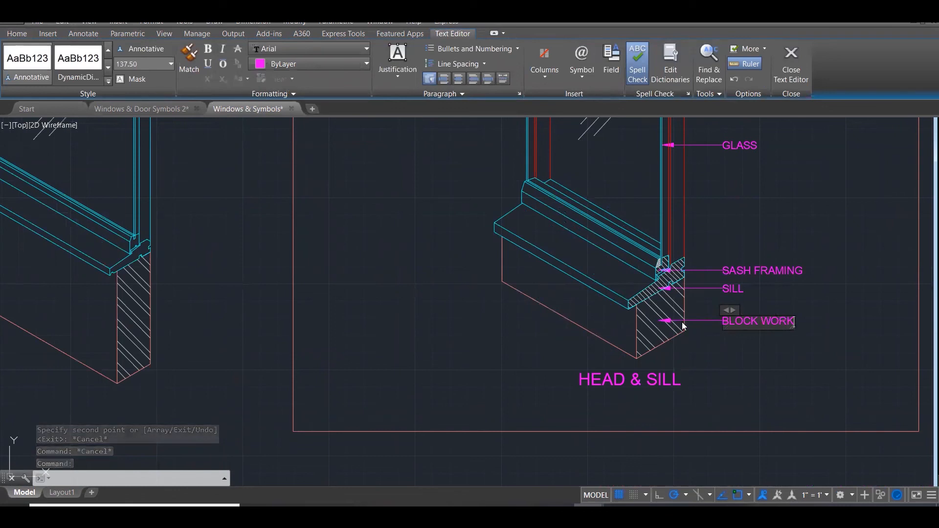
pyautogui.click(729, 224)
# Hatch the cut sections of the sill and the window head with the ANSI31 pattern
pyautogui.scroll(-3, 733, 254)
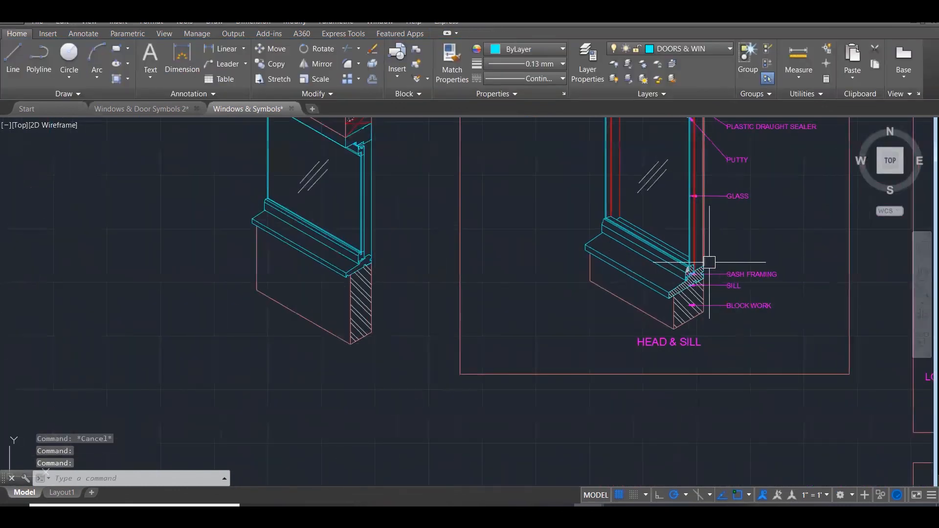
pyautogui.scroll(3, 342, 260)
pyautogui.press('Escape')
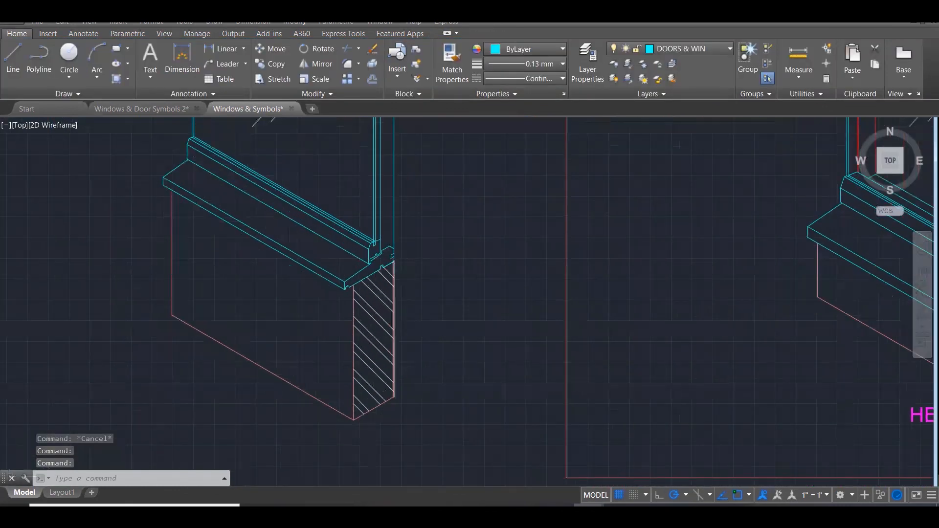
pyautogui.scroll(3, 385, 258)
pyautogui.write('H')
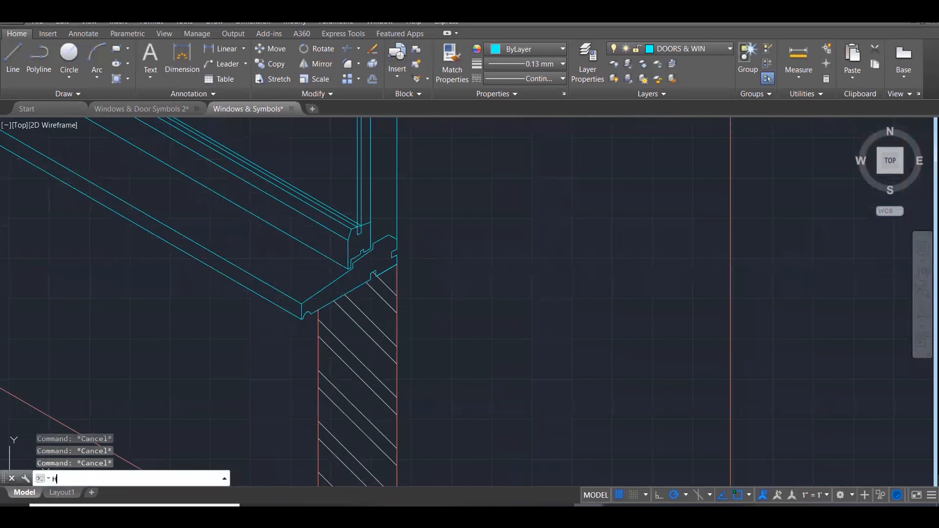
pyautogui.press('Return')
pyautogui.click(373, 259)
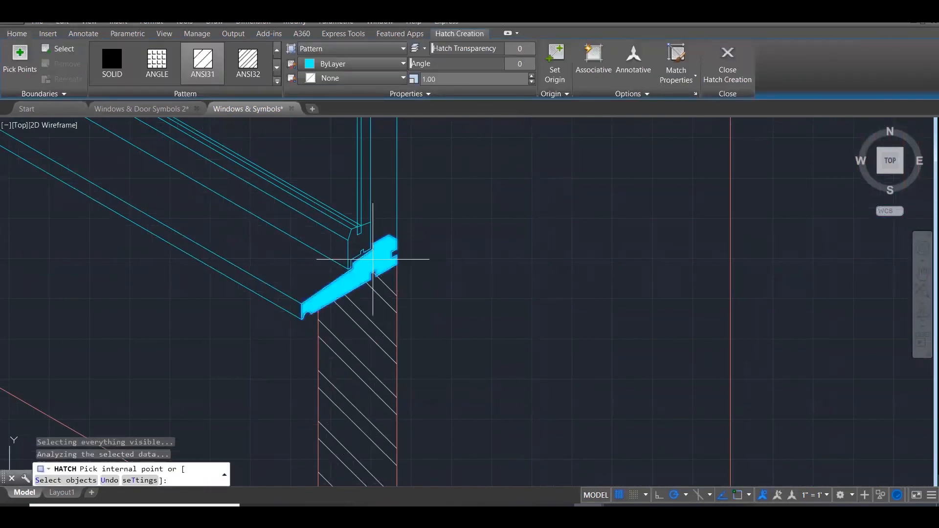
pyautogui.scroll(-4, 375, 274)
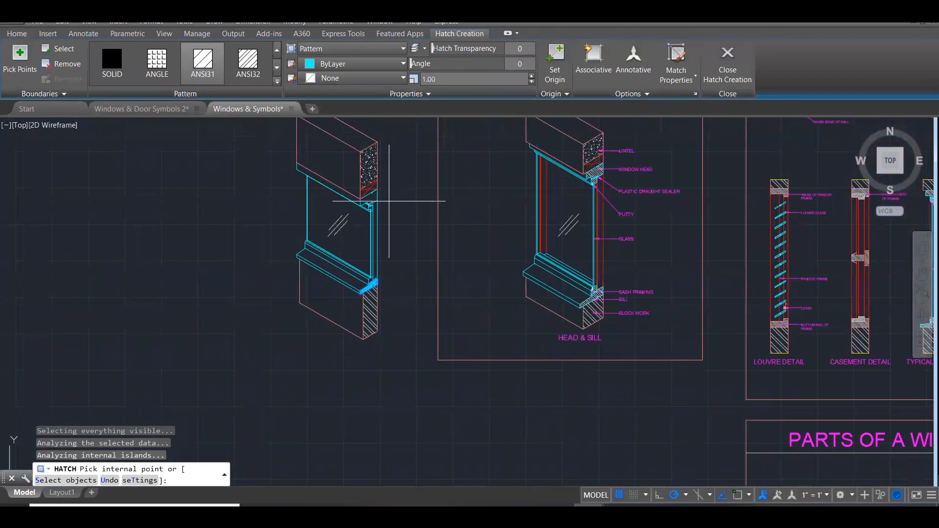
pyautogui.scroll(4, 389, 201)
pyautogui.click(389, 220)
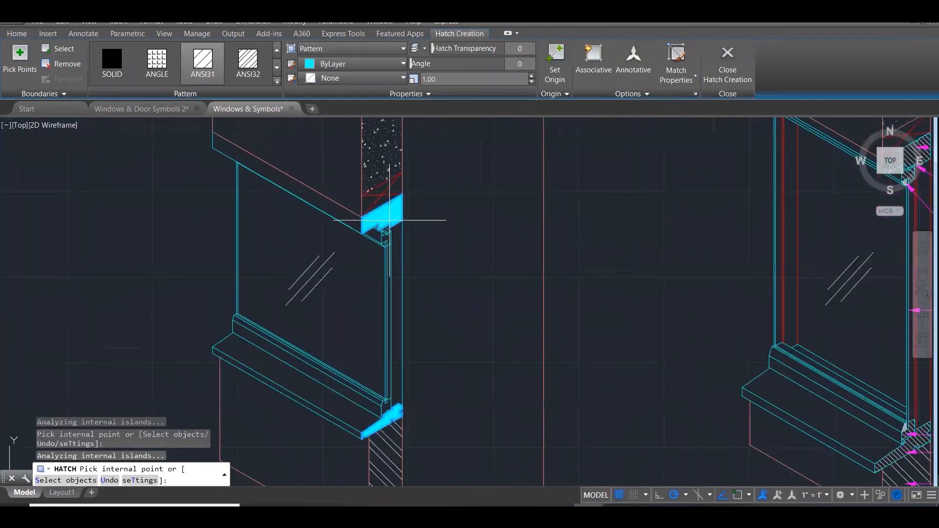
pyautogui.scroll(-3, 389, 220)
pyautogui.click(725, 60)
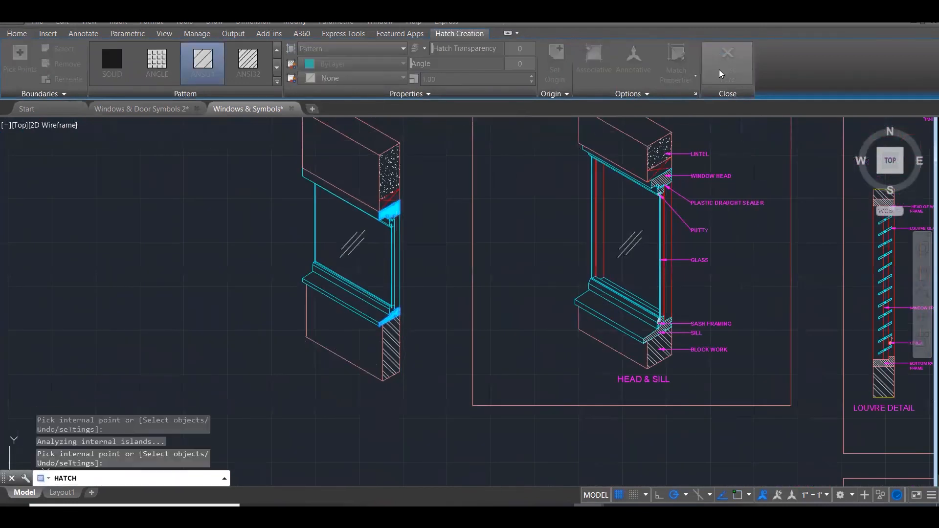
pyautogui.click(428, 277)
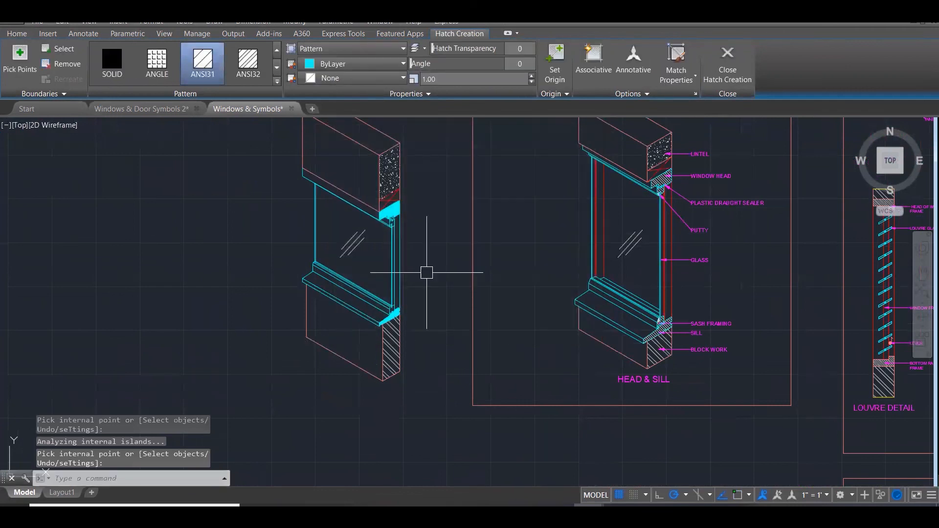
pyautogui.press('Escape')
pyautogui.press('Escape')
# Match the sill and window head hatch to the sill hatch on the reference detail
pyautogui.write('ma')
pyautogui.press('Return')
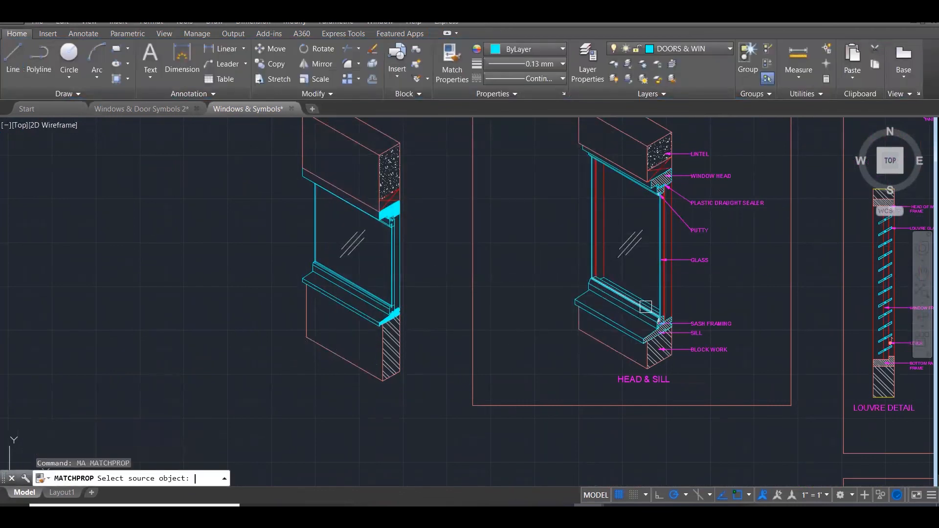
pyautogui.scroll(5, 645, 307)
pyautogui.scroll(2, 645, 300)
pyautogui.click(647, 293)
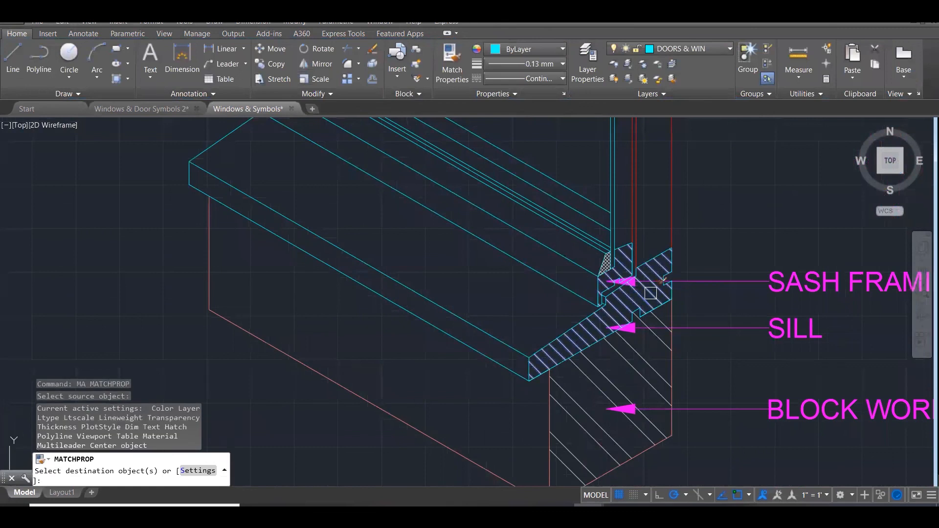
pyautogui.scroll(-6, 641, 318)
pyautogui.scroll(3, 326, 283)
pyautogui.click(307, 259)
pyautogui.scroll(3, 303, 262)
pyautogui.scroll(-7, 303, 262)
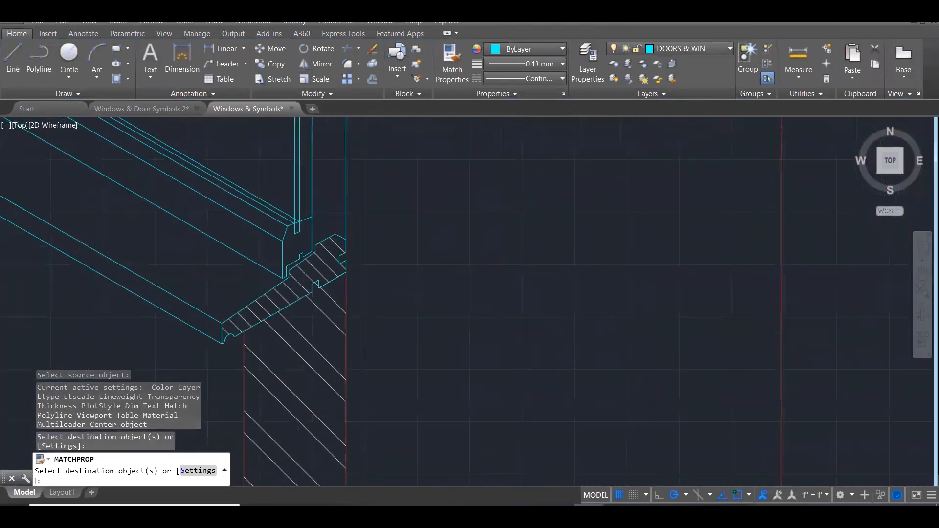
pyautogui.press('Escape')
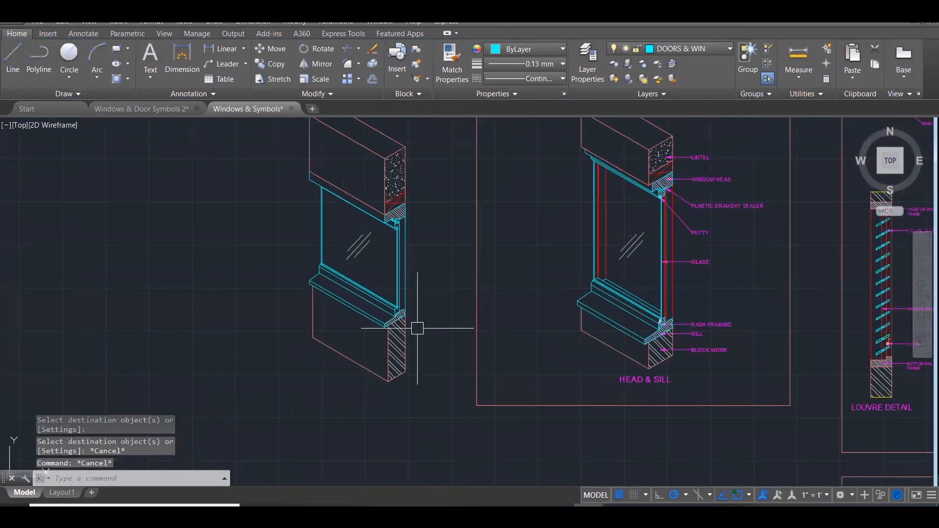
# Hatch the cut sash framing sections at the sill and under the window head with the ANSI31 pattern
pyautogui.scroll(5, 417, 328)
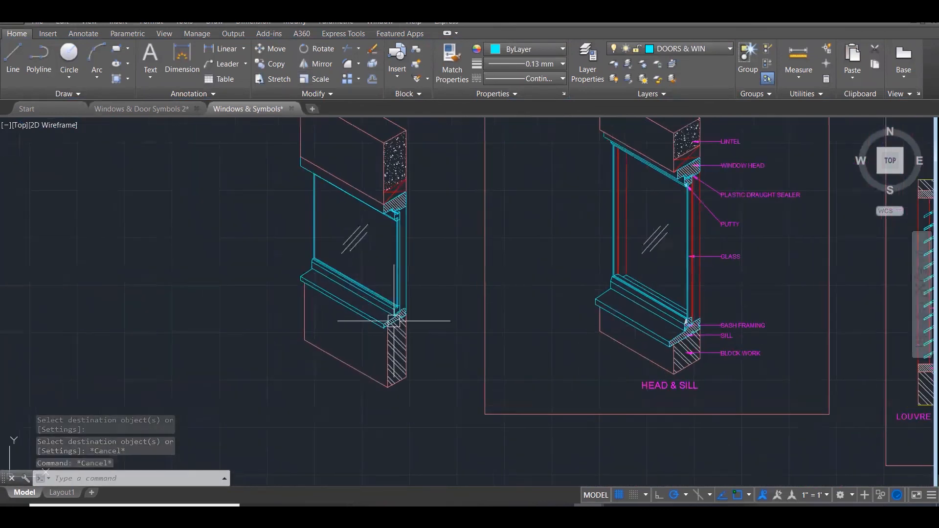
pyautogui.write('H')
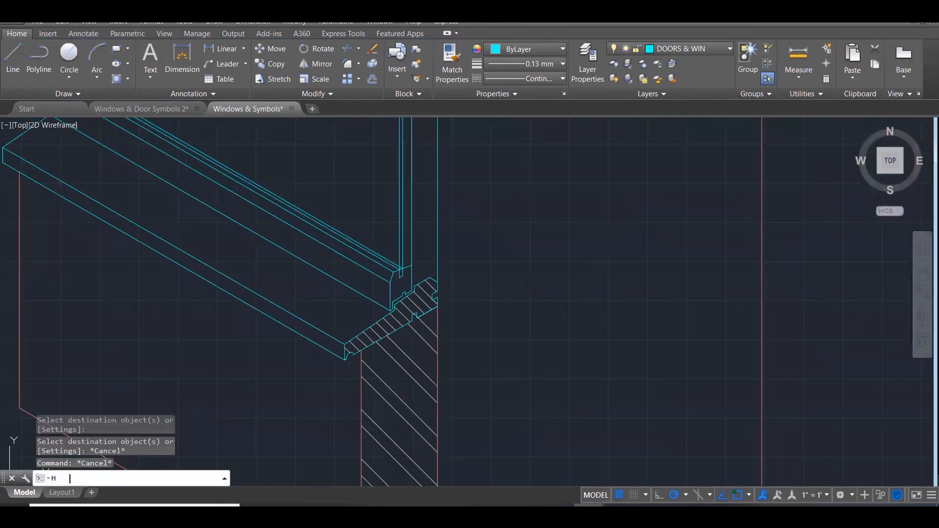
pyautogui.press('Return')
pyautogui.click(401, 283)
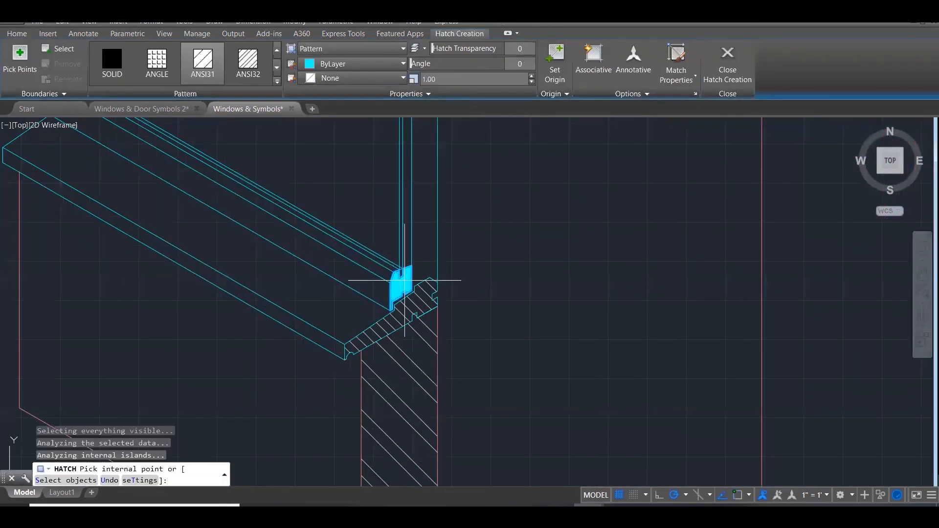
pyautogui.scroll(-2, 424, 362)
pyautogui.scroll(-3, 424, 361)
pyautogui.scroll(5, 461, 168)
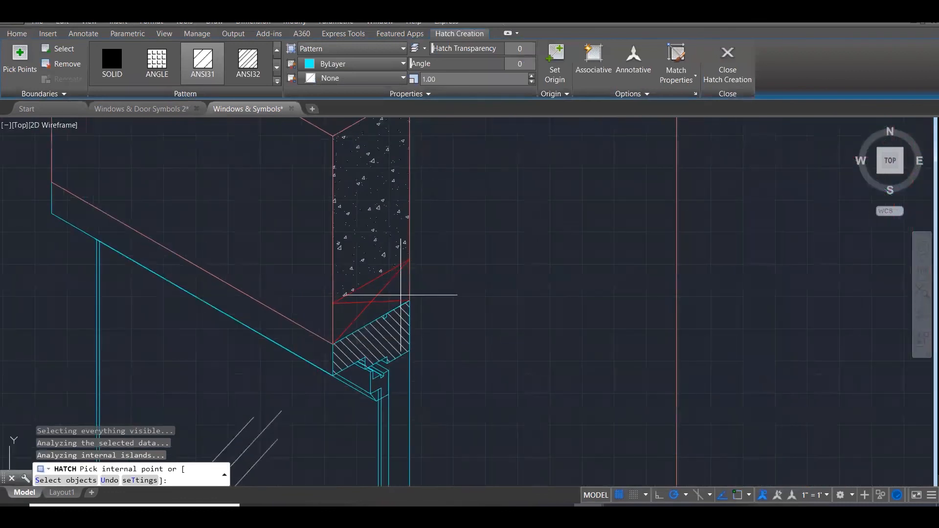
pyautogui.scroll(-4, 415, 229)
pyautogui.press('Escape')
pyautogui.press('Escape')
# Match the sash framing hatch to the sash framing hatch on the reference detail
pyautogui.write('ma')
pyautogui.press('Return')
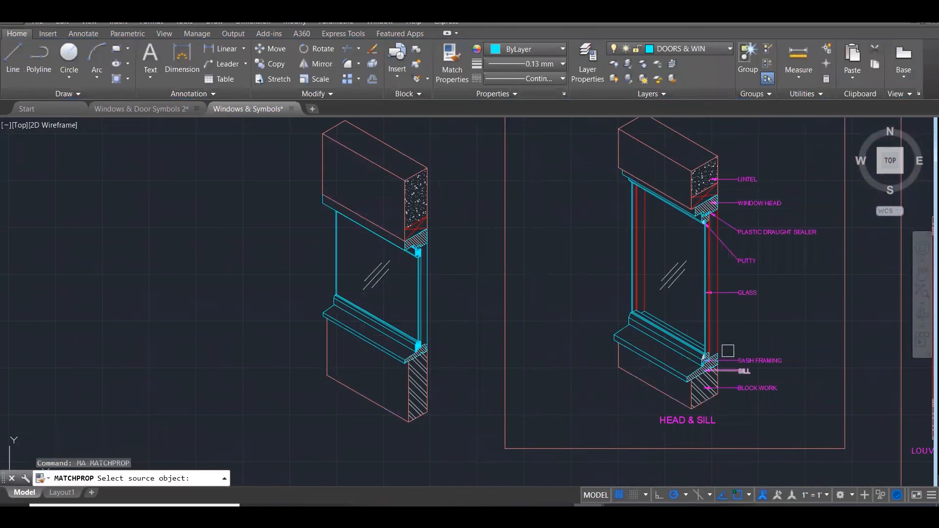
pyautogui.scroll(6, 728, 351)
pyautogui.click(640, 358)
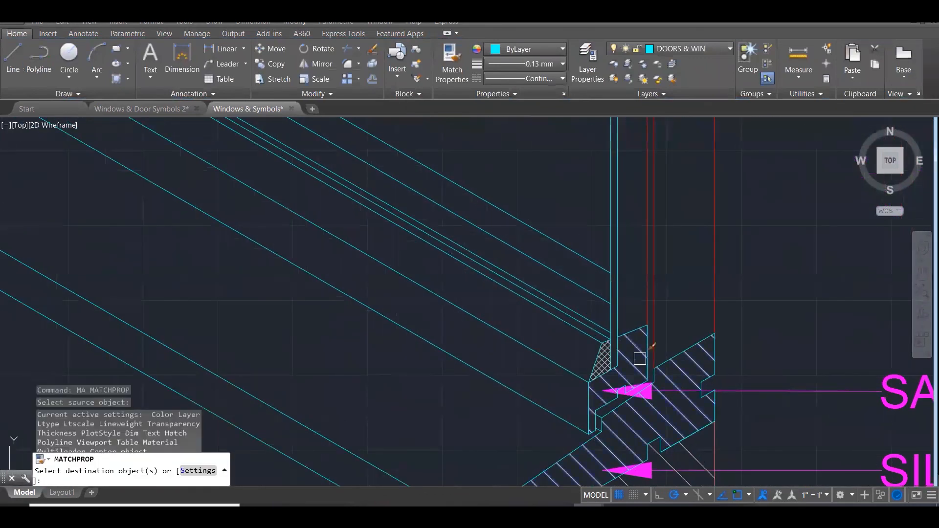
pyautogui.scroll(-5, 640, 358)
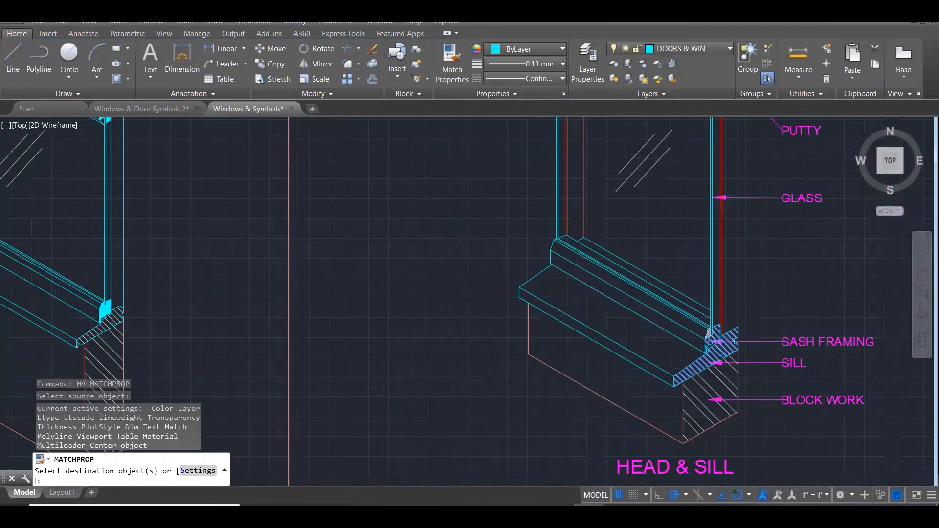
pyautogui.scroll(8, 217, 322)
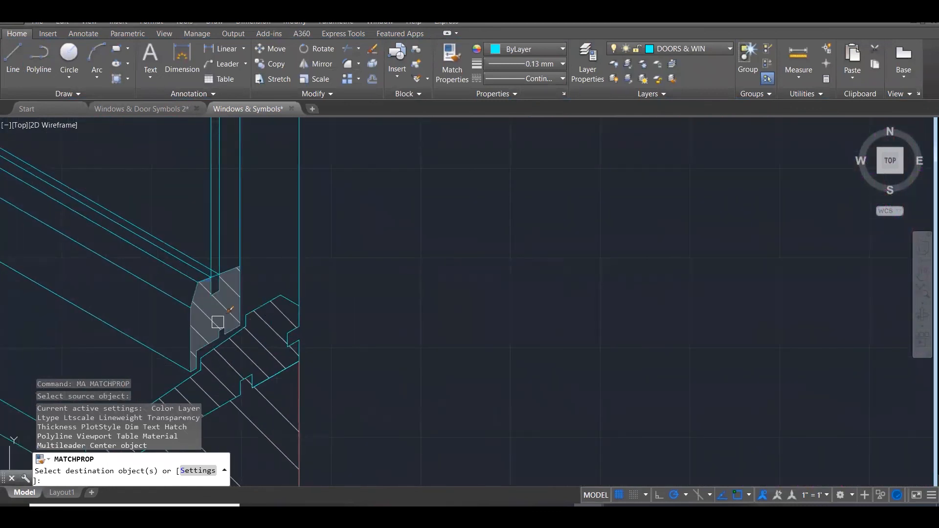
pyautogui.scroll(-6, 229, 317)
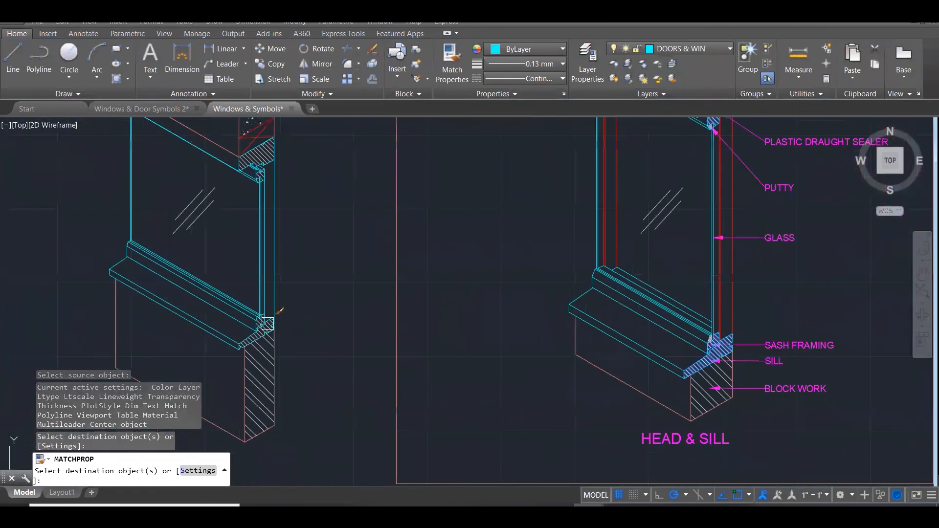
pyautogui.press('Escape')
pyautogui.press('Escape')
pyautogui.press('Escape')
# Move the two closely spaced vertical glass lines in the window section to the REFERENCES layer
pyautogui.scroll(-4, 262, 293)
pyautogui.scroll(7, 262, 245)
pyautogui.scroll(5, 262, 247)
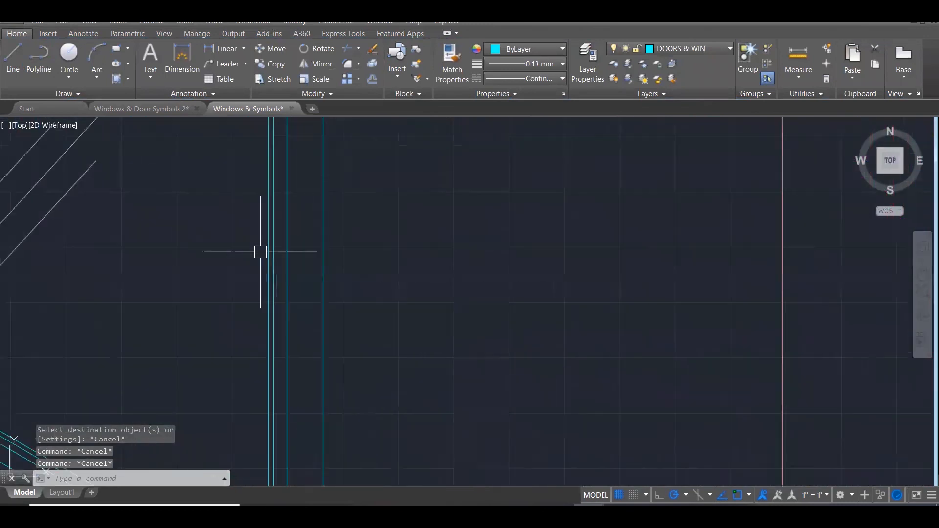
pyautogui.click(284, 282)
pyautogui.click(247, 264)
pyautogui.scroll(-1, 313, 255)
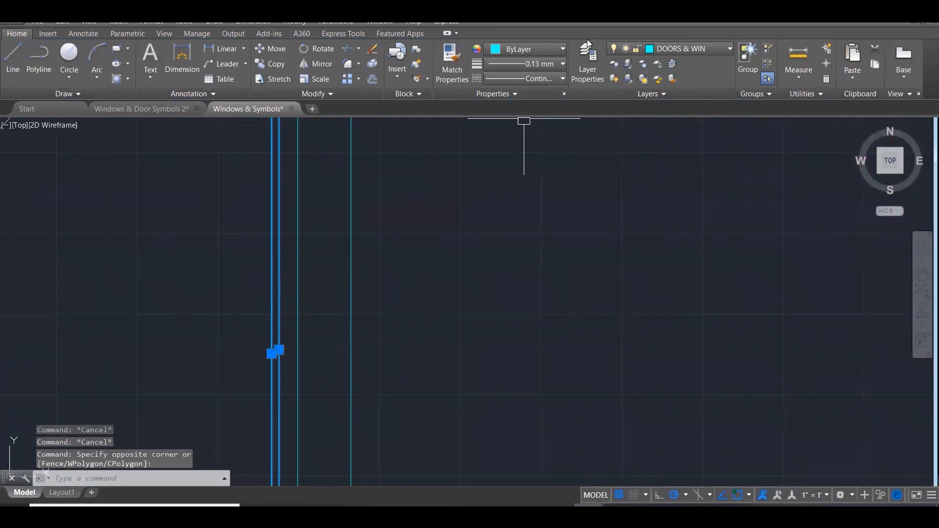
pyautogui.click(658, 50)
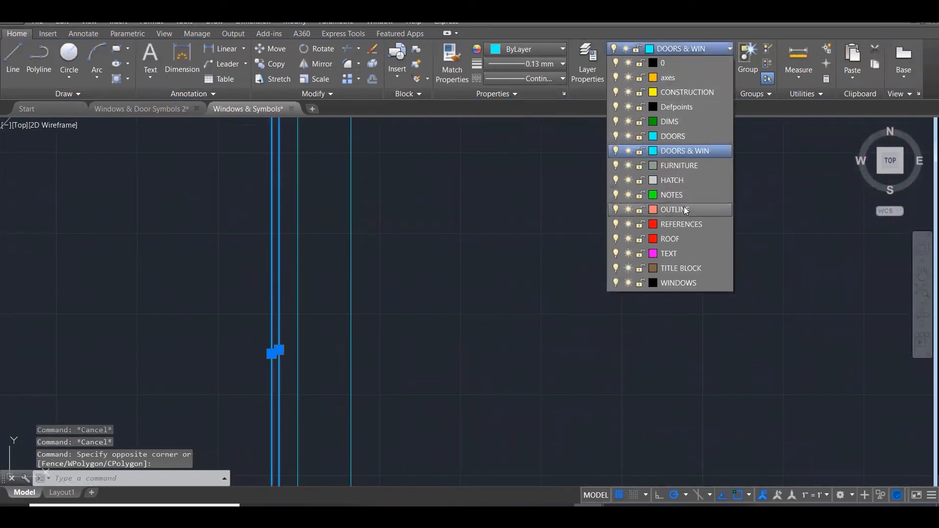
pyautogui.click(677, 224)
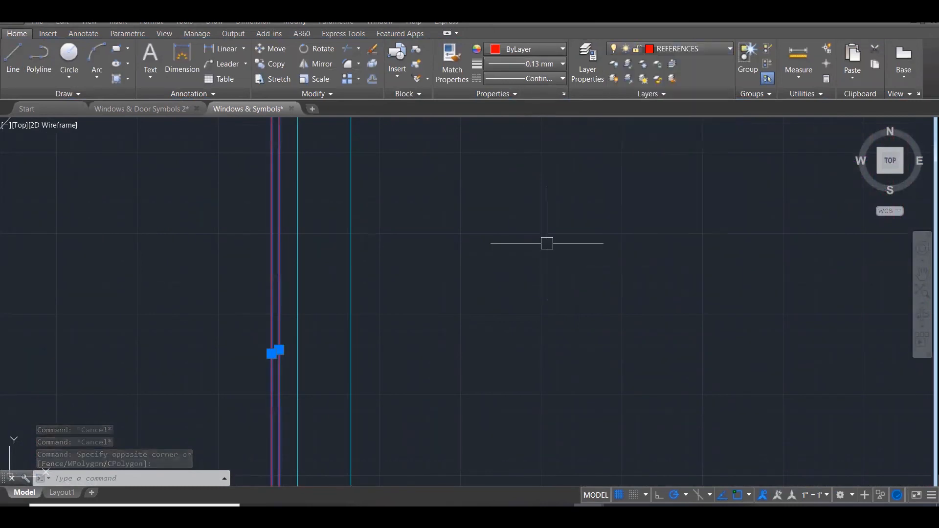
pyautogui.press('Escape')
pyautogui.scroll(-4, 538, 259)
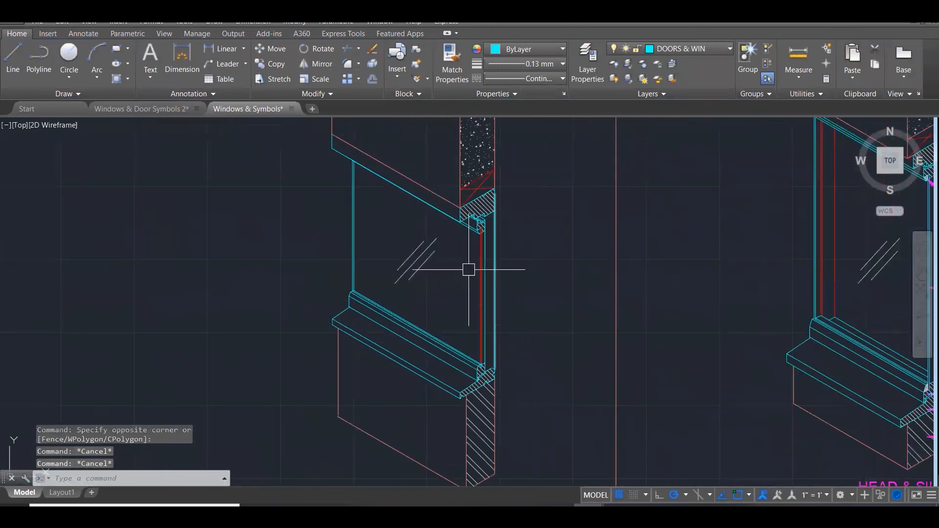
# Match the vertical glass lines at the far end of the window opening to the properties of the red glass lines in the section
pyautogui.scroll(-4, 329, 241)
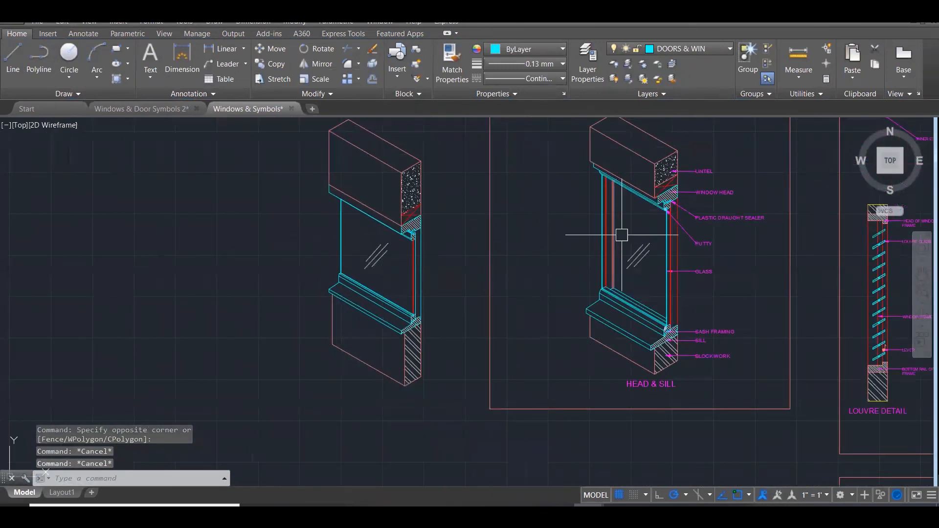
pyautogui.write('M')
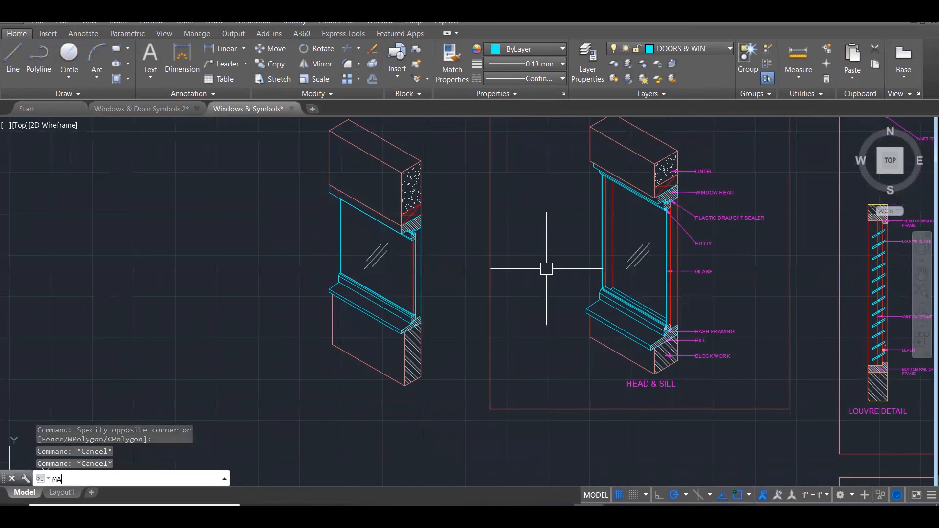
pyautogui.write('A')
pyautogui.press('Return')
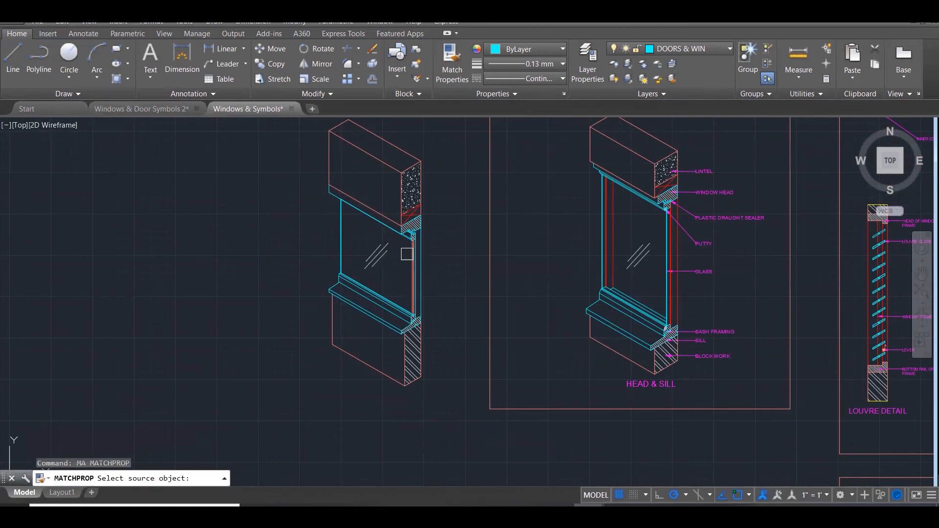
pyautogui.click(375, 253)
pyautogui.click(321, 227)
pyautogui.press('Escape')
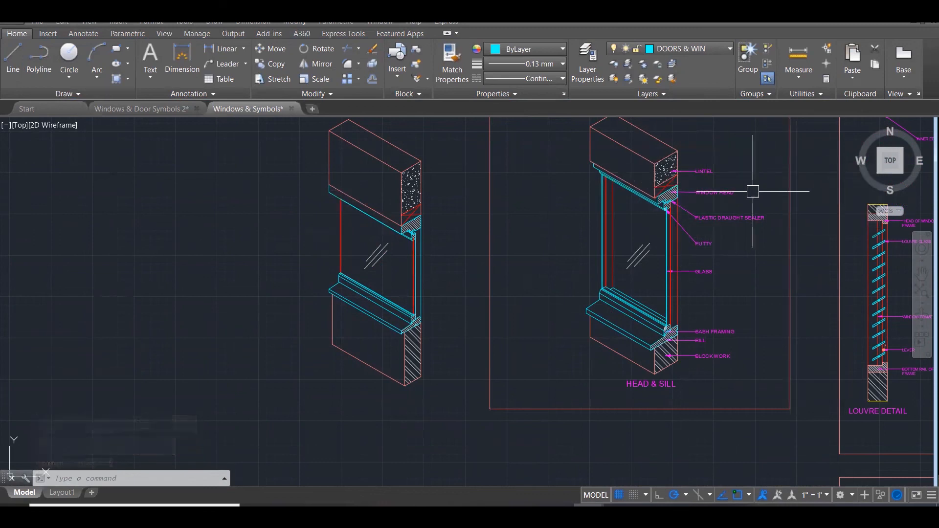
# Hatch the small triangular putty area beside the glass under the window head with ANSI31 at scale 1.00
pyautogui.scroll(5, 740, 193)
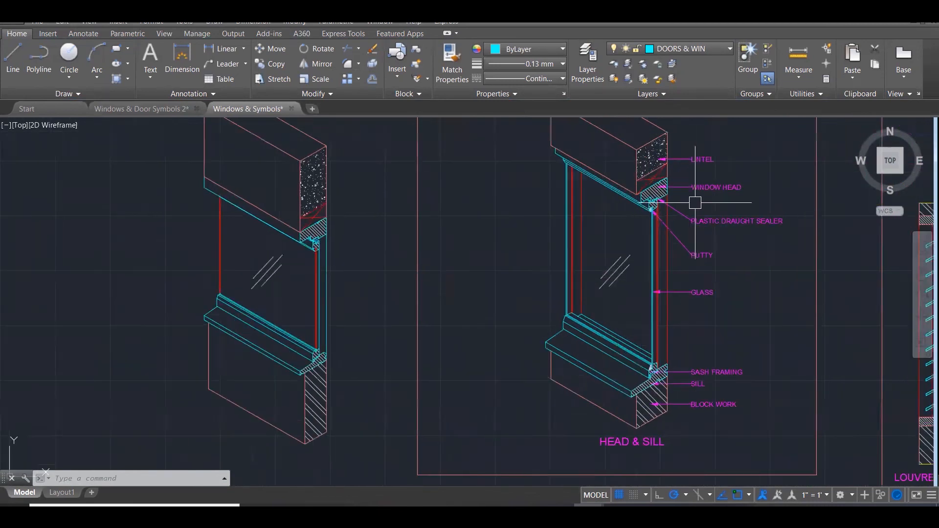
pyautogui.scroll(-5, 690, 203)
pyautogui.scroll(4, 352, 255)
pyautogui.scroll(5, 272, 266)
pyautogui.write('HATCH')
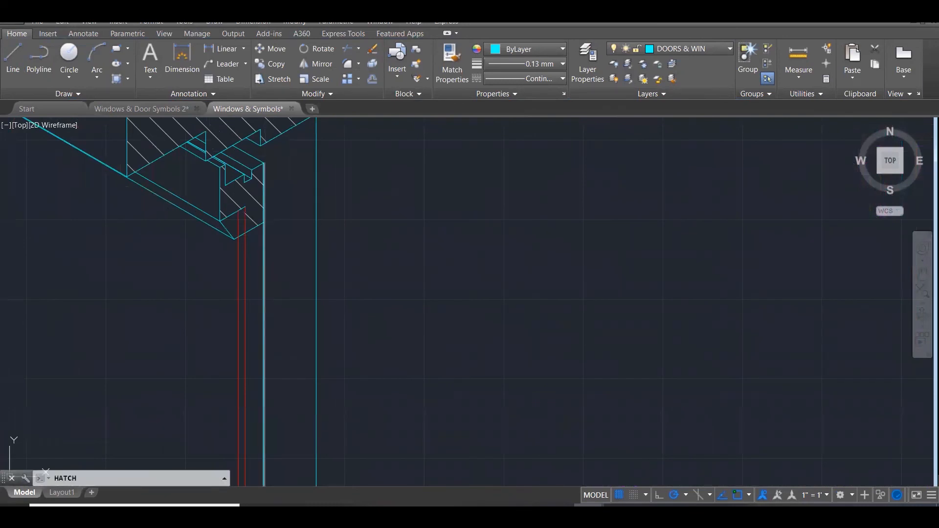
pyautogui.press('Return')
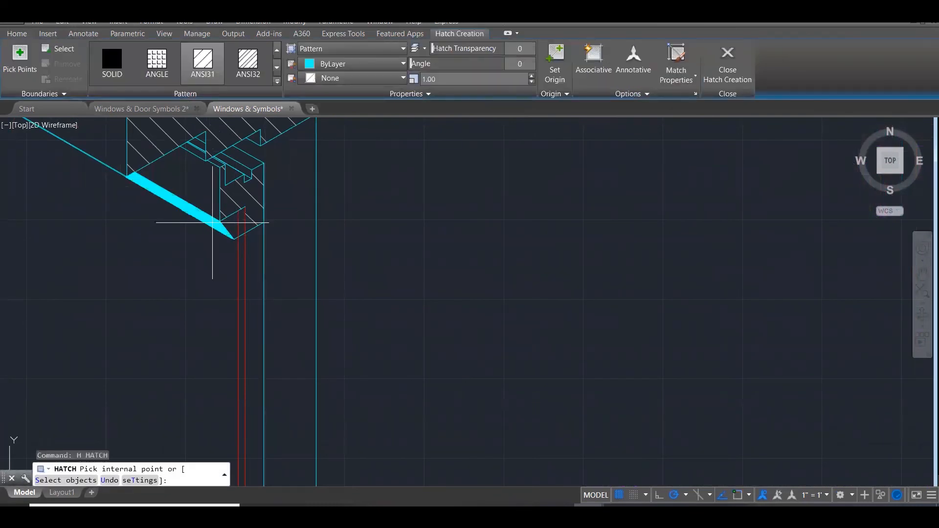
pyautogui.click(228, 222)
pyautogui.scroll(-5, 461, 174)
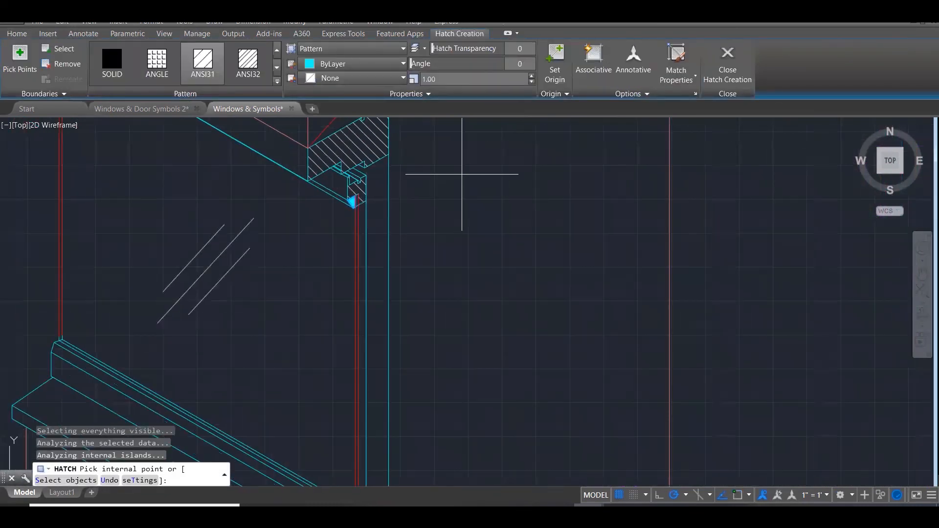
pyautogui.scroll(5, 419, 342)
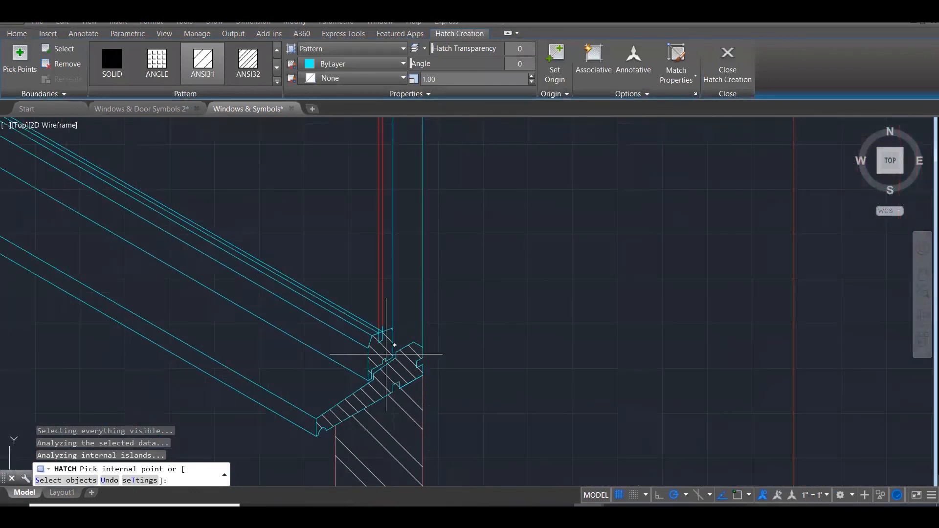
pyautogui.scroll(3, 386, 354)
pyautogui.press('Escape')
pyautogui.press('Escape')
pyautogui.press('Escape')
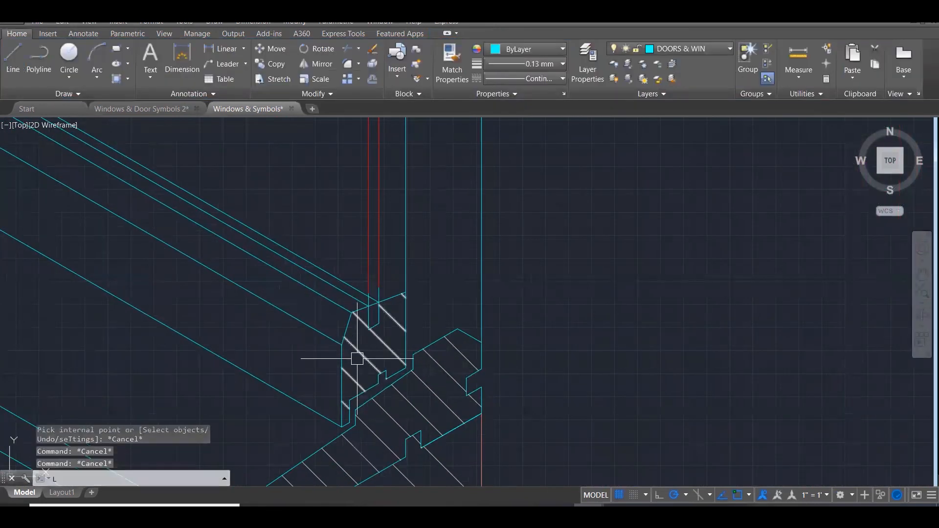
# Draw a line at 30° from the outer corner of the sill sash framing to the lower corner of the glass groove
pyautogui.press('Return')
pyautogui.scroll(2, 341, 340)
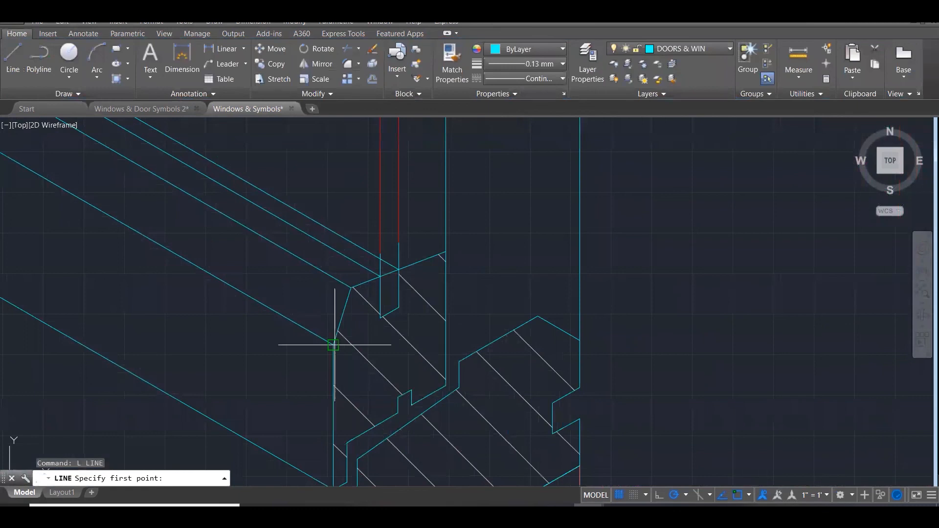
pyautogui.click(333, 345)
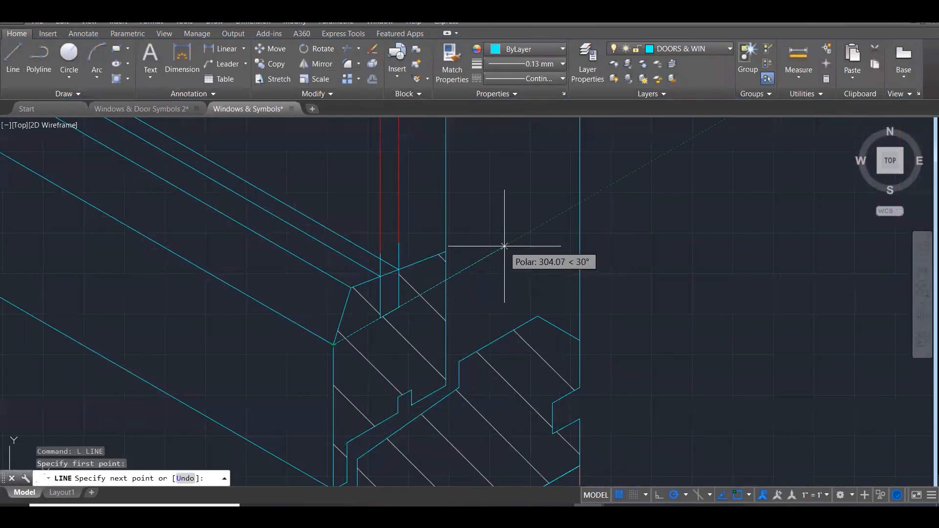
pyautogui.click(380, 318)
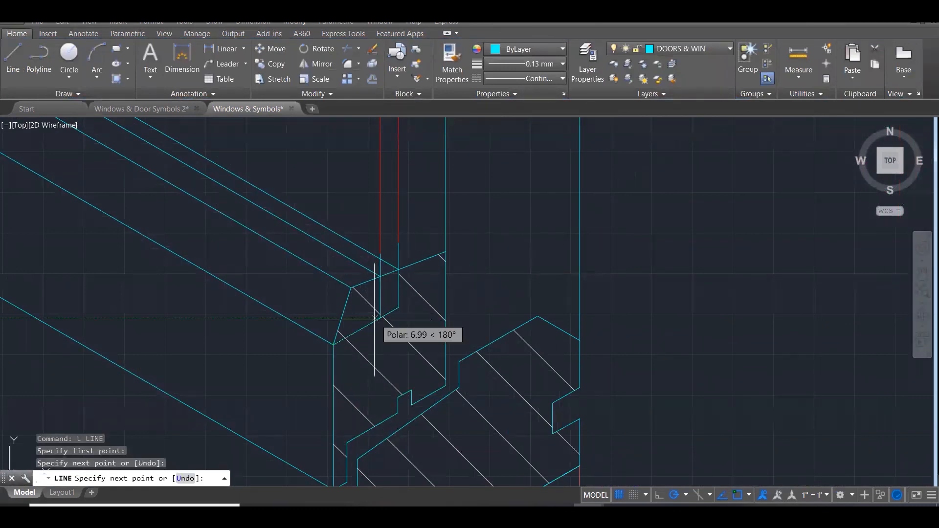
pyautogui.press('Escape')
# Hatch the putty area enclosed beside the glass in the sill sash framing with ANSI31 at scale 1.00
pyautogui.write('H')
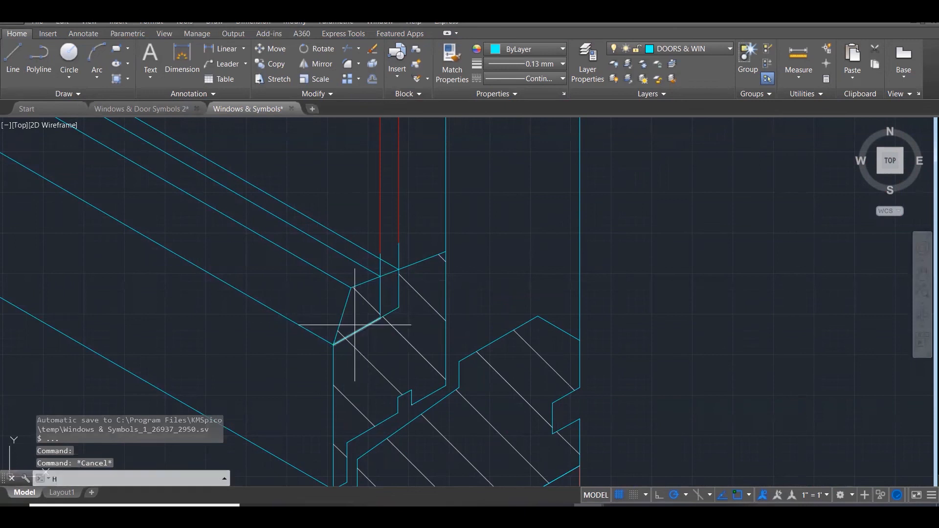
pyautogui.press('Return')
pyautogui.click(374, 315)
pyautogui.scroll(-3, 398, 318)
pyautogui.scroll(-4, 410, 351)
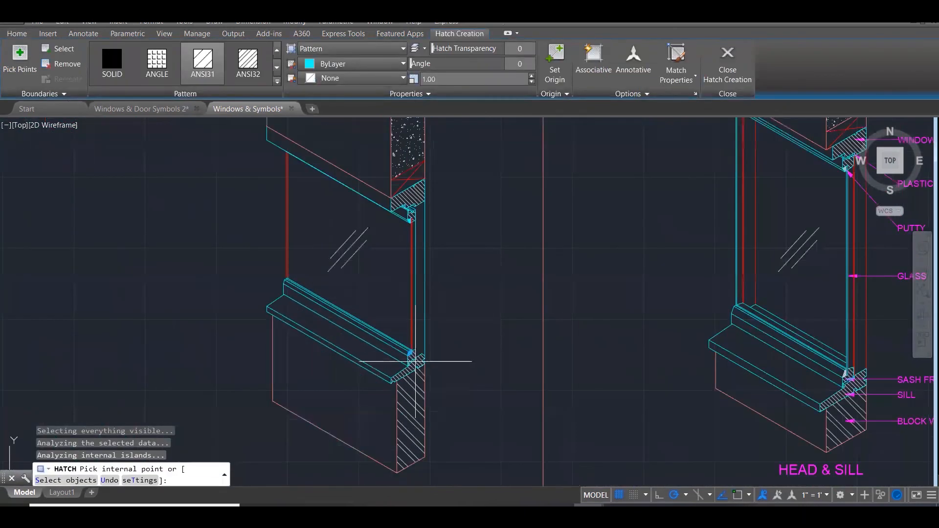
pyautogui.click(723, 66)
pyautogui.scroll(1, 600, 314)
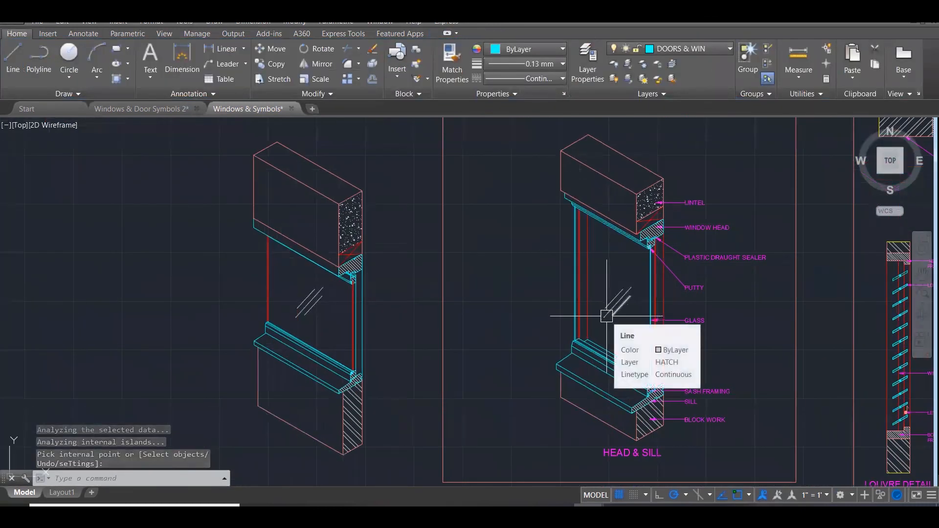
pyautogui.press('Escape')
pyautogui.press('Escape')
pyautogui.press('Escape')
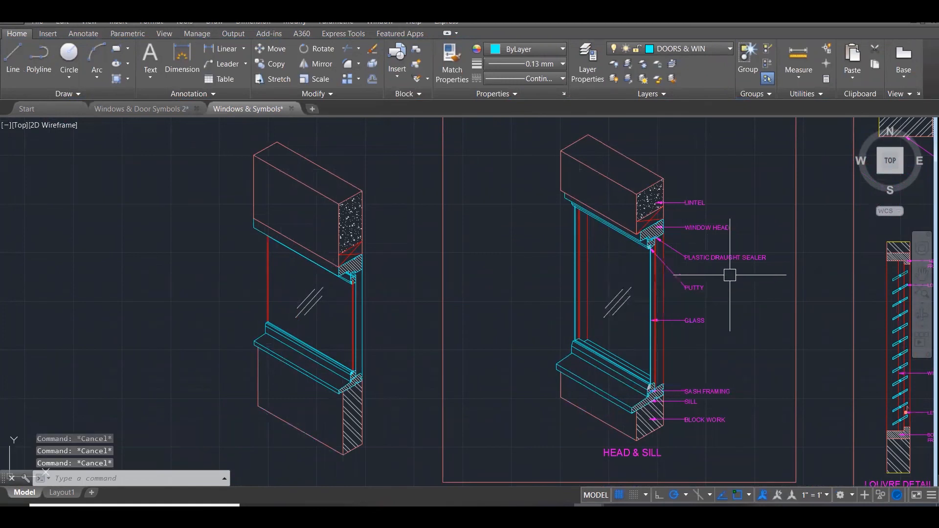
# Copy all the leader labels from the reference detail to the new detail, using the lintel's upper outer corner as base and target point
pyautogui.click(760, 442)
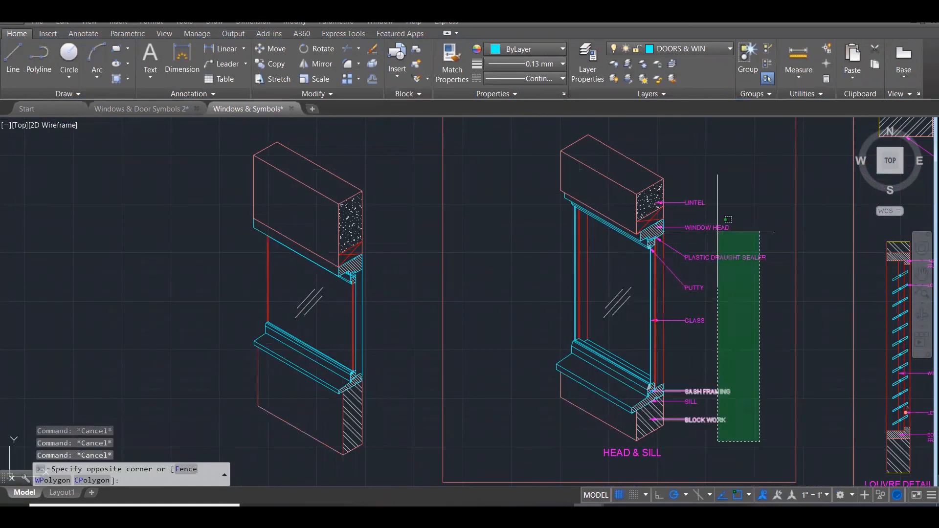
pyautogui.click(678, 138)
pyautogui.write('CO')
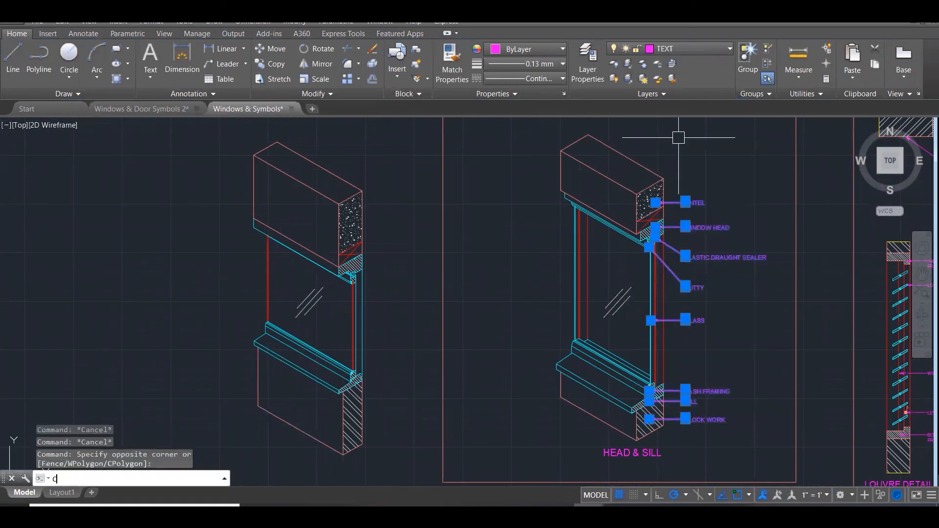
pyautogui.press('Return')
pyautogui.click(663, 179)
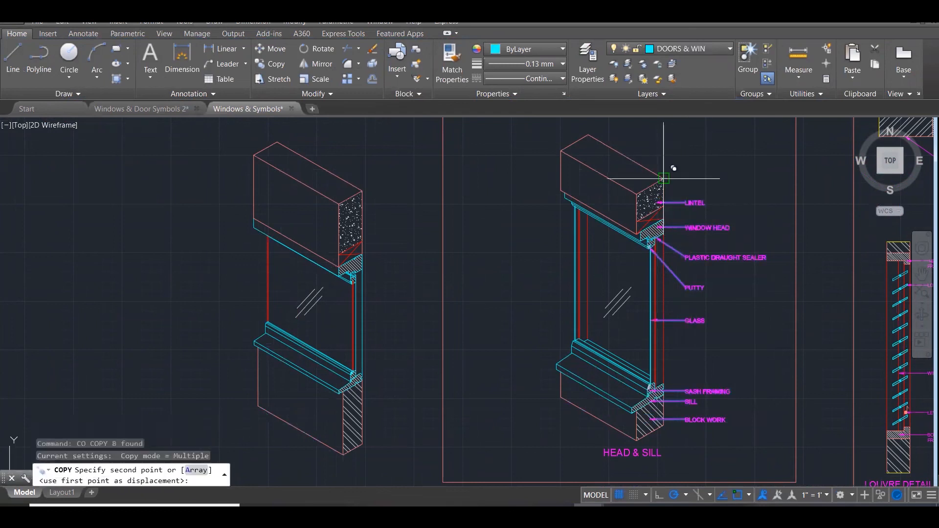
pyautogui.click(362, 190)
pyautogui.press('Escape')
pyautogui.press('Escape')
pyautogui.press('Escape')
# Move the WINDOW HEAD, PLASTIC DRAUGHT SEALER and PUTTY labels straight down so the WINDOW HEAD arrow points at the hatched window head
pyautogui.scroll(3, 360, 224)
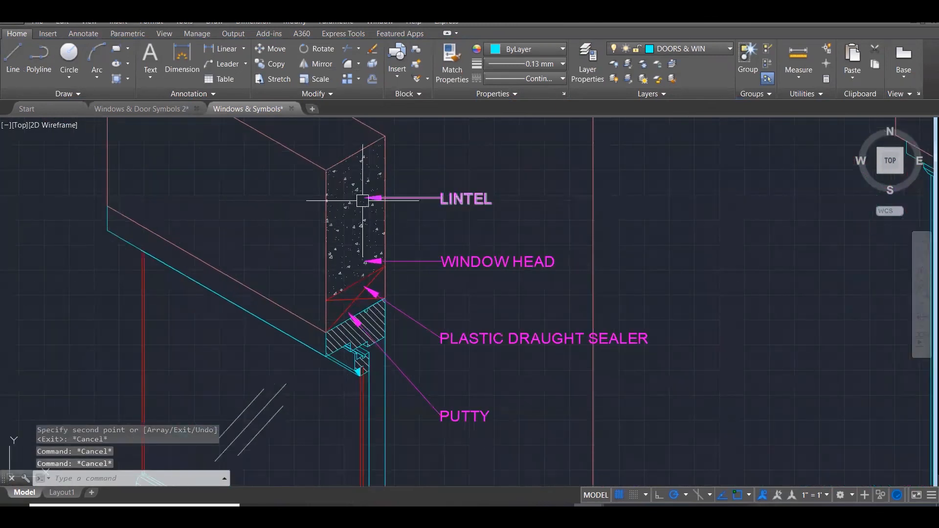
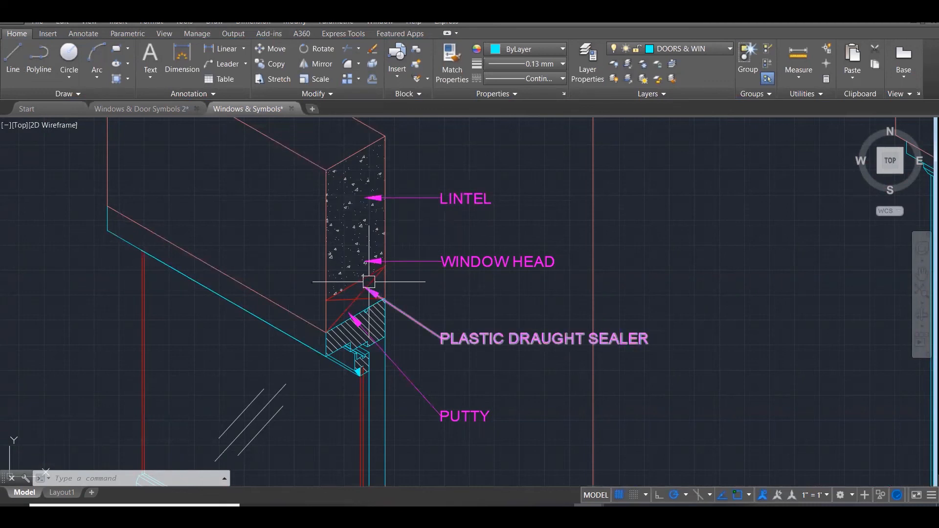
pyautogui.click(397, 309)
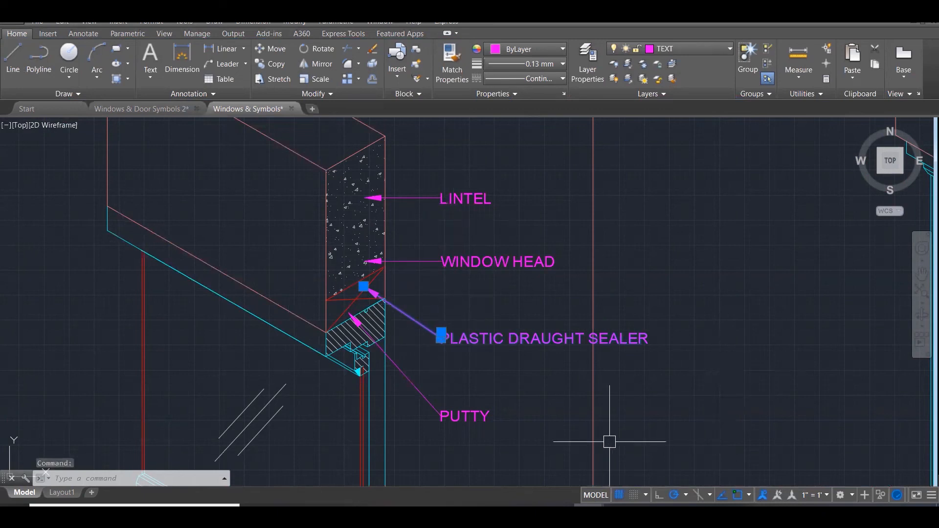
pyautogui.click(539, 441)
pyautogui.click(416, 229)
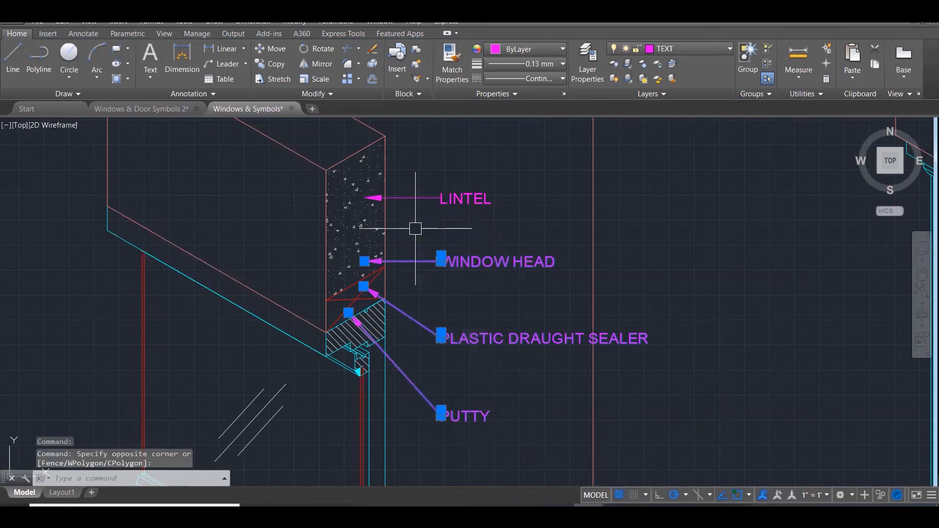
pyautogui.write('m')
pyautogui.press('Return')
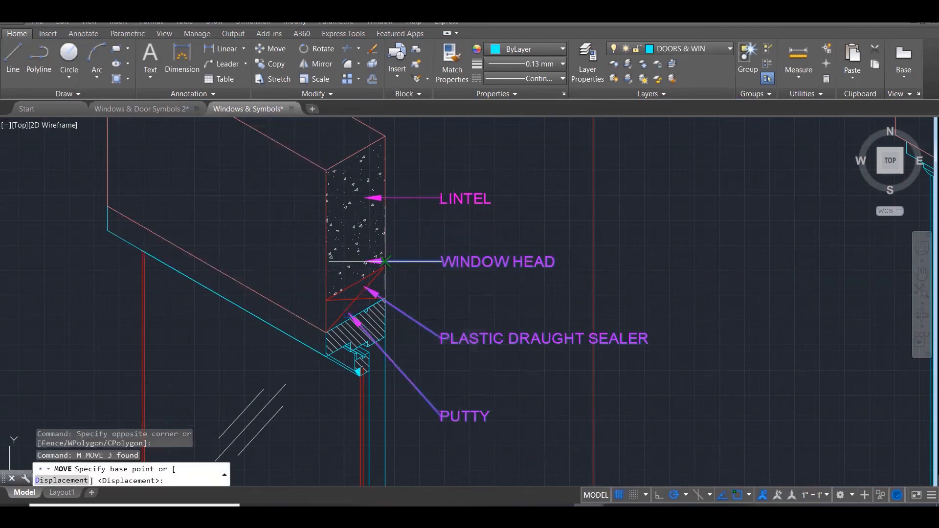
pyautogui.click(385, 262)
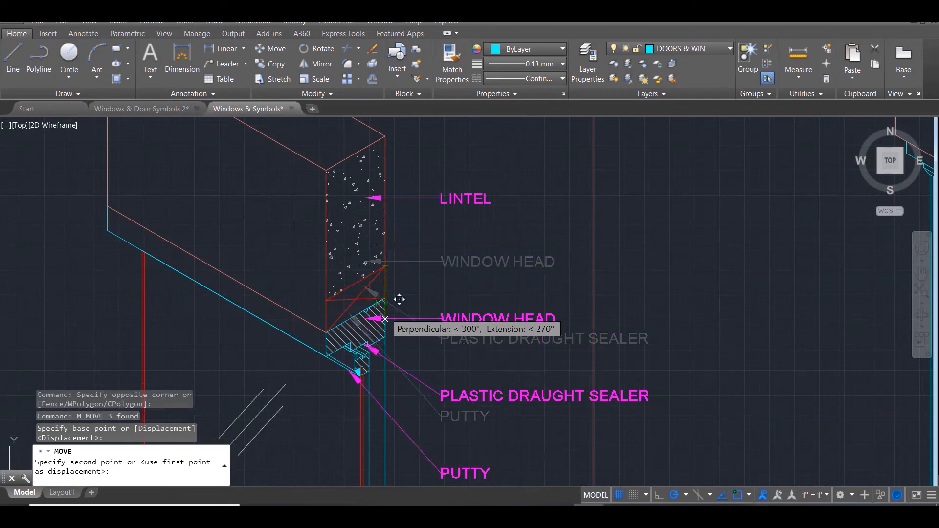
pyautogui.press('Escape')
pyautogui.press('Escape')
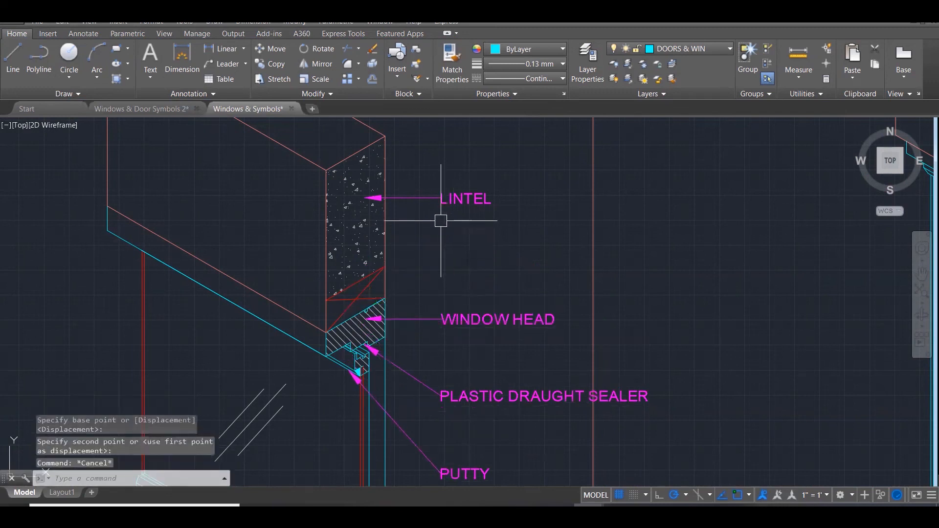
# Stretch the PUTTY leader's arrow tip onto the filled putty triangle under the window head
pyautogui.scroll(-2, 470, 173)
pyautogui.scroll(4, 473, 235)
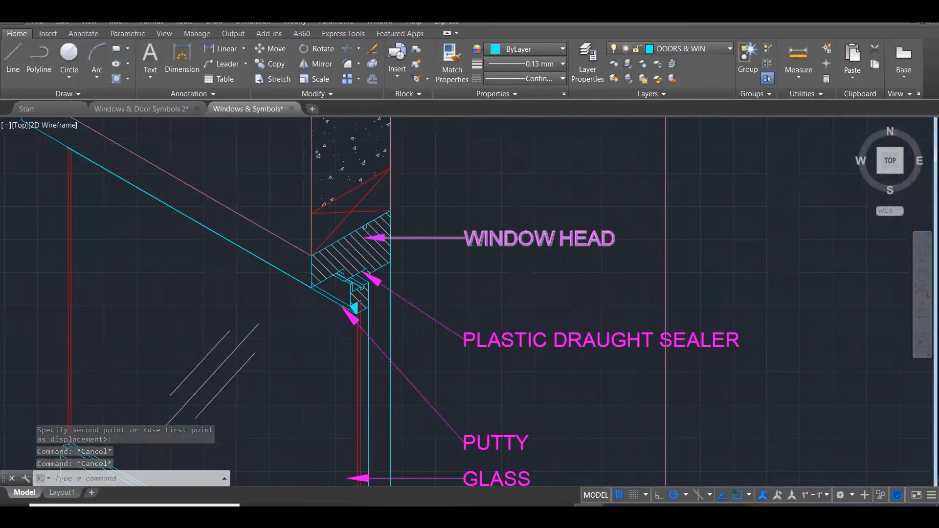
pyautogui.scroll(-1, 487, 300)
pyautogui.scroll(1, 473, 320)
pyautogui.scroll(2, 474, 321)
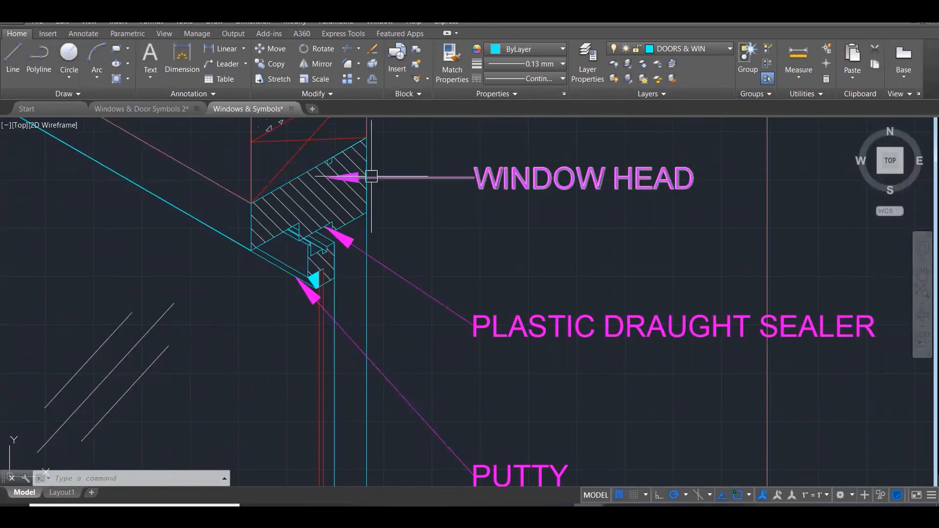
pyautogui.scroll(-2, 366, 181)
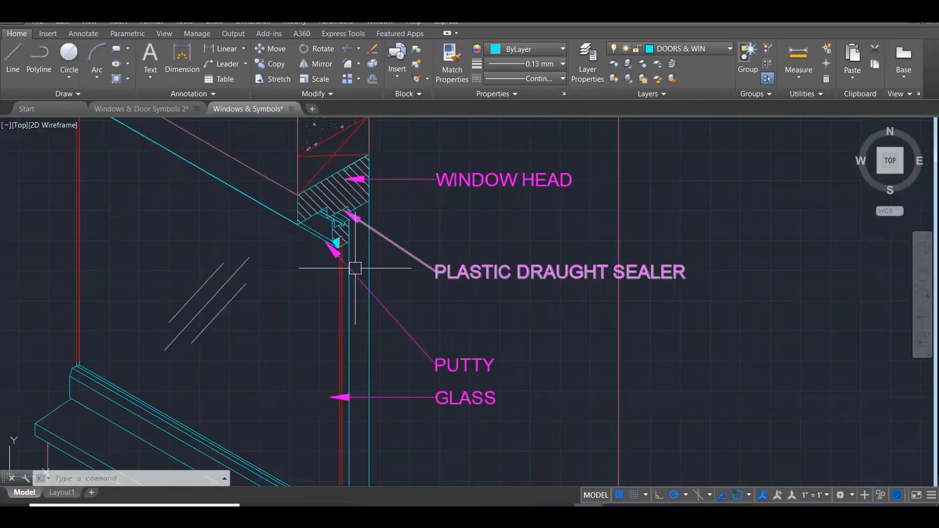
pyautogui.scroll(3, 339, 268)
pyautogui.click(331, 247)
pyautogui.scroll(3, 324, 241)
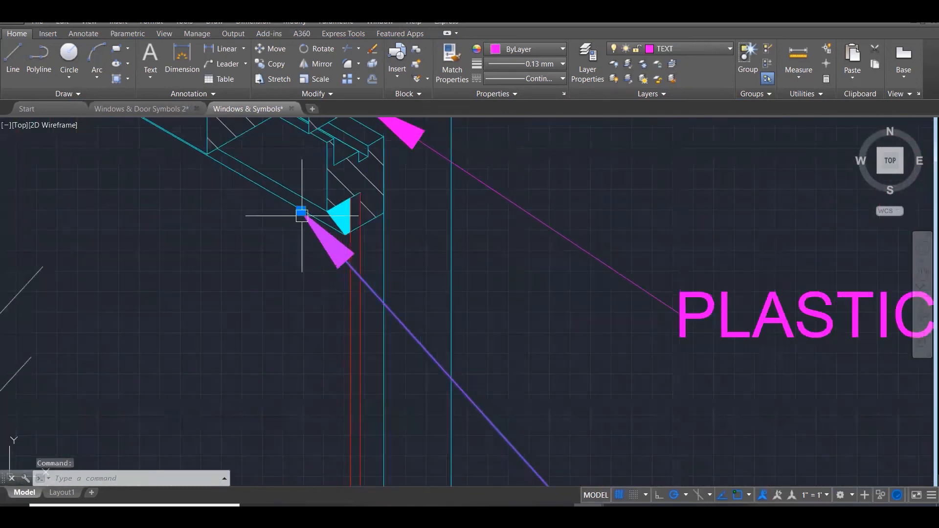
pyautogui.click(301, 210)
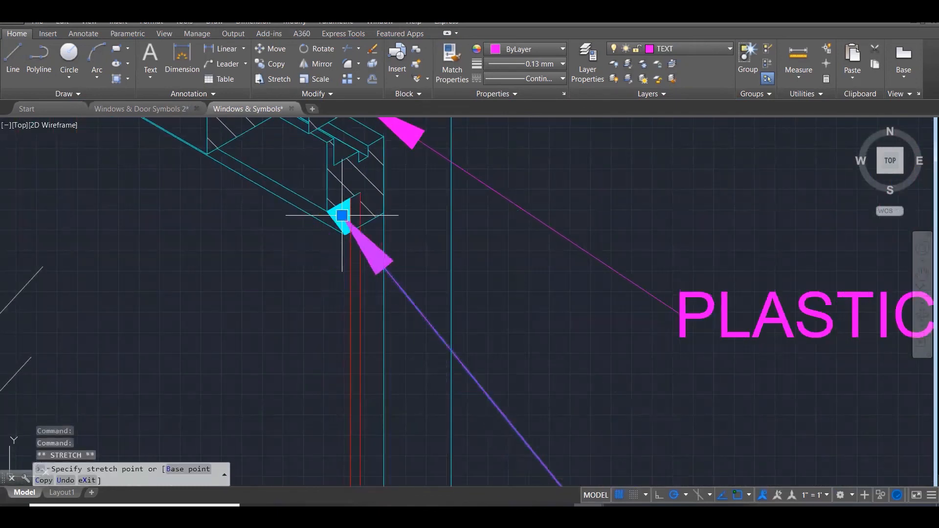
pyautogui.scroll(-2, 342, 208)
pyautogui.scroll(-3, 345, 206)
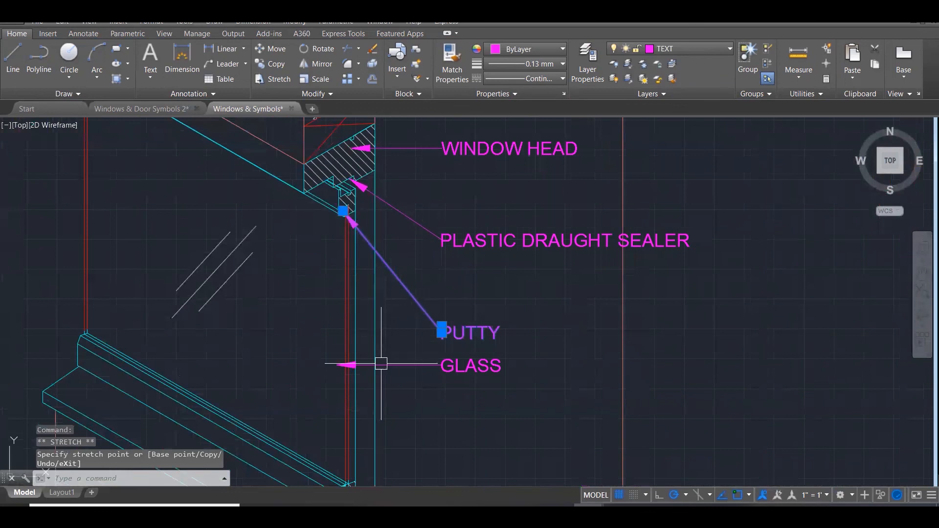
# Stretch the GLASS leader's arrow tip horizontally back onto the red glass lines
pyautogui.scroll(3, 377, 369)
pyautogui.click(407, 351)
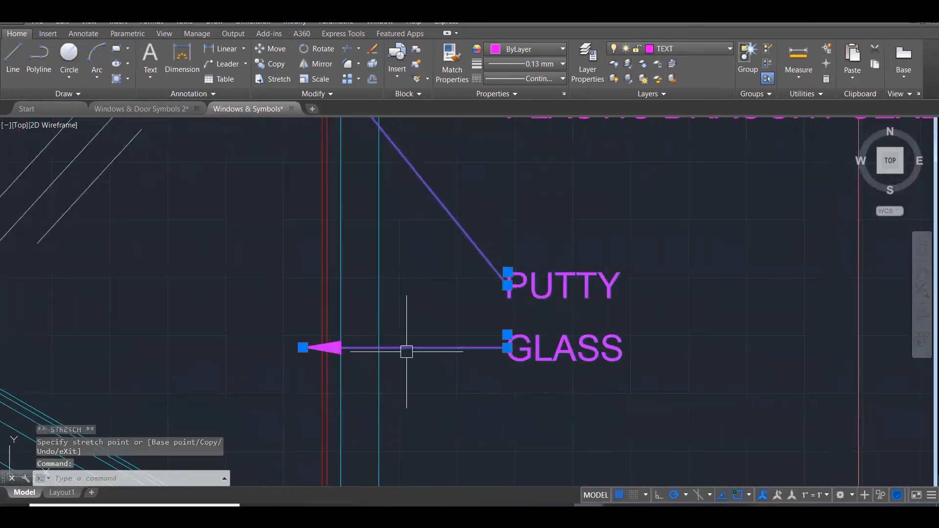
pyautogui.press('Escape')
pyautogui.click(303, 347)
pyautogui.click(303, 347)
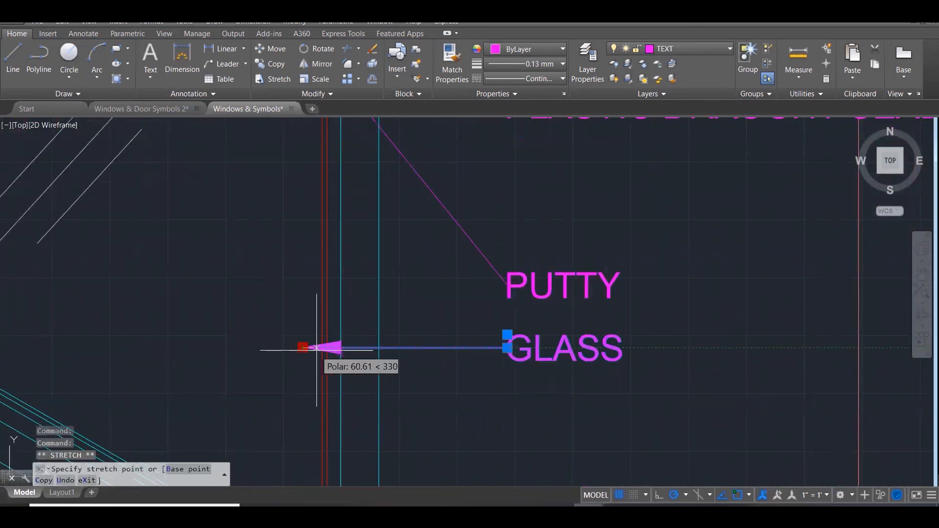
pyautogui.click(324, 348)
pyautogui.scroll(-3, 391, 359)
pyautogui.scroll(-5, 391, 359)
pyautogui.press('Escape')
pyautogui.press('Escape')
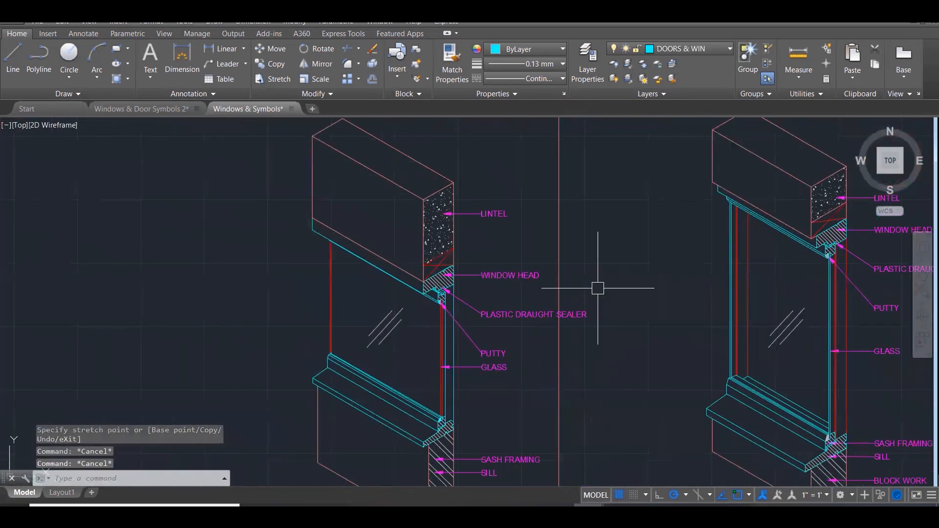
# Move the SASH FRAMING label up from the block wall so its arrow points at the hatched sash framing beside the putty
pyautogui.scroll(-3, 598, 286)
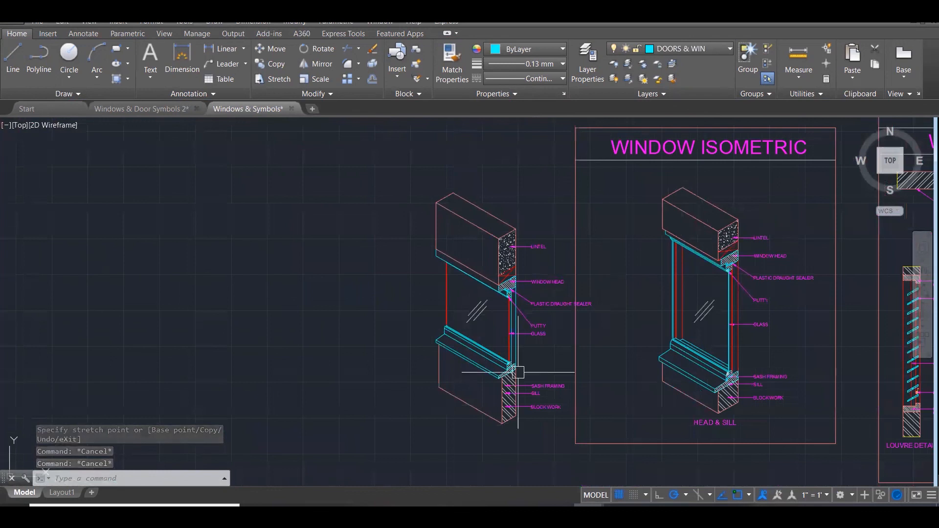
pyautogui.scroll(4, 510, 386)
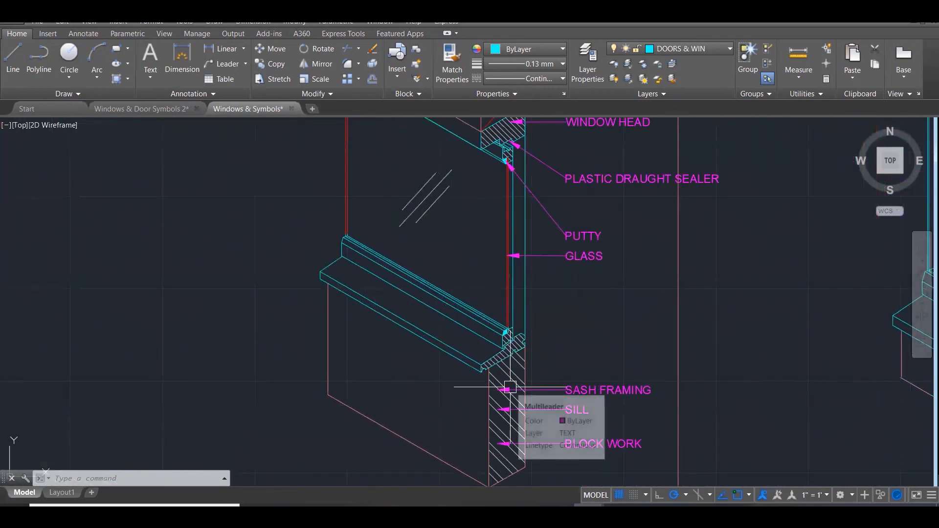
pyautogui.scroll(3, 510, 388)
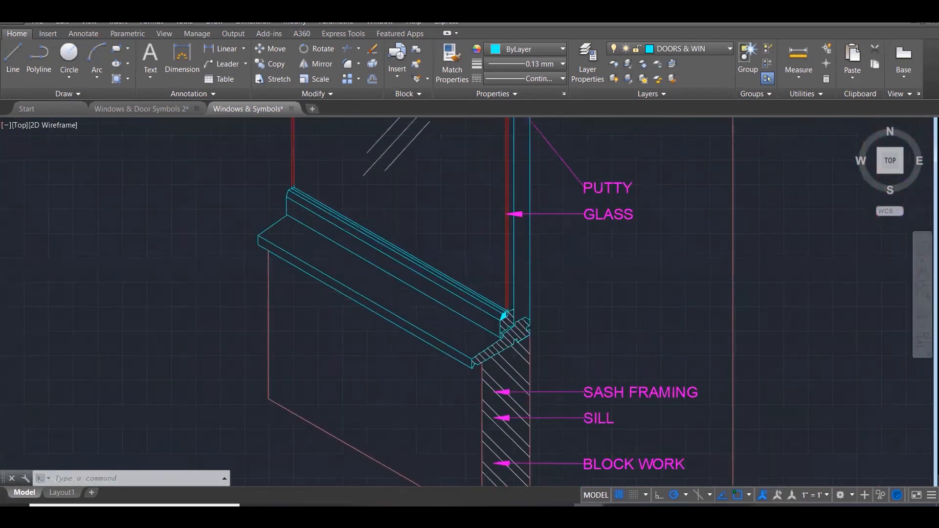
pyautogui.click(528, 399)
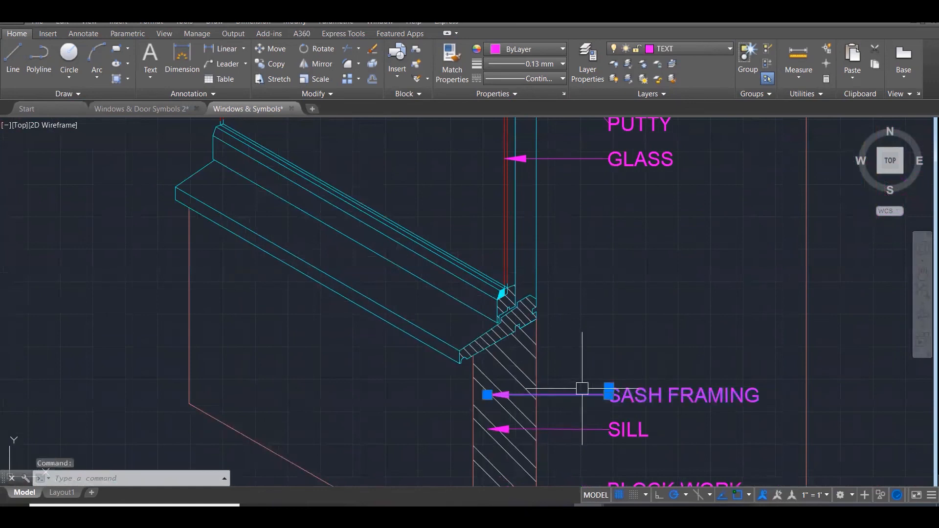
pyautogui.write('m')
pyautogui.press('Return')
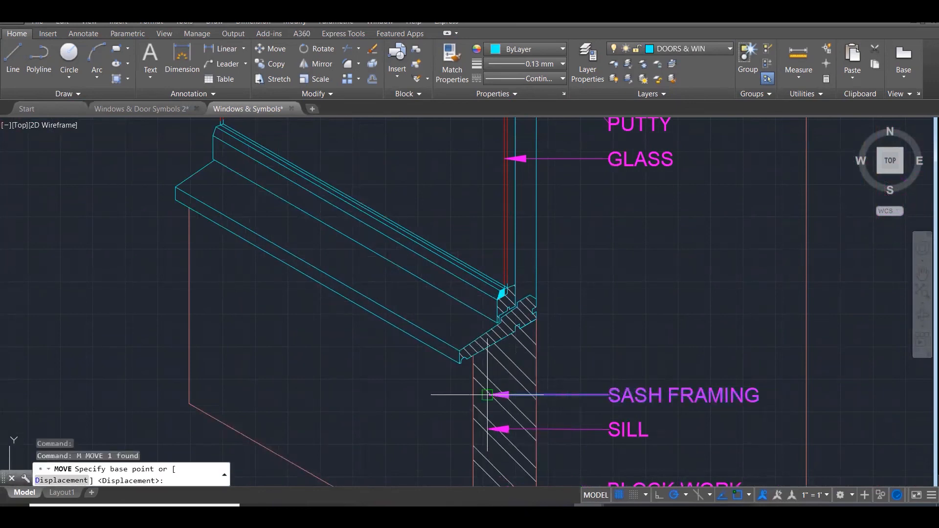
pyautogui.click(487, 395)
pyautogui.scroll(2, 509, 272)
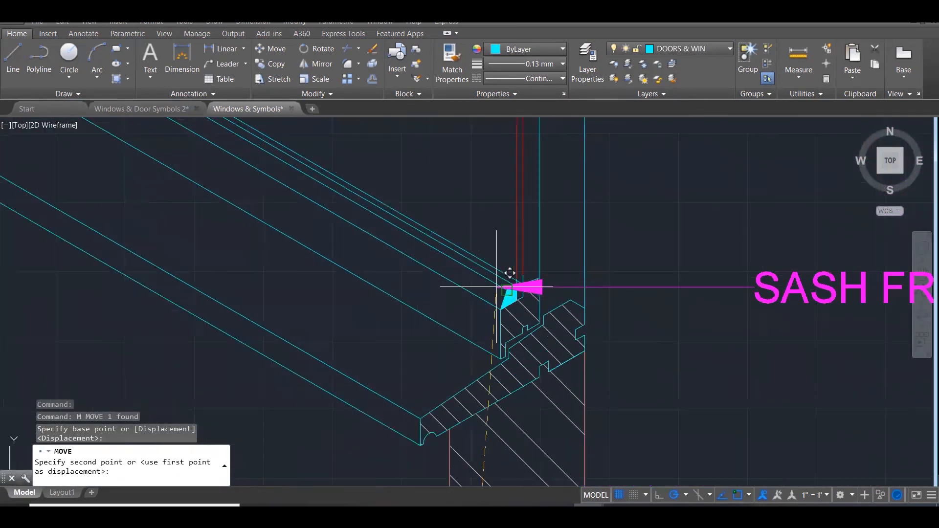
pyautogui.click(530, 292)
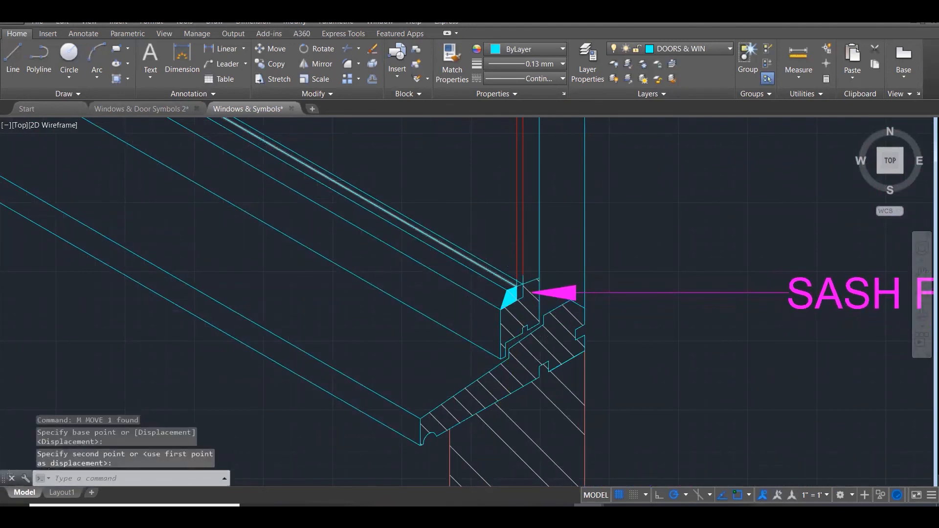
# Move the SILL label up so its arrow points at the hatched sill section, just below the SASH FRAMING label
pyautogui.scroll(-3, 321, 185)
pyautogui.click(463, 344)
pyautogui.write('m')
pyautogui.press('Return')
pyautogui.click(384, 341)
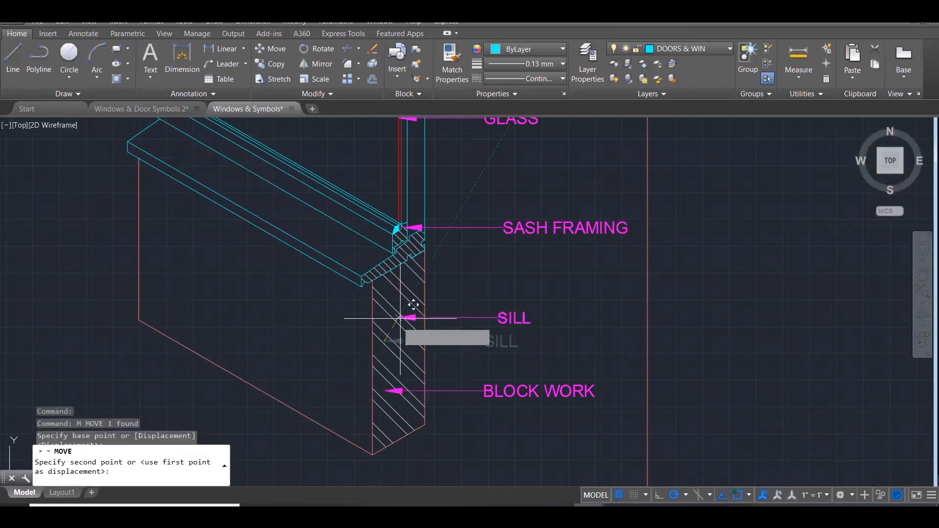
pyautogui.scroll(2, 418, 250)
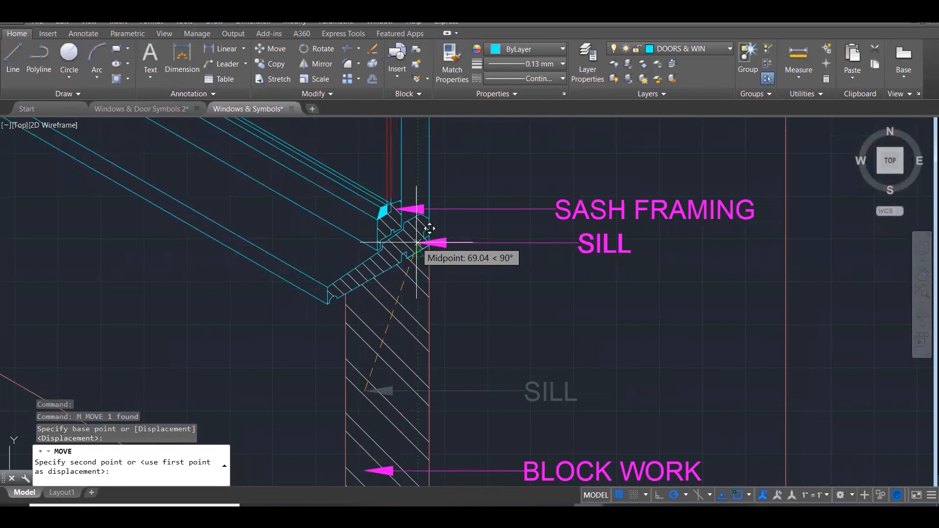
pyautogui.click(416, 248)
pyautogui.scroll(-2, 414, 256)
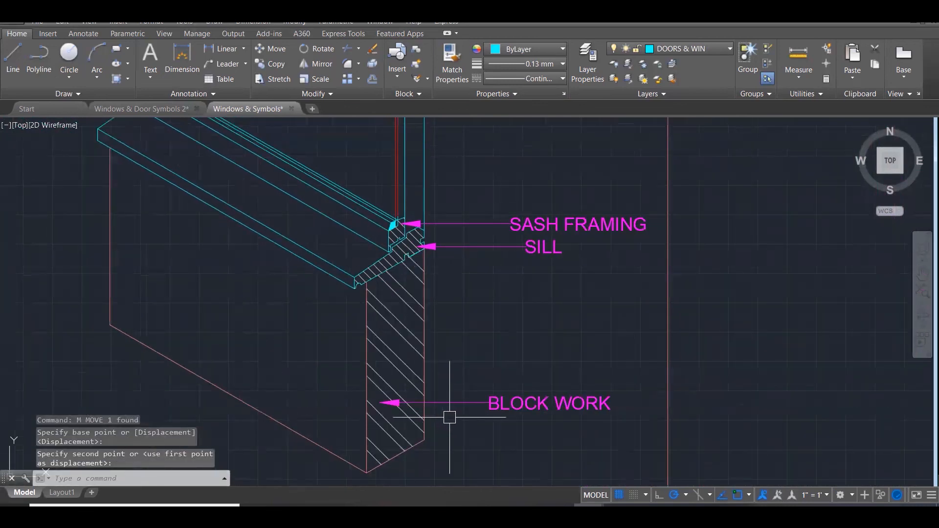
# Move the BLOCK WORK label straight up so its arrow points at the hatched block wall just beneath the sill
pyautogui.click(455, 403)
pyautogui.write('M')
pyautogui.press('Return')
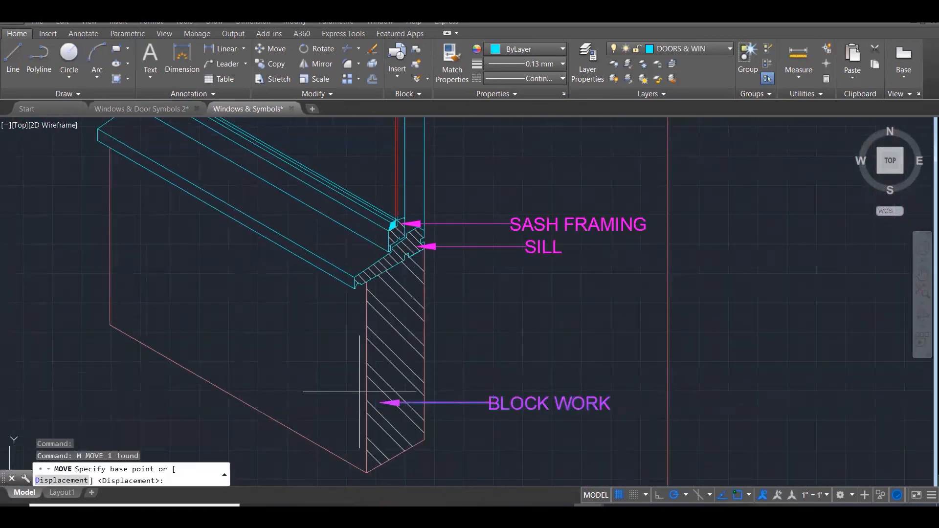
pyautogui.click(385, 403)
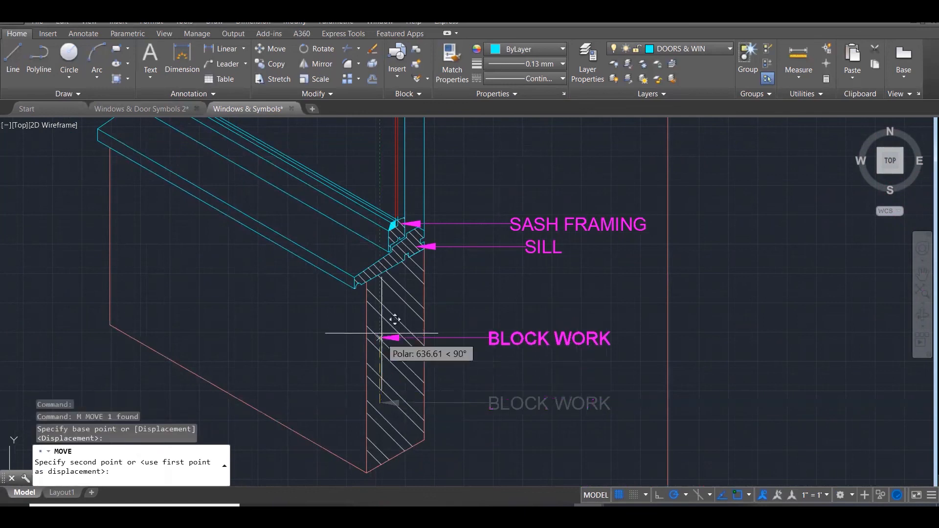
pyautogui.click(379, 295)
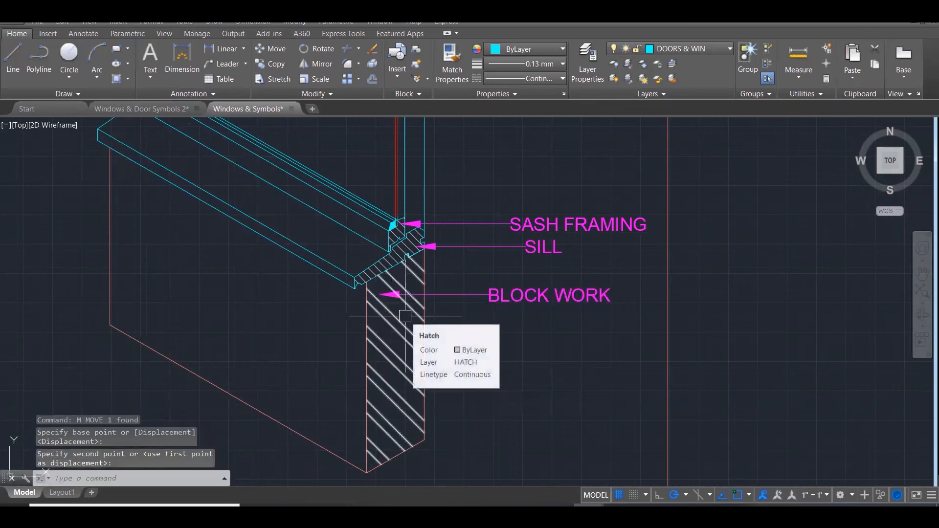
# Copy the SILL label from its arrow tip to a point on the block wall below the BLOCK WORK label
pyautogui.scroll(4, 354, 274)
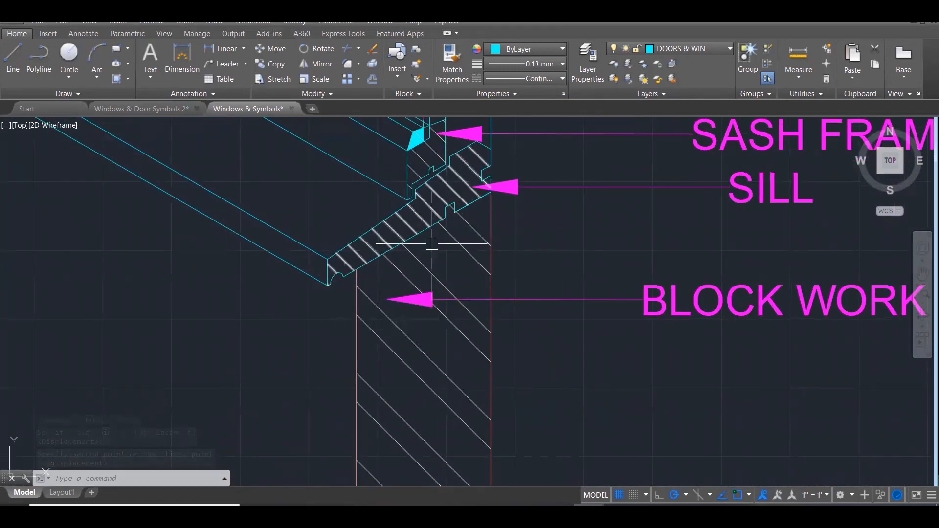
pyautogui.press('Escape')
pyautogui.press('Escape')
pyautogui.click(611, 183)
pyautogui.write('co')
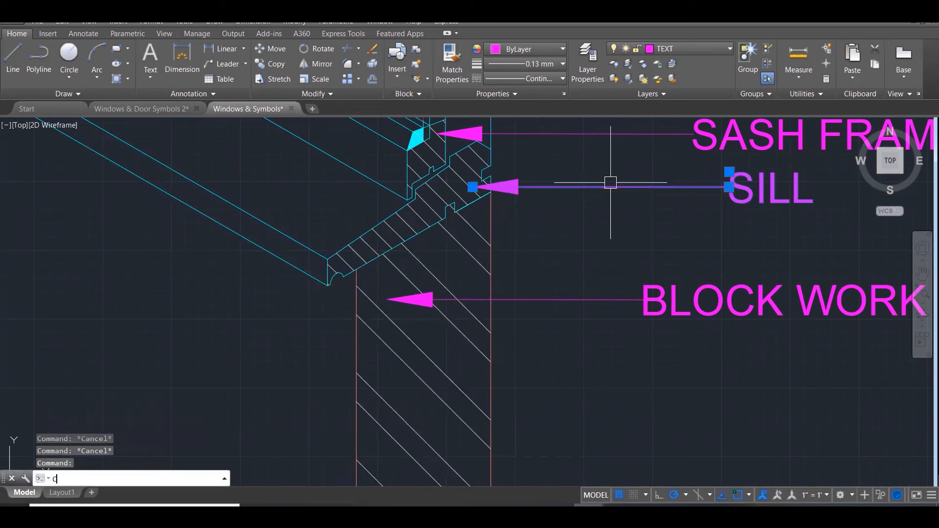
pyautogui.press('Return')
pyautogui.click(473, 187)
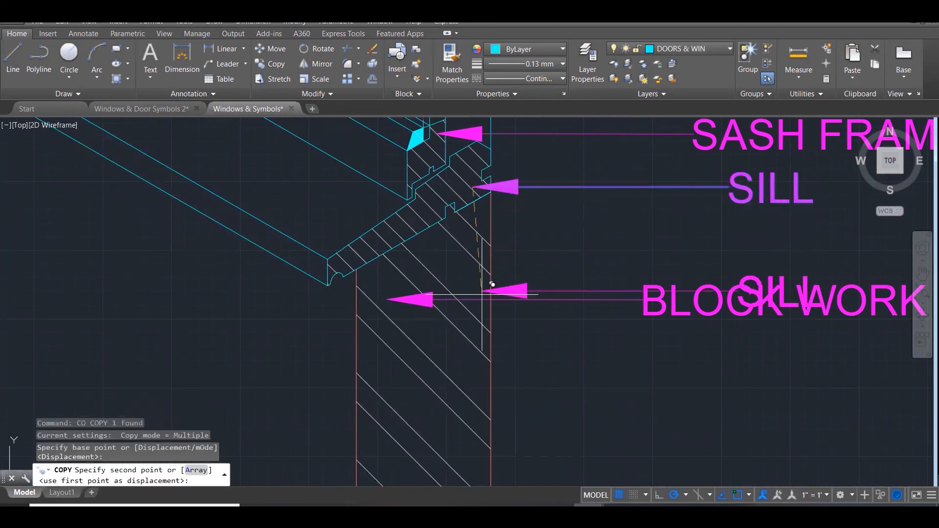
pyautogui.click(476, 429)
pyautogui.press('Escape')
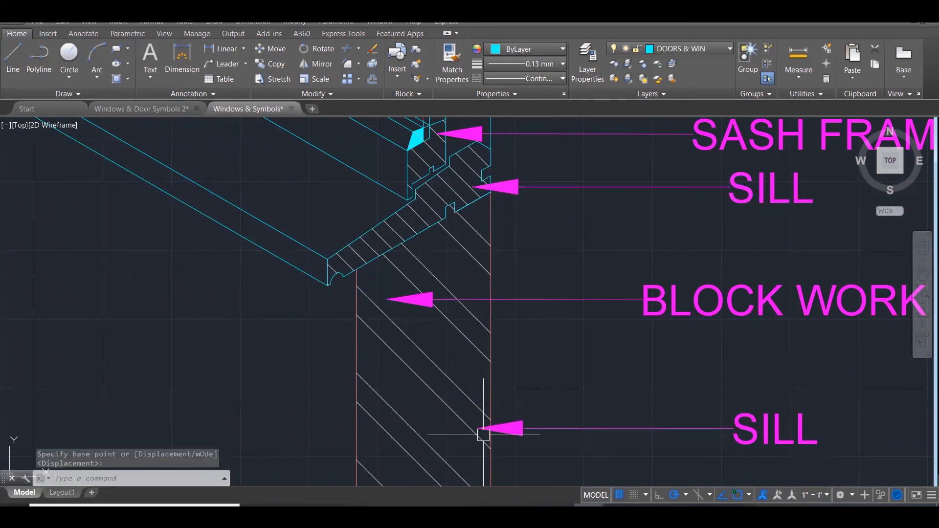
# Stretch the copied SILL leader's arrow tip to the sill's lower outer corner and shift its text further down
pyautogui.click(477, 429)
pyautogui.click(477, 429)
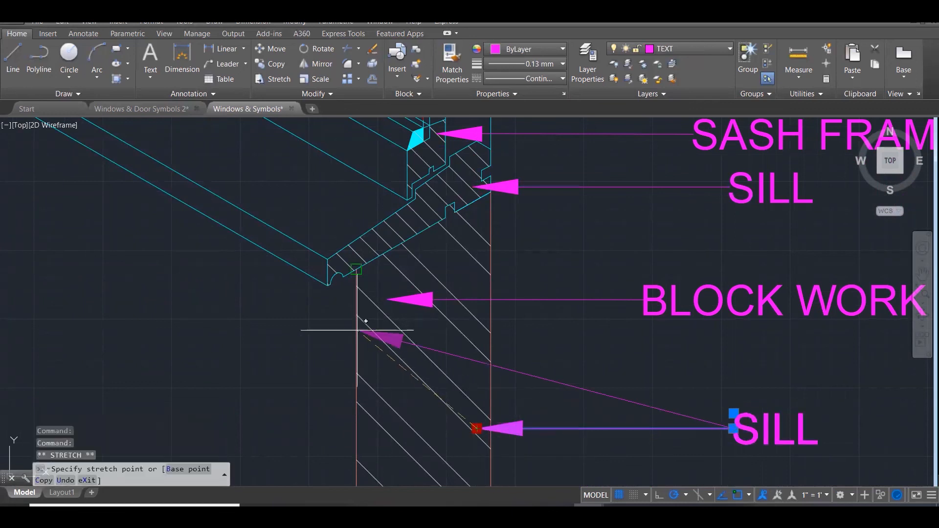
pyautogui.click(327, 286)
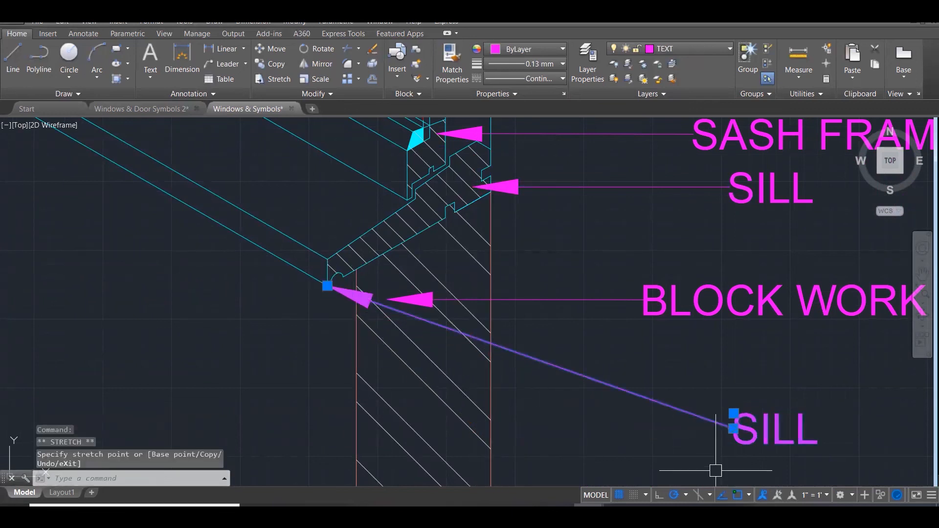
pyautogui.press('Escape')
pyautogui.click(734, 413)
pyautogui.scroll(-4, 724, 431)
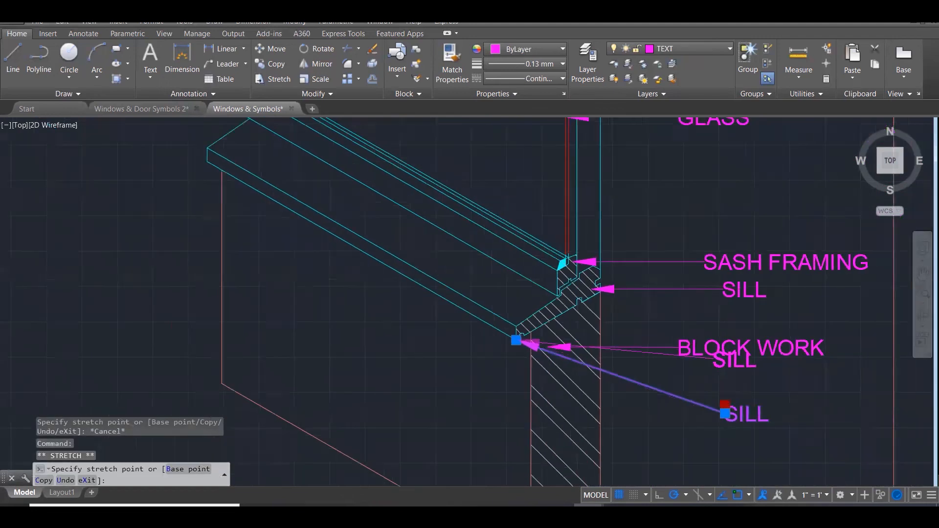
pyautogui.click(722, 437)
pyautogui.press('Escape')
pyautogui.press('Escape')
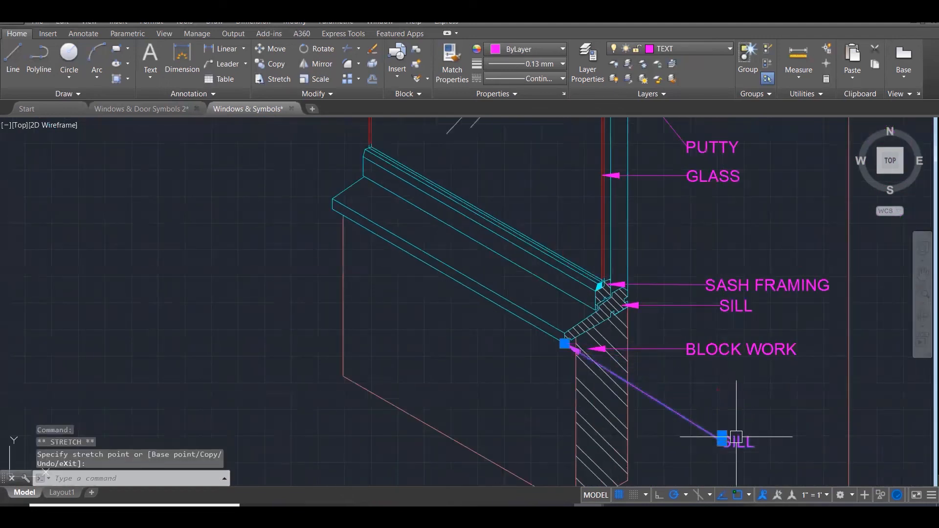
# Change the copied label's text to WATER DRIP
pyautogui.doubleClick(738, 440)
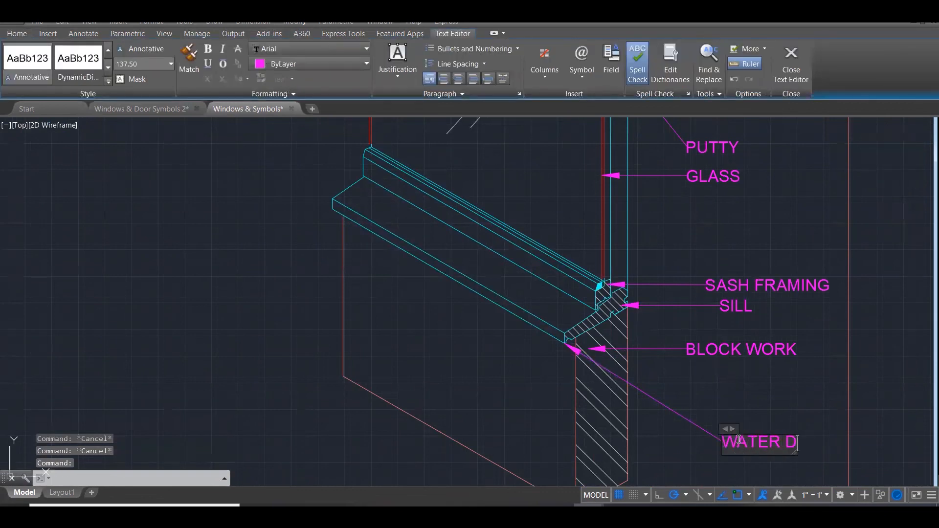
pyautogui.write('P')
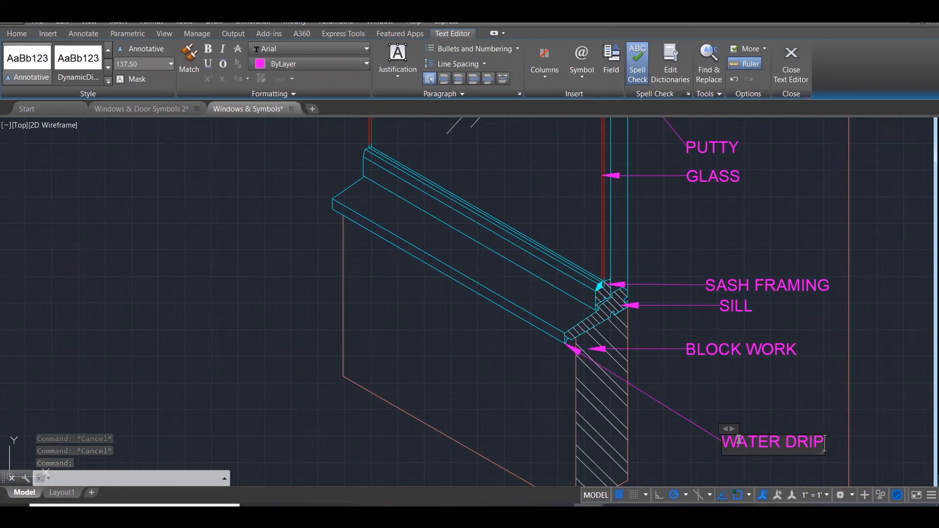
pyautogui.press('Escape')
pyautogui.press('Escape')
pyautogui.press('Escape')
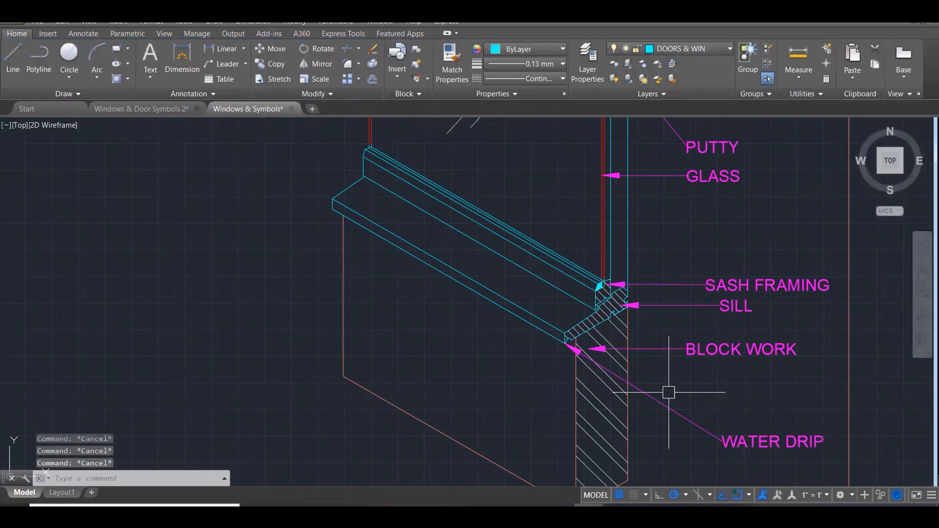
# Draw a horizontal line in the empty space beside the new isometric detail, on the side away from its labels
pyautogui.scroll(-4, 665, 391)
pyautogui.scroll(1, 657, 402)
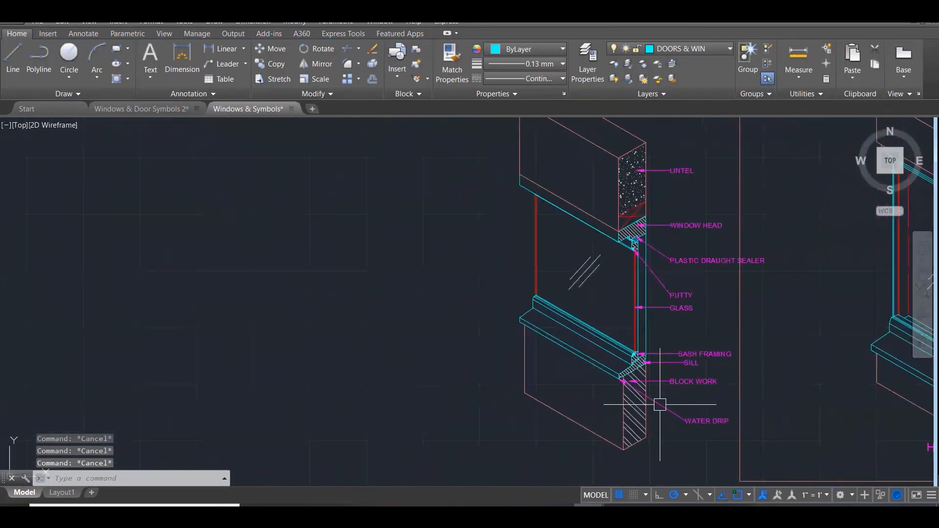
pyautogui.scroll(2, 354, 338)
pyautogui.write('l')
pyautogui.press('Return')
pyautogui.click(171, 360)
pyautogui.click(418, 359)
pyautogui.press('Escape')
# Draw a circle centred on the horizontal line's midpoint, with a radius slightly shorter than half the line
pyautogui.write('c')
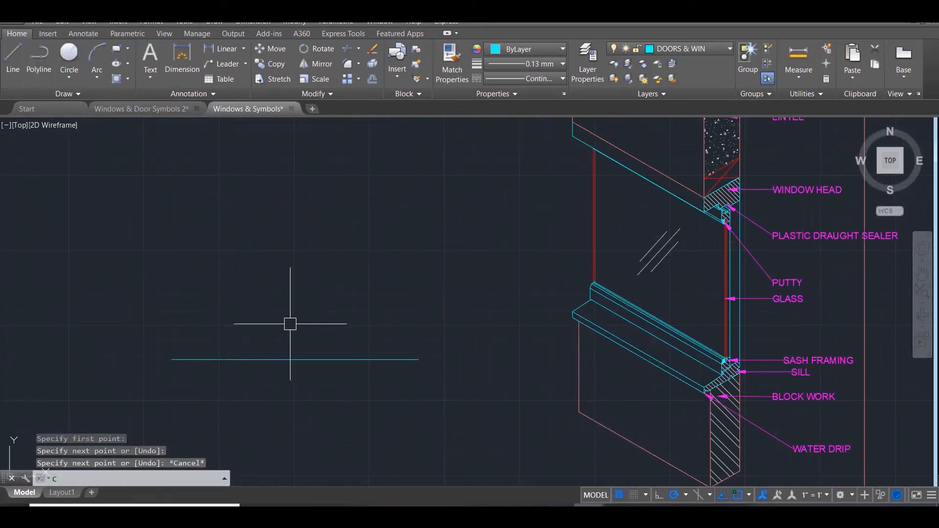
pyautogui.write('c')
pyautogui.press('Return')
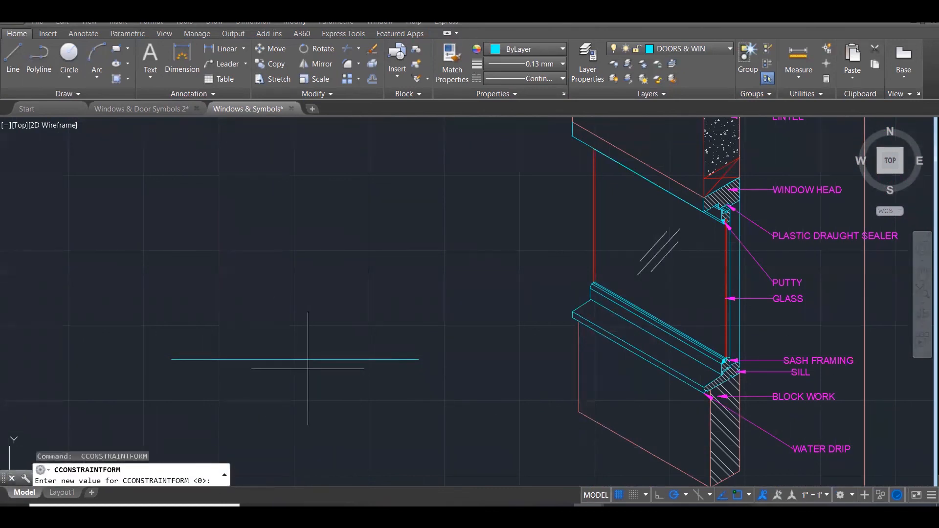
pyautogui.press('Escape')
pyautogui.write('c')
pyautogui.press('Return')
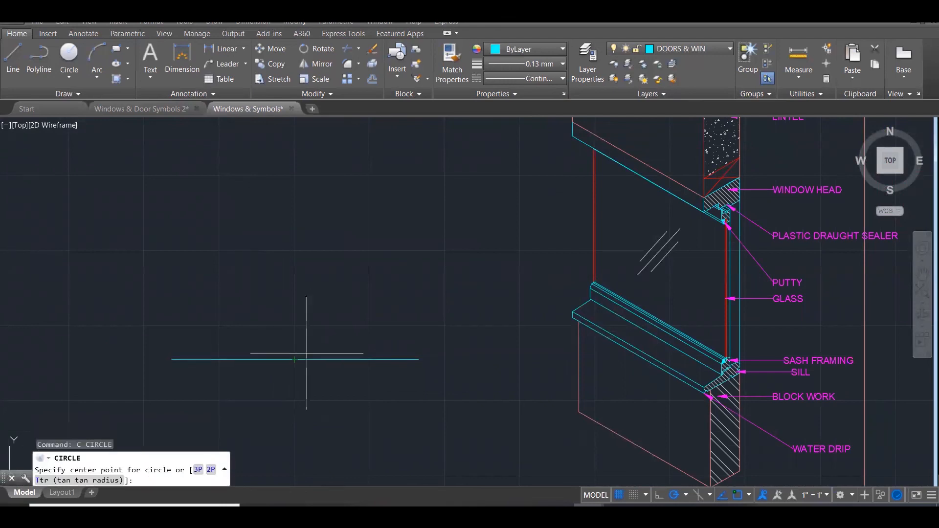
pyautogui.click(294, 360)
pyautogui.click(343, 282)
pyautogui.press('Escape')
pyautogui.press('Escape')
# Trim away the circle's lower half and the line segment inside it, leaving an arch with two short end stubs
pyautogui.write('tr')
pyautogui.press('Return')
pyautogui.click(433, 396)
pyautogui.click(163, 328)
pyautogui.press('Return')
pyautogui.click(241, 433)
pyautogui.click(287, 360)
pyautogui.press('Escape')
pyautogui.press('Escape')
pyautogui.press('Escape')
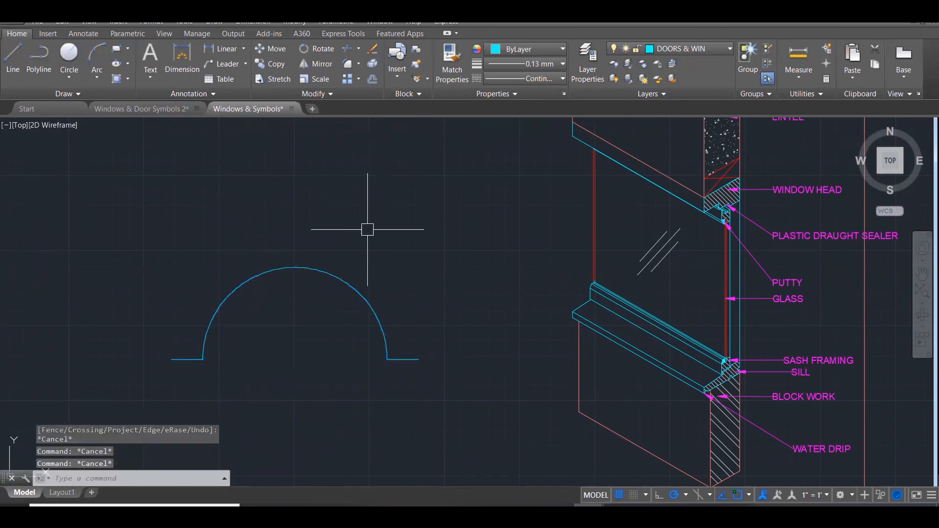
# Extend the arch's outer stub with a horizontal line, a vertical edge upwards and a sloping top edge rising towards the isometric detail
pyautogui.write('l')
pyautogui.press('Return')
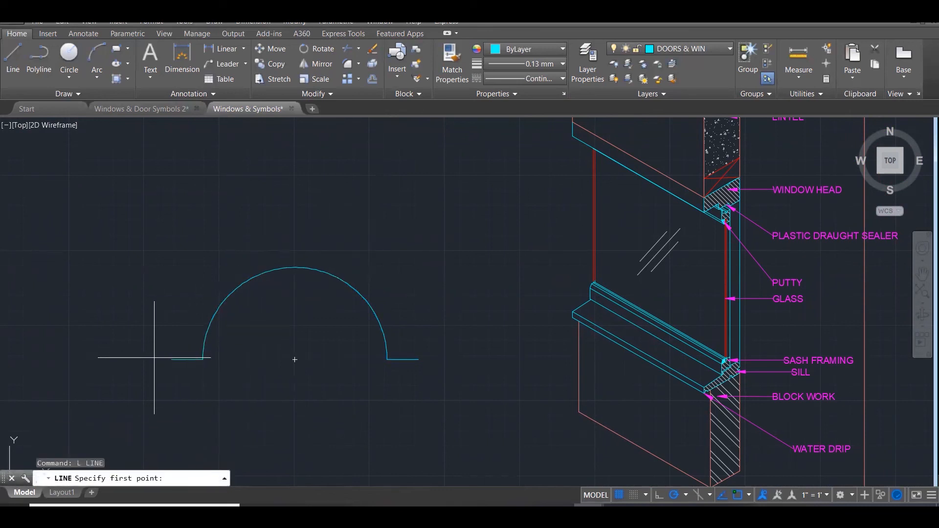
pyautogui.click(172, 359)
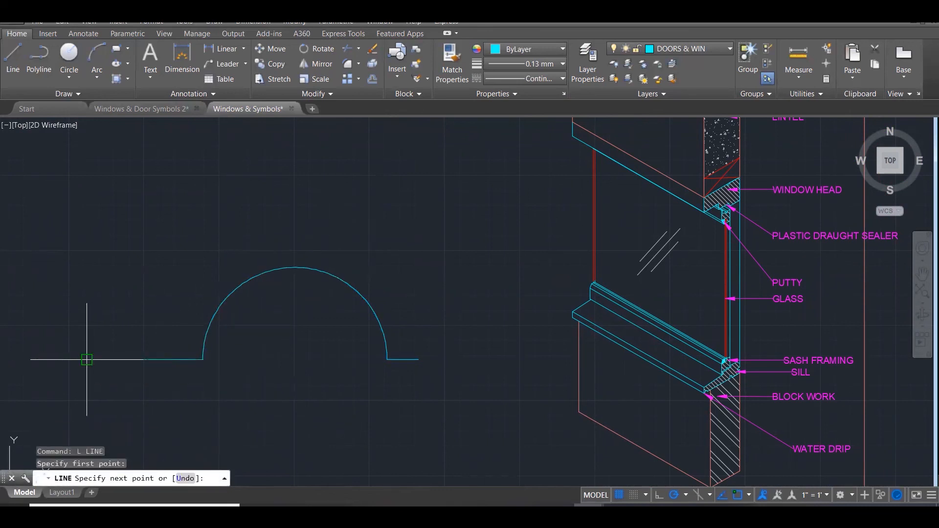
pyautogui.click(87, 360)
pyautogui.click(88, 216)
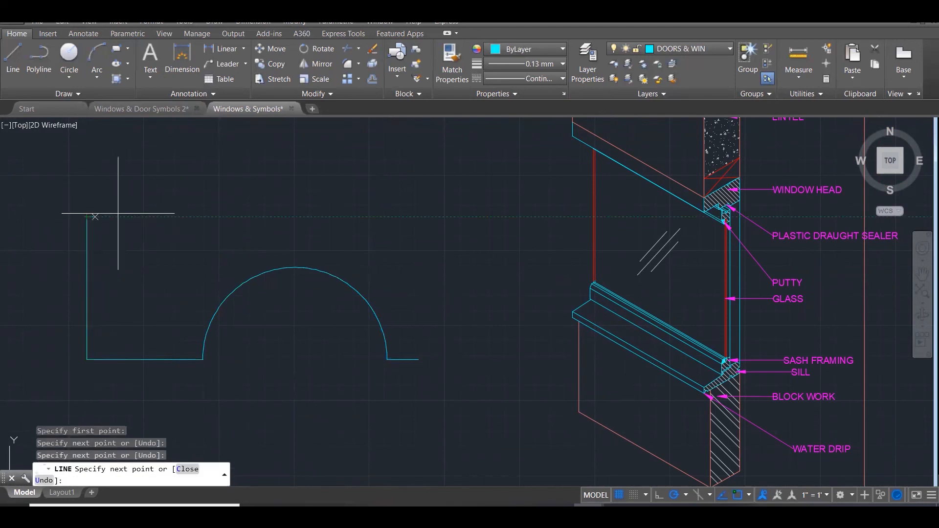
pyautogui.click(523, 149)
pyautogui.press('Escape')
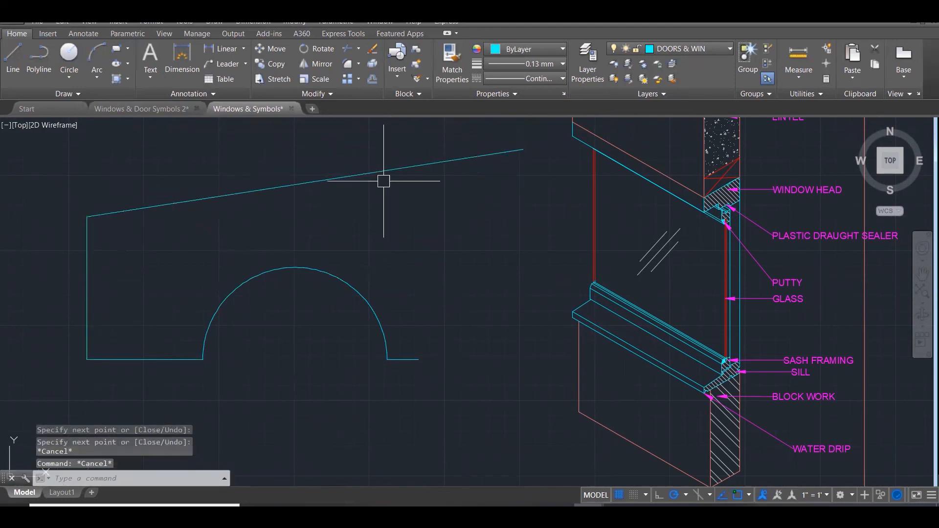
pyautogui.scroll(-2, 577, 313)
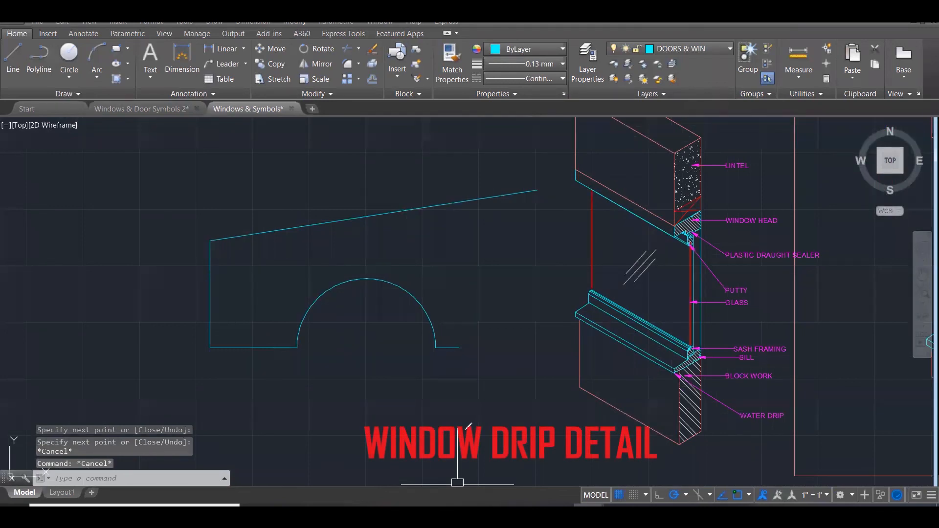
pyautogui.moveTo(394, 133)
pyautogui.mouseDown()
pyautogui.moveTo(482, 163)
pyautogui.moveTo(453, 189)
pyautogui.moveTo(331, 200)
pyautogui.moveTo(193, 240)
pyautogui.moveTo(203, 307)
pyautogui.moveTo(196, 346)
pyautogui.moveTo(297, 356)
pyautogui.moveTo(326, 301)
pyautogui.moveTo(378, 288)
pyautogui.moveTo(363, 326)
pyautogui.moveTo(353, 457)
pyautogui.mouseUp()
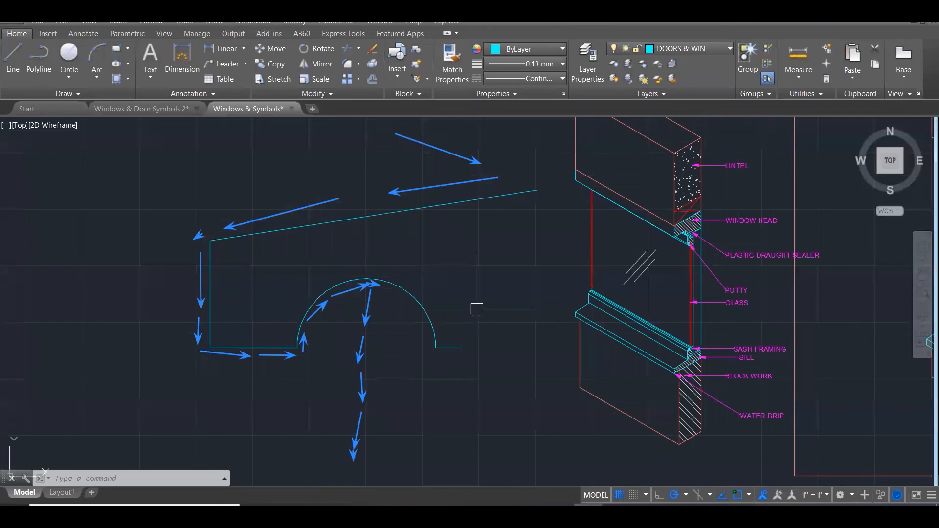
# Extend the arch's inner stub horizontally towards the isometric detail and add a vertical wall-face line downwards from its end
pyautogui.write('L')
pyautogui.press('Return')
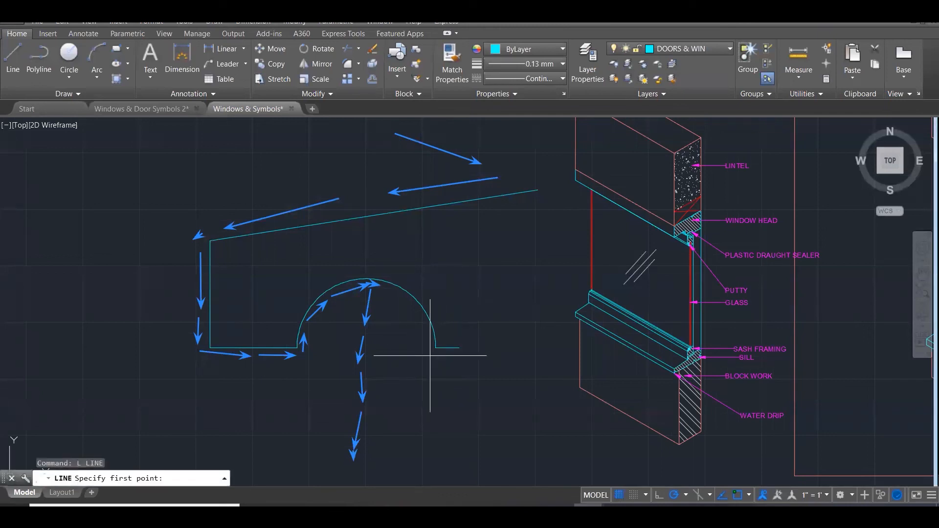
pyautogui.click(459, 348)
pyautogui.click(523, 348)
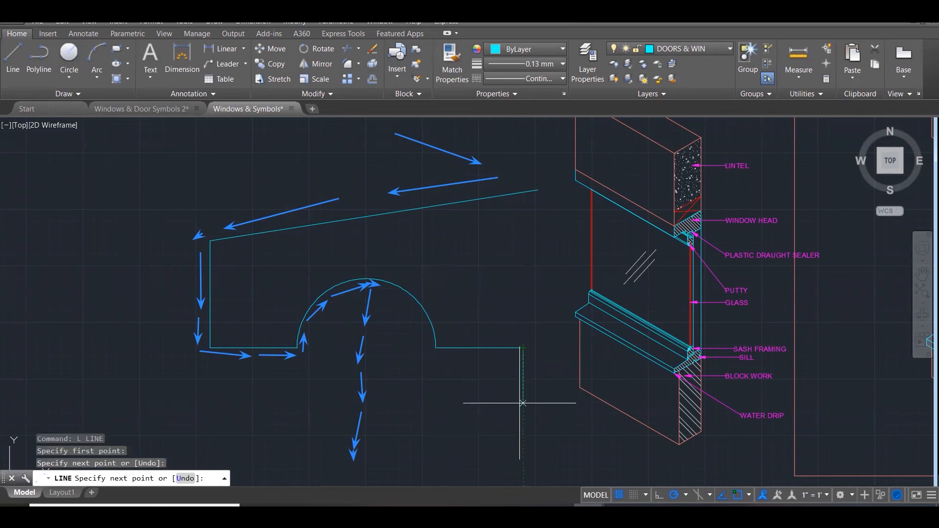
pyautogui.click(523, 437)
pyautogui.press('Escape')
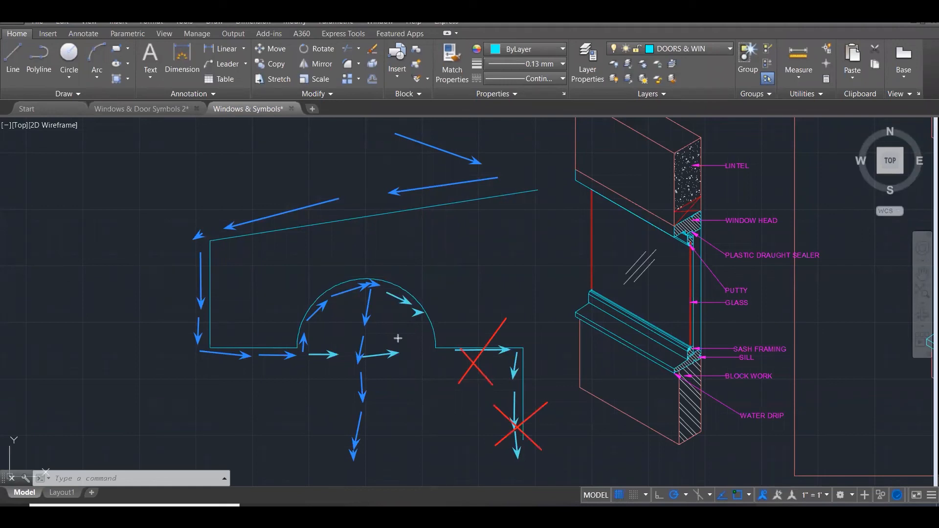
pyautogui.press('e')
pyautogui.click(406, 300)
pyautogui.click(417, 312)
pyautogui.click(397, 349)
pyautogui.moveTo(308, 329)
pyautogui.mouseDown()
pyautogui.moveTo(368, 293)
pyautogui.moveTo(364, 402)
pyautogui.mouseUp()
pyautogui.moveTo(366, 410); pyautogui.dragTo(367, 457)
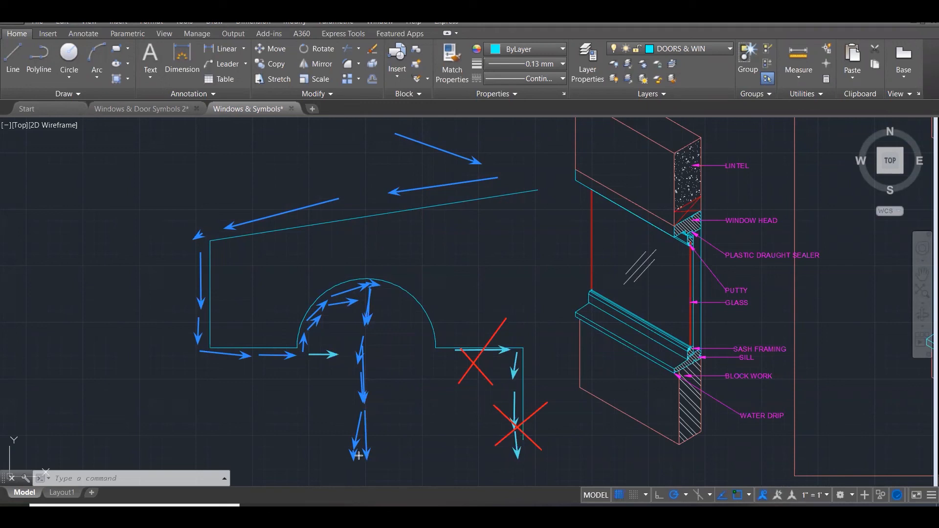
pyautogui.moveTo(424, 333); pyautogui.dragTo(421, 423)
pyautogui.moveTo(398, 332); pyautogui.dragTo(397, 428)
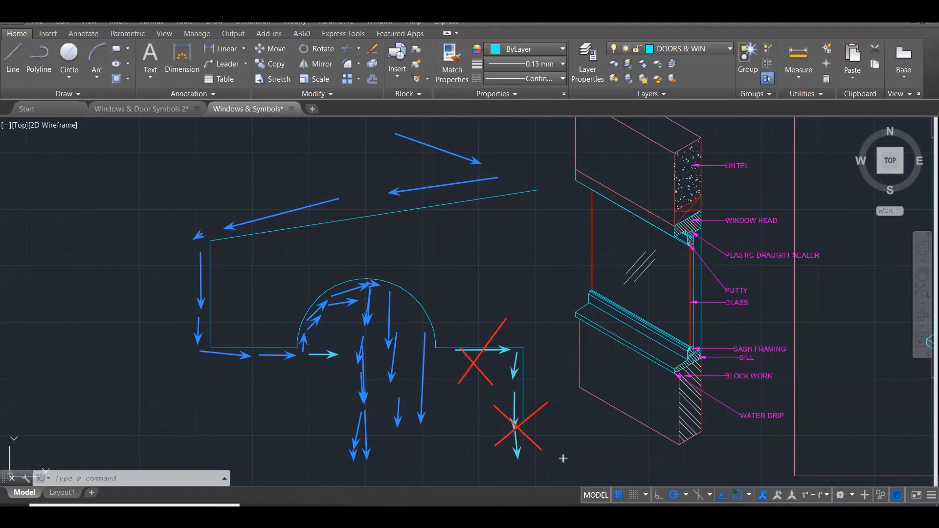
pyautogui.press('Escape')
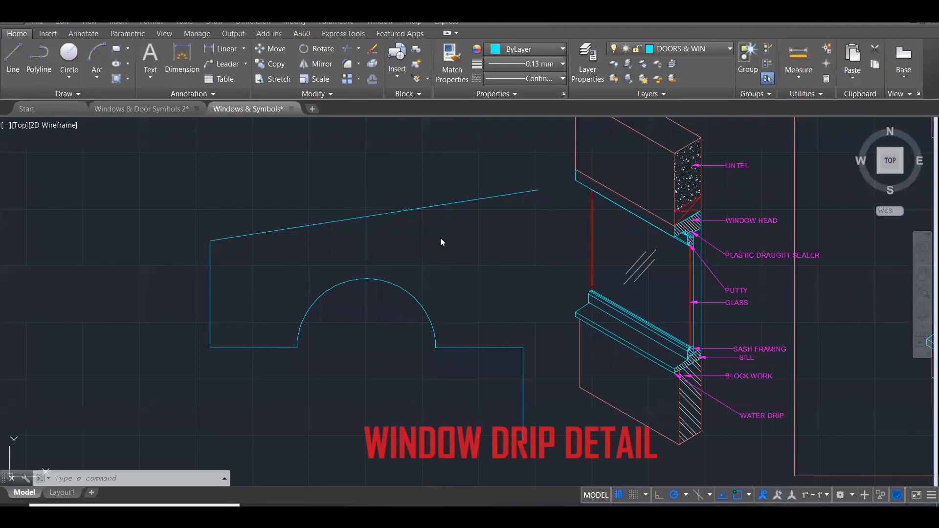
# Erase the whole enlarged drip groove sketch beside the isometric detail
pyautogui.scroll(-1, 402, 246)
pyautogui.press('Escape')
pyautogui.press('Escape')
pyautogui.click(538, 395)
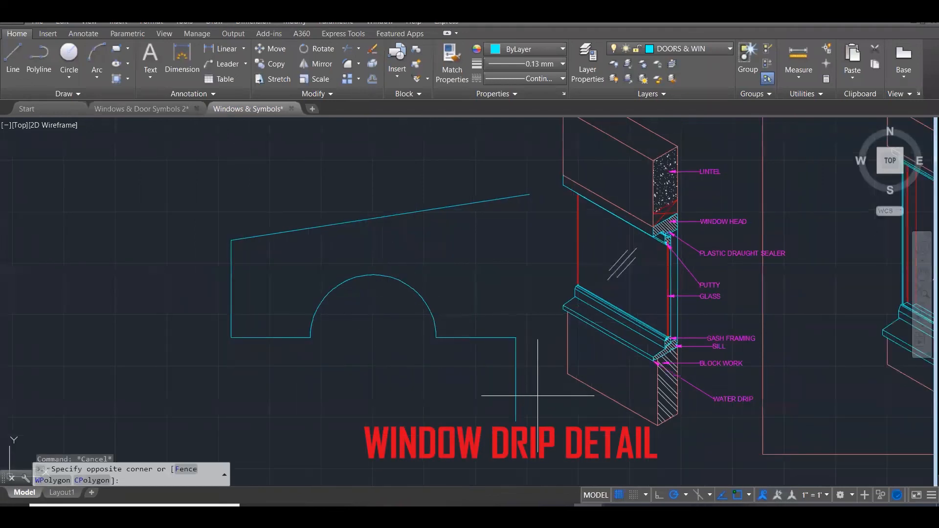
pyautogui.click(208, 194)
pyautogui.press('Delete')
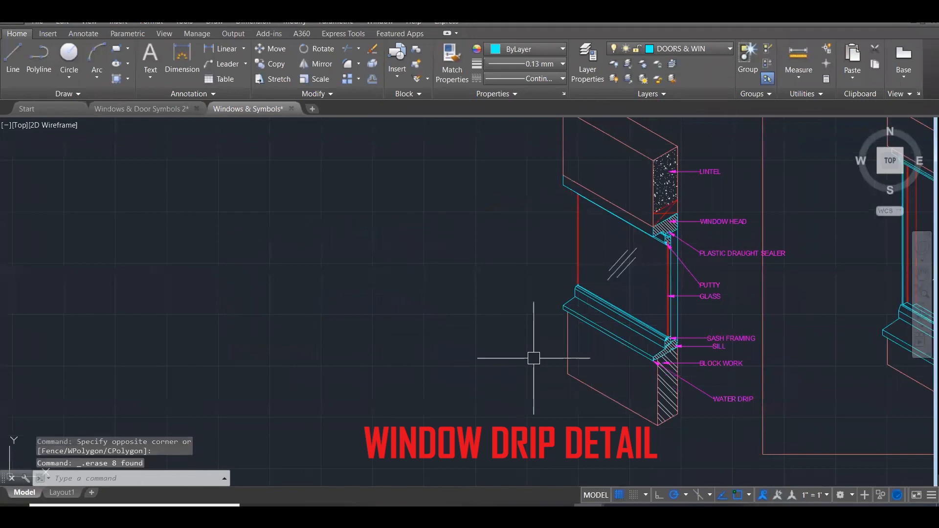
# Examine the water drip groove under the sill's front edge, and the overall layout of the window sheets
pyautogui.scroll(1, 658, 390)
pyautogui.scroll(5, 659, 391)
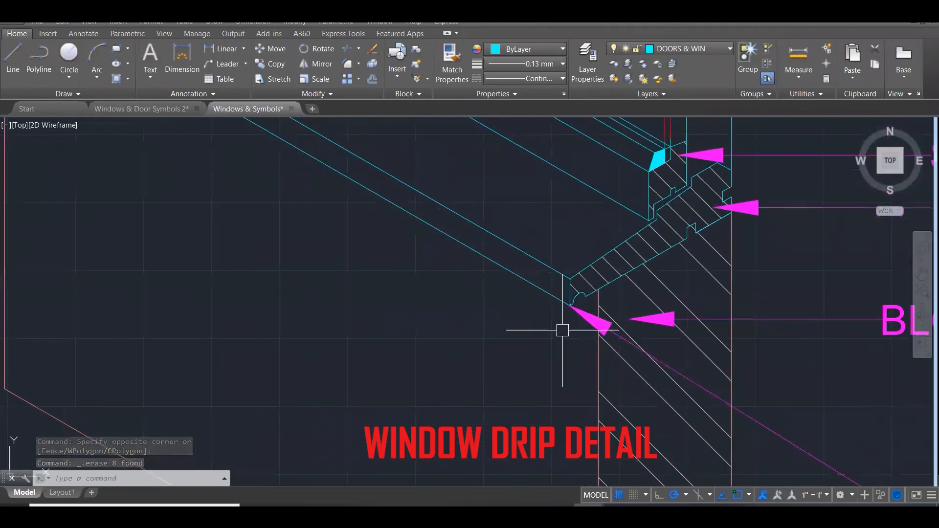
pyautogui.scroll(-4, 562, 330)
pyautogui.scroll(-8, 563, 330)
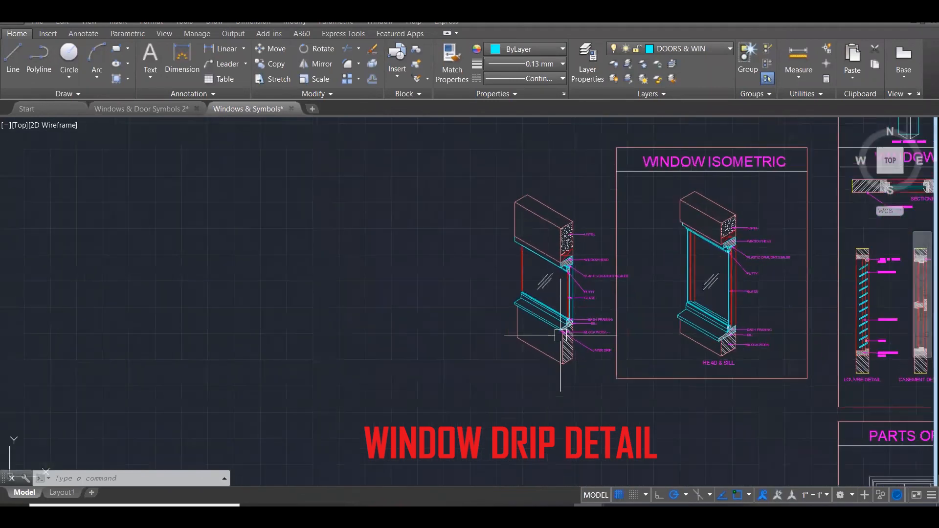
pyautogui.scroll(-1, 561, 331)
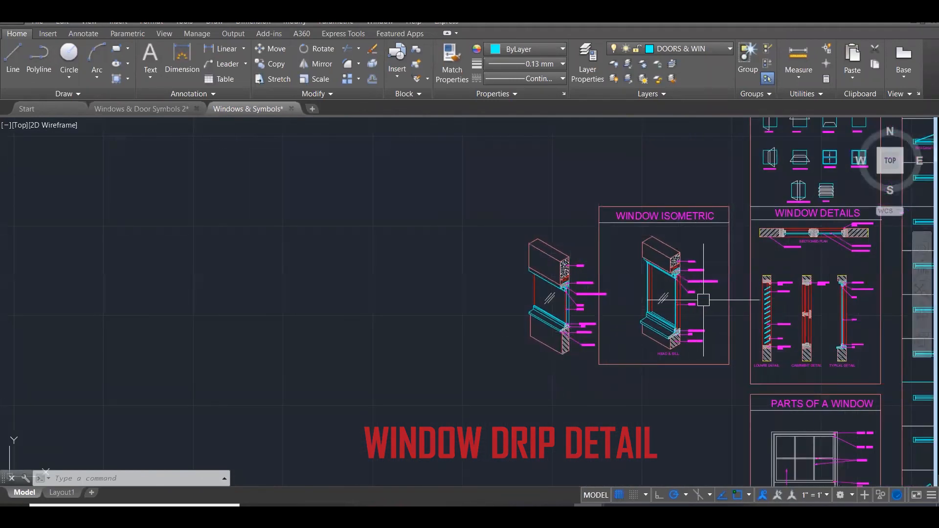
pyautogui.scroll(1, 703, 299)
pyautogui.scroll(-3, 562, 369)
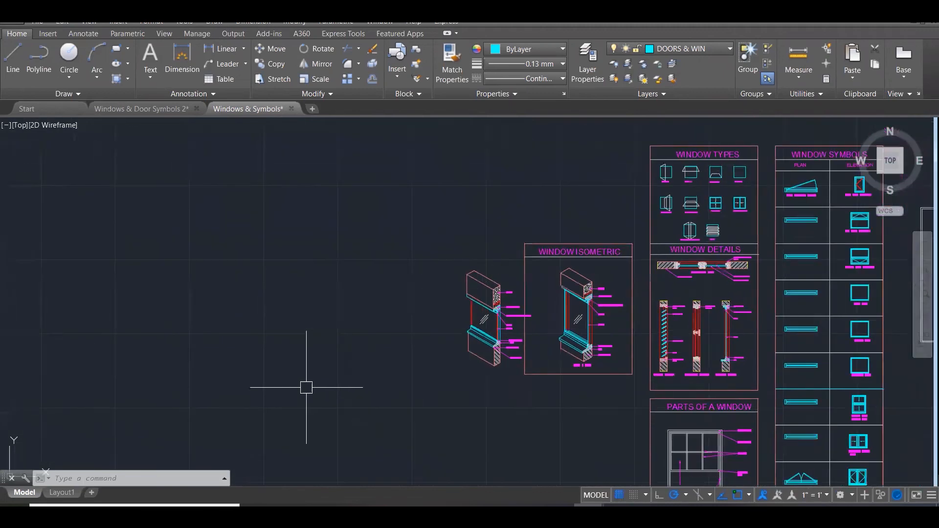
pyautogui.scroll(-1, 576, 272)
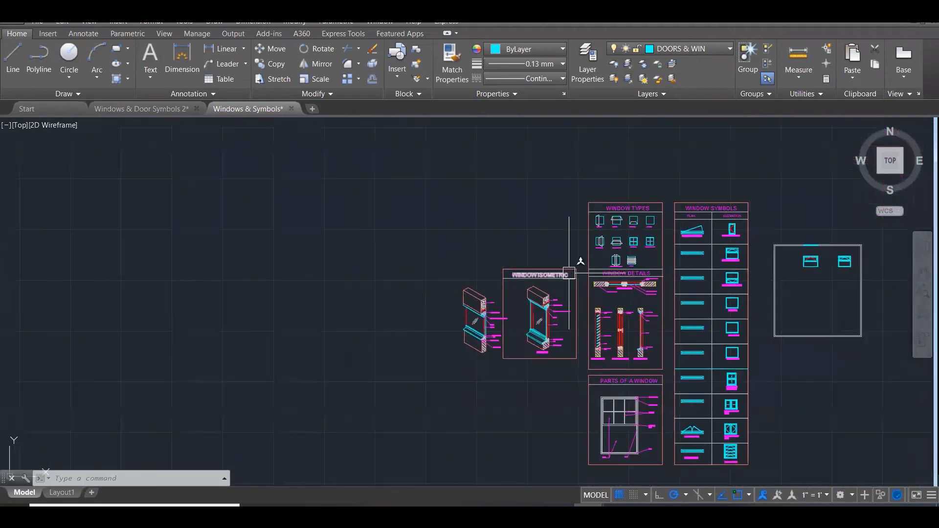
pyautogui.scroll(-1, 477, 260)
pyautogui.scroll(4, 697, 432)
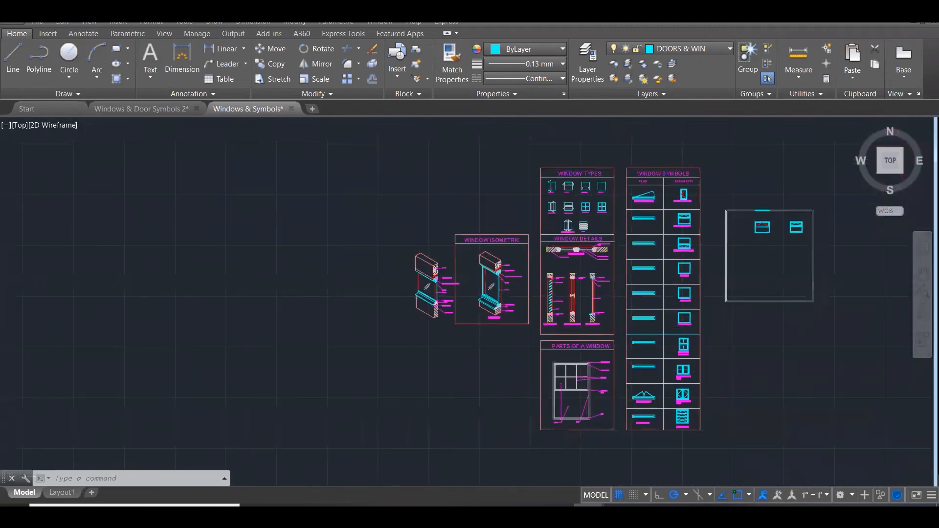
pyautogui.scroll(-1, 697, 432)
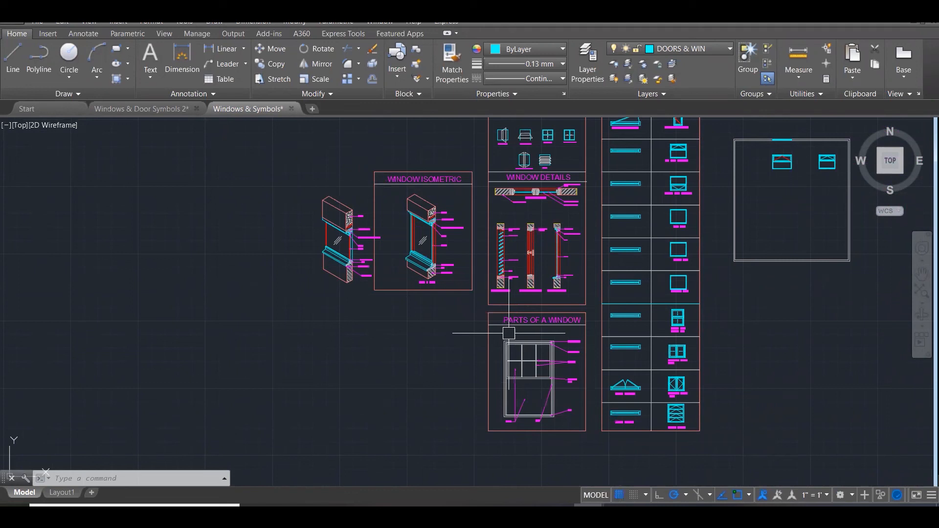
pyautogui.scroll(-2, 553, 294)
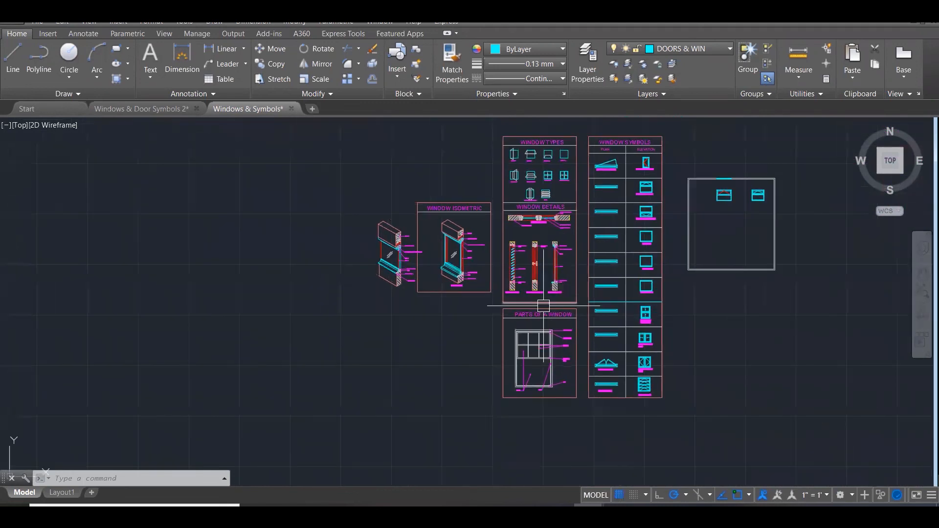
pyautogui.scroll(2, 634, 156)
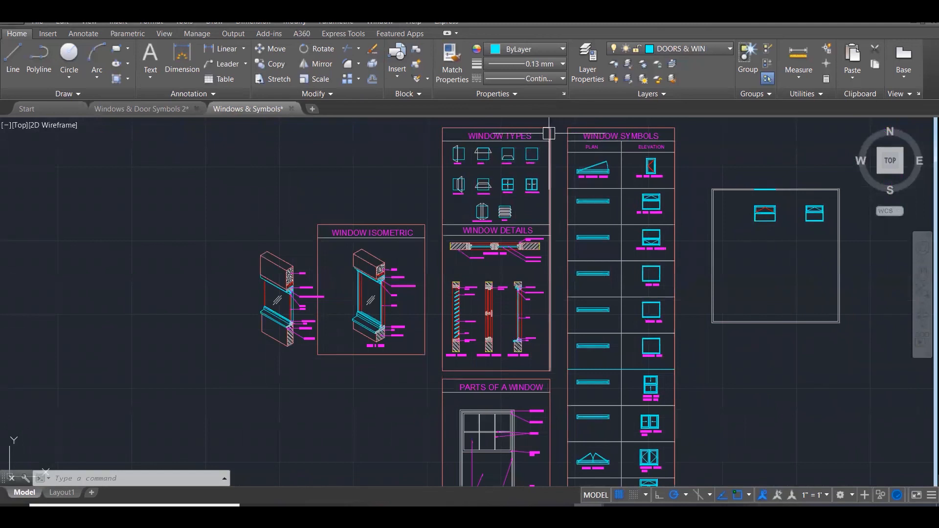
# Review the WINDOW TYPES and WINDOW SYMBOLS sheets, and the window elevation blocks placed in the sample room outline
pyautogui.scroll(3, 548, 133)
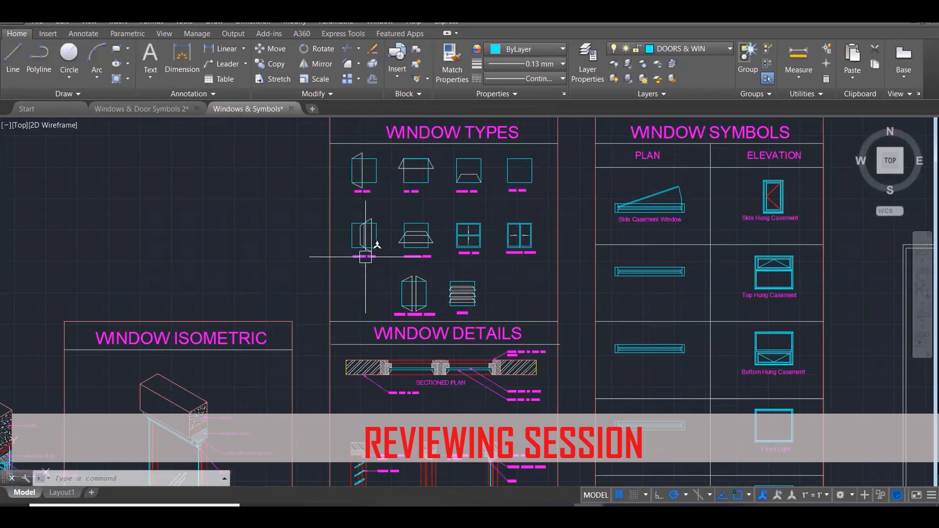
pyautogui.scroll(2, 436, 263)
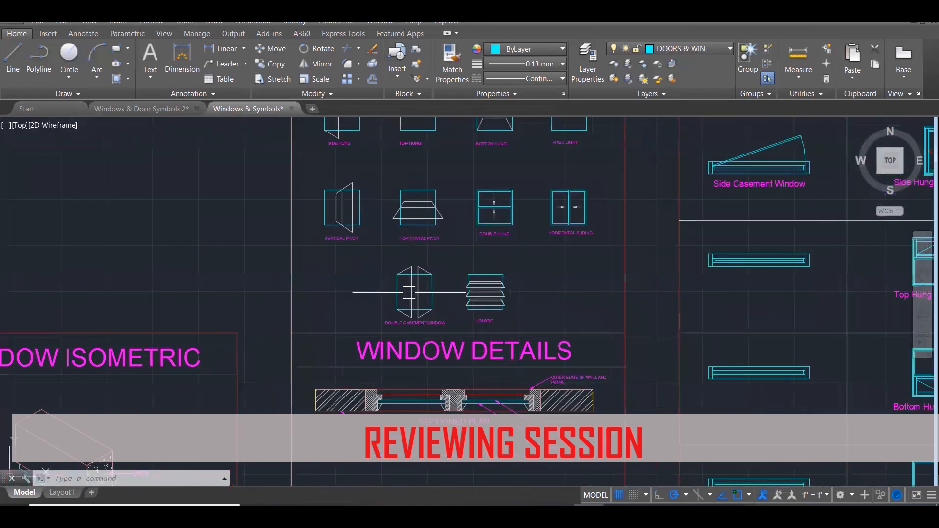
pyautogui.moveTo(436, 263); pyautogui.dragTo(430, 336, button='middle')
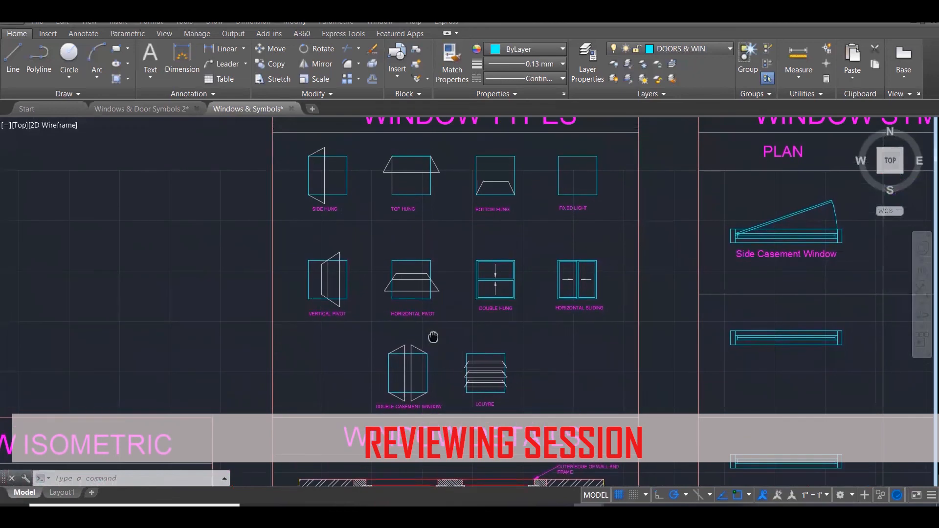
pyautogui.scroll(-2, 430, 338)
pyautogui.scroll(-2, 430, 336)
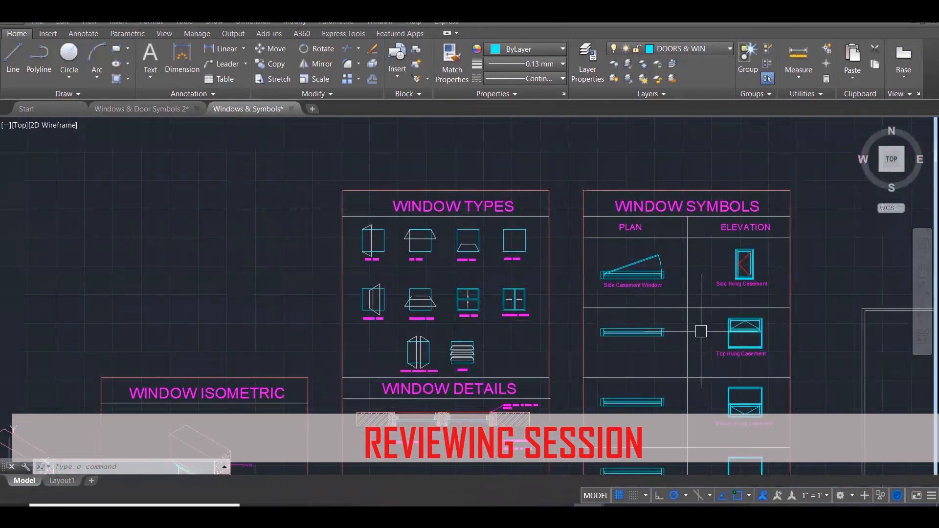
pyautogui.scroll(1, 597, 287)
pyautogui.moveTo(597, 287)
pyautogui.mouseDown(button='middle')
pyautogui.moveTo(543, 266)
pyautogui.moveTo(546, 278)
pyautogui.mouseUp(button='middle')
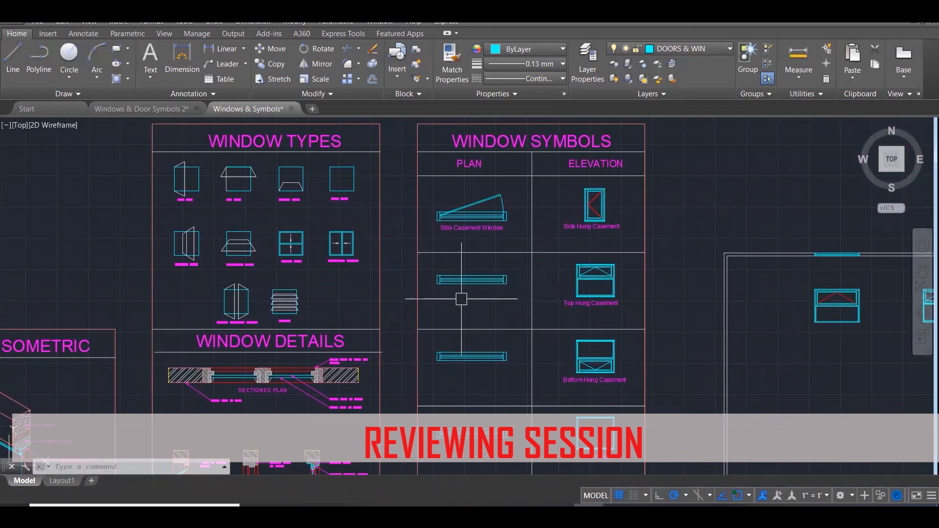
pyautogui.scroll(-1, 420, 306)
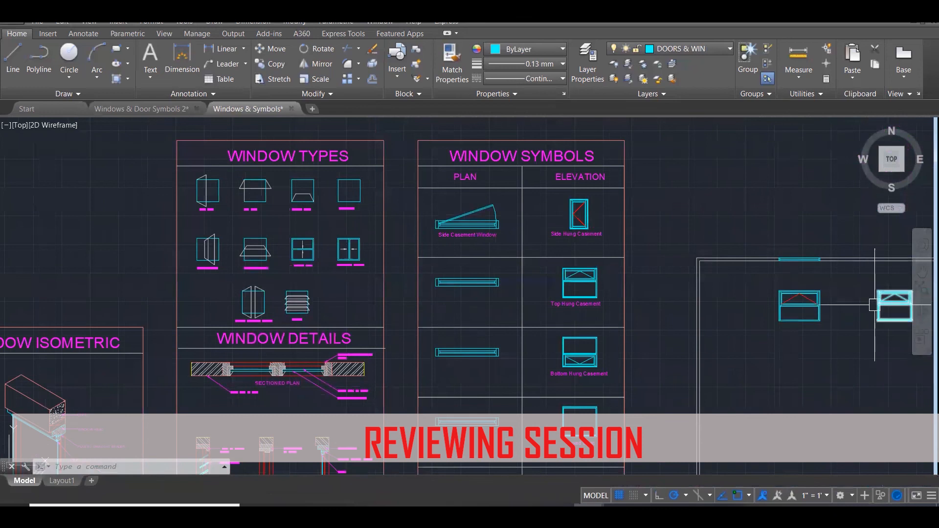
pyautogui.moveTo(875, 306)
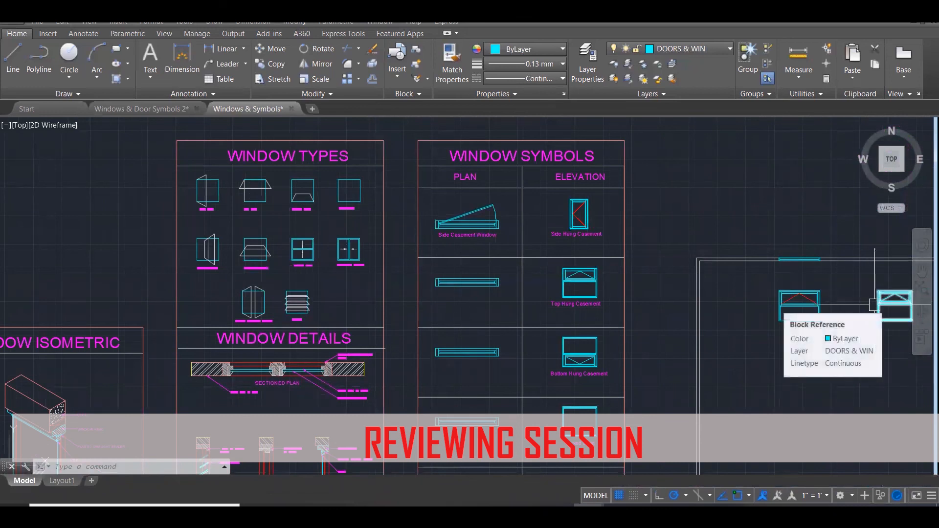
# Browse the drawing's gallery of insertable blocks down to its window blocks, and close it without inserting any
pyautogui.click(43, 35)
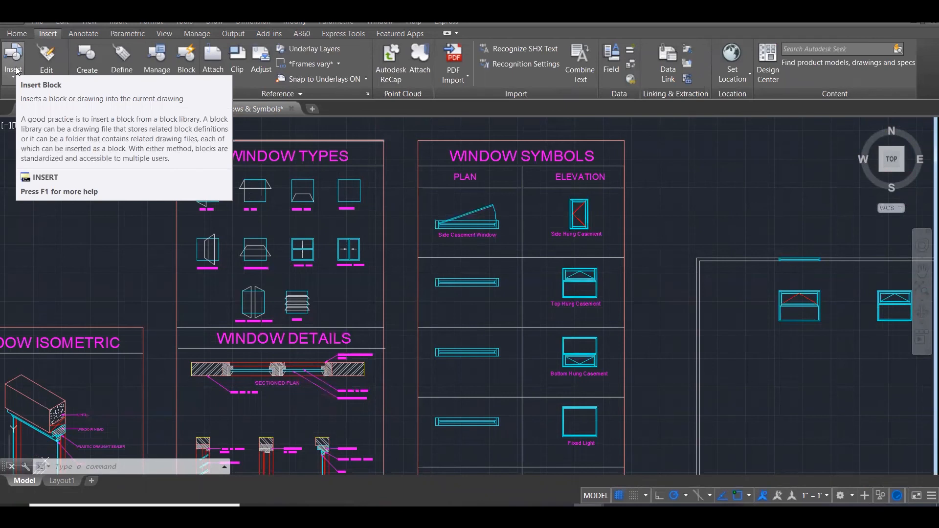
pyautogui.click(16, 70)
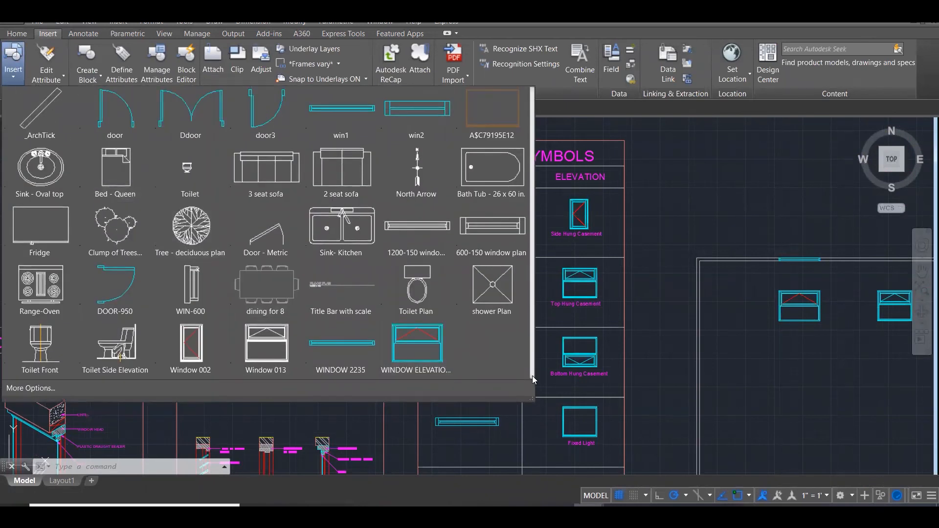
pyautogui.click(15, 73)
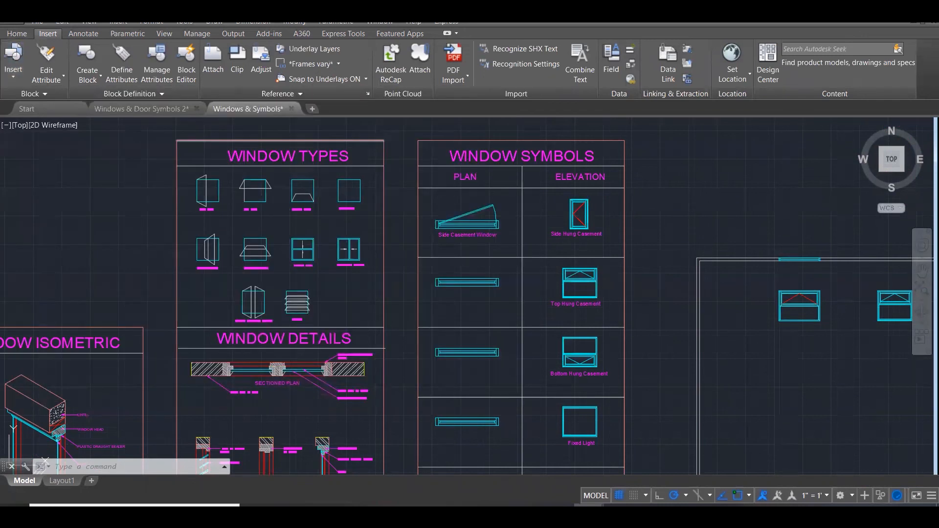
# Examine the labelled diagram in the PARTS OF A WINDOW sheet
pyautogui.scroll(-5, 675, 287)
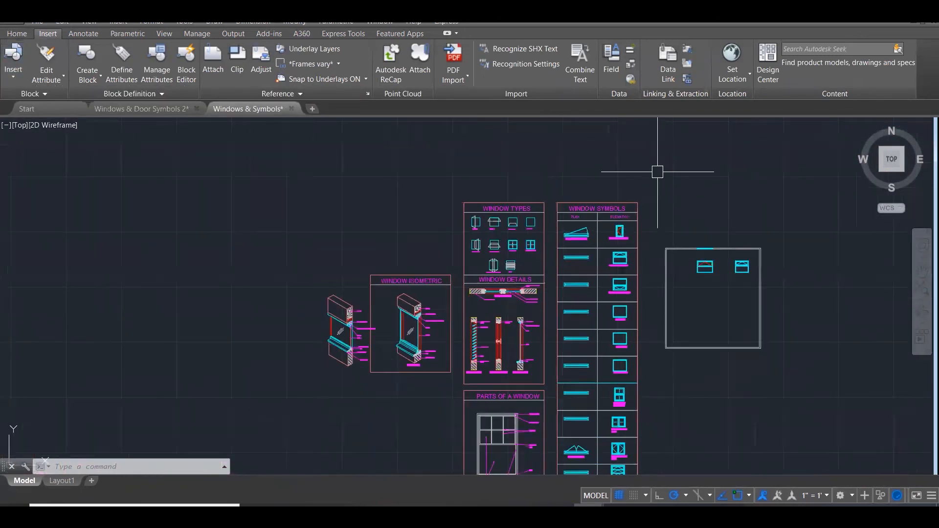
pyautogui.scroll(4, 557, 366)
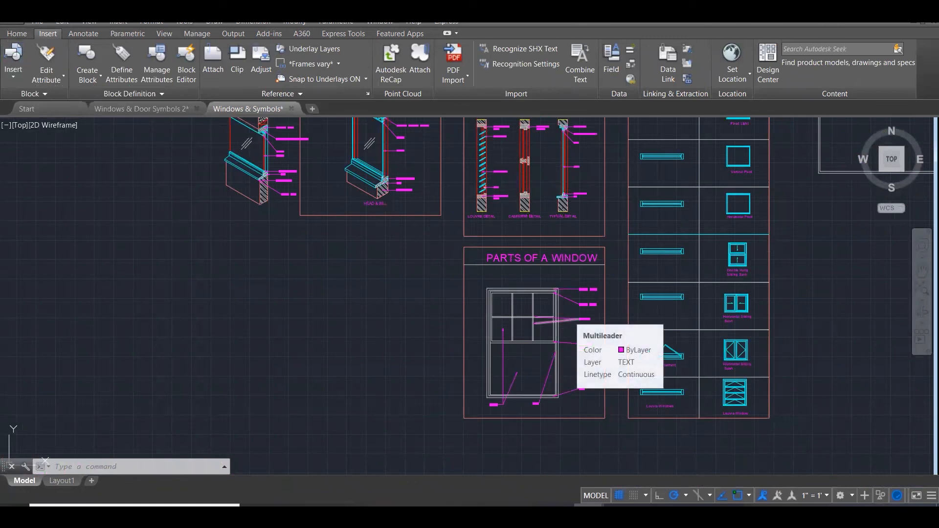
# Examine the part labels in the PARTS OF A WINDOW diagram and the louvre, casement and typical sections in the WINDOW DETAILS sheet
pyautogui.scroll(3, 578, 386)
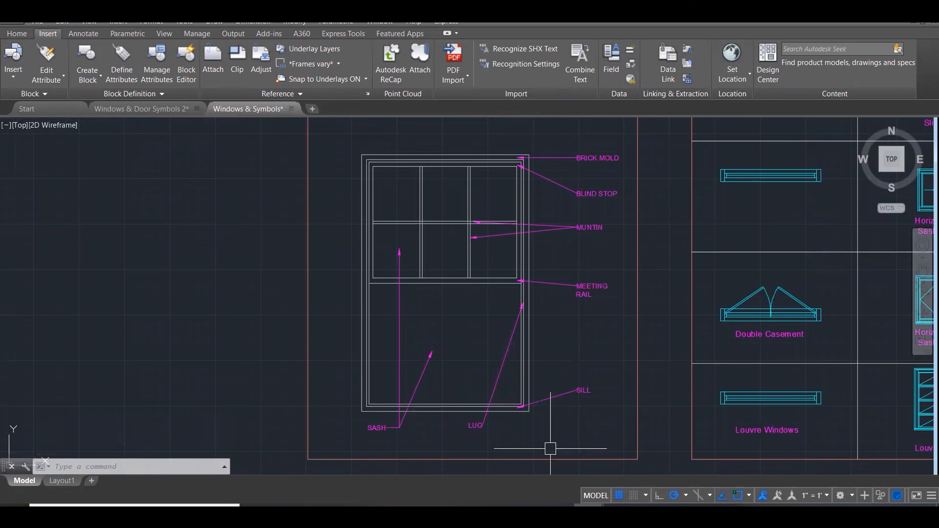
pyautogui.scroll(-3, 550, 448)
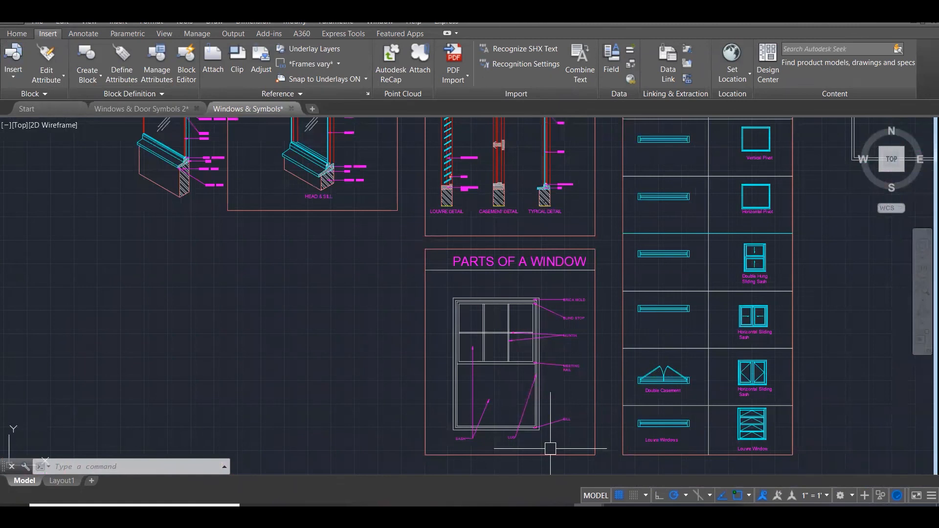
pyautogui.scroll(-3, 550, 448)
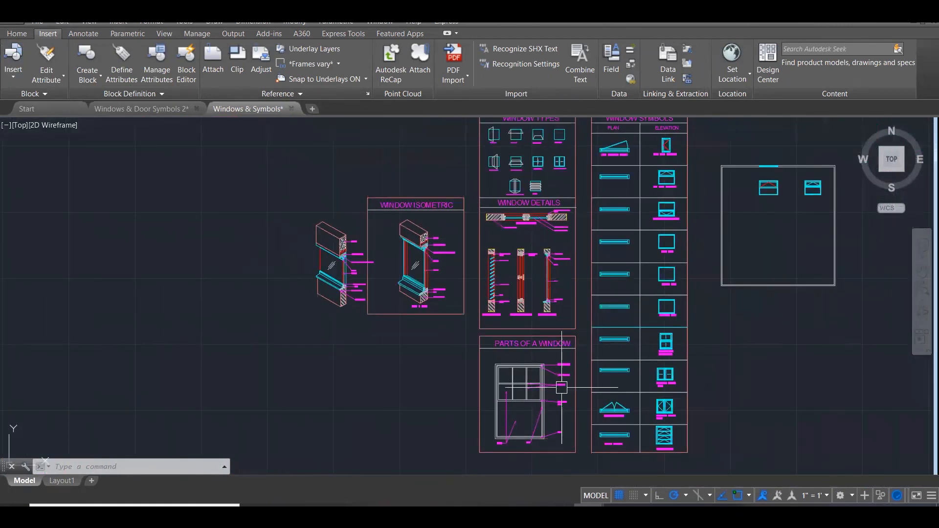
pyautogui.scroll(3, 553, 232)
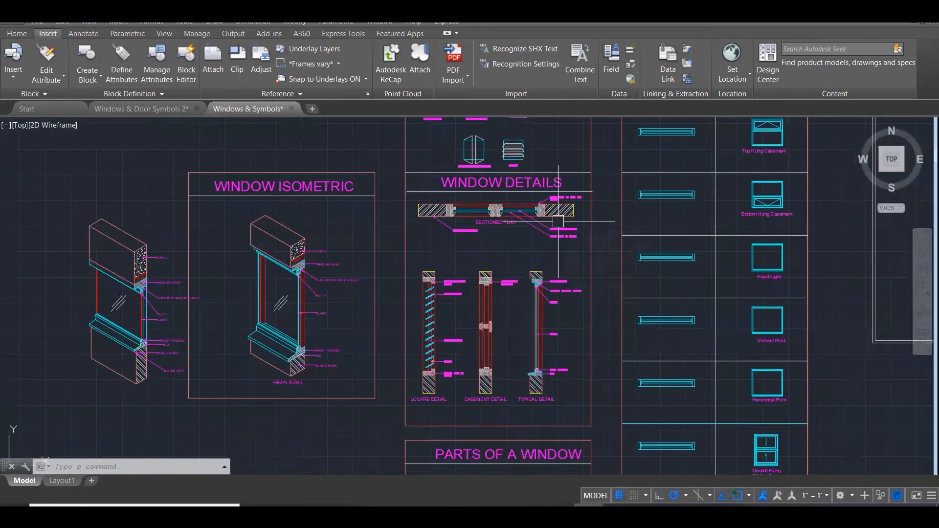
pyautogui.scroll(3, 486, 356)
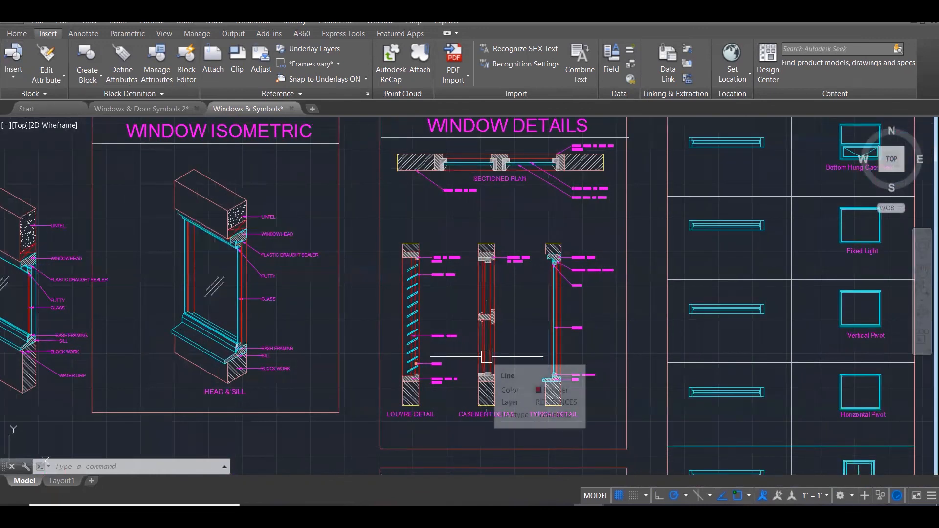
pyautogui.scroll(1, 446, 418)
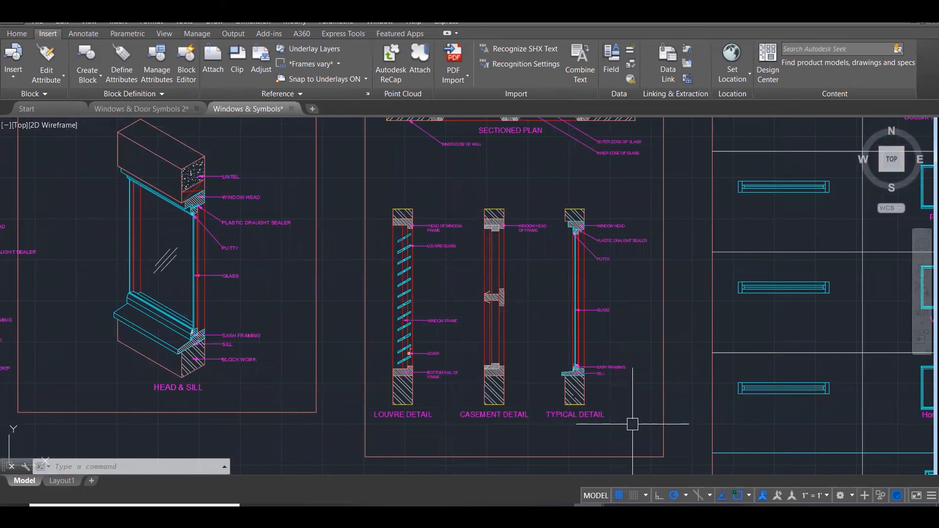
pyautogui.scroll(-2, 632, 424)
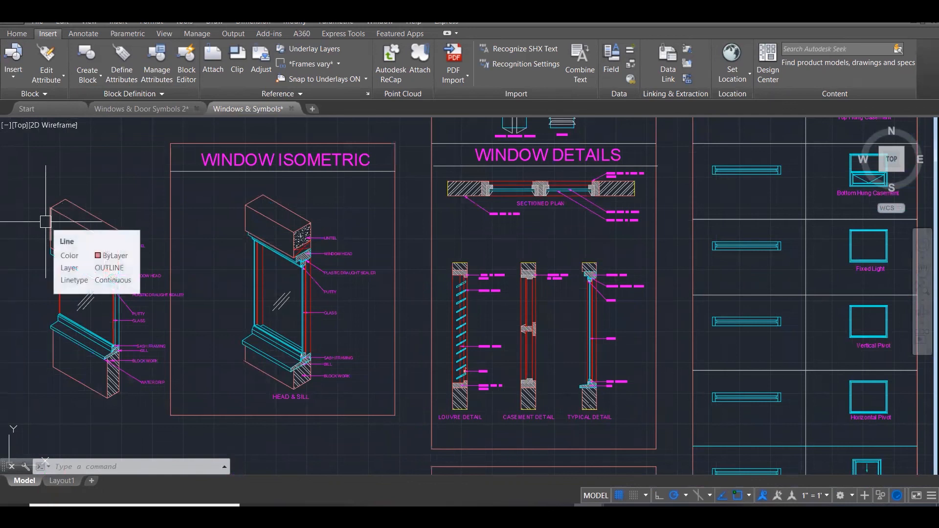
# Examine the labelled components of the head and sill view in the WINDOW ISOMETRIC sheet, from lintel down to block work
pyautogui.scroll(2, 46, 222)
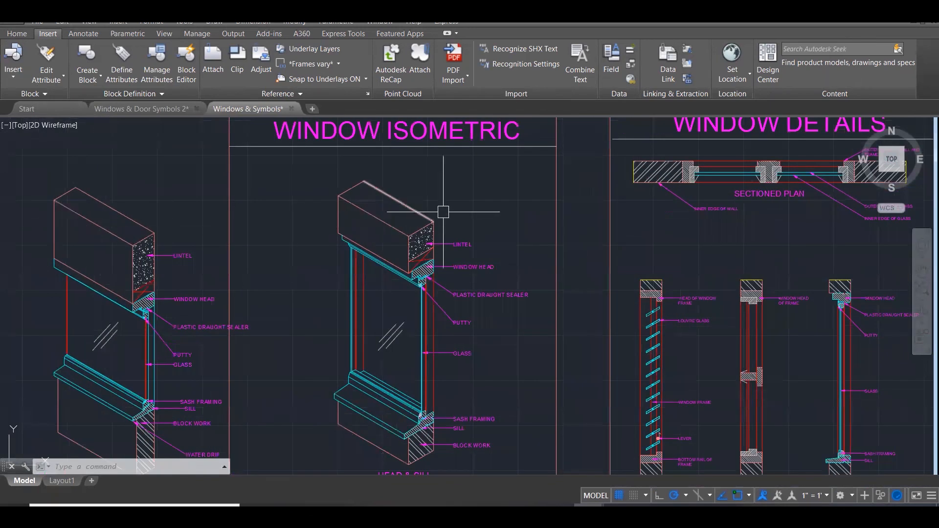
pyautogui.scroll(-1, 479, 215)
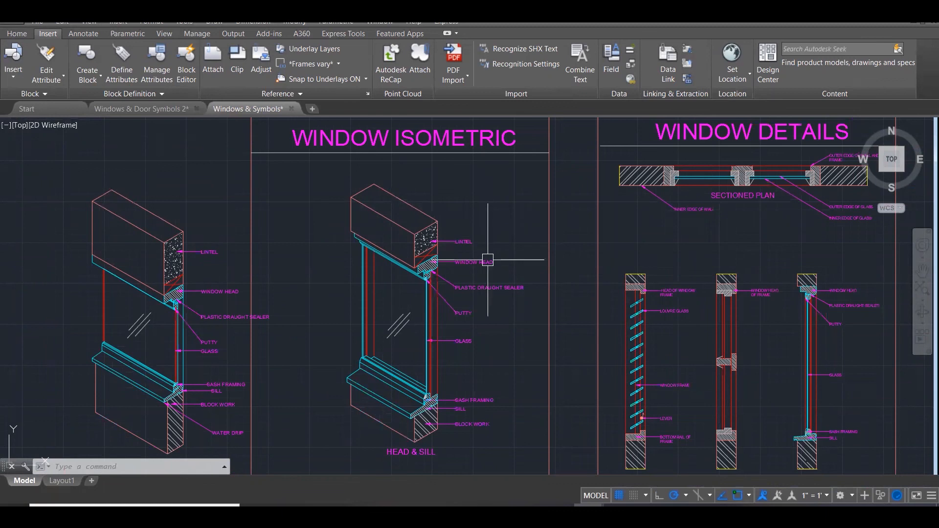
pyautogui.moveTo(476, 283)
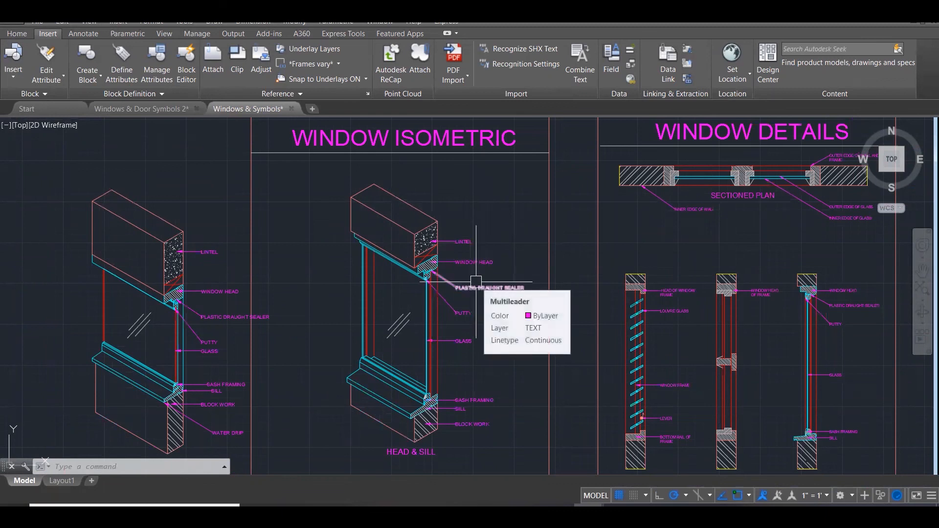
pyautogui.moveTo(472, 309)
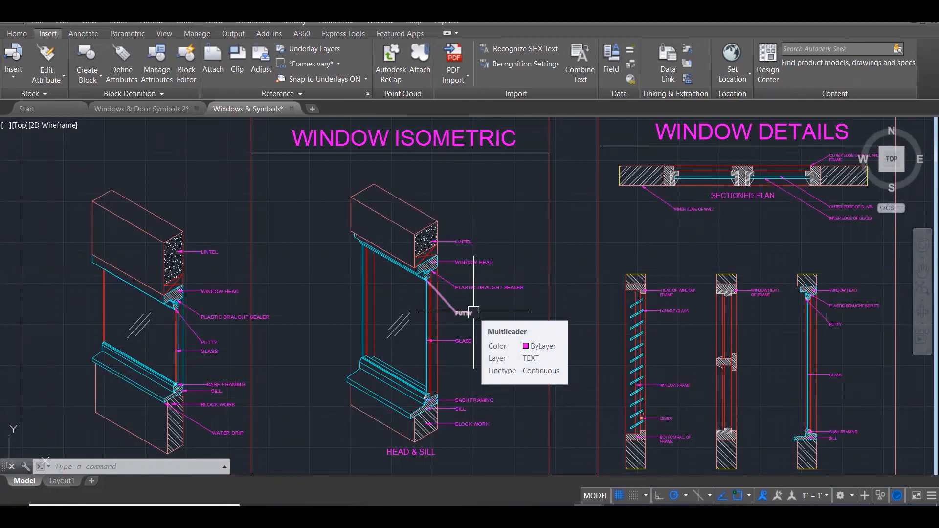
pyautogui.moveTo(478, 340)
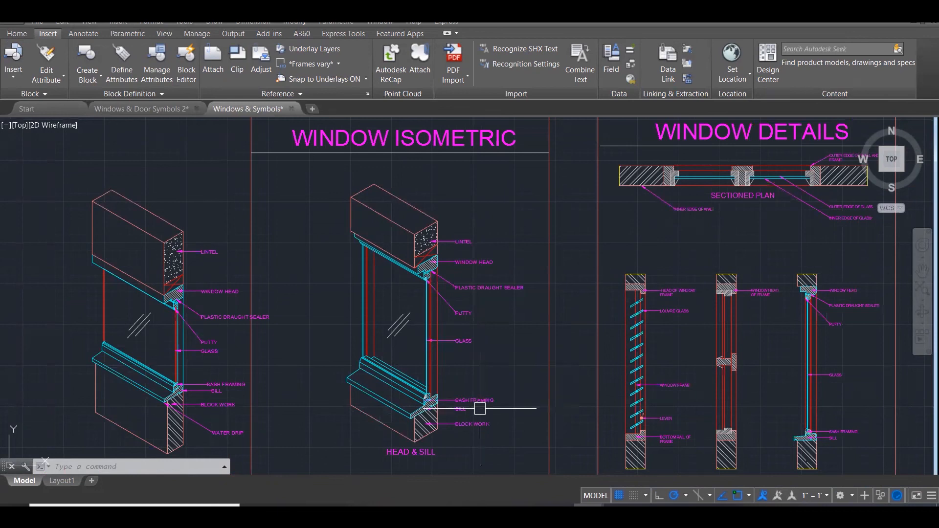
pyautogui.scroll(2, 480, 408)
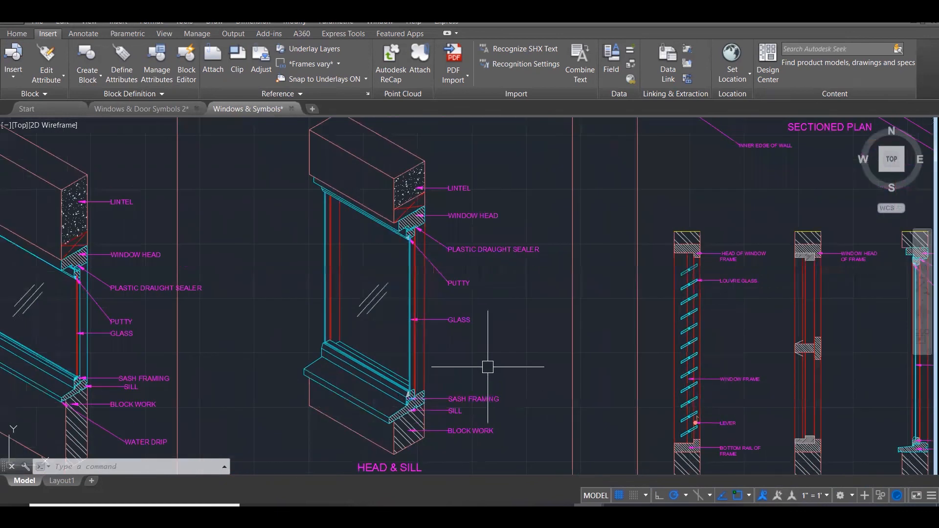
pyautogui.scroll(1, 476, 337)
pyautogui.scroll(1, 417, 450)
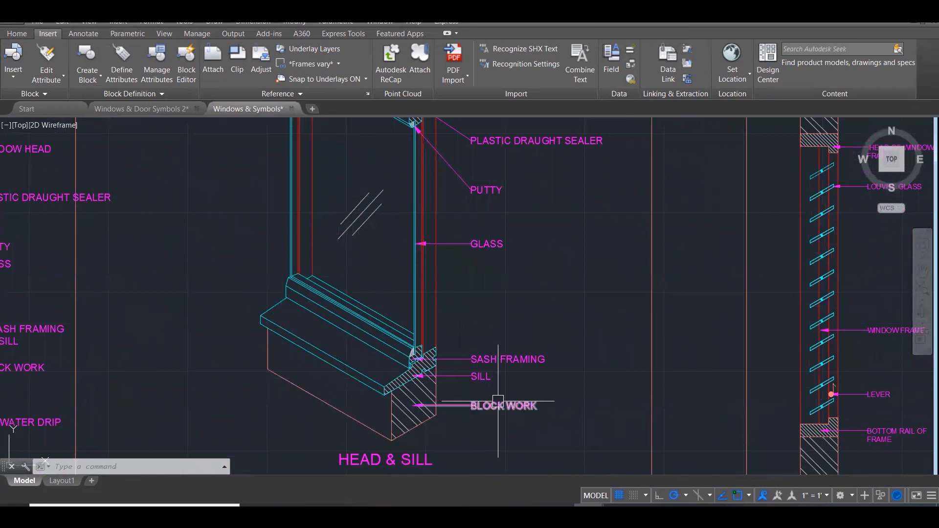
pyautogui.scroll(-2, 489, 386)
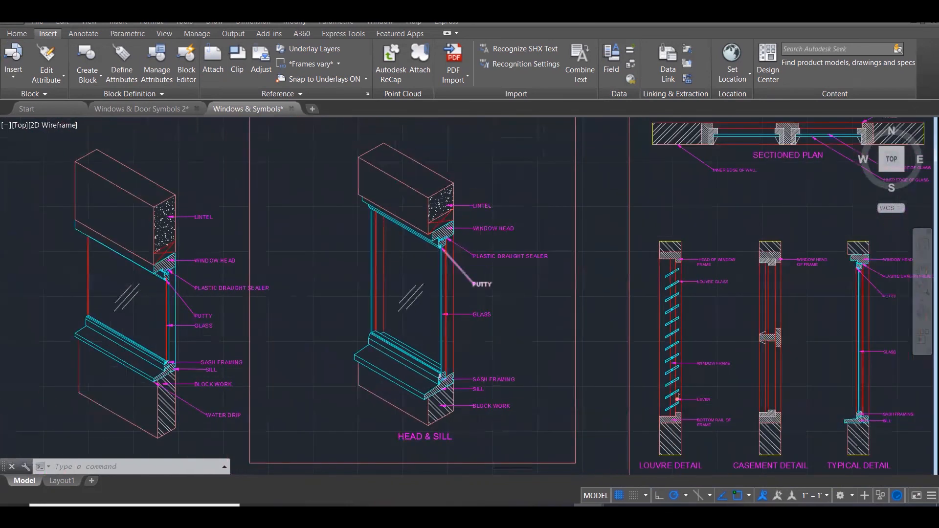
pyautogui.scroll(-2, 394, 277)
pyautogui.click(924, 291)
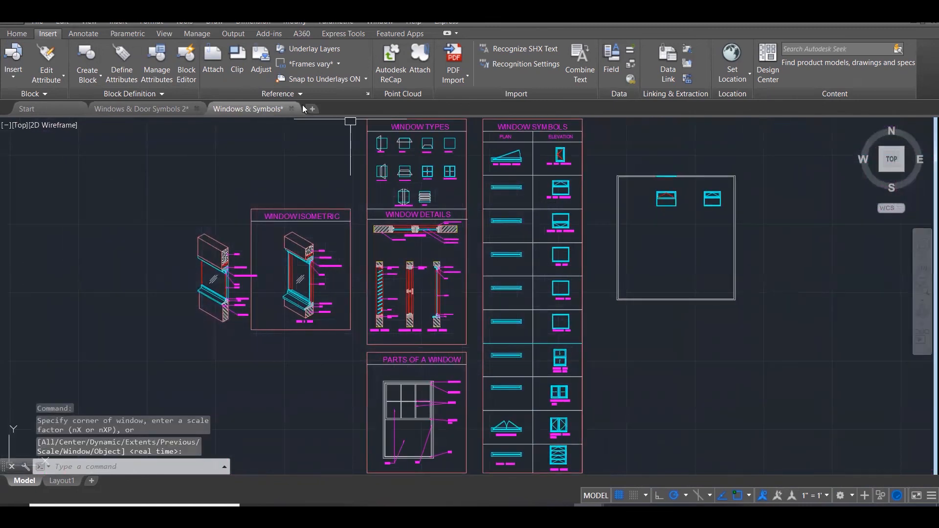
# Review the window and door sheets in the Windows & Door Symbols 2 drawing, and return to the Windows & Symbols drawing
pyautogui.click(153, 112)
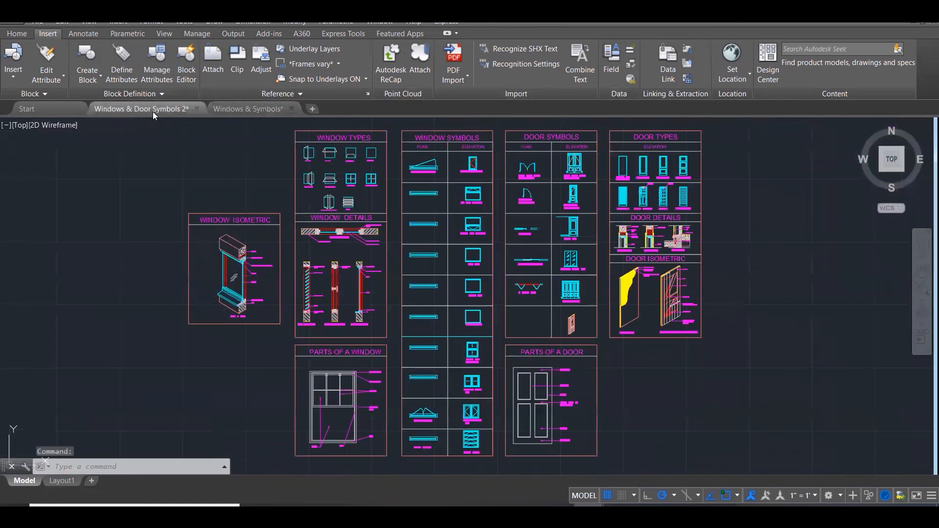
pyautogui.scroll(2, 653, 200)
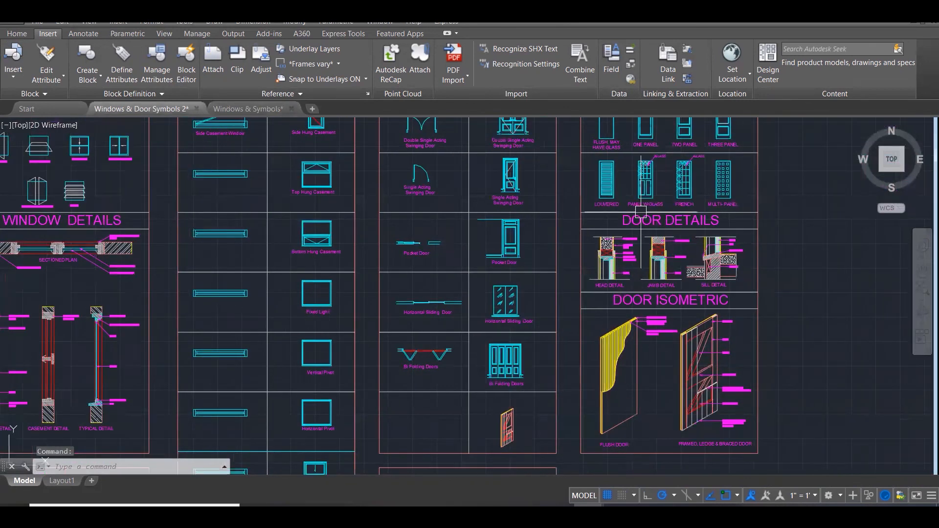
pyautogui.scroll(-2, 568, 307)
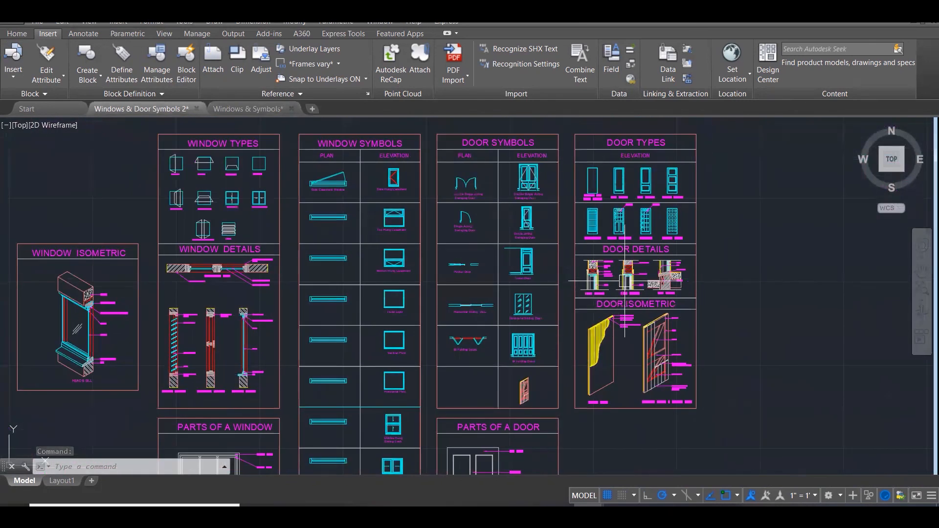
pyautogui.scroll(-1, 568, 307)
pyautogui.click(253, 109)
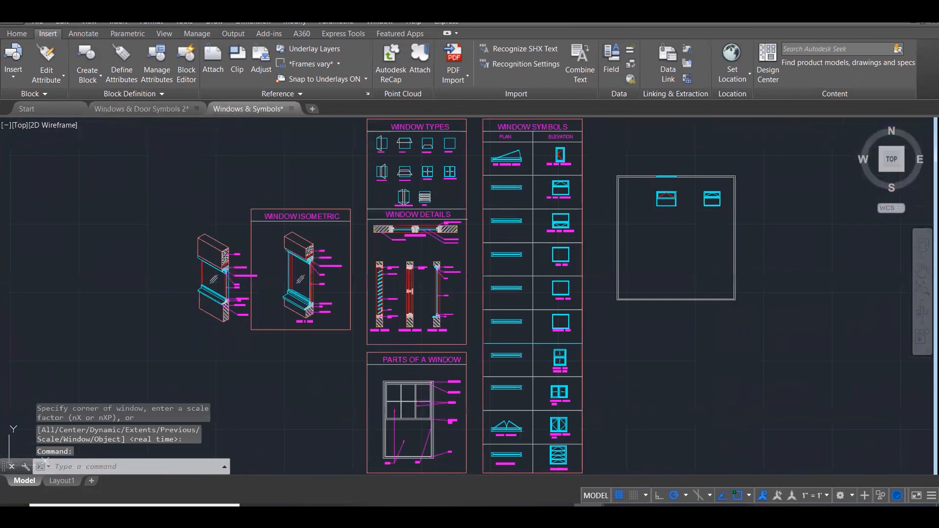
pyautogui.moveTo(707, 306)
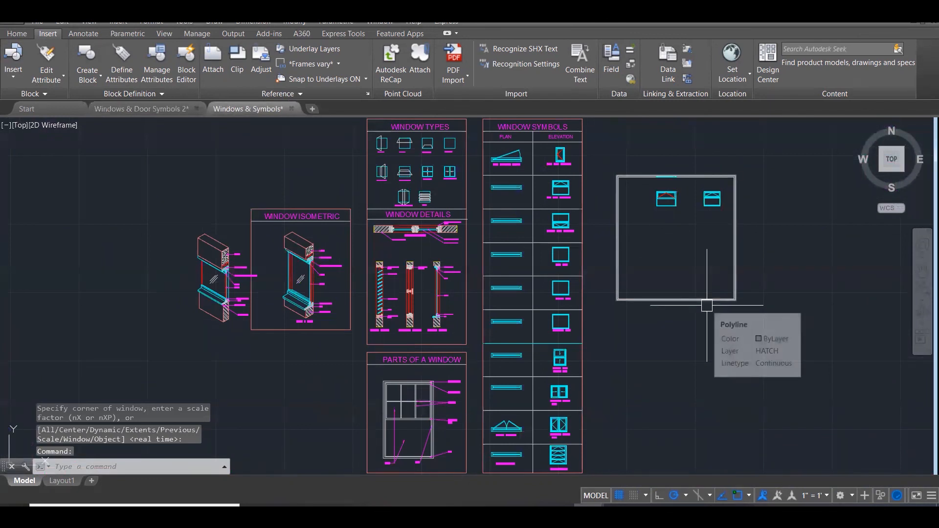